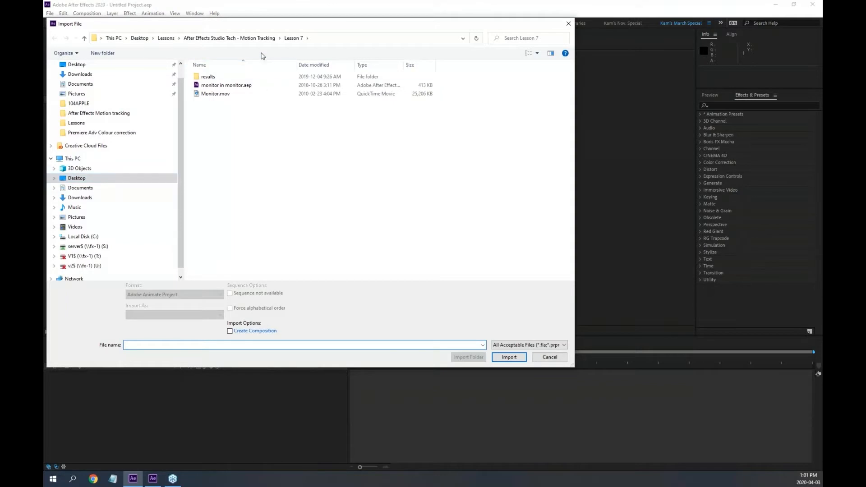
Import city_bg.mp4 from the After effects Cinematic folder inside Eliquo Online on the Desktop.
click(166, 39)
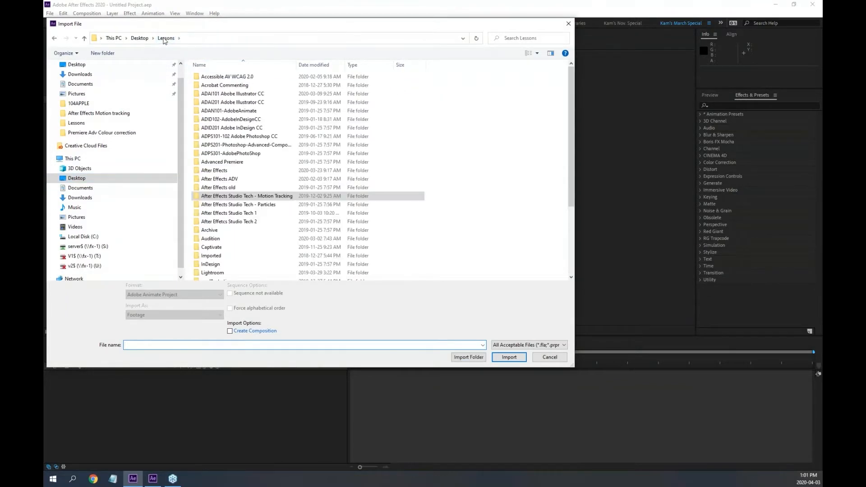
click(140, 38)
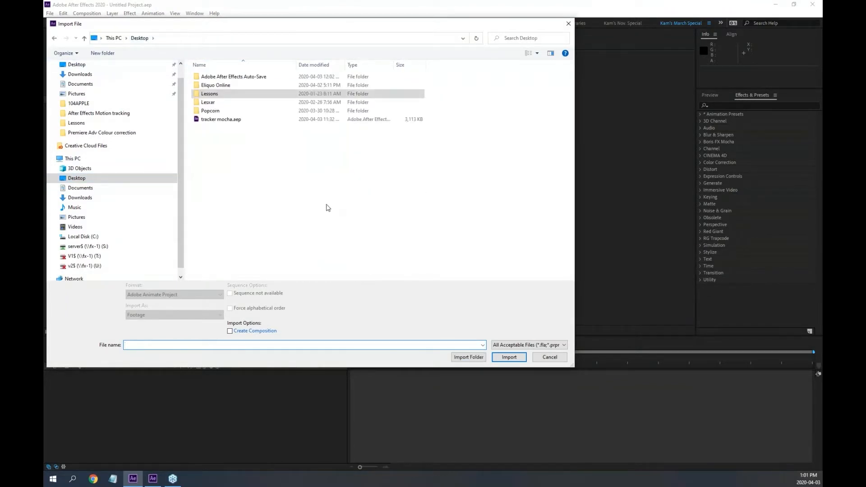
double_click(215, 86)
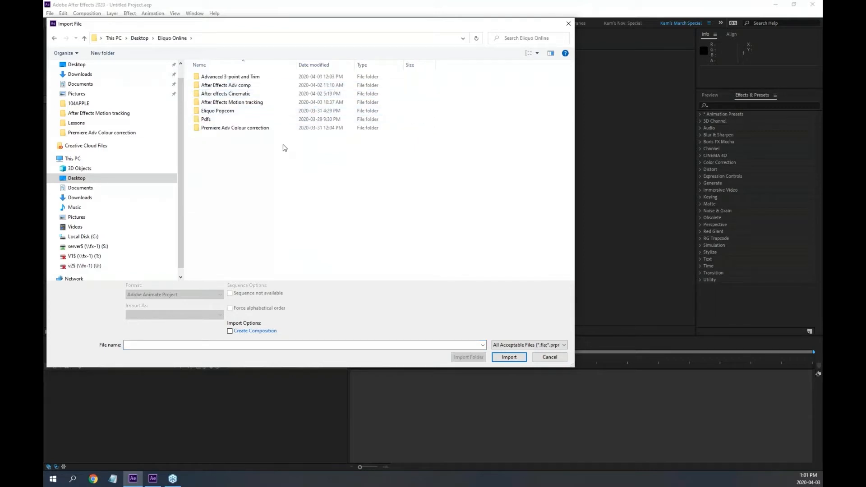
double_click(237, 94)
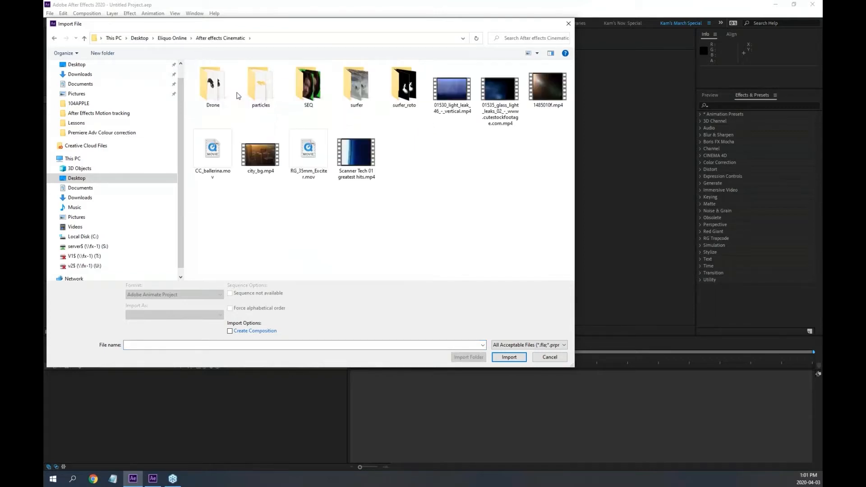
double_click(260, 155)
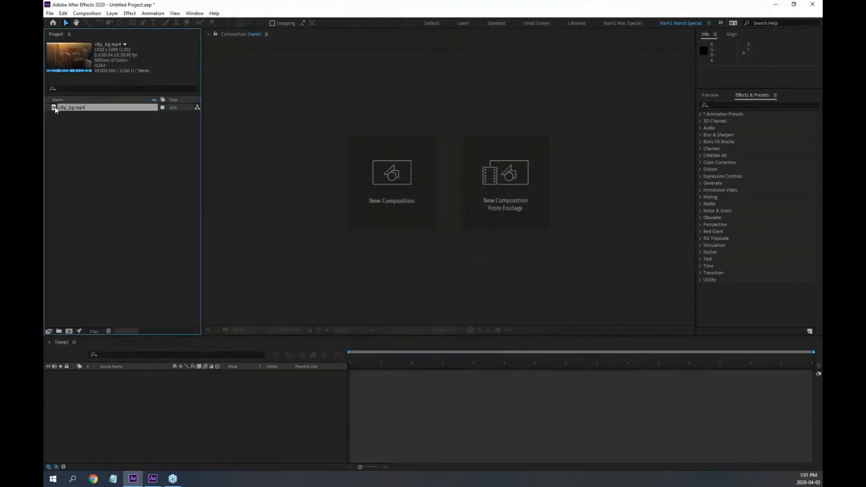
Open city_bg.mp4 in an enlarged Footage viewer, play it and scrub to about 0:00:02:26 to examine the camera movement.
double_click(56, 107)
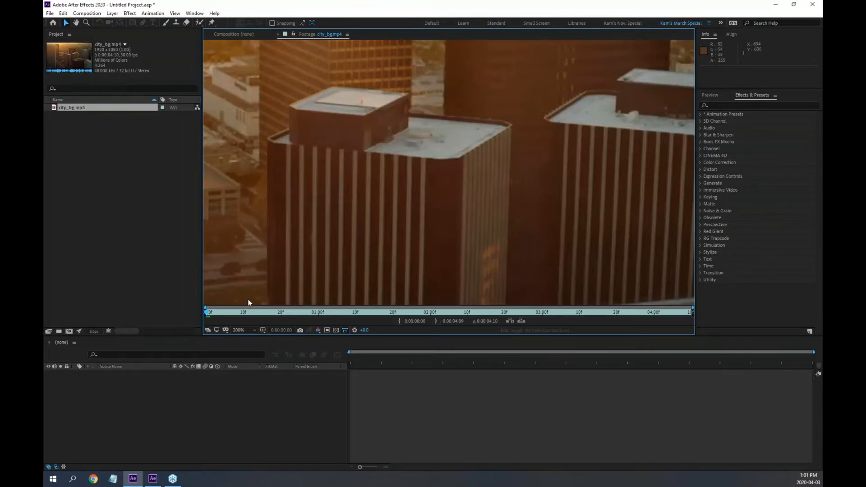
scroll(457, 269, down, 4)
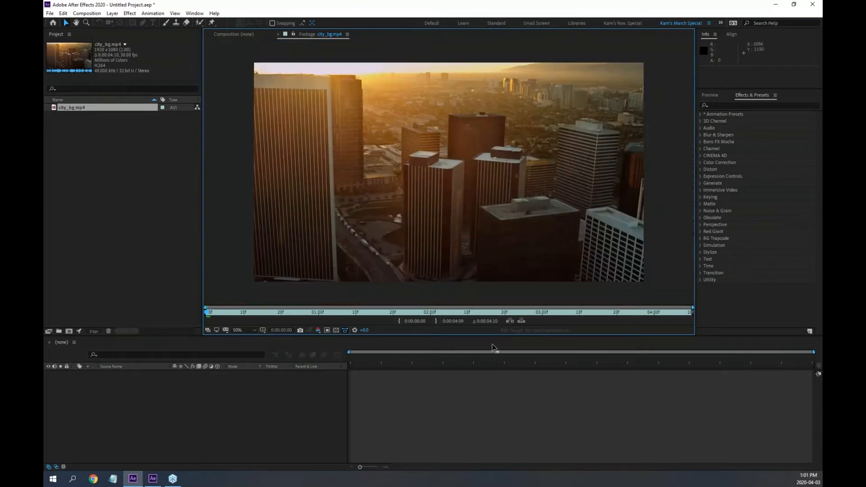
drag(492, 336, 491, 365)
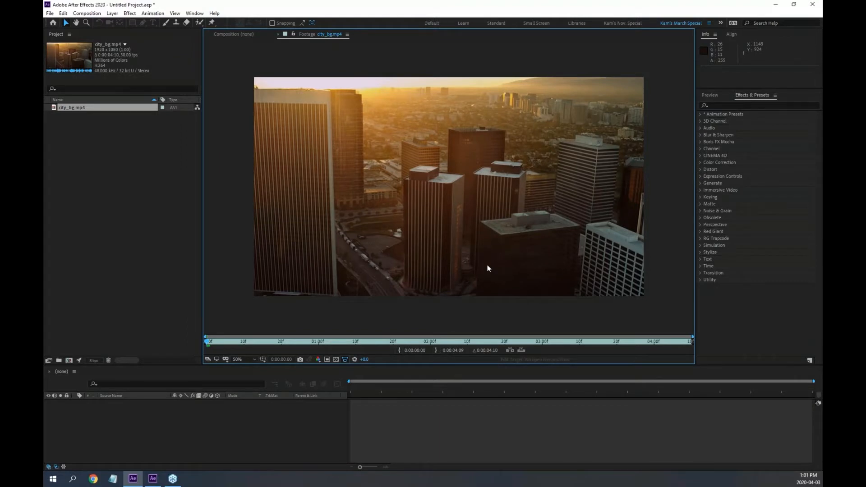
key(space)
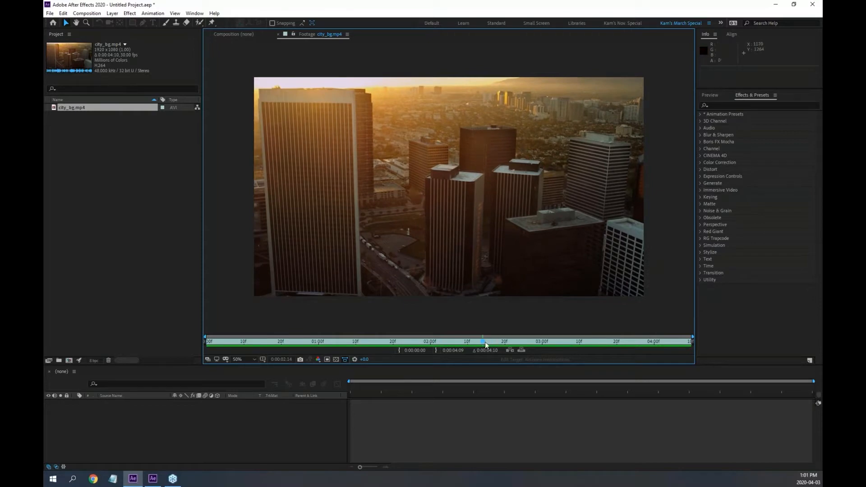
drag(484, 344, 529, 346)
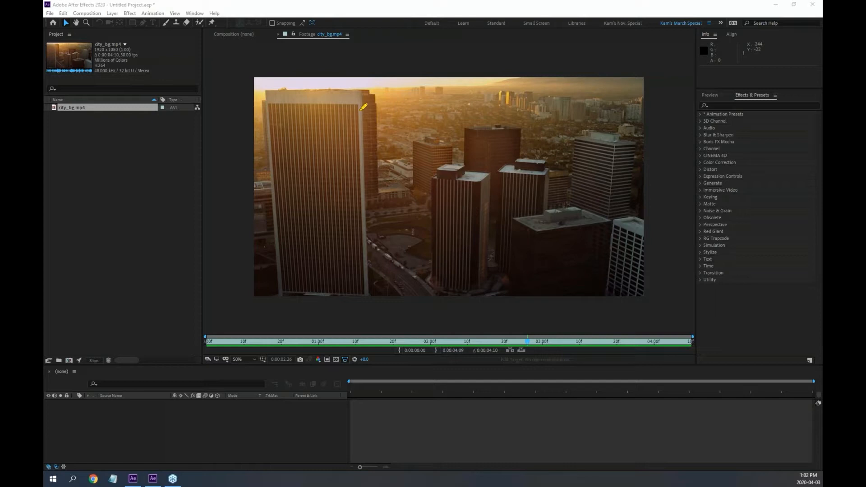
mouse_move(359, 105)
mouse_down()
mouse_move(272, 102)
mouse_move(294, 287)
mouse_move(365, 294)
mouse_move(364, 108)
mouse_up()
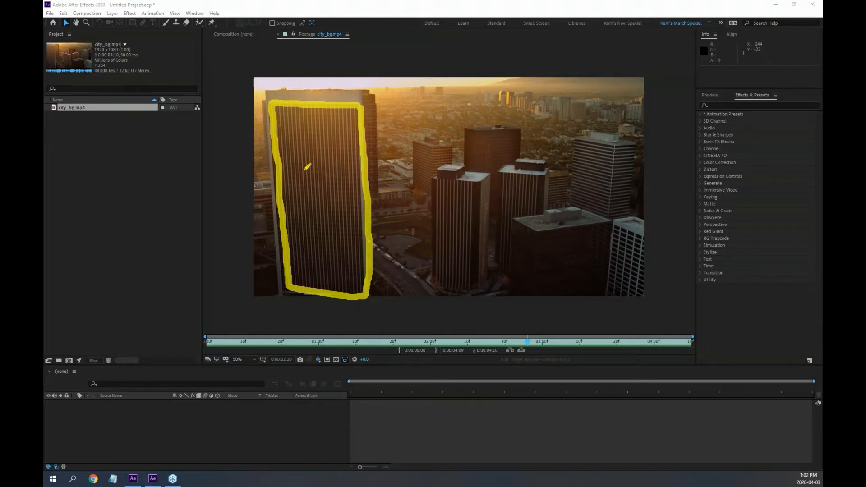
drag(307, 143, 296, 182)
drag(322, 165, 310, 216)
mouse_move(341, 193)
mouse_down()
mouse_move(324, 246)
mouse_move(337, 273)
mouse_up()
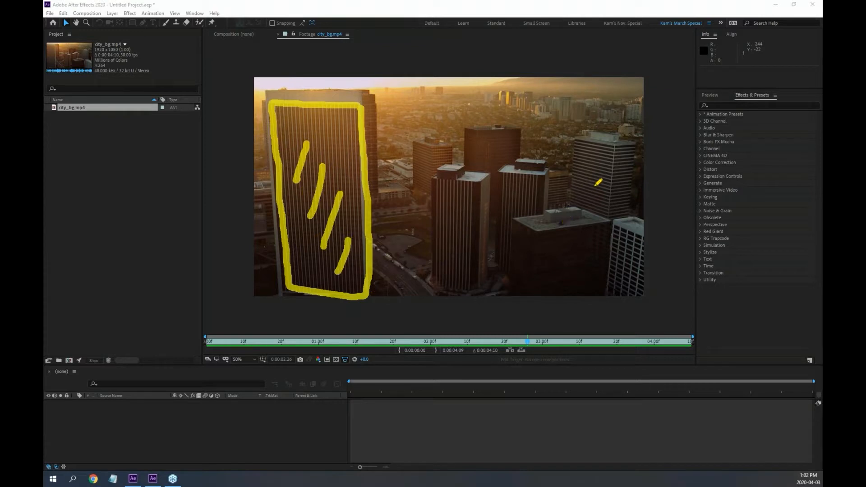
mouse_move(589, 151)
mouse_down()
mouse_move(586, 185)
mouse_move(606, 183)
mouse_move(587, 187)
mouse_up()
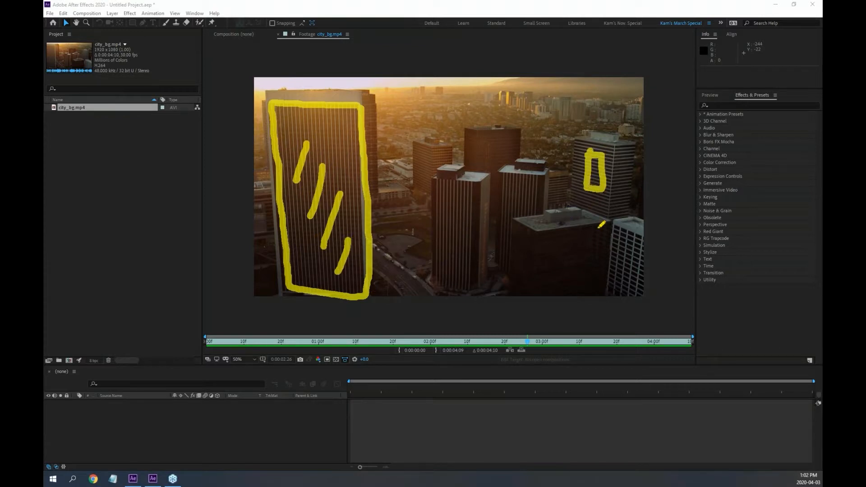
mouse_move(629, 241)
mouse_down()
mouse_move(630, 271)
mouse_move(621, 258)
mouse_move(629, 240)
mouse_up()
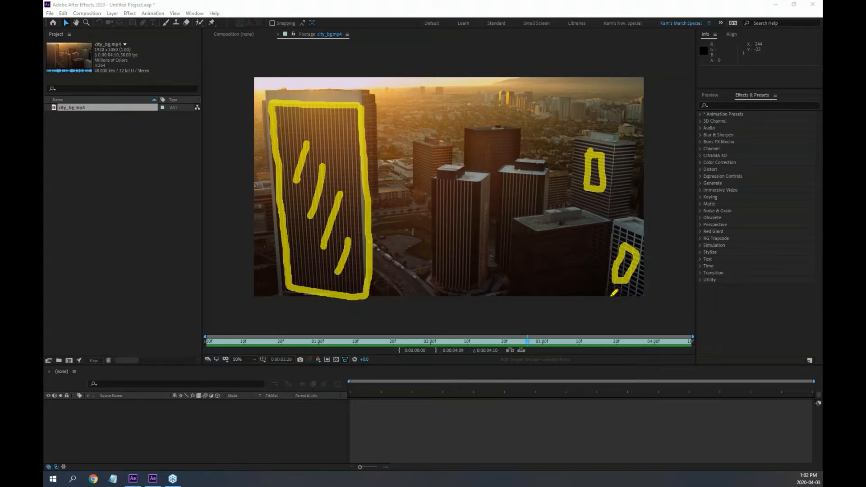
drag(457, 203, 444, 238)
mouse_move(592, 234)
mouse_down()
mouse_move(584, 267)
mouse_move(595, 231)
mouse_up()
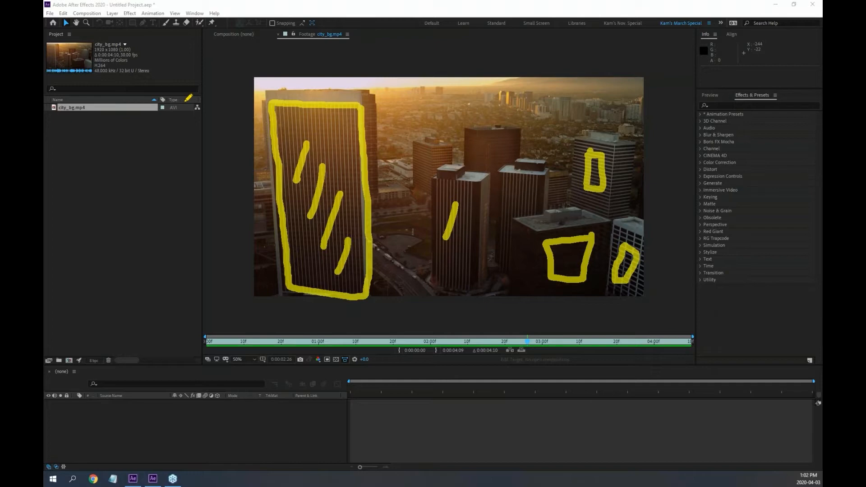
key(Escape)
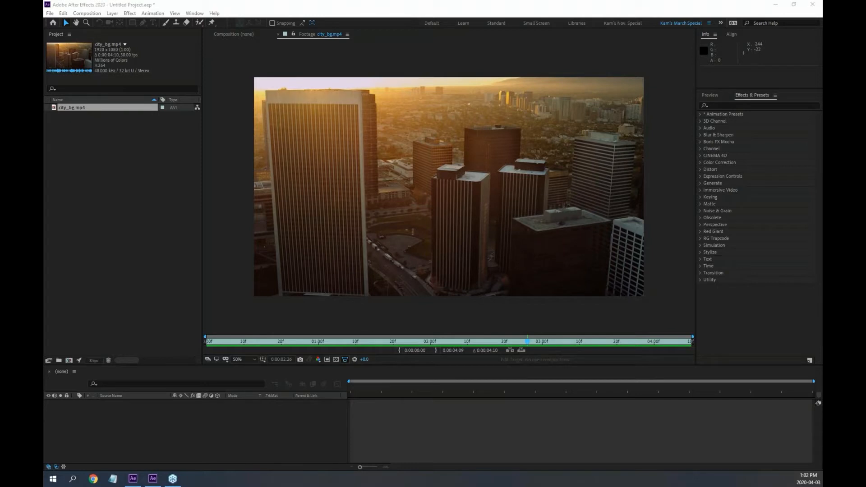
Scrub through the city footage to review how the buildings shift, and close its Footage viewer.
drag(255, 340, 390, 347)
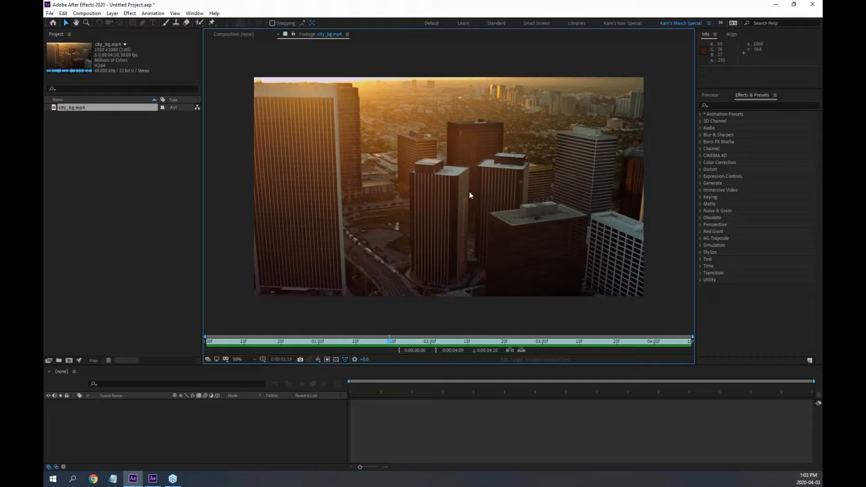
click(278, 34)
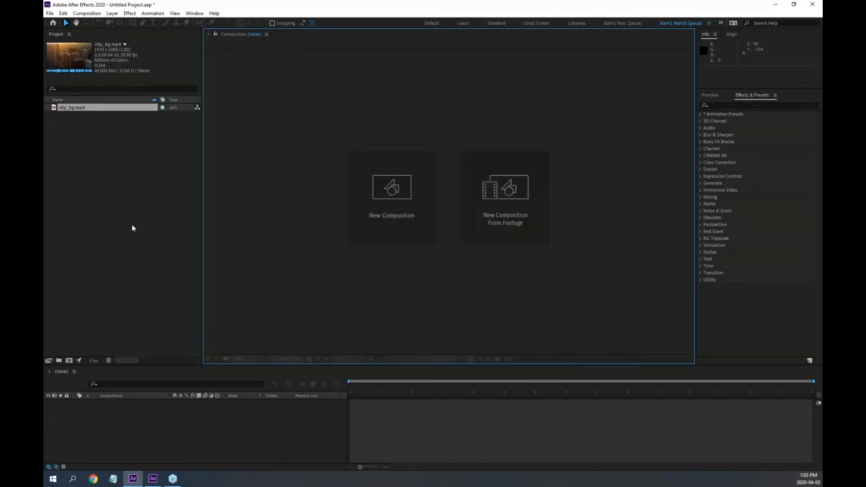
Start another import and look through the numbered PNG frames in the SEQ folder.
double_click(88, 146)
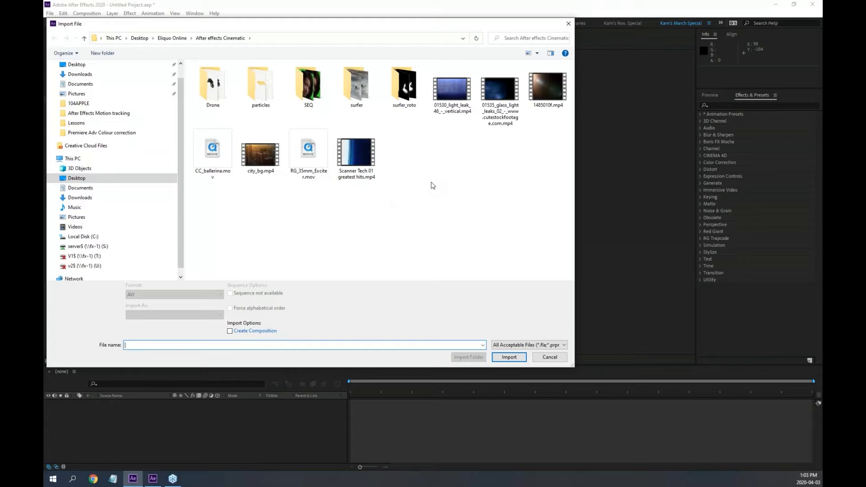
double_click(308, 84)
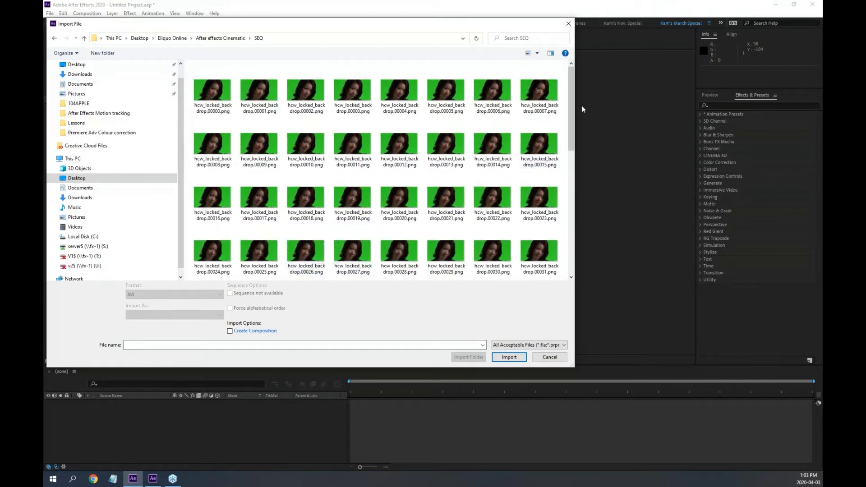
drag(571, 113, 563, 96)
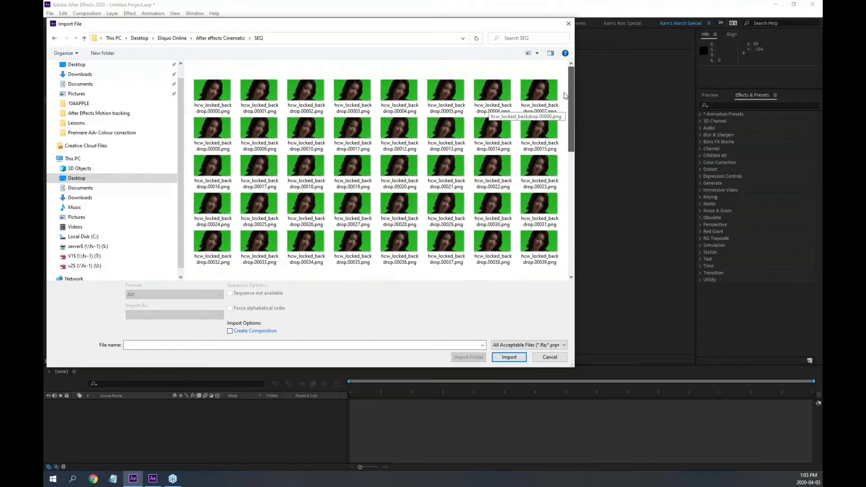
click(213, 96)
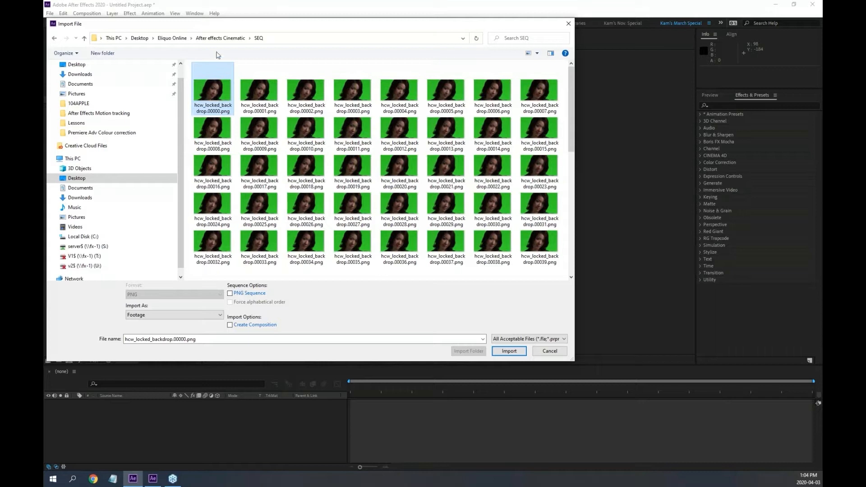
Check the properties of the SEQ folder for its size and number of files, and dismiss them.
click(232, 38)
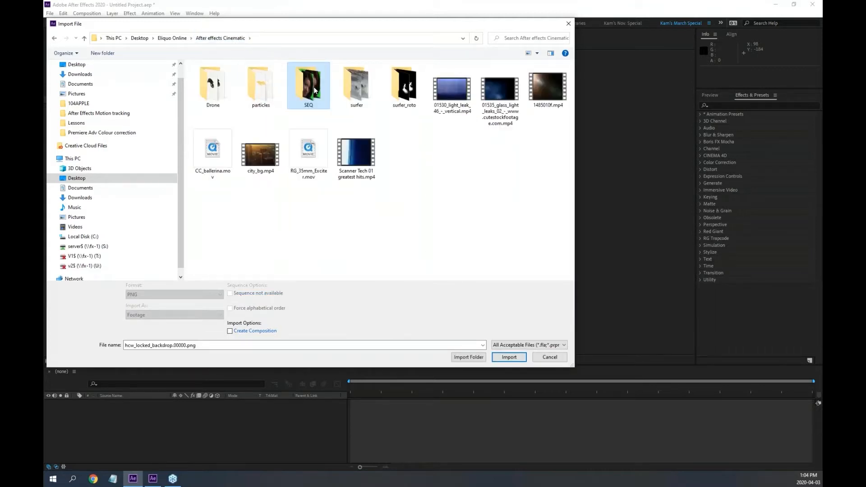
right_click(313, 87)
click(339, 322)
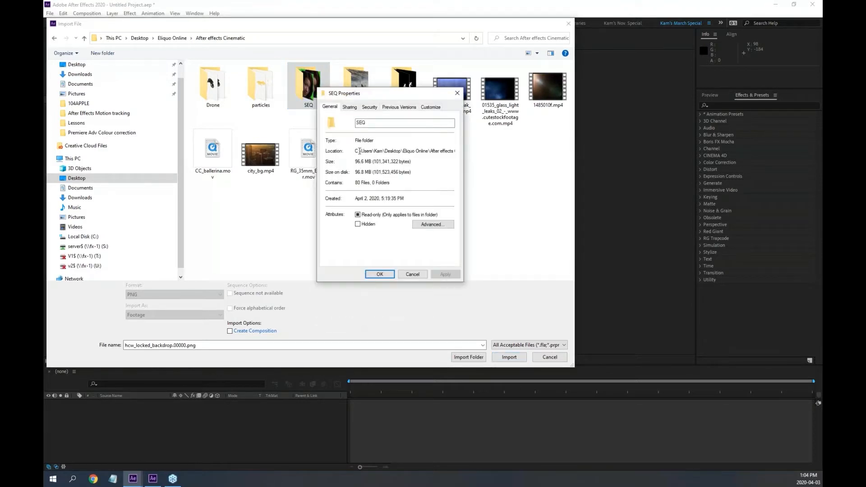
click(413, 274)
Import the SEQ folder's frames as a PNG sequence footage item, starting from hcw_locked_backdrop.00000.png.
double_click(316, 94)
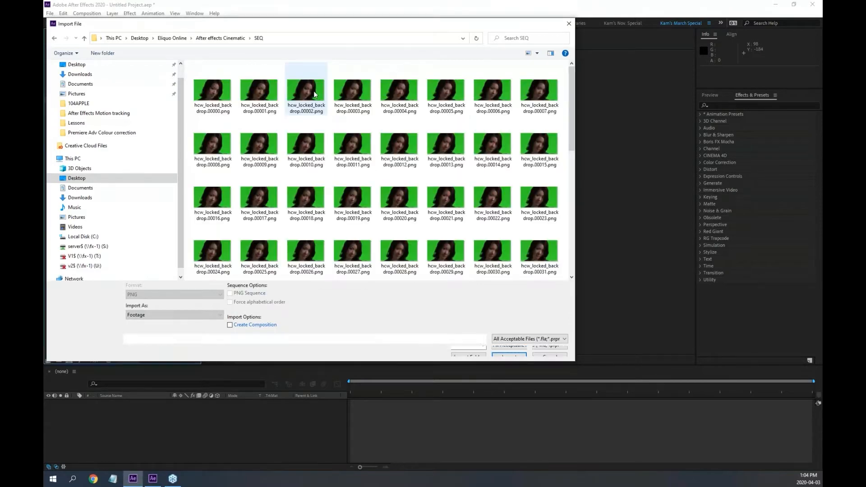
drag(569, 114, 567, 78)
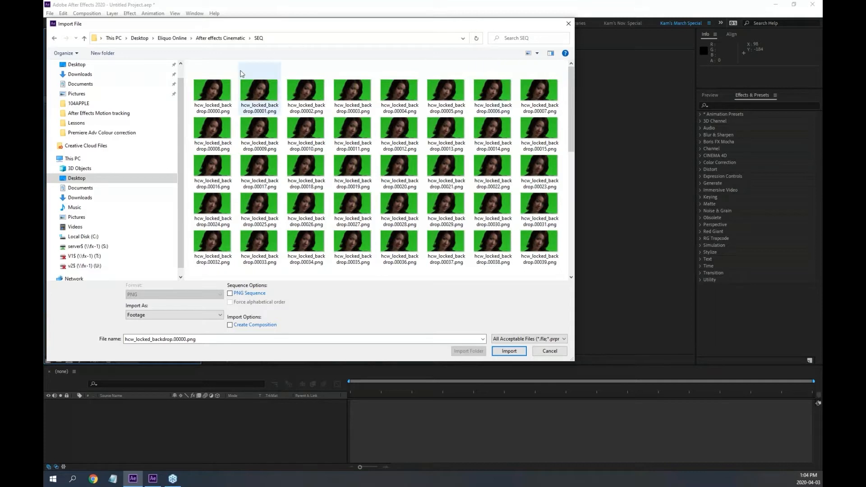
click(208, 93)
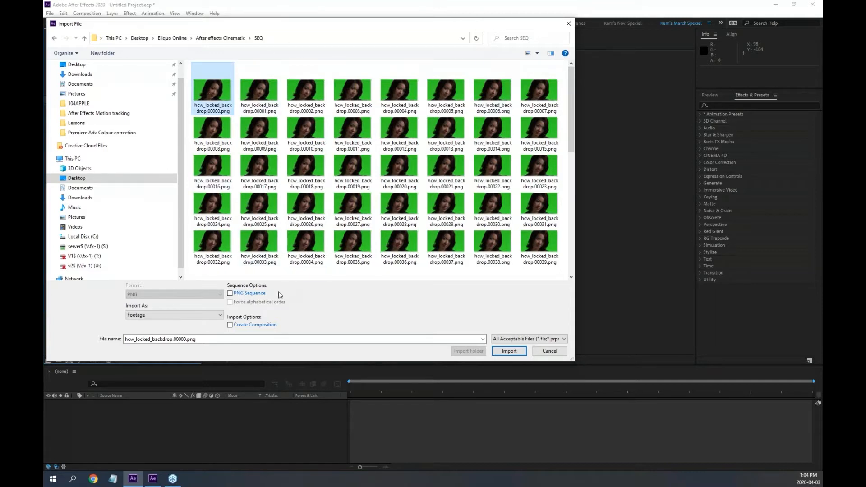
click(260, 295)
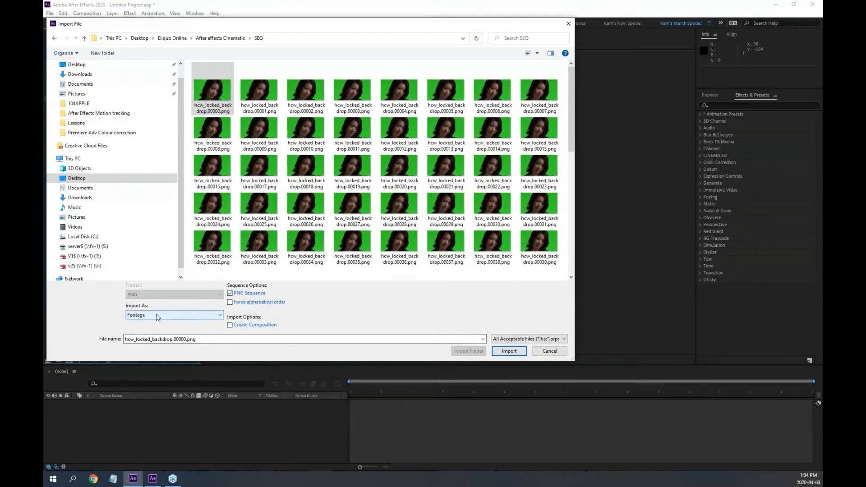
click(509, 351)
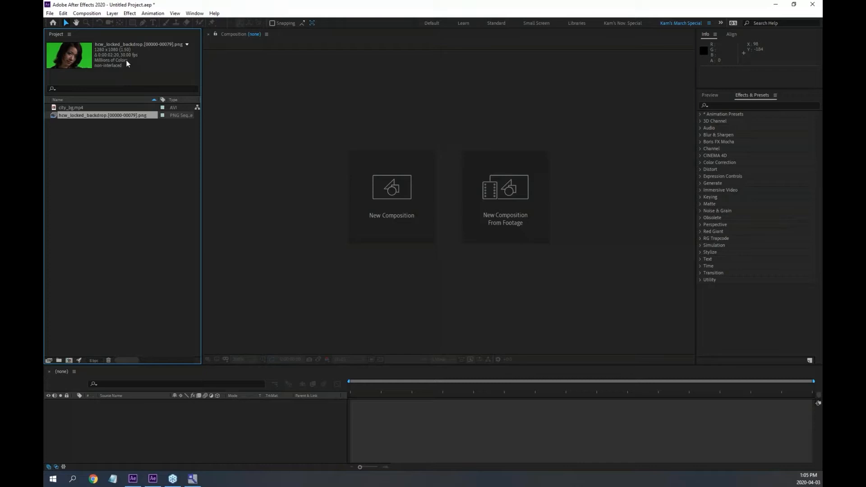
Check the details of city_bg.mp4, and open the hcw_locked_backdrop sequence to examine the hair edges against the green screen.
click(71, 109)
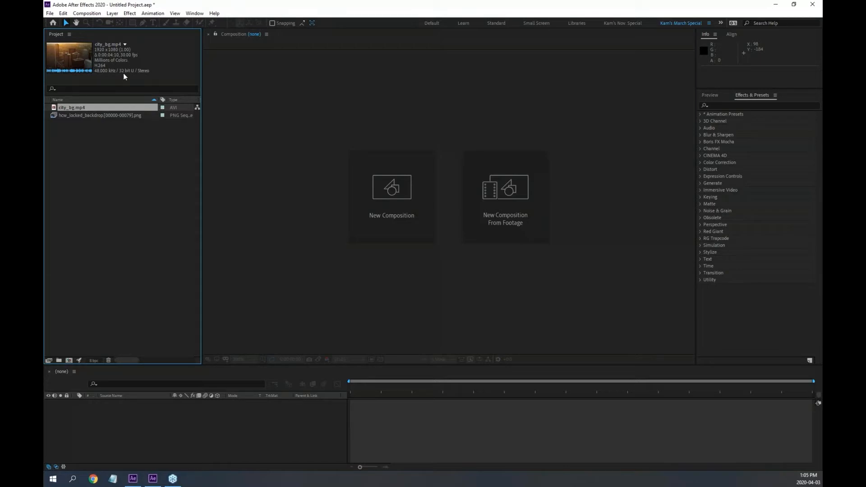
double_click(51, 115)
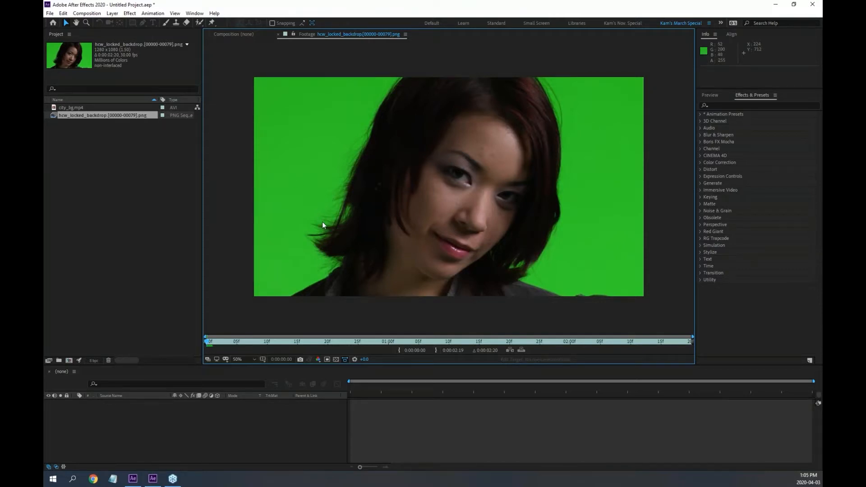
scroll(322, 221, up, 1)
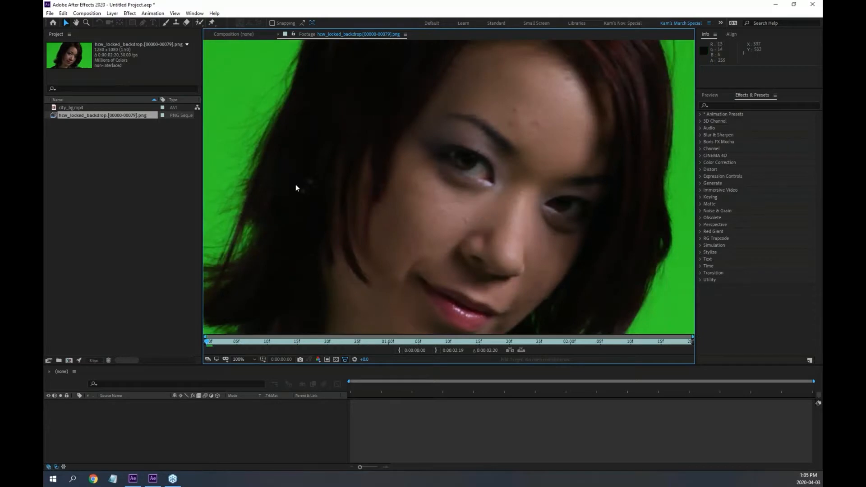
scroll(443, 153, up, 1)
scroll(386, 234, up, 1)
scroll(397, 217, up, 2)
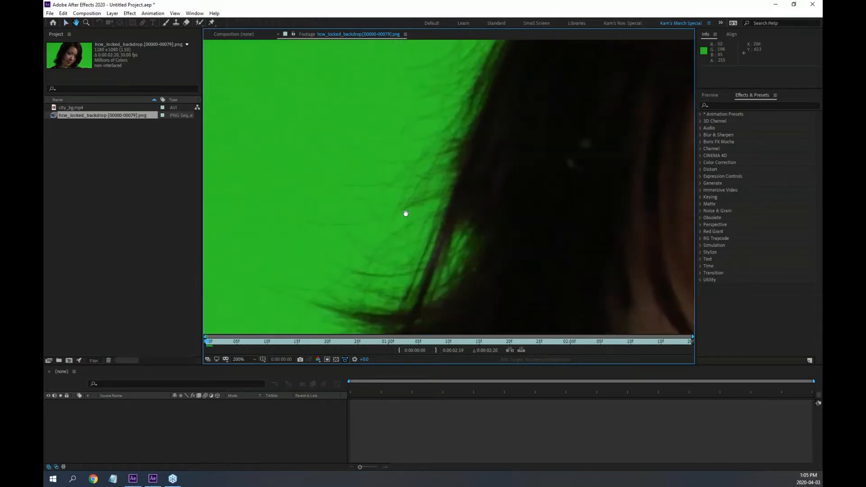
drag(342, 224, 312, 72)
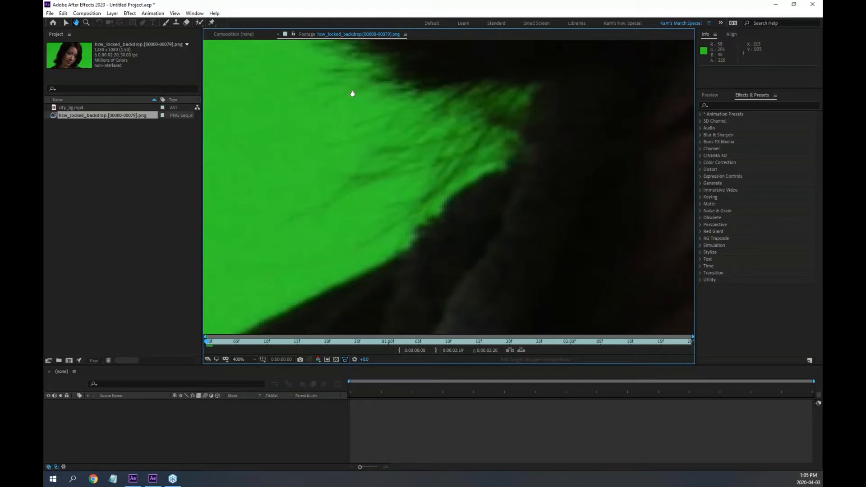
key(v)
scroll(380, 102, down, 4)
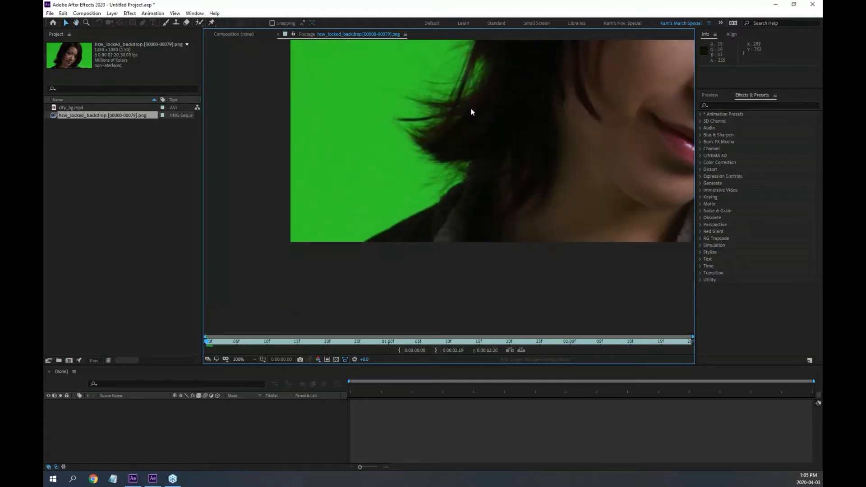
Play back the hcw_locked_backdrop sequence with the whole frame in view, and close its footage viewer.
scroll(472, 110, down, 1)
key(space)
drag(514, 71, 409, 145)
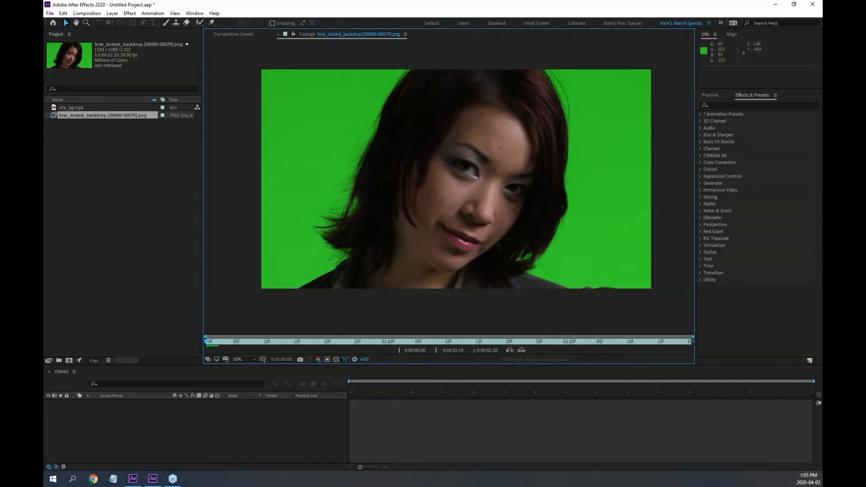
key(space)
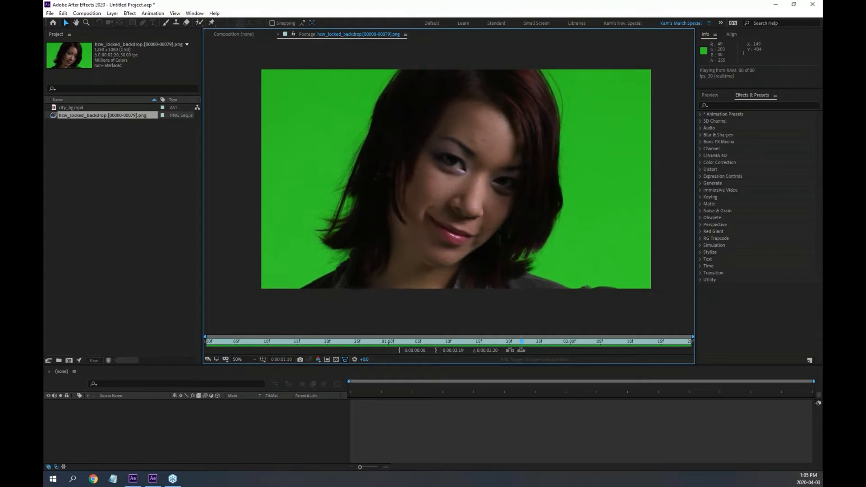
key(space)
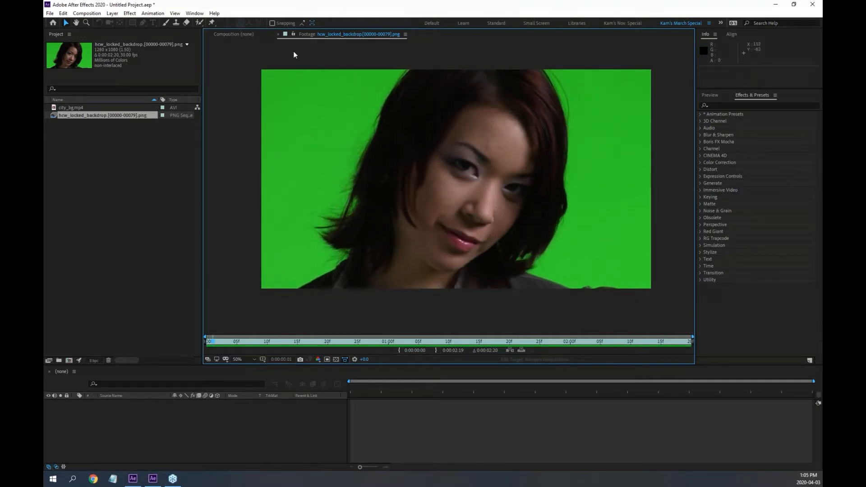
click(278, 35)
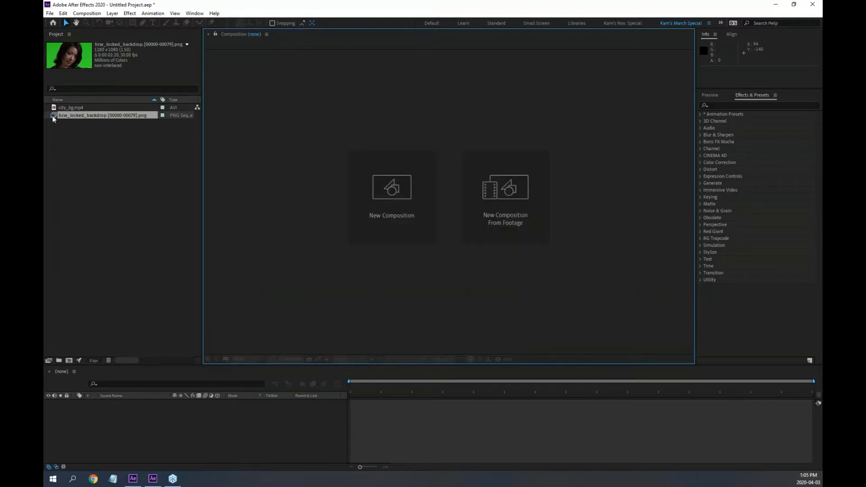
Create a composition from the hcw_locked_backdrop PNG sequence, enlarge the timeline area and fit the whole frame in view.
drag(55, 115, 148, 438)
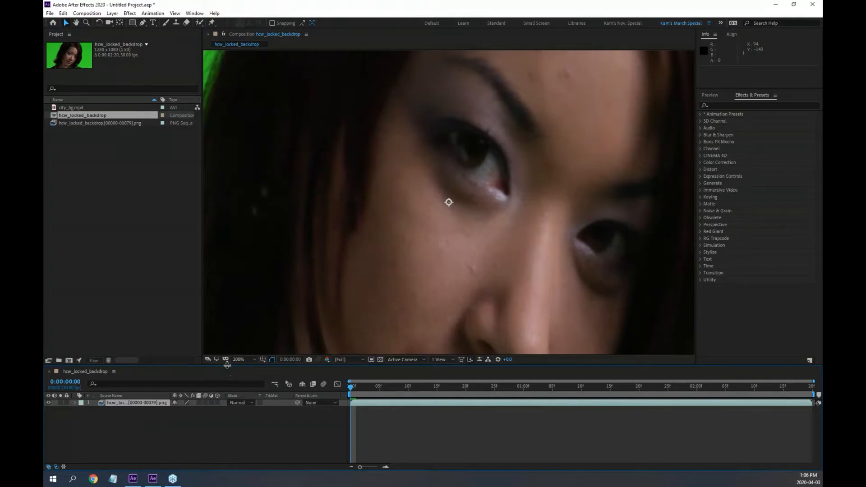
drag(227, 364, 227, 347)
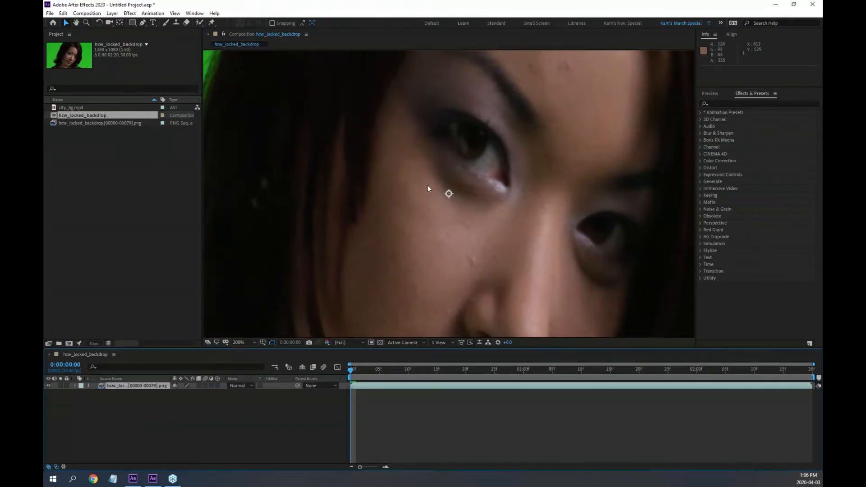
scroll(426, 185, down, 2)
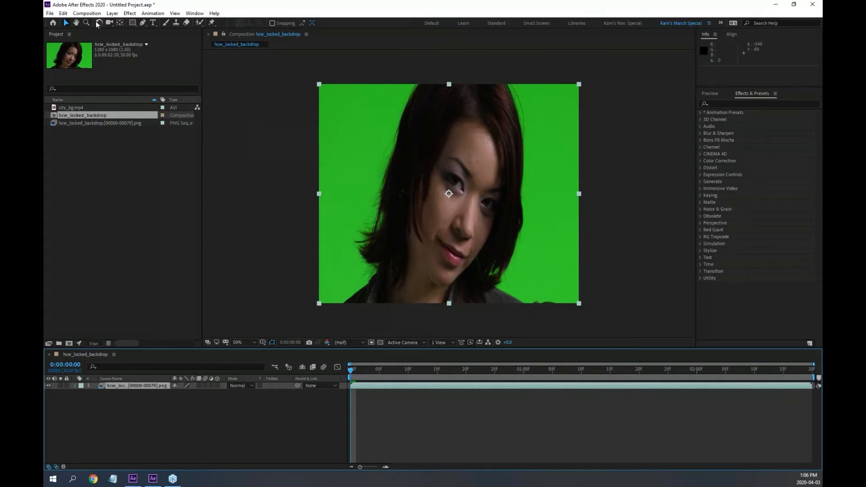
Turn on pixel aspect ratio correction for the composition view, check city_bg.mp4's details, and compare the view with and without correction.
click(460, 343)
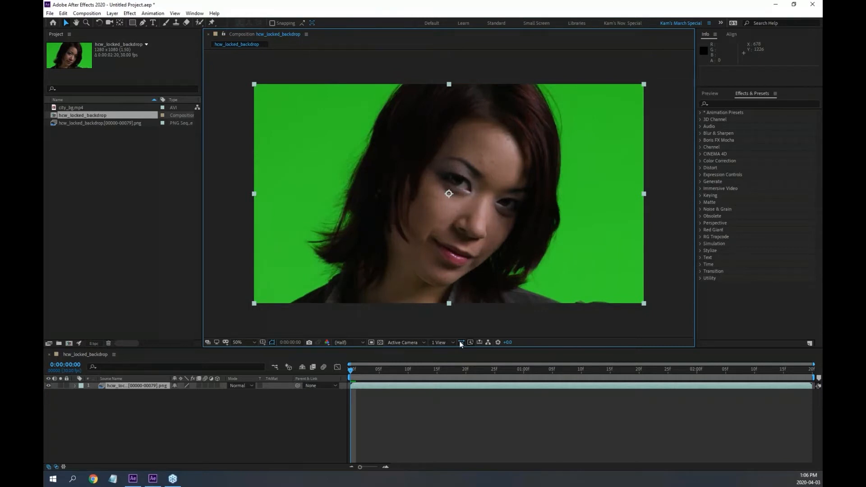
click(70, 108)
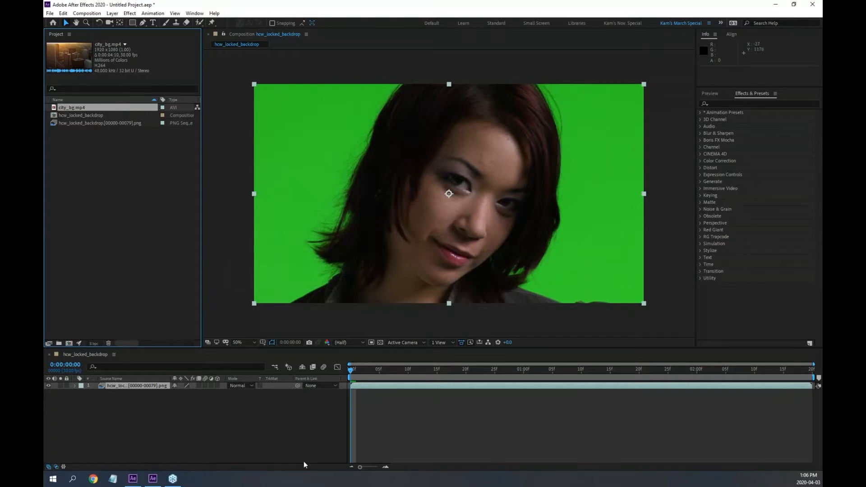
click(461, 343)
click(461, 342)
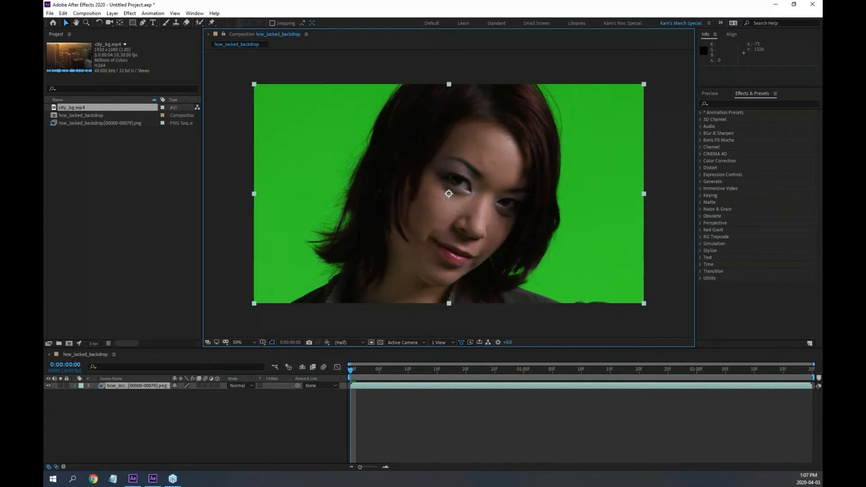
Check the composition's settings without changing them, and compare the durations of the composition, the PNG sequence and city_bg.mp4.
key(alt+Tab)
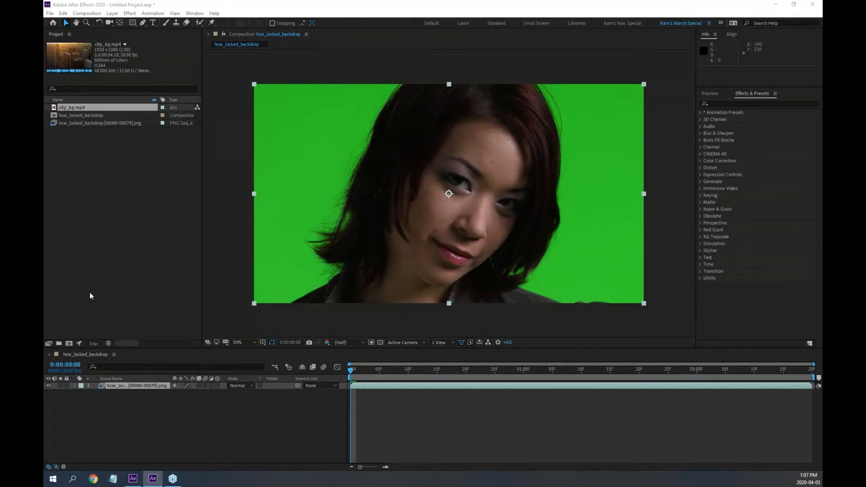
click(85, 13)
click(102, 35)
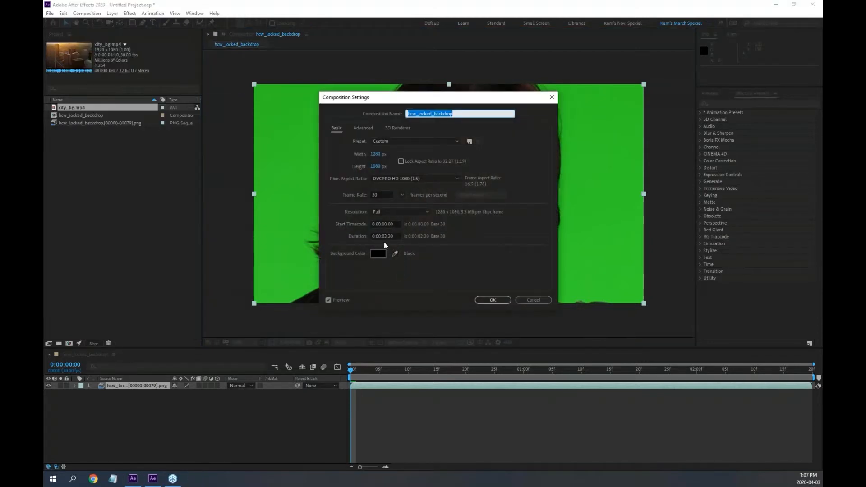
click(543, 300)
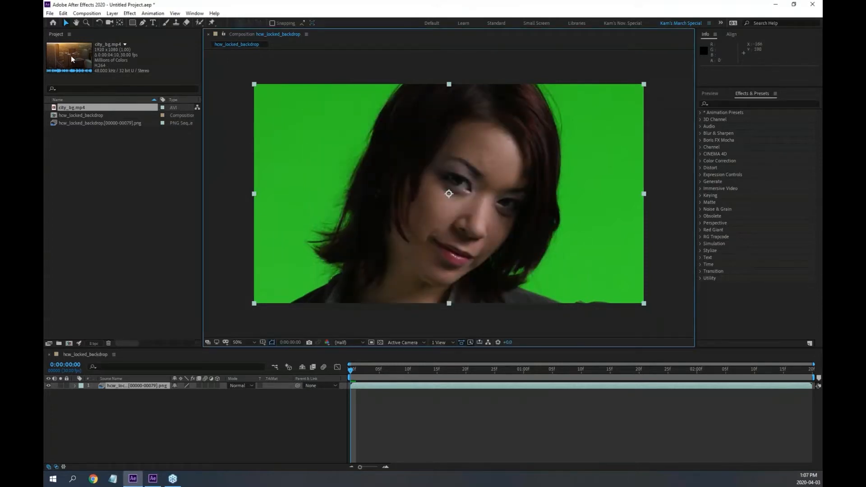
click(60, 115)
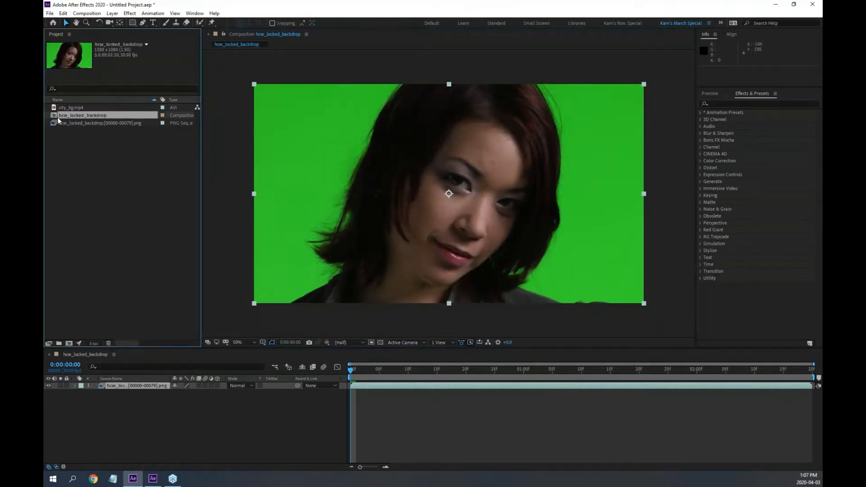
click(59, 123)
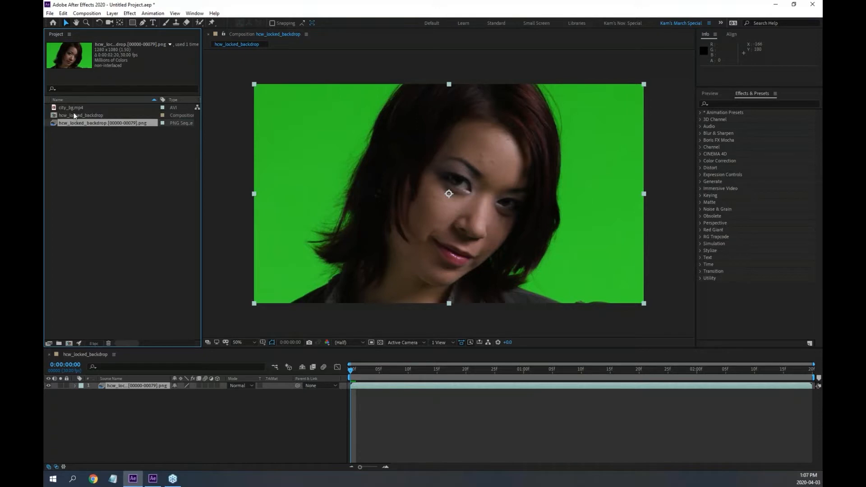
click(74, 108)
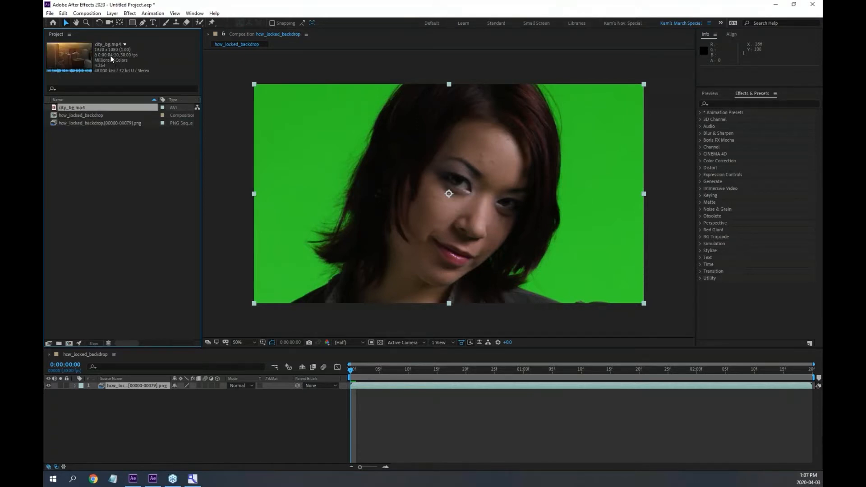
Set the hcw_locked_backdrop composition's duration to 0:00:04:10, show its full length in the timeline and preview it.
click(86, 115)
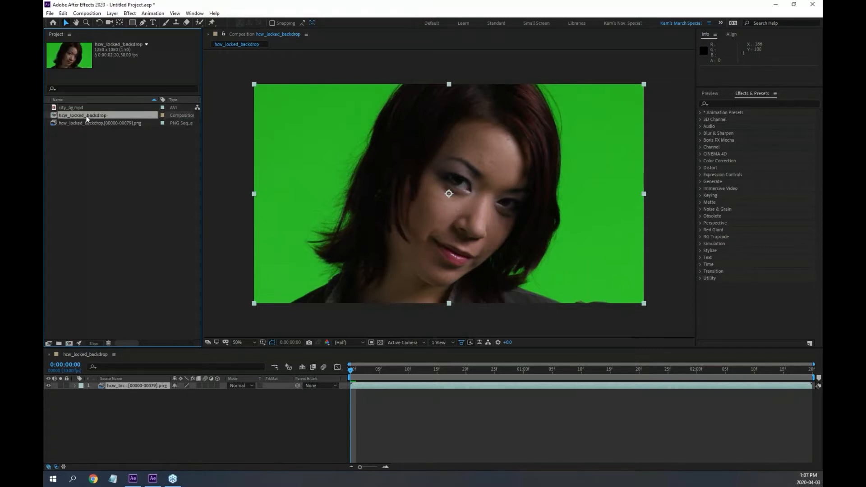
key(ctrl+k)
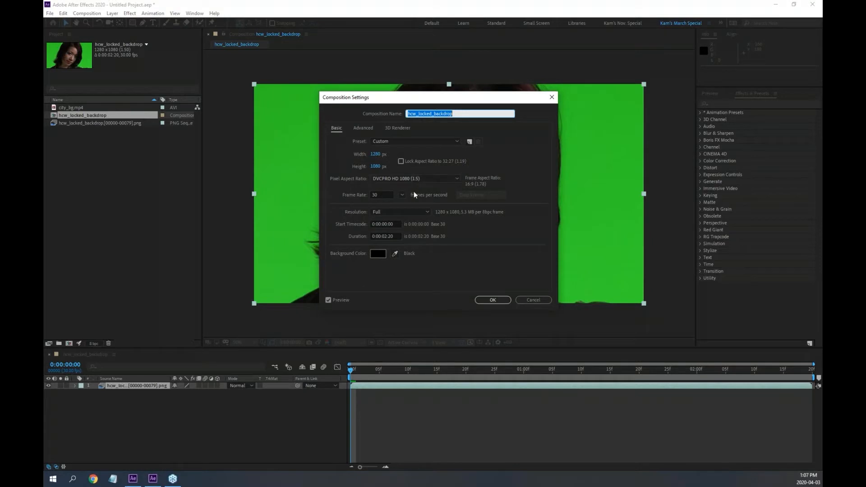
click(396, 235)
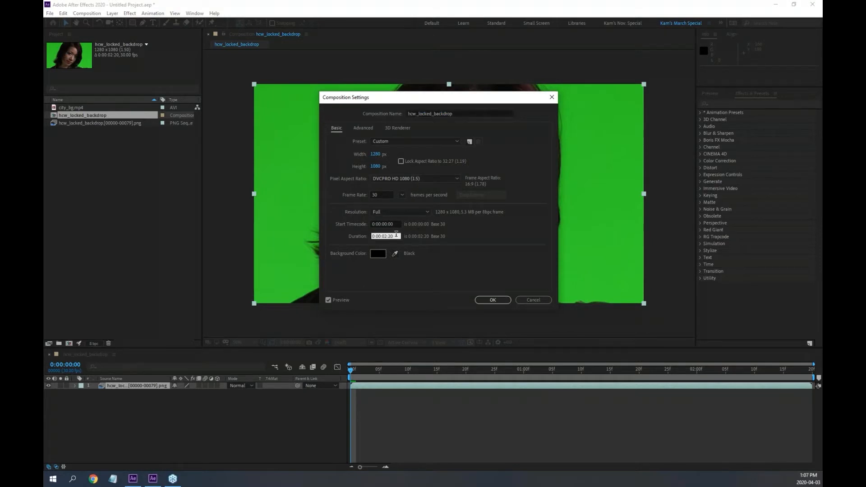
text(410)
key(Return)
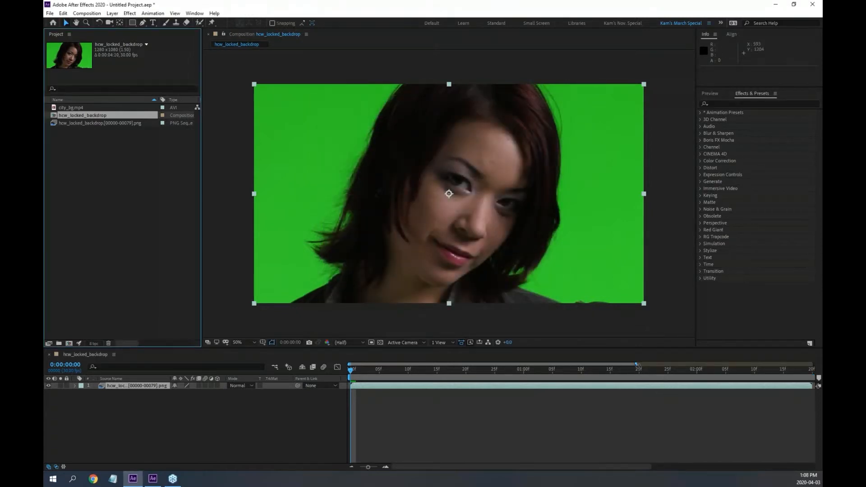
drag(637, 364, 813, 364)
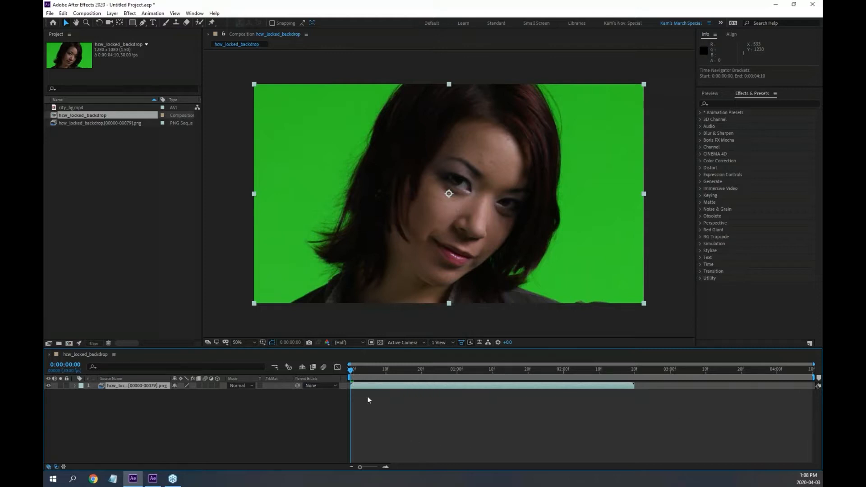
key(space)
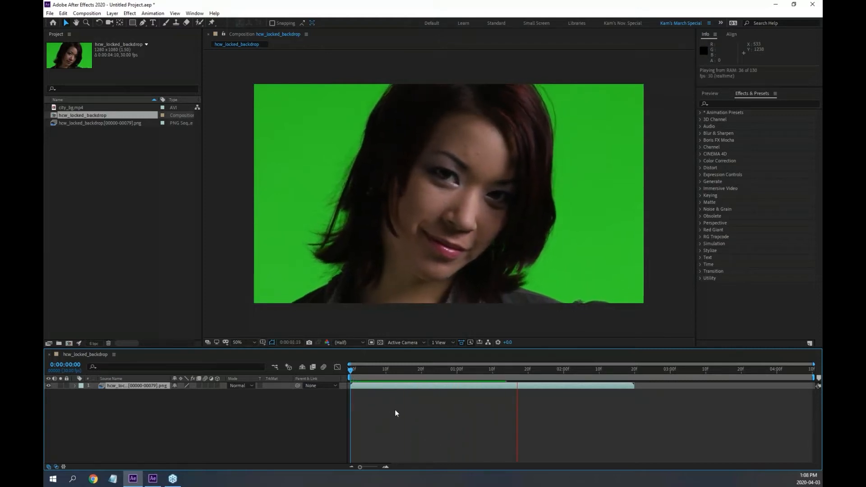
key(space)
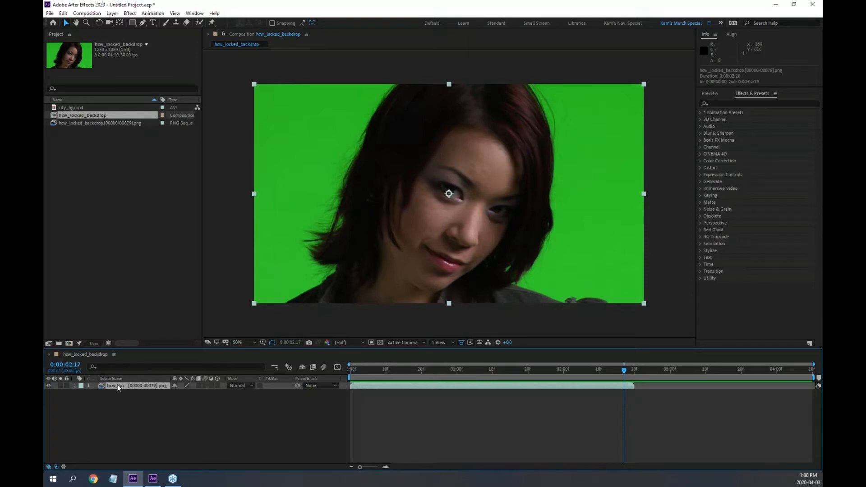
Duplicate the hcw_locked_backdrop sequence layer in the timeline.
key(ctrl+d)
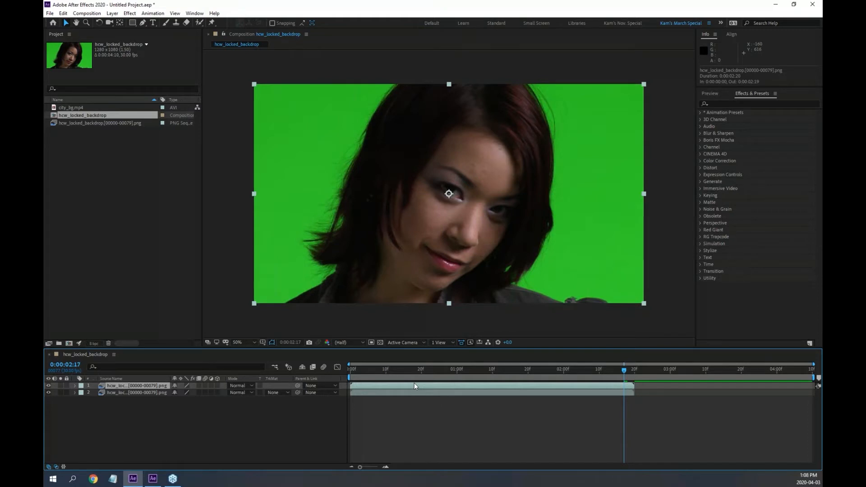
mouse_move(414, 383)
mouse_down()
mouse_move(694, 391)
mouse_move(415, 391)
mouse_up()
mouse_move(362, 385)
mouse_down()
mouse_move(647, 388)
mouse_move(355, 385)
mouse_move(365, 386)
mouse_up()
Look at the loop count option in the PNG sequence's Interpret Footage settings, and dismiss them without changes.
right_click(75, 122)
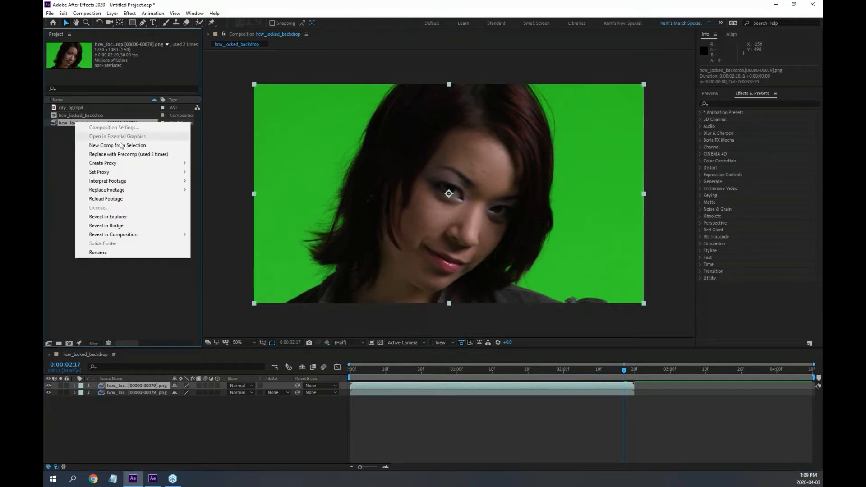
mouse_move(144, 184)
click(231, 182)
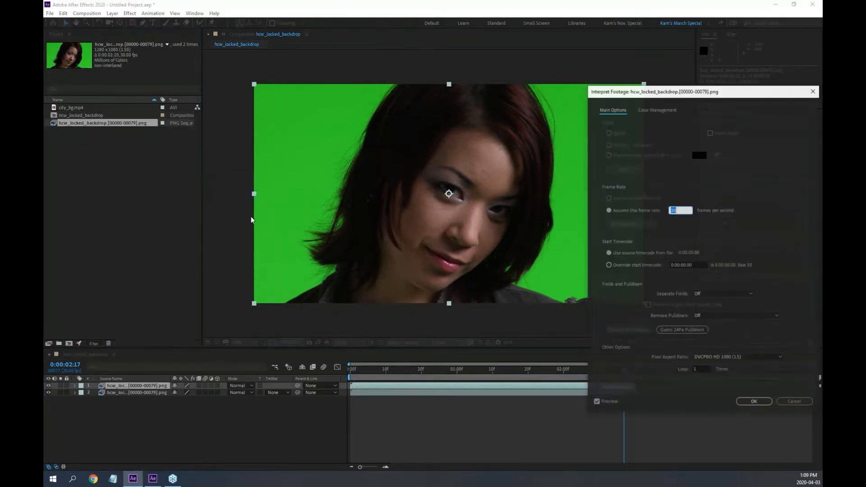
drag(741, 91, 334, 64)
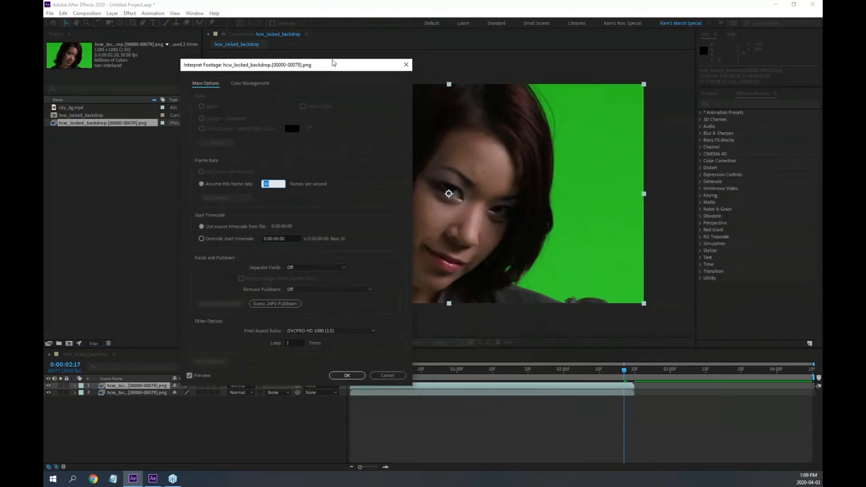
click(294, 342)
double_click(294, 342)
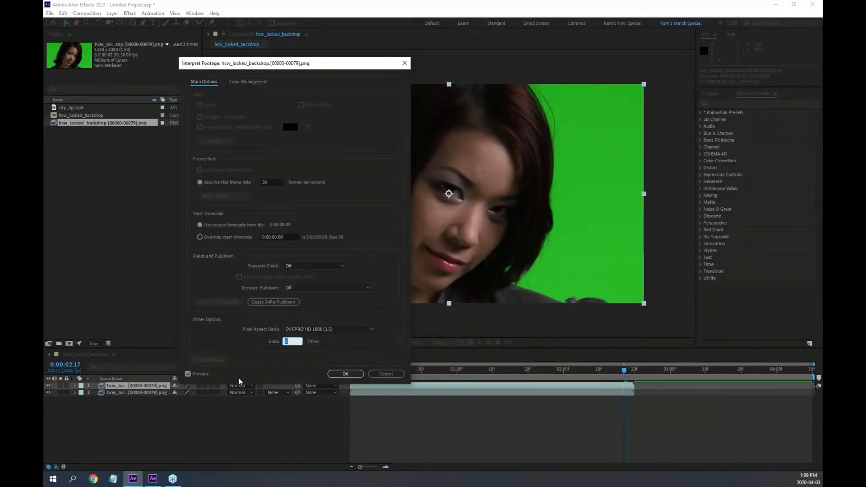
click(395, 374)
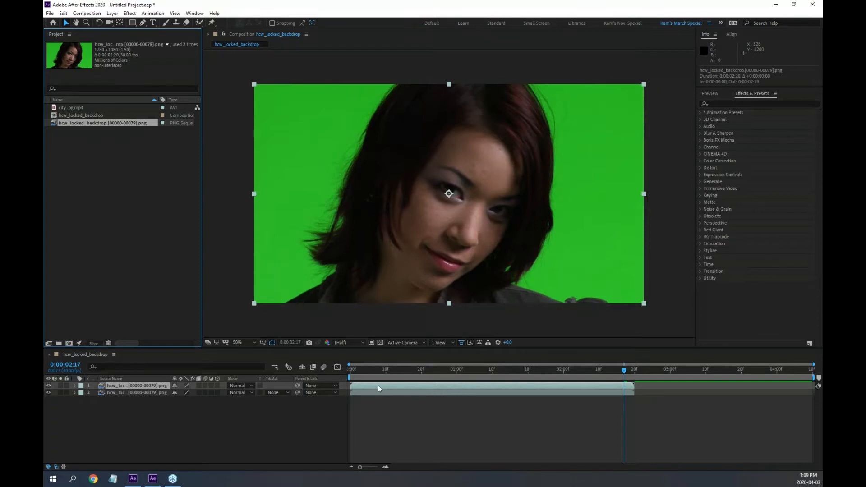
Move the top sequence layer to start at 0:00:02:20, directly after the lower layer ends, and check the transition between them.
click(157, 394)
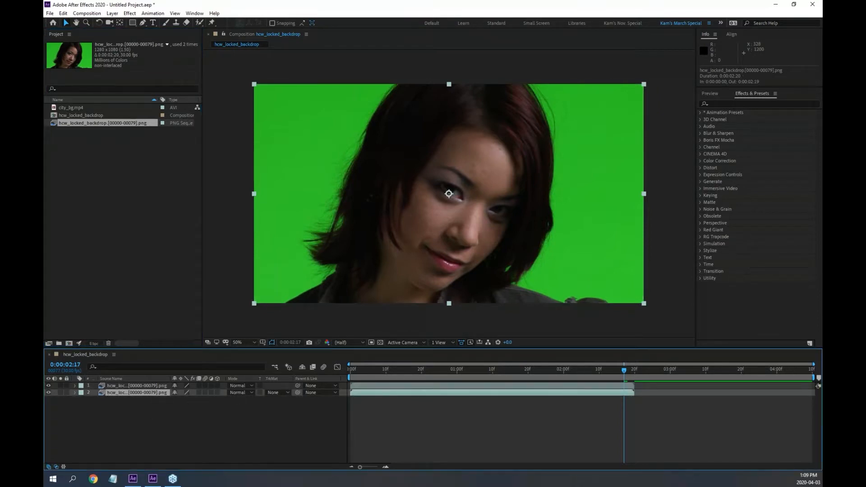
drag(624, 370, 631, 370)
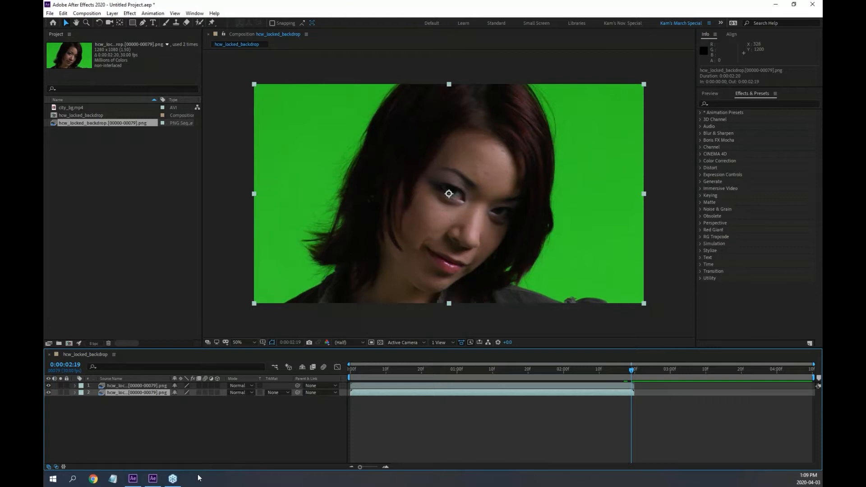
key(Page_Down)
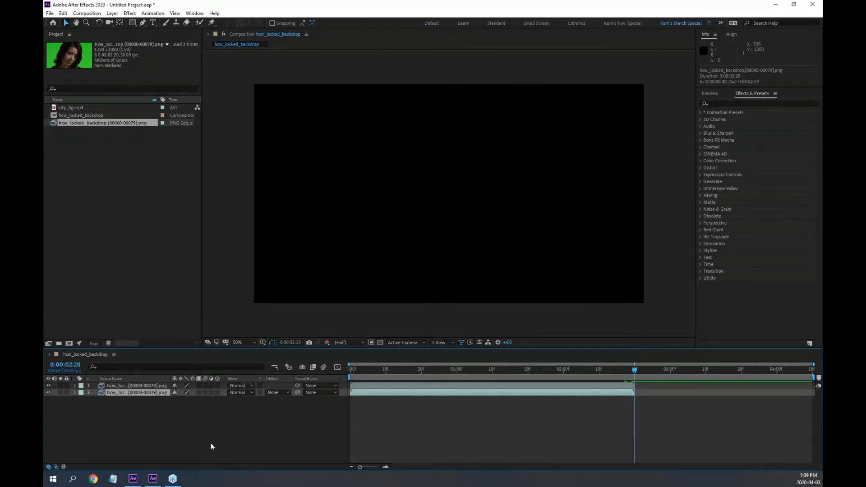
click(153, 385)
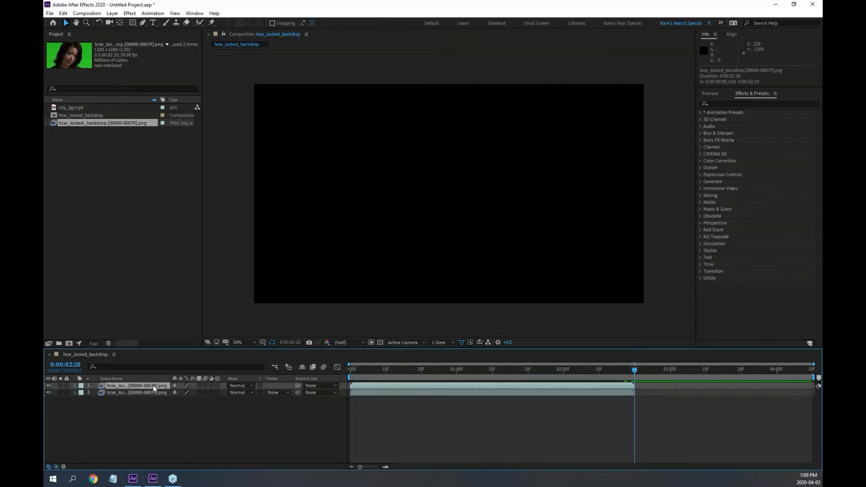
key(bracketleft)
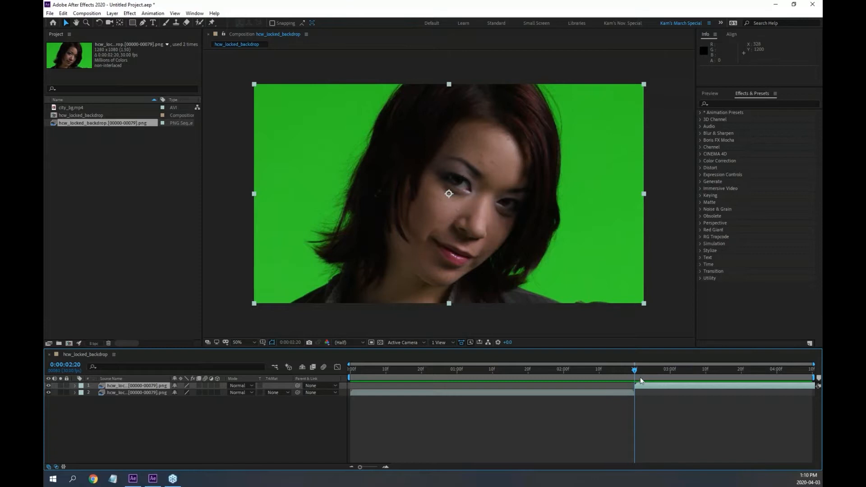
mouse_move(635, 371)
mouse_down()
mouse_move(627, 370)
mouse_move(644, 370)
mouse_move(621, 370)
mouse_move(632, 370)
mouse_up()
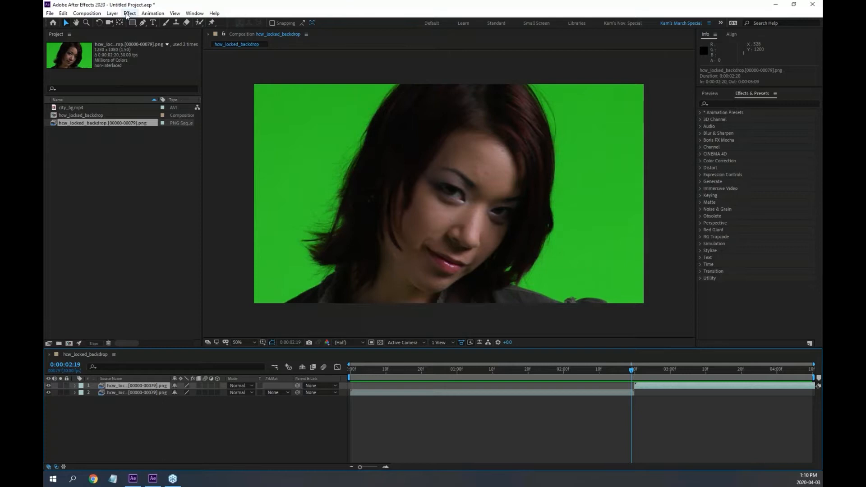
Time-reverse the top sequence layer and preview the transition from the lower layer starting at 0:00:01:29.
click(113, 13)
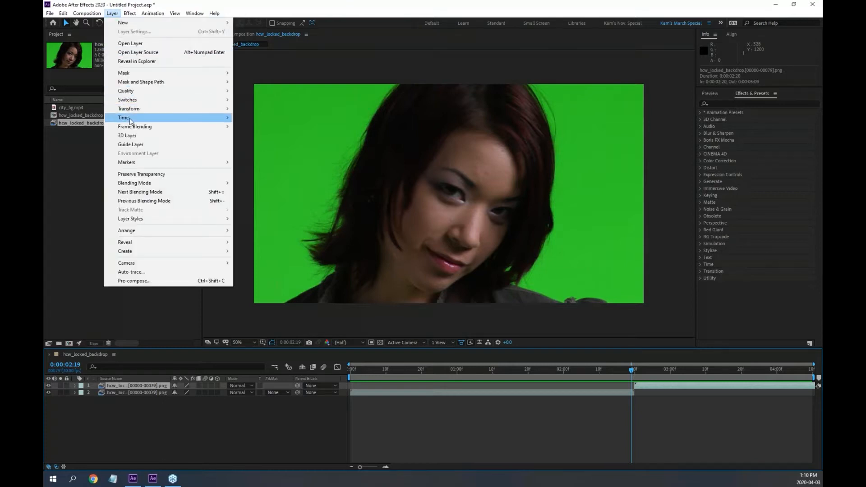
mouse_move(133, 118)
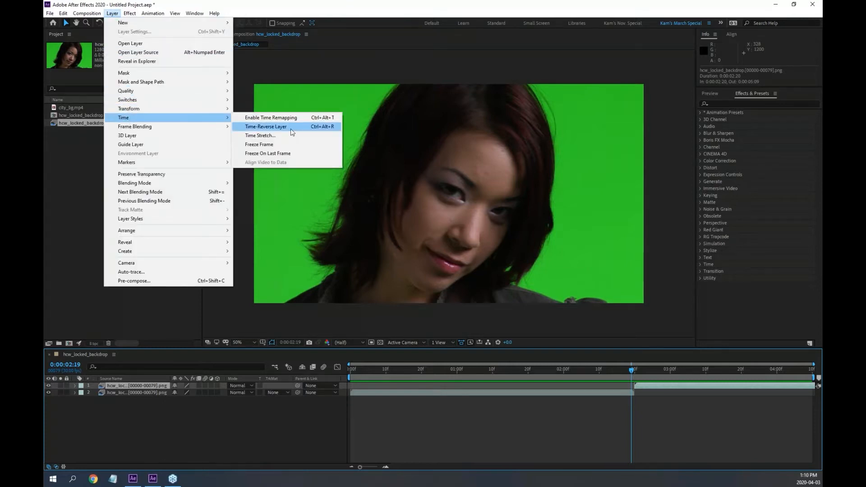
click(265, 130)
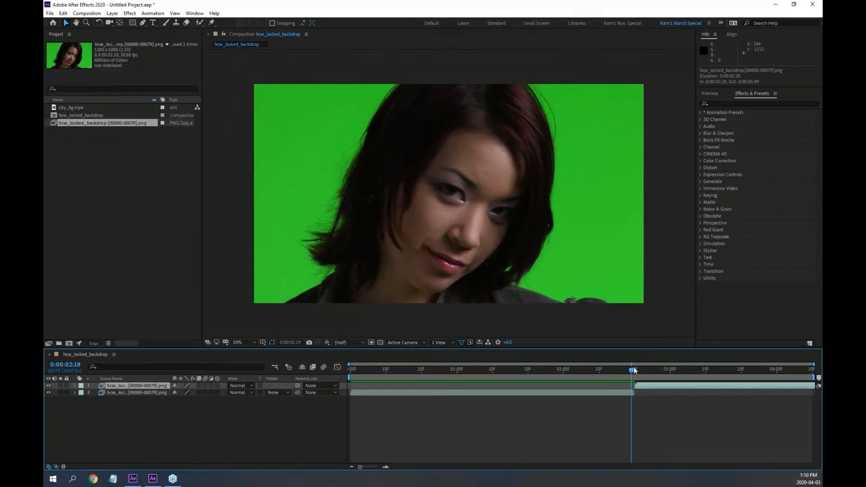
drag(633, 369, 560, 377)
key(space)
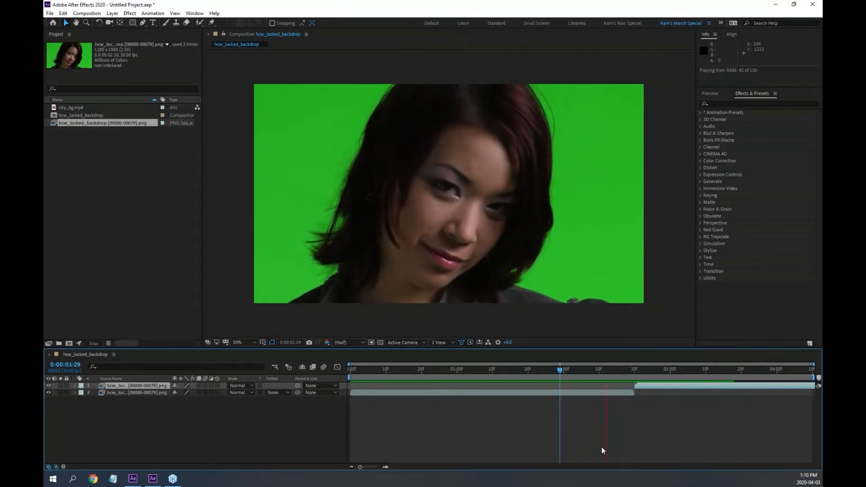
key(space)
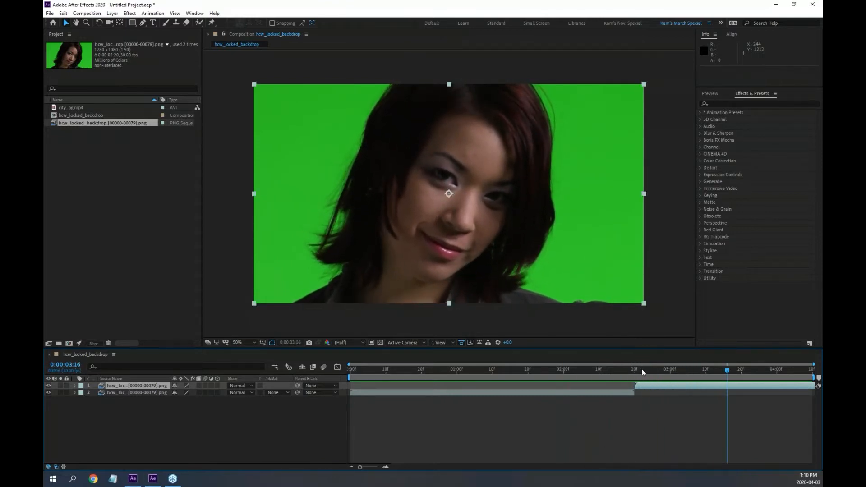
Adjust the trimmed start of the reversed top layer to about 0:00:02:19 and preview the transition.
drag(643, 368, 584, 369)
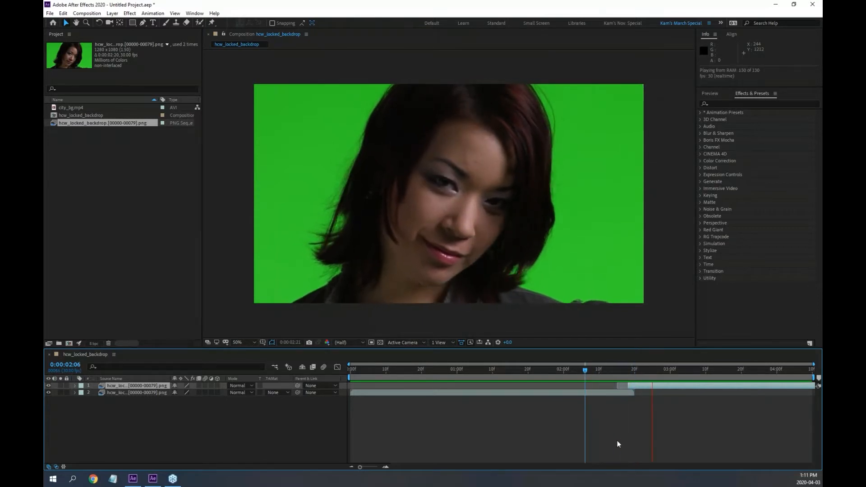
click(628, 385)
drag(628, 384, 631, 385)
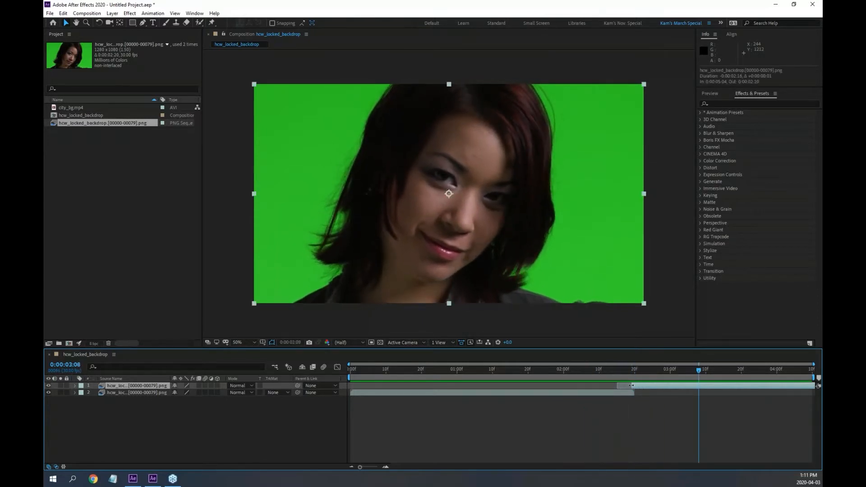
click(611, 370)
key(space)
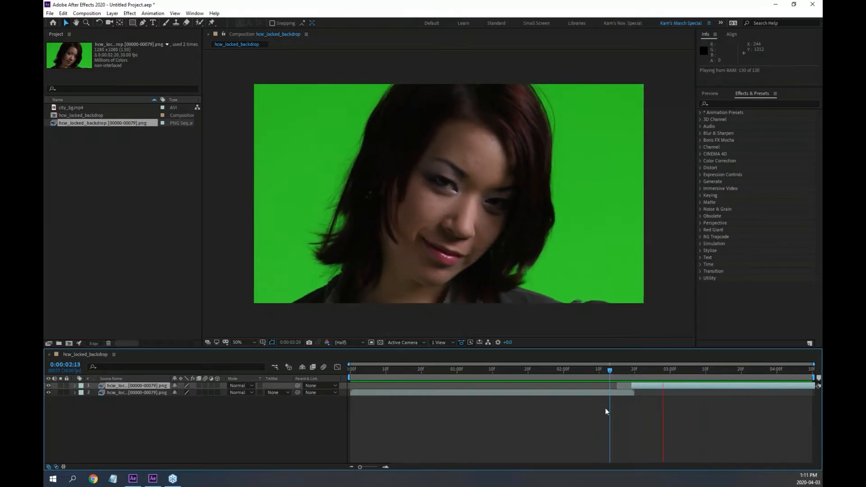
key(space)
click(616, 370)
mouse_move(612, 370)
mouse_down()
mouse_move(663, 377)
mouse_move(610, 374)
mouse_move(626, 377)
mouse_up()
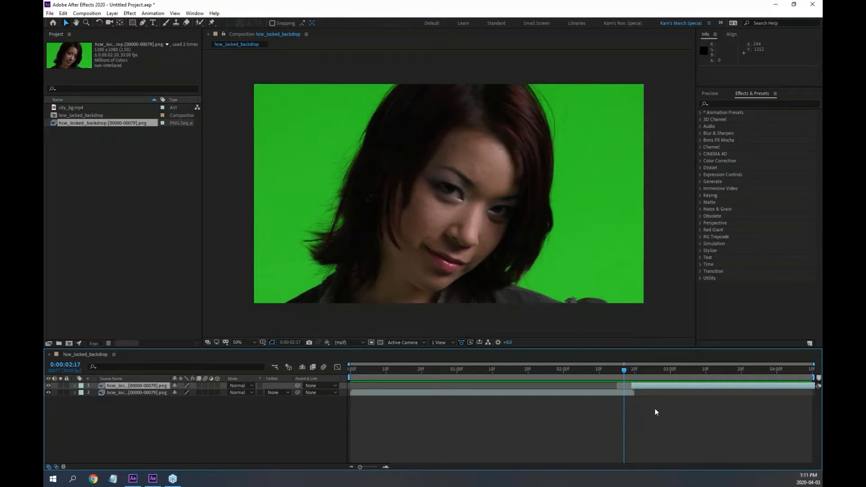
key(space)
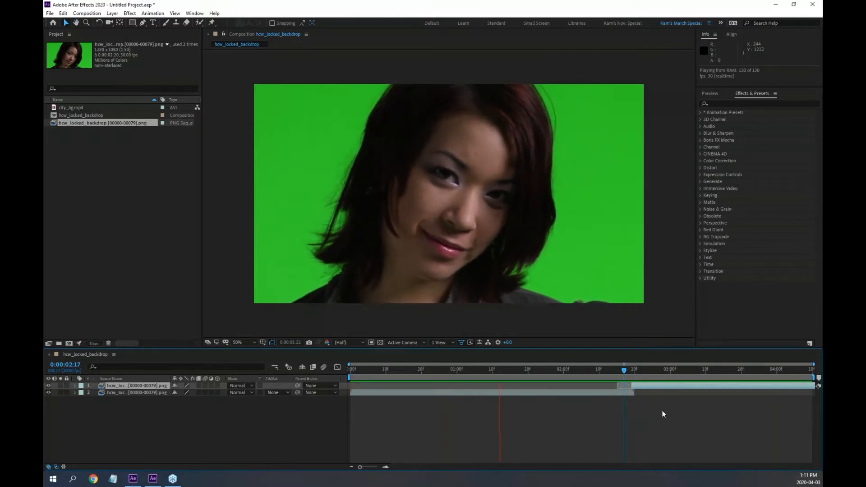
key(space)
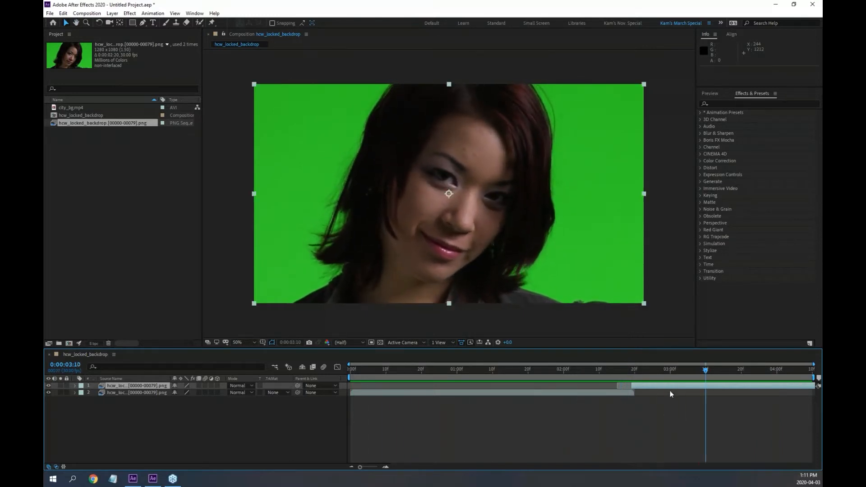
Slide the reversed top layer later, extend its trimmed start back to 0:00:02:19, and end the lower layer at that frame.
mouse_move(651, 386)
mouse_down()
mouse_move(664, 385)
mouse_move(655, 387)
mouse_up()
click(630, 370)
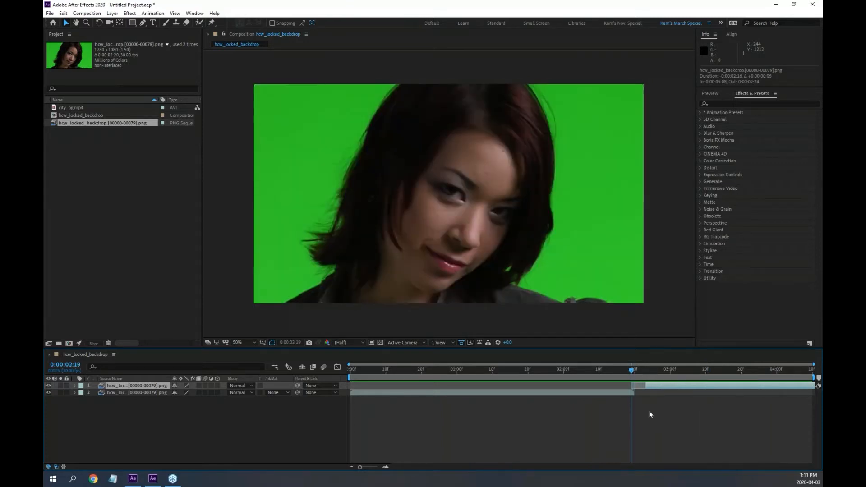
key(equal)
key(equal)
key(equal)
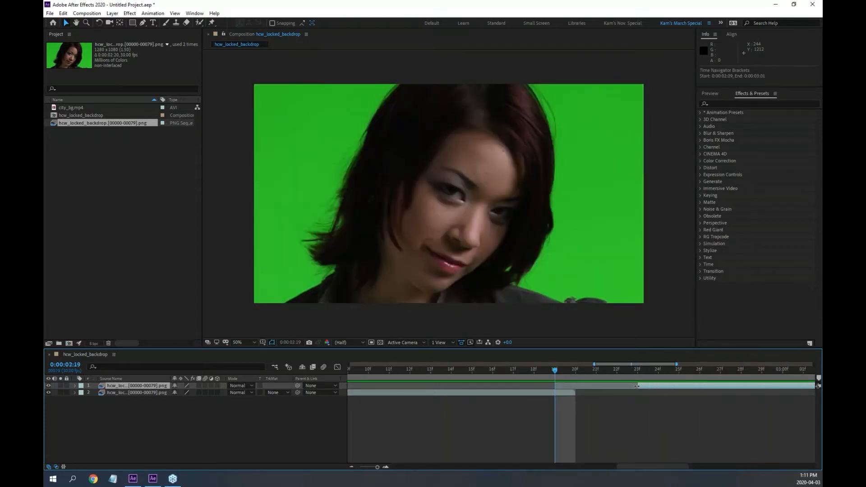
drag(638, 386, 573, 385)
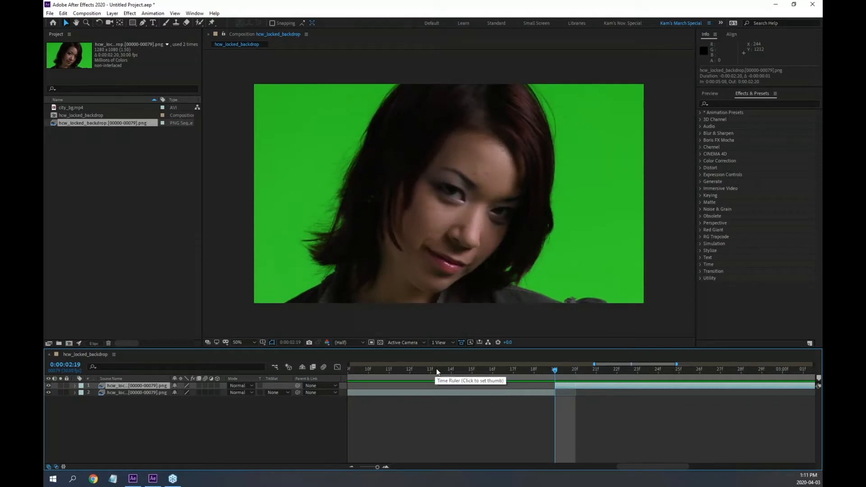
Preview the adjusted transition from 0:00:02:12 and play the whole composition from its first frame.
drag(436, 369, 402, 370)
key(space)
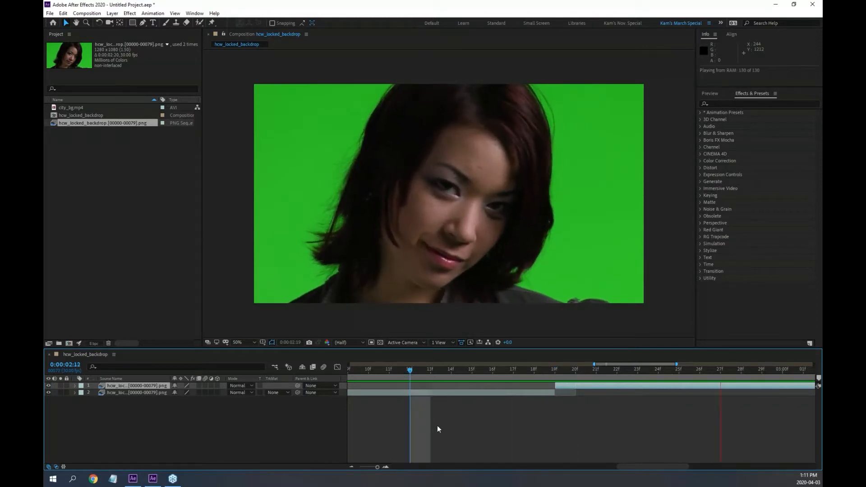
key(space)
scroll(511, 287, down, 2)
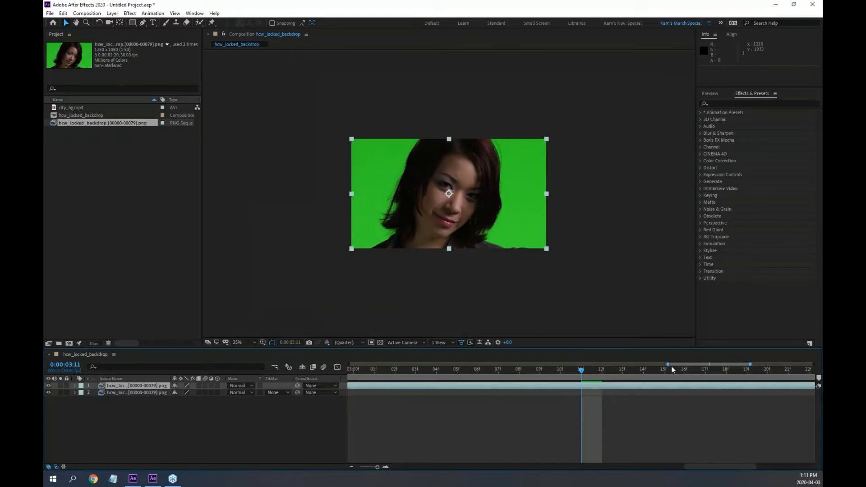
key(minus)
key(semicolon)
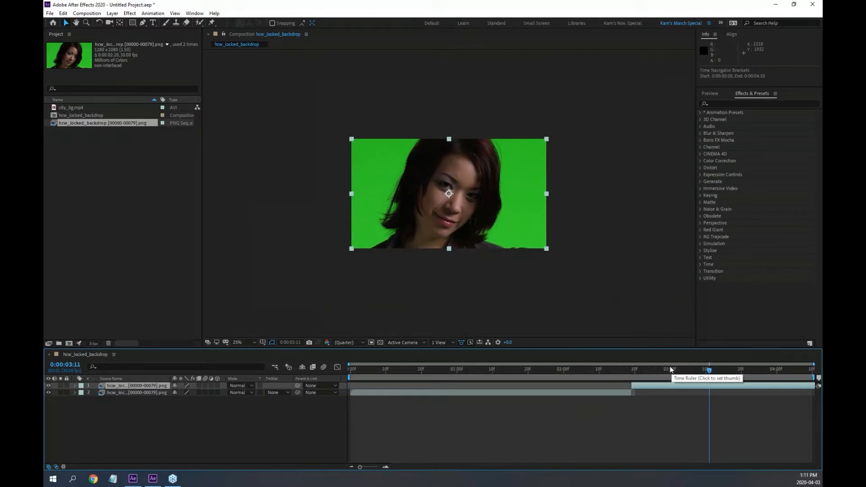
scroll(558, 267, up, 2)
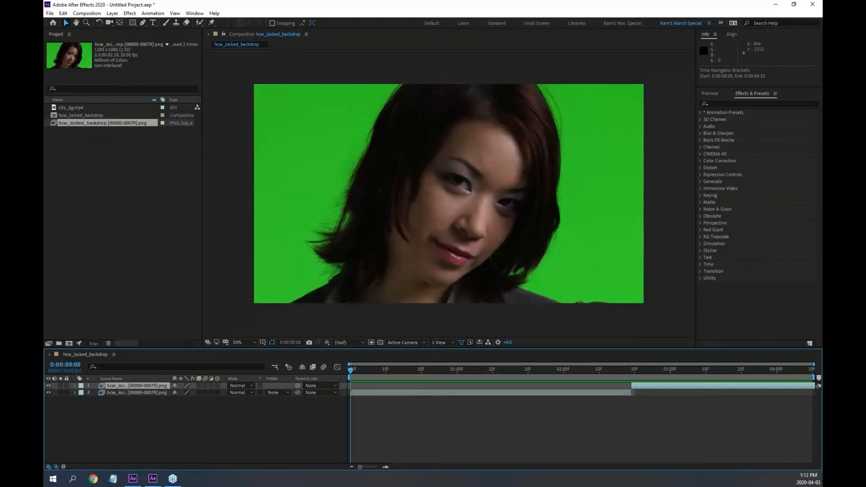
key(Home)
key(space)
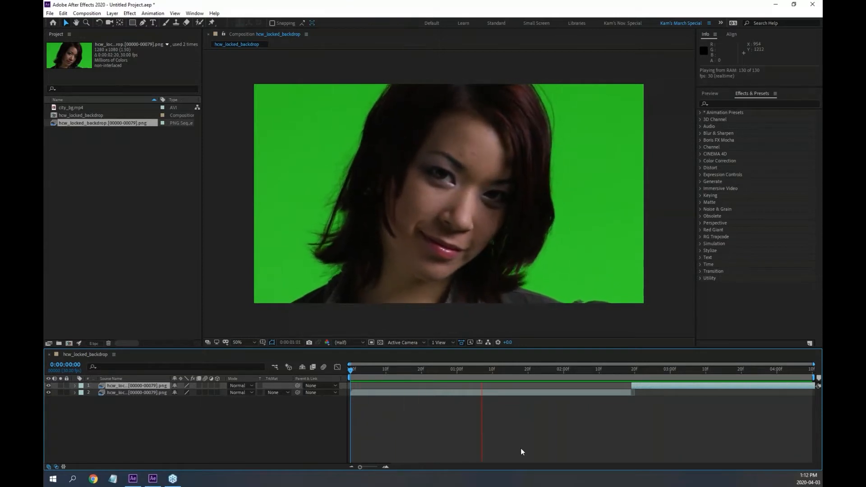
key(space)
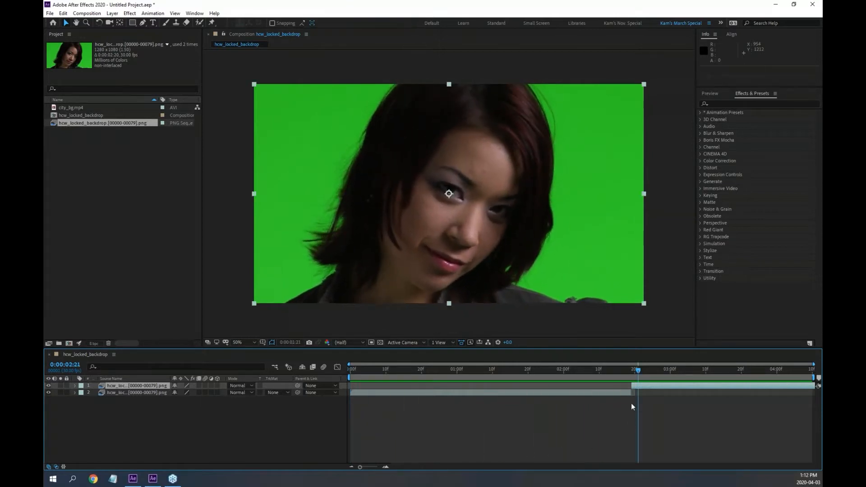
Examine the cut between the two sequence layers up close and scrub the composition to its end and back to its start.
click(623, 394)
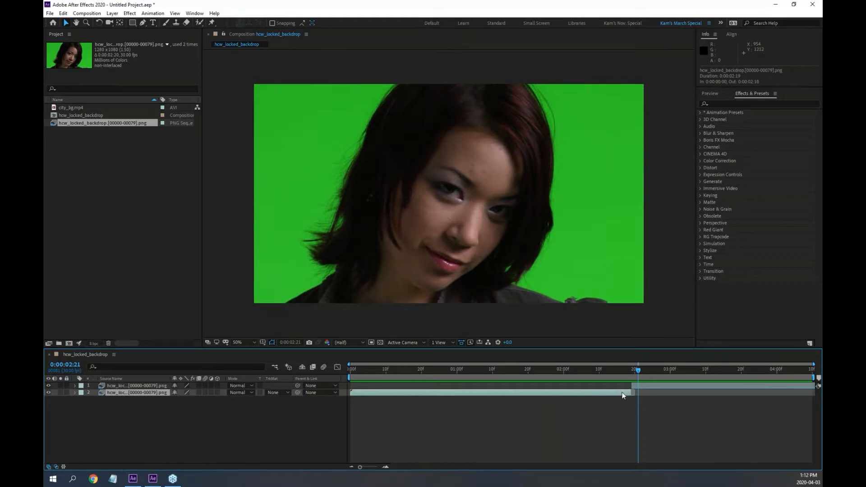
click(655, 384)
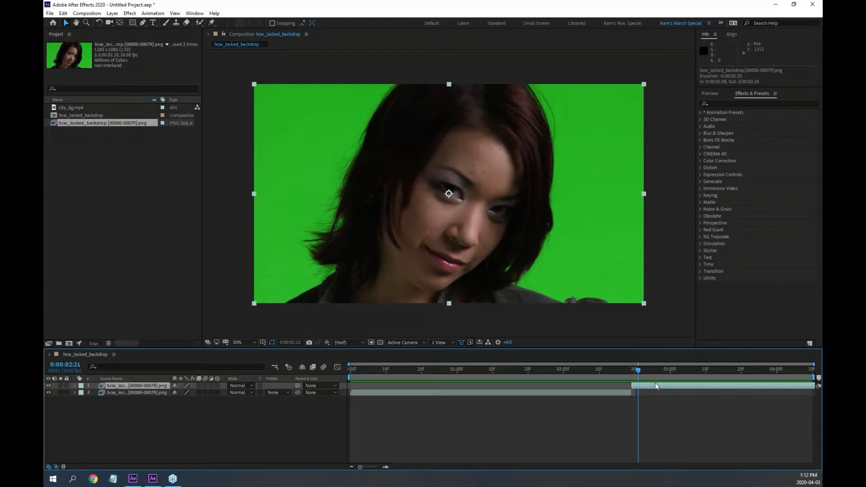
click(616, 392)
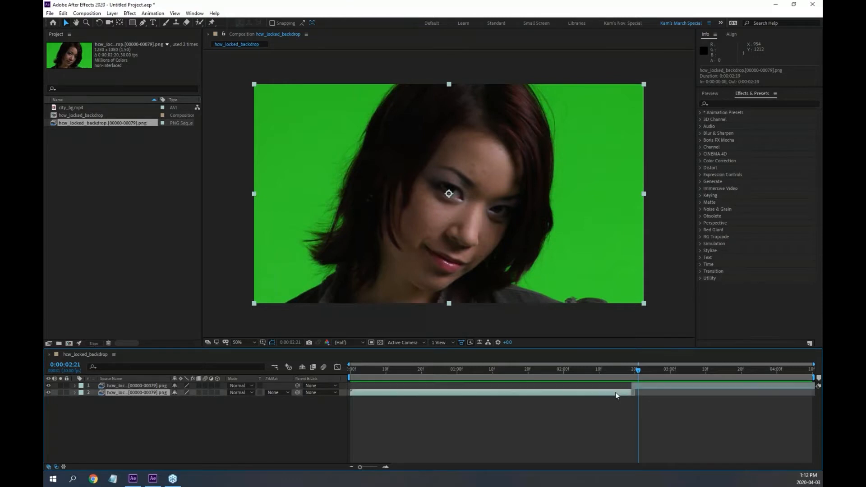
click(673, 384)
key(equal)
key(equal)
key(equal)
key(equal)
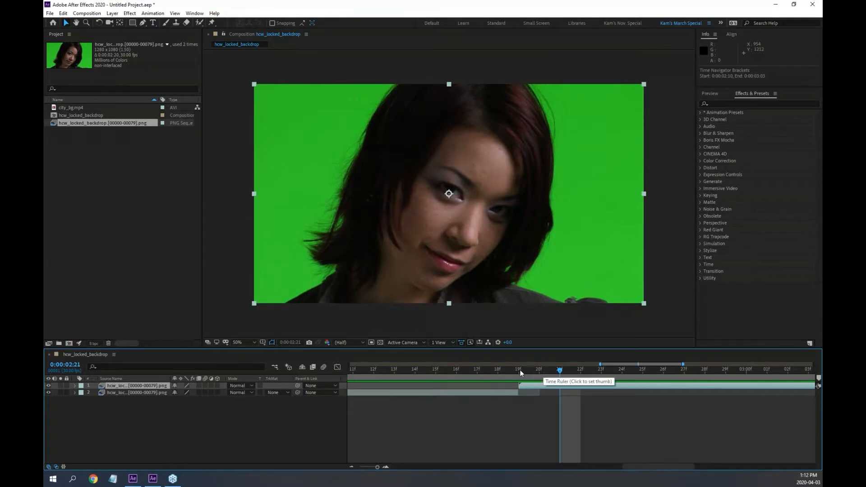
key(minus)
key(minus)
key(minus)
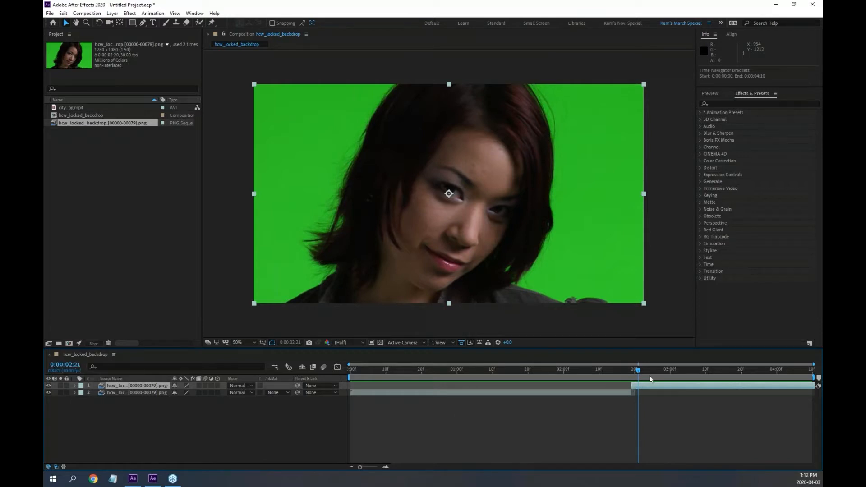
drag(639, 371, 809, 369)
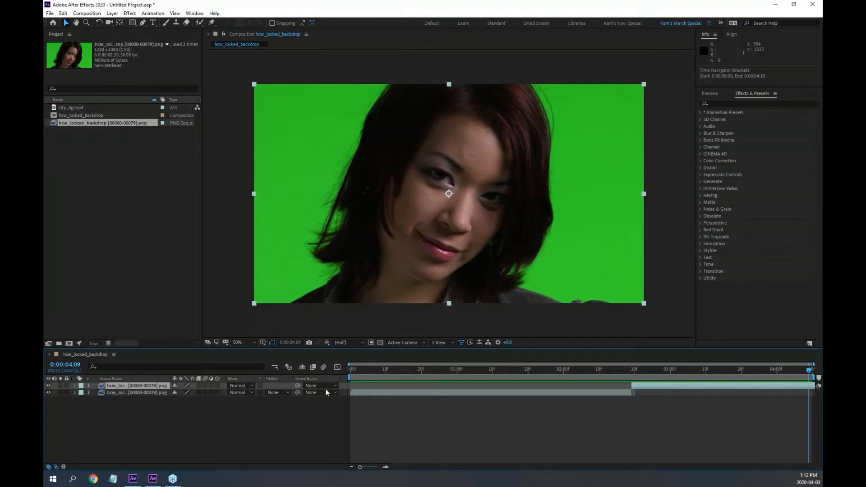
drag(360, 369, 345, 369)
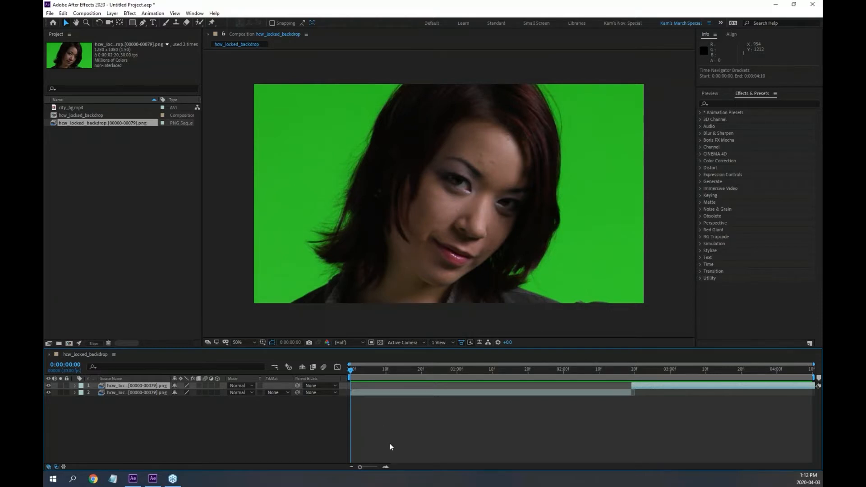
Set the composition's current time to 0:00:02:05.
click(66, 365)
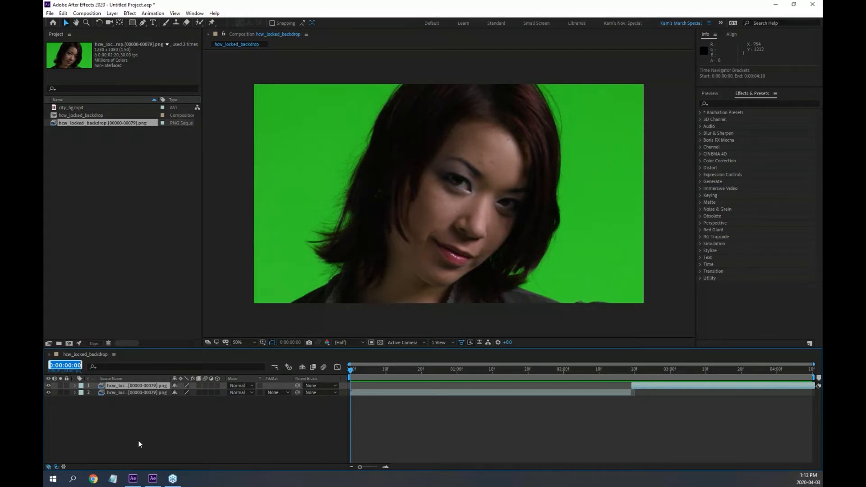
text(205)
key(Return)
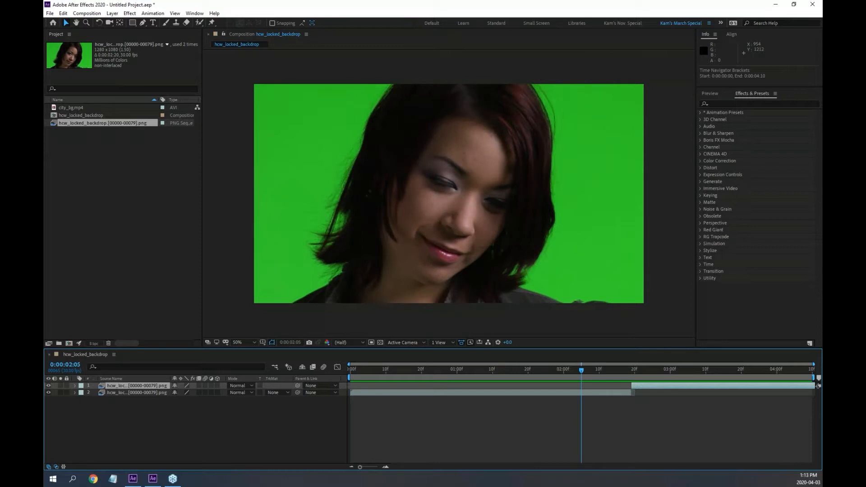
Scrub the current time to 0:00:01:20 and set it to exactly 0:00:02:04.
drag(361, 369, 528, 371)
click(65, 365)
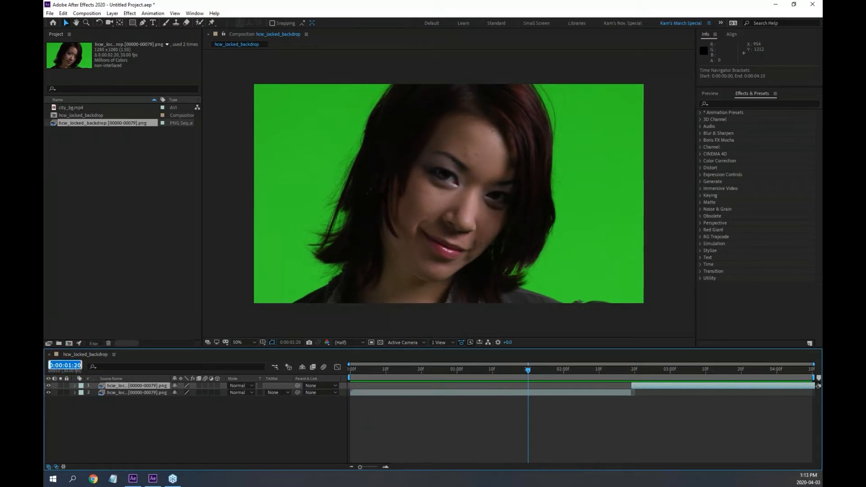
text(204)
key(Return)
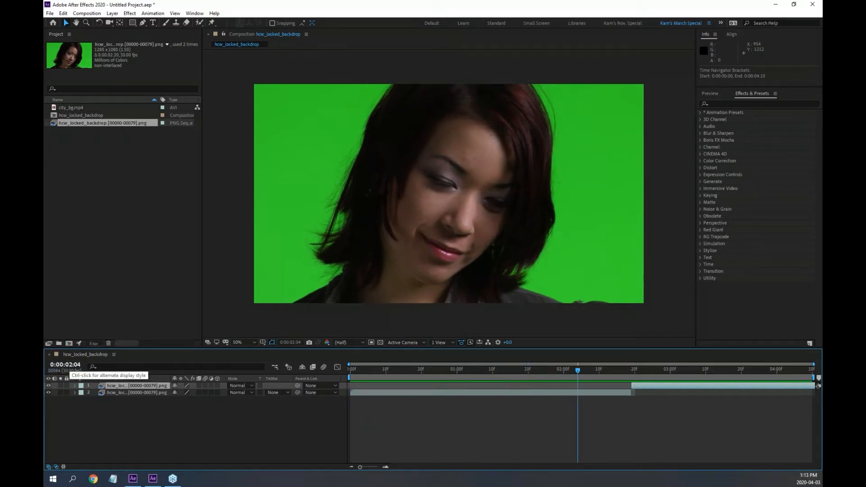
Deselect the layers, move the current time to 0:00:00:17, and set it back to 0:00:02:04.
key(alt+Tab)
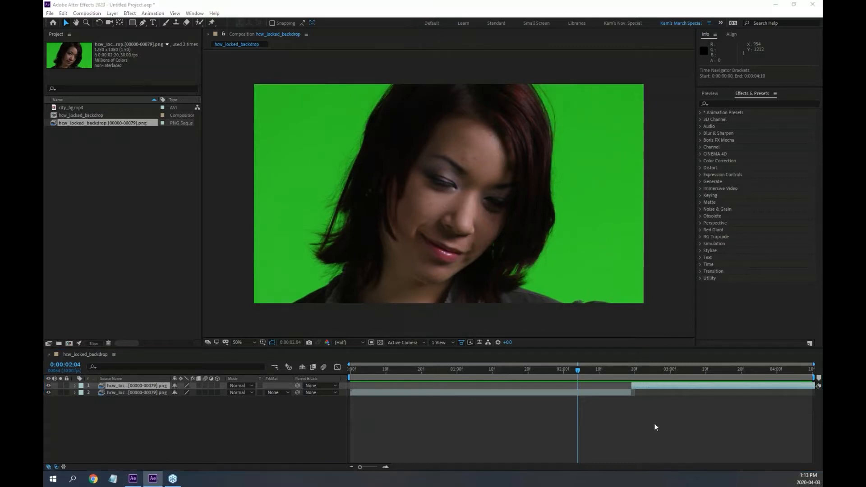
drag(655, 427, 611, 378)
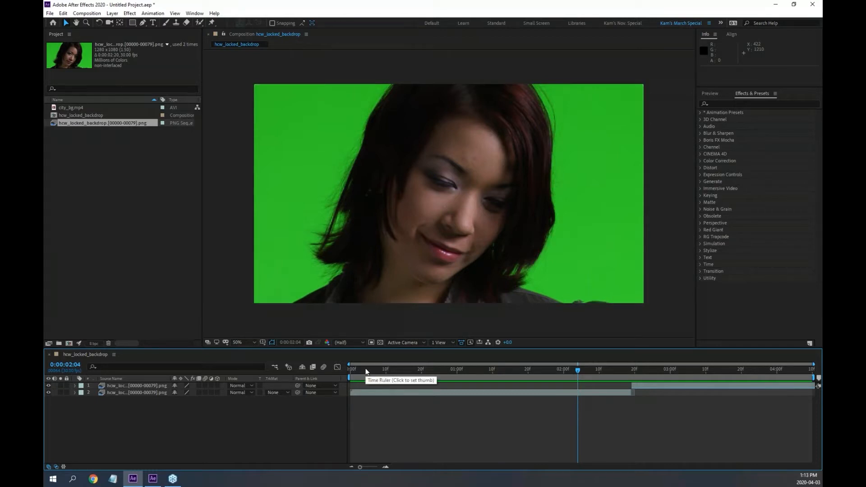
click(412, 374)
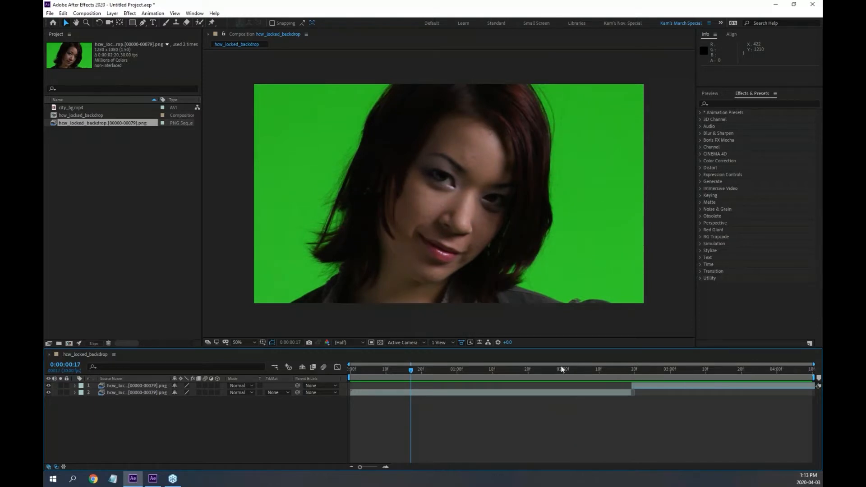
click(65, 366)
text(2:)
text(04)
key(Return)
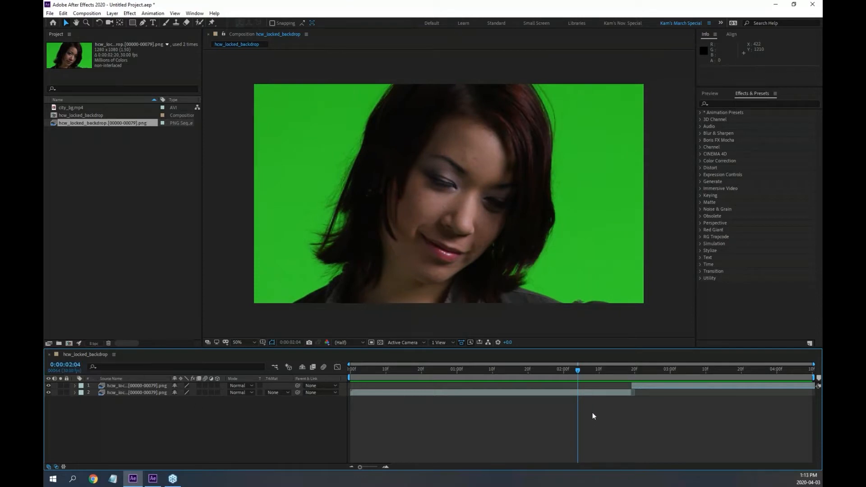
Try ending the lower sequence layer just before 0:00:02:04 and starting the upper layer at that time, and undo both moves.
key(equal)
key(equal)
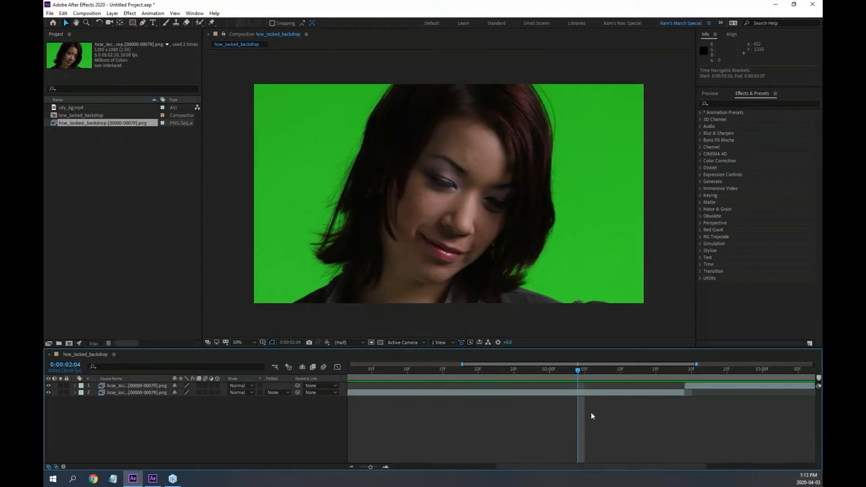
click(710, 390)
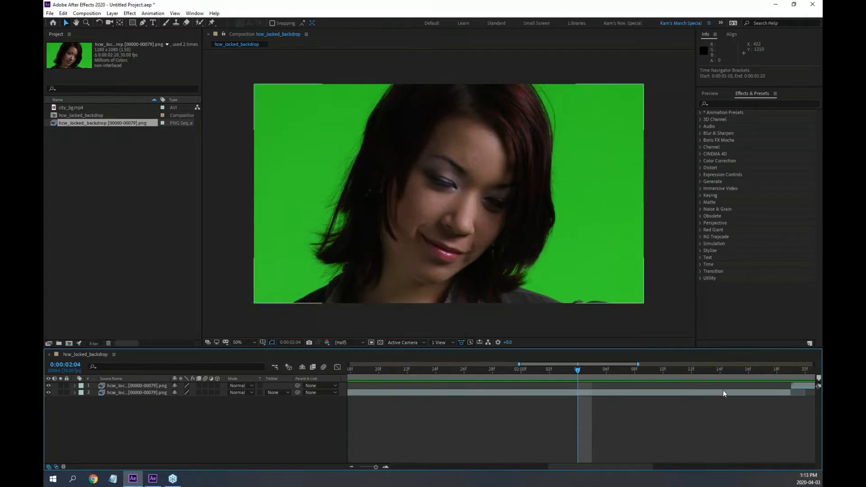
drag(723, 394, 515, 393)
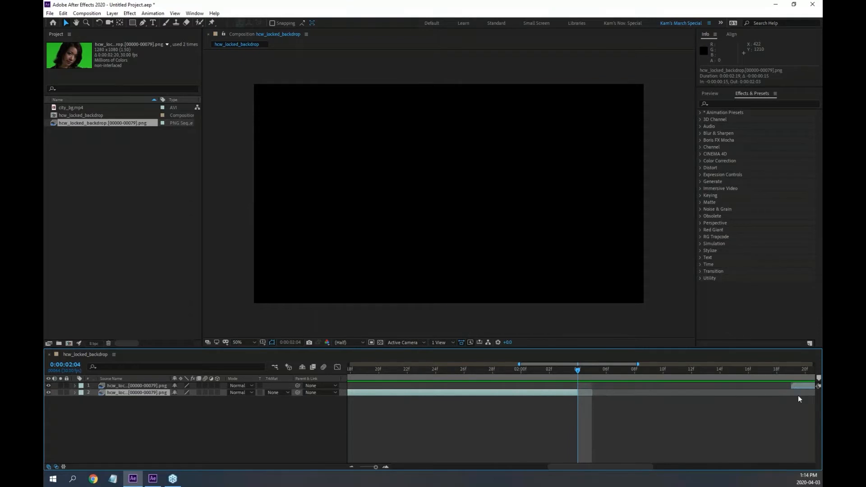
drag(803, 383, 788, 383)
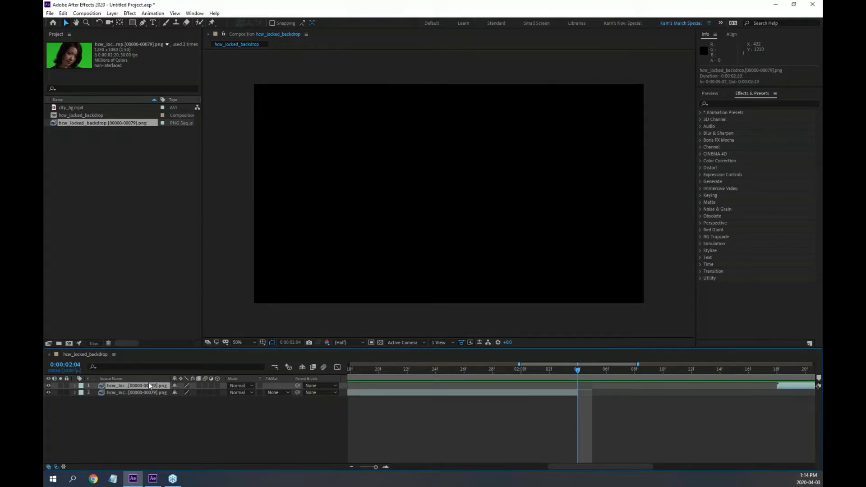
key(bracketleft)
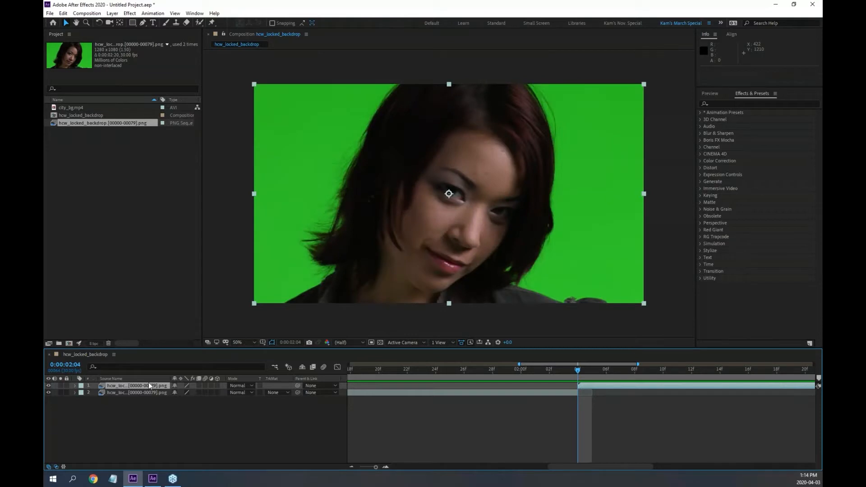
key(minus)
key(minus)
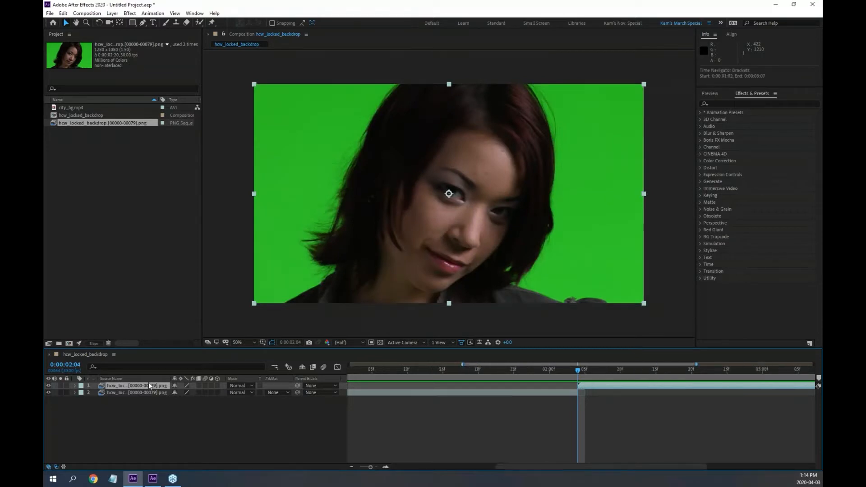
key(ctrl+z)
key(ctrl+z)
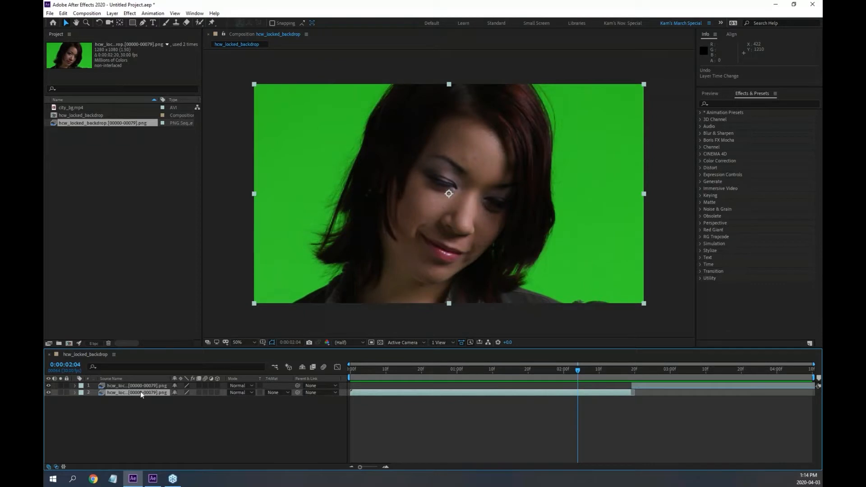
Move the lower sequence layer in time so that its end aligns with 0:00:02:04.
key(bracketright)
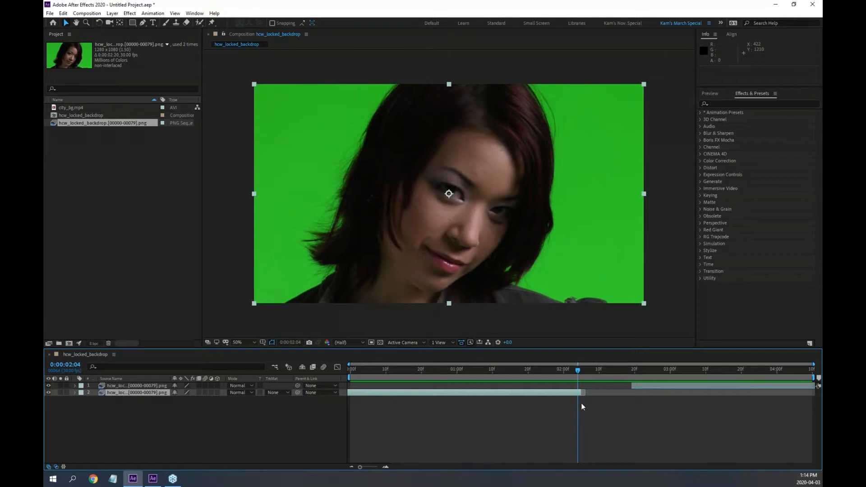
key(equal)
key(equal)
key(equal)
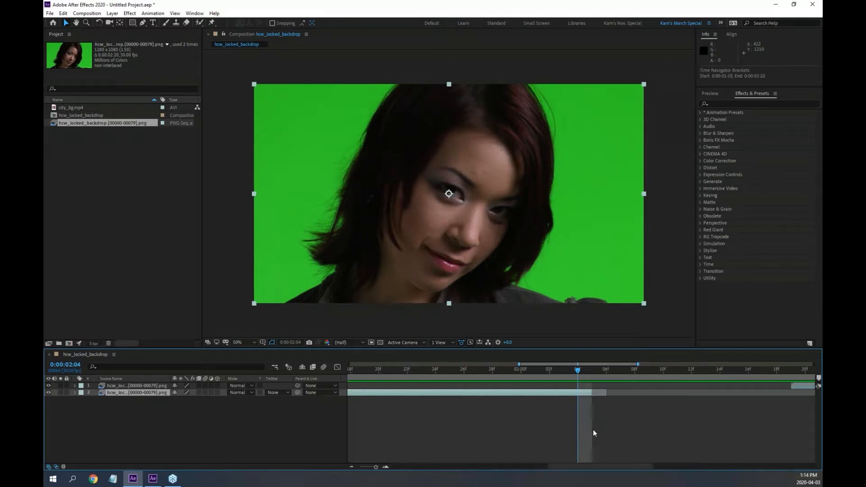
Delete the lower sequence layer and undo the deletion.
key(Delete)
key(minus)
key(minus)
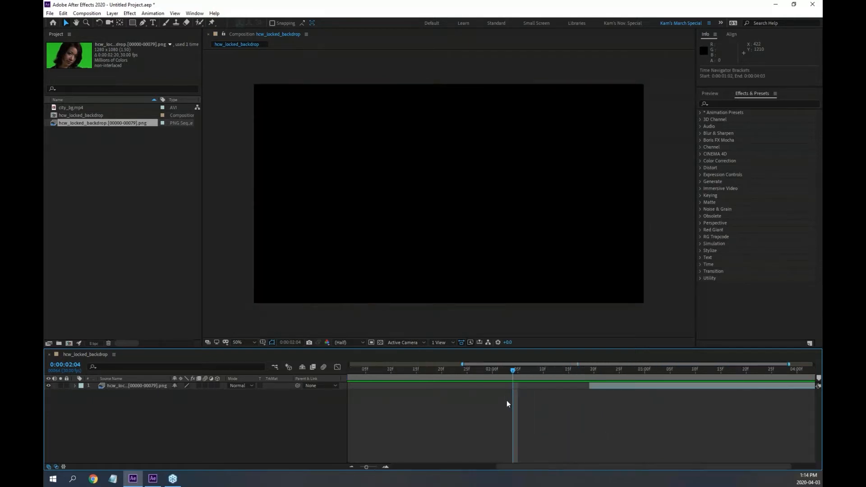
key(ctrl+z)
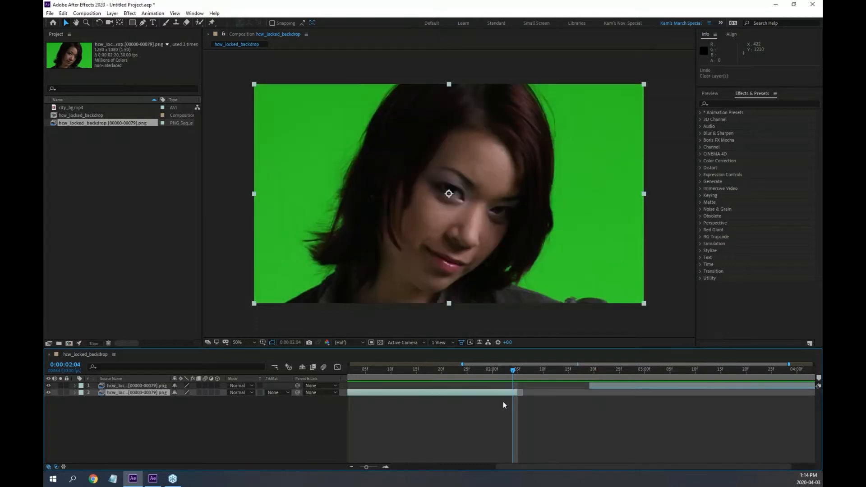
Shift the lower sequence layer one frame earlier and move the upper layer to start at 0:00:02:04.
key(equal)
key(equal)
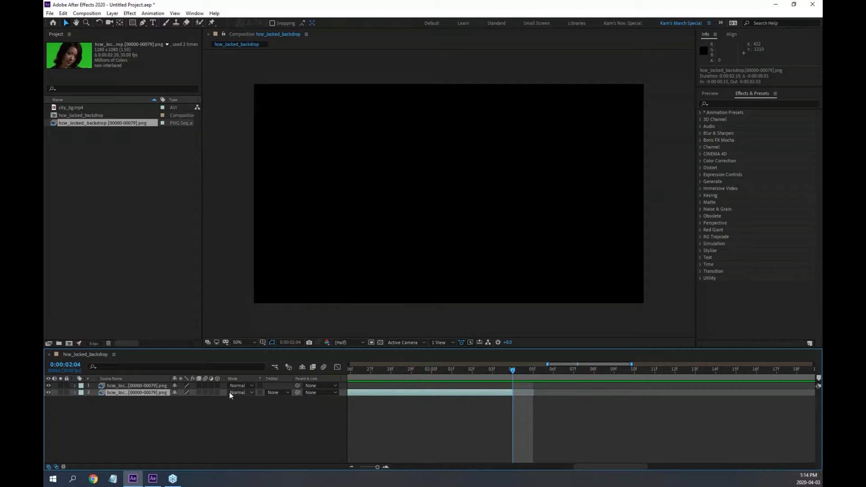
click(153, 386)
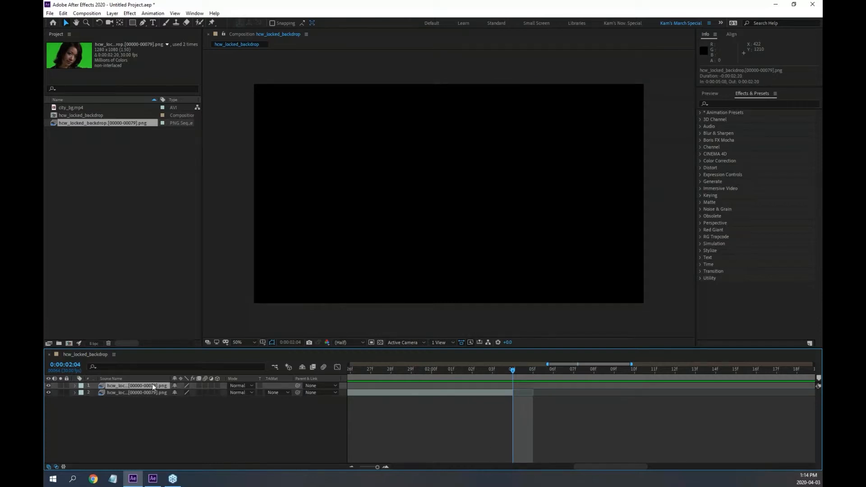
key(bracketleft)
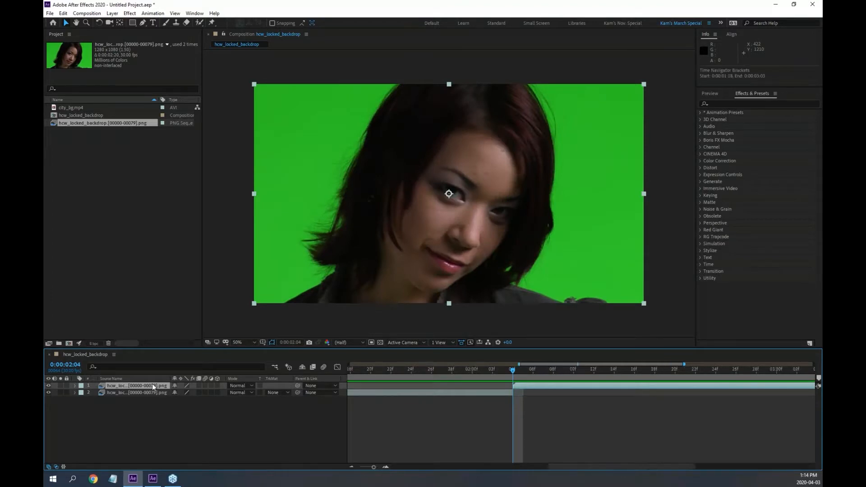
key(semicolon)
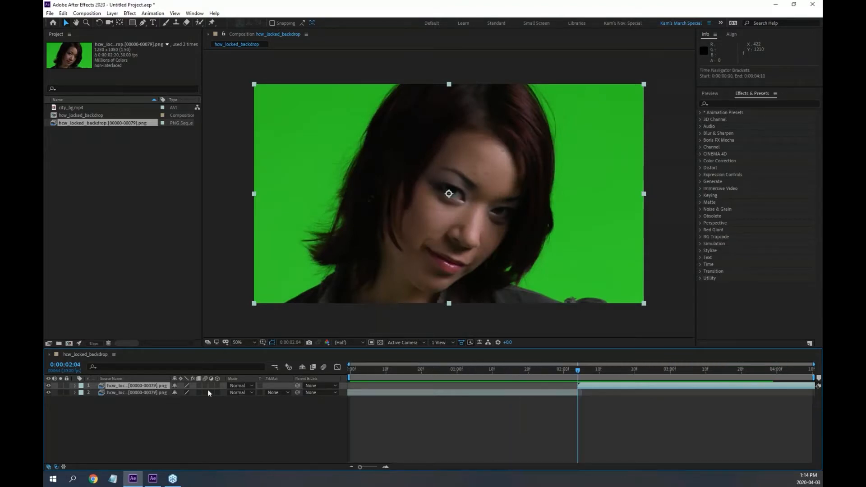
Compare the composition's first and last frames and preview the playback from the start.
click(365, 369)
click(355, 369)
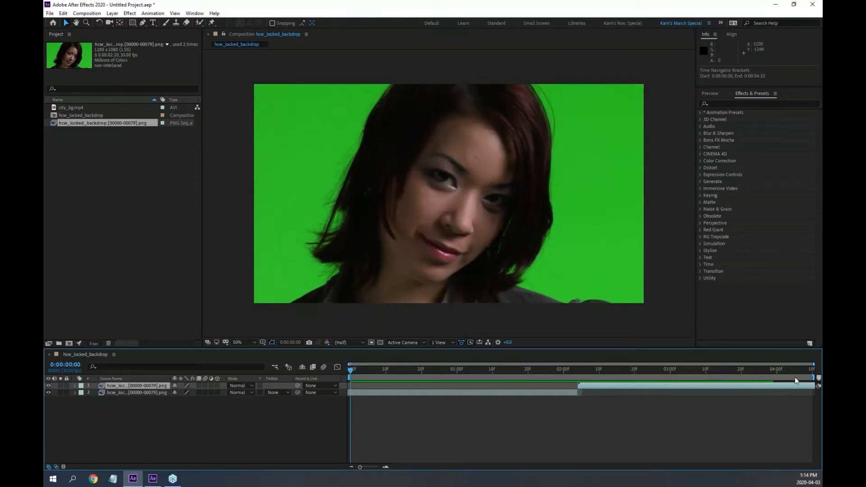
click(815, 371)
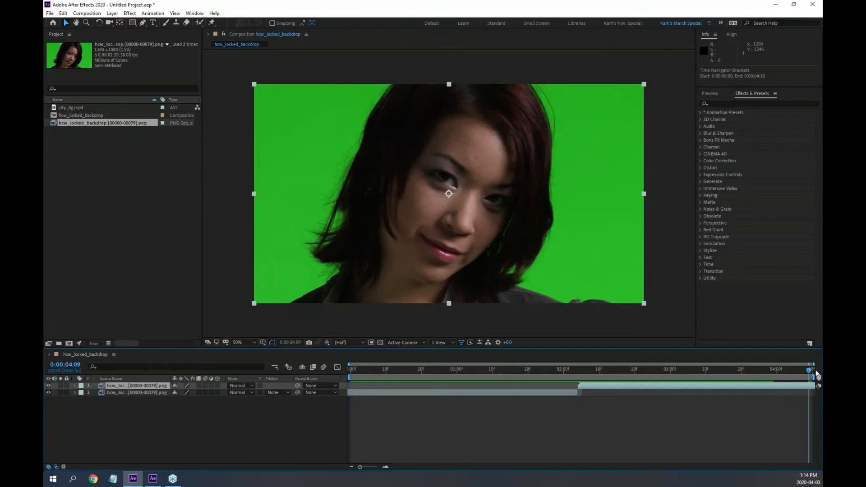
click(351, 369)
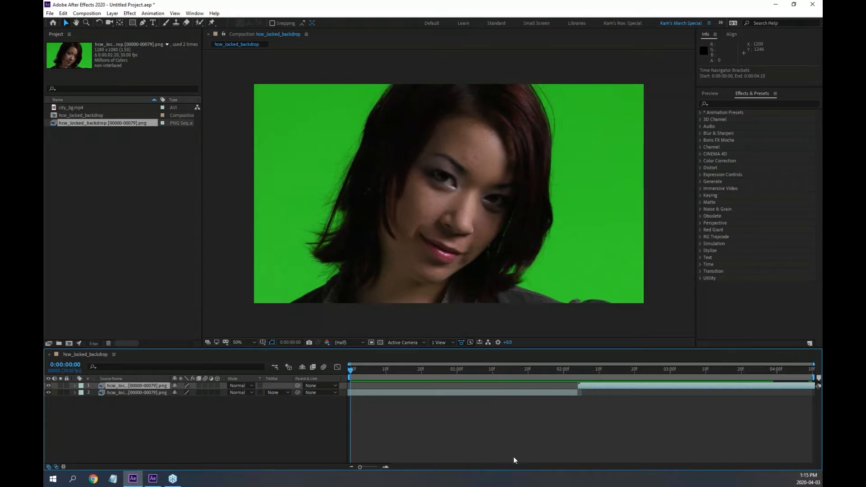
key(space)
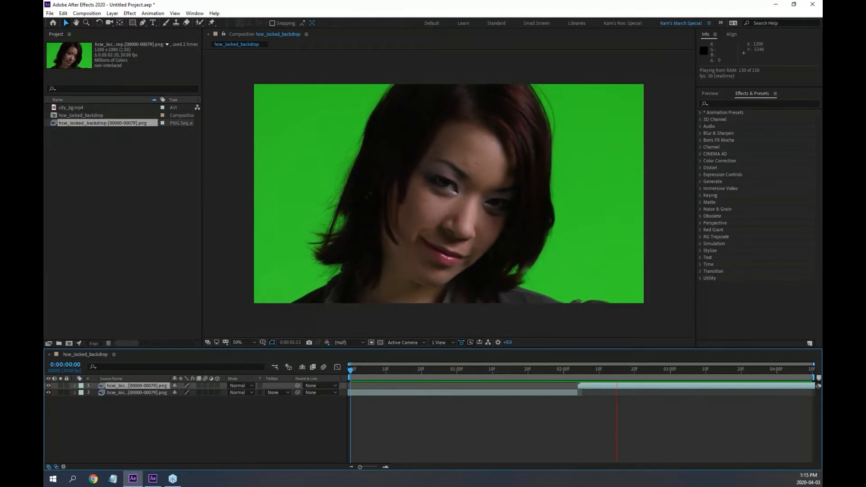
key(space)
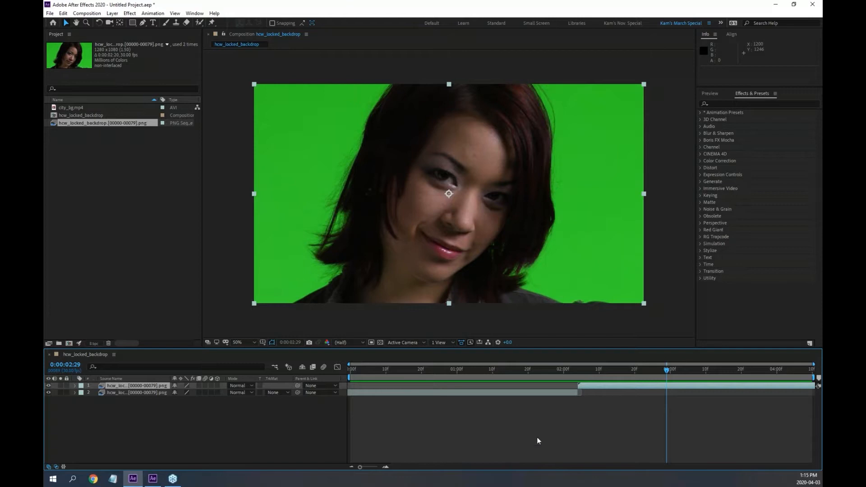
Scrub across the cut between the two sequence layers and preview the composition again from its start.
drag(547, 370, 577, 371)
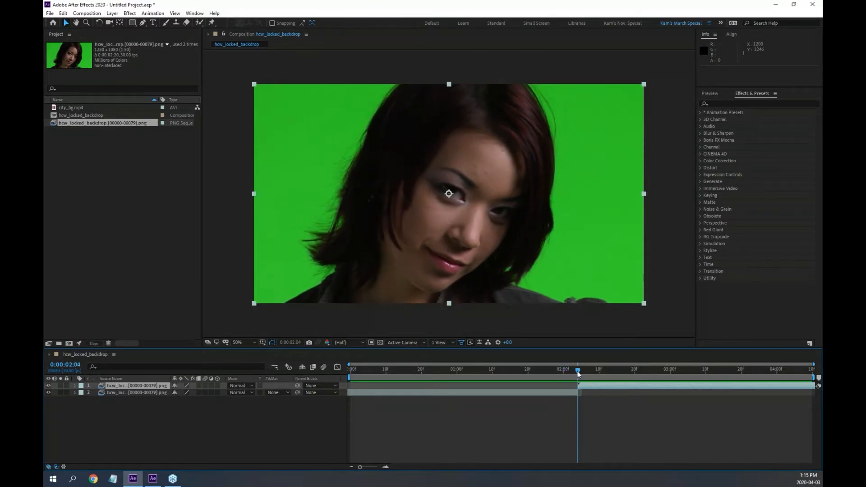
mouse_move(577, 370)
mouse_down()
mouse_move(548, 370)
mouse_move(580, 373)
mouse_up()
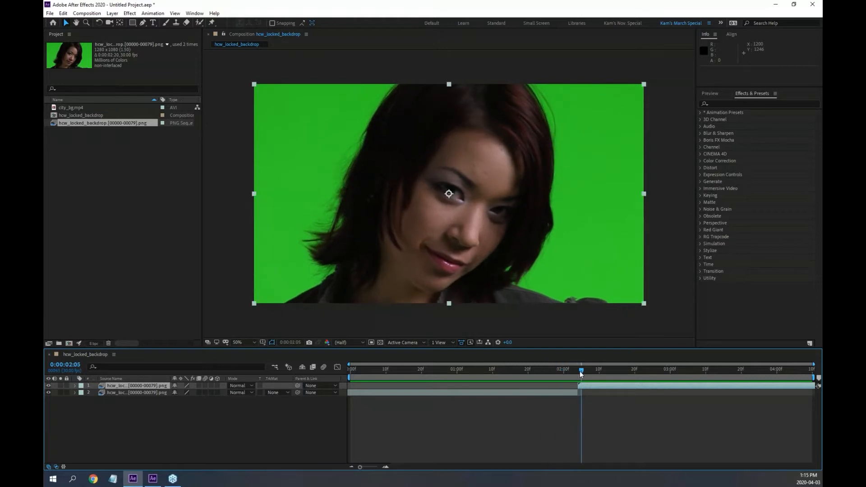
drag(580, 372, 643, 378)
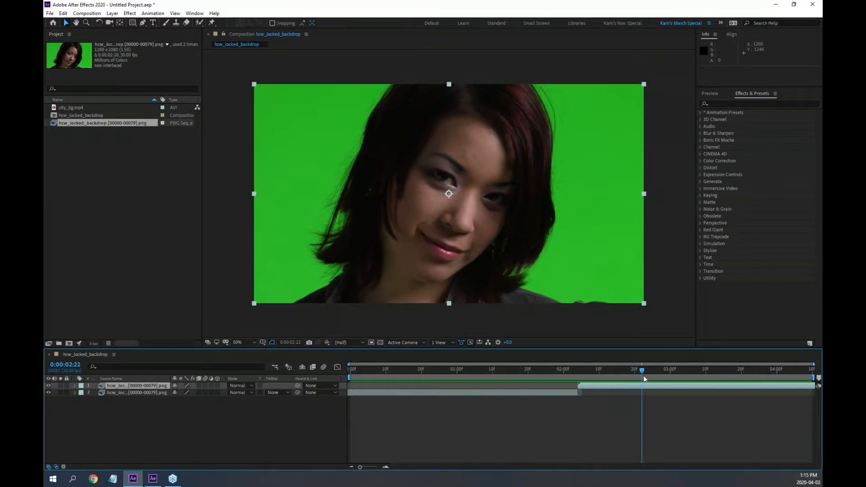
drag(643, 375, 353, 373)
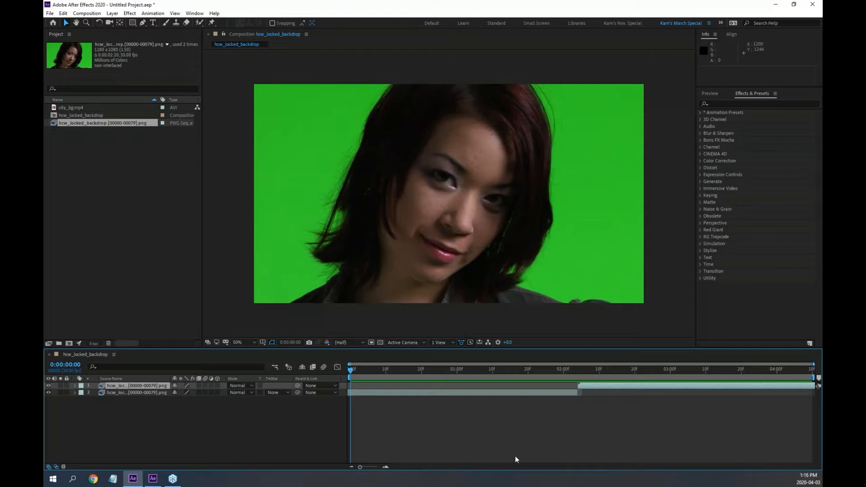
key(space)
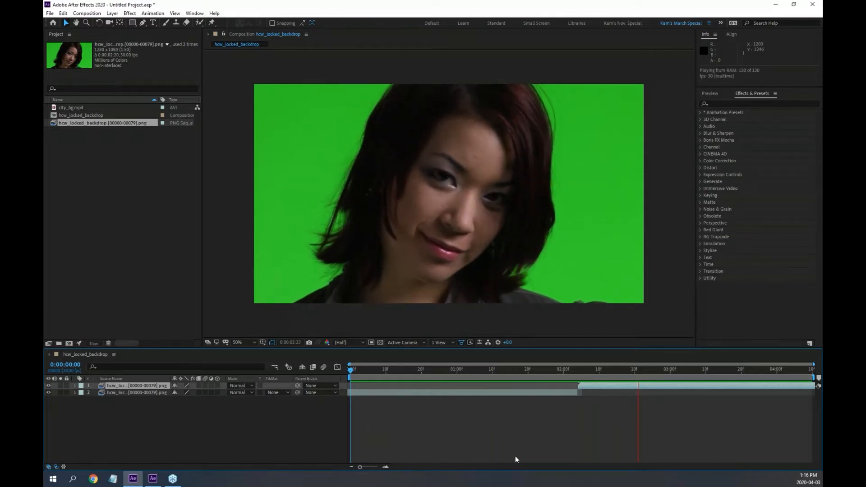
key(space)
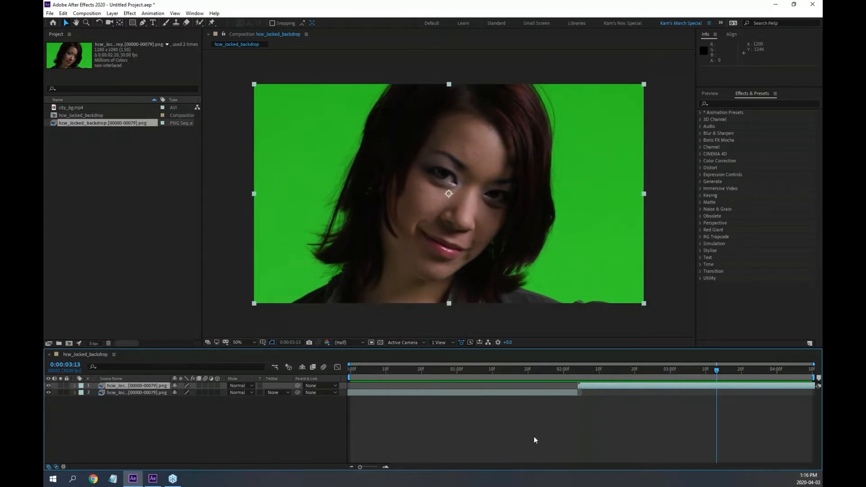
Add an adjustment layer to the composition and rename it Chroma Key.
click(279, 437)
right_click(233, 432)
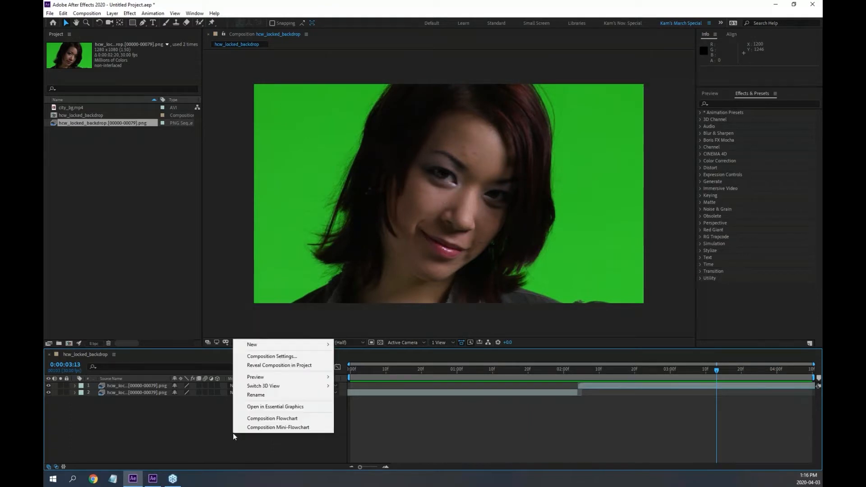
mouse_move(287, 345)
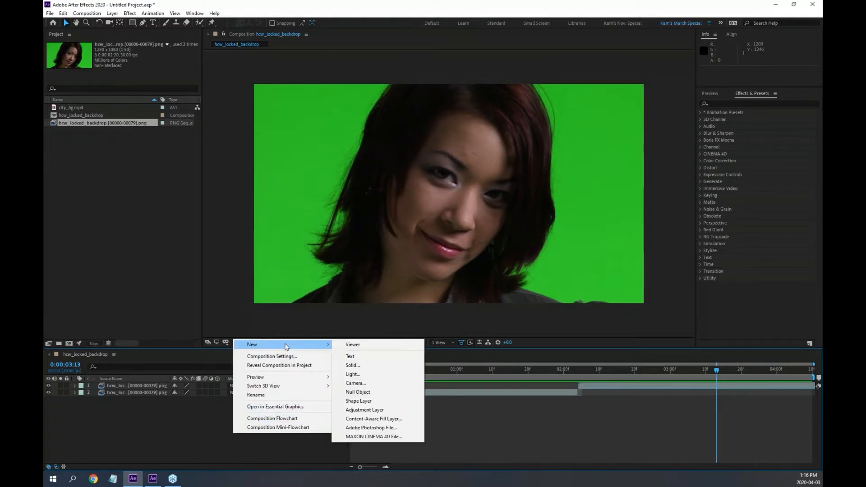
click(401, 414)
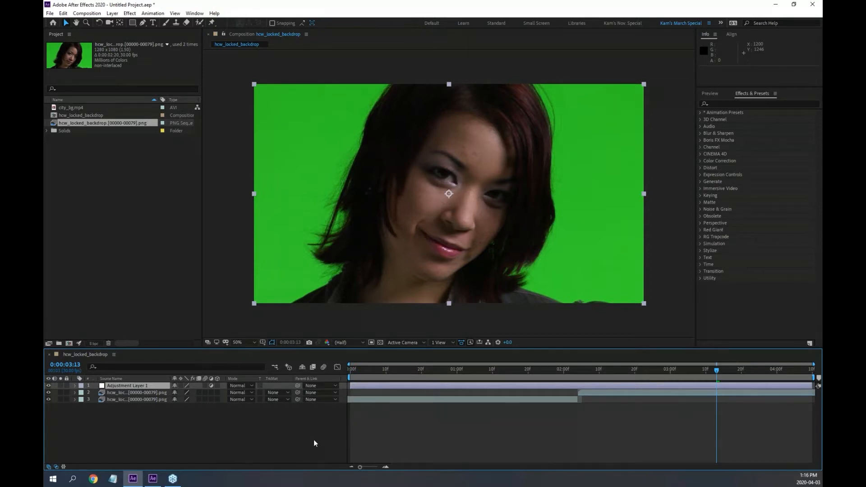
click(145, 386)
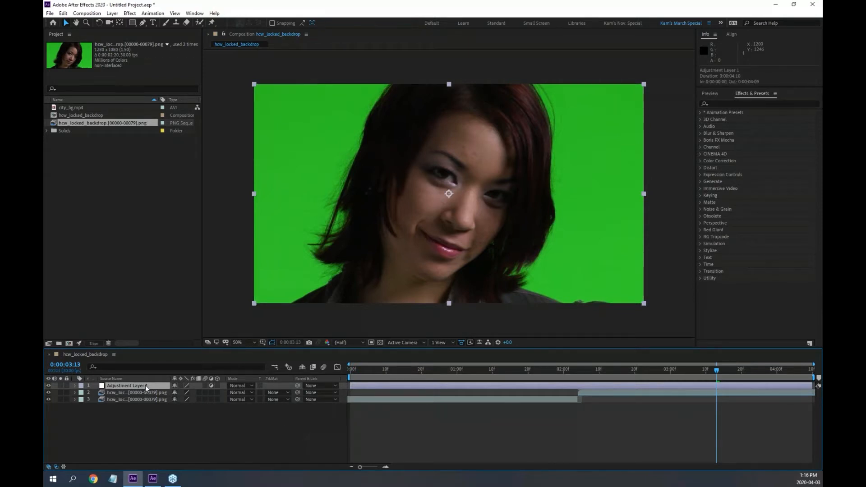
key(Return)
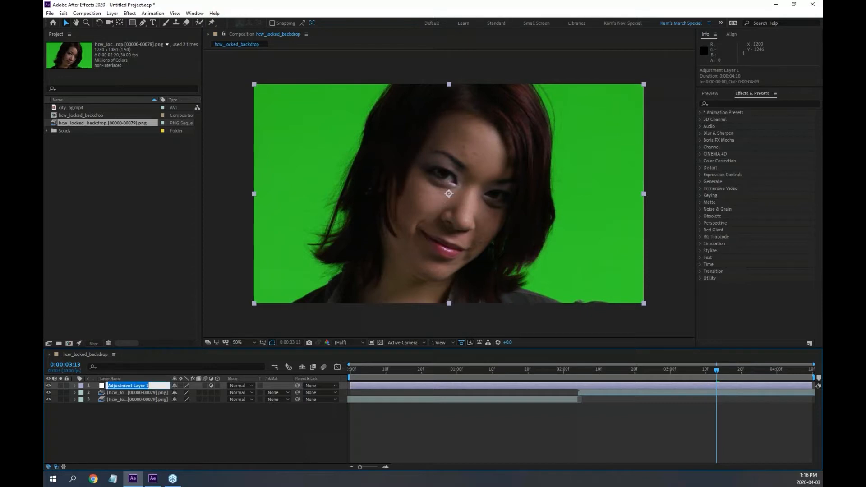
text(Chroma Key)
key(Return)
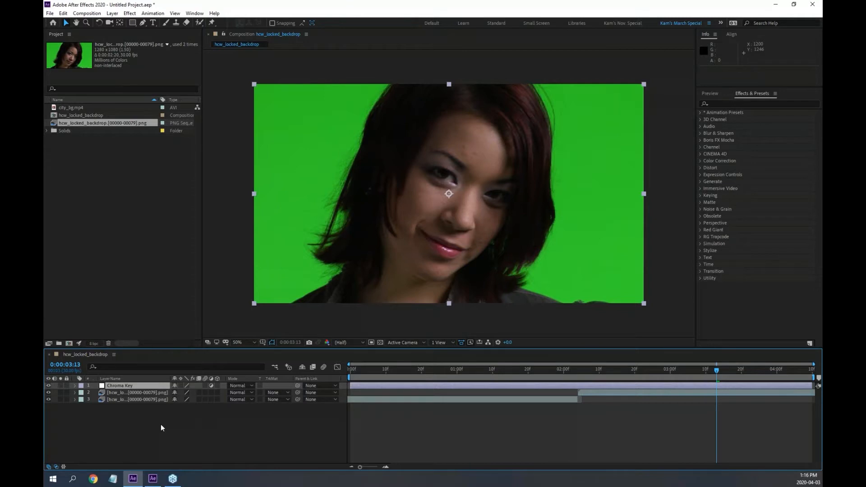
Lock both PNG sequence layers beneath the adjustment layer.
click(66, 392)
click(143, 400)
Apply the Keylight (1.2) keying effect to the Chroma Key adjustment layer.
click(125, 386)
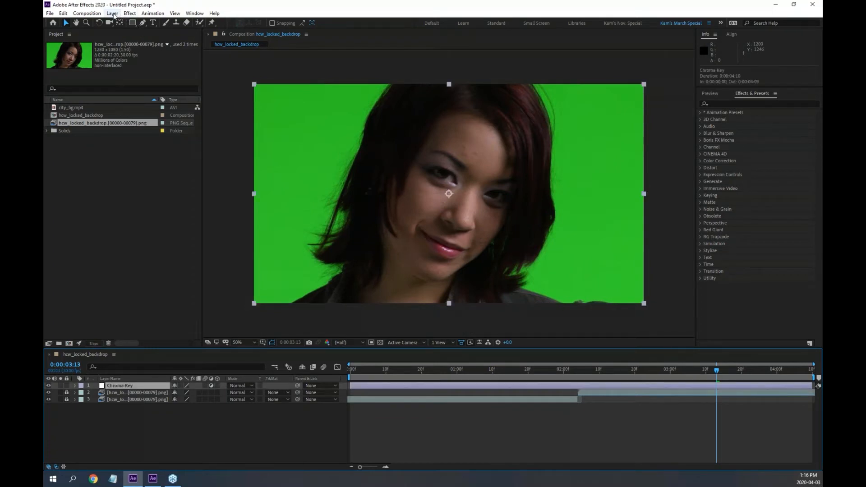
click(131, 14)
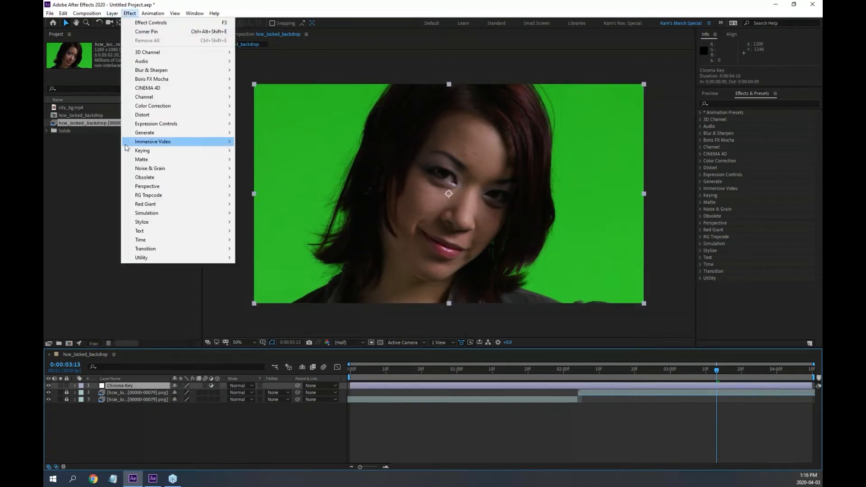
mouse_move(141, 151)
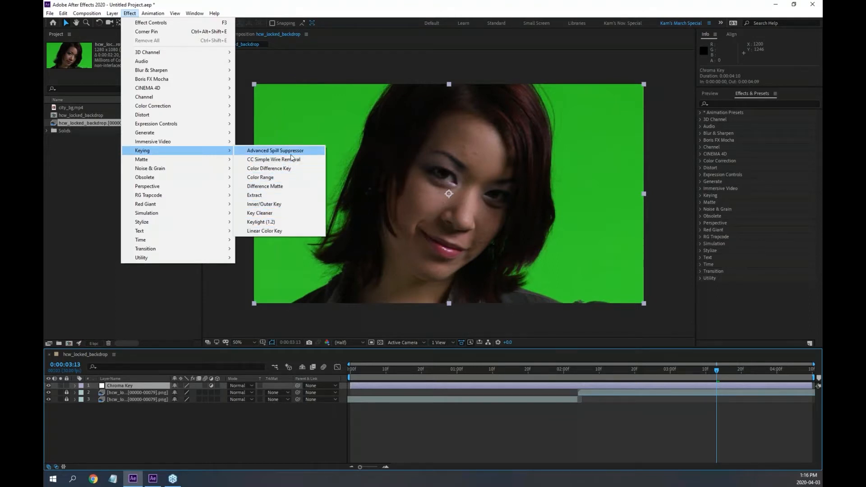
key(super+plus)
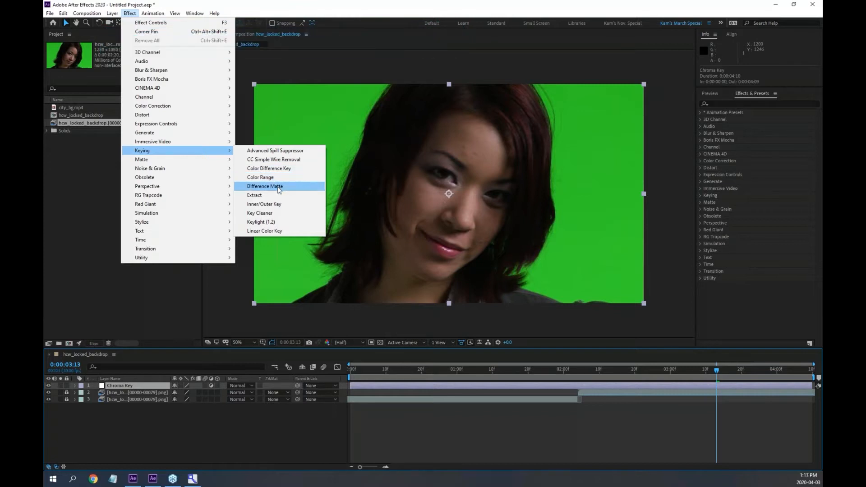
click(269, 222)
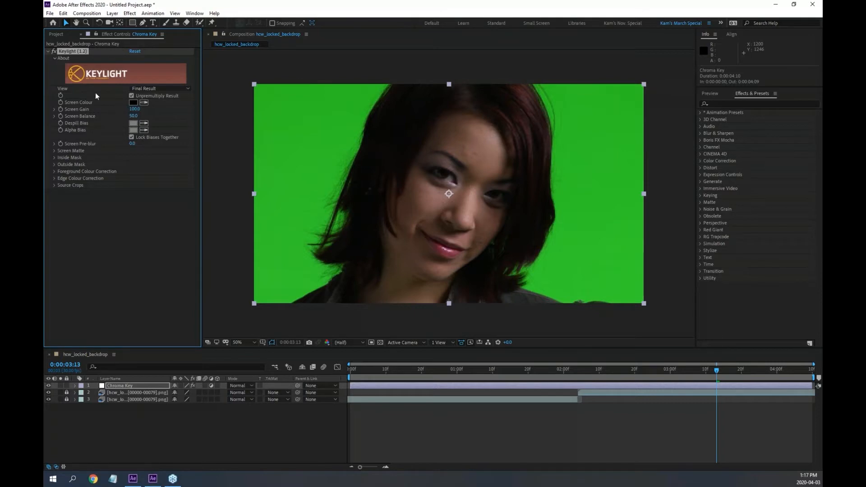
Sample the green backdrop as Keylight's Screen Colour and set the effect's view to Screen Matte.
click(144, 104)
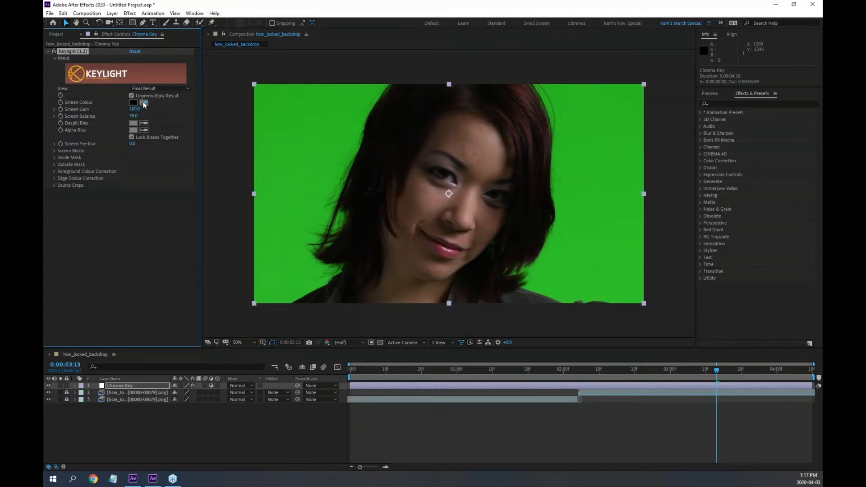
click(298, 130)
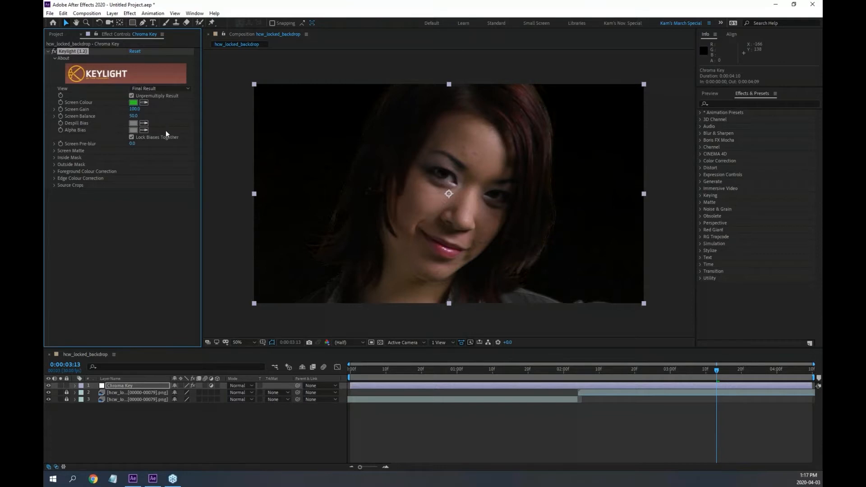
click(162, 89)
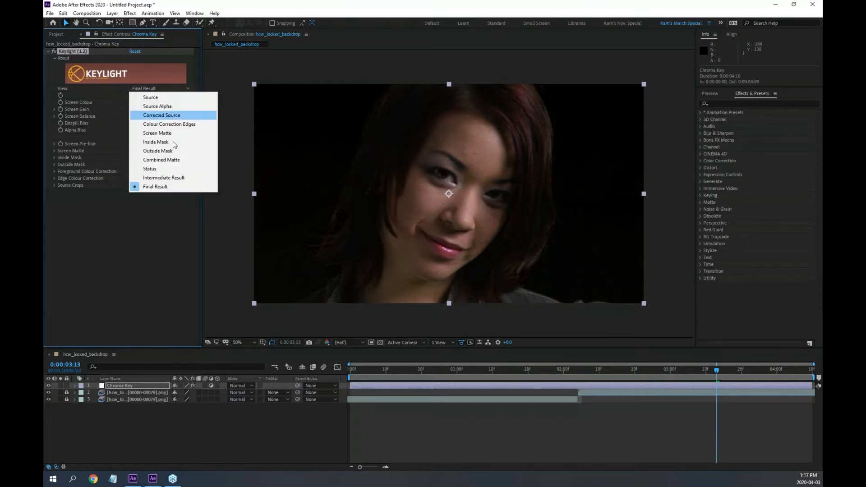
click(165, 134)
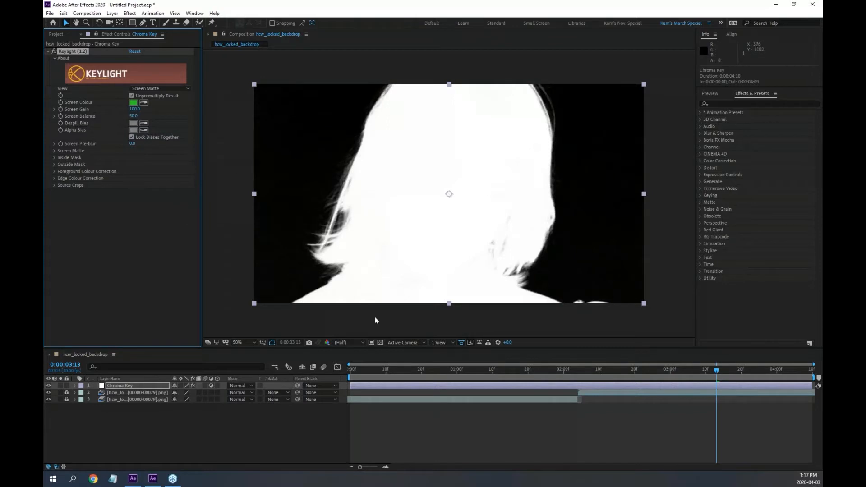
Preview the screen matte and examine its white subject area and black background up close for noise.
key(space)
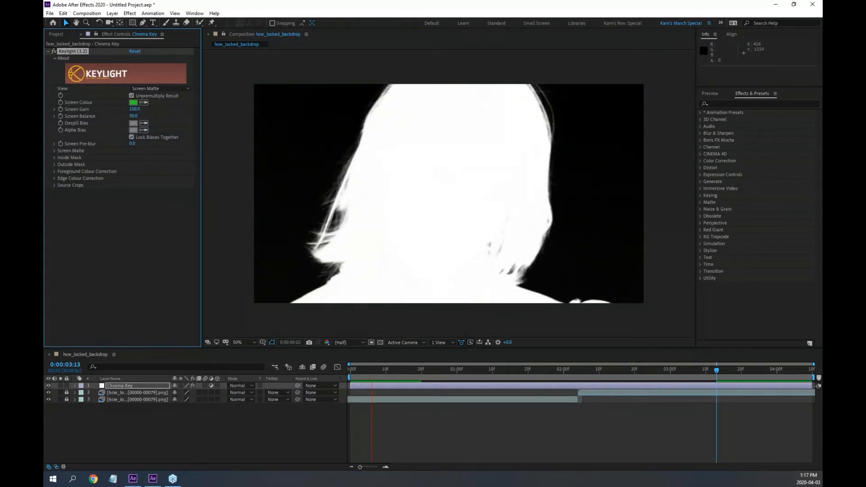
scroll(316, 183, up, 2)
scroll(362, 191, down, 2)
scroll(464, 206, up, 1)
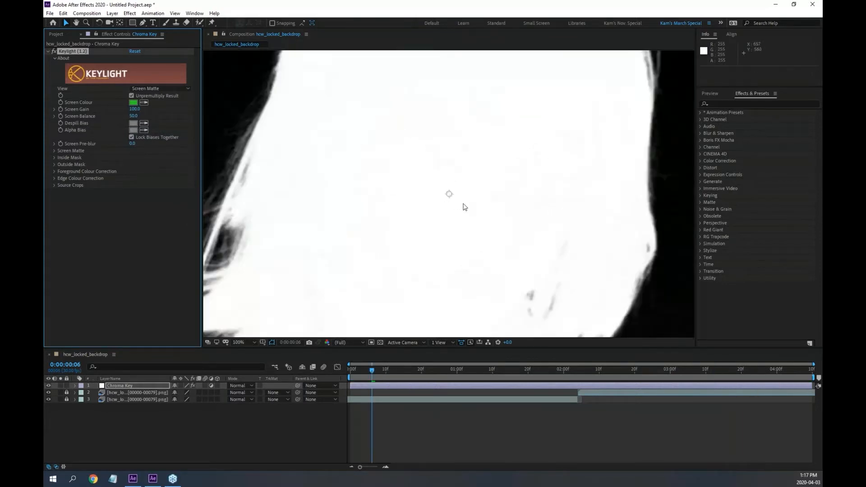
middle_click(518, 213)
drag(577, 209, 230, 211)
scroll(315, 204, up, 1)
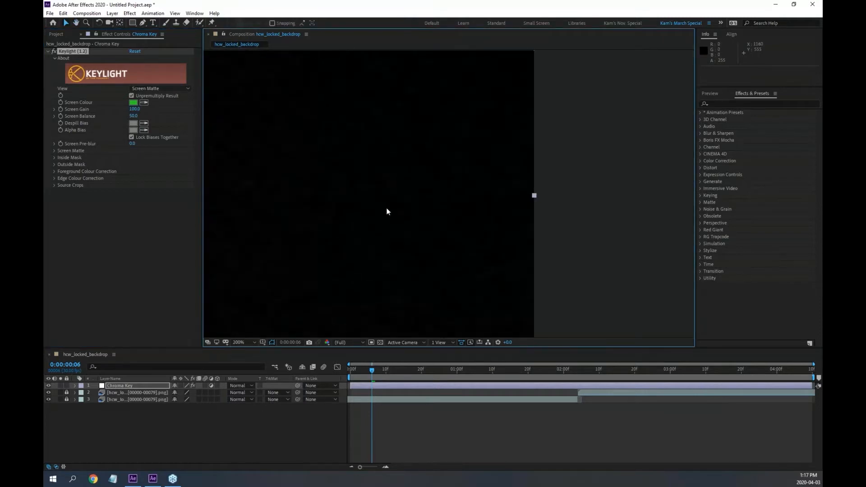
scroll(379, 209, up, 2)
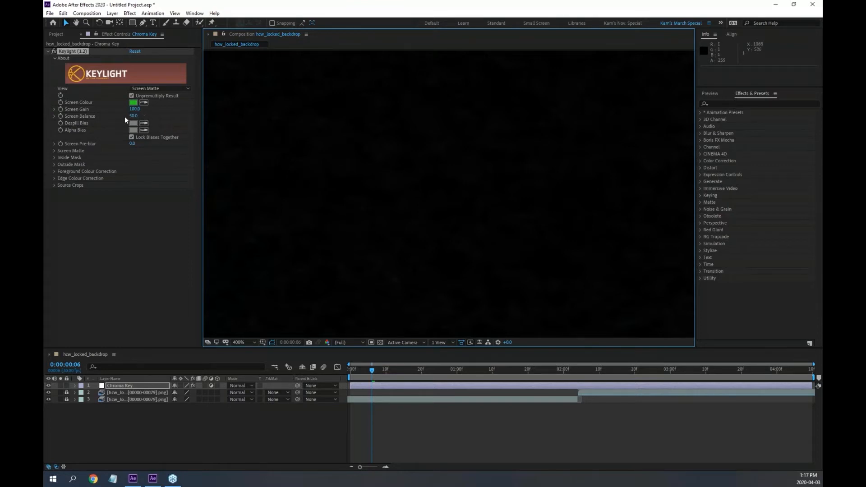
Raise Keylight's Screen Gain to 105.7 and check the cleaned matte in a short playback.
drag(135, 110, 139, 109)
drag(140, 110, 178, 113)
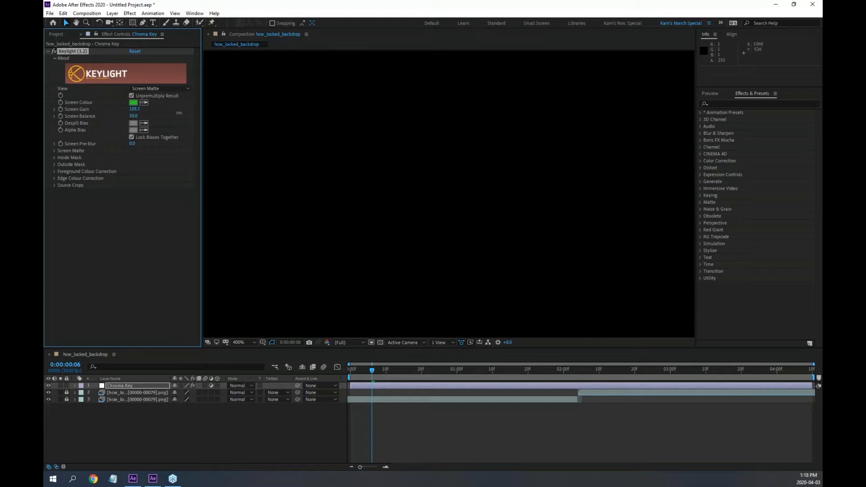
scroll(381, 167, down, 2)
scroll(381, 172, up, 1)
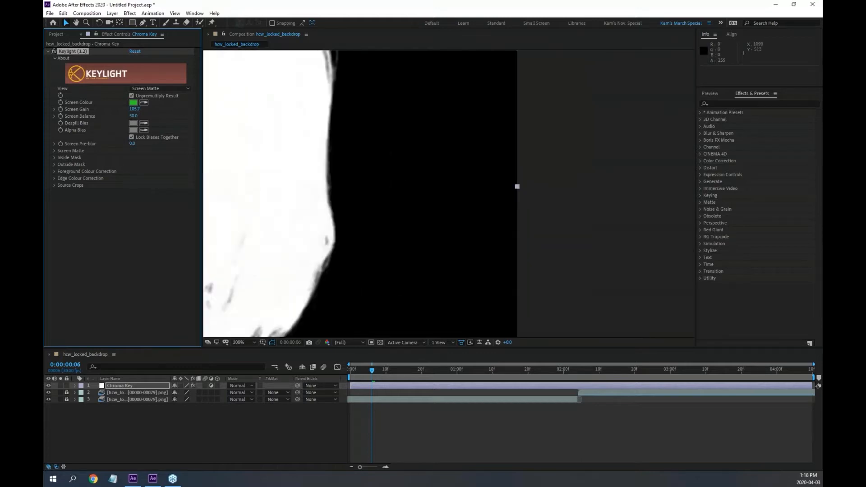
drag(398, 157, 632, 235)
key(space)
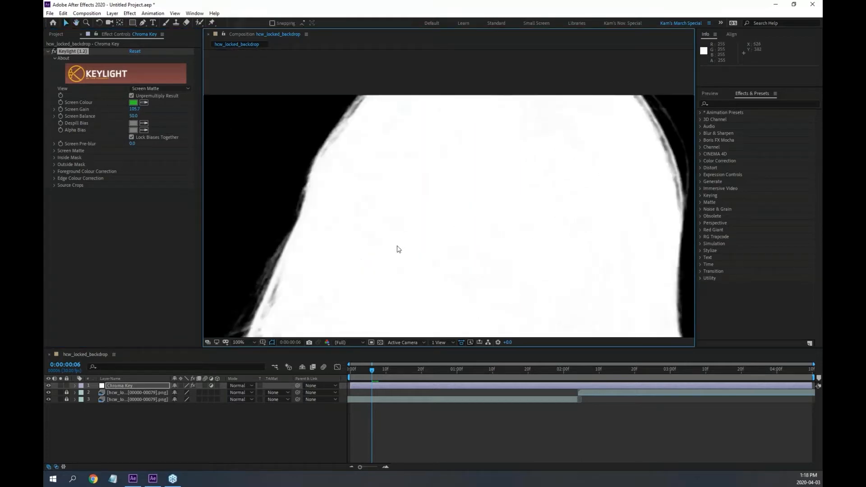
key(space)
scroll(476, 232, down, 1)
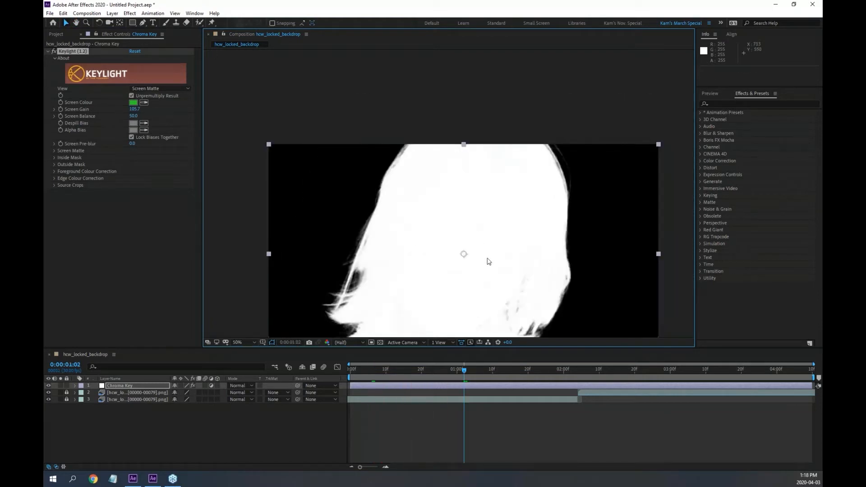
drag(488, 260, 471, 169)
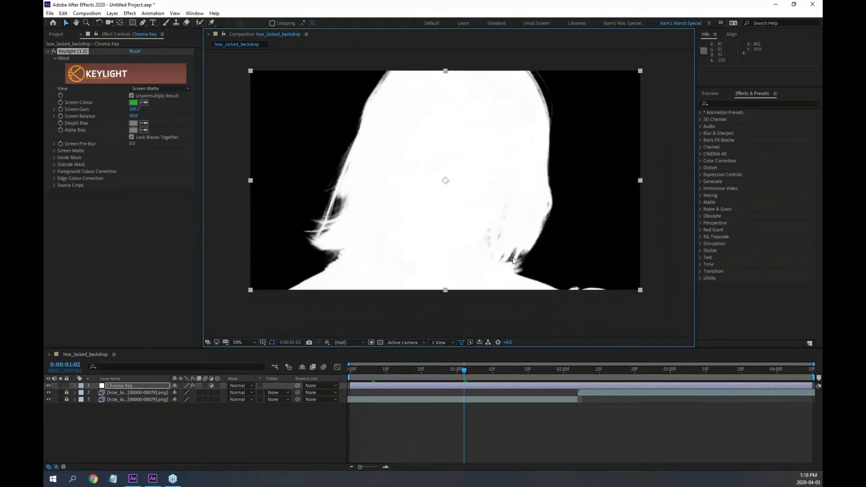
Set the Keylight view to Final Result and display the composition against the transparency grid.
click(156, 89)
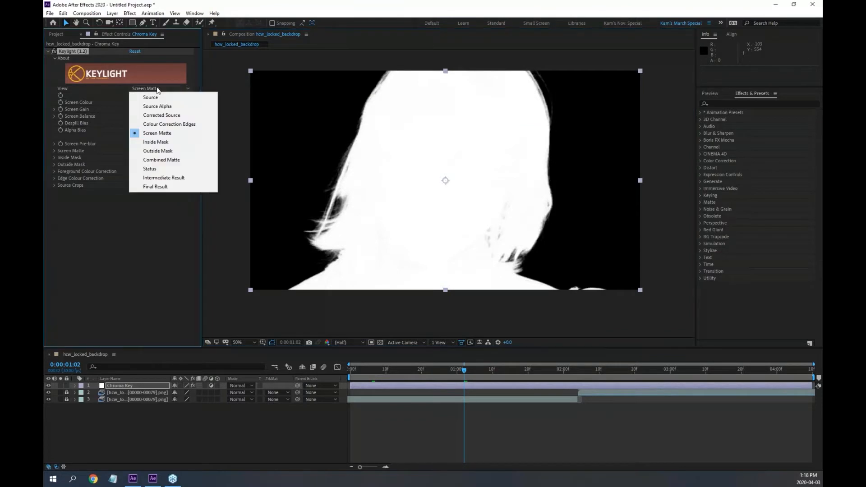
click(163, 186)
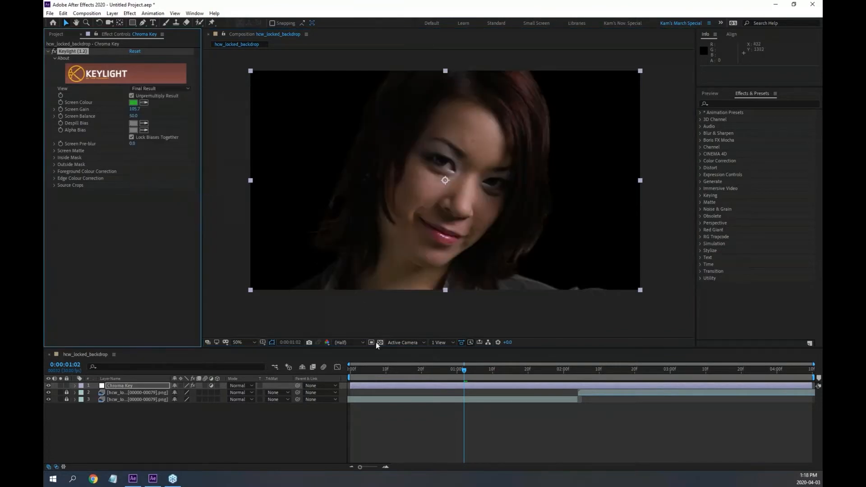
click(378, 342)
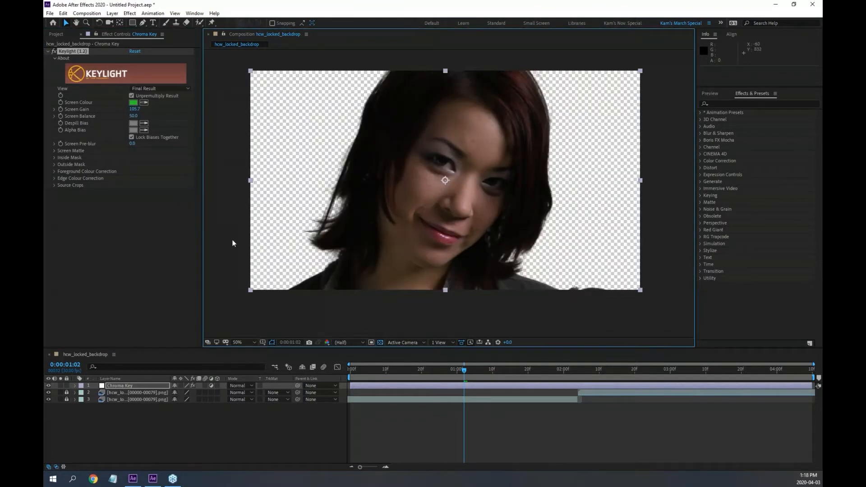
Preview the keyed footage and examine the hair edges up close during playback.
key(space)
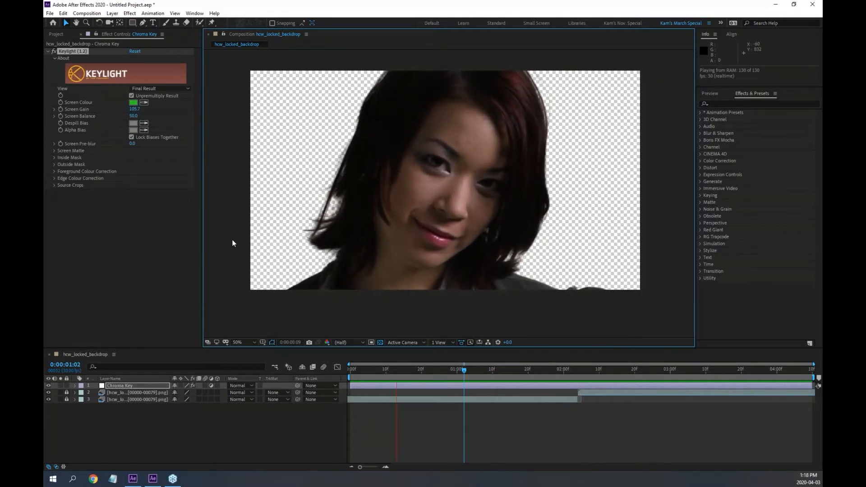
key(space)
key(period)
key(period)
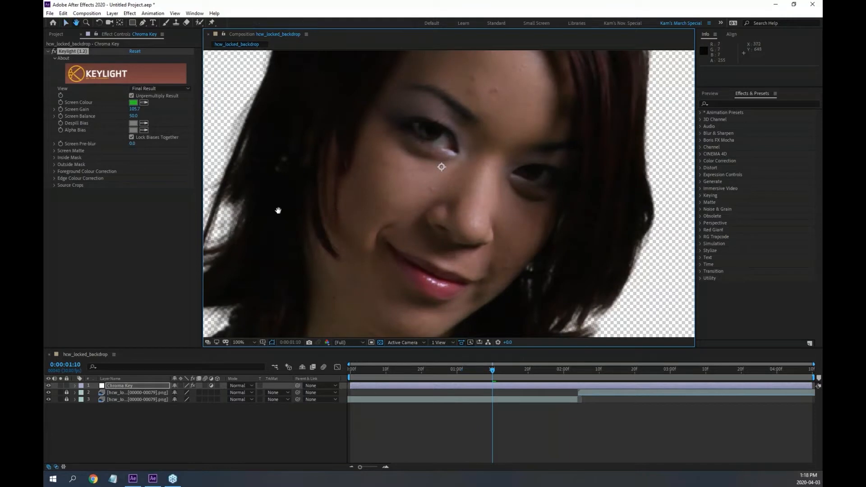
drag(276, 209, 501, 198)
key(space)
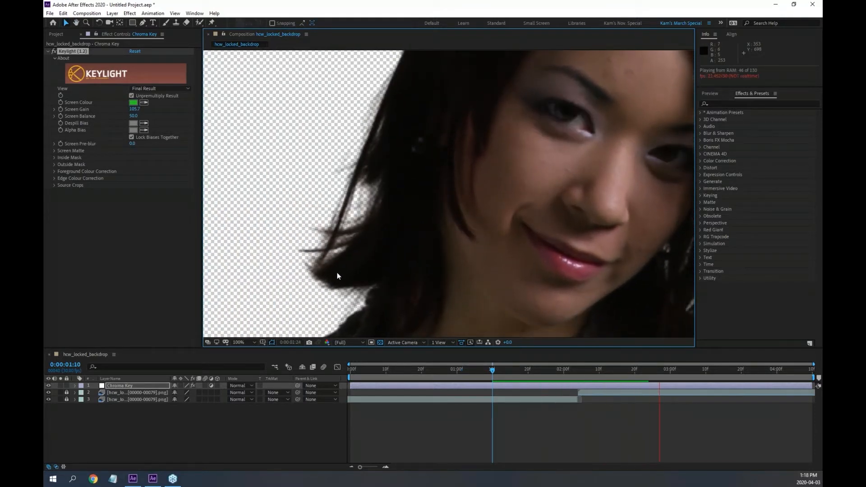
key(space)
drag(547, 234, 493, 153)
Return the Keylight view to Screen Matte and inspect the white subject area for grey noise during playback.
click(153, 88)
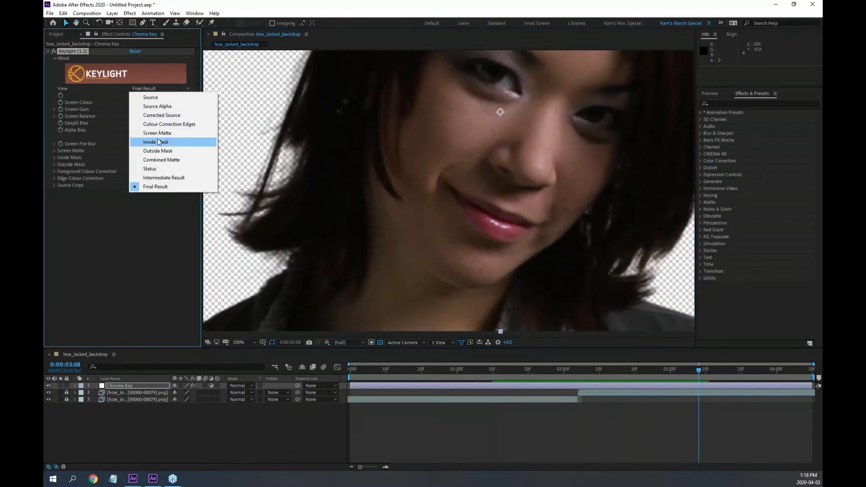
click(157, 131)
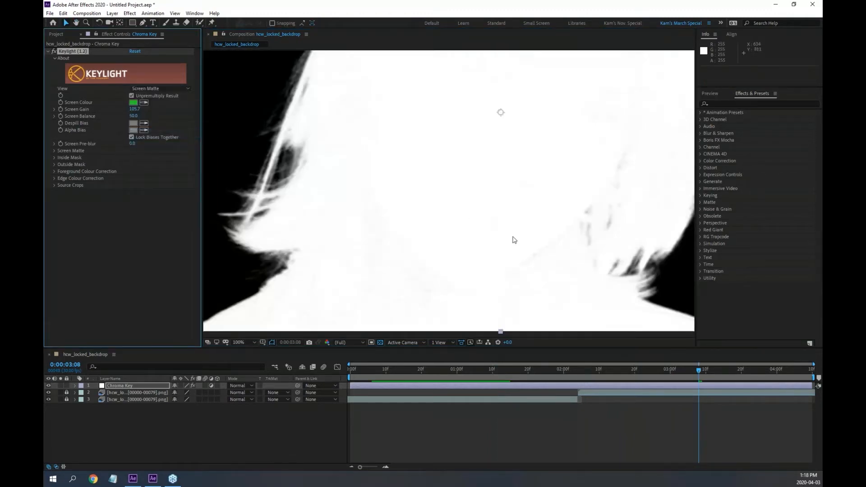
key(space)
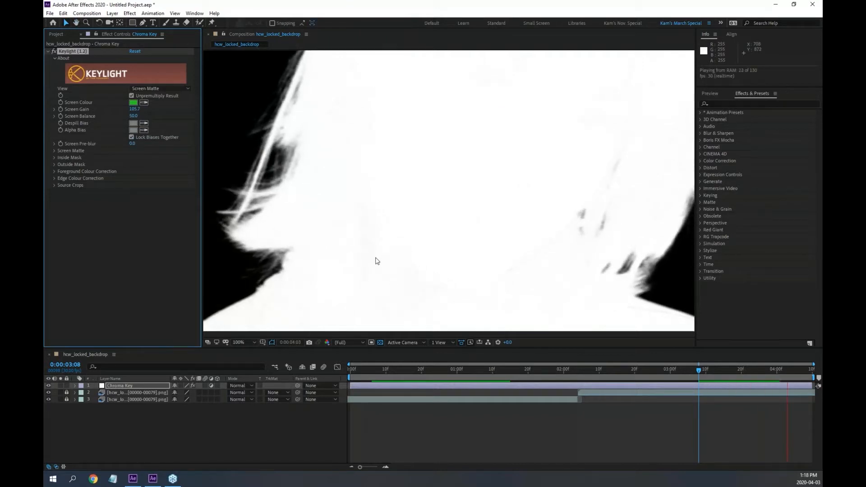
key(space)
scroll(365, 253, up, 1)
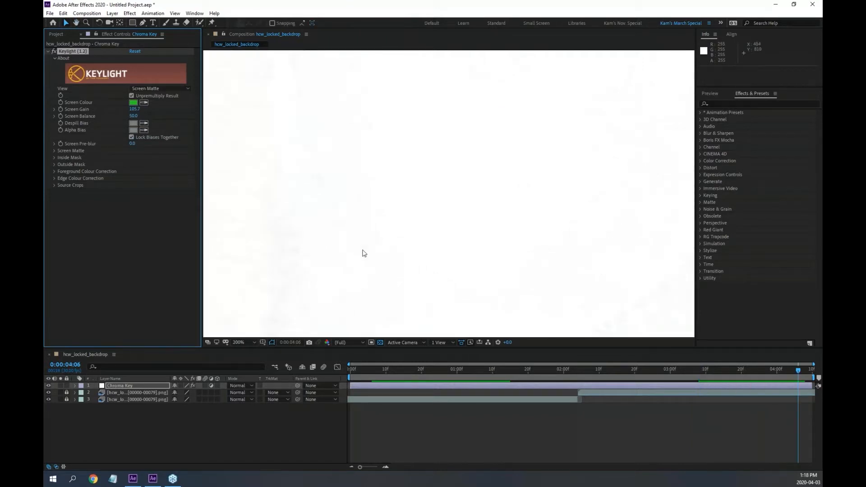
scroll(363, 253, down, 1)
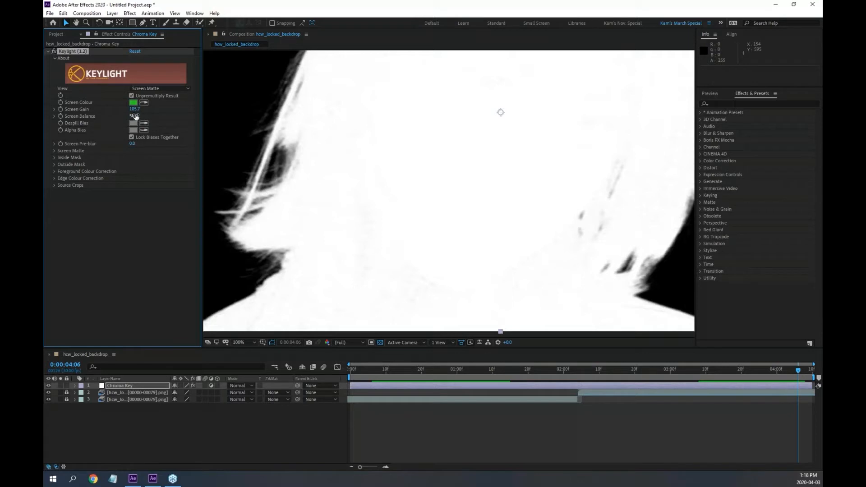
Try a slightly lower Screen Balance and set it back to 50.
drag(133, 115, 130, 115)
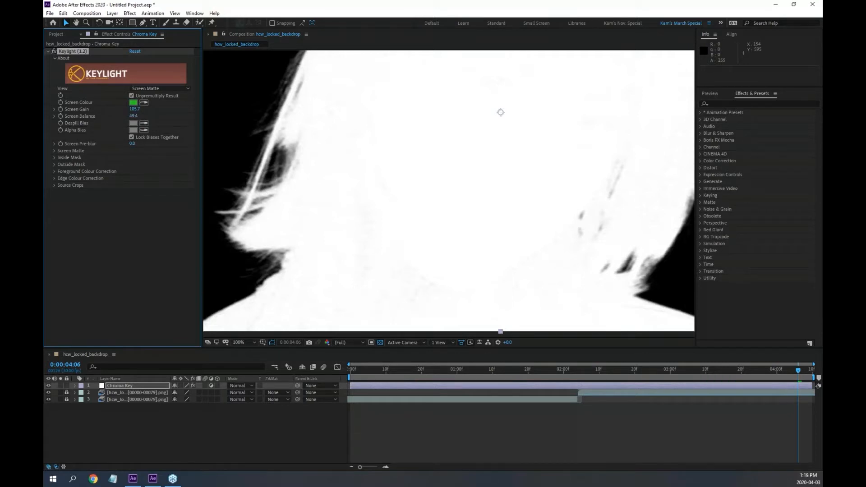
click(134, 115)
text(50)
key(Return)
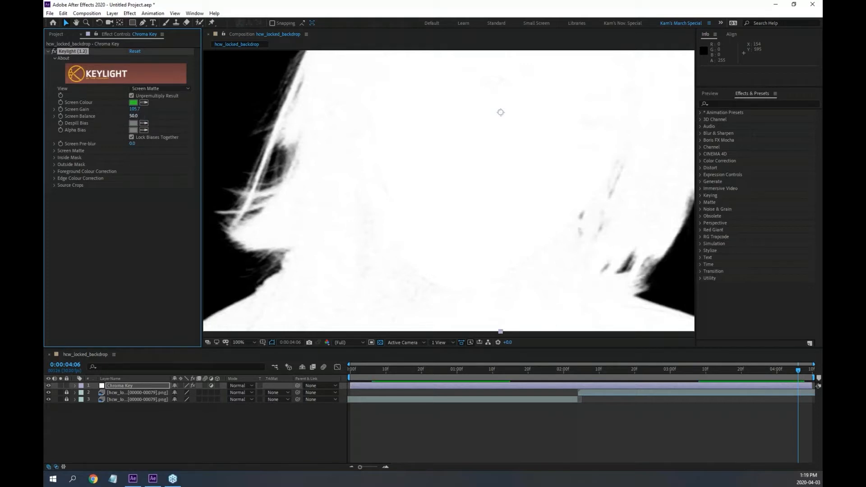
Lower the Screen Matte's Clip White to 96.4 and review the whole frame's matte.
click(54, 151)
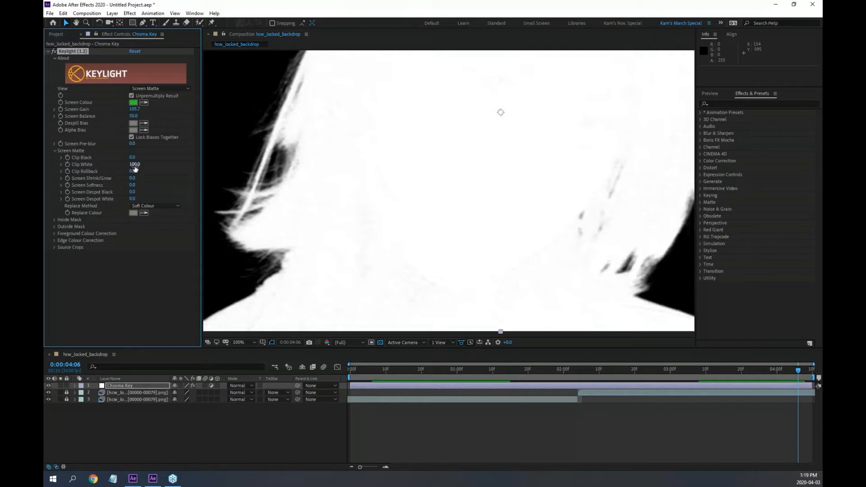
drag(134, 168, 120, 165)
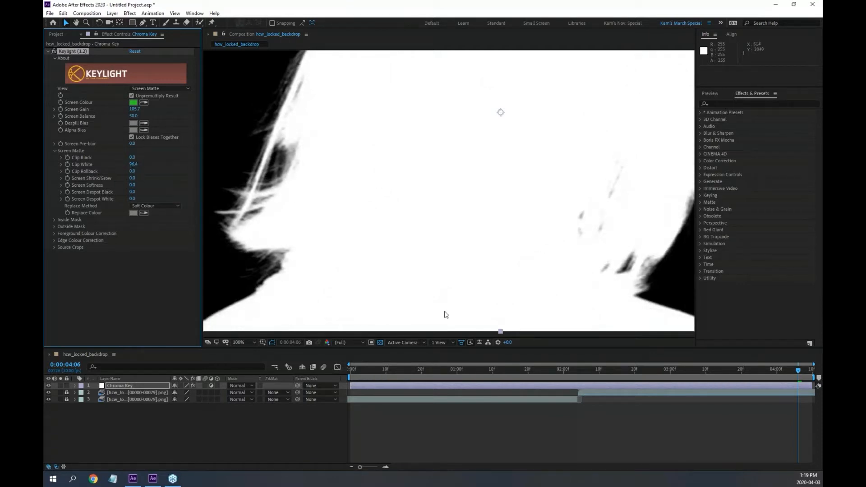
scroll(441, 264, down, 2)
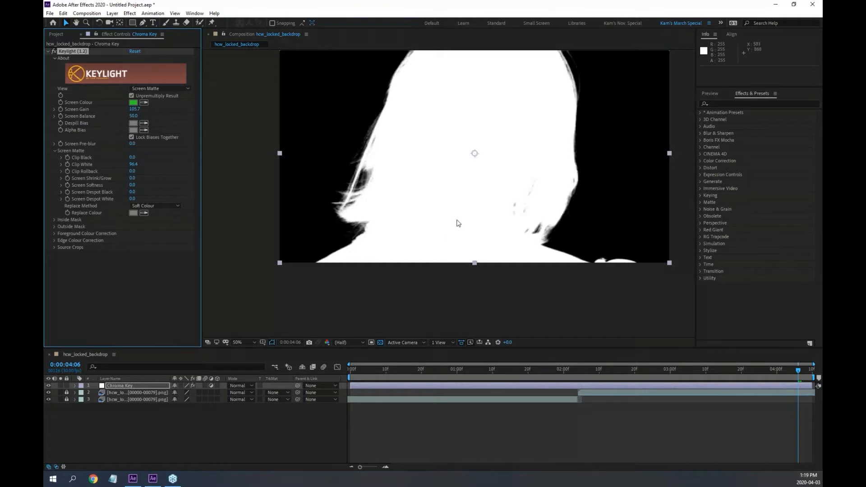
drag(469, 203, 458, 241)
Set the Keylight view to Final Result and play the keyed footage from the first frame.
click(154, 89)
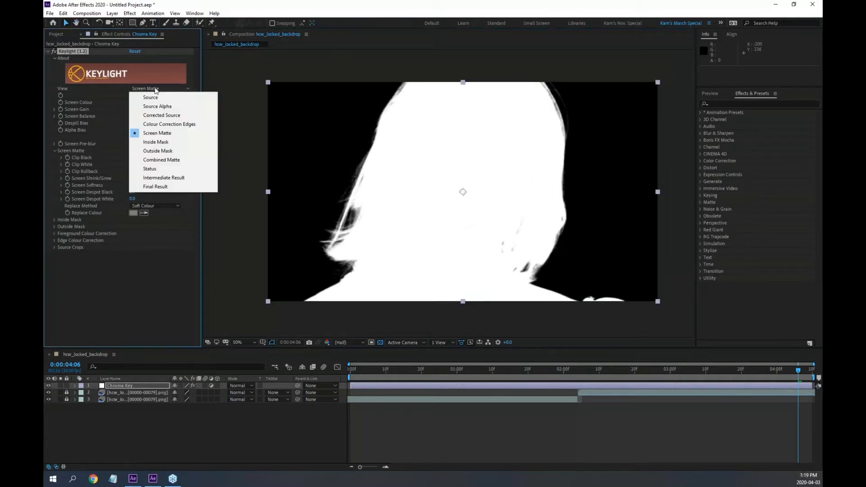
click(155, 186)
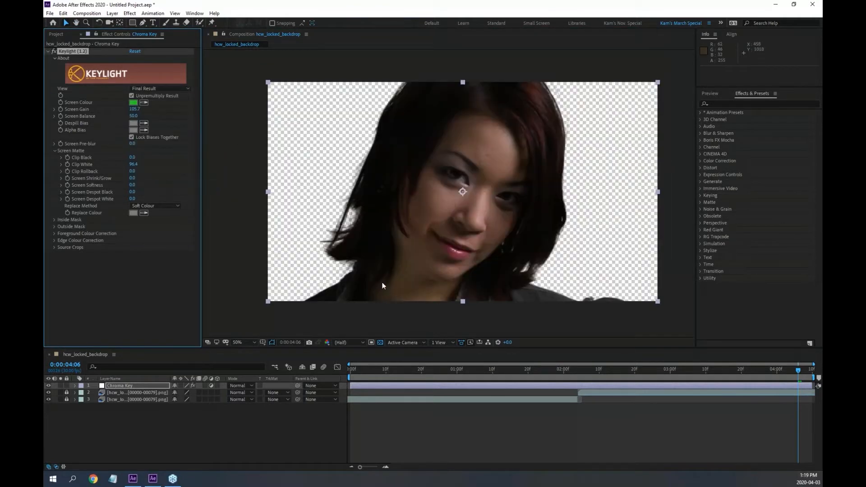
drag(366, 371, 349, 372)
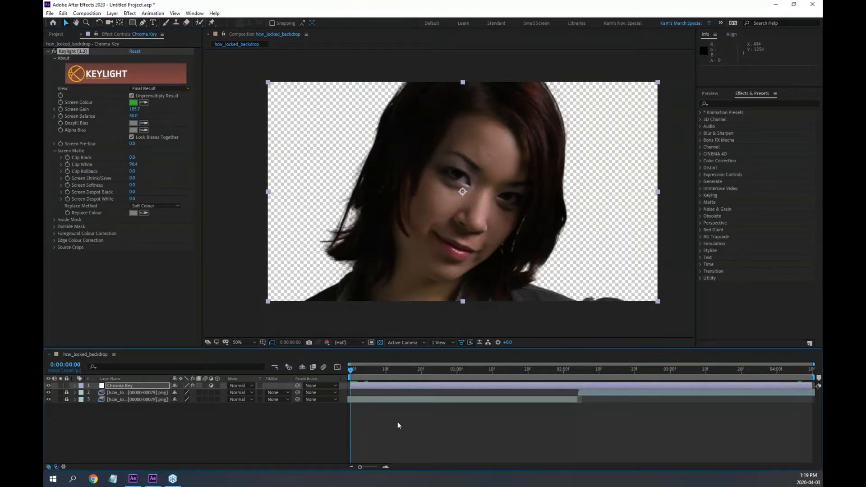
key(space)
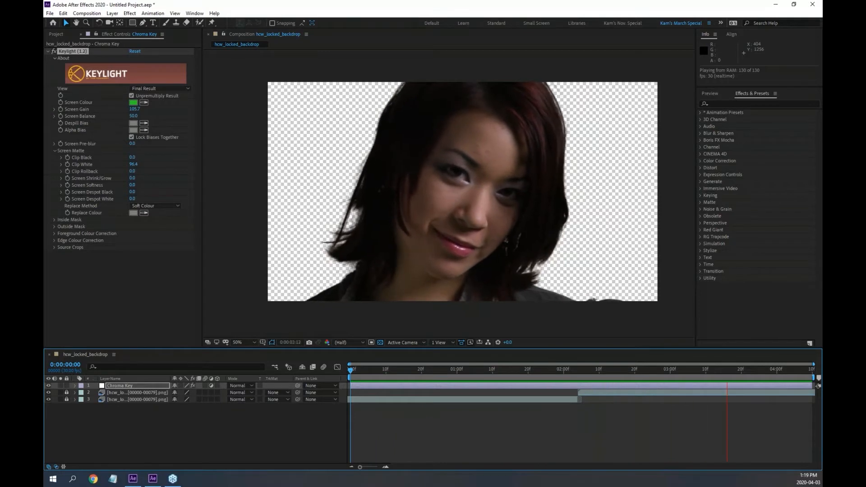
key(space)
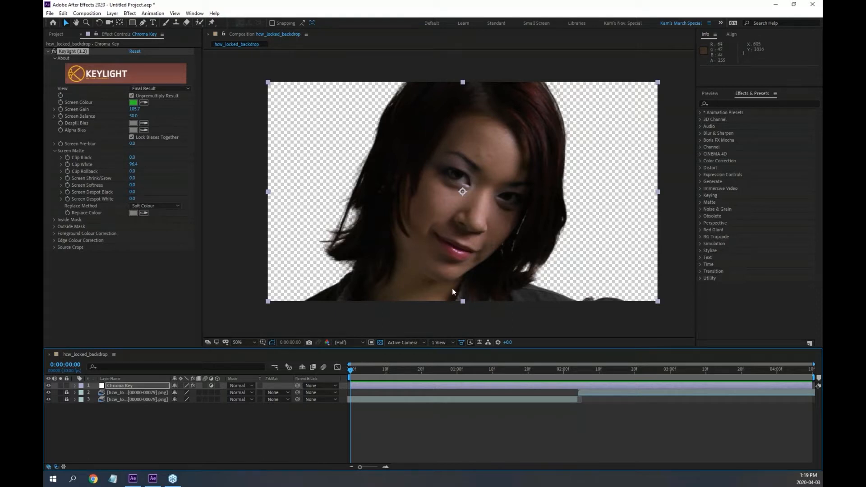
key(space)
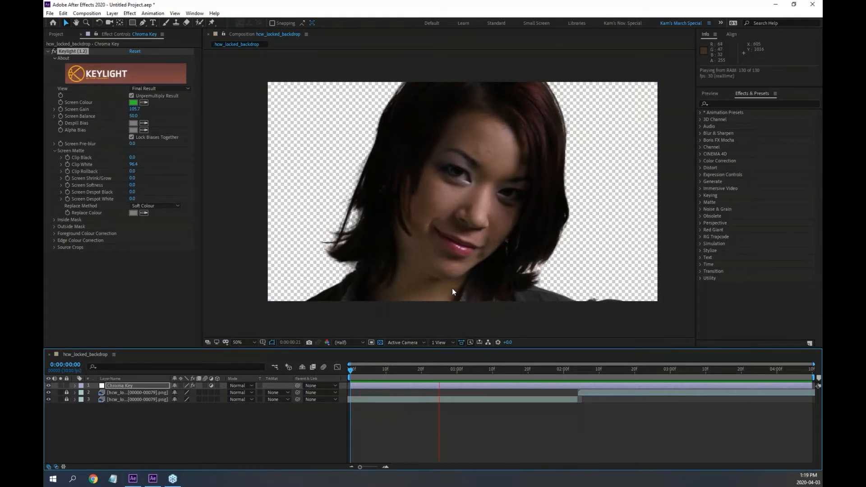
key(space)
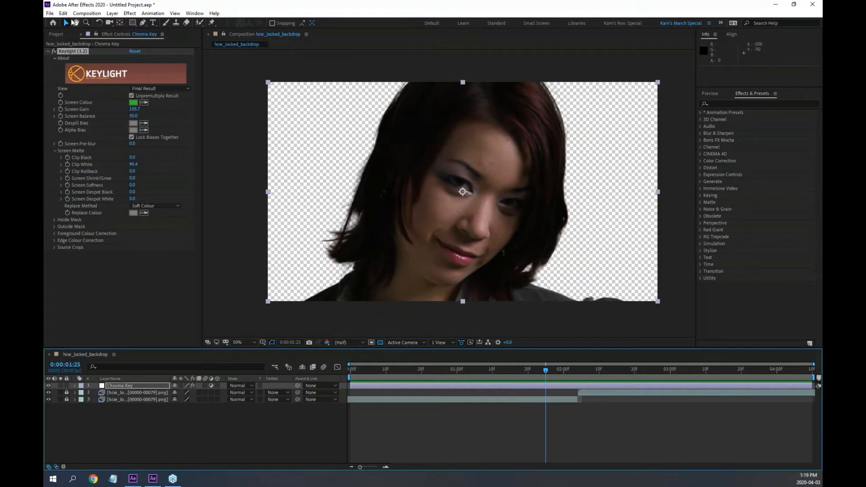
Save the project in the Downloads folder as Blade runner city.
click(50, 14)
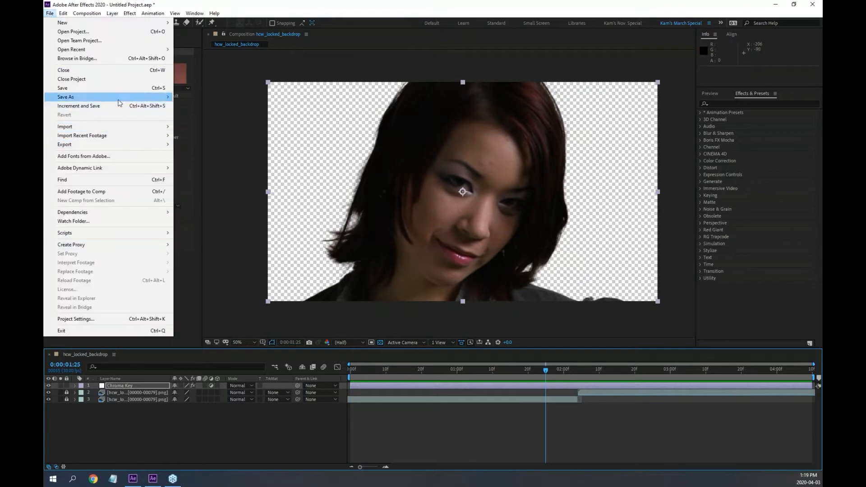
mouse_move(119, 100)
click(222, 96)
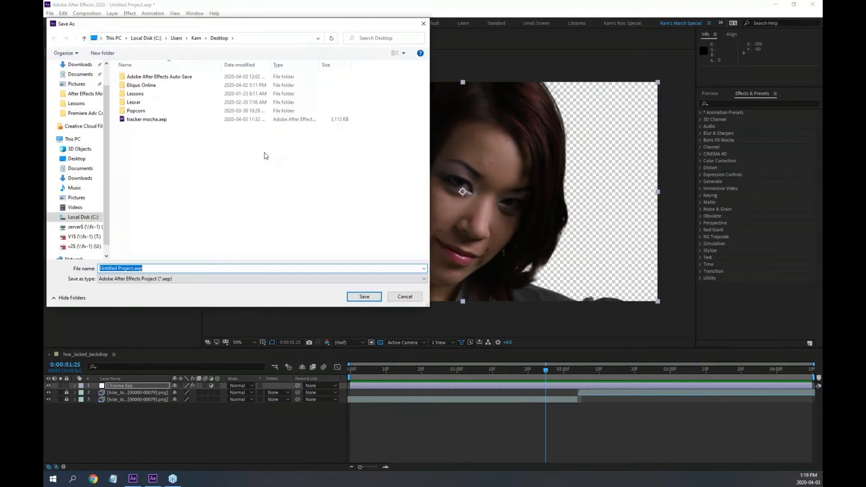
click(80, 104)
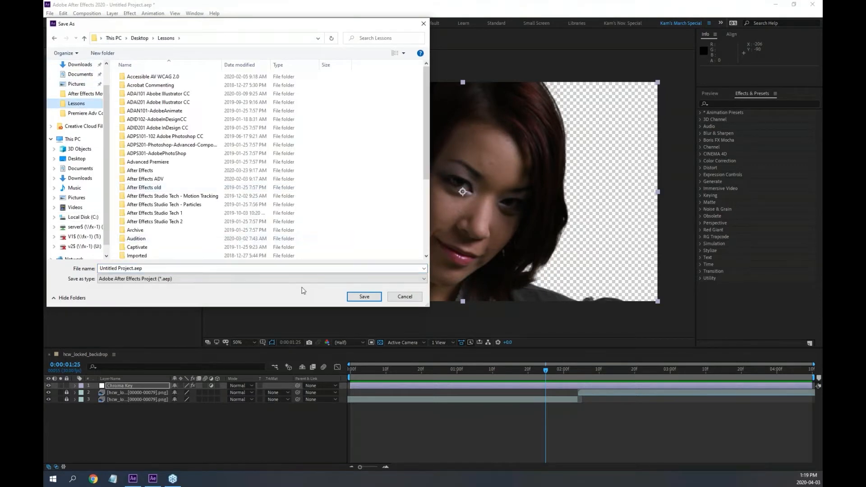
click(80, 64)
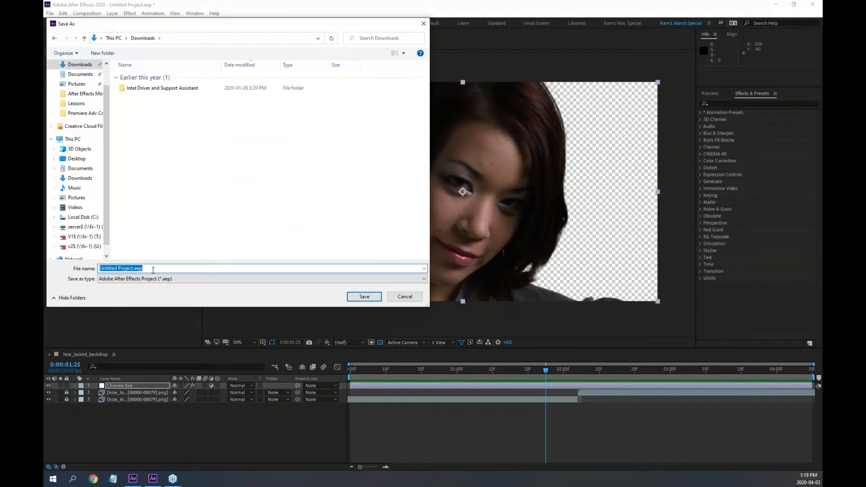
text(Blade runner city)
key(Return)
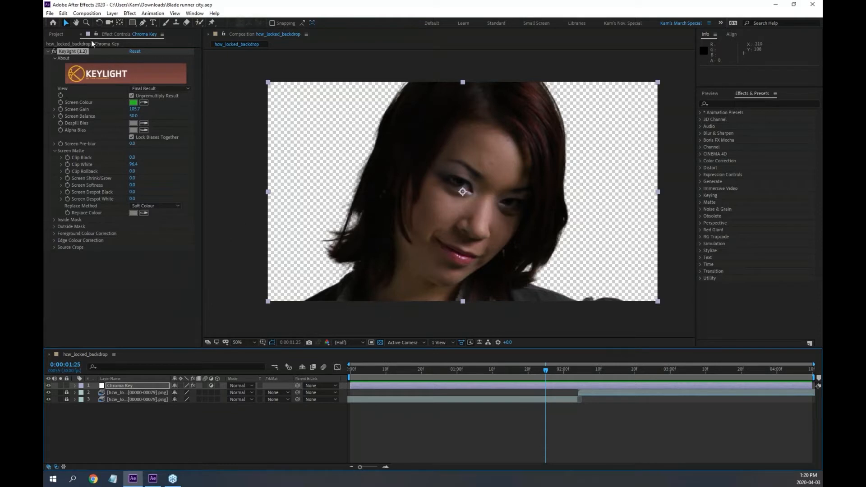
Rename the hcw_locked_backdrop composition as Girl.
click(58, 34)
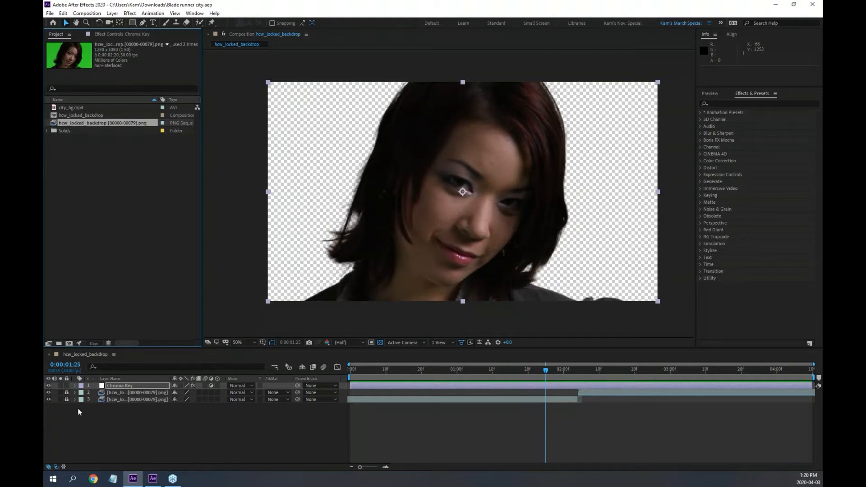
key(alt+Tab)
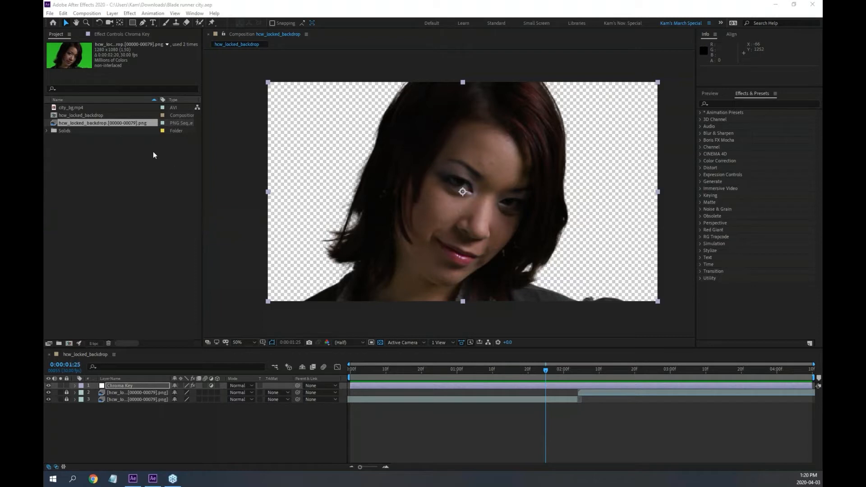
click(83, 115)
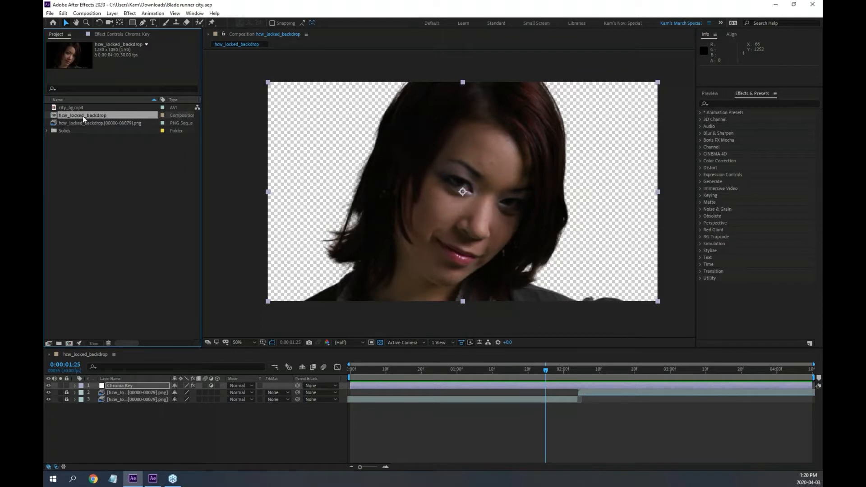
key(Return)
text(Girl)
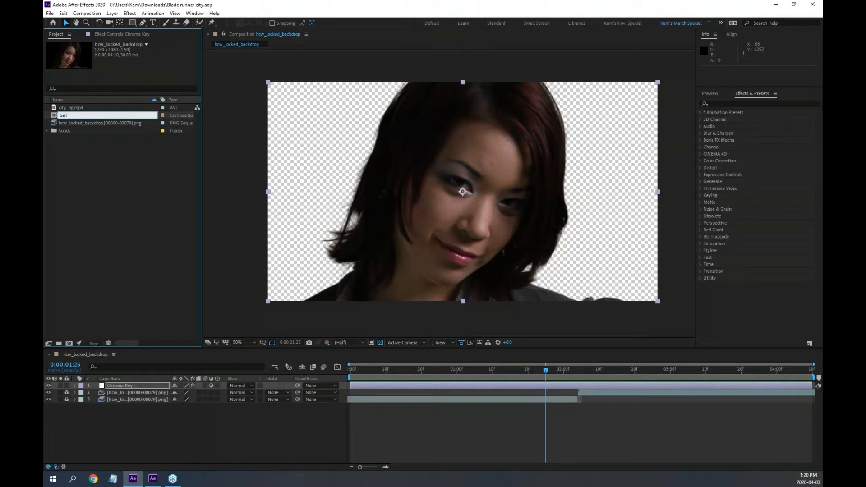
key(Return)
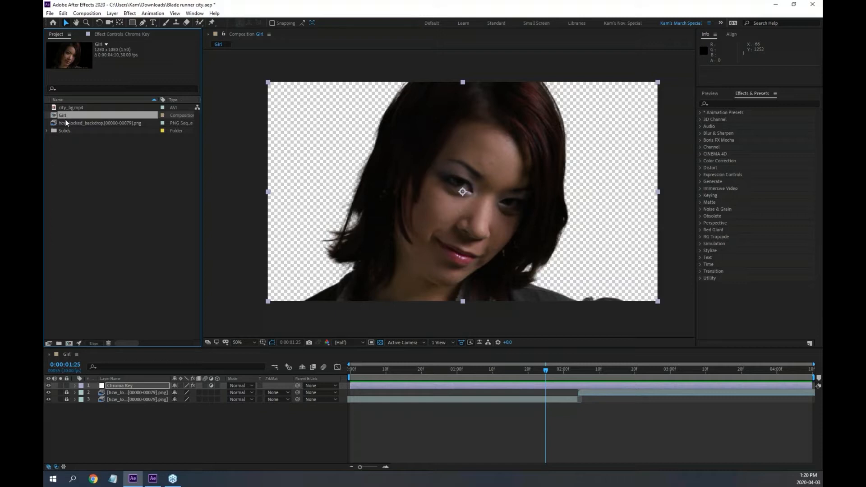
Nest the Girl composition in a new composition and name it Girl Holo.
key(ctrl+n)
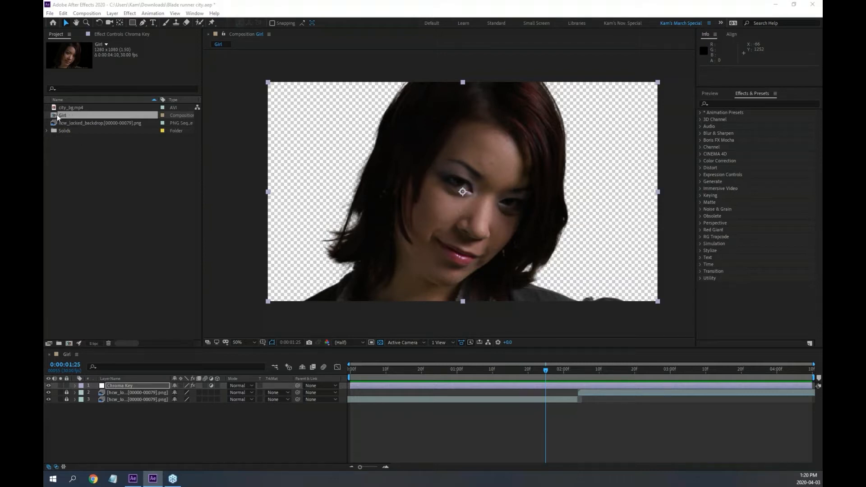
drag(54, 115, 69, 343)
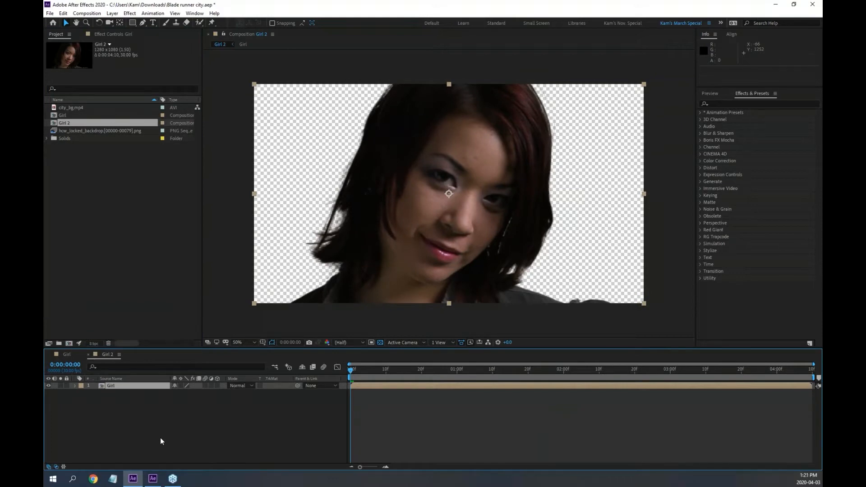
click(66, 122)
key(Return)
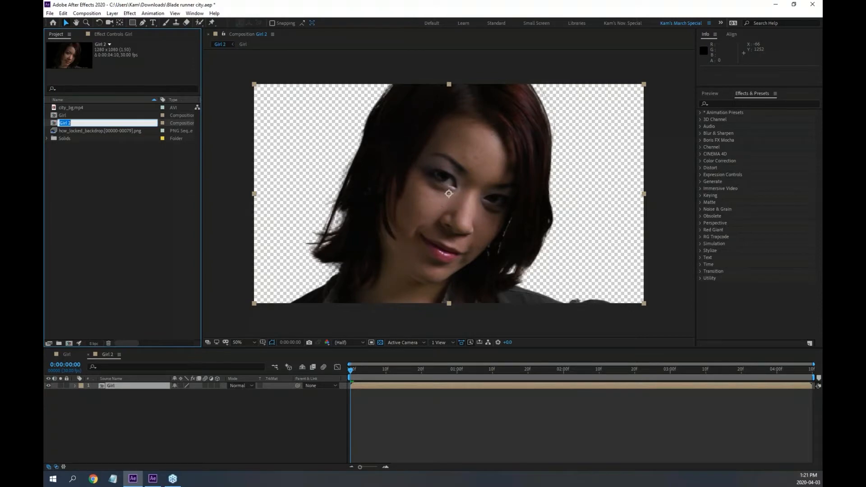
text(Girl Holo)
key(Return)
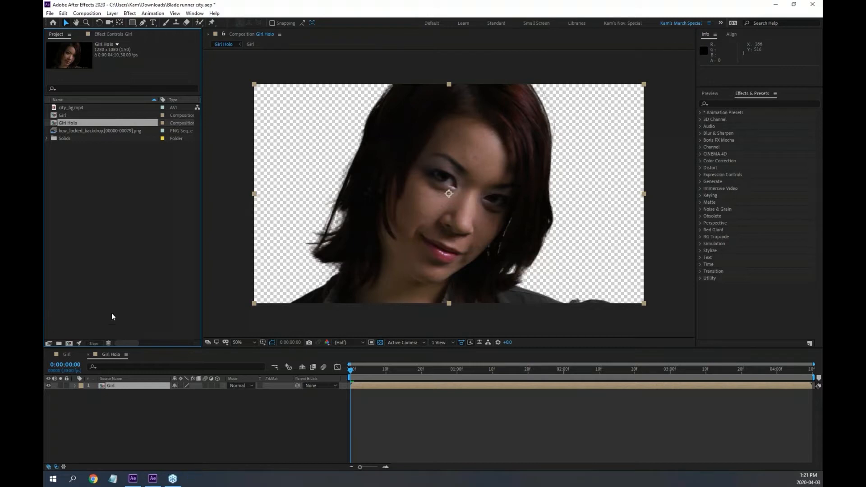
Import both light leak clips, 1485010f.mp4, Scanner Tech 01 greatest hits.mp4, RG_35mm_Exciter.mov and CC_ballerina.mov from the After effects Cinematic folder.
double_click(111, 217)
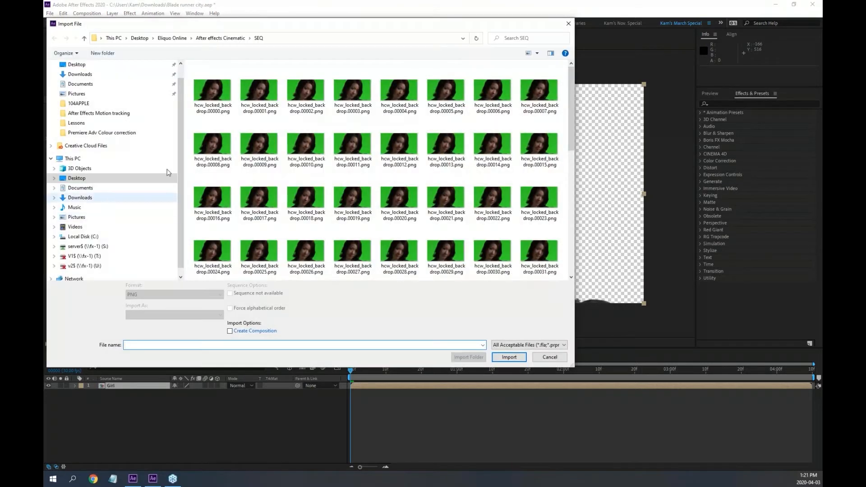
click(228, 39)
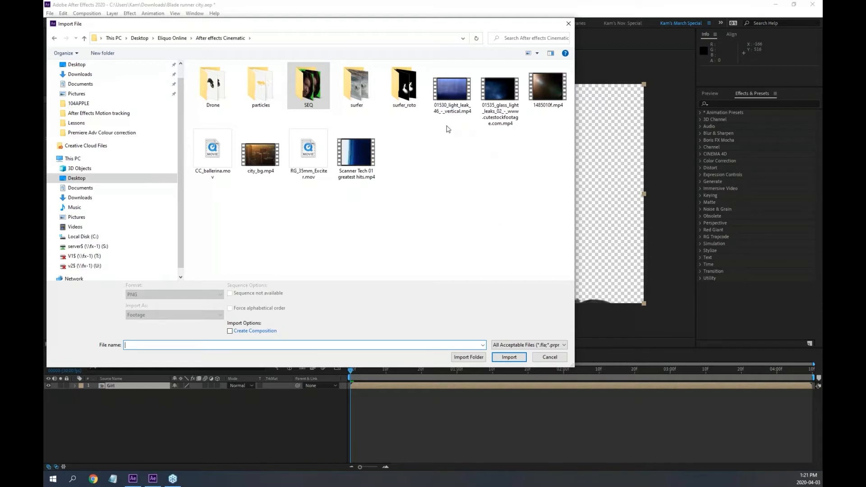
click(446, 91)
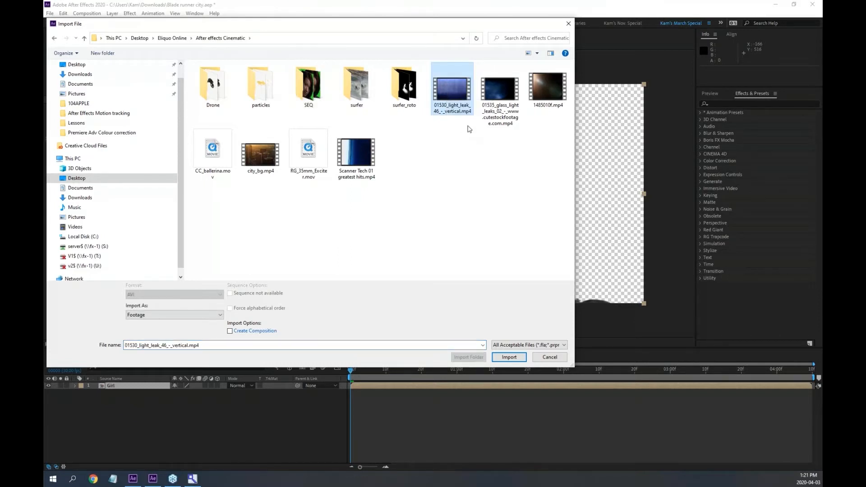
ctrl+click(489, 113)
ctrl+click(546, 97)
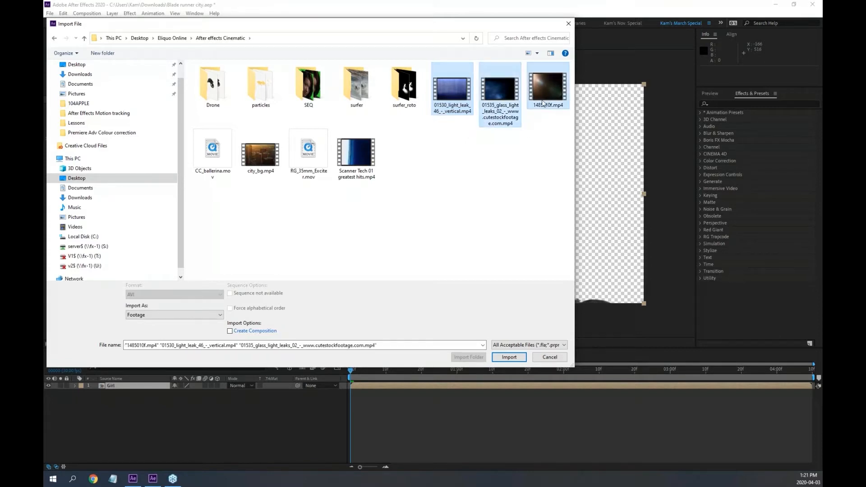
ctrl+click(359, 153)
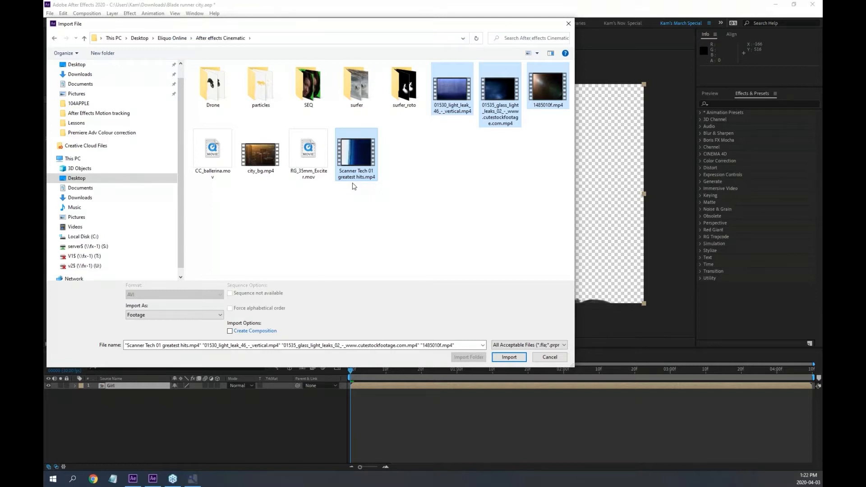
ctrl+click(311, 161)
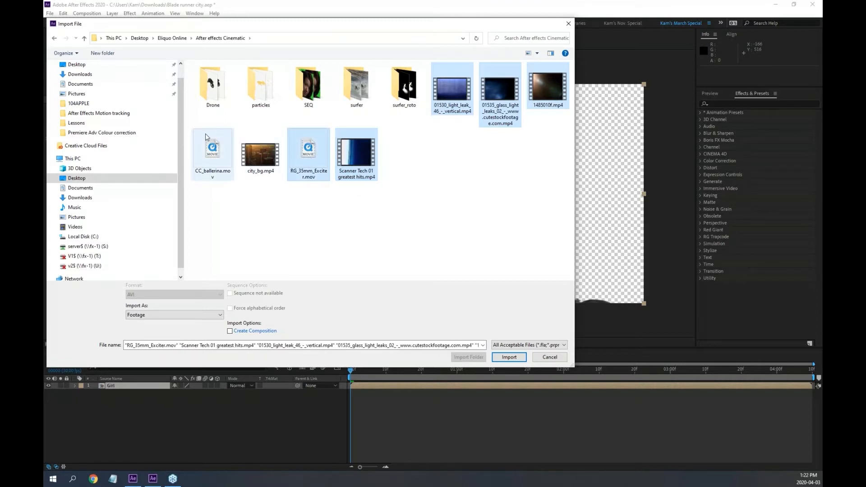
ctrl+click(210, 152)
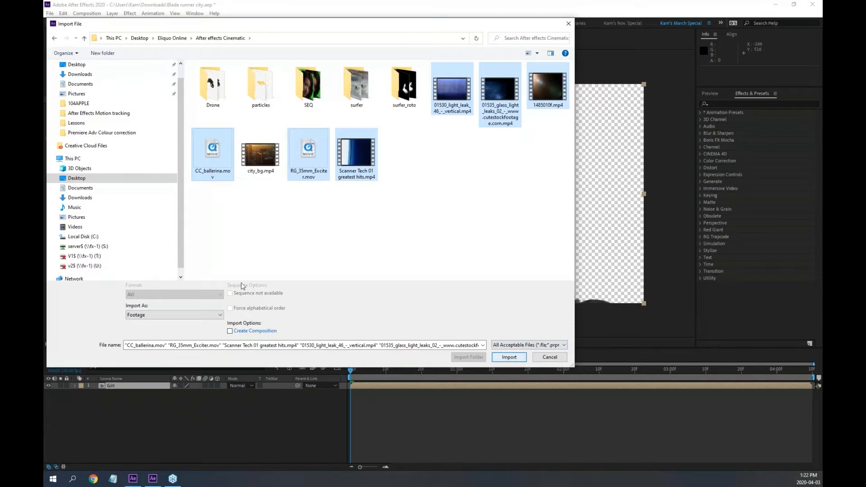
click(511, 359)
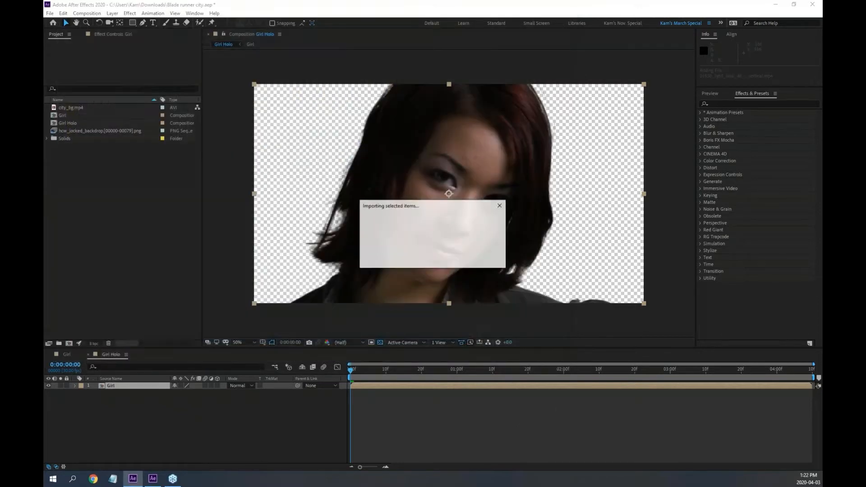
click(129, 245)
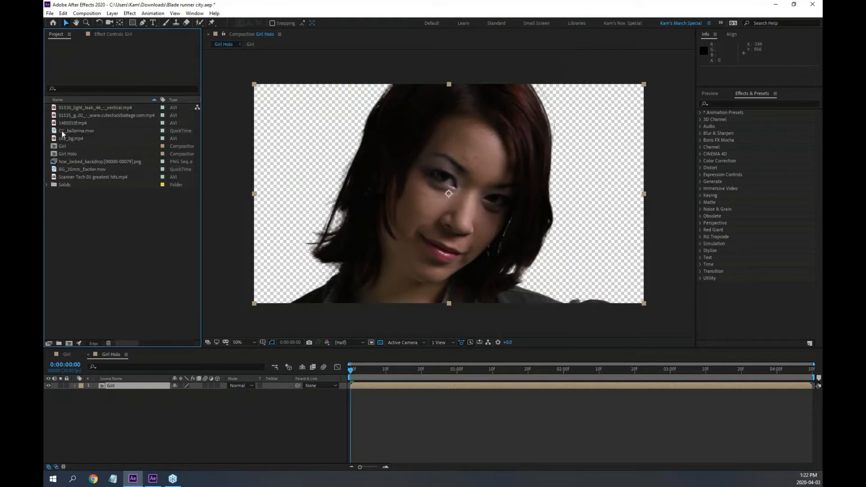
Play back the 01530 vertical light leak clip and the 01535 glass light leaks clip from the project footage.
double_click(72, 108)
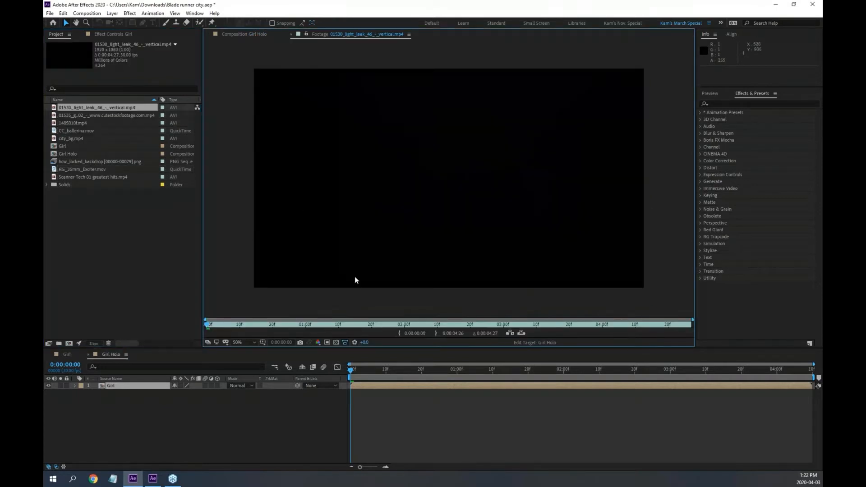
key(space)
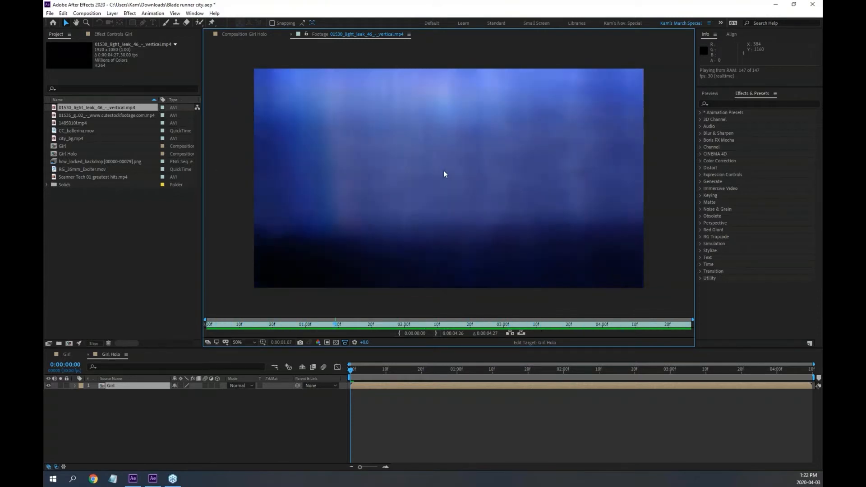
key(space)
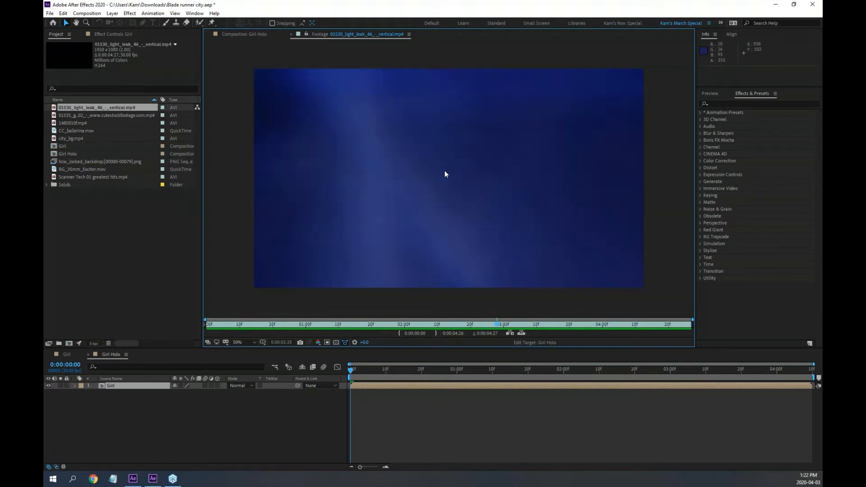
click(87, 115)
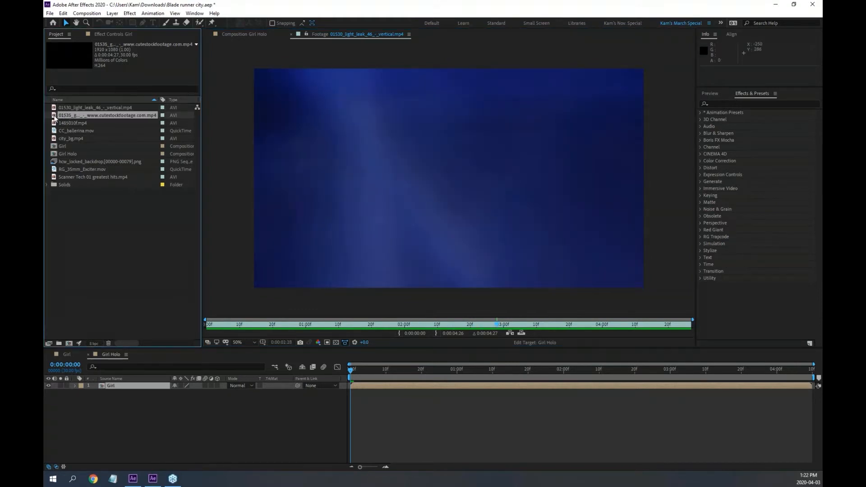
double_click(70, 115)
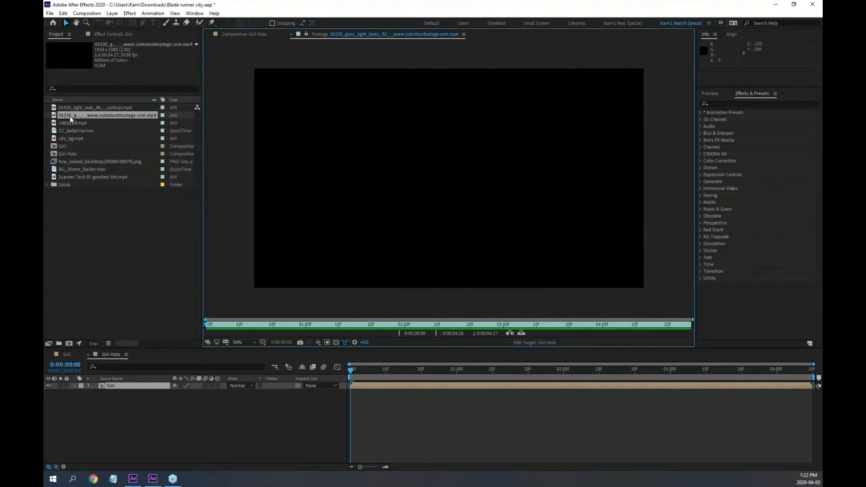
key(space)
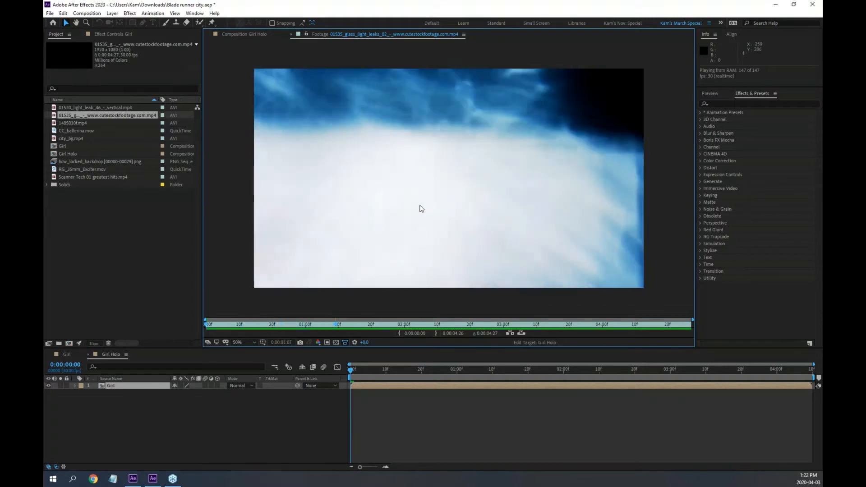
key(space)
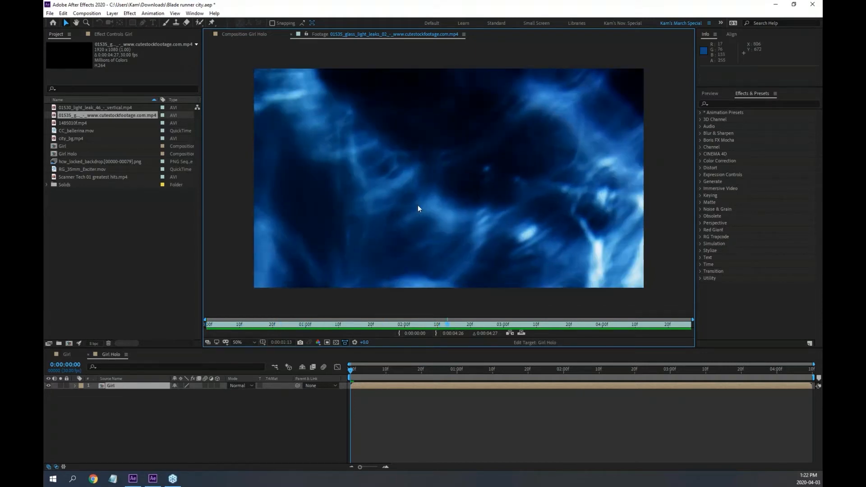
Play back the 1485010f.mp4 footage to review its lens light effects.
double_click(69, 123)
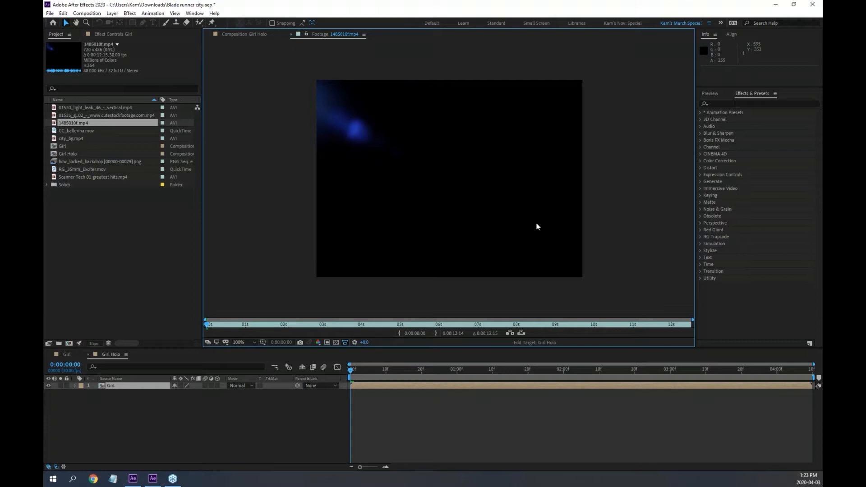
key(space)
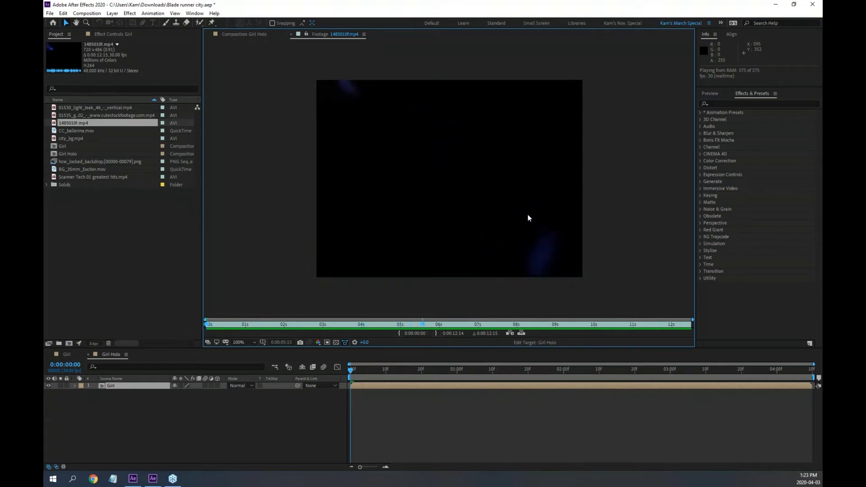
key(space)
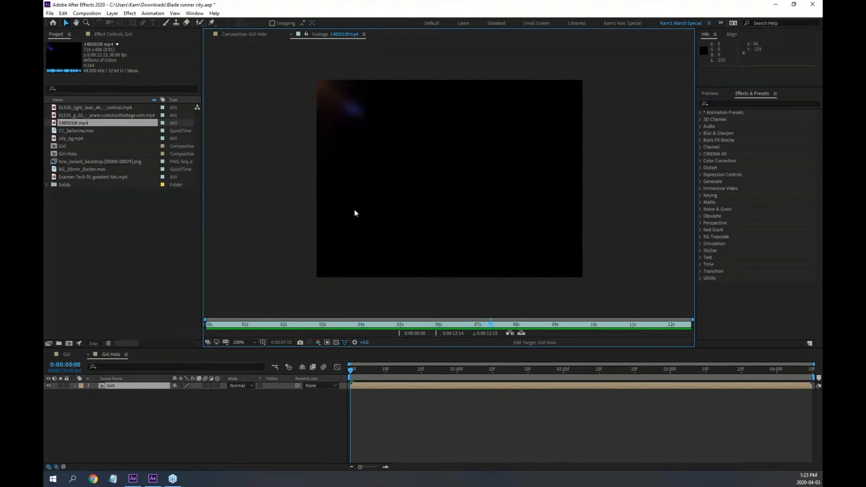
Play back CC_ballerina.mov, temporarily showing the transparency grid to check the dancer's alpha channel.
double_click(75, 130)
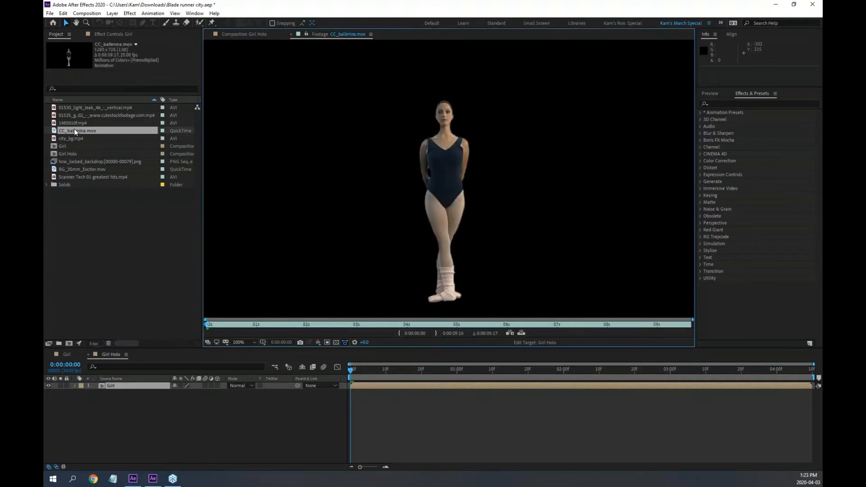
key(space)
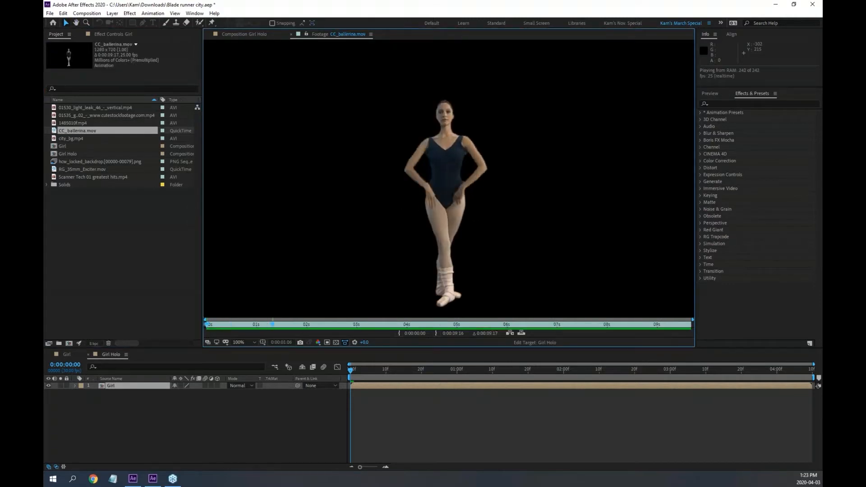
key(space)
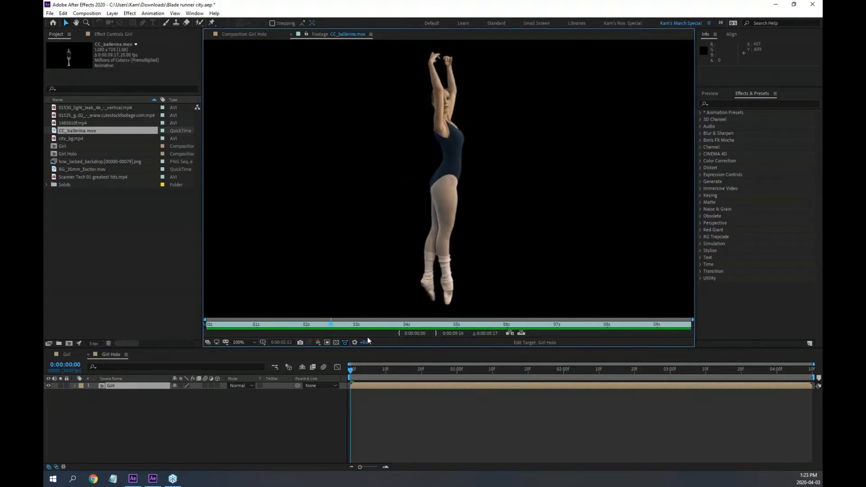
click(337, 344)
key(space)
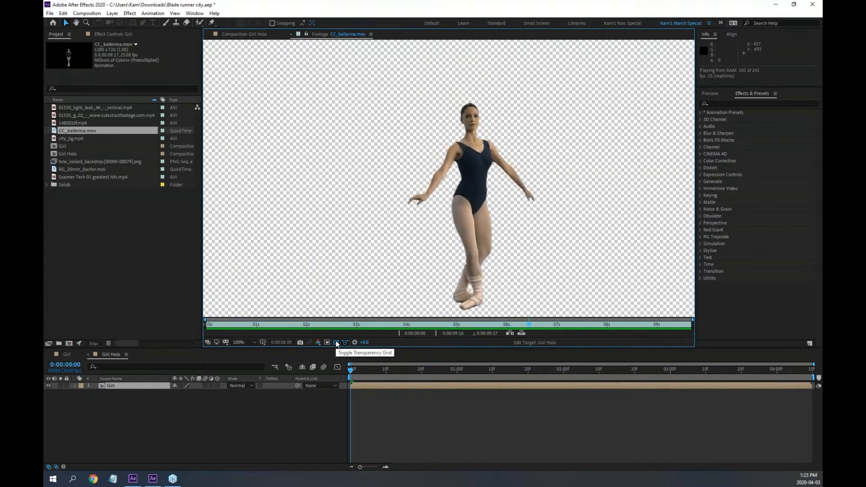
key(space)
click(336, 343)
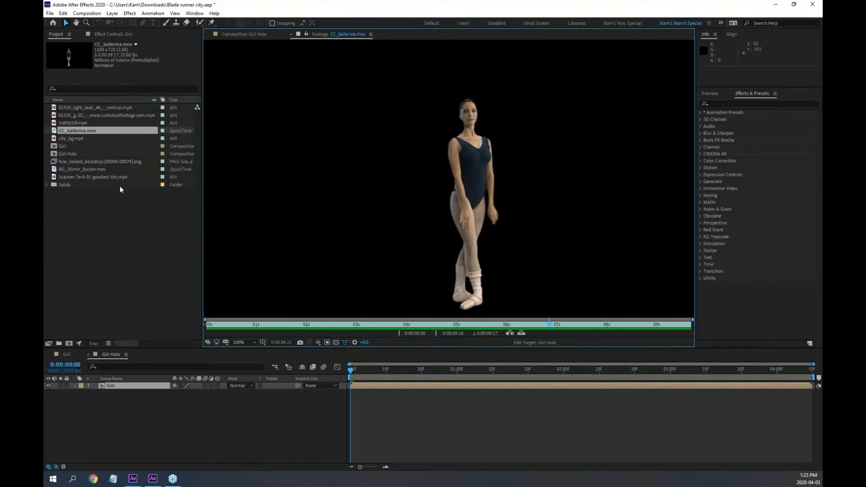
Play back RG_35mm_Exciter.mov and examine its film grain up close.
double_click(75, 169)
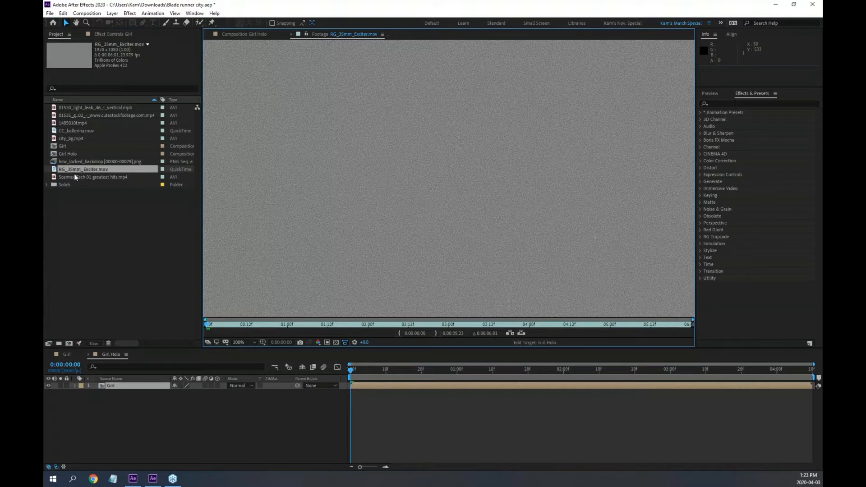
scroll(328, 180, down, 2)
key(space)
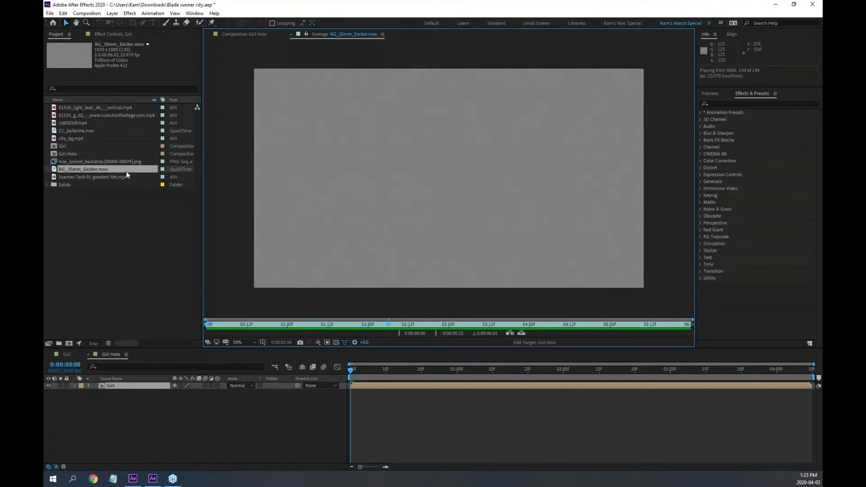
scroll(437, 201, up, 4)
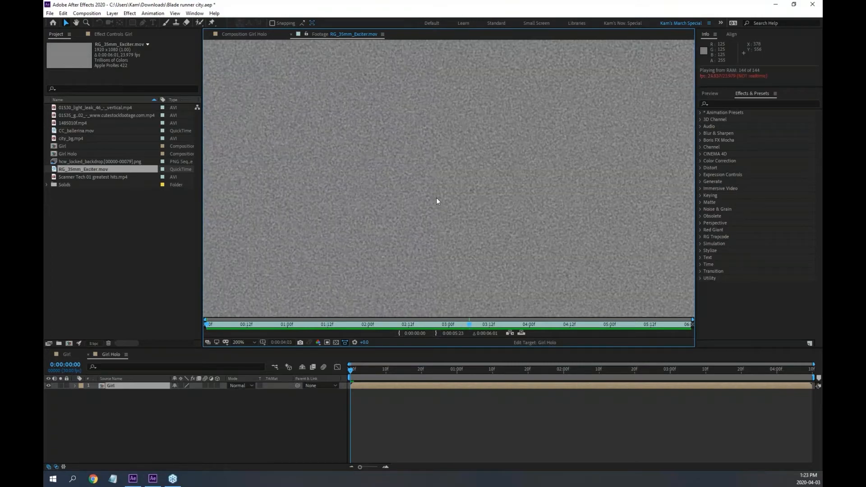
key(space)
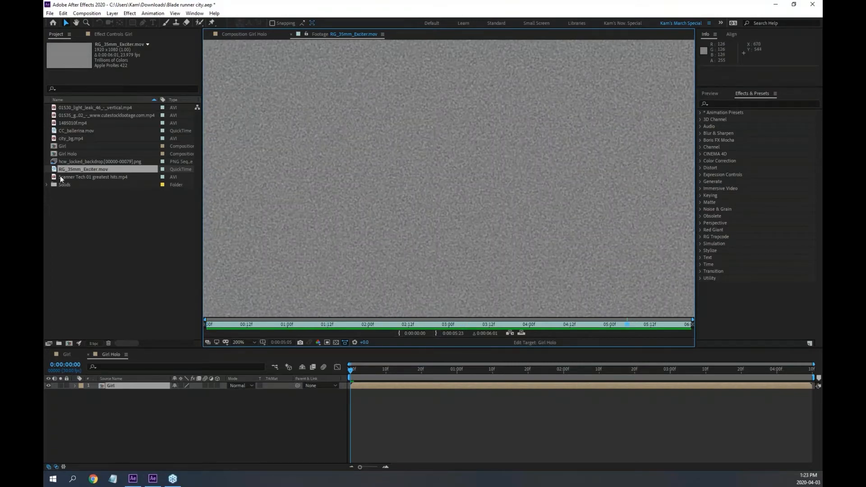
Preview Scanner Tech 01 greatest hits.mp4 and add it above the Girl layer in the Girl Holo composition.
double_click(61, 178)
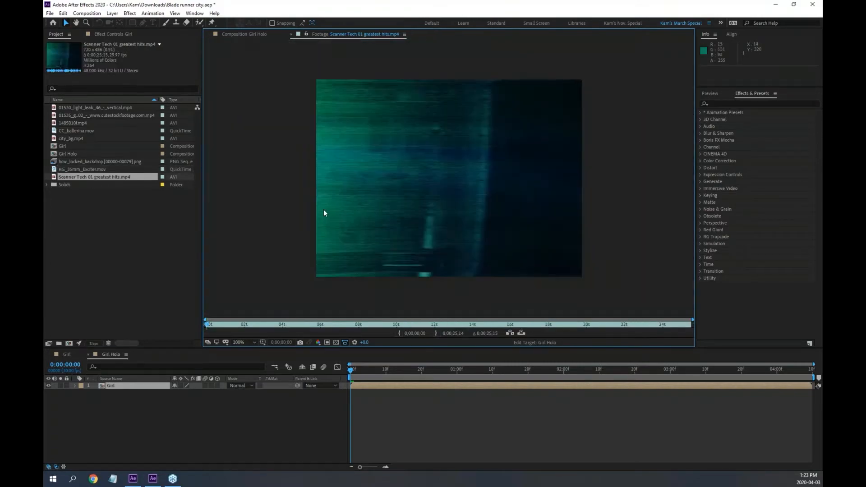
scroll(327, 210, down, 1)
scroll(358, 207, up, 1)
key(space)
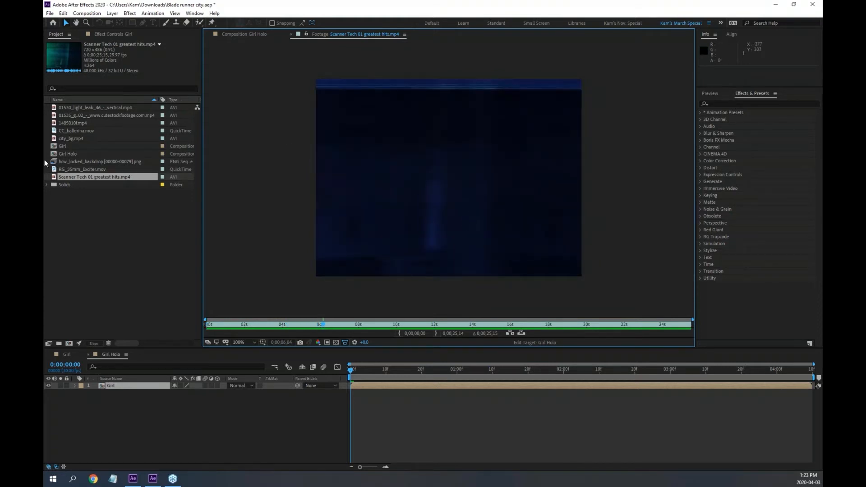
drag(54, 178, 144, 388)
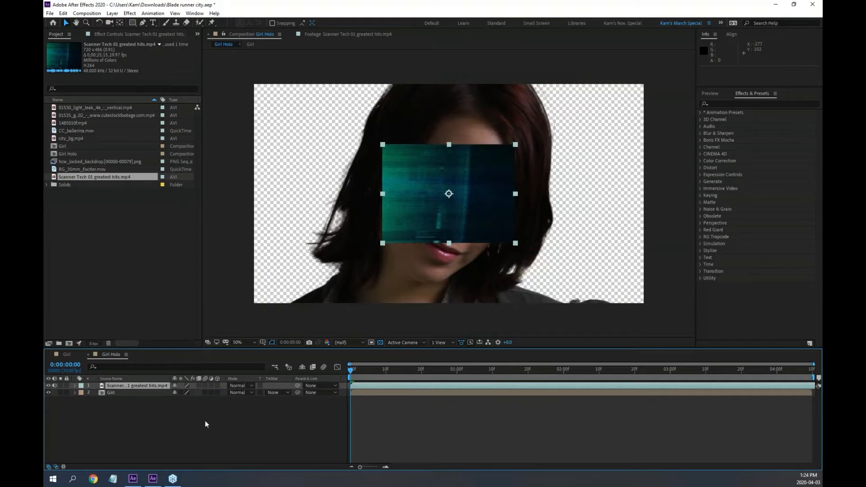
Try uniform scales of 176, 200, 300 and 250% on the Scanner Tech layer to cover the frame.
key(s)
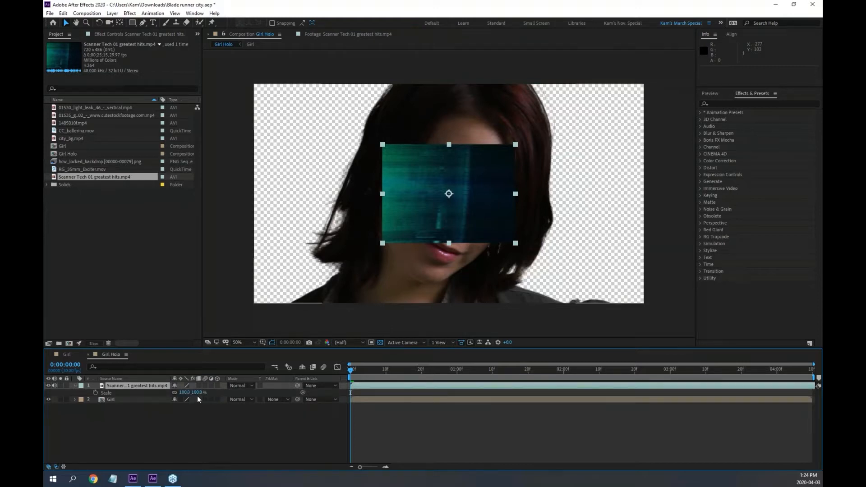
drag(197, 392, 228, 397)
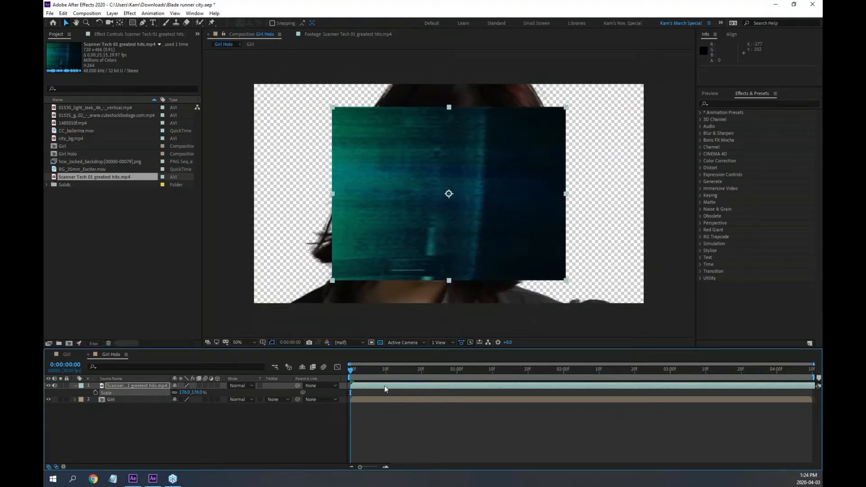
drag(350, 370, 580, 375)
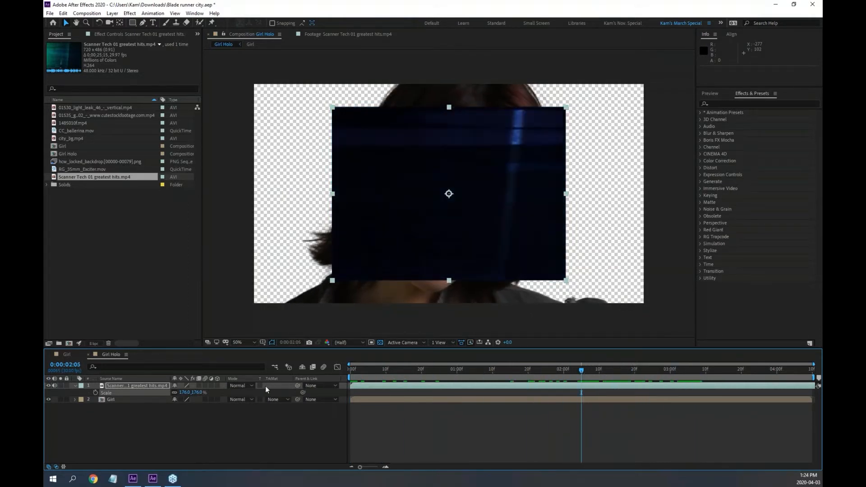
click(198, 393)
text(200)
key(Return)
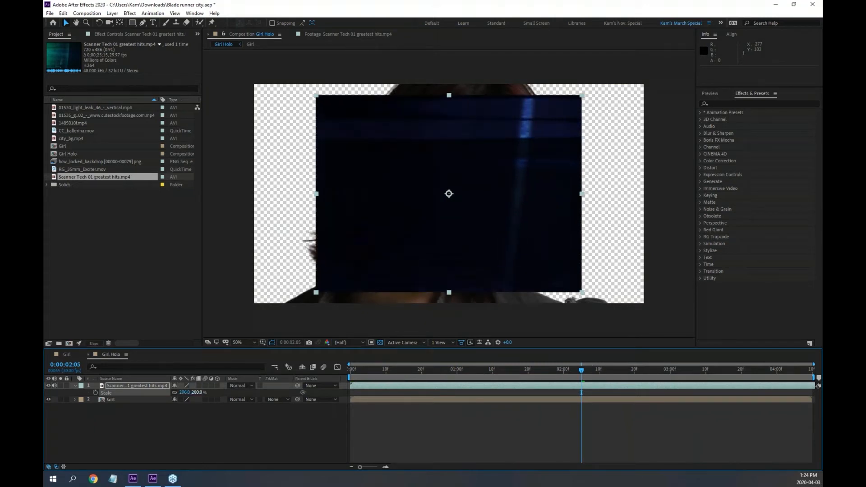
click(197, 392)
text(300)
key(Return)
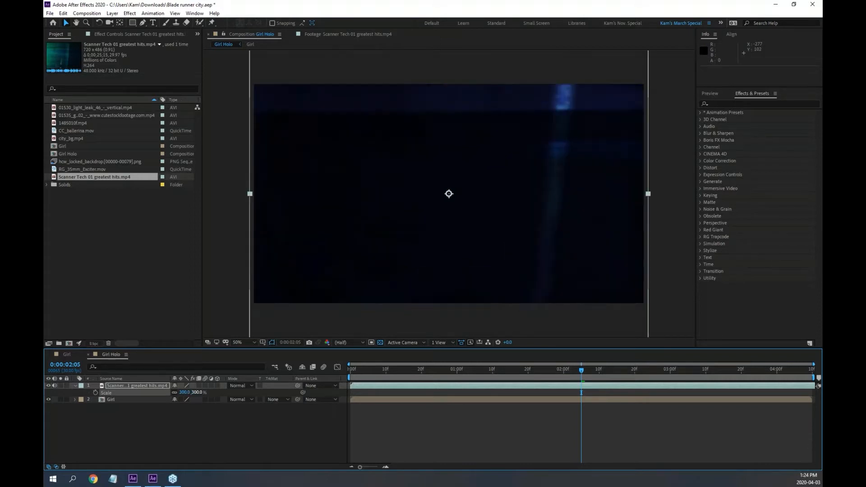
click(199, 392)
text(250)
key(Return)
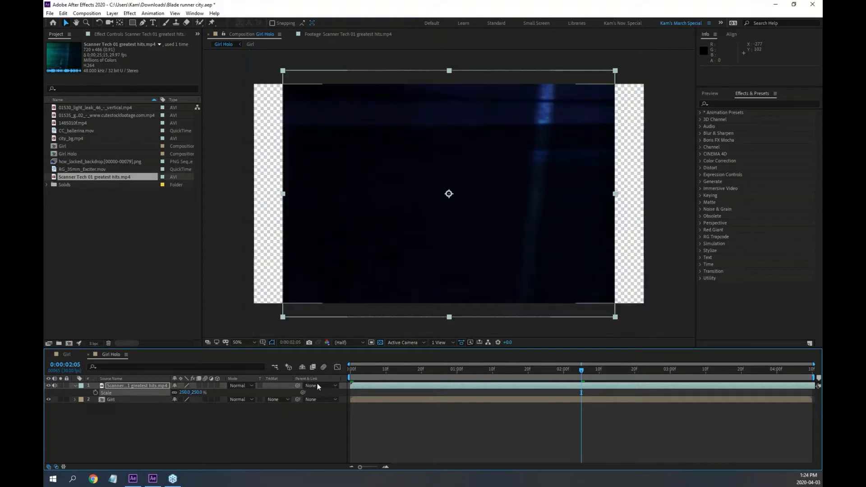
Turn off the composition's transparency grid and scrub the scanner footage back to 0:00:00:09.
drag(581, 372, 500, 374)
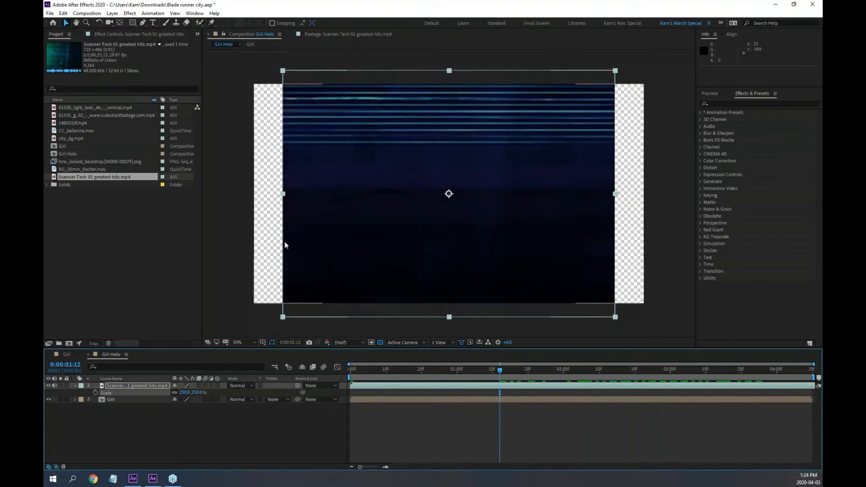
click(381, 343)
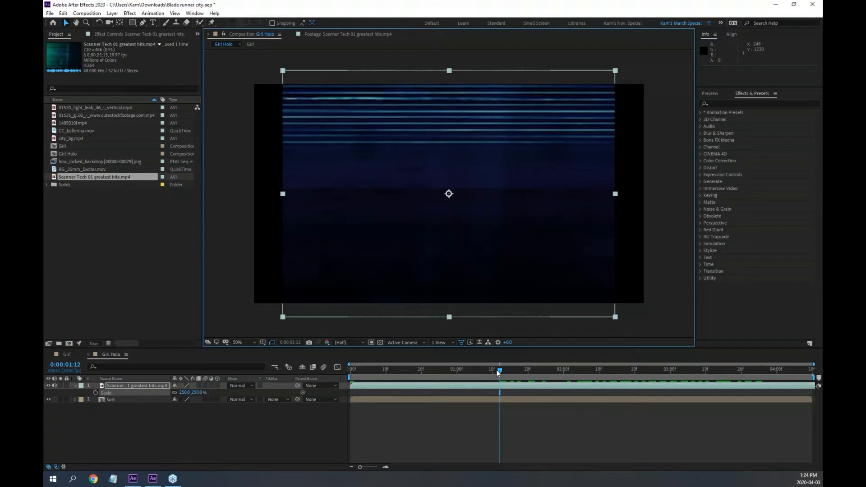
drag(496, 369, 382, 369)
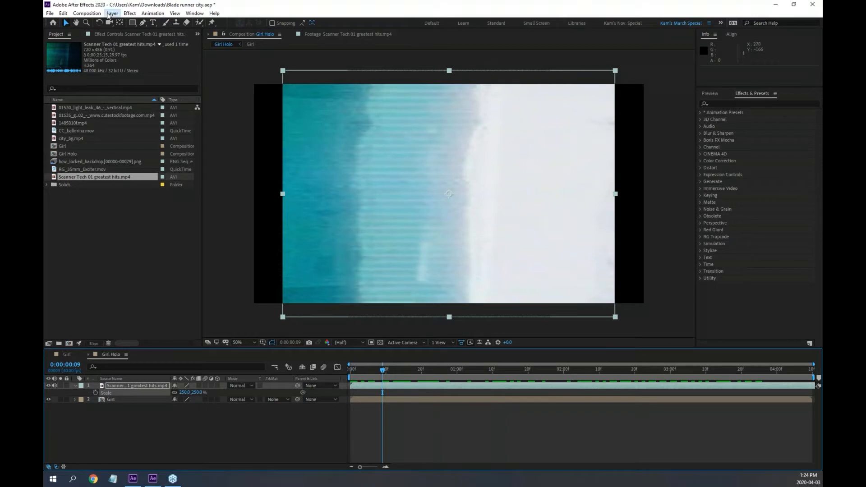
Fit the Scanner Tech layer to the composition's full width and height and play it back from the start.
click(110, 13)
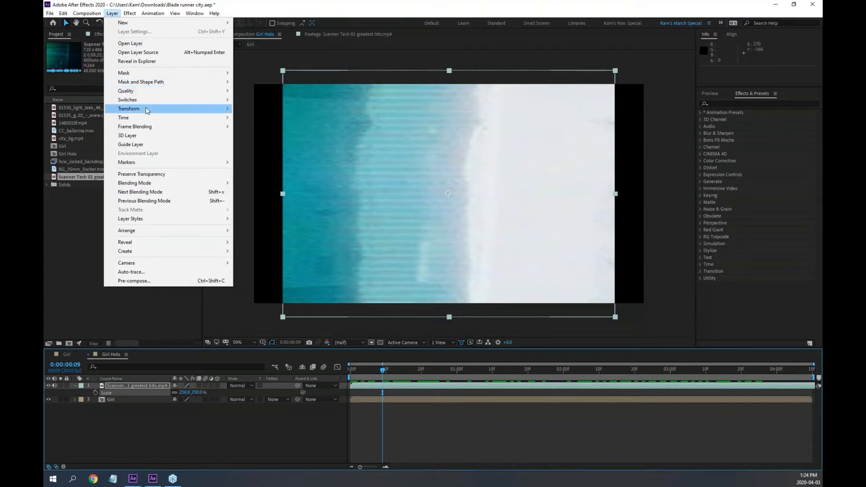
mouse_move(147, 110)
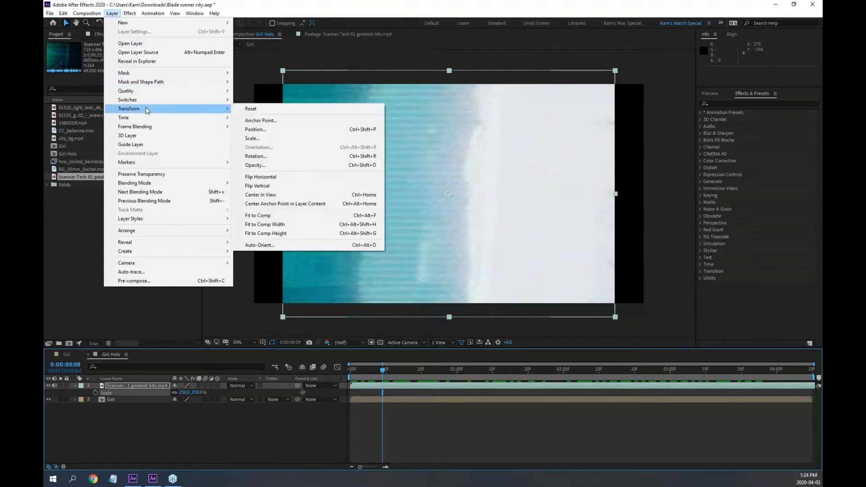
click(282, 217)
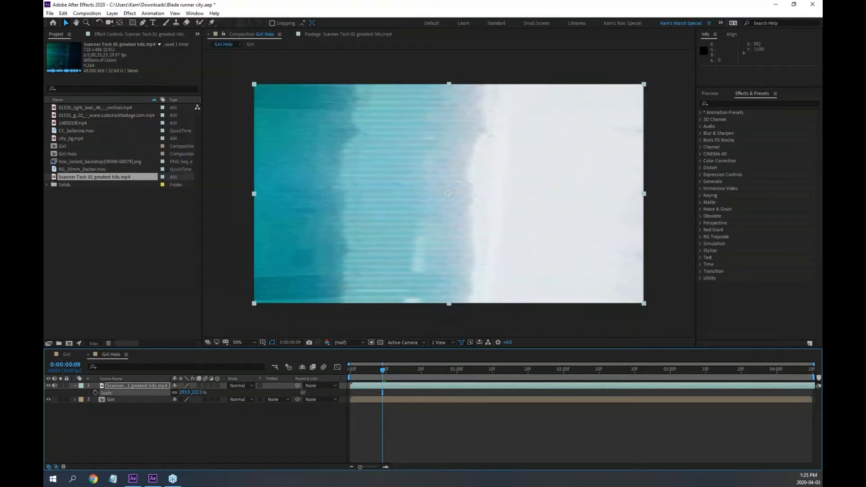
drag(381, 373, 347, 375)
key(space)
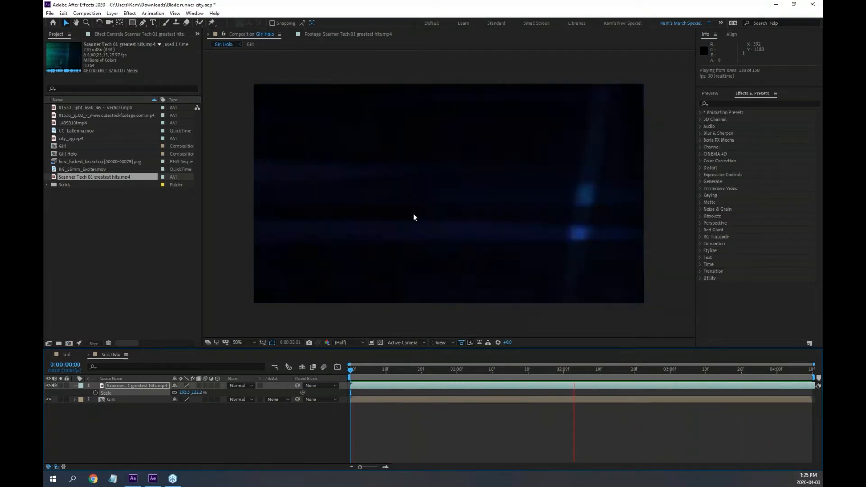
Use the Scanner Tech footage as a luma track matte for the Girl layer, with the current time at 0:00:01:09.
key(space)
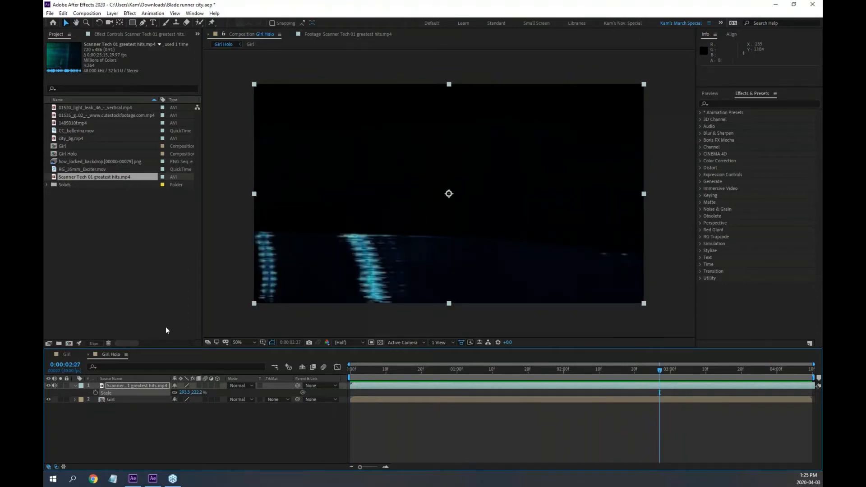
click(75, 386)
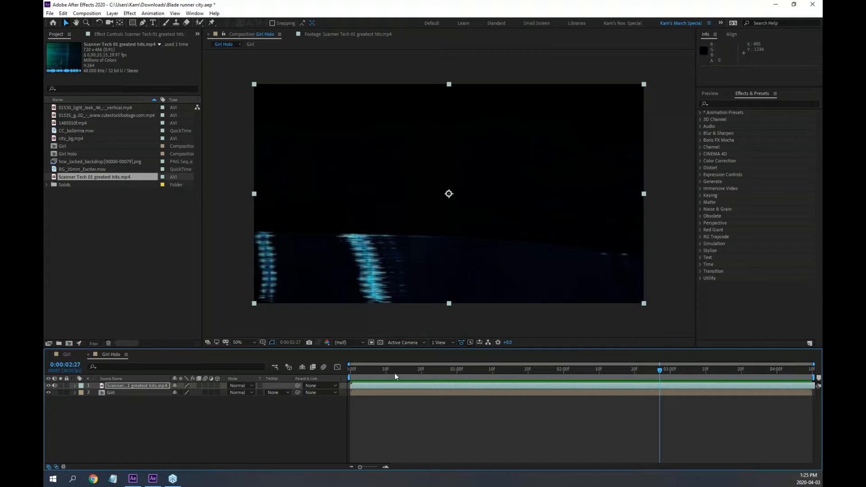
mouse_move(394, 373)
mouse_down()
mouse_move(361, 370)
mouse_move(418, 370)
mouse_move(409, 374)
mouse_up()
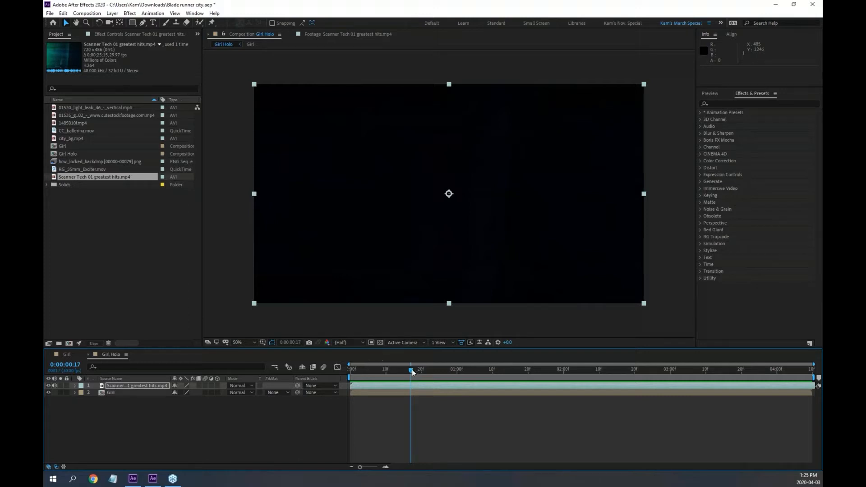
drag(411, 370, 489, 379)
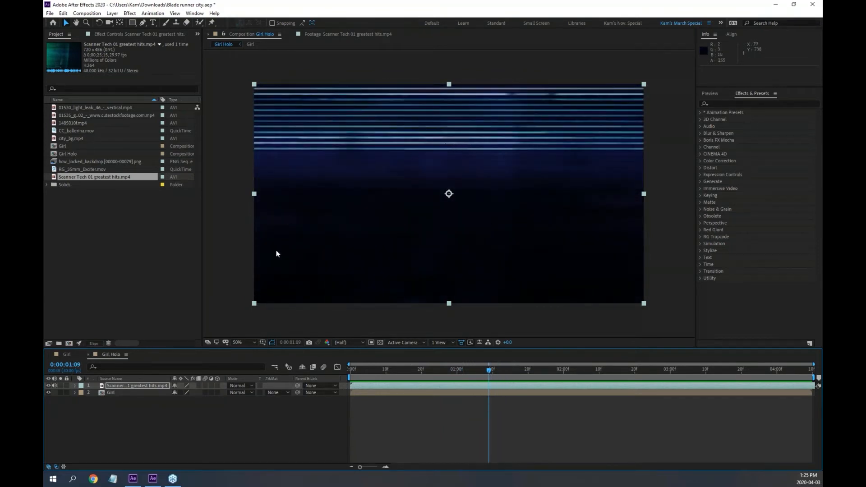
click(287, 392)
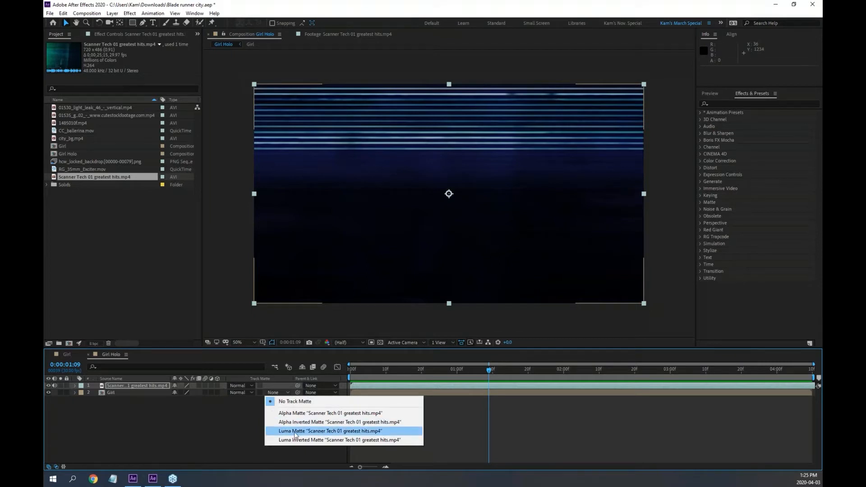
click(317, 431)
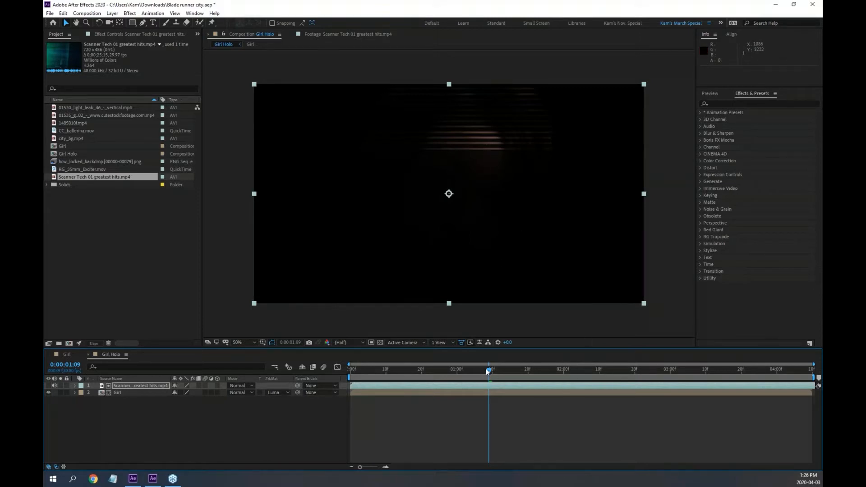
Play the matted girl from the start, then check it against the transparency grid at 0:00:00:28.
drag(489, 371, 351, 373)
key(space)
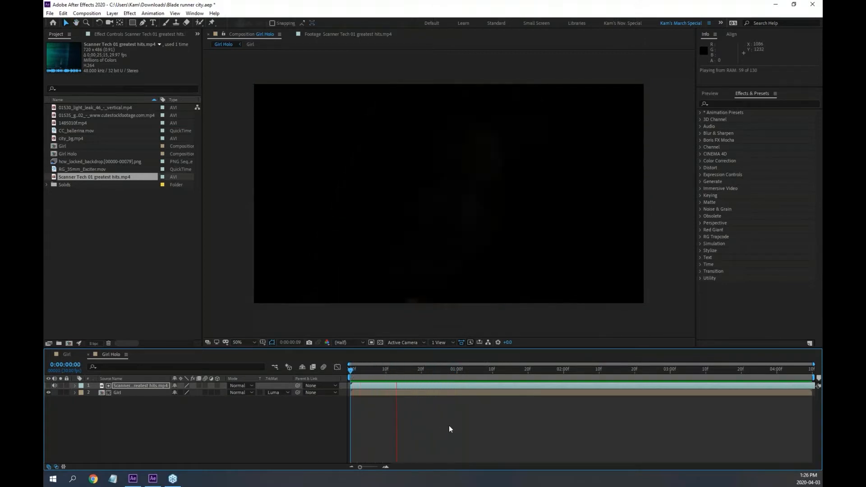
key(space)
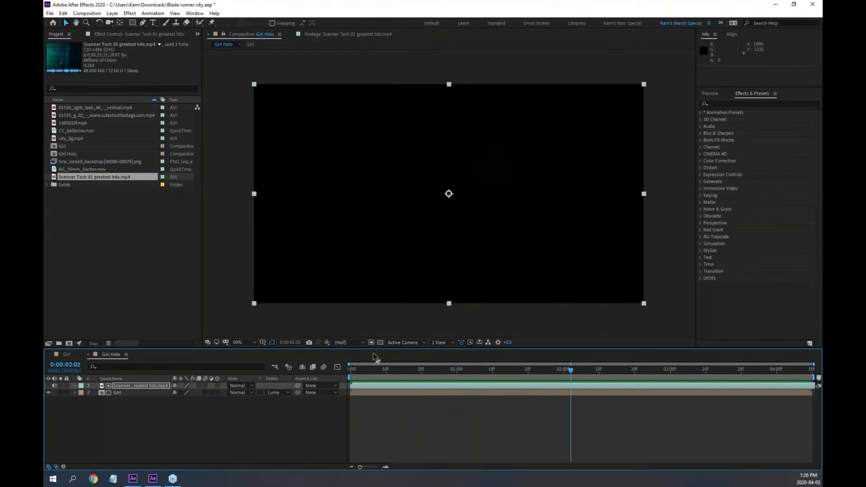
click(380, 343)
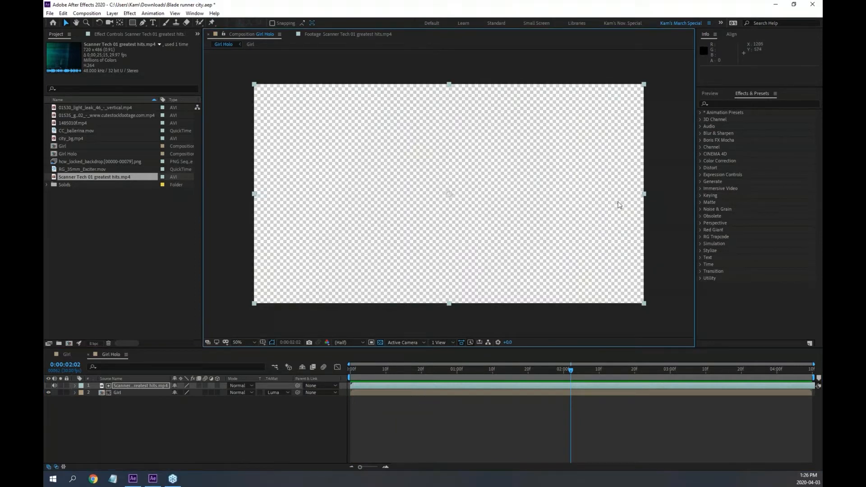
drag(571, 370, 449, 370)
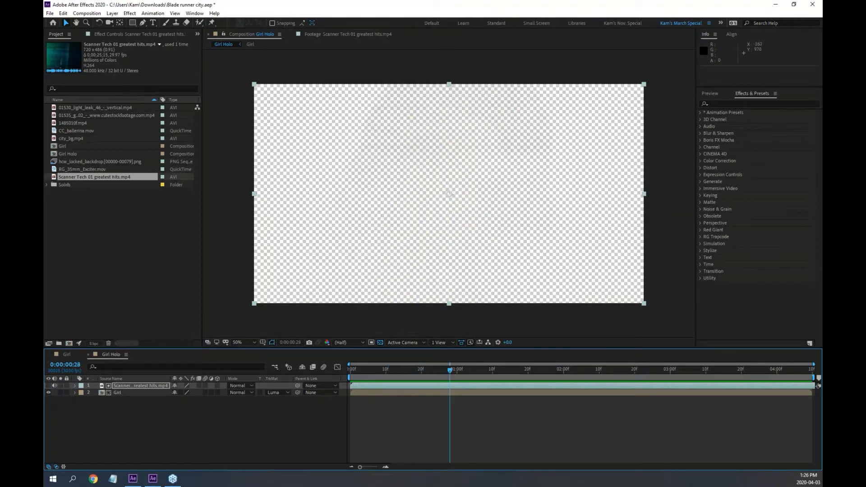
Try narrowing the Scanner Tech matte layer to 49% width and scrub to 0:00:01:24 to see its effect.
drag(255, 194, 426, 200)
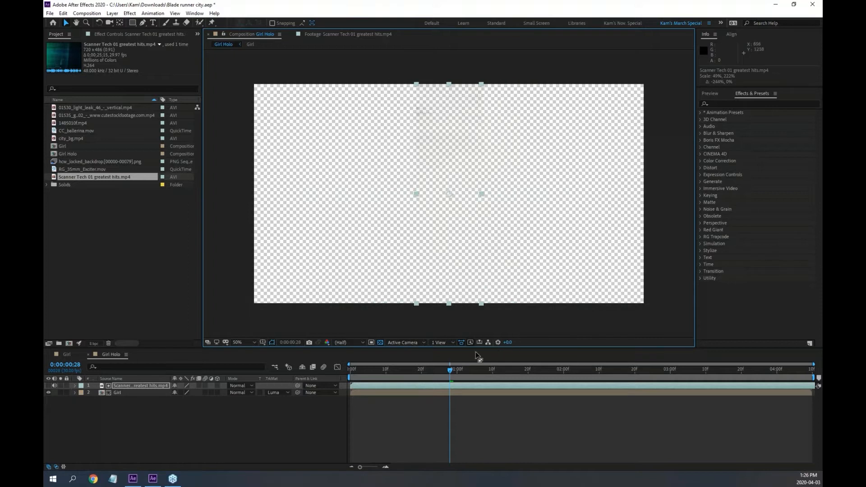
drag(449, 369, 540, 380)
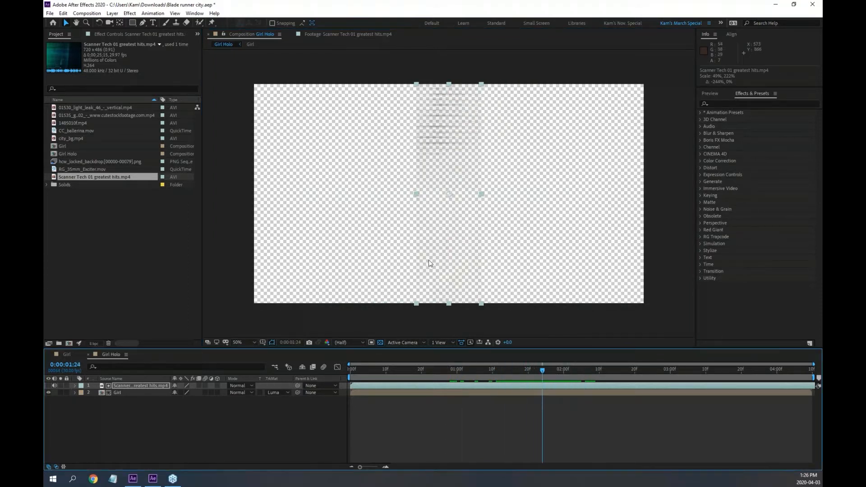
key(ctrl+z)
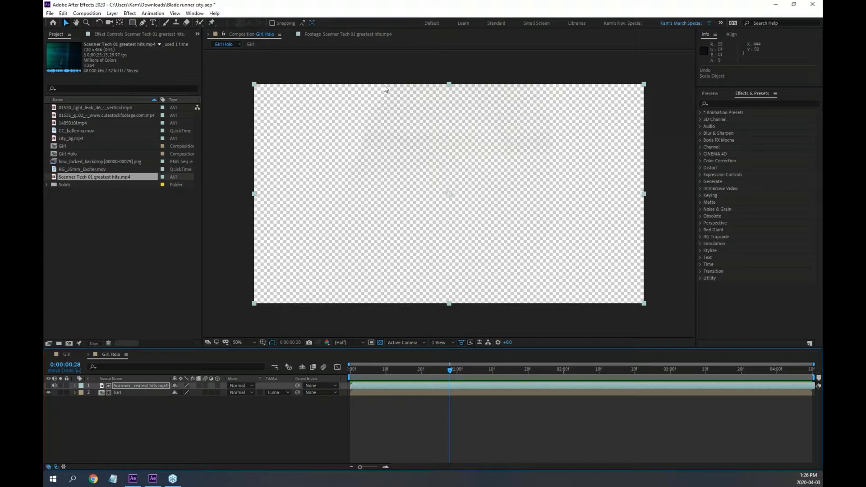
Play the source footage Scanner Tech 01 greatest hits.mp4 from near its beginning in the footage viewer.
click(352, 32)
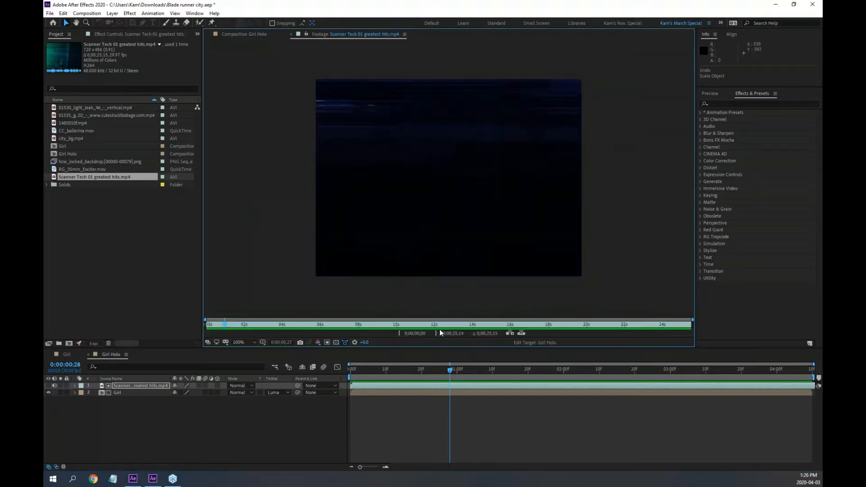
drag(459, 326, 218, 325)
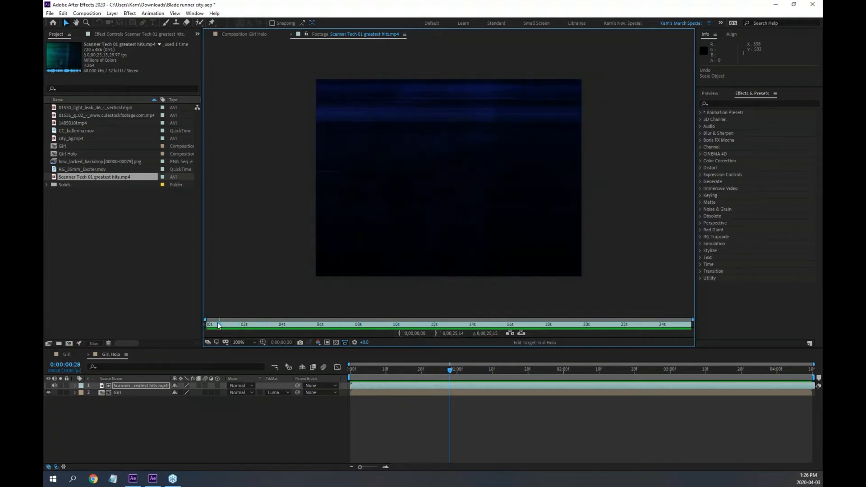
key(space)
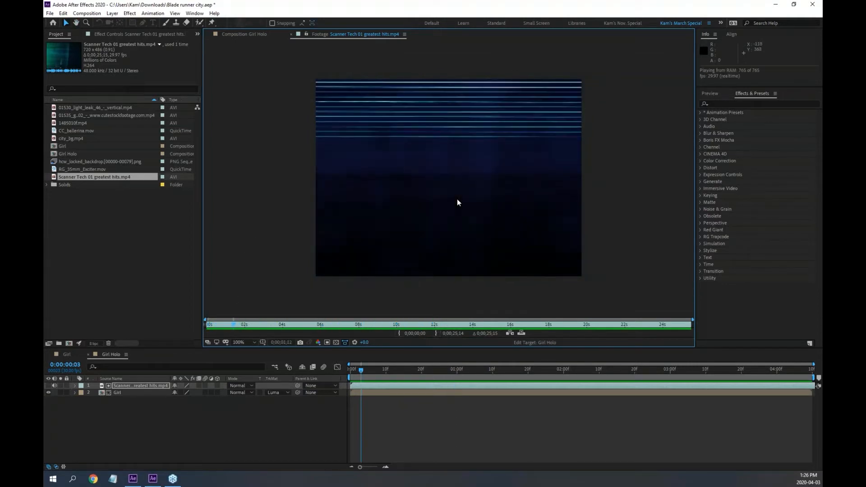
Play back the matted girl in the Girl Holo composition, turn off the transparency grid and return to the first frame.
click(244, 35)
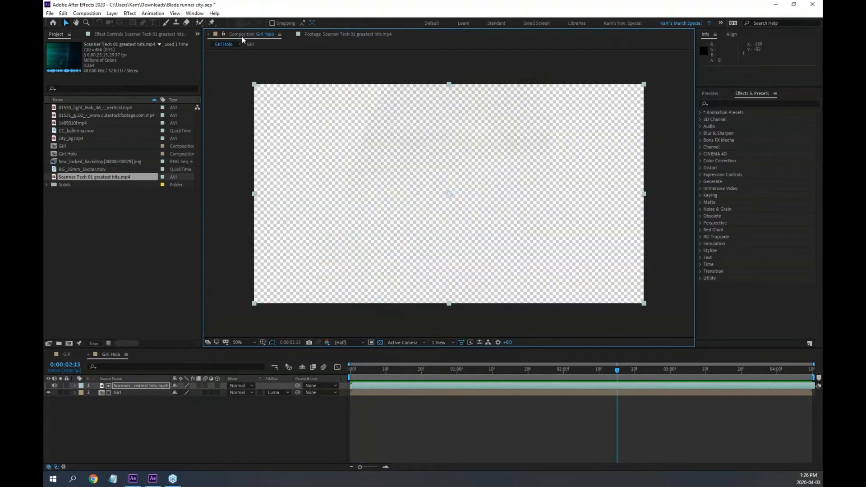
key(space)
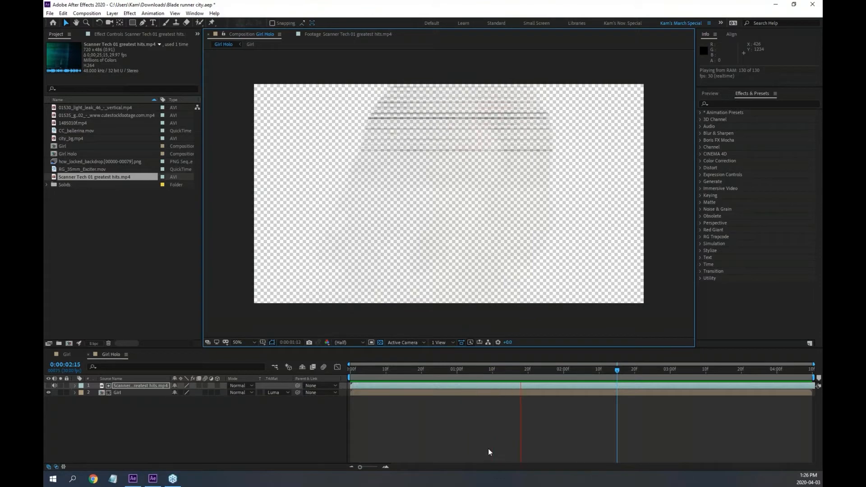
key(space)
click(383, 341)
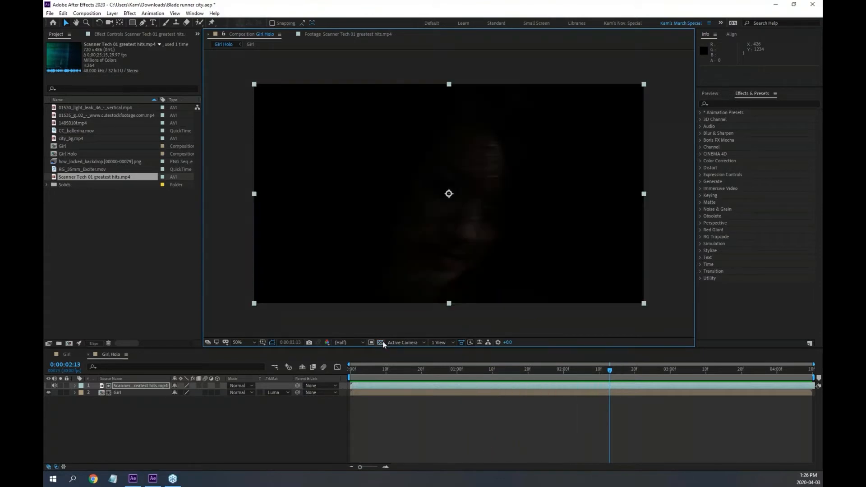
drag(612, 370, 805, 370)
key(Home)
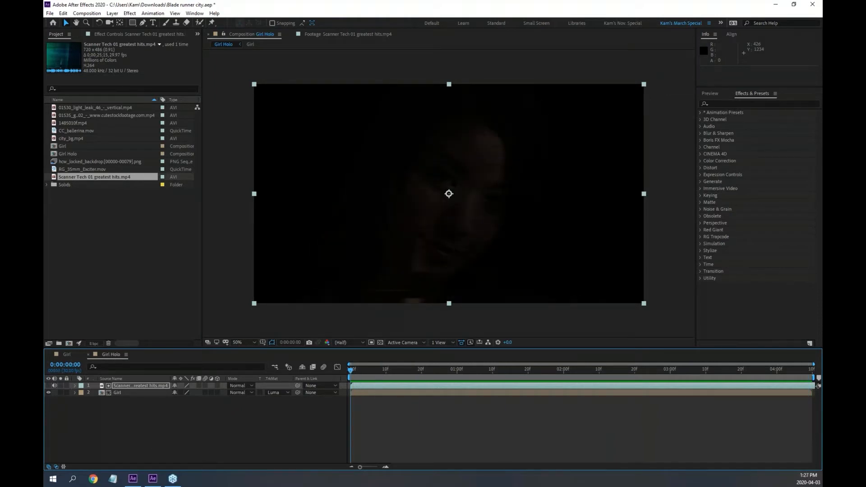
key(alt+Tab)
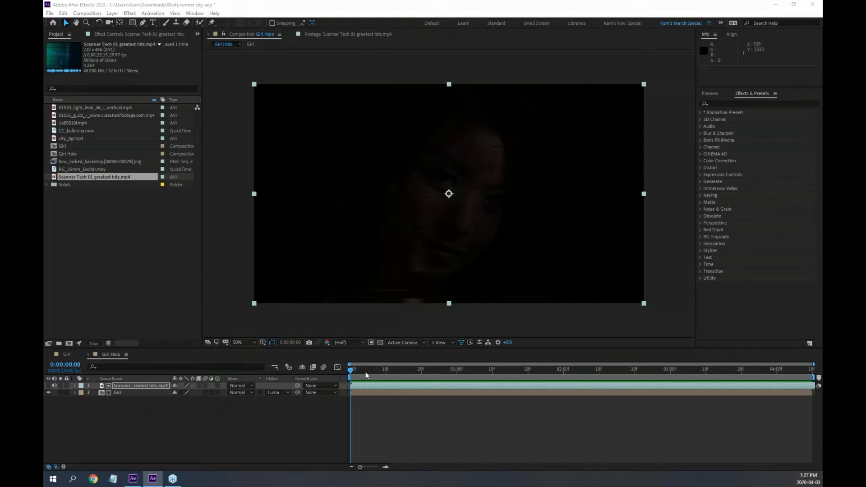
drag(353, 369, 335, 376)
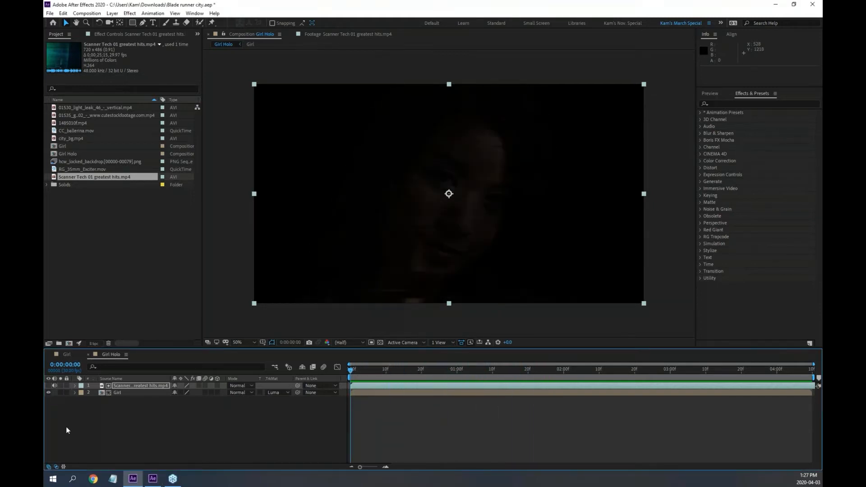
Duplicate the Girl layer above the scanner matte and rename the copy "Girl blue".
click(116, 392)
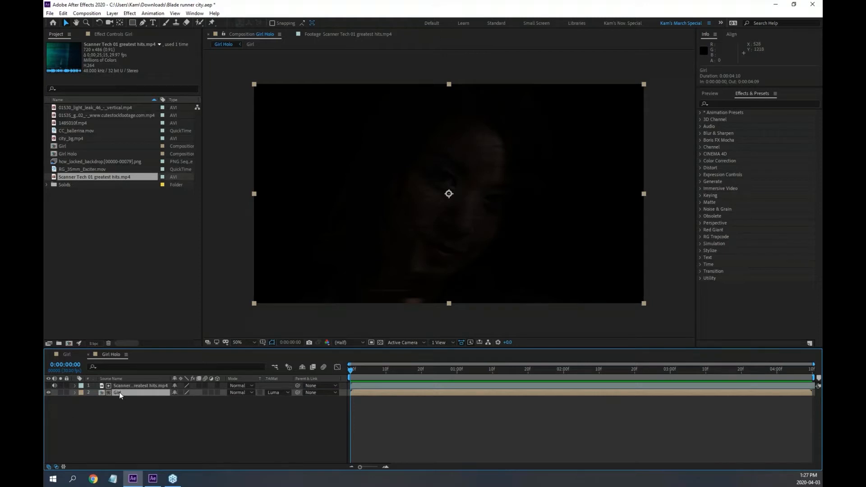
key(ctrl+d)
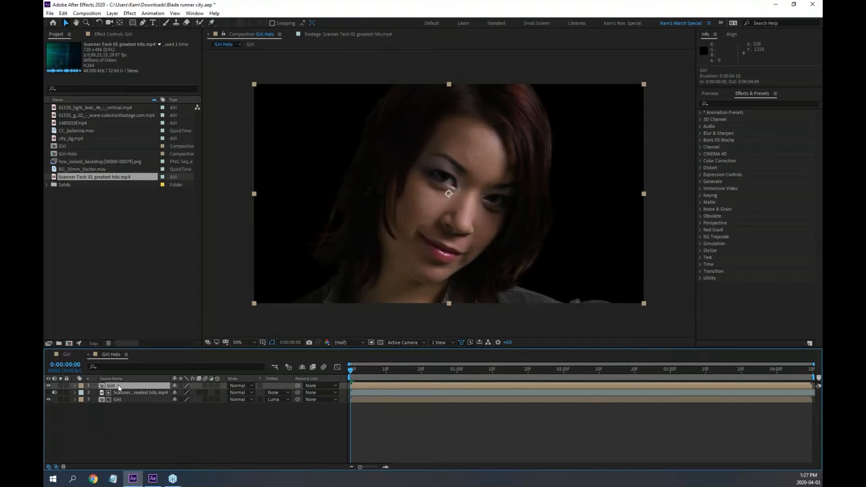
key(Return)
key(Right)
text(blue)
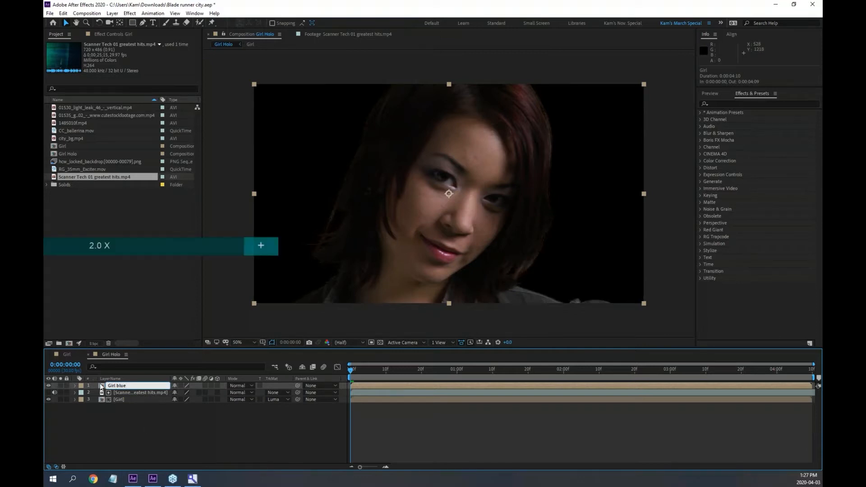
click(128, 432)
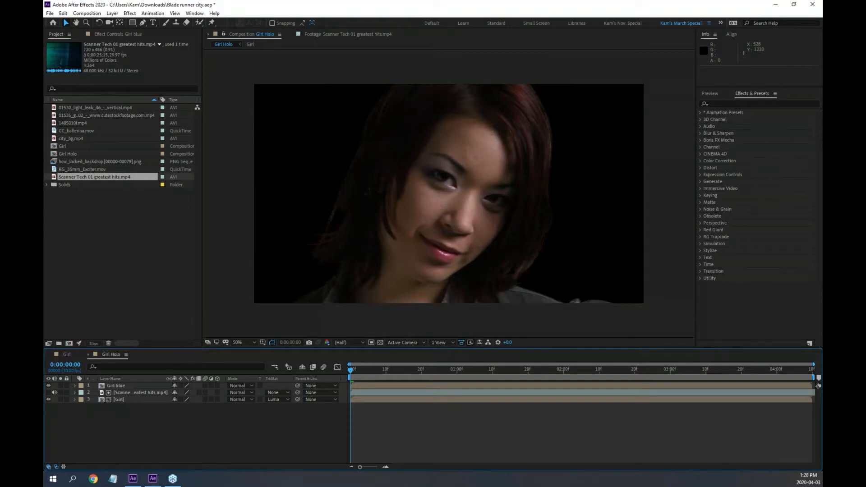
Adjust the width of the timeline's layer name column.
mouse_move(168, 379)
mouse_down()
mouse_move(137, 378)
mouse_move(179, 381)
mouse_up()
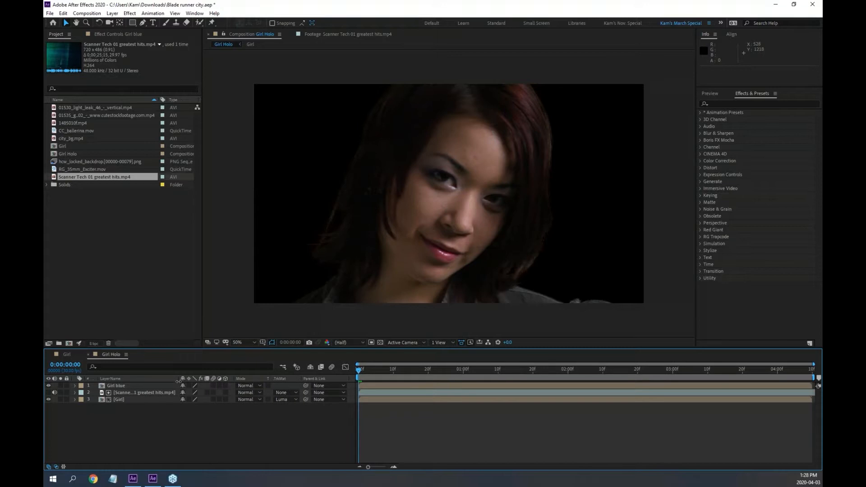
click(113, 386)
drag(178, 381, 172, 381)
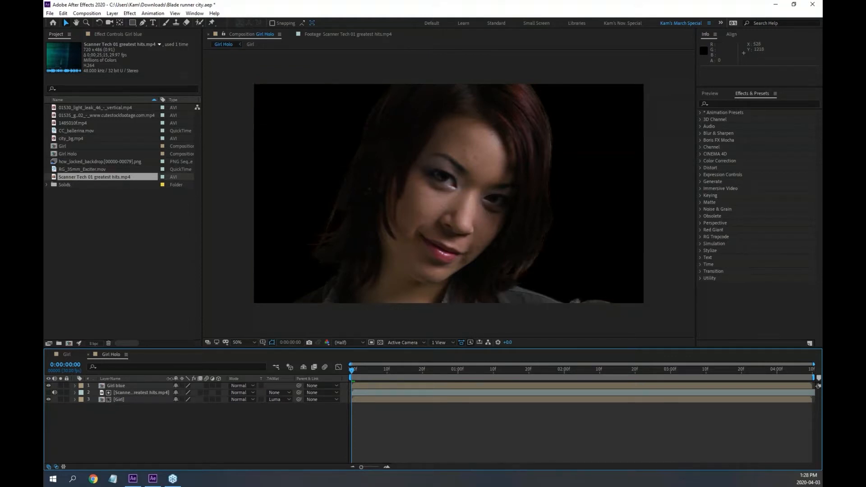
mouse_move(172, 367)
mouse_down()
mouse_move(383, 367)
mouse_move(171, 367)
mouse_up()
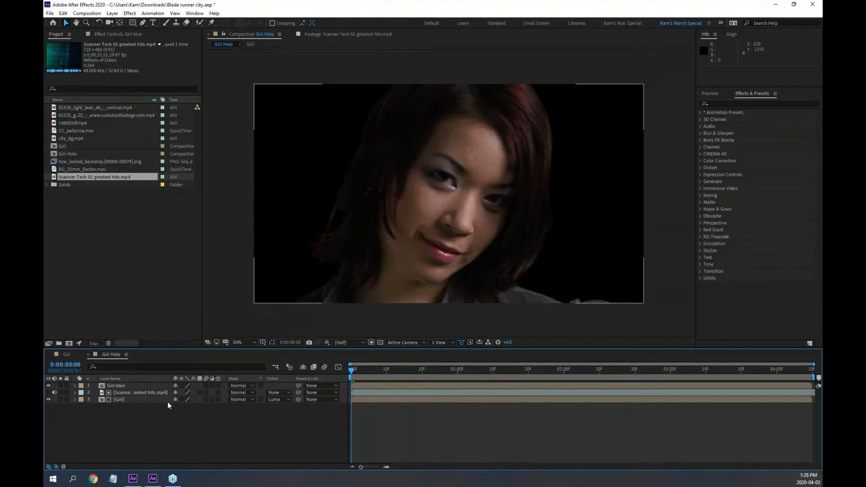
Apply the Tritone color correction effect to the Girl blue layer.
click(112, 385)
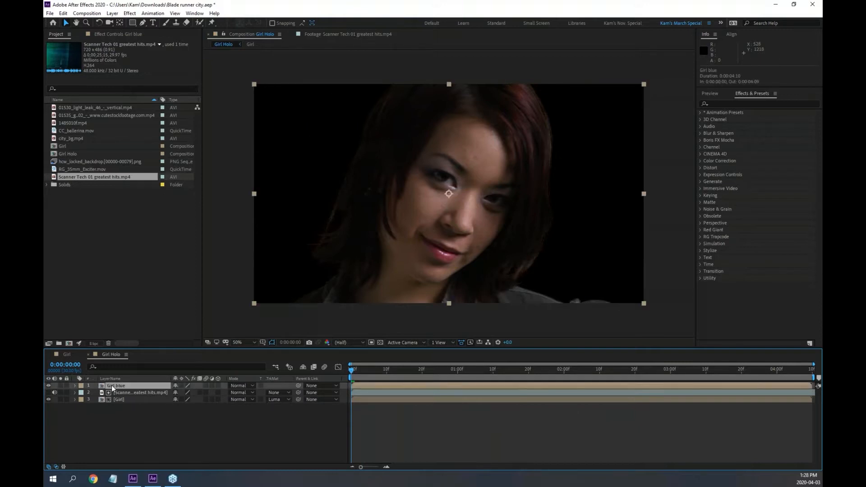
click(114, 14)
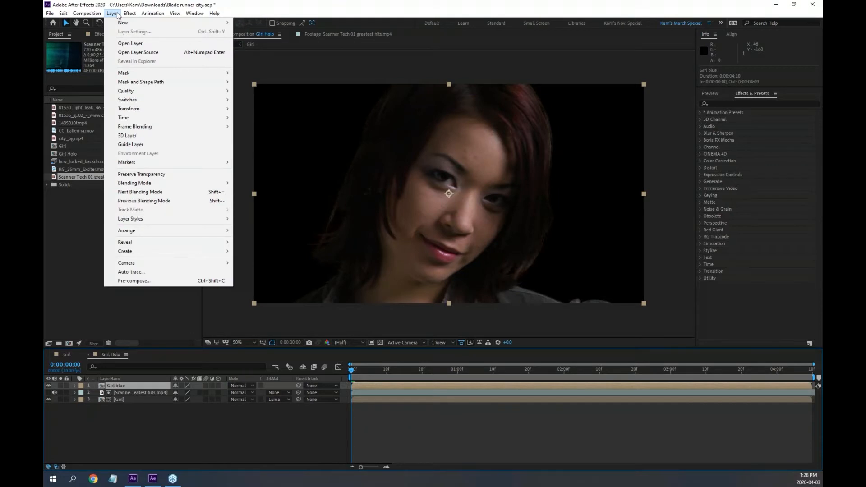
mouse_move(127, 14)
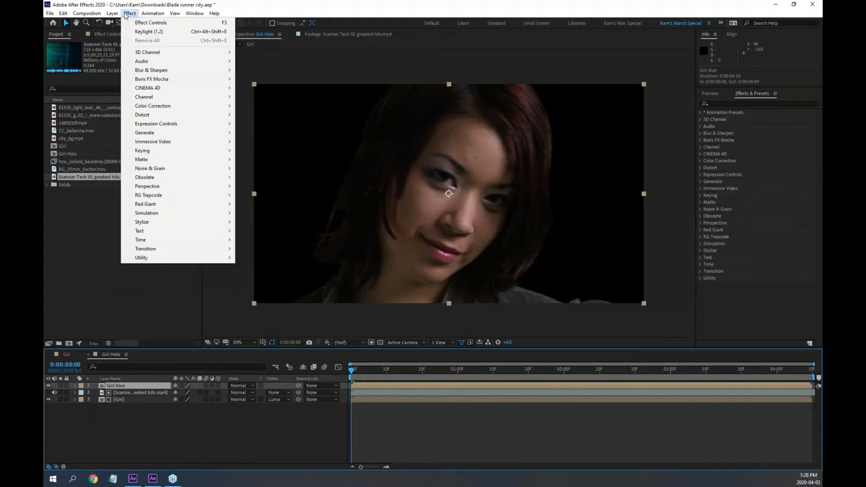
mouse_move(157, 113)
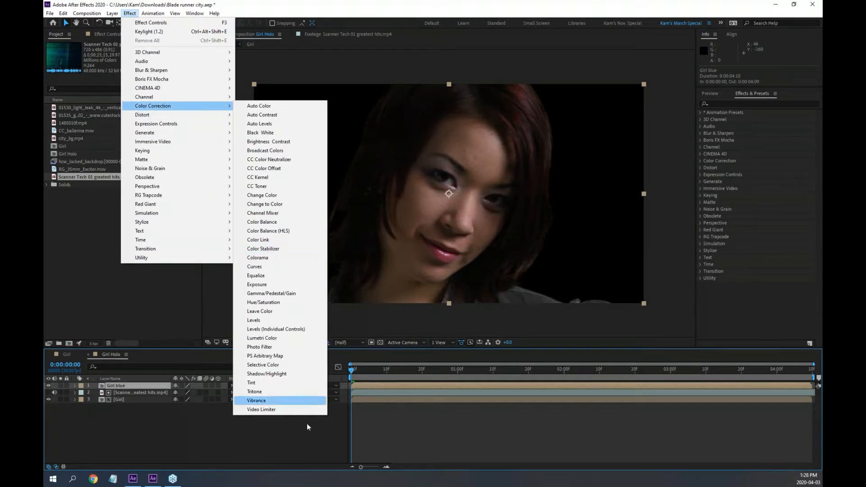
click(260, 392)
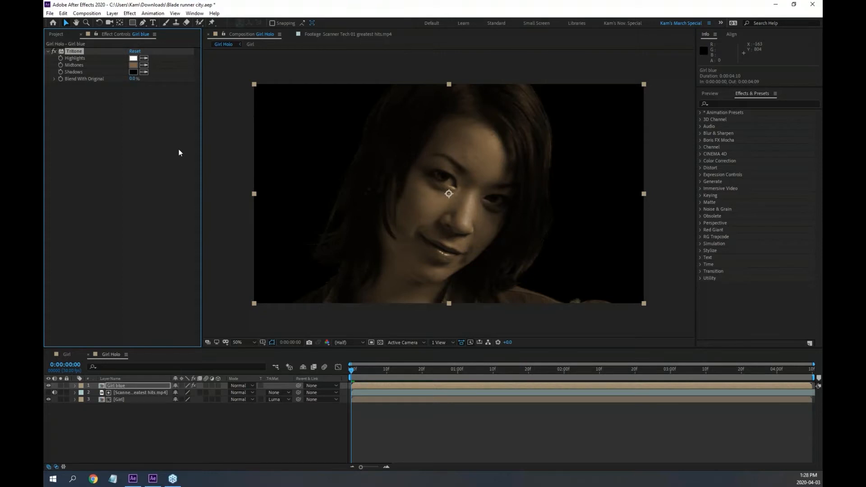
Set the Tritone midtones colour on the Girl blue layer to a light blue with a hue of about 212°.
click(134, 65)
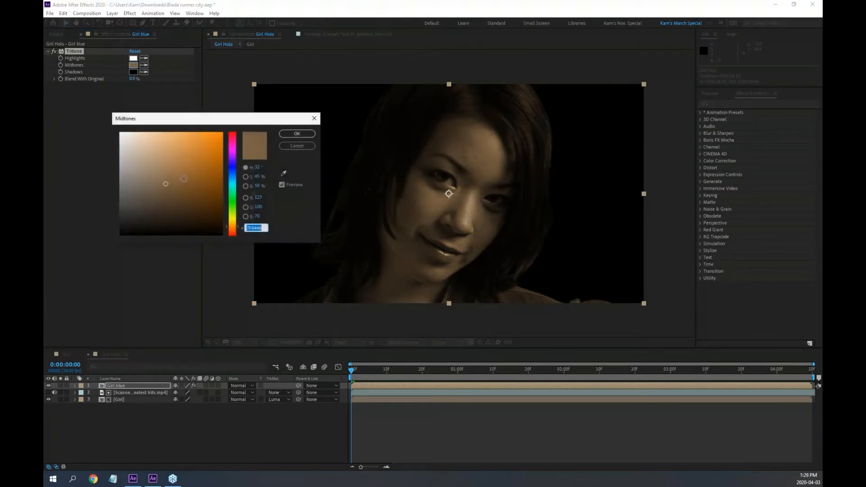
click(234, 180)
drag(236, 181, 237, 179)
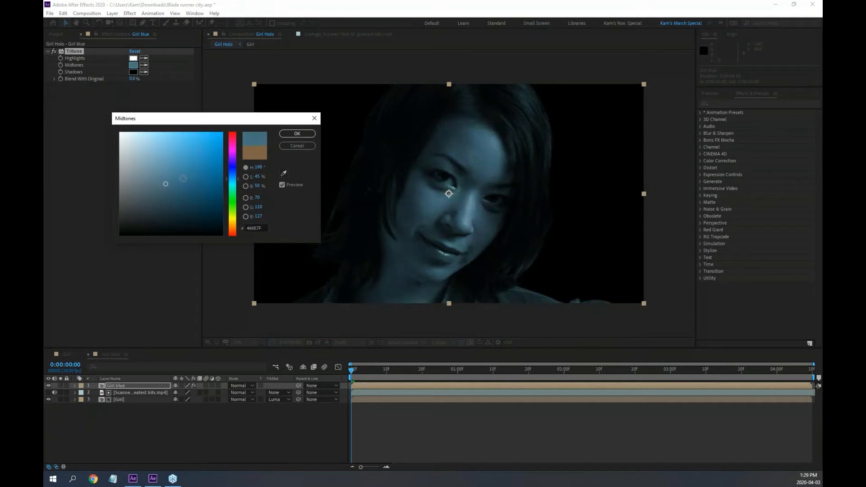
drag(175, 180, 207, 135)
click(238, 181)
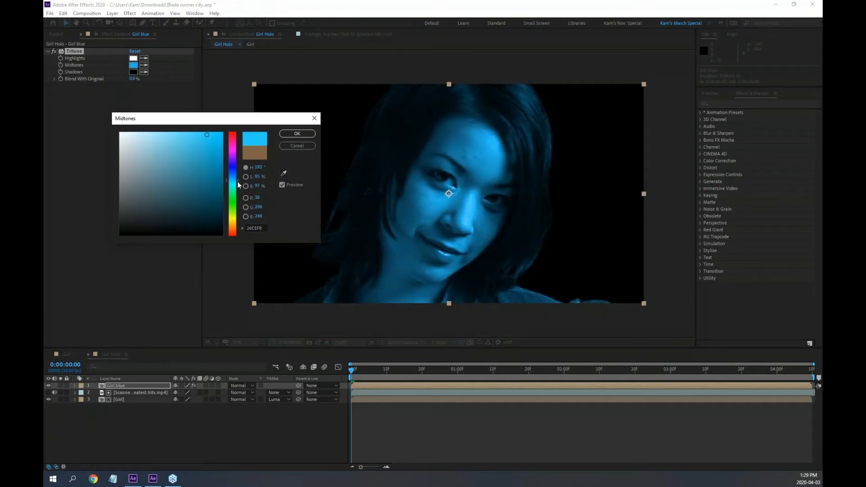
drag(238, 181, 238, 177)
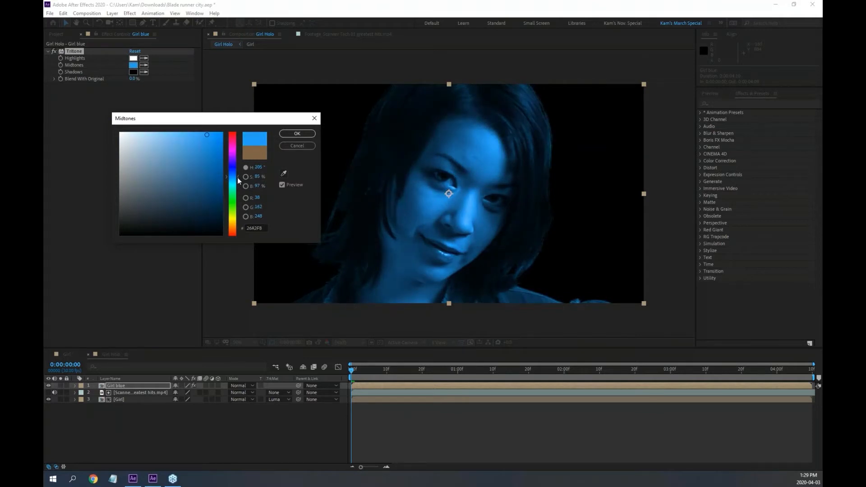
mouse_move(207, 135)
mouse_down()
mouse_move(208, 148)
mouse_move(187, 139)
mouse_move(200, 147)
mouse_move(124, 155)
mouse_move(207, 161)
mouse_move(122, 155)
mouse_move(212, 163)
mouse_move(187, 163)
mouse_move(185, 139)
mouse_move(180, 209)
mouse_move(183, 126)
mouse_move(199, 133)
mouse_up()
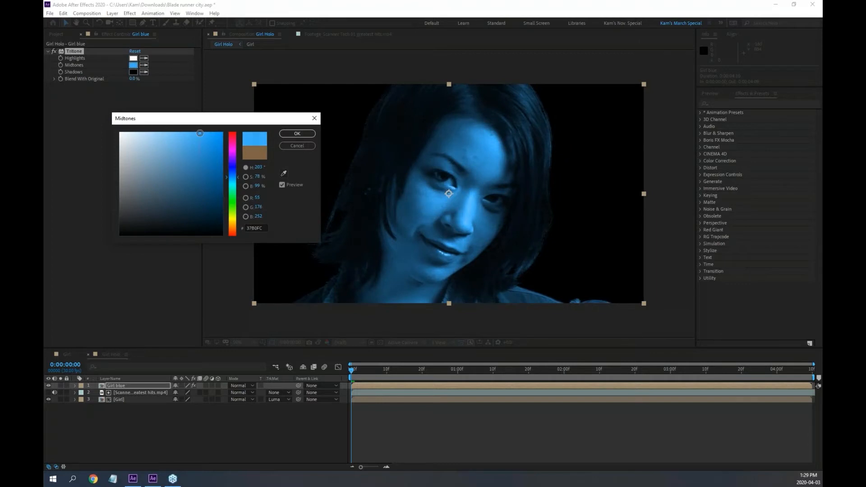
click(237, 175)
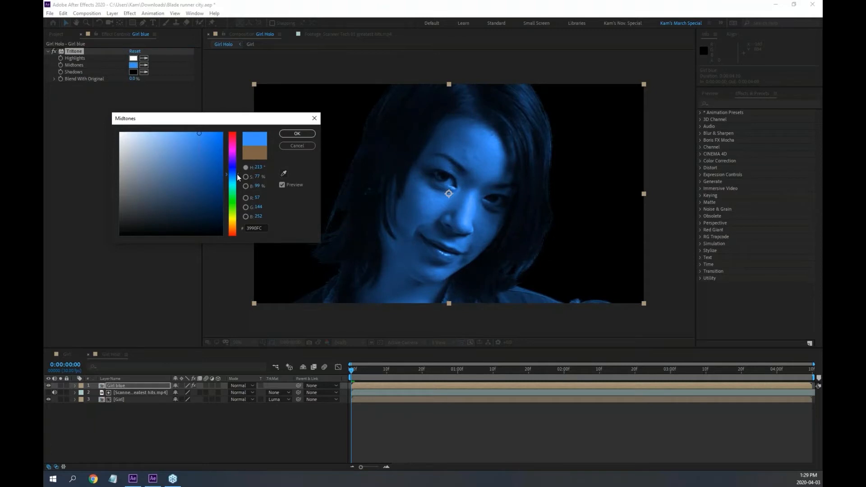
drag(237, 174, 239, 175)
click(188, 137)
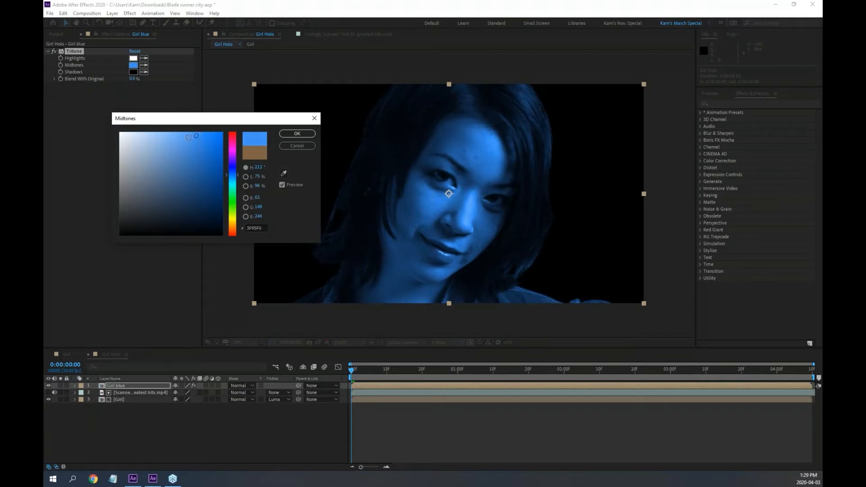
click(299, 135)
Move the Girl blue layer beneath the Girl layer, then remove its track matte with the transparency grid shown.
drag(355, 369, 486, 378)
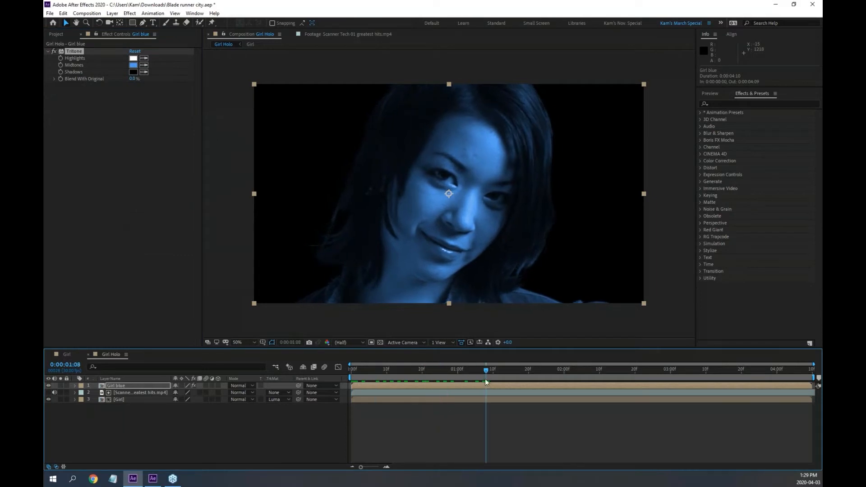
click(115, 385)
drag(114, 382, 121, 408)
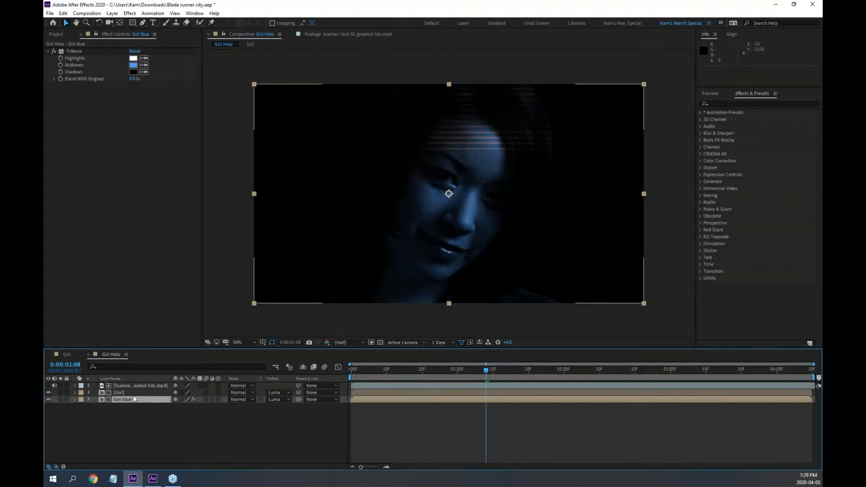
click(380, 342)
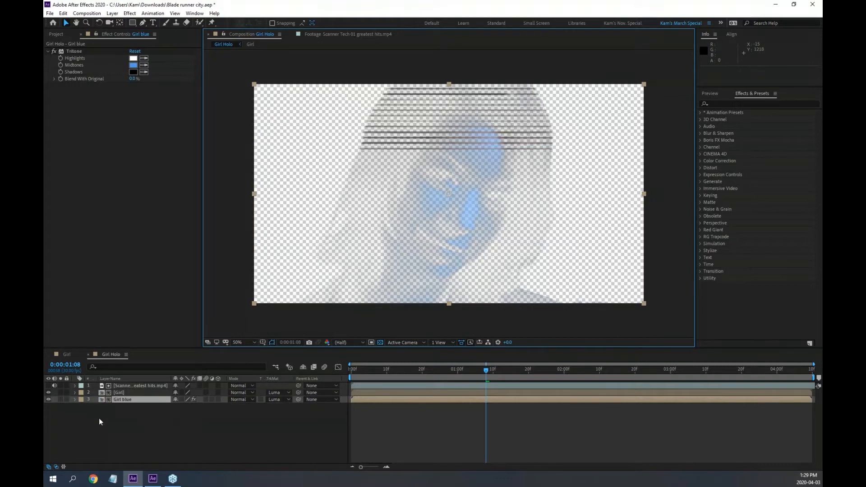
click(283, 399)
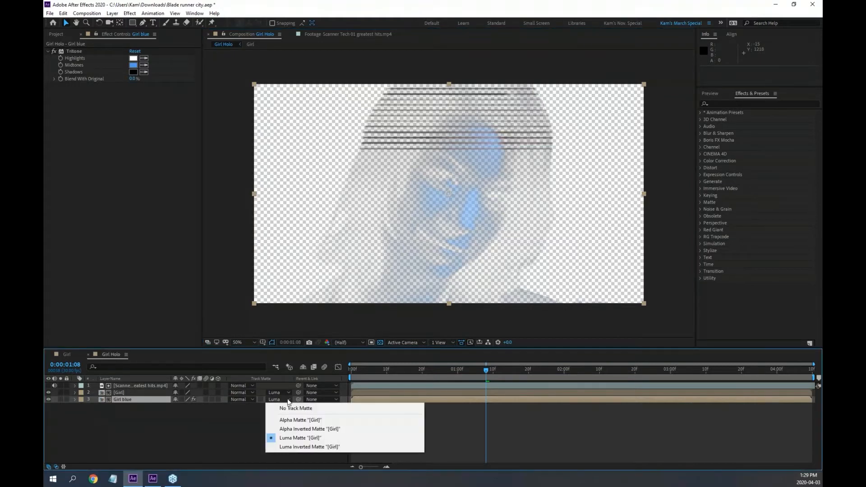
click(289, 408)
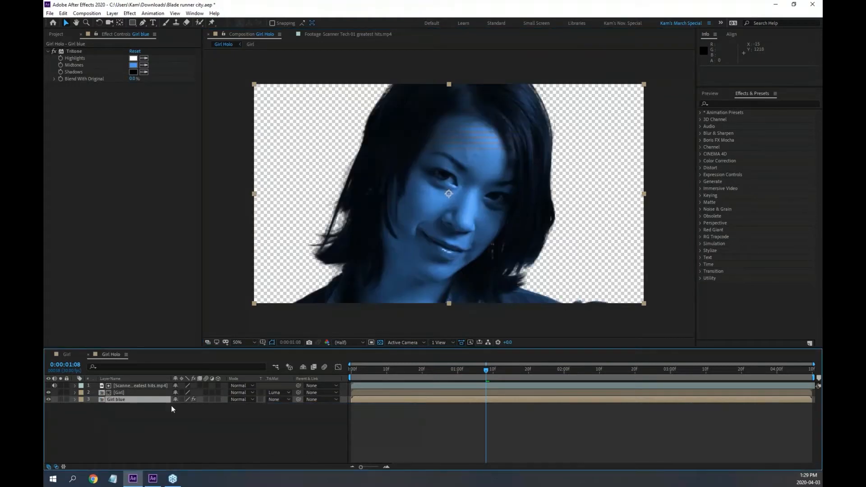
Inspect the matted Girl layer with Girl blue hidden at frame 9, then restore Girl blue and turn off the transparency grid.
click(48, 399)
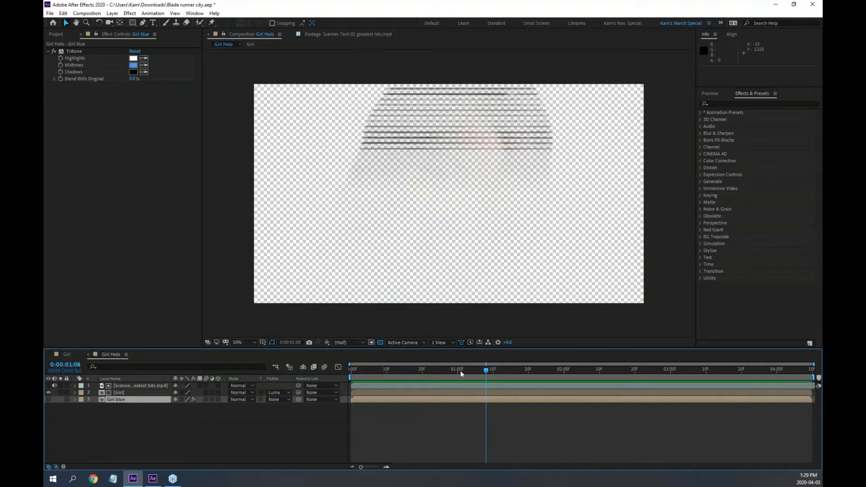
drag(480, 370, 383, 372)
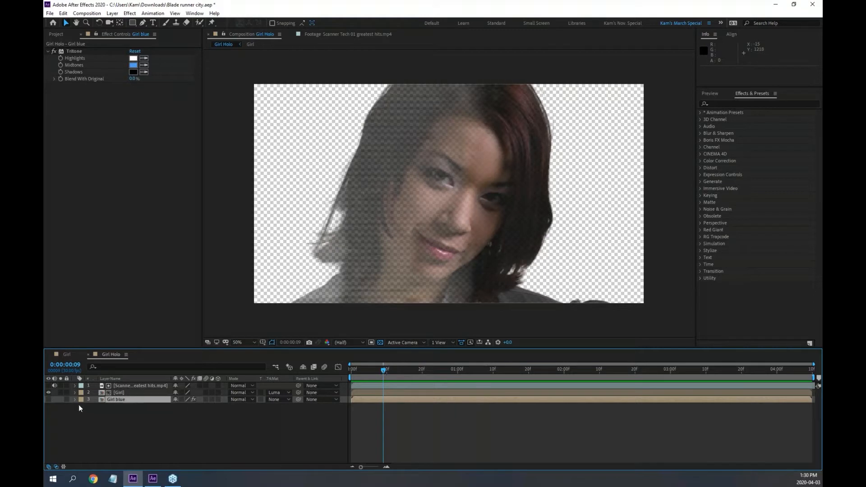
click(48, 399)
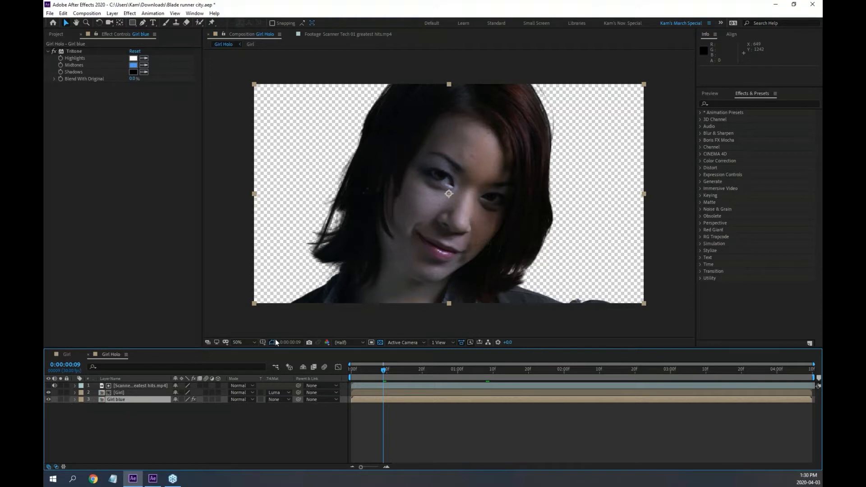
click(381, 341)
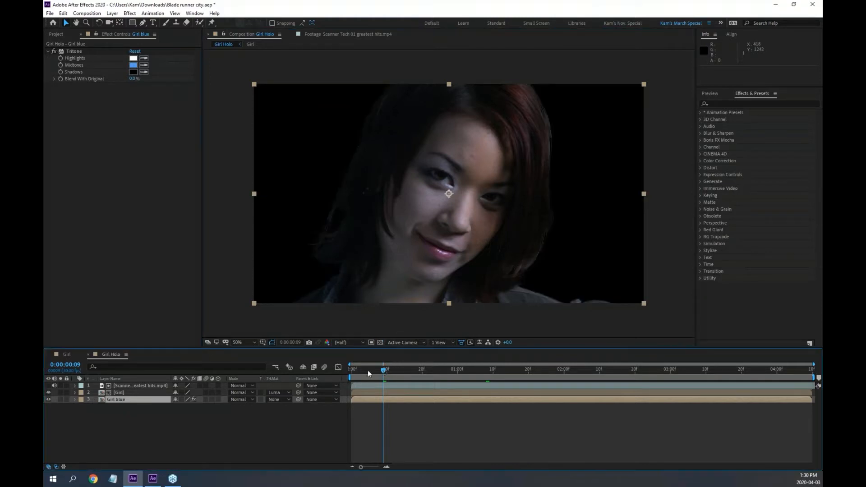
Play back the Girl Holo composition from the first frame to review the girl over her blue copy.
key(Home)
key(space)
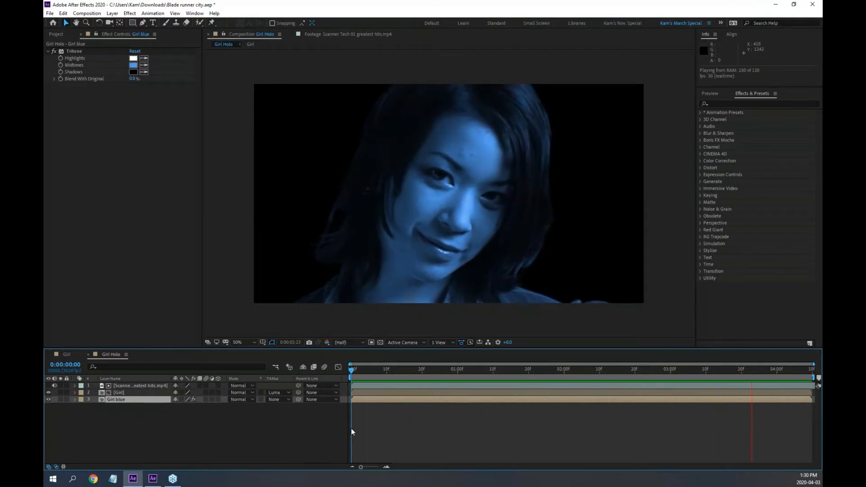
key(space)
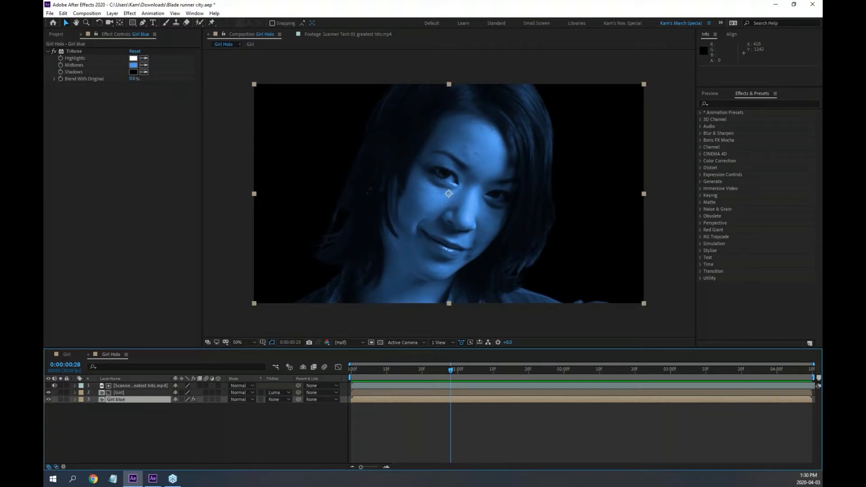
key(alt+Tab)
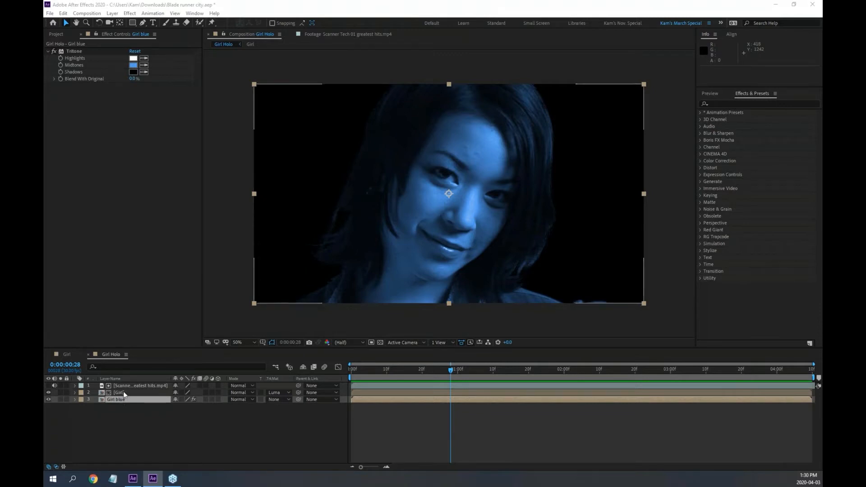
View the Scanner Tech 01 greatest hits.mp4 footage and close its footage viewer.
click(134, 386)
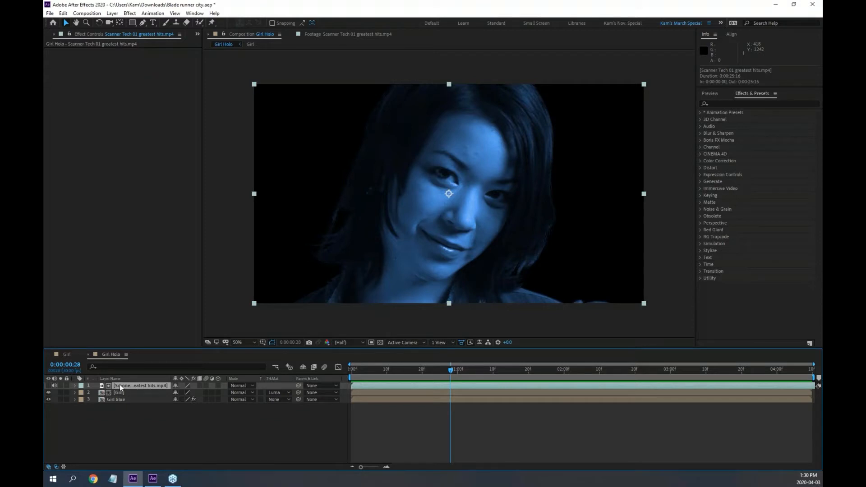
click(342, 34)
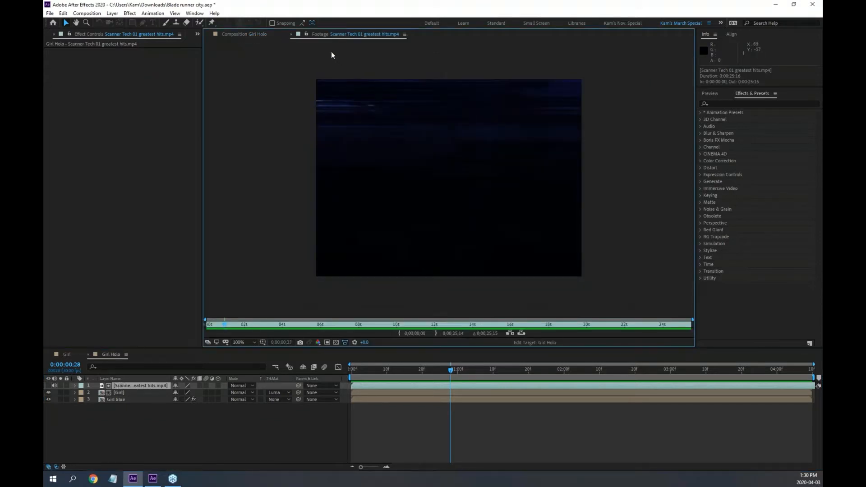
click(291, 33)
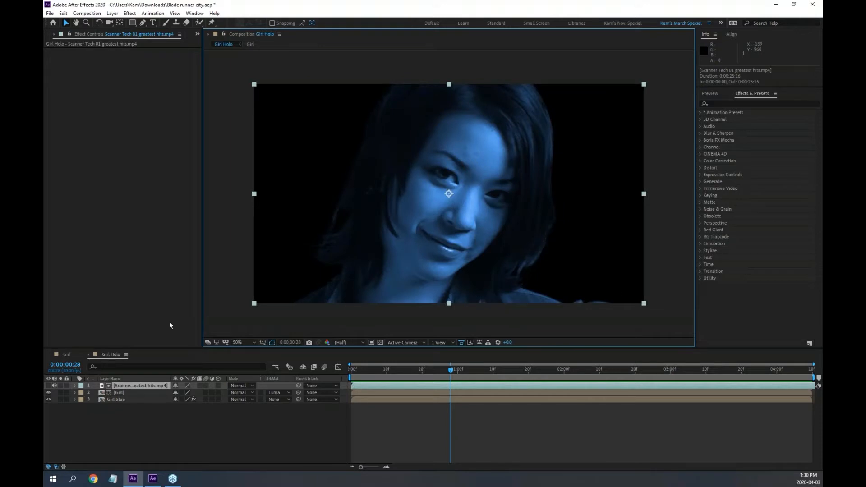
Duplicate the scanner matte layer and make the copy visible at frame 15, keeping the copy selected.
click(126, 385)
key(ctrl+d)
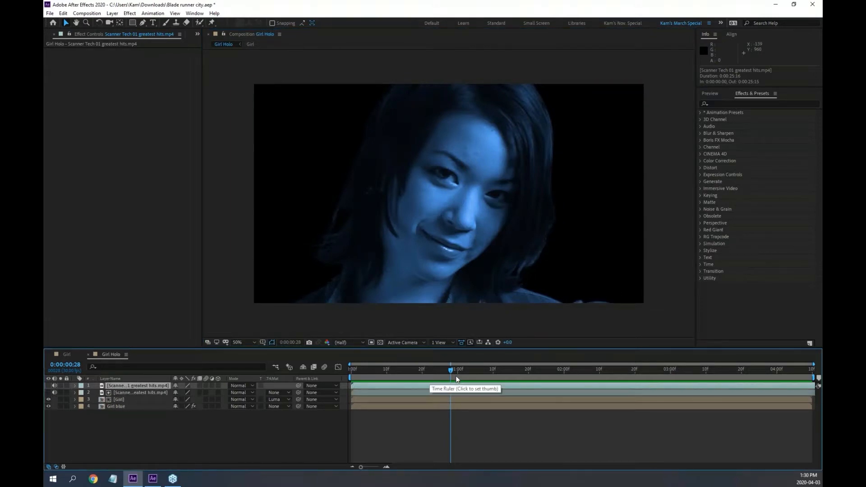
drag(450, 375, 404, 373)
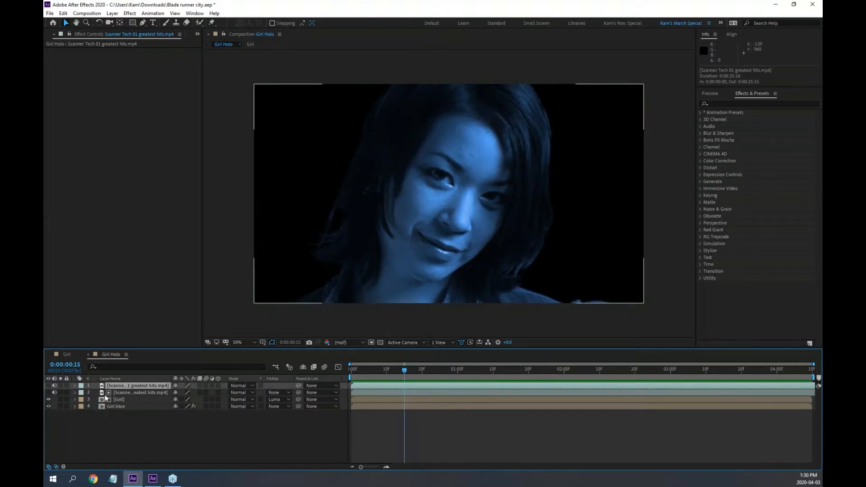
click(49, 386)
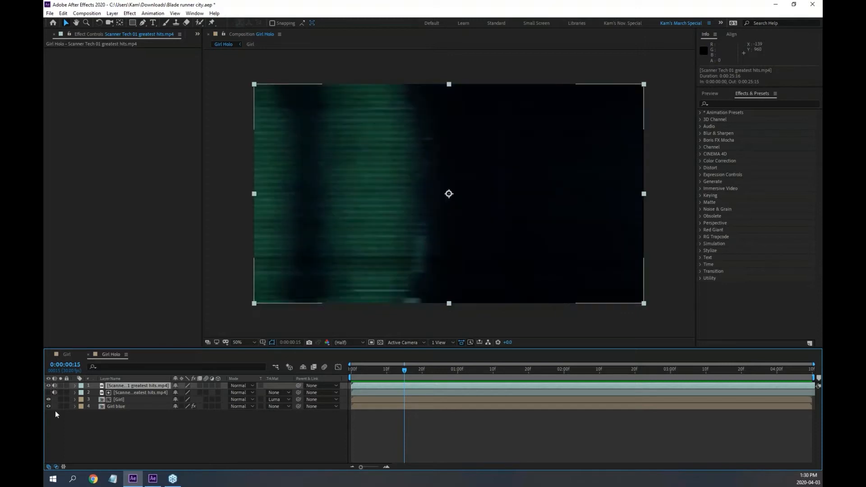
click(125, 394)
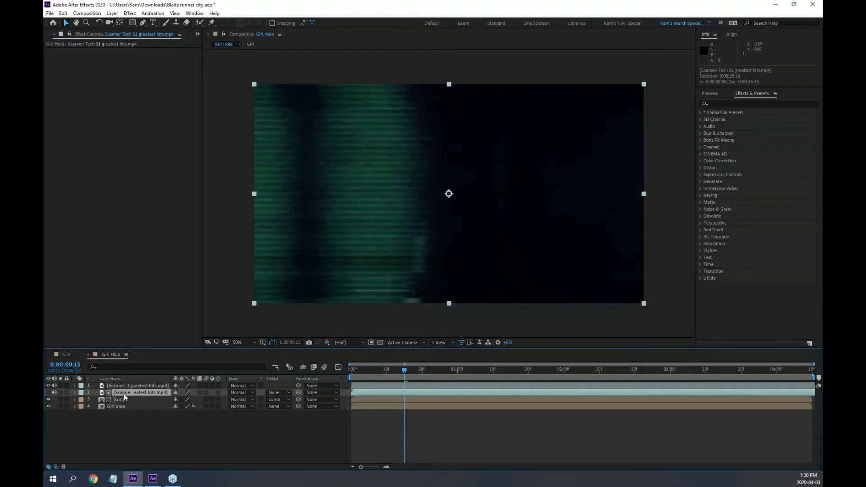
click(123, 387)
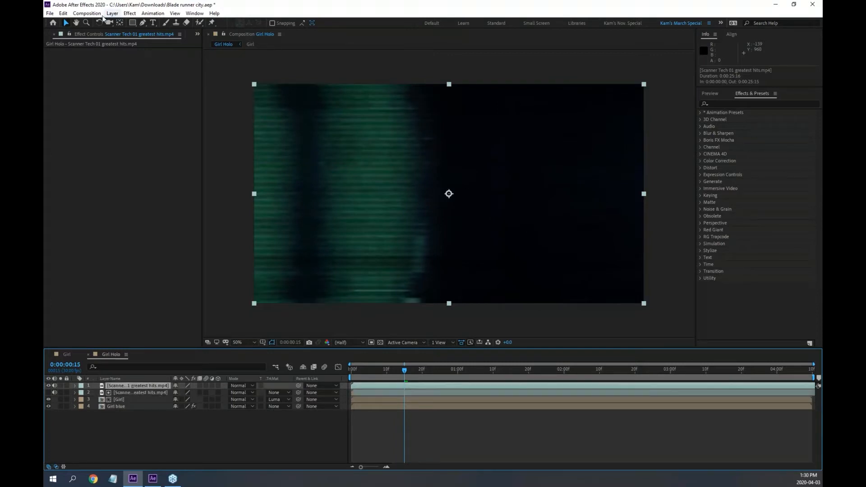
Widen the Effect Controls area beside the composition viewer and keep the scanner layer's effect controls displayed.
click(50, 36)
drag(48, 33, 226, 109)
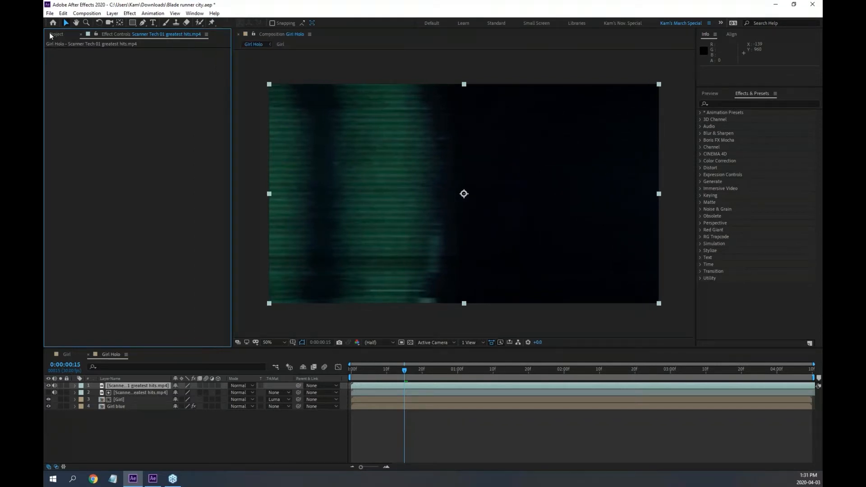
click(61, 34)
click(107, 35)
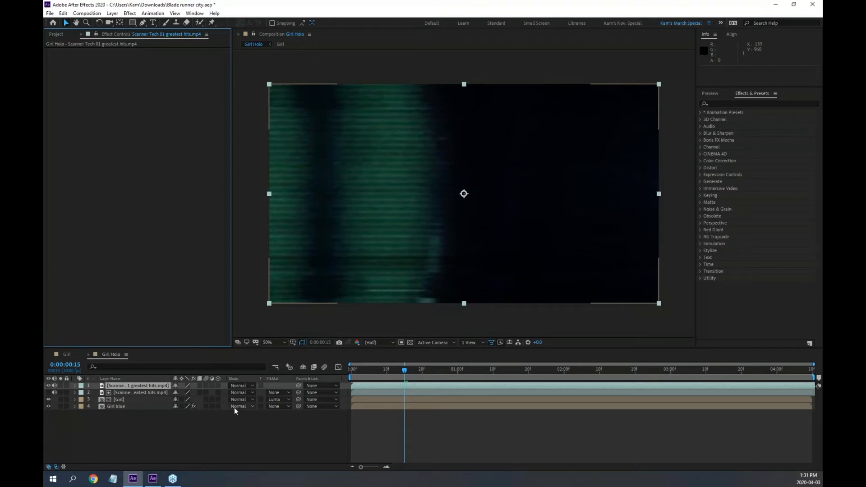
Set the top scanner layer's blending mode to Add, play back the composition and move to 0:00:01:09.
click(252, 384)
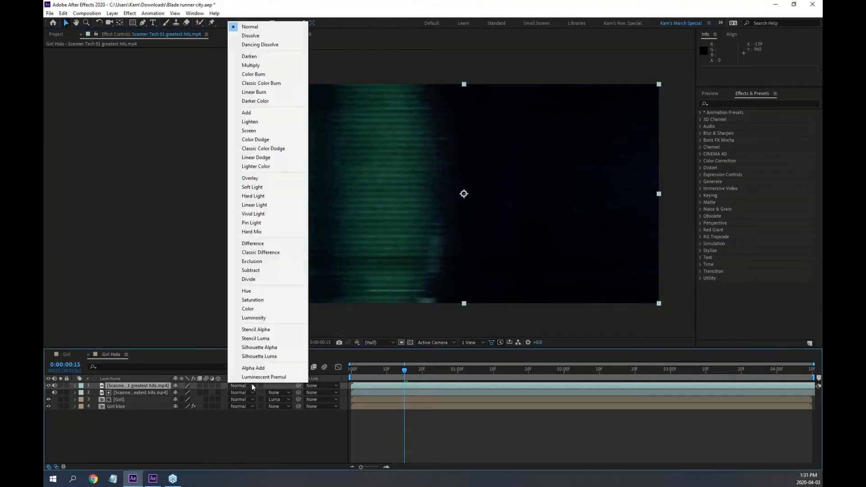
click(282, 116)
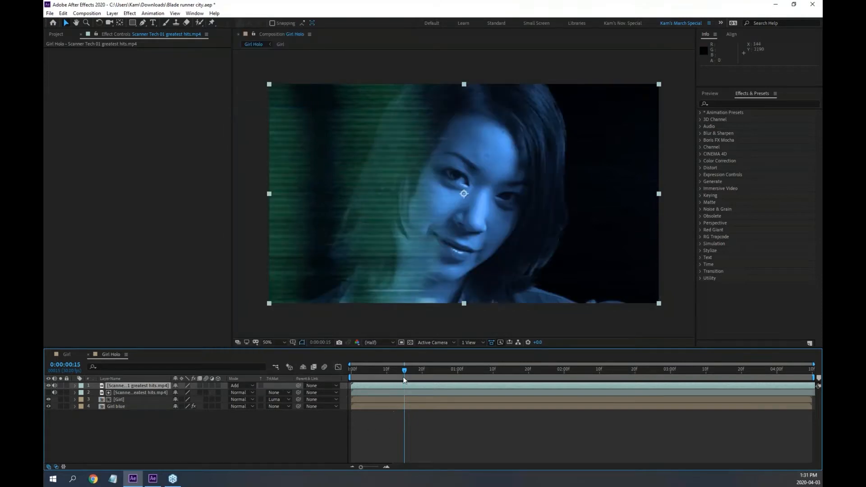
key(space)
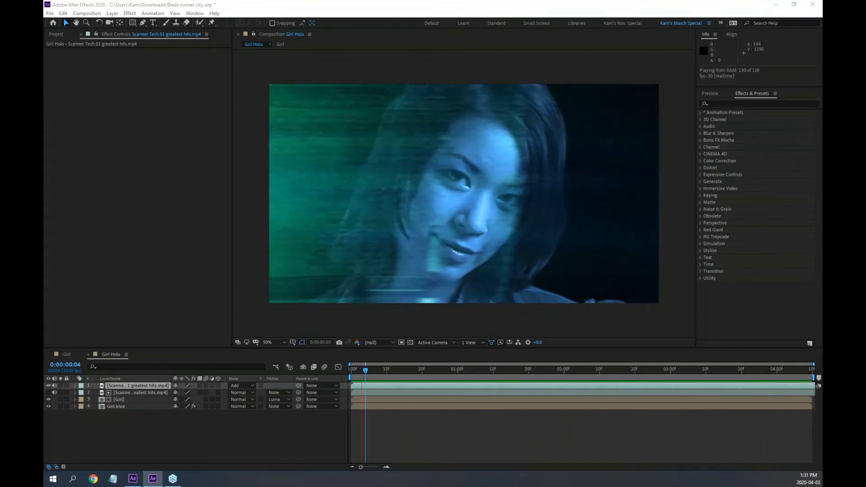
click(491, 370)
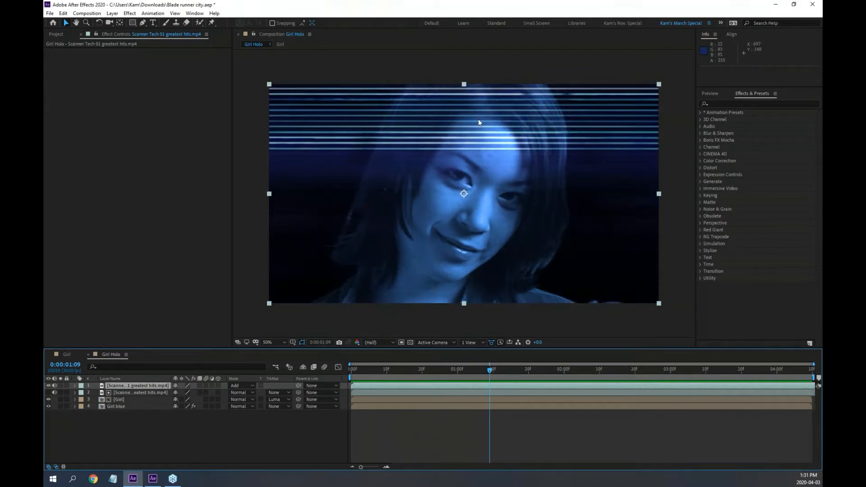
Set the top scanner layer's blending mode to Multiply.
click(252, 386)
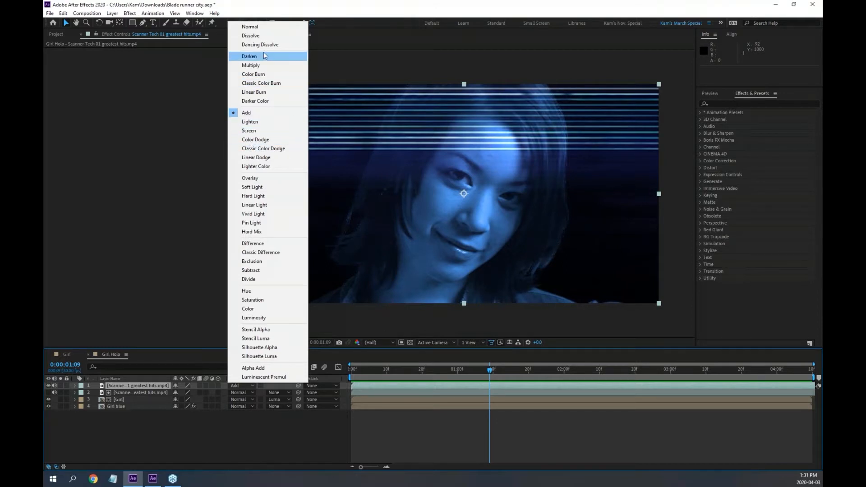
click(251, 65)
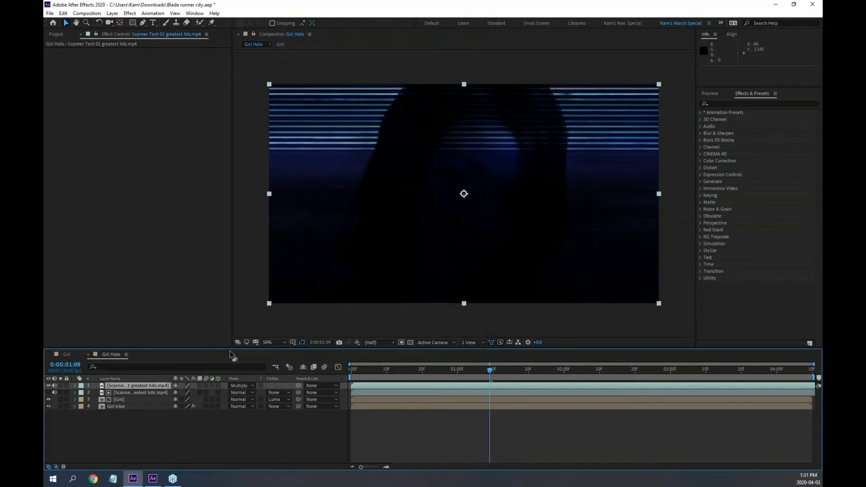
Try Overlay, Soft Light and Add as the top scanner layer's blending mode.
click(247, 385)
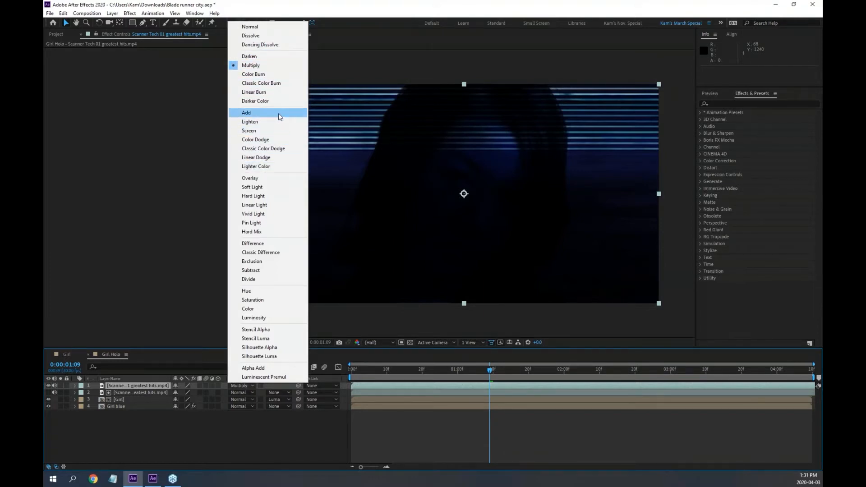
click(251, 177)
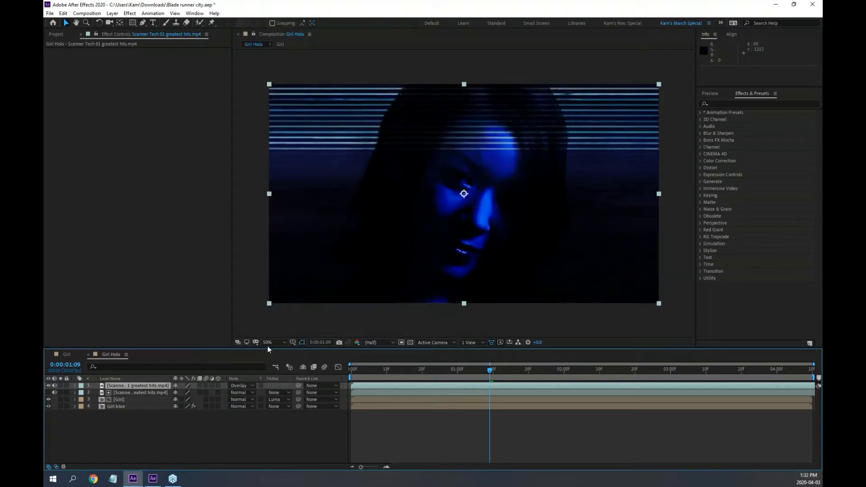
click(250, 385)
click(265, 189)
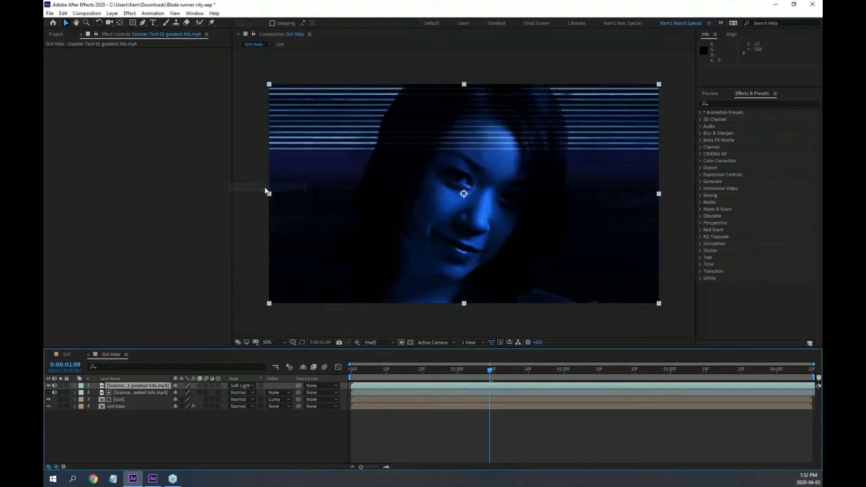
click(251, 386)
click(259, 116)
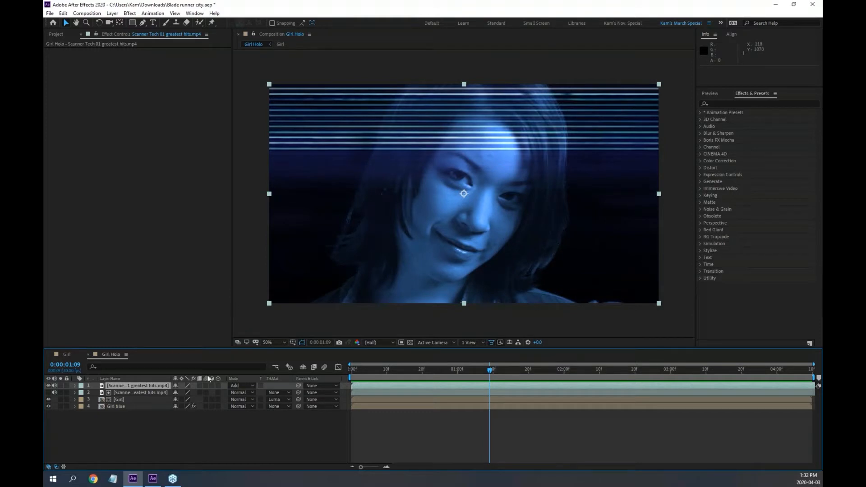
Cycle the top scanner layer's blending mode through Lighten, Screen and Color Dodge, and settle on Classic Color Dodge.
click(251, 385)
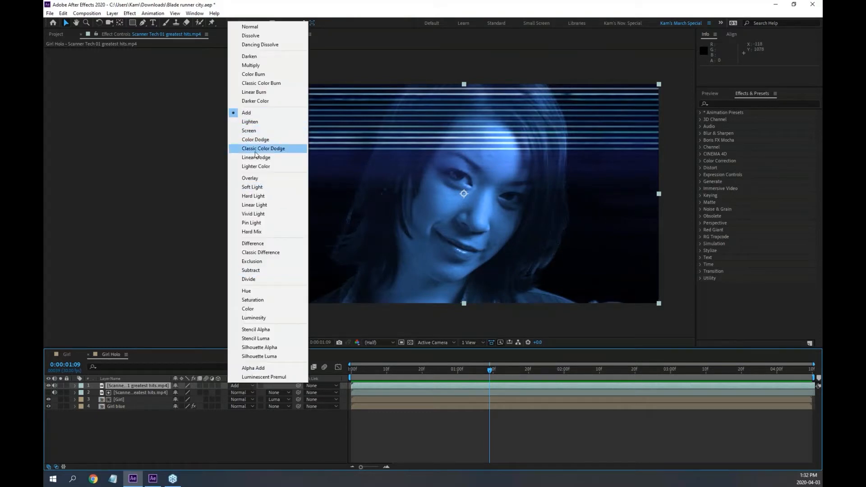
click(332, 13)
click(121, 385)
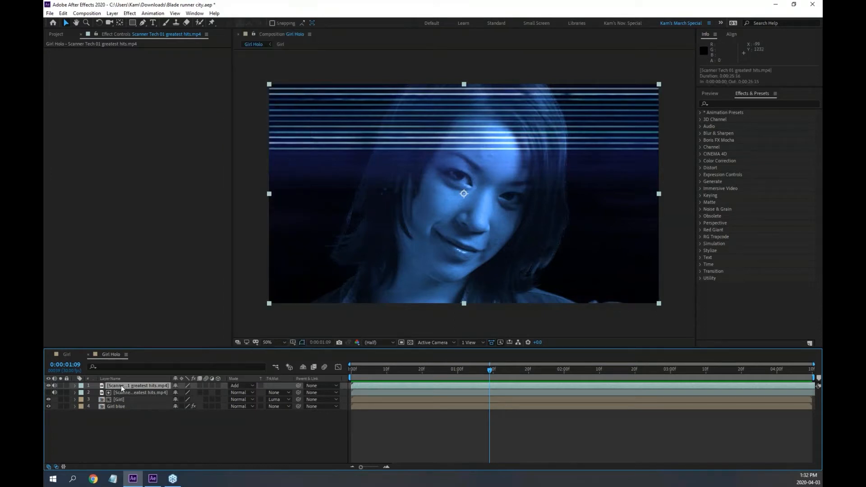
key(shift+equal)
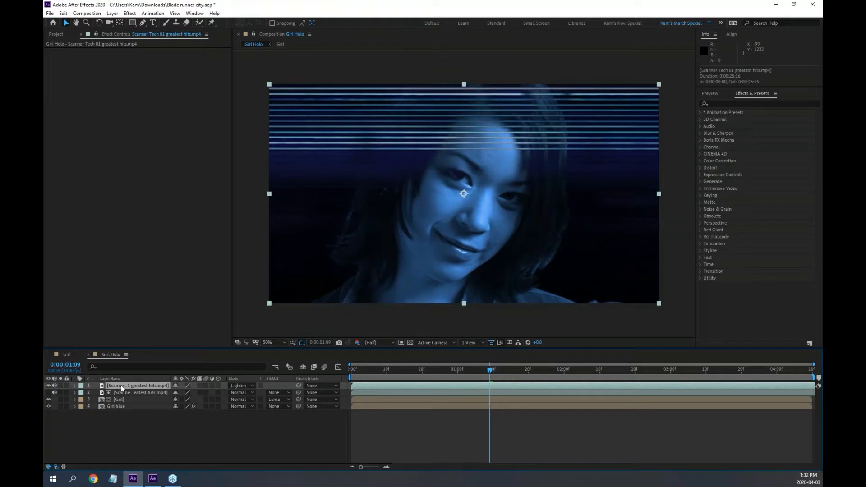
key(shift+equal)
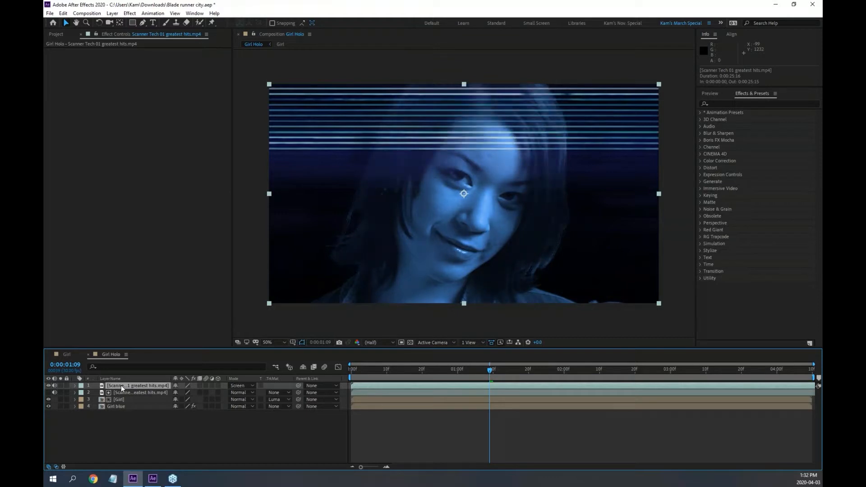
key(shift+equal)
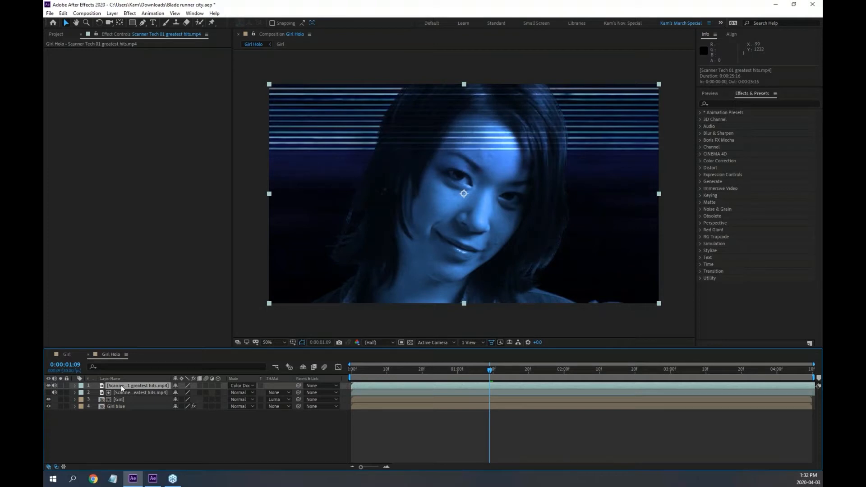
key(shift+equal)
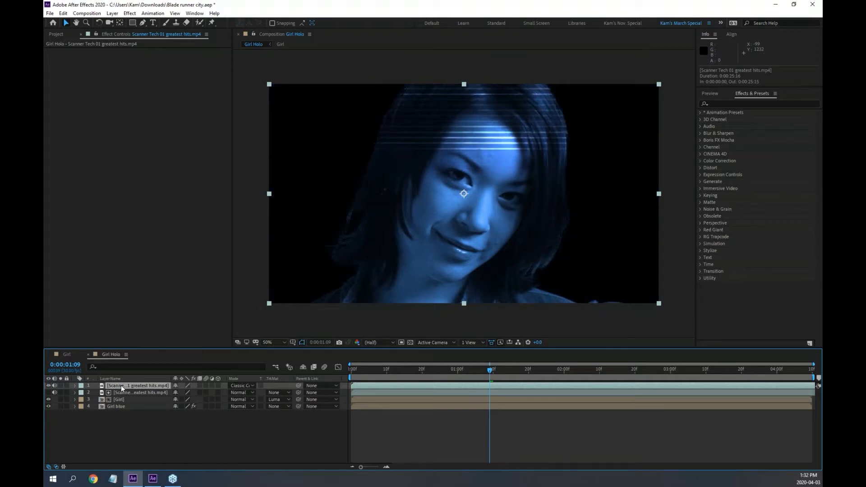
key(shift+minus)
key(shift+equal)
key(shift+minus)
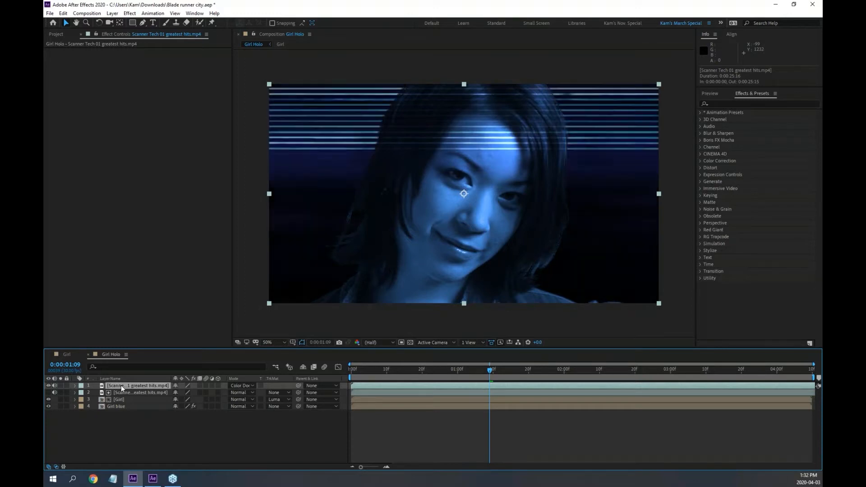
key(shift+equal)
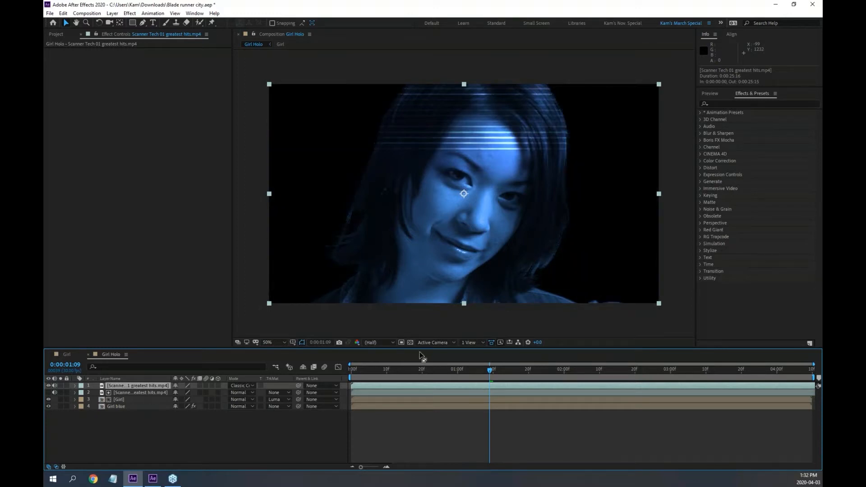
Compare Color Dodge and Classic Color Dodge over the transparency grid, keep Classic Color Dodge, and play back Girl Holo to 0:00:02:28.
click(410, 341)
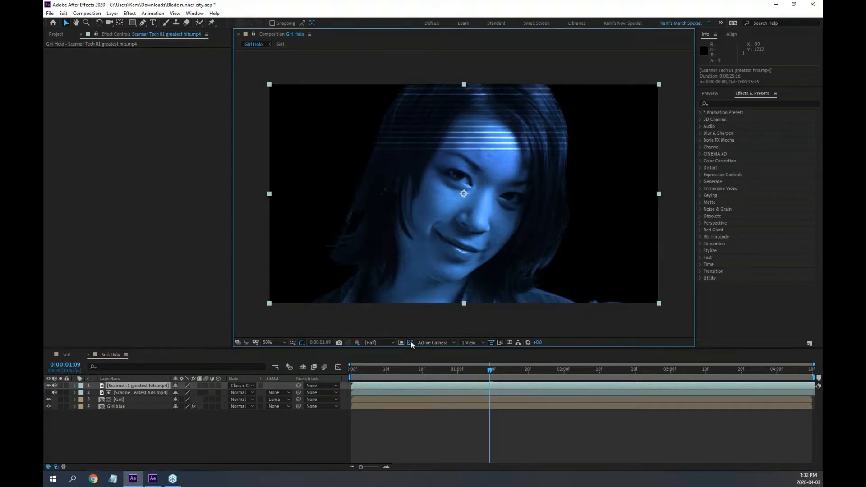
key(shift+minus)
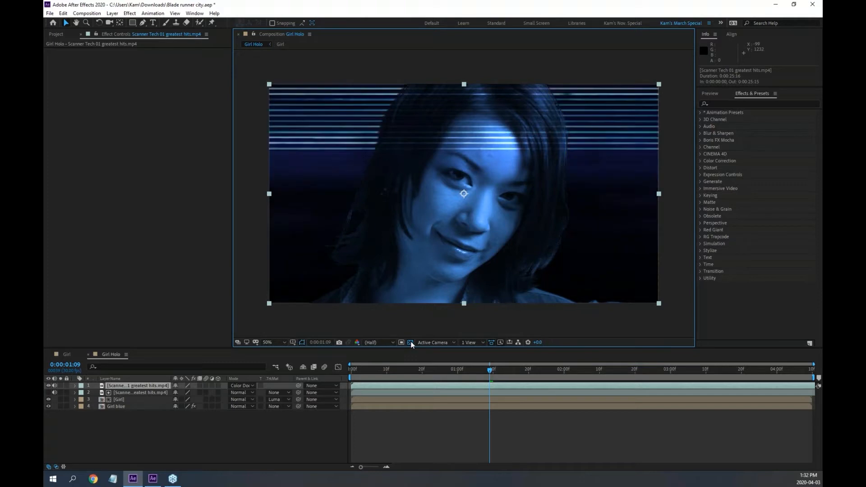
key(shift+equal)
key(shift+minus)
key(shift+equal)
key(shift+minus)
key(shift+equal)
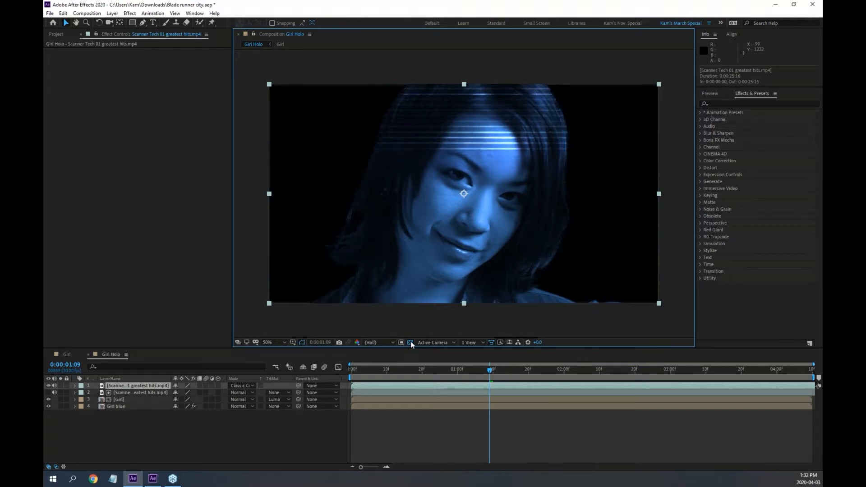
key(shift+minus)
key(shift+equal)
key(shift+minus)
key(shift+equal)
key(shift+minus)
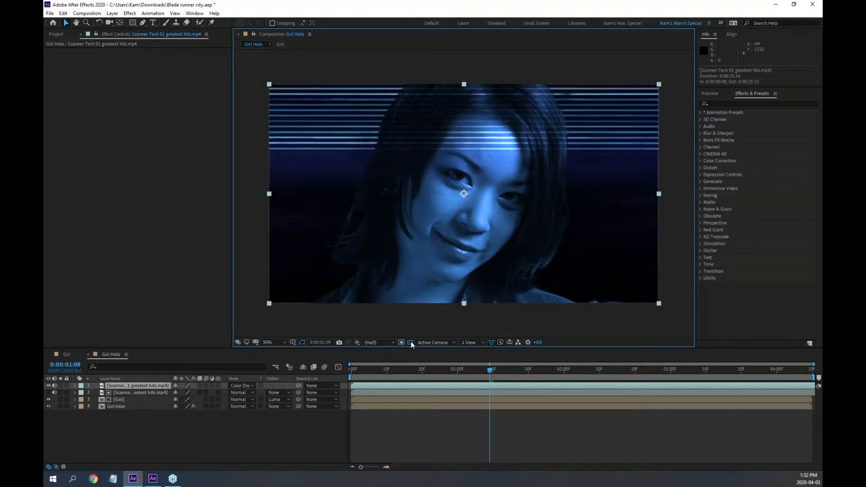
key(shift+equal)
key(shift+minus)
key(shift+equal)
key(shift+minus)
key(shift+equal)
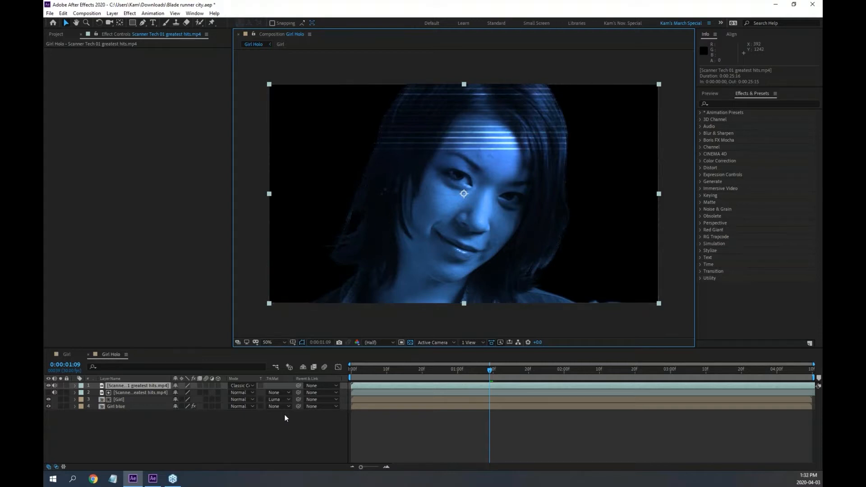
key(space)
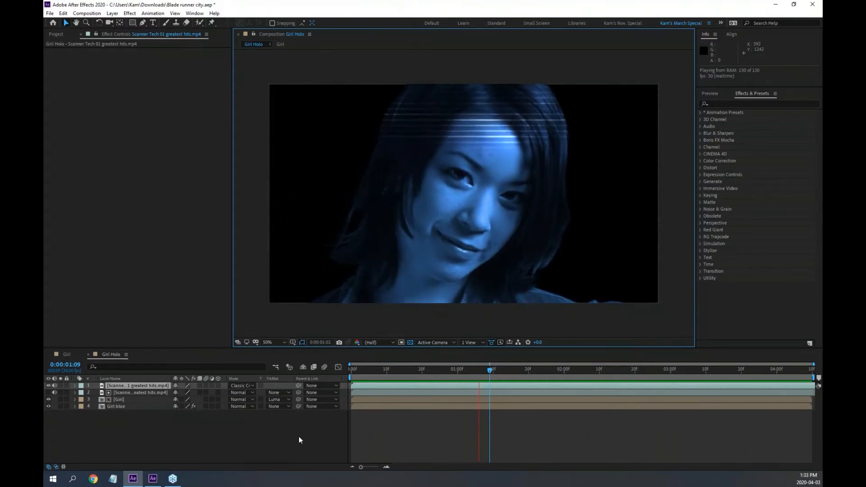
key(space)
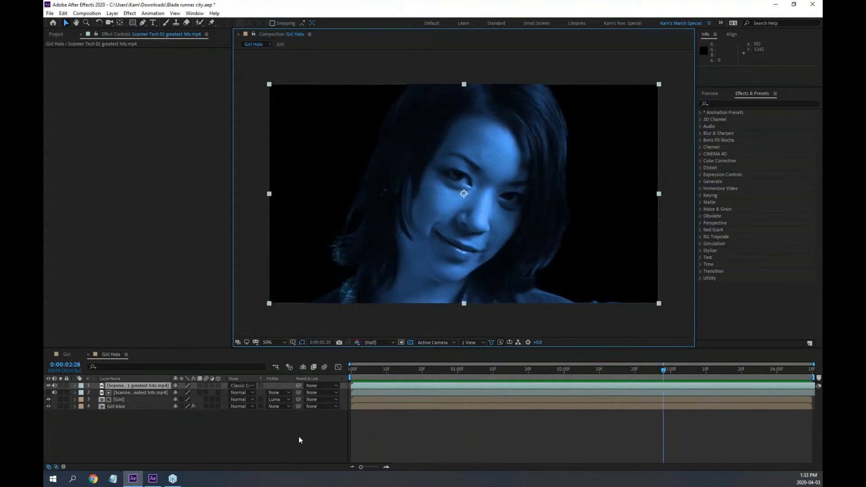
Create a new composition from the city_bg.mp4 footage in the project.
click(55, 34)
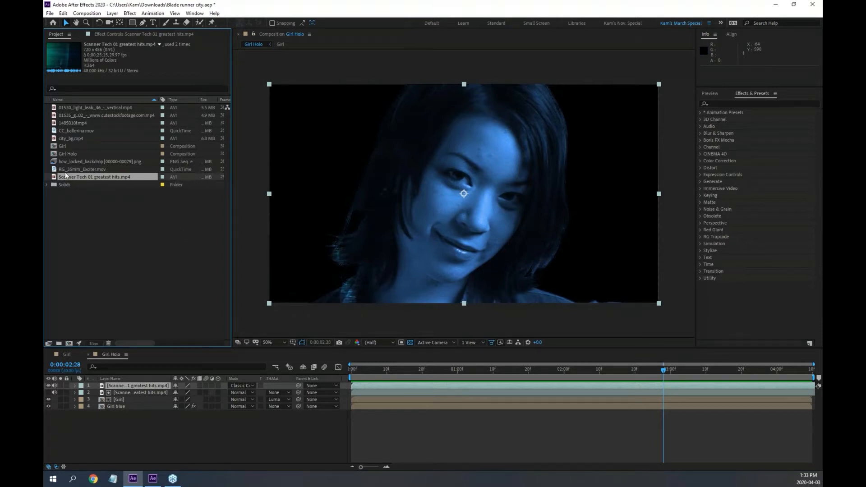
click(76, 138)
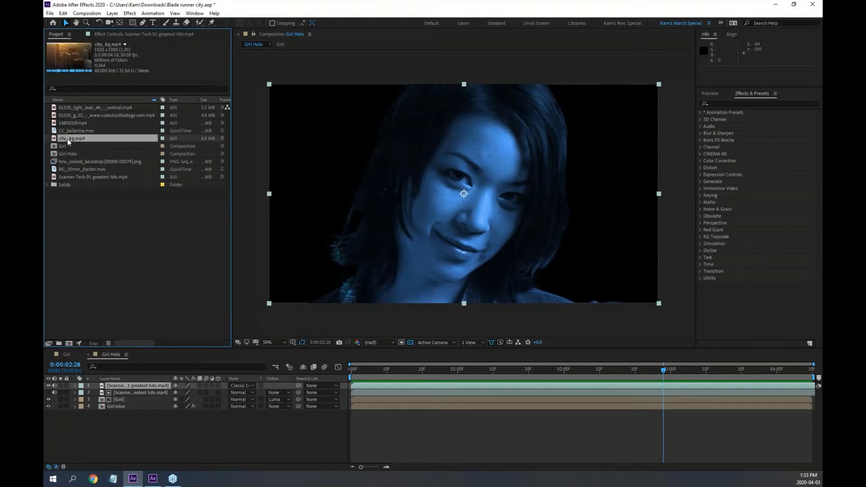
drag(60, 141, 69, 343)
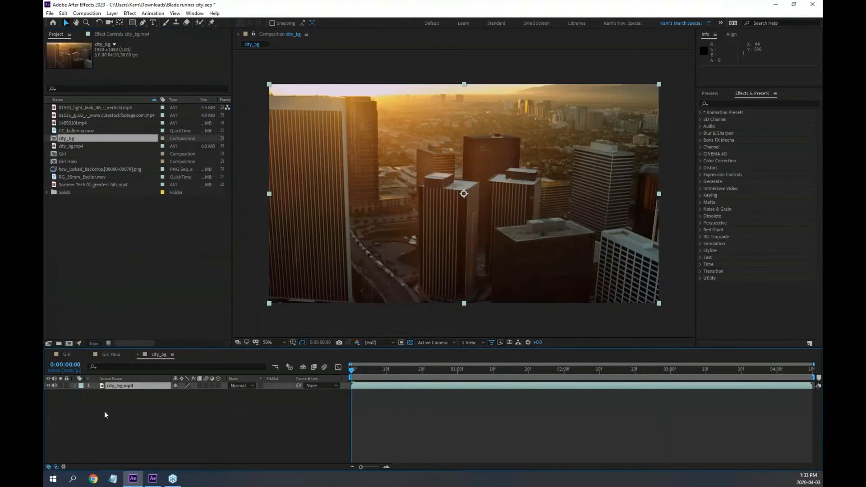
Add the Girl Holo composition above the footage in city_bg and set its blending mode to Add.
click(107, 354)
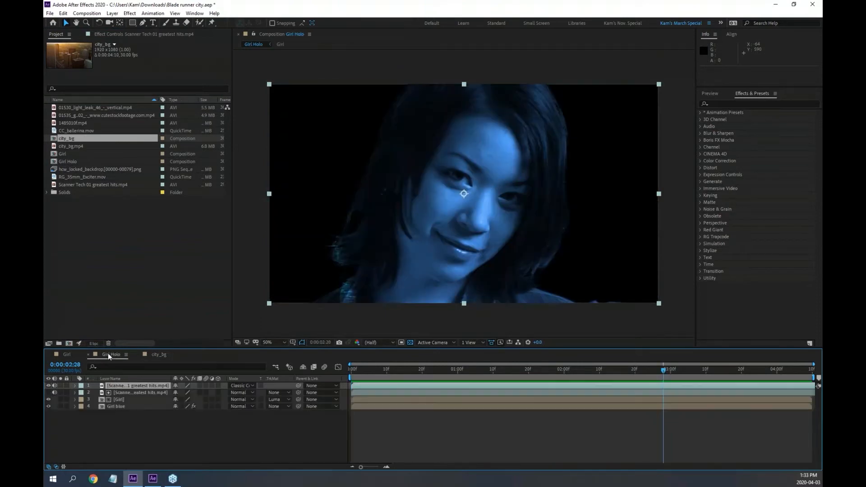
click(153, 355)
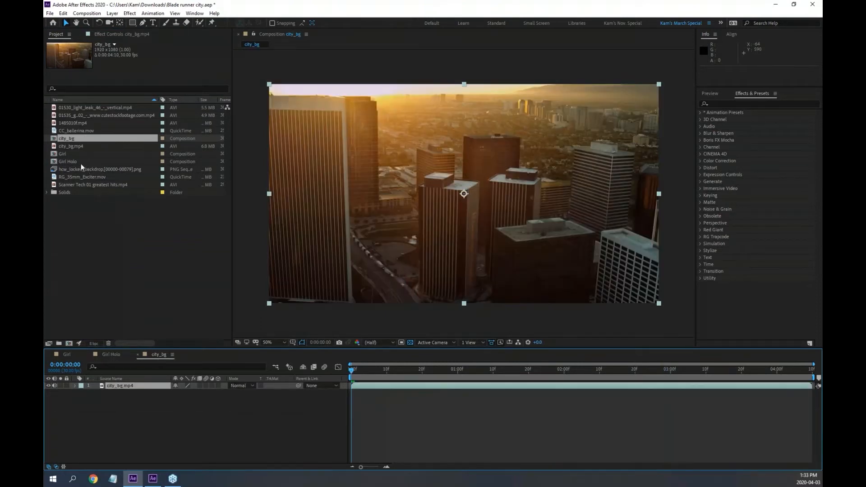
drag(54, 164, 454, 213)
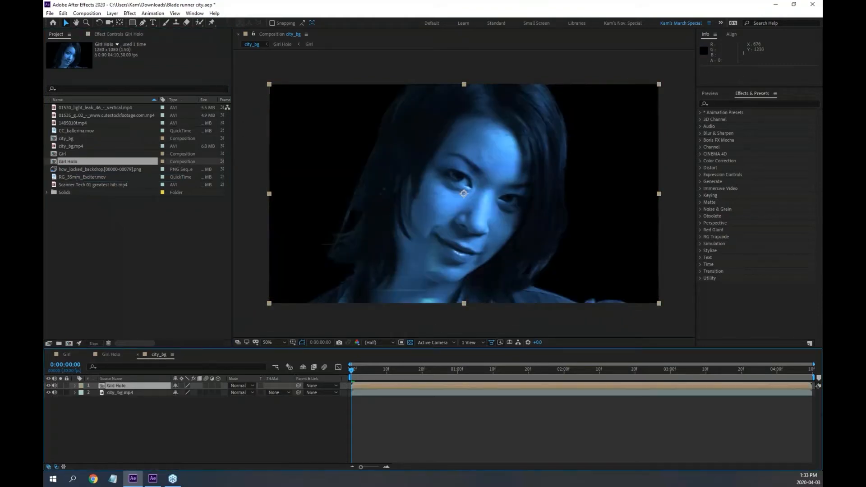
key(alt+Tab)
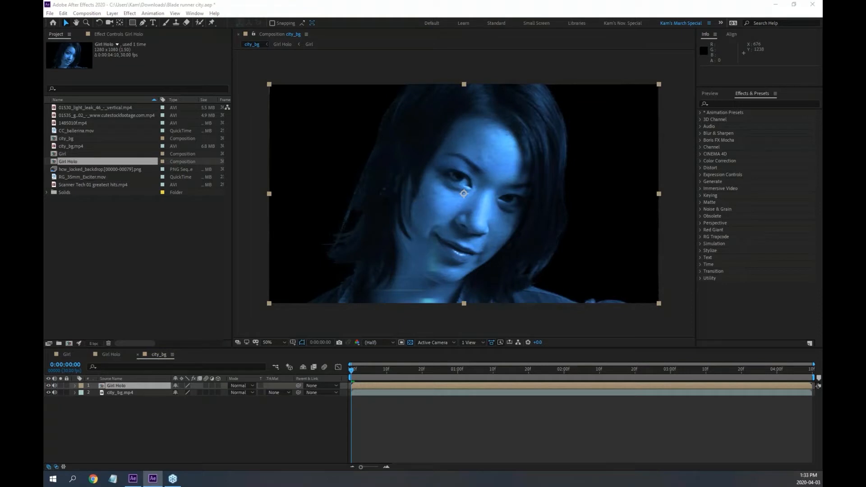
click(251, 384)
click(252, 113)
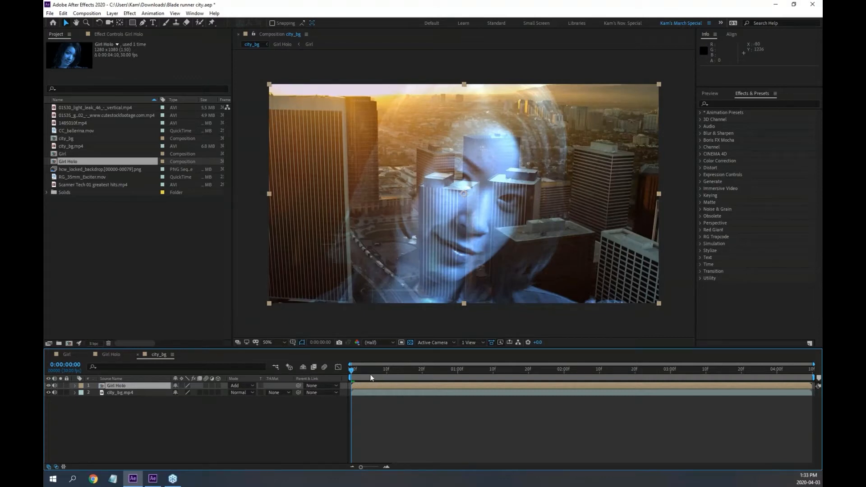
Play back the city_bg composition and move the current time to 0:00:01:10.
key(space)
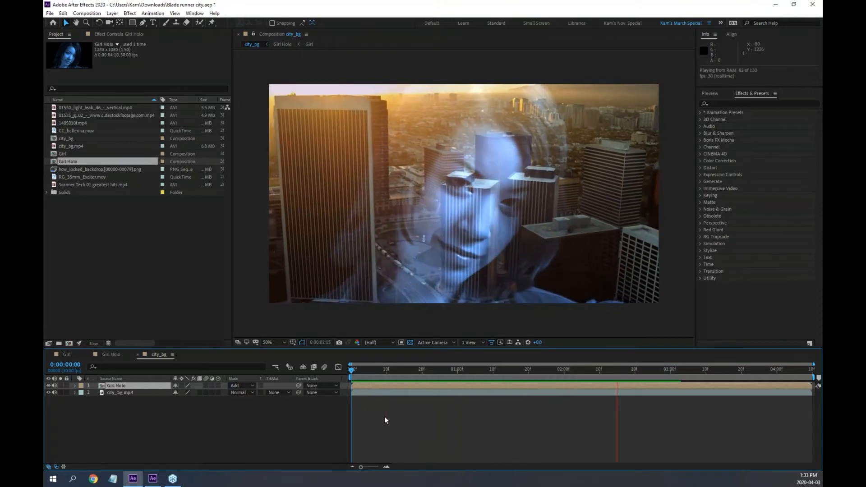
key(space)
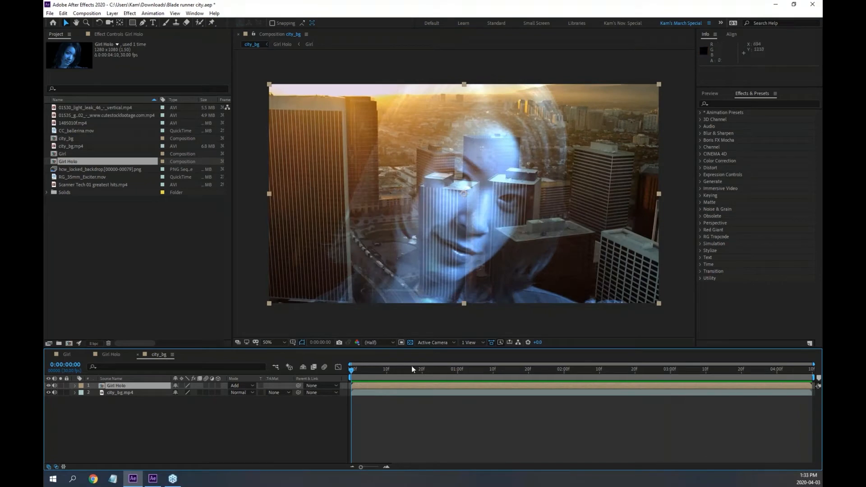
drag(411, 369, 493, 382)
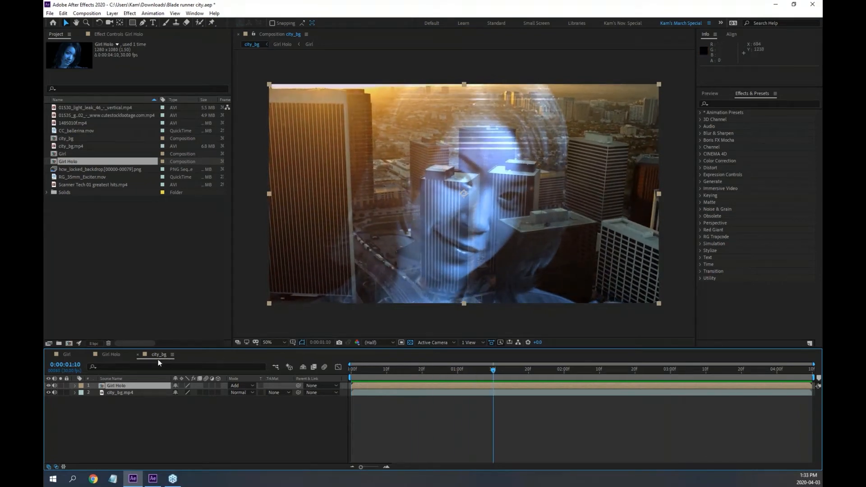
Set the top scanner layer in Girl Holo to Color Dodge, check the effect in city_bg, and return to Girl Holo.
click(103, 355)
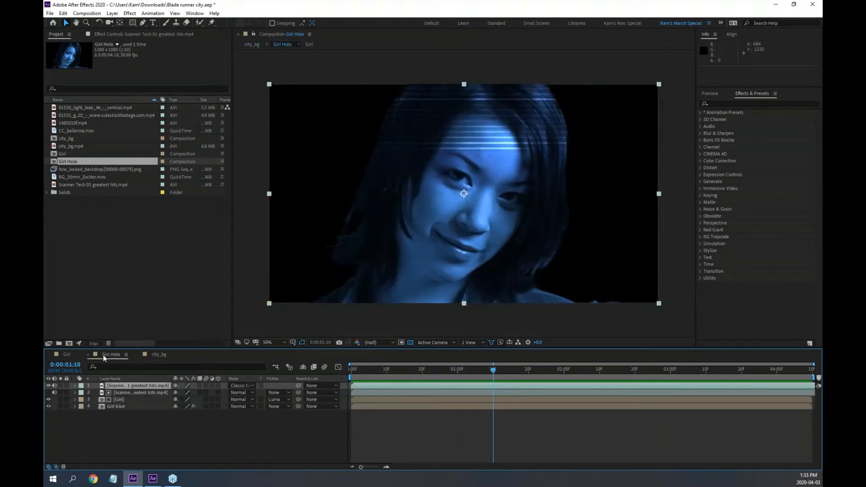
click(252, 385)
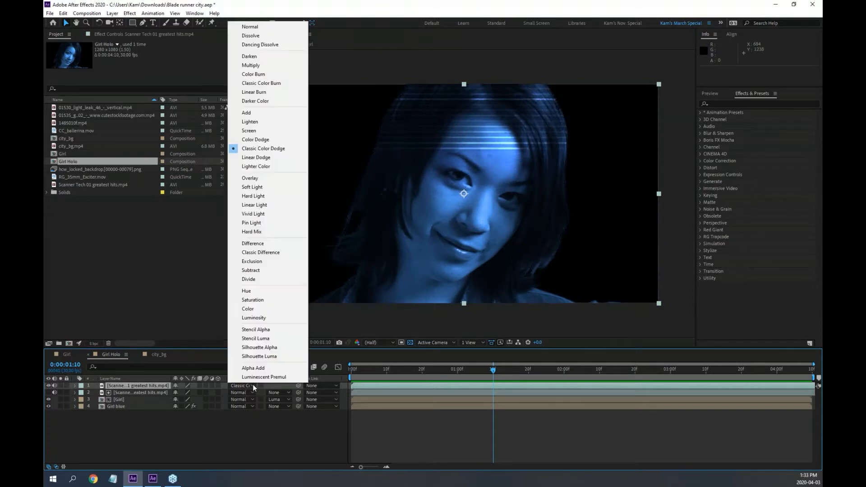
click(274, 141)
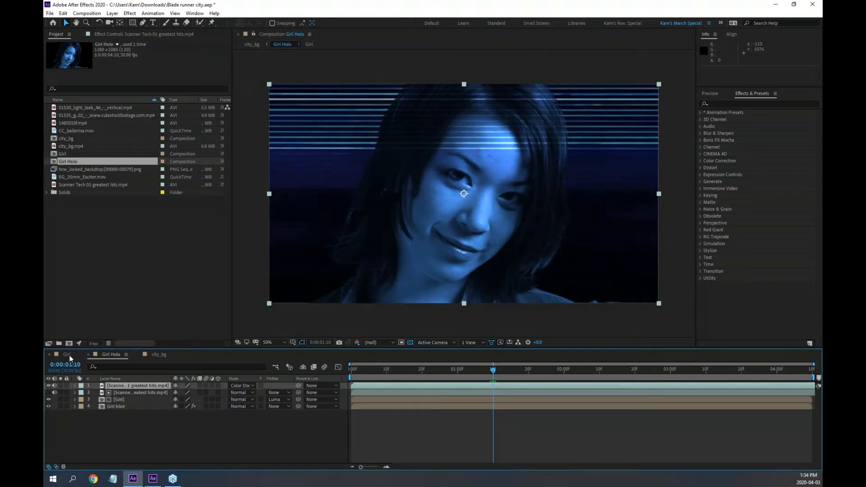
click(159, 355)
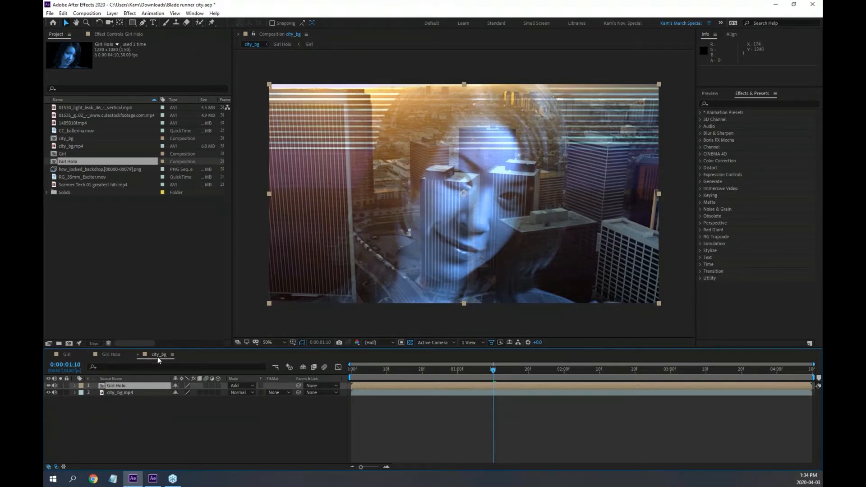
click(111, 354)
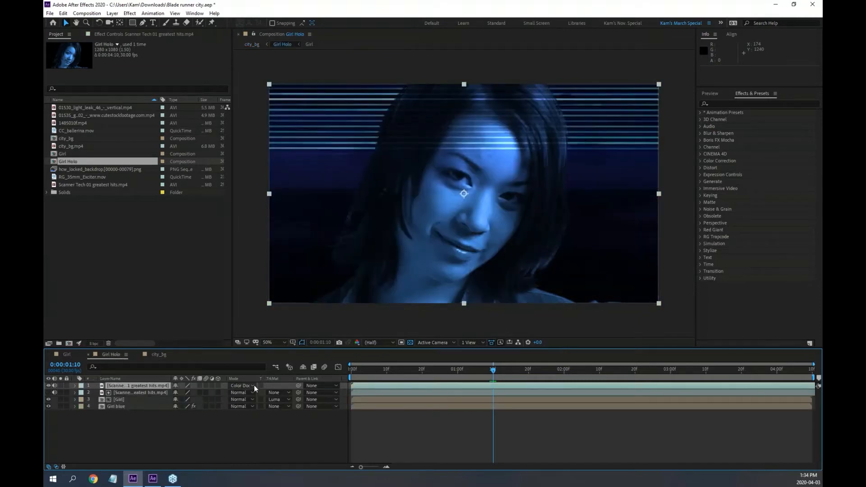
Try Classic Color Dodge and Add on the top scanner layer in Girl Holo, and settle on Classic Color Dodge.
click(254, 386)
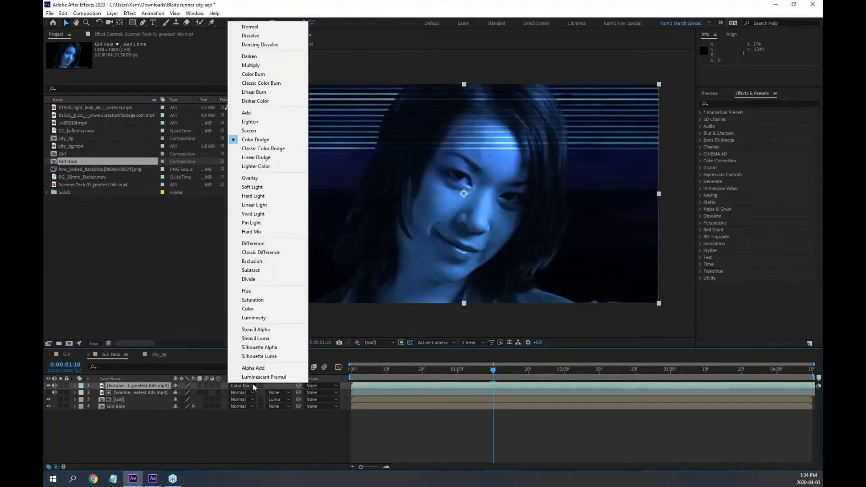
click(283, 148)
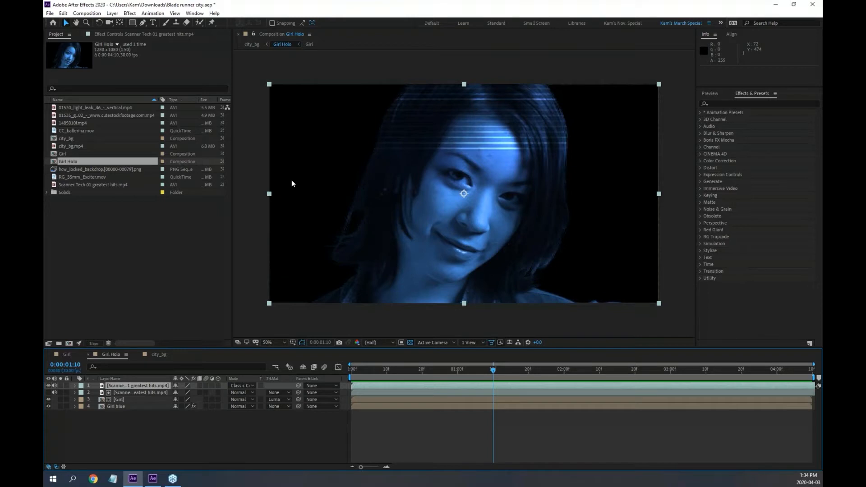
click(256, 386)
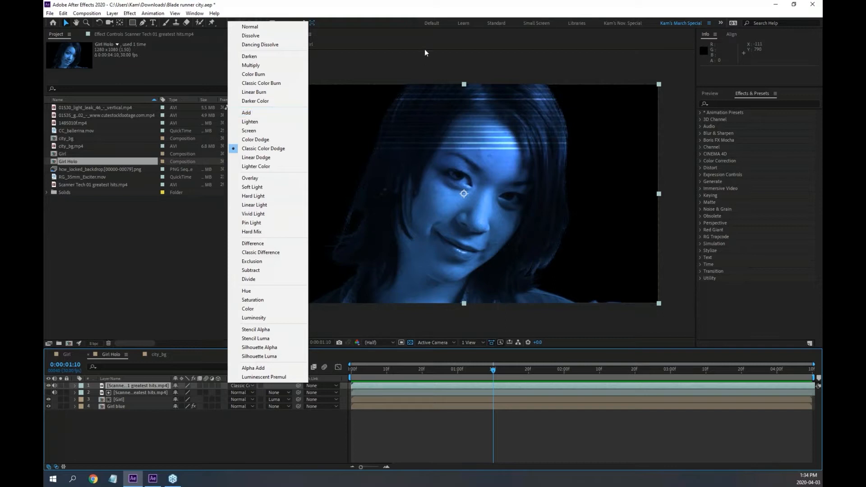
click(246, 113)
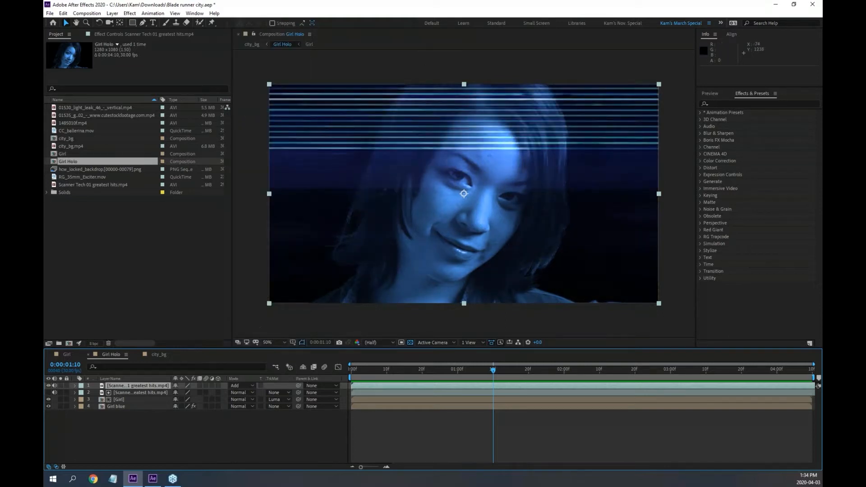
click(249, 385)
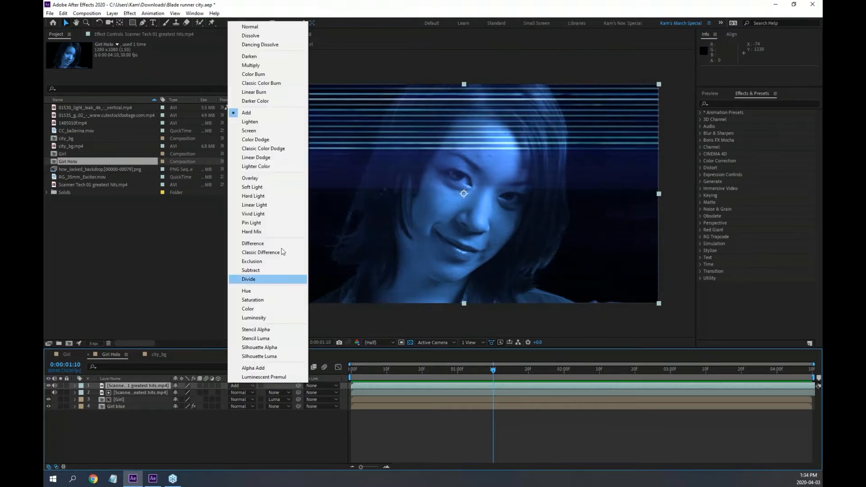
click(280, 149)
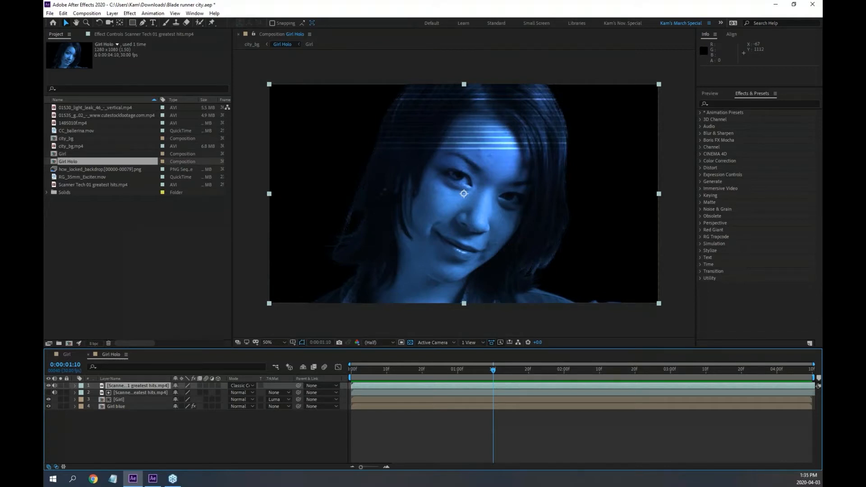
Look at the keyed Girl composition and return to the Girl Holo composition.
key(alt+Tab)
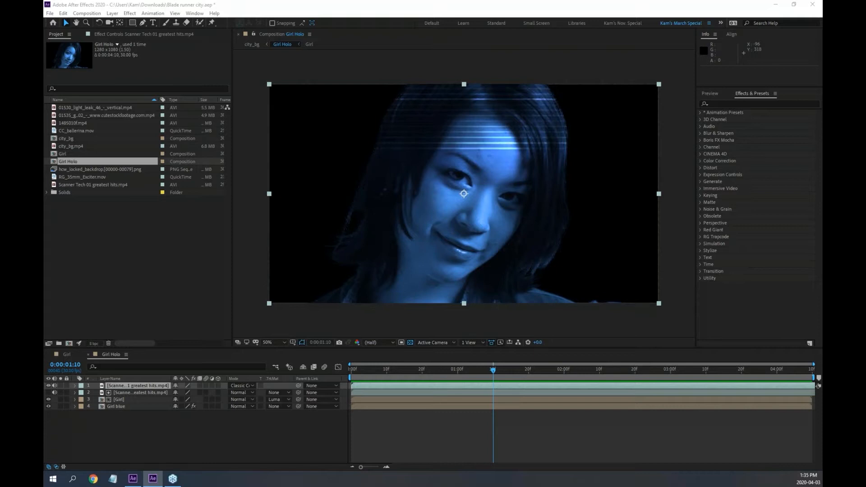
click(64, 355)
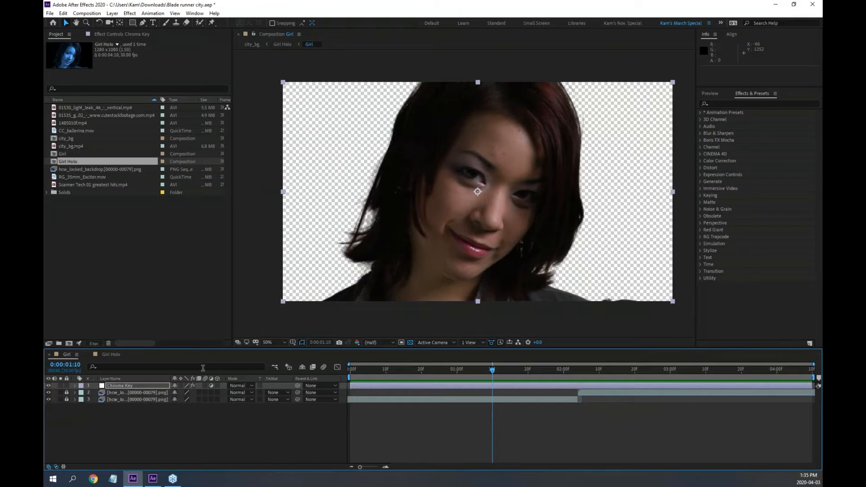
click(116, 355)
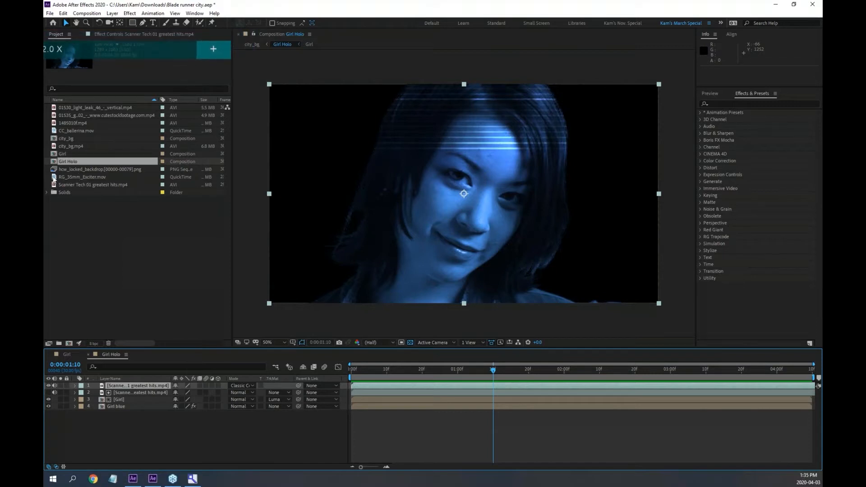
Open the CC_ballerina.mov footage in its own viewer and play it back from near the start.
double_click(56, 131)
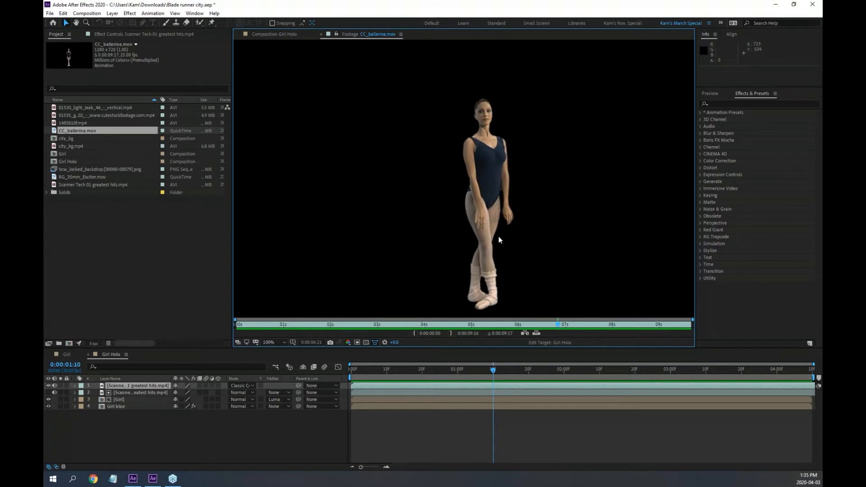
drag(491, 324, 246, 324)
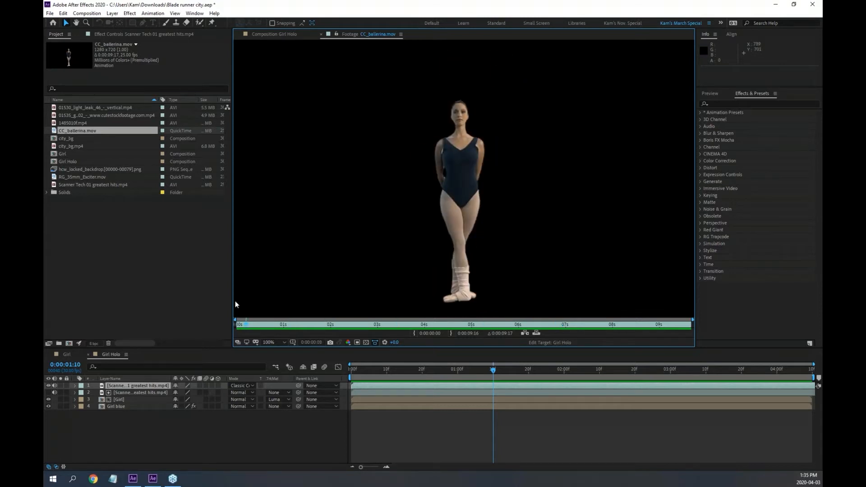
key(space)
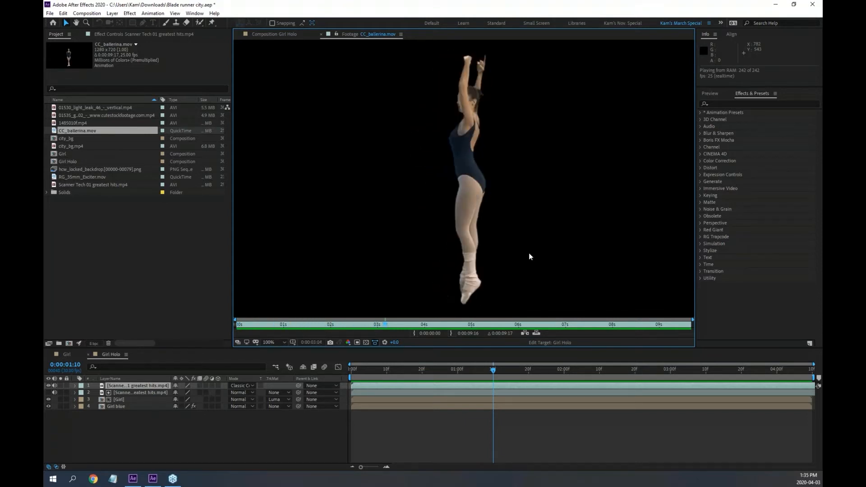
Interpret the CC_ballerina.mov footage with its frame rate conformed to 30 frames per second, leaving Remove Pulldown off.
right_click(88, 131)
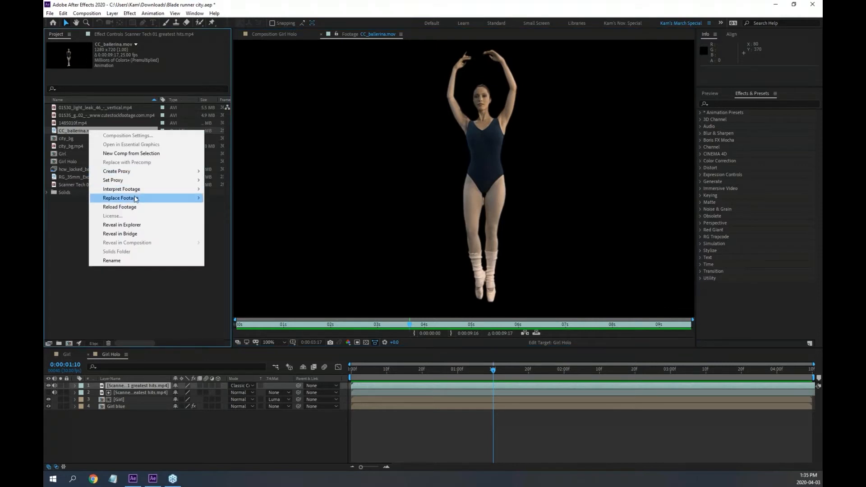
mouse_move(134, 192)
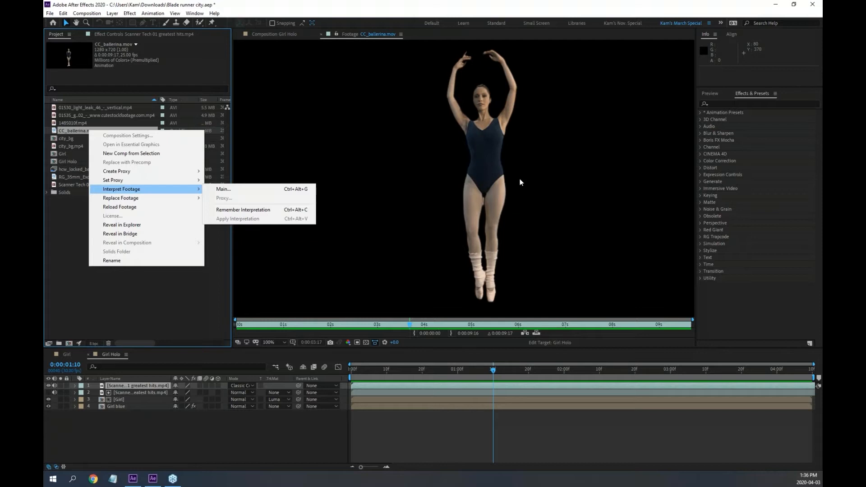
click(242, 190)
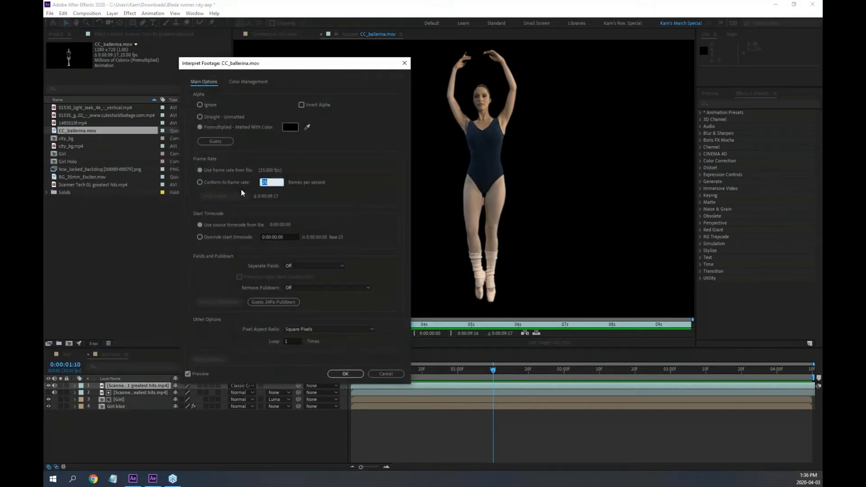
click(271, 180)
key(super+plus)
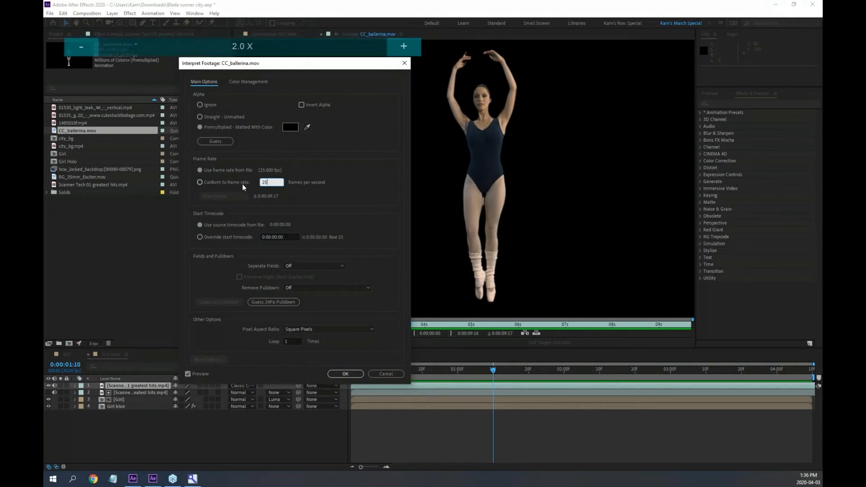
click(241, 183)
click(274, 182)
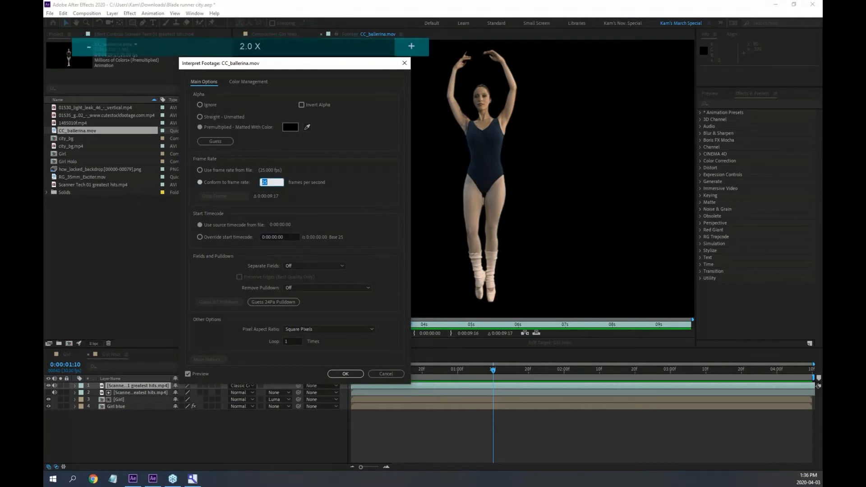
text(30)
key(super+Escape)
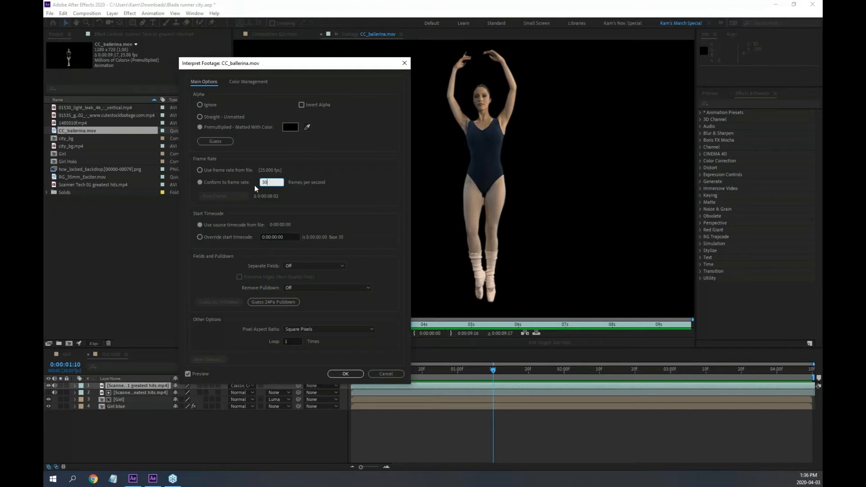
click(345, 288)
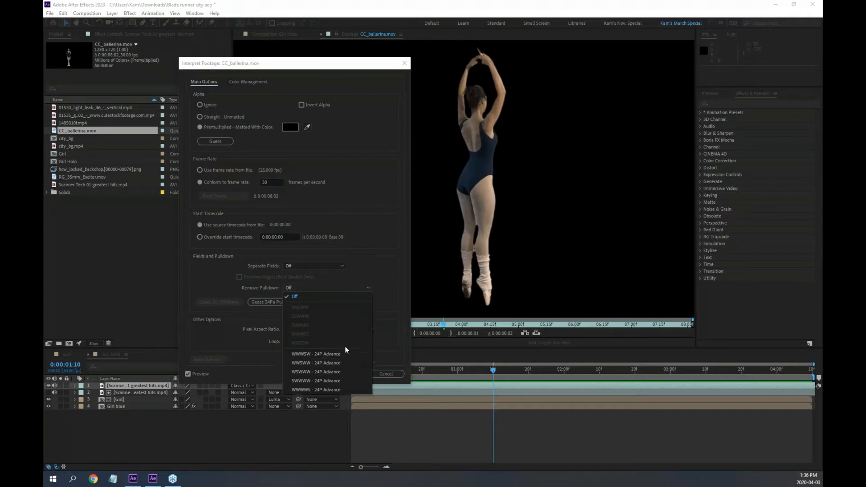
click(387, 234)
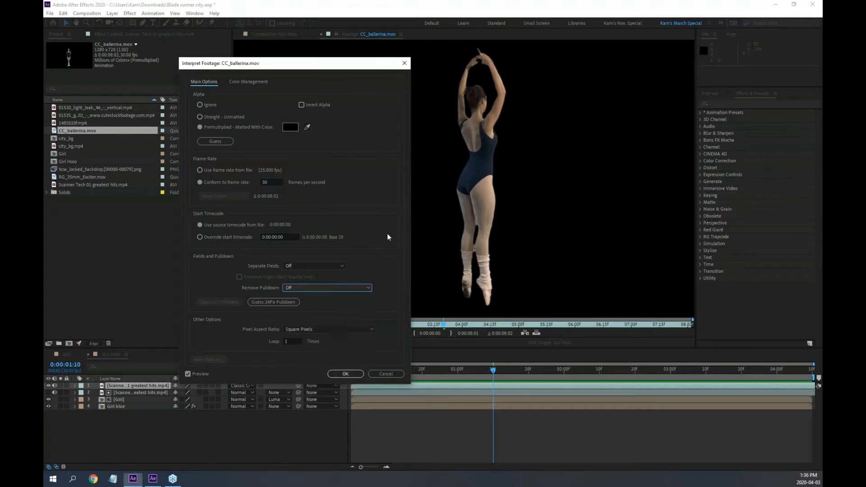
click(343, 373)
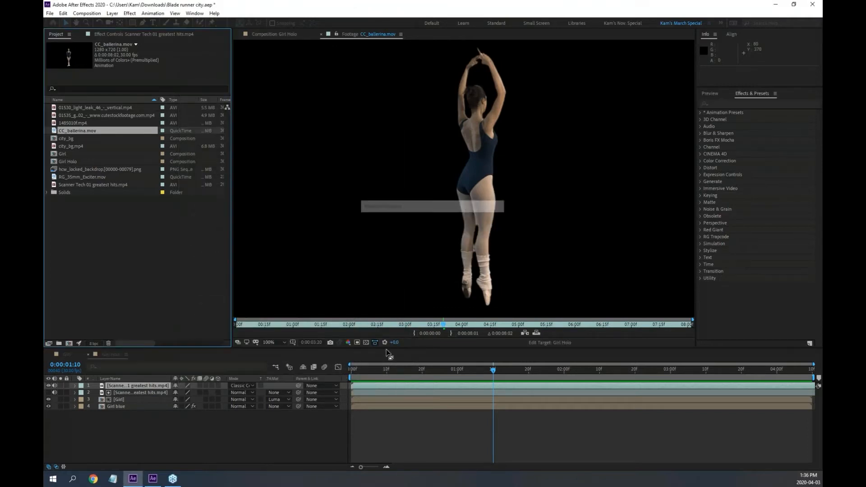
Preview the CC_ballerina.mov footage from its first frame.
drag(380, 330, 222, 327)
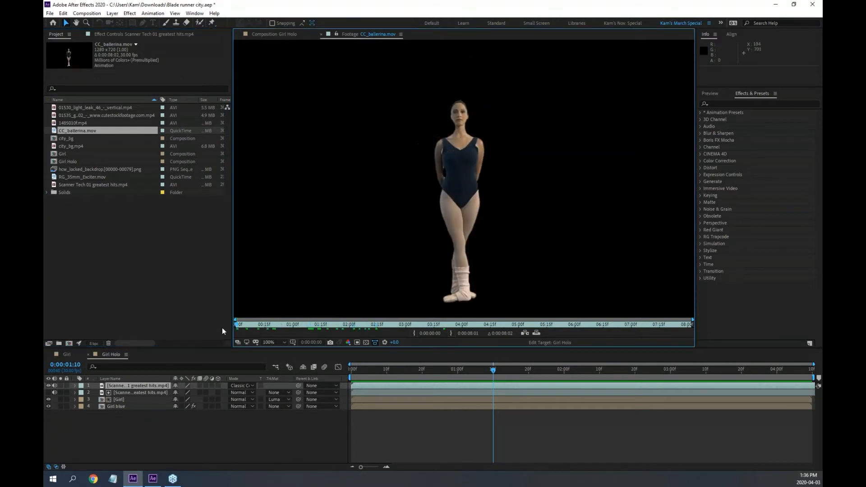
key(space)
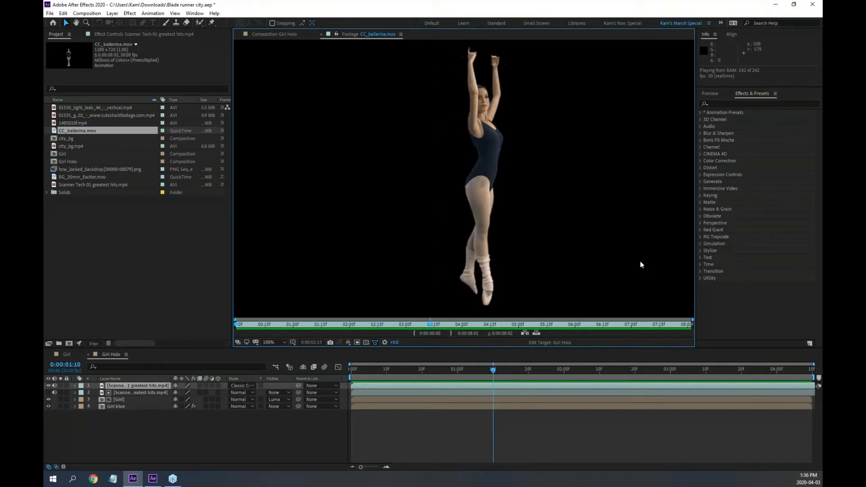
key(space)
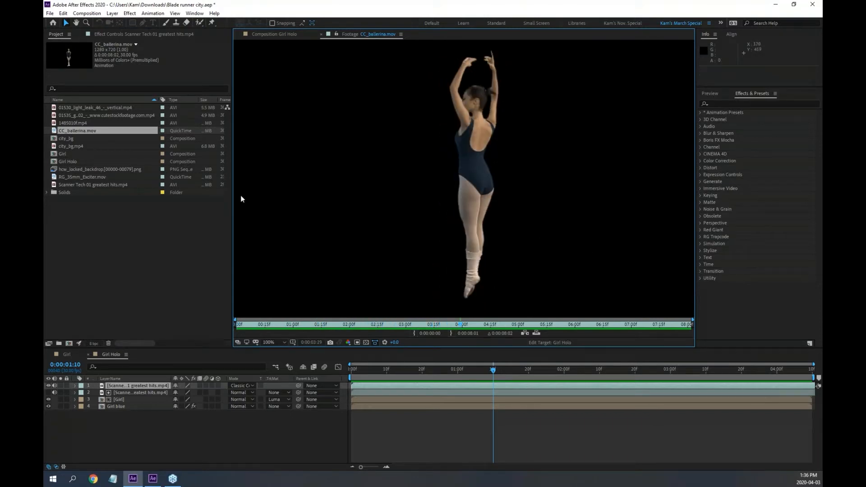
Conform the CC_ballerina.mov footage to 100 frames per second and preview the playback.
right_click(88, 130)
mouse_move(165, 187)
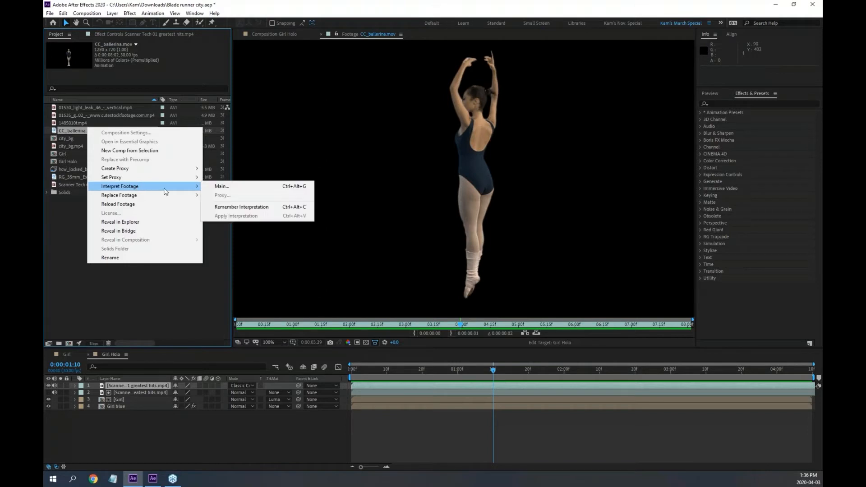
click(240, 187)
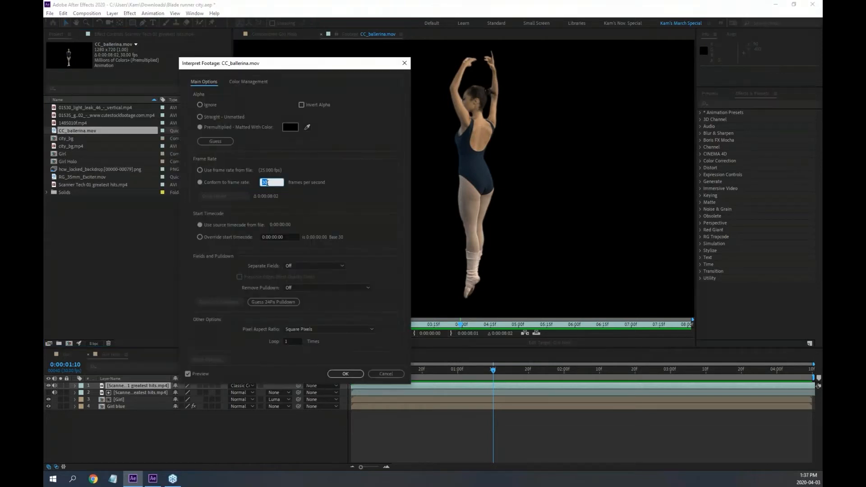
text(90)
key(BackSpace)
key(BackSpace)
text(100)
click(345, 373)
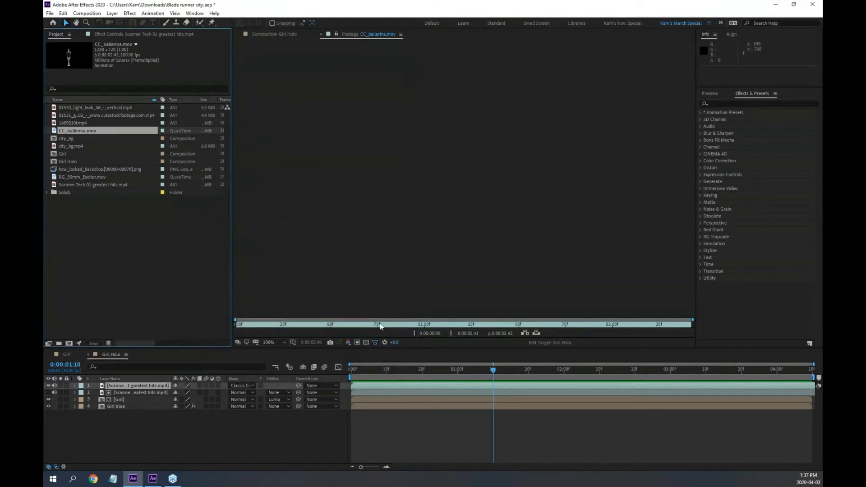
key(space)
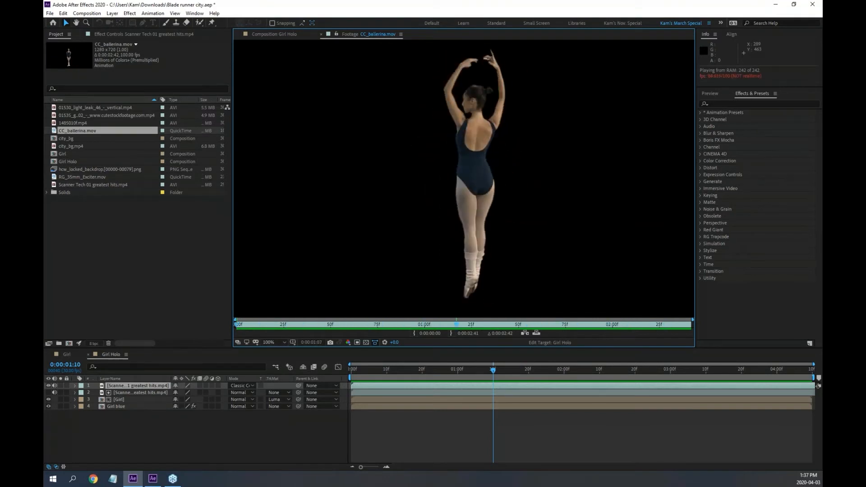
key(space)
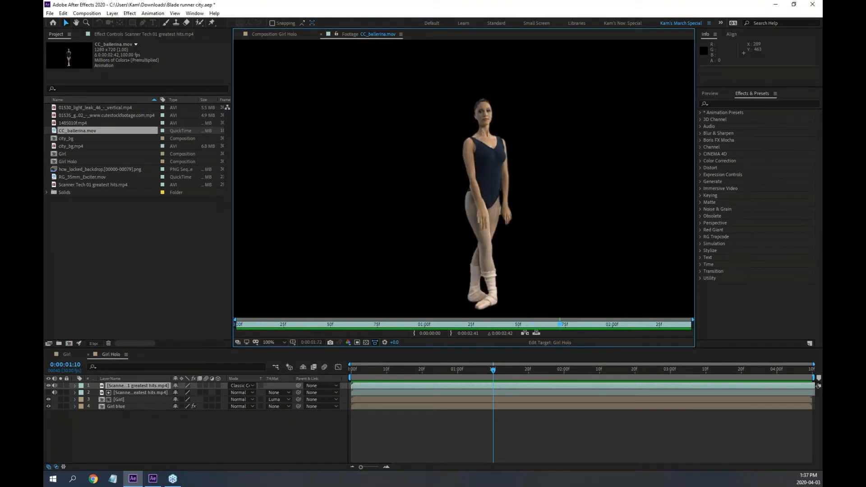
Set the conformed frame rate of CC_ballerina.mov to 30 frames per second and play the footage.
right_click(85, 130)
mouse_move(149, 189)
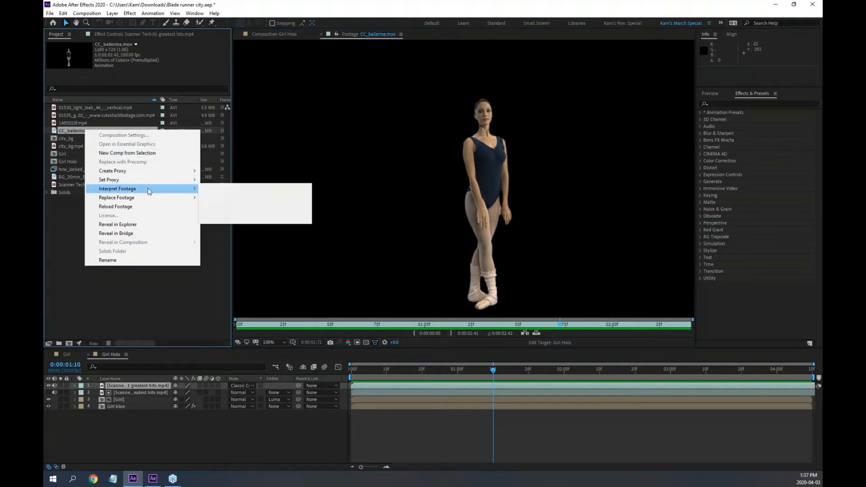
click(257, 190)
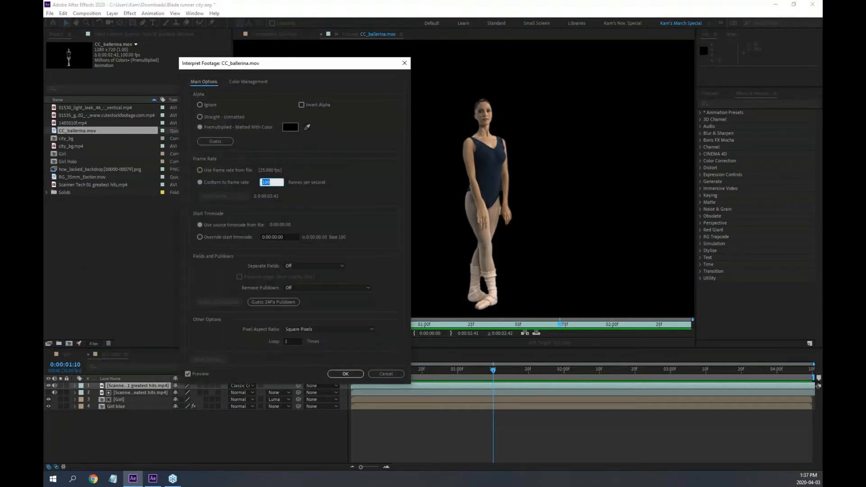
text(30)
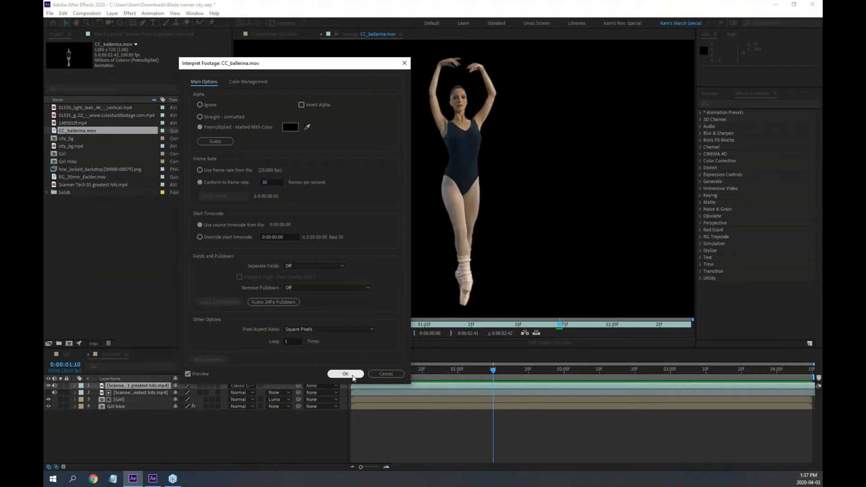
click(346, 373)
click(309, 327)
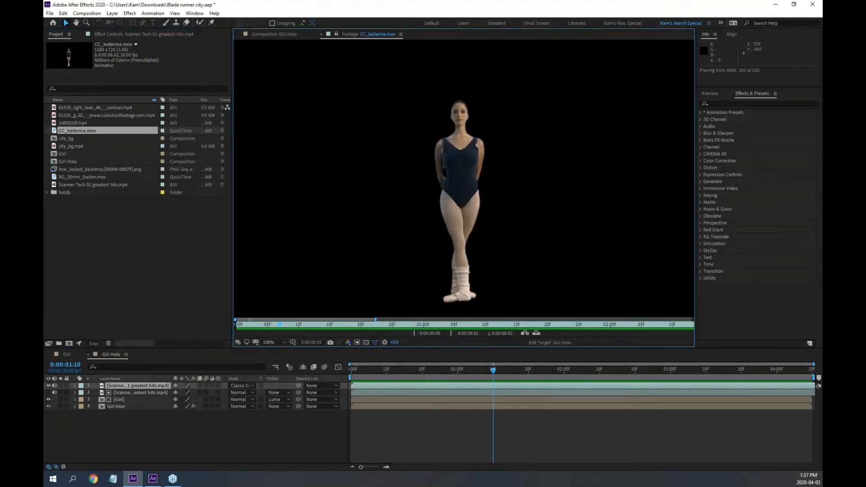
key(space)
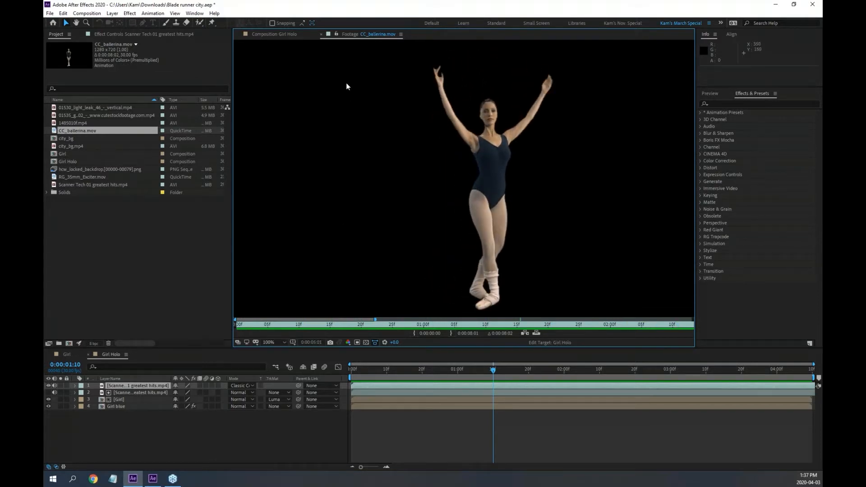
Leave the footage view and create a new composition from CC_ballerina.mov.
click(323, 33)
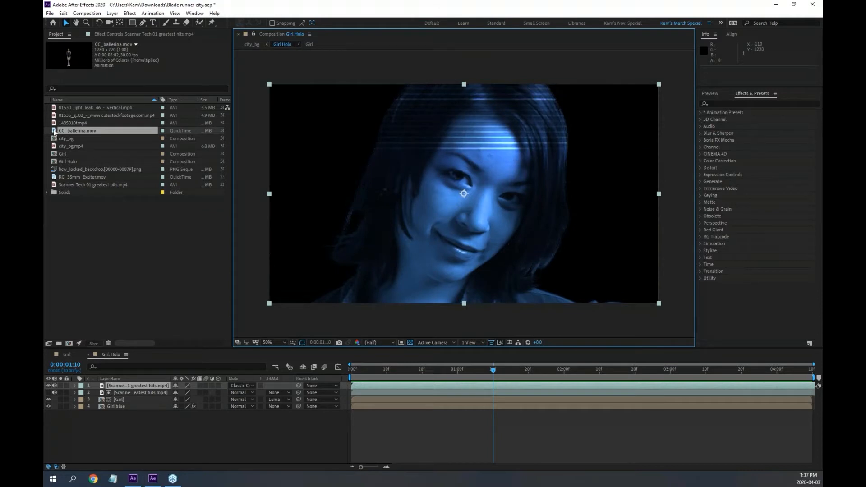
drag(54, 131, 69, 344)
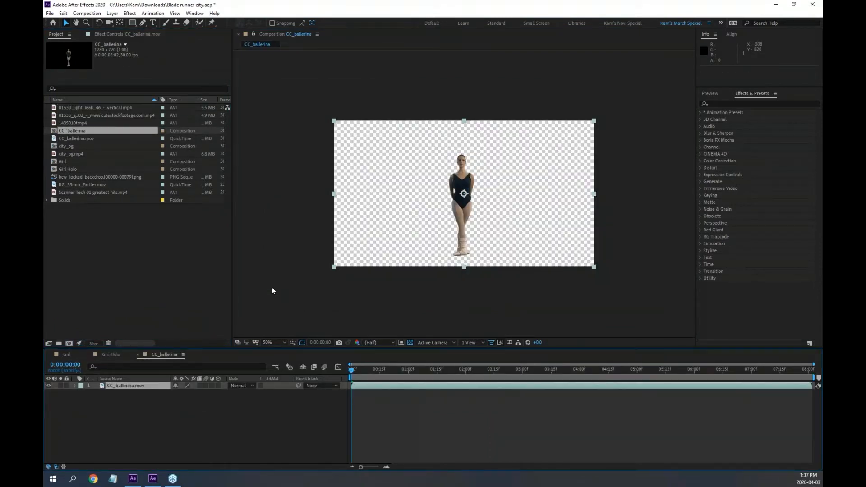
Check the frame rate and the available presets in the CC_ballerina composition's settings, then dismiss them.
key(ctrl+k)
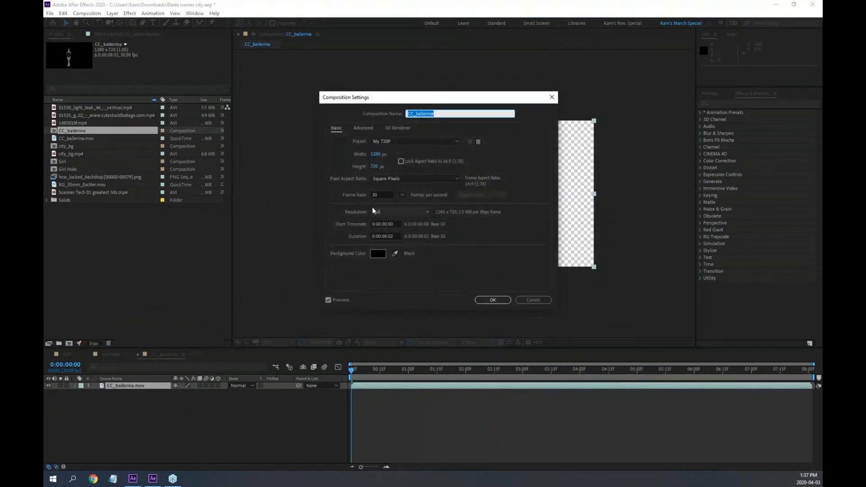
click(378, 195)
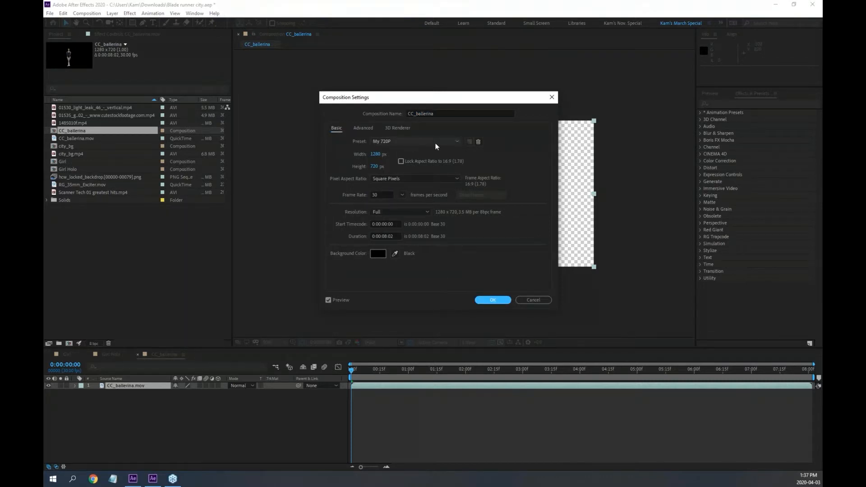
click(459, 141)
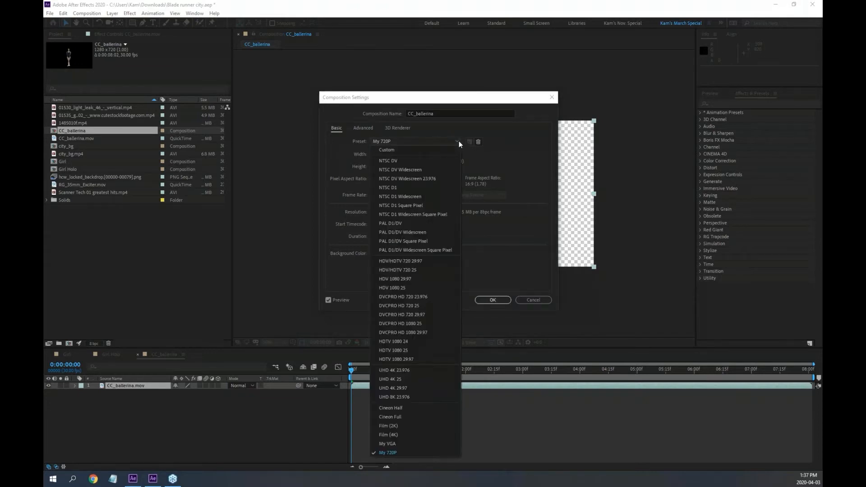
click(500, 142)
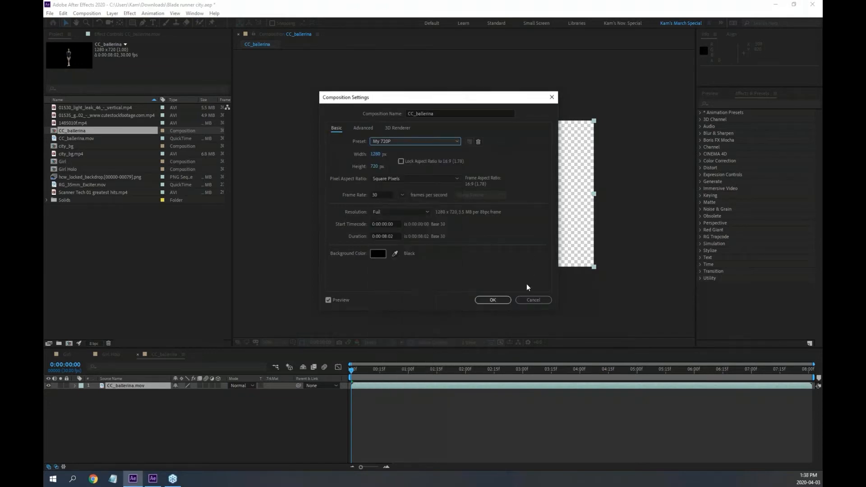
click(533, 300)
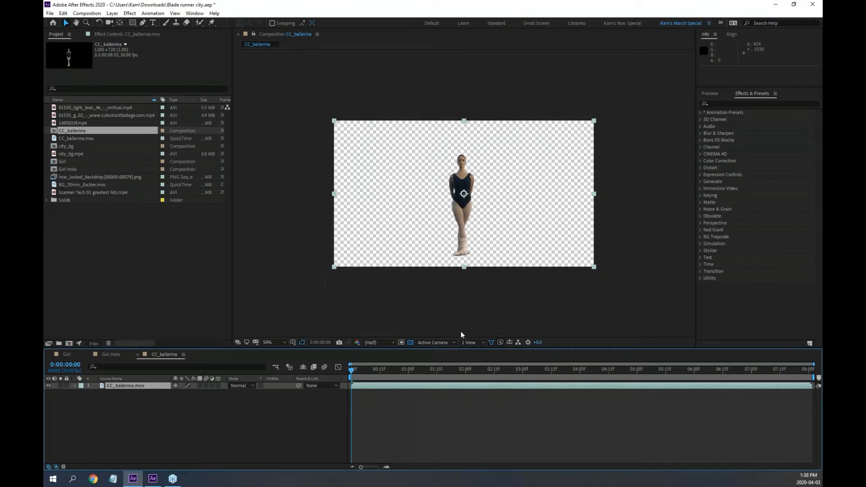
Preview the ballerina composition at 100% magnification.
key(slash)
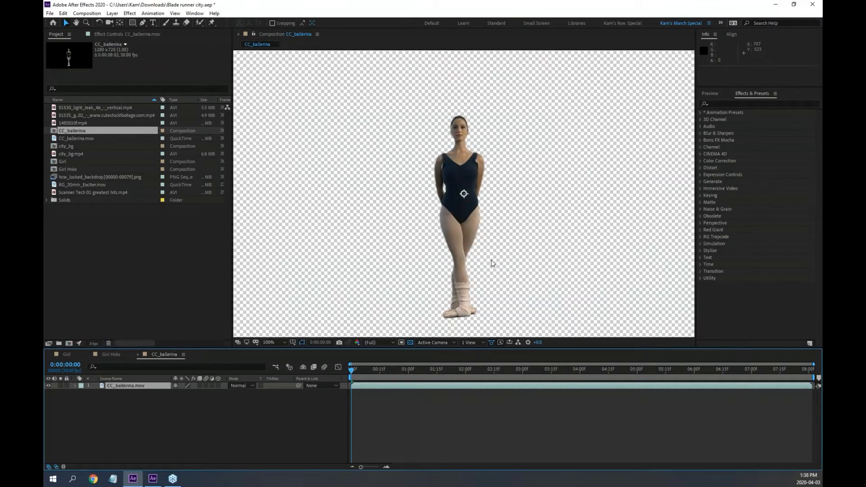
key(space)
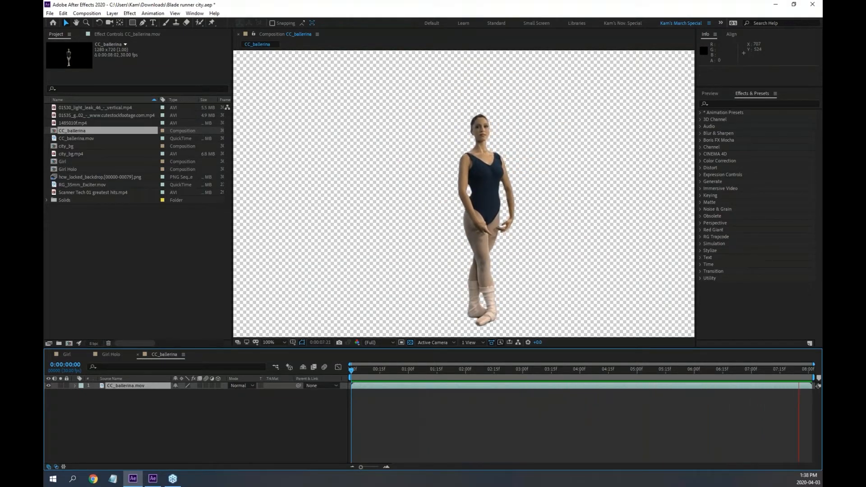
key(space)
scroll(492, 263, down, 1)
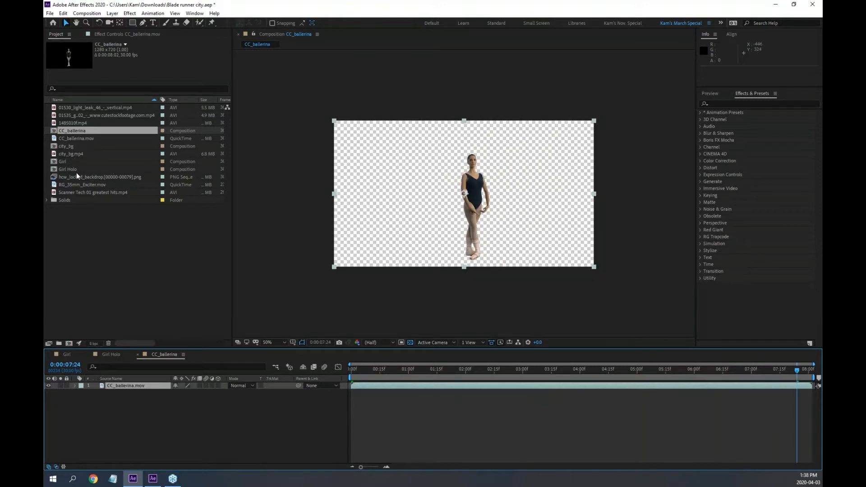
Check the length of city_bg.mp4 and set the CC_ballerina composition's duration to 0:00:04:10.
click(65, 154)
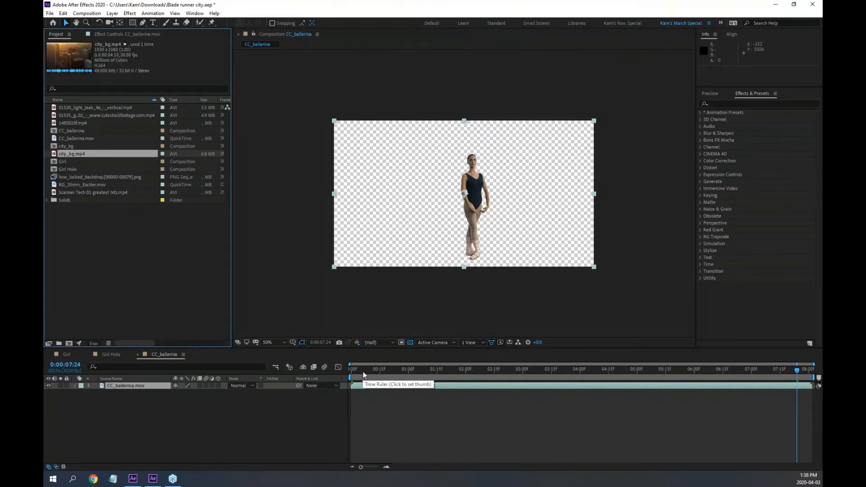
click(347, 372)
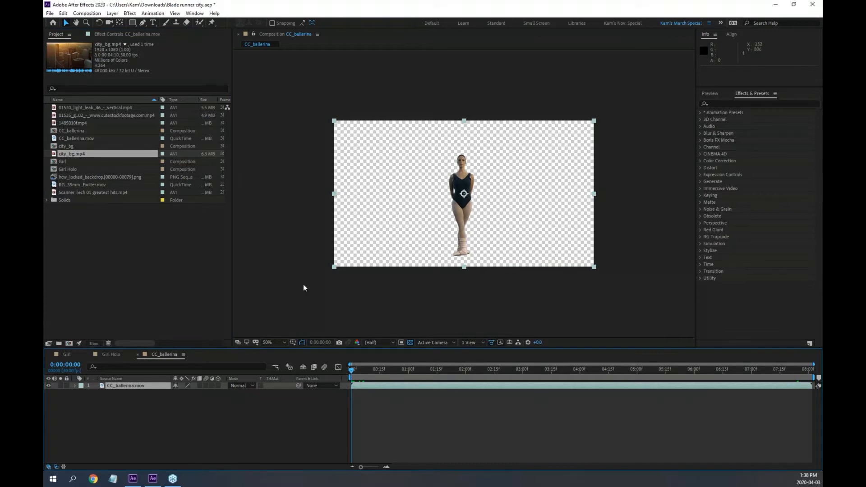
key(ctrl+k)
click(398, 236)
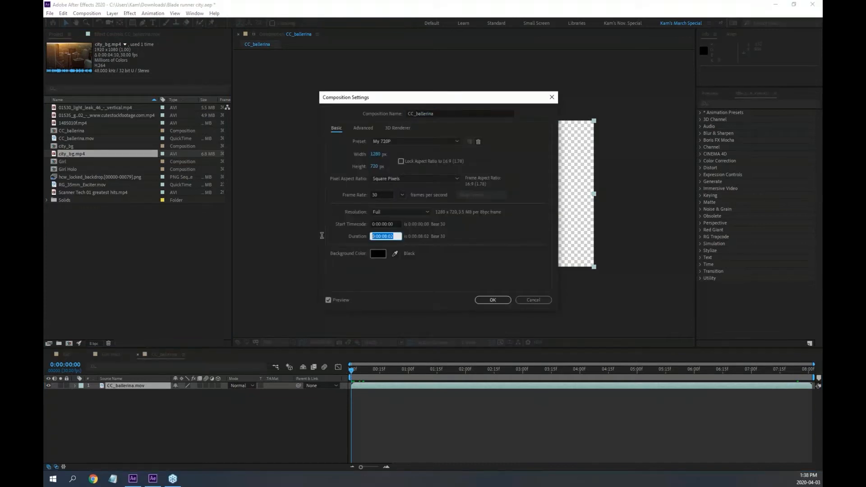
text(4)
key(Return)
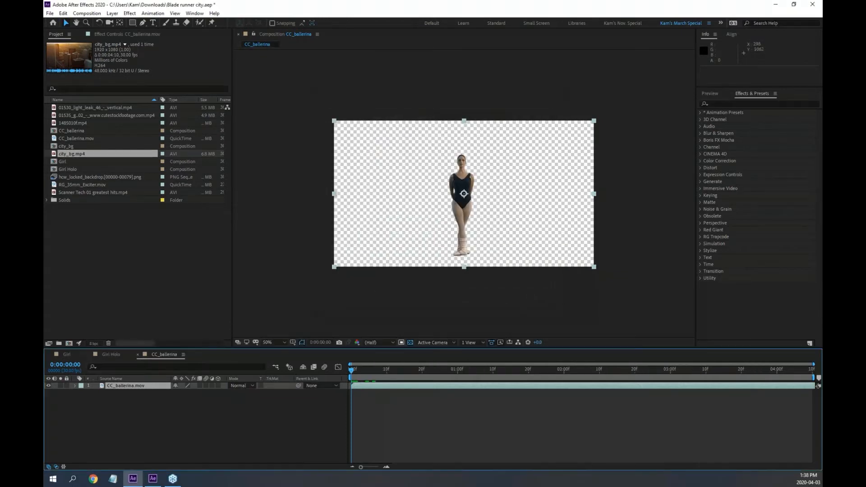
Slide the CC_ballerina.mov layer about 0:00:01:25 earlier so the composition starts on the raised-arms pose, and preview it.
drag(351, 370, 543, 402)
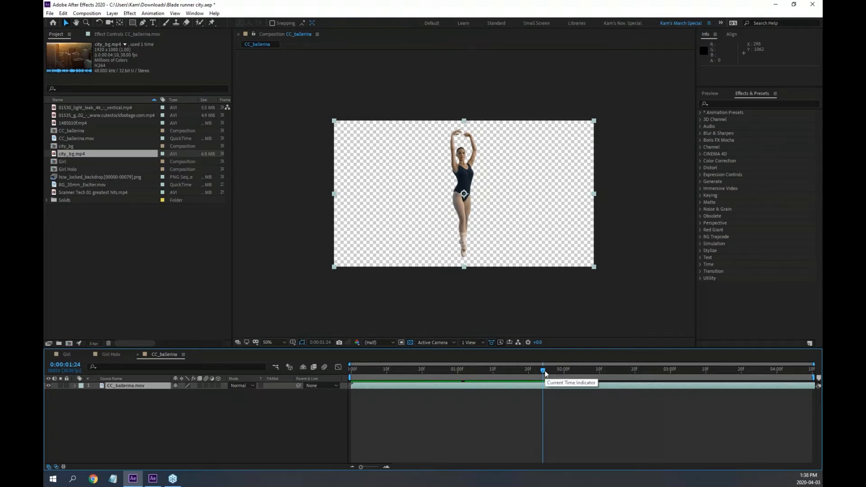
key(Home)
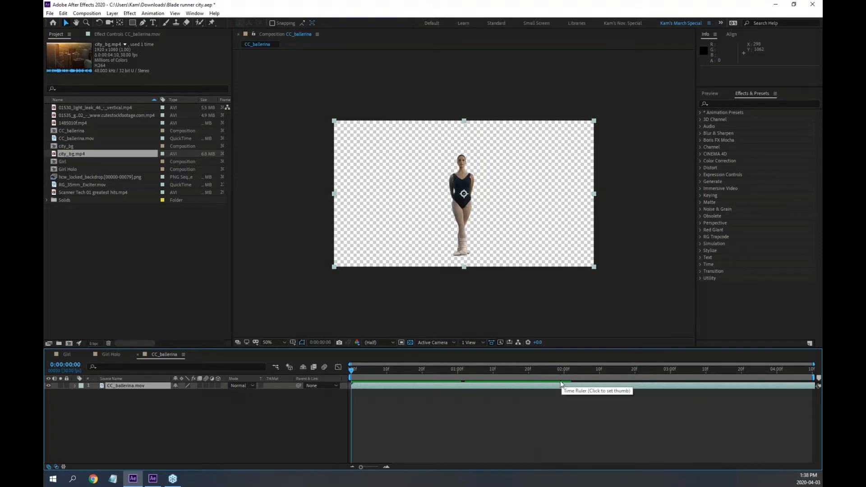
drag(560, 384, 366, 396)
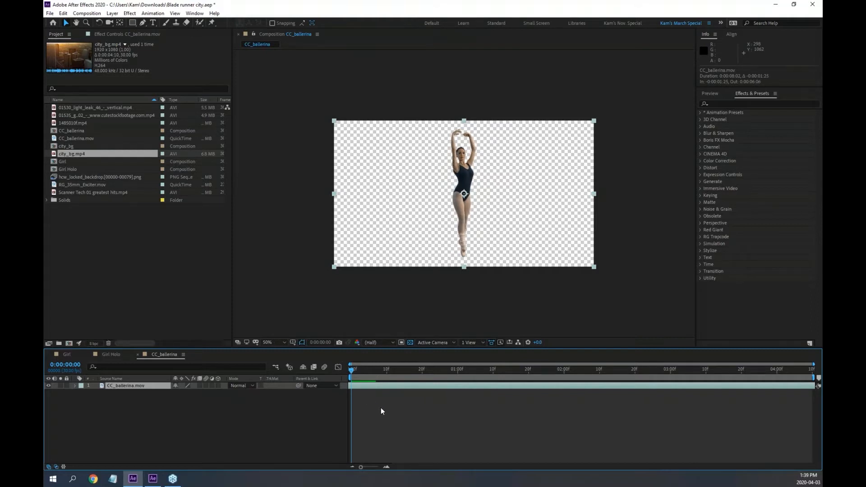
key(space)
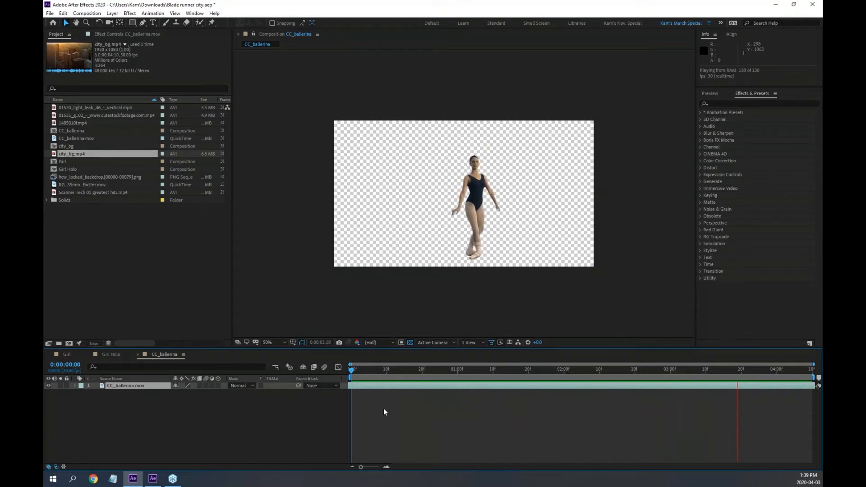
key(space)
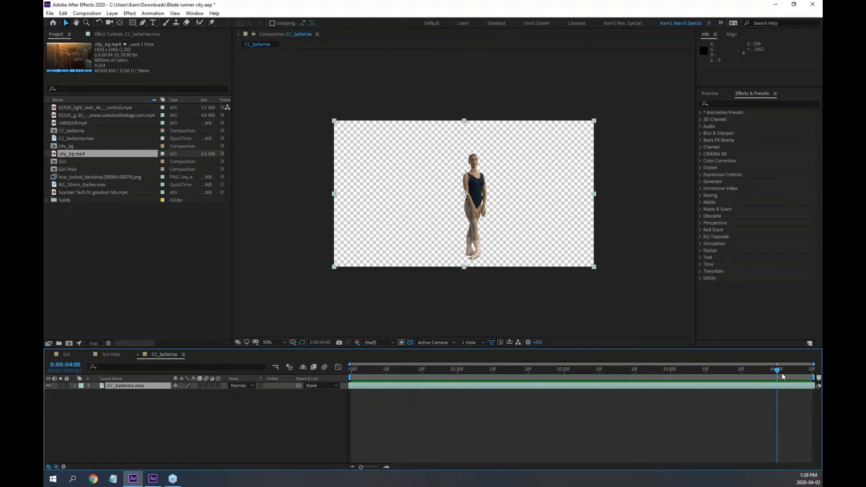
Scrub the ballerina composition to 0:00:02:27, look at the Girl composition's layers and return to CC_ballerina.
drag(782, 371, 662, 371)
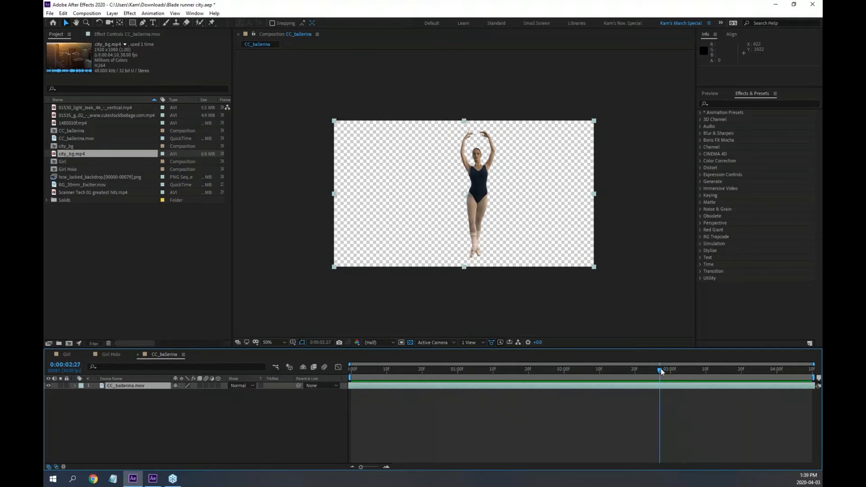
click(65, 354)
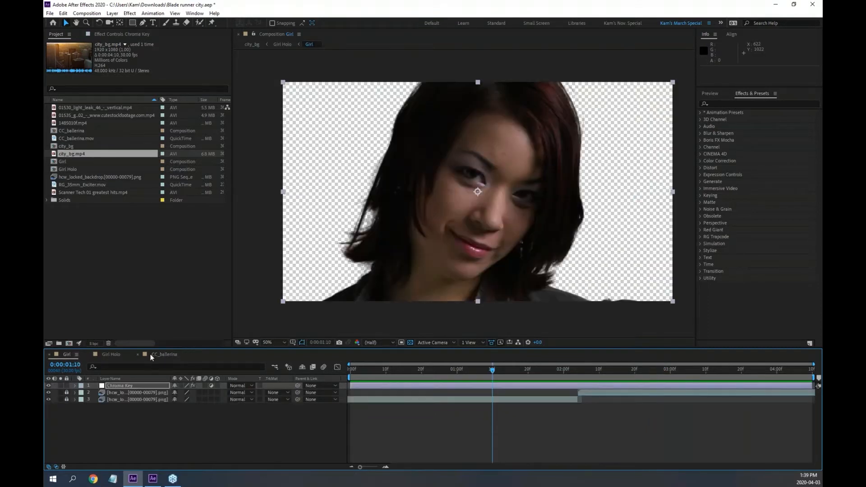
click(156, 354)
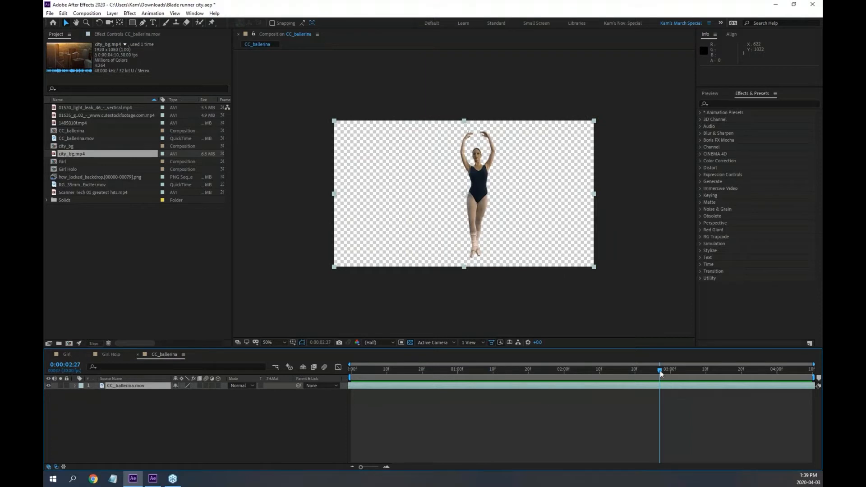
Scrub the ballerina composition to 0:00:03:00, add Scanner Tech 01 greatest hits.mp4 above the ballerina layer and hide it.
mouse_move(660, 373)
mouse_down()
mouse_move(648, 371)
mouse_move(672, 371)
mouse_move(659, 372)
mouse_up()
click(352, 369)
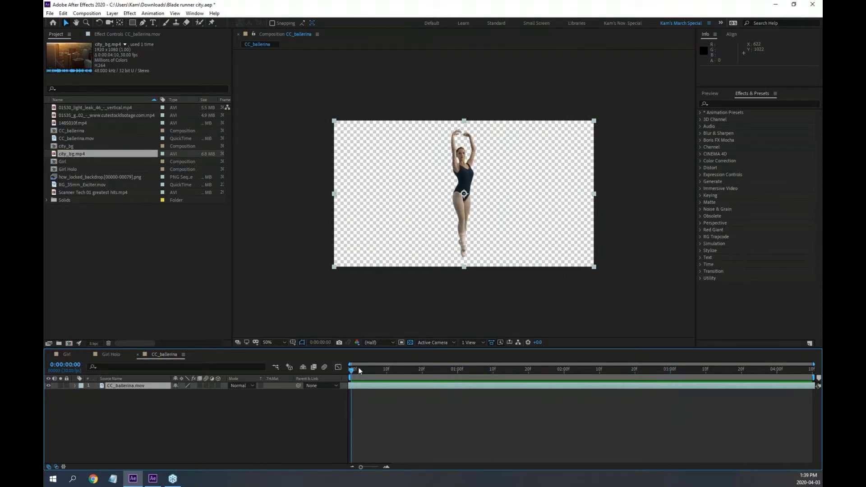
drag(477, 370, 670, 391)
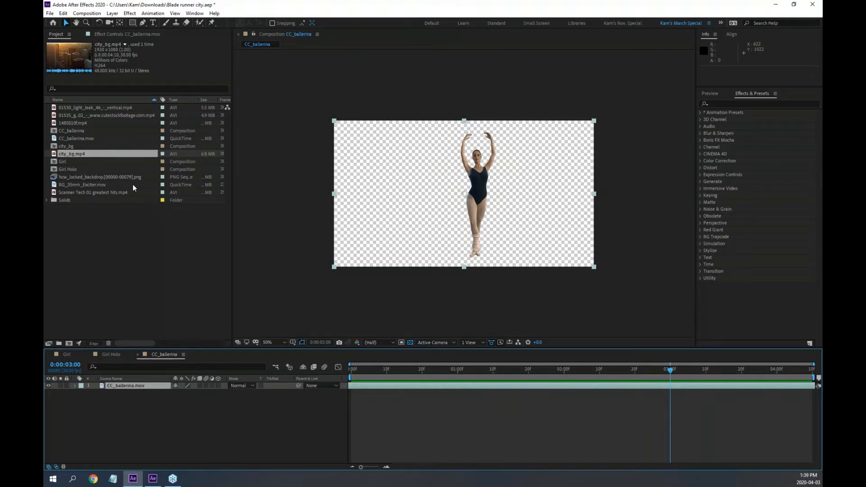
click(74, 190)
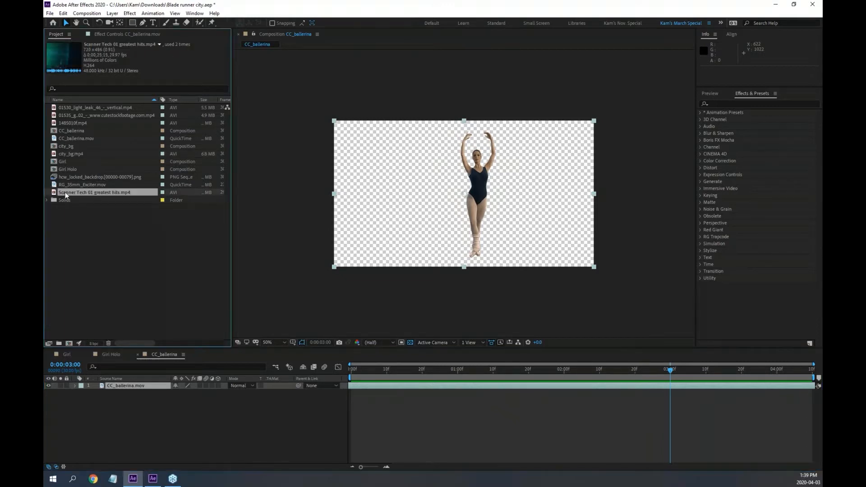
drag(73, 192, 110, 385)
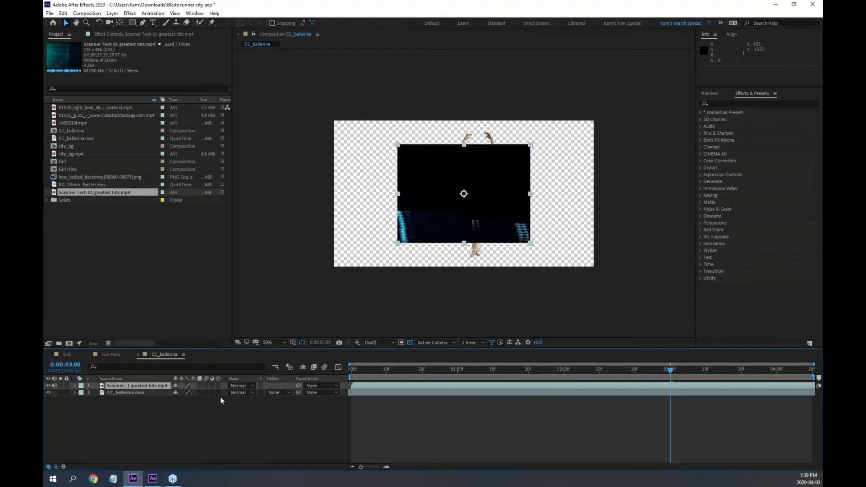
click(48, 386)
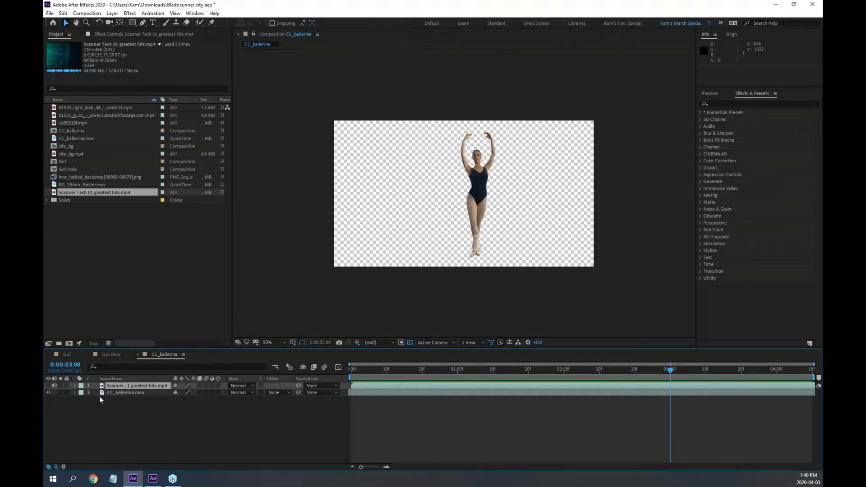
Show the rulers at the composition's first frame and place a vertical guide at 575 beside the ballerina.
drag(502, 371, 291, 371)
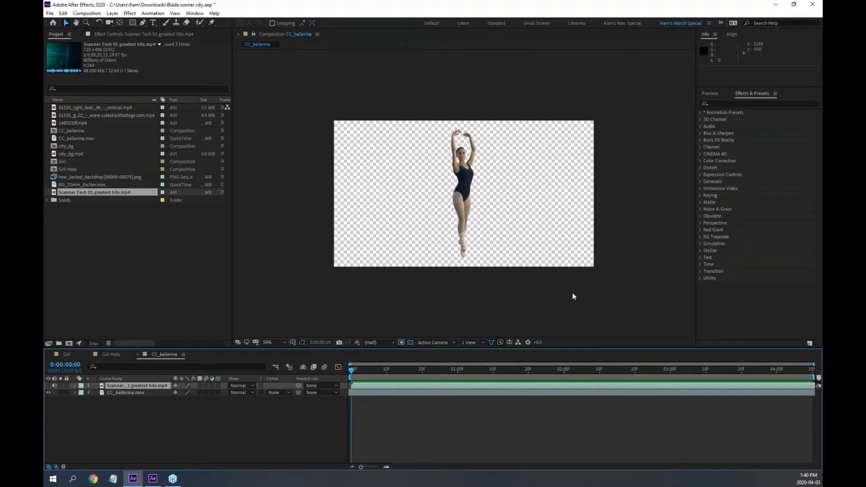
key(slash)
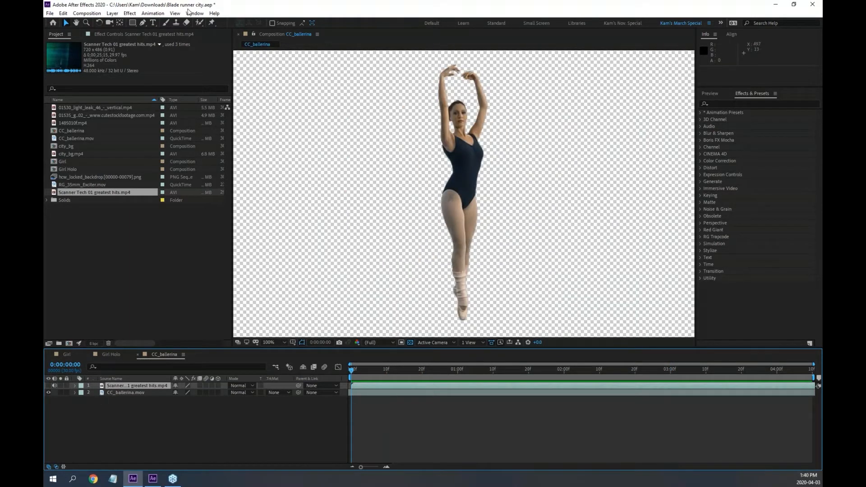
click(176, 14)
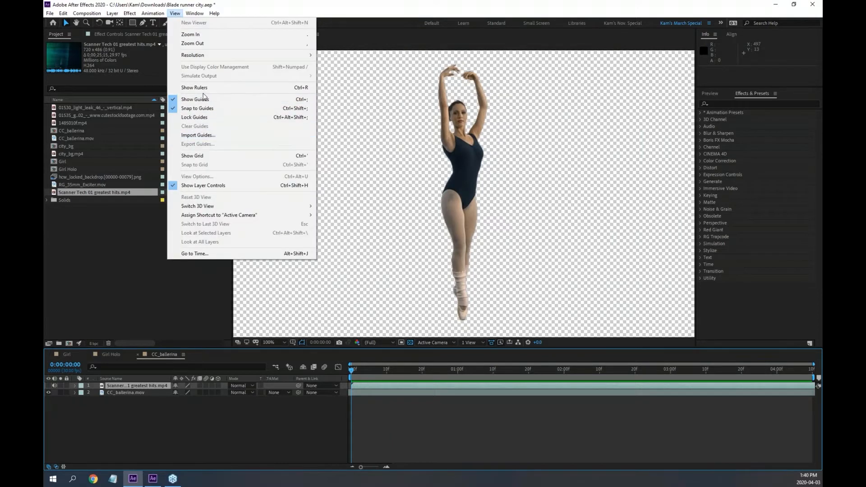
click(194, 88)
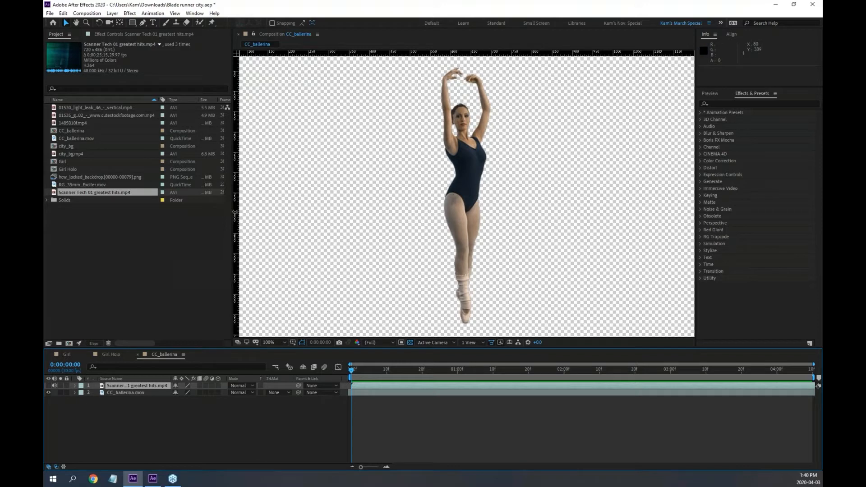
drag(235, 212, 440, 215)
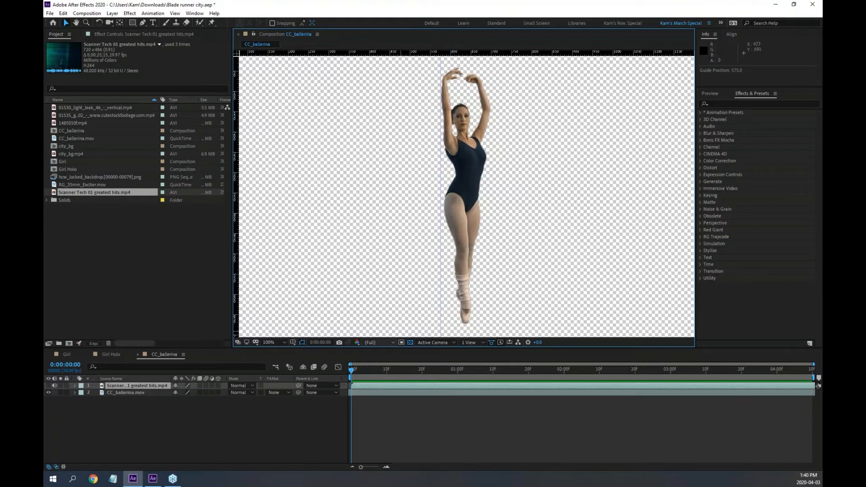
Include overlays and layer controls in previews and play the ballerina composition with its guide.
key(space)
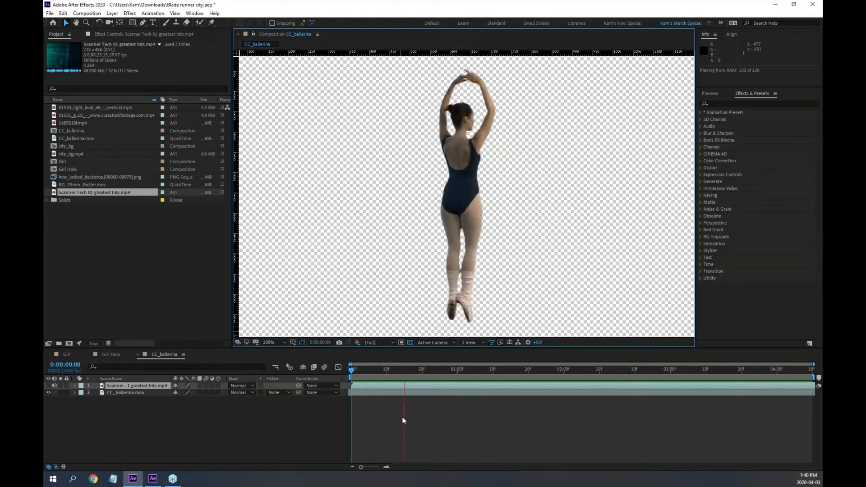
drag(440, 368, 334, 367)
click(712, 94)
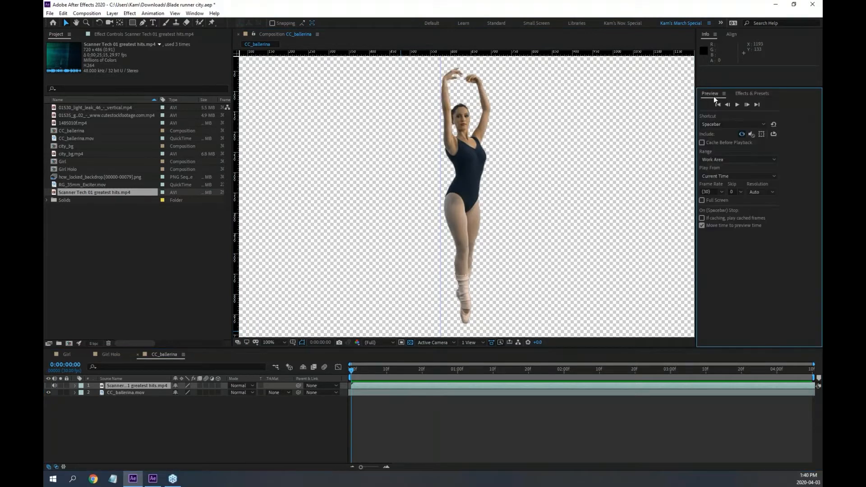
key(space)
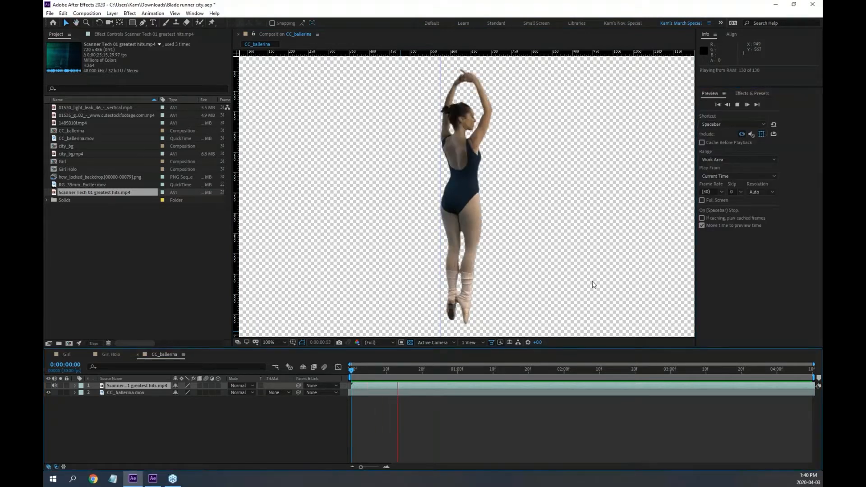
key(space)
Move the vertical guide outward to 552 at 0:00:00:17, and to 476 beyond the outstretched hand at 0:00:03:12.
mouse_move(420, 374)
mouse_down()
mouse_move(360, 366)
mouse_move(410, 367)
mouse_up()
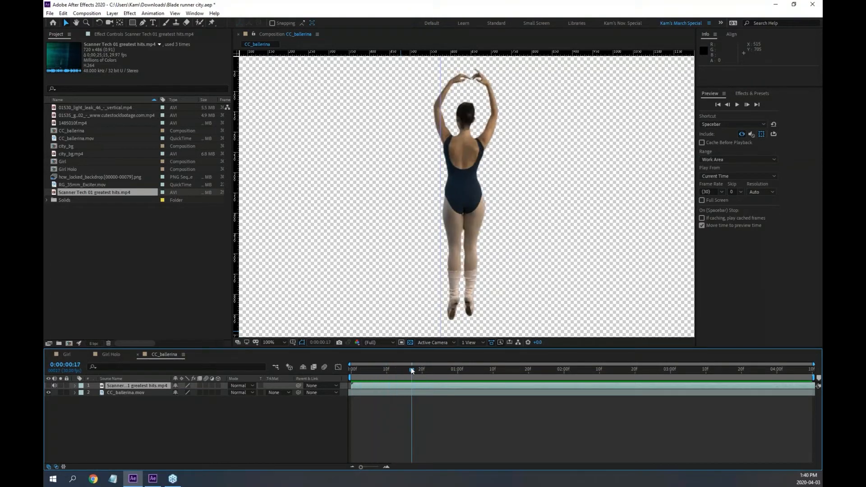
drag(439, 300, 431, 301)
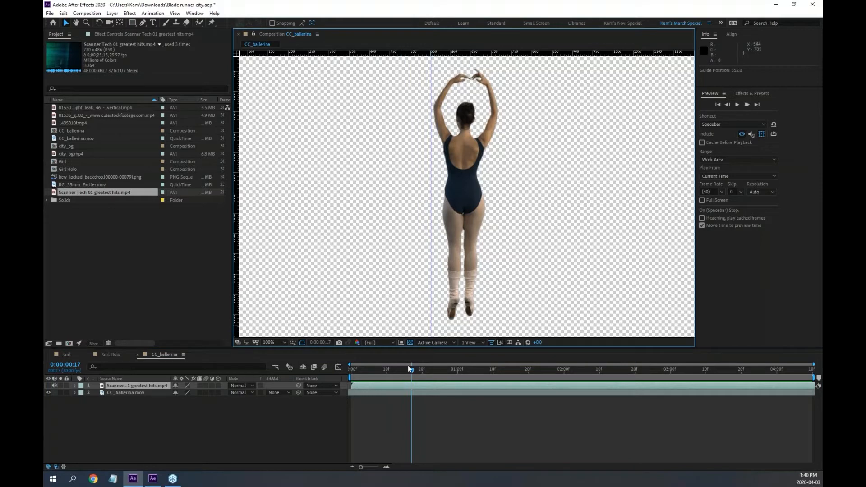
drag(411, 369, 716, 385)
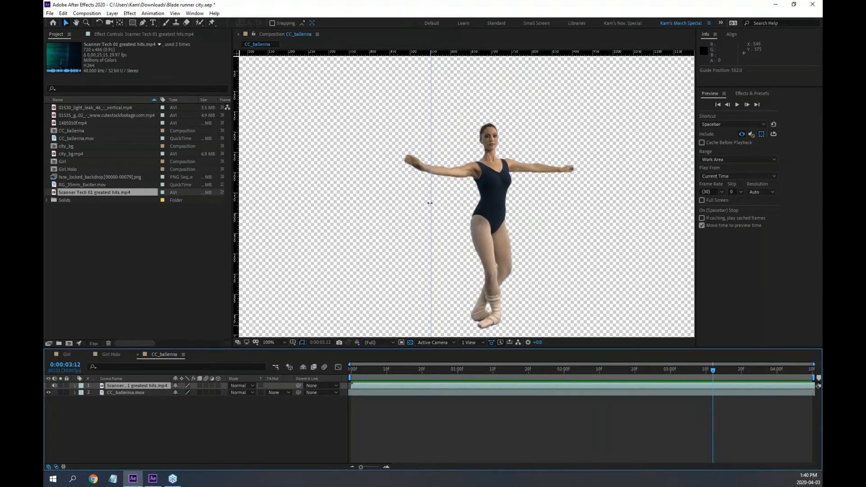
drag(432, 203, 400, 208)
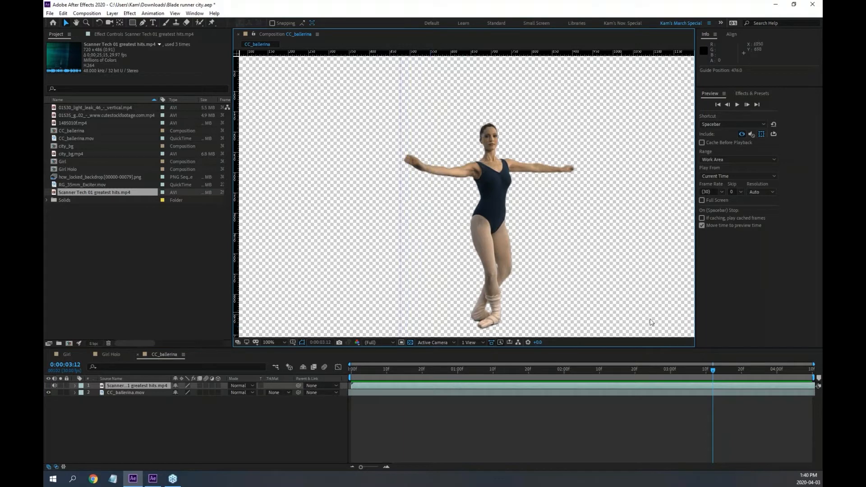
Place a second vertical guide at 919 beyond the ballerina's other hand, and view the whole frame at 0:00:03:15.
drag(715, 370, 714, 393)
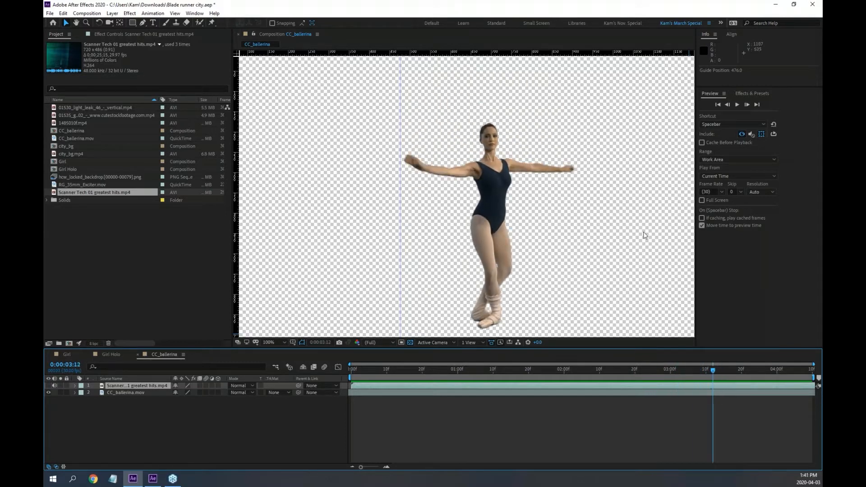
drag(235, 199, 579, 220)
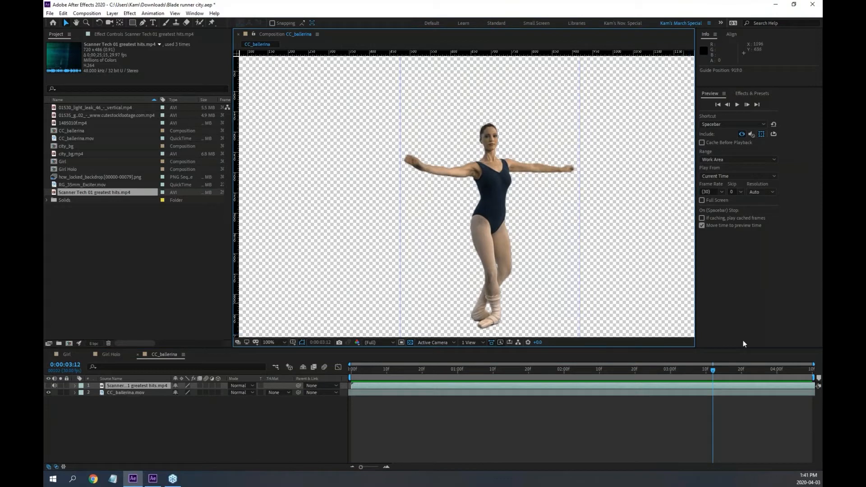
mouse_move(714, 370)
mouse_down()
mouse_move(350, 368)
mouse_move(715, 380)
mouse_up()
key(comma)
key(comma)
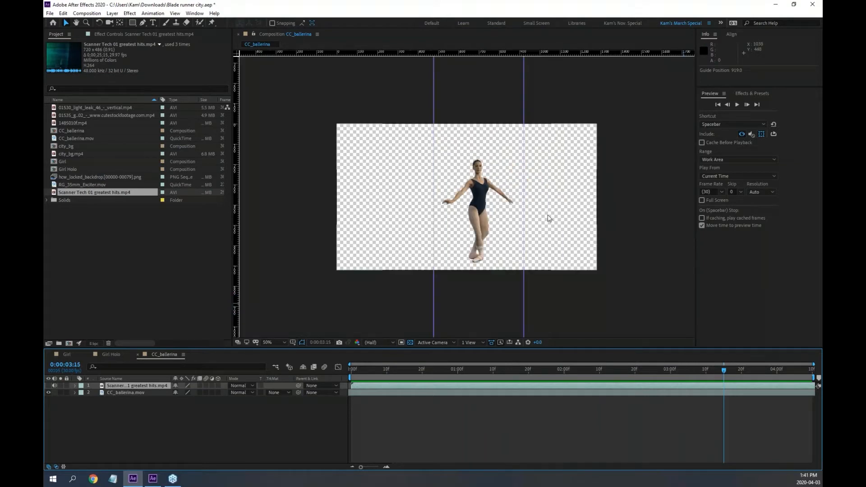
Show the Scanner Tech layer, scale it to 69% by 157% and position it between the two vertical guides.
click(48, 385)
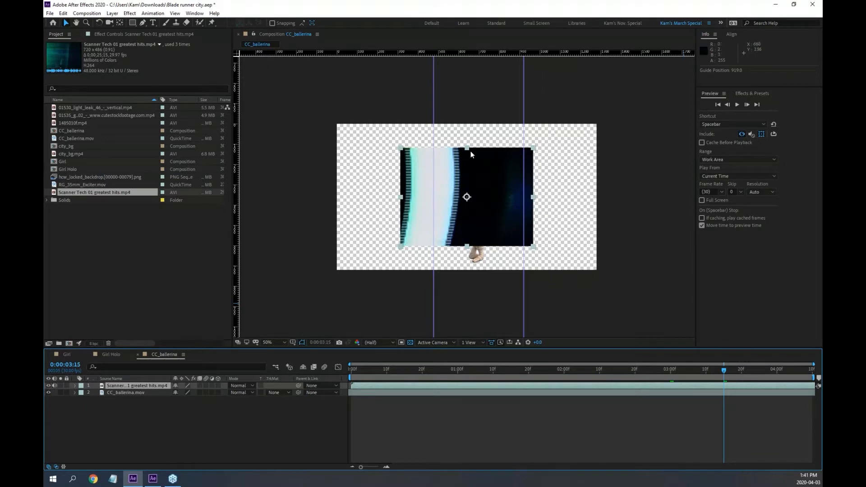
drag(467, 148, 470, 120)
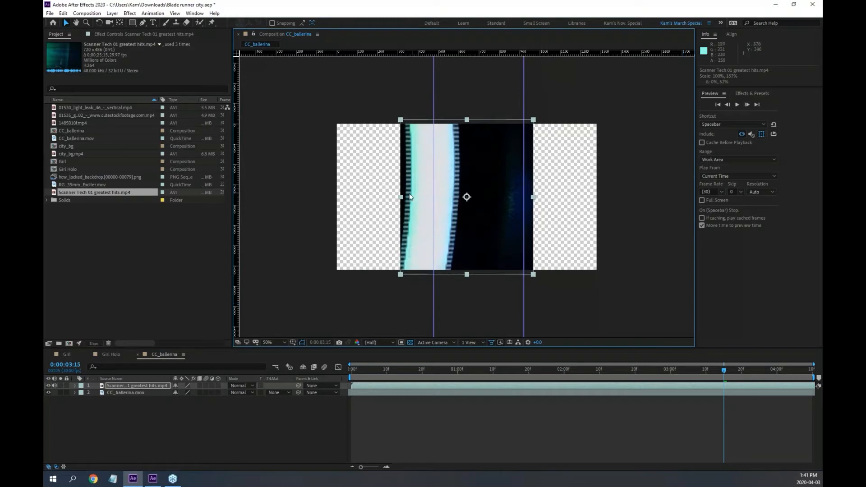
drag(401, 197, 424, 199)
mouse_move(478, 236)
mouse_down()
mouse_move(498, 244)
mouse_move(491, 230)
mouse_up()
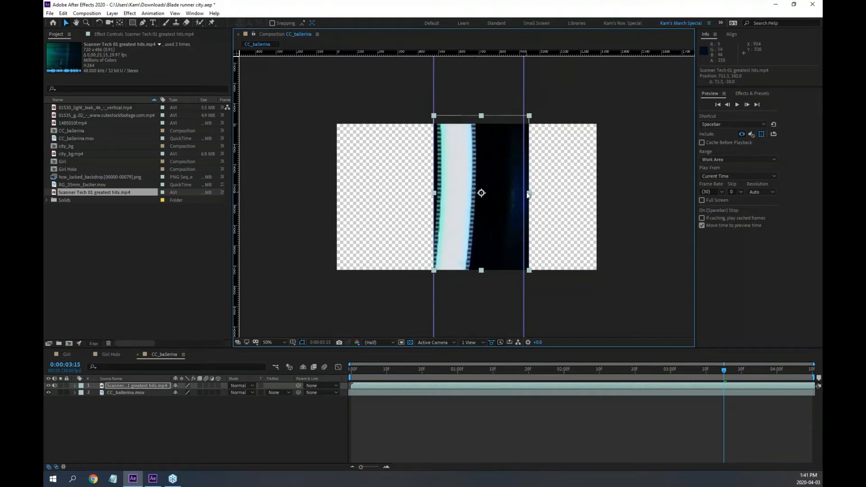
drag(529, 194, 527, 195)
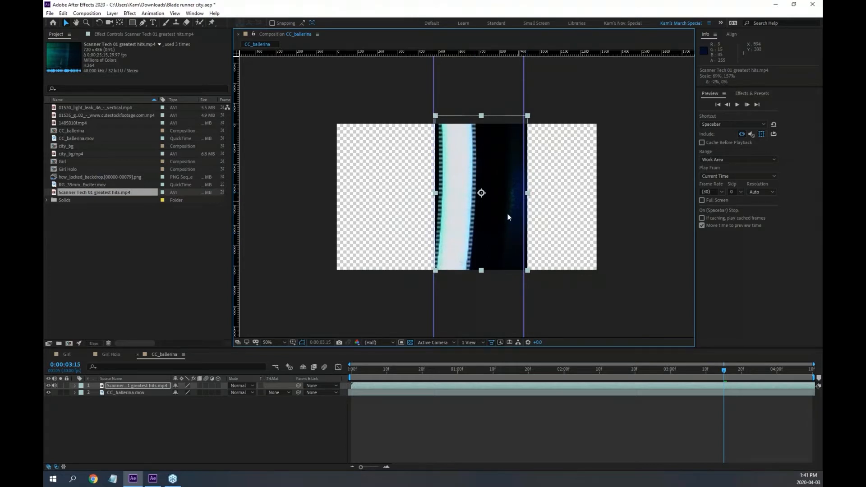
drag(510, 235, 510, 236)
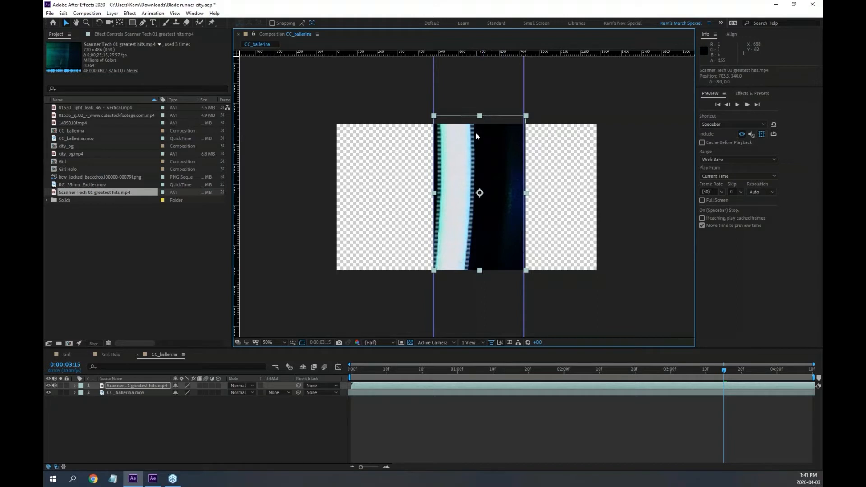
Shorten the Scanner Tech layer and move it off the frame, then place horizontal guides at 38 and 692 around the ballerina.
drag(480, 116, 280, 150)
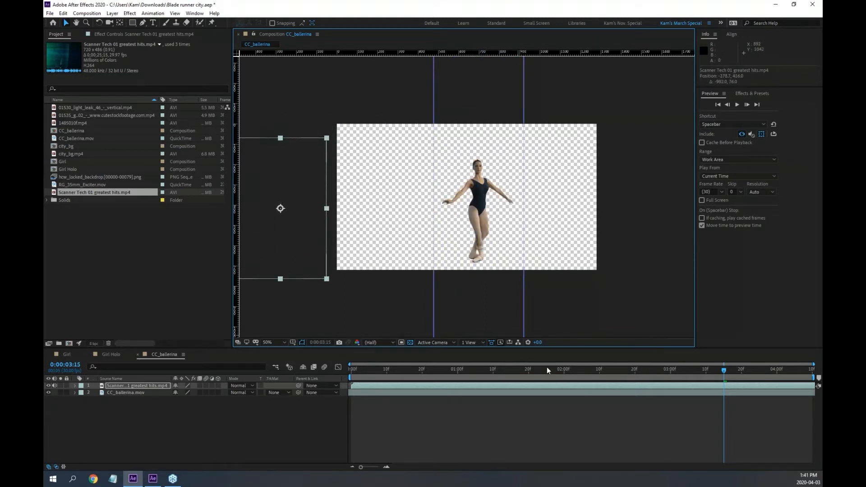
drag(548, 371, 391, 373)
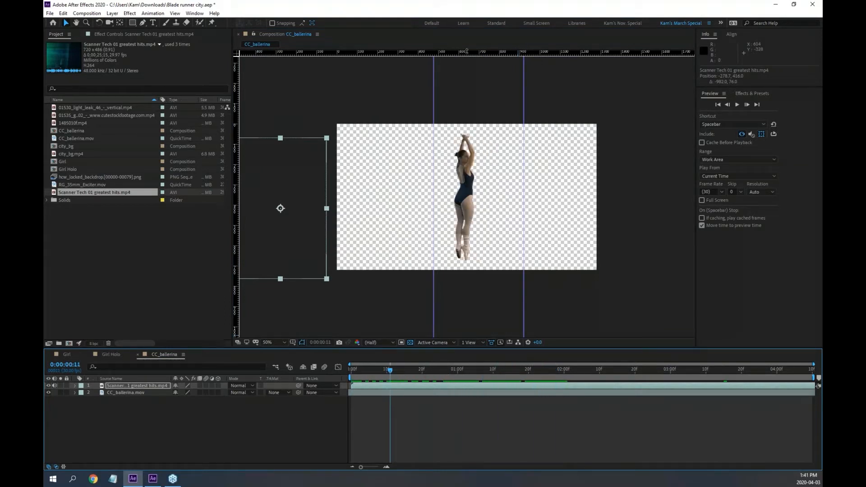
drag(465, 52, 481, 132)
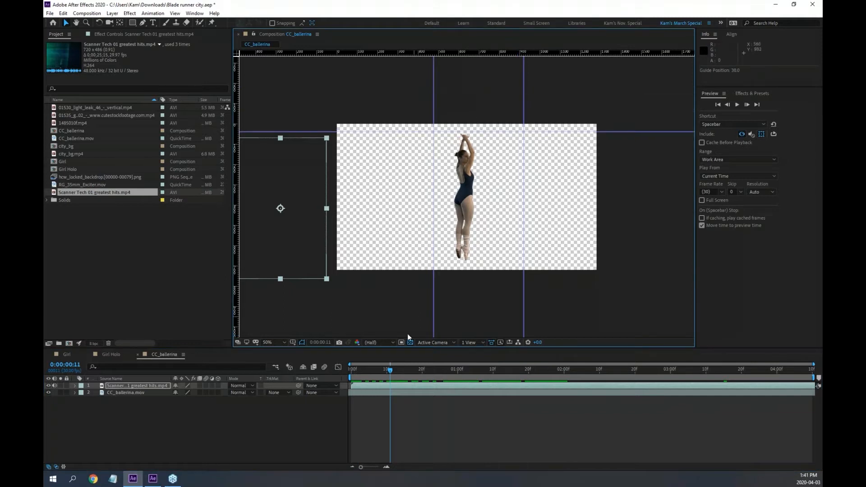
drag(480, 53, 478, 264)
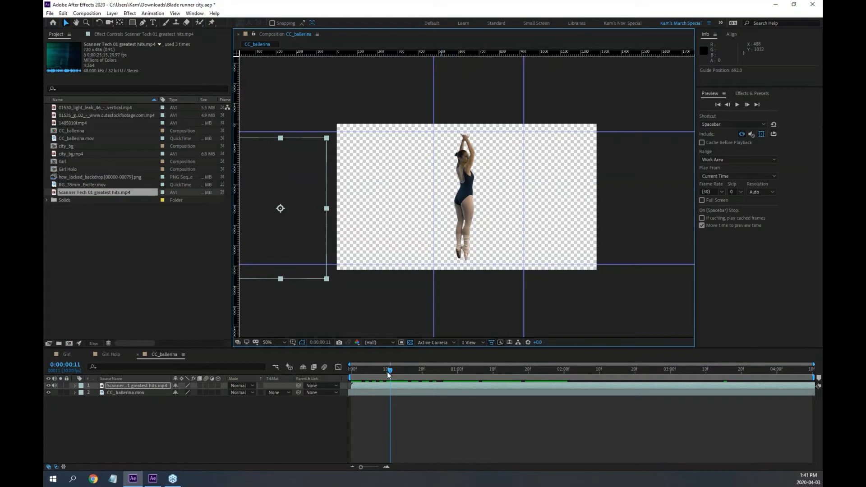
Check the ballerina's height at the first frame and move the horizontal guides outward to 26 and 704.
drag(390, 373, 318, 407)
key(slash)
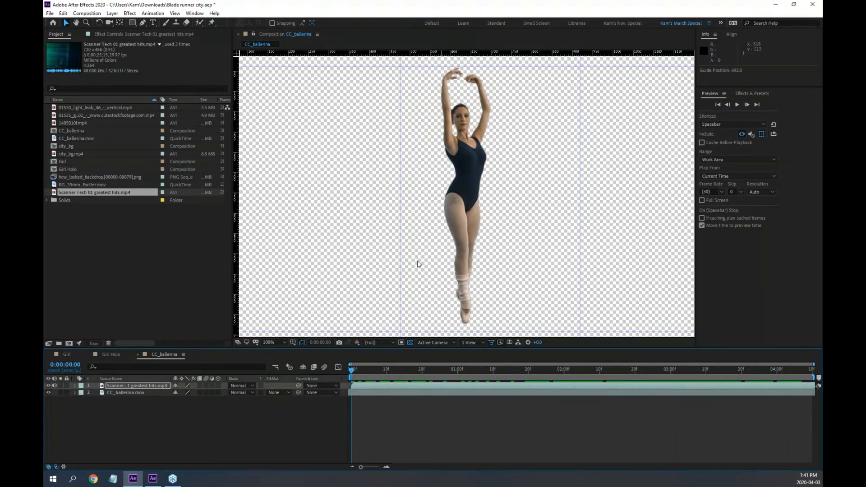
key(comma)
key(comma)
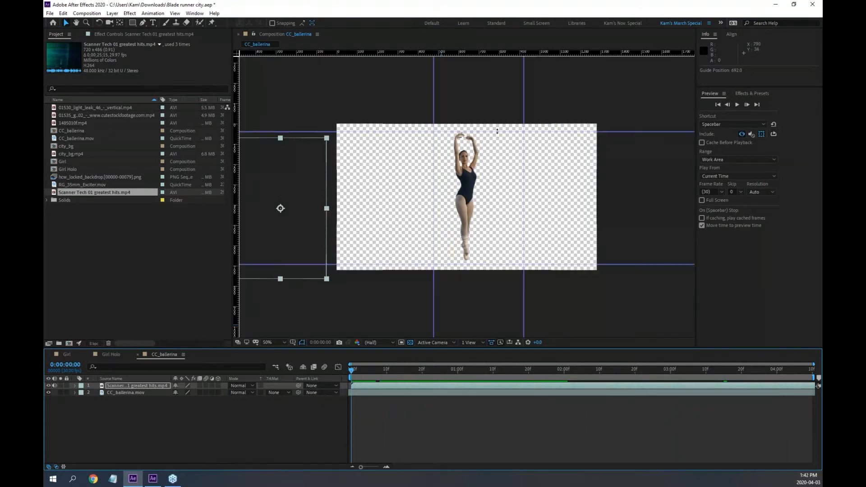
drag(497, 131, 497, 129)
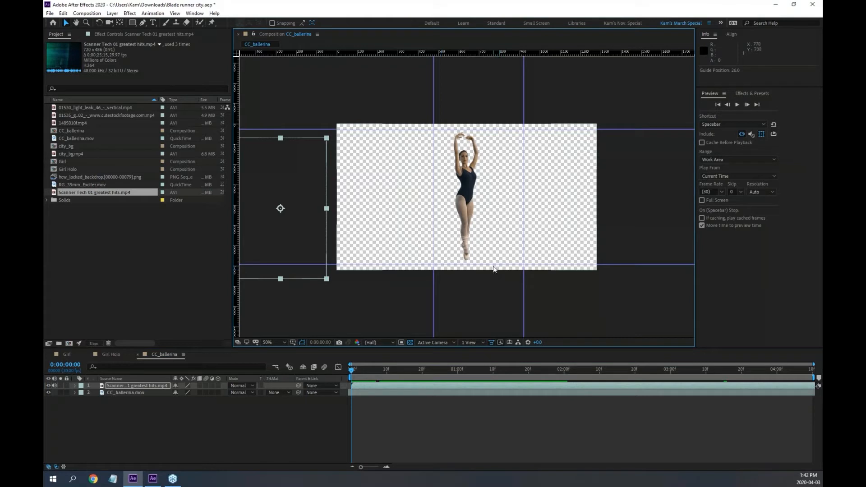
drag(492, 265, 493, 267)
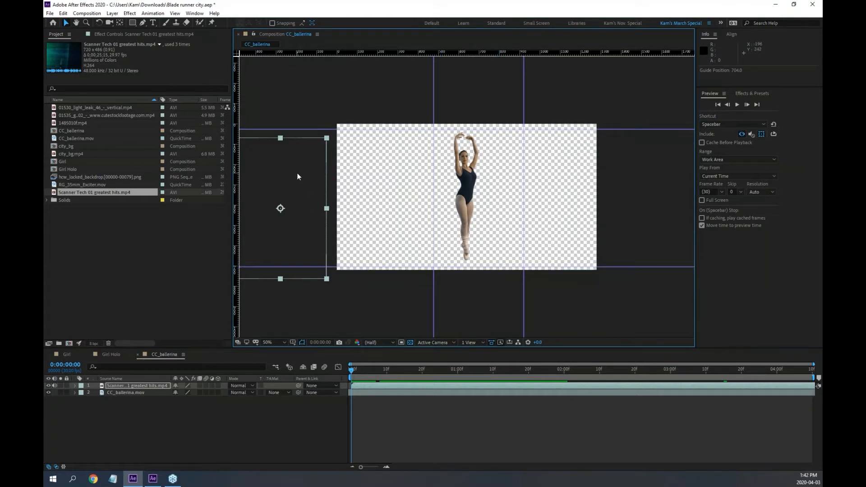
Move the Scanner Tech layer back over the ballerina and scale it down to fit inside the four guides.
drag(298, 176, 499, 168)
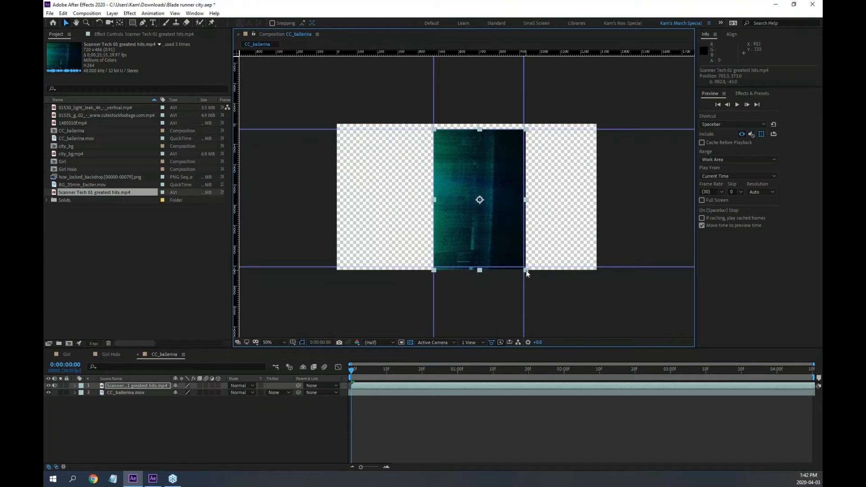
mouse_move(526, 274)
mouse_down()
mouse_move(514, 267)
mouse_move(528, 271)
mouse_move(521, 267)
mouse_up()
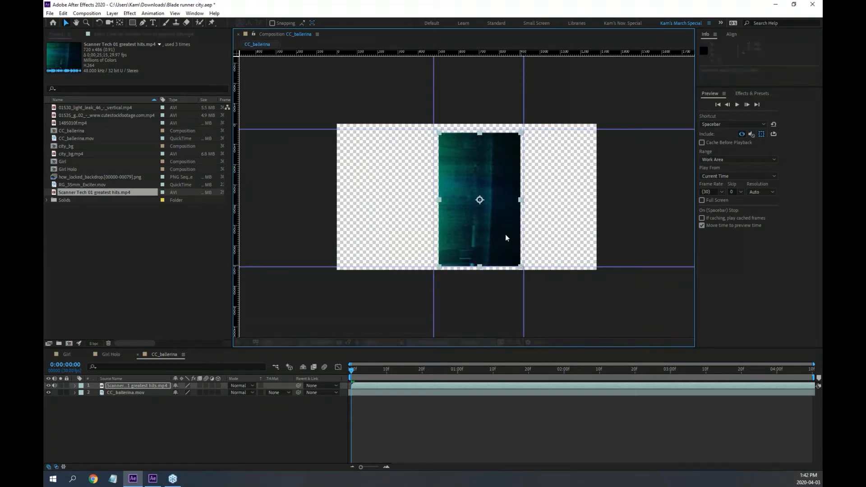
Align the Scanner Tech layer with the upper-left intersection of the guides and place its anchor point on that corner.
key(period)
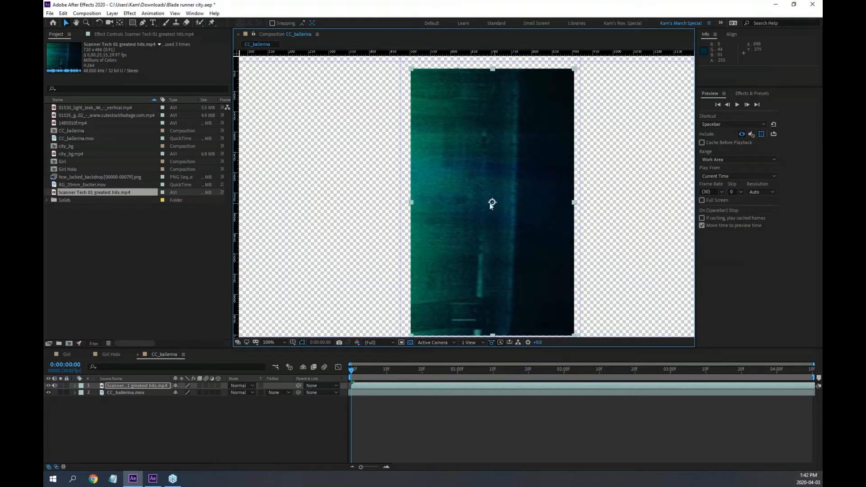
drag(493, 224, 483, 217)
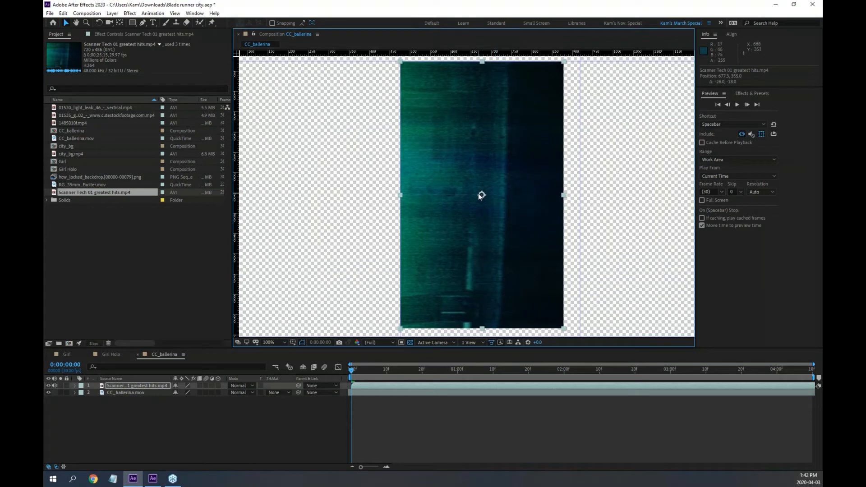
key(y)
drag(480, 194, 400, 63)
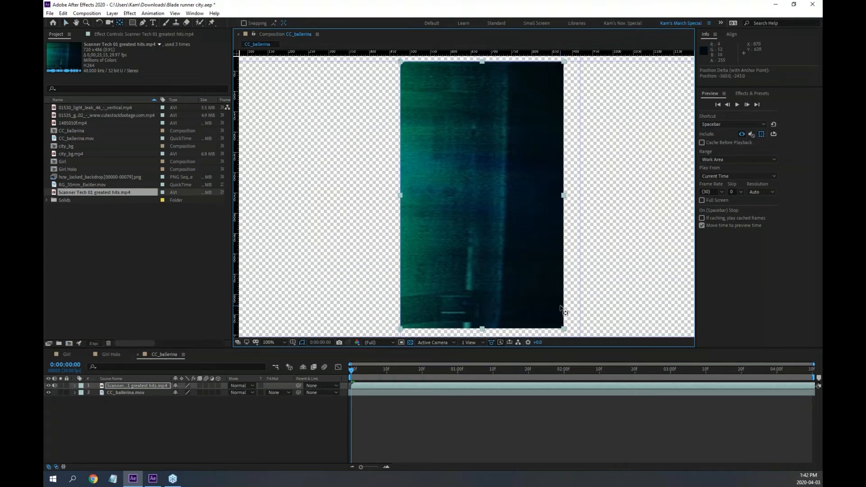
Stretch the Scanner Tech layer from its upper-left anchor to the lower-right guide intersection, with a vertical scale of about 139%.
key(v)
drag(575, 280, 548, 245)
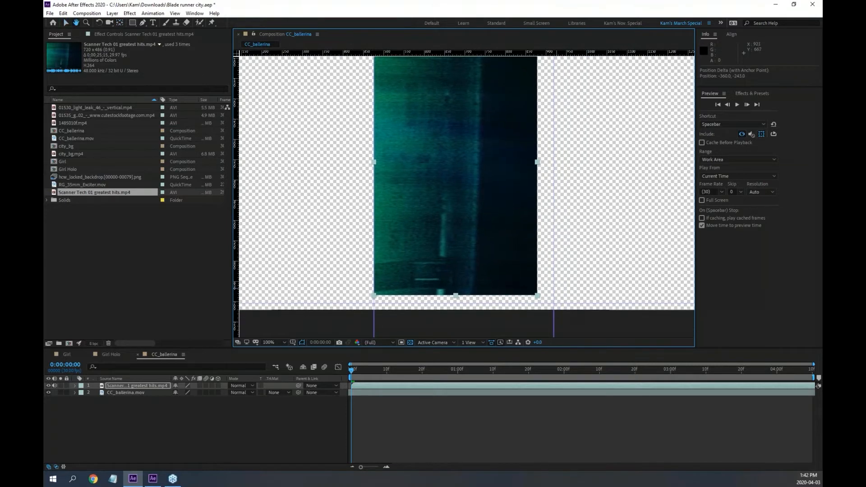
drag(538, 294, 554, 303)
key(comma)
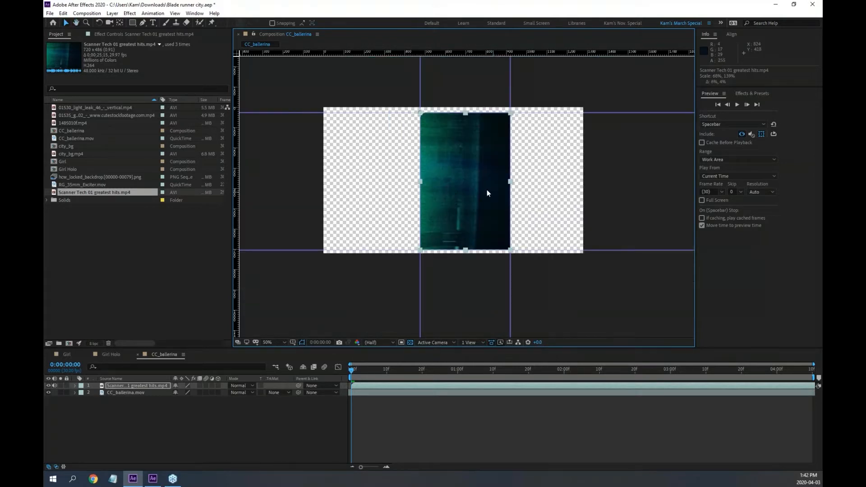
Move the Scanner Tech layer's anchor point back to the centre of the layer.
key(y)
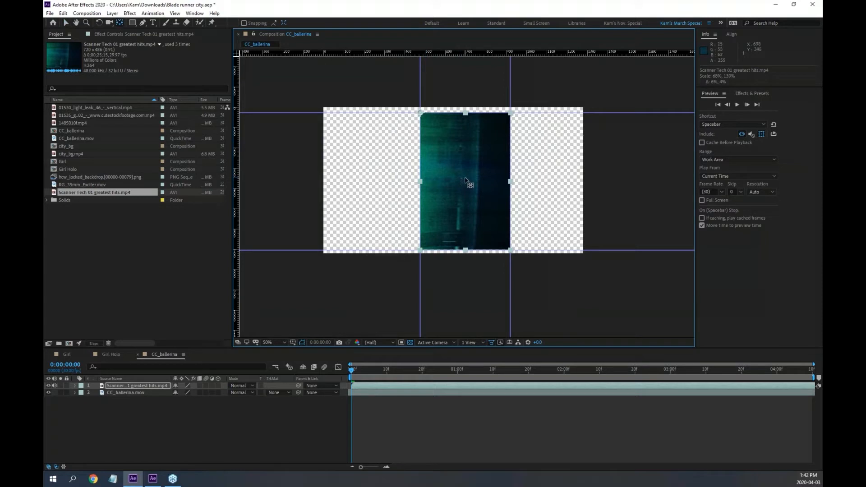
drag(424, 113, 392, 155)
drag(422, 114, 466, 181)
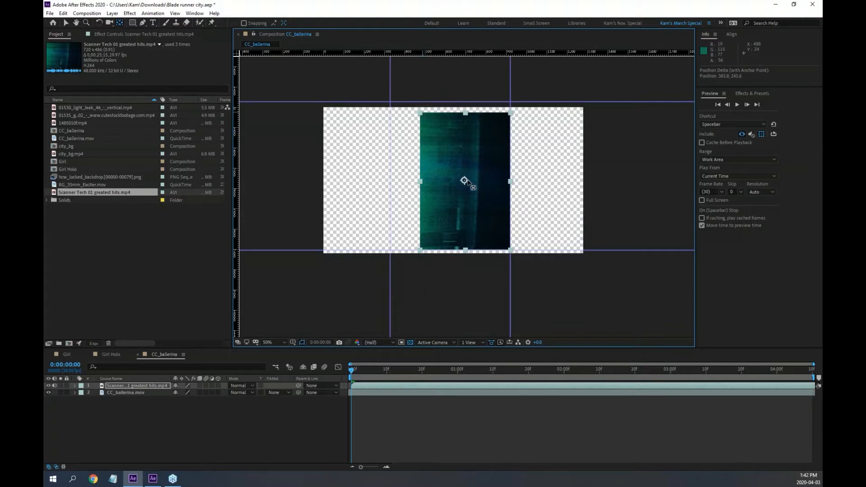
Clear all guides from the composition and hide the rulers.
click(175, 13)
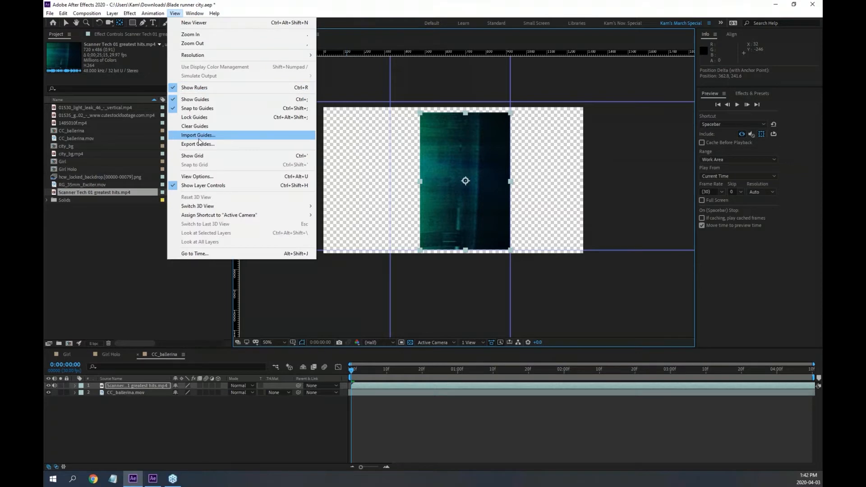
click(204, 126)
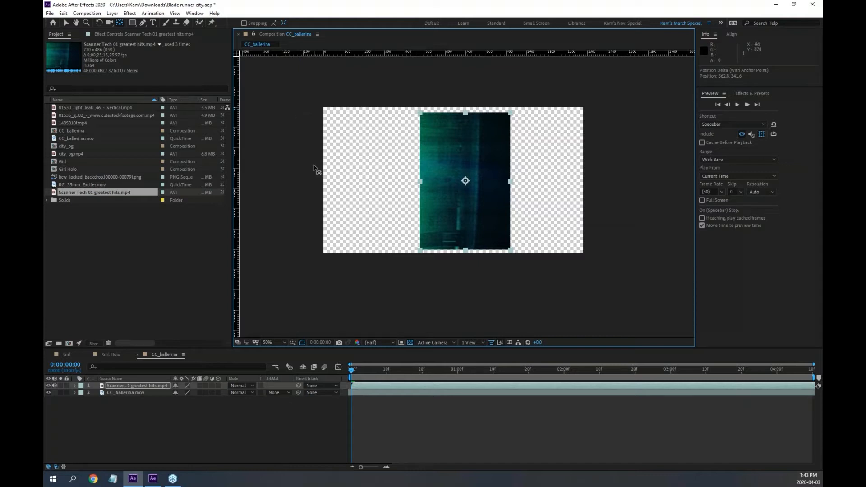
click(175, 14)
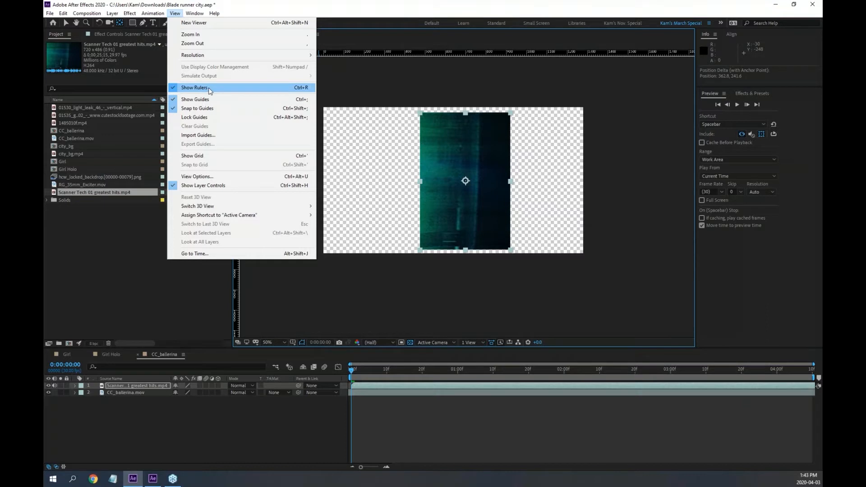
click(195, 88)
key(slash)
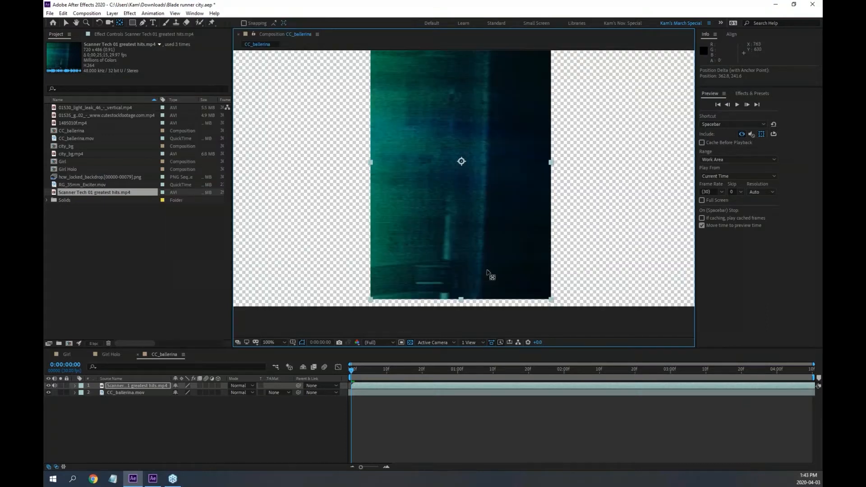
key(comma)
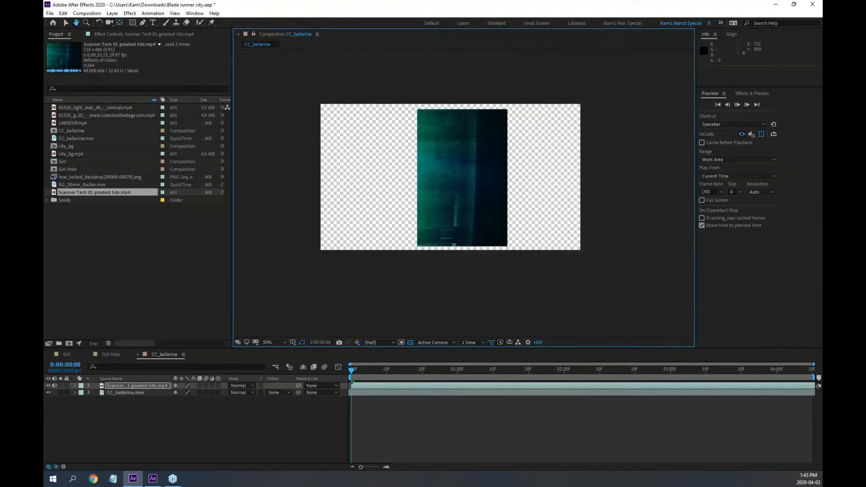
Preview the overlay up to 0:00:01:17 and set the CC_ballerina.mov track matte to Luma Matte using Scanner Tech 01 greatest hits.mp4.
key(space)
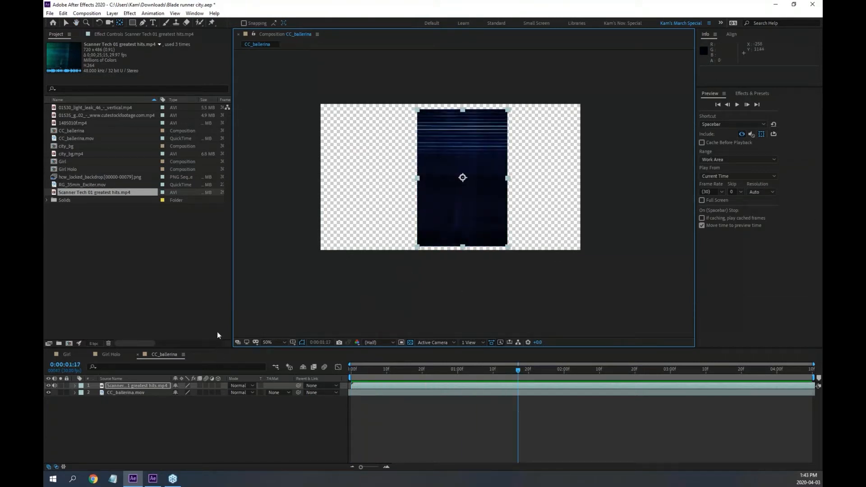
key(v)
click(289, 394)
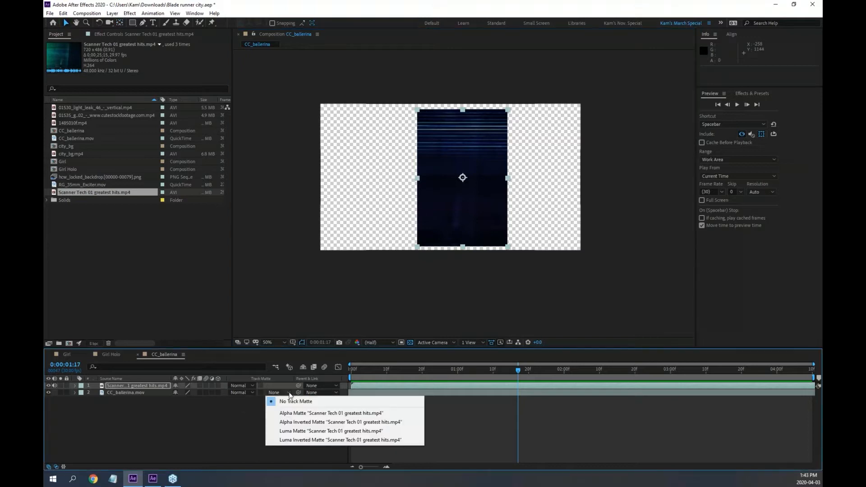
click(295, 431)
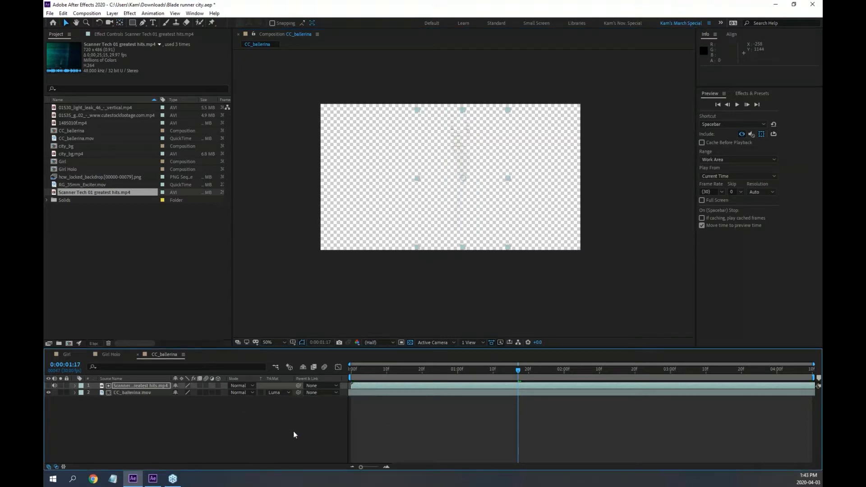
Play the composition from the first frame and inspect the luma-matted ballerina at closer zoom.
click(352, 370)
key(space)
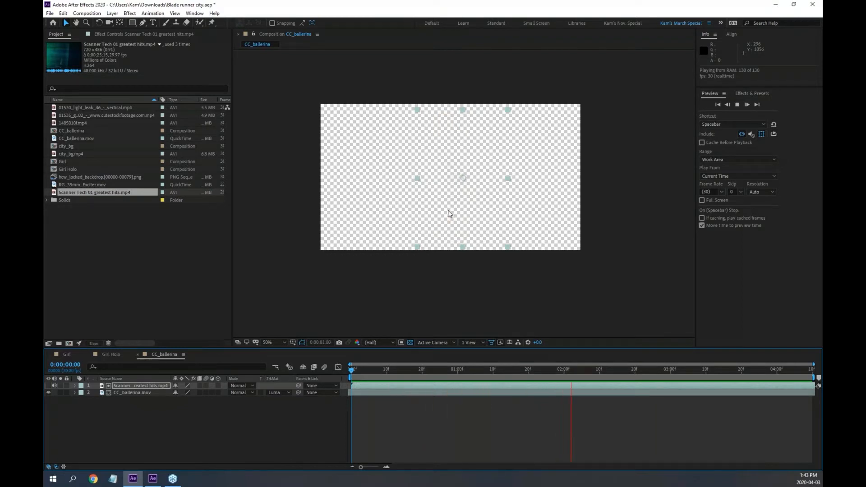
key(space)
scroll(467, 178, up, 2)
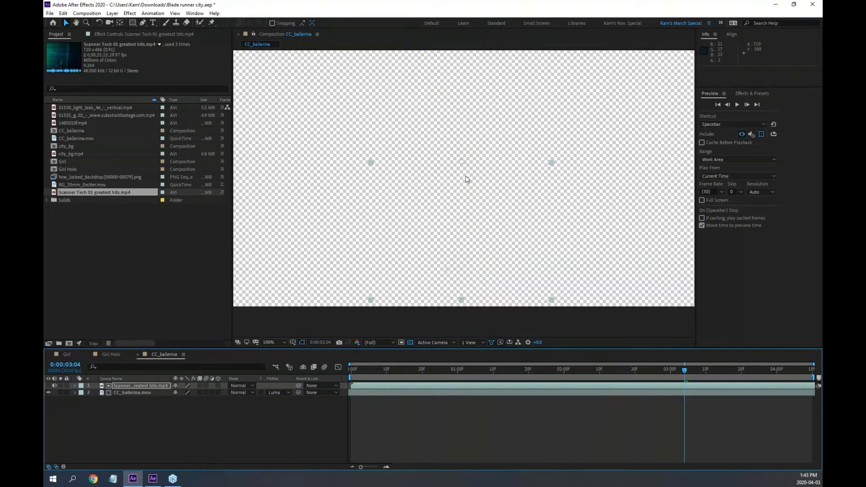
key(space)
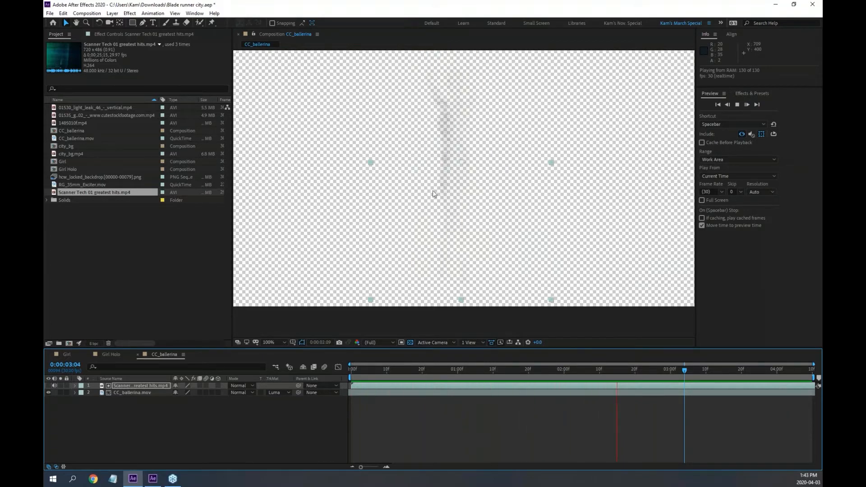
key(space)
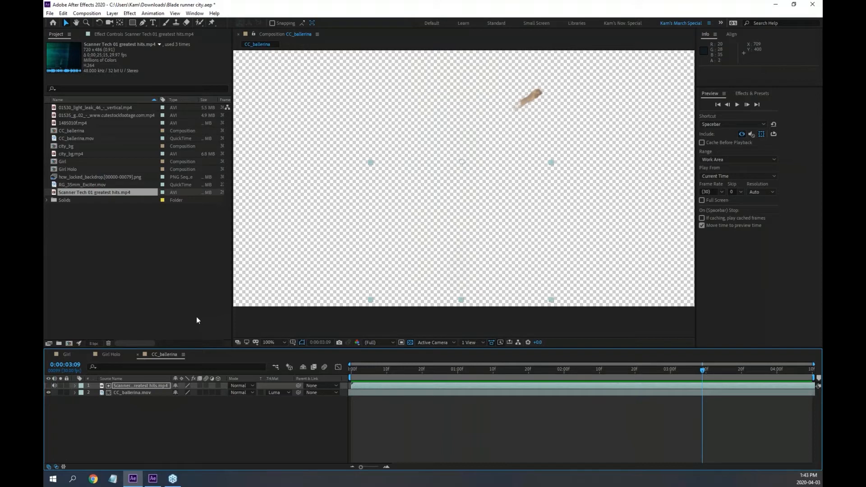
Duplicate the CC_ballerina.mov layer and compare the layer stack with that of the Girl Holo composition.
click(129, 393)
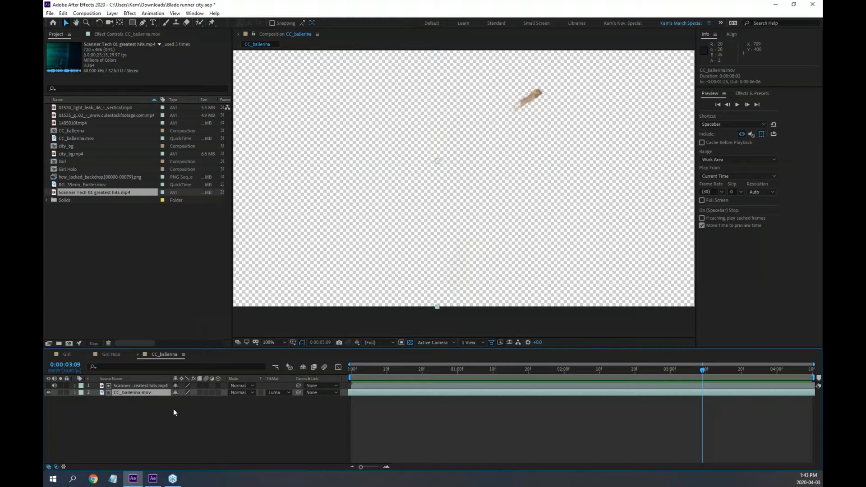
key(ctrl+d)
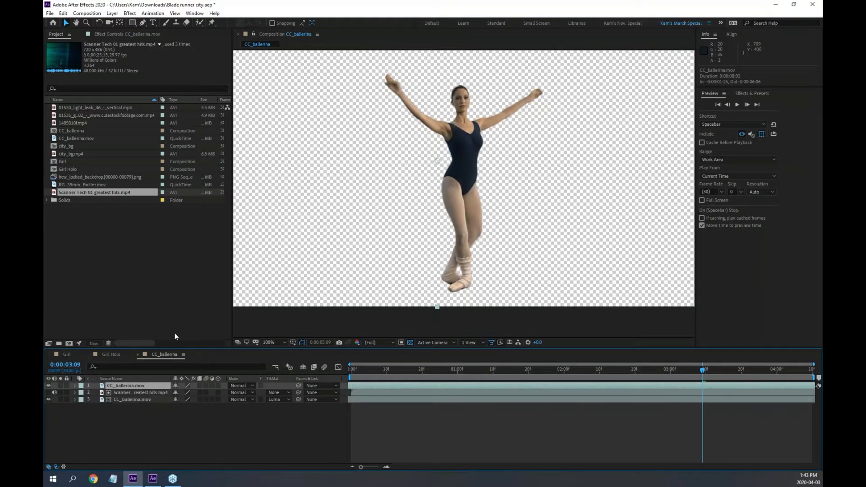
click(112, 353)
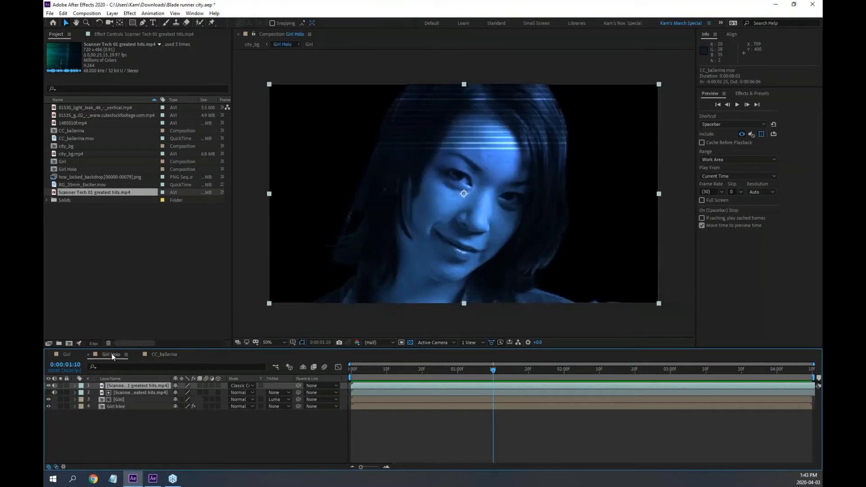
click(156, 355)
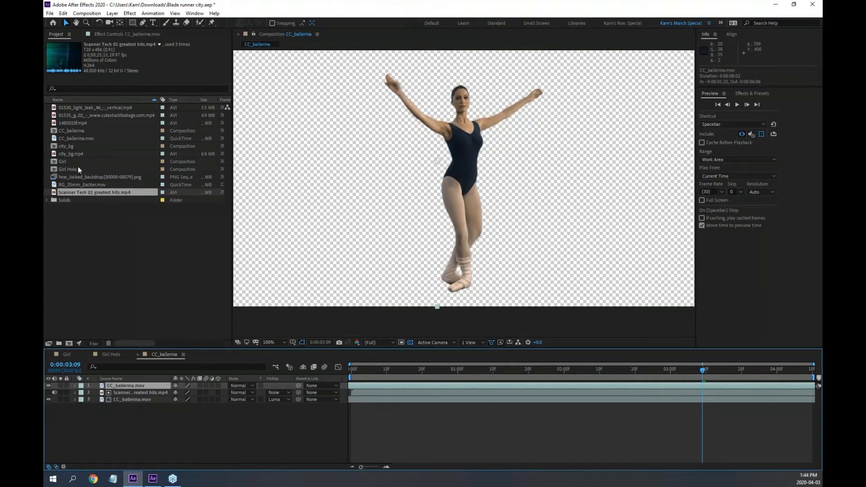
Rename the CC_ballerina composition as "ballerina Holo" in the project.
click(99, 217)
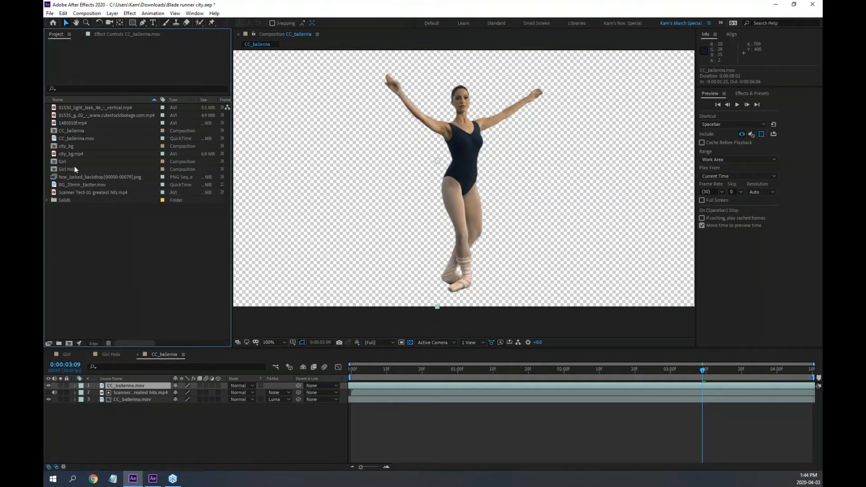
click(75, 131)
key(Return)
key(Home)
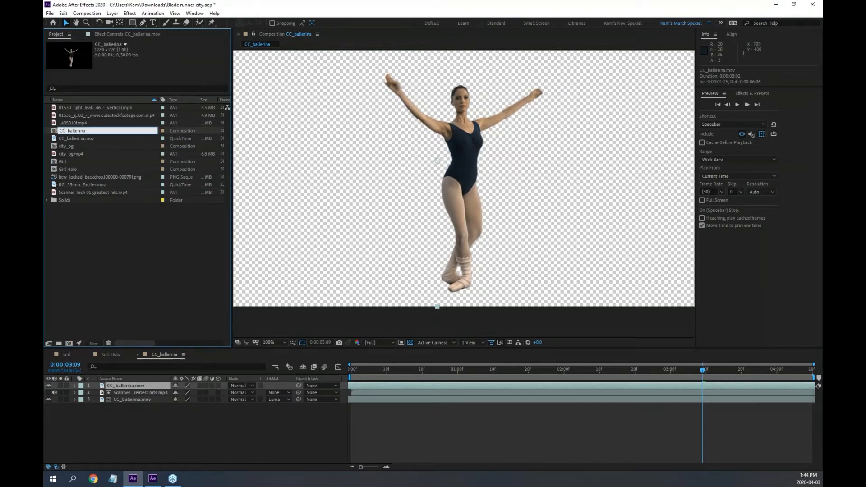
key(Delete)
key(Delete)
key(Delete)
click(77, 130)
key(Return)
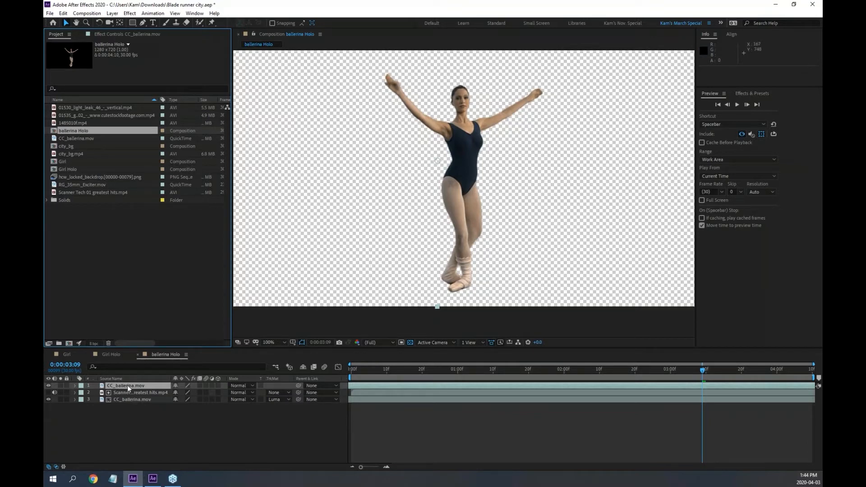
Move the duplicate ballerina layer to the bottom of the stack and set it to No Track Matte.
drag(127, 385, 131, 406)
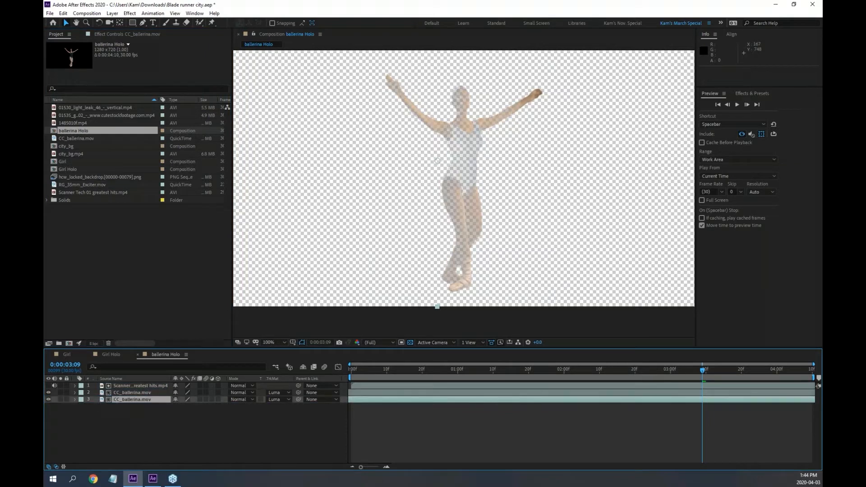
click(285, 399)
click(287, 408)
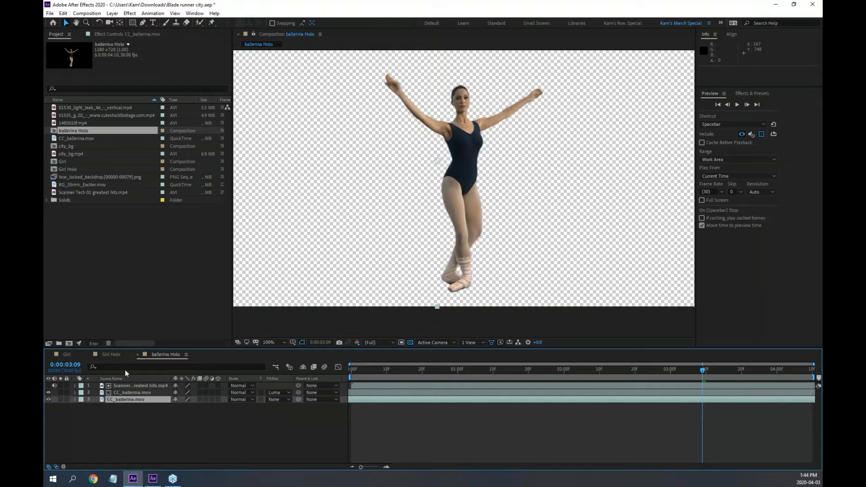
Copy the Tritone effect from the Girl blue layer in Girl Holo onto the bottom CC_ballerina.mov layer in ballerina Holo.
click(112, 355)
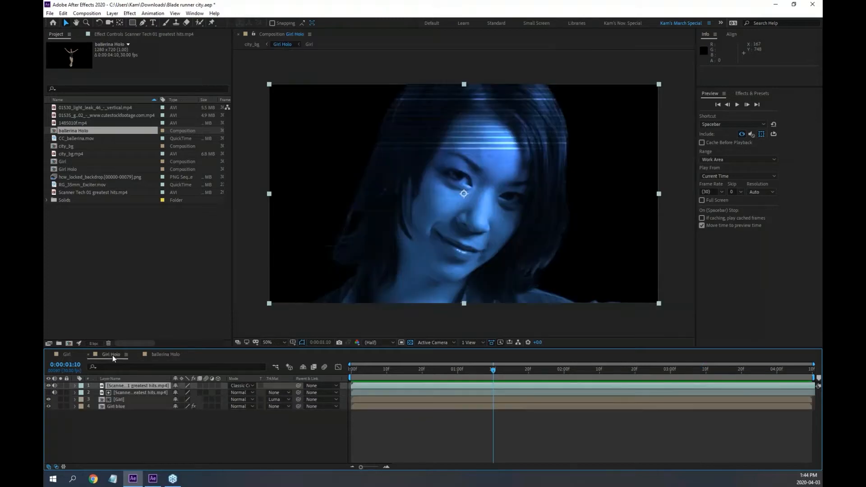
click(126, 34)
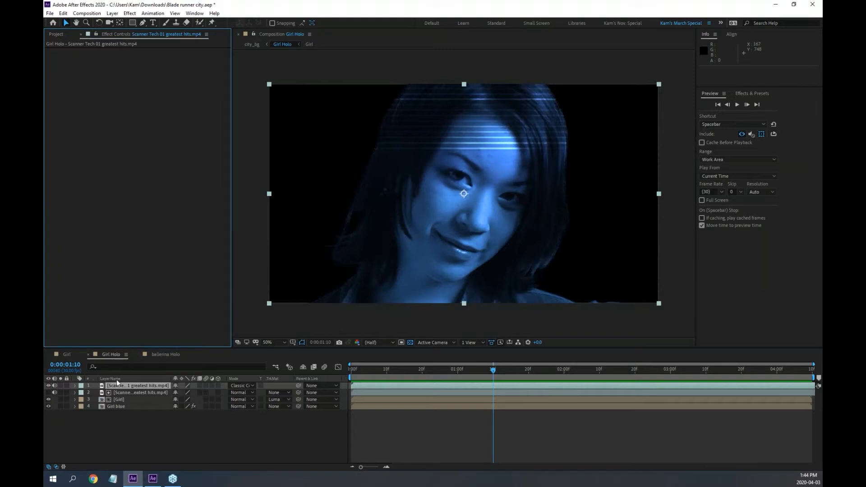
click(118, 406)
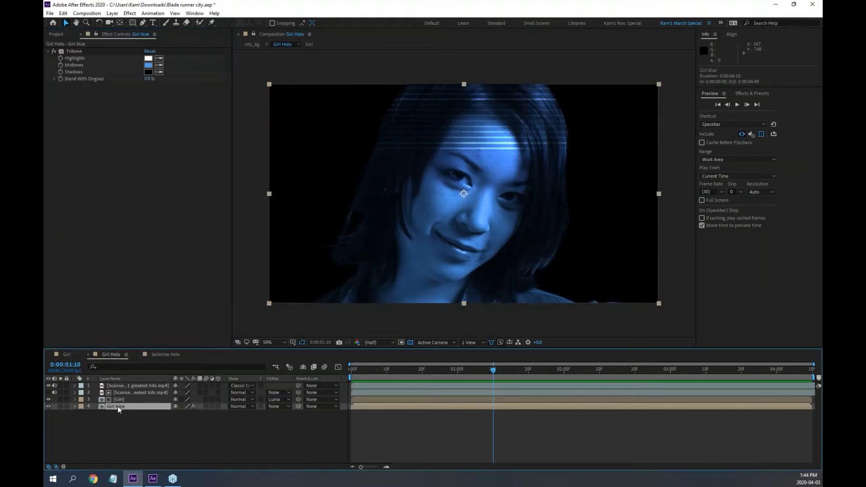
click(74, 50)
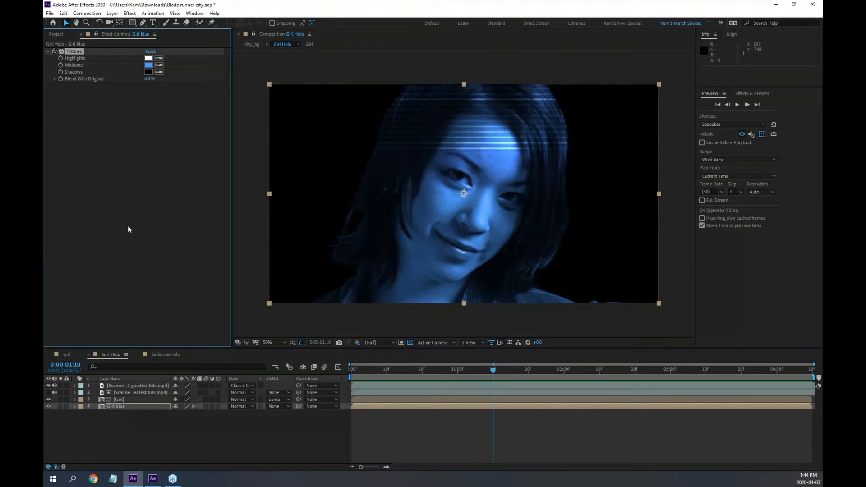
click(171, 354)
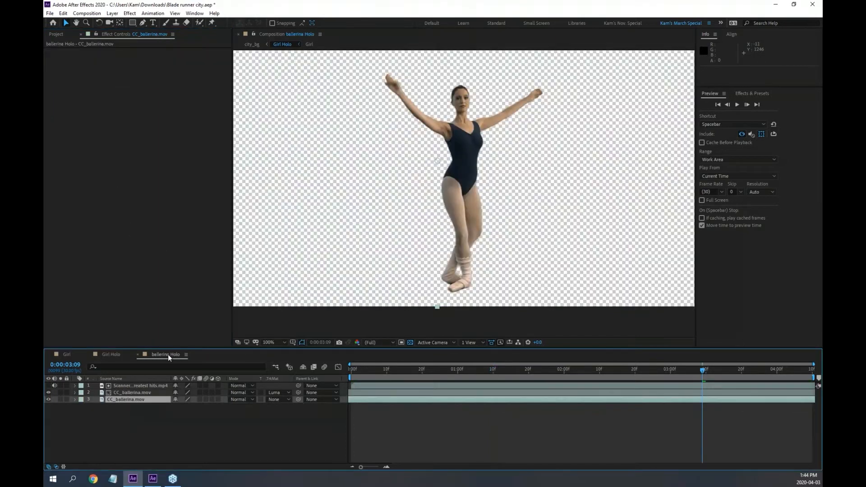
click(128, 398)
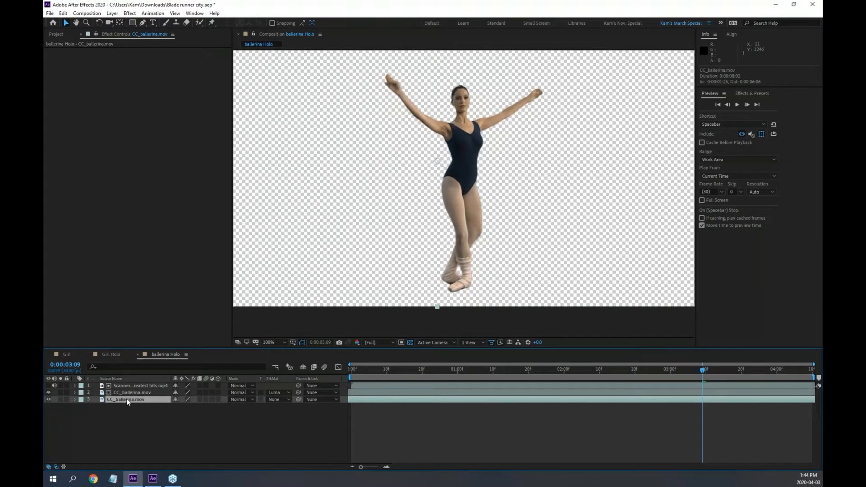
key(ctrl+v)
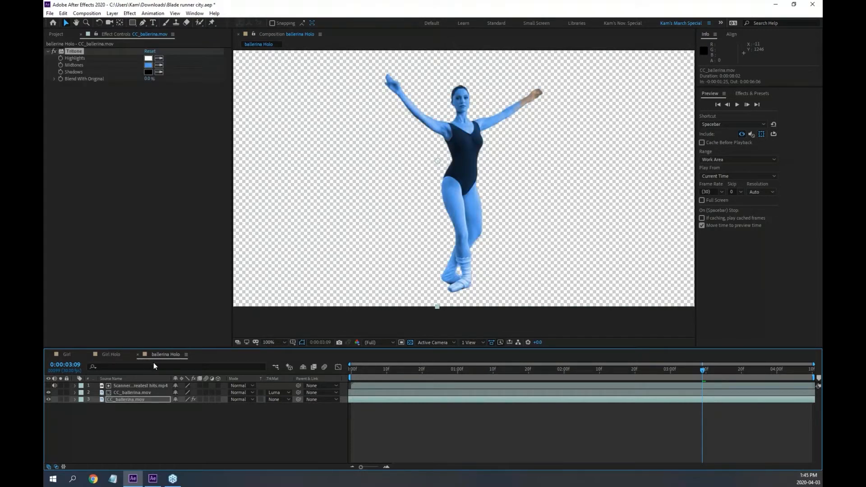
Duplicate the Scanner Tech layer in ballerina Holo, make the top copy visible and set its blending mode to Classic Color Dodge.
drag(397, 369, 704, 376)
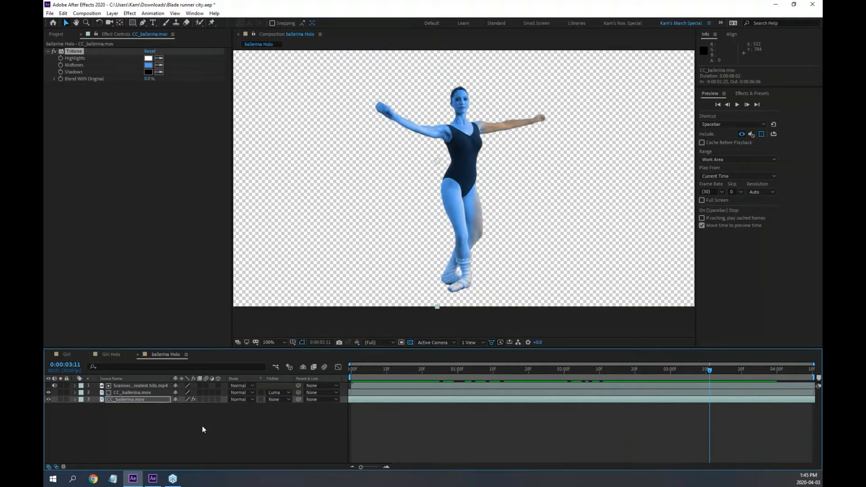
click(148, 386)
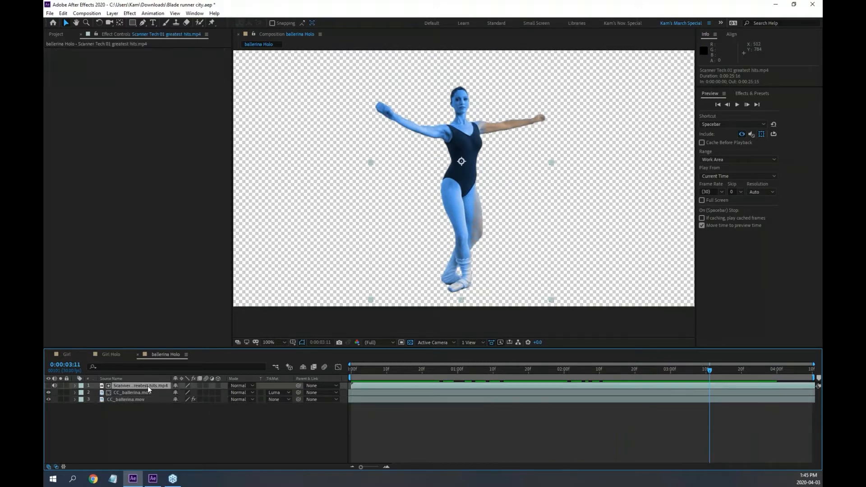
key(ctrl+d)
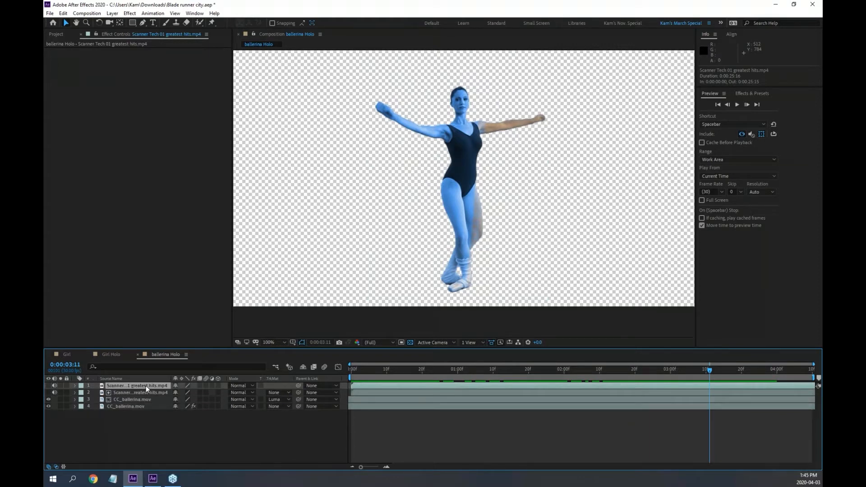
click(48, 386)
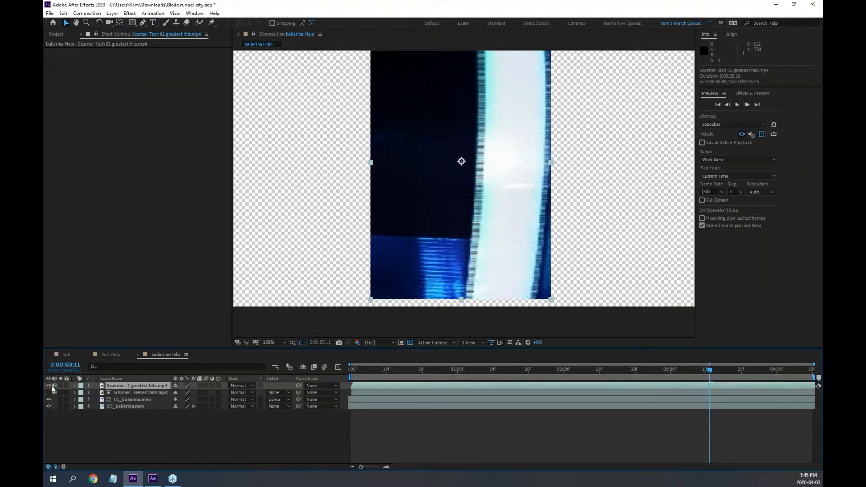
click(250, 384)
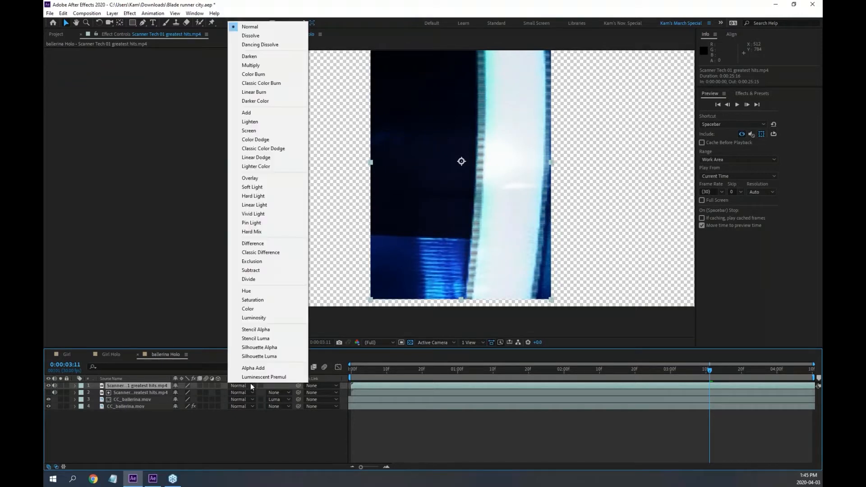
click(263, 148)
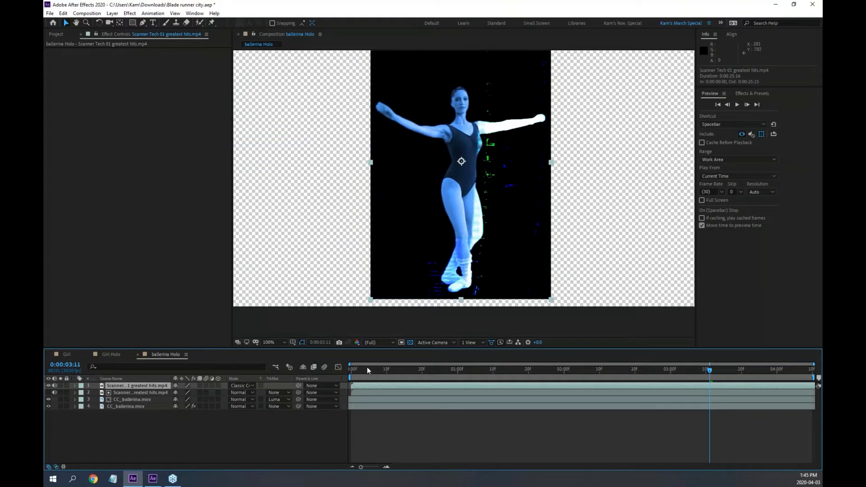
Preview the ballerina Holo composition from the start and inspect the dancer closely against black with the transparency grid off.
click(351, 367)
key(space)
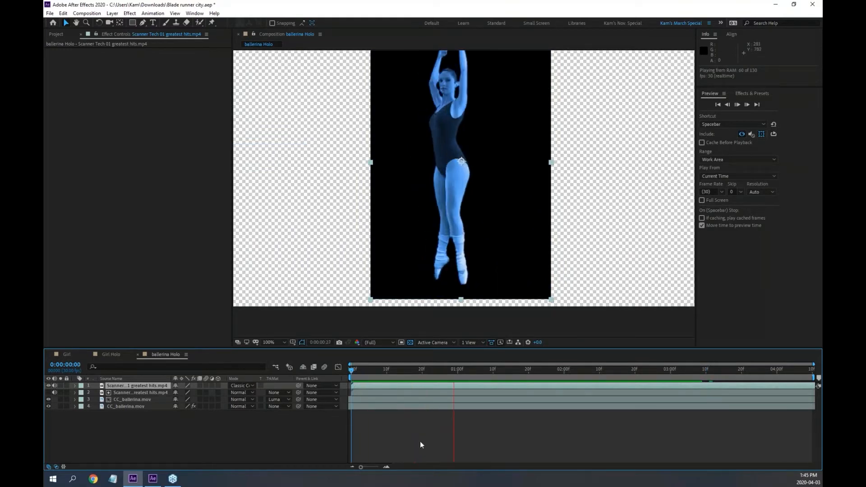
key(space)
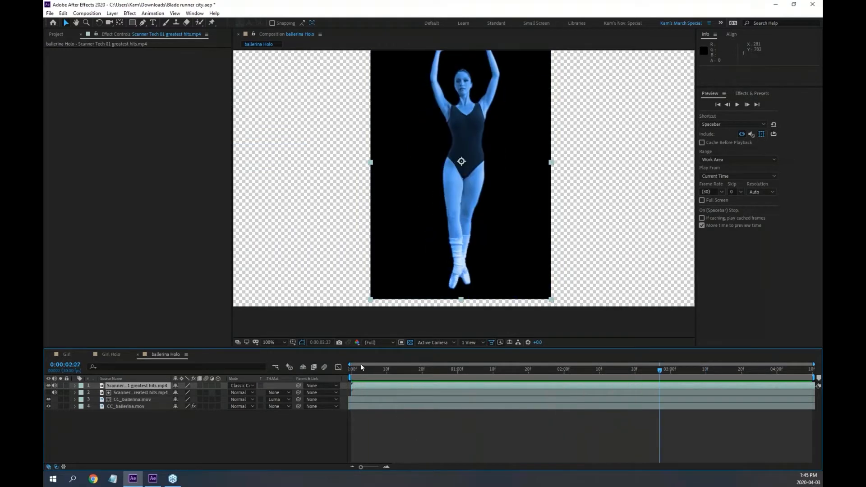
click(410, 342)
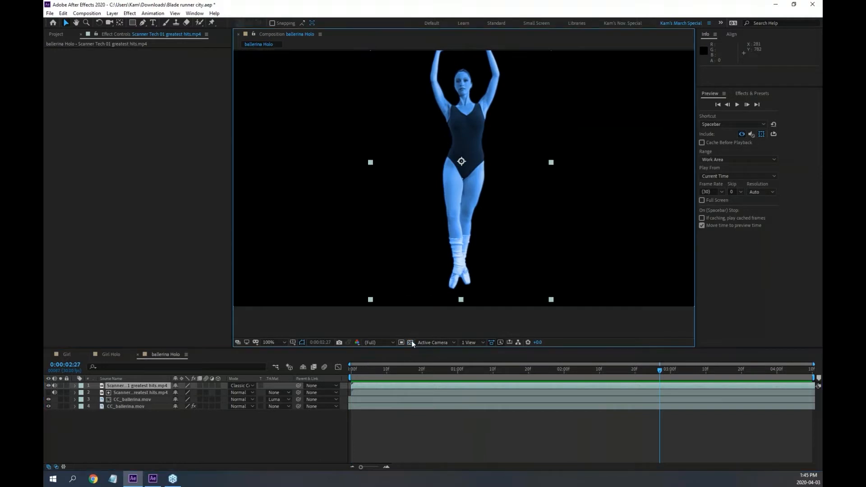
scroll(408, 282, down, 1)
scroll(410, 281, up, 1)
key(period)
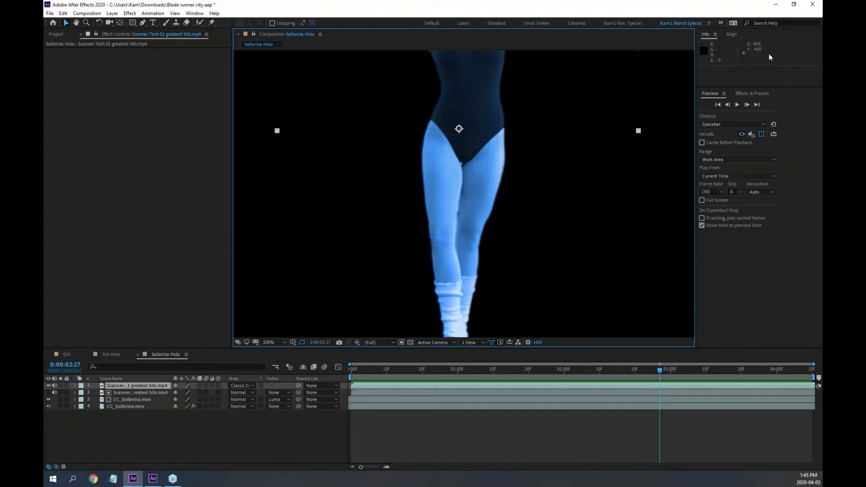
drag(638, 81, 517, 291)
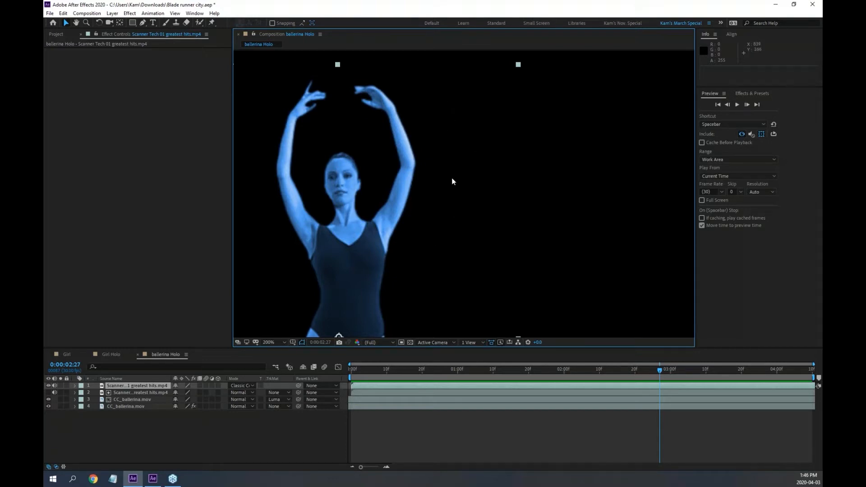
scroll(455, 176, down, 1)
key(space)
drag(402, 228, 445, 168)
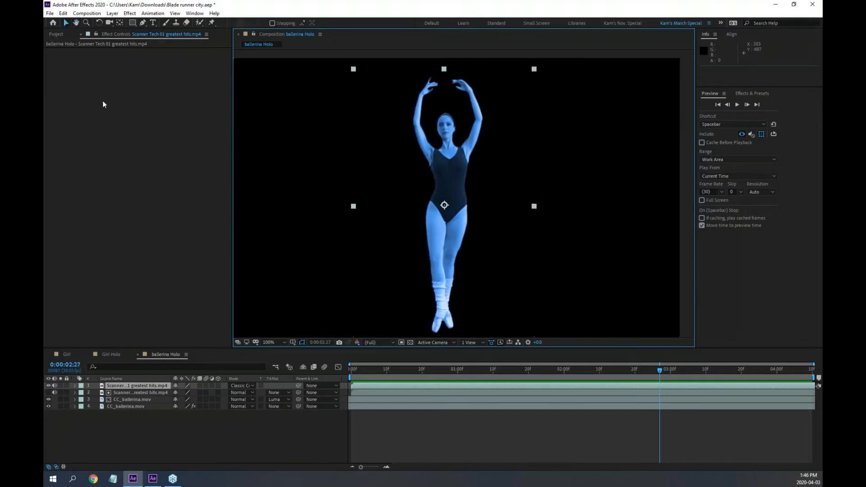
In the city_bg composition, delete the Girl Holo layer and place the ballerina Holo composition over the buildings.
click(56, 34)
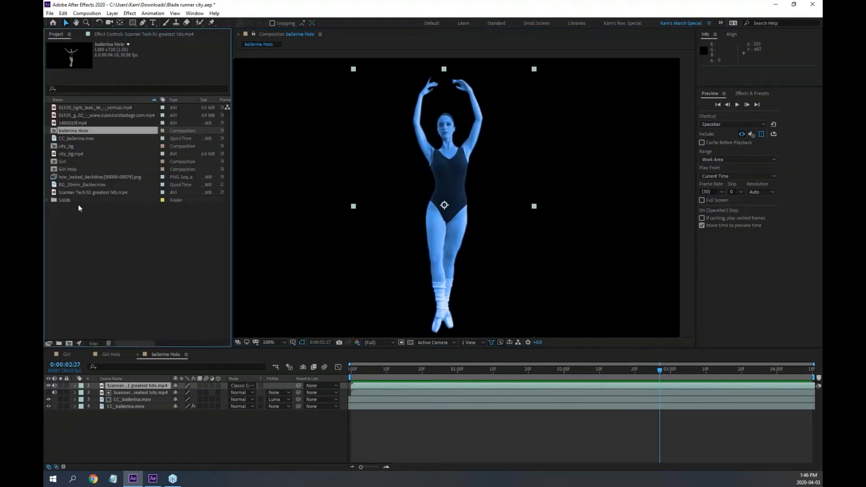
double_click(69, 154)
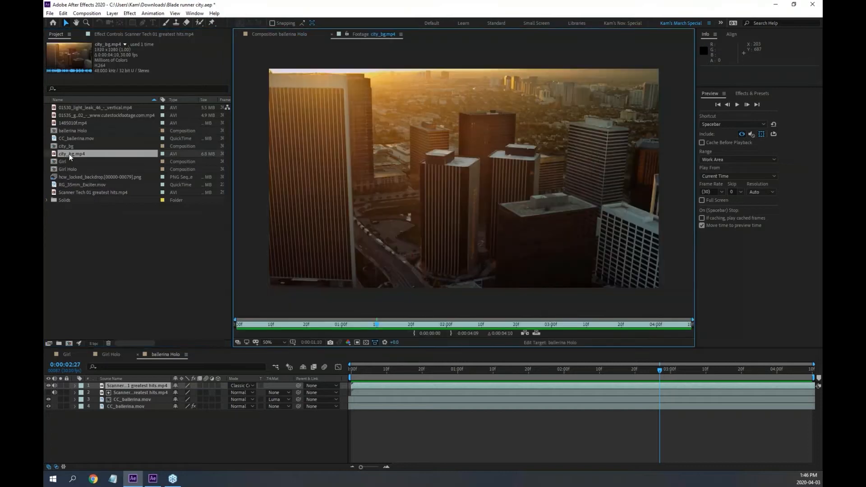
double_click(63, 145)
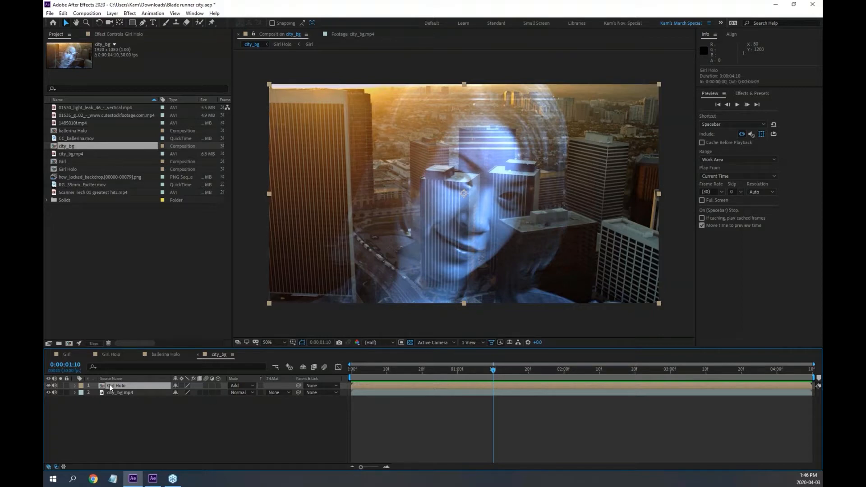
key(Delete)
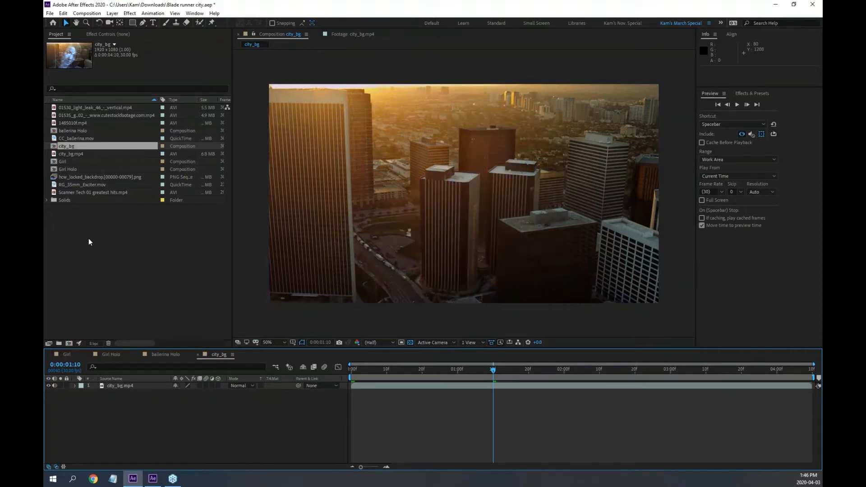
drag(68, 131, 504, 180)
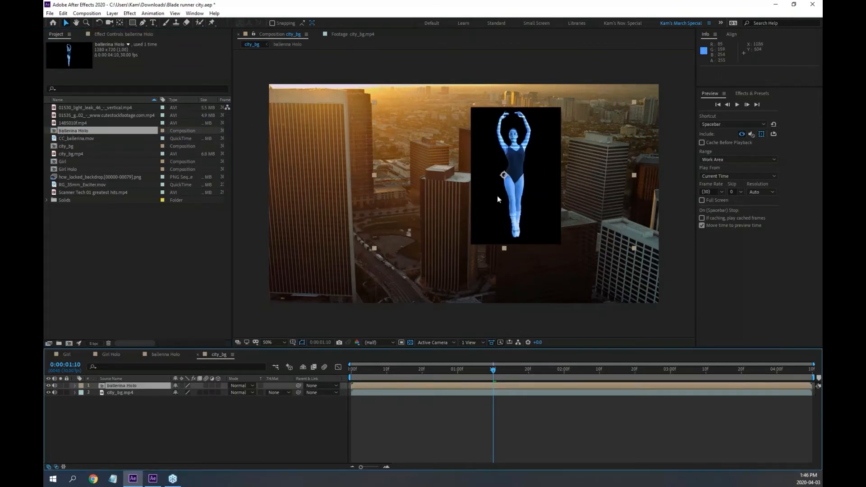
Set the ballerina Holo layer to Add, stand the dancer on the dark rooftop at about 1204, 408, and preview it.
click(239, 385)
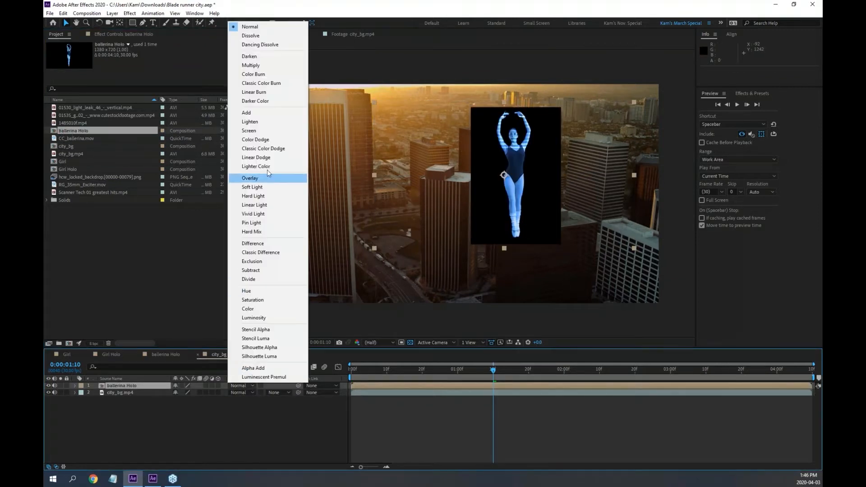
click(269, 113)
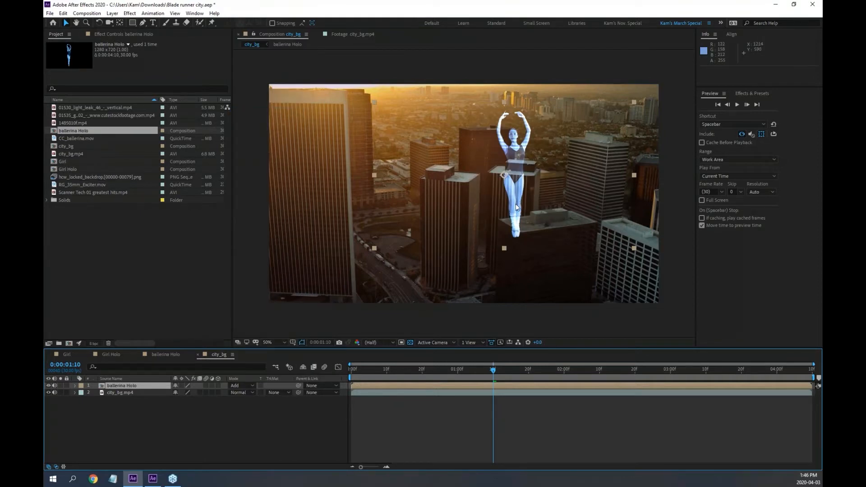
drag(517, 207, 525, 200)
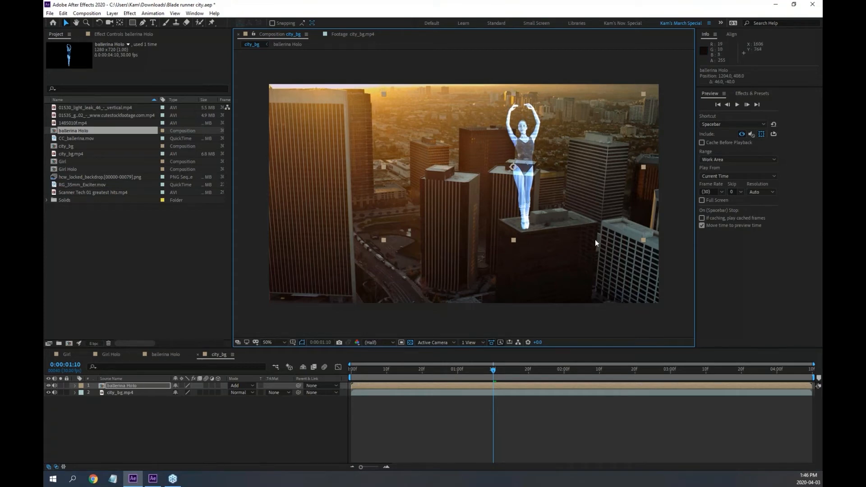
key(space)
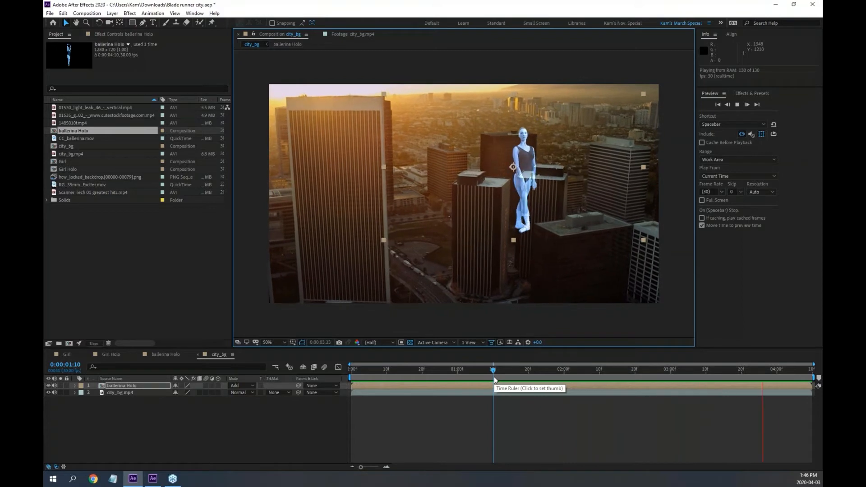
key(space)
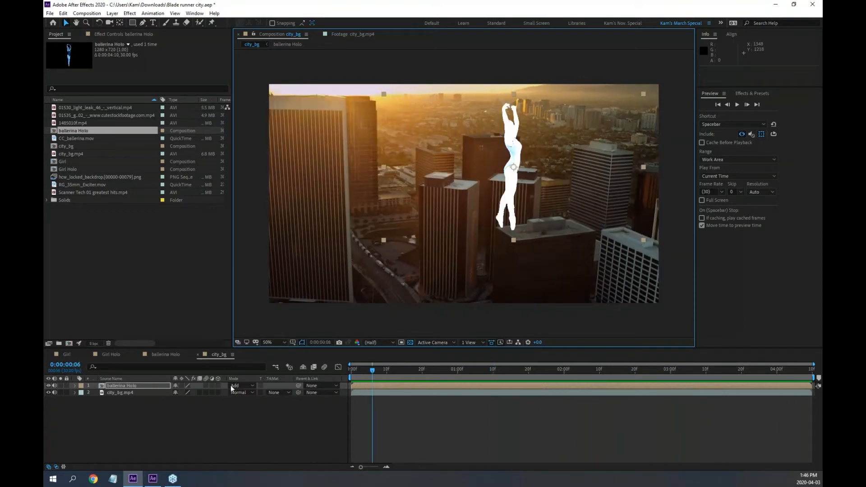
Try the blending modes from Lighten through Divide on the ballerina Holo layer, then return it to Add.
click(253, 385)
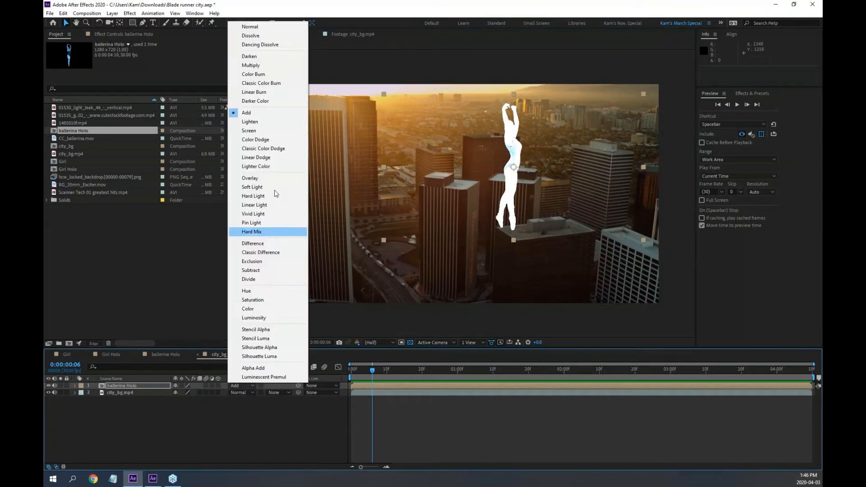
click(273, 122)
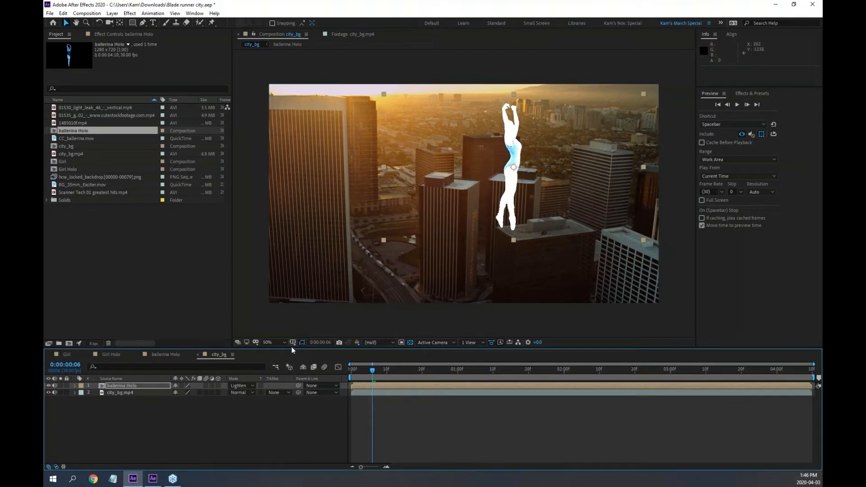
key(shift+equal)
key(shift+equal)
key(shift+equal)
key(shift+equal)
key(shift+equal)
key(shift+equal)
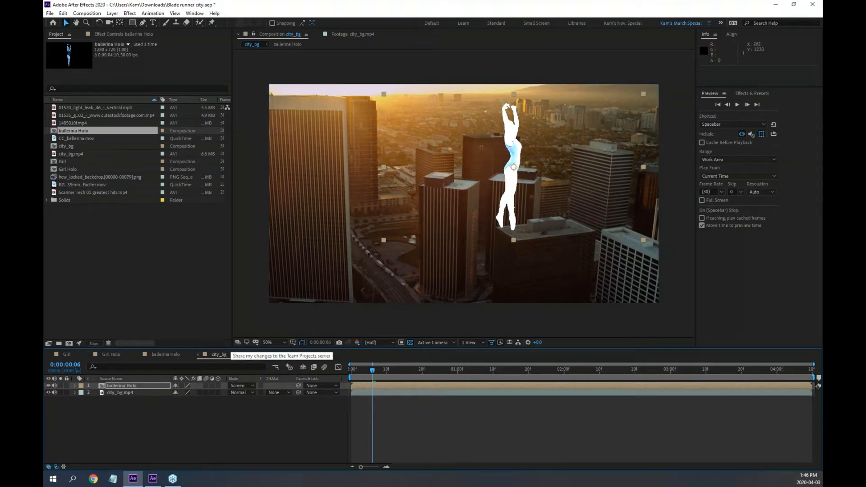
key(shift+equal)
key(shift+equal)
key(shift+equal)
key(shift+equal)
key(shift+equal)
key(shift+equal)
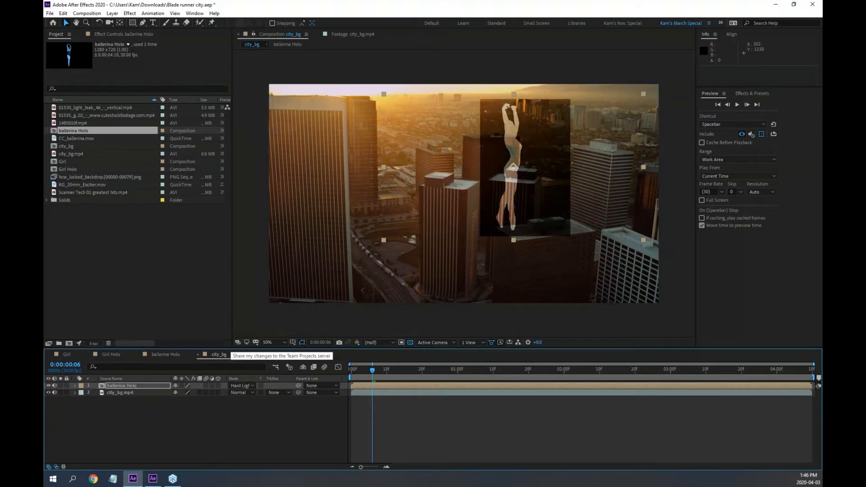
key(shift+equal)
key(shift+equal)
key(shift+equal)
key(shift+equal)
key(shift+equal)
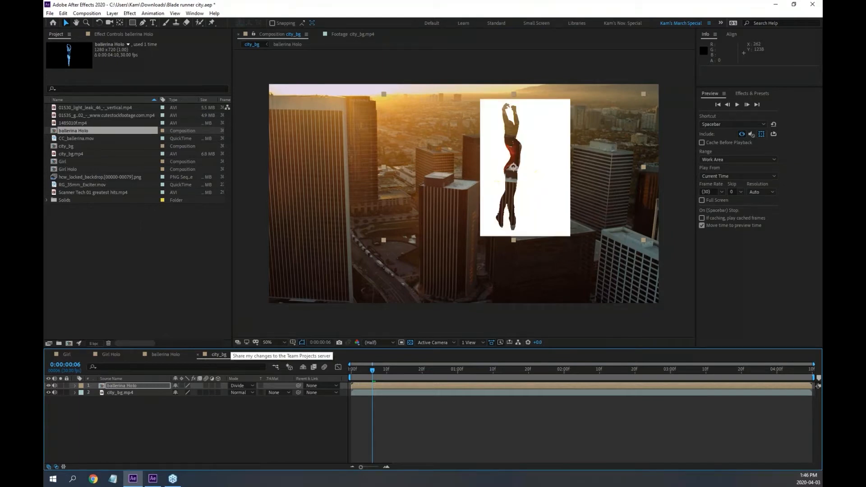
click(251, 386)
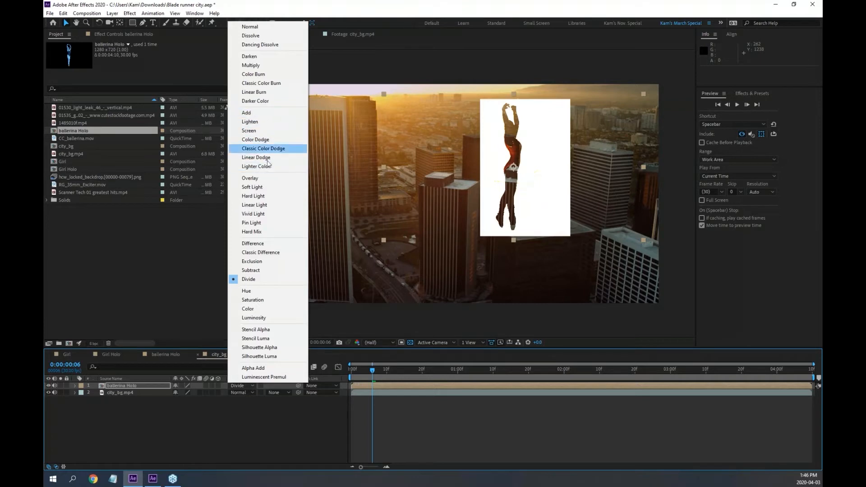
click(247, 113)
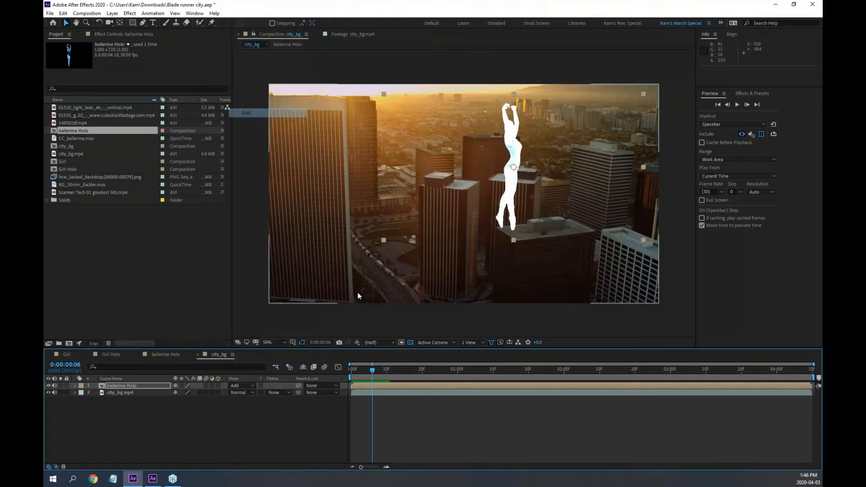
Check the ballerina hologram at other frames of city_bg and delete the ballerina Holo layer from that composition.
click(521, 369)
drag(505, 364, 415, 364)
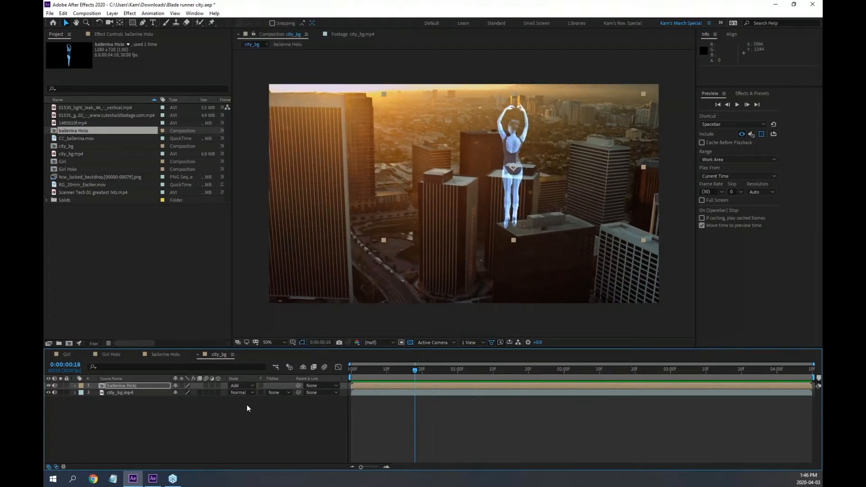
click(248, 404)
click(127, 385)
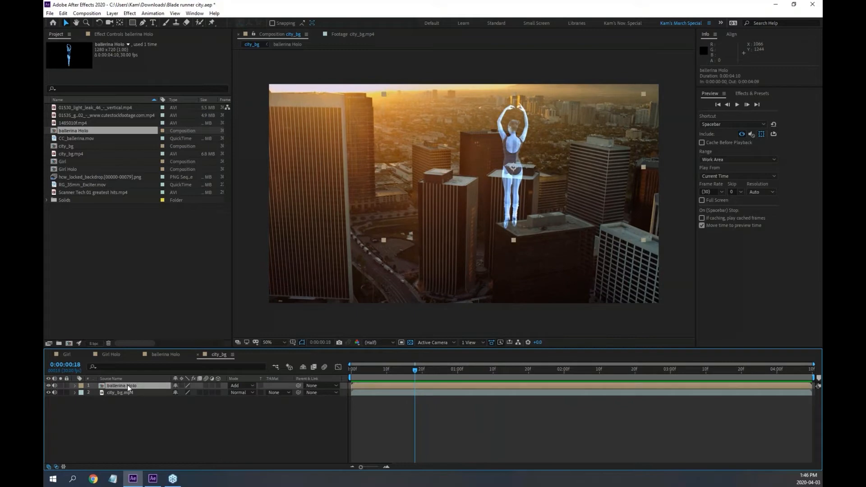
key(Delete)
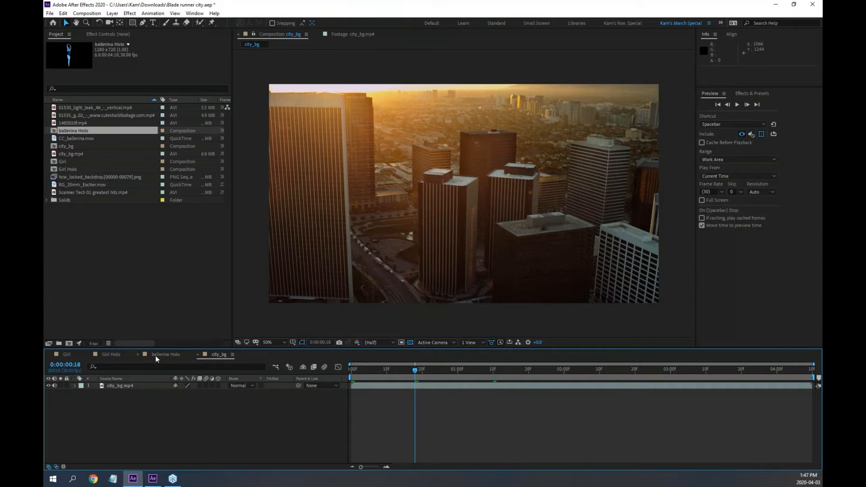
Import the surfer folder's JPEG frames, starting at surfer_00000.jpg, as one image sequence.
double_click(104, 255)
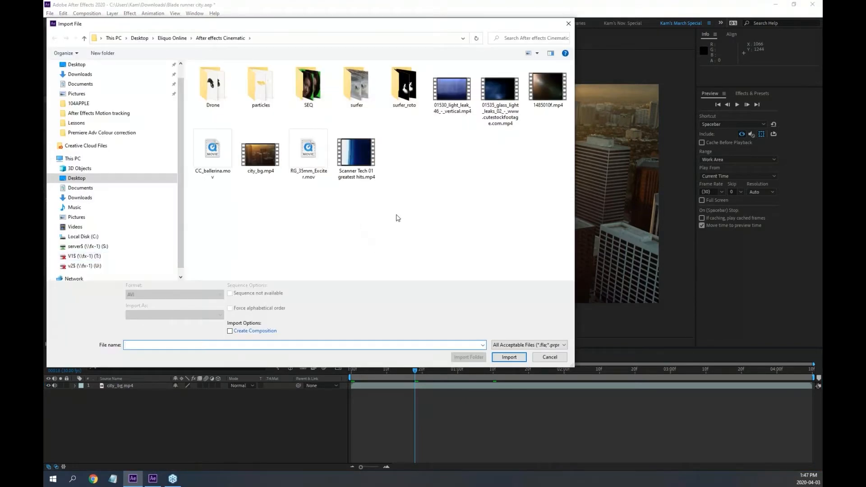
click(361, 105)
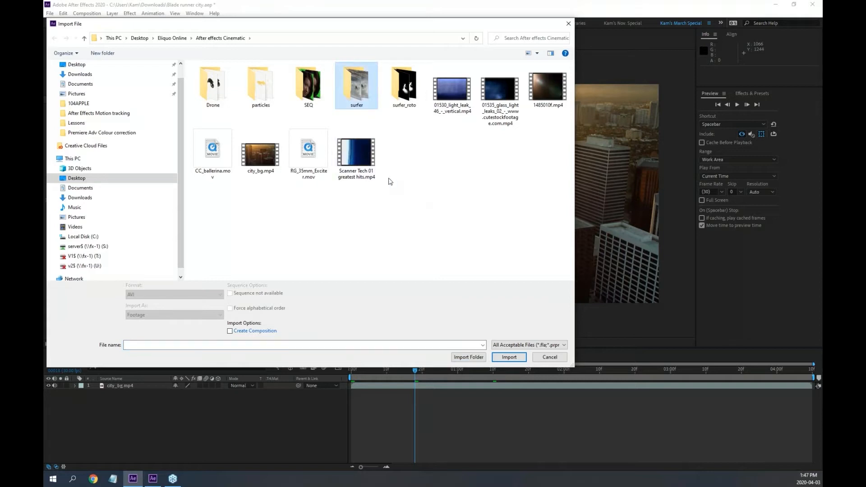
double_click(354, 86)
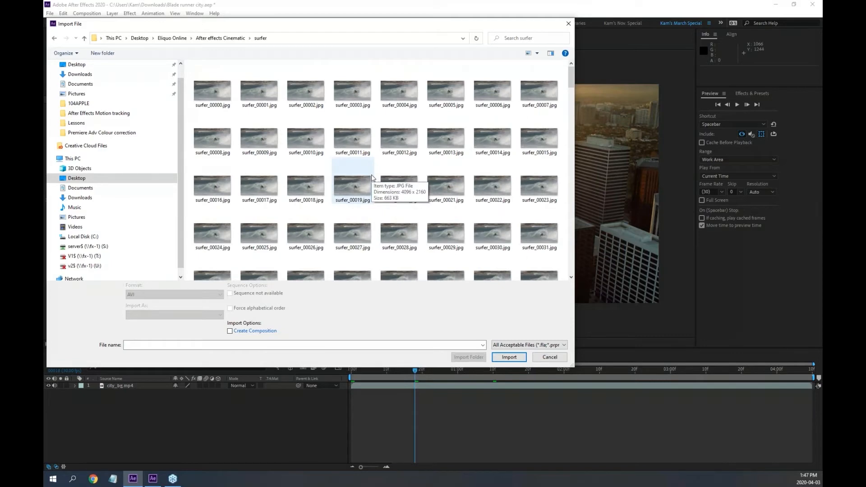
click(206, 89)
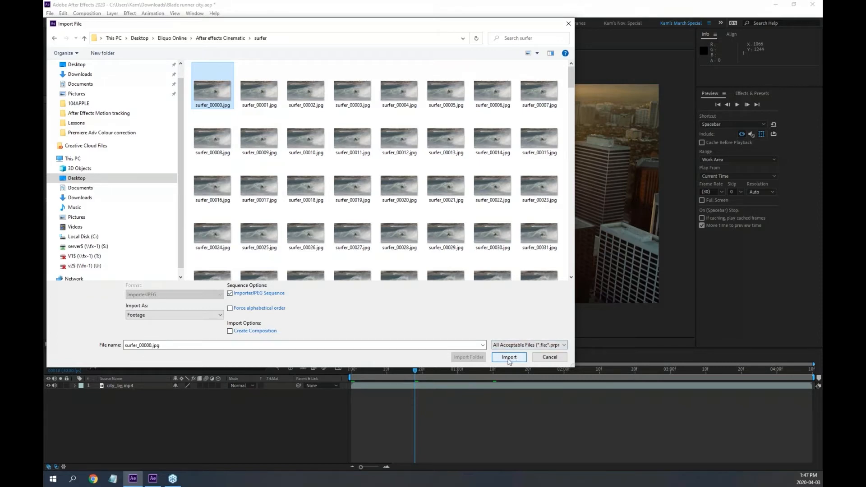
click(509, 358)
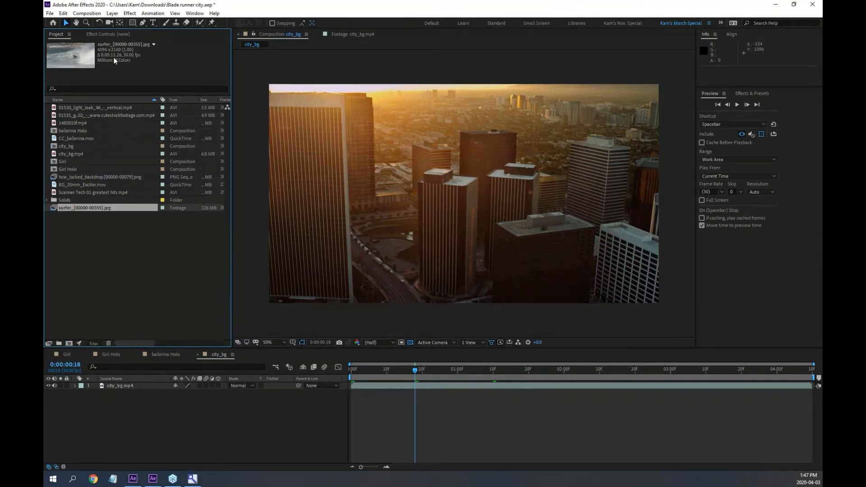
Open the surfer image sequence as footage and play it through, restarting it from the first frame.
double_click(53, 211)
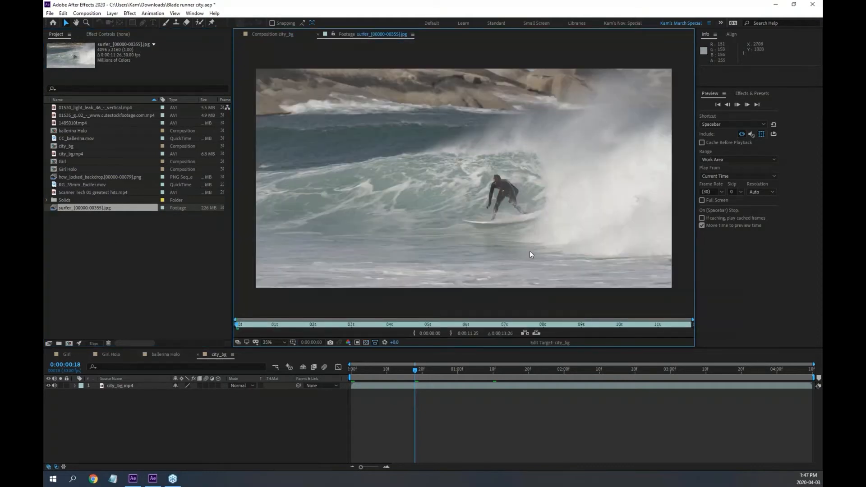
key(space)
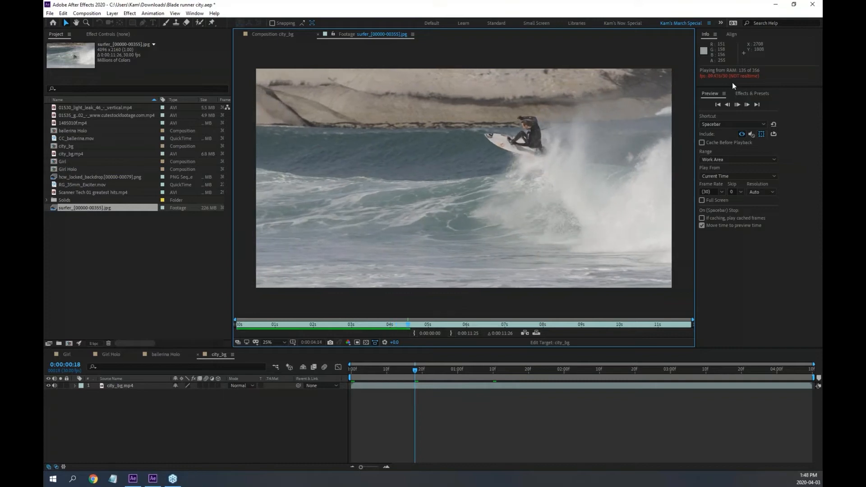
key(space)
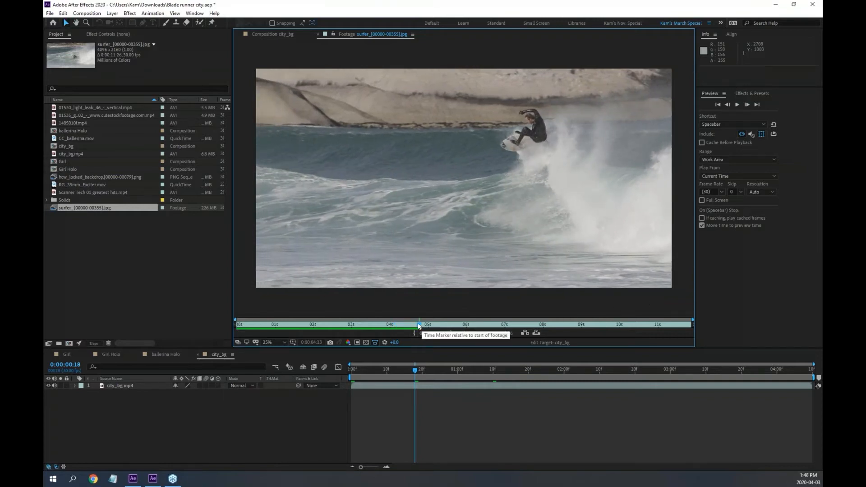
drag(418, 324, 221, 297)
key(space)
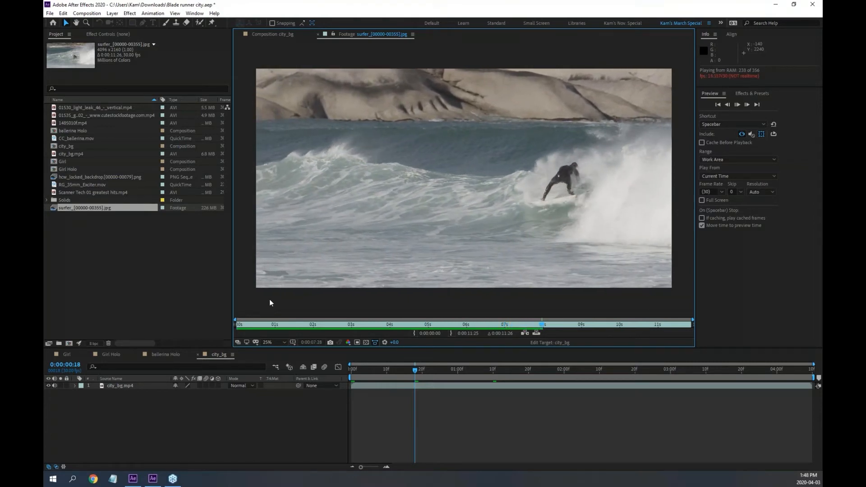
key(space)
drag(542, 325, 161, 332)
key(space)
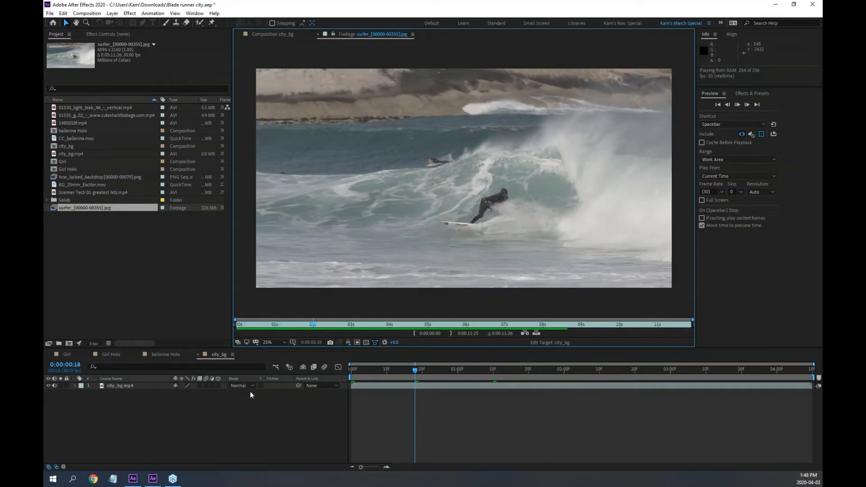
key(space)
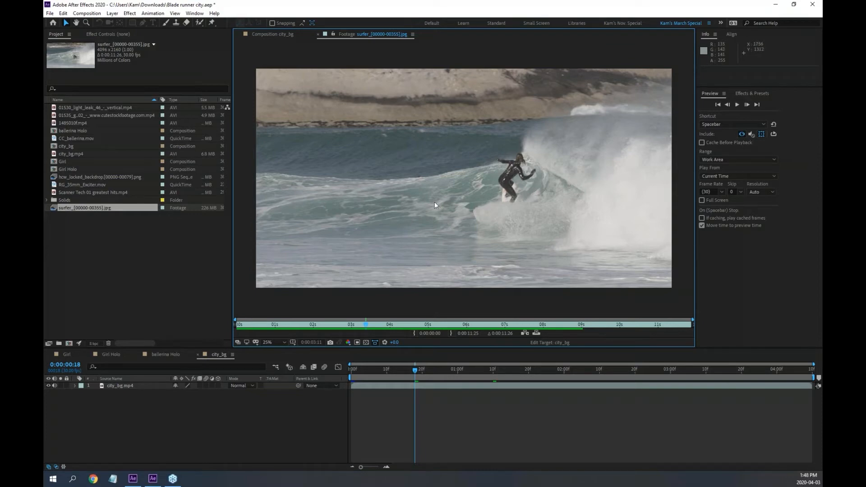
click(152, 355)
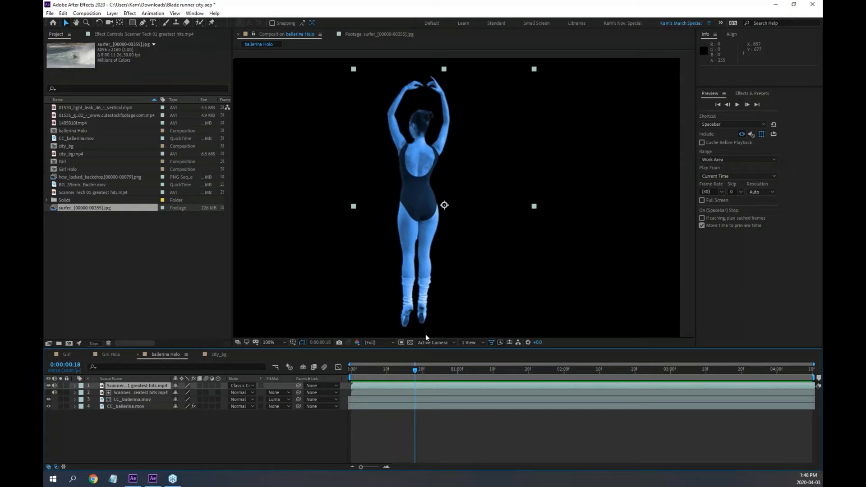
drag(408, 372, 355, 372)
click(221, 354)
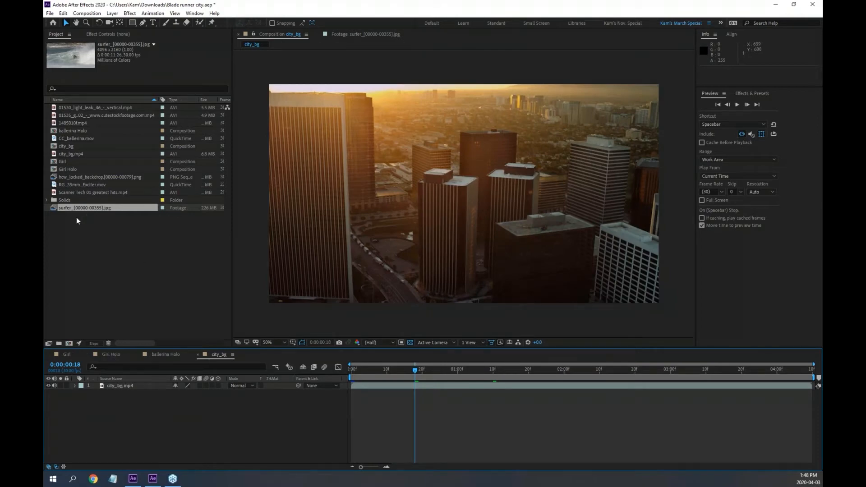
Create a composition from the surfer image sequence, and import the surfer_roto folder's frames from surfer_roto_00000.png as a PNG sequence.
drag(77, 208, 69, 343)
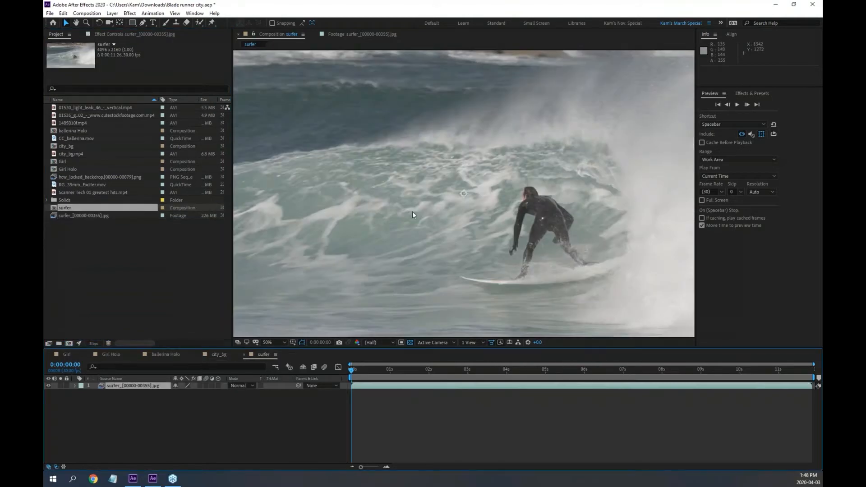
scroll(555, 176, down, 2)
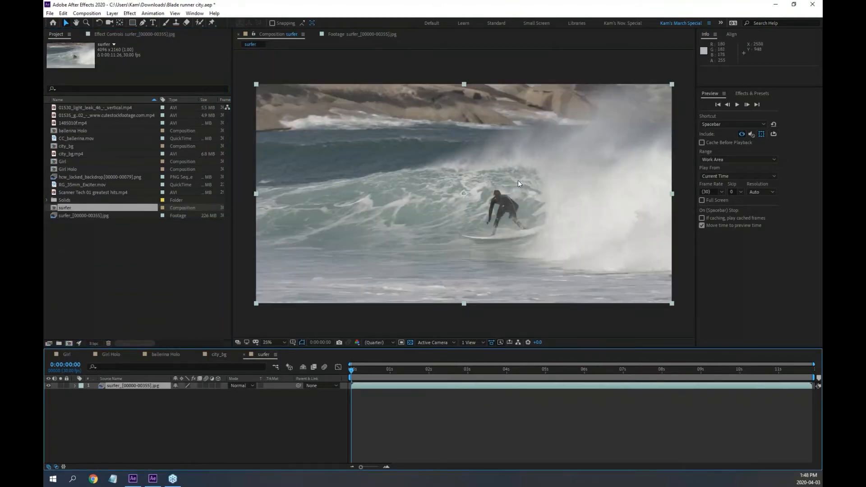
double_click(123, 266)
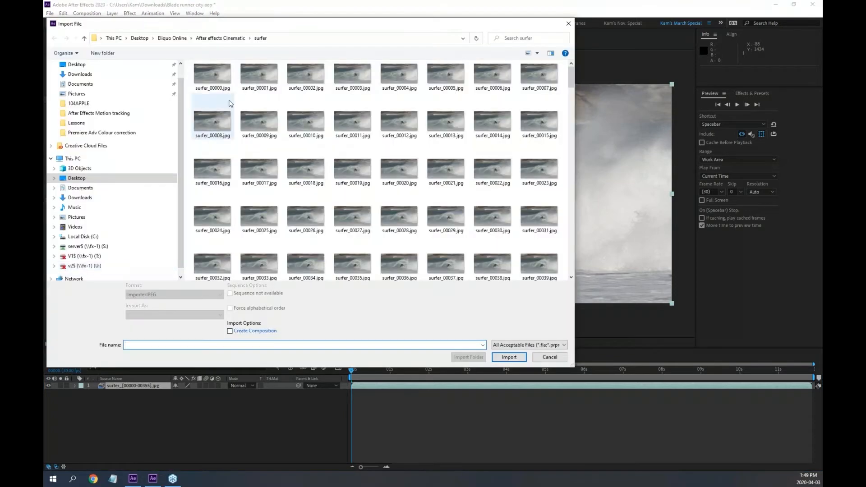
click(220, 38)
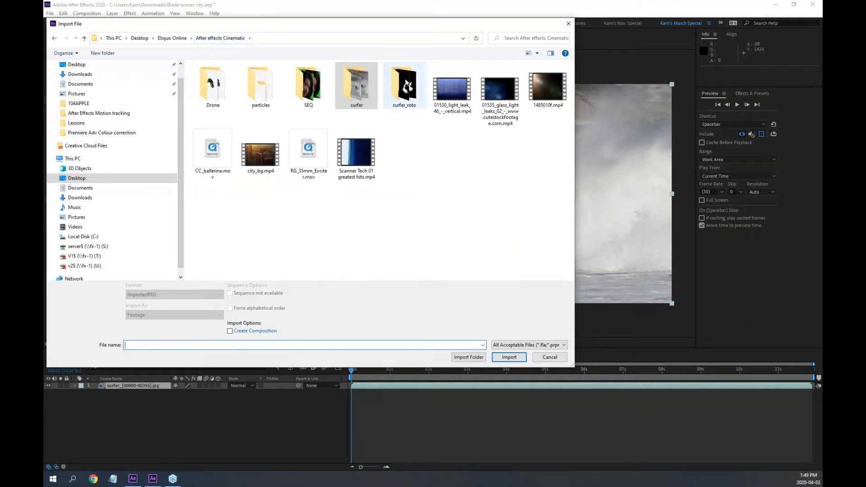
double_click(405, 84)
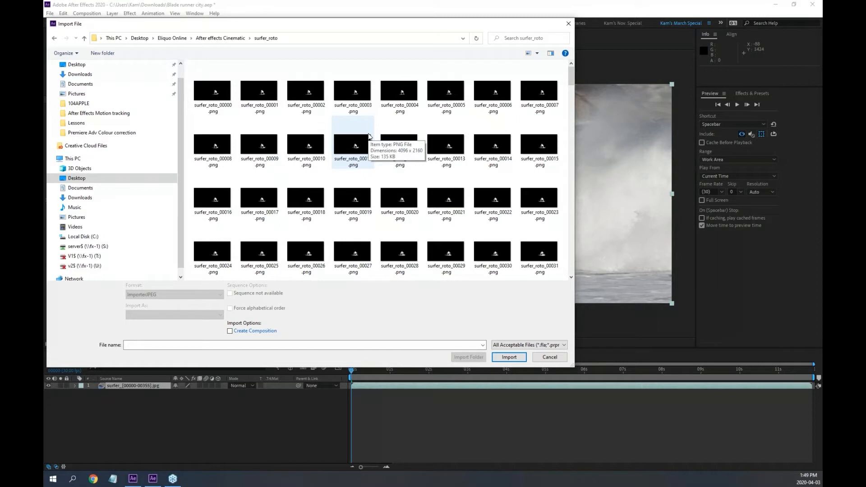
click(216, 97)
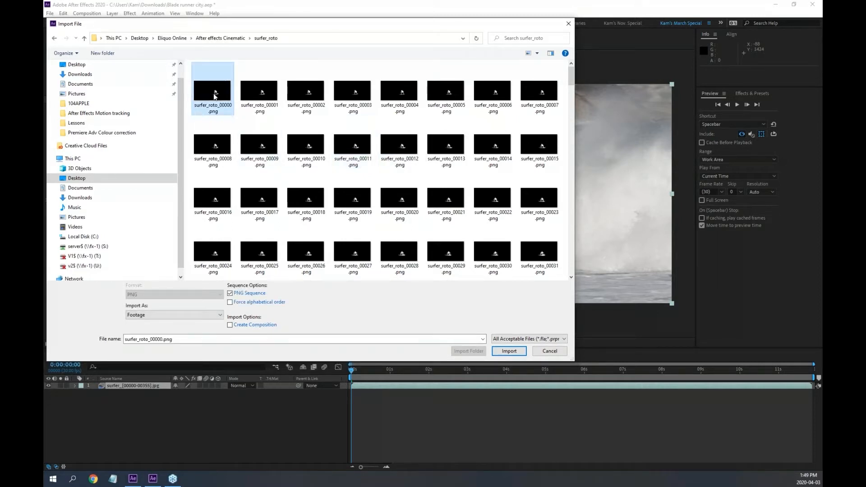
click(509, 350)
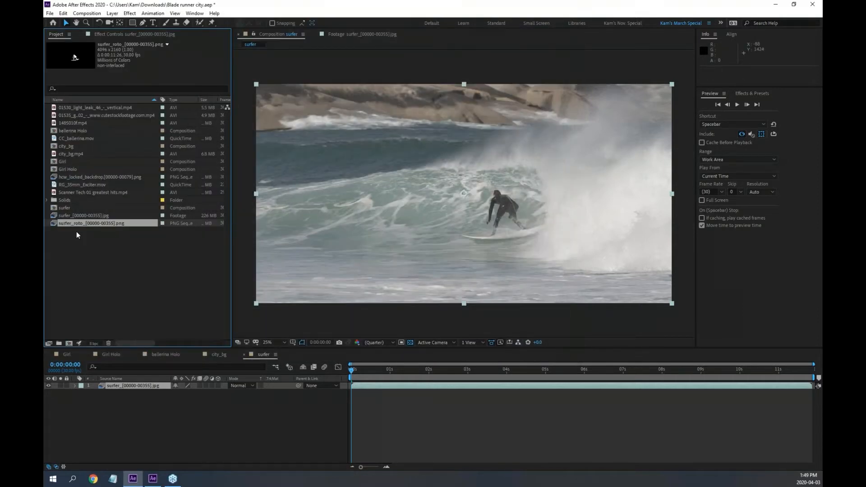
Open the surfer_roto sequence as footage, preview the black-and-white matte, and return to the first frame.
double_click(53, 224)
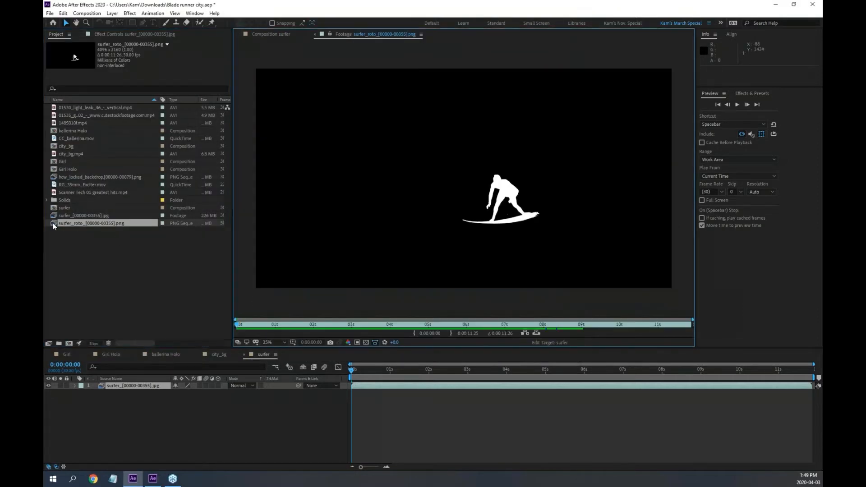
key(space)
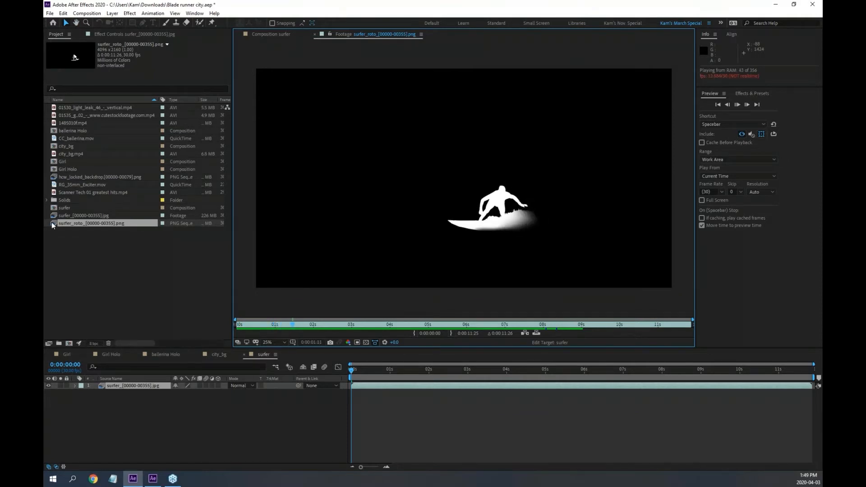
key(space)
drag(293, 325, 213, 321)
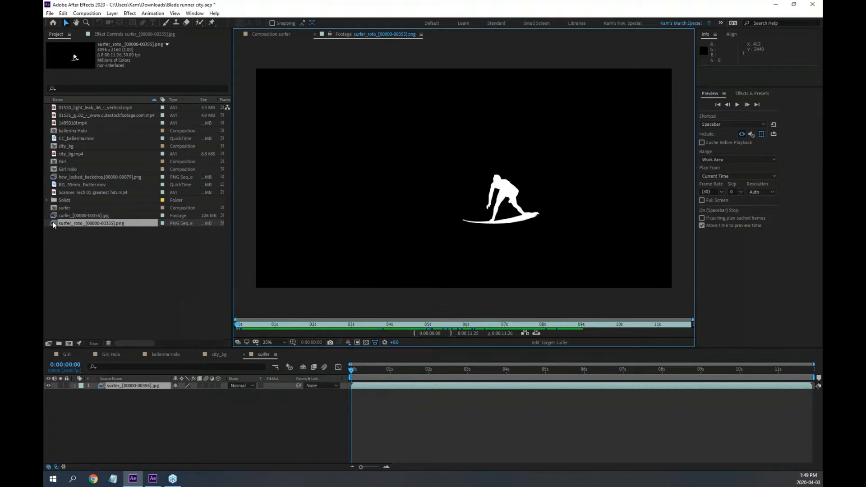
Place the surfer_roto sequence above the surfer footage in the surfer composition and set the footage's track matte to Luma Matte.
drag(53, 221, 100, 384)
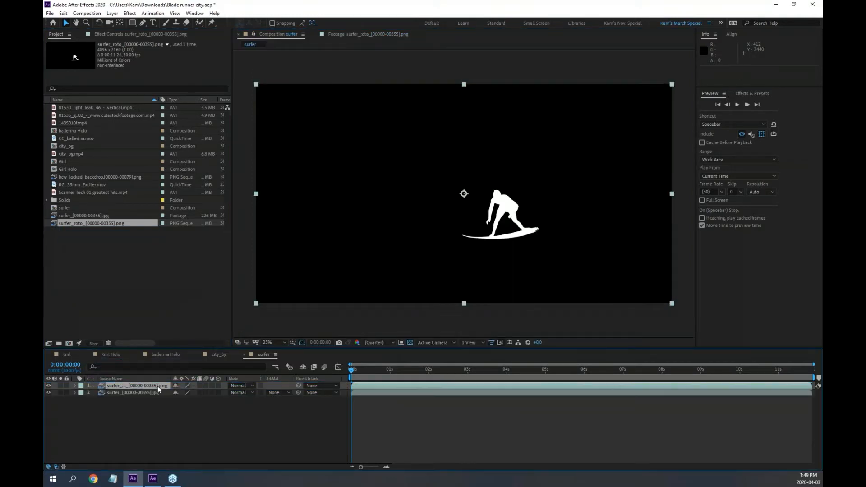
click(286, 392)
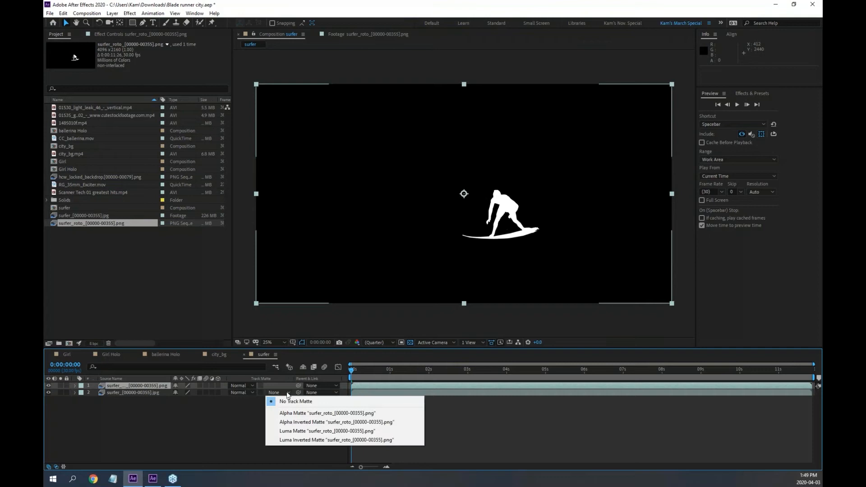
click(298, 431)
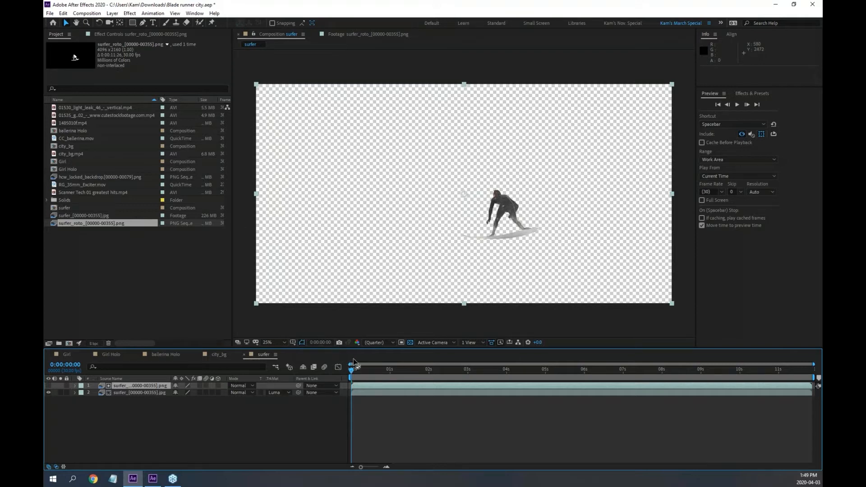
Preview the cut-out surfer in the surfer composition and inspect the matte edges around the body, board and spray at 100% magnification.
key(space)
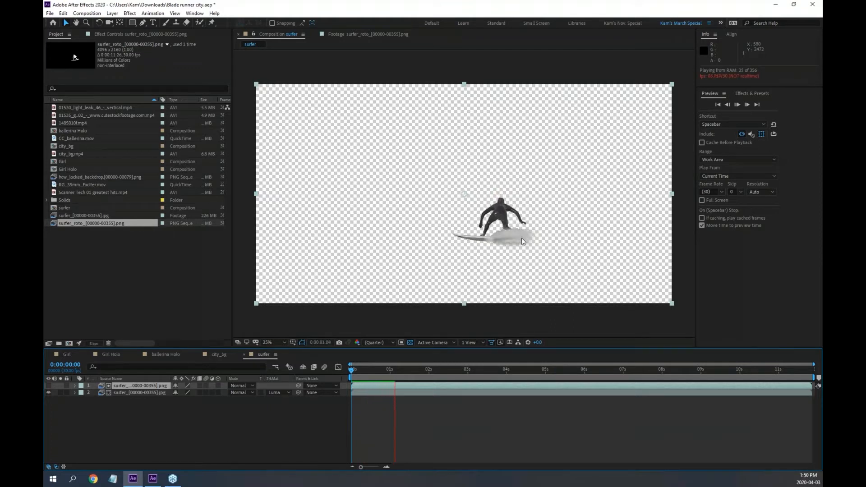
key(space)
key(period)
key(period)
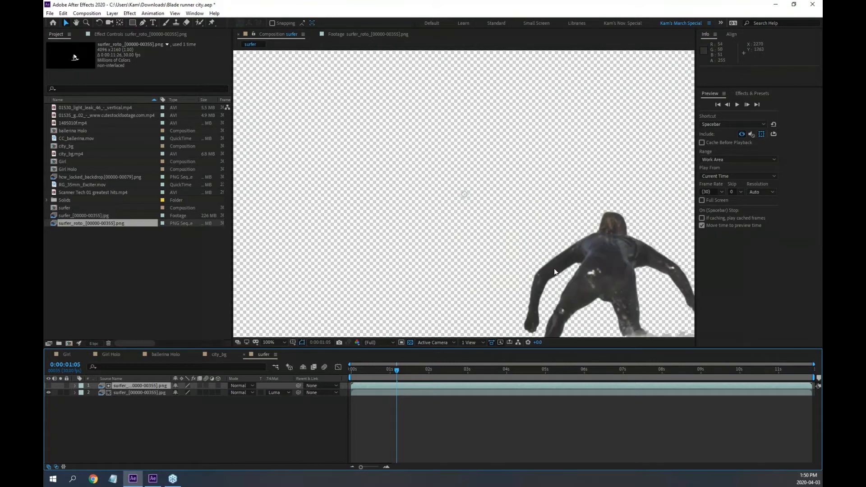
key(space)
drag(594, 297, 370, 162)
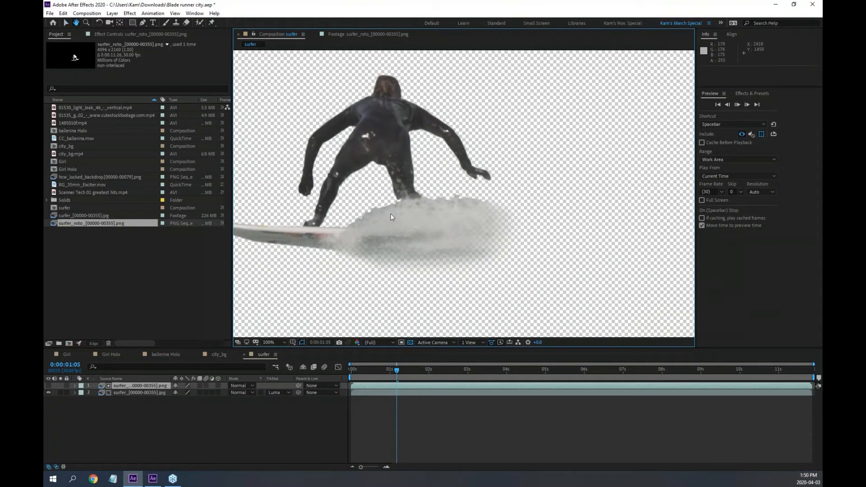
key(space)
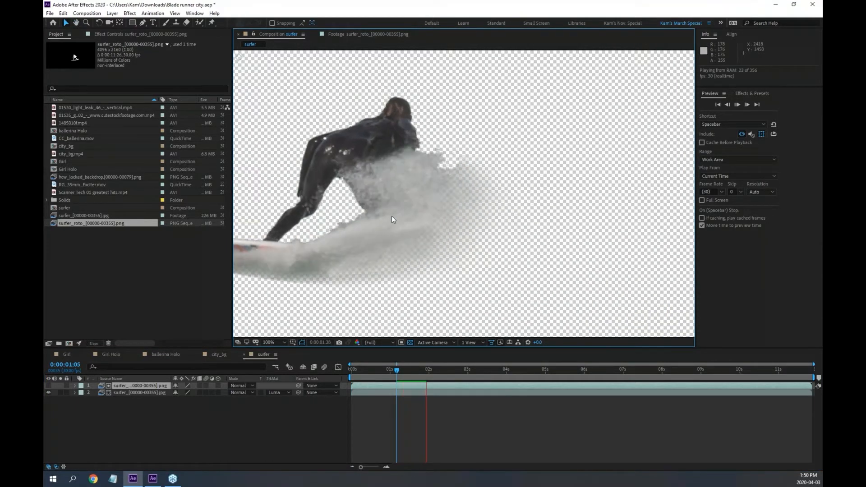
key(space)
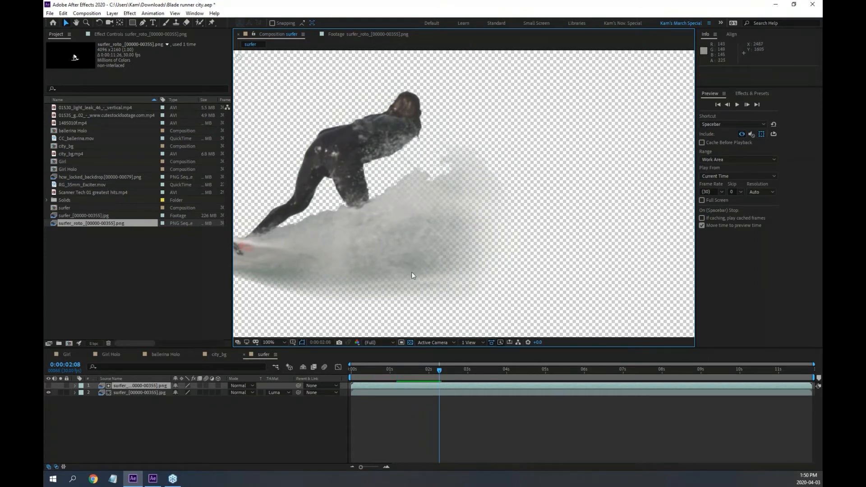
key(space)
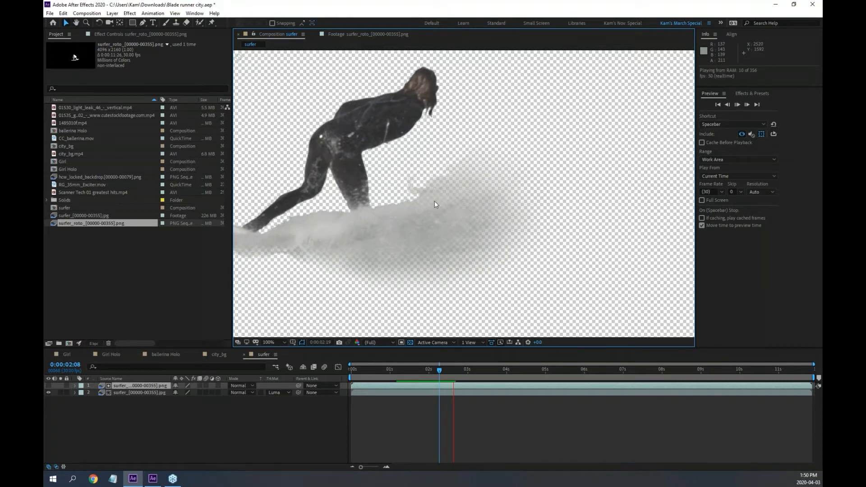
key(space)
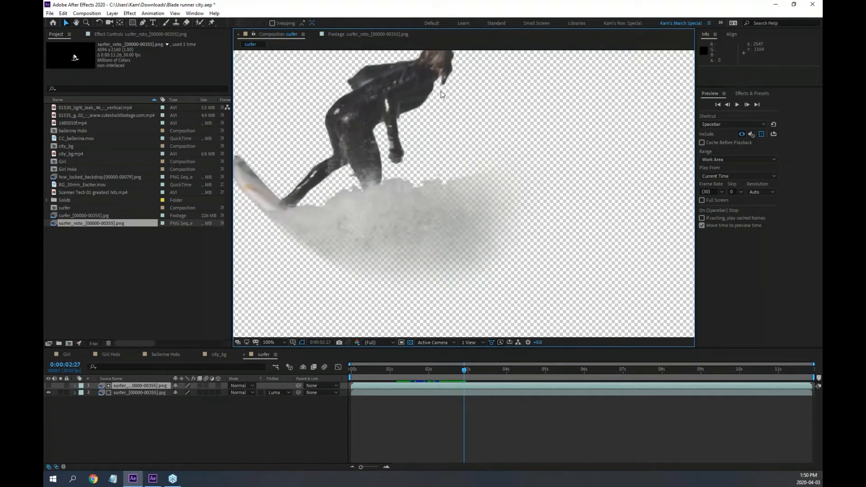
drag(442, 94, 463, 127)
key(space)
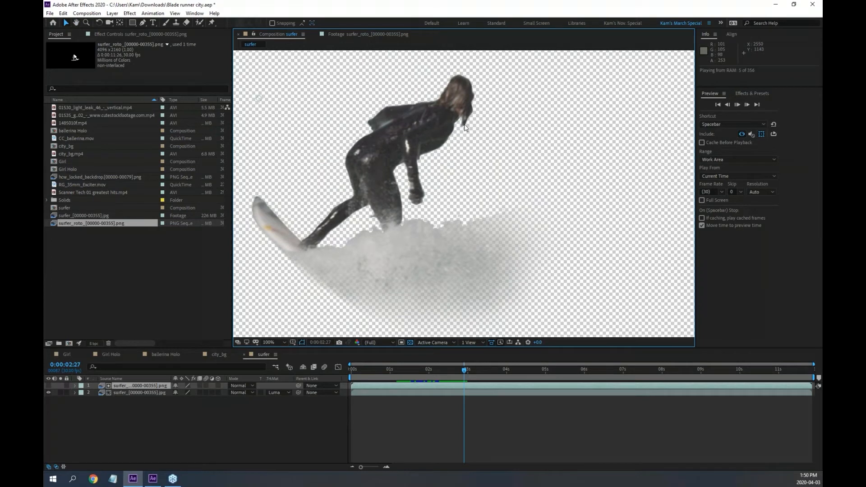
key(space)
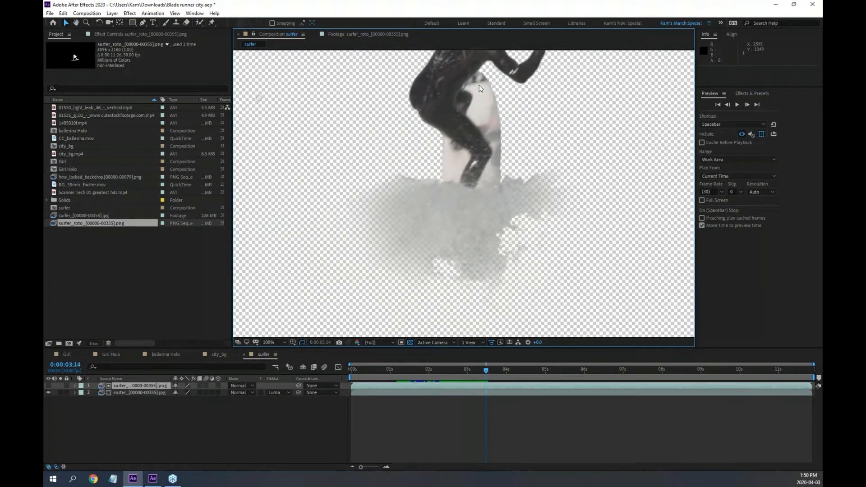
Preview the cut-out surfer from head to board, view the whole frame, and return to the composition's first frame.
drag(479, 89, 433, 228)
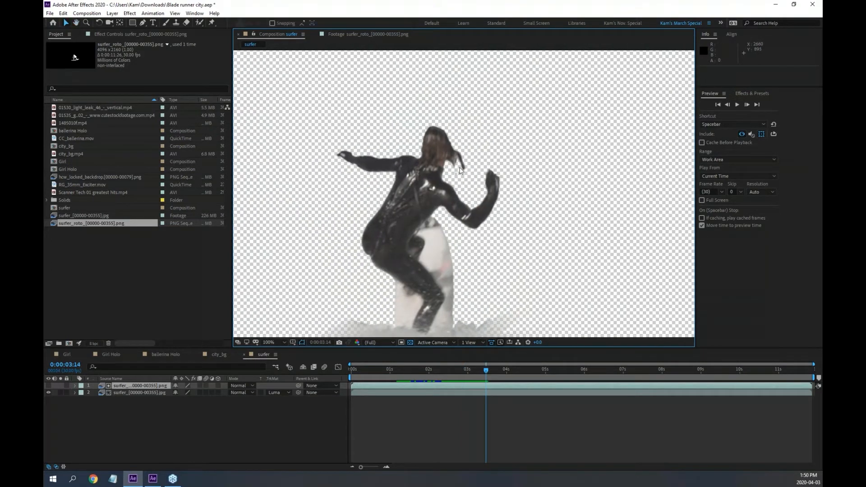
key(space)
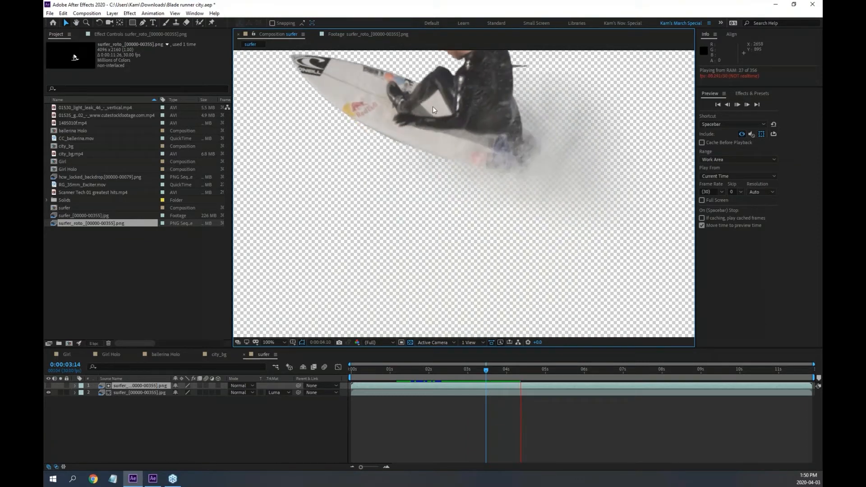
key(space)
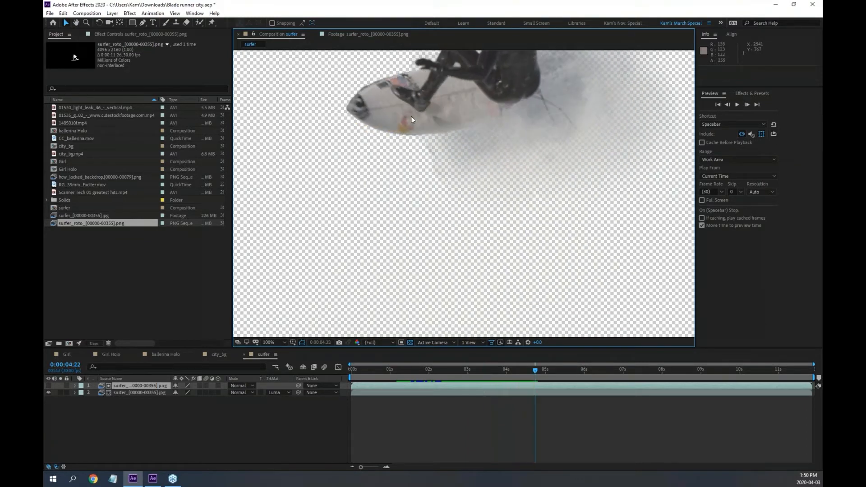
key(comma)
key(comma)
key(comma)
key(comma)
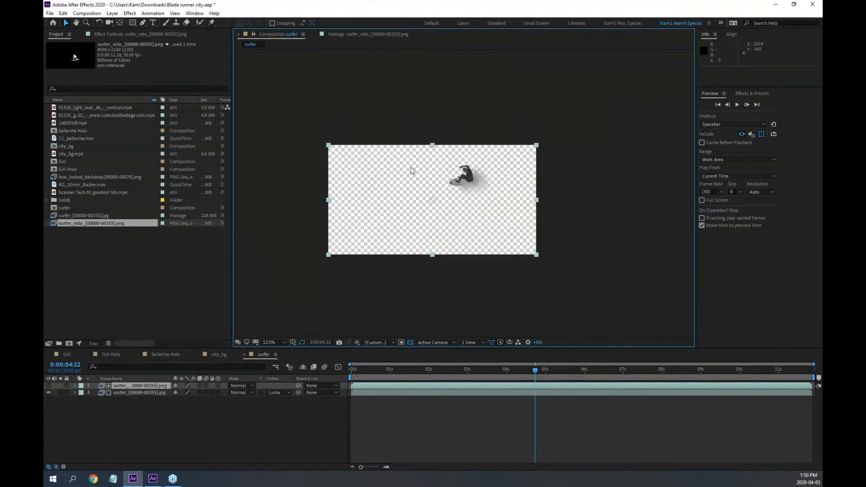
drag(411, 371, 328, 372)
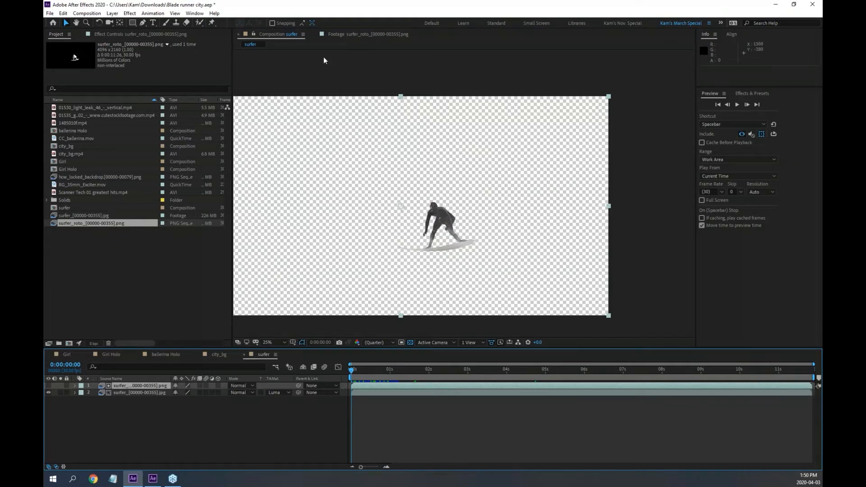
Set the surfer composition's duration to 0:00:04:10 and check it against the city_bg.mp4 clip's length.
click(175, 14)
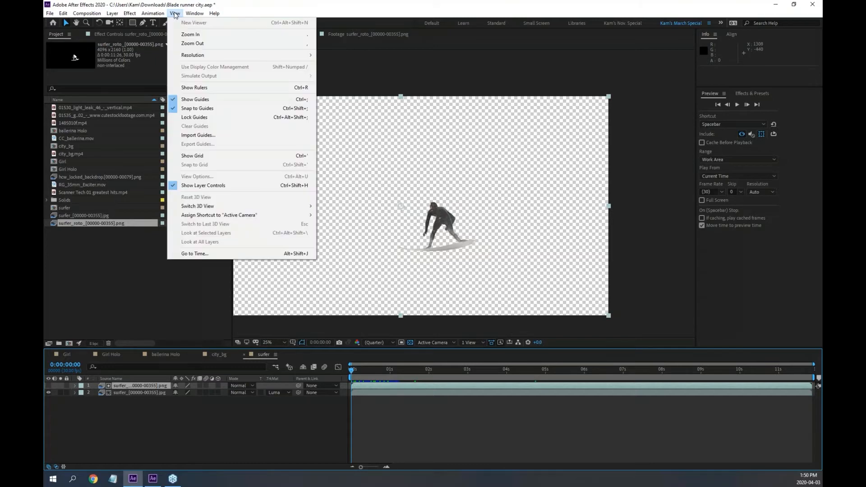
click(230, 4)
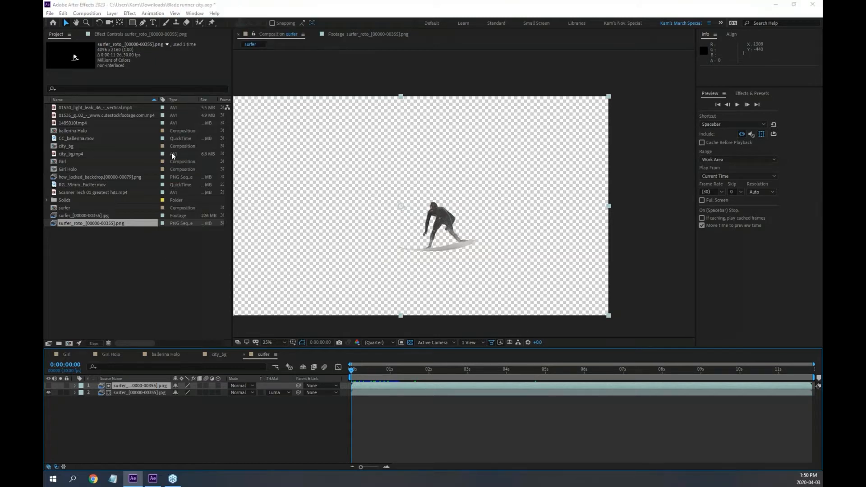
key(ctrl+k)
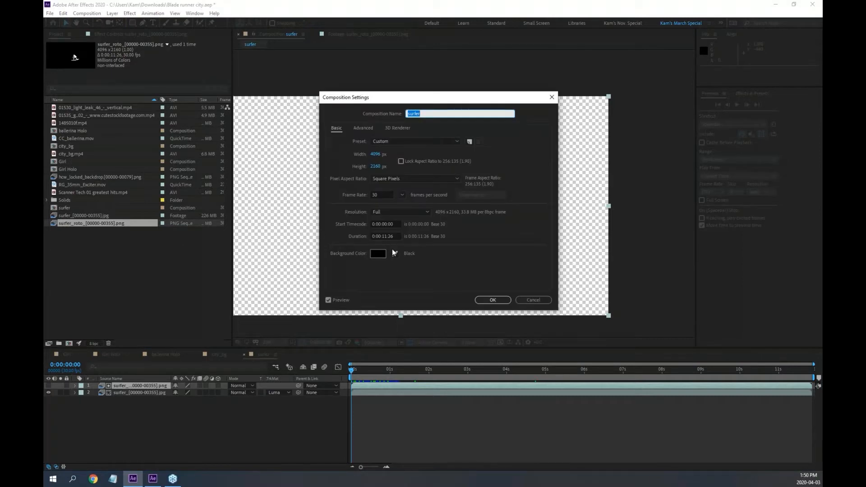
click(397, 235)
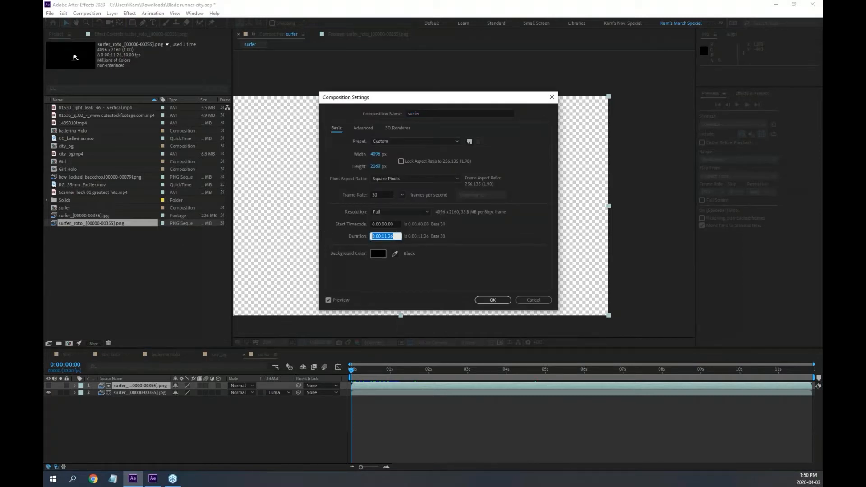
text(410)
key(Return)
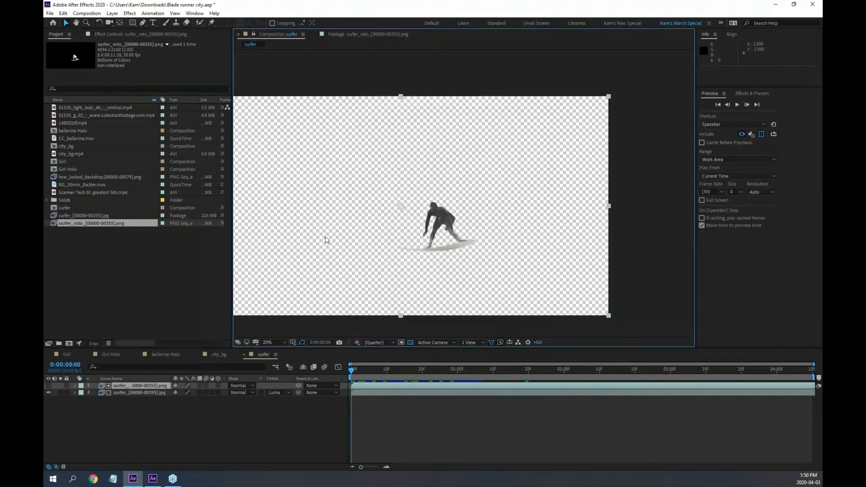
click(69, 154)
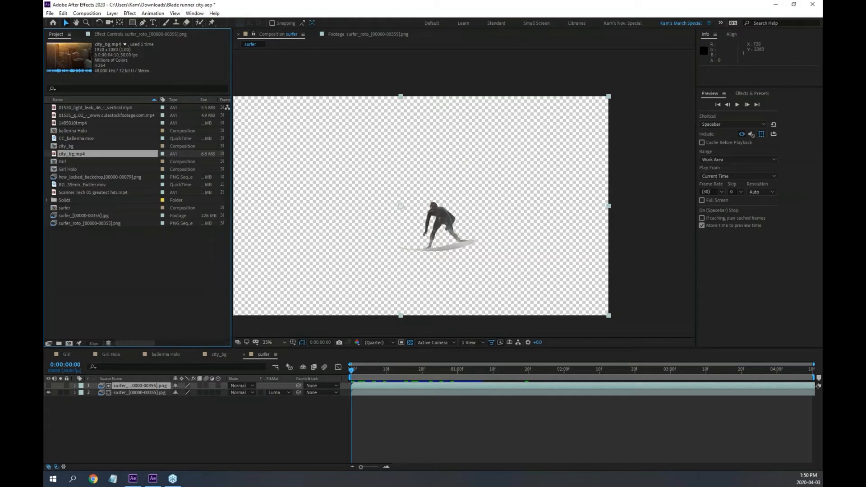
drag(350, 370, 310, 393)
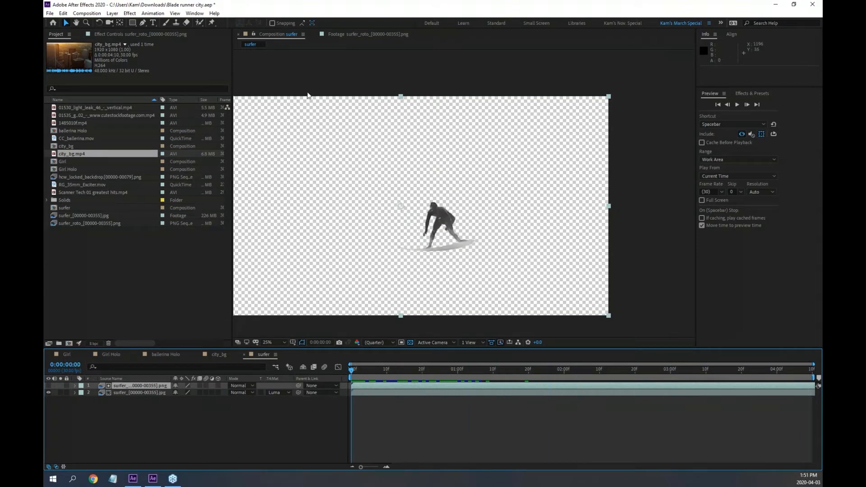
Show the rulers and place vertical guides at about 1764 and 3240 px to bound the surfer's horizontal travel across the clip.
click(174, 14)
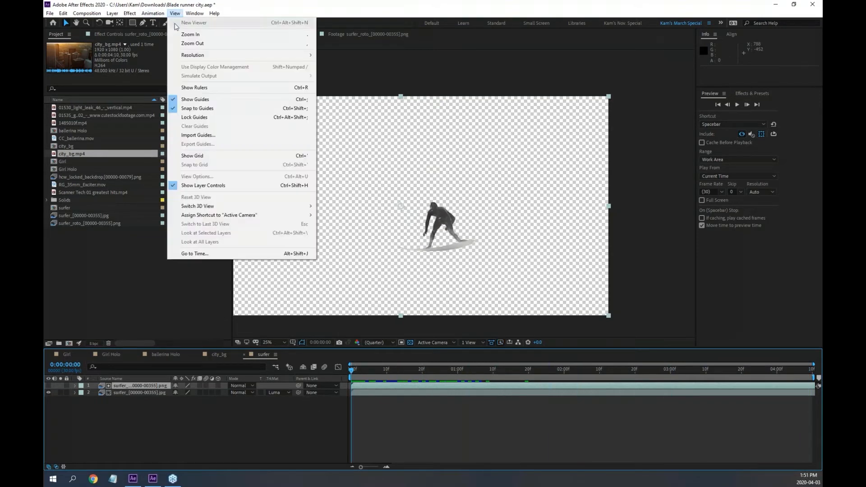
click(194, 87)
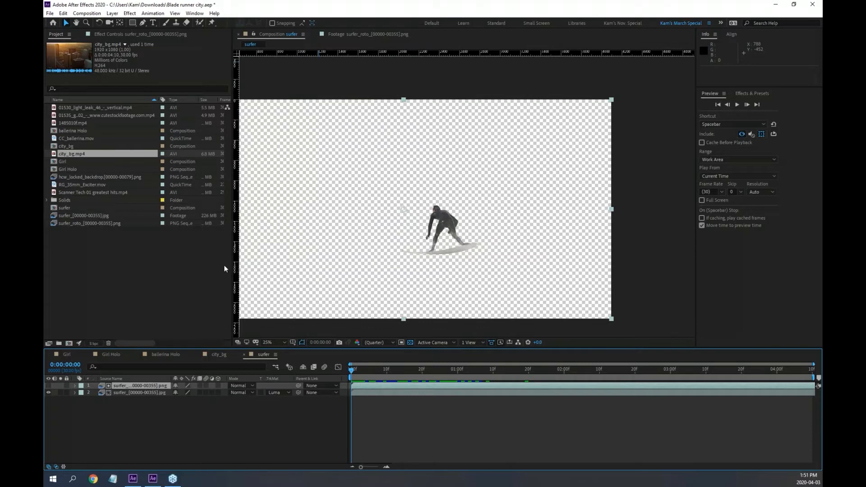
drag(235, 266, 477, 261)
drag(353, 371, 479, 372)
drag(556, 375, 607, 379)
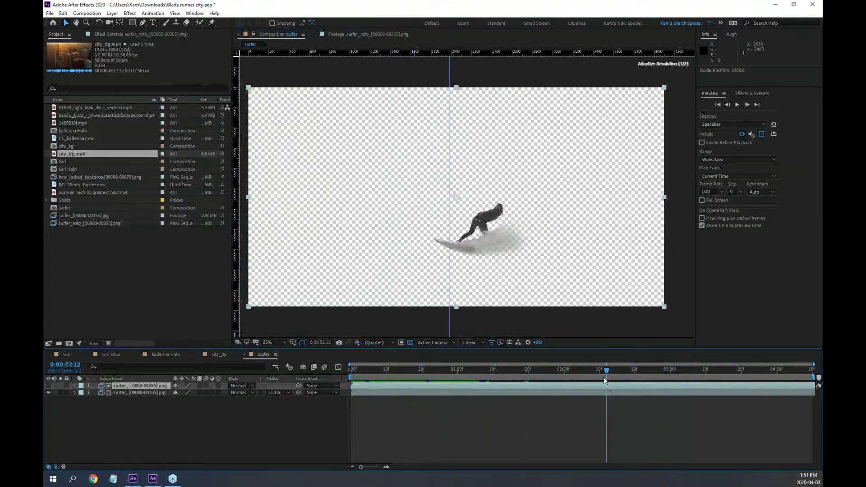
drag(445, 270, 427, 268)
drag(608, 373, 809, 400)
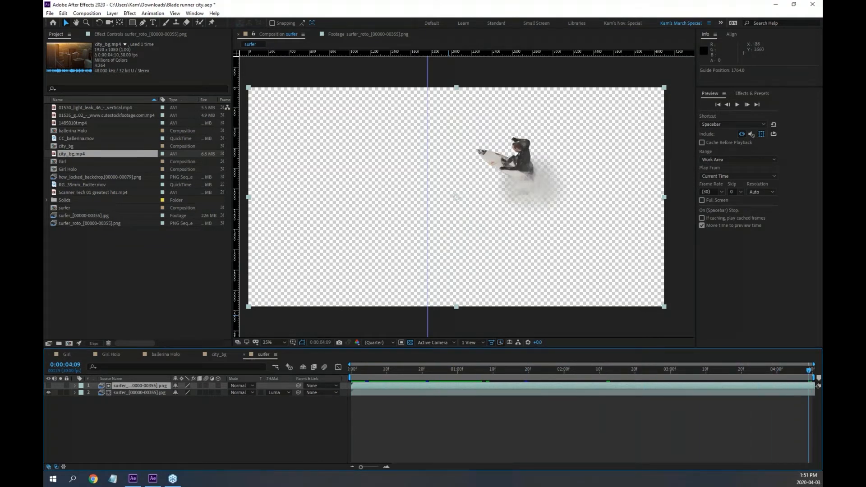
drag(233, 256, 548, 254)
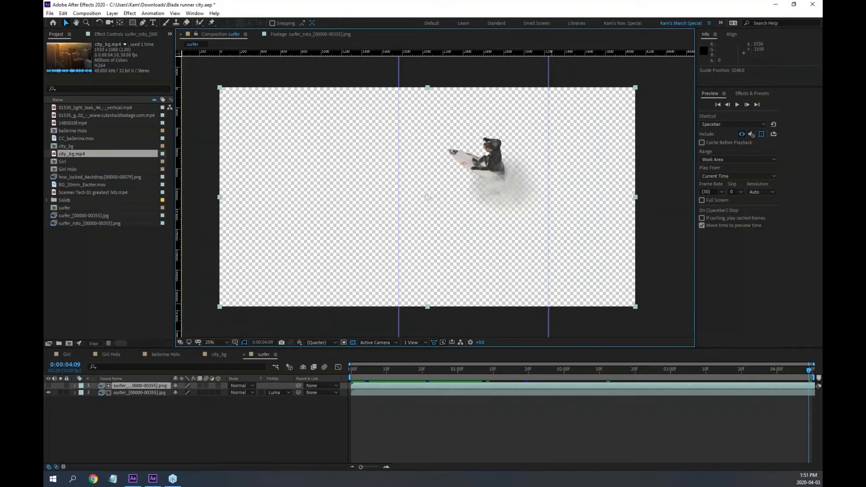
drag(460, 368, 811, 383)
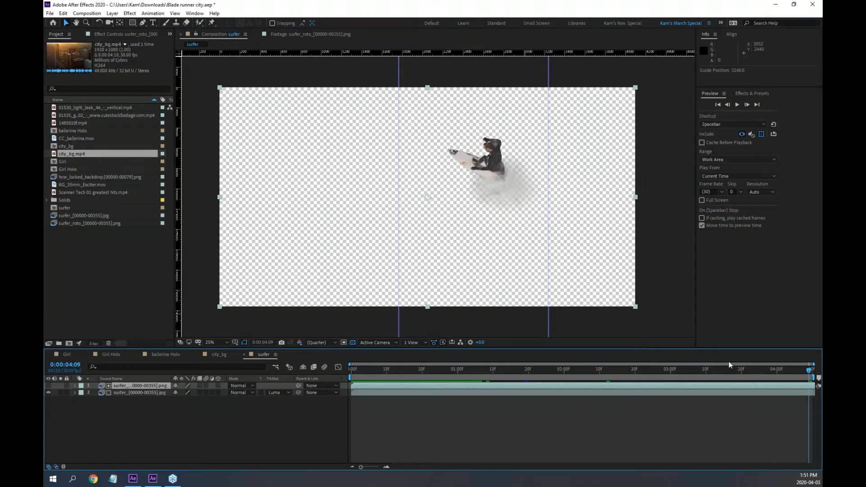
Place horizontal guides at about 400 and 1704 px to bound the surfer's highest and lowest positions throughout the clip.
drag(469, 51, 481, 127)
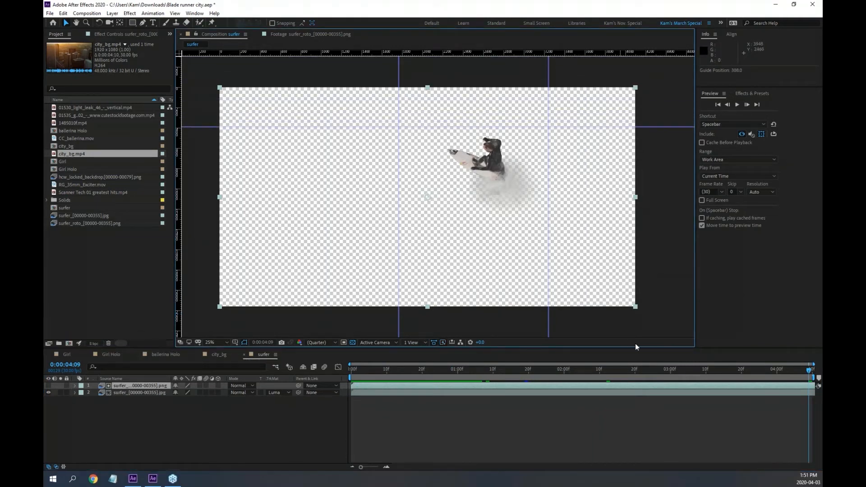
drag(808, 371, 297, 388)
key(End)
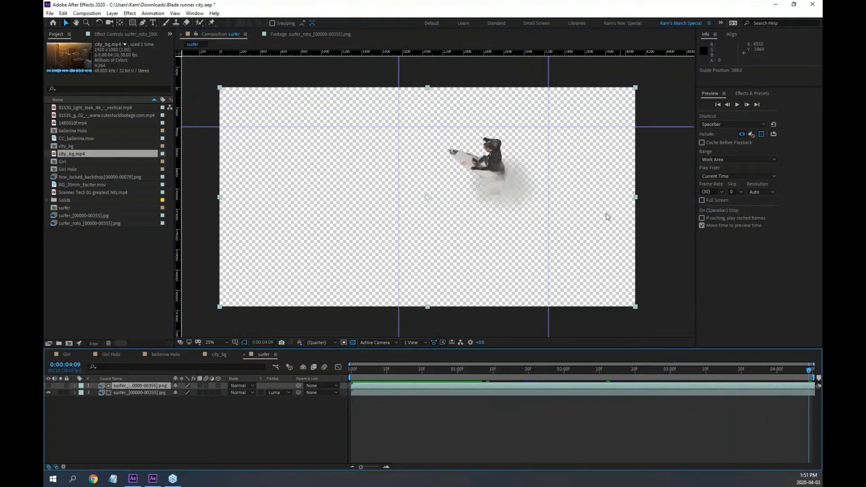
drag(529, 126, 528, 129)
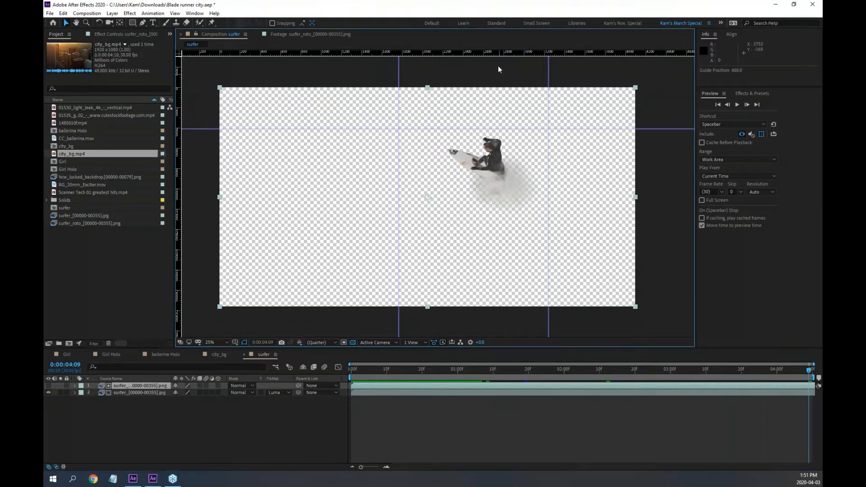
drag(494, 52, 497, 223)
drag(808, 371, 351, 370)
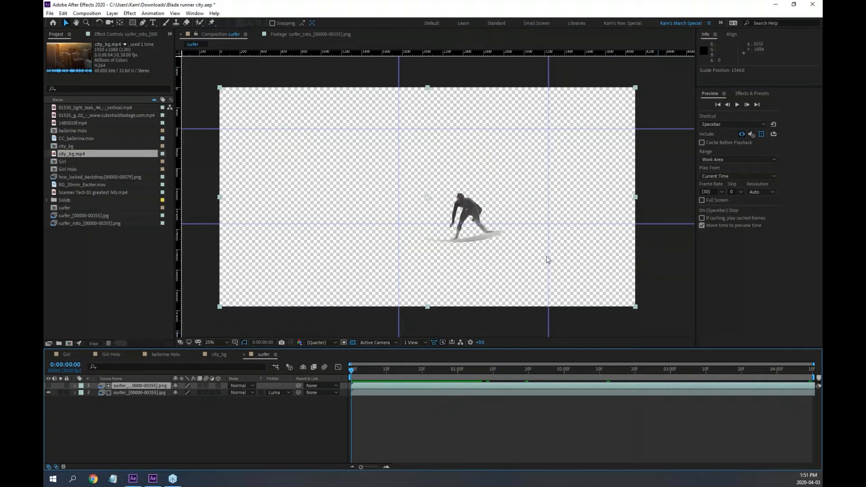
drag(582, 224, 586, 260)
drag(352, 371, 696, 375)
key(space)
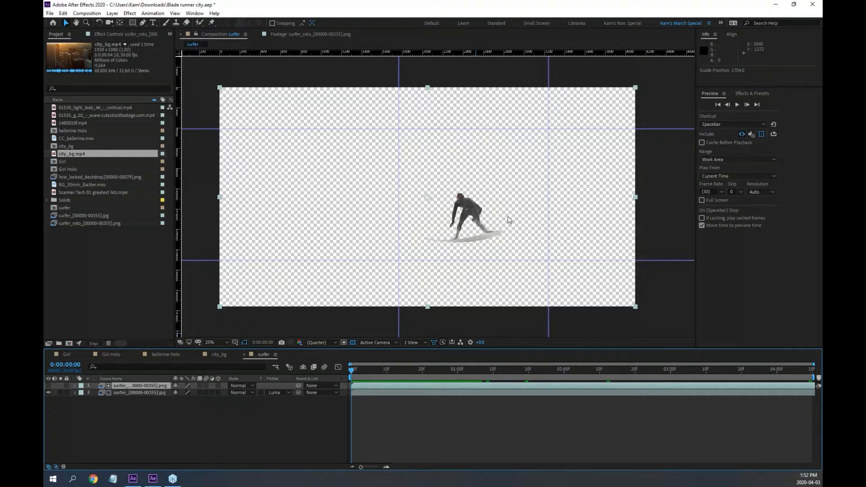
Examine the buildings in the city_bg composition, especially the dark tower and its neighbour, as possible places for the surfer hologram.
click(214, 354)
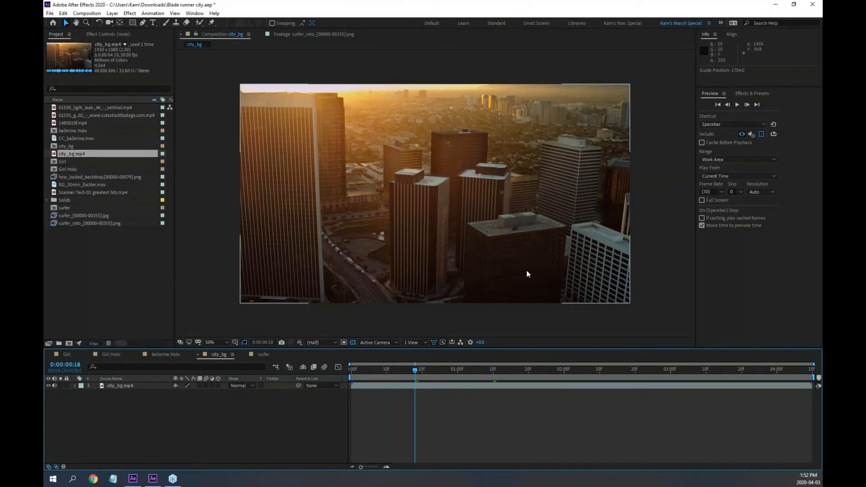
scroll(527, 273, up, 2)
drag(609, 296, 321, 121)
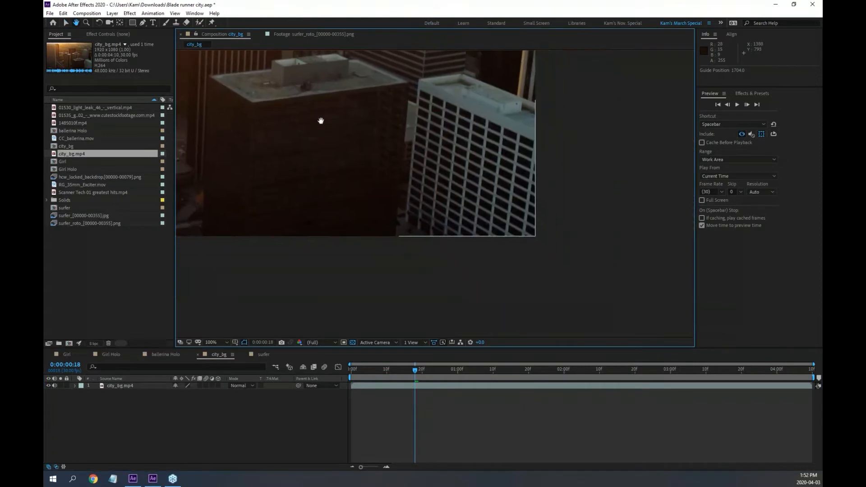
key(v)
scroll(476, 151, down, 2)
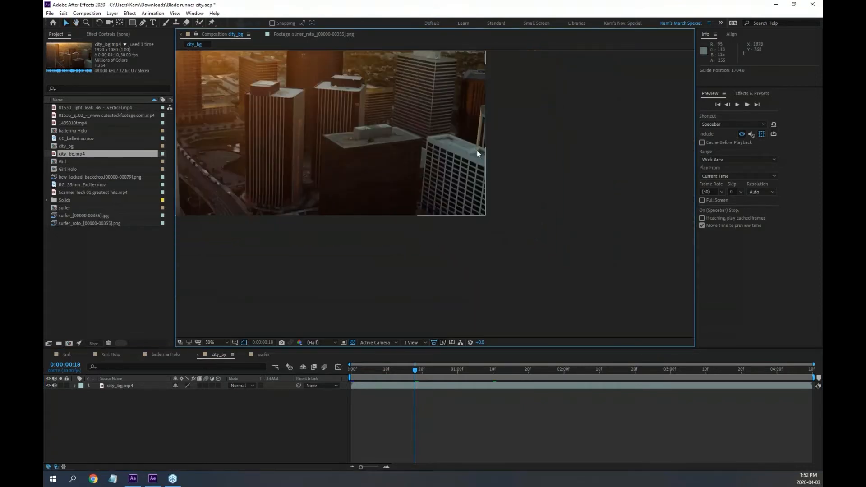
drag(353, 121, 494, 212)
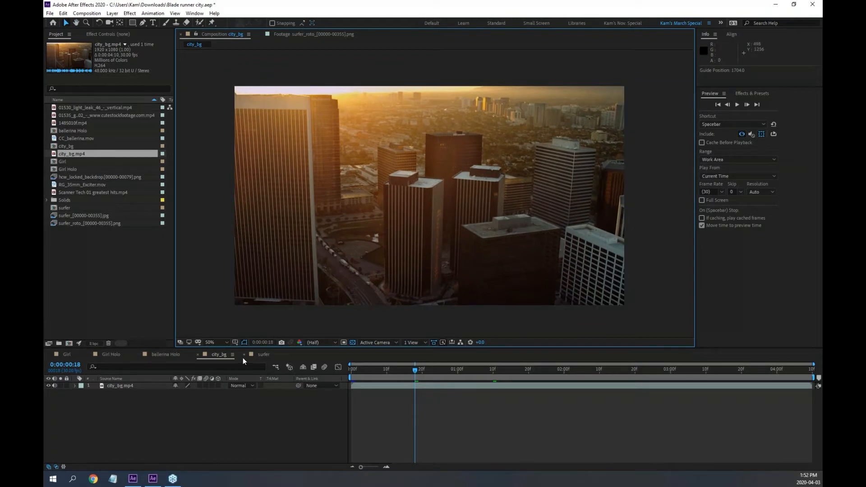
Return to the surfer composition, open the Tracker, and close it again along with the surfer_roto footage viewer.
click(261, 355)
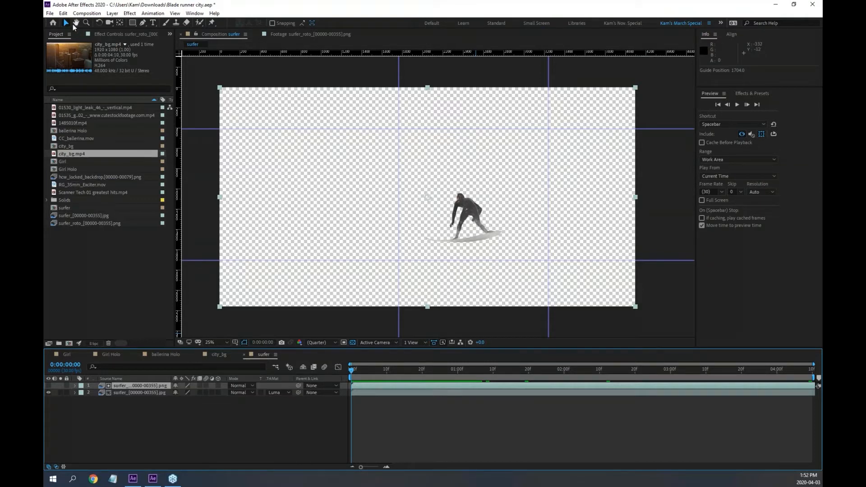
click(194, 14)
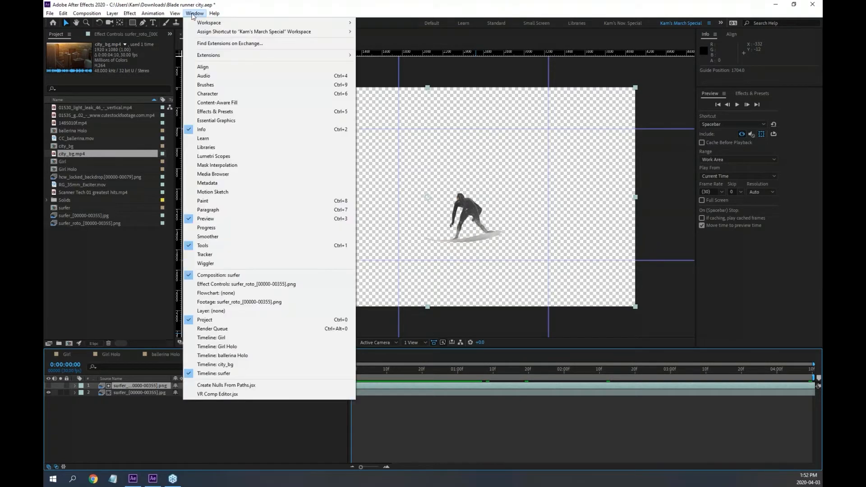
click(205, 254)
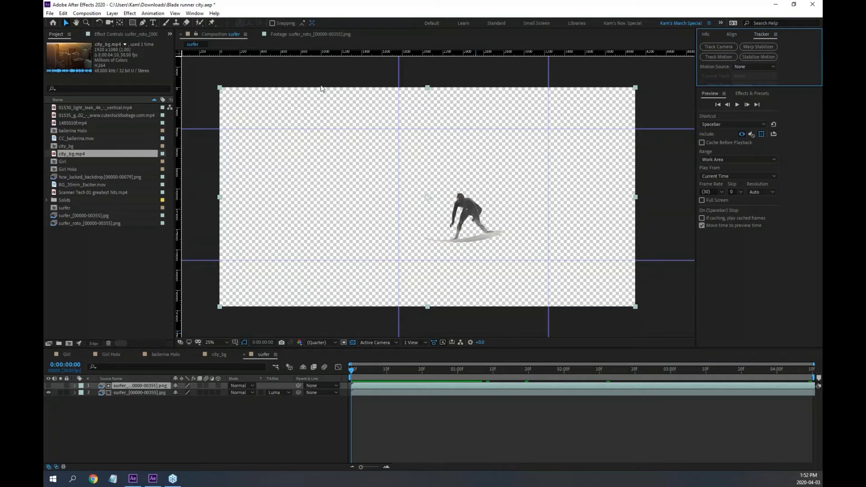
click(256, 34)
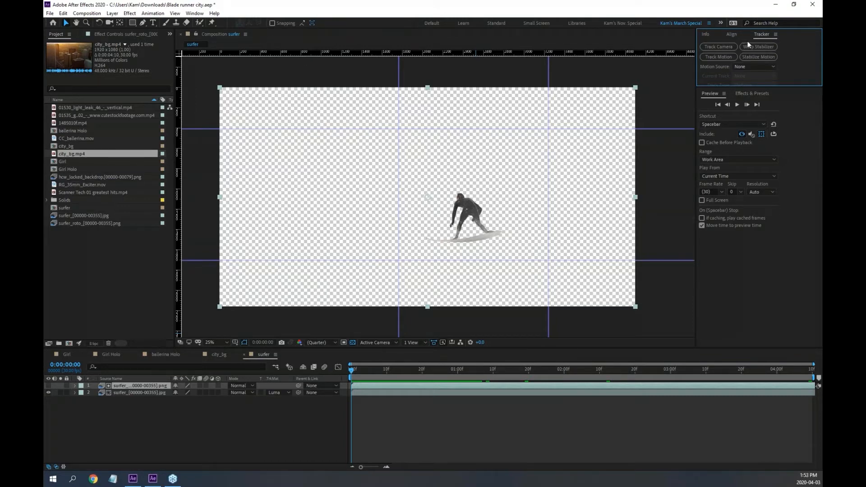
right_click(757, 34)
click(761, 40)
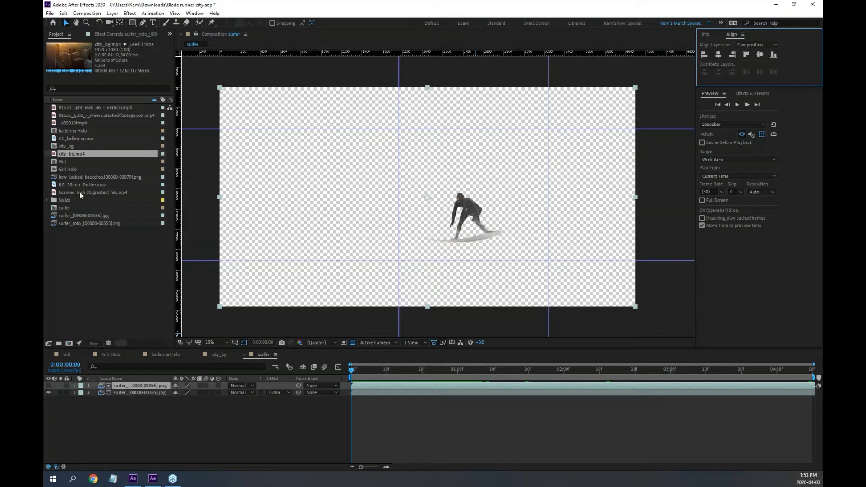
Add Scanner Tech 01 greatest hits.mp4 as the uppermost layer of the surfer composition and select the surfer JPG footage layer.
drag(79, 191, 133, 391)
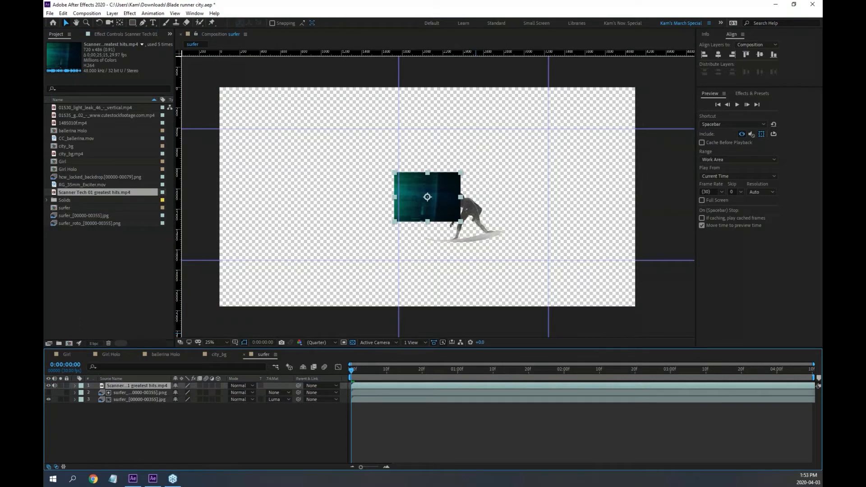
key(alt+Tab)
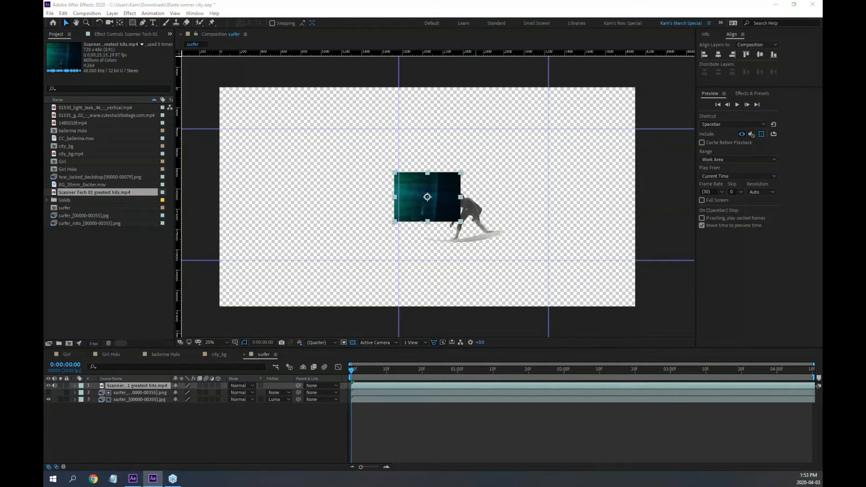
click(121, 395)
click(121, 398)
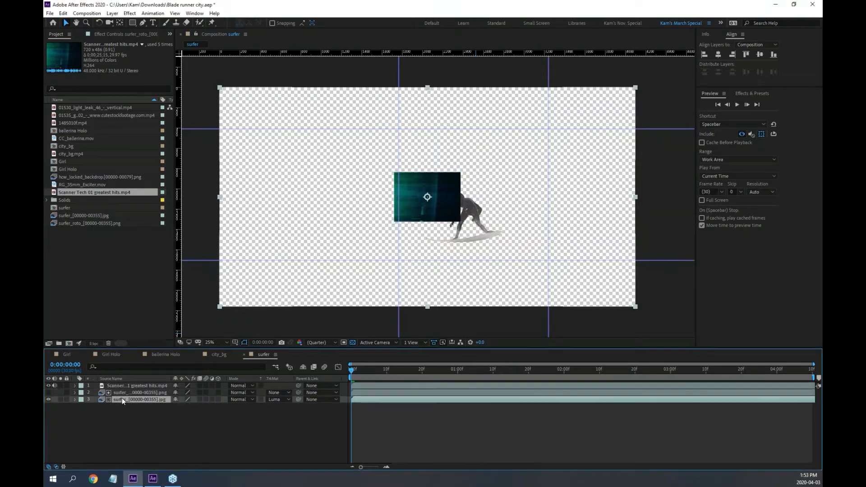
Pre-compose the surfer roto PNG and surfer JPG layers together as Surfer Mask.
click(119, 391)
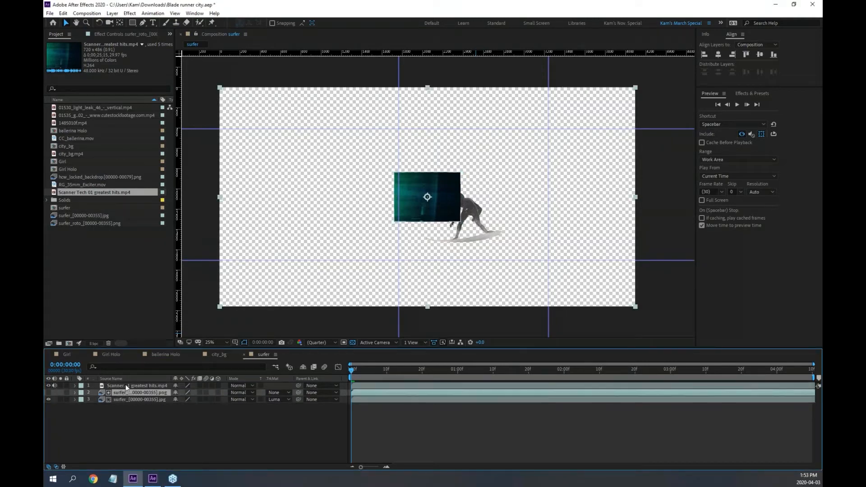
click(125, 385)
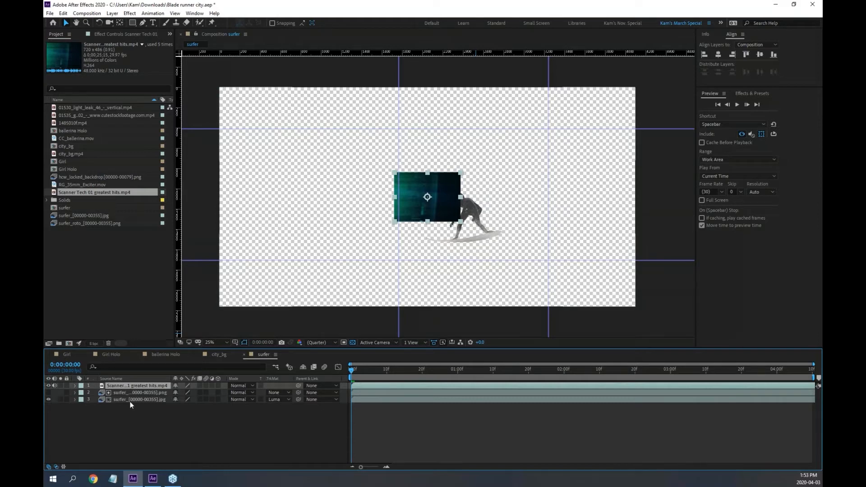
click(128, 392)
shift+click(131, 398)
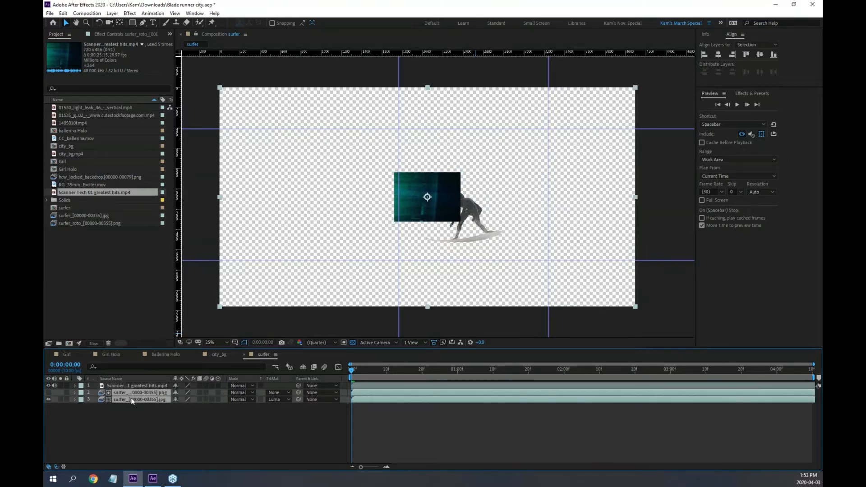
right_click(130, 398)
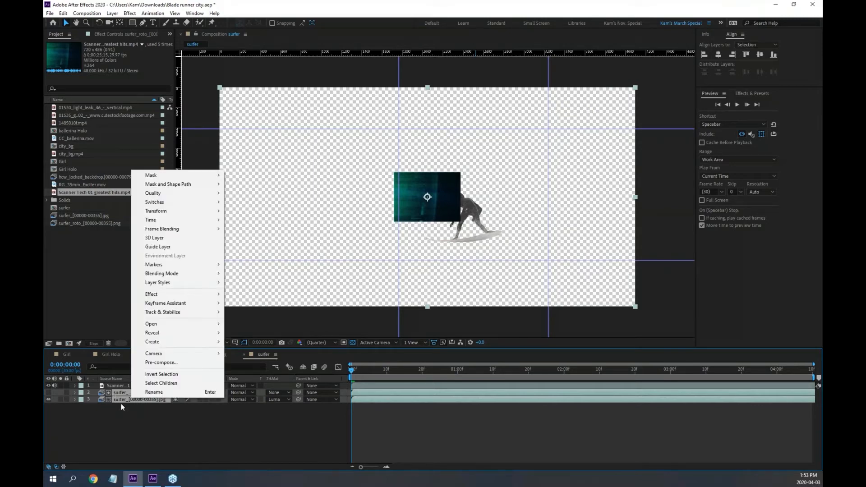
click(164, 363)
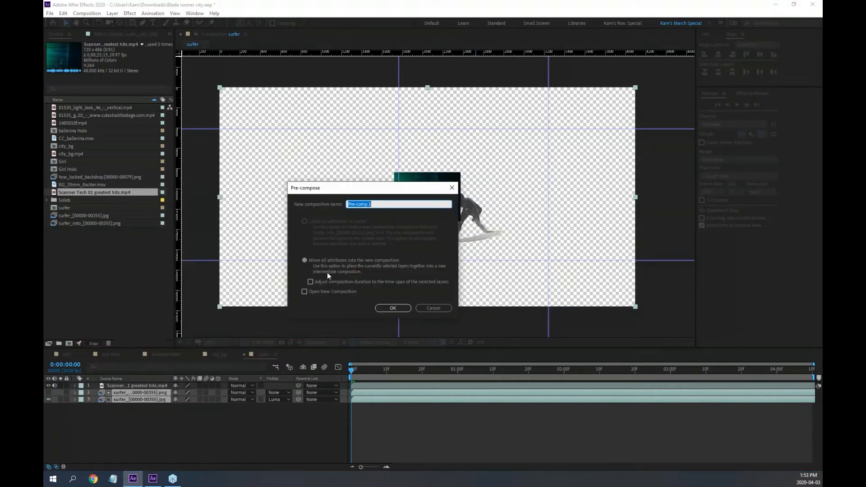
text(Surfer Mask)
key(Return)
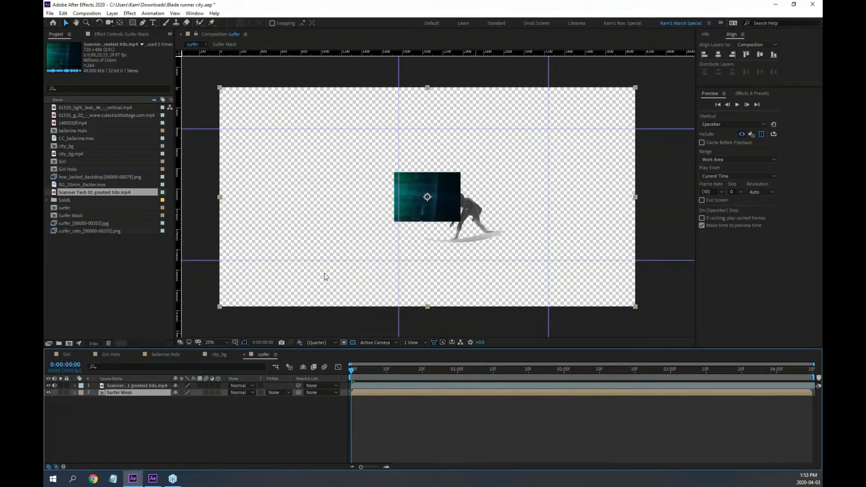
Try the Scanner Tech footage as a luma matte for the Surfer Mask layer, and remove the matte again.
click(288, 392)
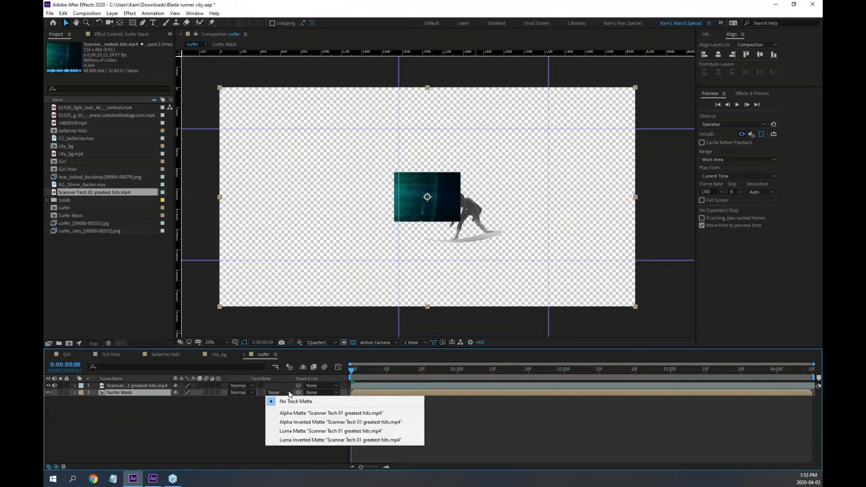
click(302, 432)
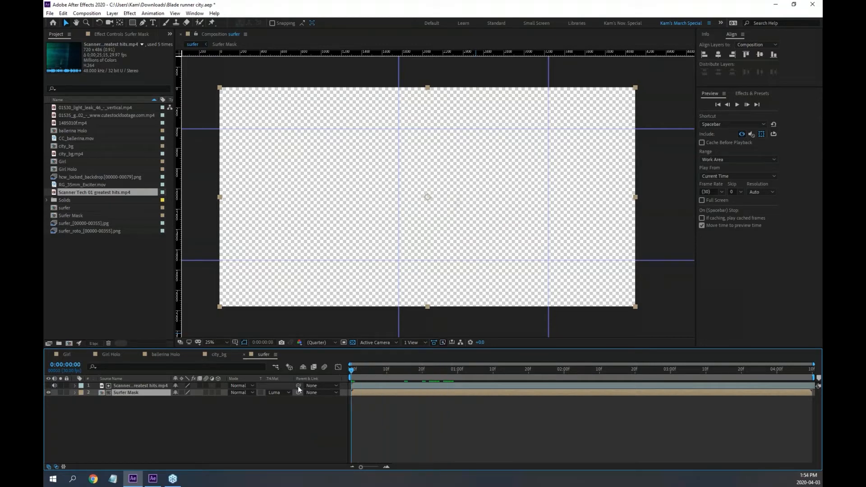
click(128, 384)
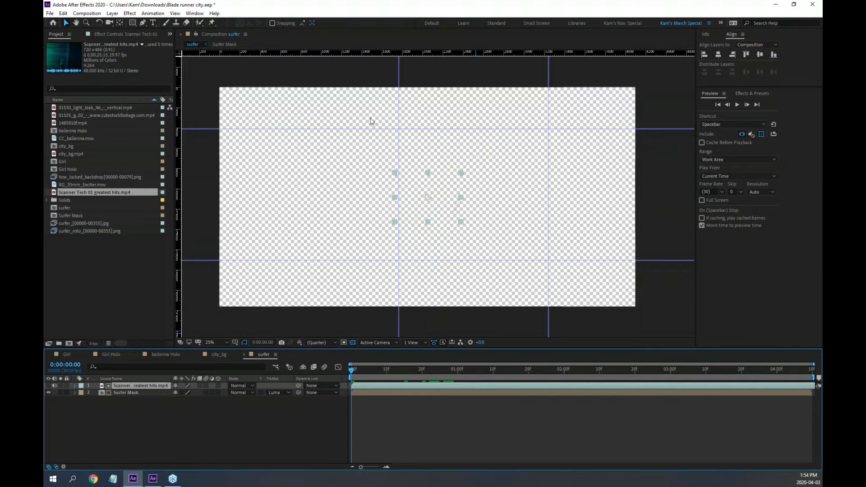
click(48, 386)
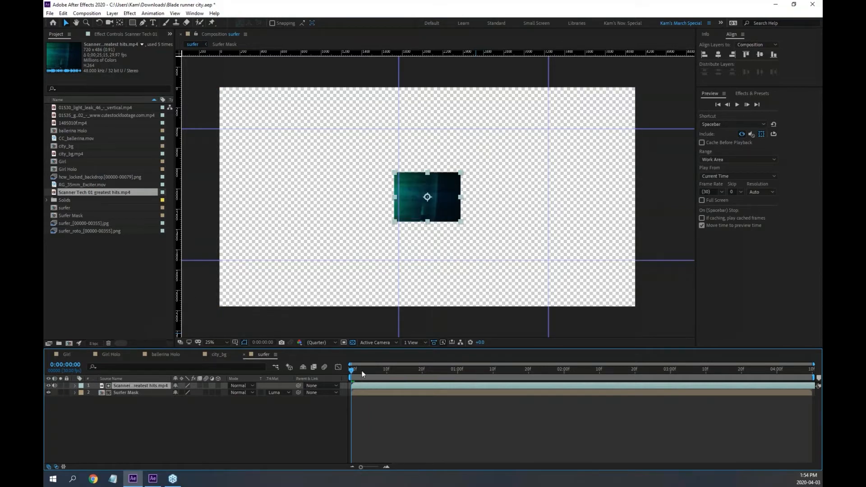
click(282, 393)
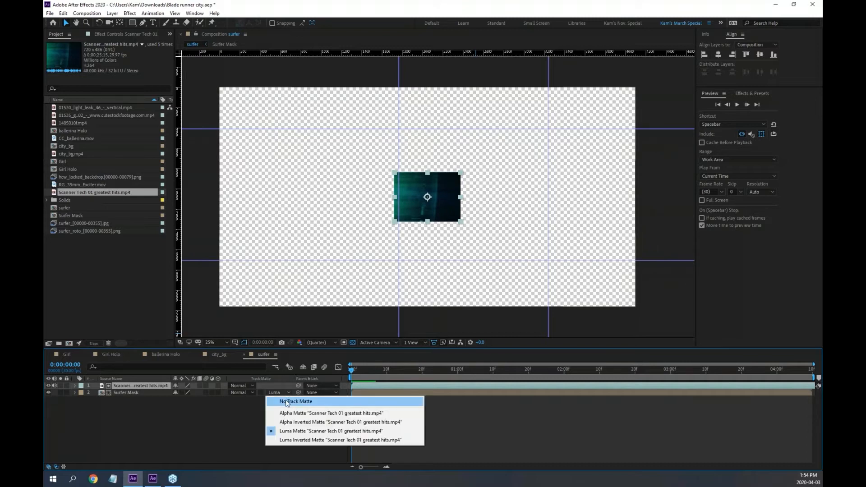
click(286, 402)
Move and stretch the Scanner Tech layer to fill the rectangle formed by the four guides.
drag(442, 208, 506, 212)
drag(454, 180, 491, 214)
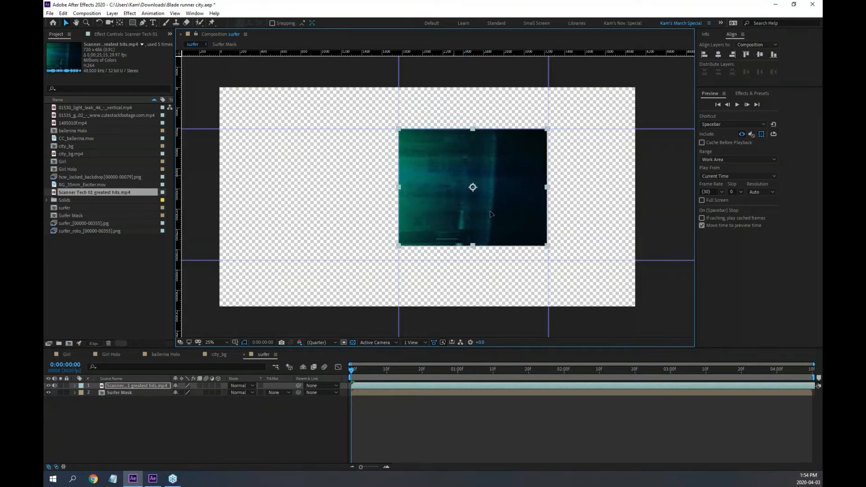
drag(548, 252, 550, 256)
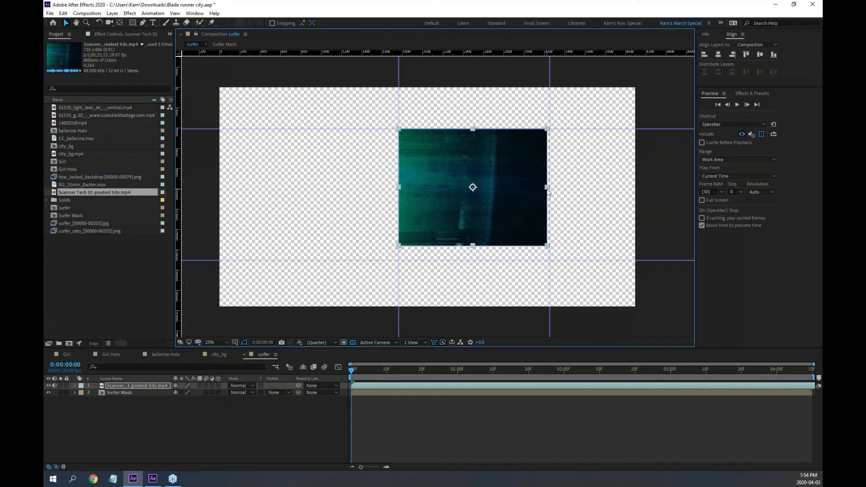
drag(547, 187, 524, 197)
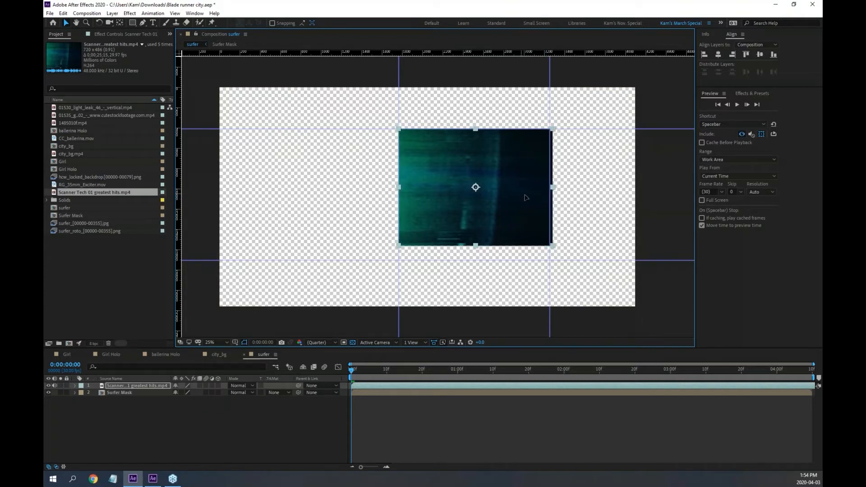
mouse_move(476, 247)
mouse_down()
mouse_move(475, 260)
mouse_move(491, 247)
mouse_move(474, 262)
mouse_up()
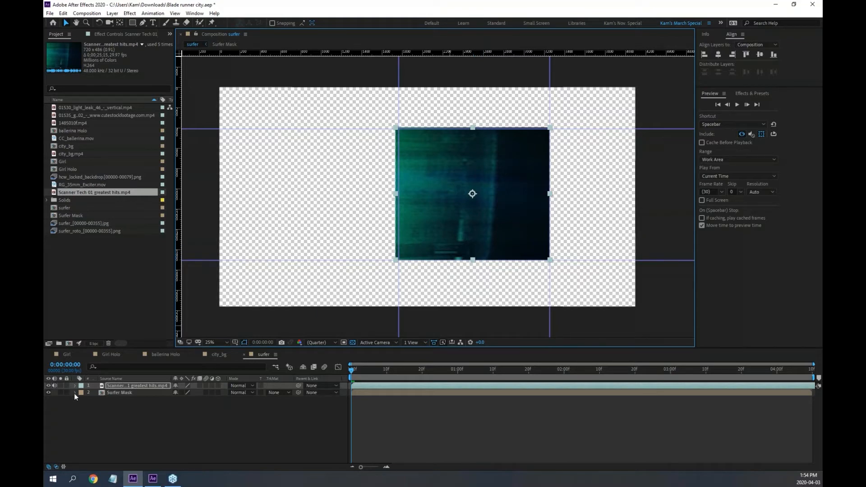
Try the Scanner Tech layer beneath Surfer Mask and preview the surfer over it up to 0:00:03:02.
drag(120, 385, 122, 401)
key(space)
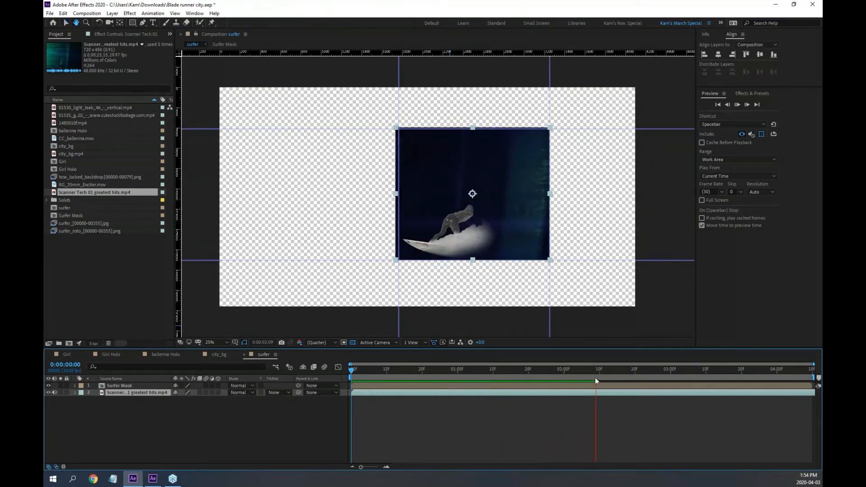
drag(613, 373, 678, 372)
Return the Scanner Tech layer above Surfer Mask and use it as Surfer Mask's luma matte.
drag(125, 392, 134, 383)
click(290, 394)
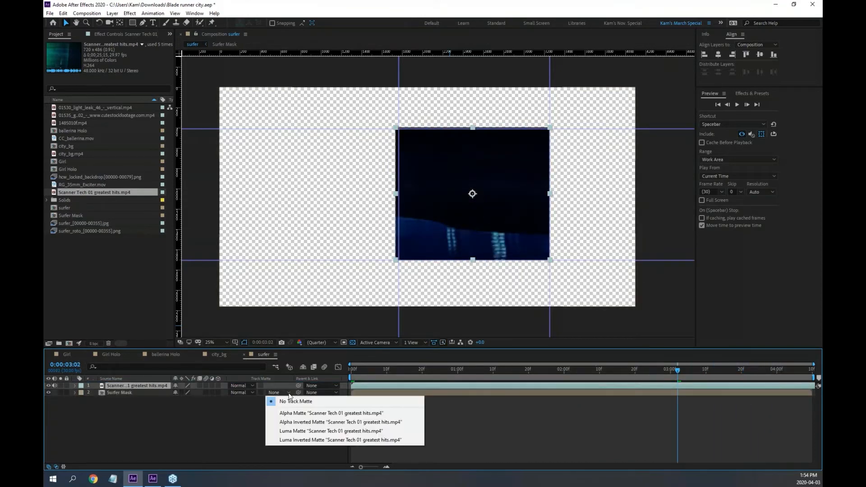
click(297, 431)
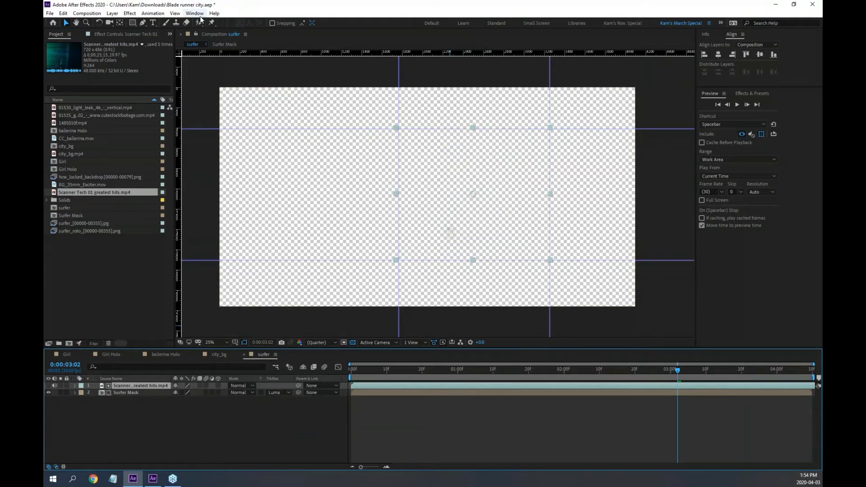
Turn off snapping to guides and leave the guides unlocked.
click(175, 13)
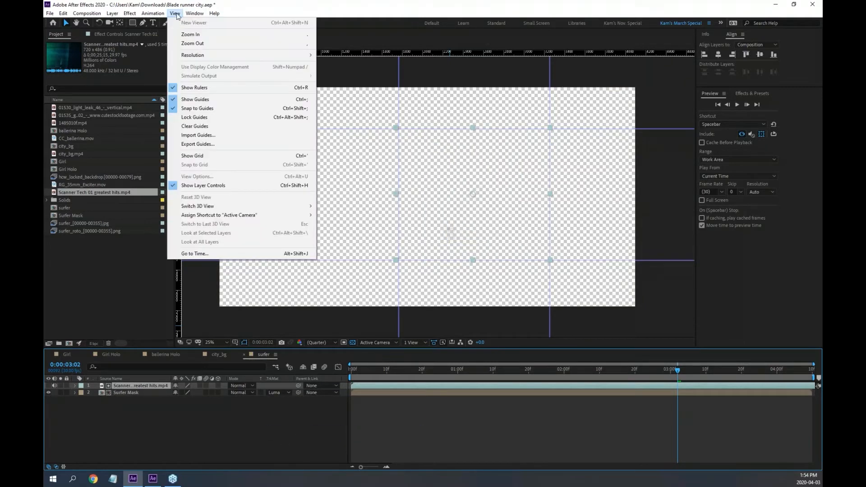
click(207, 108)
click(176, 13)
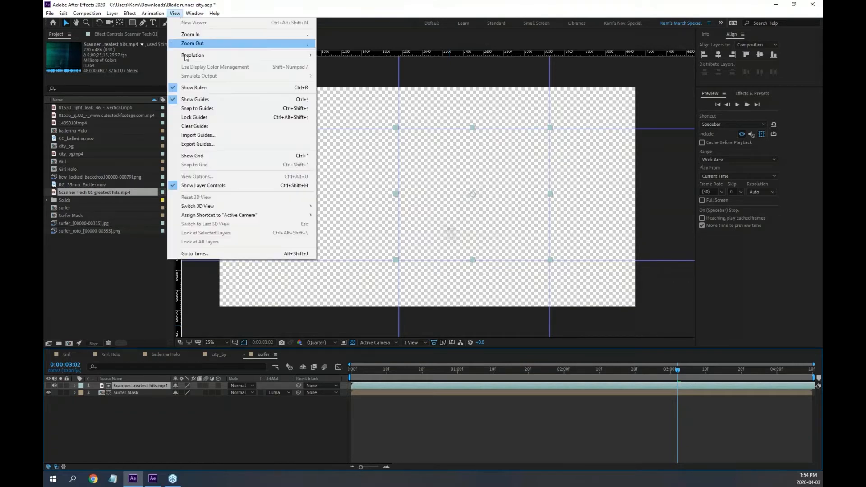
click(198, 117)
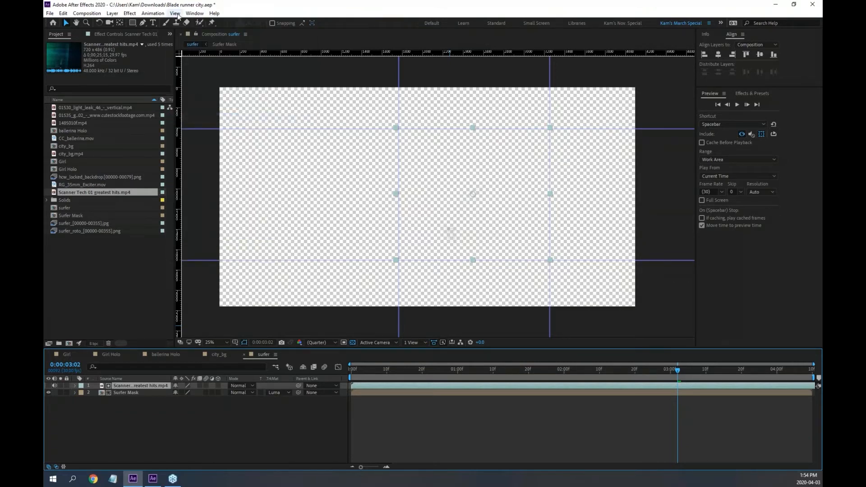
click(175, 13)
click(198, 107)
click(175, 13)
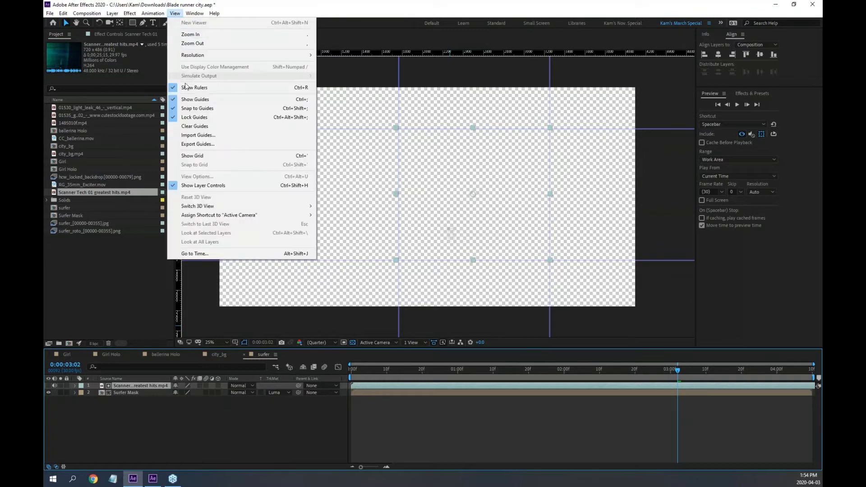
click(199, 117)
click(175, 13)
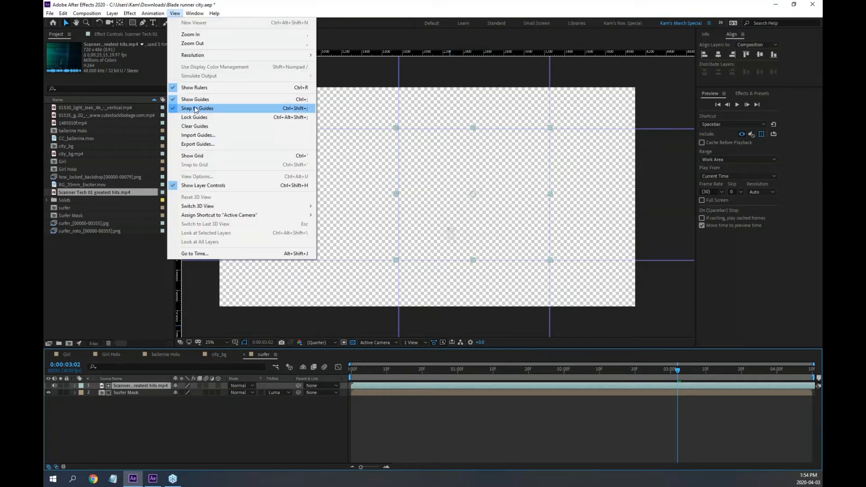
click(198, 109)
Hide the rulers and clear all guides from the surfer composition.
click(175, 14)
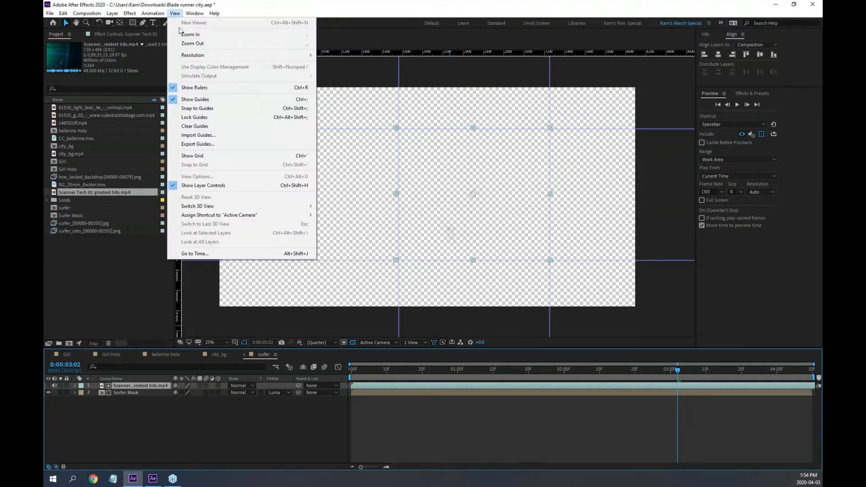
click(194, 88)
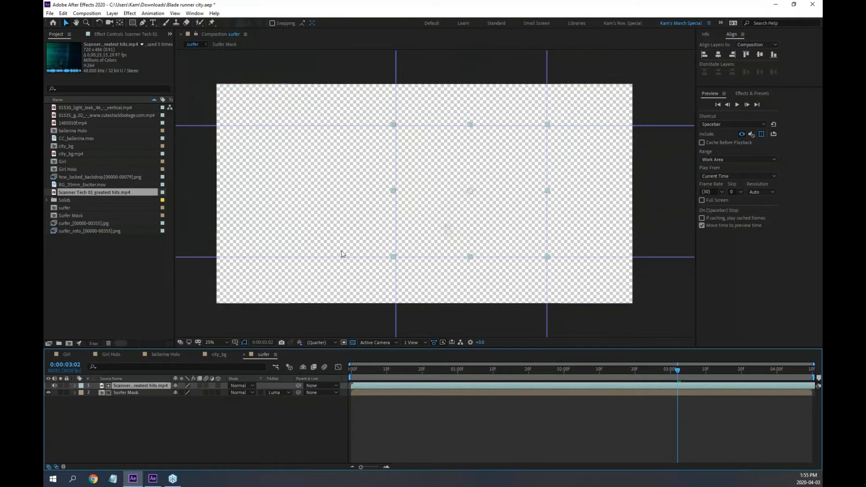
click(174, 13)
click(206, 125)
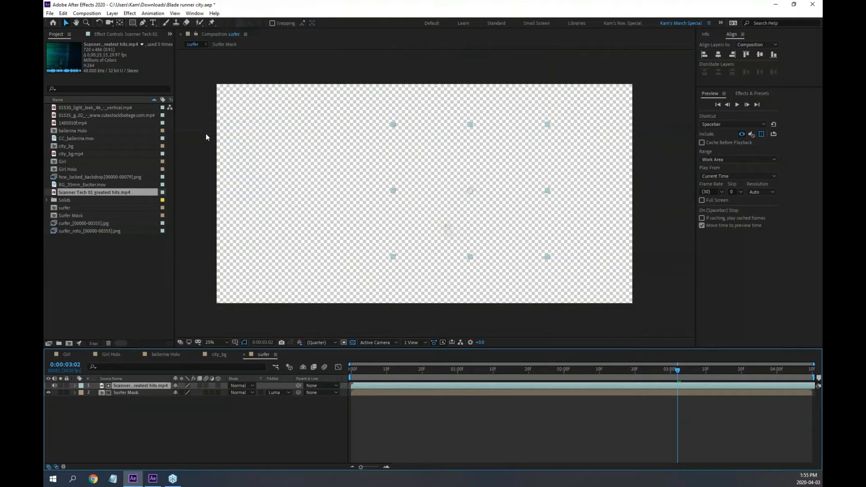
Preview the matted surfer from the first frame and turn off the transparency grid to view it against black at 0:00:00:06.
drag(448, 369, 351, 369)
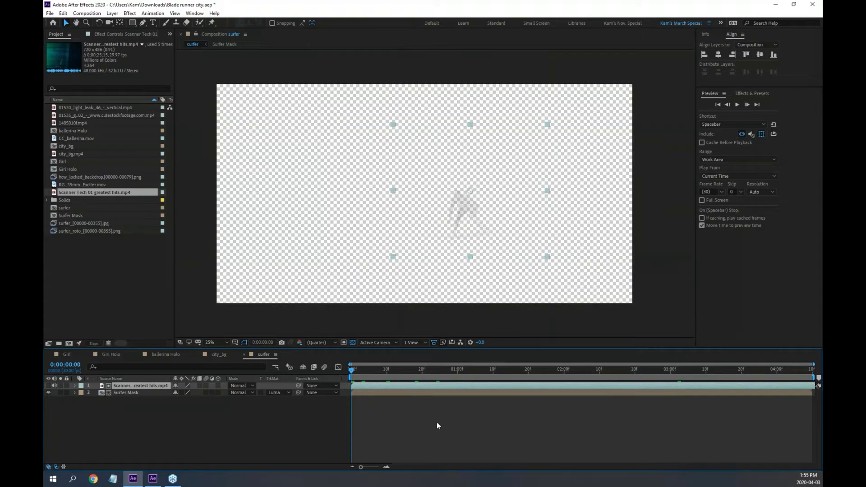
click(437, 422)
key(space)
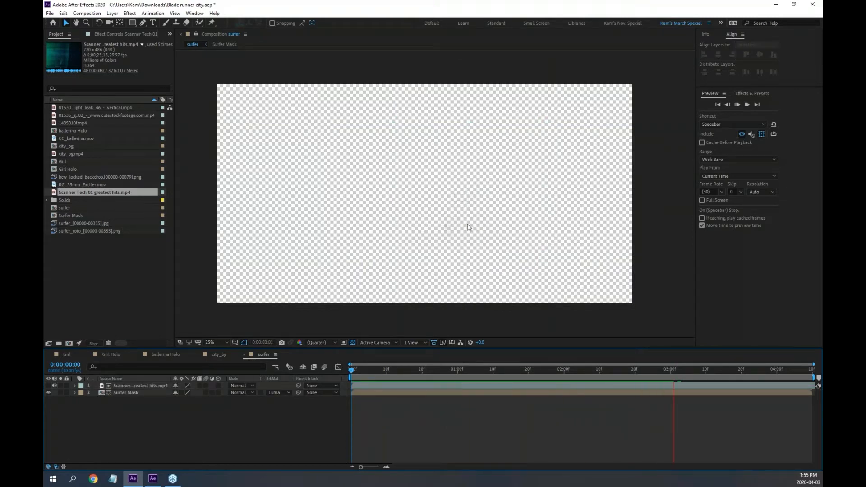
key(space)
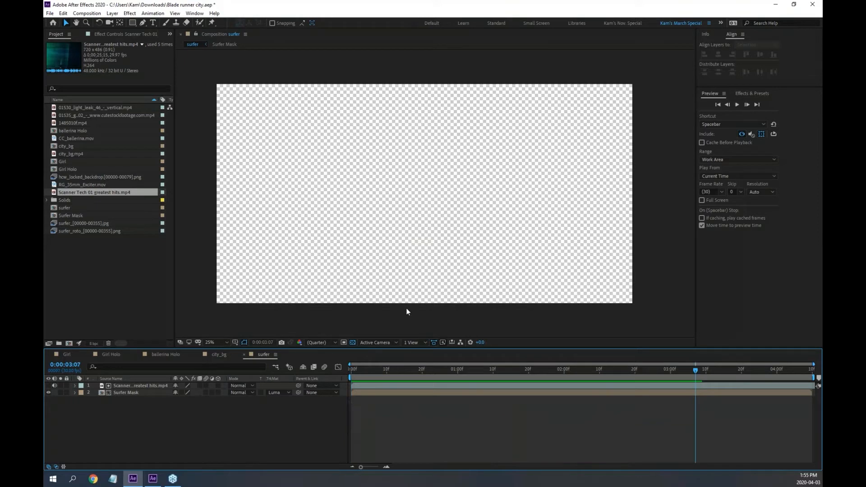
click(352, 342)
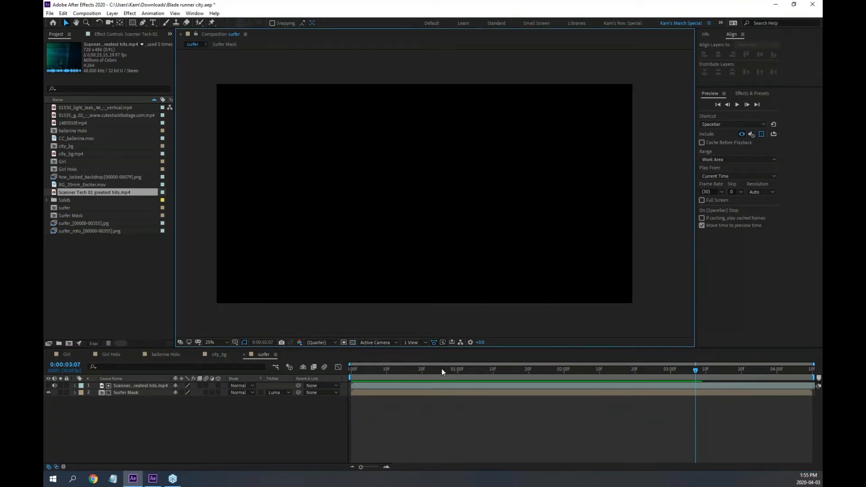
drag(442, 368, 374, 370)
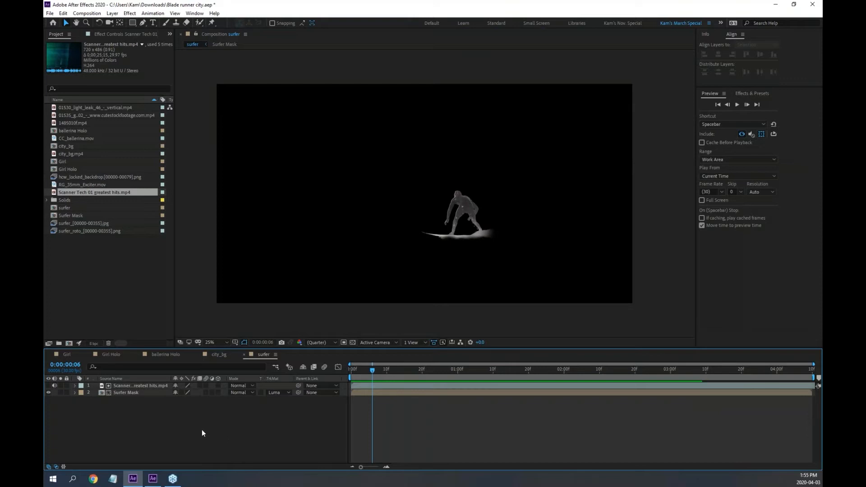
Duplicate Surfer Mask, move the copy below the matted layer, and set the copy to No Track Matte.
click(122, 393)
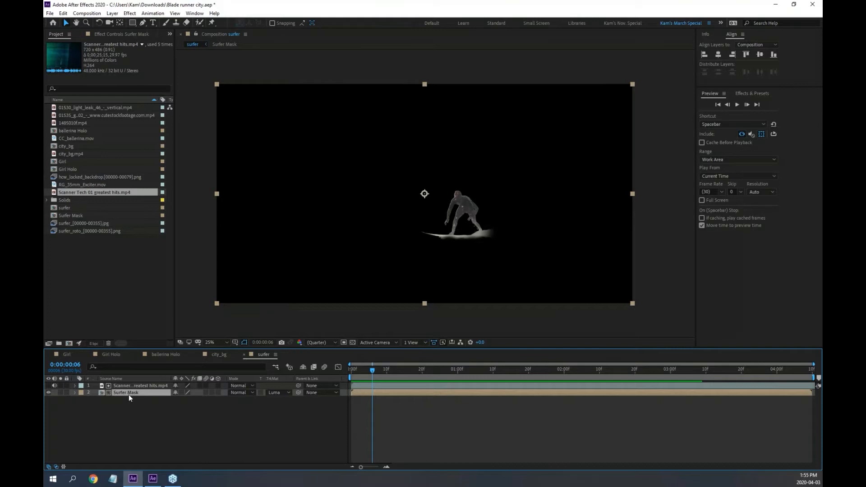
key(ctrl+d)
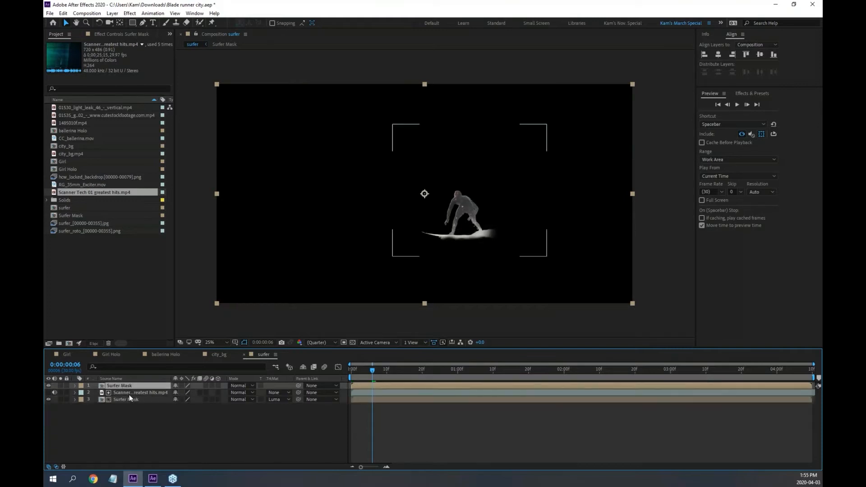
drag(125, 385, 129, 416)
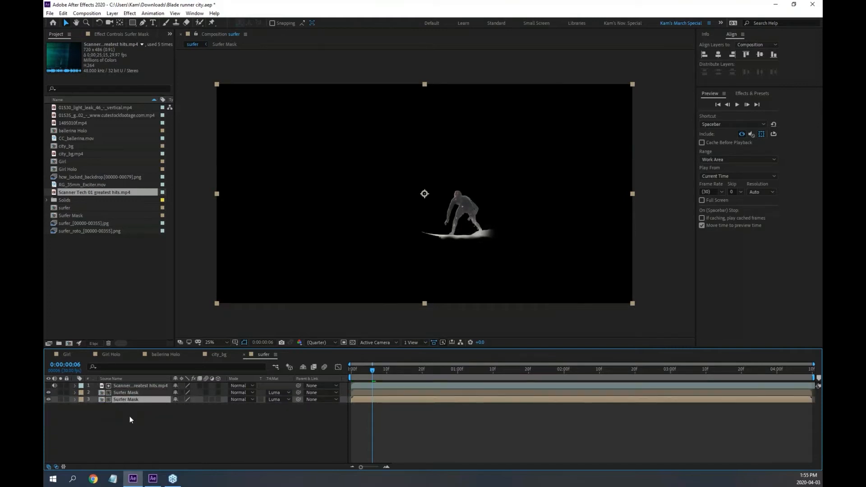
click(289, 400)
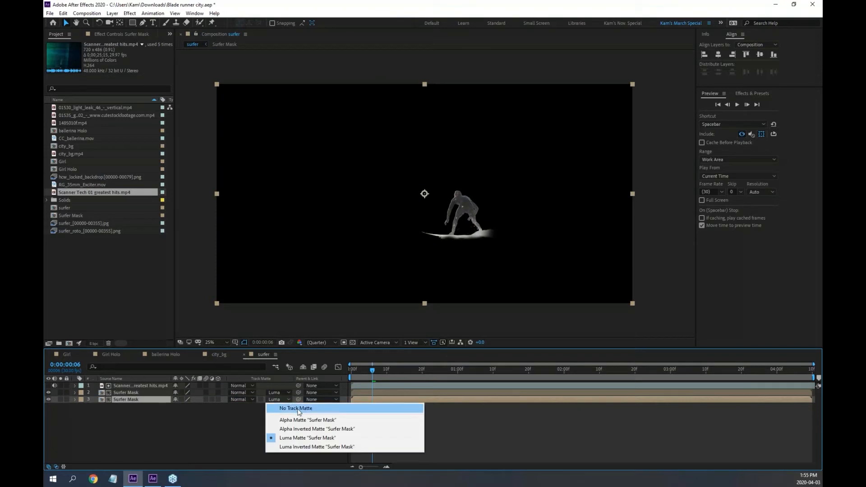
click(295, 409)
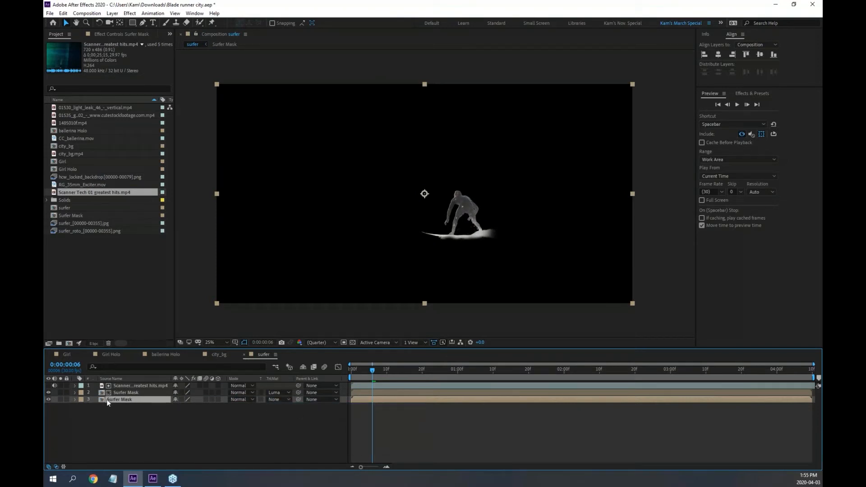
Paste the copied Tritone effect onto the unmatted bottom Surfer Mask and check the blue surfer at 0:00:00:24.
click(108, 33)
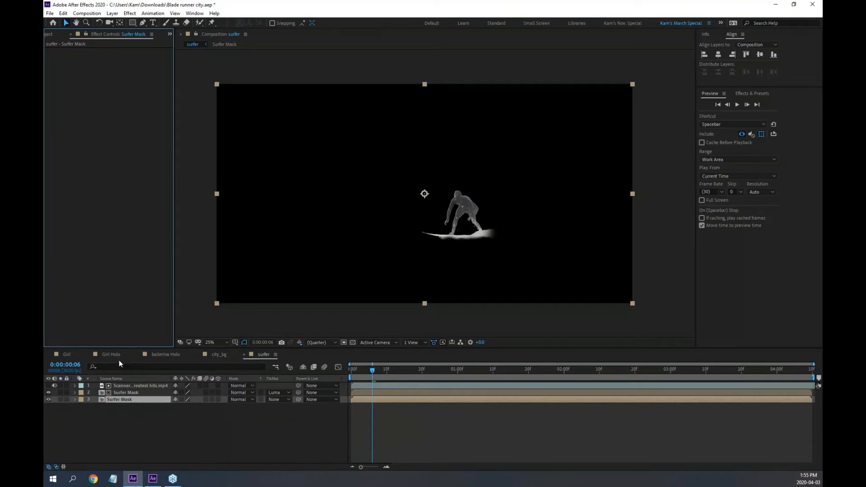
click(122, 400)
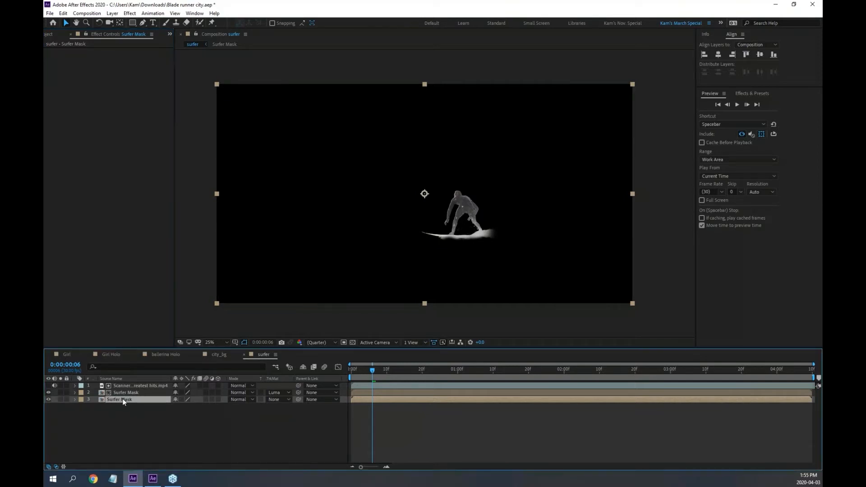
key(ctrl+v)
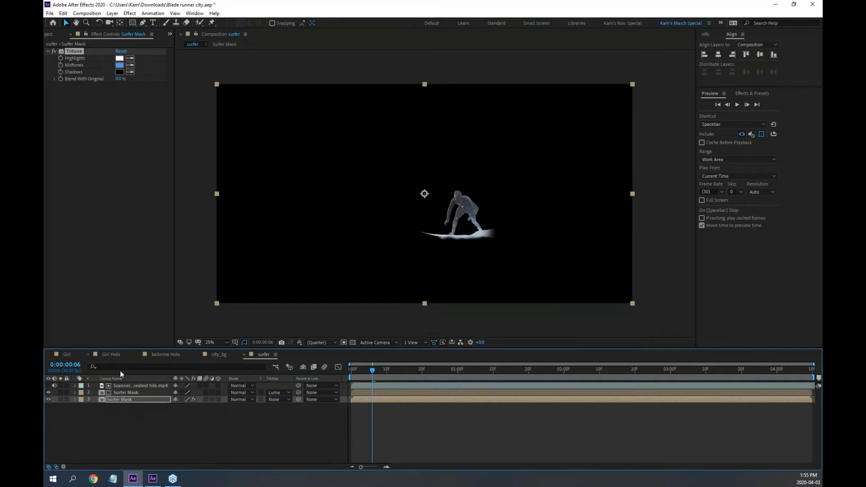
drag(373, 371, 429, 374)
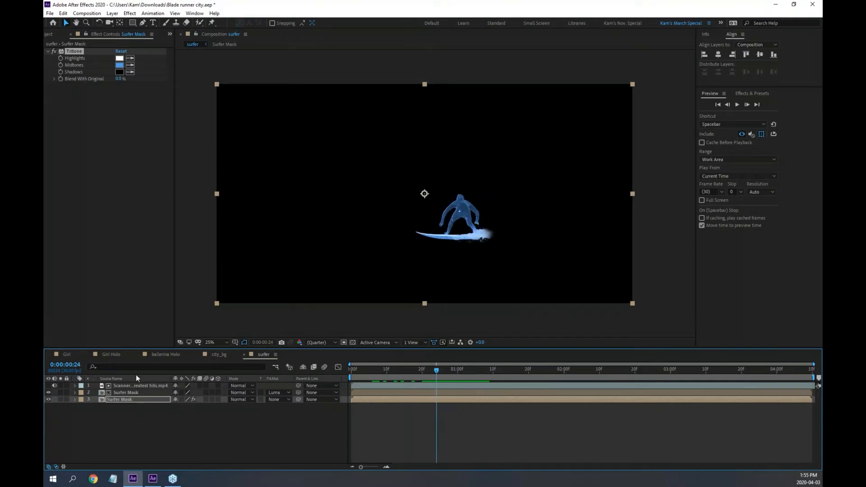
Duplicate the Scanner Tech layer, make the top copy visible, and set its blending mode to Classic Color Dodge.
click(132, 387)
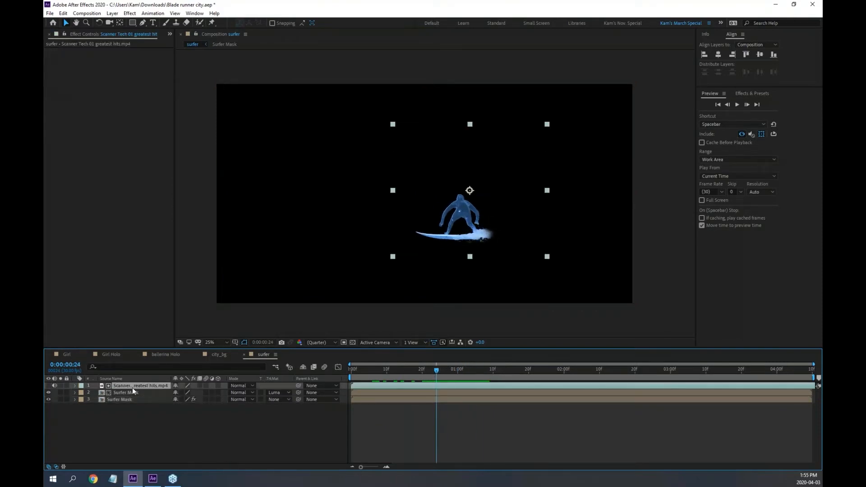
key(ctrl+d)
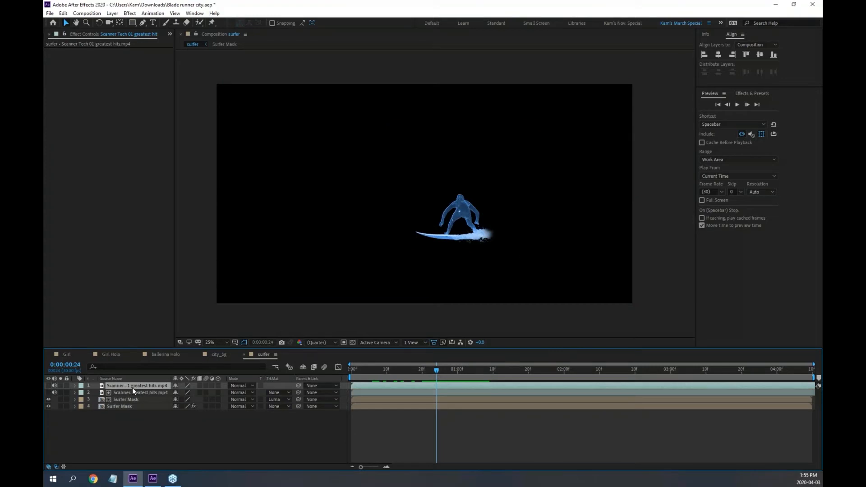
click(48, 386)
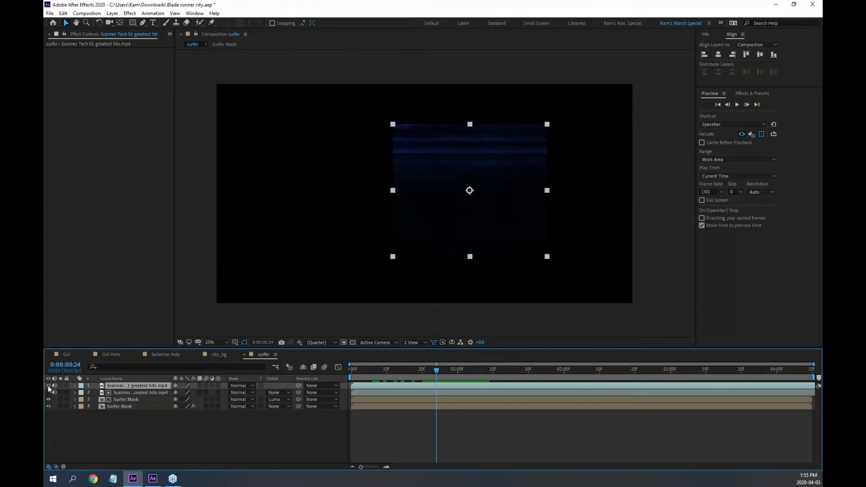
click(255, 386)
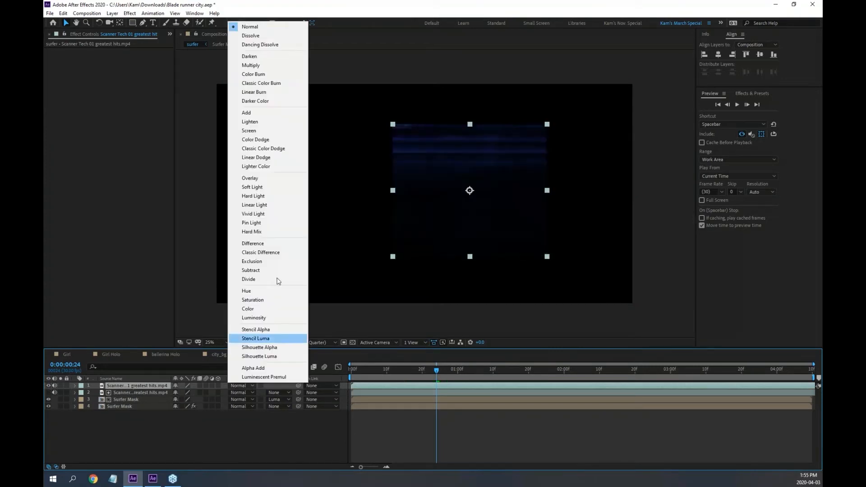
click(277, 149)
Preview the surfer hologram from the first frame.
drag(413, 375, 316, 370)
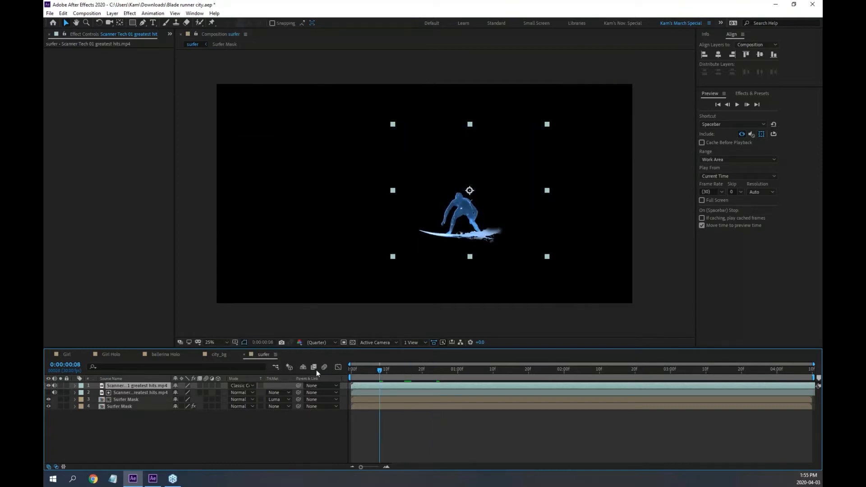
key(space)
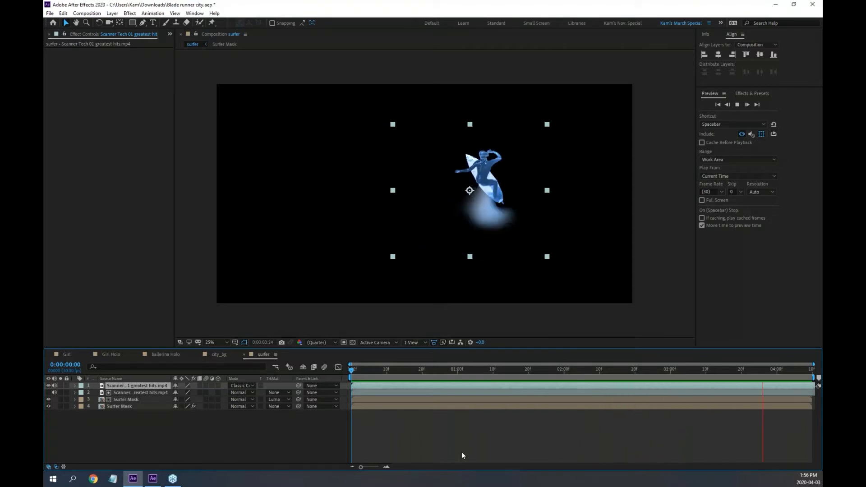
key(space)
Widen the panel group that holds the effect controls and project items, and return to the project items.
click(77, 34)
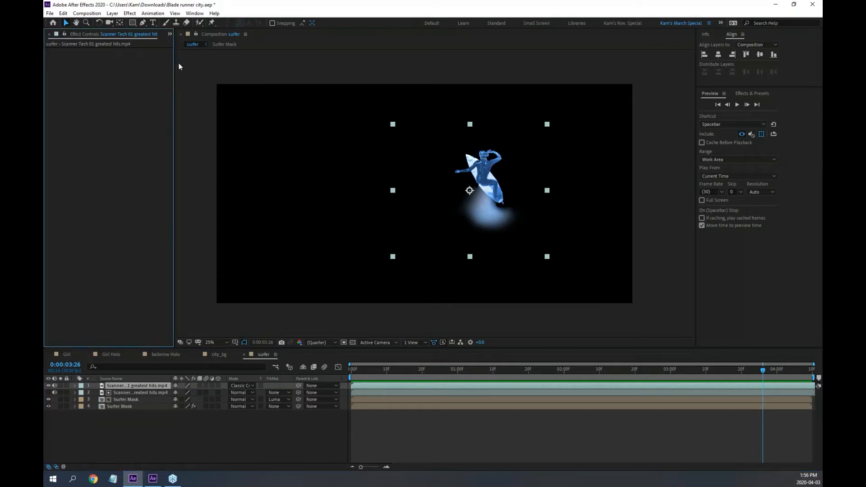
drag(175, 66, 215, 69)
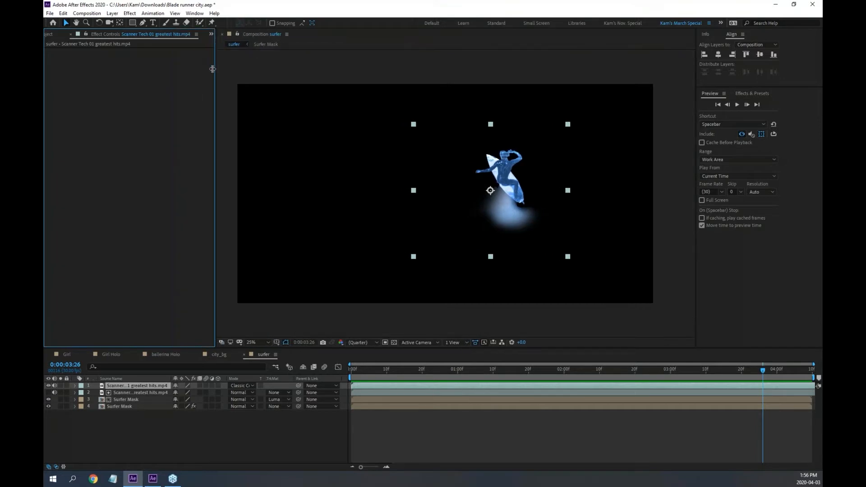
click(52, 34)
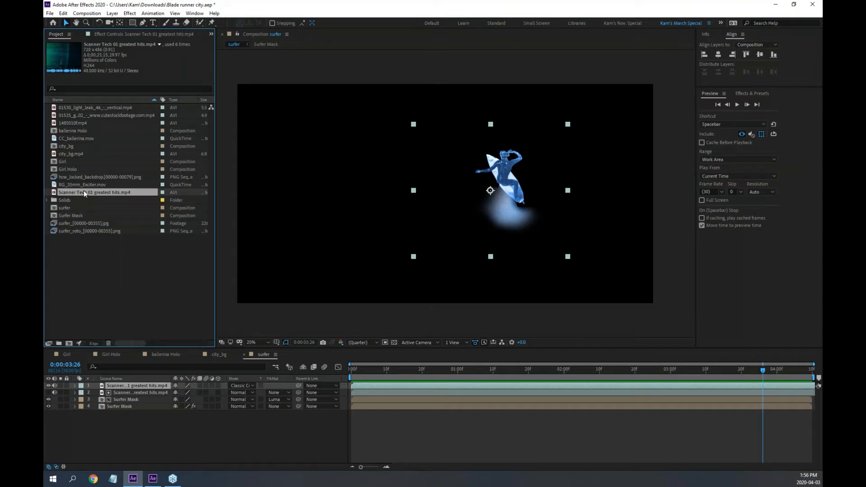
mouse_move(216, 204)
mouse_down()
mouse_move(312, 211)
mouse_move(216, 211)
mouse_up()
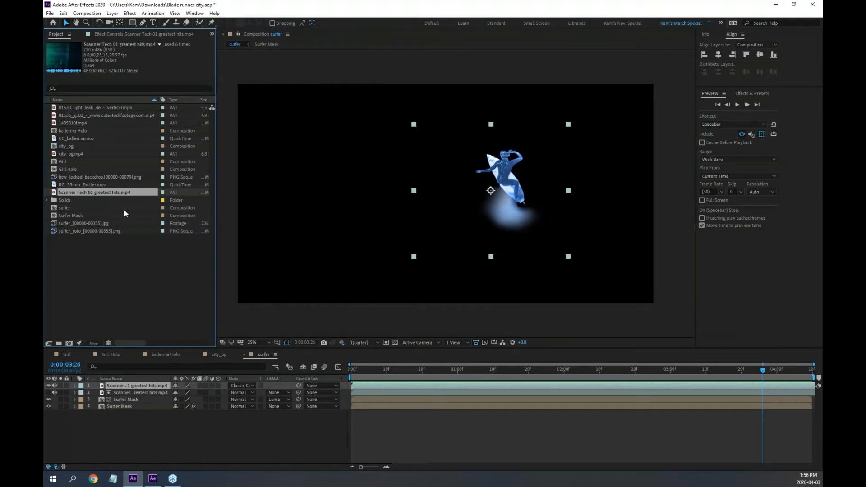
Open the Scanner Tech 01 footage, scrub through its scan patterns to 0:00:16:10, and return to the surfer composition.
double_click(58, 193)
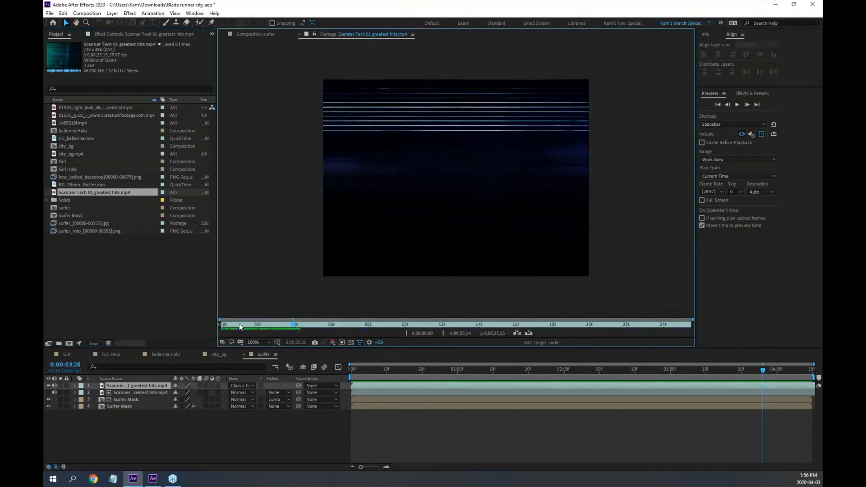
drag(240, 324, 524, 333)
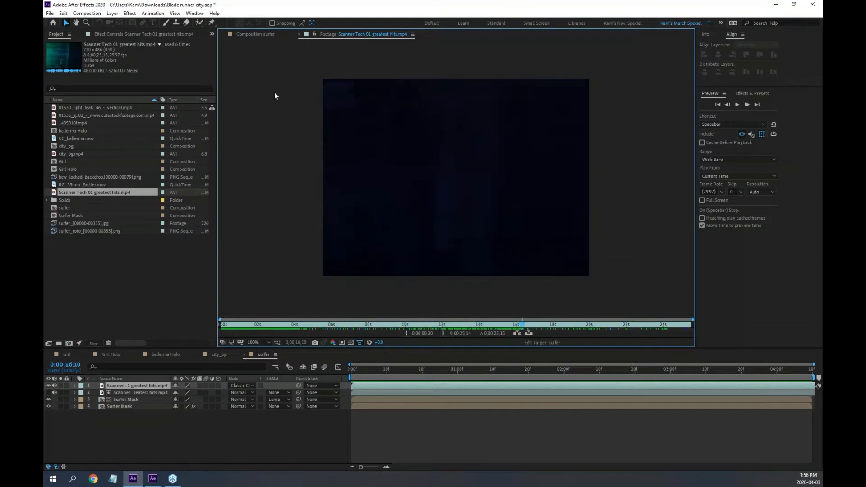
click(255, 34)
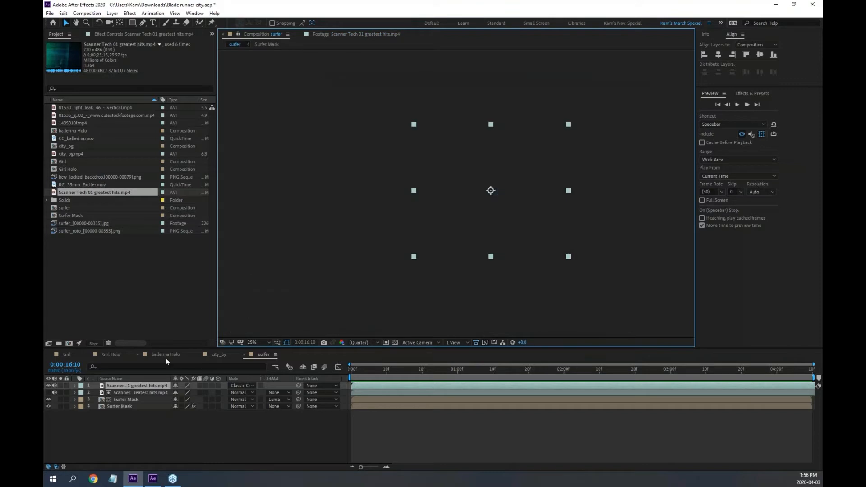
Add Girl Holo to city_bg scaled down over the left-hand building, and place ballerina Holo over the right-hand towers.
click(214, 355)
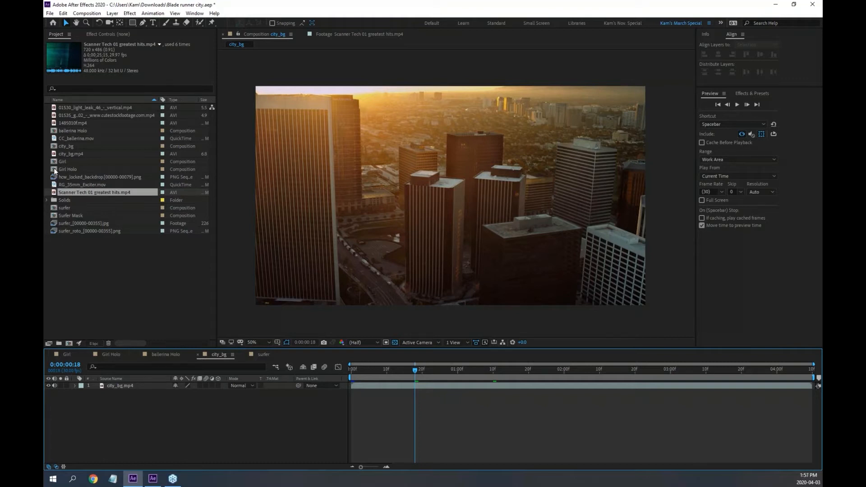
drag(68, 169, 351, 215)
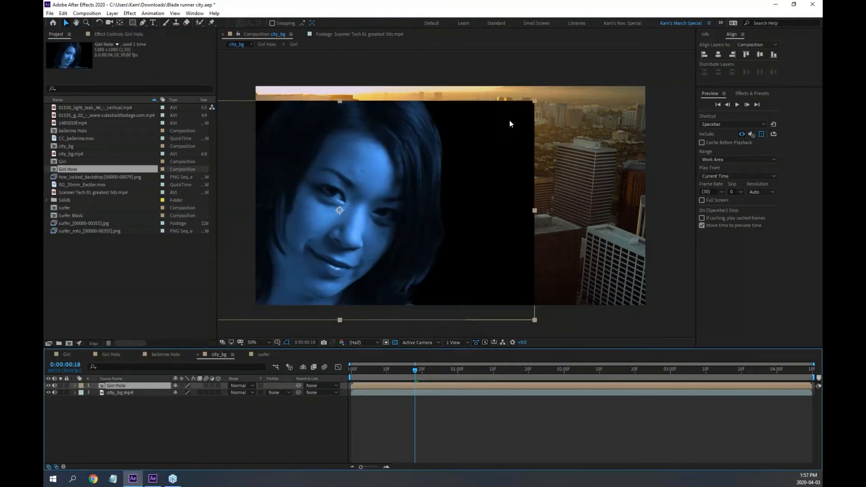
drag(534, 101, 418, 159)
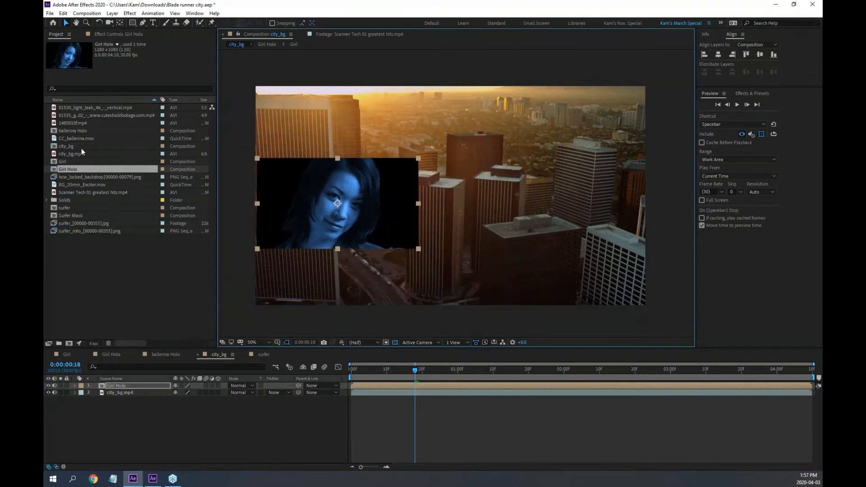
drag(66, 131, 610, 175)
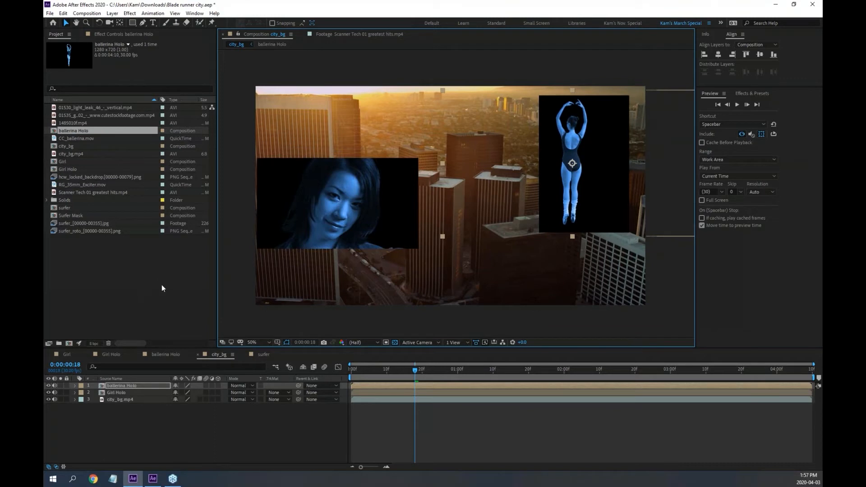
Rename the surfer composition as surfer Holo and move its current time to 0:00:00:01.
click(268, 355)
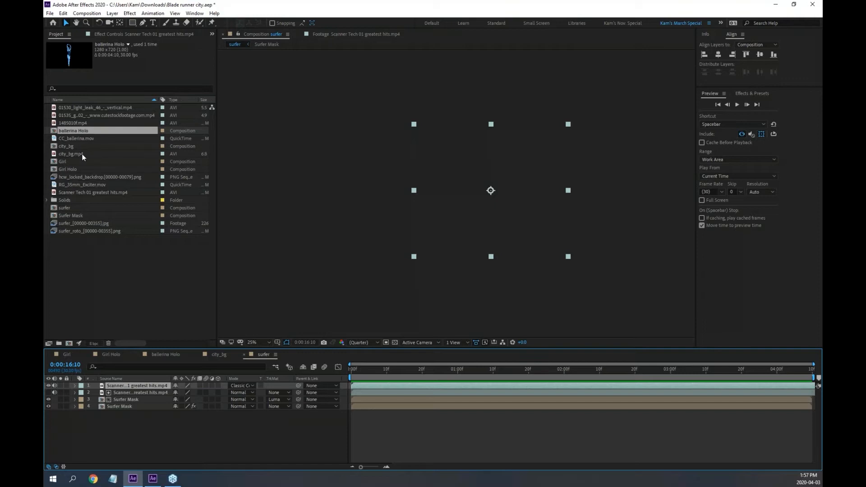
click(66, 207)
key(Return)
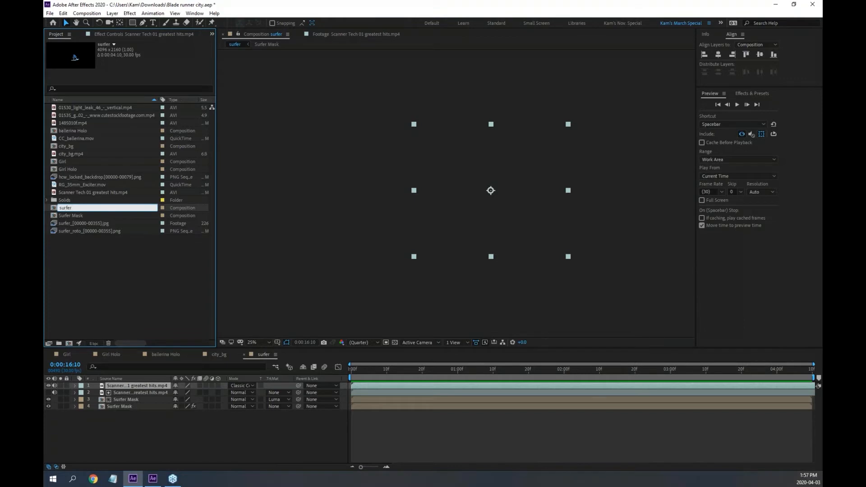
text(Holo)
click(93, 260)
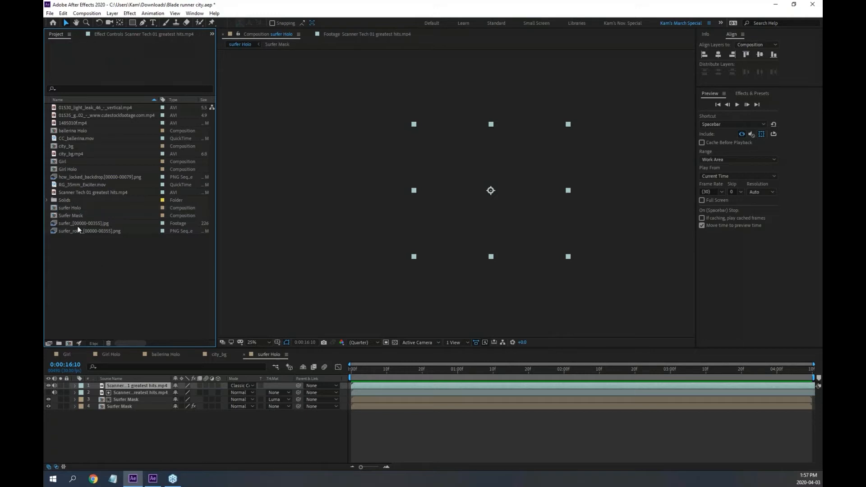
click(253, 33)
drag(403, 370, 356, 371)
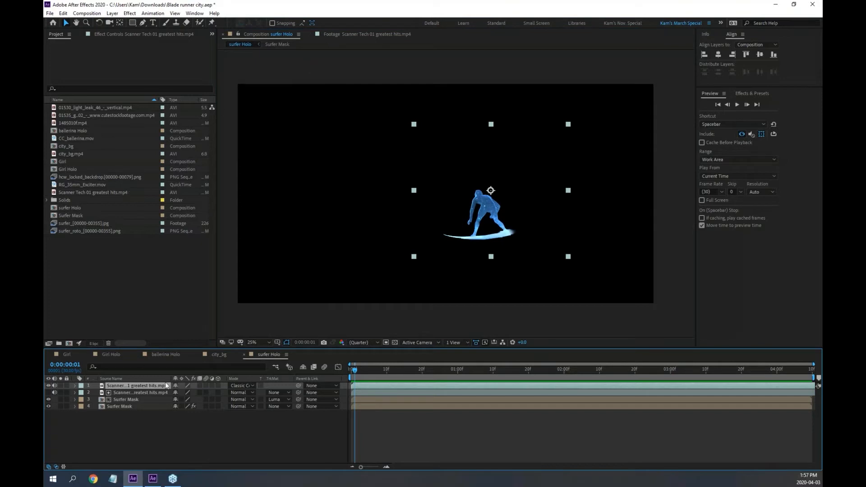
Reorder the open compositions so city_bg follows surfer Holo, and add surfer Holo to city_bg as the selected top layer.
click(220, 355)
drag(220, 355, 304, 354)
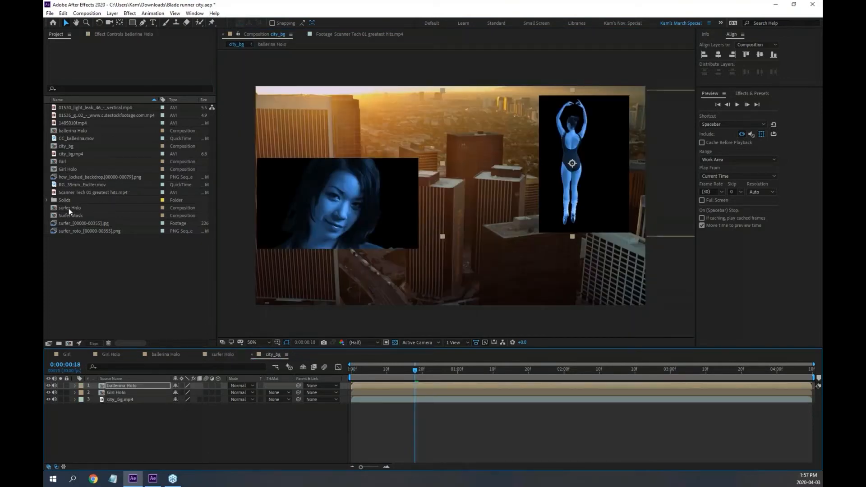
drag(69, 208, 457, 258)
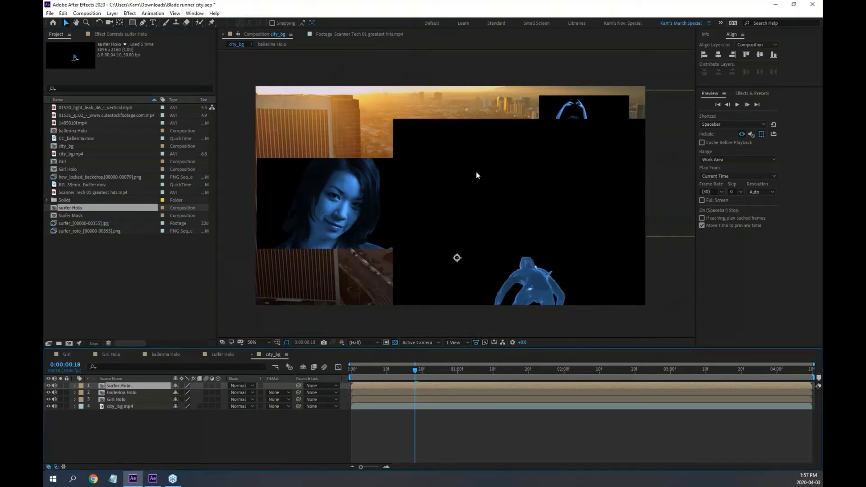
key(comma)
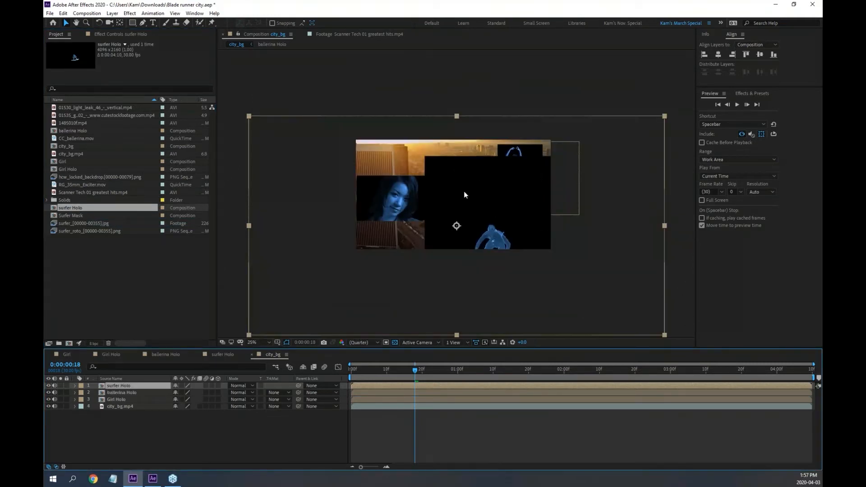
click(261, 127)
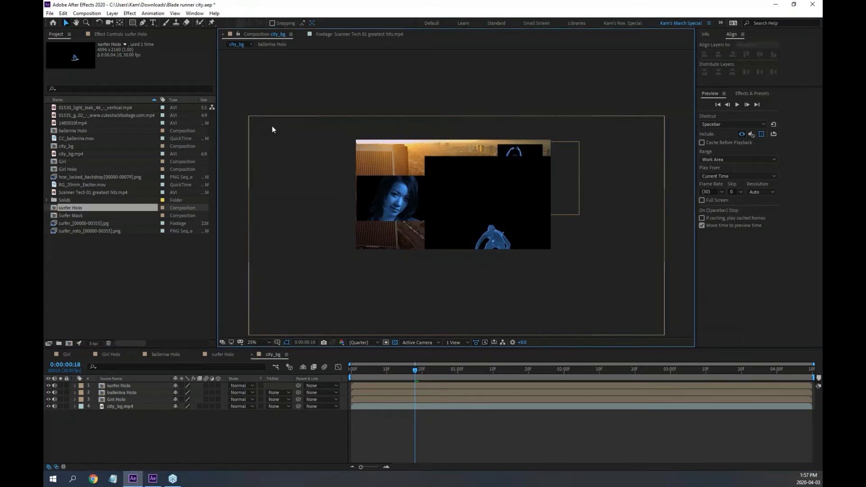
click(512, 214)
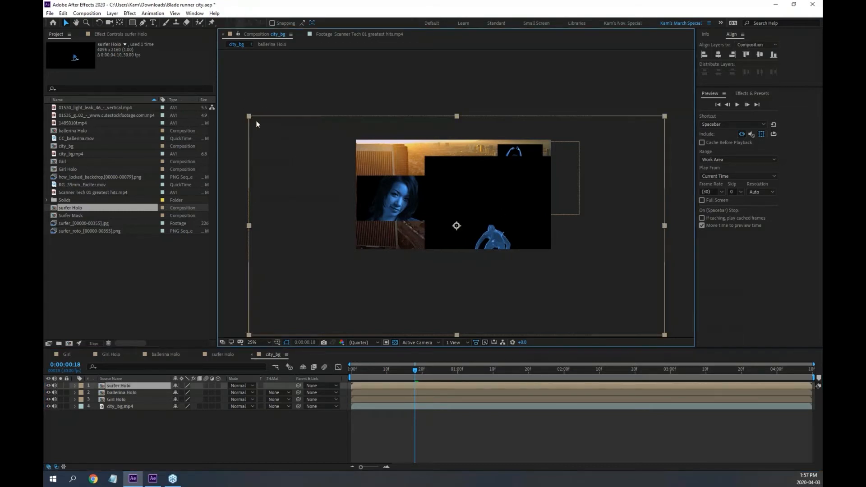
Scale surfer Holo down in city_bg, place it between the girl and ballerina holograms, and preview the scene from the start.
drag(249, 116, 388, 197)
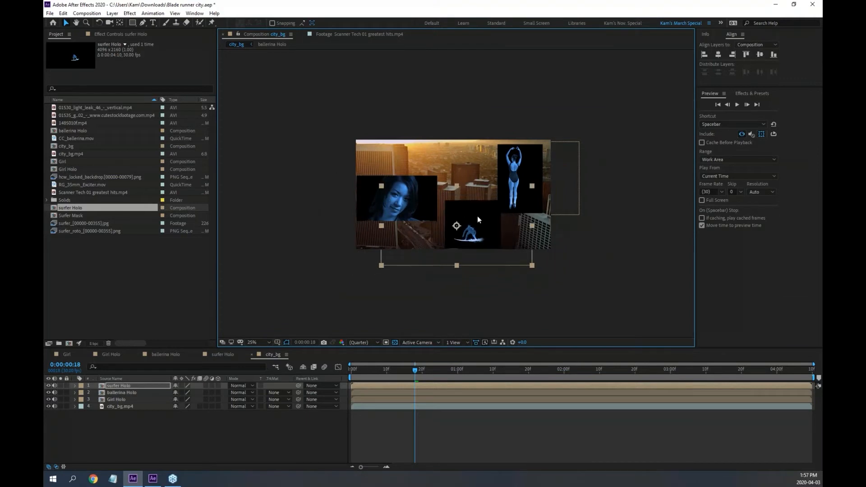
drag(477, 216, 472, 202)
drag(368, 370, 350, 371)
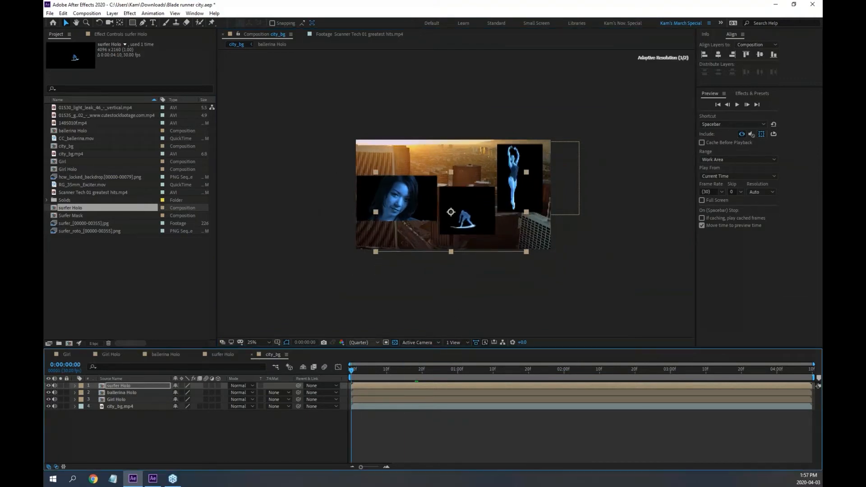
scroll(627, 271, up, 1)
key(space)
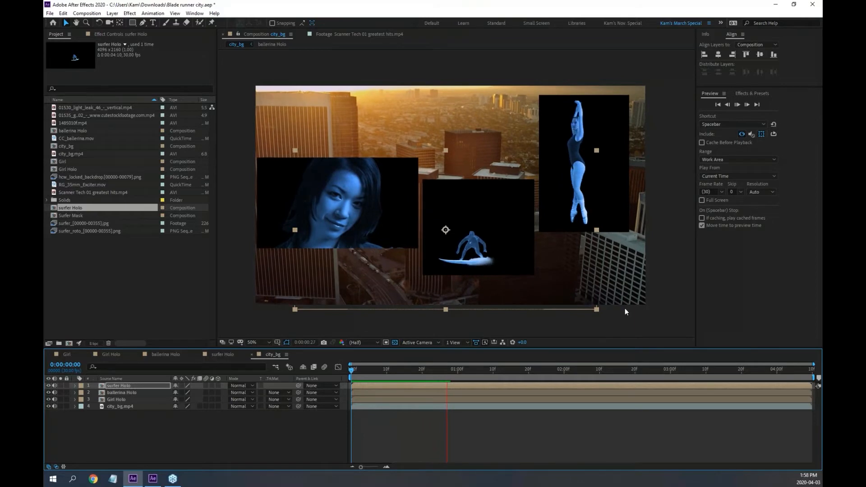
key(space)
Scrub the Scanner Tech 01 greatest hits footage to 0:00:08:07 to review its patterns, and return to surfer Holo.
double_click(91, 192)
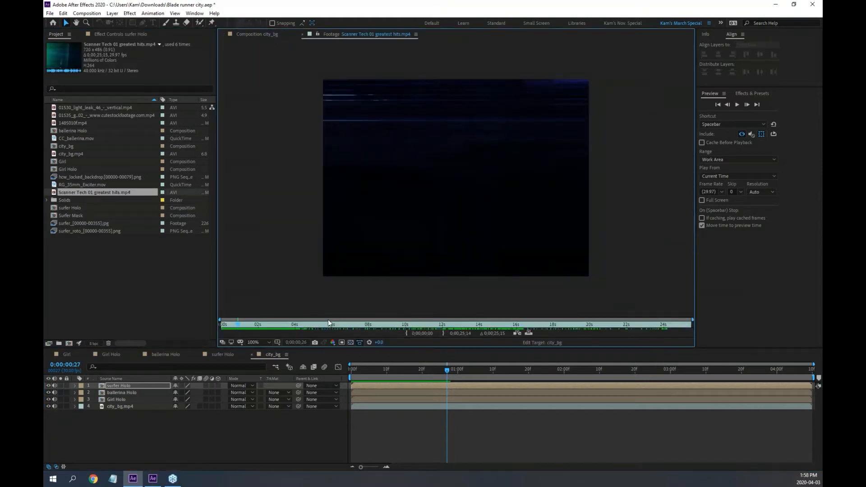
drag(404, 324, 373, 334)
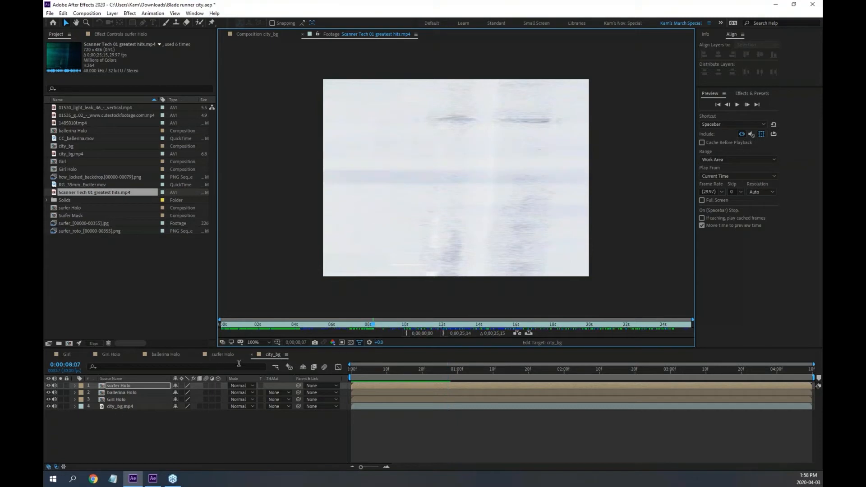
click(221, 356)
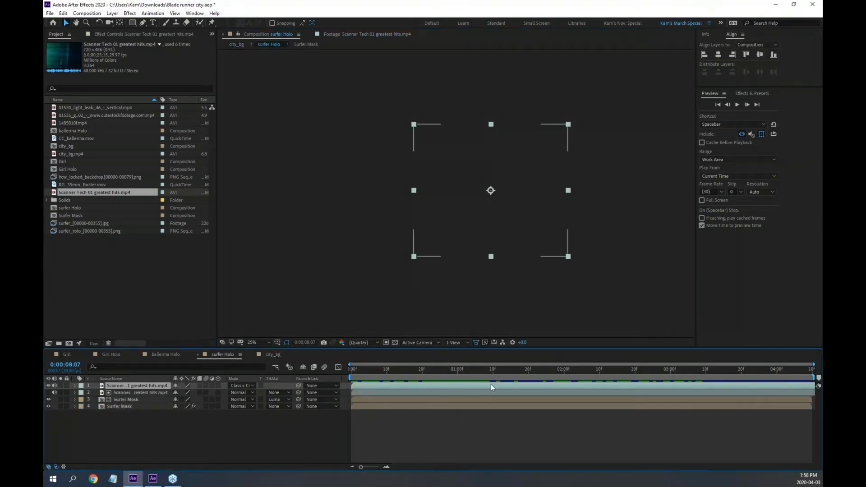
Set surfer Holo's current time to 0:00:01:00 and show the In, Out, Duration and Stretch values for its layers.
drag(428, 373, 811, 369)
click(457, 370)
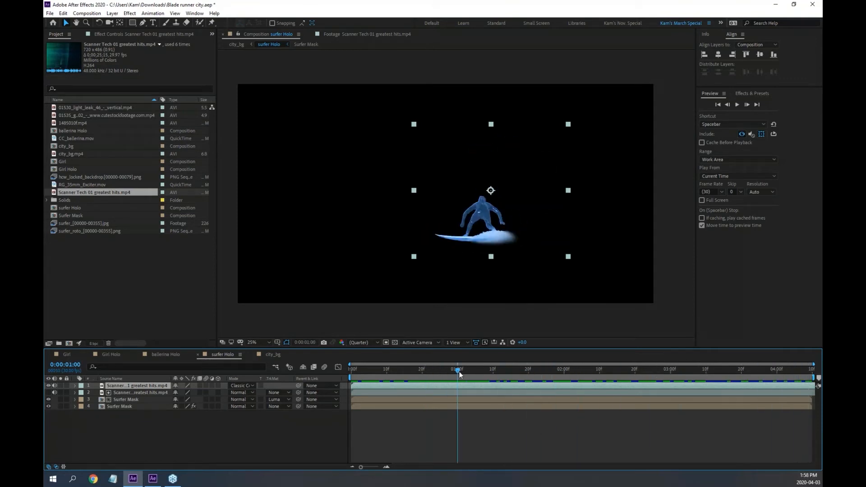
click(63, 467)
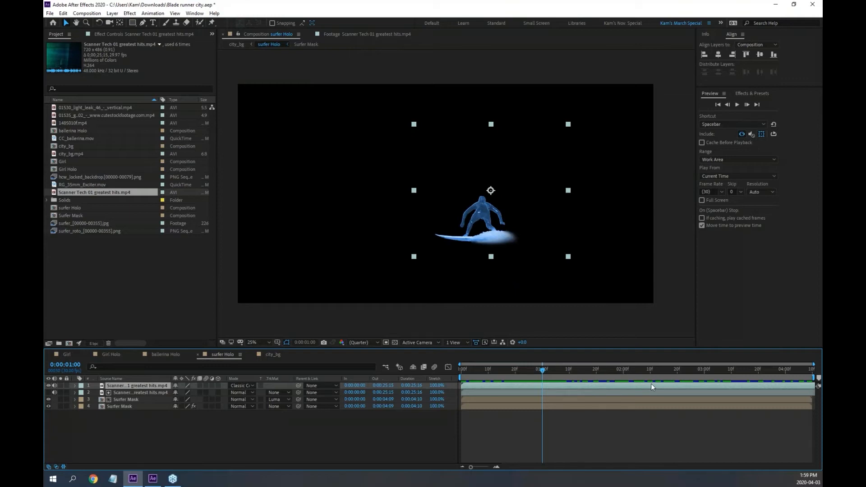
Try to set the in time of both Scanner Tech layers in surfer Holo to 0:00:20:00.
click(137, 393)
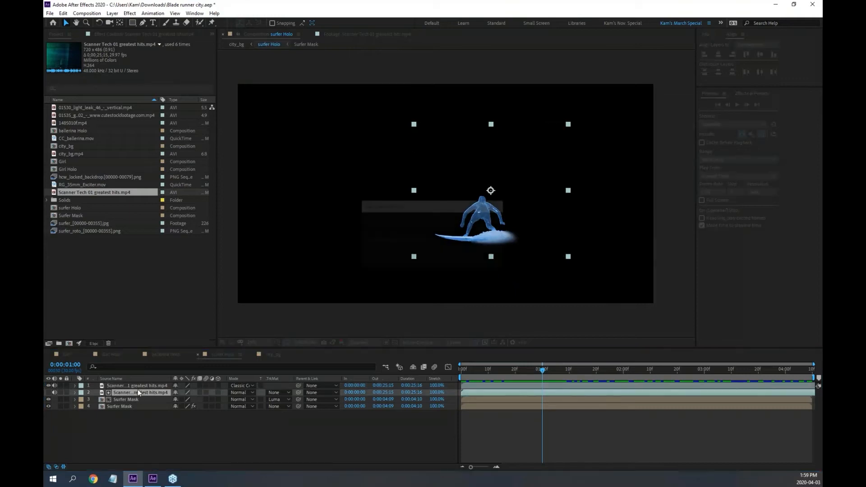
click(143, 387)
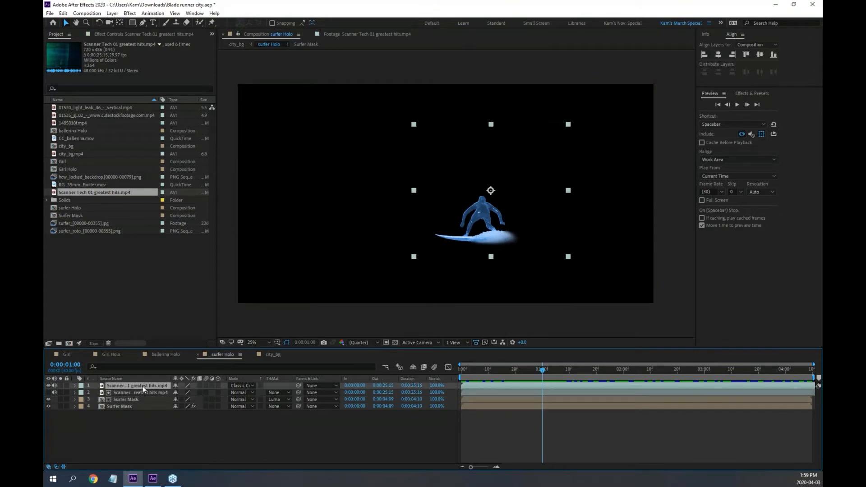
click(356, 386)
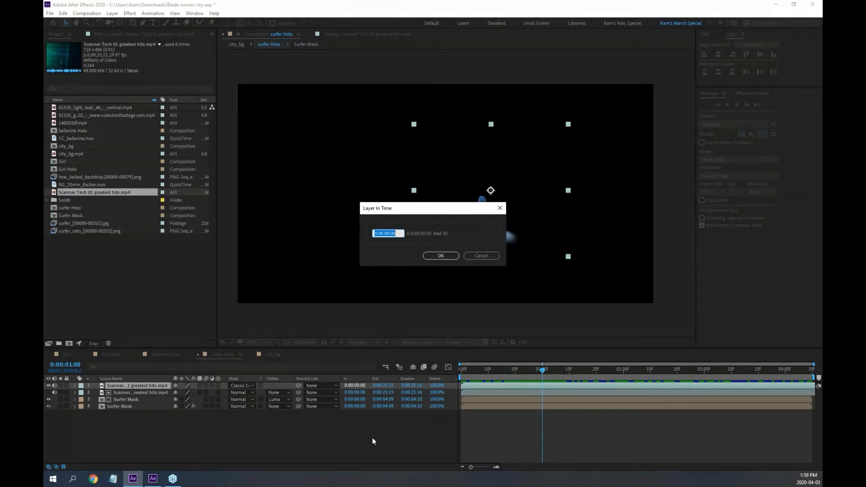
text(20)
click(445, 256)
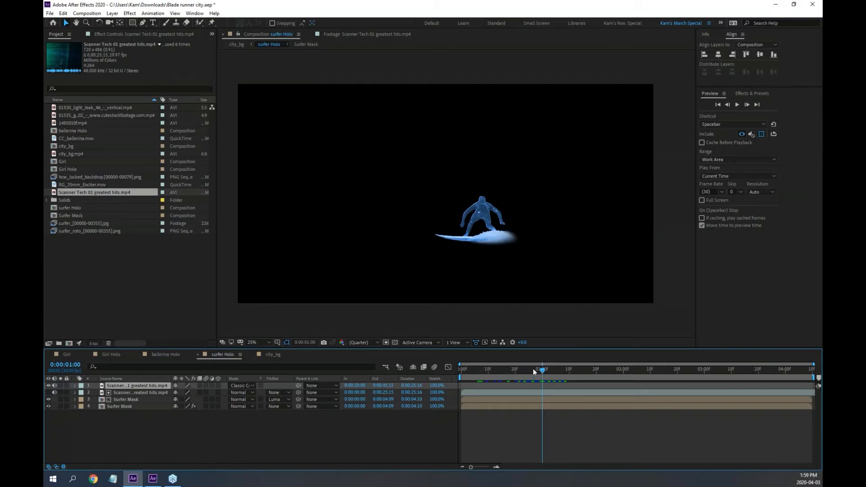
drag(532, 369, 439, 384)
click(355, 392)
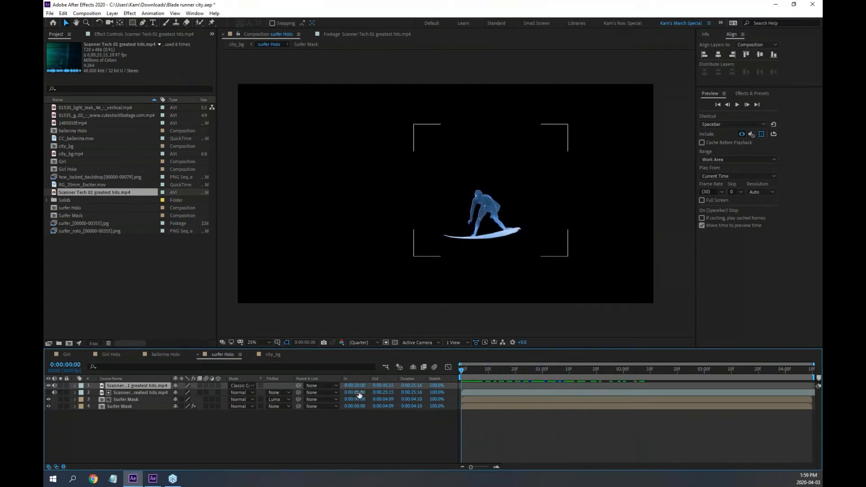
text(2)
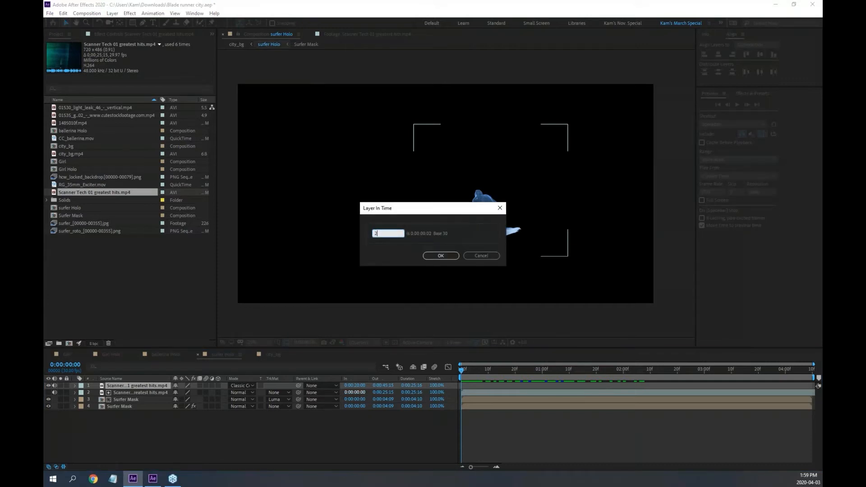
text(000)
key(Return)
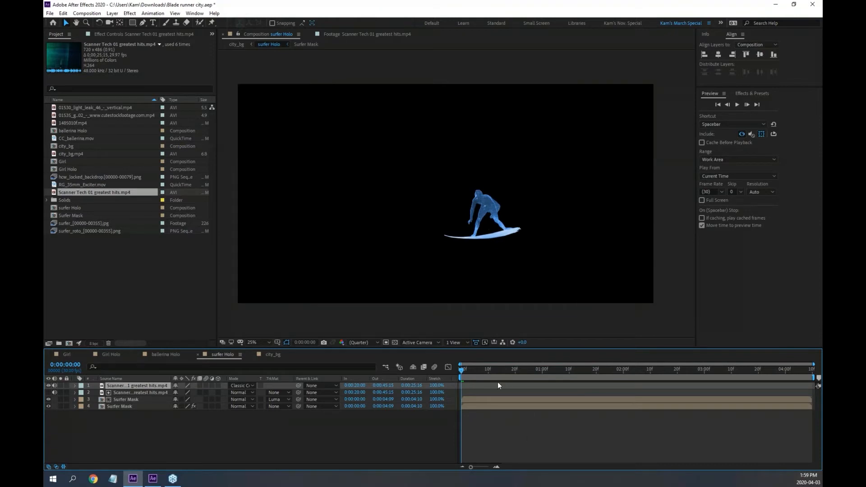
Scrub through surfer Holo and undo the in time changes on both Scanner Tech layers.
drag(462, 368, 601, 378)
drag(523, 378, 458, 419)
key(ctrl+z)
key(ctrl+z)
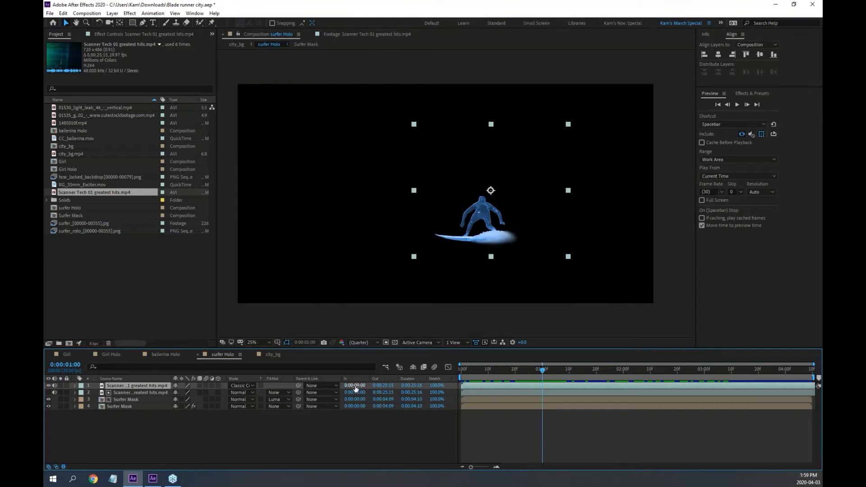
Try sliding the top Scanner Tech layer earlier in time by hand, and undo the last shift.
drag(355, 388, 681, 387)
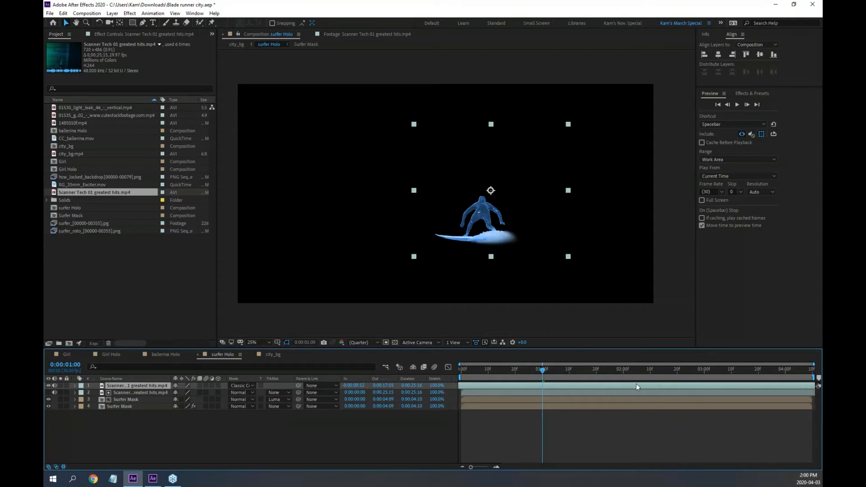
drag(522, 390, 613, 396)
key(ctrl+z)
Set the in time of both Scanner Tech layers in surfer Holo to -0:00:20:00.
click(352, 385)
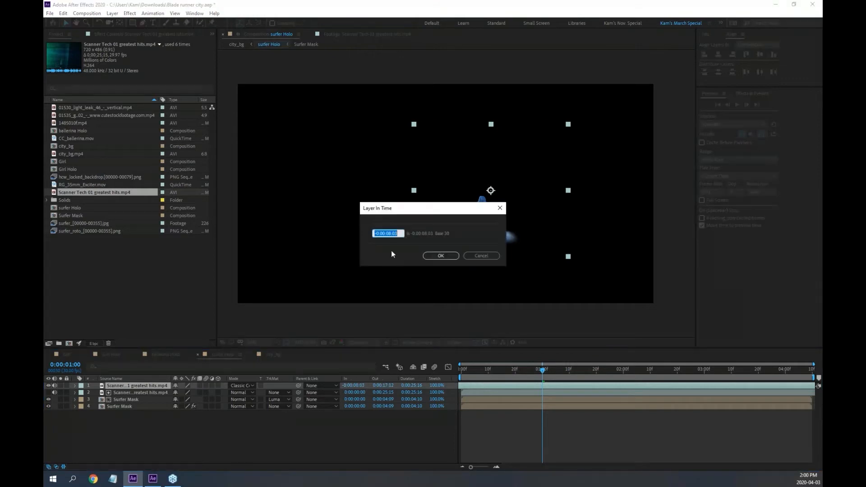
text(-2000)
click(440, 256)
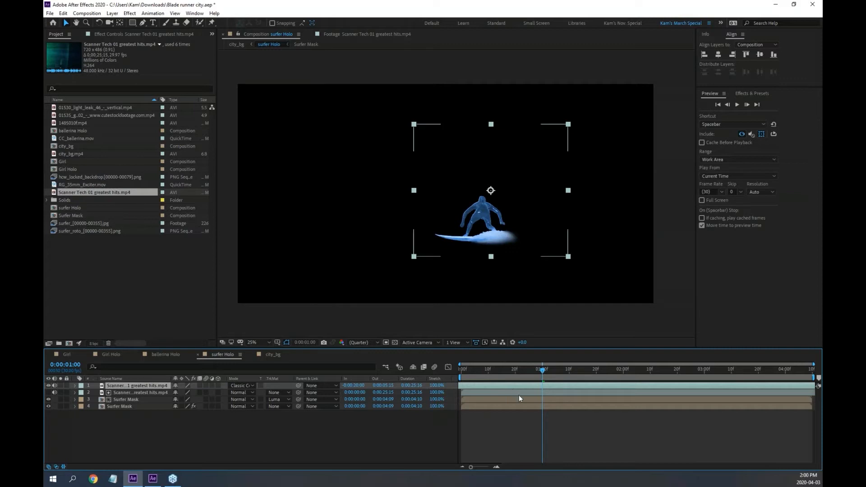
click(361, 393)
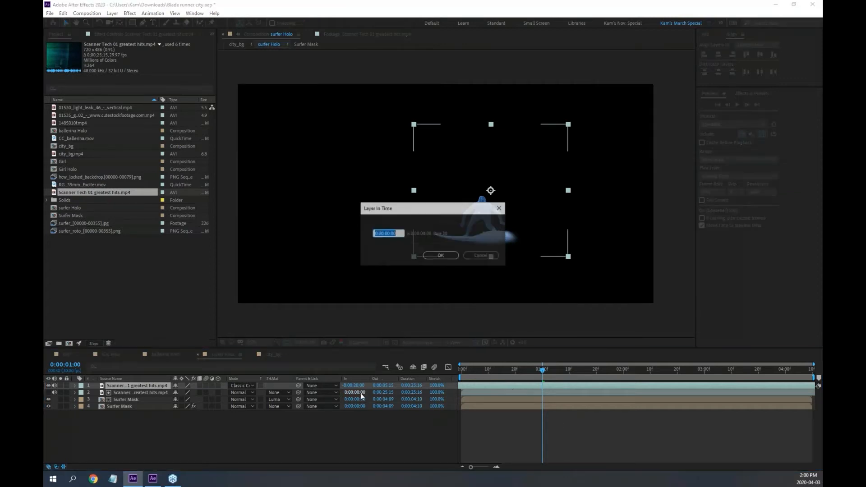
text(-2000)
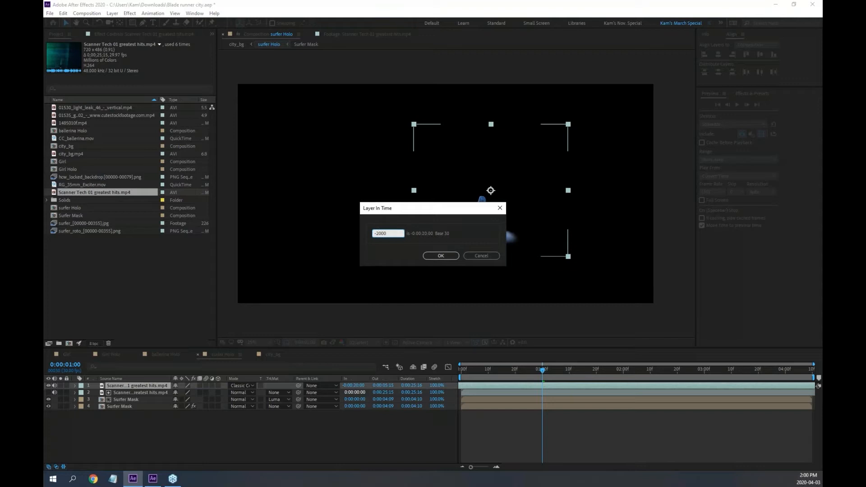
key(Return)
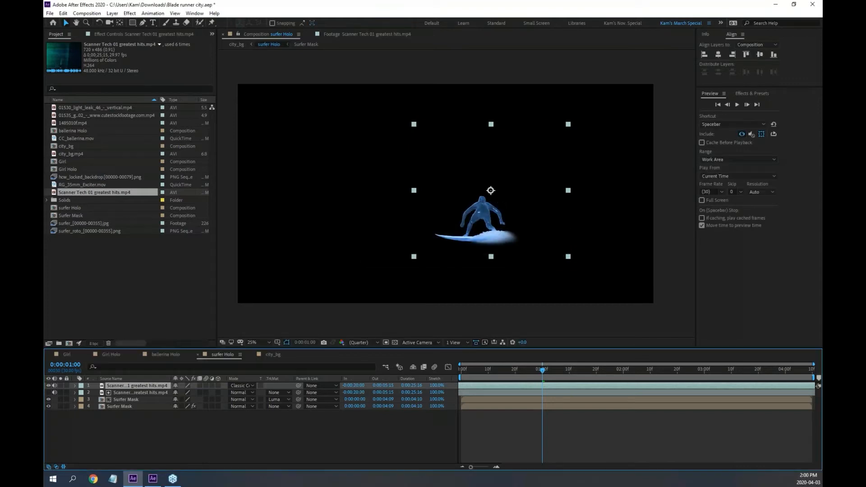
Preview surfer Holo from the start, and play back city_bg from 0:00:00:00 to check the surfer's new scan pattern.
key(Home)
key(space)
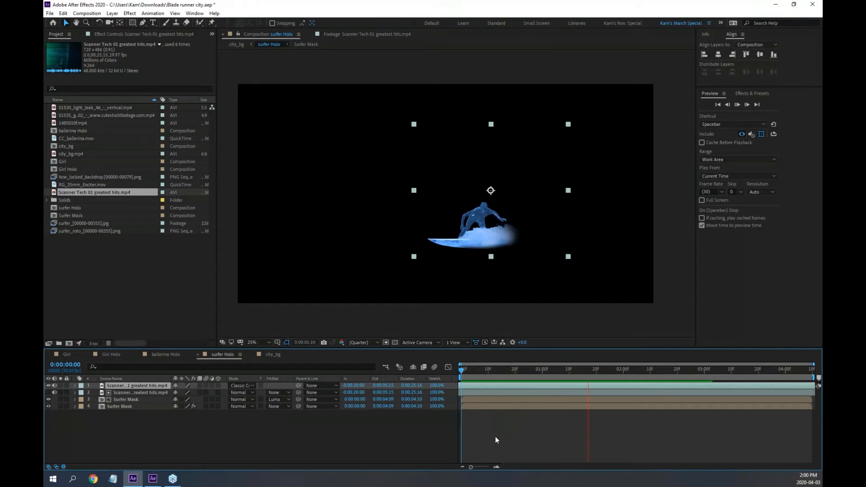
key(space)
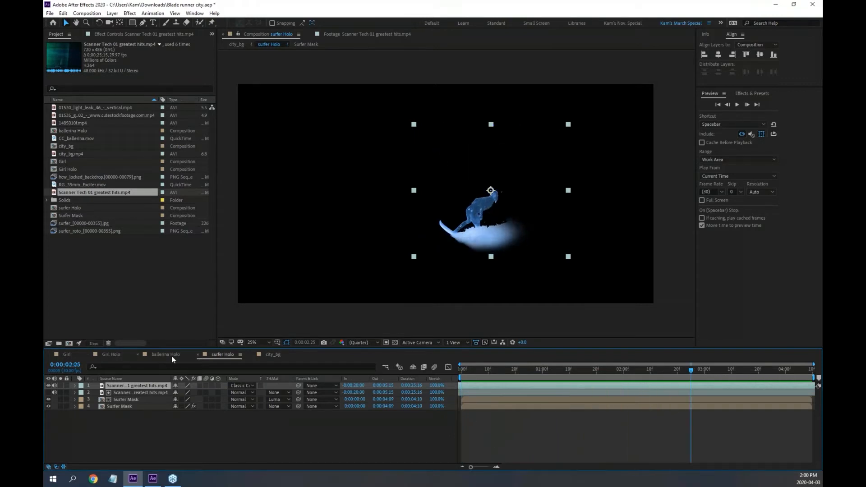
click(272, 355)
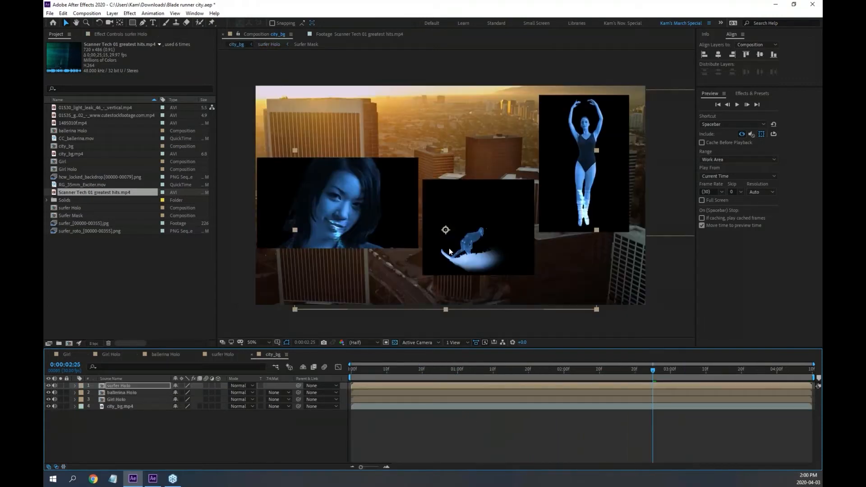
drag(361, 369, 321, 367)
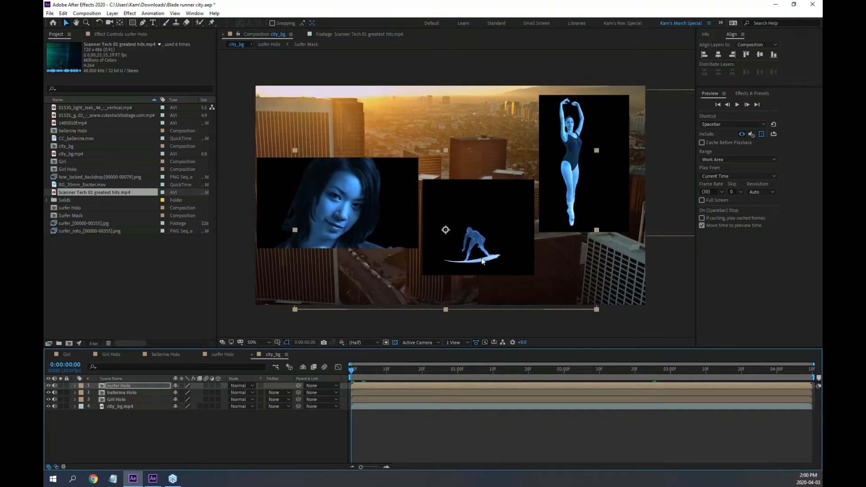
key(space)
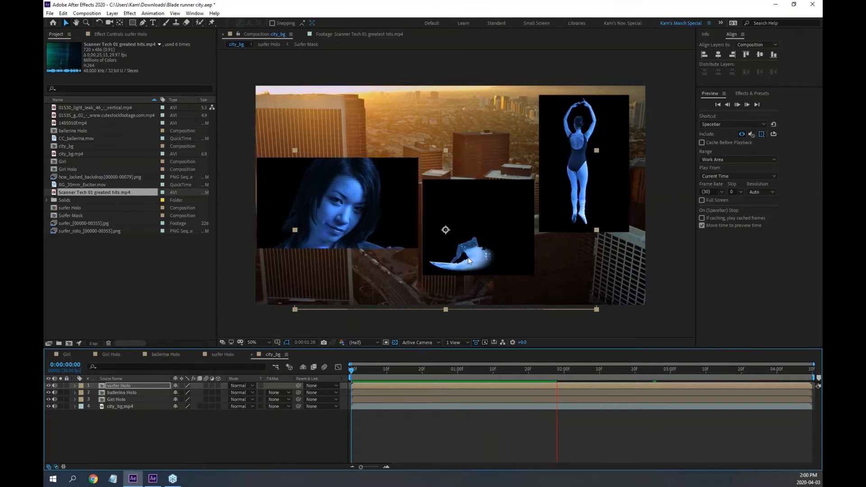
key(space)
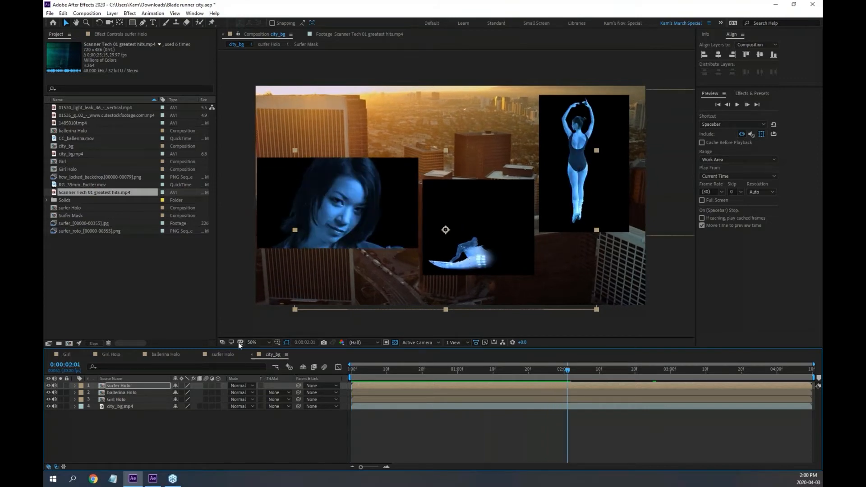
Set the in time of both Scanner Tech layers in ballerina Holo to -0:00:10:00 and preview the composition from the start.
click(181, 353)
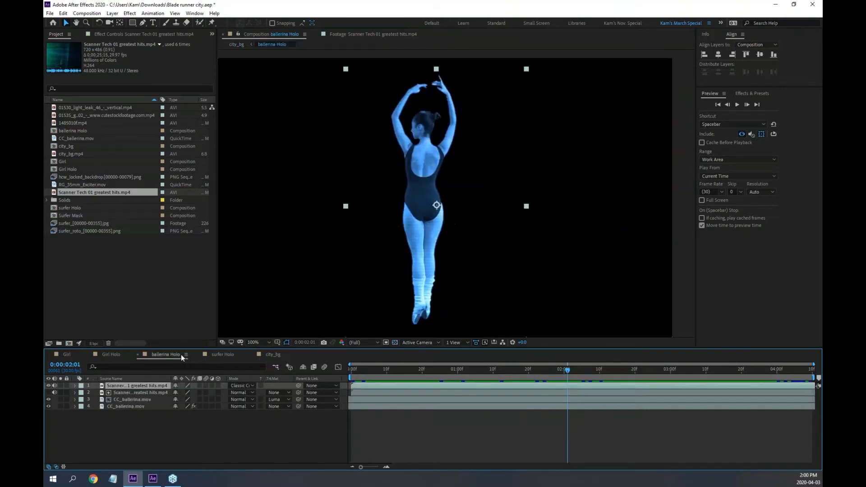
click(64, 468)
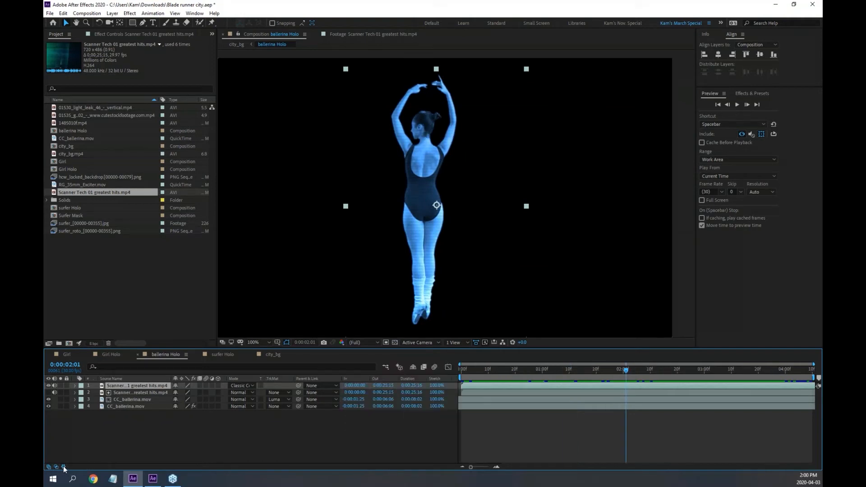
click(354, 386)
text(-)
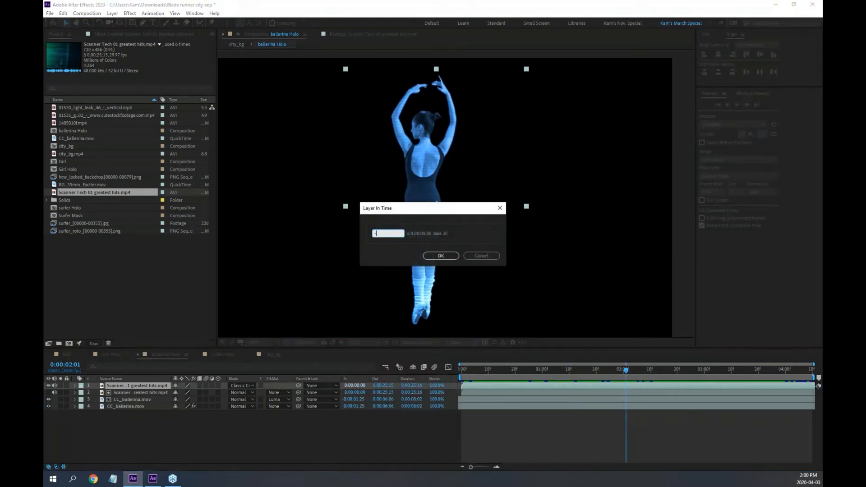
text(1000)
key(Return)
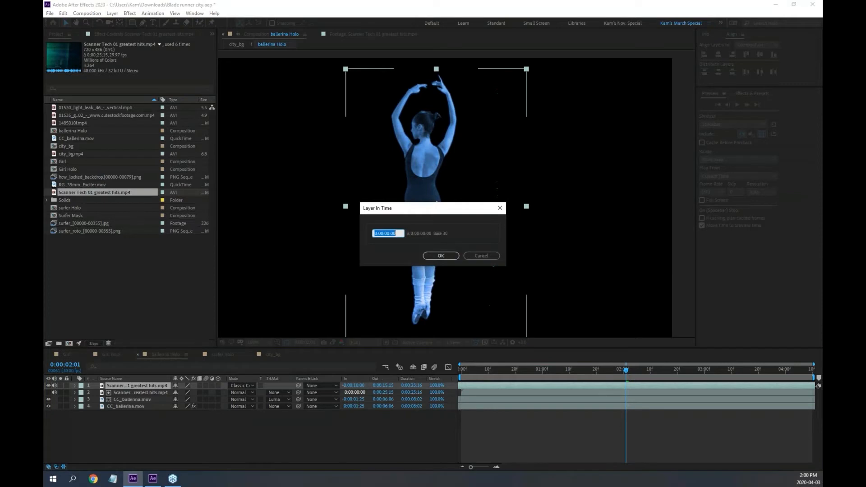
text(-1000)
key(Return)
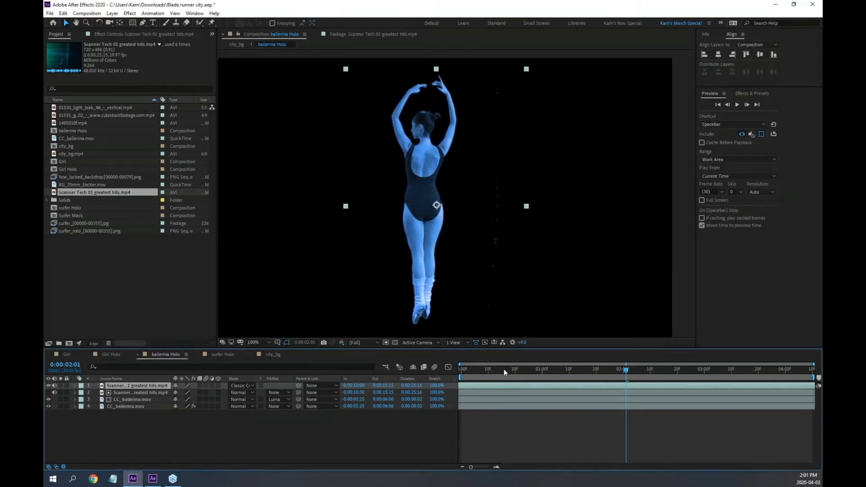
drag(505, 371, 445, 367)
key(space)
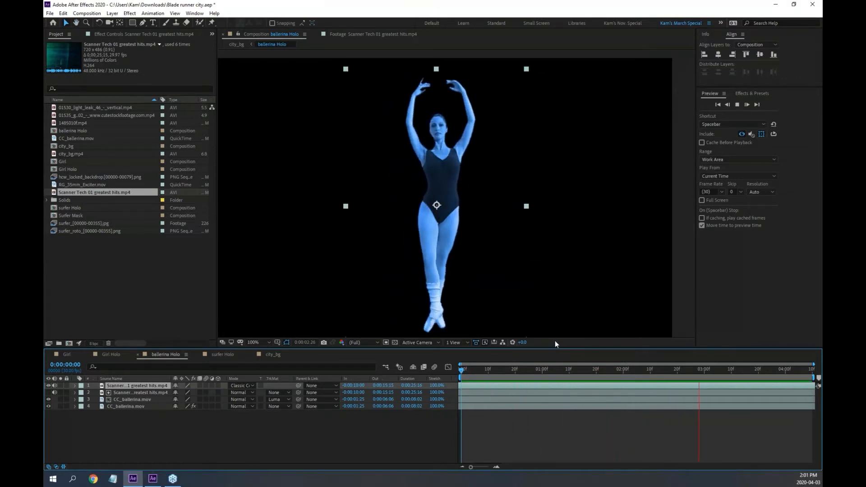
key(space)
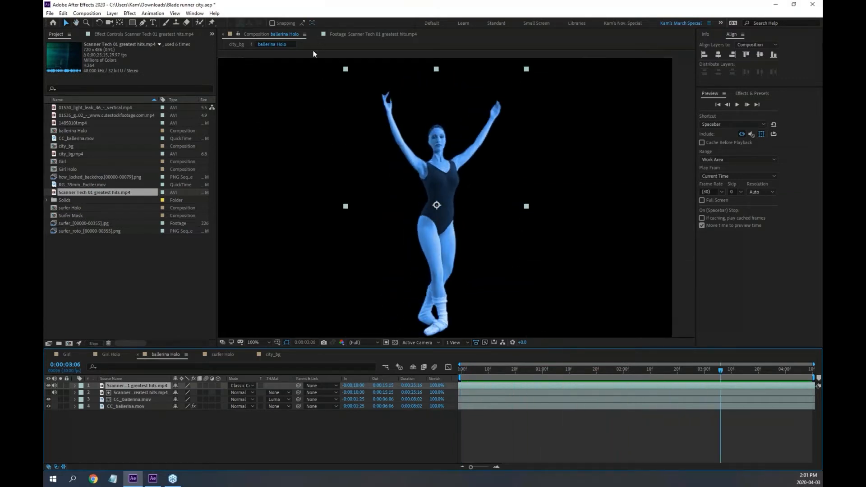
Scrub through the opening frames of city_bg to check the scan patterns on the three holograms.
click(272, 354)
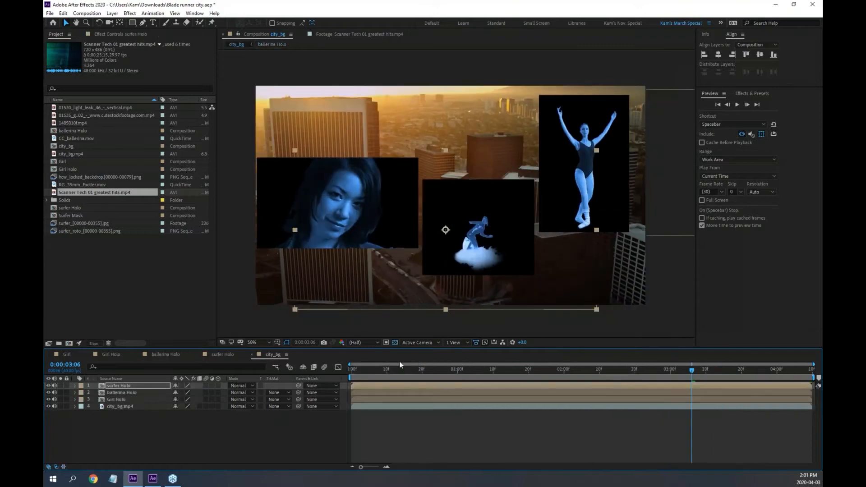
drag(400, 364, 375, 373)
drag(379, 373, 394, 385)
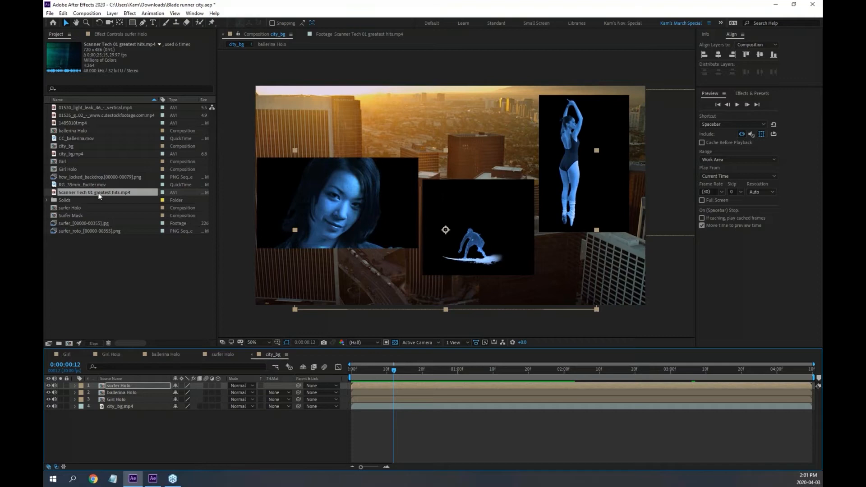
Inspect the loop option in the footage interpretation settings of Scanner Tech 01 greatest hits.mp4, and cancel without changes.
right_click(96, 192)
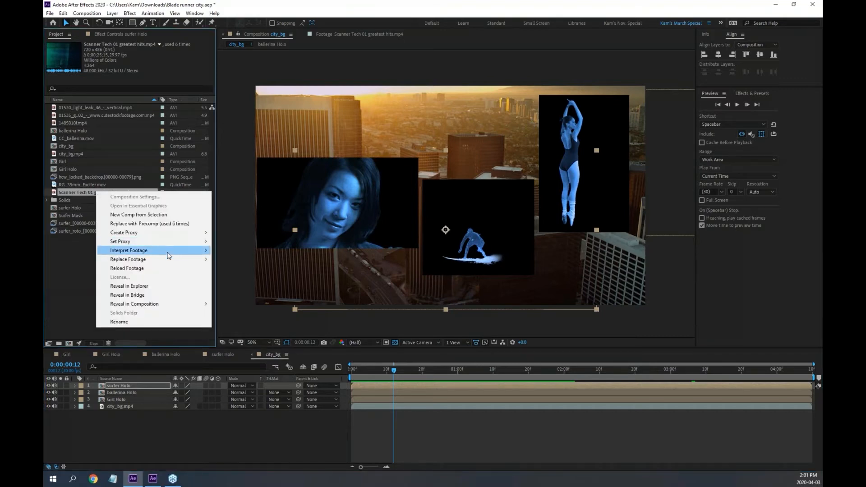
mouse_move(168, 251)
click(233, 250)
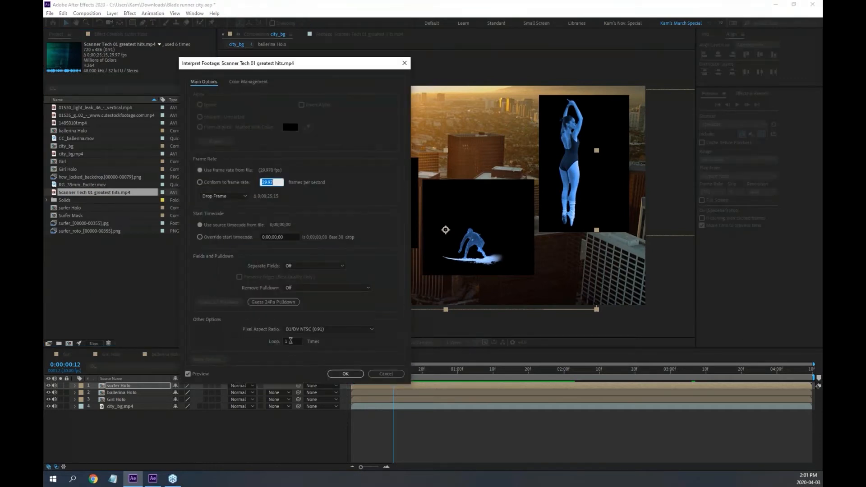
double_click(291, 341)
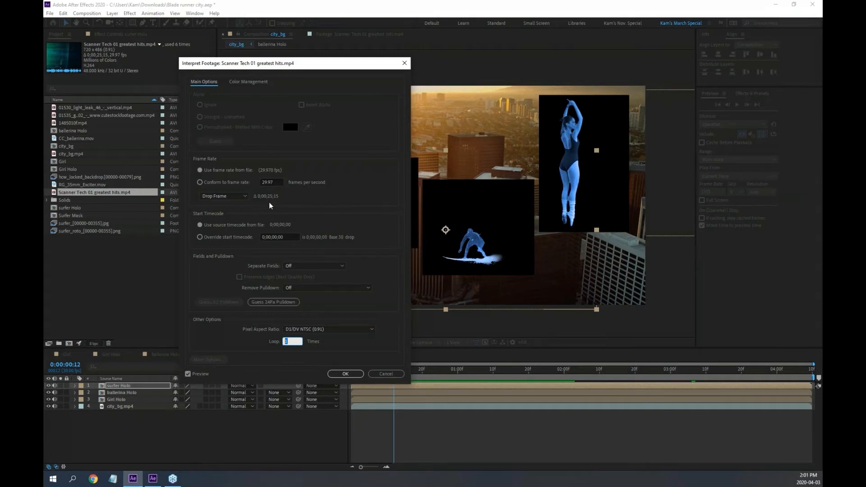
click(386, 373)
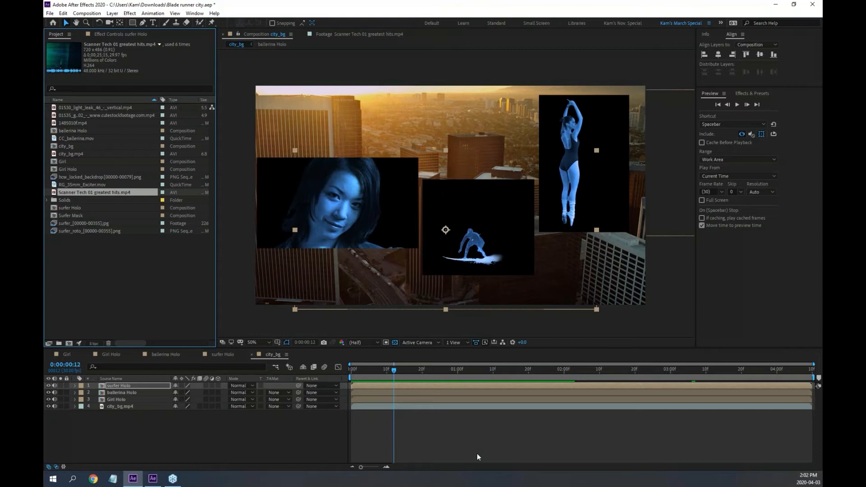
Move city_bg to 0:00:01:02 and examine how the image sequence layers are arranged in time in the Girl composition.
drag(395, 371, 464, 378)
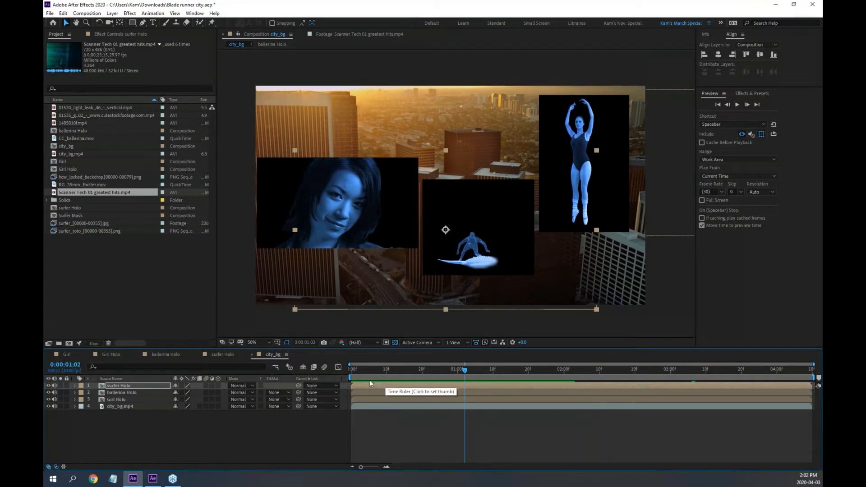
click(66, 354)
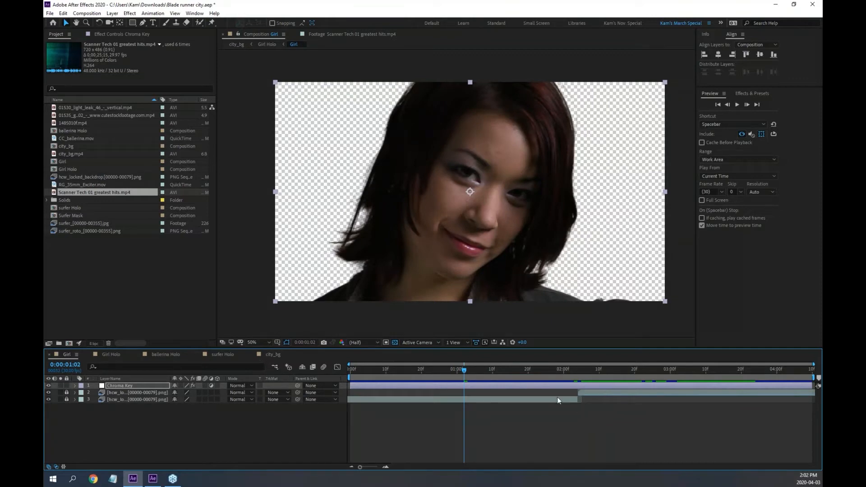
click(270, 355)
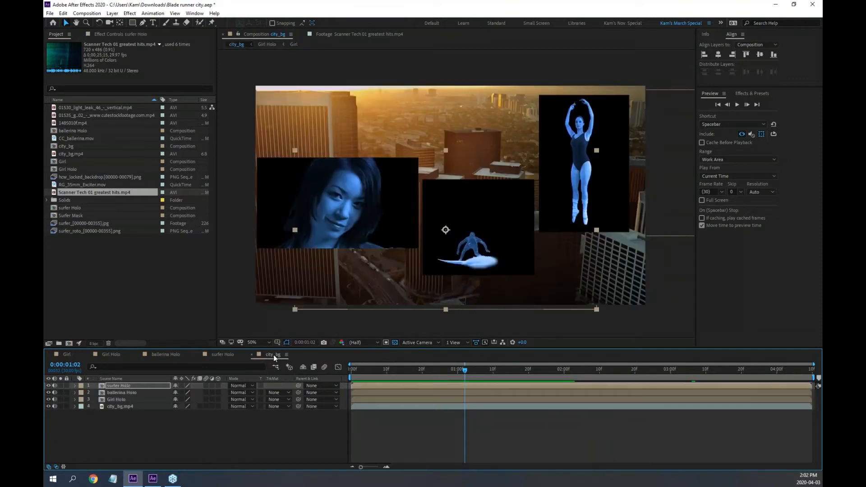
click(63, 354)
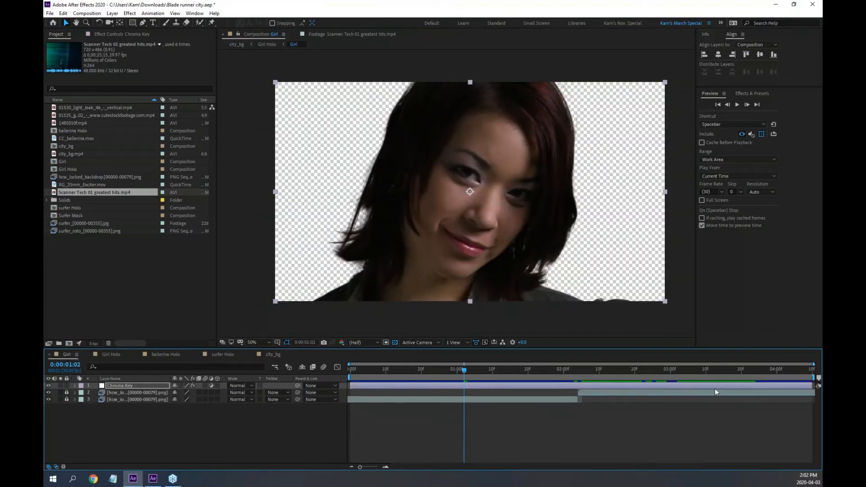
drag(664, 454, 532, 387)
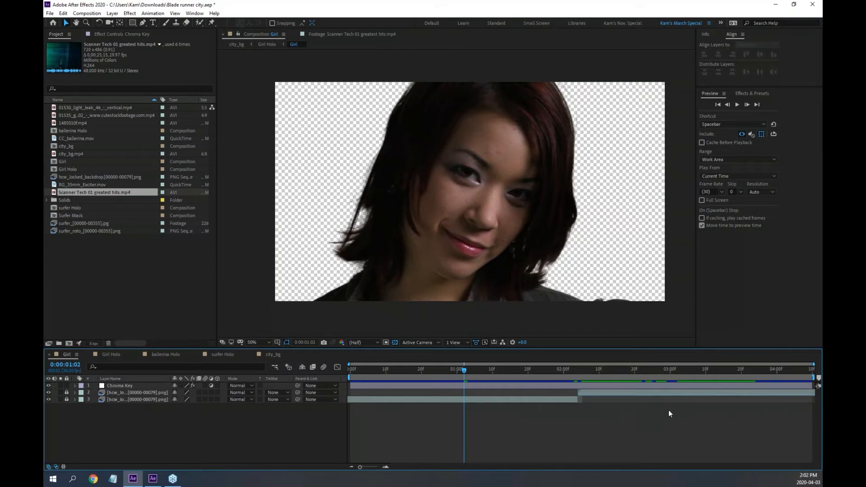
Close the surfer Holo, ballerina Holo, Girl Holo and Girl timelines, keeping only city_bg open.
click(273, 354)
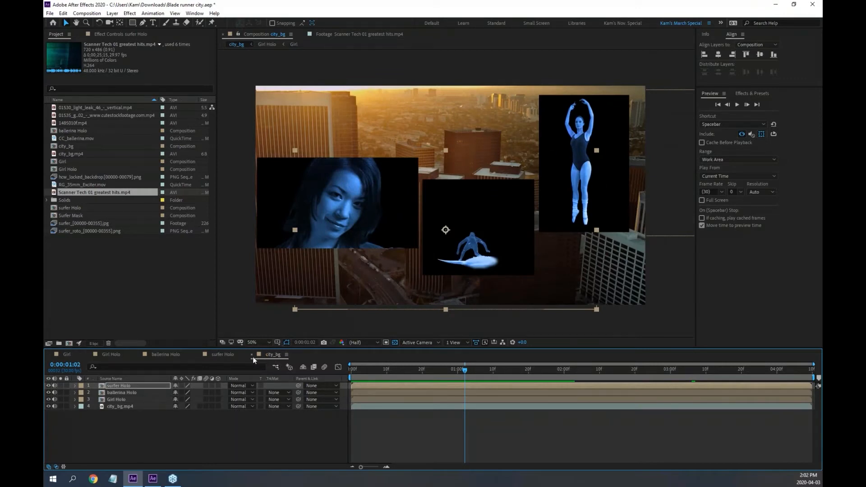
click(198, 354)
click(138, 354)
click(89, 354)
click(49, 354)
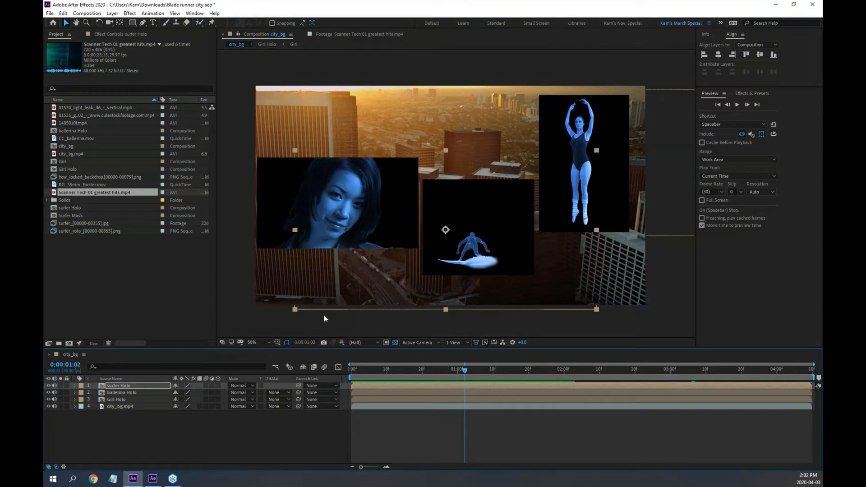
Delete the surfer Holo, ballerina Holo and Girl Holo layers from city_bg and save the project.
click(119, 399)
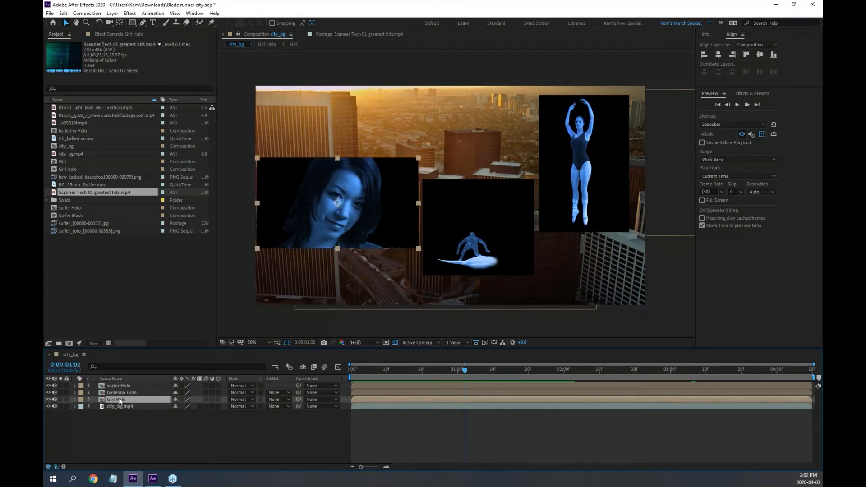
shift+click(122, 385)
key(Delete)
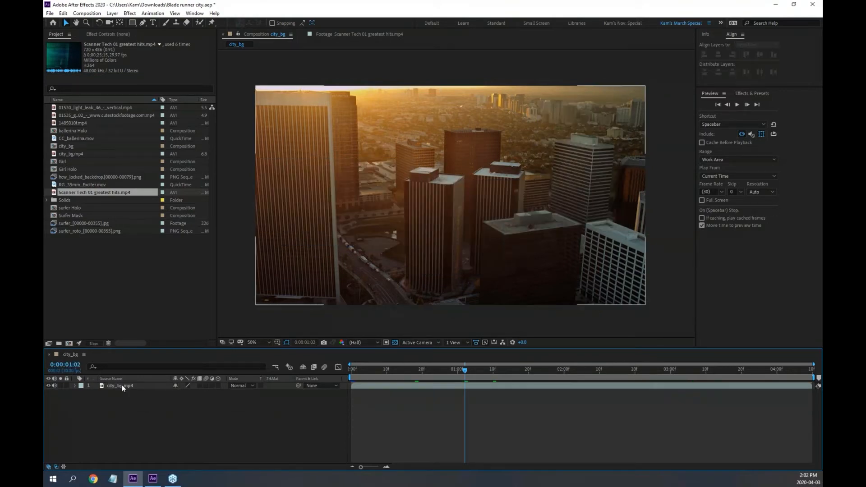
key(ctrl+s)
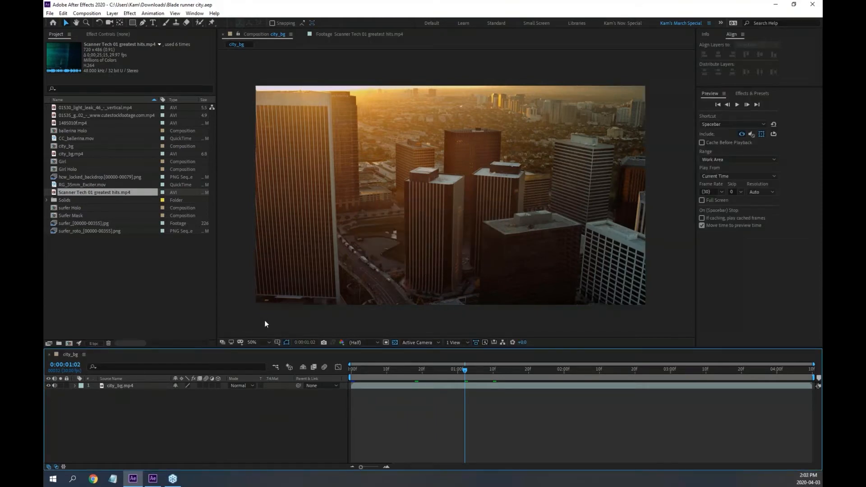
Return city_bg to 0:00:00:00, display the Tracker controls and enlarge their area to reveal all options.
drag(416, 370, 341, 367)
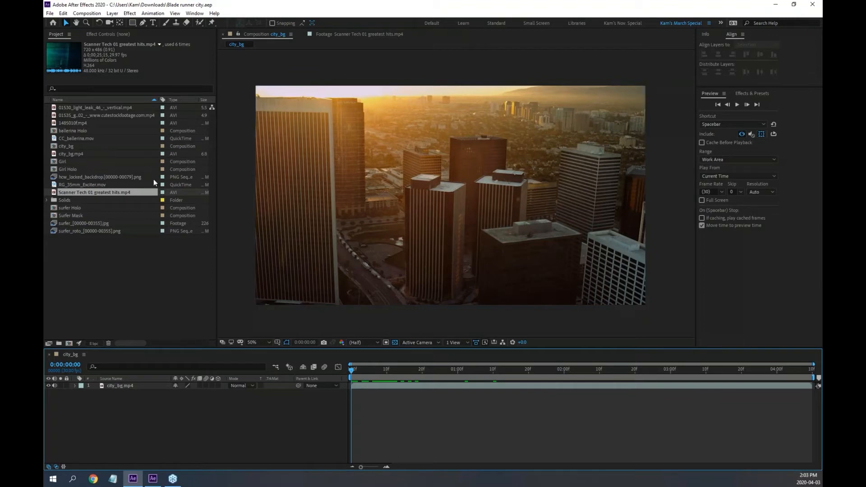
click(194, 13)
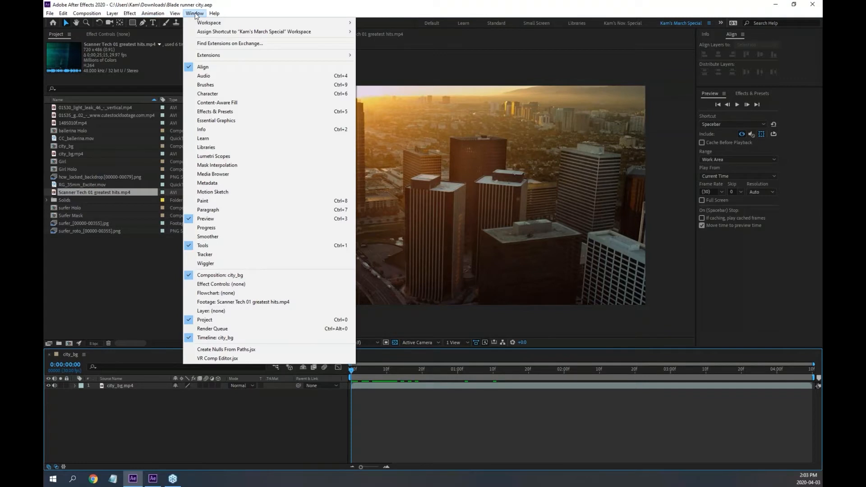
click(225, 251)
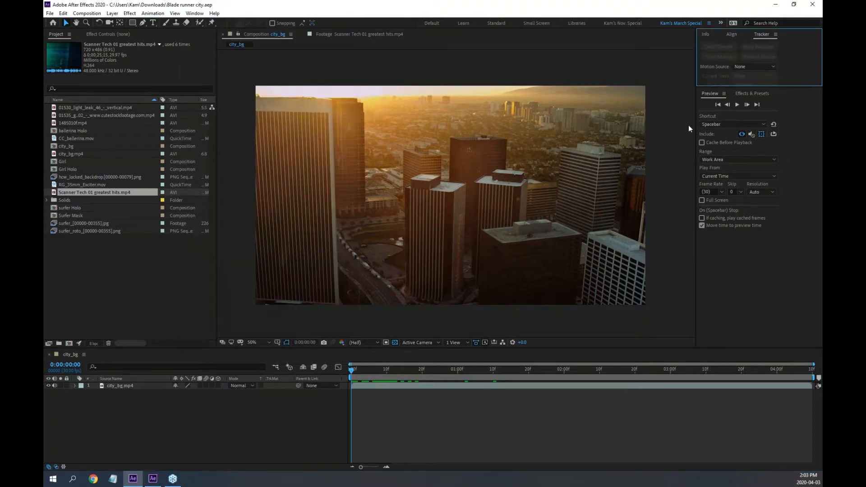
drag(785, 87, 789, 154)
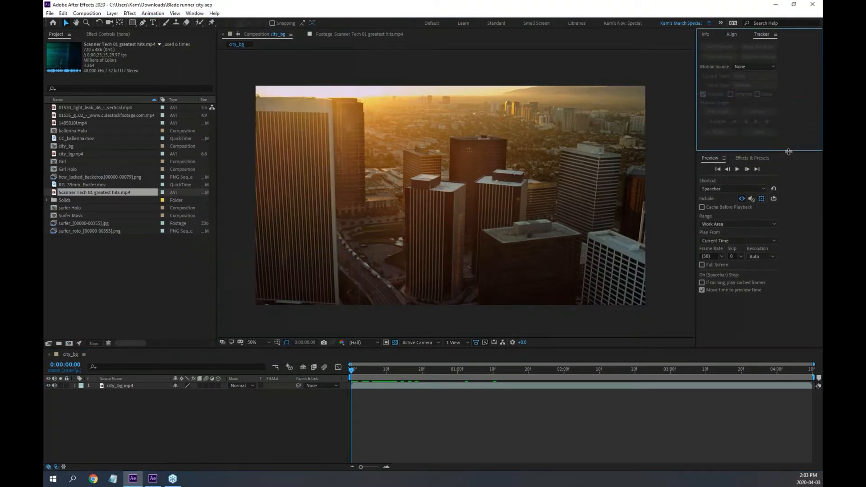
Preview the city_bg.mp4 layer's camera movement and run Track Camera on the layer from 0:00:00:00.
click(112, 386)
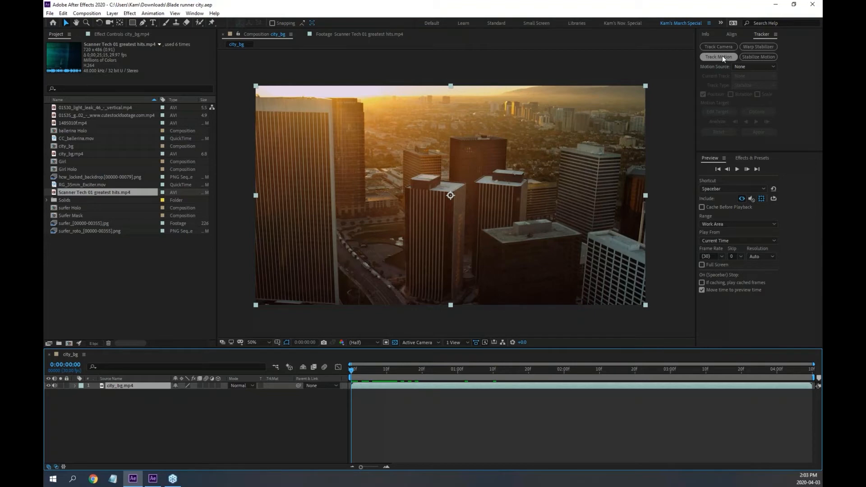
key(super+plus)
key(space)
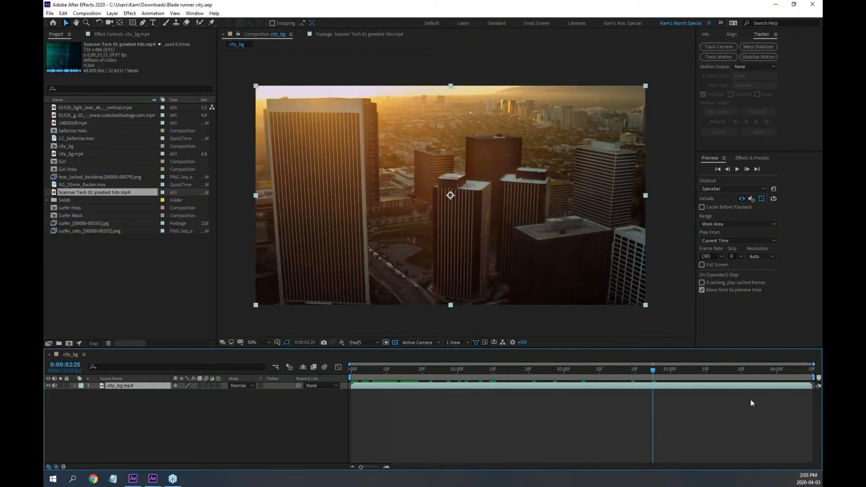
key(space)
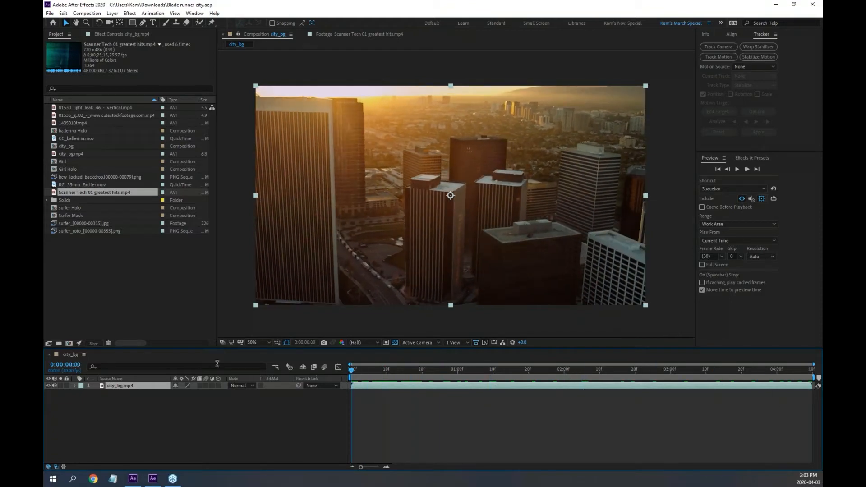
click(721, 47)
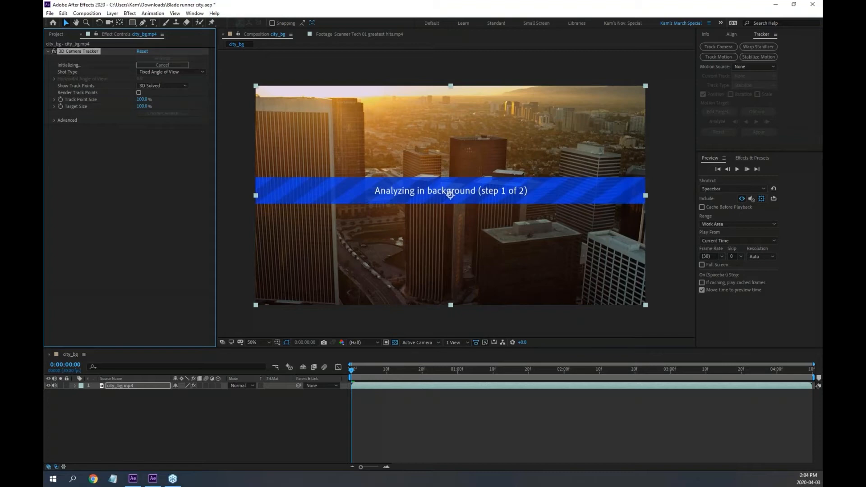
Switch to Task Manager, check the computer's CPU and memory usage during the camera analysis, and close it.
key(alt+Tab)
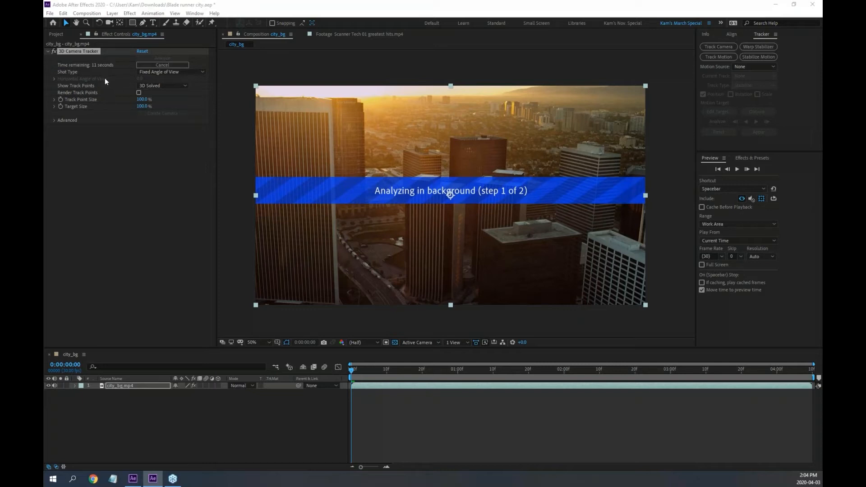
right_click(289, 481)
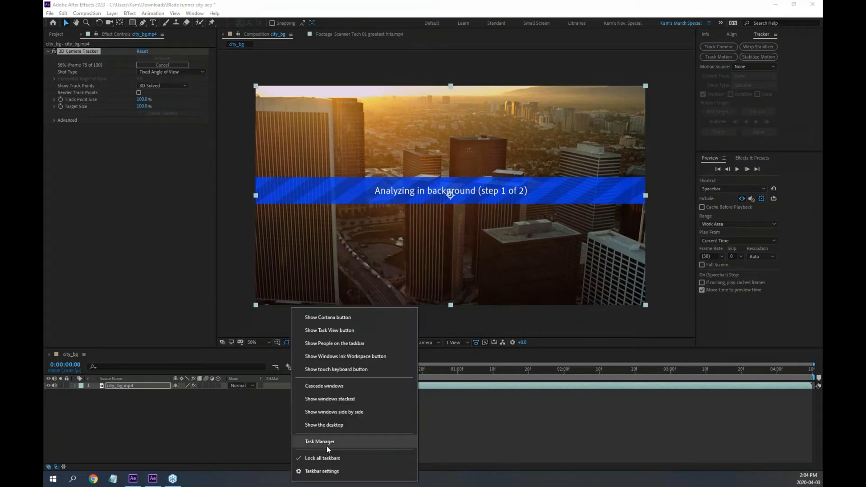
click(320, 442)
click(310, 104)
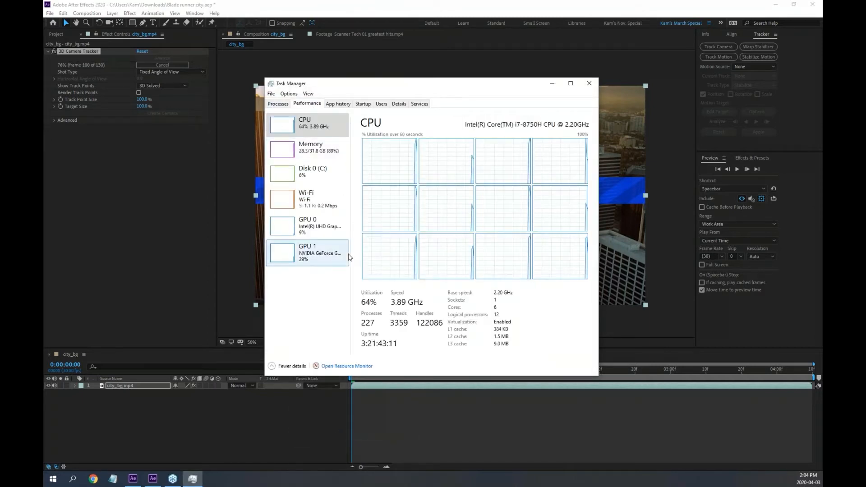
click(316, 149)
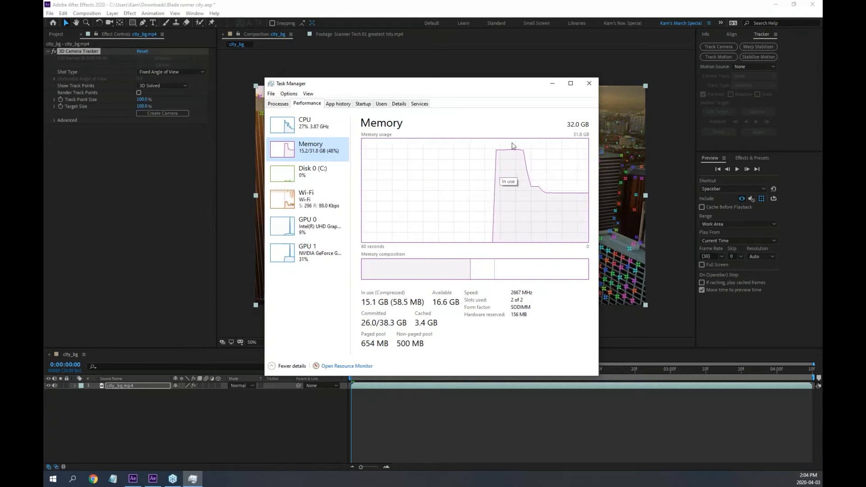
click(590, 83)
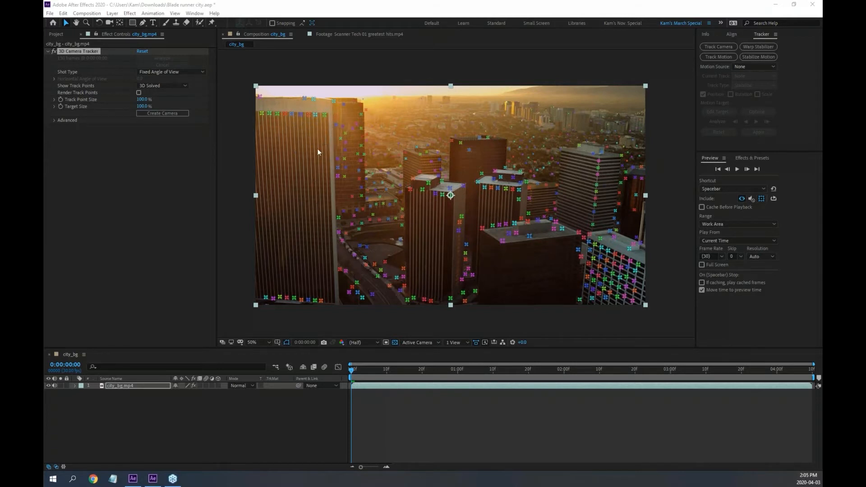
Enlarge the city_bg view, play the shot to 0:00:03:12 to inspect the track points, and restore the normal layout.
click(238, 171)
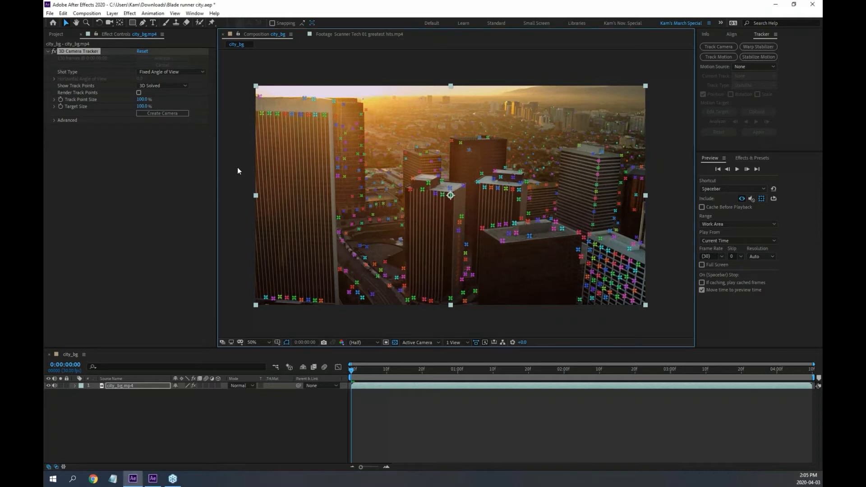
key(grave)
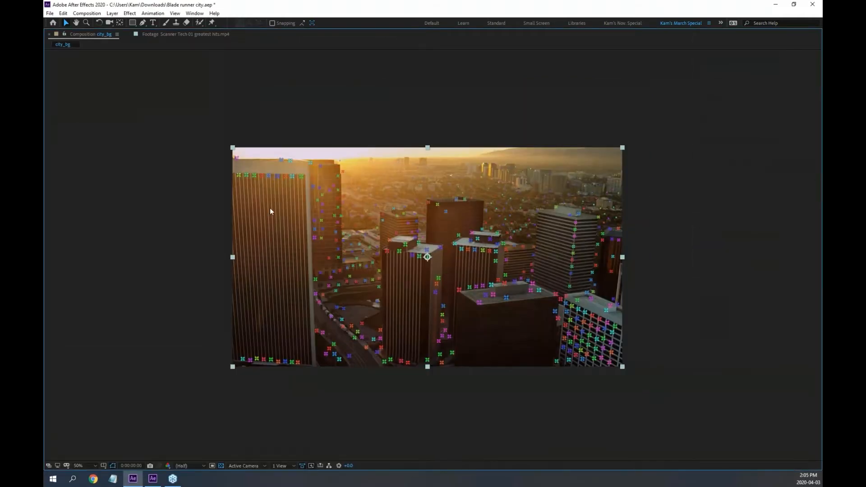
key(slash)
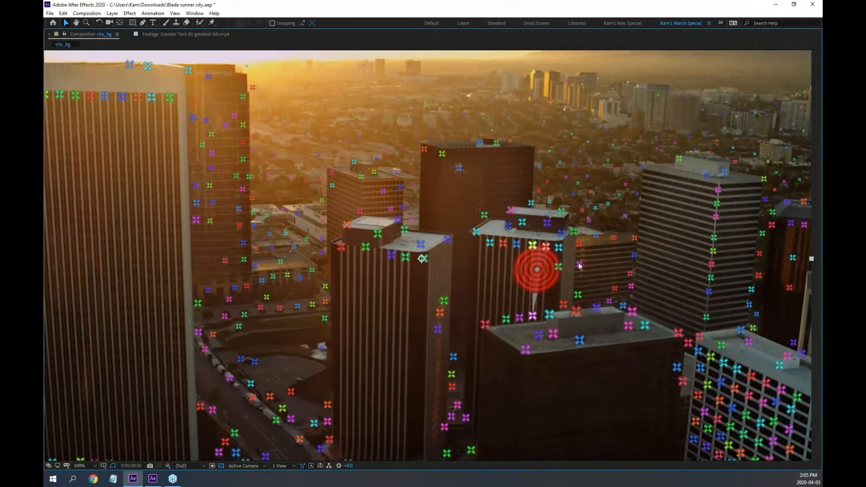
key(space)
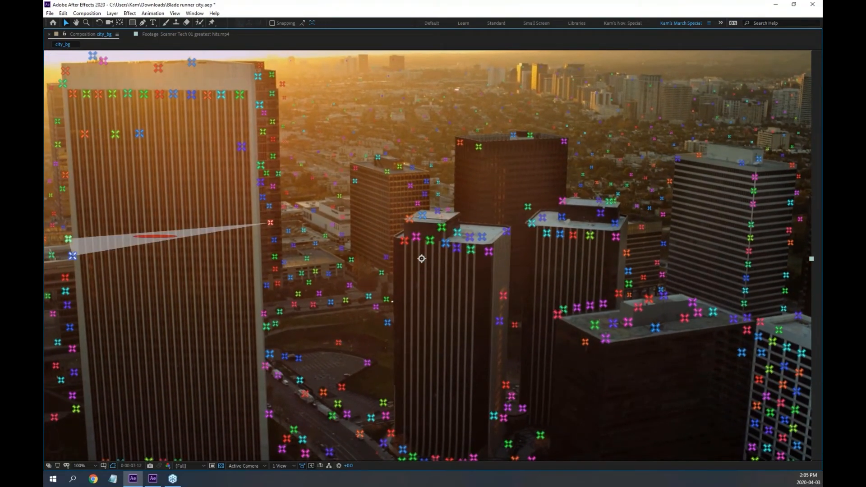
key(grave)
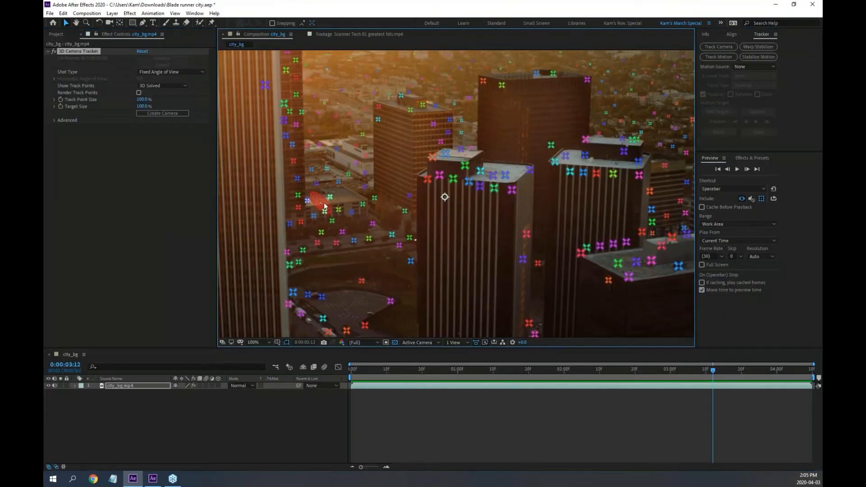
scroll(323, 201, down, 1)
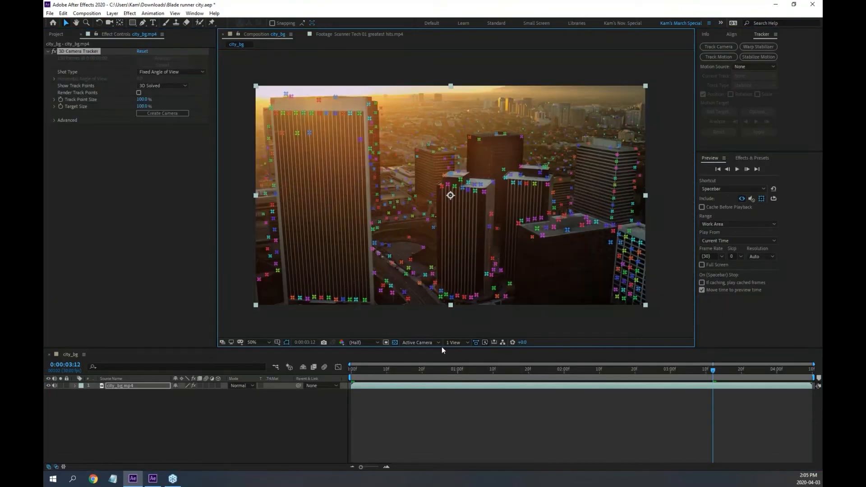
Return city_bg to 0:00:00:00 and select three track points along the top of the tall foreground building beside the SunAmerica tower.
drag(415, 368, 348, 377)
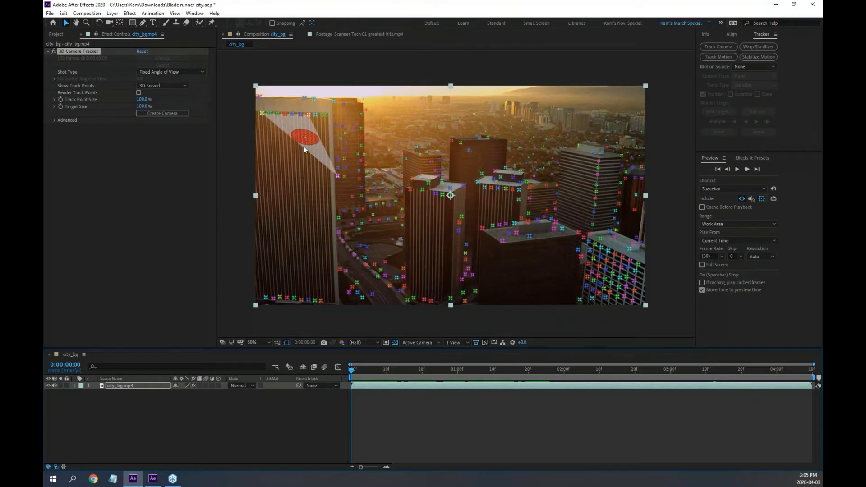
scroll(335, 176, up, 4)
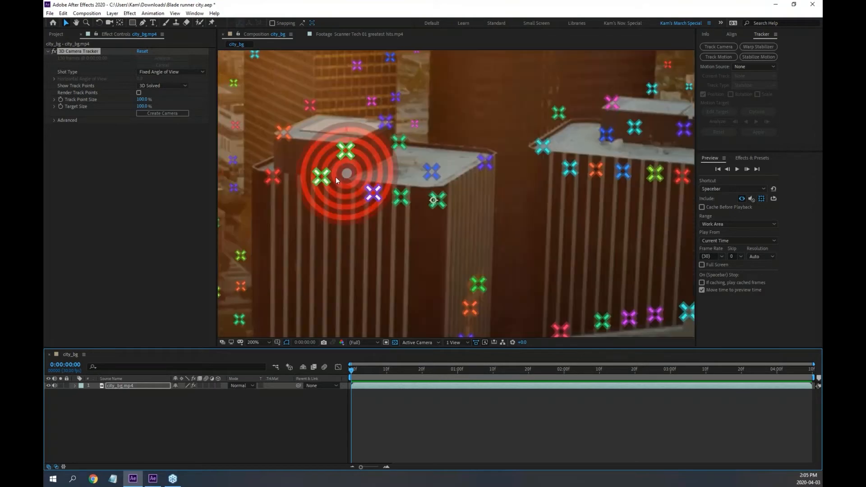
drag(304, 157, 737, 277)
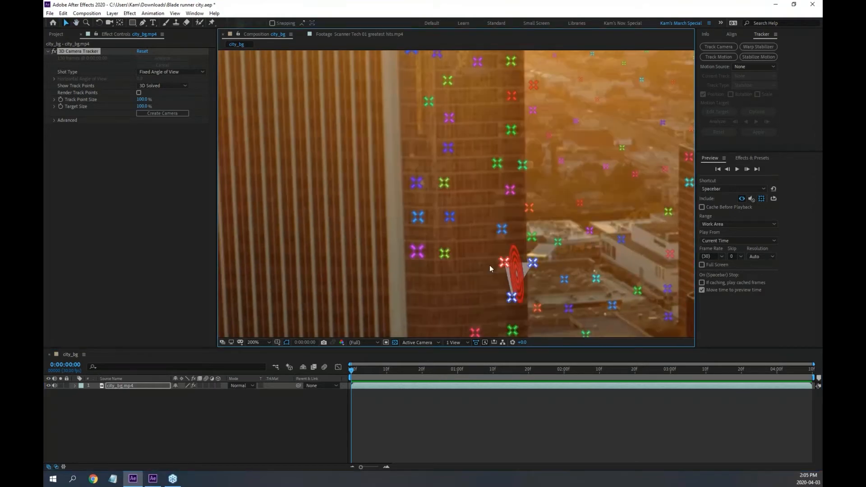
scroll(417, 257, down, 4)
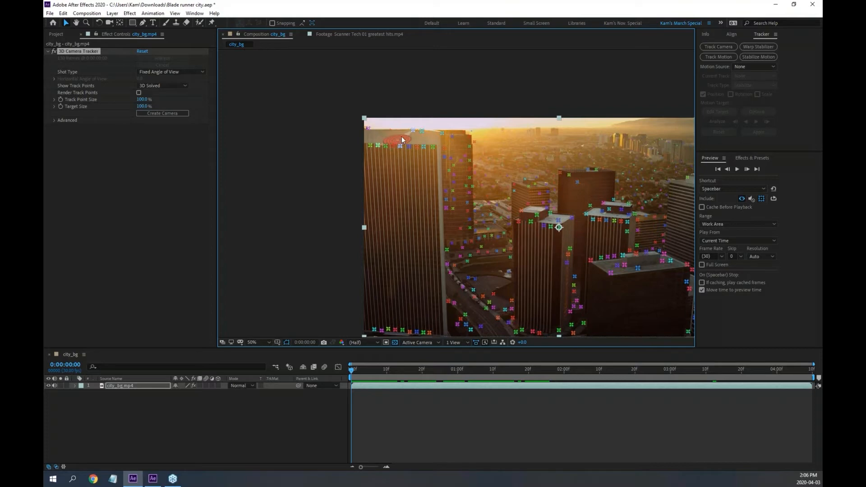
scroll(395, 136, up, 4)
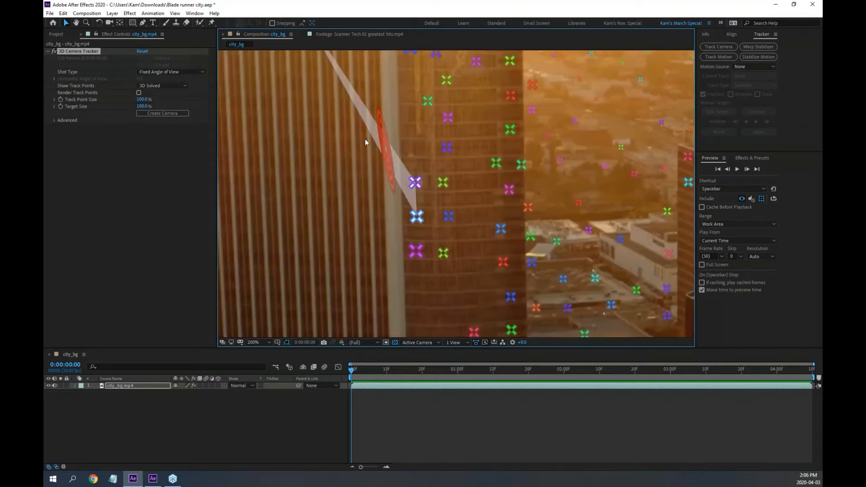
drag(315, 129, 487, 299)
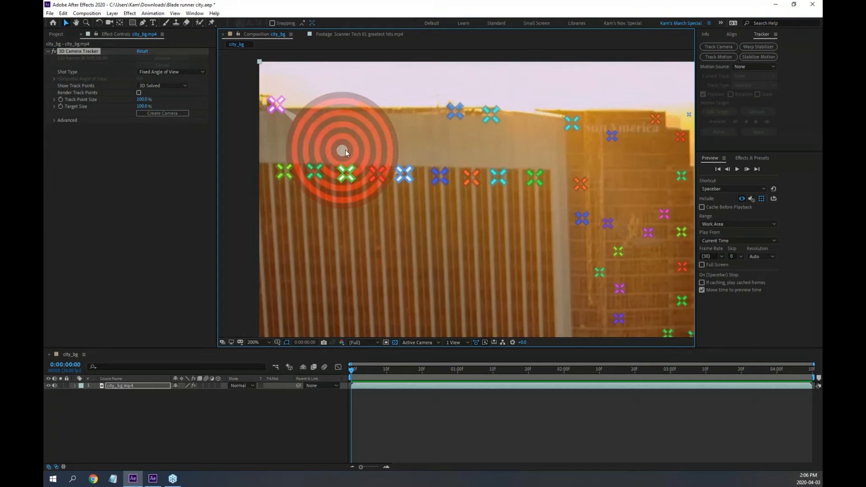
click(345, 150)
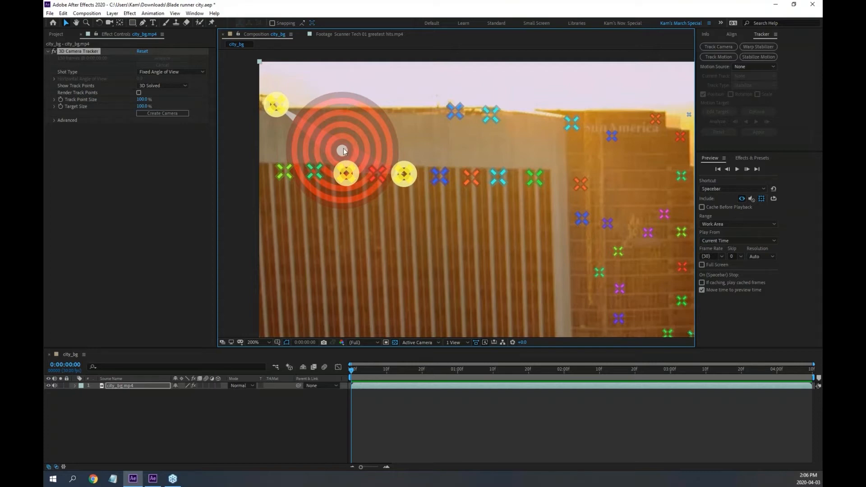
Enlarge the composition view and move the track target down onto the upper-middle part of the tall building's striped facade.
drag(343, 148, 513, 156)
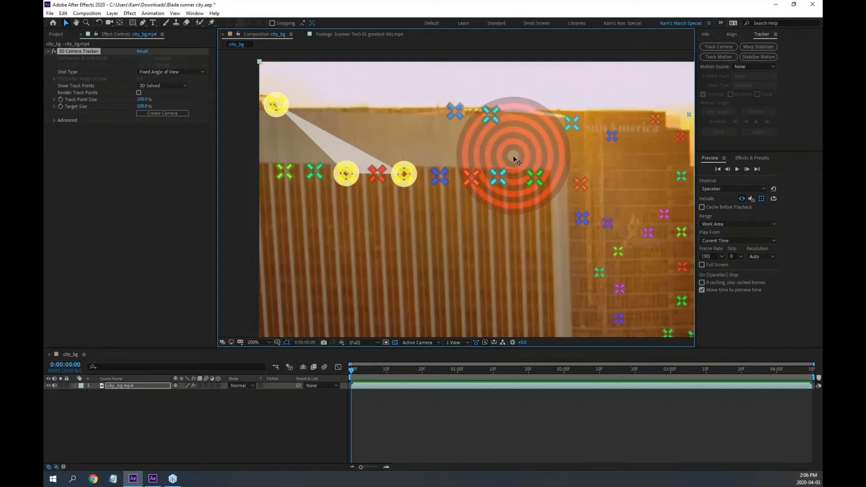
key(comma)
drag(485, 104, 359, 57)
key(grave)
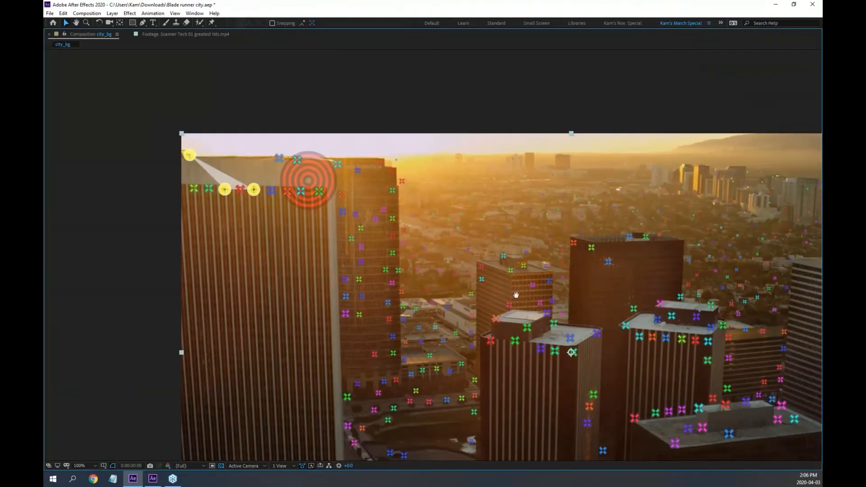
drag(307, 169, 208, 70)
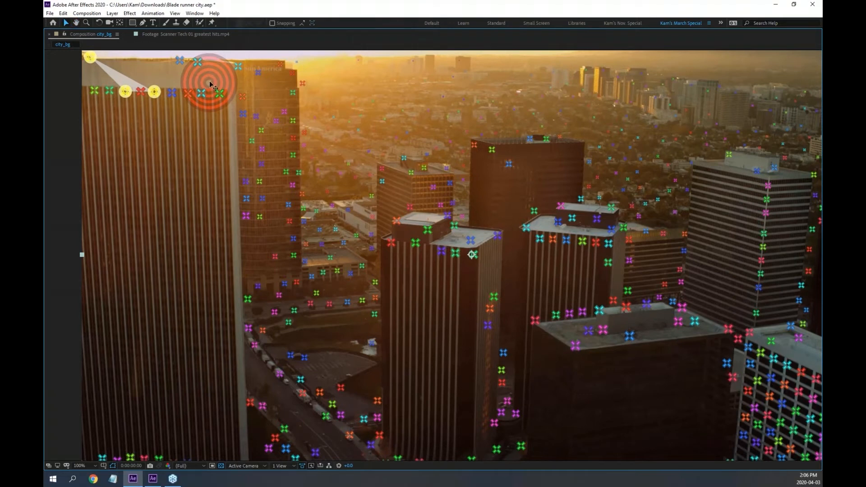
drag(212, 86, 192, 358)
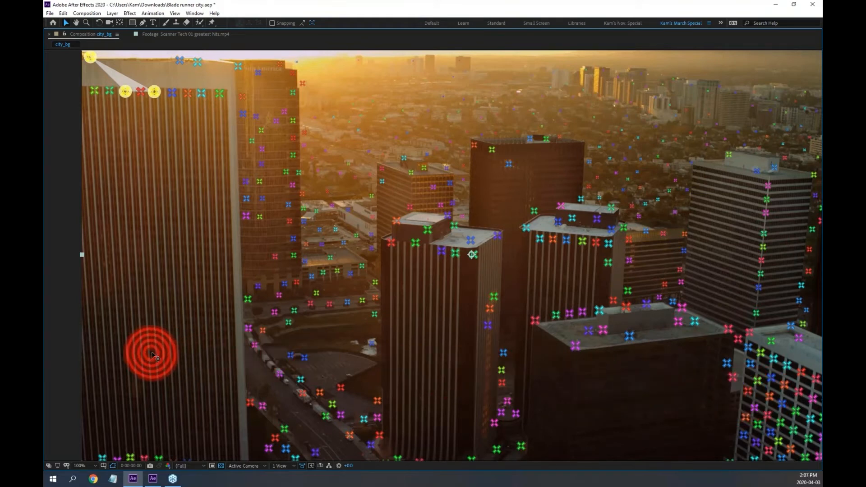
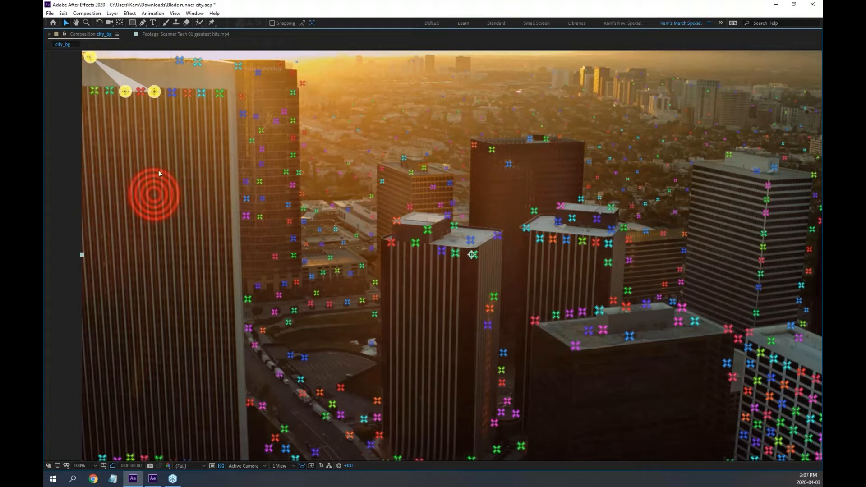
Create a null and camera from the three selected track points and restore the normal layout.
right_click(90, 59)
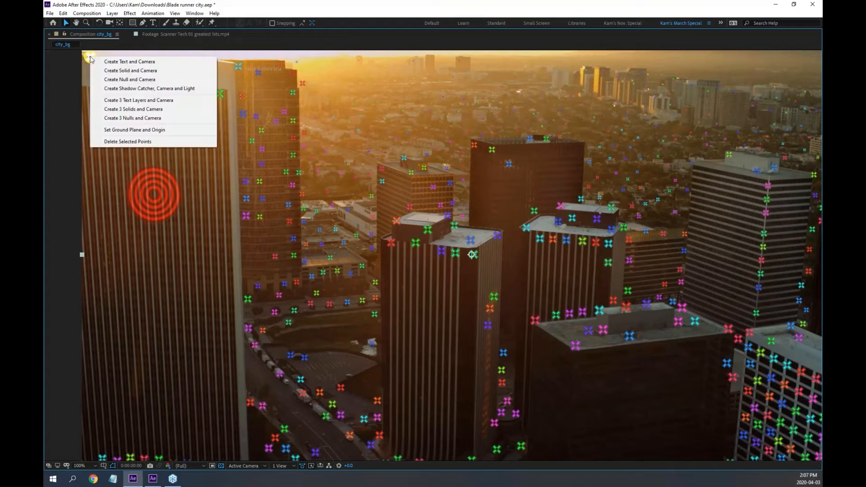
click(130, 80)
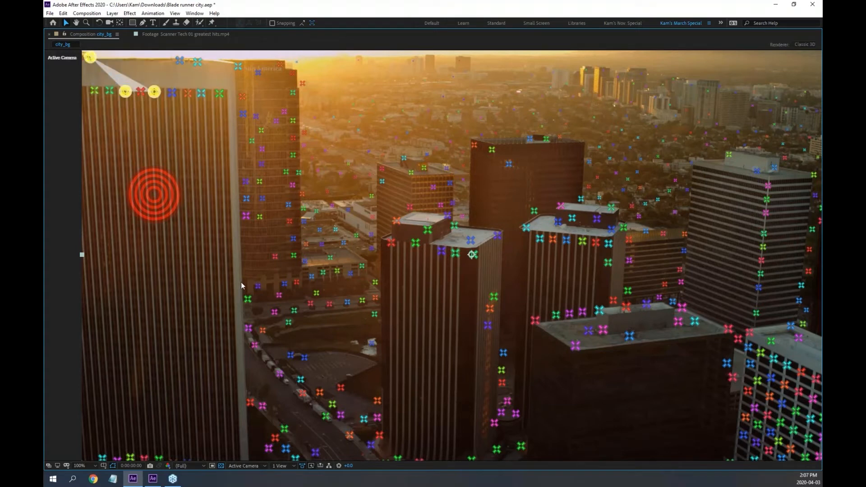
key(grave)
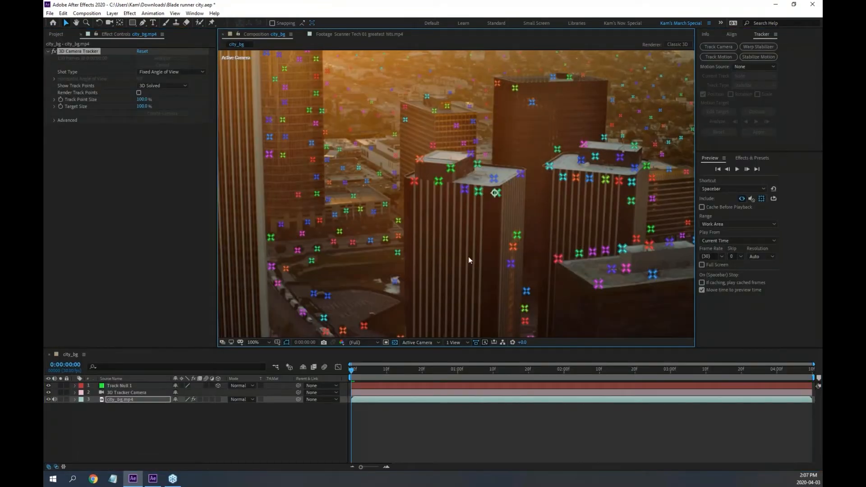
Fit the whole city_bg shot in view and set the composition's 3D view to 3D Tracker Camera.
key(comma)
key(comma)
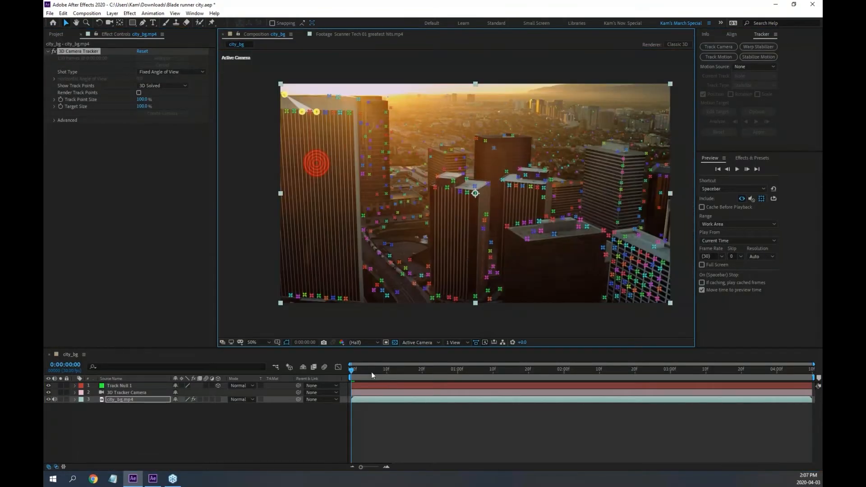
key(h)
drag(479, 322, 452, 310)
key(v)
click(427, 342)
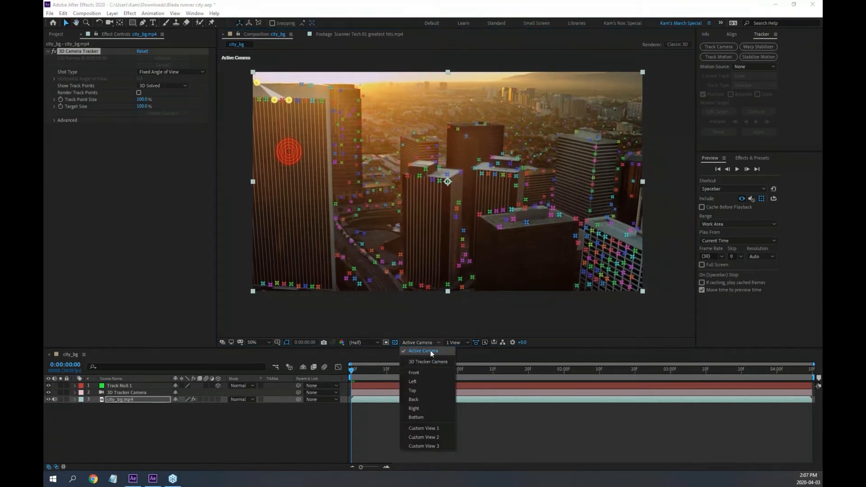
click(431, 362)
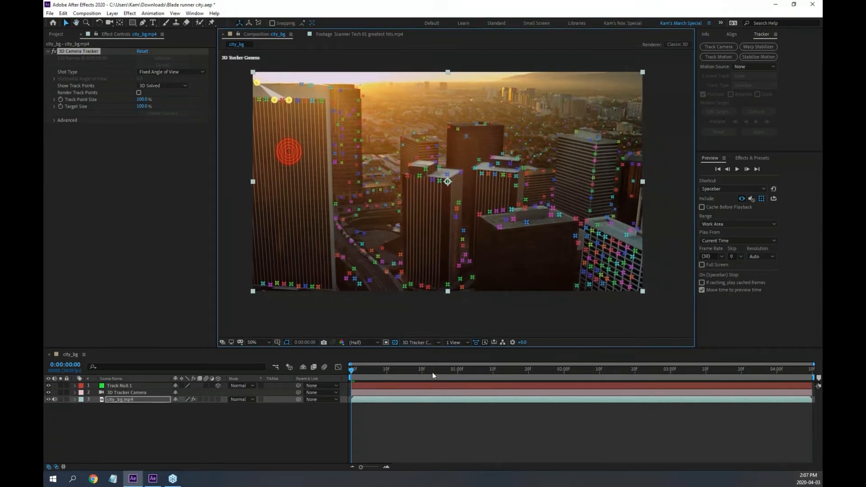
Review the layers of the city_bg composition and examine the 3D Camera Tracker's track points on the city_bg.mp4 footage.
drag(357, 370, 337, 369)
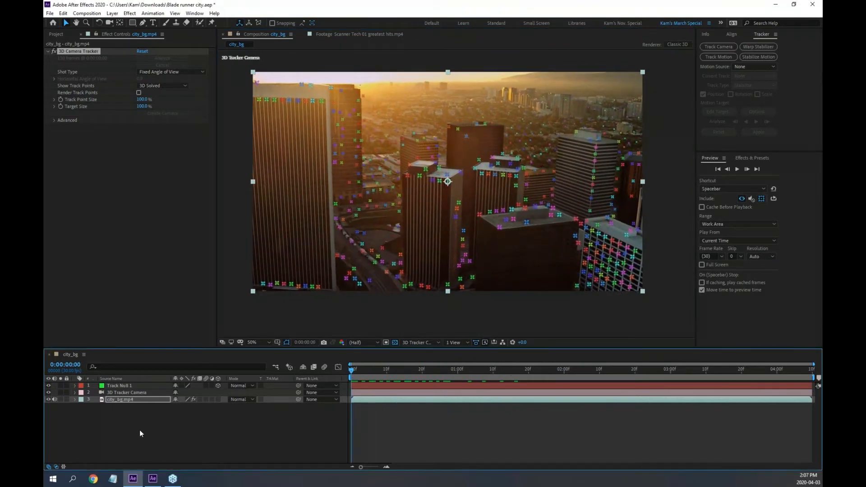
click(55, 33)
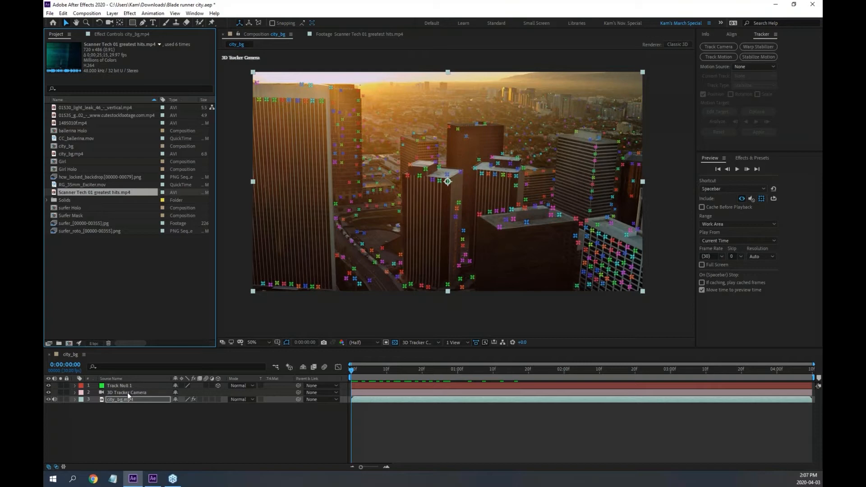
click(125, 411)
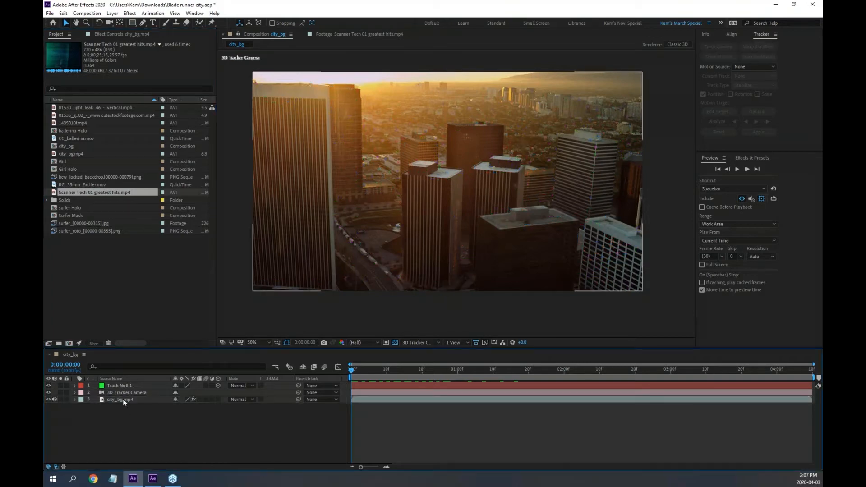
click(123, 400)
click(124, 392)
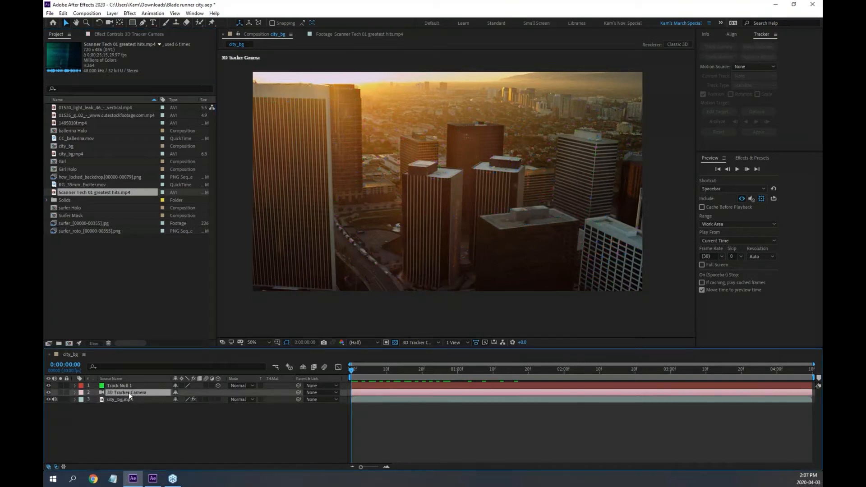
click(125, 35)
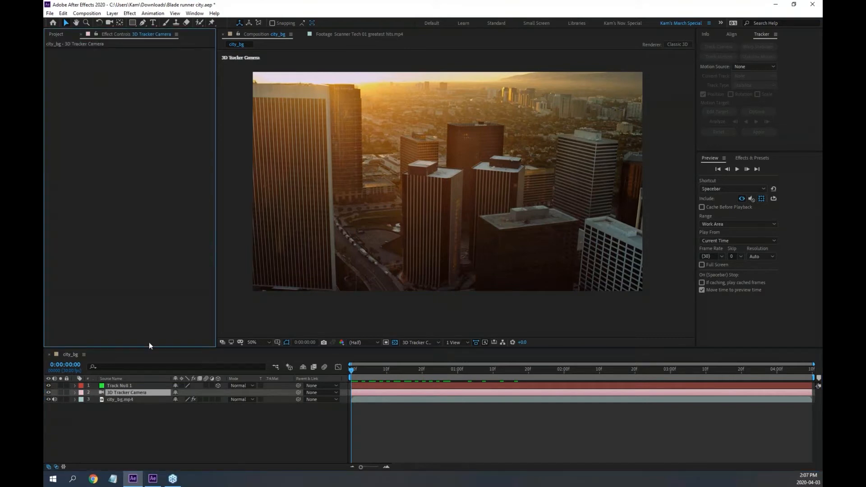
click(122, 400)
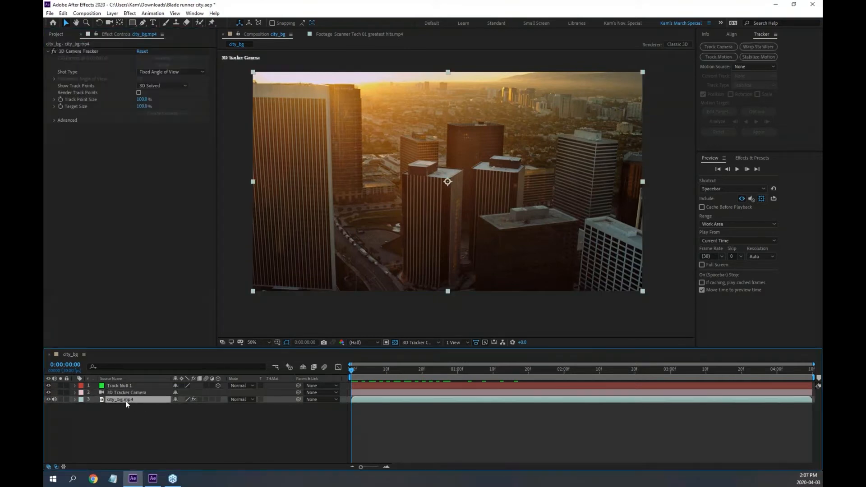
click(69, 51)
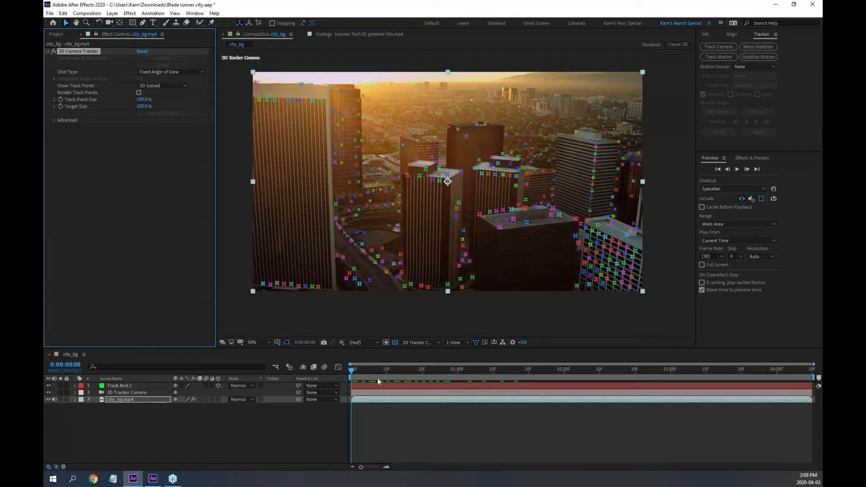
Rename the Track Null 1 layer as Holo Girl Null.
click(121, 385)
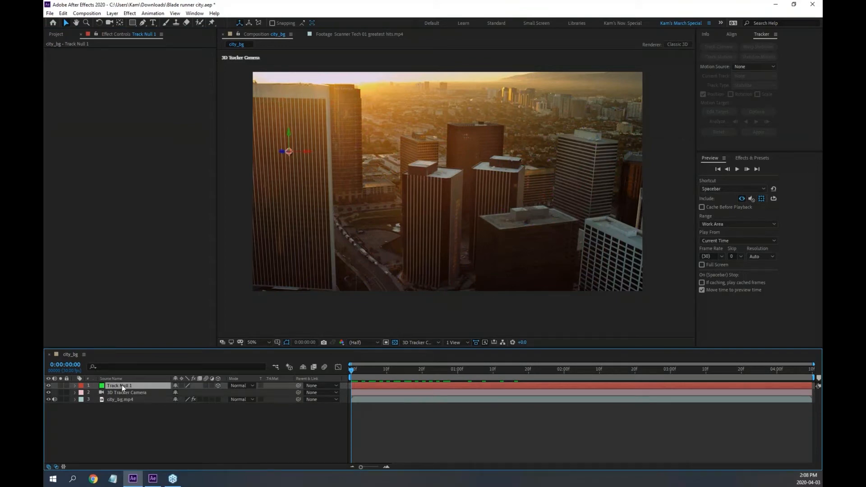
key(Return)
text(Holo Girl Nu)
key(Return)
Play and scrub through the city_bg composition to examine how Holo Girl Null follows the face of the large foreground tower.
mouse_move(354, 369)
mouse_down()
mouse_move(513, 383)
mouse_move(351, 371)
mouse_up()
scroll(289, 153, up, 1)
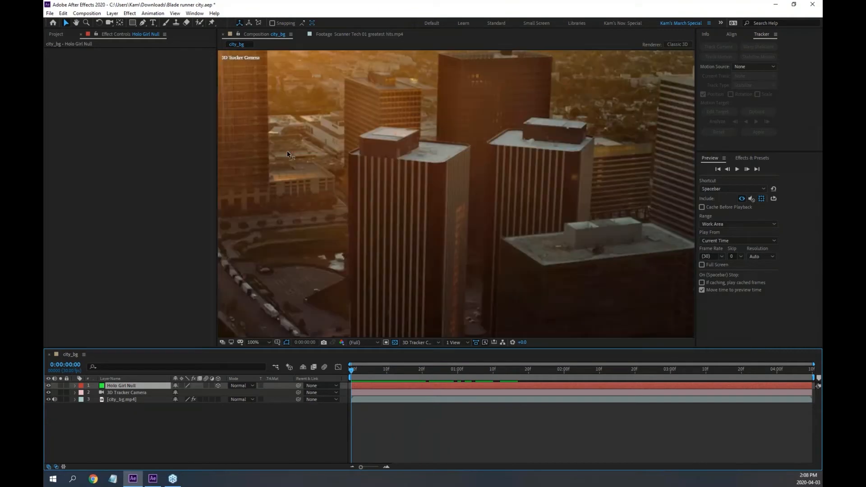
key(space)
drag(276, 163, 602, 271)
drag(509, 251, 447, 217)
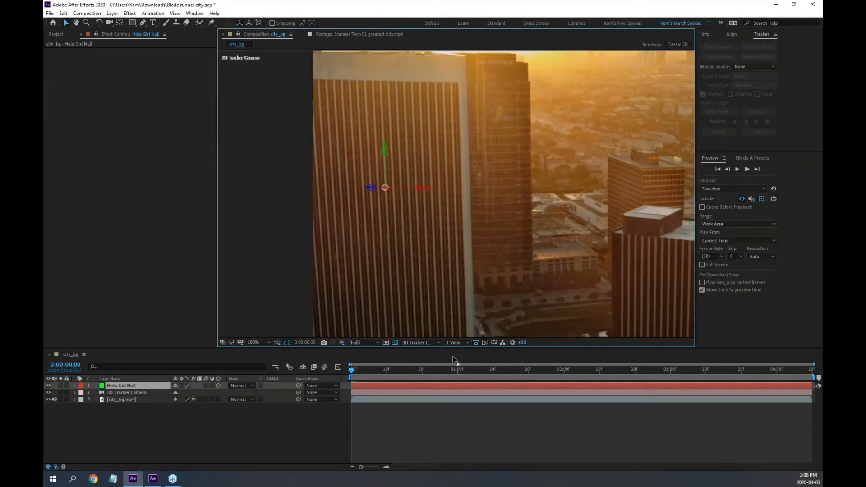
key(space)
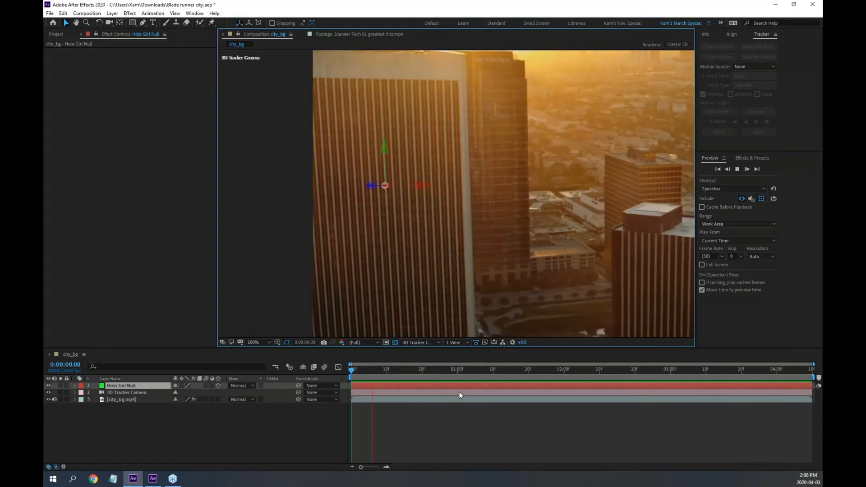
scroll(435, 264, down, 2)
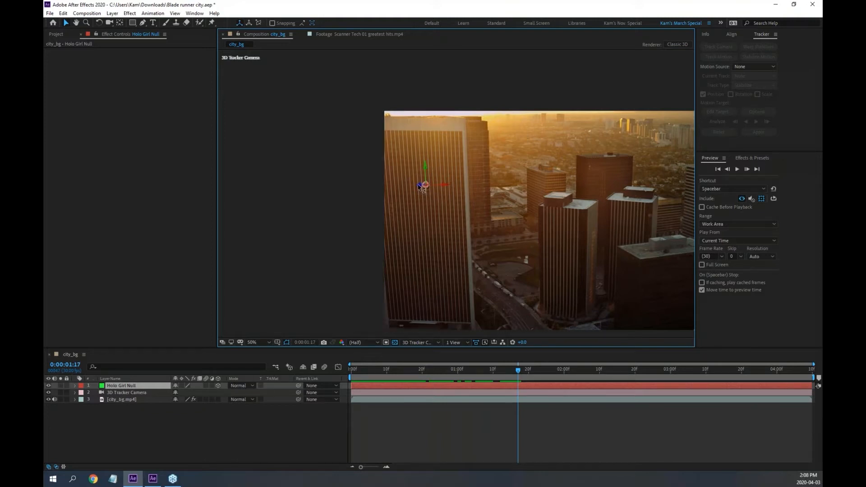
key(space)
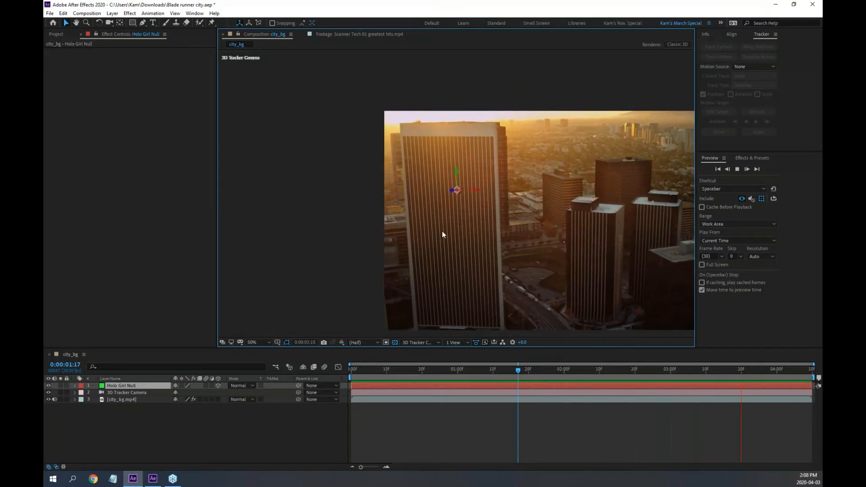
key(space)
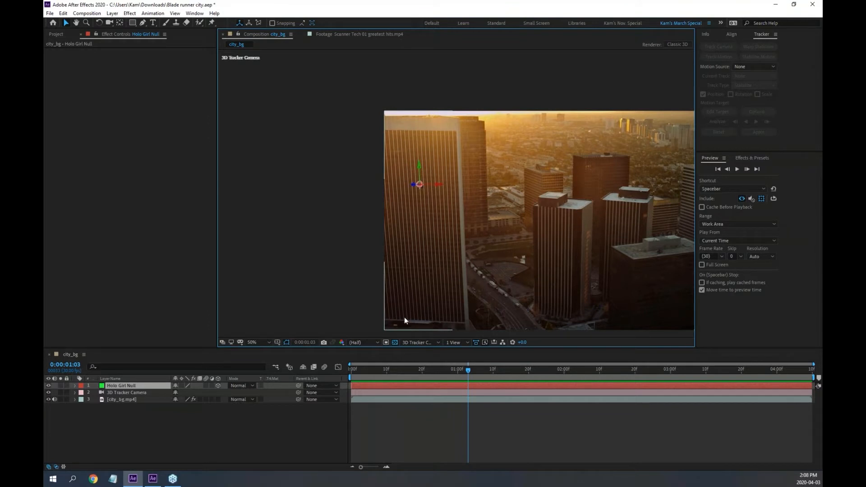
drag(468, 370, 799, 395)
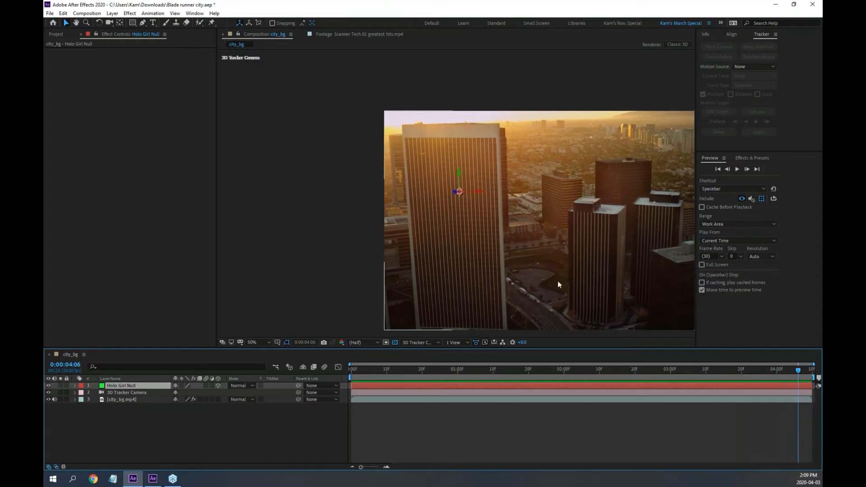
drag(802, 370, 289, 372)
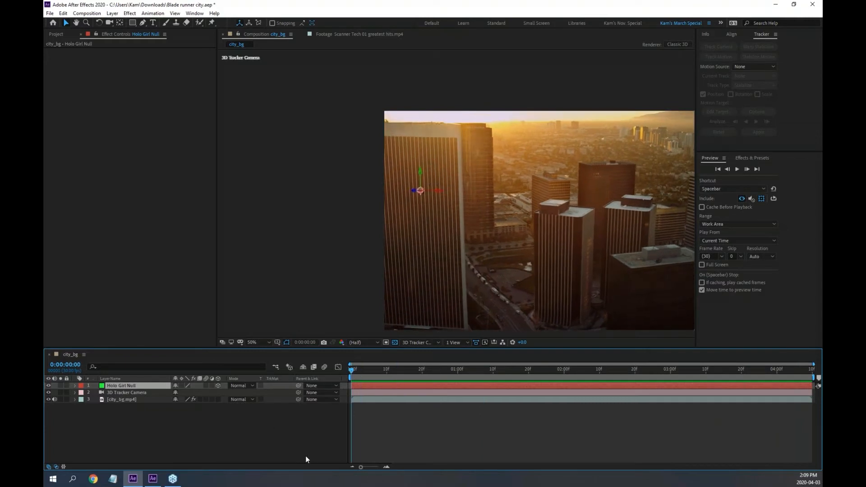
key(space)
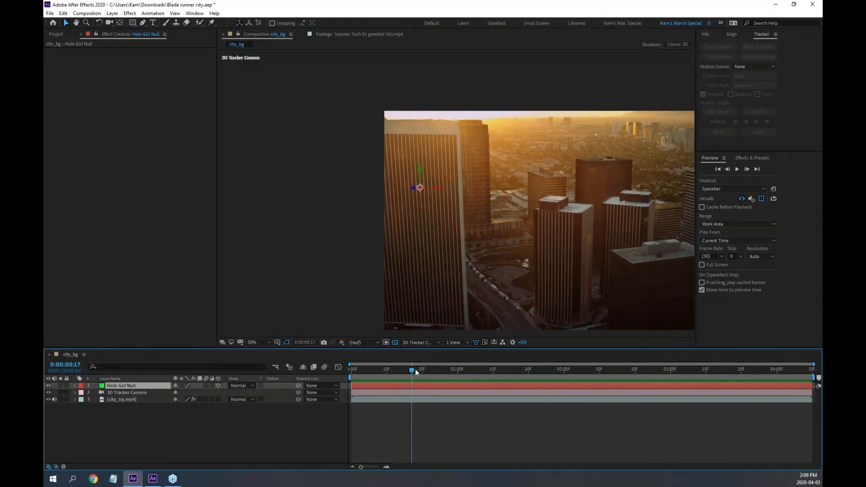
drag(415, 369, 337, 367)
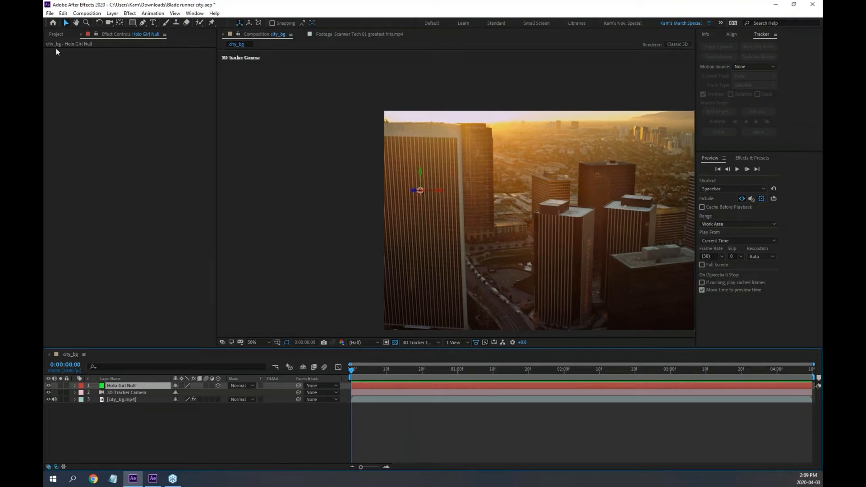
Add the Girl Holo composition to city_bg as a layer above Holo Girl Null.
click(56, 34)
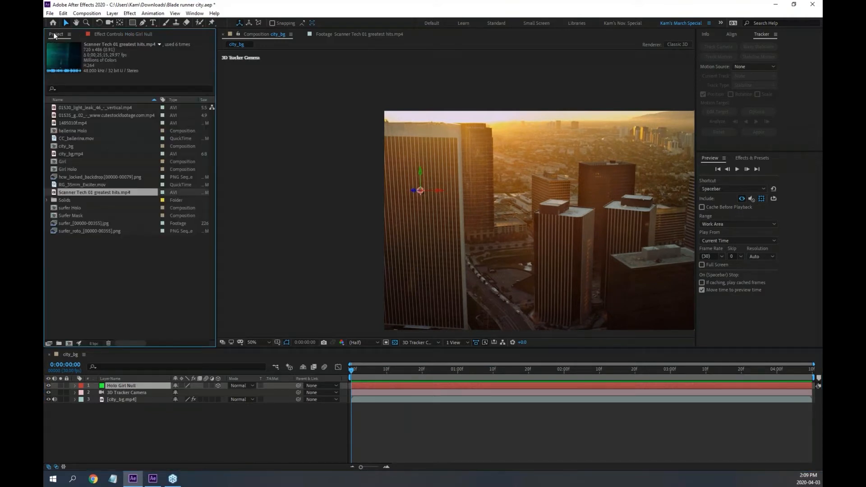
click(62, 169)
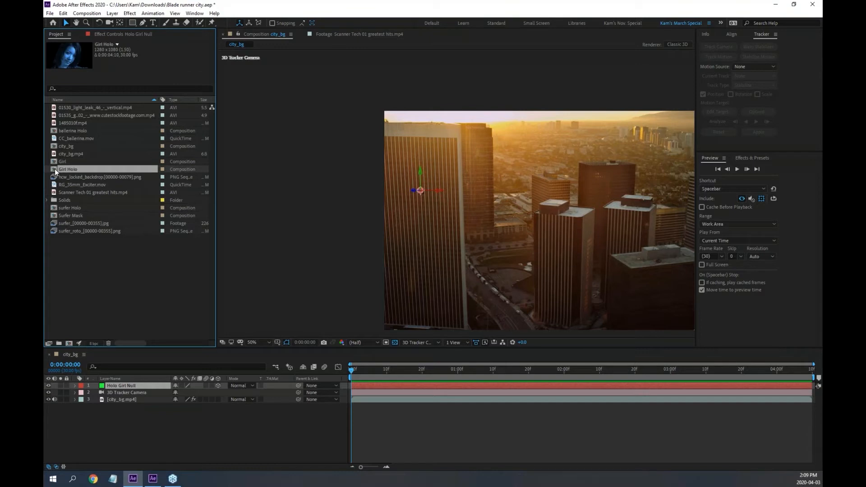
drag(55, 169, 128, 385)
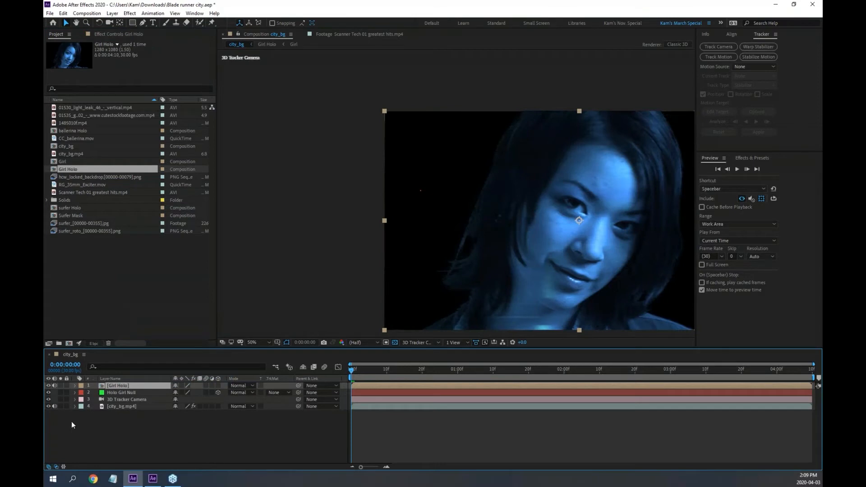
Preview the Girl Holo animation inside city_bg from the first frame.
key(alt+Tab)
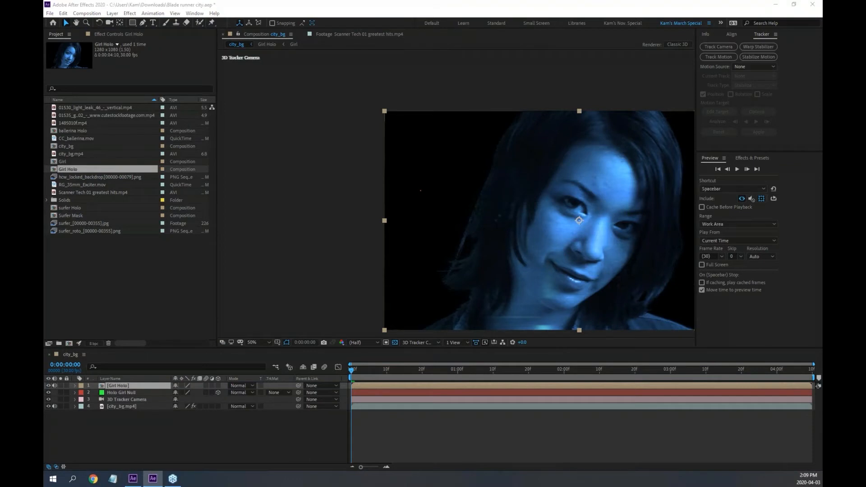
drag(571, 258, 454, 214)
key(space)
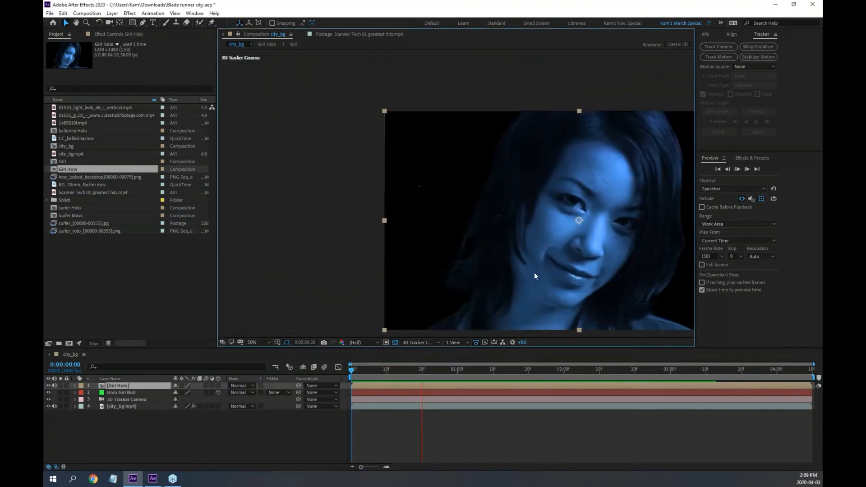
key(space)
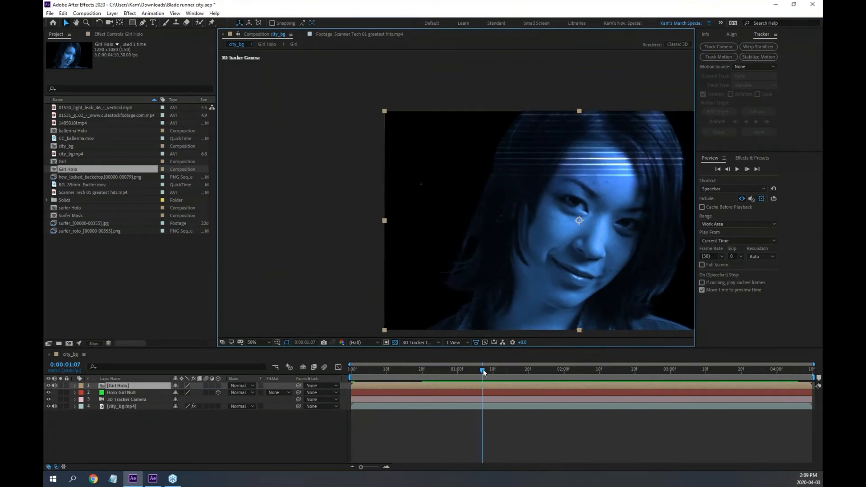
drag(483, 370, 341, 367)
key(space)
drag(560, 283, 437, 240)
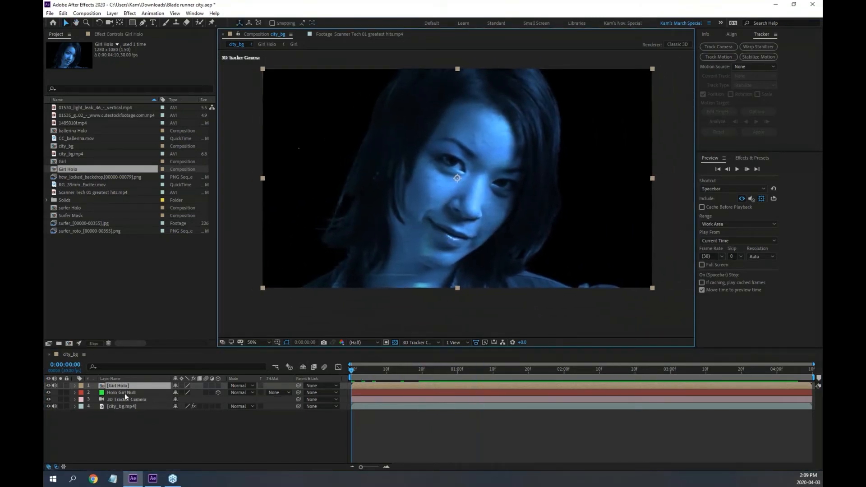
Move the Holo Girl Null layer above Girl Holo and inspect the null's transform properties.
drag(124, 393, 121, 384)
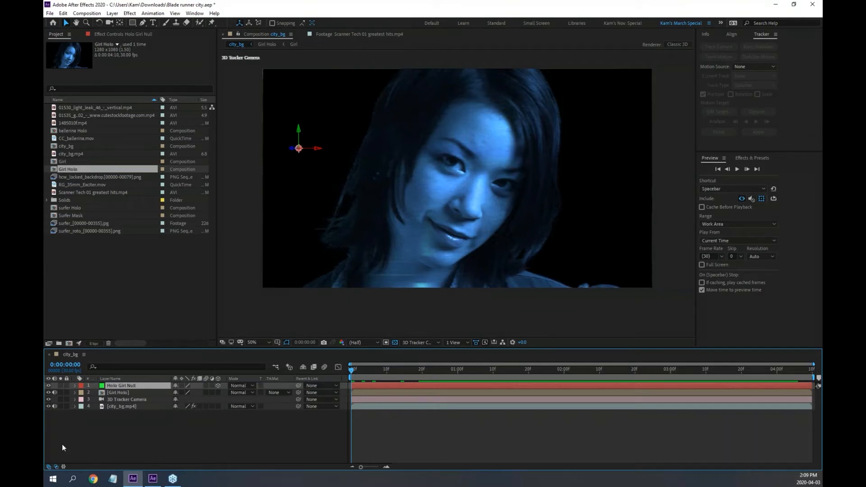
click(74, 385)
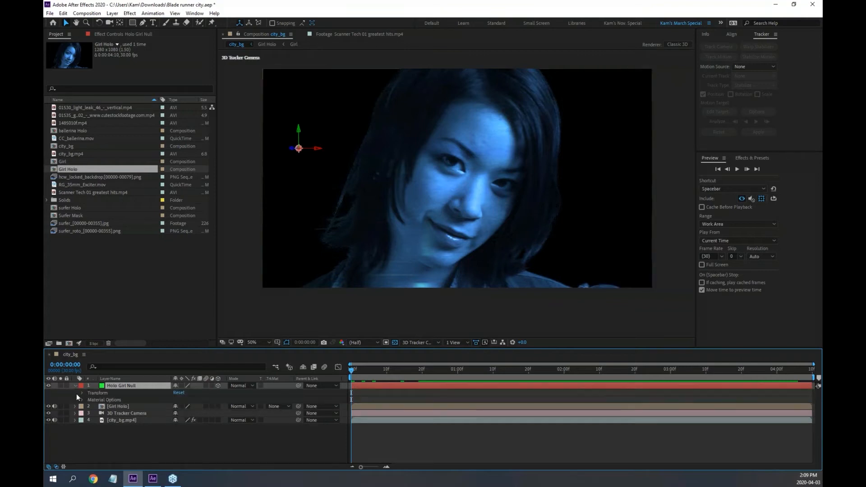
click(82, 393)
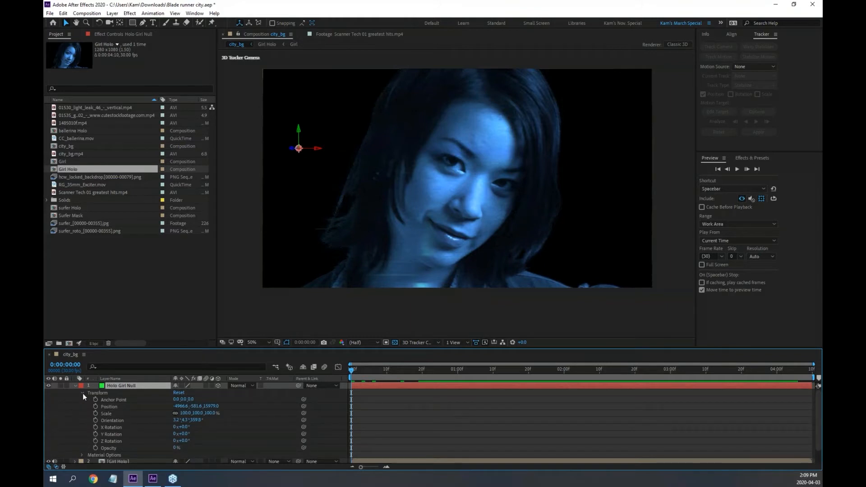
click(82, 392)
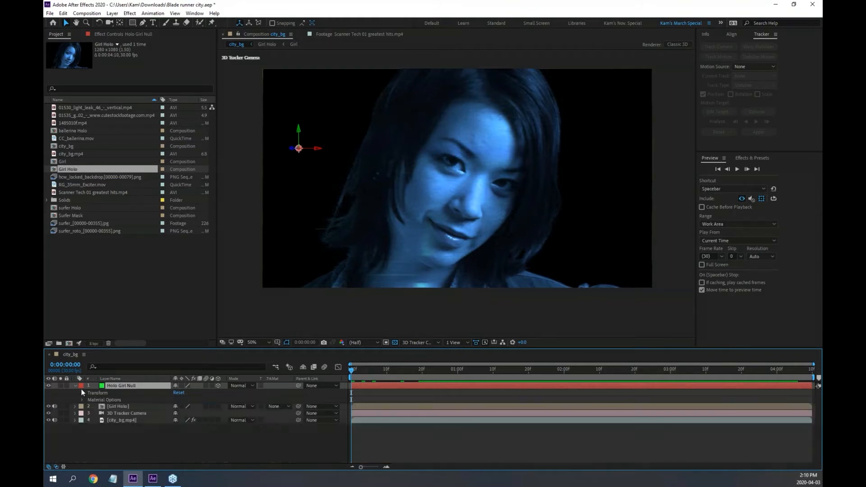
click(76, 385)
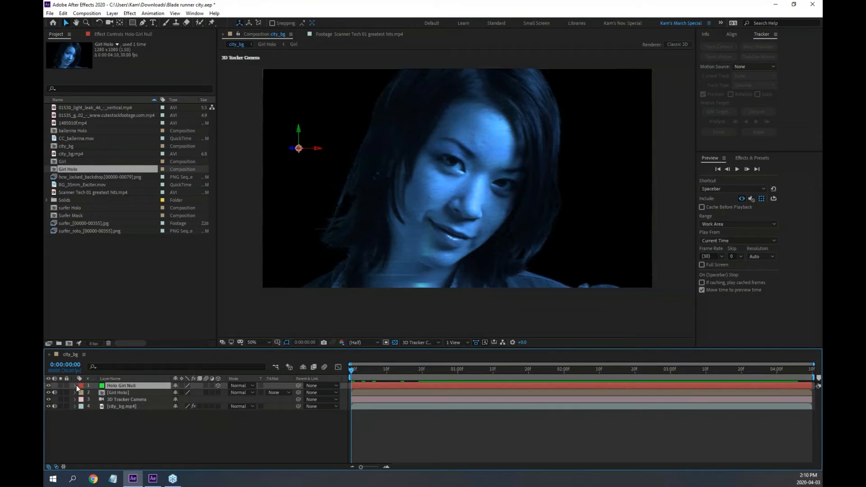
click(115, 393)
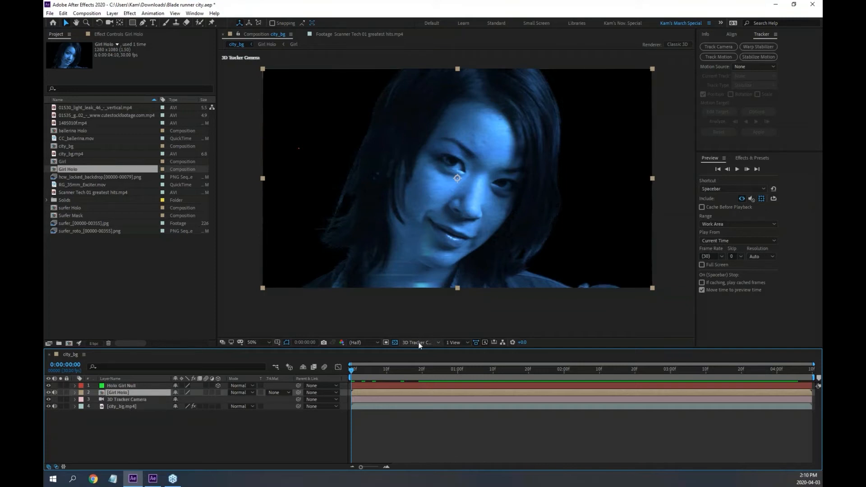
click(454, 342)
click(420, 363)
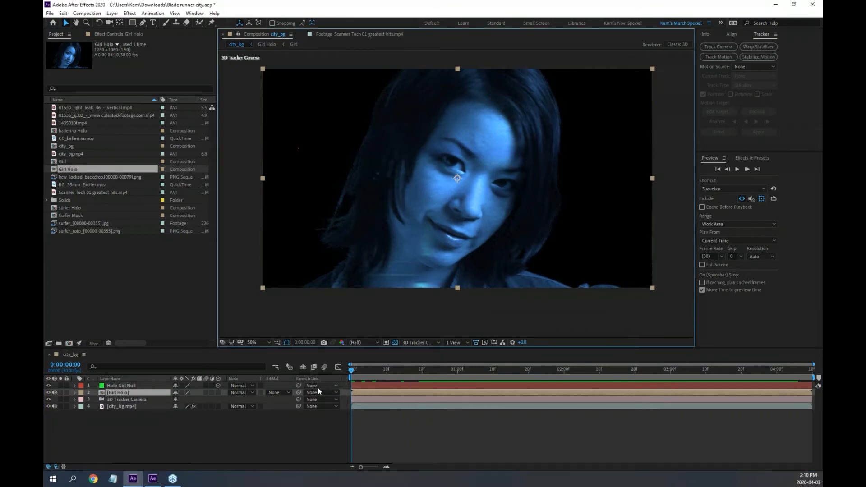
click(218, 392)
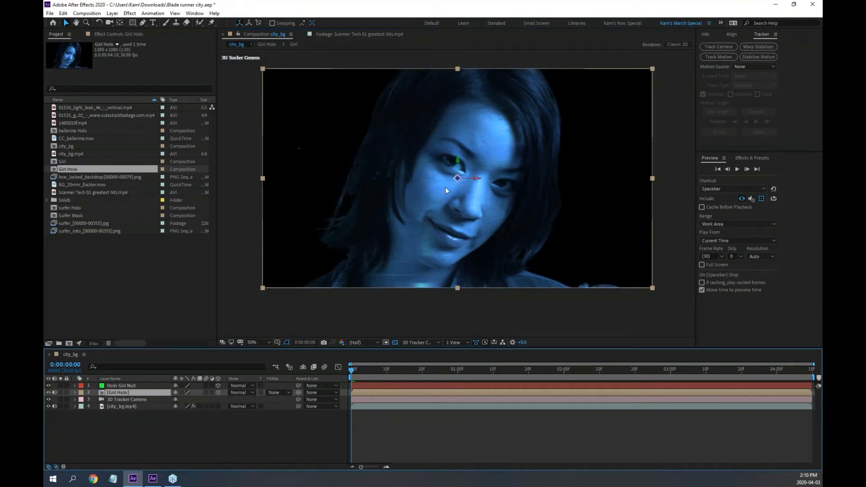
click(218, 392)
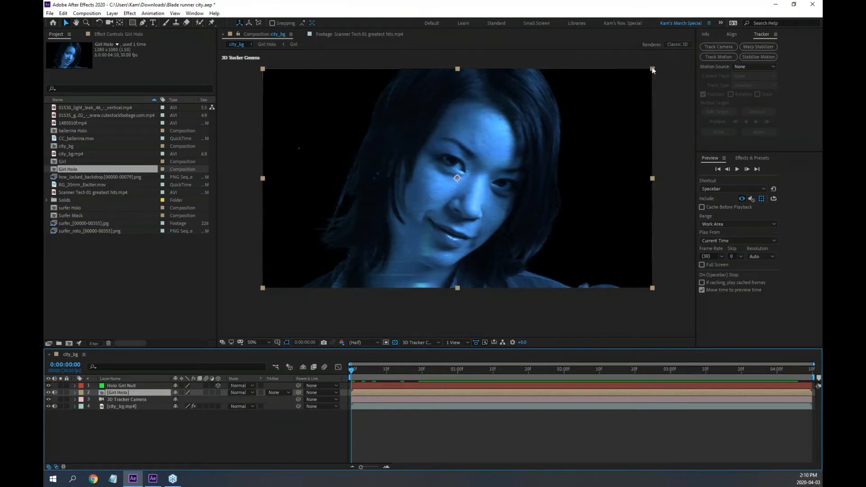
Scale the Girl Holo layer down to 57% and turn it into a 3D layer.
key(s)
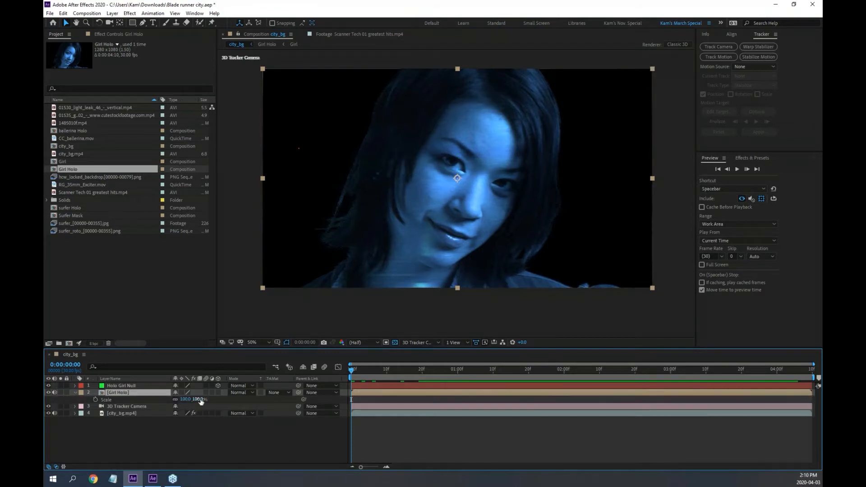
mouse_move(199, 400)
mouse_down()
mouse_move(175, 400)
mouse_move(208, 400)
mouse_up()
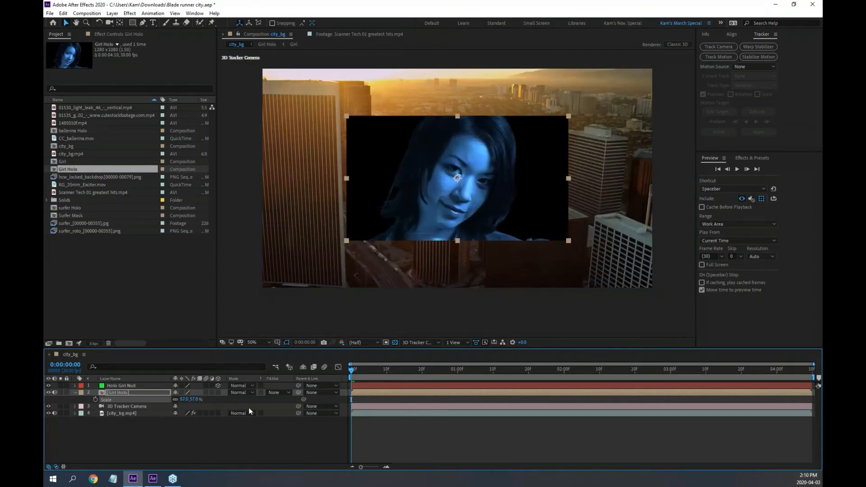
click(218, 391)
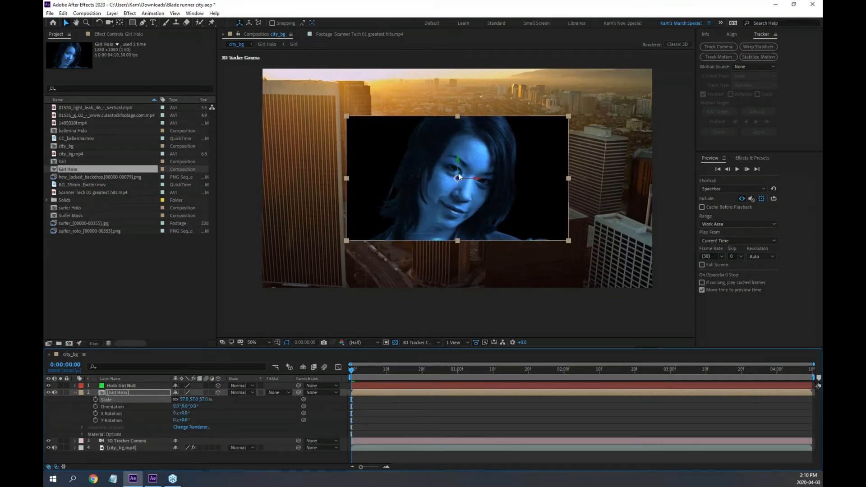
click(358, 370)
drag(374, 369, 321, 397)
Try parenting Girl Holo to Holo Girl Null and scrub the footage to check how the layer moves.
drag(297, 386, 113, 396)
drag(298, 392, 116, 387)
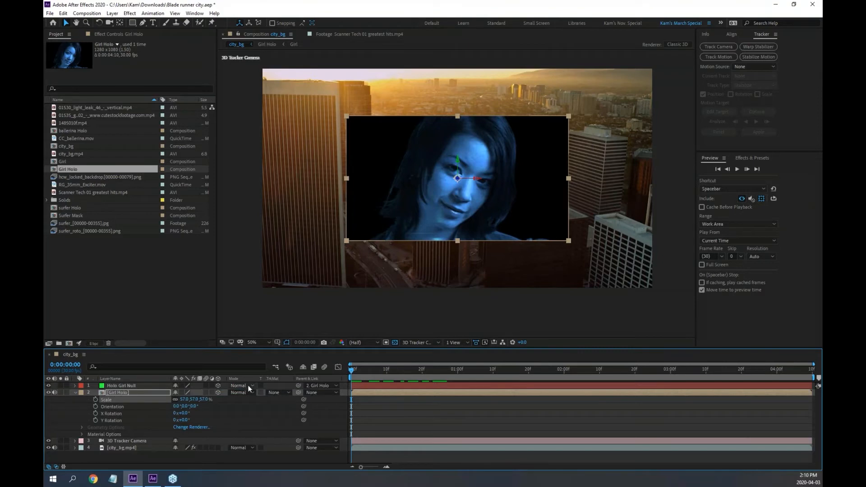
click(338, 386)
click(305, 392)
drag(282, 391, 116, 386)
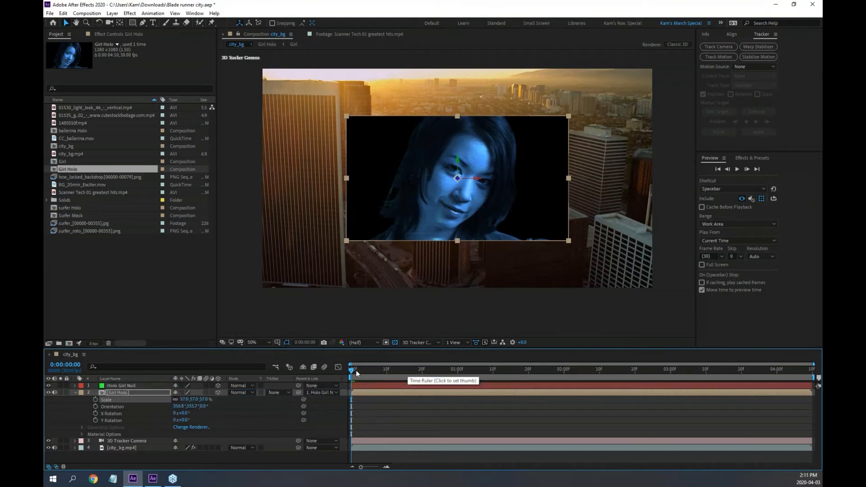
drag(356, 370, 582, 374)
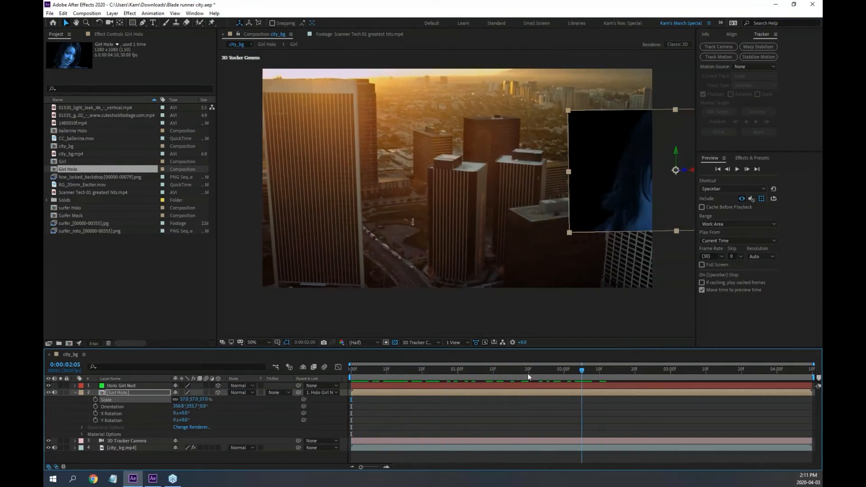
drag(527, 374, 317, 372)
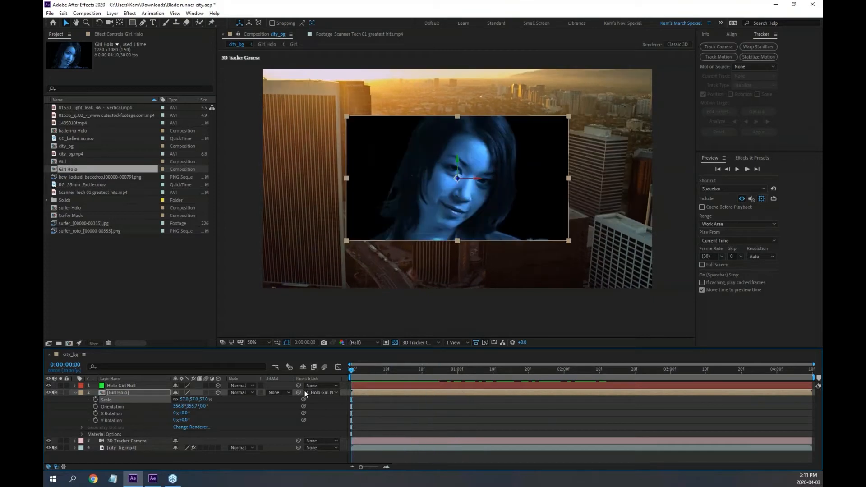
Set Girl Holo's parent back to None and return to the first frame after a short scrub.
click(336, 392)
click(335, 402)
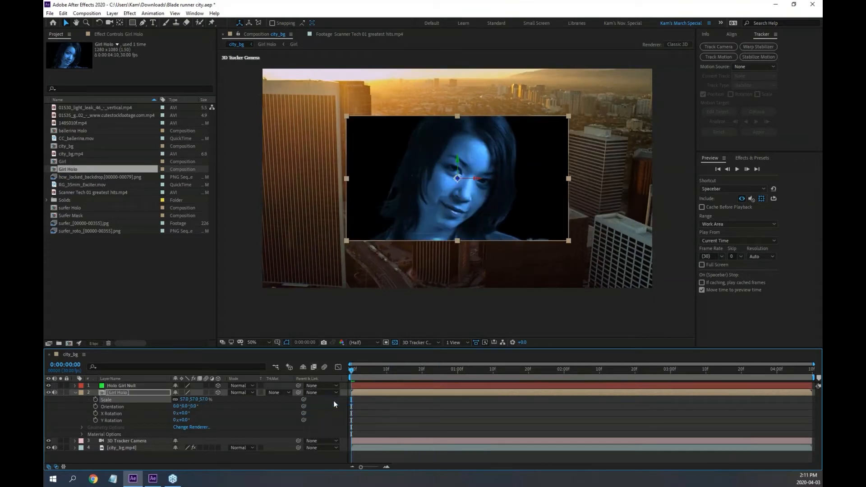
drag(353, 369, 421, 387)
key(Home)
Move Girl Holo over the large foreground tower and scrub through the footage to check its motion.
drag(516, 191, 348, 165)
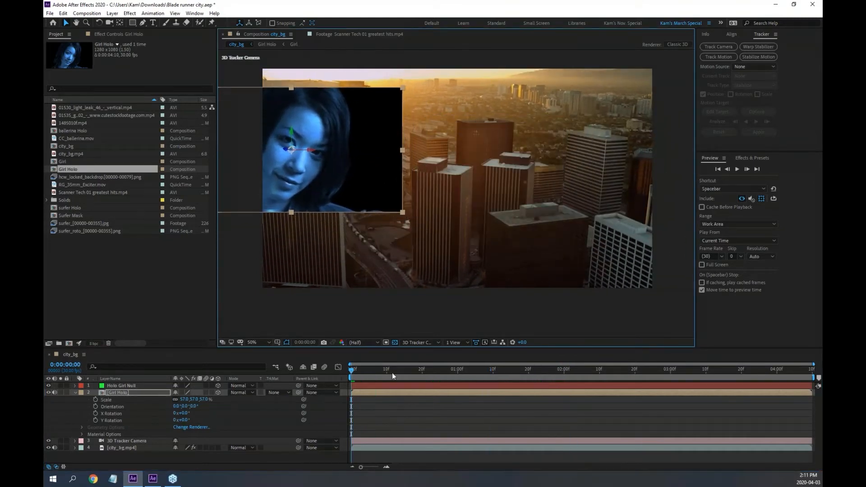
drag(353, 371, 656, 383)
key(Home)
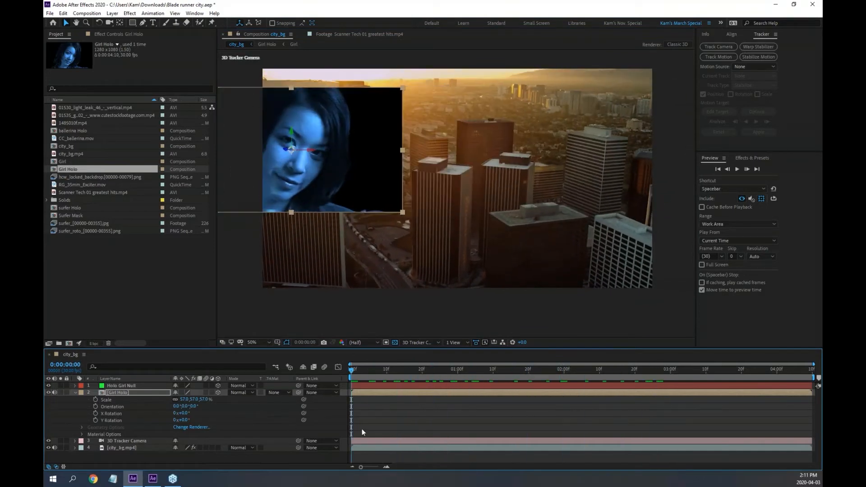
Preview Girl Holo through the Active Camera view, returning to the 3D Tracker Camera view at the first frame.
click(75, 392)
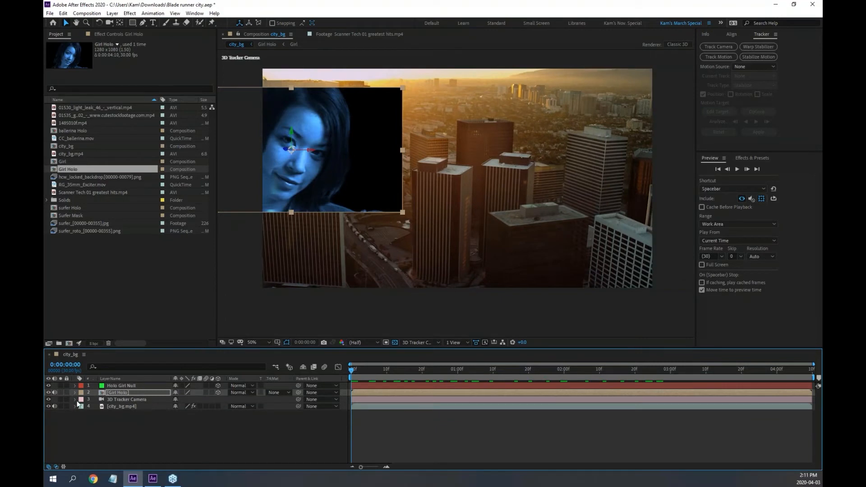
click(424, 345)
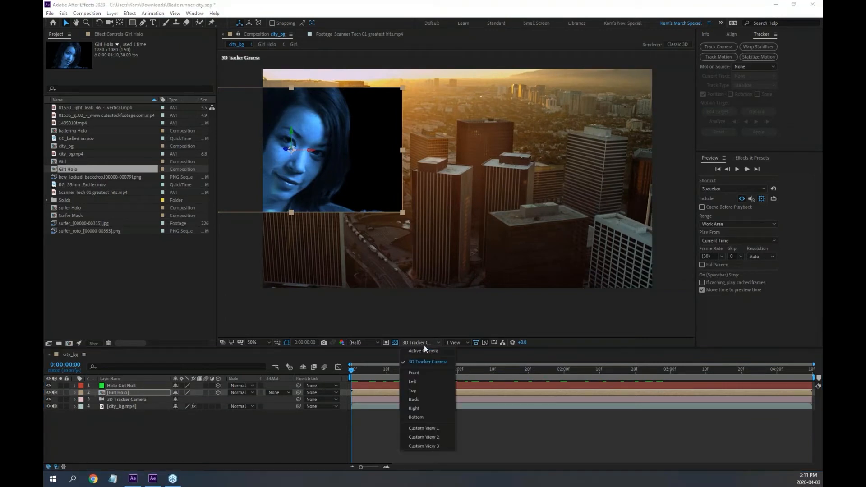
click(425, 351)
key(space)
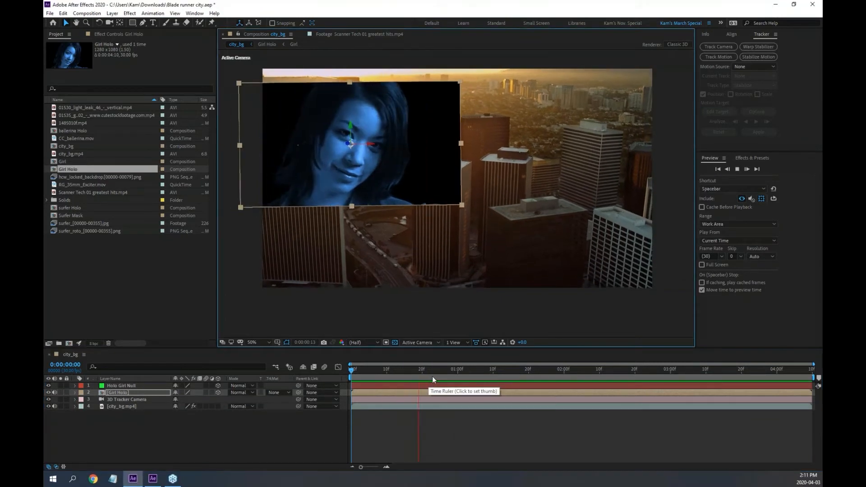
click(425, 342)
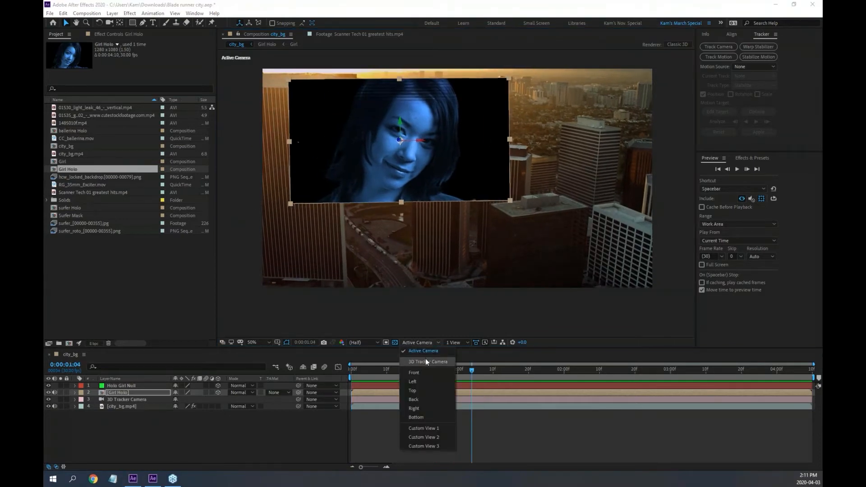
click(426, 362)
drag(475, 372, 331, 370)
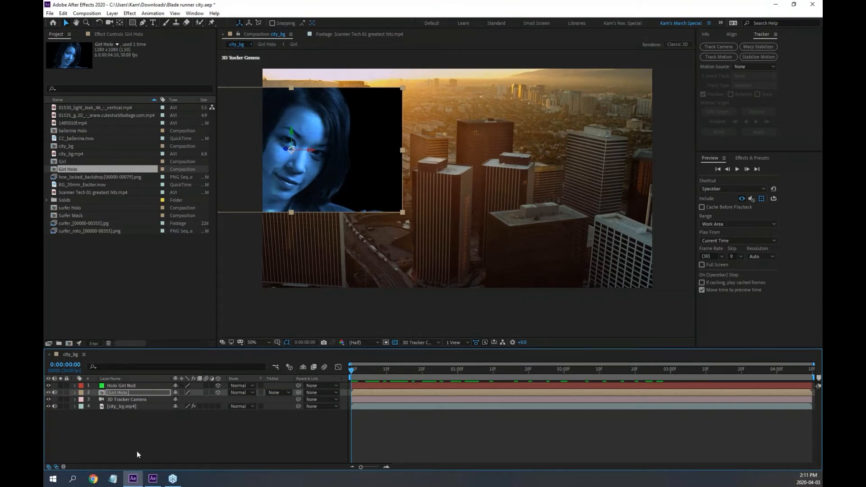
Set Girl Holo's scale to 100% and preview its motion from the first frame.
click(74, 392)
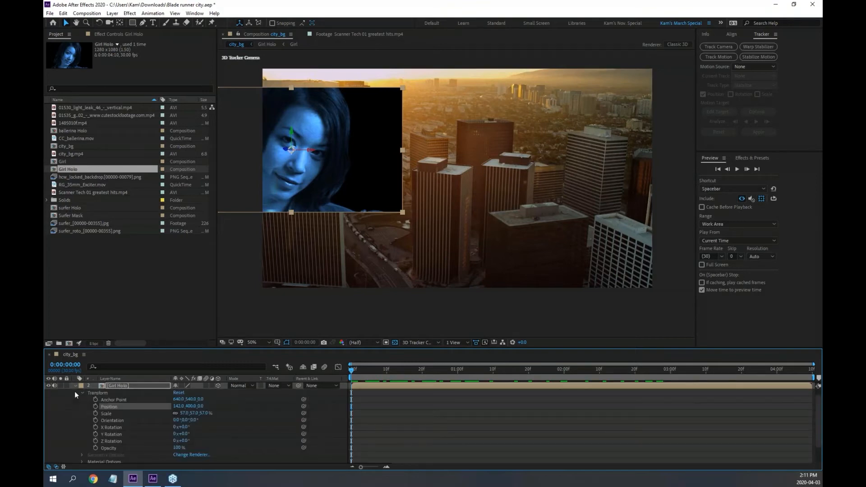
click(203, 413)
text(100)
key(Return)
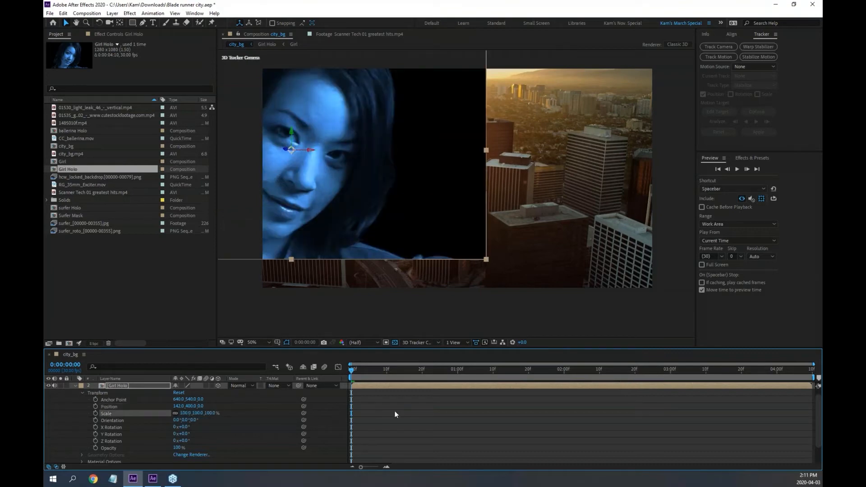
key(space)
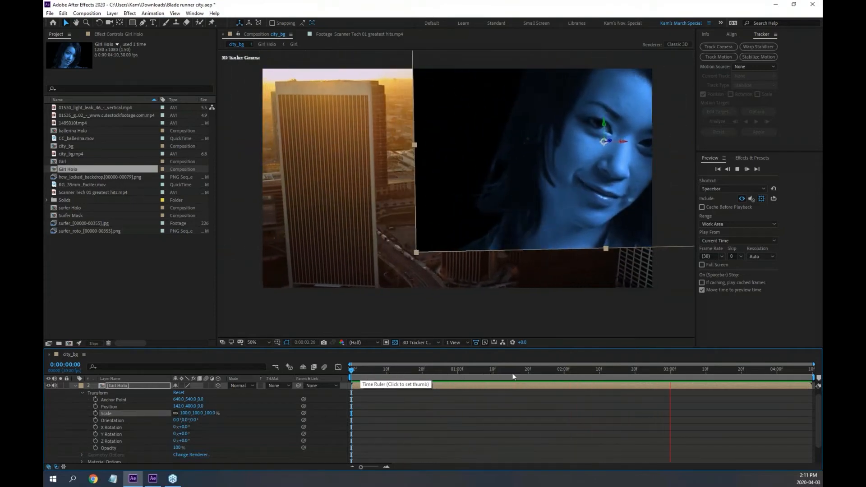
key(space)
drag(552, 367, 327, 372)
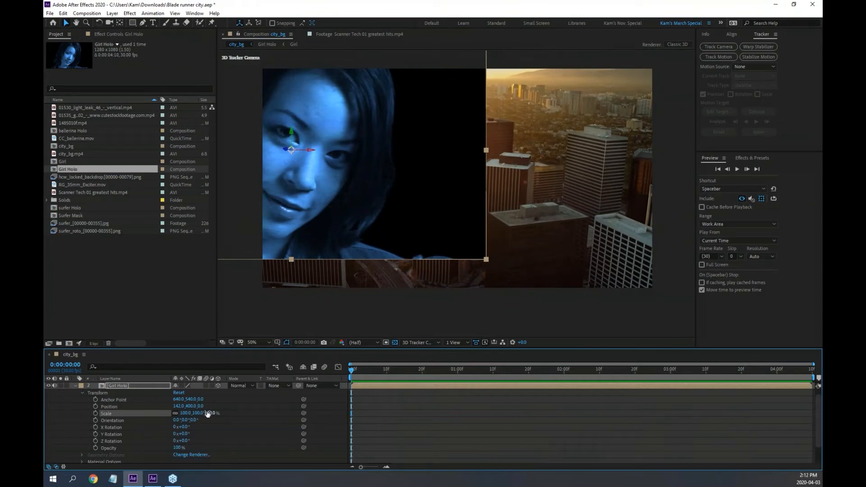
Try a 95% scale on Girl Holo, restore 100% and collapse the layer's properties.
drag(207, 413, 203, 414)
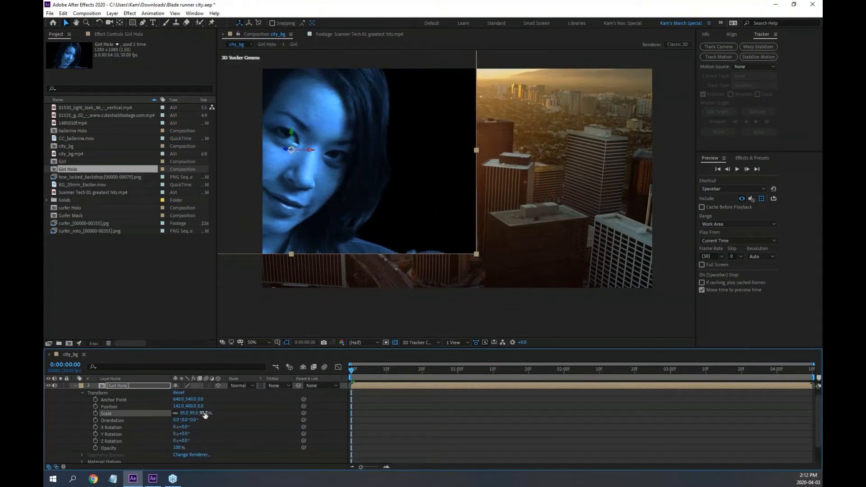
click(204, 413)
text(100)
key(Return)
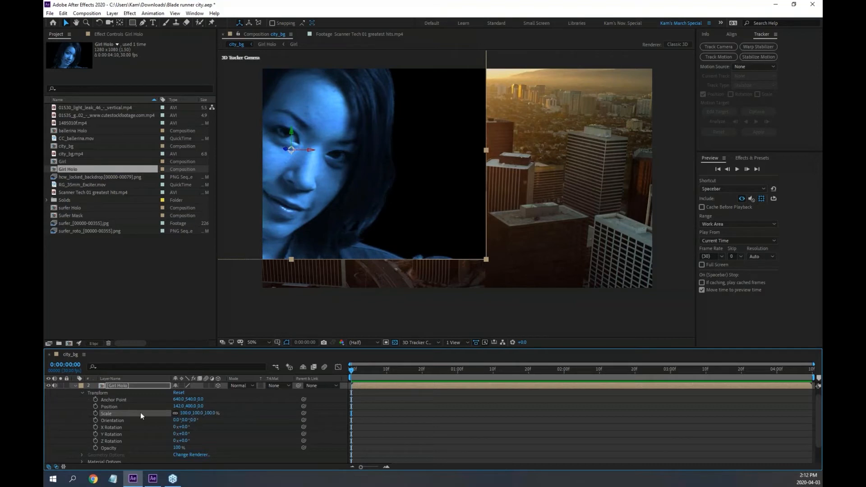
click(82, 391)
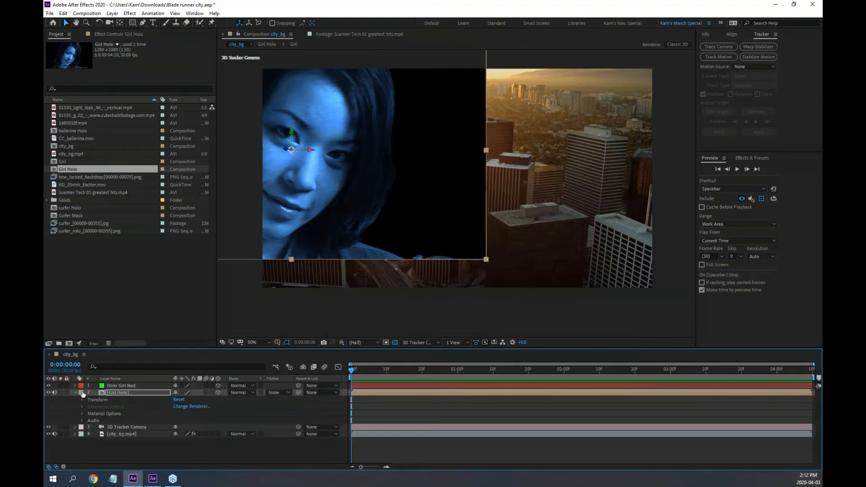
click(76, 393)
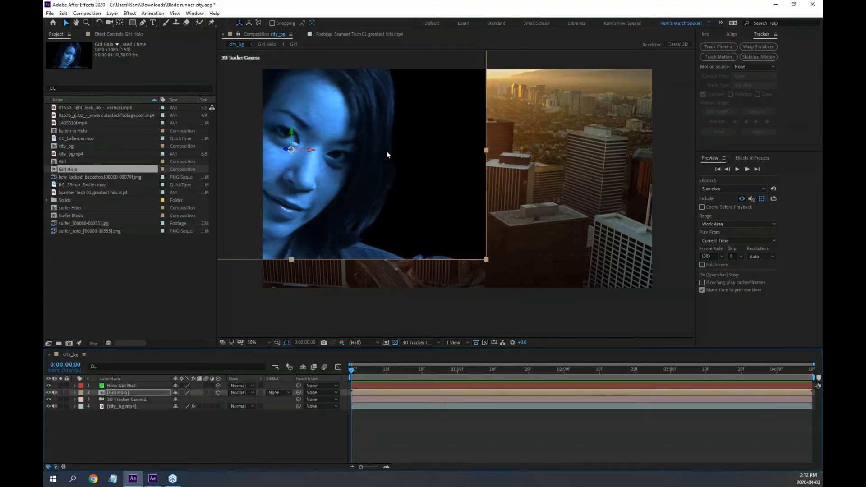
Switch the composition view to Custom View 1 and turn off the transparency grid.
click(438, 343)
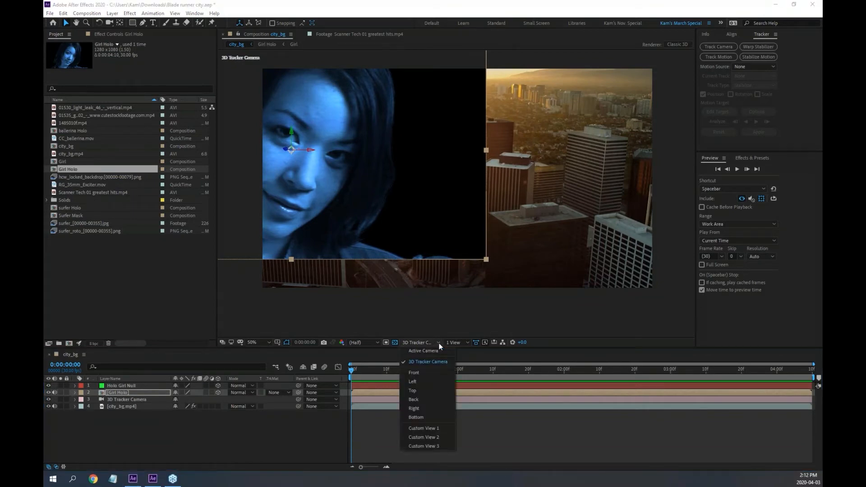
click(443, 427)
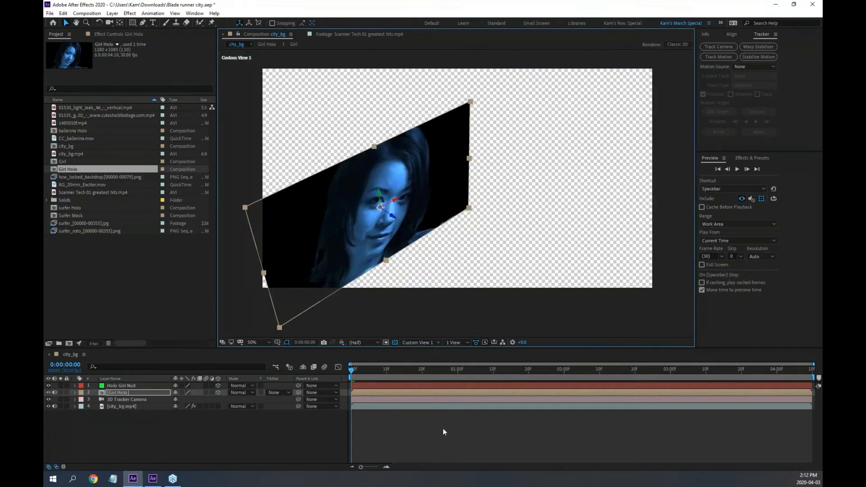
click(395, 342)
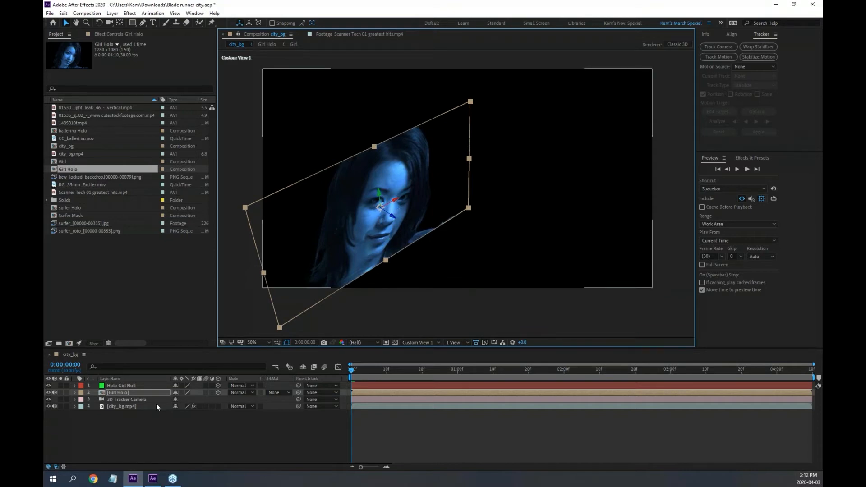
Expand Holo Girl Null's transform properties, enlarge the timeline and compare where the null and Girl Holo sit in 3D space.
click(74, 385)
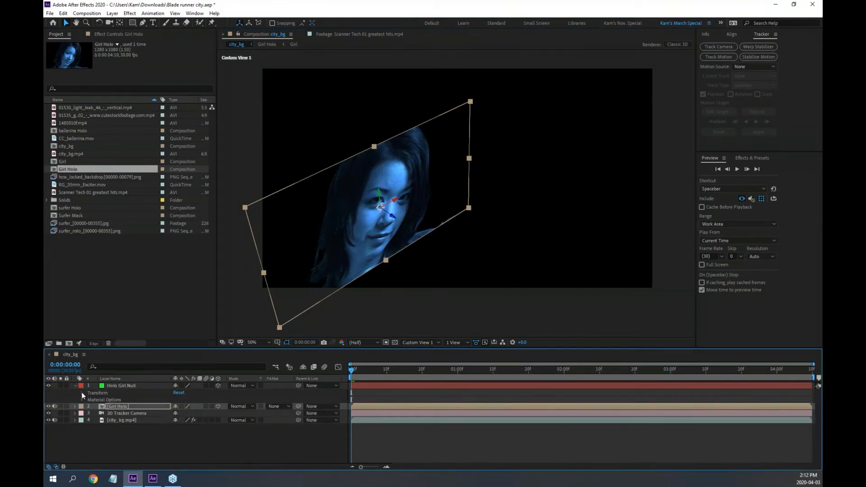
click(82, 393)
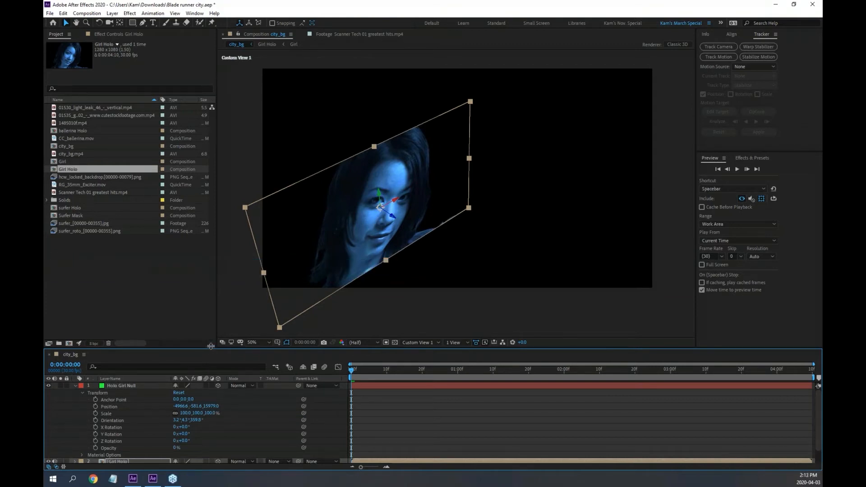
drag(211, 346, 210, 305)
click(112, 344)
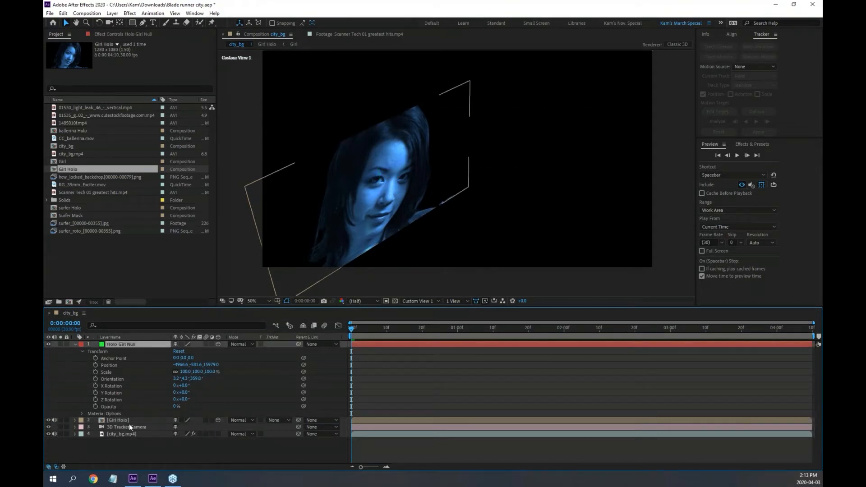
click(126, 421)
click(127, 345)
Orbit Custom View 1 and zoom out to 25% to examine the camera, Girl Holo and Holo Girl Null together.
click(109, 25)
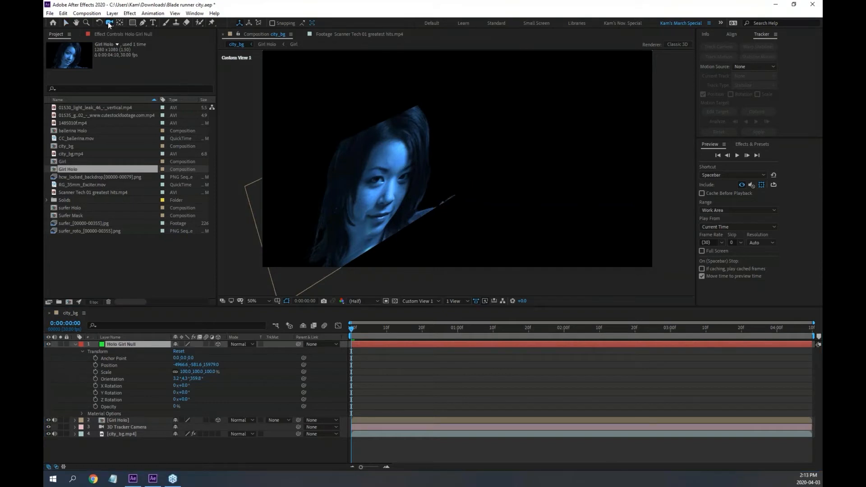
click(136, 34)
drag(468, 191, 441, 178)
key(comma)
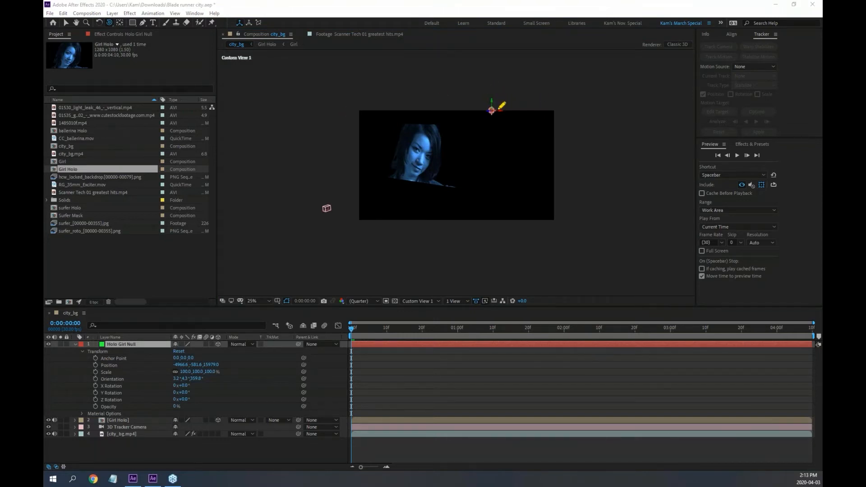
mouse_move(474, 84)
mouse_down()
mouse_move(535, 87)
mouse_move(521, 149)
mouse_move(527, 158)
mouse_move(465, 156)
mouse_move(479, 83)
mouse_up()
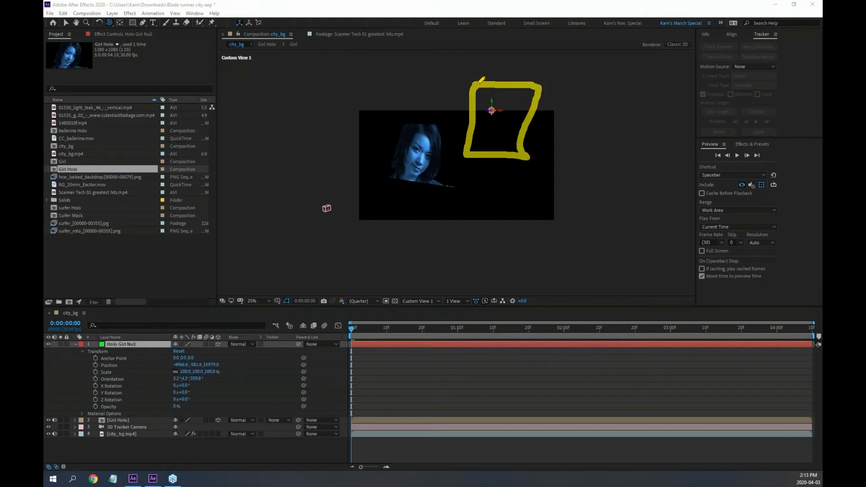
mouse_move(334, 206)
mouse_down()
mouse_move(314, 200)
mouse_move(324, 223)
mouse_move(338, 202)
mouse_up()
drag(290, 160, 301, 182)
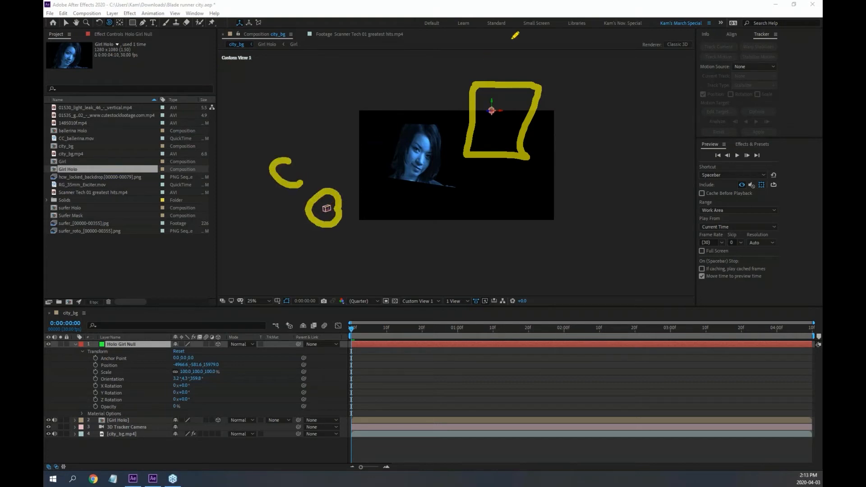
mouse_move(506, 41)
mouse_down()
mouse_move(508, 74)
mouse_move(525, 61)
mouse_move(510, 74)
mouse_up()
mouse_move(373, 86)
mouse_down()
mouse_move(391, 121)
mouse_move(376, 128)
mouse_move(407, 108)
mouse_up()
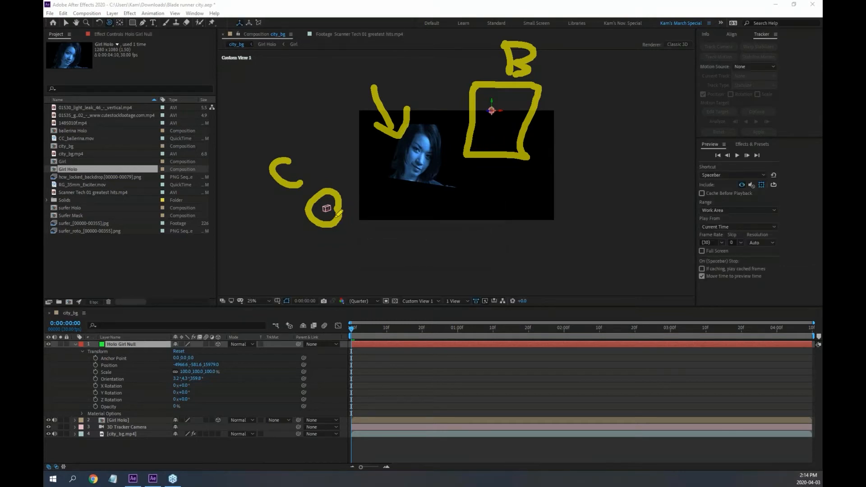
mouse_move(337, 217)
mouse_down()
mouse_move(396, 246)
mouse_move(376, 265)
mouse_up()
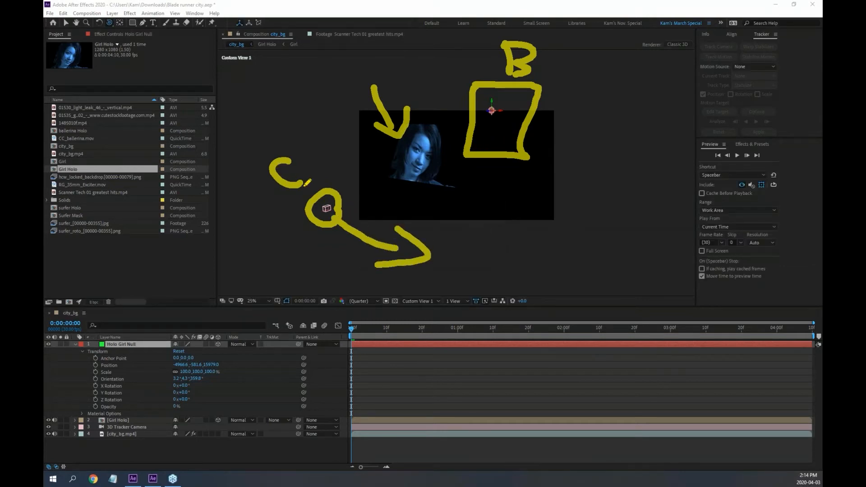
mouse_move(312, 192)
mouse_down()
mouse_move(267, 111)
mouse_move(265, 121)
mouse_move(296, 126)
mouse_up()
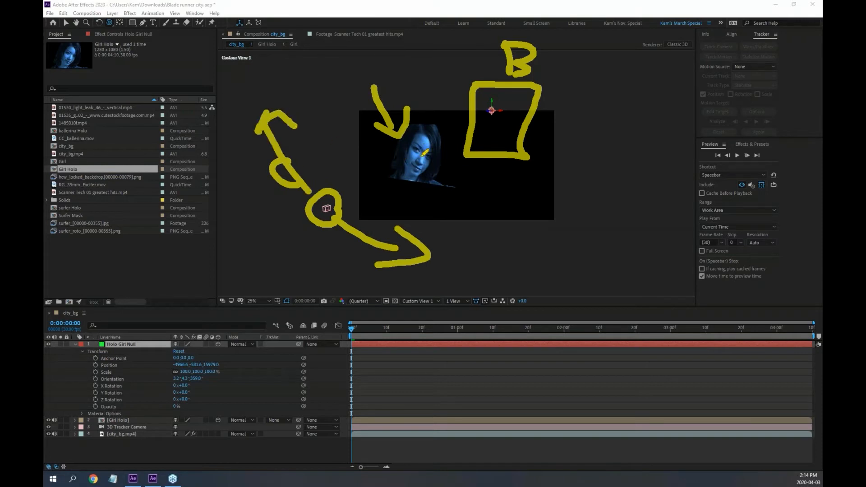
mouse_move(427, 155)
mouse_down()
mouse_move(381, 182)
mouse_move(401, 167)
mouse_move(381, 182)
mouse_up()
mouse_move(383, 170)
mouse_down()
mouse_move(367, 184)
mouse_move(411, 190)
mouse_up()
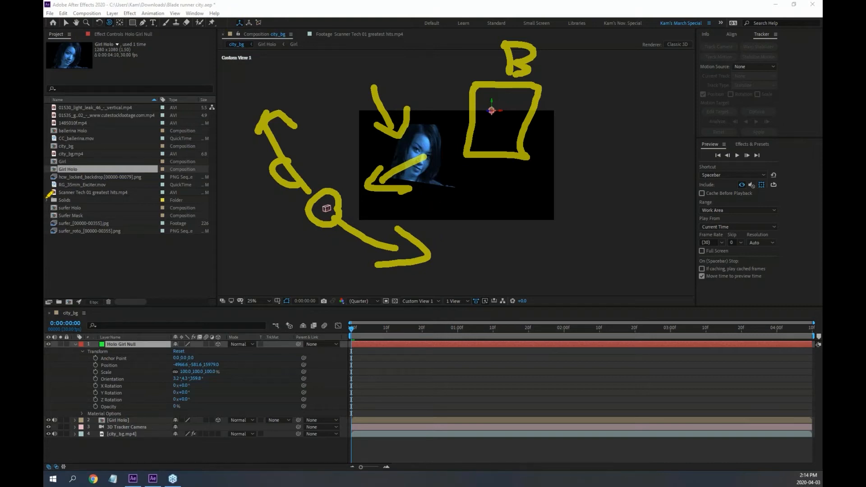
key(Escape)
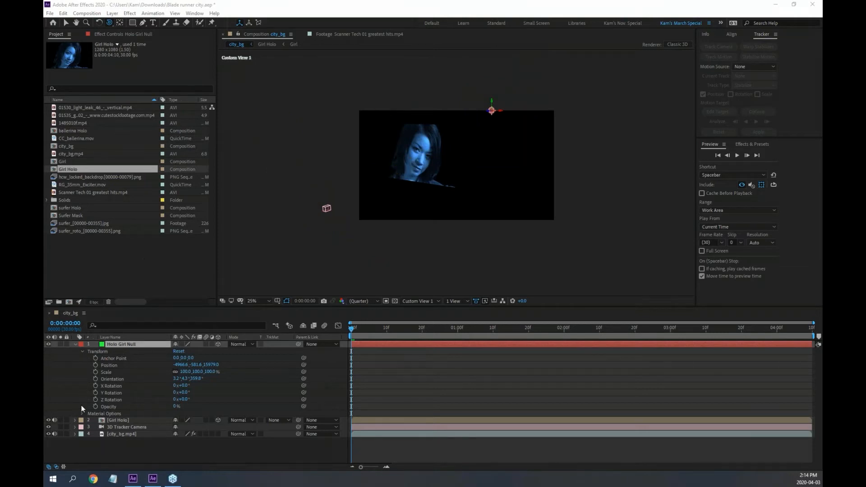
Reveal only the Position property of Holo Girl Null and Girl Holo, and switch the composition view to 3D Tracker Camera.
click(123, 344)
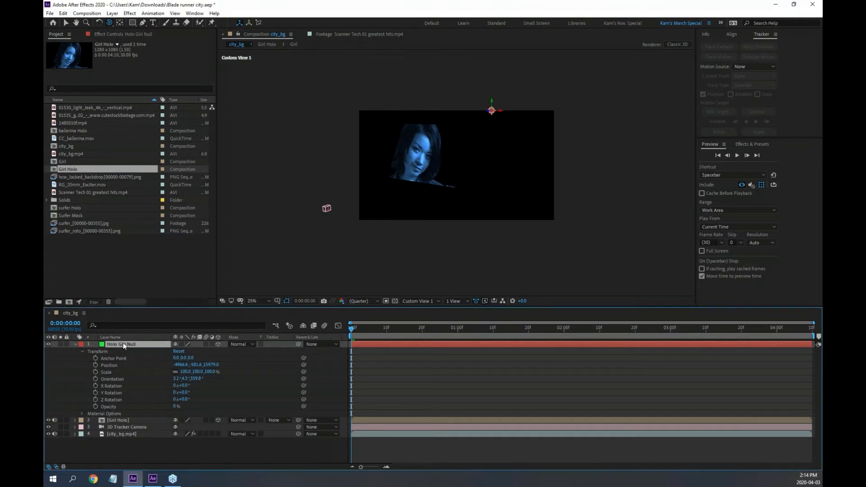
key(p)
click(115, 358)
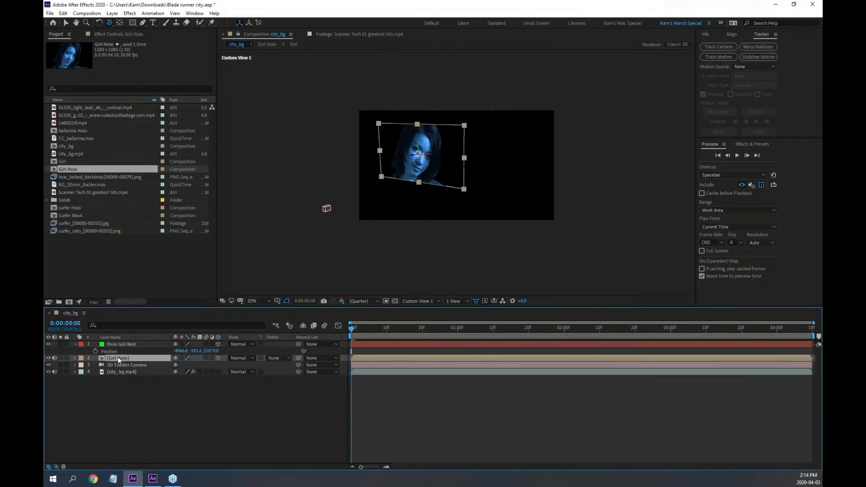
key(p)
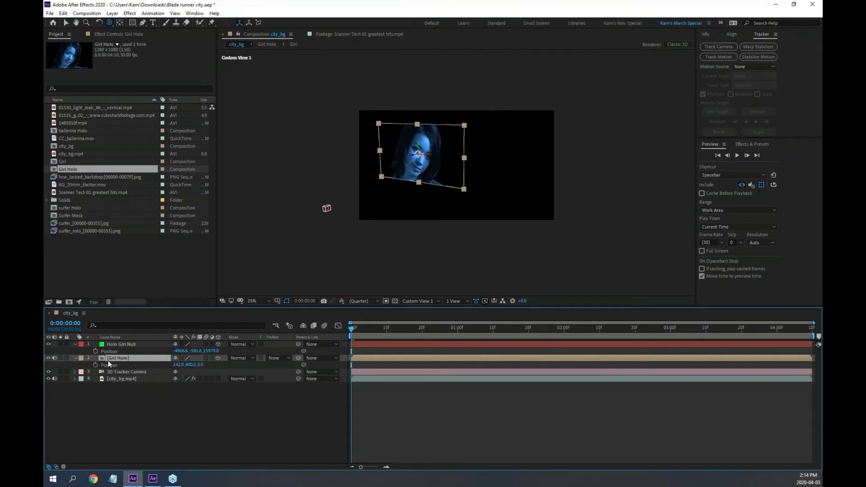
click(424, 299)
click(430, 319)
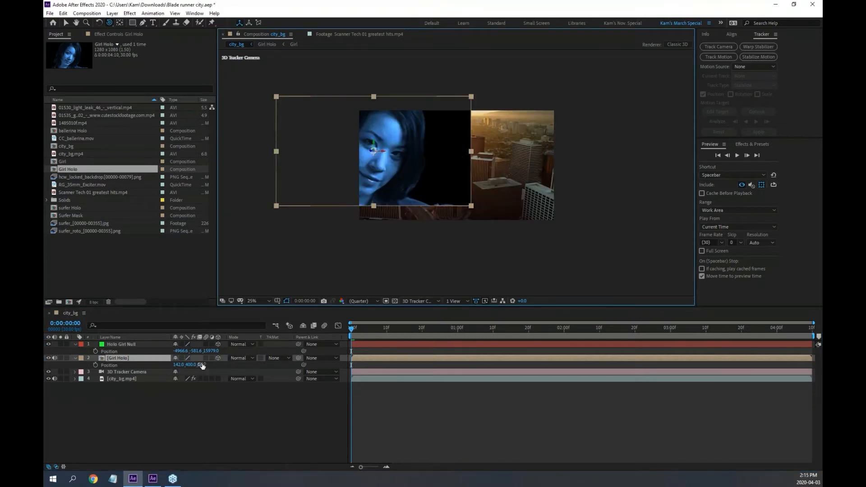
Link Girl Holo's position to Holo Girl Null's position with an expression and scrub the footage to check it.
alt+click(94, 363)
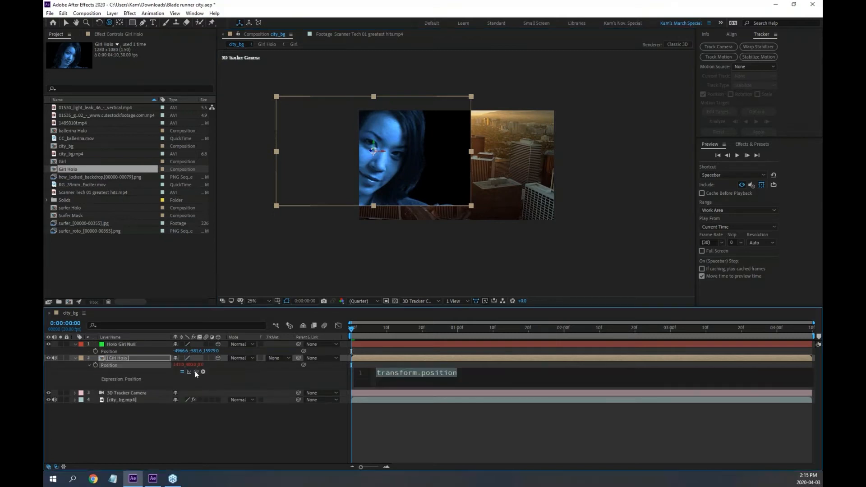
drag(194, 371, 114, 352)
drag(361, 330, 342, 328)
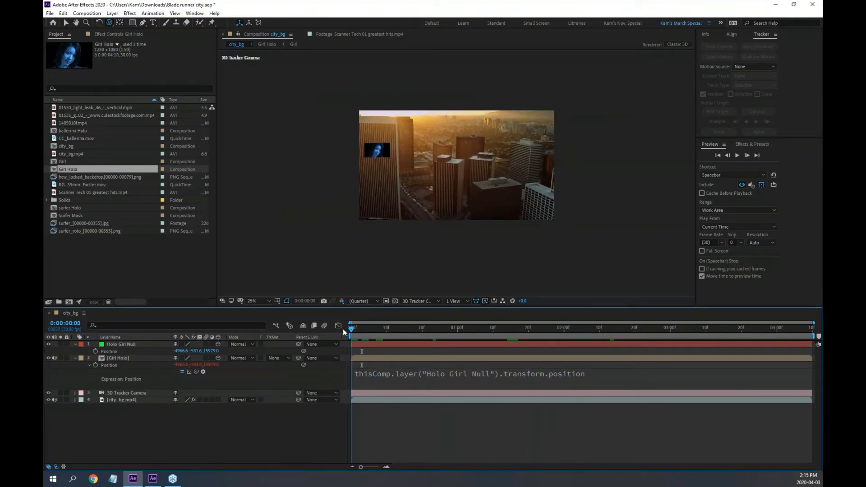
Switch to Custom View 1 and zoom in to 400% to compare Girl Holo's placement with Holo Girl Null.
click(419, 302)
click(428, 388)
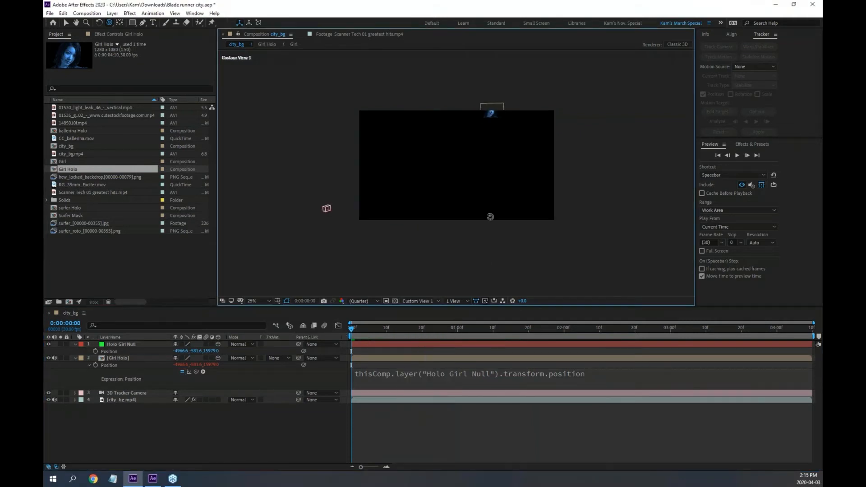
mouse_move(493, 157)
mouse_down()
mouse_move(472, 143)
mouse_move(494, 154)
mouse_move(429, 151)
mouse_move(490, 154)
mouse_up()
scroll(528, 143, up, 3)
key(space)
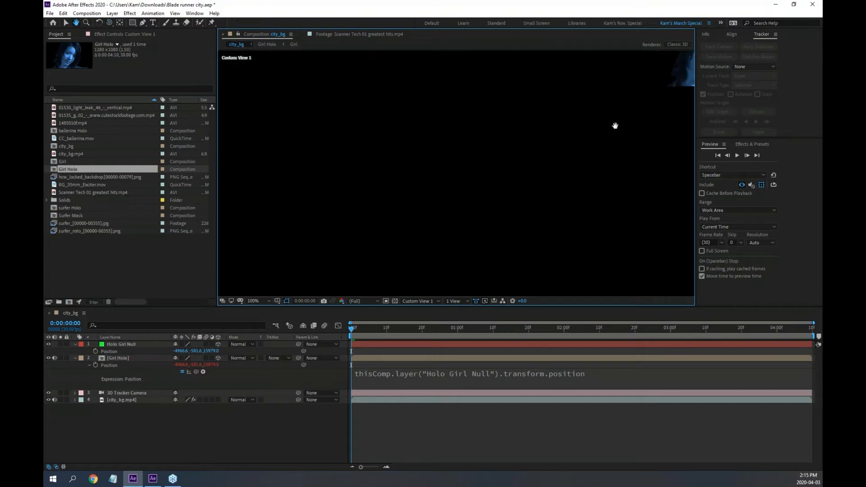
drag(615, 125, 362, 205)
click(118, 343)
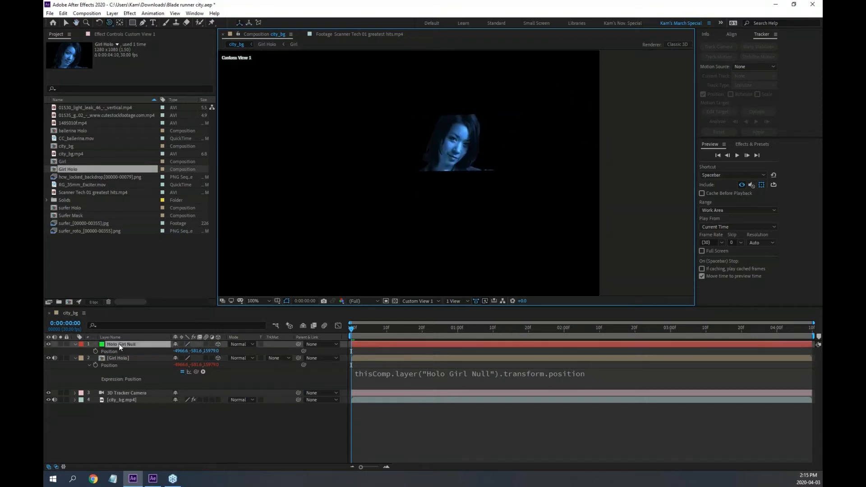
scroll(463, 144, up, 4)
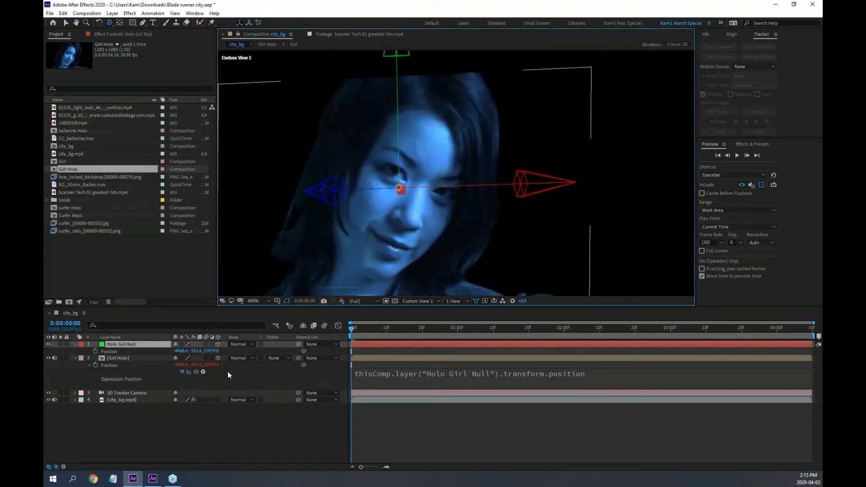
Append "- 100" to Girl Holo's position expression to offset it from the null.
click(592, 375)
click(618, 374)
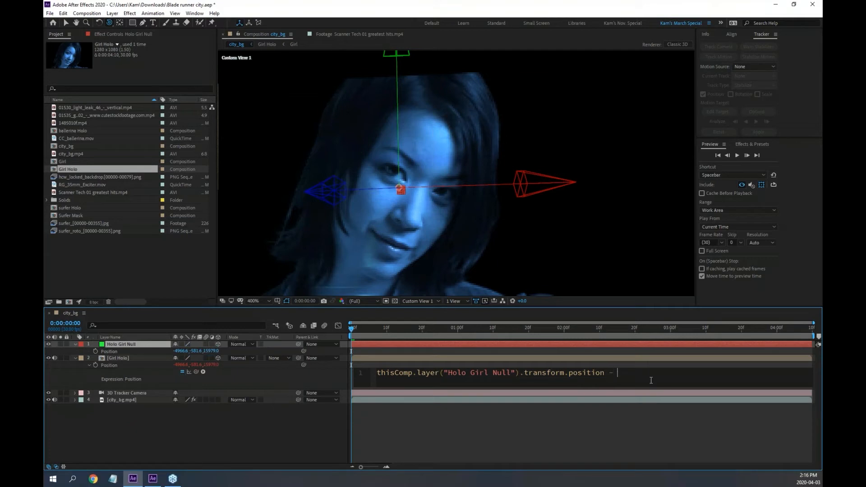
text(100)
click(427, 432)
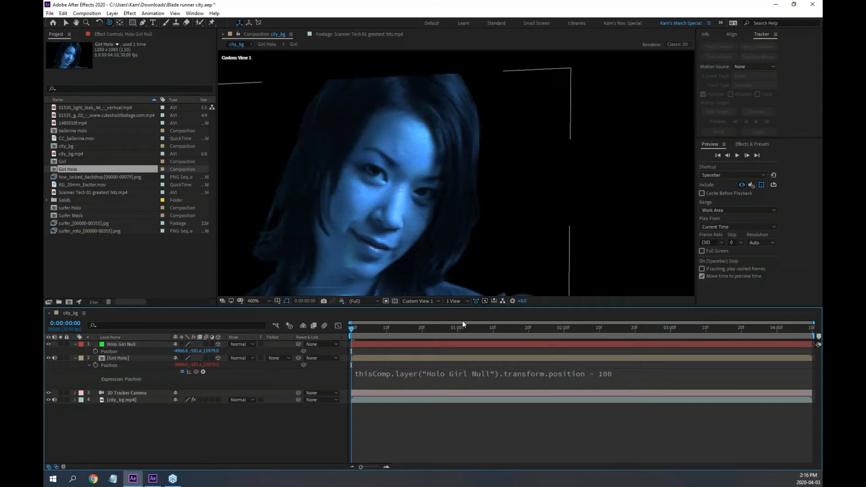
Orbit, zoom and pan Custom View 1 to examine the offset Girl Holo layer in 3D space.
drag(449, 224, 432, 224)
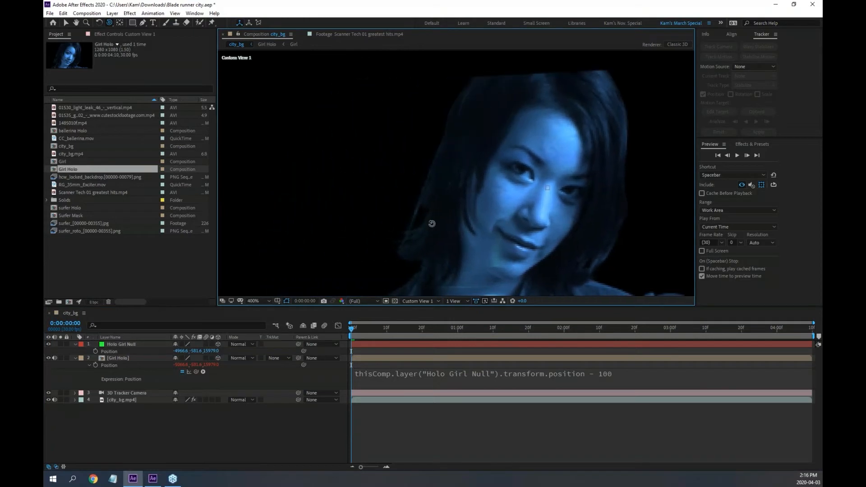
scroll(432, 223, down, 6)
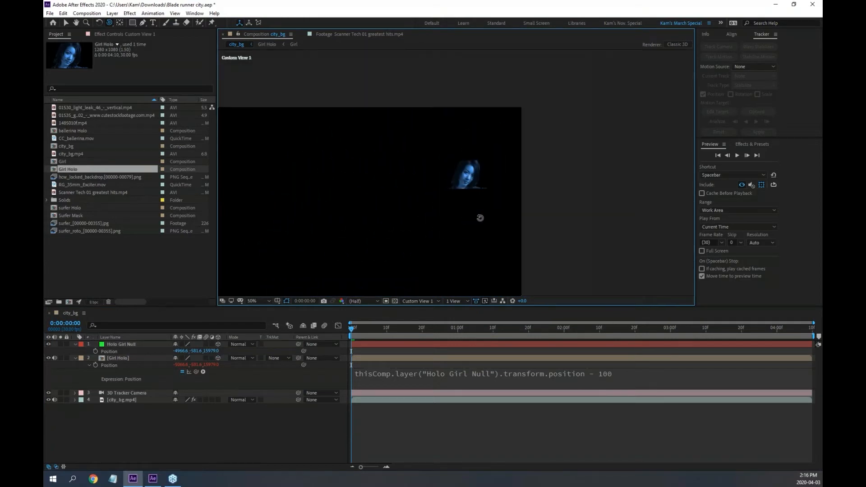
drag(486, 200, 445, 194)
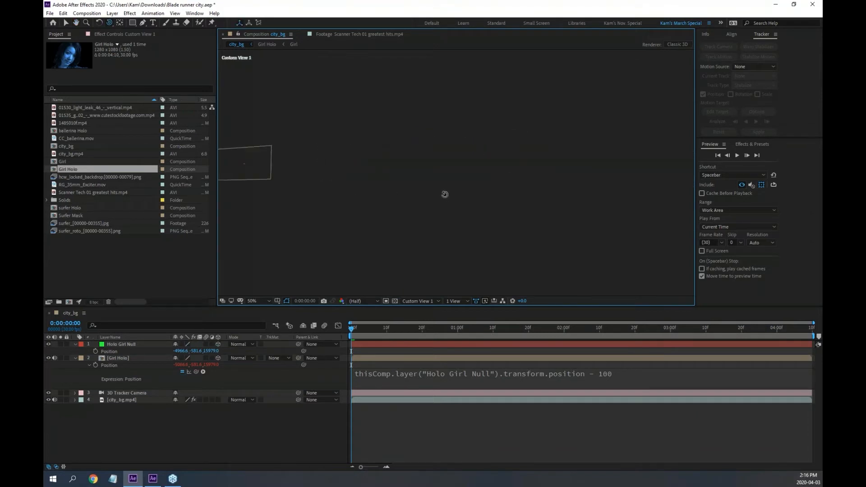
key(space)
drag(377, 193, 622, 189)
drag(276, 194, 574, 163)
drag(495, 182, 418, 160)
key(space)
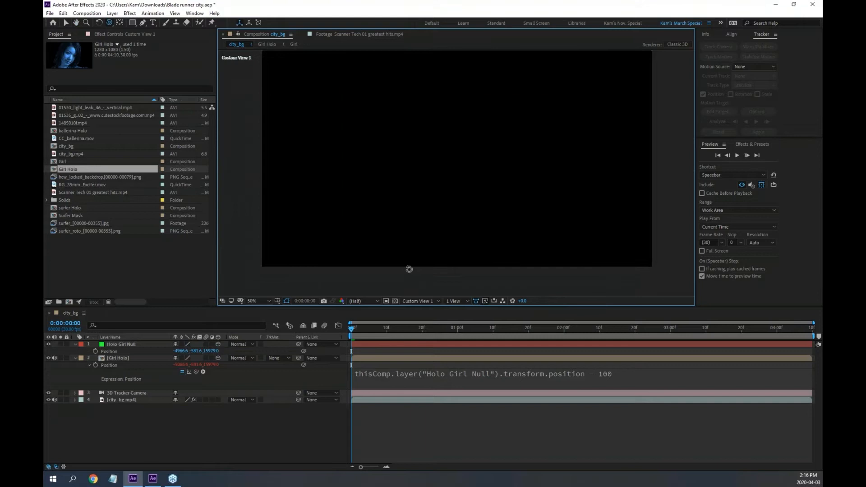
Return to the 3D Tracker Camera view and scrub the footage to examine how Girl Holo sticks to the tower.
click(418, 300)
click(428, 321)
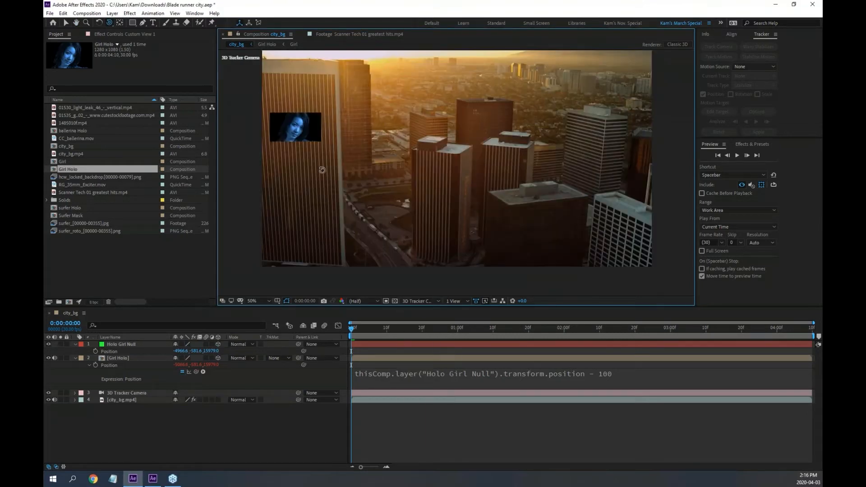
scroll(290, 138, up, 2)
drag(364, 173, 516, 207)
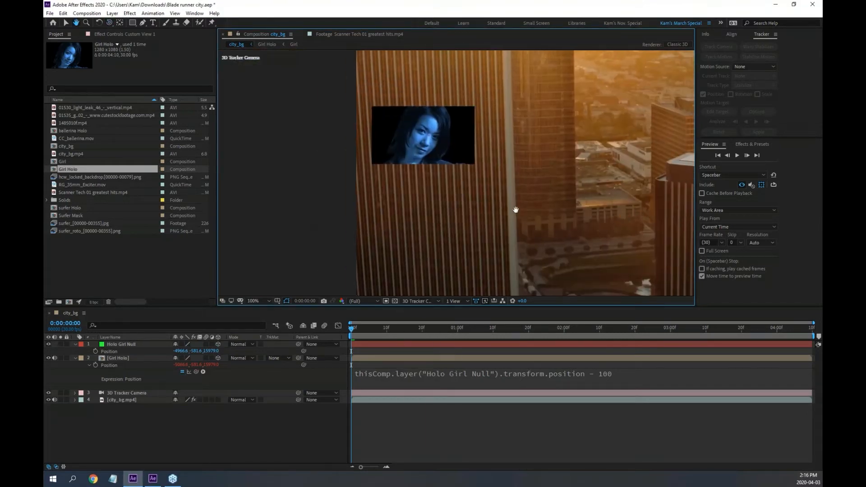
scroll(425, 136, up, 2)
scroll(426, 137, down, 2)
drag(505, 327, 560, 336)
key(Home)
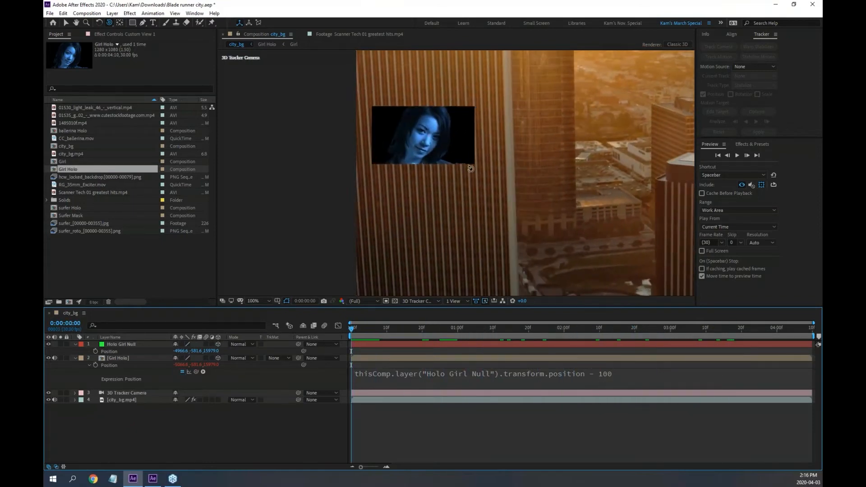
scroll(473, 154, up, 1)
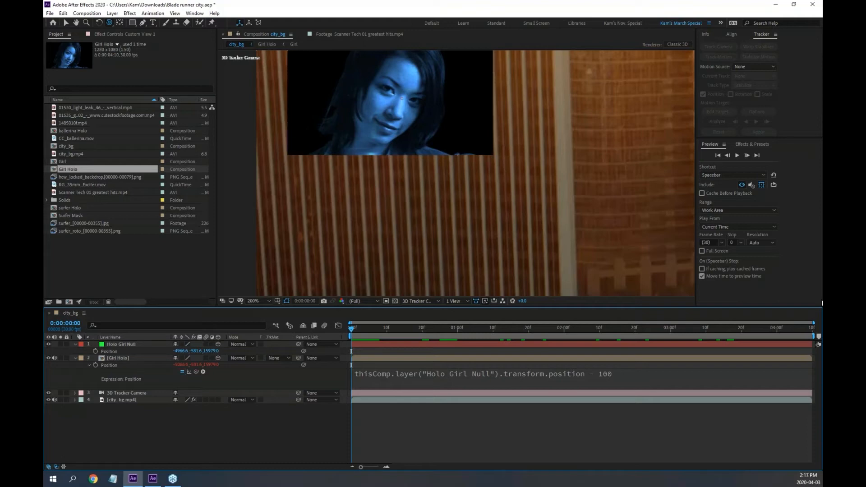
scroll(530, 168, down, 1)
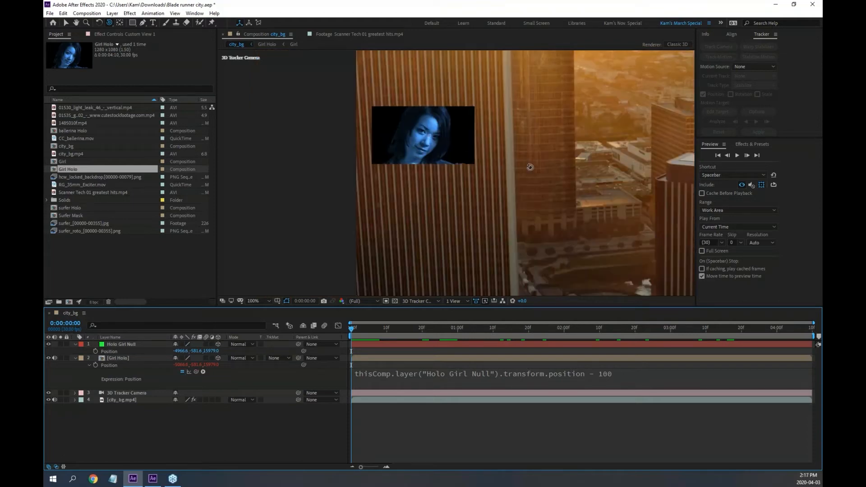
scroll(531, 168, down, 1)
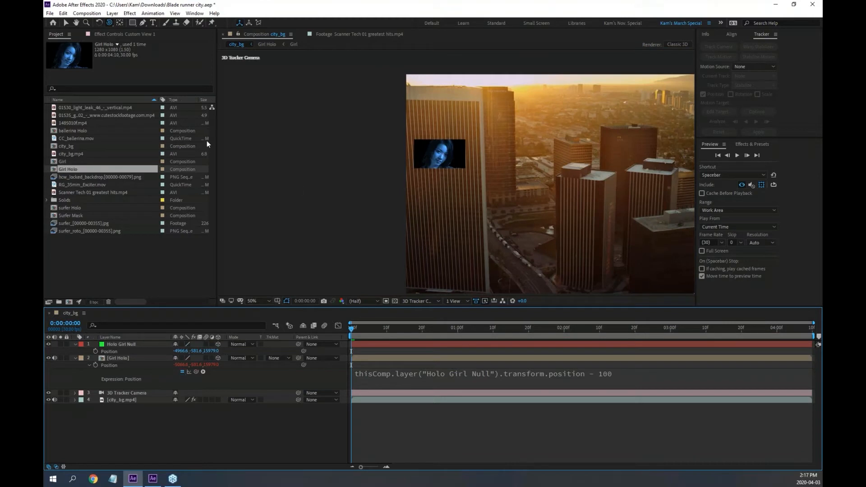
Show Girl Holo's Scale alongside its Position and enlarge the layer to 717%.
click(66, 23)
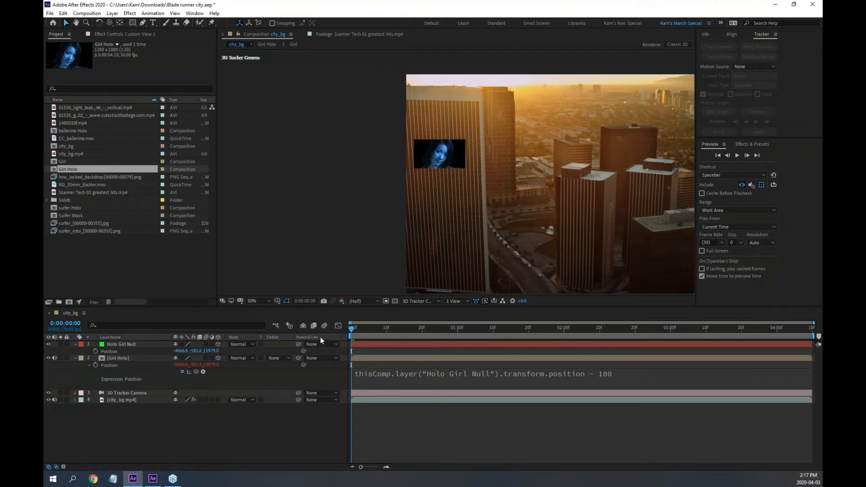
click(115, 344)
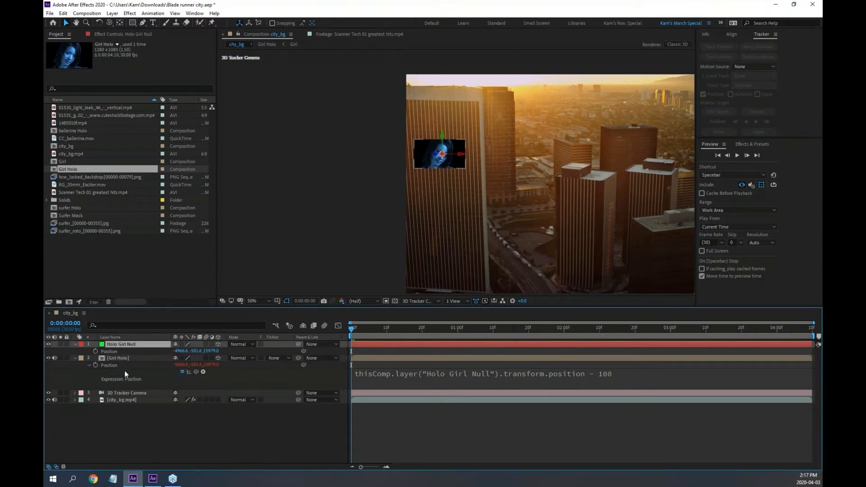
click(119, 359)
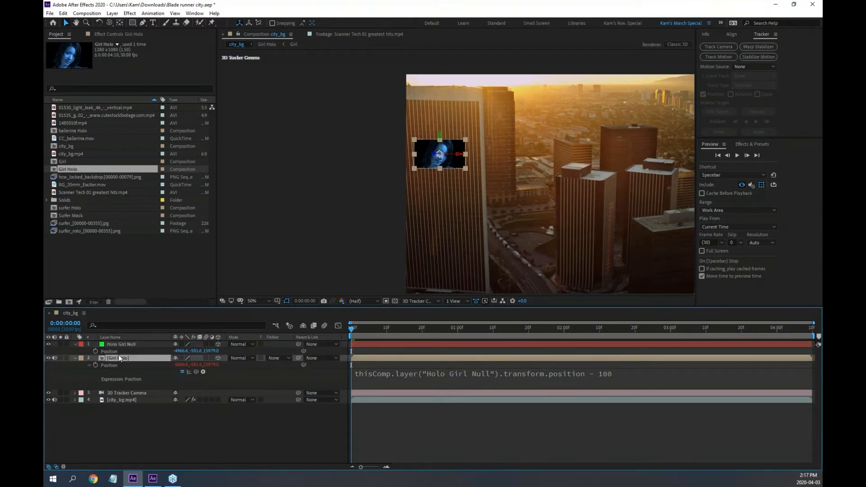
key(shift+s)
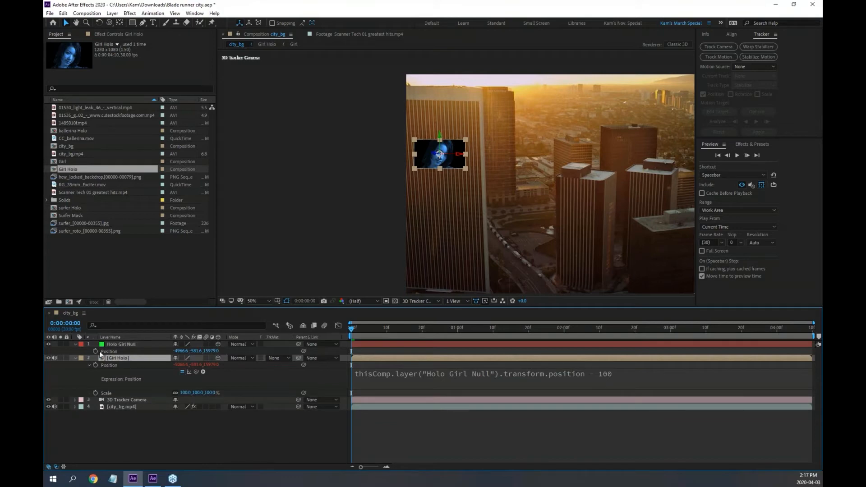
drag(212, 395, 444, 387)
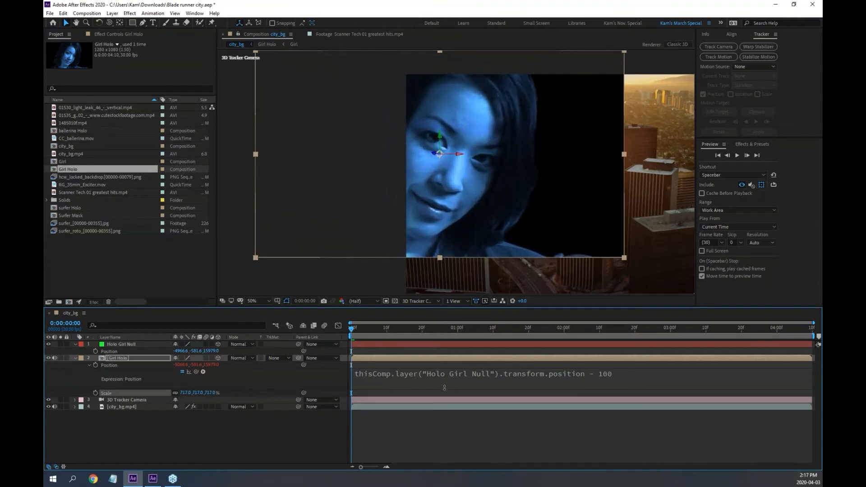
click(472, 201)
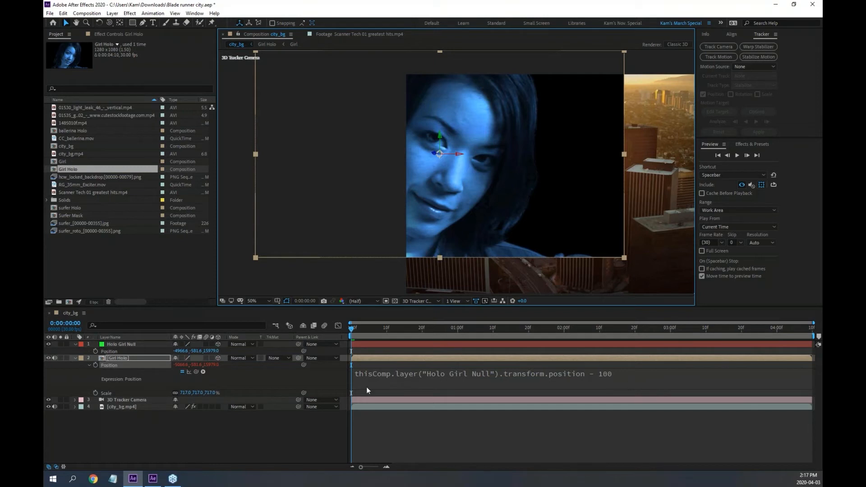
key(super+plus)
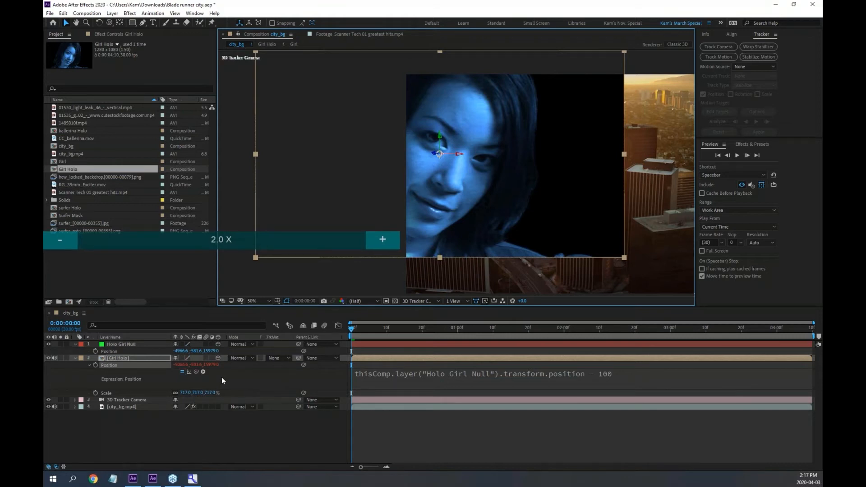
key(super+Escape)
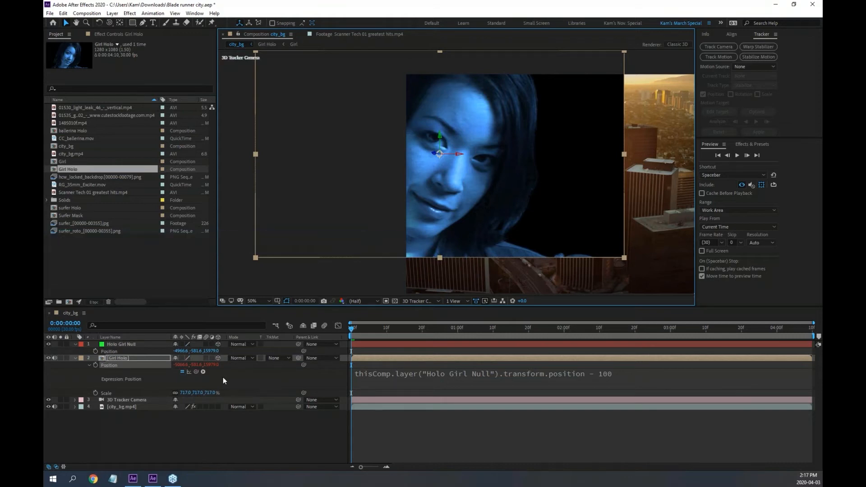
click(629, 375)
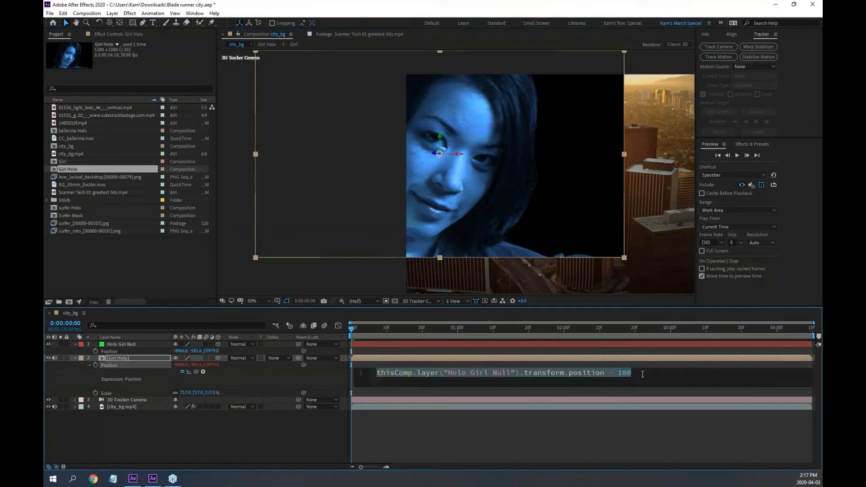
click(643, 374)
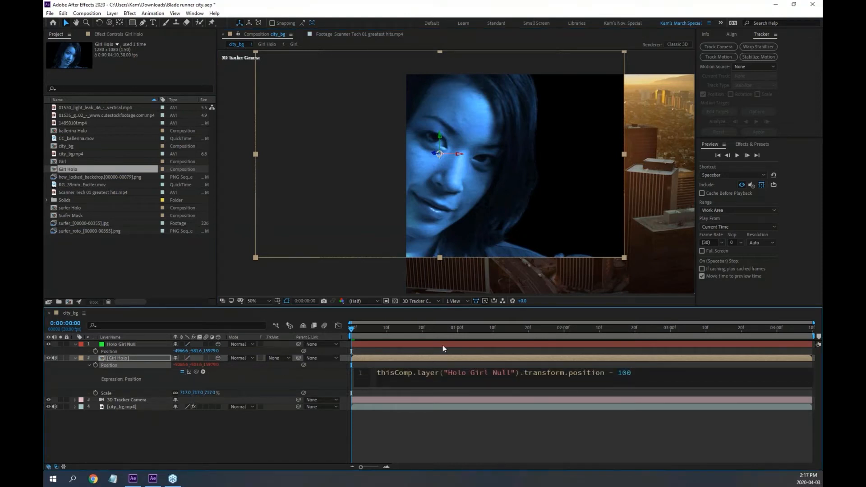
drag(468, 328, 366, 334)
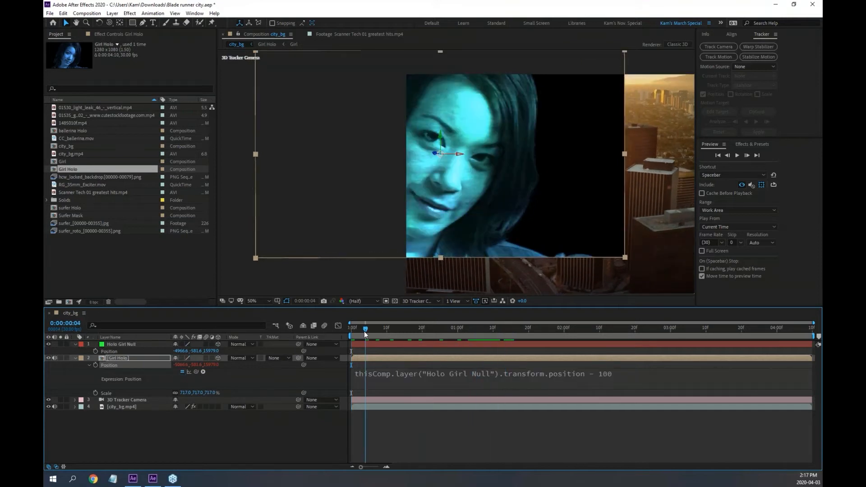
Remove the "- 100" offset from Girl Holo's position expression.
click(621, 378)
key(BackSpace)
key(BackSpace)
key(BackSpace)
key(BackSpace)
key(BackSpace)
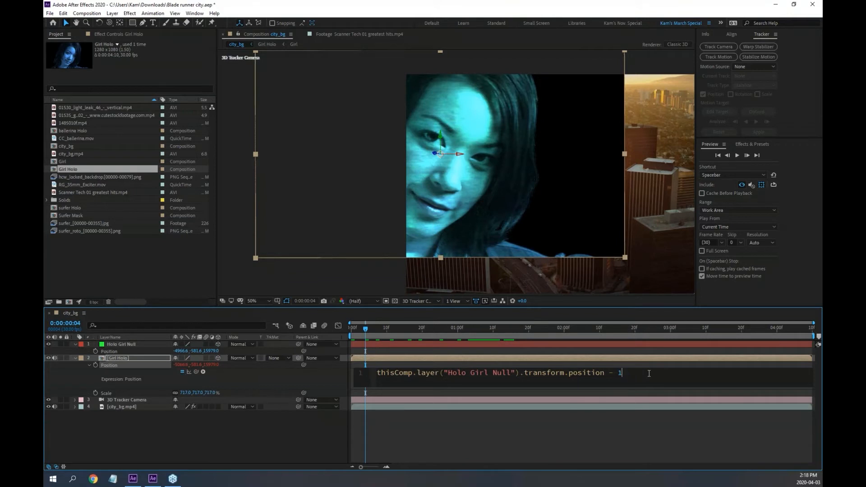
click(242, 379)
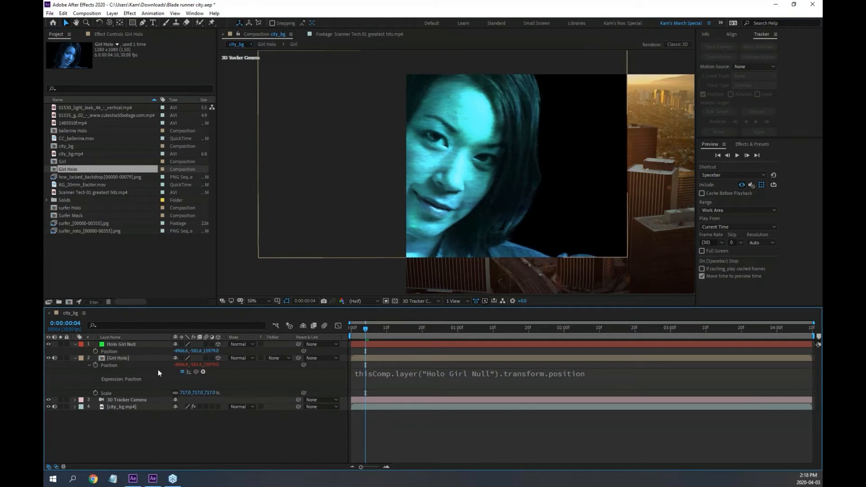
Delete Girl Holo's position expression and reset all of the layer's Transform properties.
alt+click(96, 366)
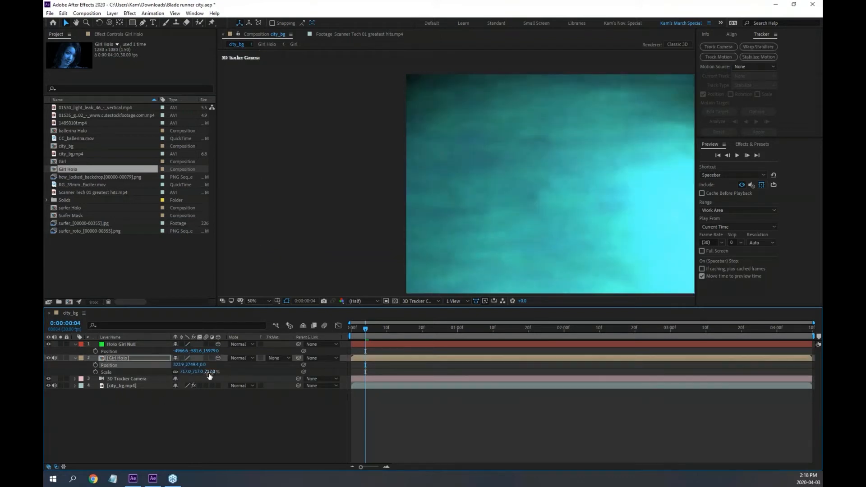
scroll(437, 244, down, 1)
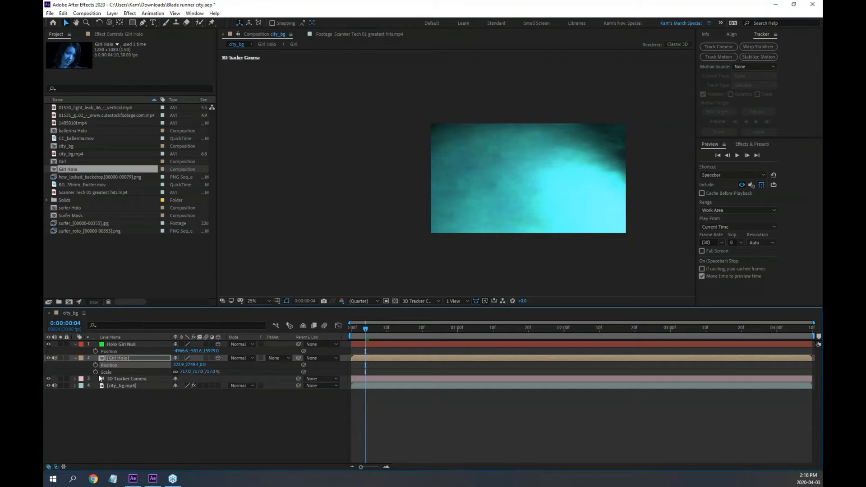
click(74, 358)
click(75, 358)
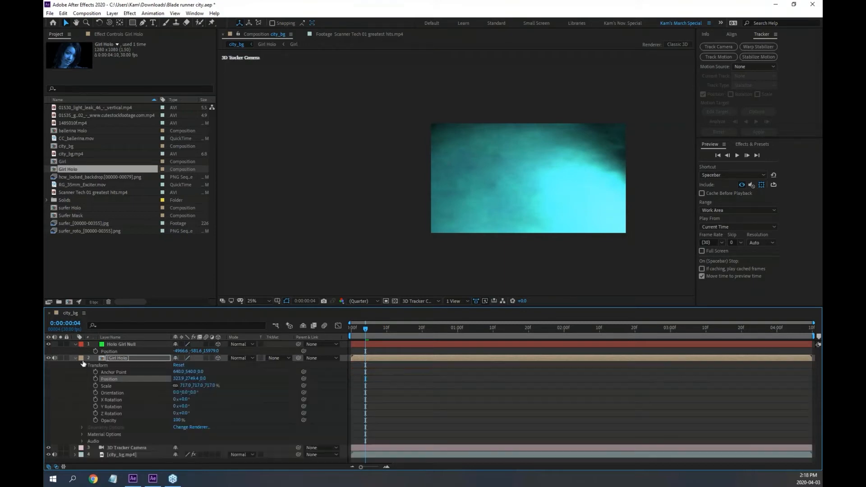
click(179, 365)
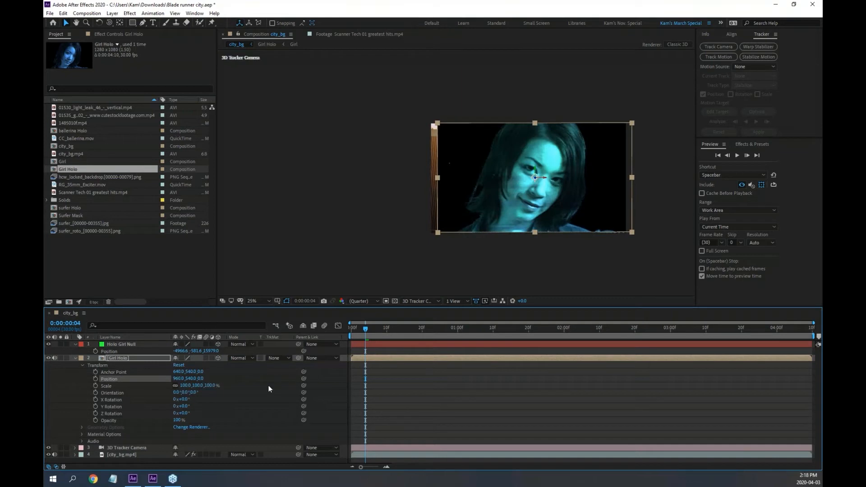
At the first frame, copy Holo Girl Null's Z position, 15979, into Girl Holo's Z position.
drag(365, 329, 308, 326)
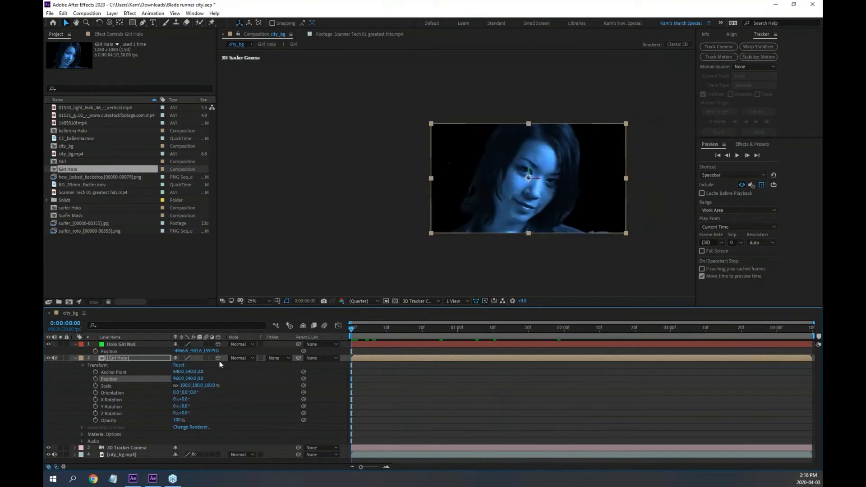
click(212, 351)
click(203, 378)
text(19884)
key(Return)
scroll(527, 216, up, 2)
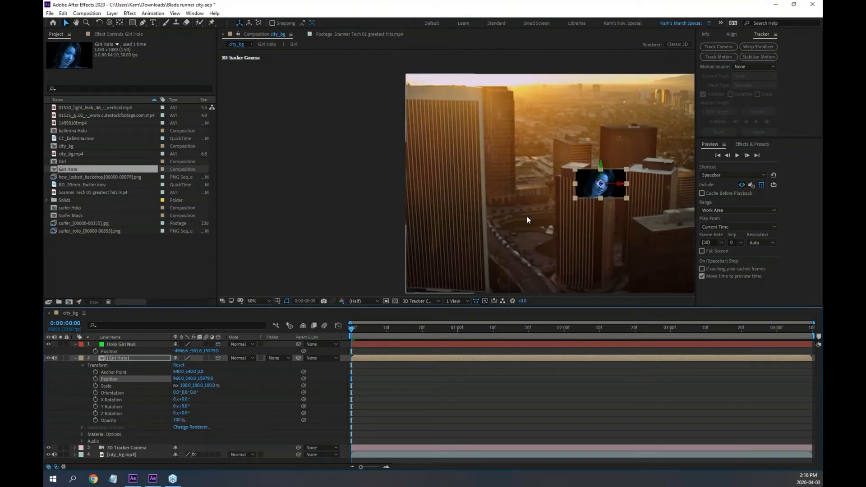
Move Girl Holo onto the large foreground tower, to about -5042, 267 in X and Y, and preview how it tracks.
click(357, 328)
drag(357, 330, 195, 321)
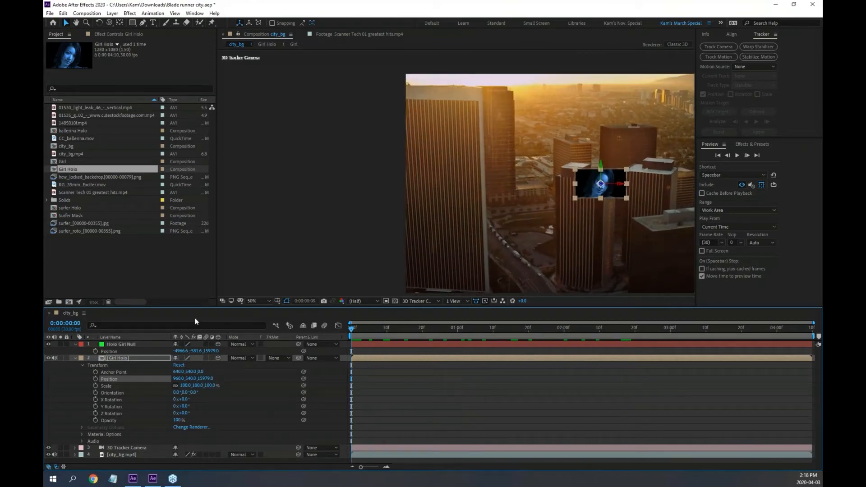
click(65, 24)
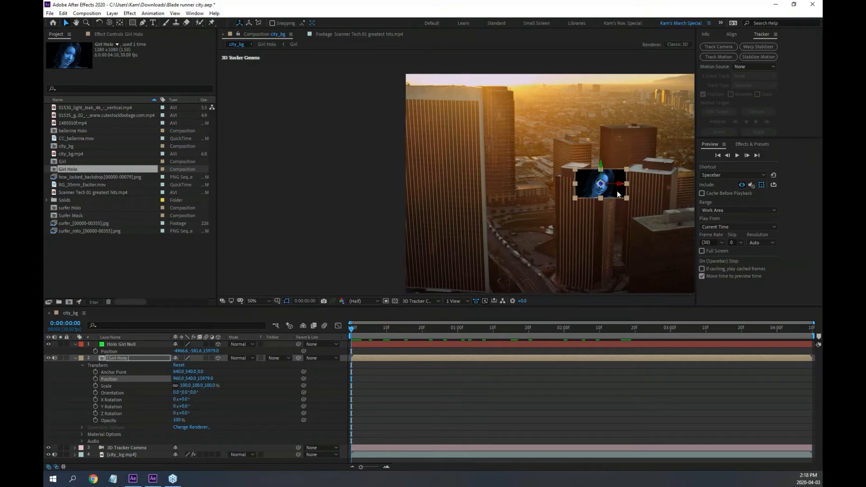
drag(619, 194, 458, 187)
key(space)
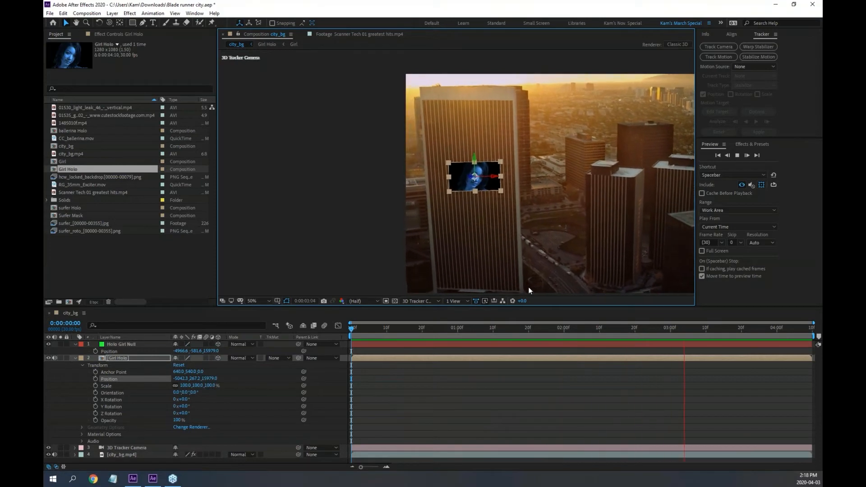
key(space)
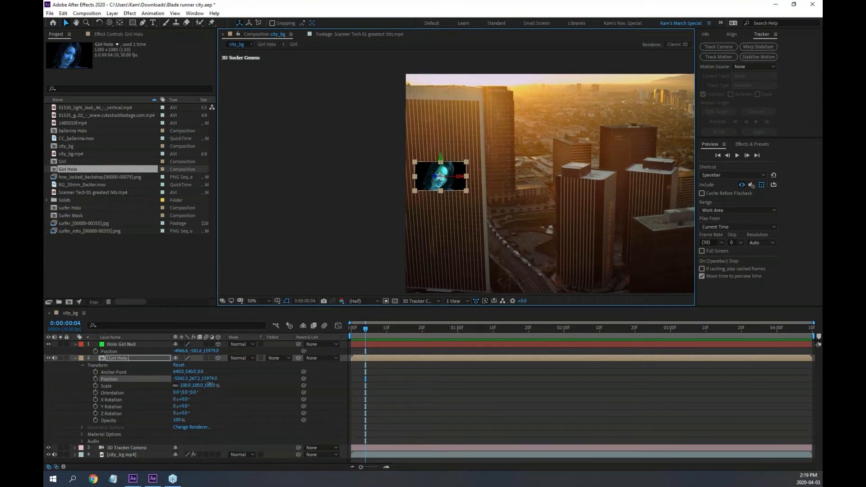
Scale Girl Holo to 572% and, at the first frame, reposition it to about -4800, 692 in X and Y.
drag(211, 386, 401, 385)
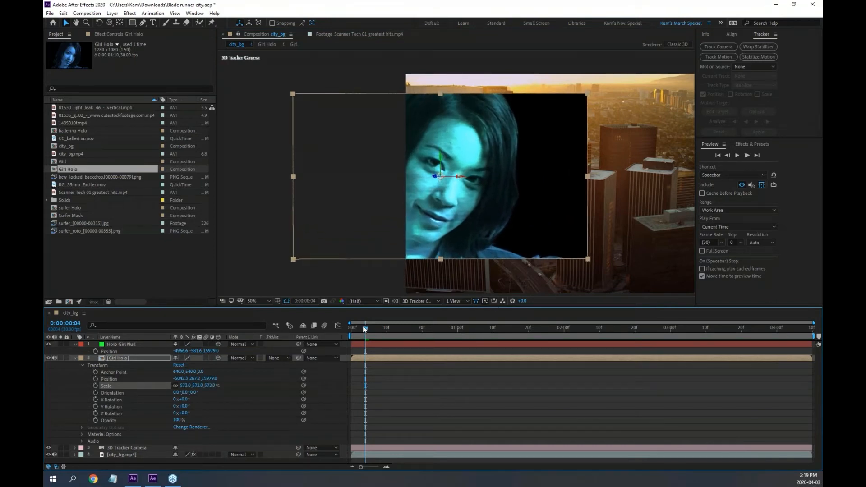
drag(363, 326, 320, 329)
mouse_move(470, 231)
mouse_down()
mouse_move(472, 248)
mouse_move(480, 243)
mouse_up()
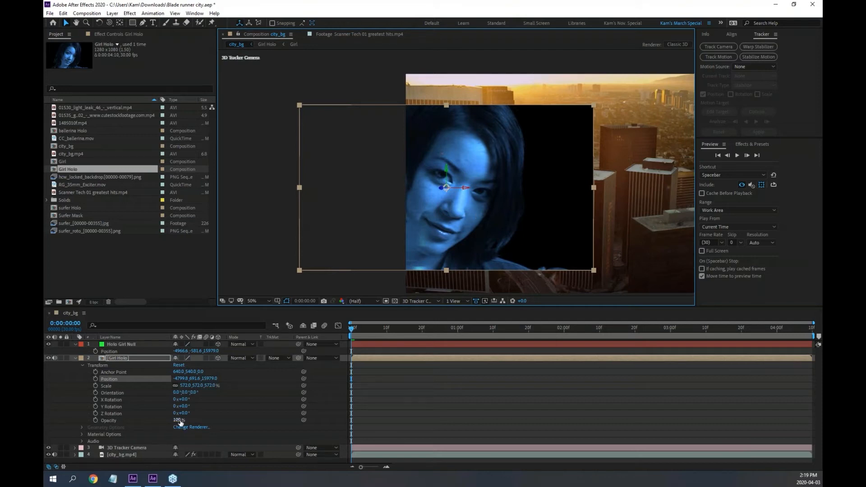
Lower Girl Holo's opacity to 35% and align the face with the tower at about -5436, 571 in X and Y.
drag(178, 421, 150, 419)
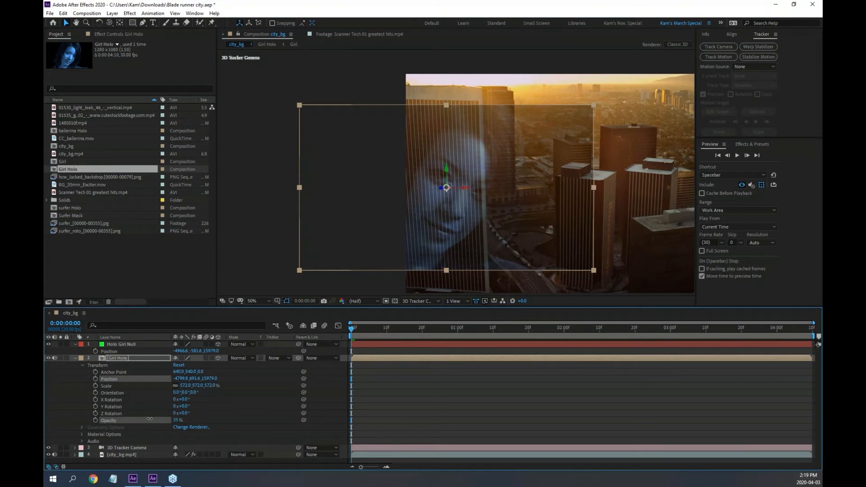
drag(482, 202, 443, 215)
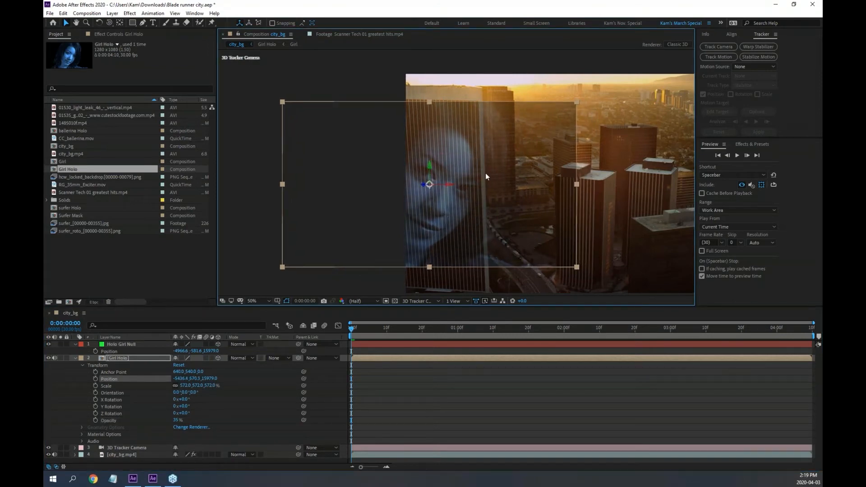
drag(353, 329, 534, 340)
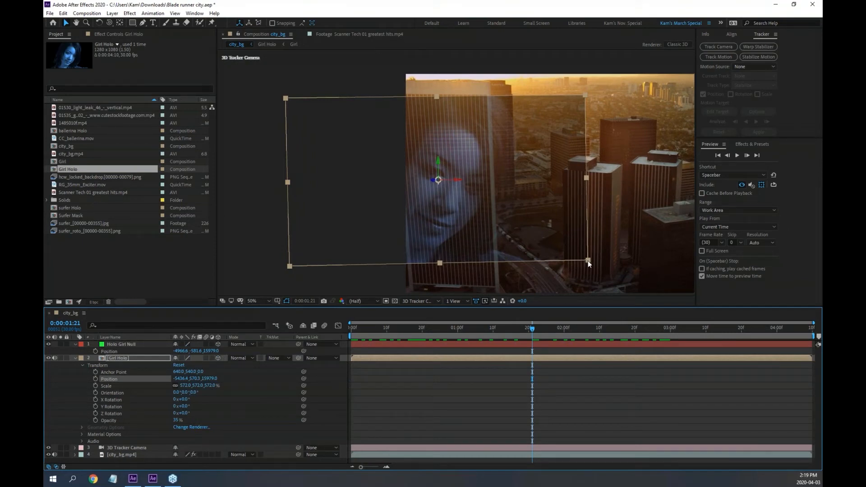
Enlarge Girl Holo to about 721% and shift it down the tower to about -5385, 1118 in X and Y.
drag(588, 260, 627, 286)
drag(559, 213, 560, 228)
drag(494, 329, 528, 329)
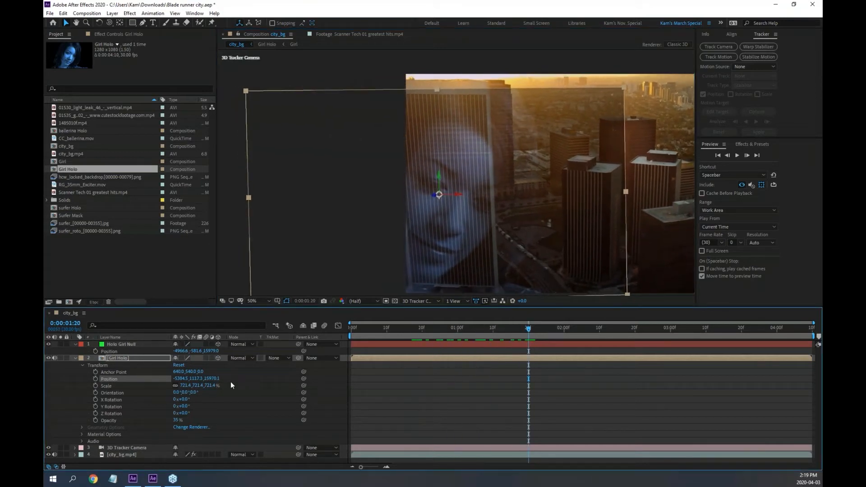
Set Girl Holo's Z position to about 15899 and scrub the footage to check how the face follows the tower.
drag(213, 381, 213, 381)
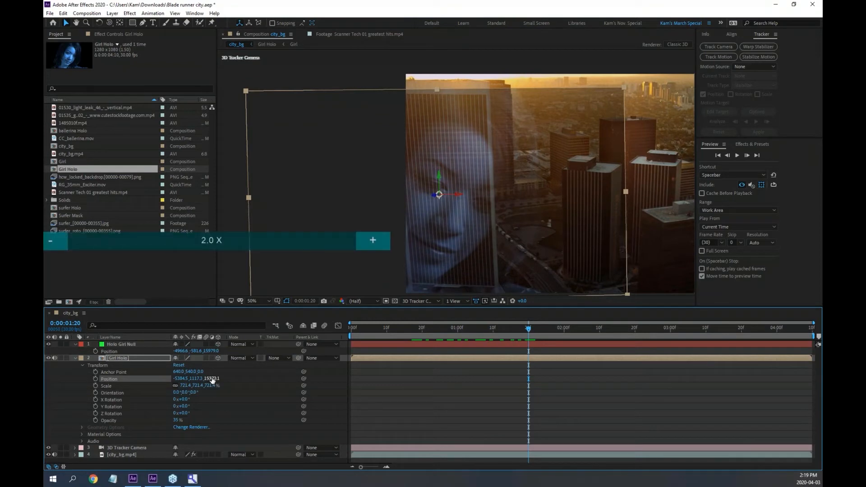
drag(212, 380, 210, 381)
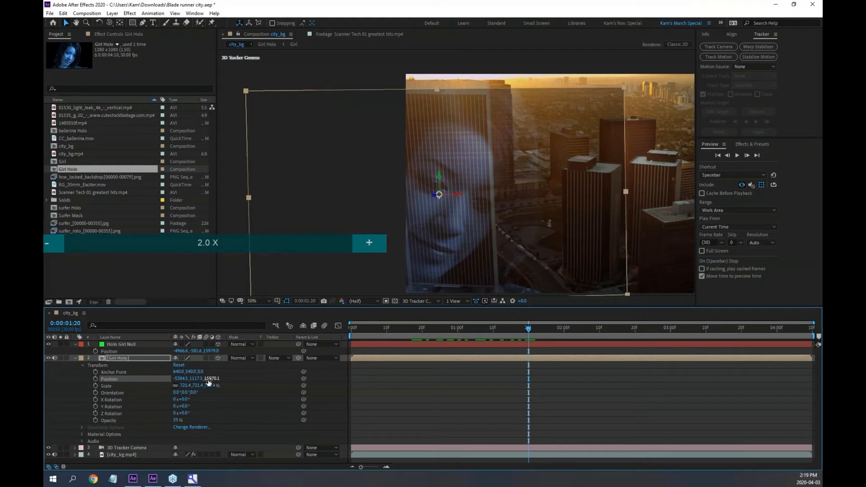
drag(209, 382, 194, 379)
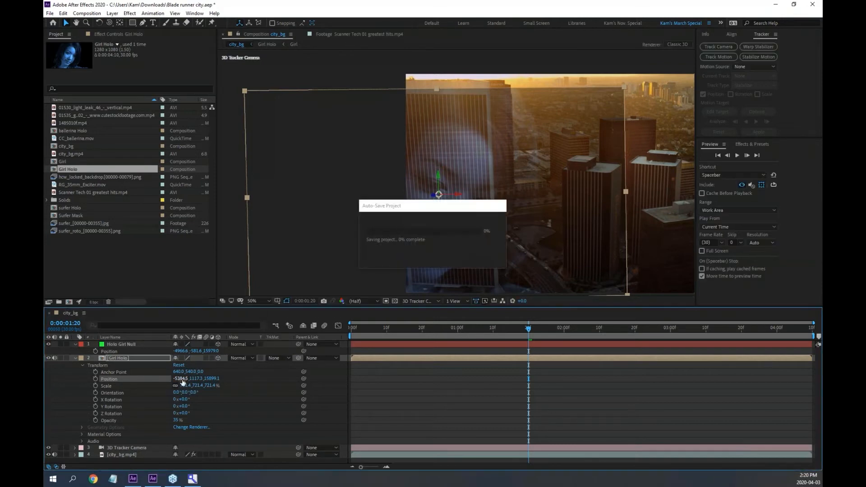
click(486, 331)
drag(448, 331, 543, 335)
key(space)
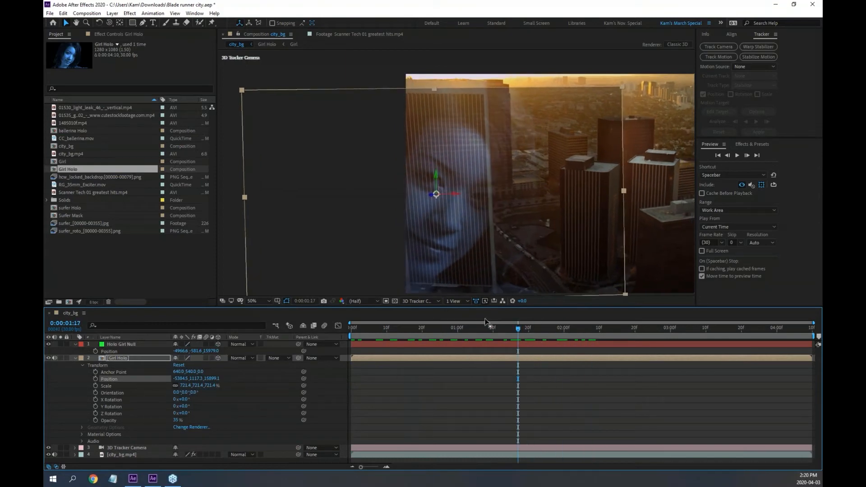
drag(515, 330, 629, 330)
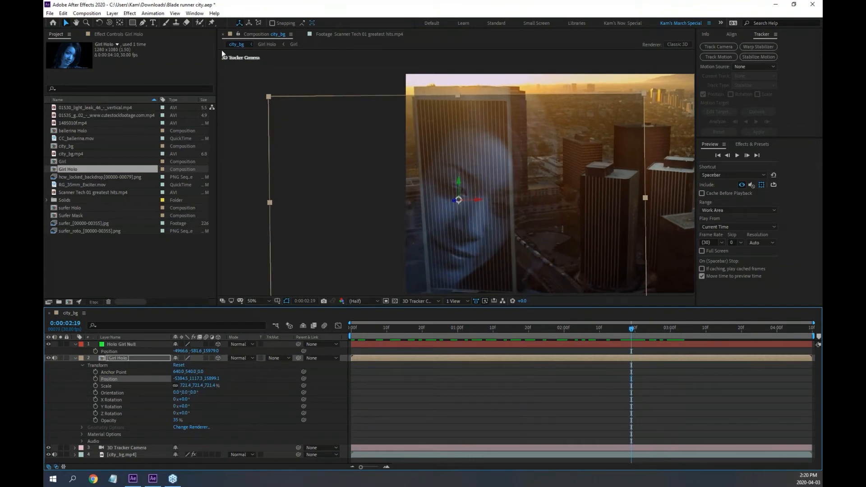
At 0:00:02:12, draw a closed four-point Pen mask on Girl Holo along the edges of the tower's striped facade.
click(144, 24)
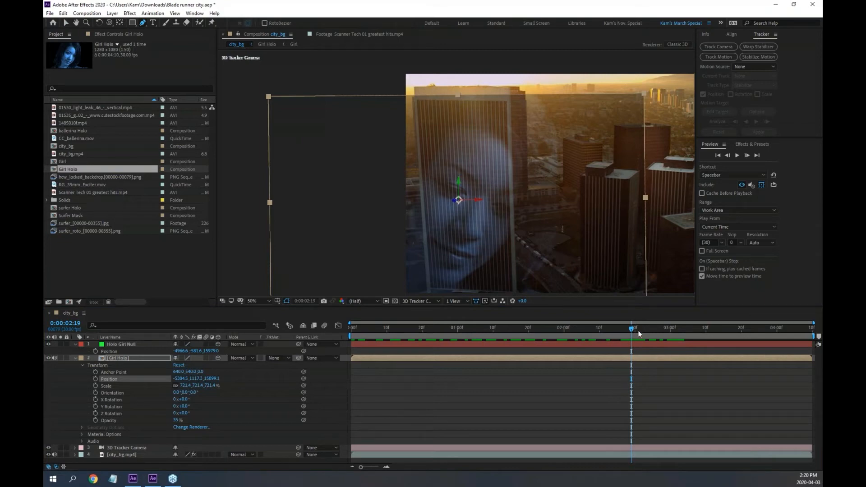
drag(631, 328, 606, 341)
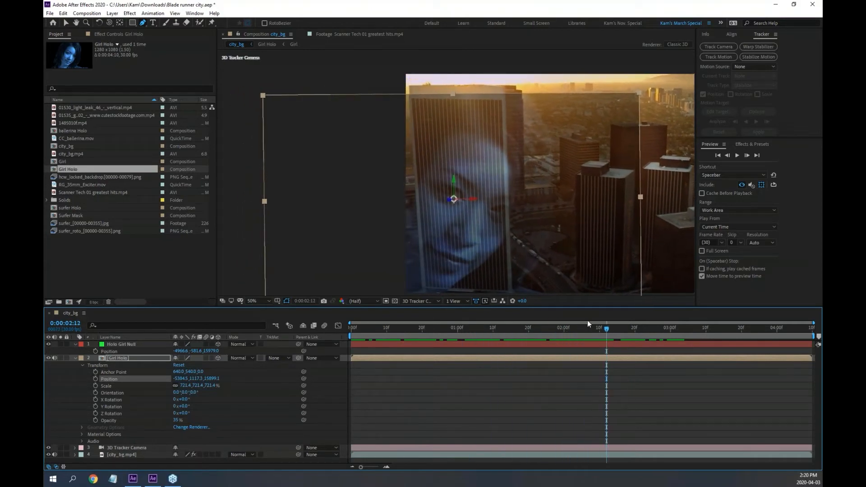
drag(589, 310, 589, 362)
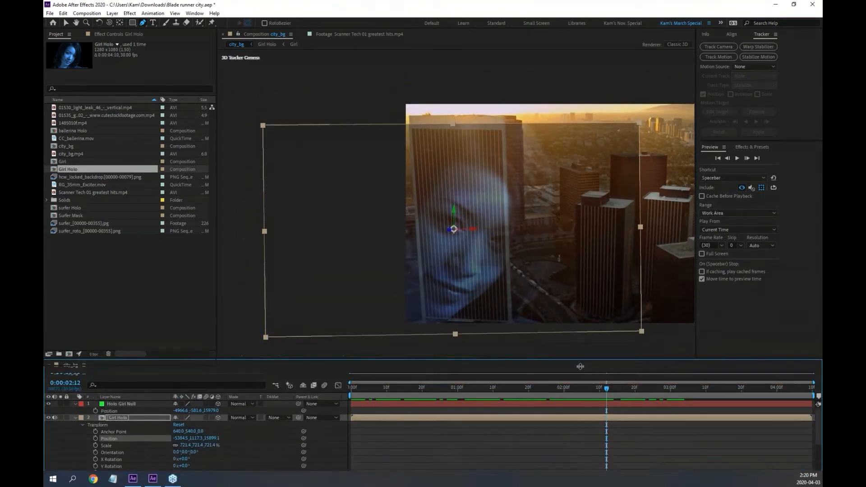
drag(502, 240, 458, 208)
scroll(461, 212, up, 2)
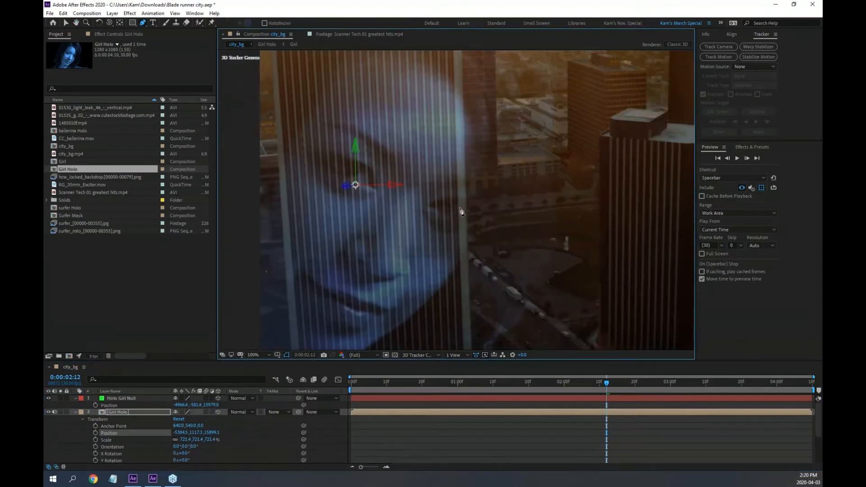
scroll(458, 208, down, 2)
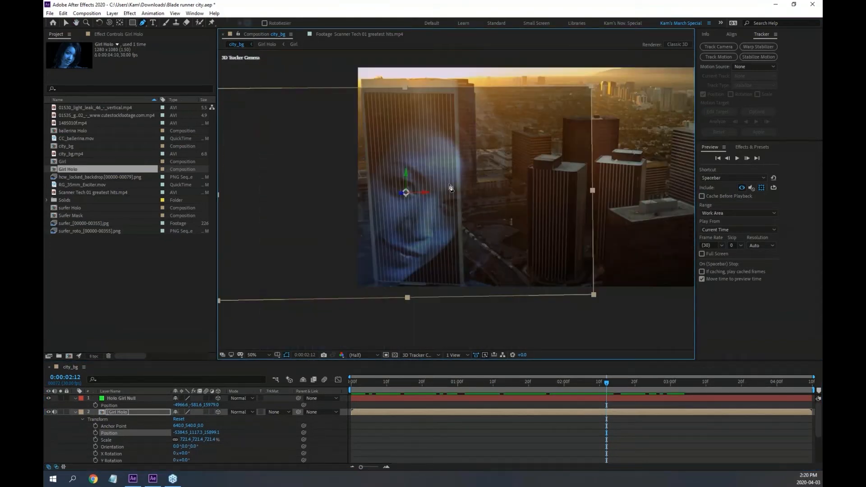
click(452, 94)
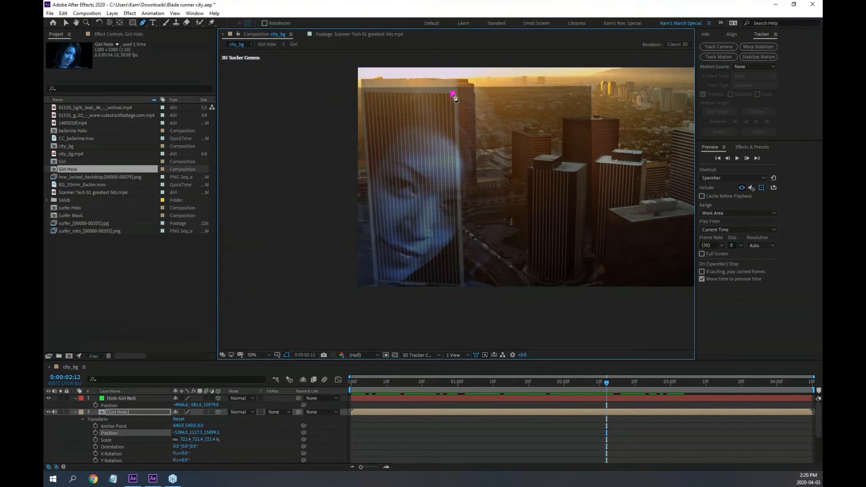
click(459, 285)
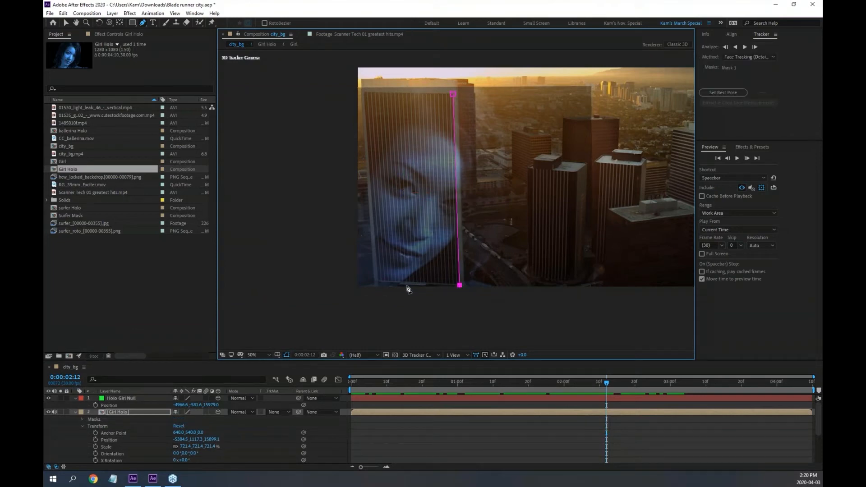
click(377, 281)
click(365, 94)
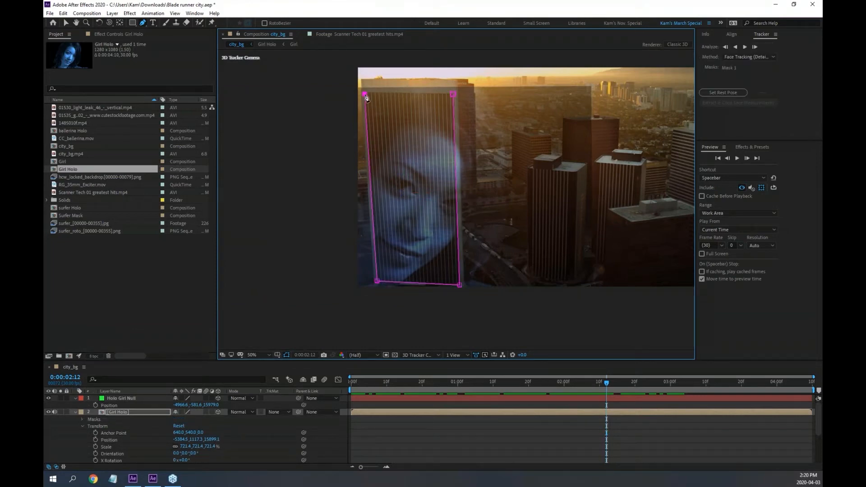
click(452, 94)
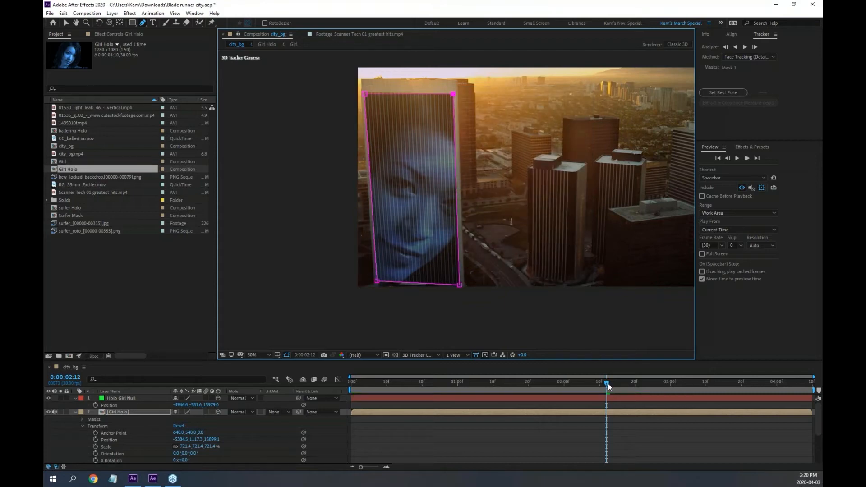
Play back the masked face and, at the first frame, nudge the mask's two right corners outward to the facade edge.
drag(607, 384, 575, 386)
key(space)
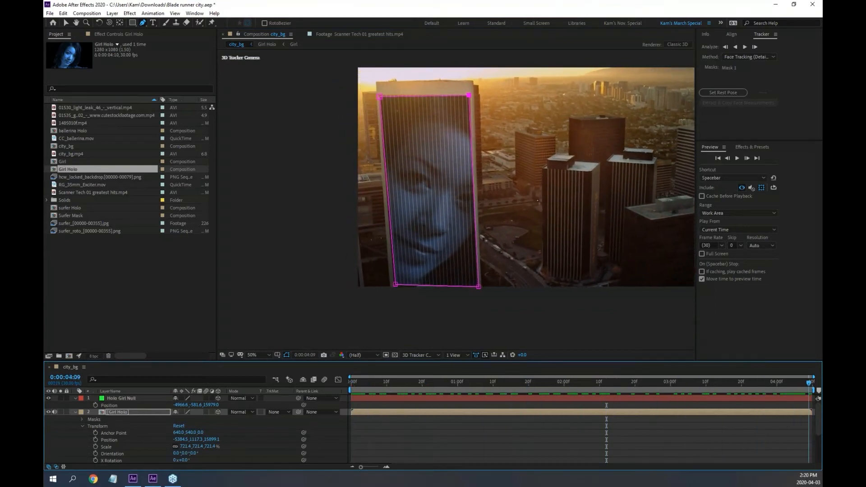
key(Home)
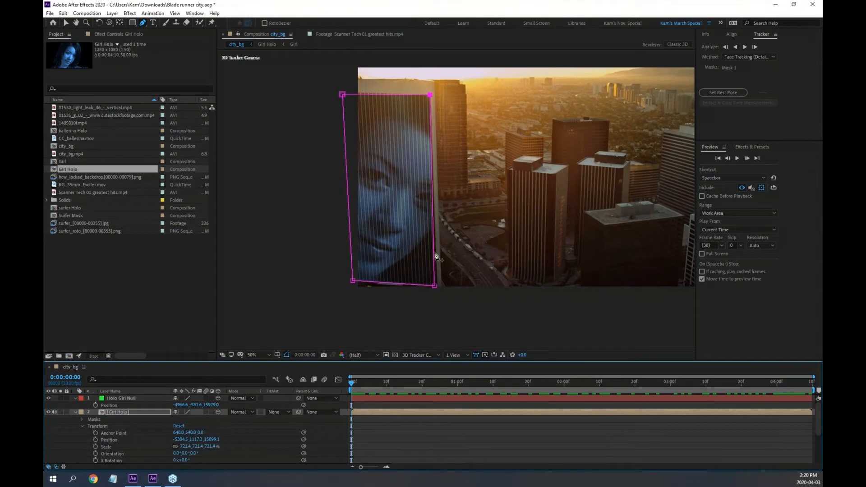
drag(434, 286, 438, 285)
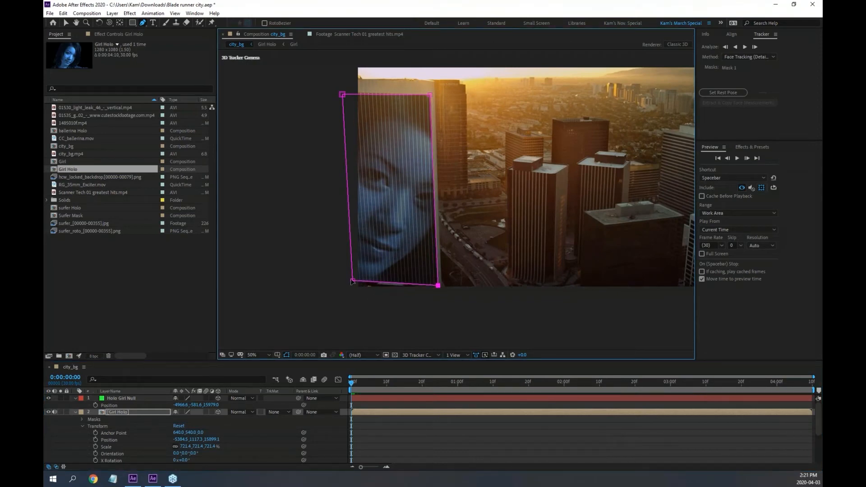
drag(430, 94, 432, 95)
Scrub to 0:00:04:09 and pull the mask's lower-right corner slightly inward to the facade edge.
drag(402, 382, 532, 390)
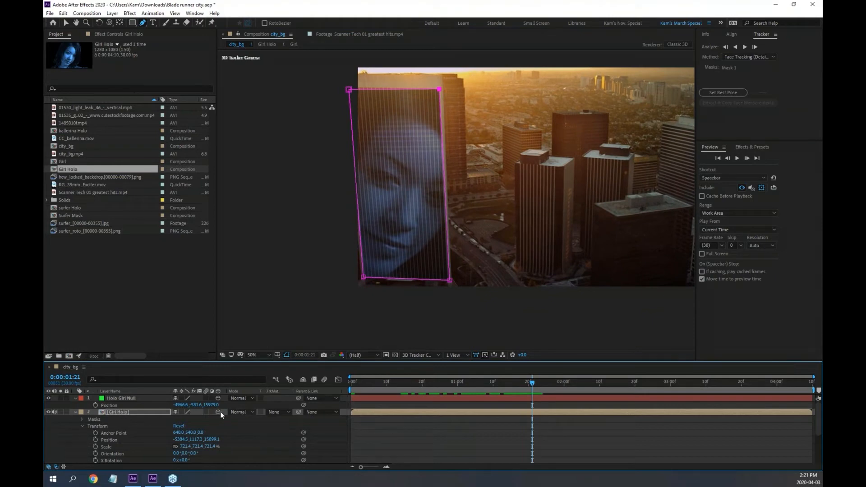
drag(537, 381, 751, 383)
drag(792, 385, 808, 384)
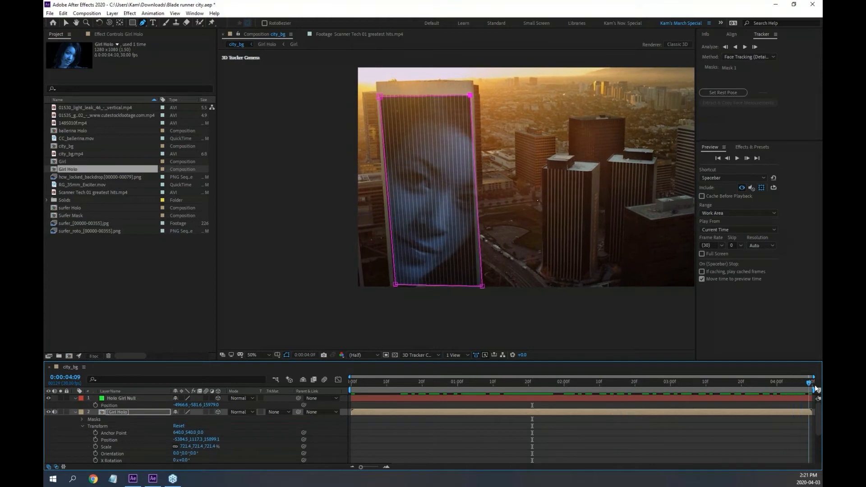
click(481, 286)
drag(480, 286, 479, 285)
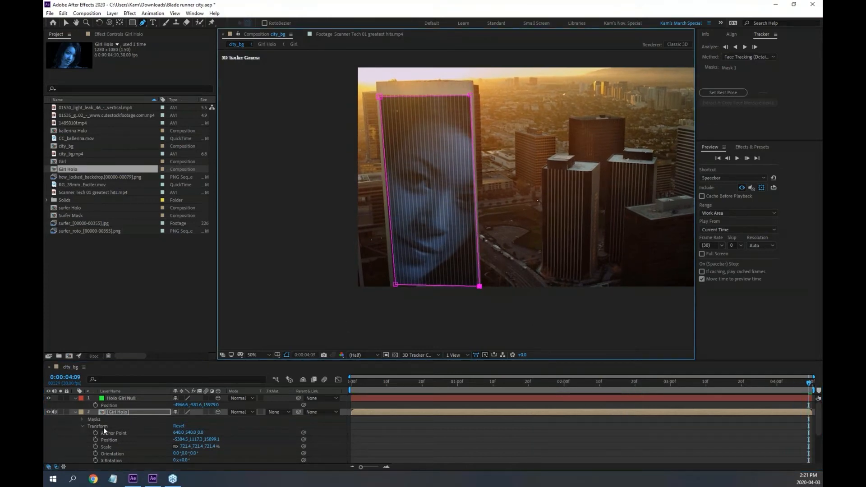
Raise Girl Holo's opacity to 100% and frame the lower part of the masked face.
scroll(159, 433, down, 3)
drag(177, 425, 351, 424)
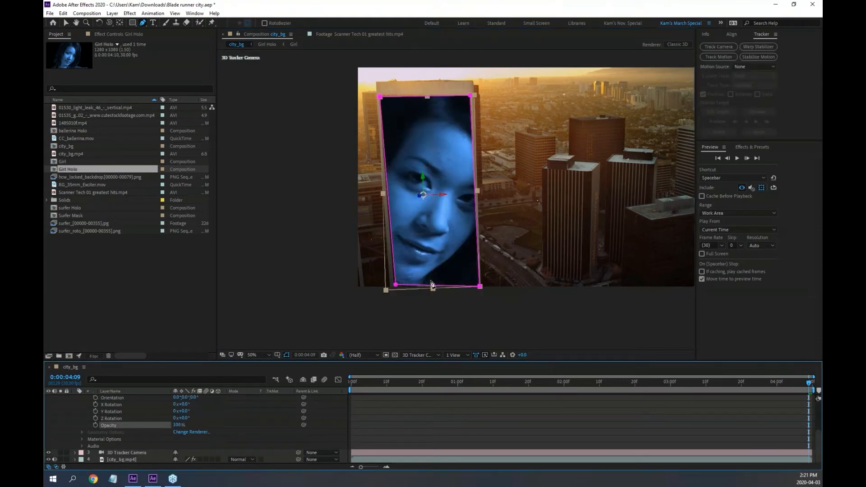
scroll(431, 284, up, 2)
drag(429, 284, 419, 233)
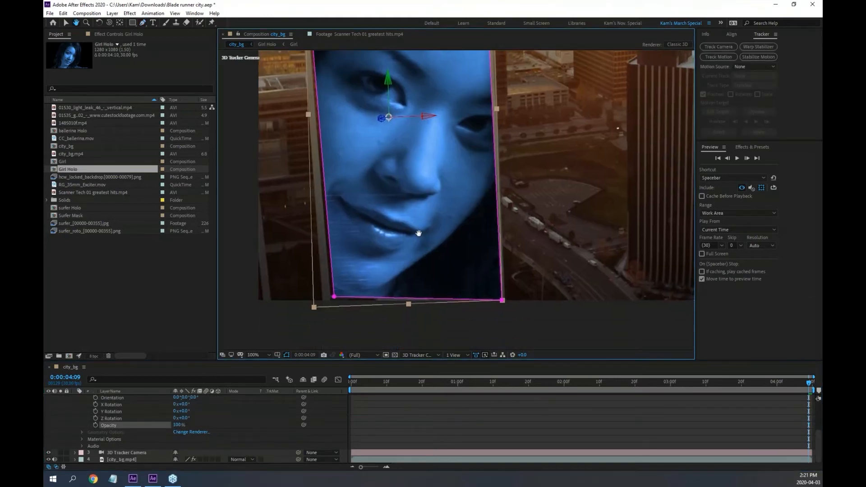
key(g)
click(335, 297)
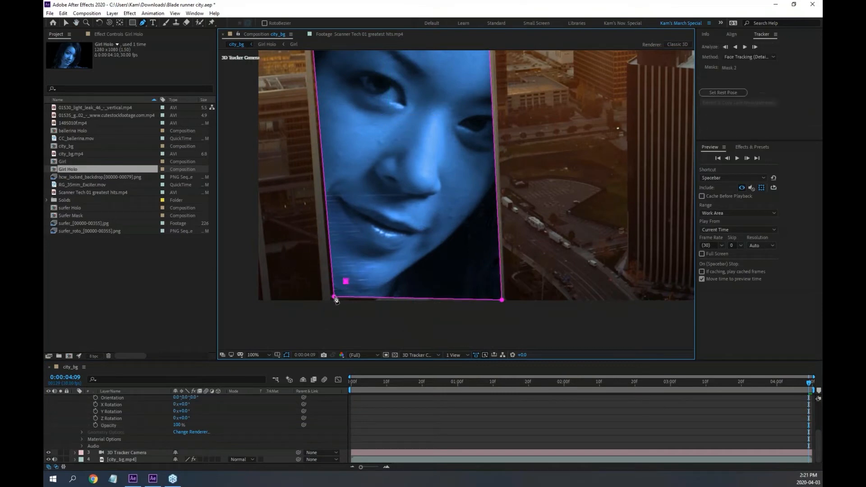
key(ctrl+z)
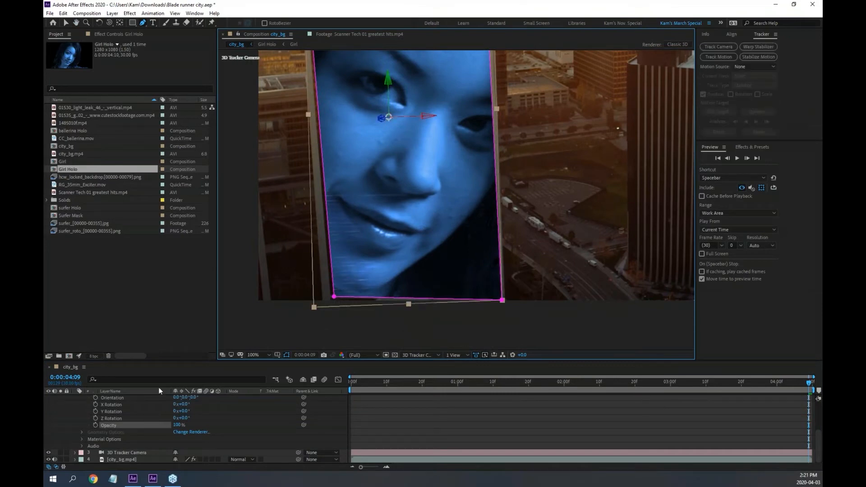
Move the mask's lower-left corner slightly outward so it meets the facade's bottom edge.
click(66, 23)
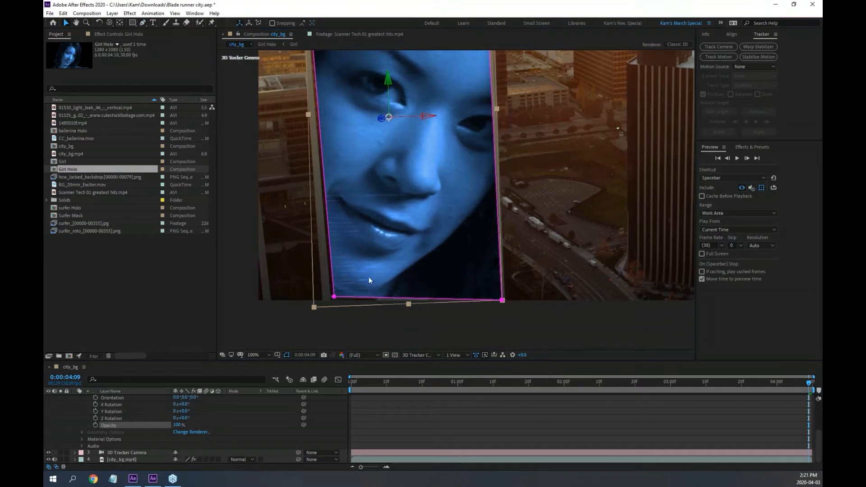
click(334, 297)
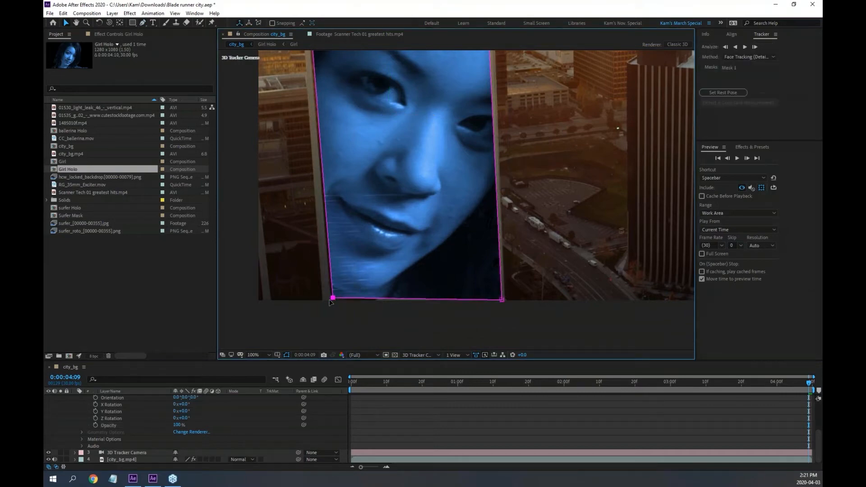
drag(331, 301, 330, 299)
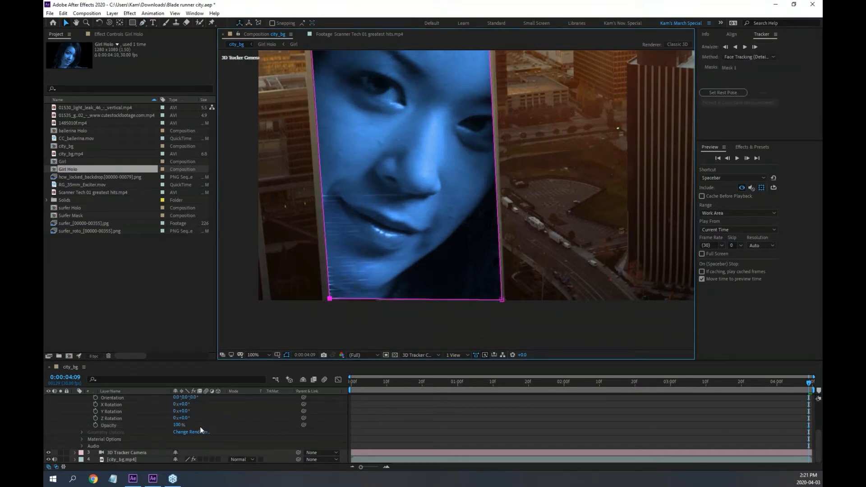
Set Girl Holo's Mask 1 feather to 30 pixels and its expansion to -12 pixels.
scroll(200, 426, up, 3)
key(m)
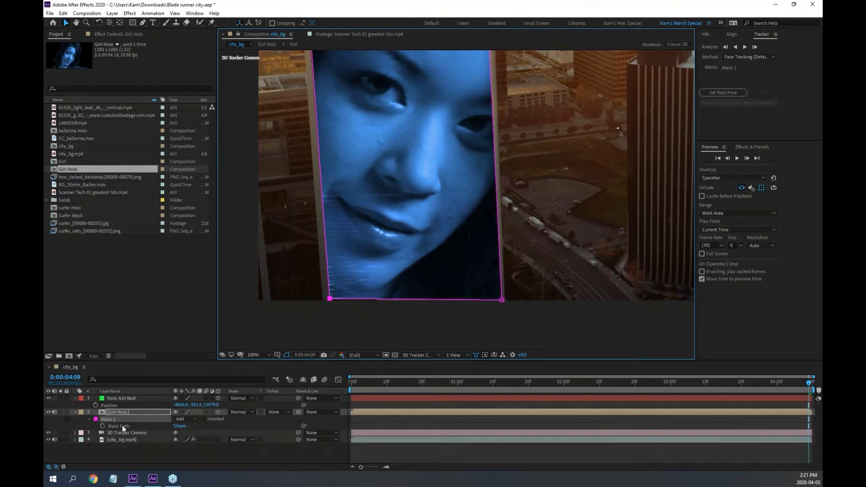
click(89, 419)
click(89, 419)
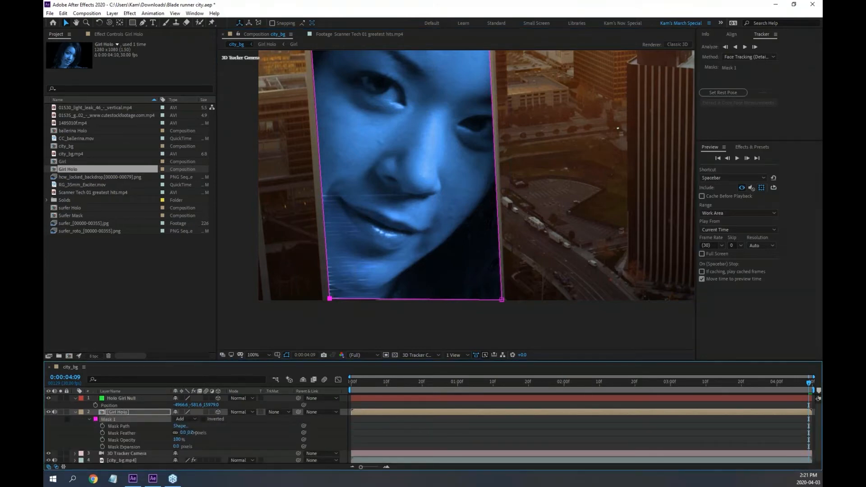
drag(192, 434, 203, 434)
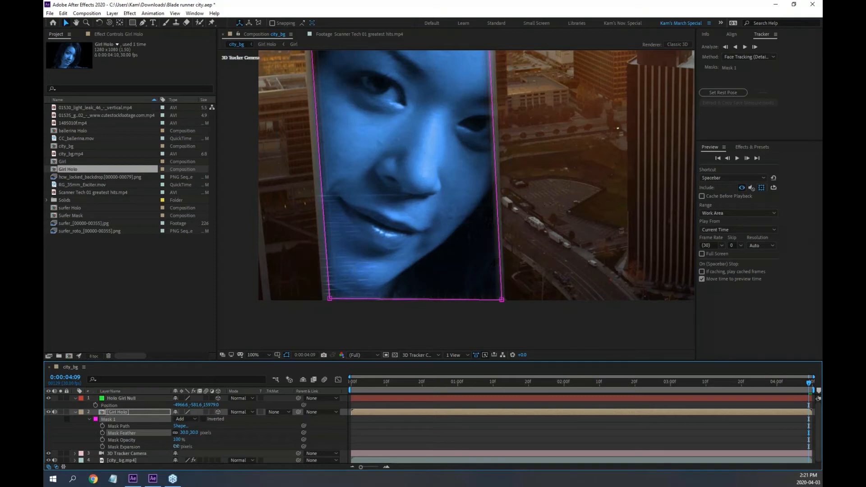
drag(178, 447, 167, 446)
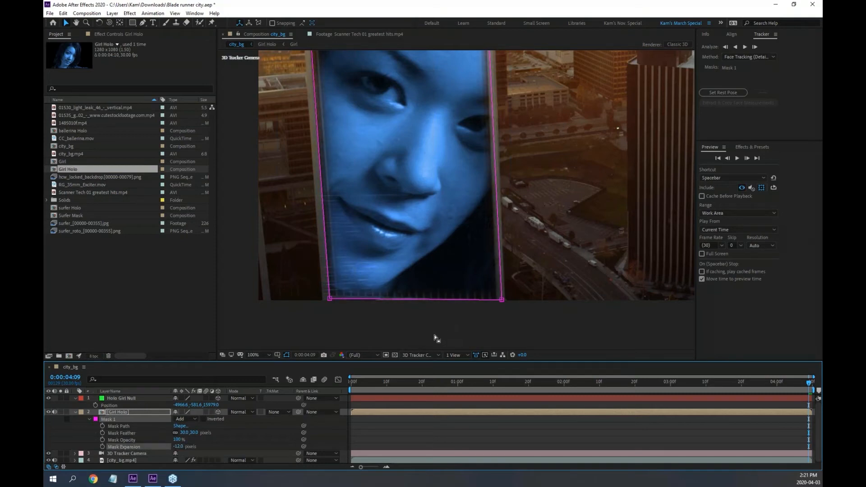
Change Girl Holo's blending mode to Add and deselect the layer.
click(253, 413)
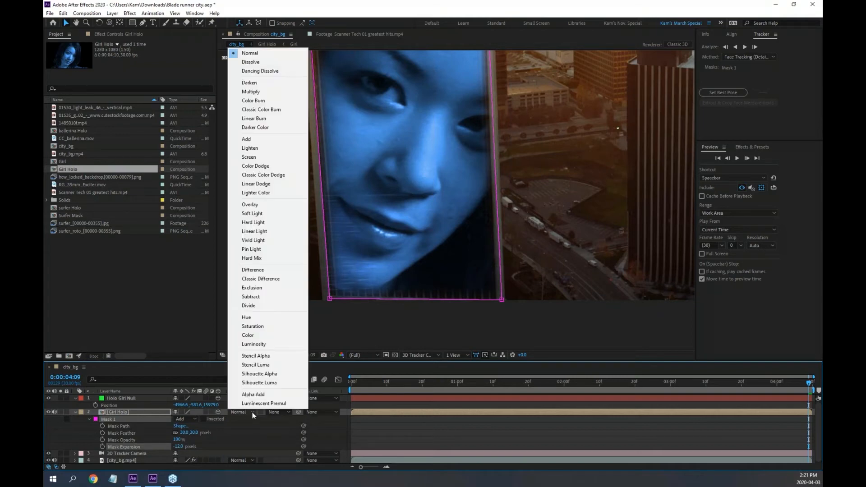
click(246, 139)
scroll(471, 175, down, 1)
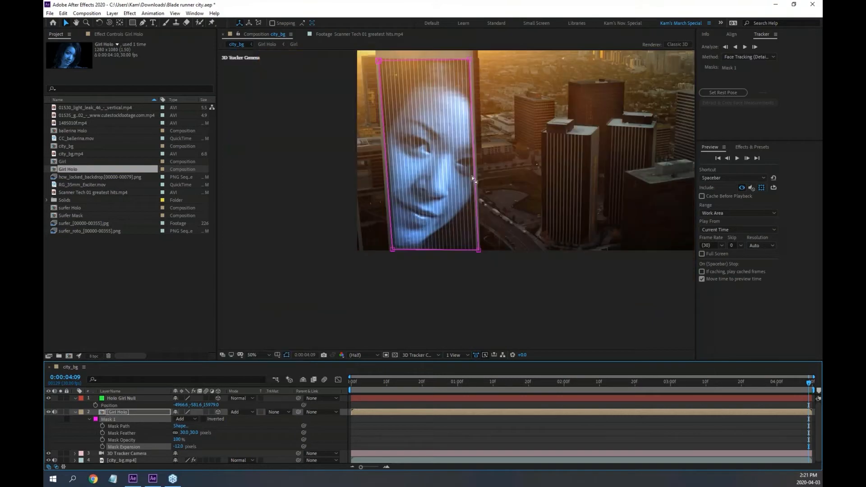
click(476, 317)
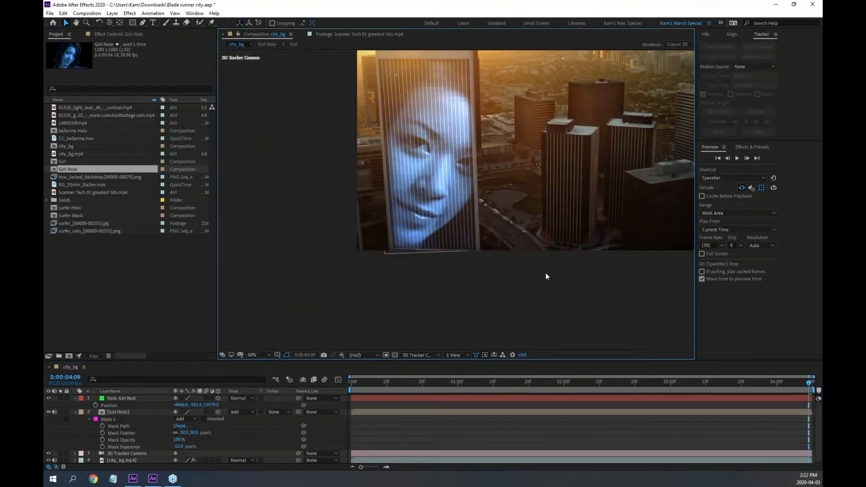
Play the composition in an enlarged viewer to check how the hologram sticks to the tower.
drag(576, 216, 477, 257)
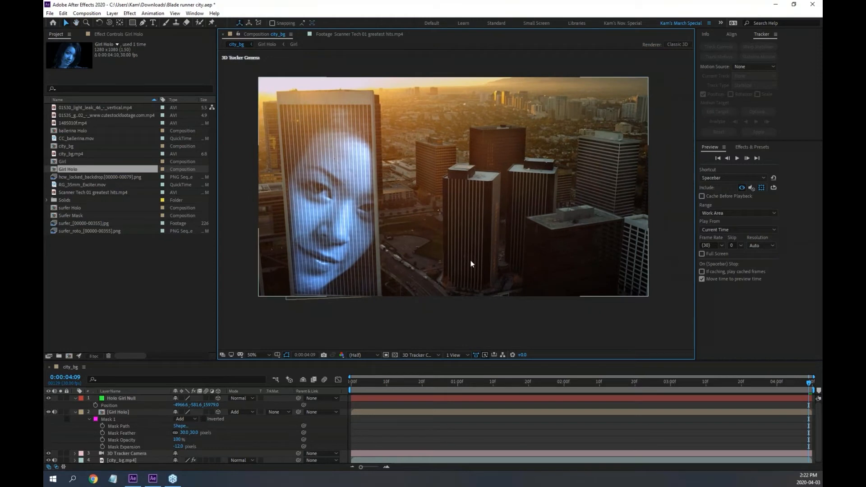
key(grave)
key(slash)
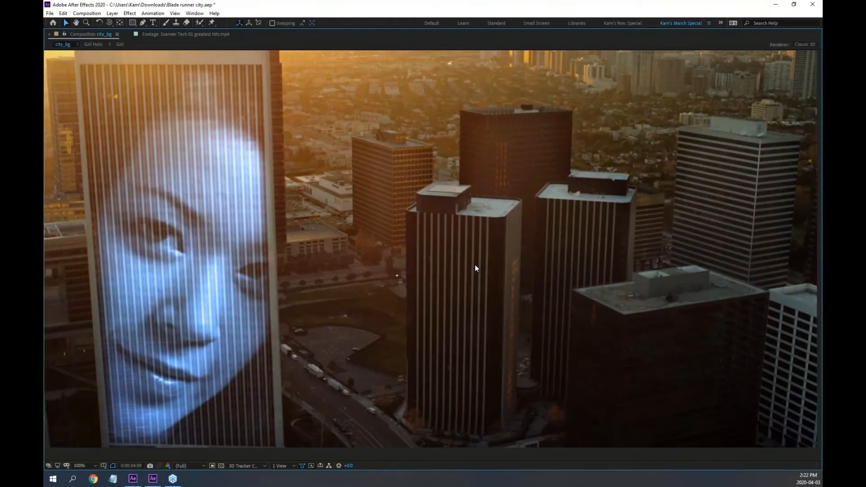
key(space)
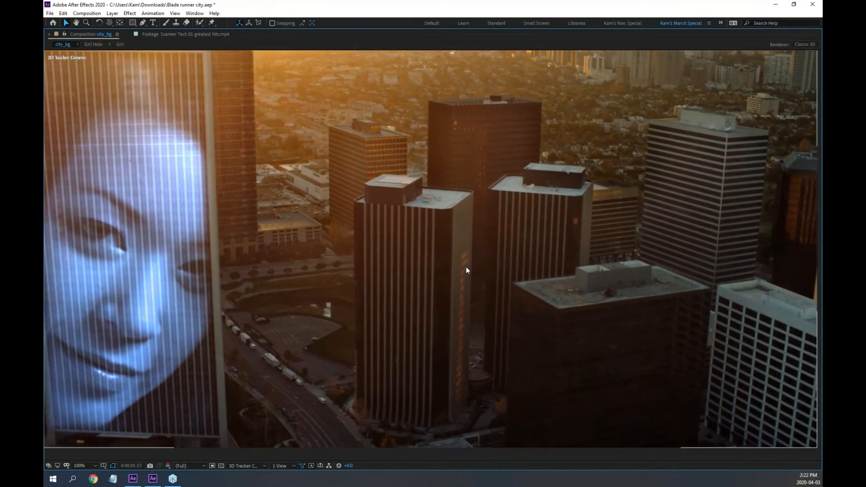
key(grave)
key(space)
scroll(435, 266, down, 2)
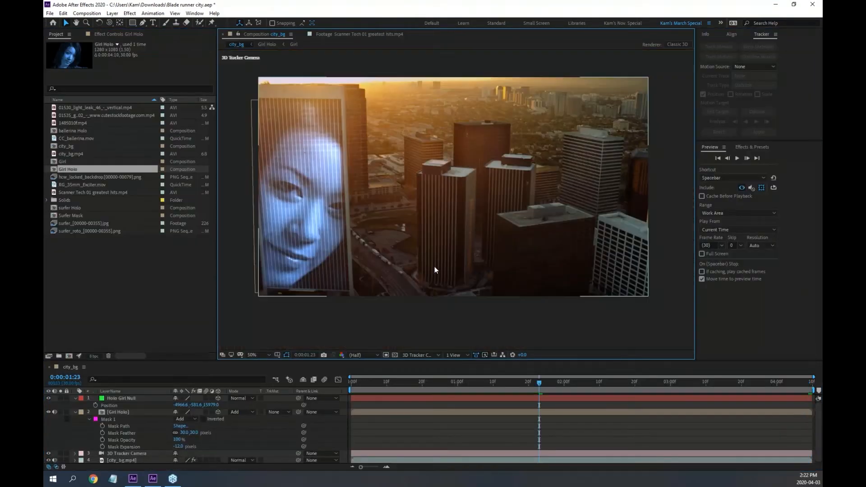
Move to 0:00:00:29 and collapse the properties of the Girl Holo and Holo Girl Null layers.
drag(500, 383, 454, 394)
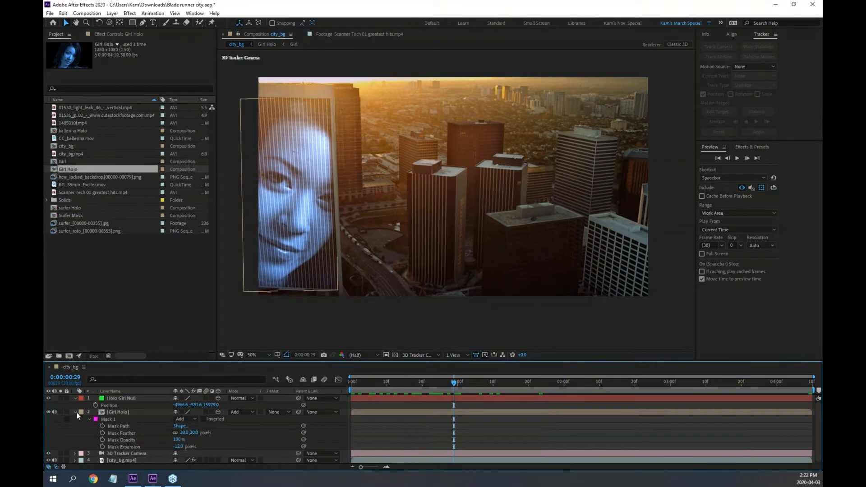
click(75, 411)
click(75, 398)
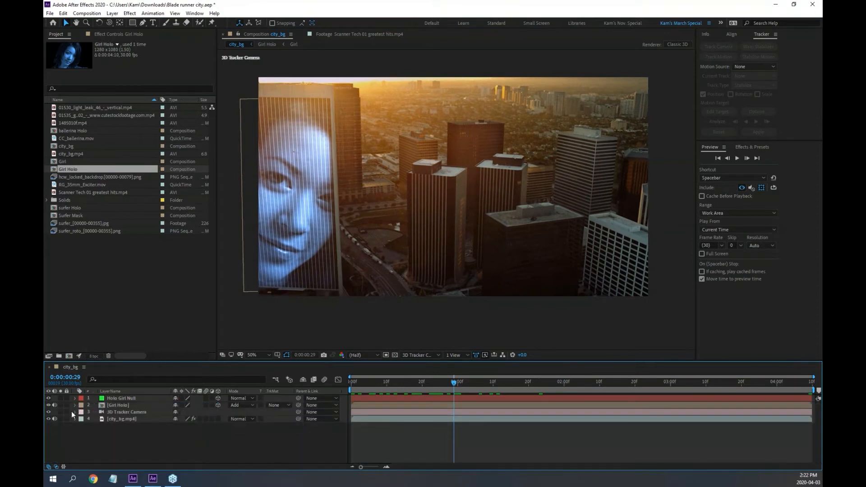
Return to the composition start, then lock, mark as shy and hide the Holo Girl Null, Girl Holo and 3D Tracker Camera layers.
key(Home)
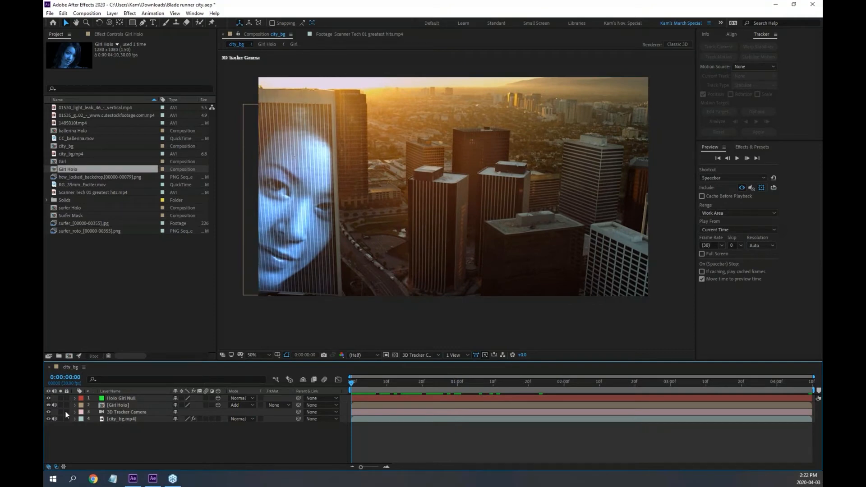
drag(67, 411, 66, 398)
click(175, 399)
click(176, 412)
click(304, 380)
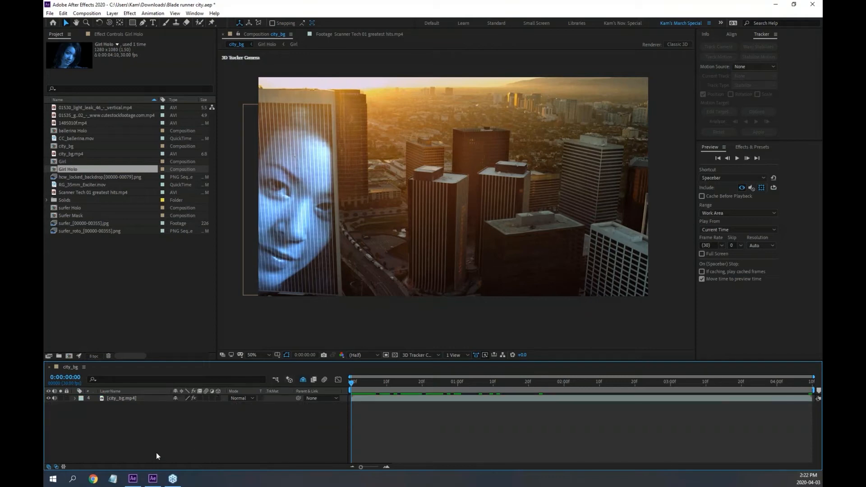
Create a null from three 3D Camera Tracker points on the left facade of the tall horizontally striped tower in city_bg.mp4.
click(76, 398)
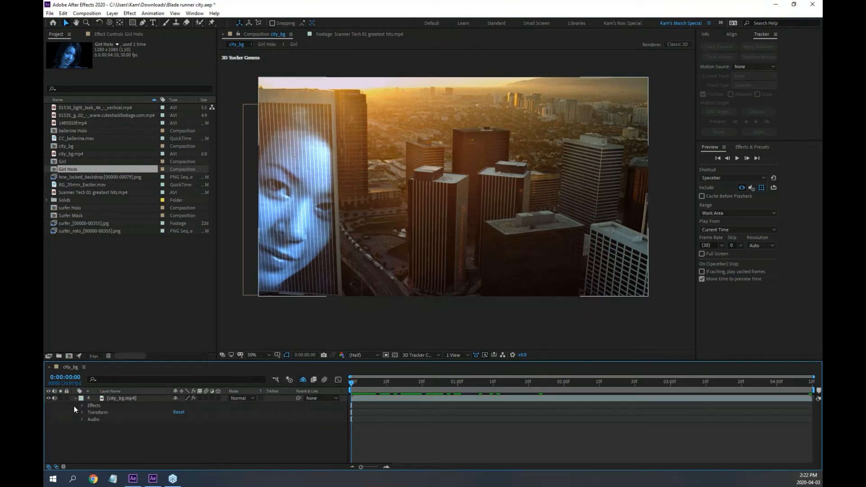
click(131, 399)
click(139, 34)
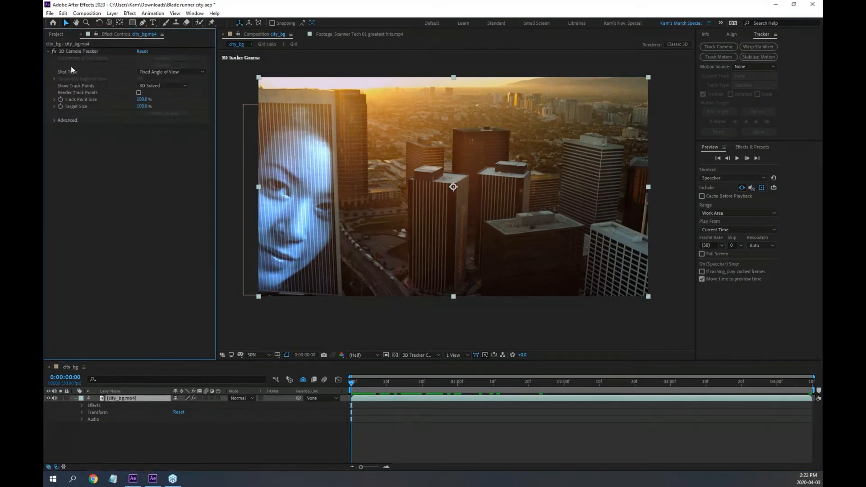
click(80, 51)
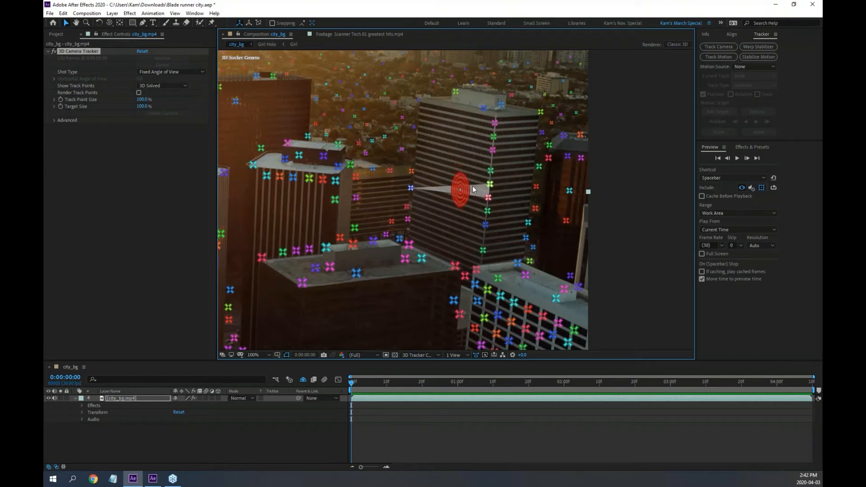
click(473, 188)
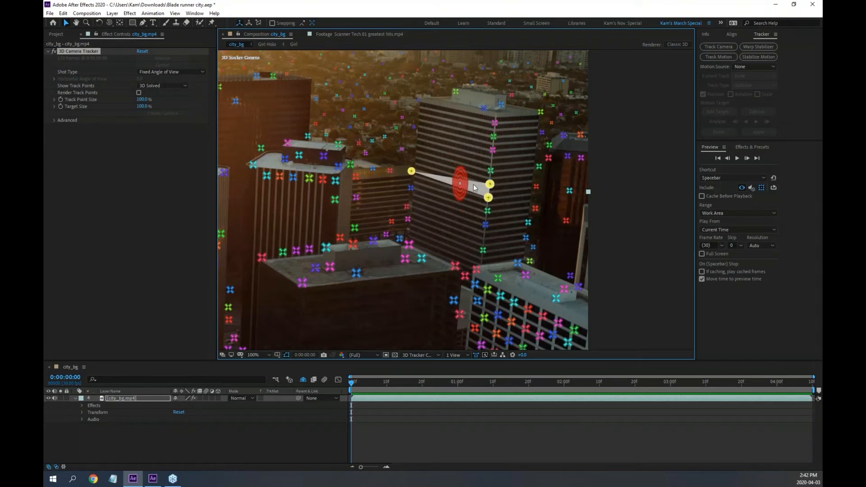
scroll(473, 188, up, 2)
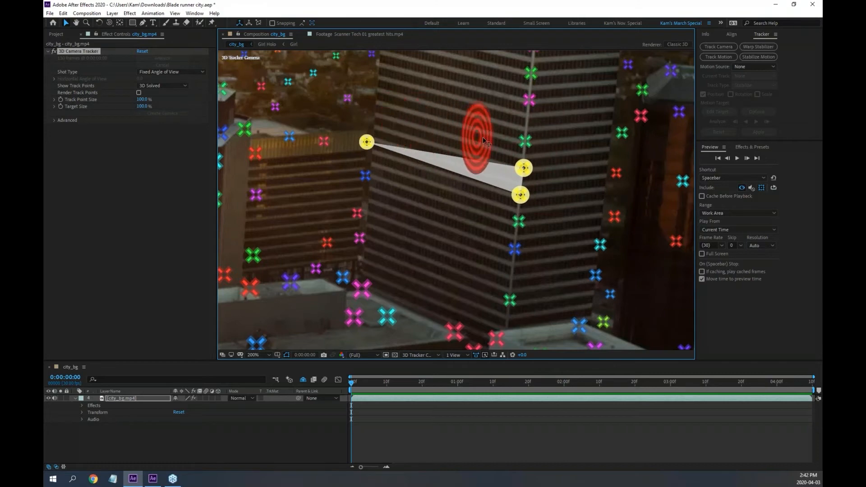
right_click(524, 170)
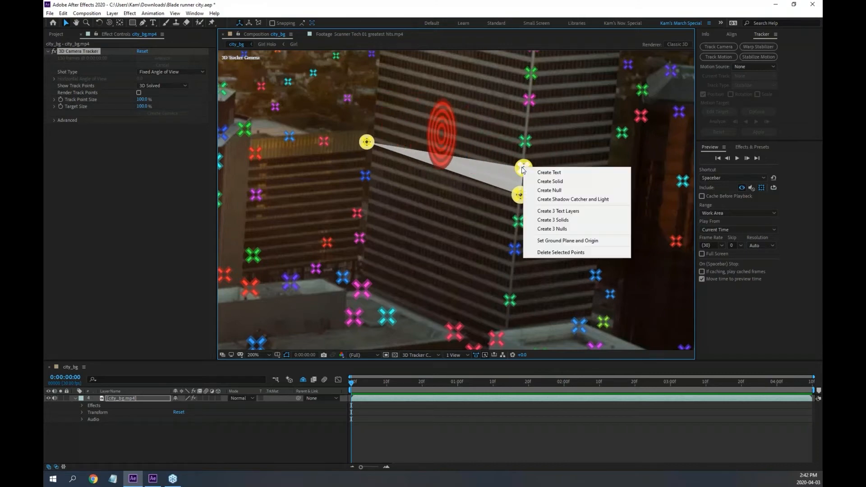
click(561, 190)
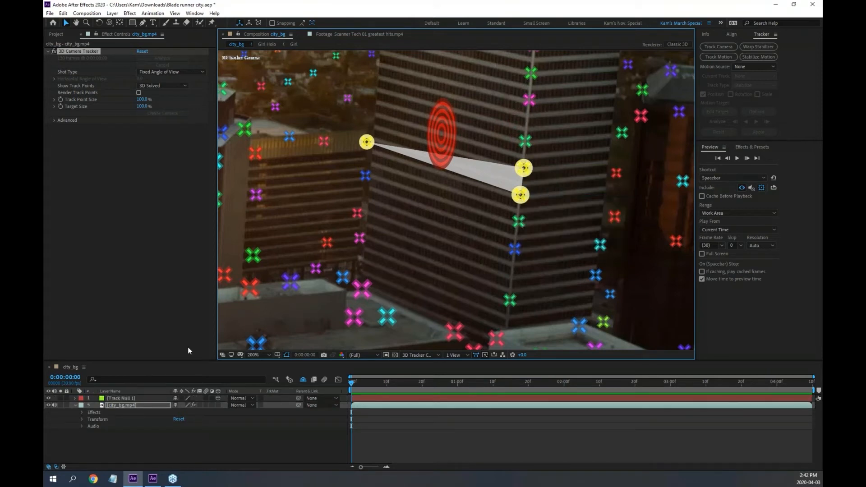
Open Track Null 1 in its layer viewer, and close that viewer and the Scanner Tech footage viewer.
click(133, 399)
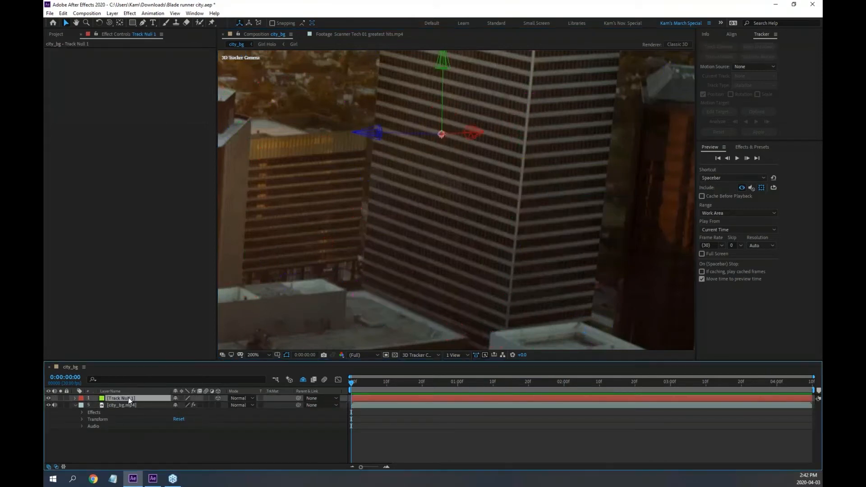
double_click(102, 399)
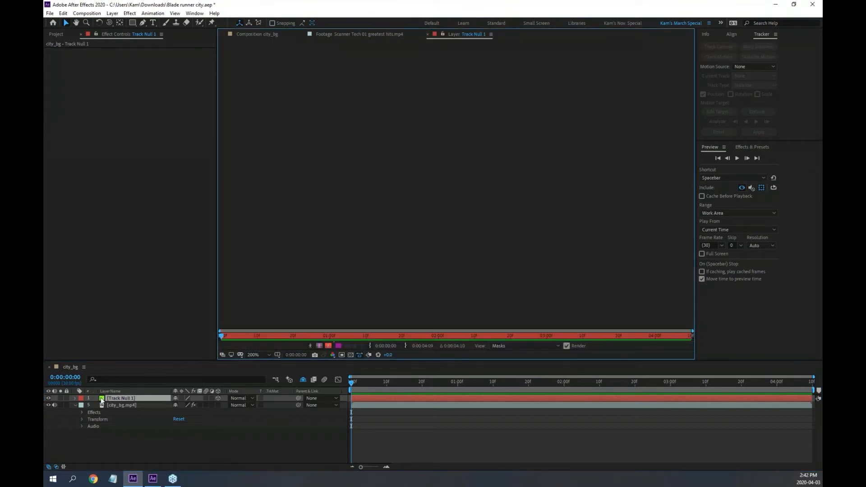
click(428, 35)
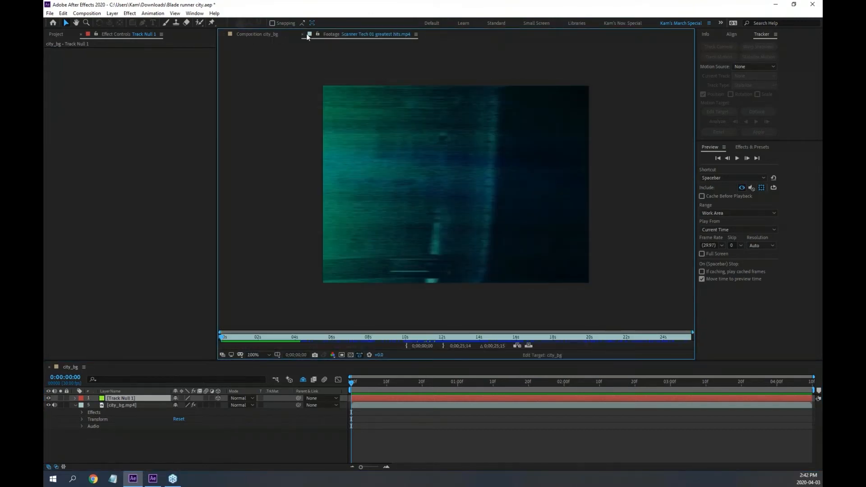
click(304, 34)
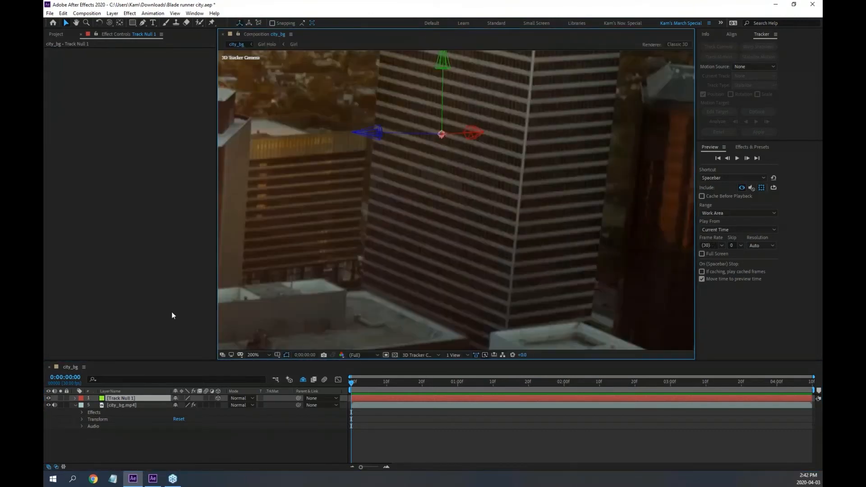
Change the label color of Track Null 1 to Peach.
right_click(101, 400)
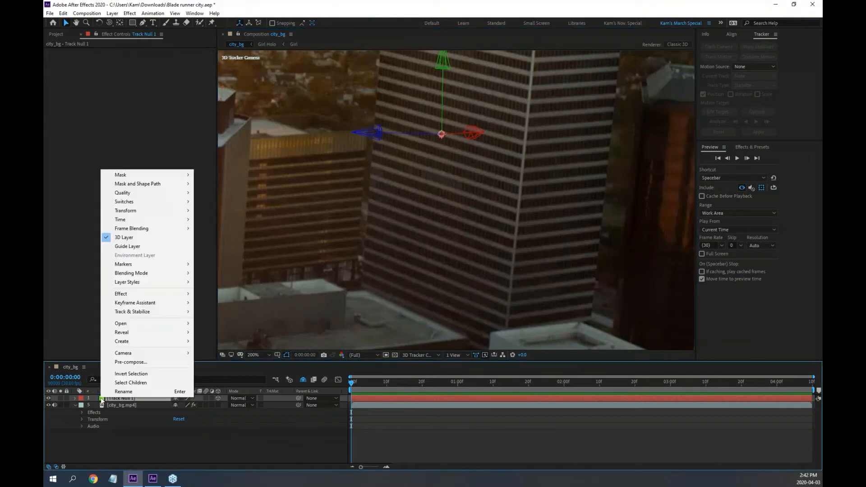
click(154, 433)
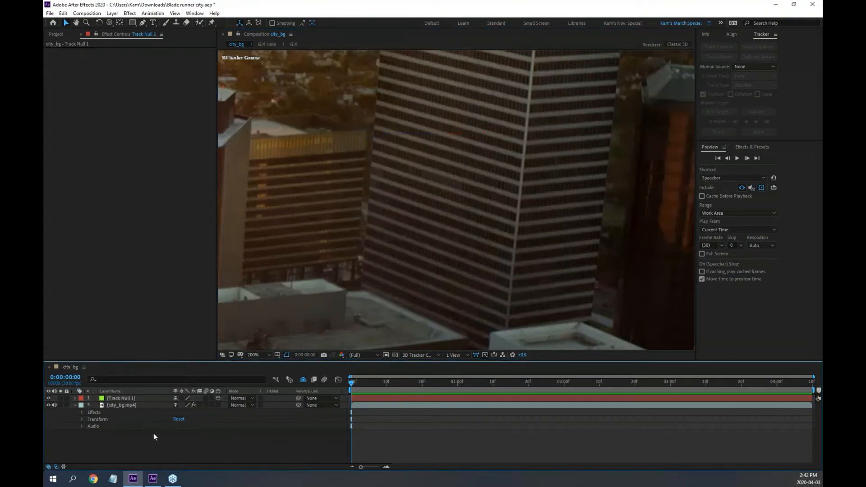
click(103, 400)
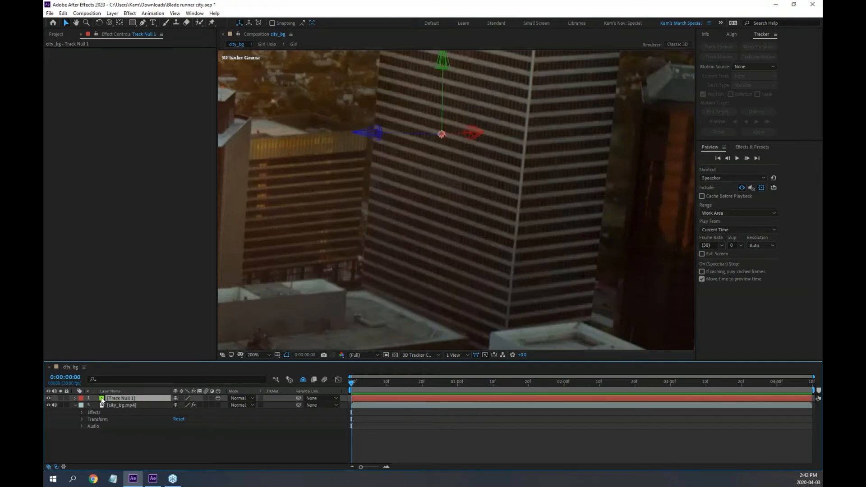
right_click(102, 400)
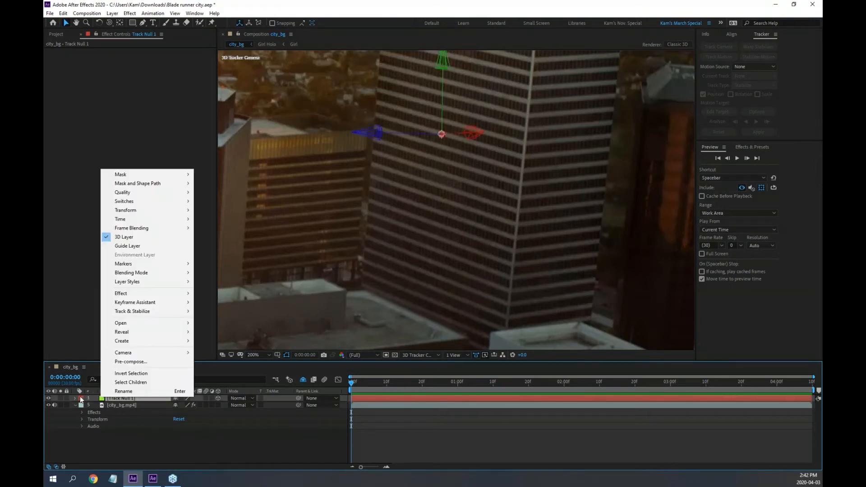
click(80, 397)
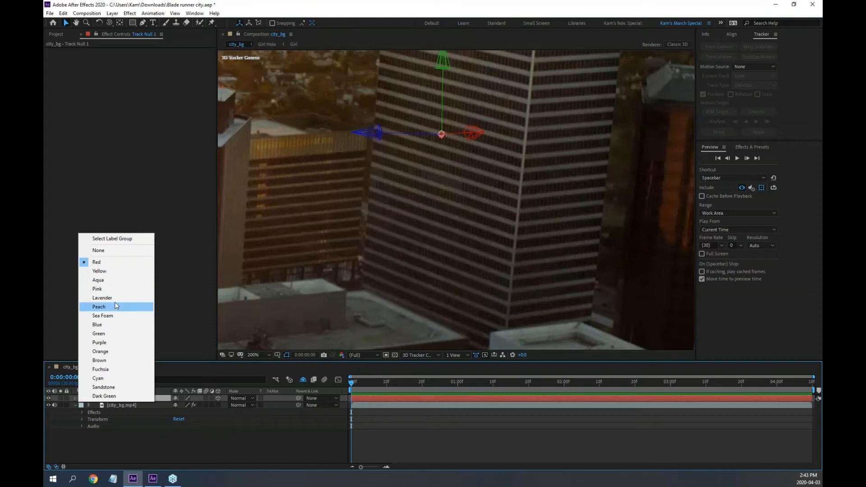
click(115, 305)
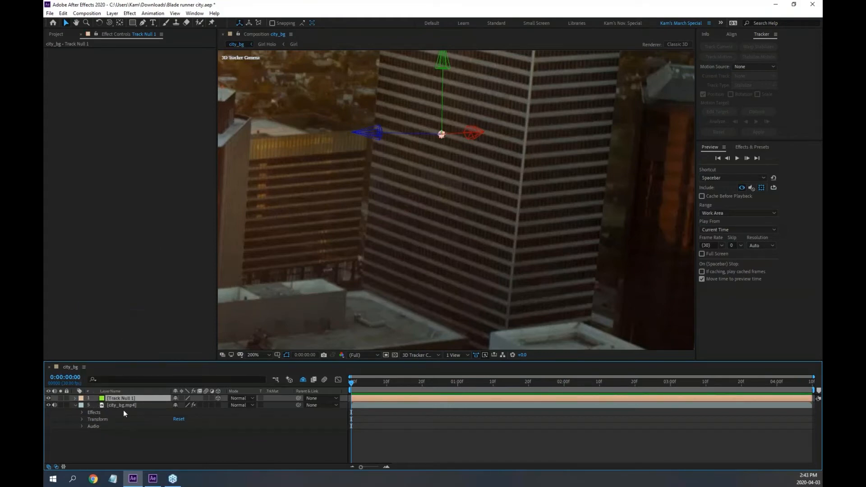
Set Track Null 1's solid color to magenta in its Solid Settings and close its layer viewer.
double_click(101, 400)
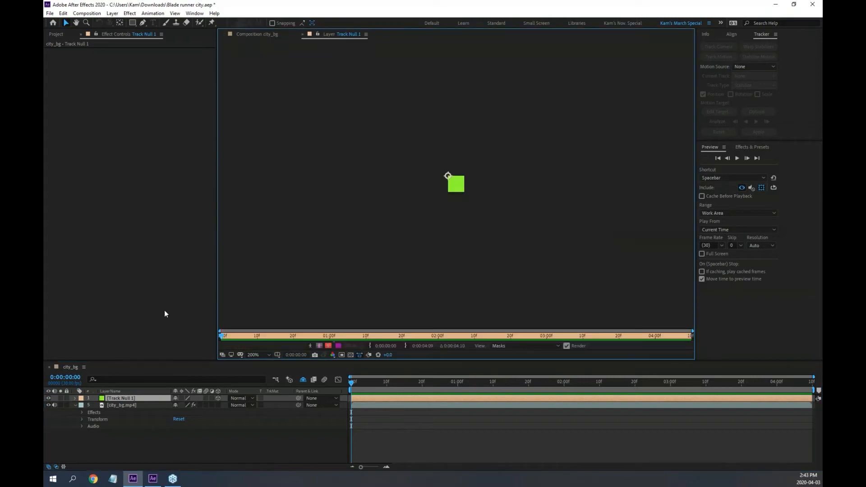
click(112, 13)
click(124, 32)
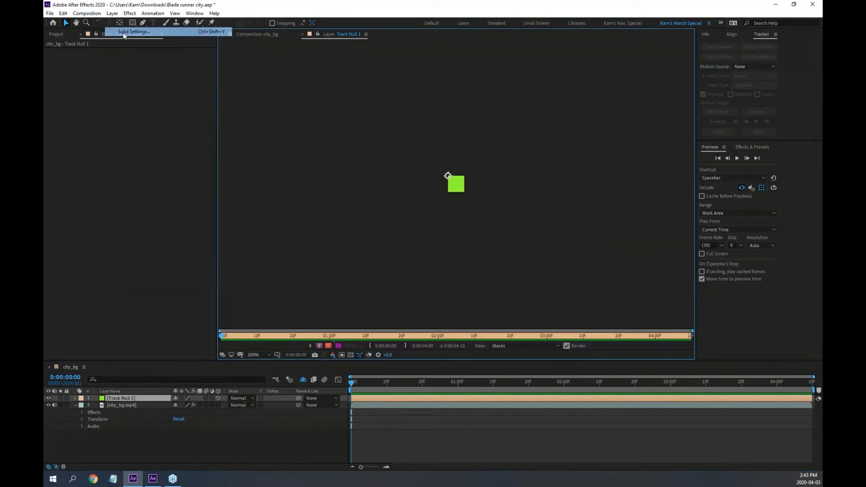
click(381, 257)
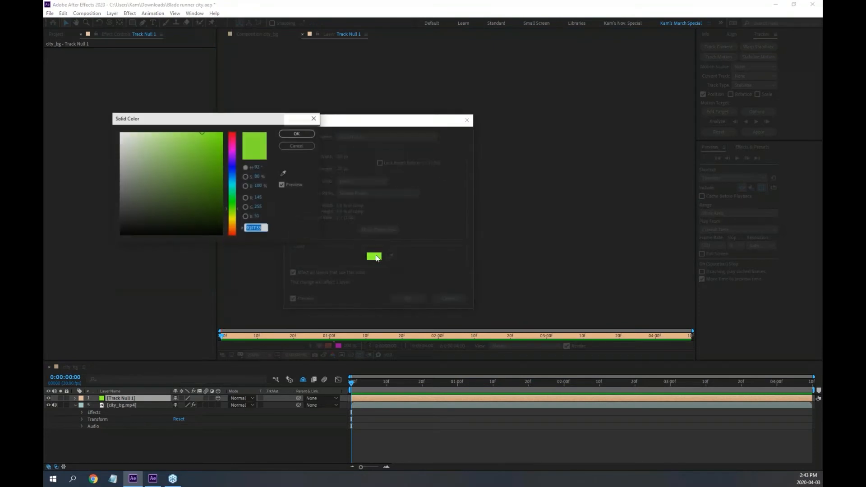
click(235, 154)
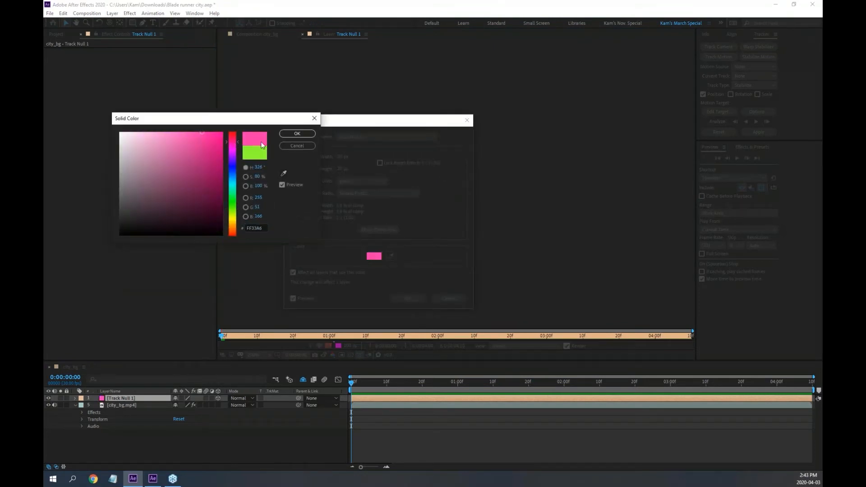
click(235, 153)
click(297, 134)
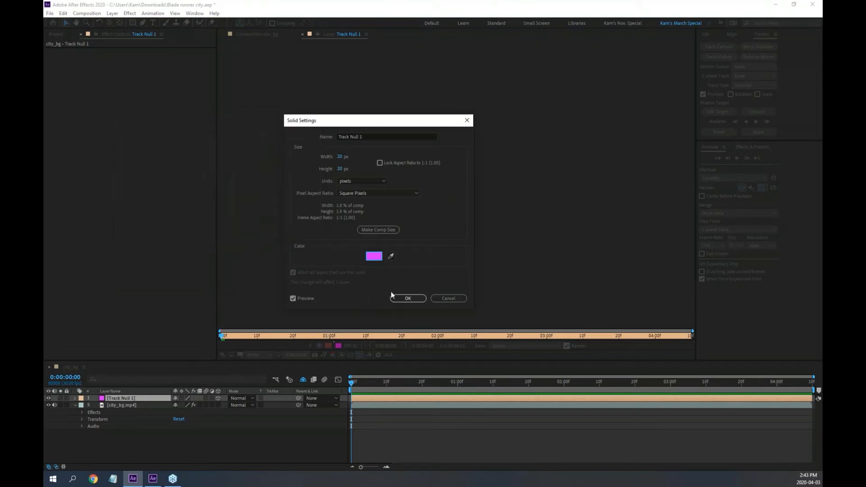
click(408, 298)
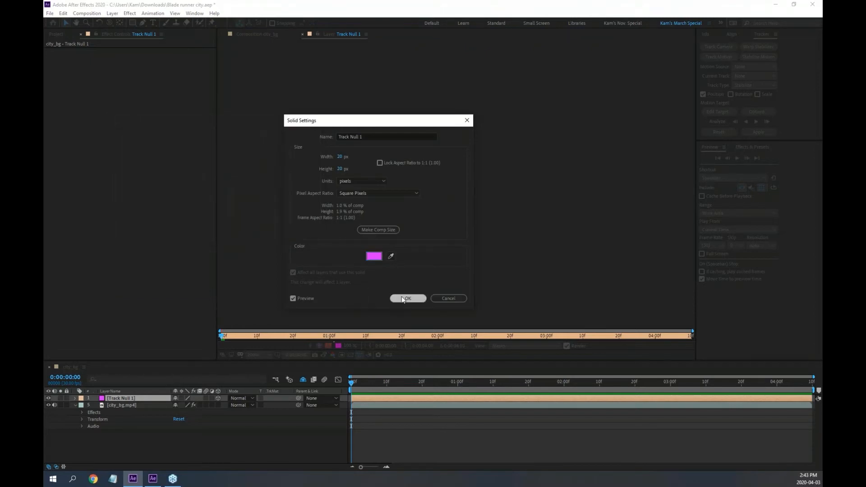
click(302, 34)
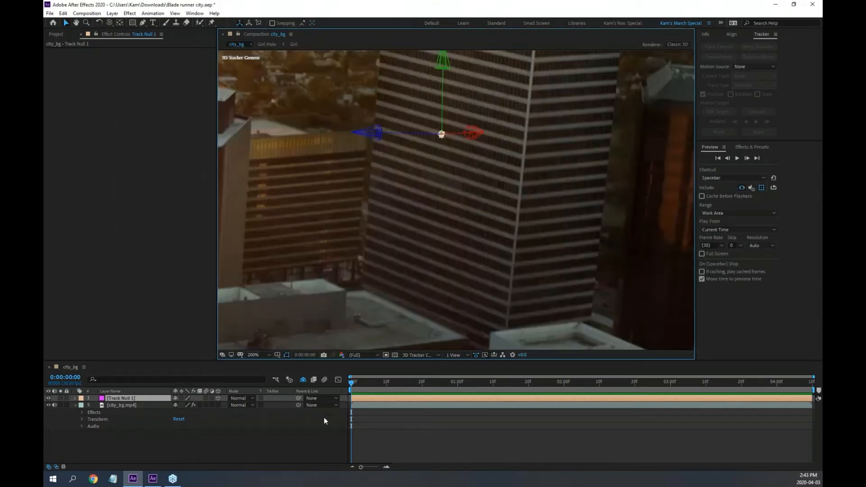
Reveal the shy layers in an enlarged timeline and rename Track Null 1 as Ballerina Holo Null.
click(302, 380)
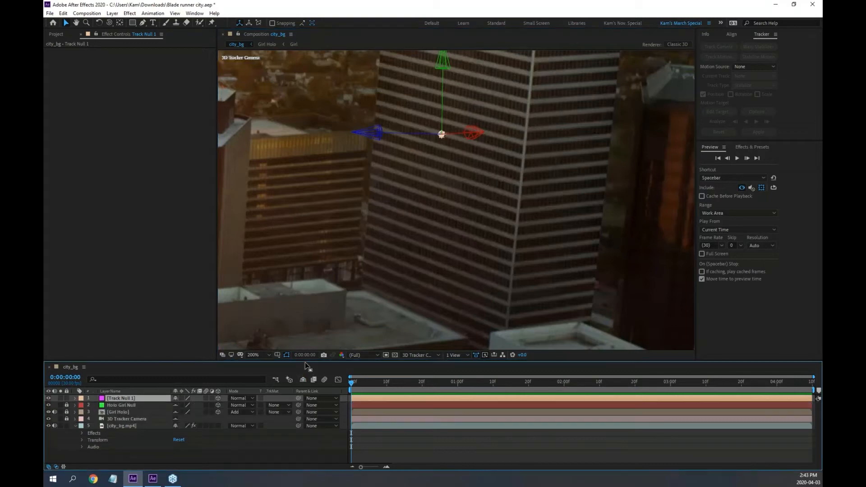
drag(306, 362, 306, 275)
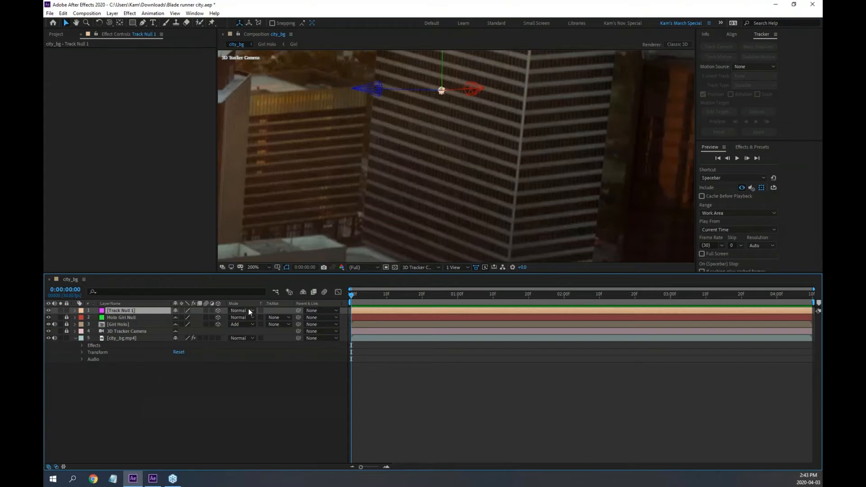
key(Return)
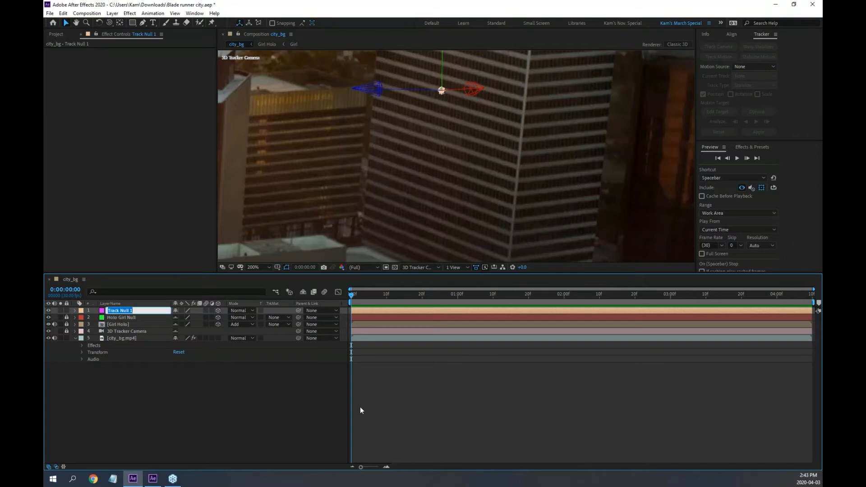
click(60, 34)
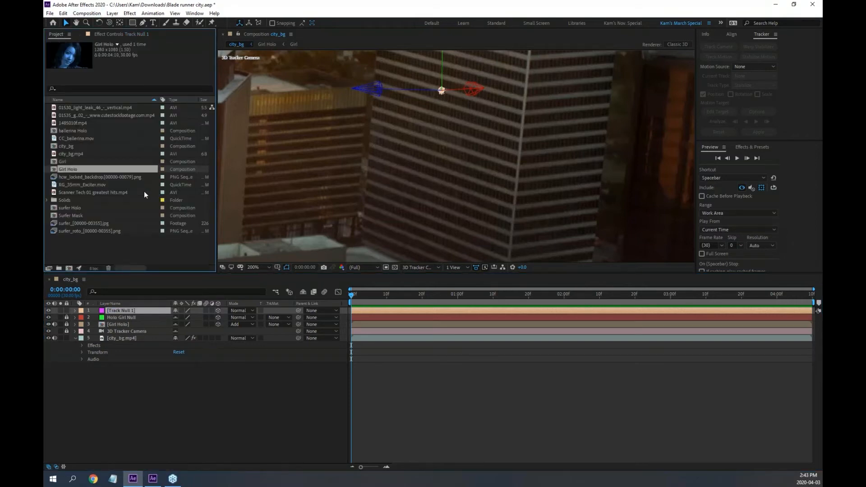
scroll(404, 181, down, 2)
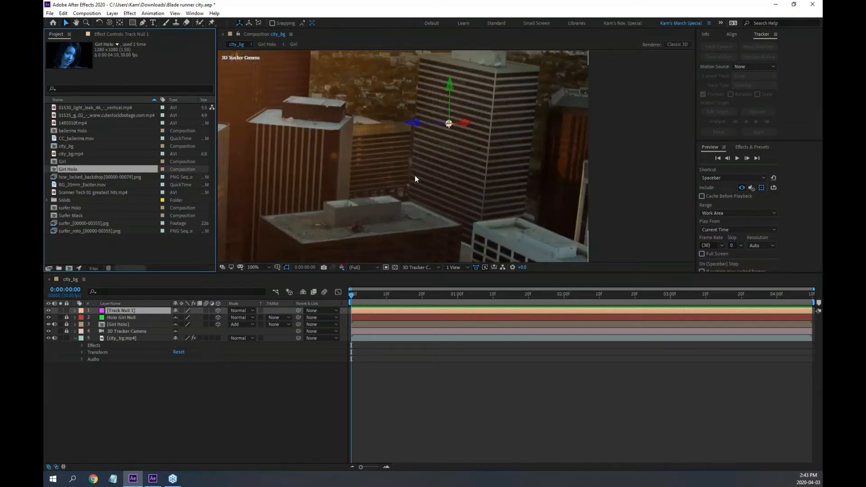
click(120, 311)
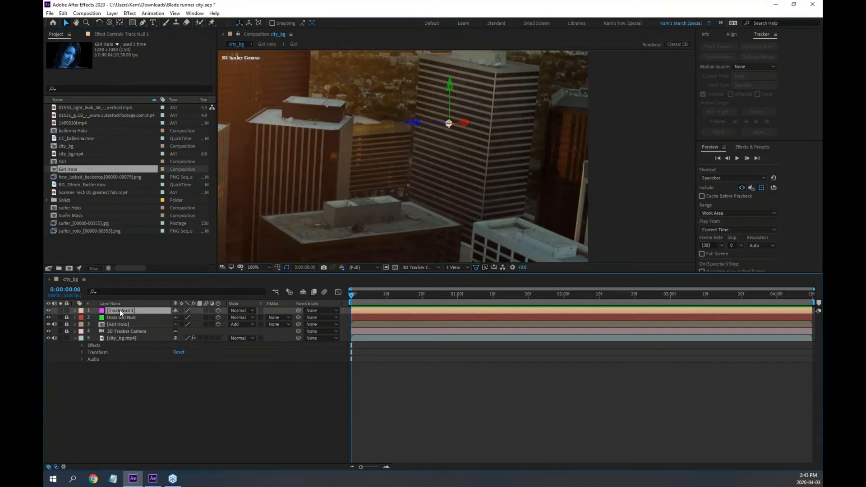
key(Return)
text(Ballerina Holo Null)
key(Return)
Hide the shy layers and scrub to 0:00:01:09 to check how Ballerina Holo Null follows the tower.
click(304, 291)
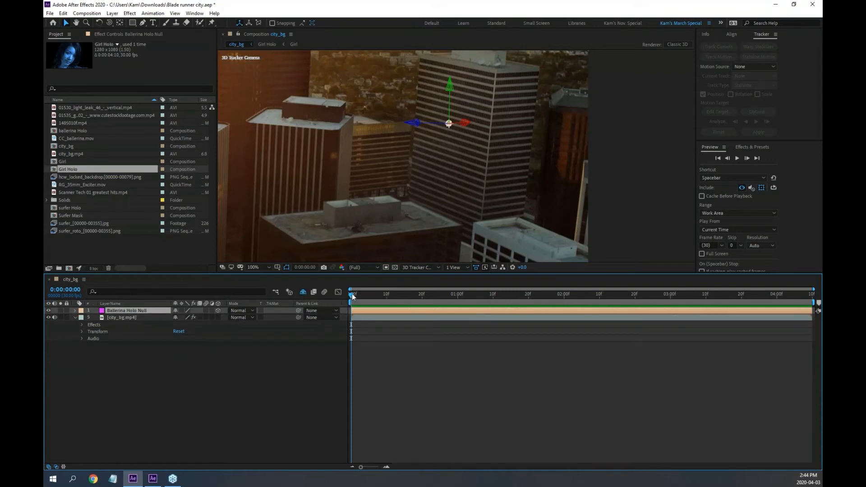
drag(353, 296, 491, 290)
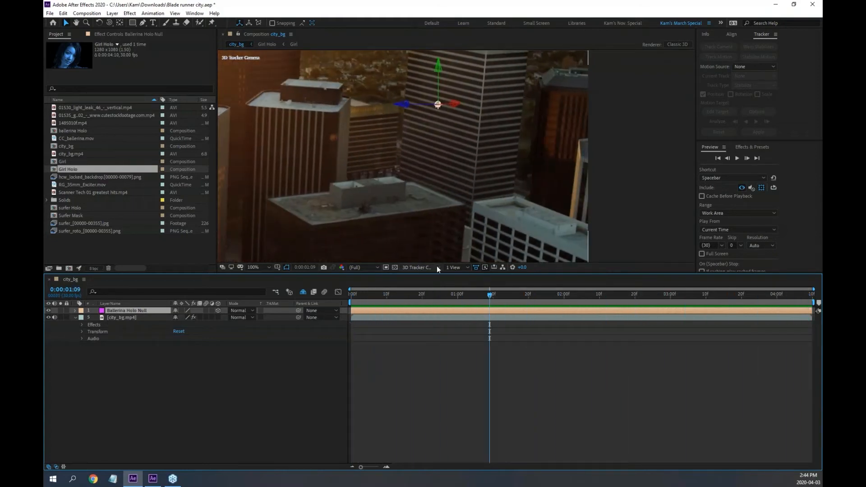
drag(432, 272, 431, 323)
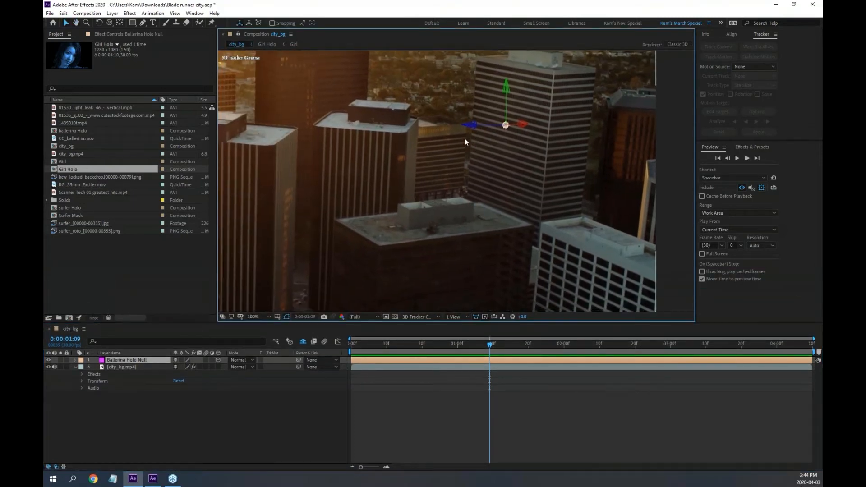
Move the playhead to 0:00:00:14 and add the ballerina Holo comp directly below Ballerina Holo Null in the city_bg timeline.
drag(494, 345, 472, 361)
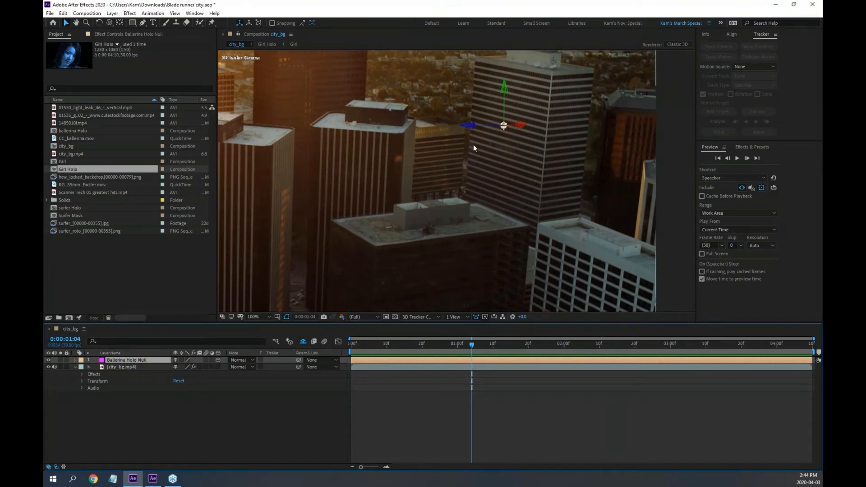
drag(473, 345, 403, 377)
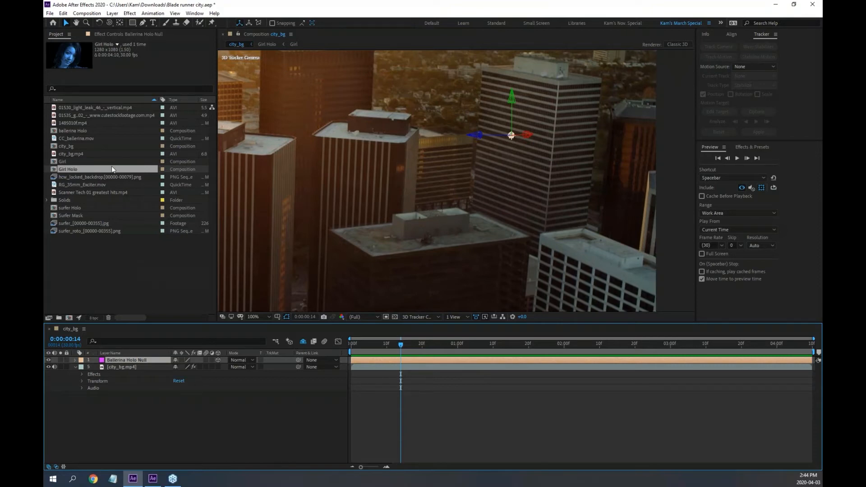
drag(61, 130, 114, 364)
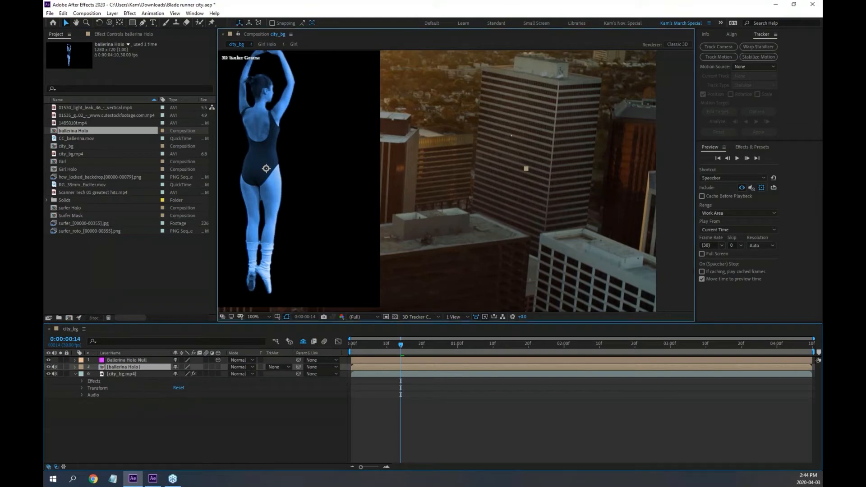
Move the ballerina Holo layer sideways over the striped tower near the null and make it a 3D layer.
drag(245, 246, 448, 247)
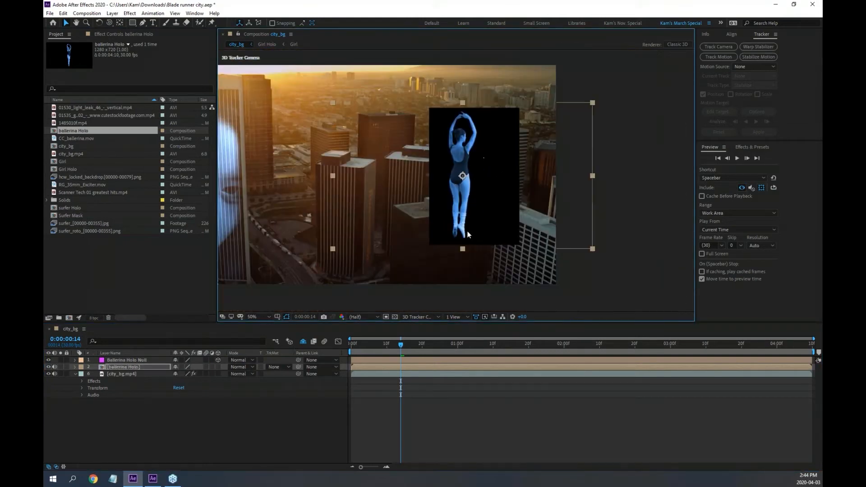
key(comma)
key(comma)
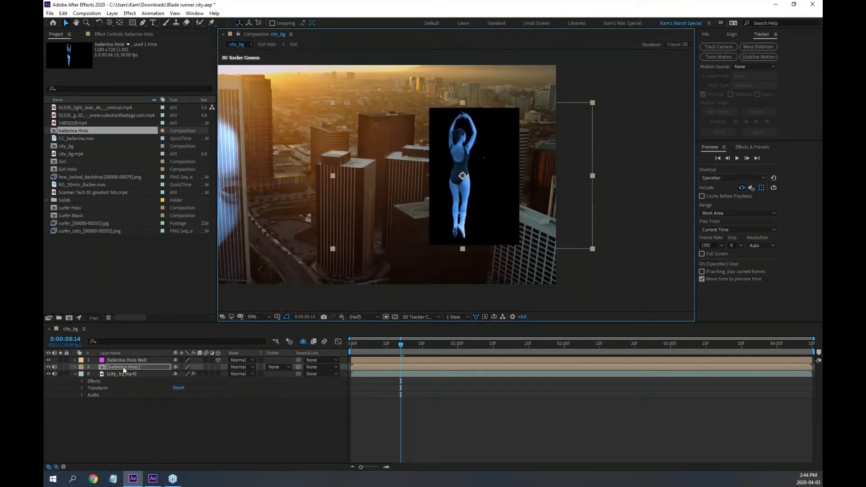
click(218, 367)
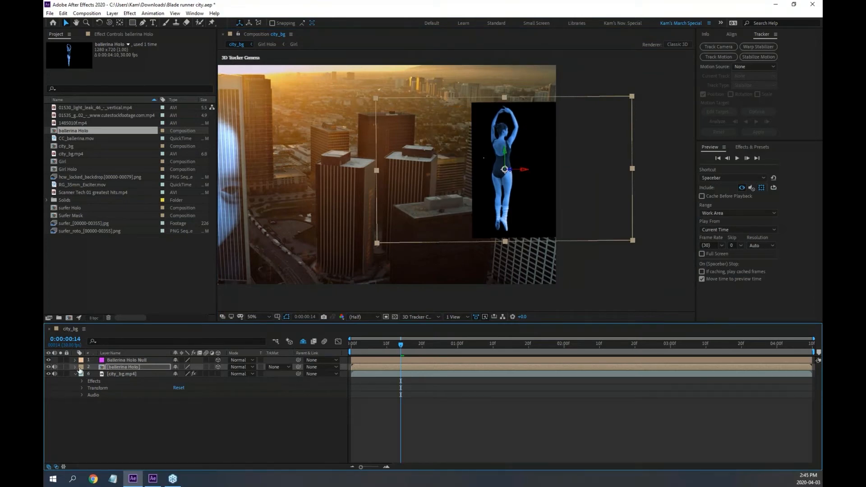
Reveal the Position properties of both Ballerina Holo Null and the ballerina Holo layer.
click(124, 360)
key(p)
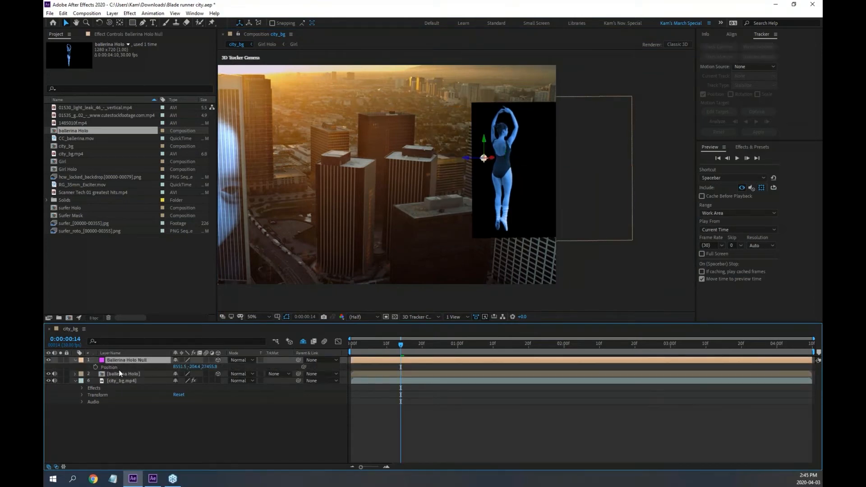
click(120, 374)
key(p)
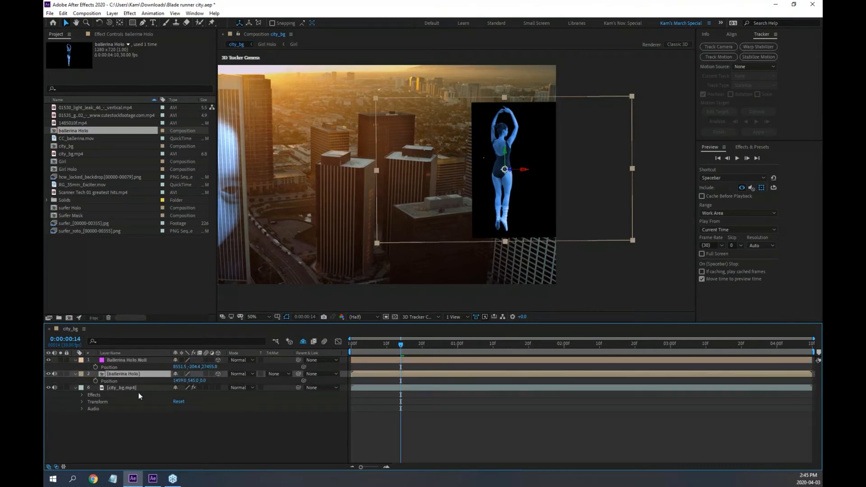
Examine the Anchor Point of Ballerina Holo Null and of ballerina Holo, then show only Position for both layers.
click(126, 359)
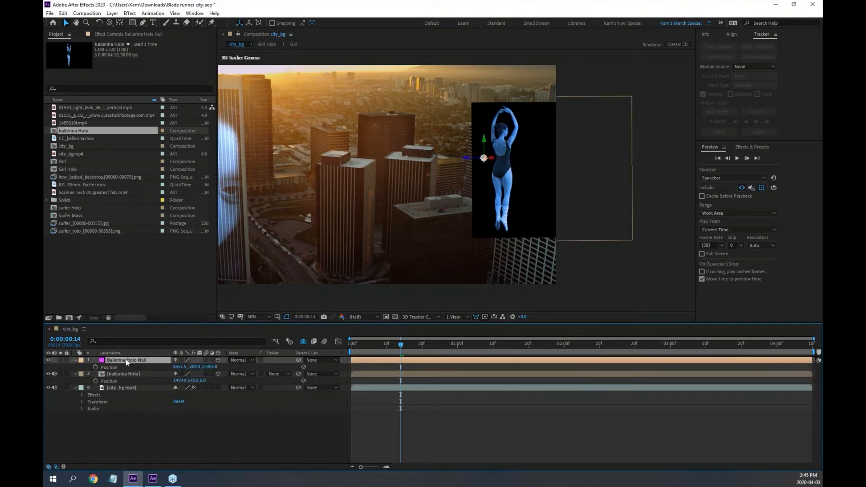
key(shift+a)
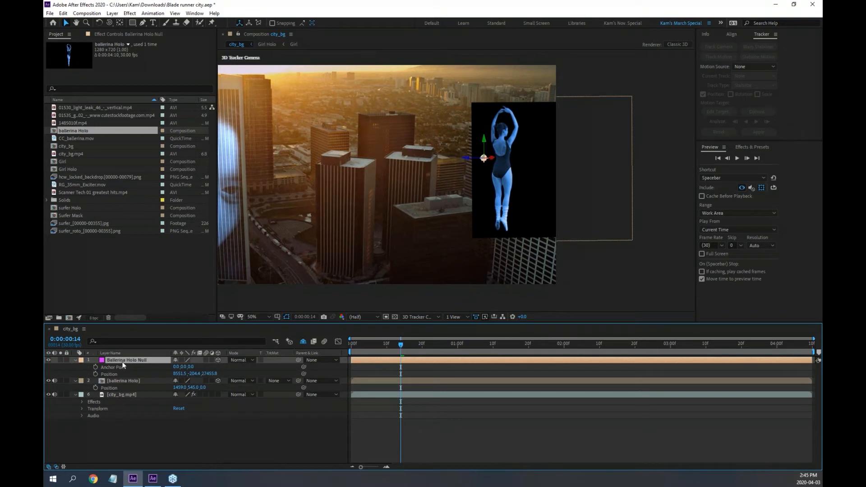
key(shift+a)
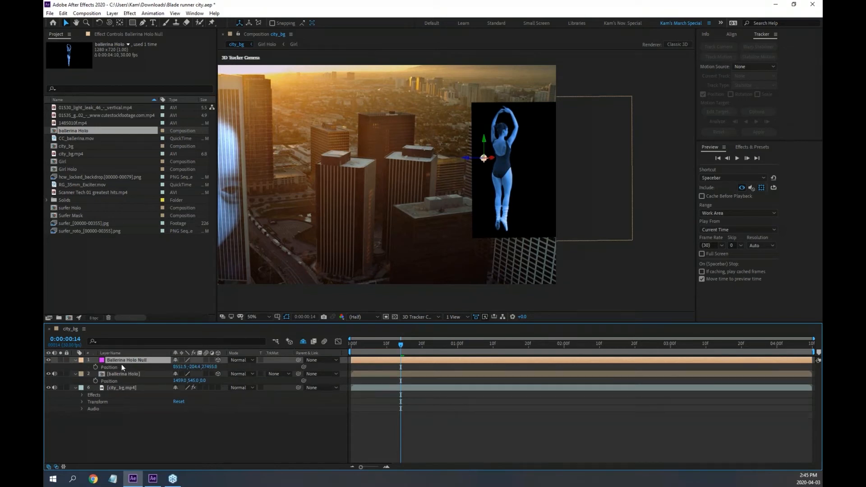
click(121, 373)
key(shift+a)
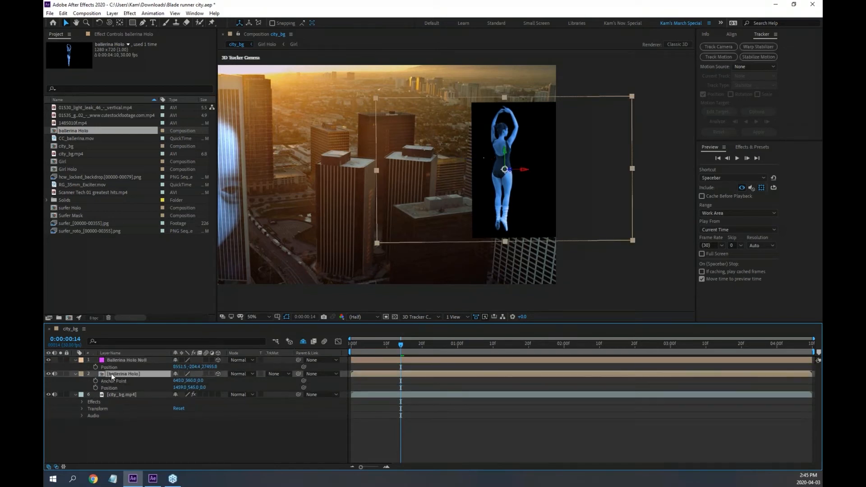
ctrl+click(118, 359)
key(p)
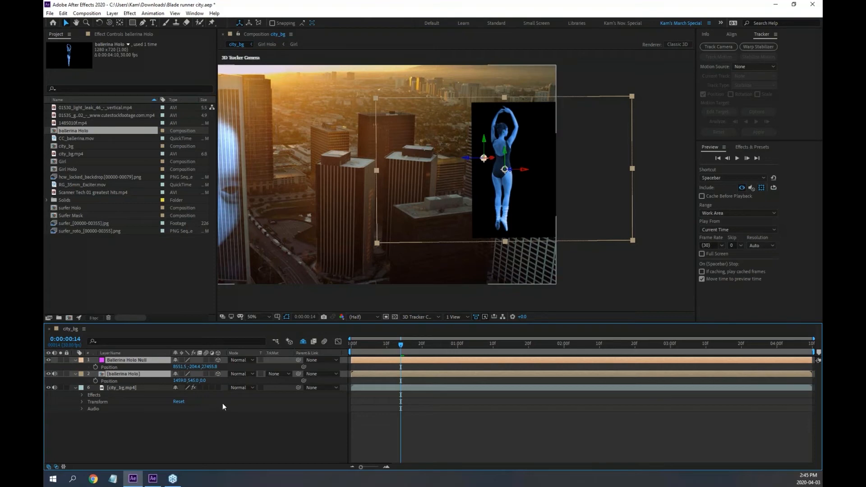
Link ballerina Holo's Position to Ballerina Holo Null's Position with an expression and scrub back to 0:00:00:00 to check the tracking.
click(236, 423)
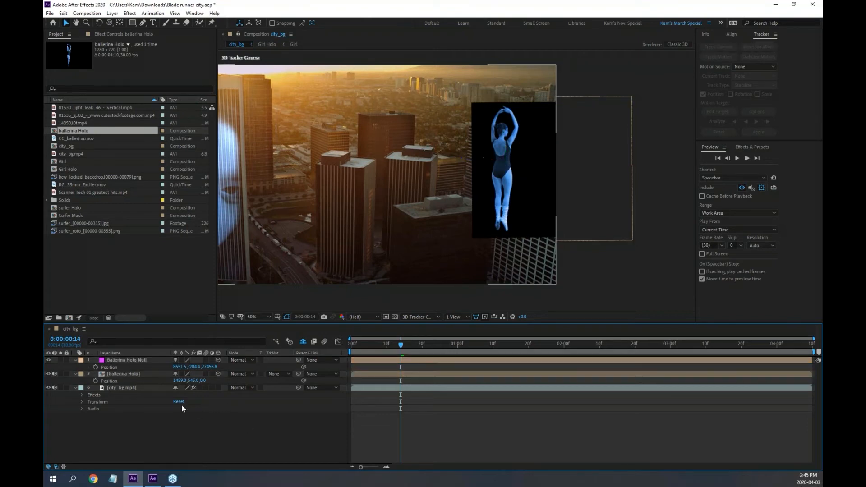
alt+click(95, 379)
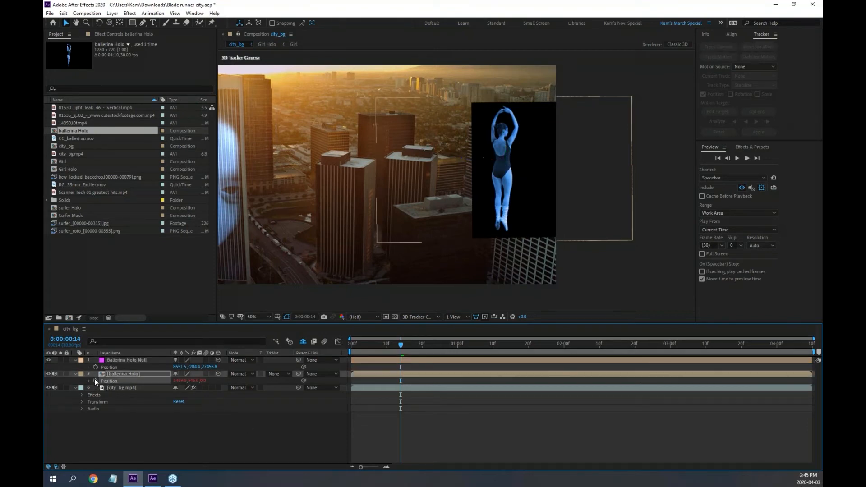
drag(201, 387, 118, 367)
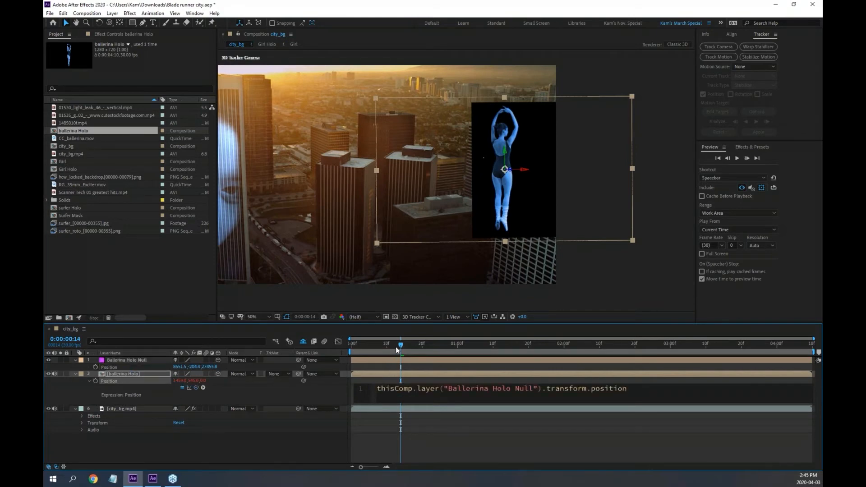
mouse_move(418, 342)
mouse_down()
mouse_move(449, 343)
mouse_move(421, 344)
mouse_up()
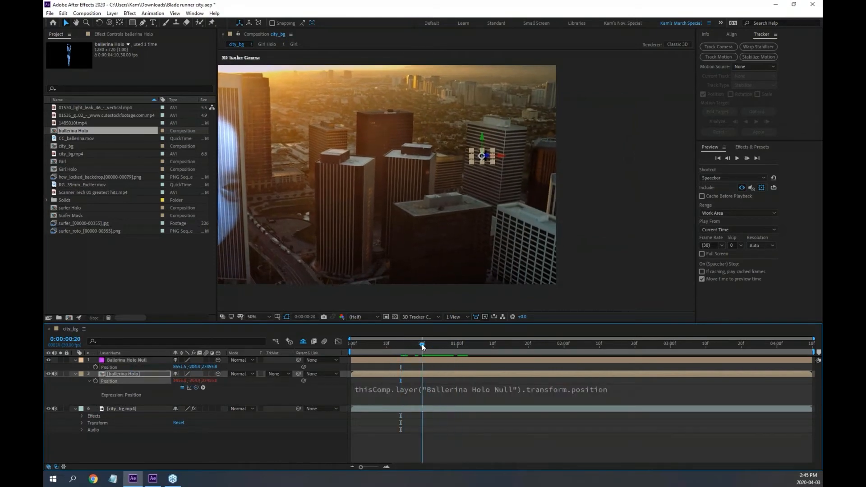
scroll(492, 168, up, 2)
scroll(492, 171, up, 1)
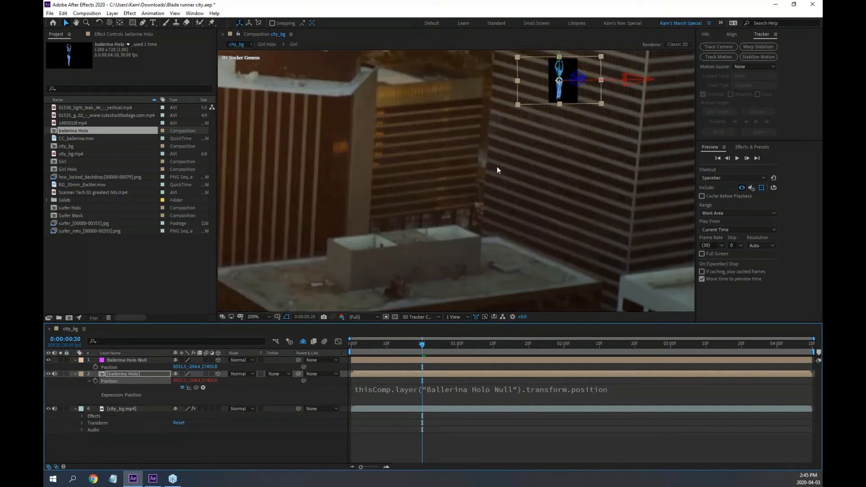
scroll(498, 170, down, 1)
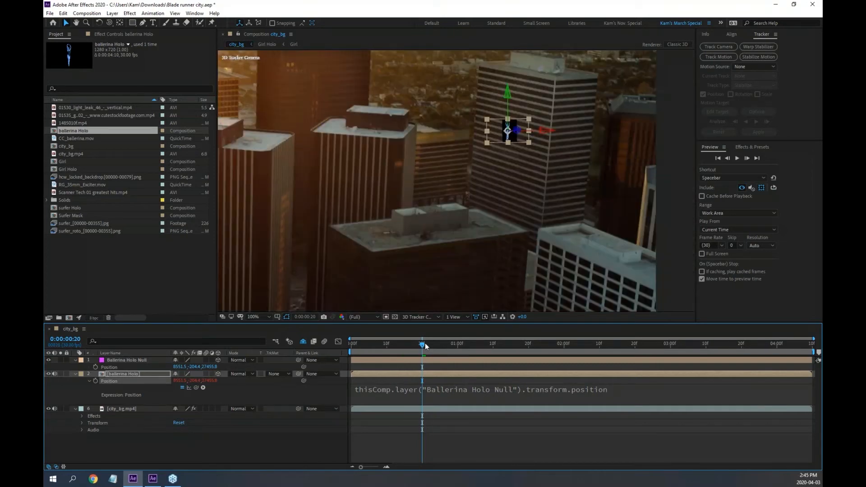
drag(425, 343, 273, 351)
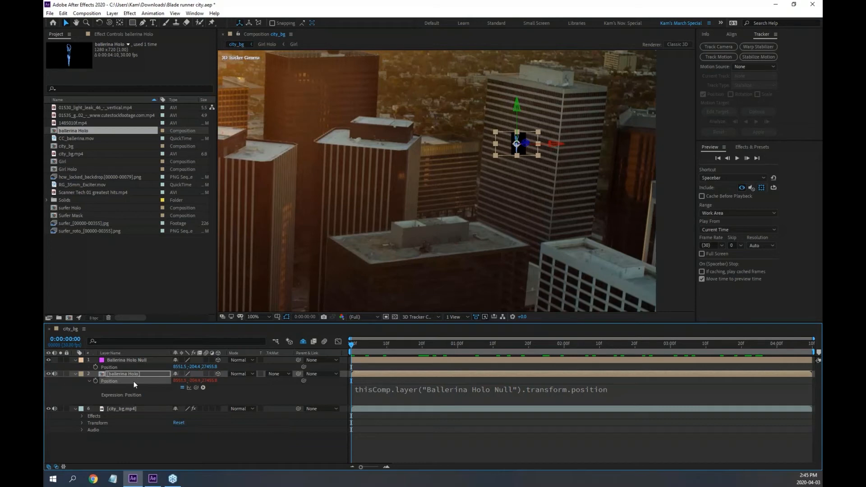
Remove the Position expression from ballerina Holo and reset all of the layer's Transform properties.
alt+click(94, 381)
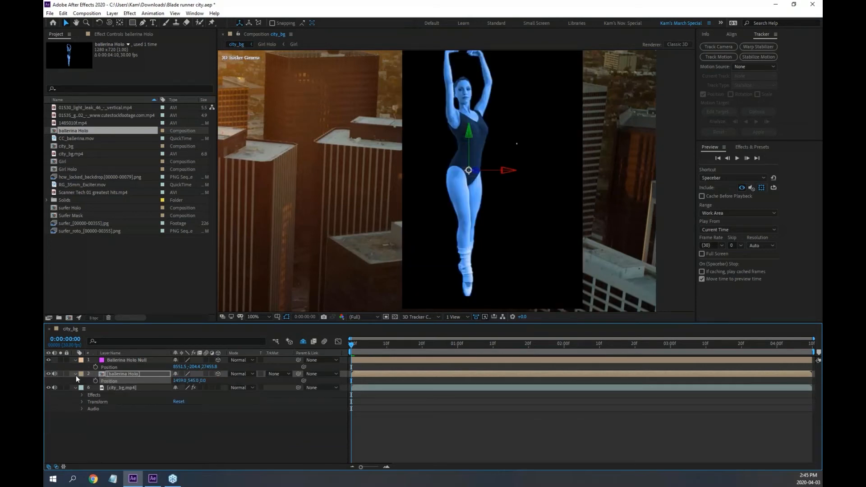
click(75, 374)
click(75, 374)
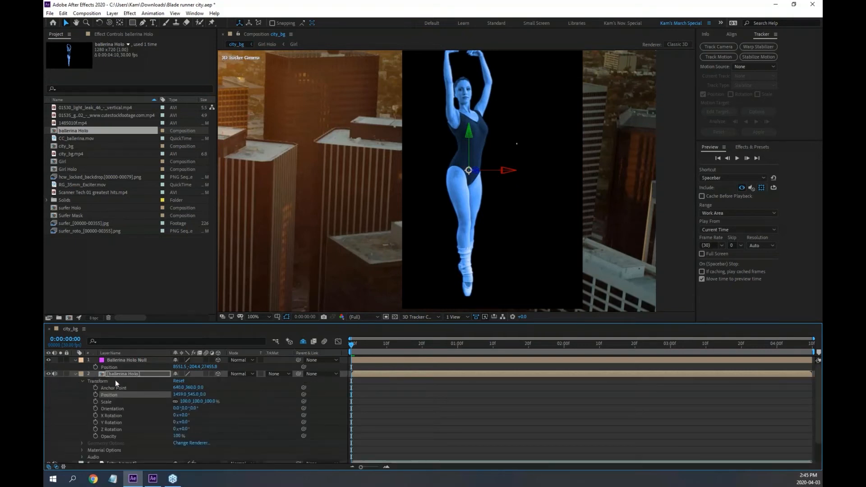
click(179, 381)
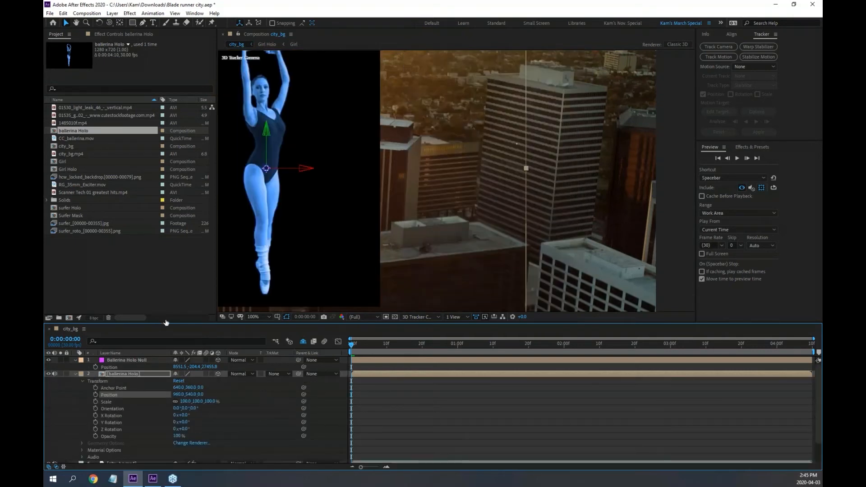
Expand Ballerina Holo Null's Transform properties in an enlarged timeline and set its Z orientation to 21.2° to match the tower face.
drag(166, 322, 167, 210)
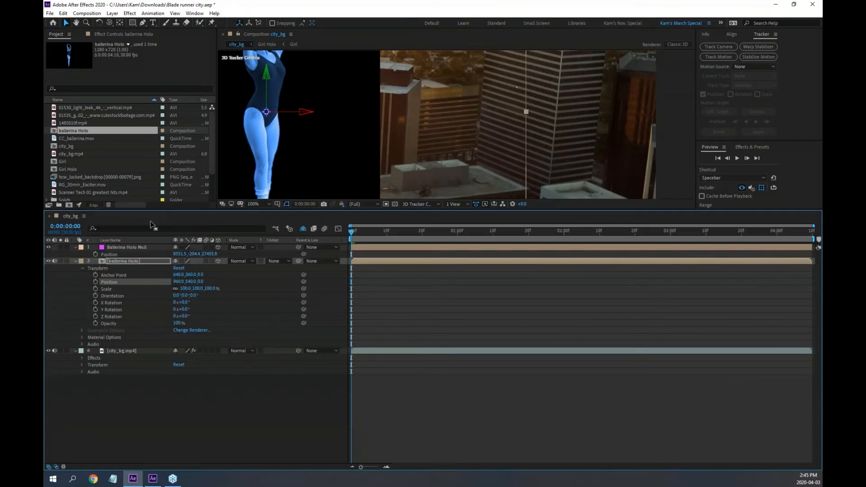
click(76, 247)
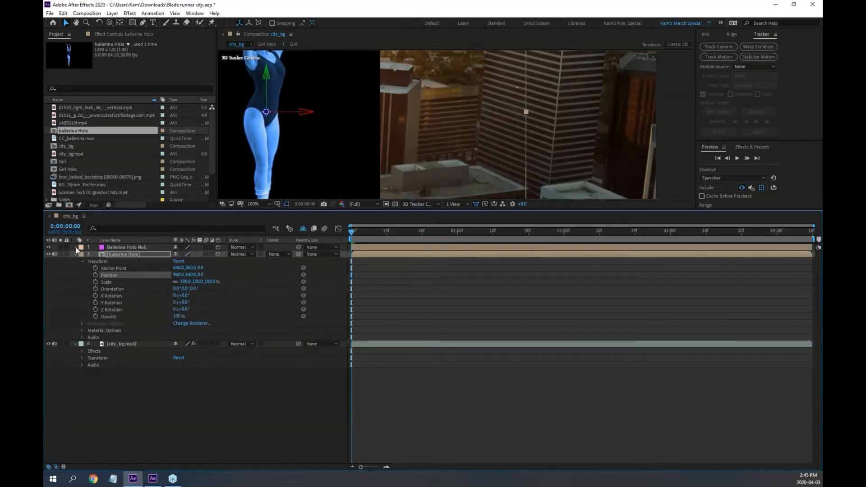
click(76, 247)
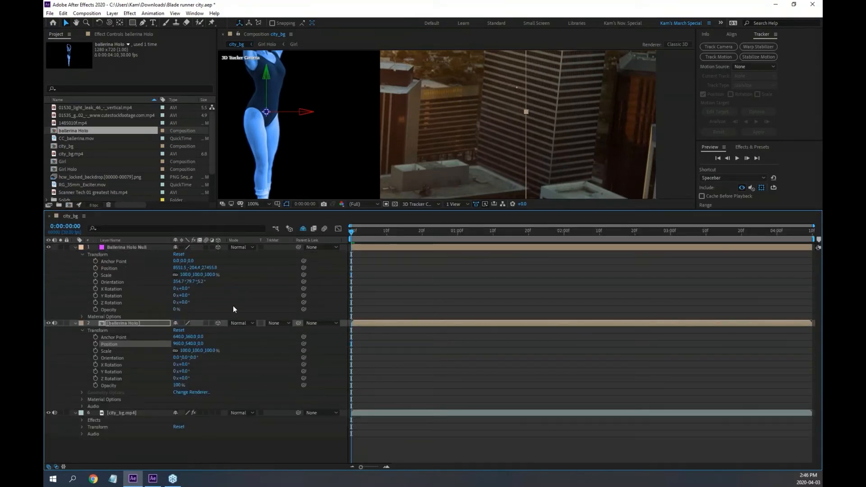
click(118, 282)
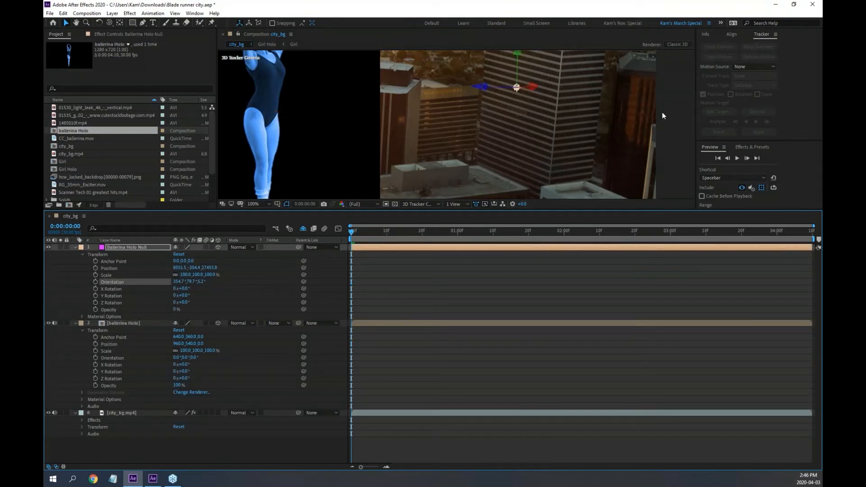
drag(527, 106, 522, 150)
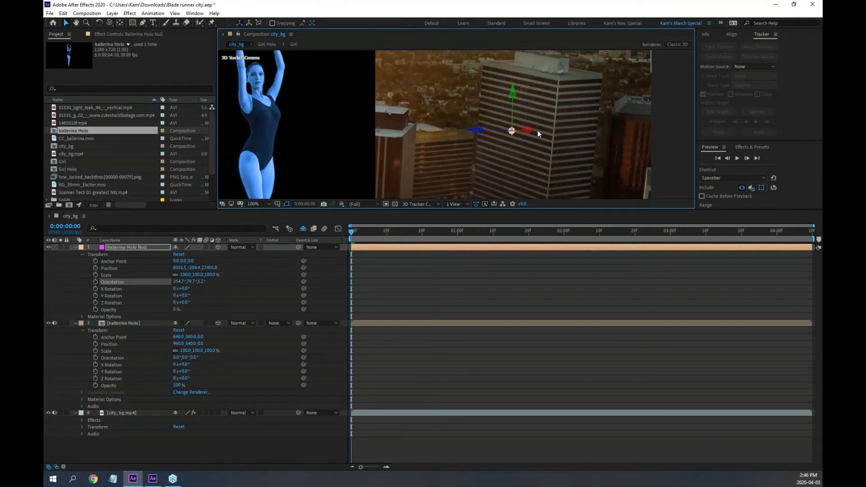
key(period)
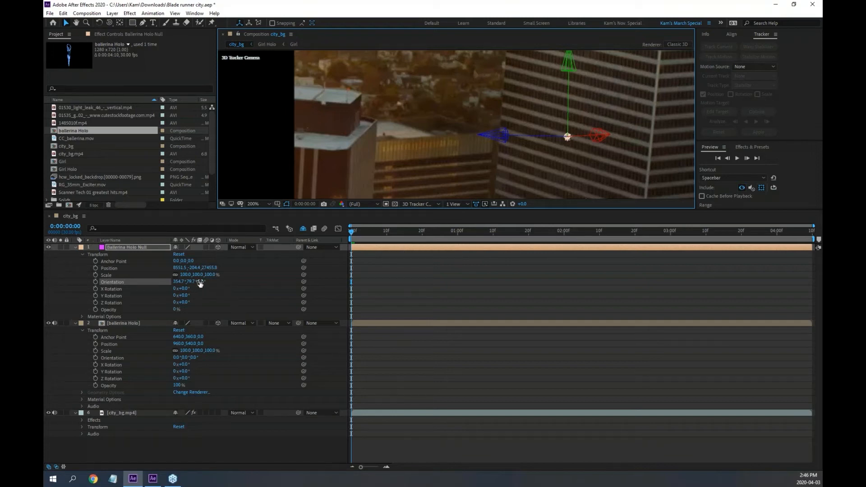
drag(200, 283, 205, 281)
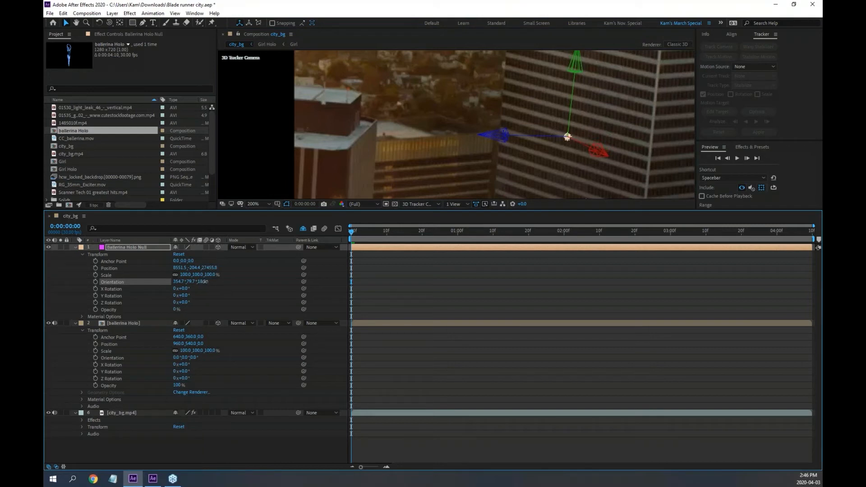
drag(204, 281, 206, 282)
key(period)
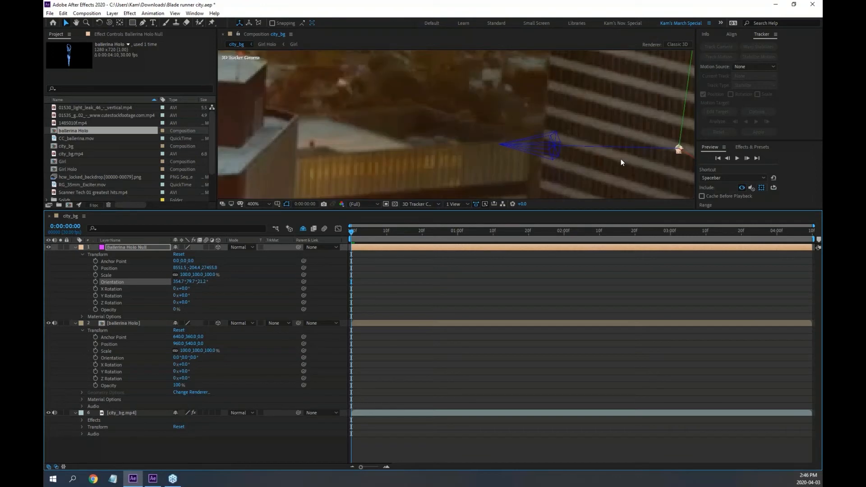
Enlarge the composition view, hide the ballerina Holo layer, and play the footage to check Ballerina Holo Null's alignment with the tower.
drag(596, 143, 338, 103)
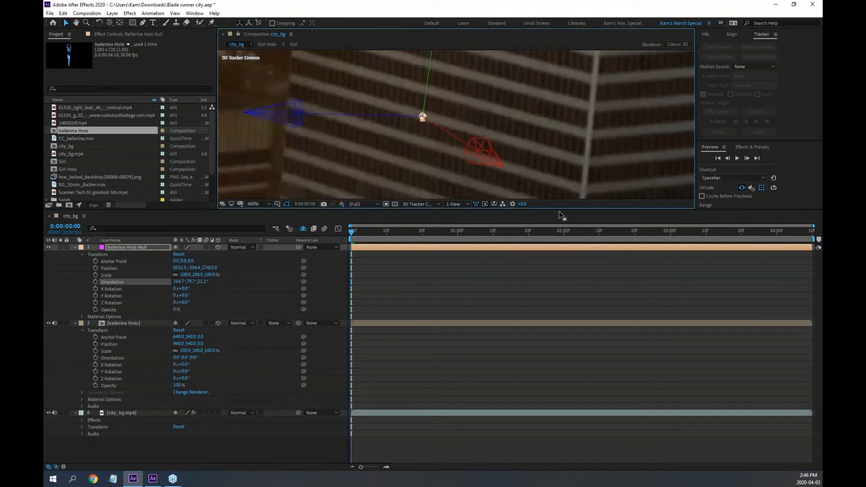
drag(561, 210, 567, 282)
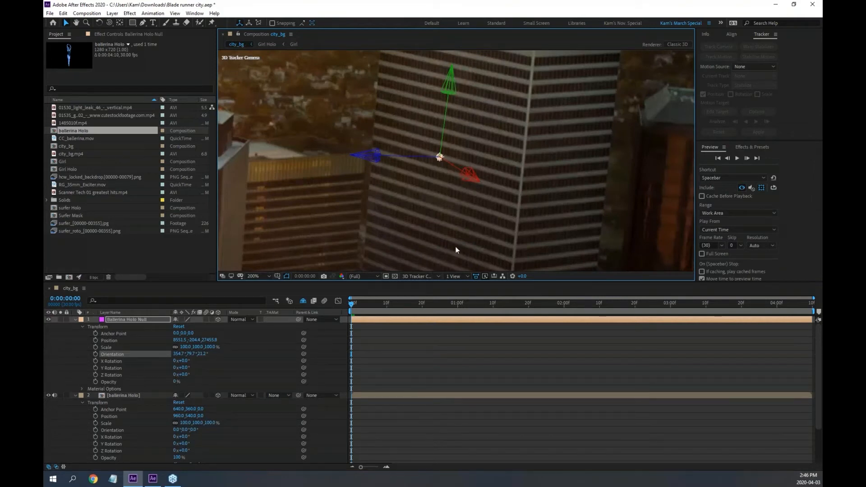
mouse_move(383, 302)
mouse_down()
mouse_move(475, 302)
mouse_move(375, 303)
mouse_up()
key(Home)
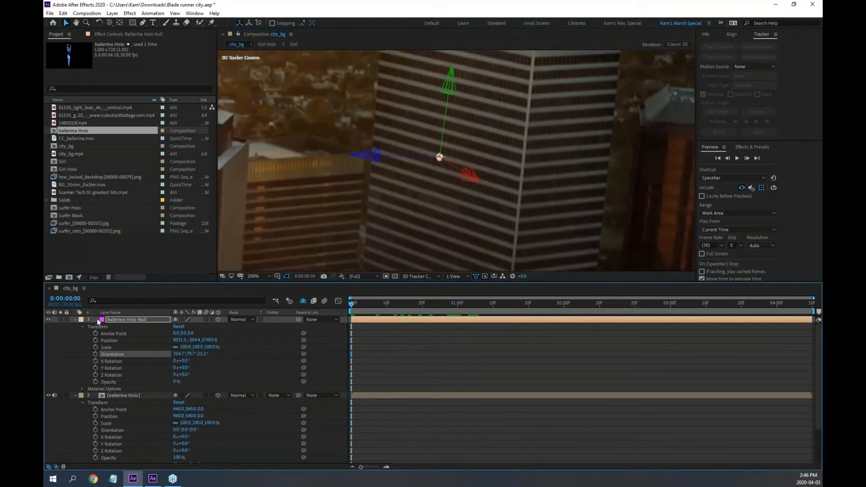
click(48, 395)
key(space)
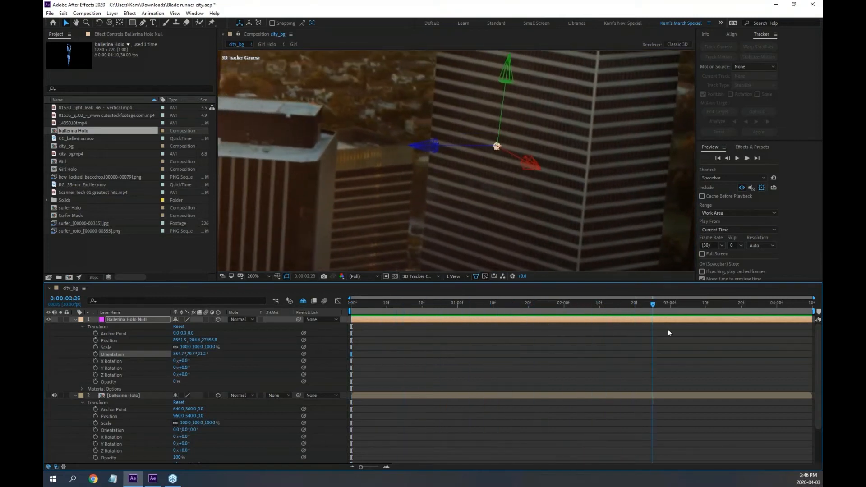
Recheck the tracking, then adjust Ballerina Holo Null's Orientation to about 354.7°, 62.7°, 5.2° at the first frame.
key(space)
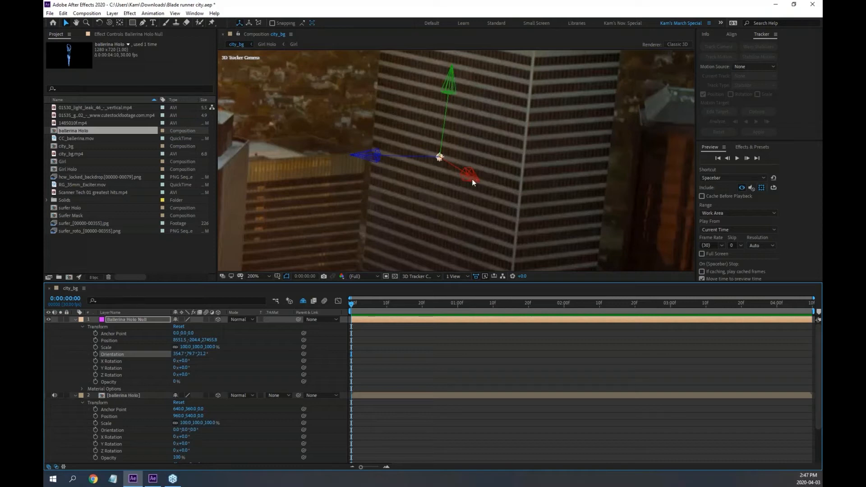
key(super+plus)
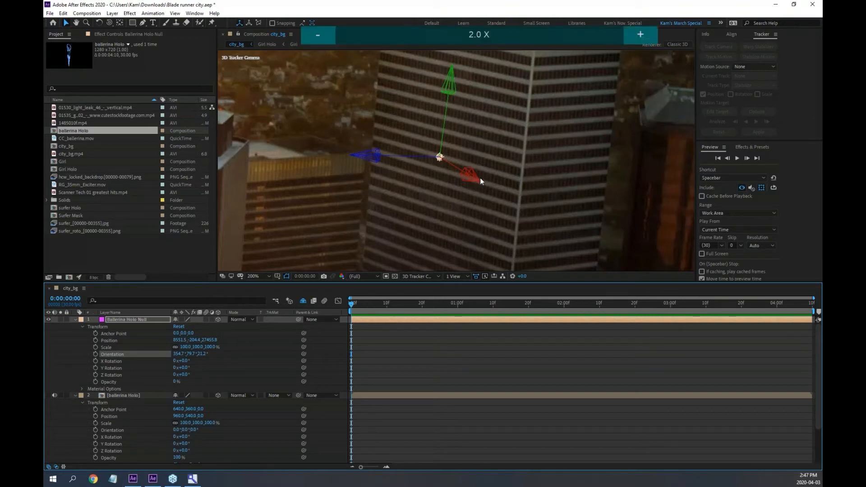
key(super+Escape)
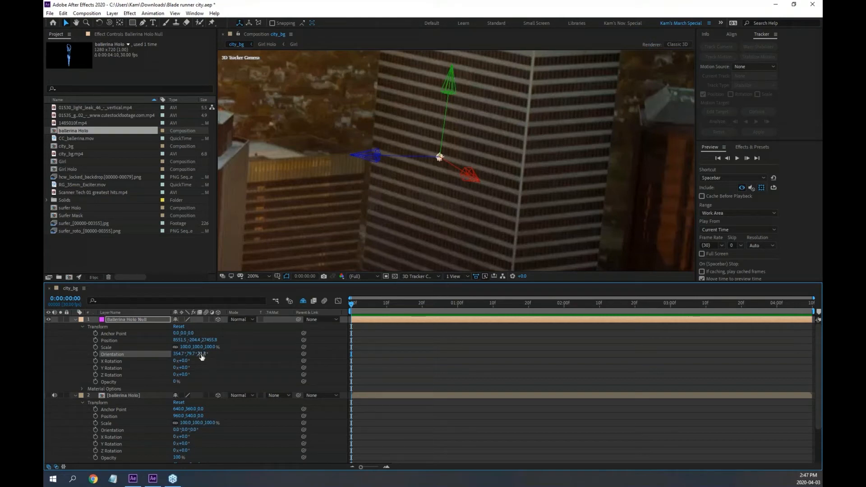
drag(200, 353, 197, 353)
drag(185, 354, 186, 354)
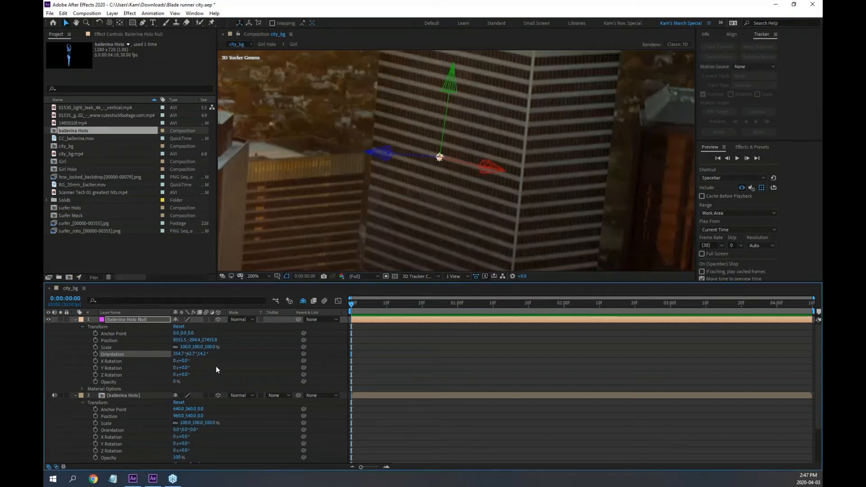
drag(202, 356, 199, 354)
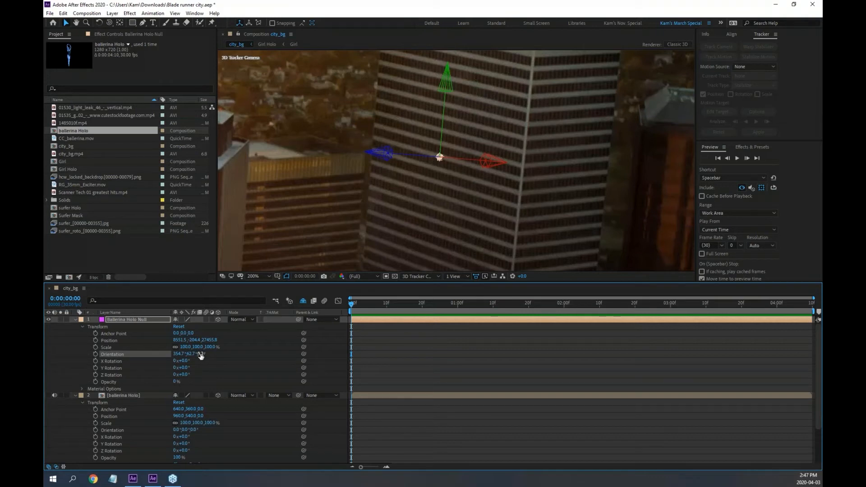
drag(199, 354, 199, 354)
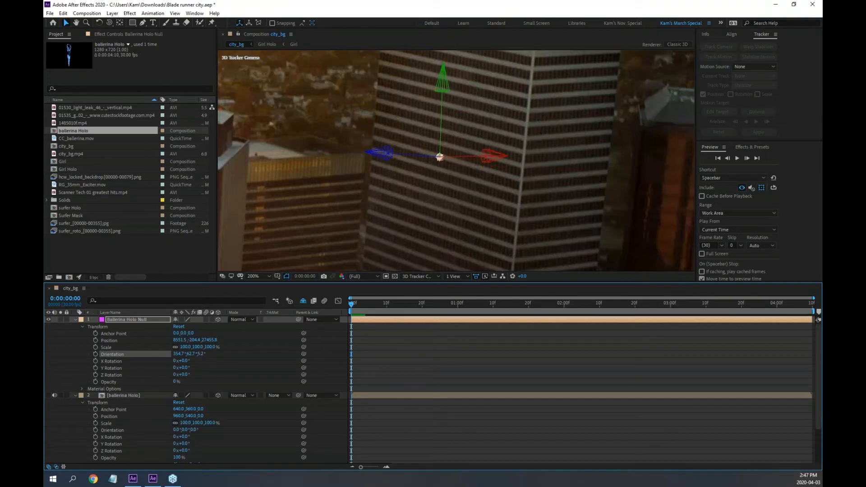
Activate the Rotation tool and lock the city_bg.mp4 layer to prevent it from being selected in the composition.
key(w)
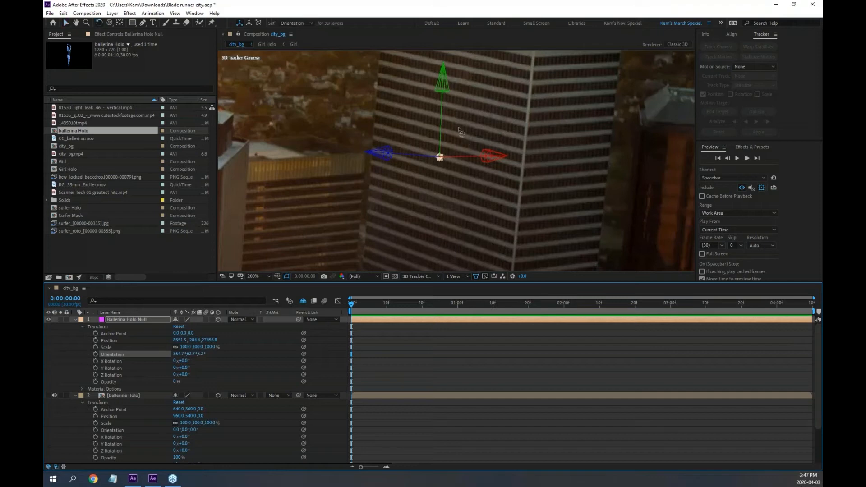
click(437, 126)
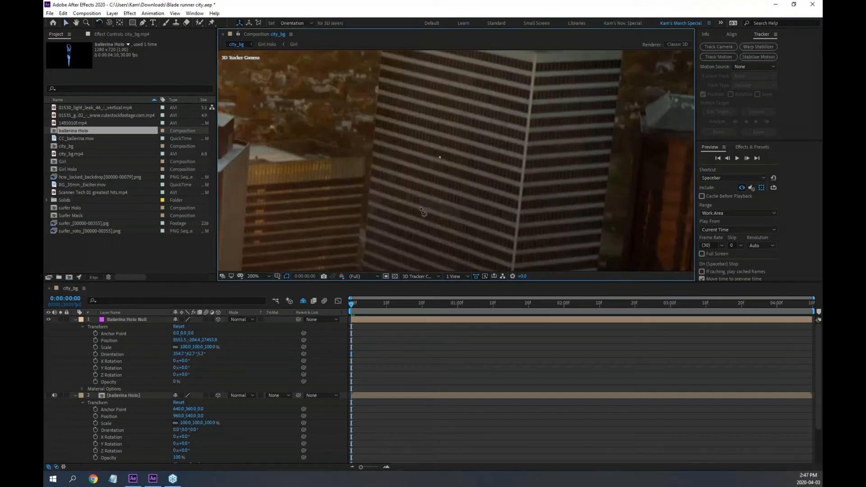
scroll(136, 420, down, 2)
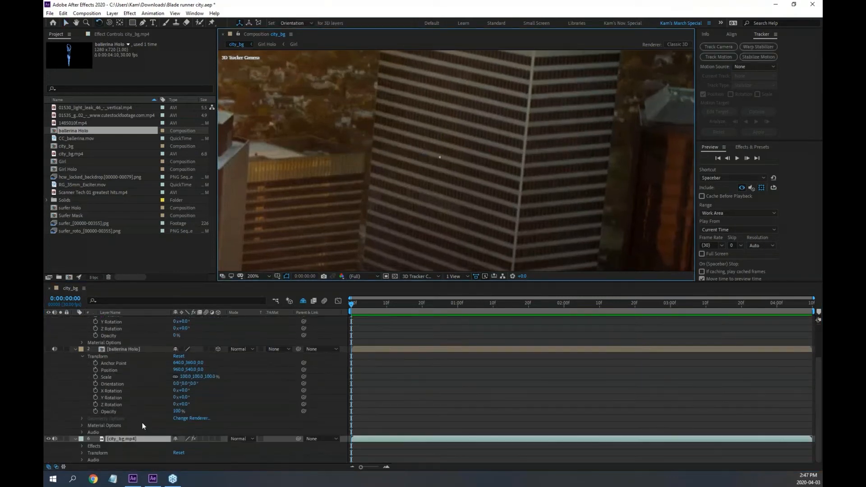
click(67, 439)
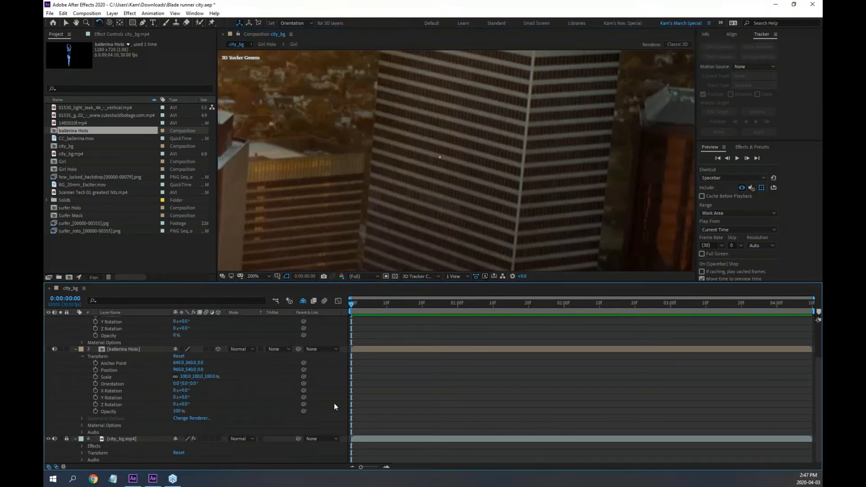
scroll(315, 398, up, 2)
Select Ballerina Holo Null and rotate it around its Y, Z and X axes so its axes follow the tower's window rows and edges.
click(136, 319)
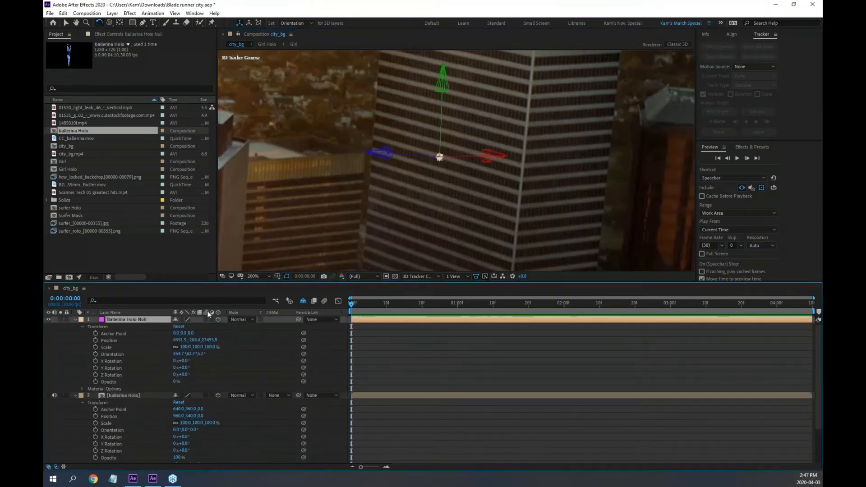
click(497, 161)
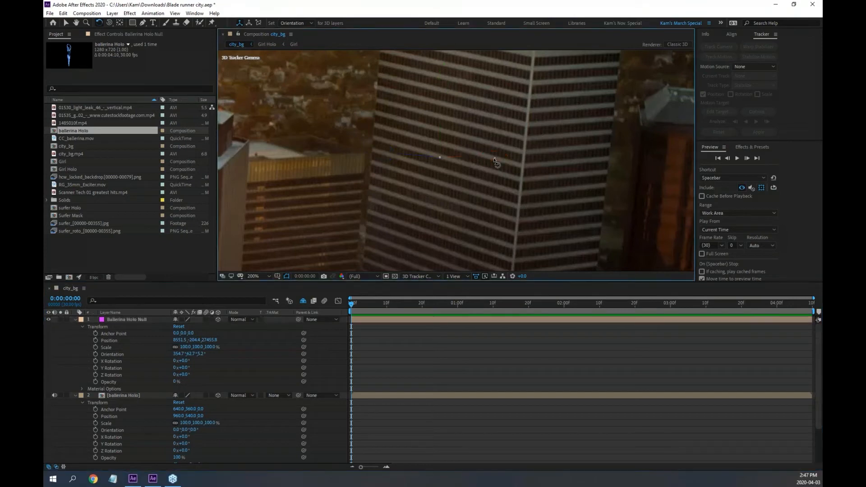
click(136, 320)
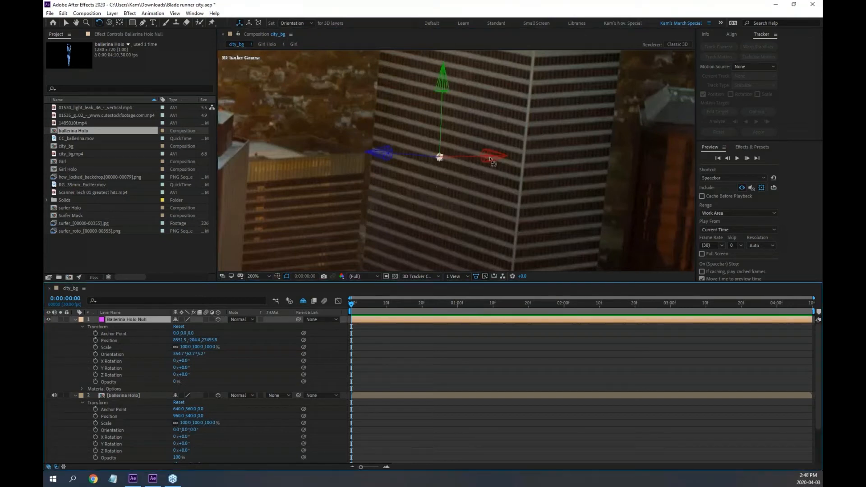
mouse_move(442, 86)
mouse_down()
mouse_move(411, 89)
mouse_move(448, 93)
mouse_up()
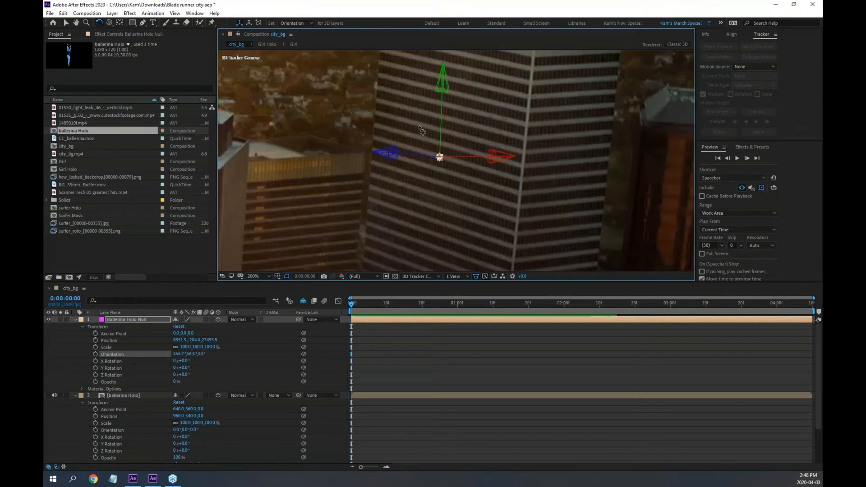
drag(384, 153, 392, 163)
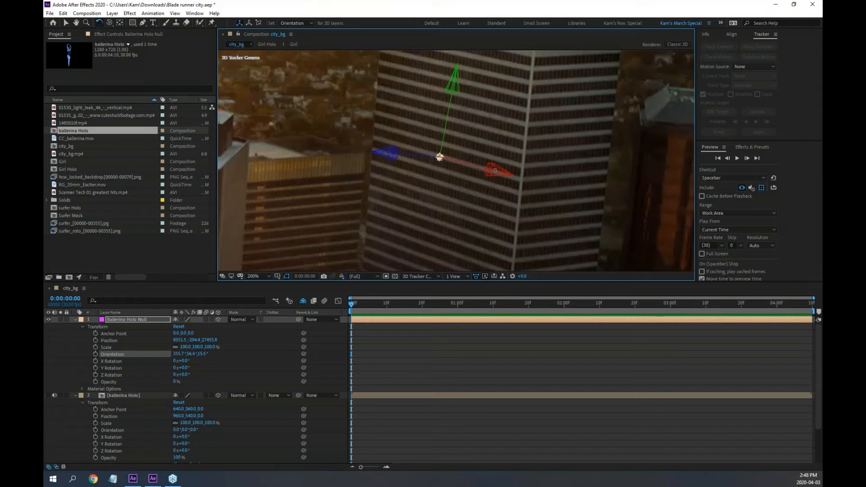
drag(496, 170, 494, 178)
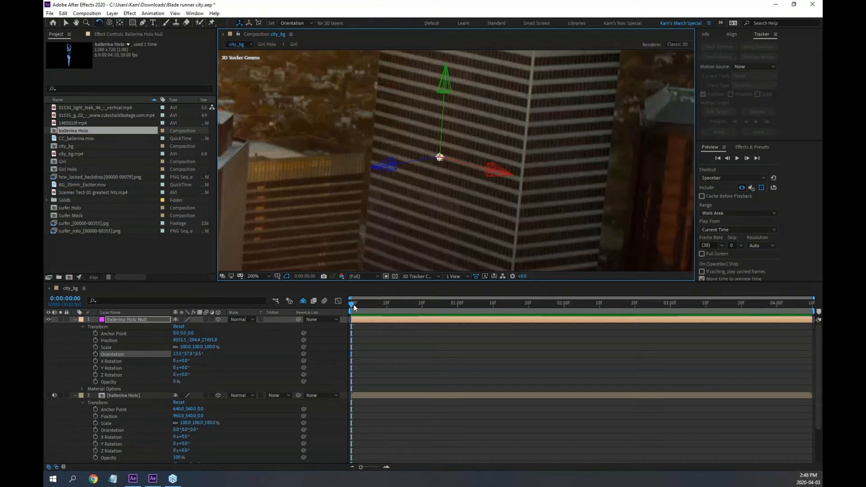
Scrub from the first frame to check the alignment, and fine-tune Ballerina Holo Null's Orientation to about 12.8°, 57.8°, 1.8°.
drag(353, 305, 314, 309)
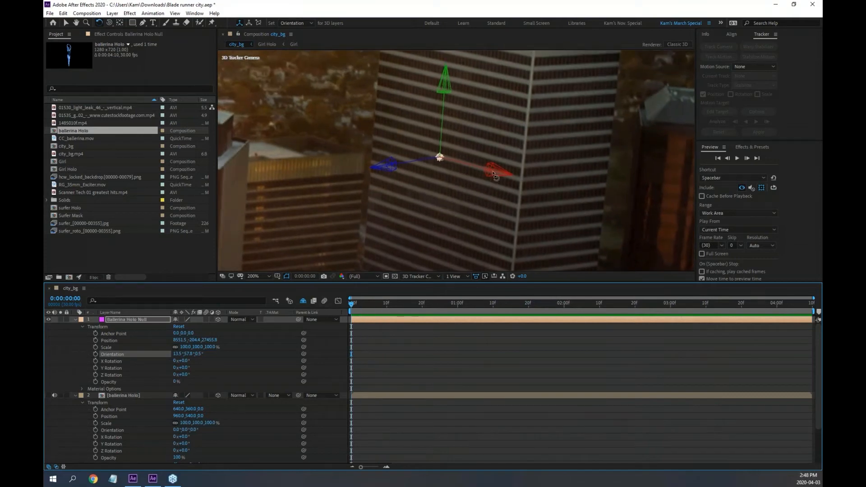
drag(495, 176, 491, 175)
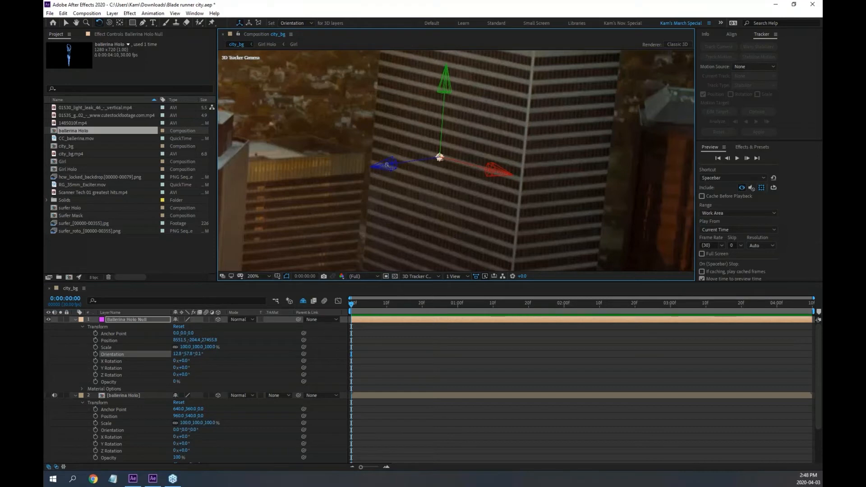
drag(386, 165, 390, 165)
Examine Ballerina Holo Null's axes against the tower's edges and window rows at 400% and 200%, scrubbing through the footage.
scroll(451, 68, up, 3)
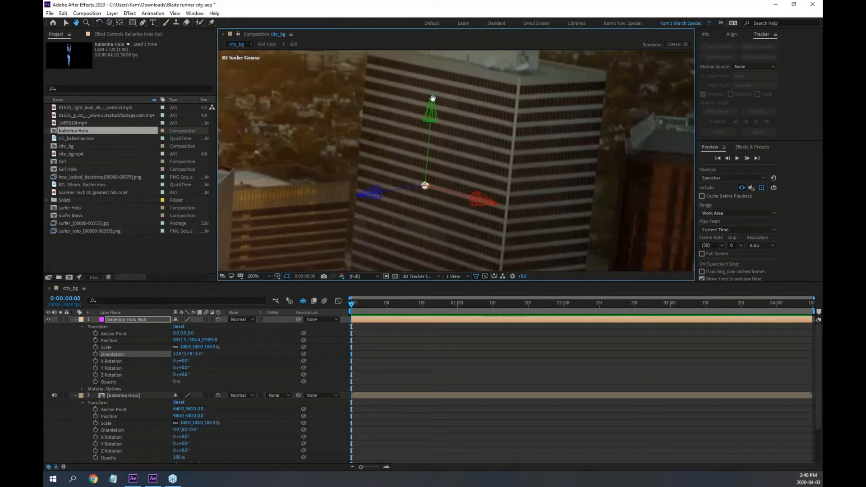
drag(417, 145, 414, 179)
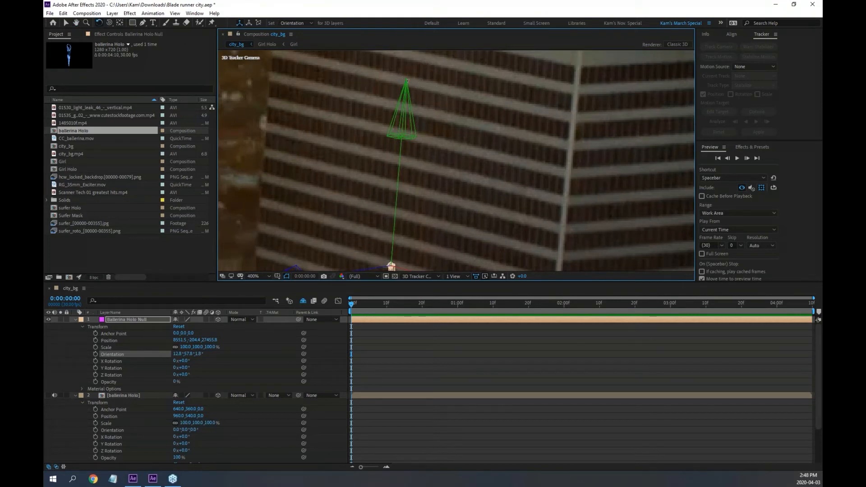
drag(465, 257, 407, 151)
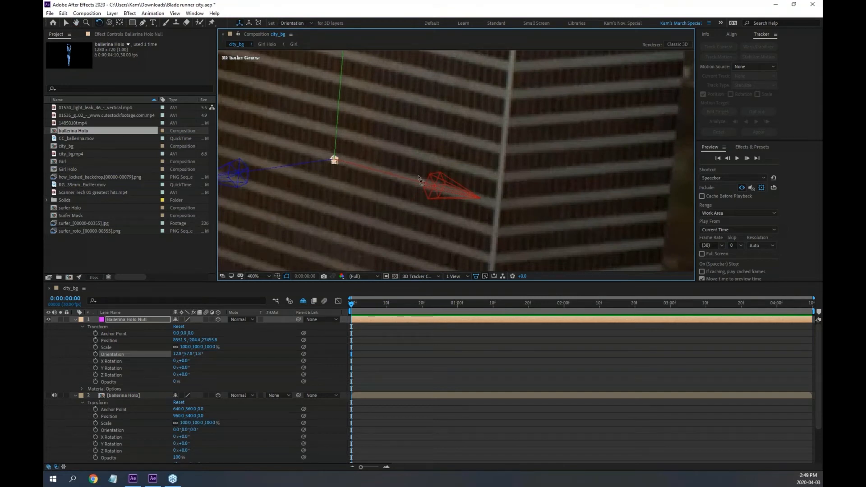
key(comma)
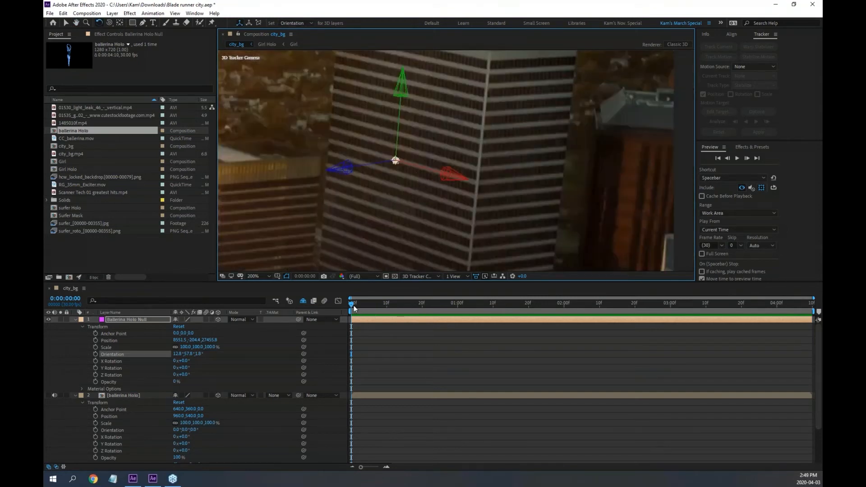
drag(394, 187, 395, 206)
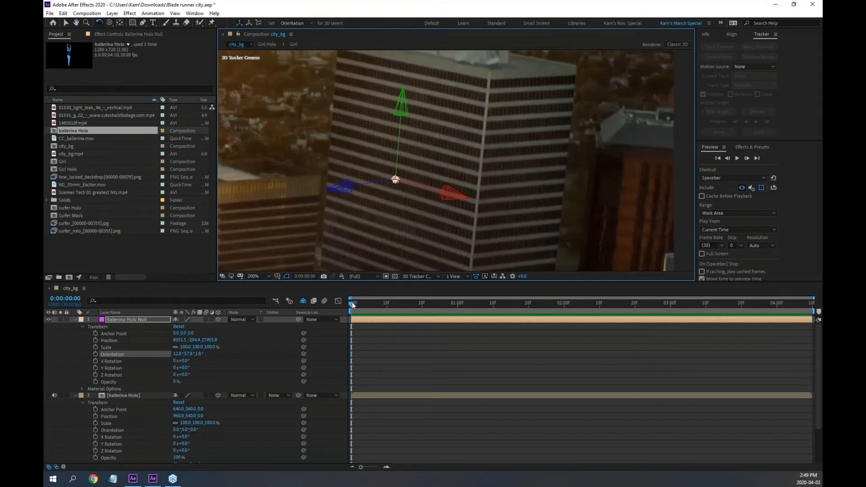
drag(354, 306, 348, 327)
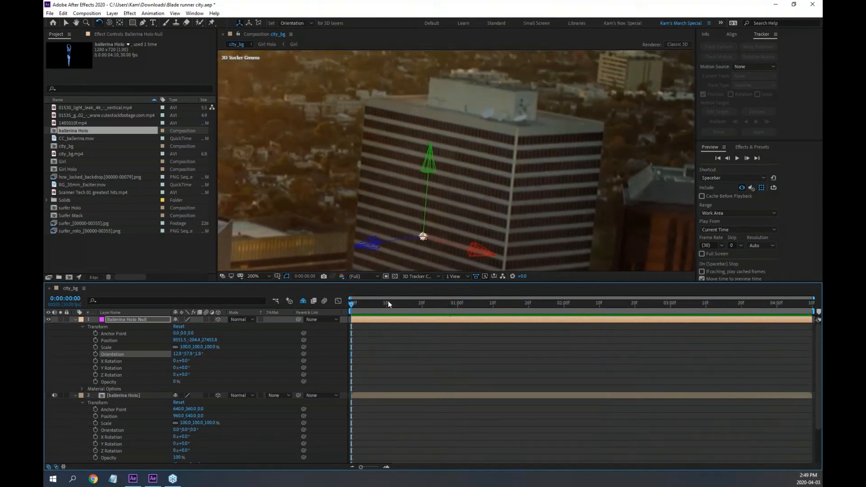
middle_click(394, 211)
drag(393, 210, 411, 120)
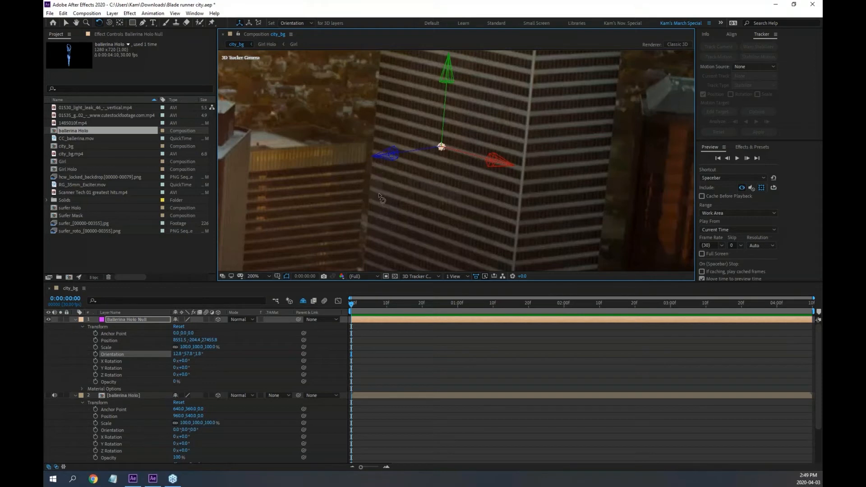
drag(381, 225, 391, 150)
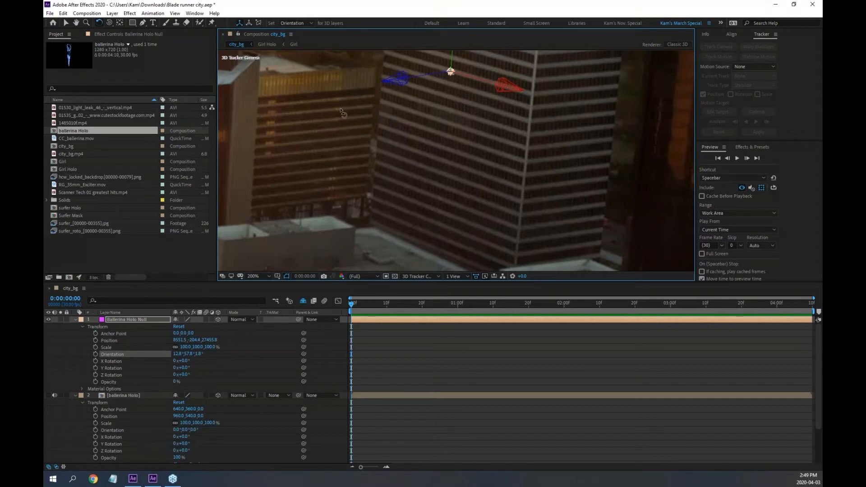
key(h)
drag(484, 134, 484, 207)
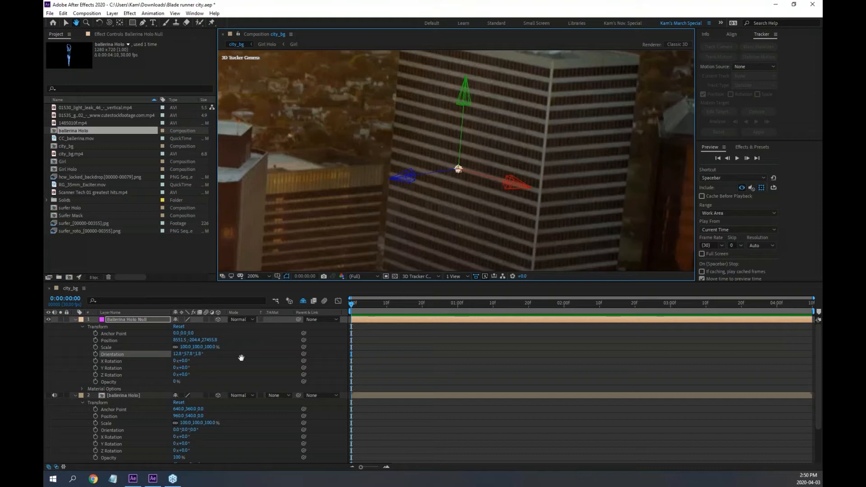
Unhide ballerina Holo and copy Ballerina Holo Null's Z position of 27455.8 into ballerina Holo's Z position.
click(212, 341)
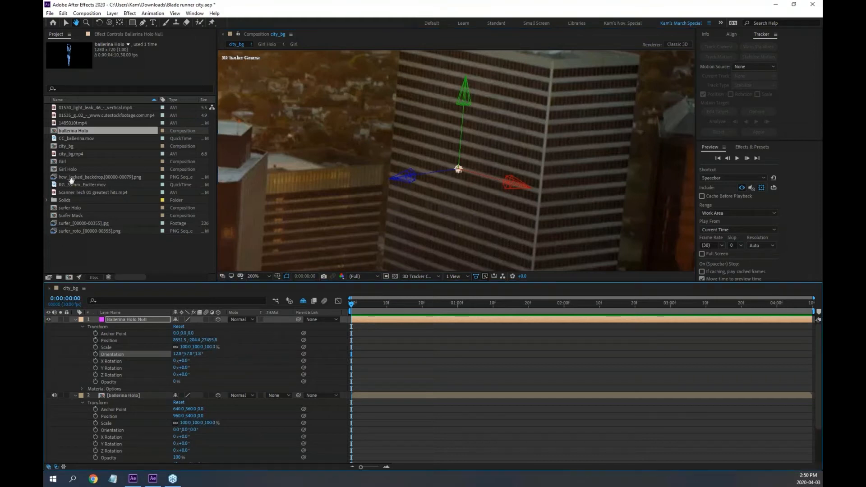
click(66, 23)
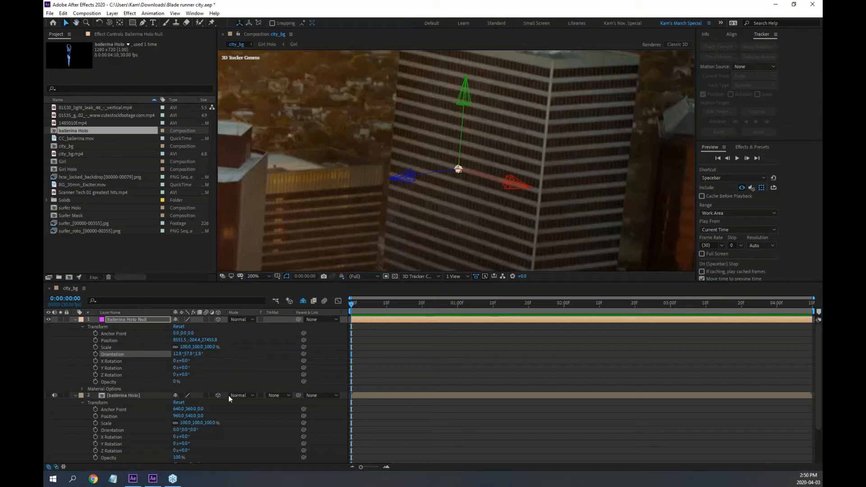
click(212, 357)
click(214, 340)
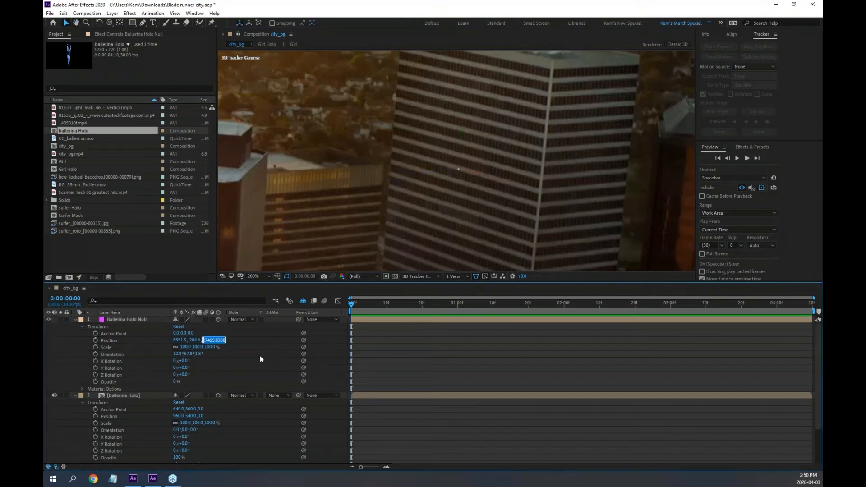
click(49, 396)
click(201, 416)
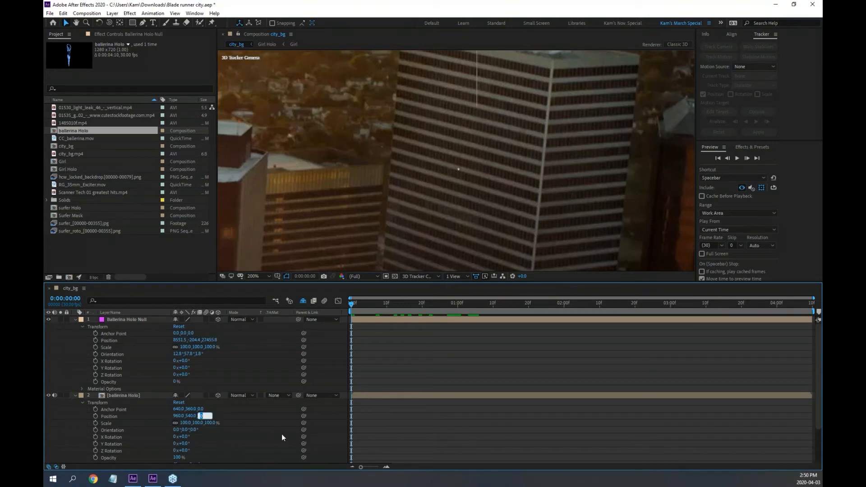
key(ctrl+v)
key(Return)
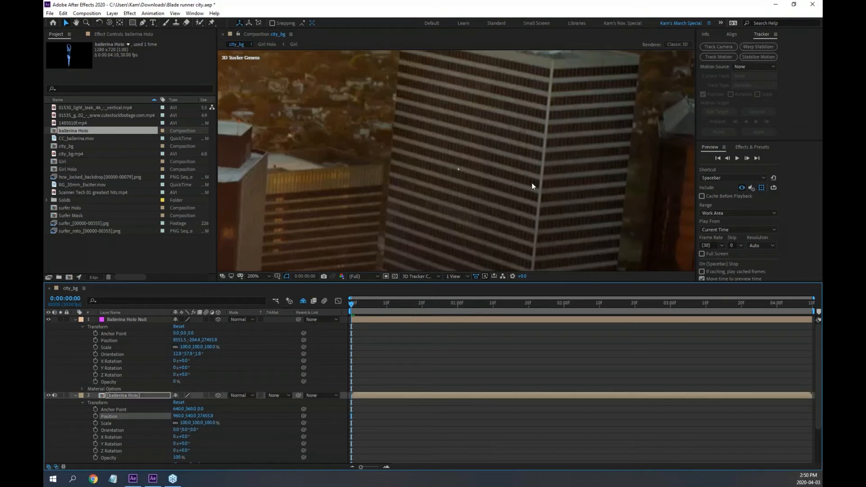
Move ballerina Holo onto its tower at a Position of about 8418, 107, 27455.8 and play the footage to check its tracking.
scroll(532, 183, down, 2)
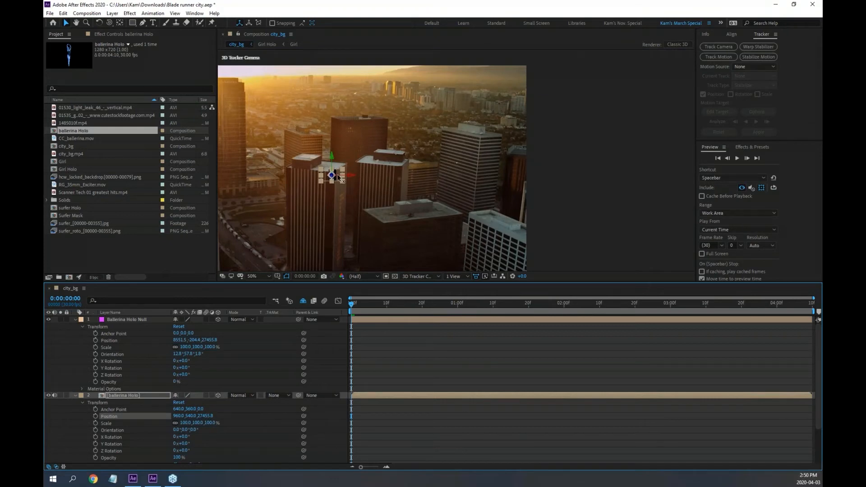
drag(339, 176, 357, 177)
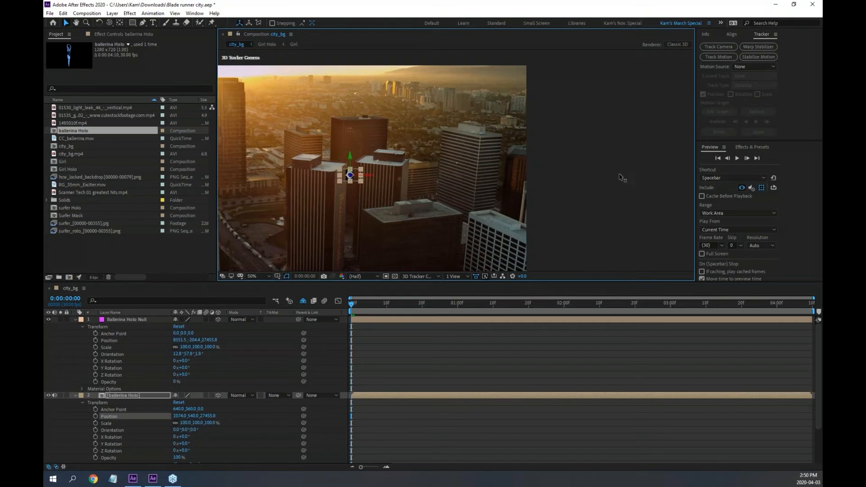
drag(619, 177, 822, 178)
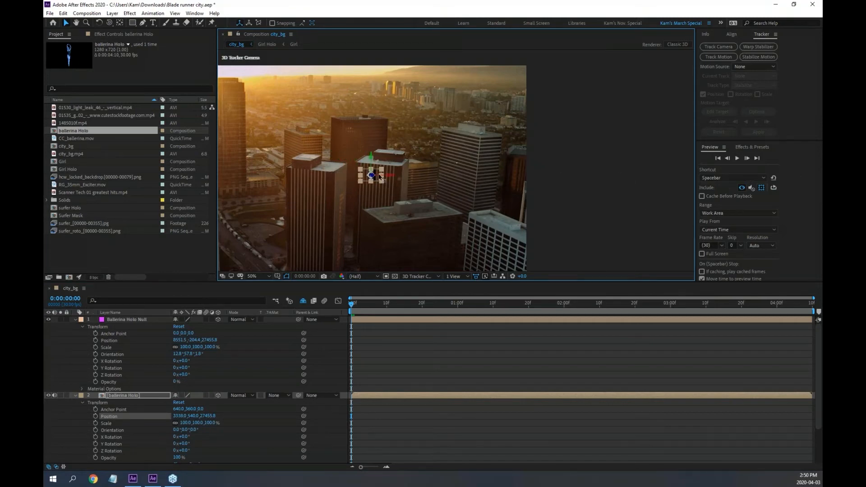
drag(381, 178, 679, 177)
key(ctrl+z)
drag(178, 419, 418, 424)
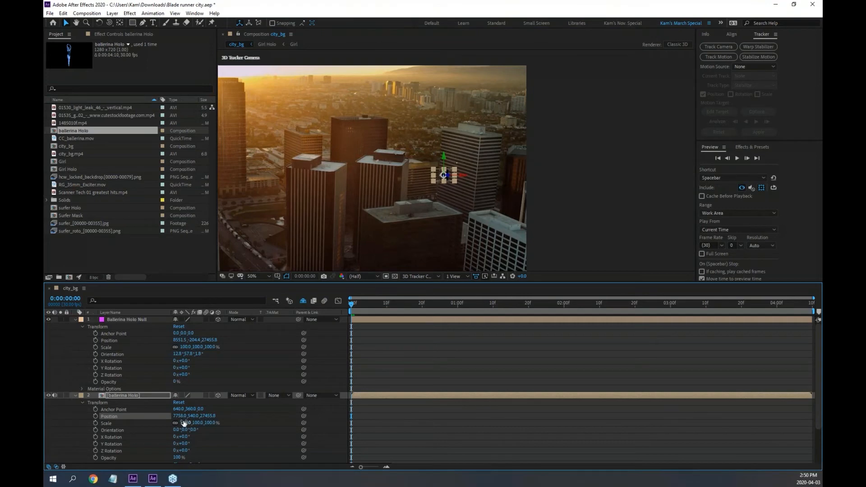
mouse_move(176, 416)
mouse_down()
mouse_move(197, 415)
mouse_move(178, 416)
mouse_up()
scroll(458, 169, up, 4)
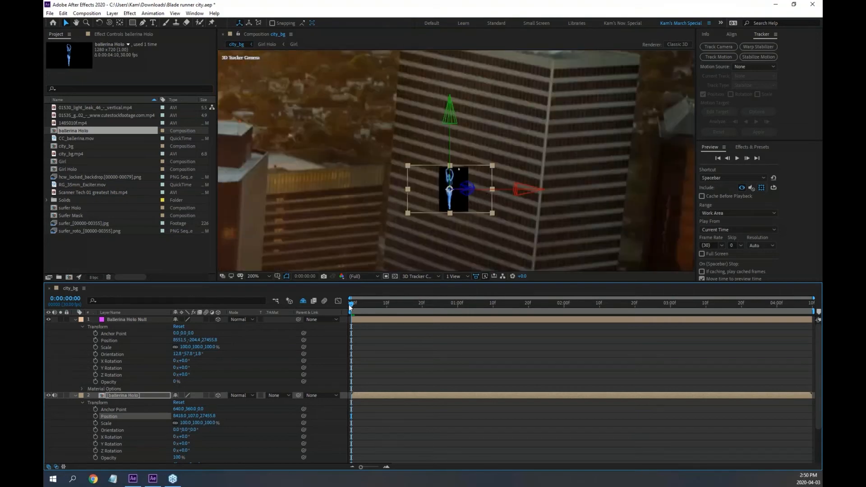
key(space)
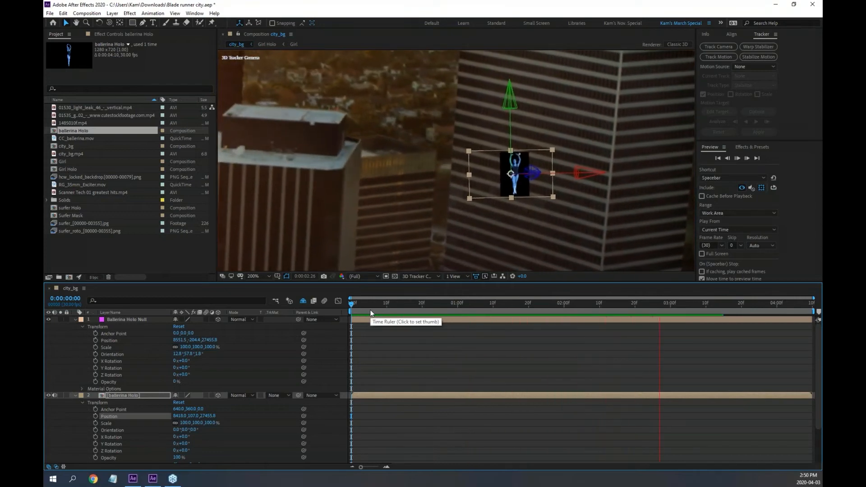
key(space)
key(Home)
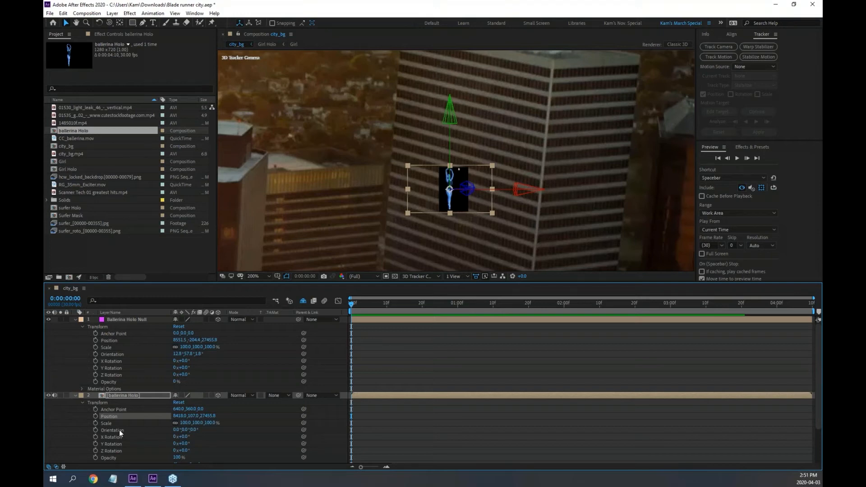
Link ballerina Holo's Orientation to Ballerina Holo Null's Orientation with an expression, and check the match through the footage.
alt+click(95, 431)
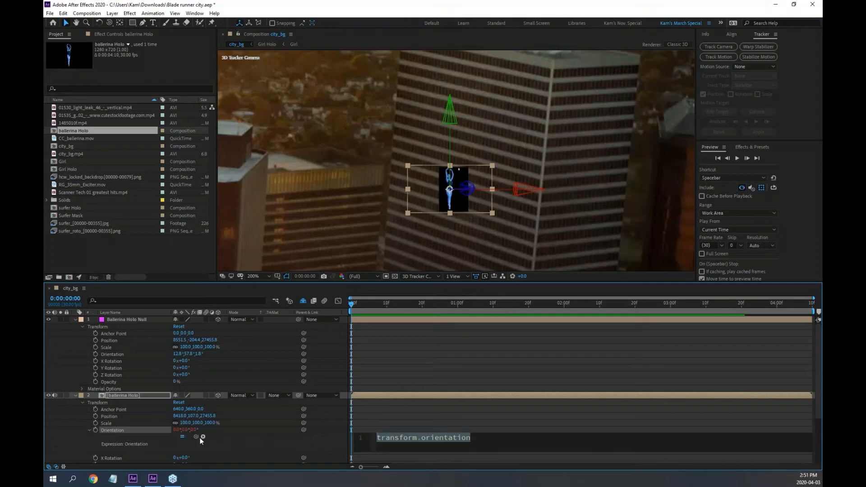
drag(197, 437, 118, 353)
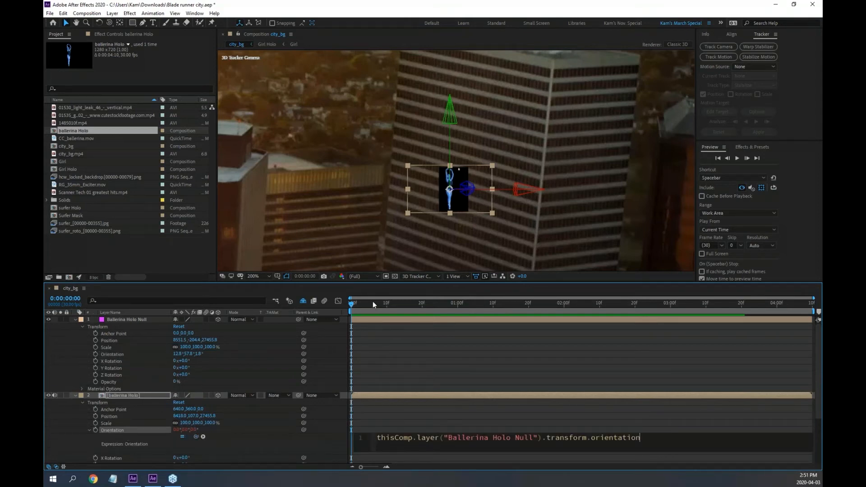
click(373, 302)
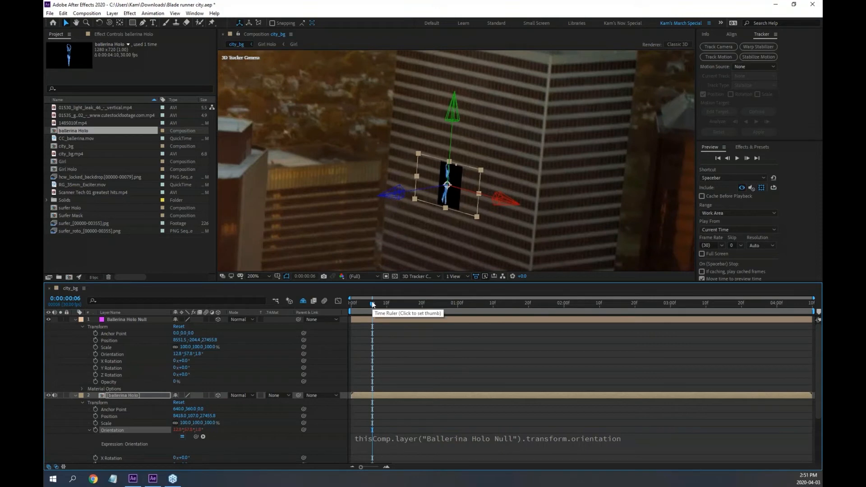
key(space)
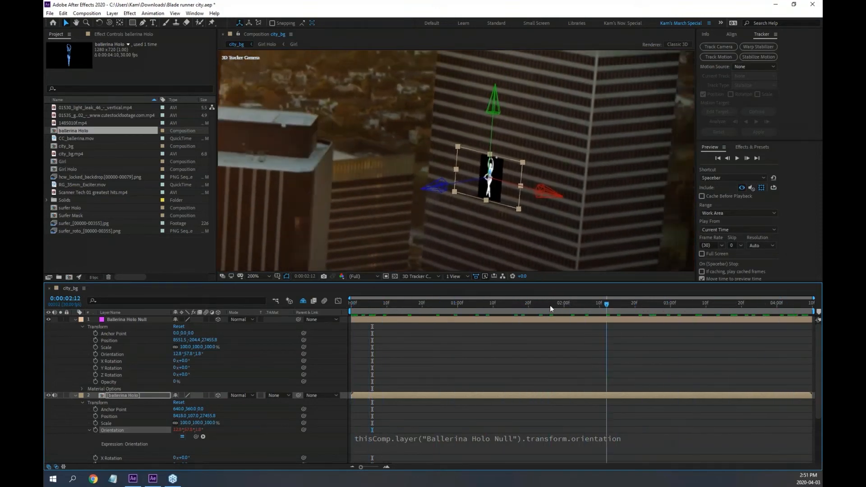
drag(550, 305, 343, 305)
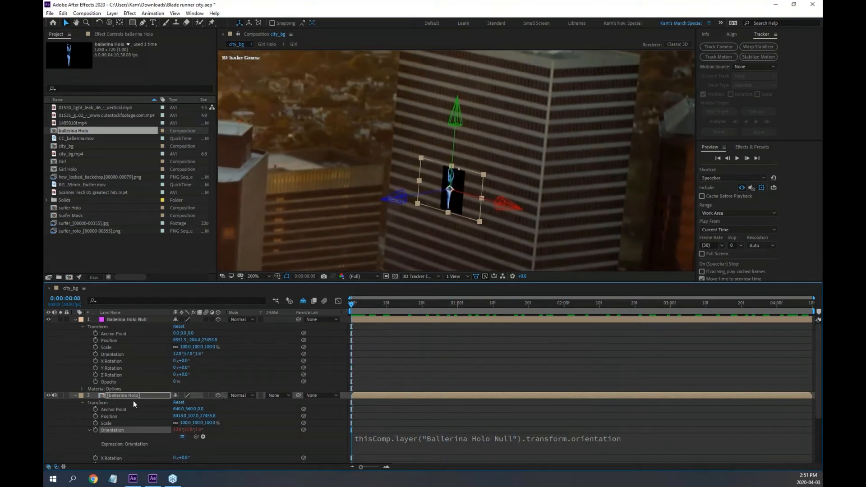
Scale ballerina Holo to 599%, reposition it on the tower face at about 8437.5, 23.2, 27405.1, and preview how it tracks.
click(74, 318)
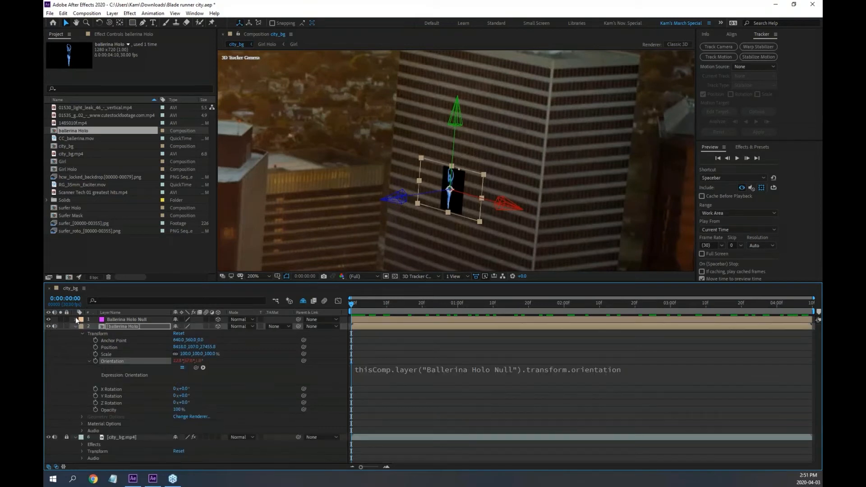
click(131, 326)
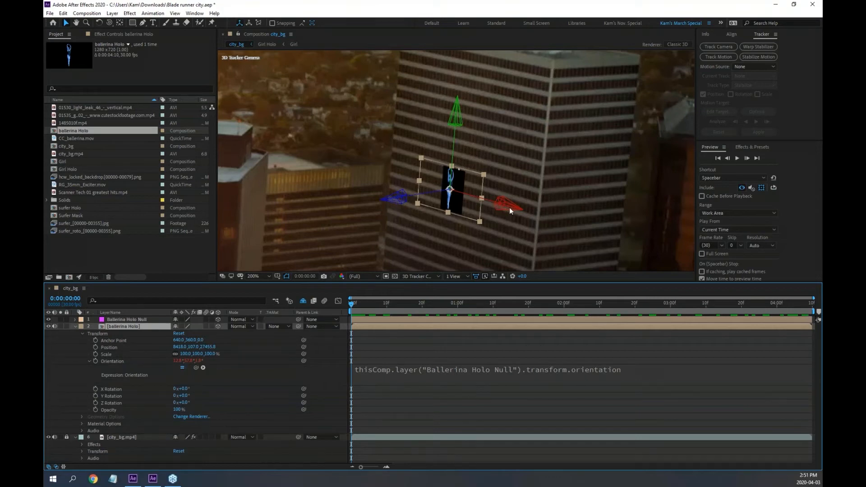
drag(508, 208, 535, 226)
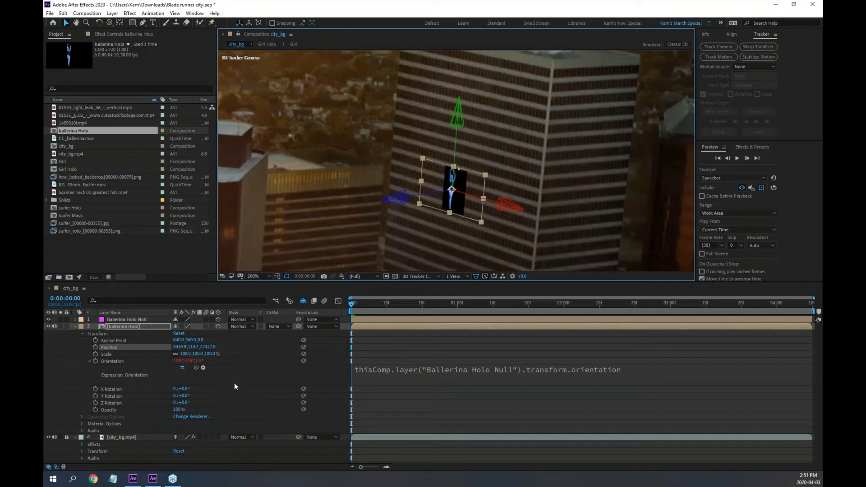
drag(212, 355, 413, 354)
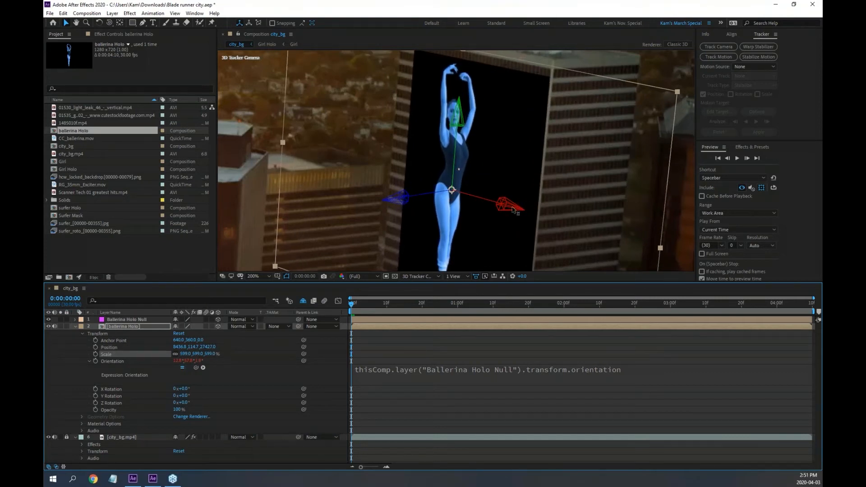
drag(514, 211, 514, 208)
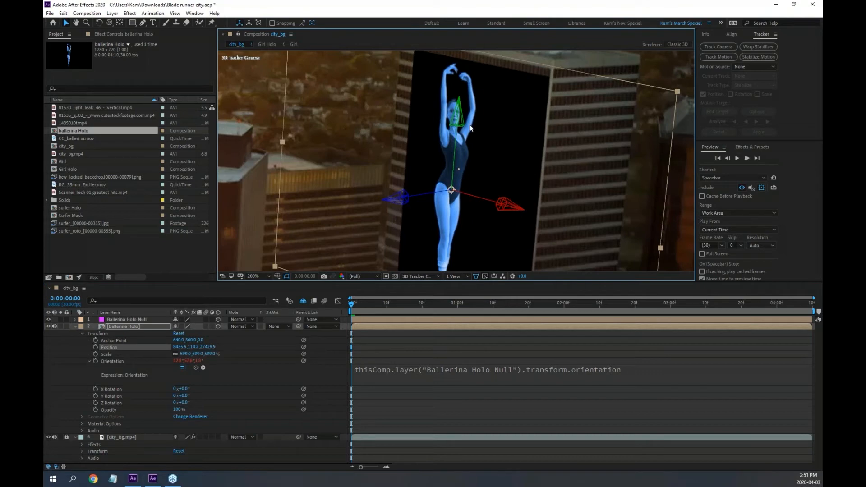
drag(461, 114, 471, 43)
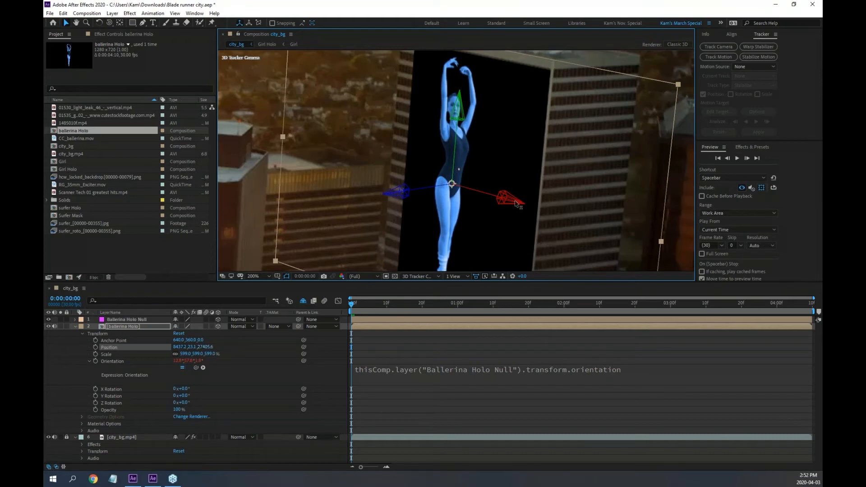
drag(516, 203, 517, 206)
drag(351, 303, 461, 302)
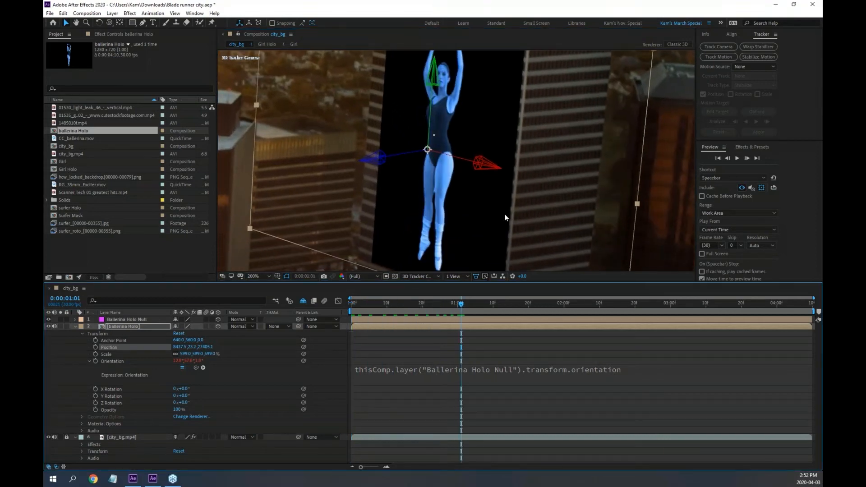
scroll(504, 214, down, 2)
key(space)
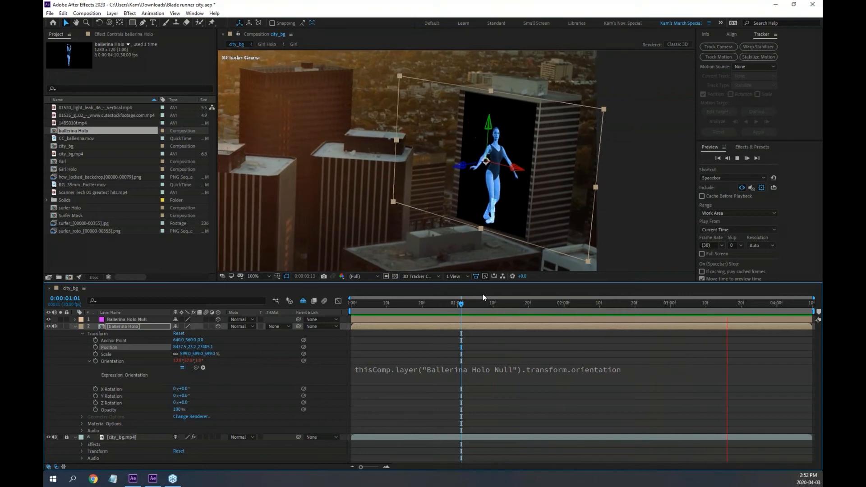
key(space)
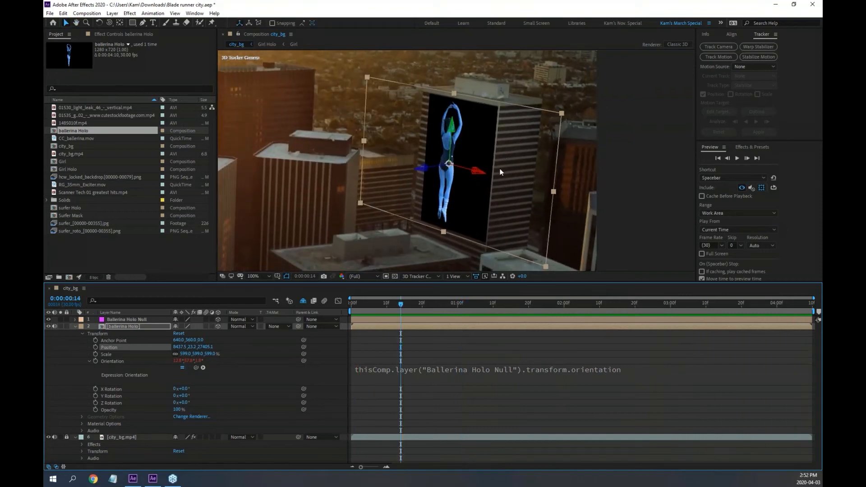
From the first frame, bring ballerina Holo forward and along its X axis to about 8335.4, -18.7, 27251.7, then preview the fit.
drag(414, 302, 329, 305)
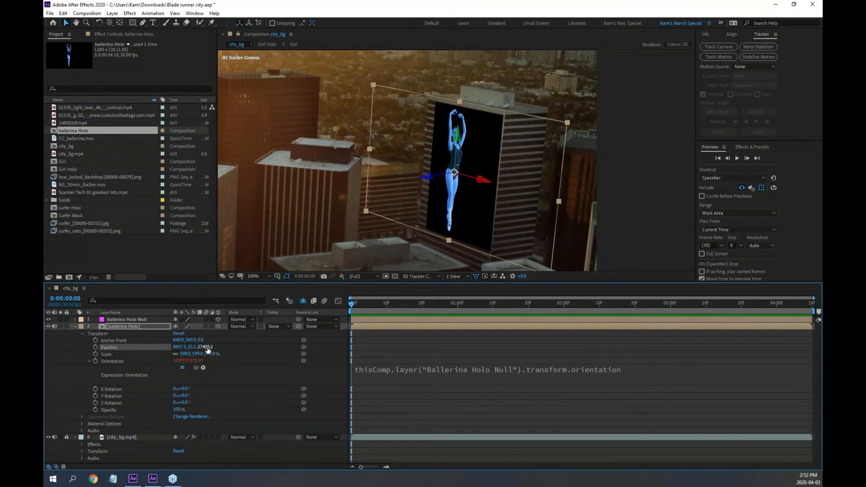
drag(208, 350, 81, 347)
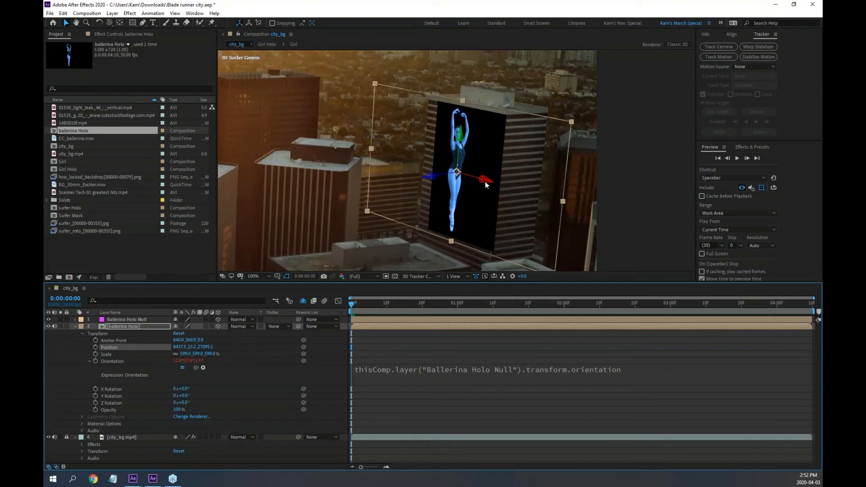
drag(486, 182, 413, 180)
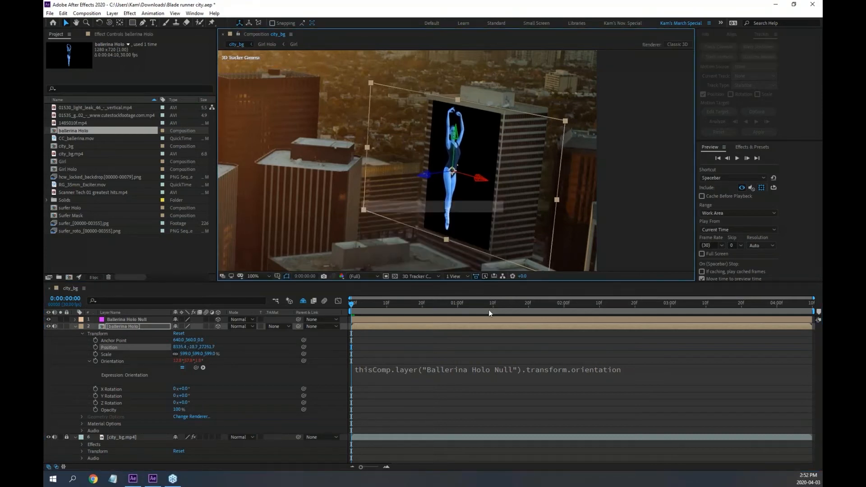
key(space)
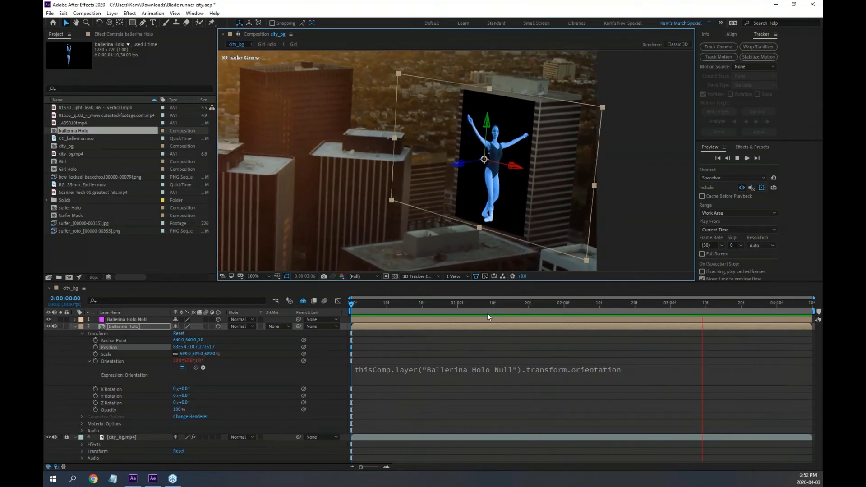
key(space)
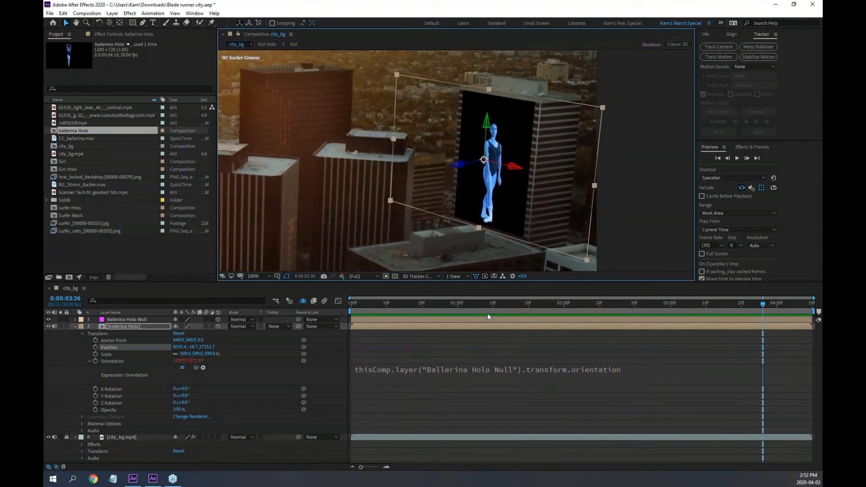
Collapse ballerina Holo's properties, set its blending mode to Add, and return to the first frame.
click(75, 326)
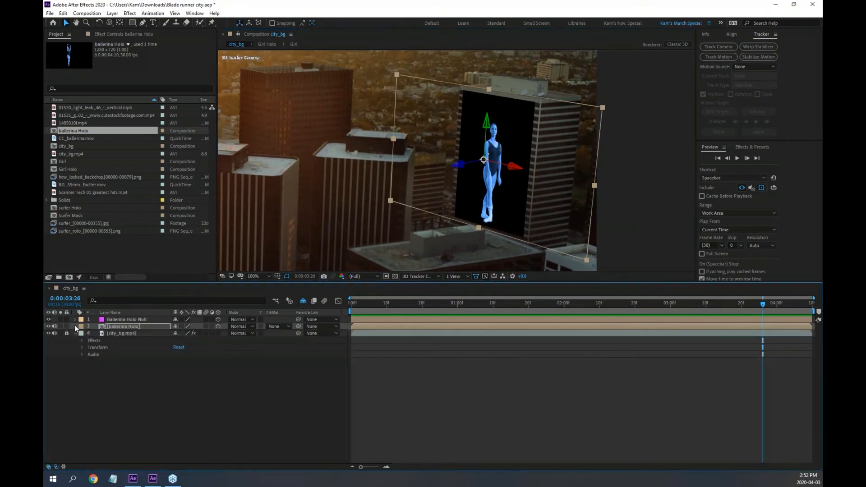
click(249, 328)
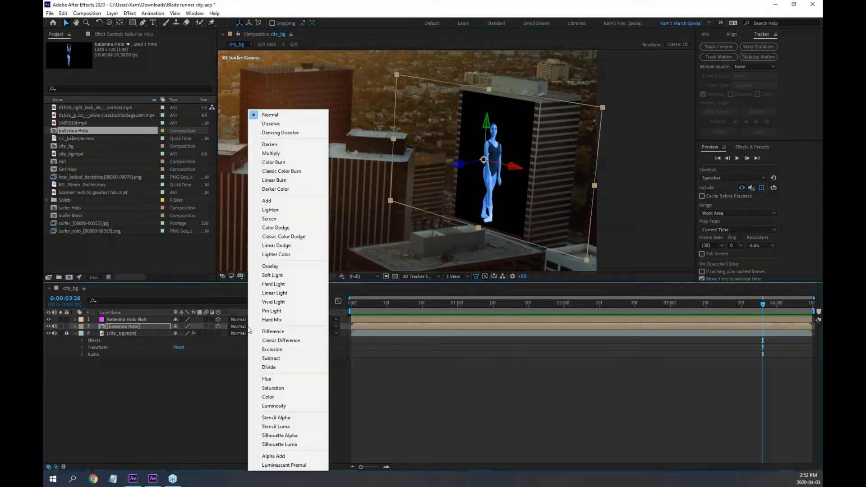
click(267, 201)
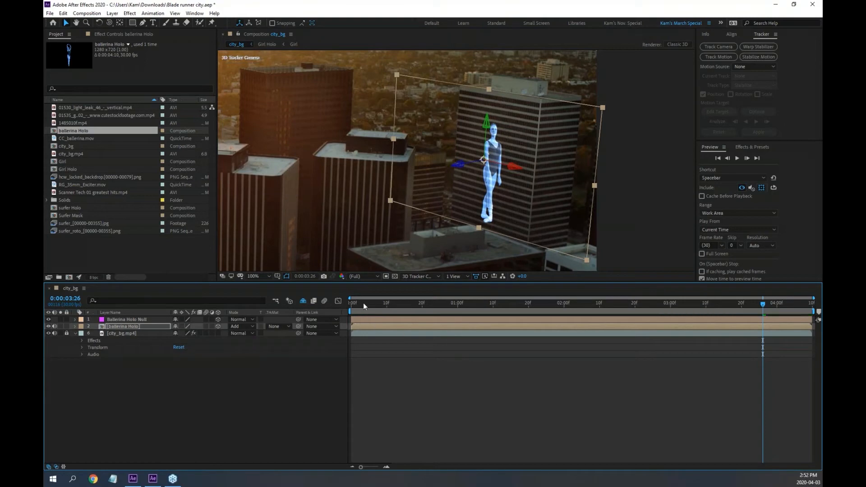
key(Home)
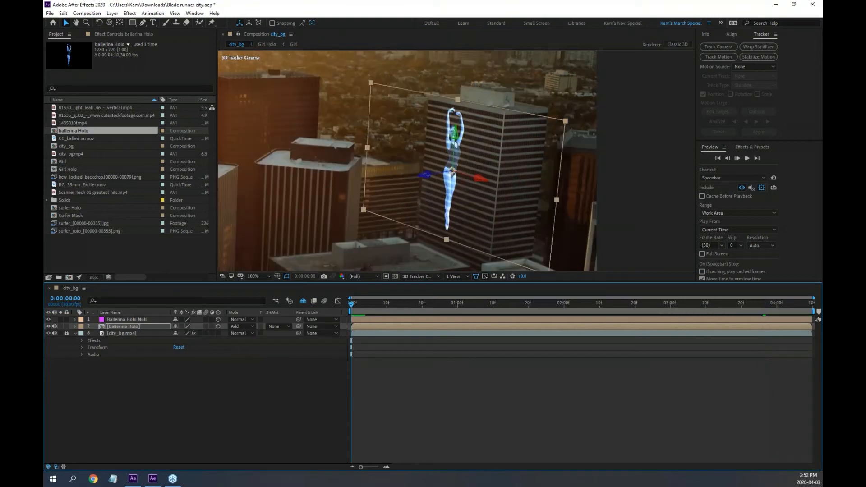
Exclude overlays and layer controls from previews, deselect ballerina Holo, and review the composite up to 0:00:03:13.
key(space)
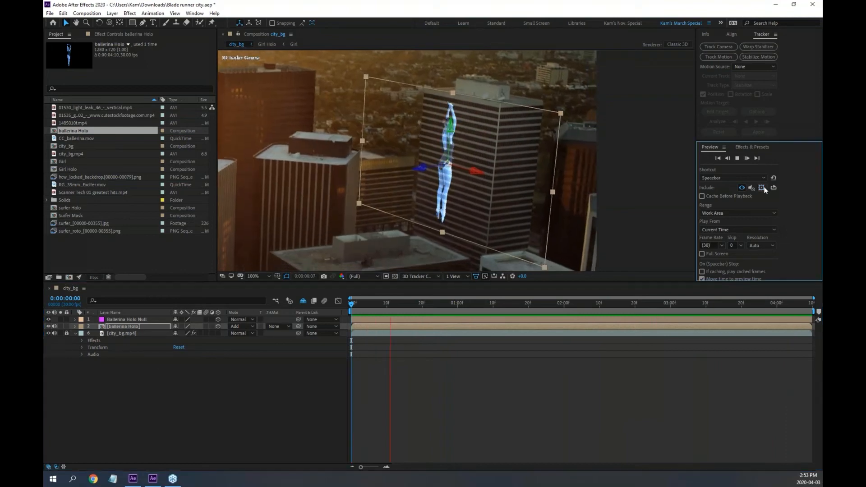
key(space)
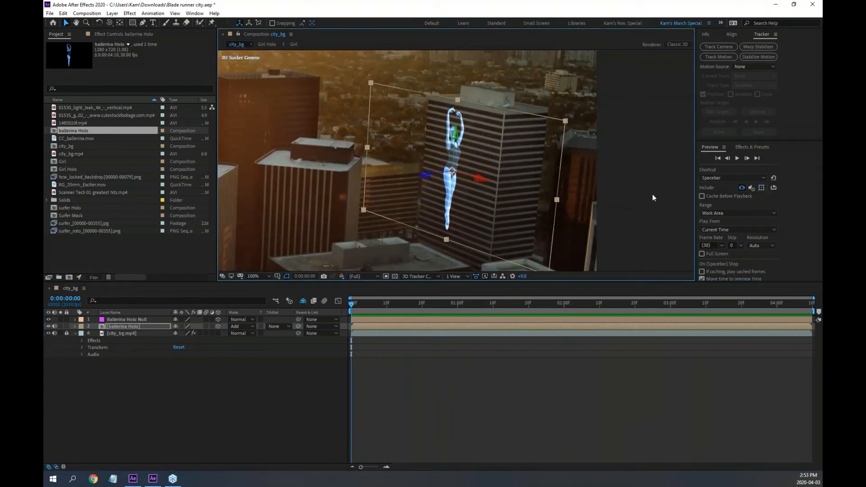
click(652, 194)
key(space)
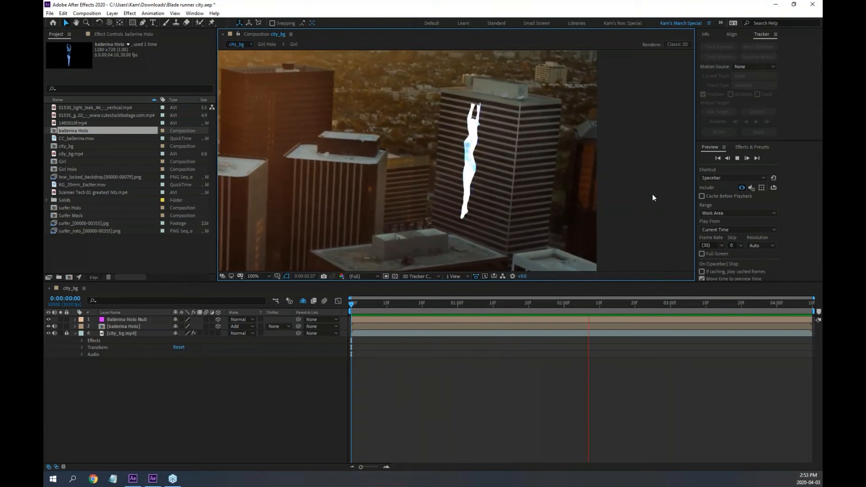
key(space)
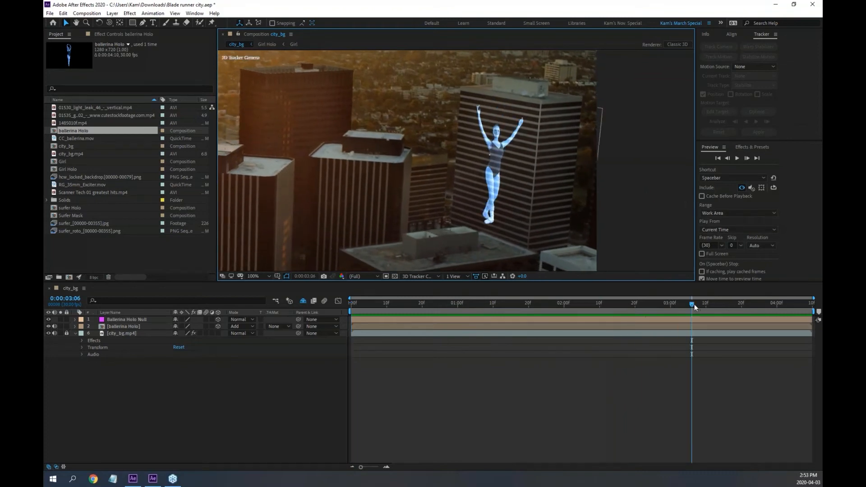
drag(694, 305, 719, 307)
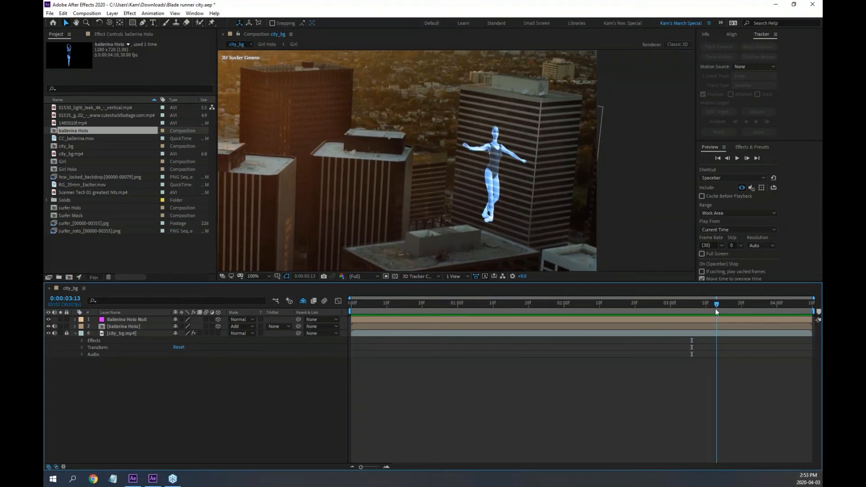
Play the composite from the first frame in an enlarged viewer to review both holograms across the city shot.
drag(717, 311, 352, 330)
key(space)
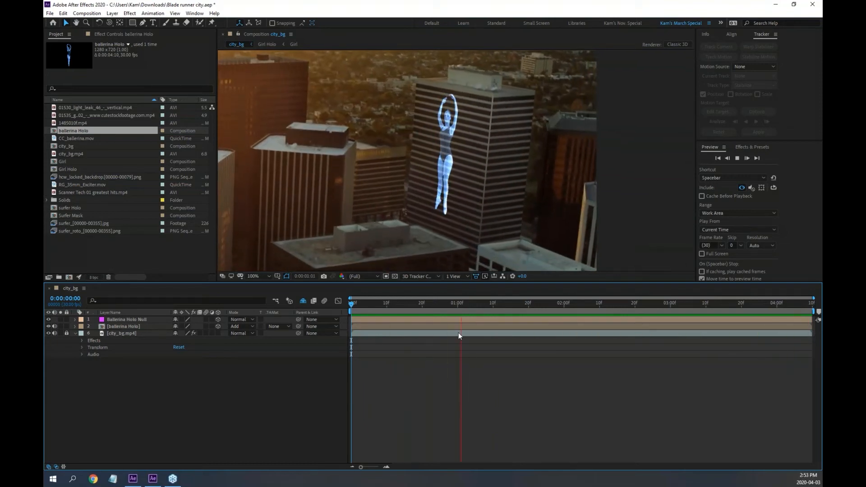
click(626, 182)
key(grave)
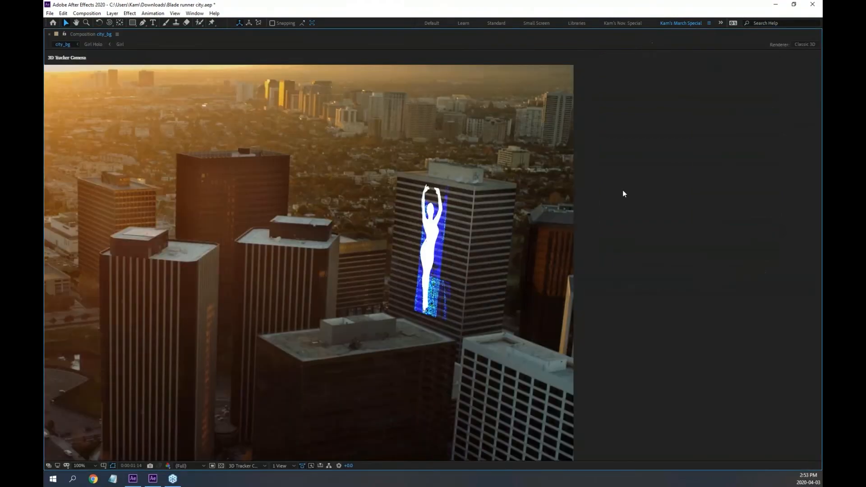
key(h)
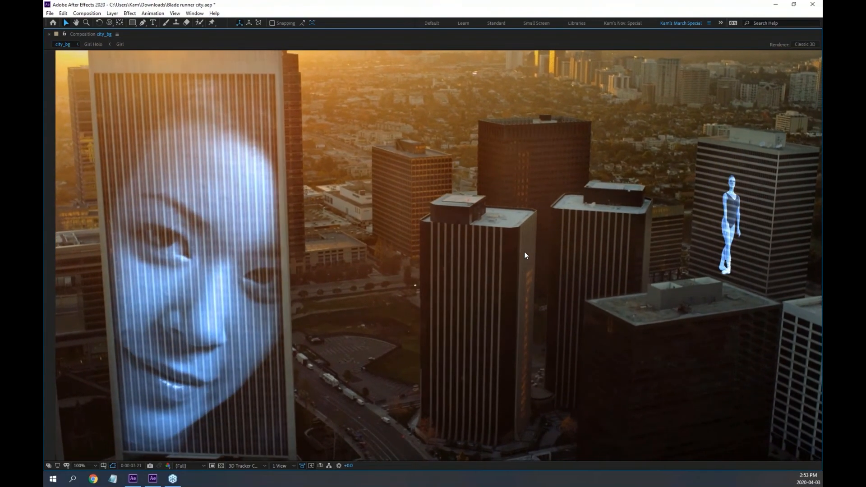
key(grave)
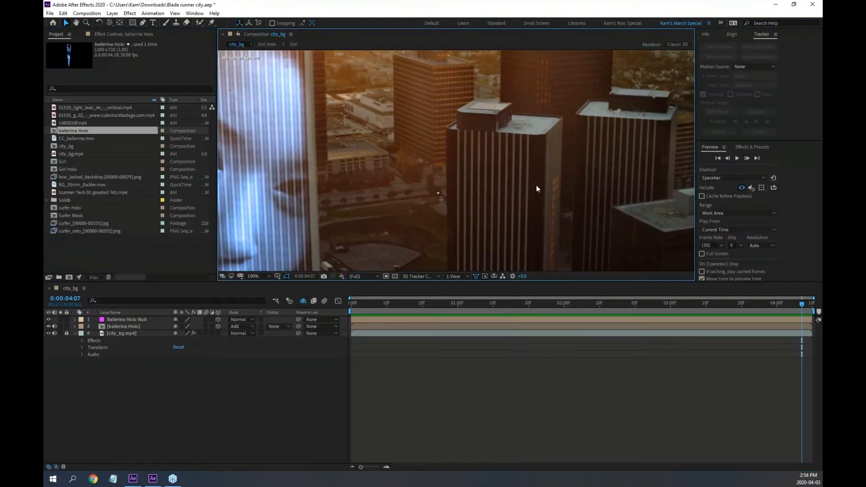
scroll(523, 174, down, 2)
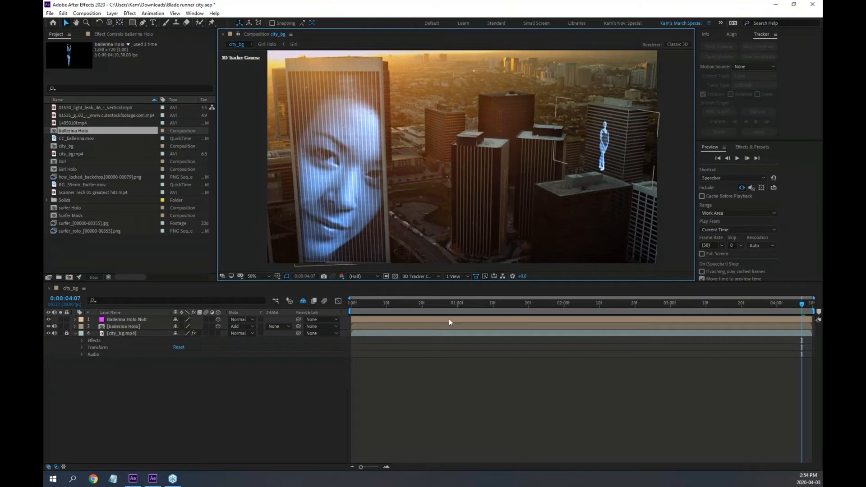
At the first frame, lock Ballerina Holo Null and ballerina Holo and hide both from the layer list as shy layers.
drag(388, 304, 331, 305)
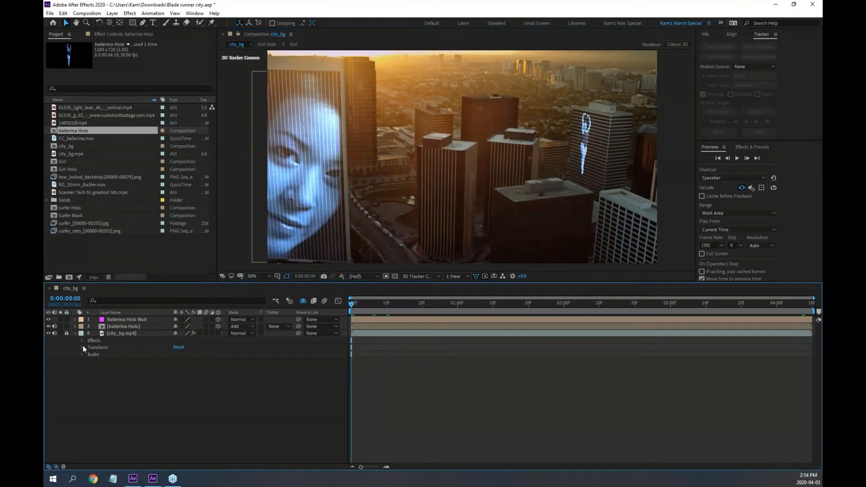
click(67, 319)
click(67, 326)
click(176, 319)
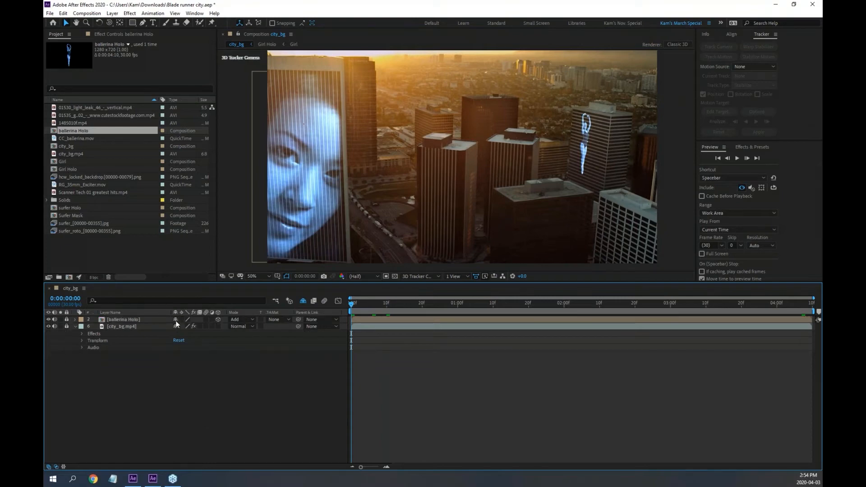
click(176, 320)
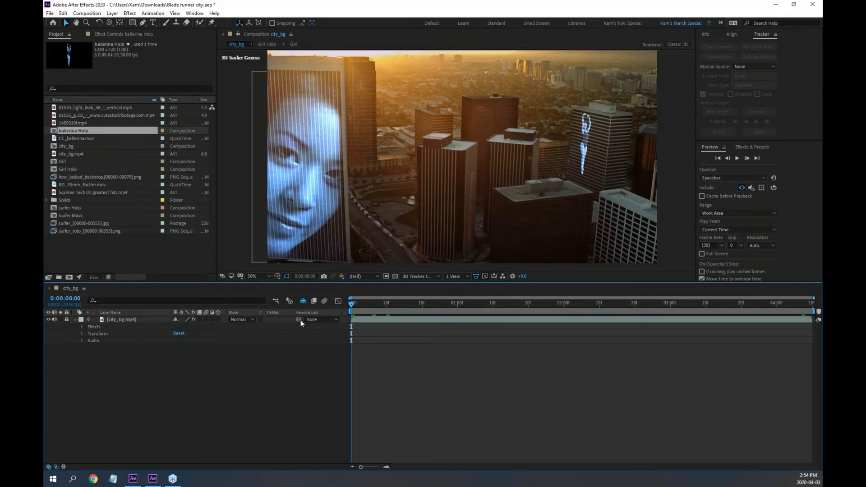
click(303, 301)
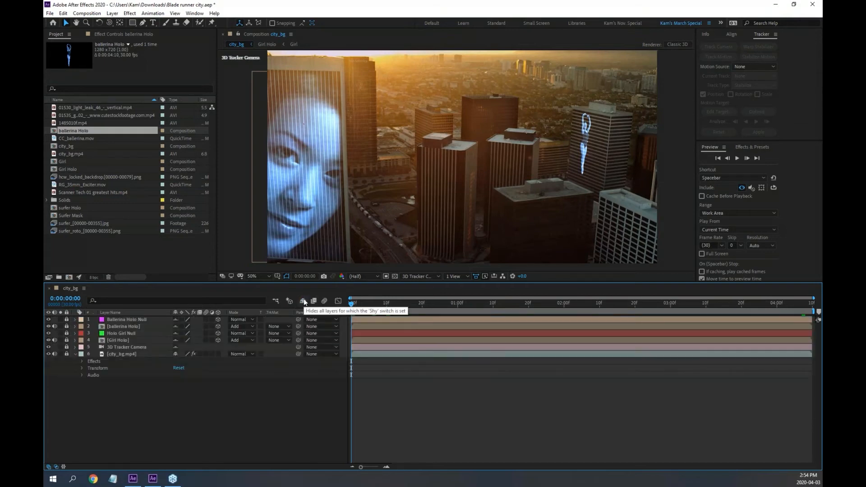
click(304, 299)
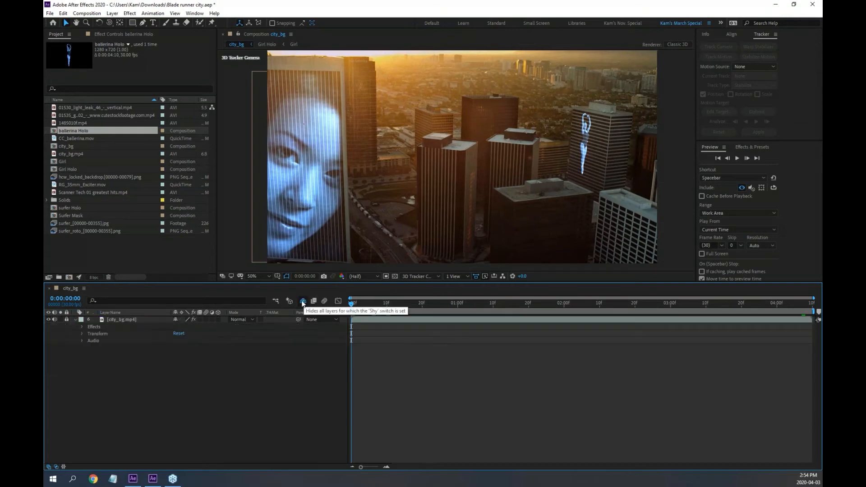
Unlock the city_bg.mp4 layer and select its 3D Camera Tracker effect to show the track points.
click(67, 320)
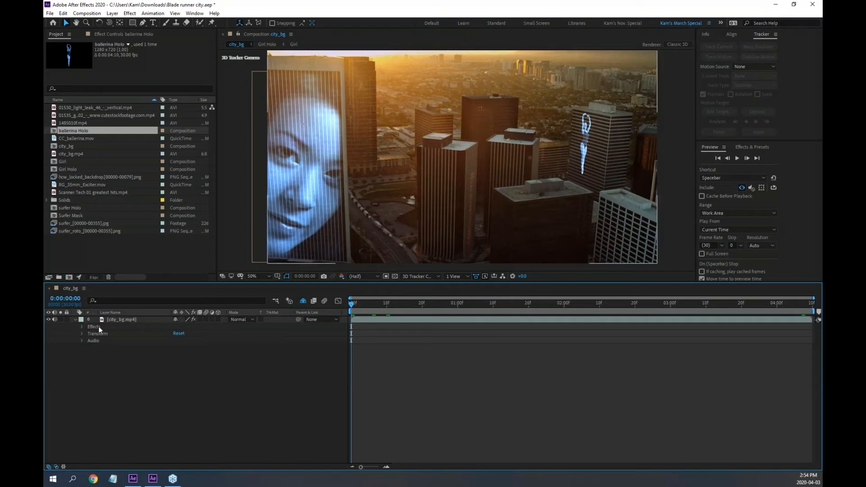
click(126, 318)
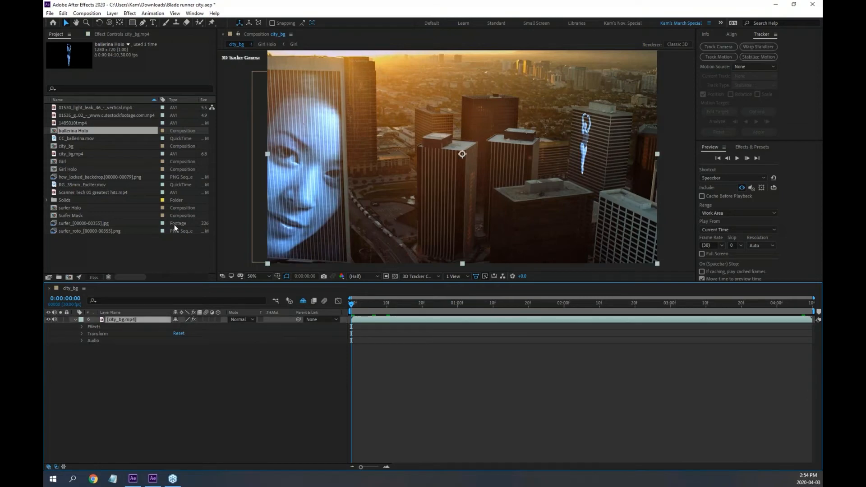
click(105, 32)
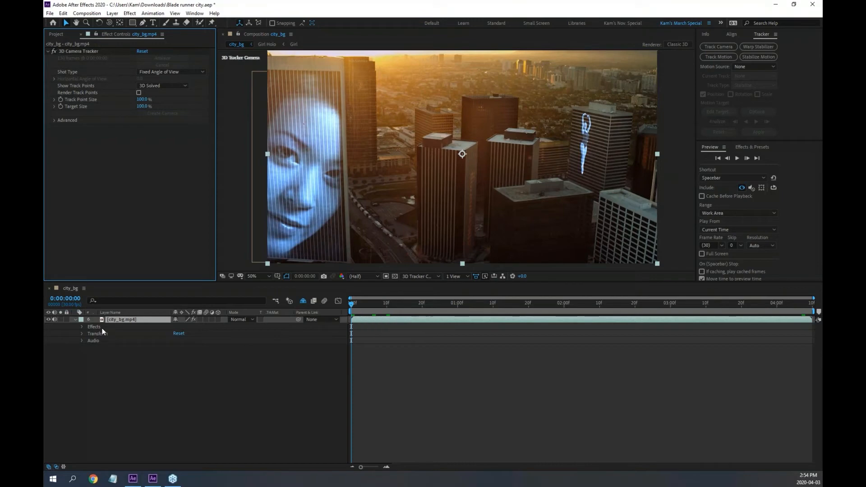
click(82, 51)
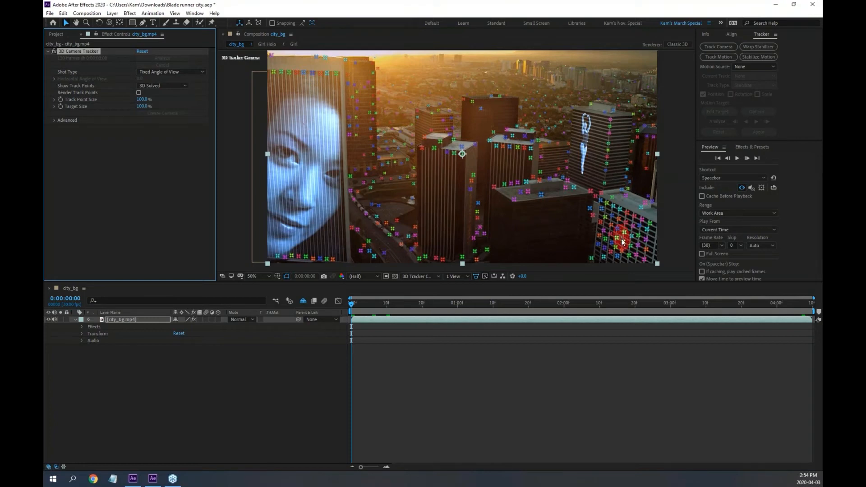
Examine the track points on the grid-faced foreground tower at the start and end of the shot.
scroll(632, 237, up, 1)
drag(635, 235, 328, 122)
drag(469, 206, 429, 164)
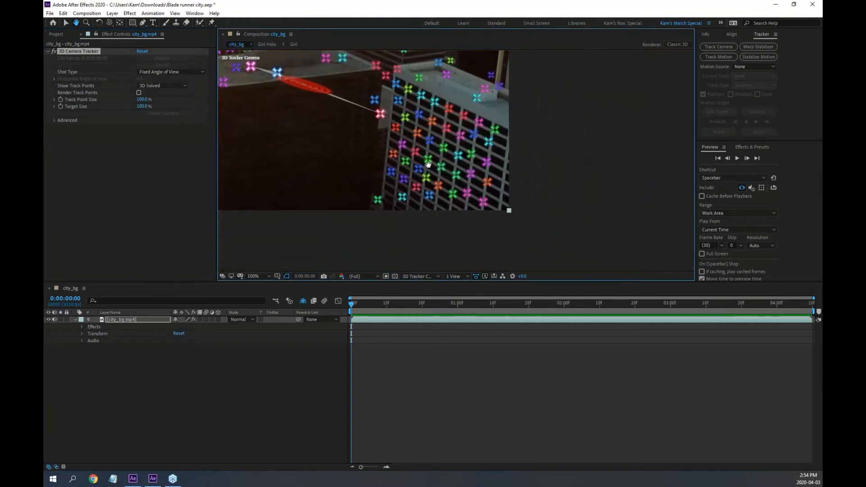
key(v)
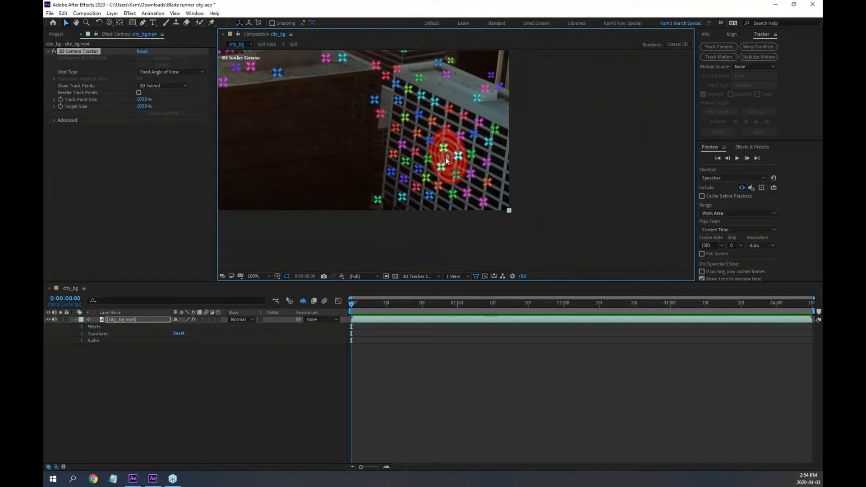
click(352, 304)
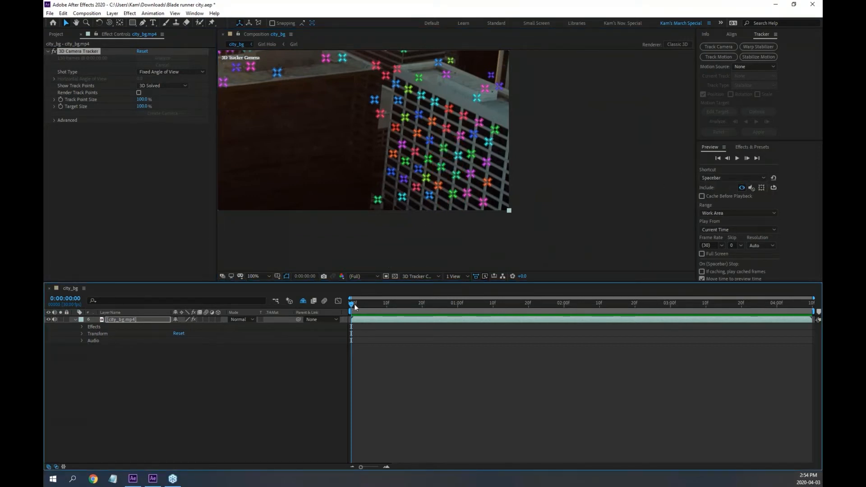
drag(353, 304, 370, 312)
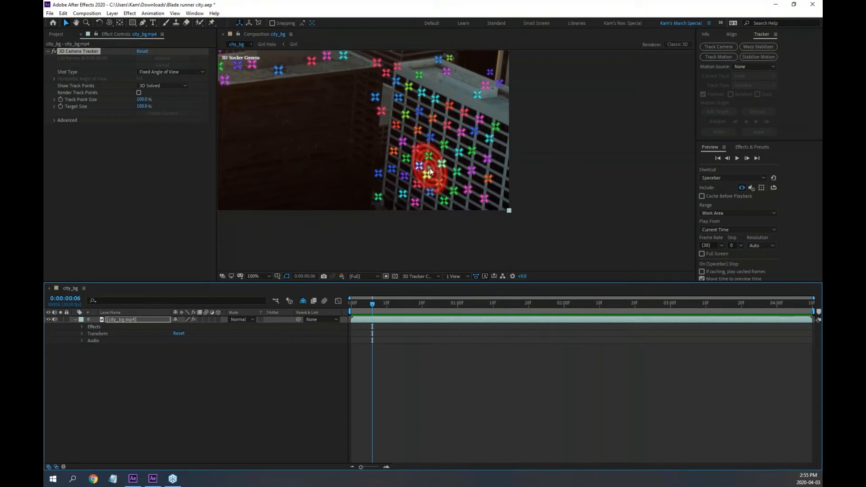
click(429, 156)
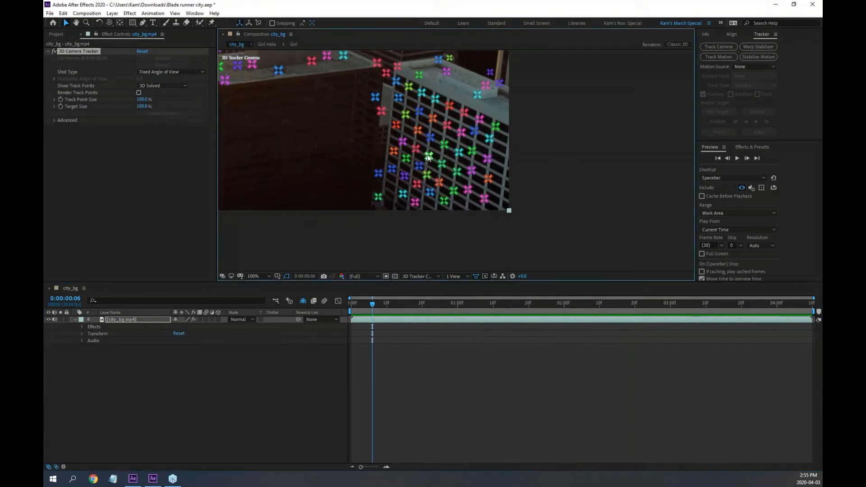
drag(372, 305, 814, 327)
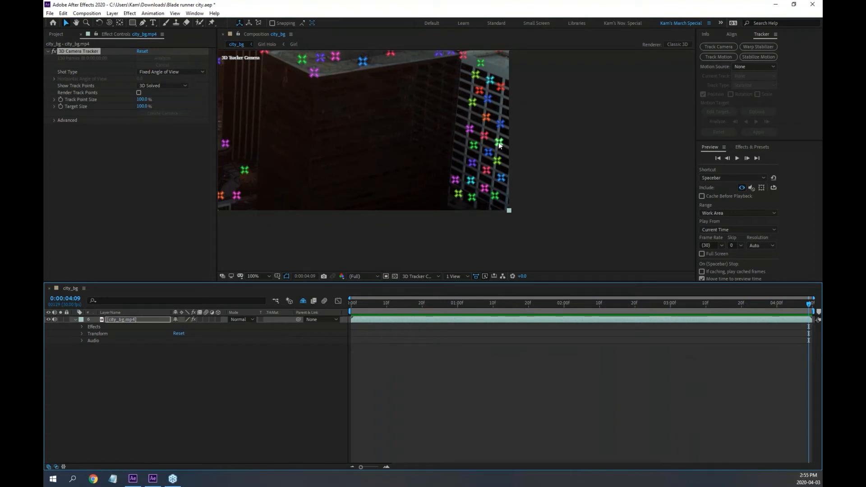
drag(372, 304, 349, 304)
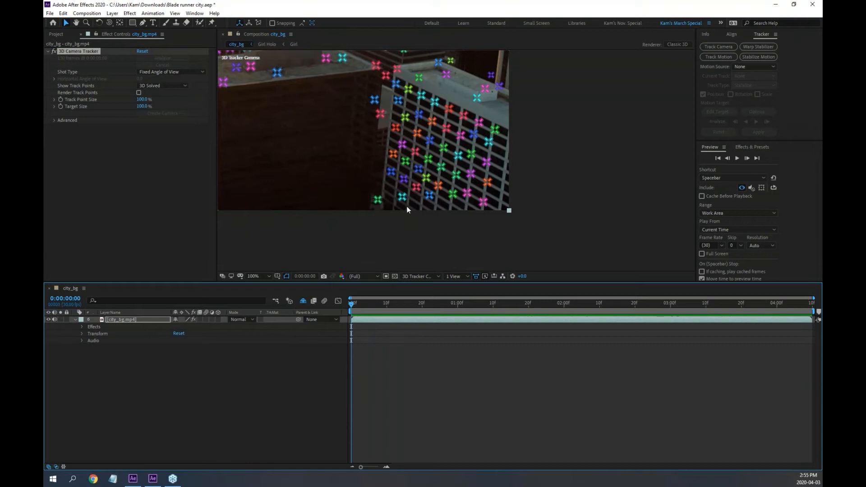
At the first frame, select three neighbouring track points on the grid-faced tower and create a null from them.
click(420, 161)
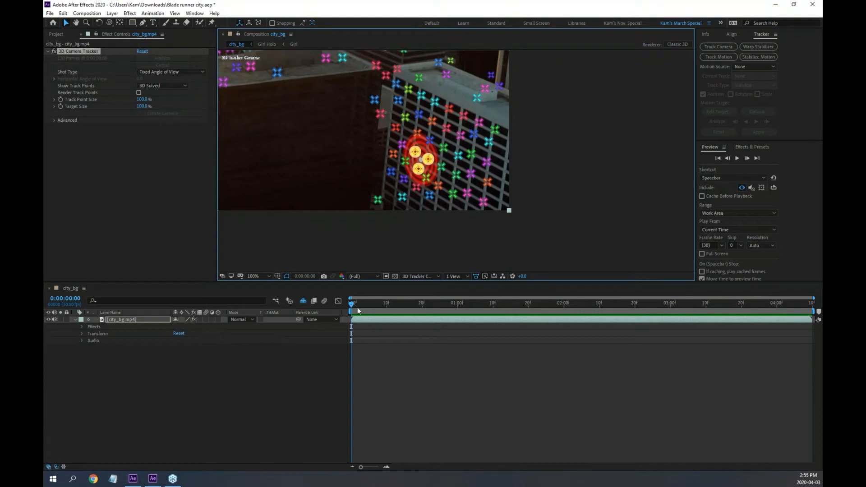
drag(353, 304, 365, 305)
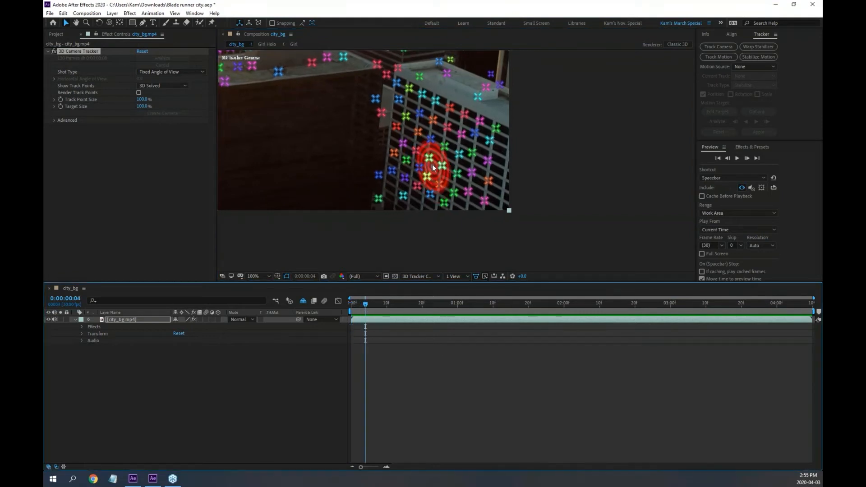
key(period)
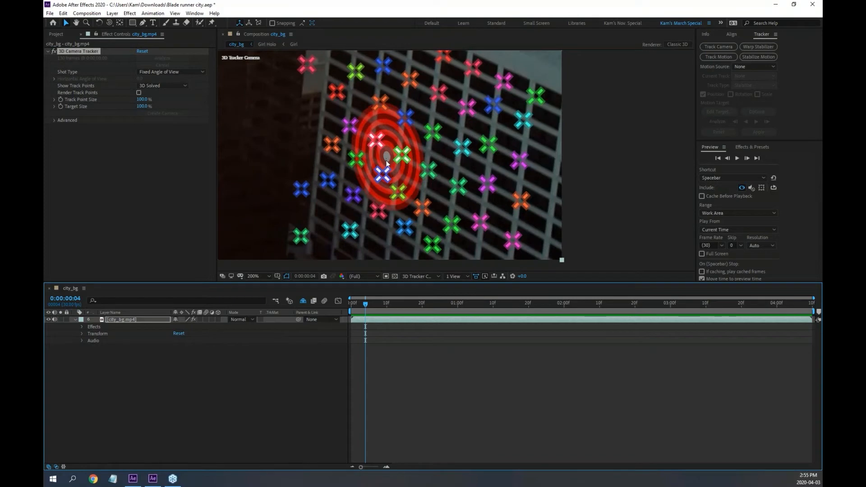
drag(365, 304, 343, 295)
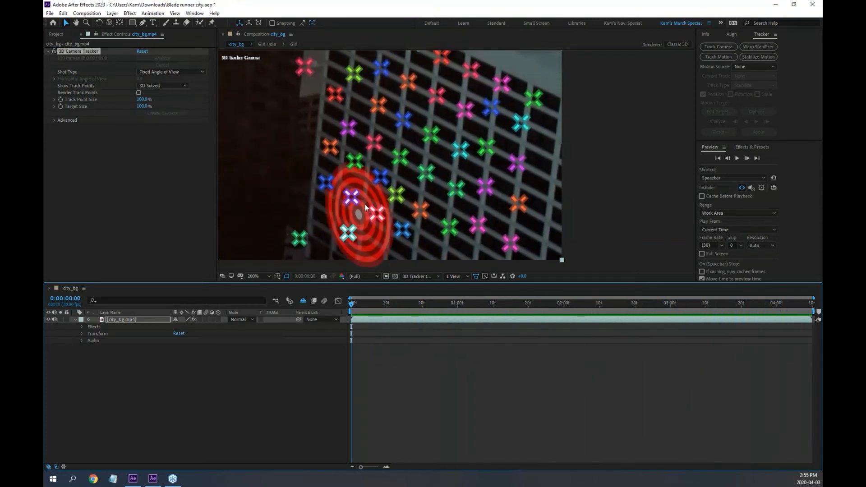
click(386, 161)
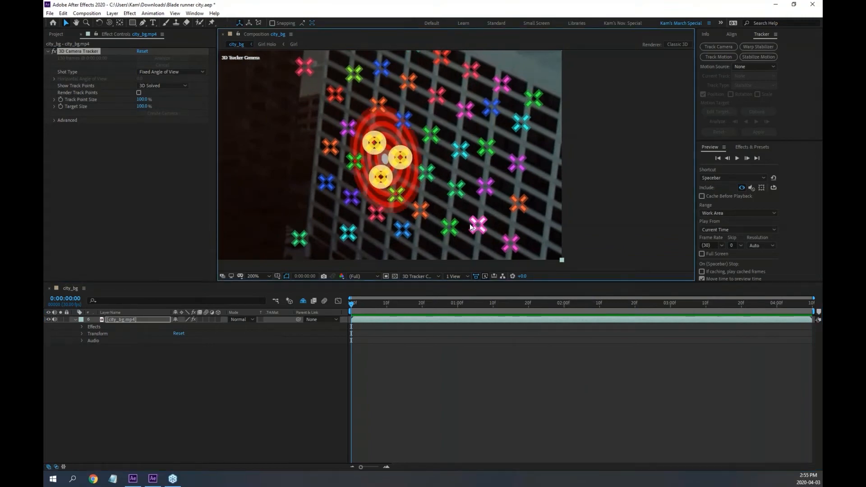
key(comma)
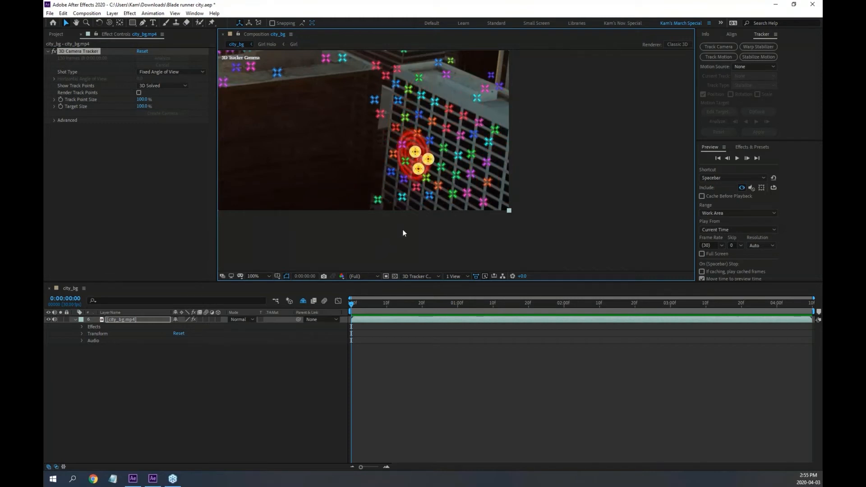
right_click(415, 153)
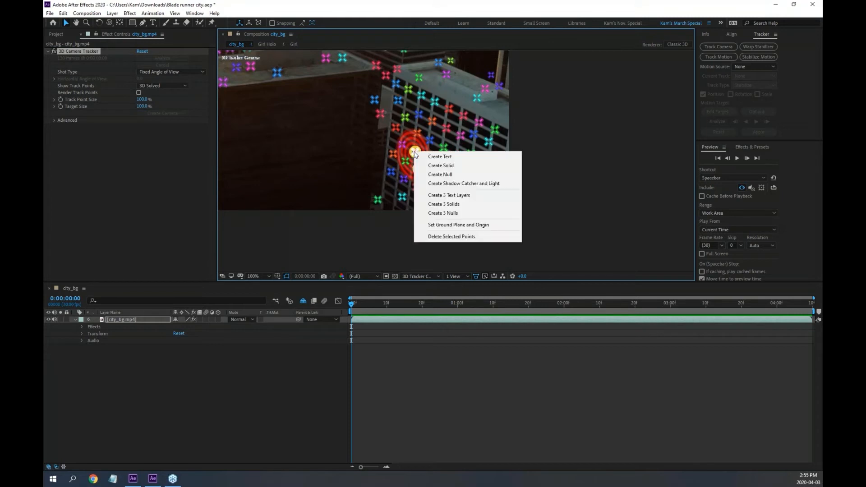
click(439, 175)
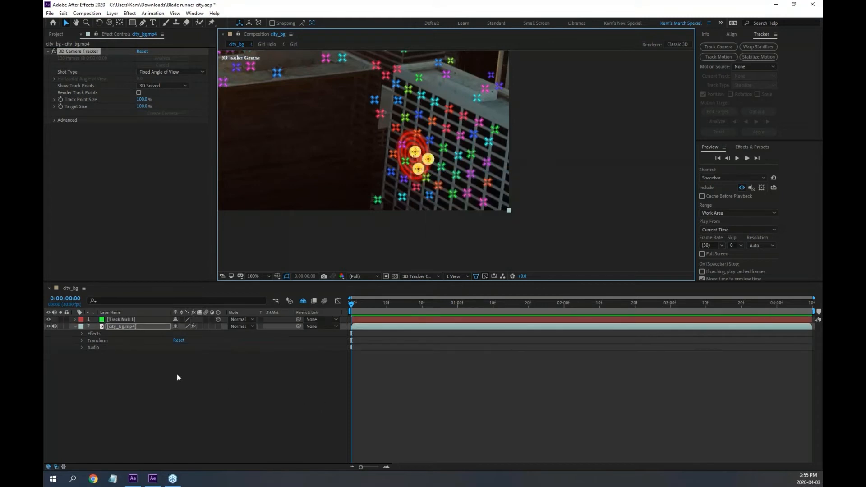
Rename the new track null as Surfer holo null and inspect its placement on the grid-faced tower at the first frame.
click(56, 35)
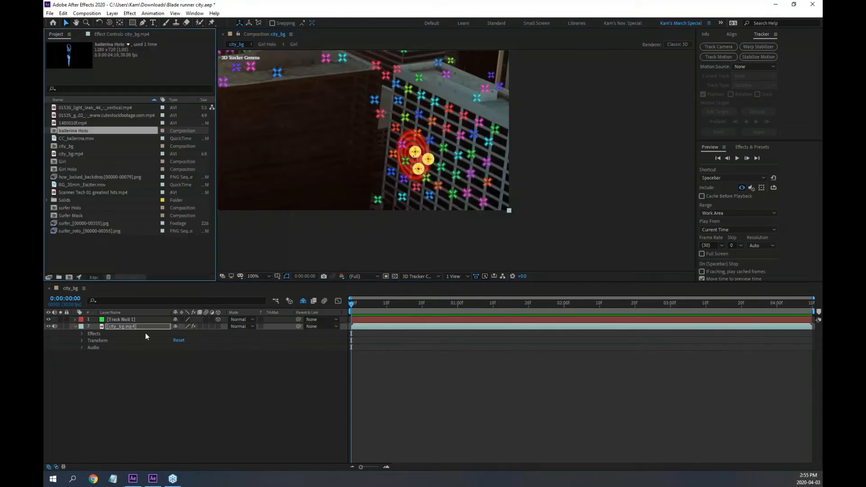
click(115, 321)
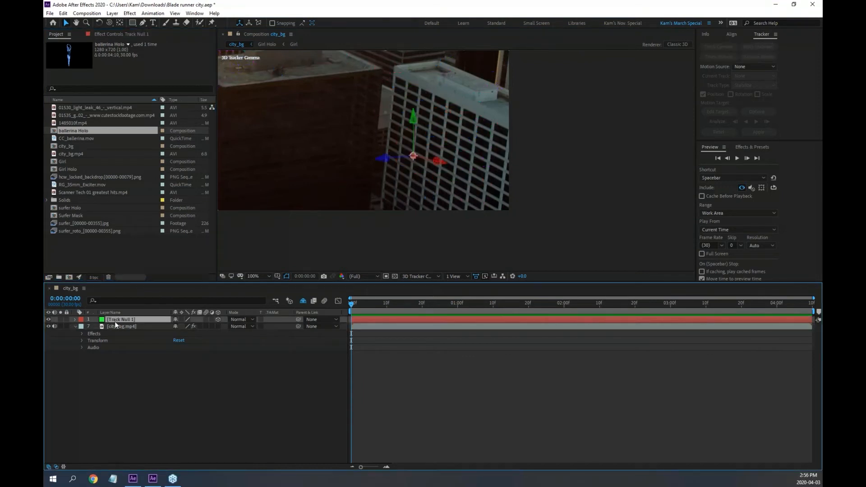
key(Return)
text(Surfer holo null)
key(Return)
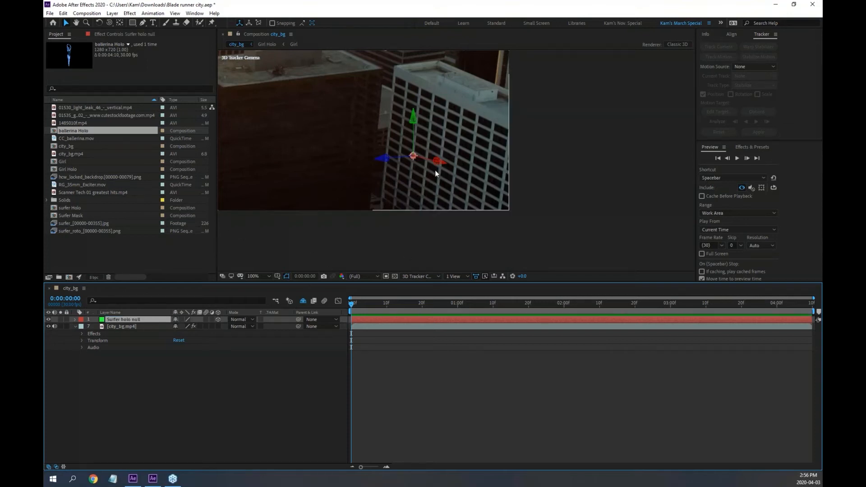
key(period)
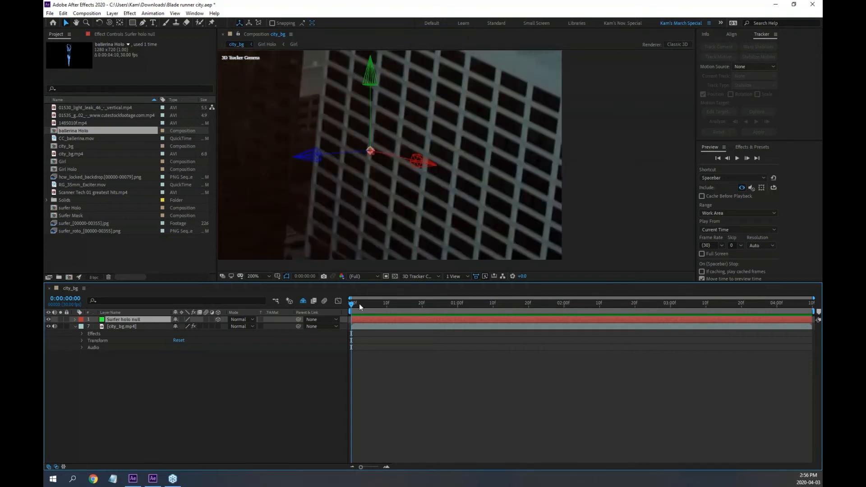
drag(359, 304, 340, 288)
drag(435, 151, 508, 188)
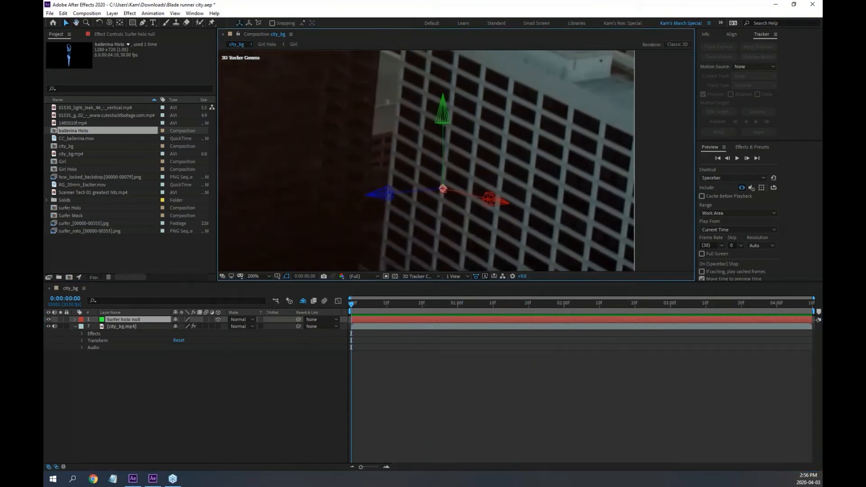
scroll(457, 161, down, 1)
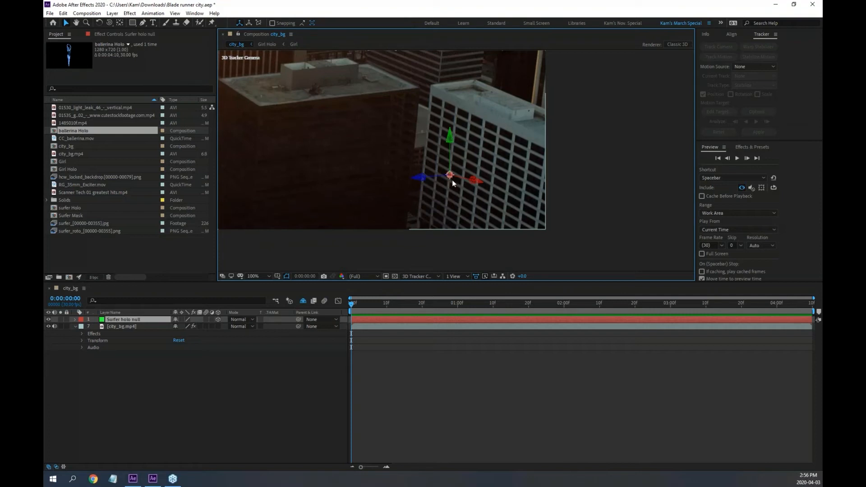
Collapse the city_bg.mp4 layer's properties, lock the layer again, and select the Surfer holo null.
click(75, 326)
click(95, 335)
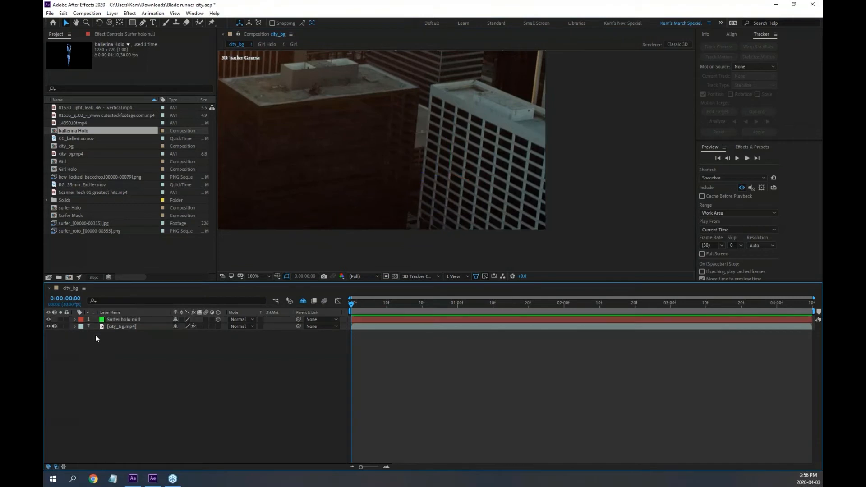
click(123, 321)
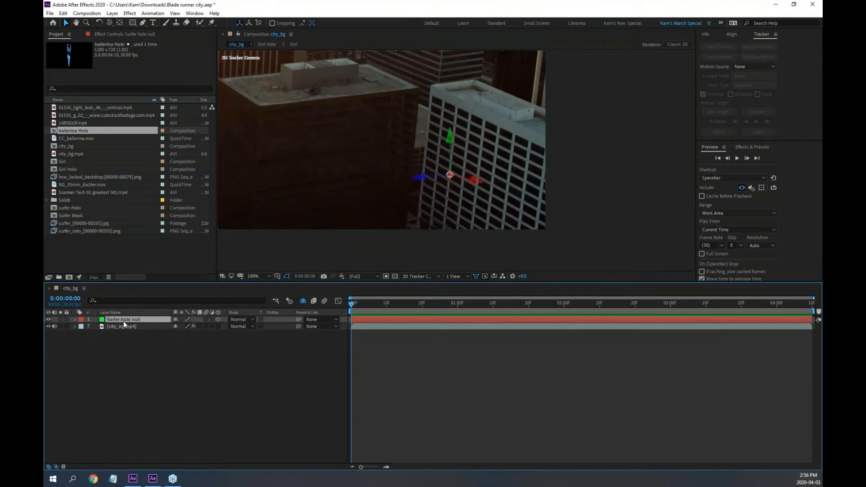
click(67, 326)
Rotate the Surfer holo null around its X, Y and Z axes to match the perspective of the window grid on the grid-faced tower.
key(period)
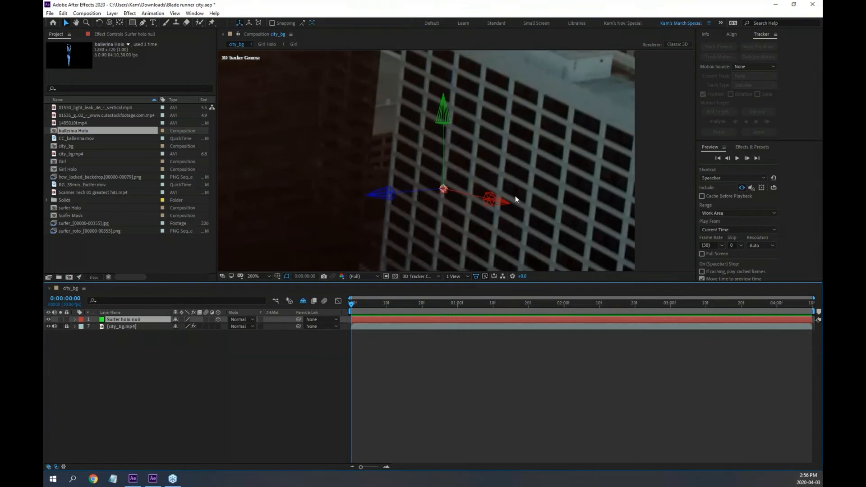
key(grave)
drag(512, 215, 554, 232)
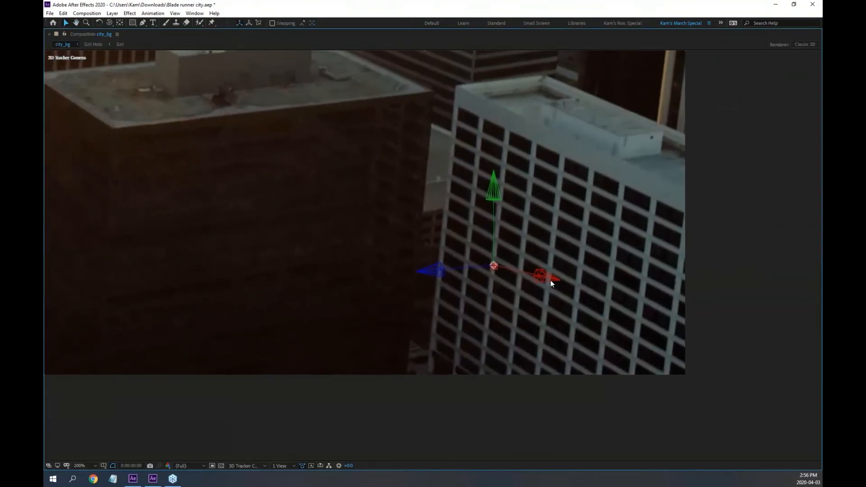
key(w)
drag(434, 274, 436, 277)
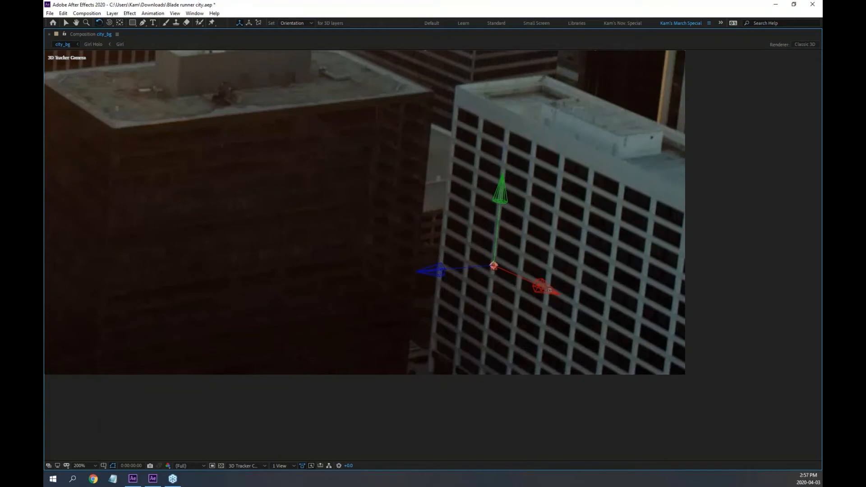
mouse_move(550, 290)
mouse_down()
mouse_move(547, 298)
mouse_move(554, 291)
mouse_up()
drag(504, 188, 499, 190)
drag(416, 269, 417, 271)
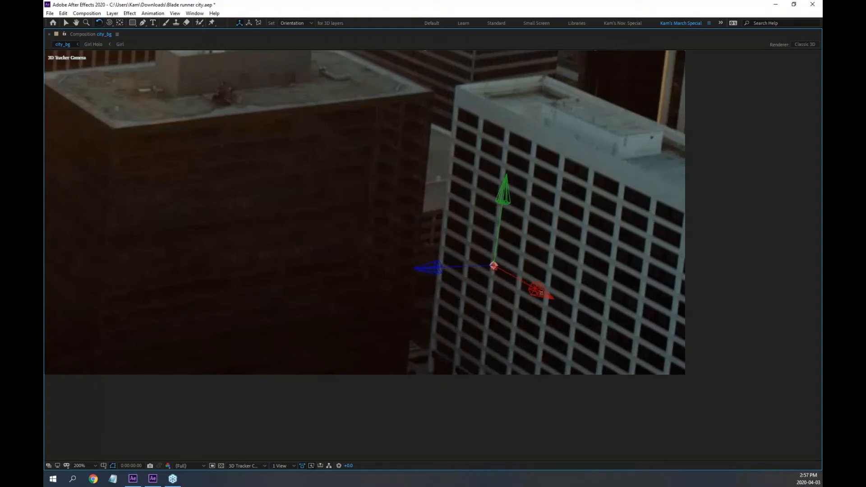
drag(542, 292, 538, 294)
drag(423, 271, 425, 271)
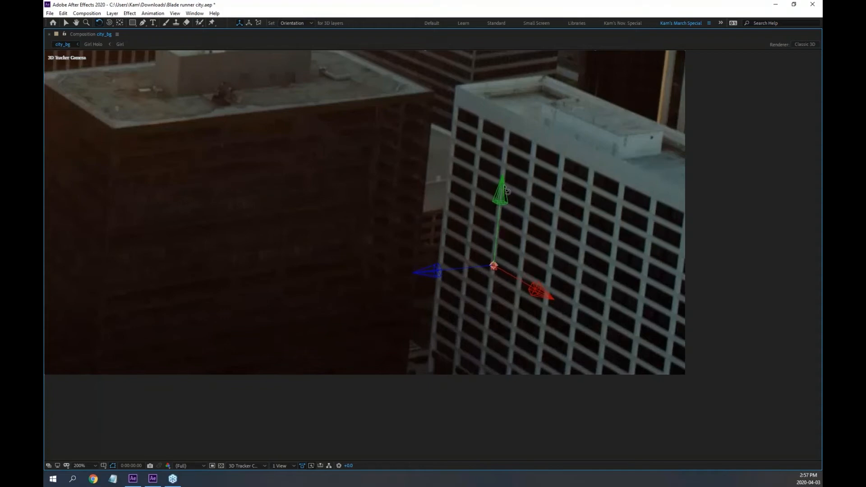
drag(502, 183, 505, 185)
drag(423, 273, 428, 272)
Include overlays and layer controls in previews and play the shot to check the Surfer holo null's alignment with the tower.
key(space)
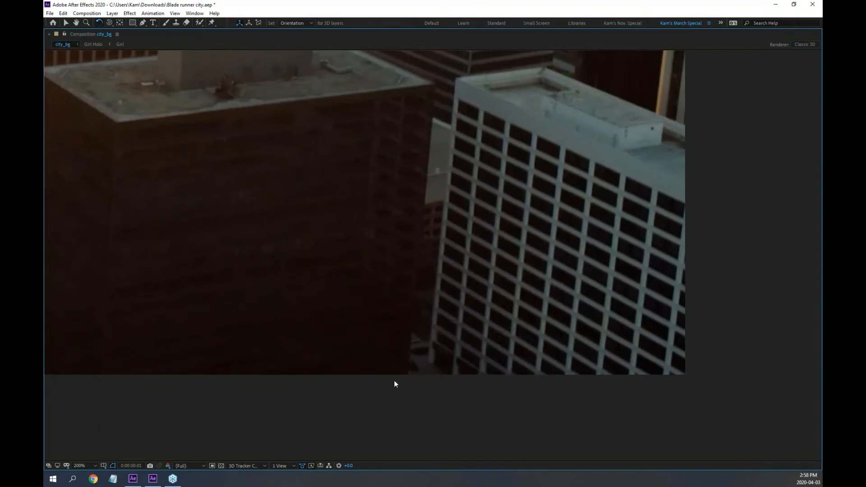
key(grave)
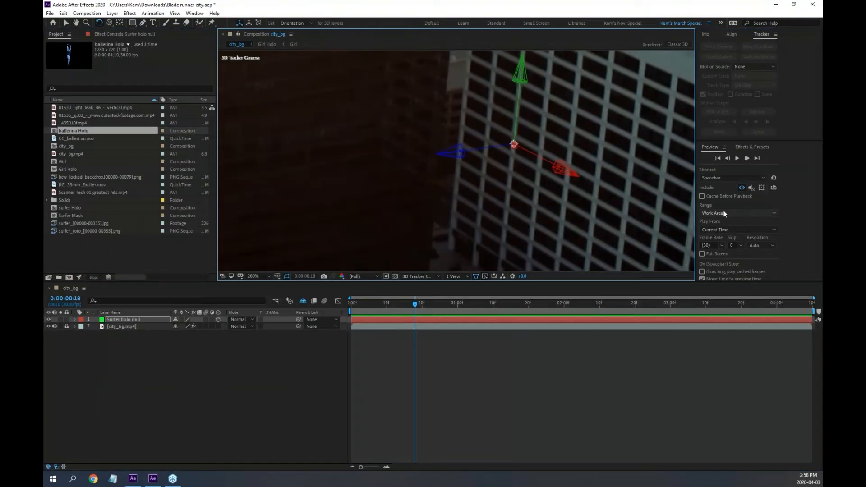
click(762, 188)
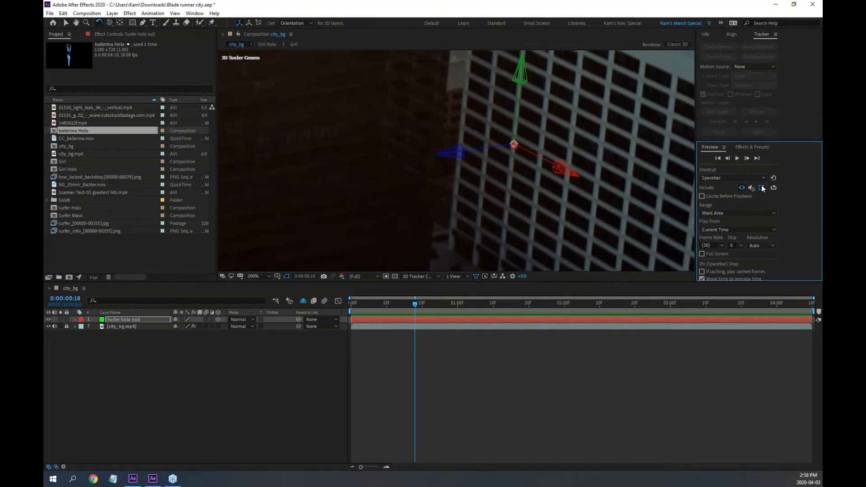
click(258, 36)
key(grave)
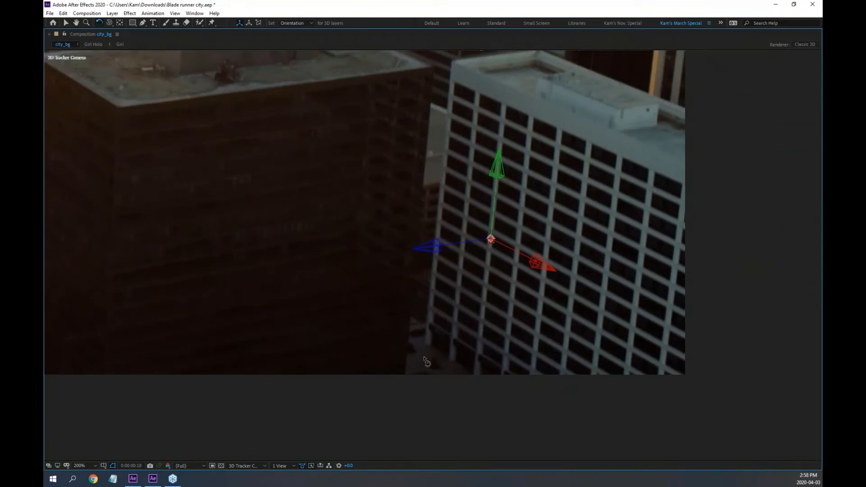
key(space)
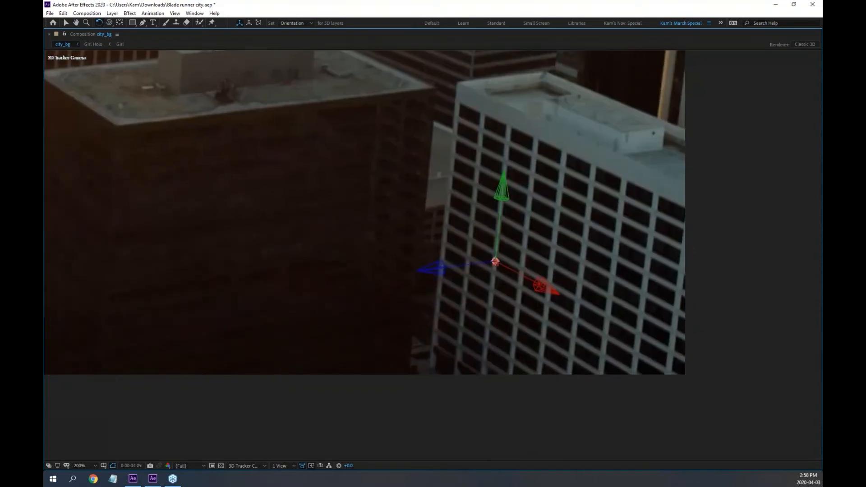
key(space)
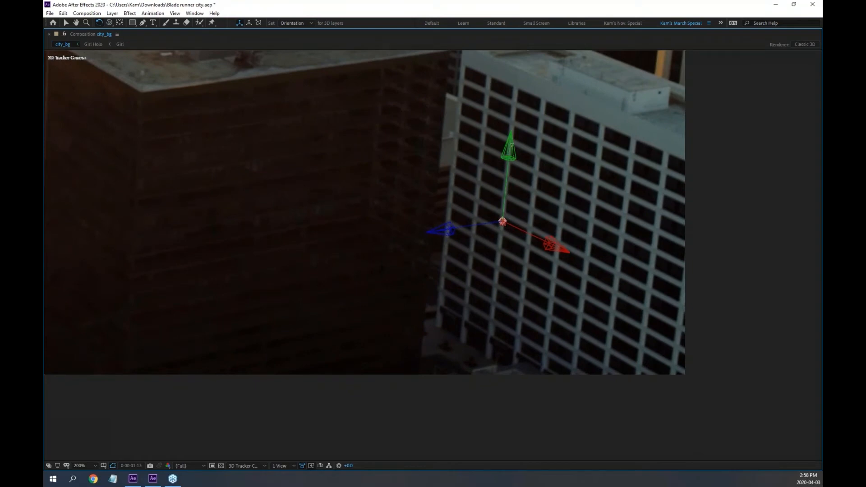
Fine-tune the Surfer holo null's rotation at 0:00:01:13 and replay the shot to check how it follows the facade.
drag(512, 145, 509, 146)
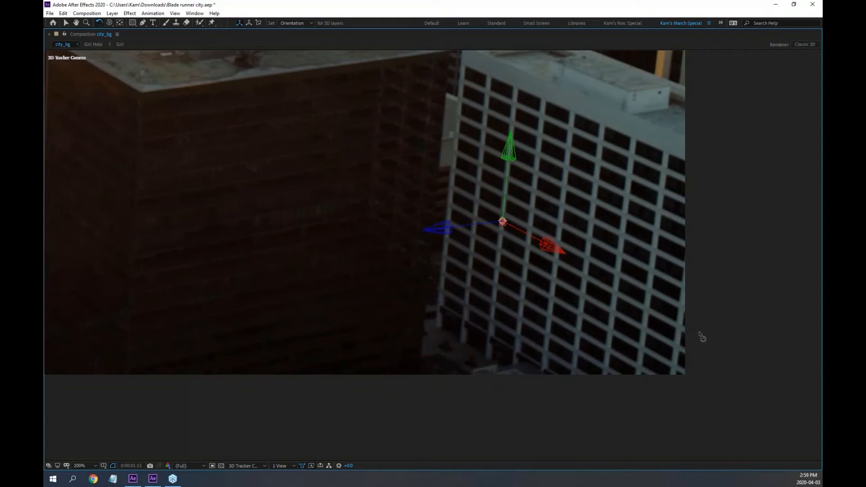
key(space)
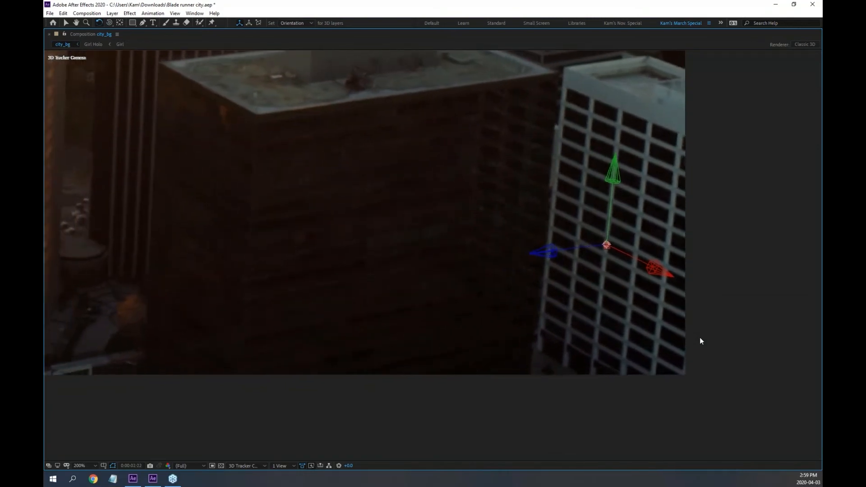
key(grave)
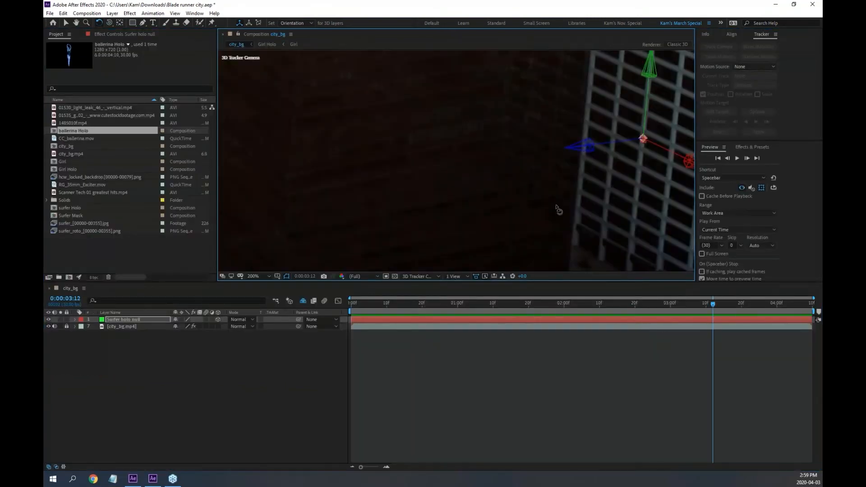
Add the surfer Holo composition to the city_bg timeline between the Surfer holo null and the city_bg.mp4 layer.
scroll(558, 210, down, 2)
key(h)
drag(383, 158, 467, 215)
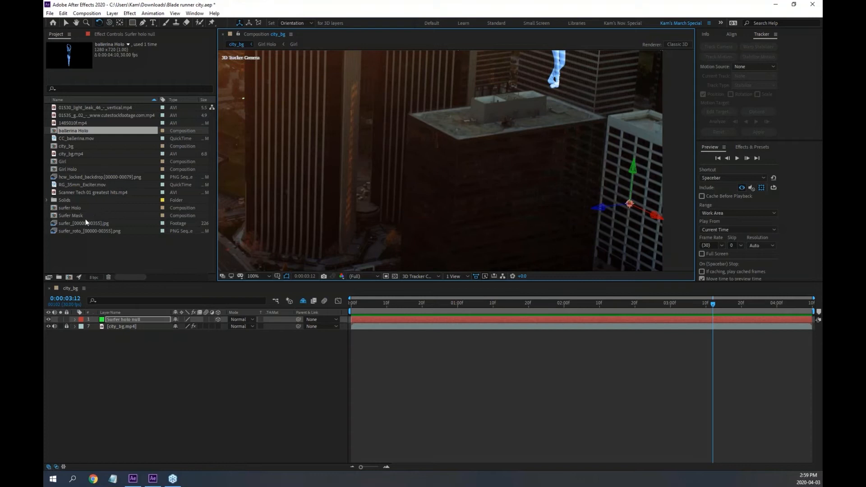
click(66, 208)
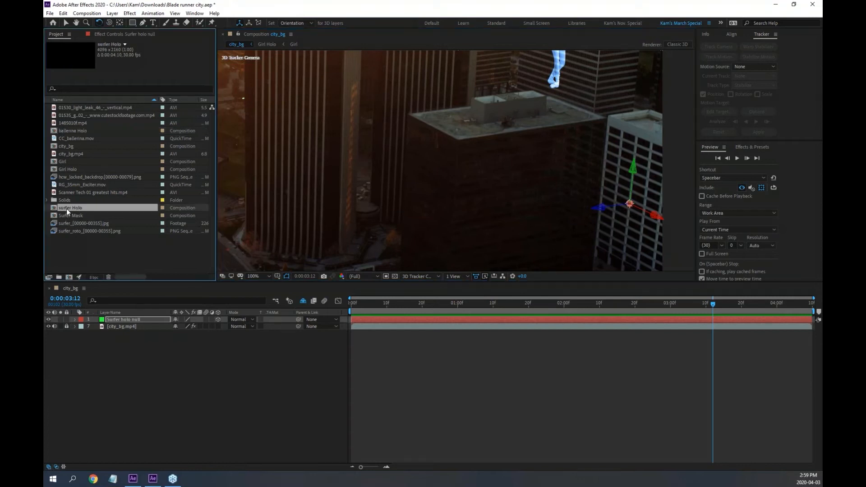
drag(53, 207, 112, 323)
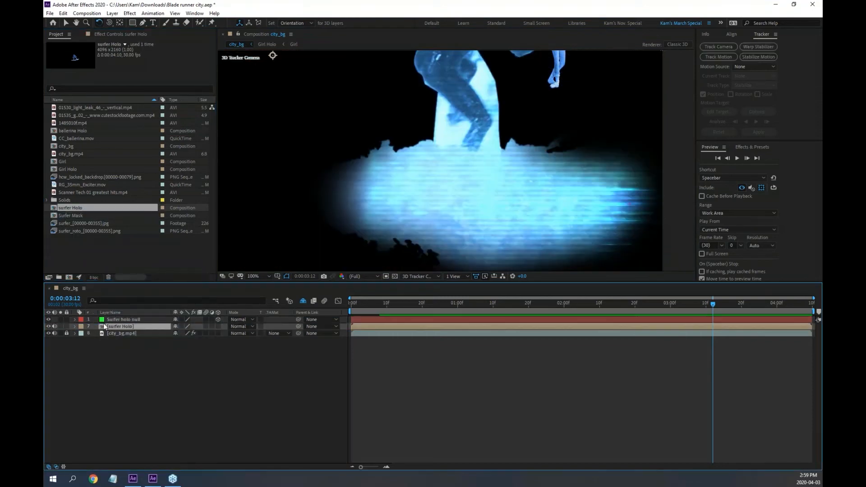
Change the Surfer holo null layer's label colour to Blue.
click(81, 320)
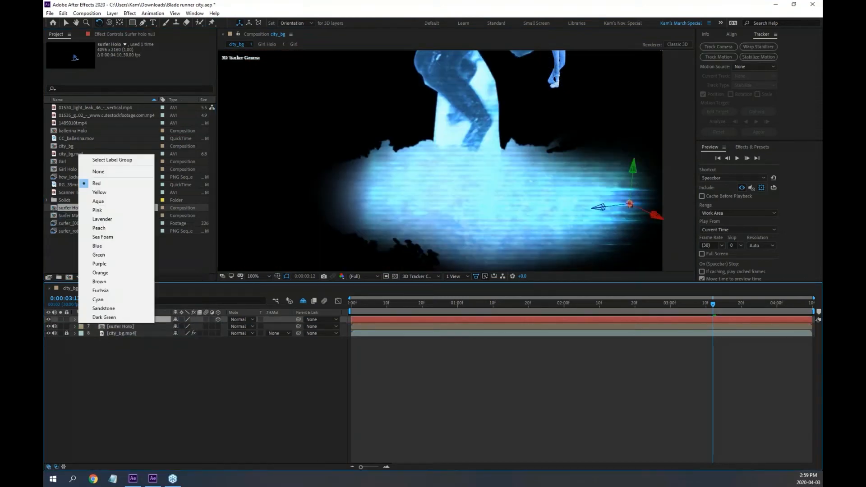
click(109, 246)
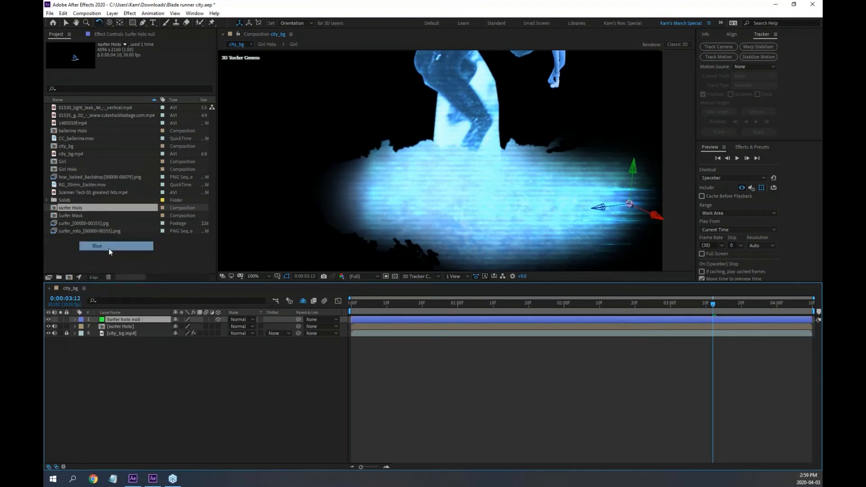
right_click(102, 320)
key(Escape)
Recolour the Surfer holo null's solid to bright yellow in its solid settings.
double_click(102, 321)
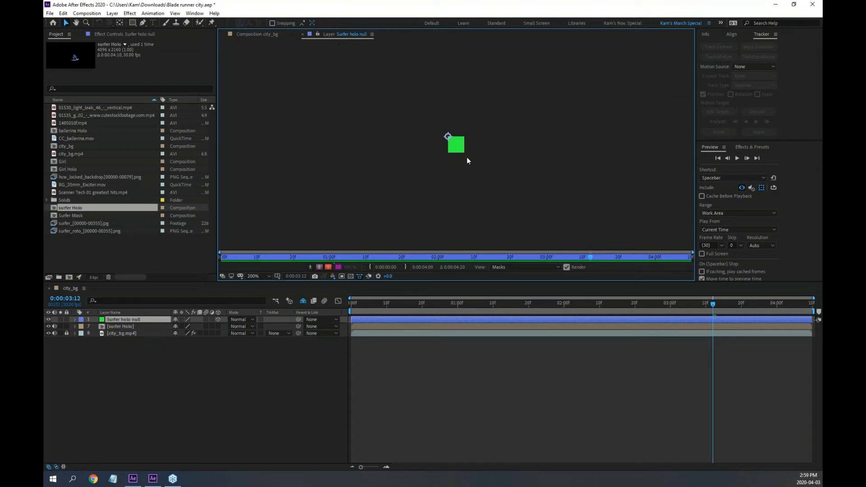
click(114, 14)
click(151, 32)
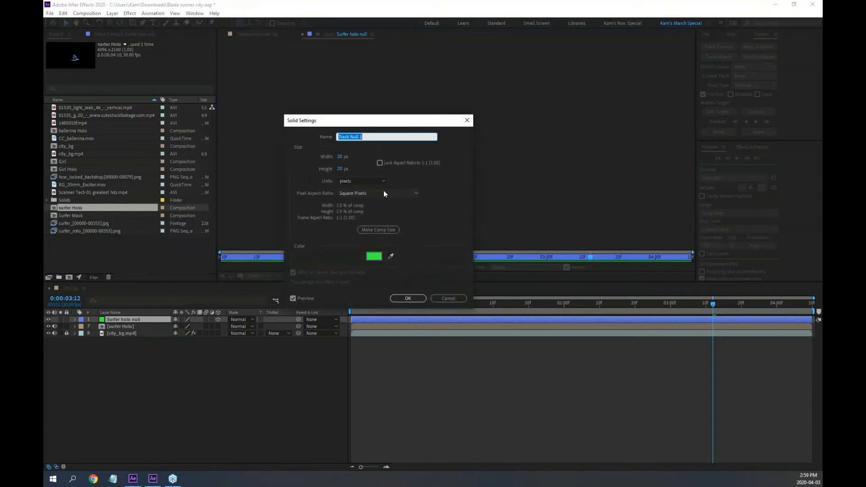
click(378, 259)
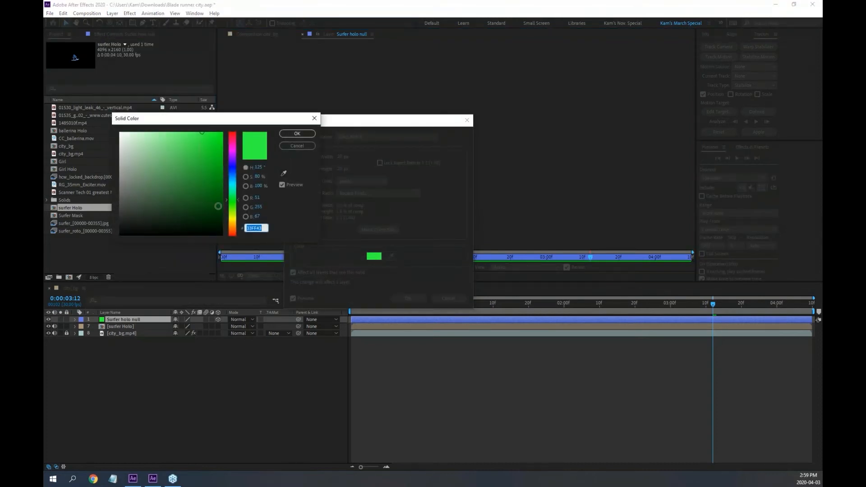
drag(231, 176, 234, 221)
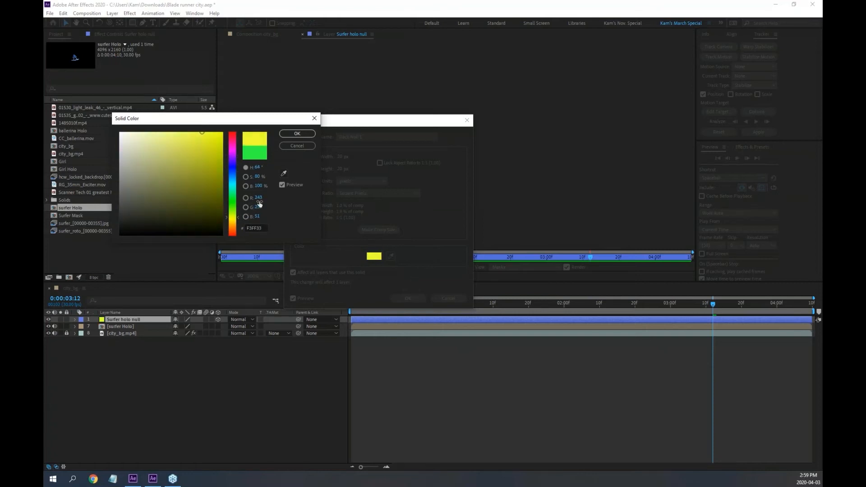
click(296, 134)
click(407, 298)
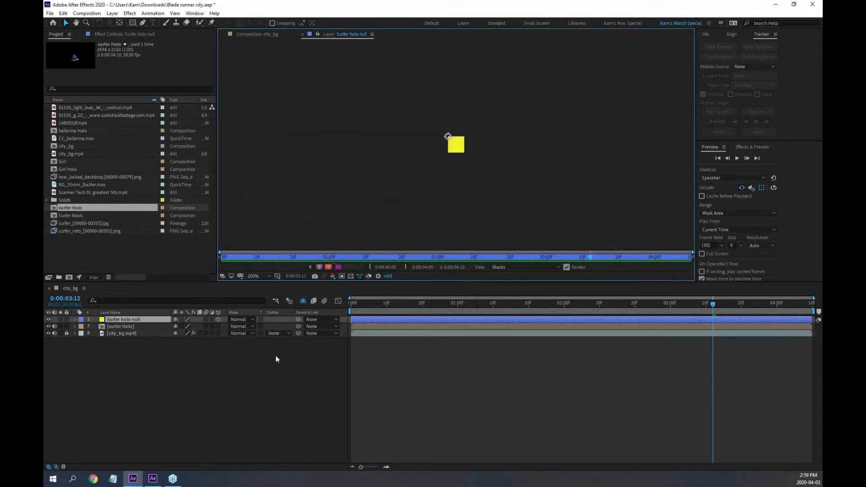
Show the hidden shy layers in the city_bg timeline.
click(303, 301)
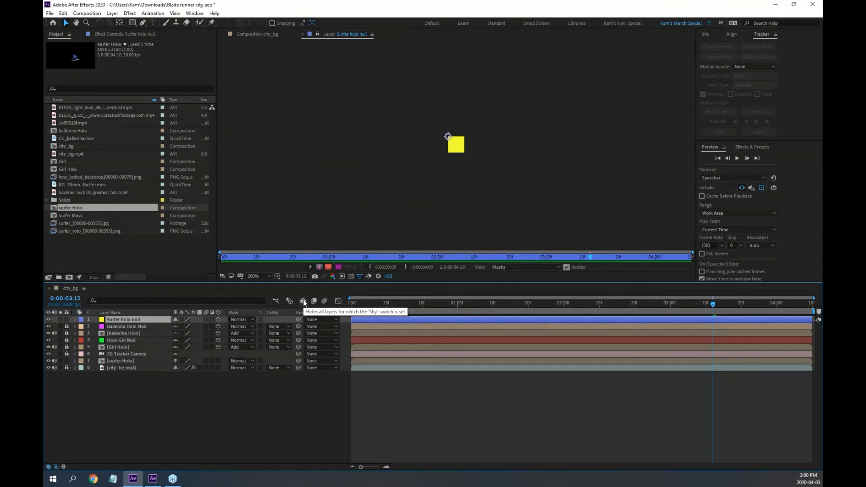
Hide the shy layers in the city_bg timeline and return from the null's layer view to the composition view.
click(303, 301)
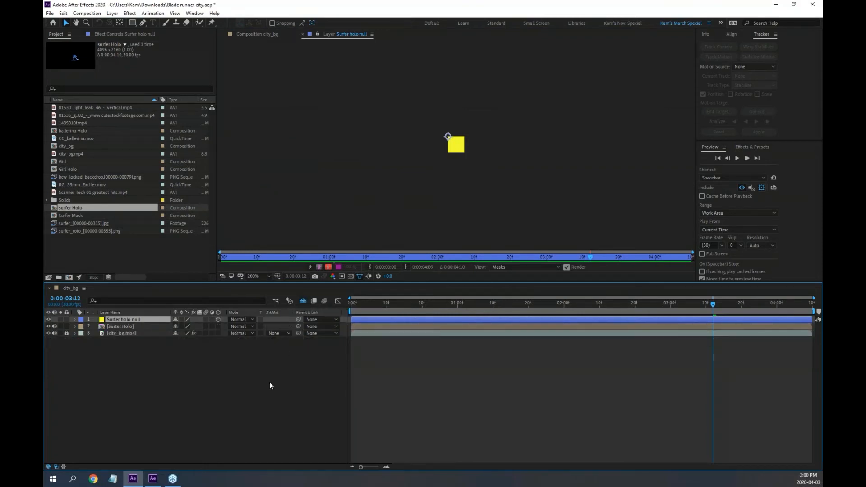
click(302, 35)
scroll(373, 216, down, 2)
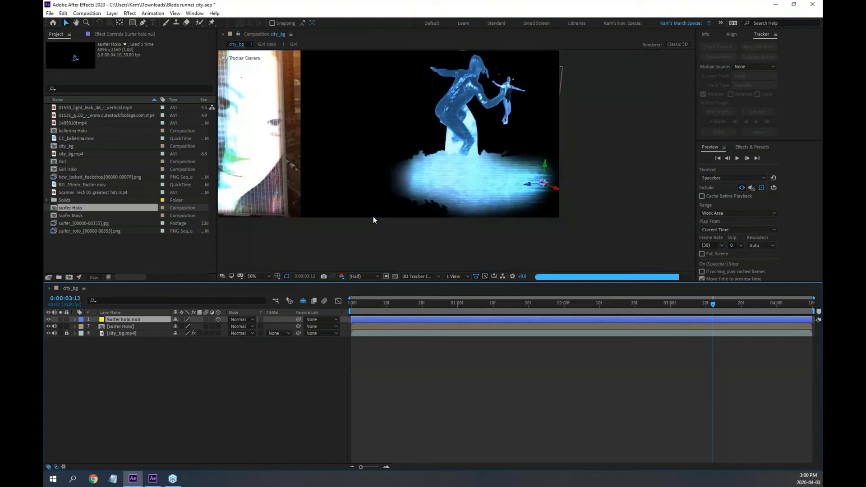
scroll(372, 216, down, 2)
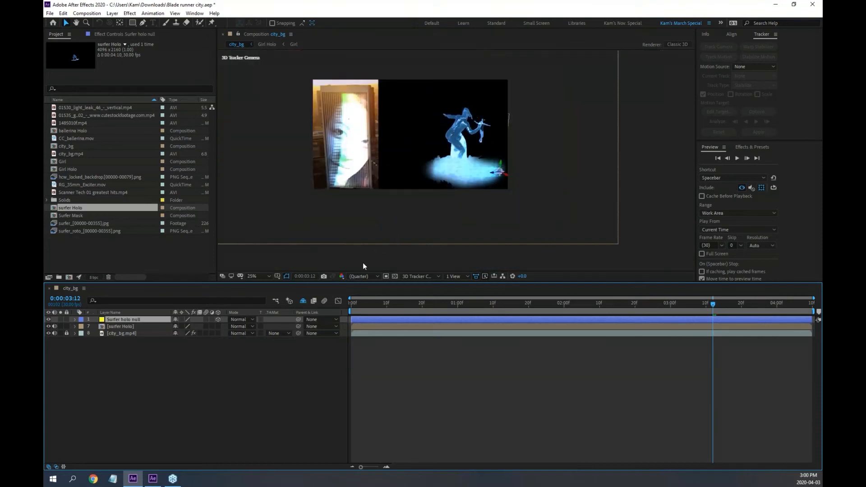
Go to the first frame of city_bg and make the surfer Holo layer a 3D layer.
click(354, 303)
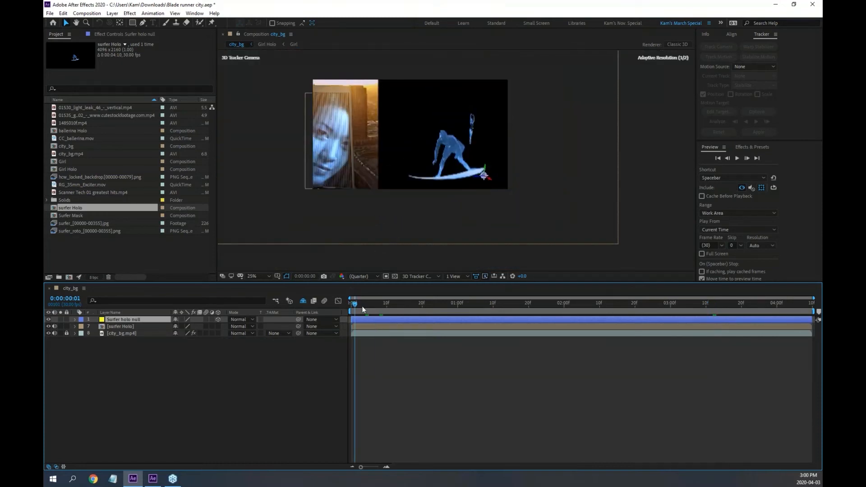
drag(362, 306, 318, 301)
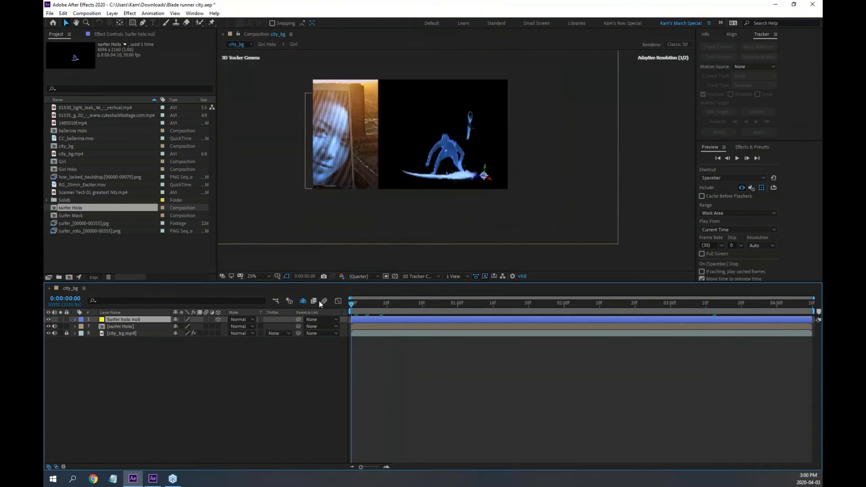
click(218, 326)
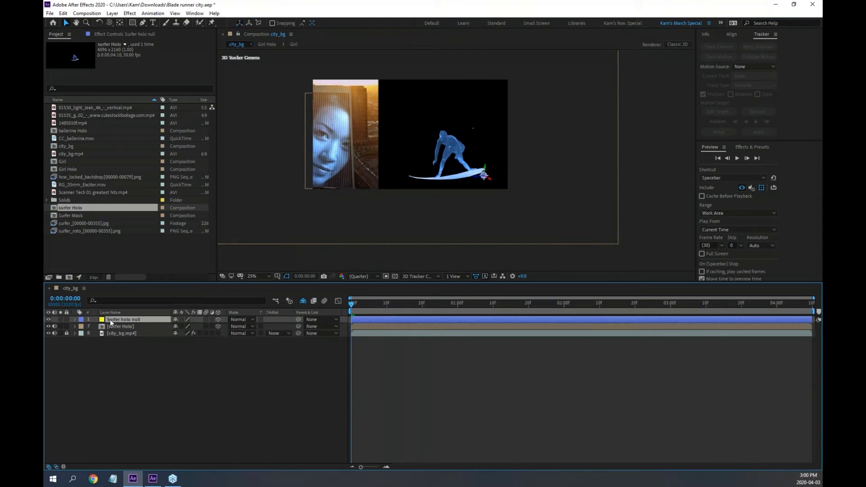
Link the surfer Holo layer's Orientation to the Surfer holo null's Orientation with an expression and scrub through the start of the shot.
click(74, 319)
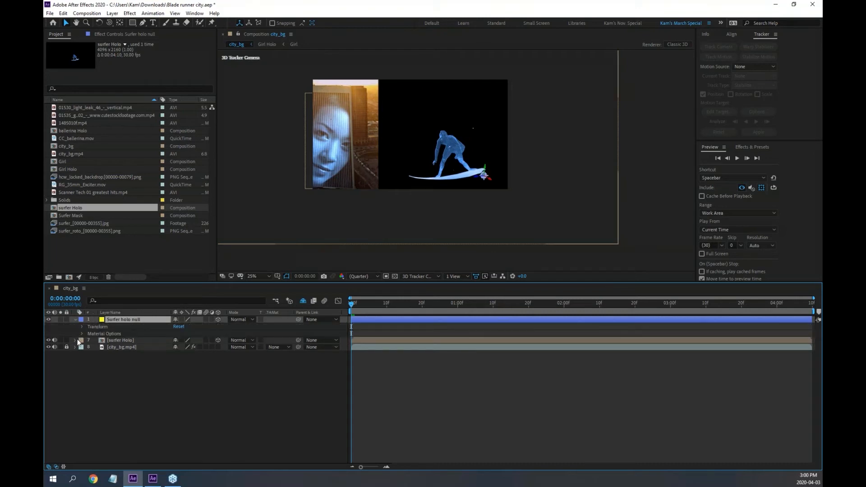
click(76, 340)
click(83, 327)
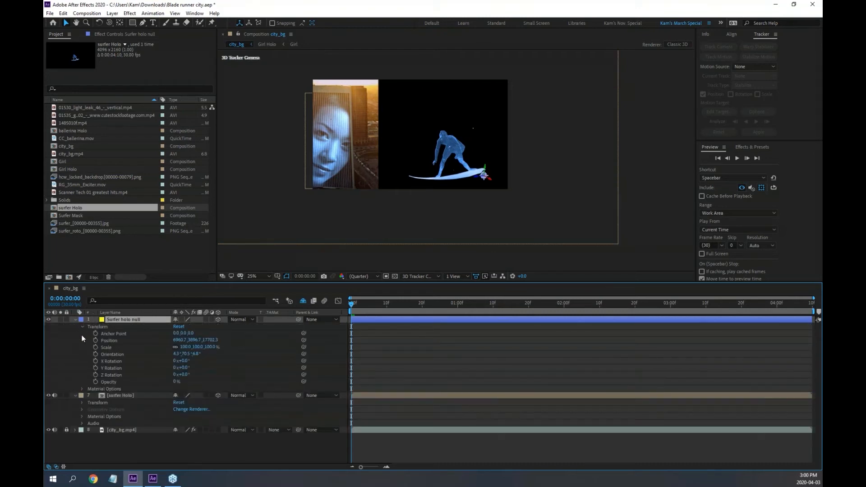
click(82, 402)
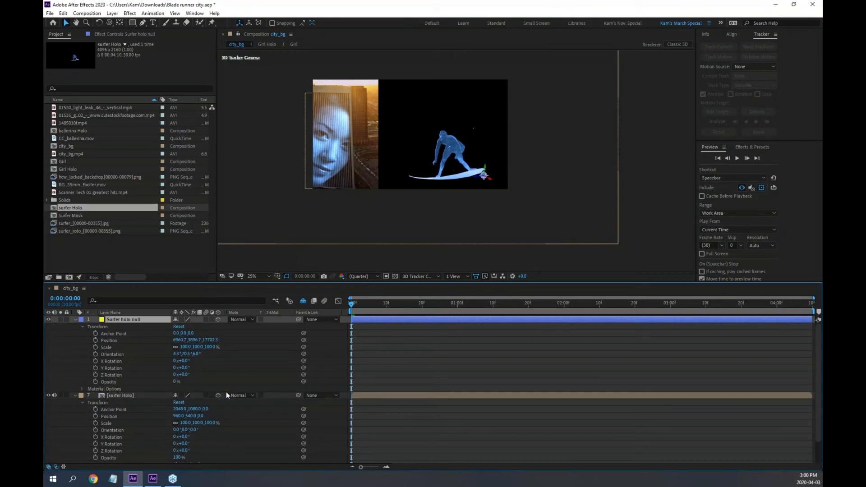
drag(237, 282, 233, 214)
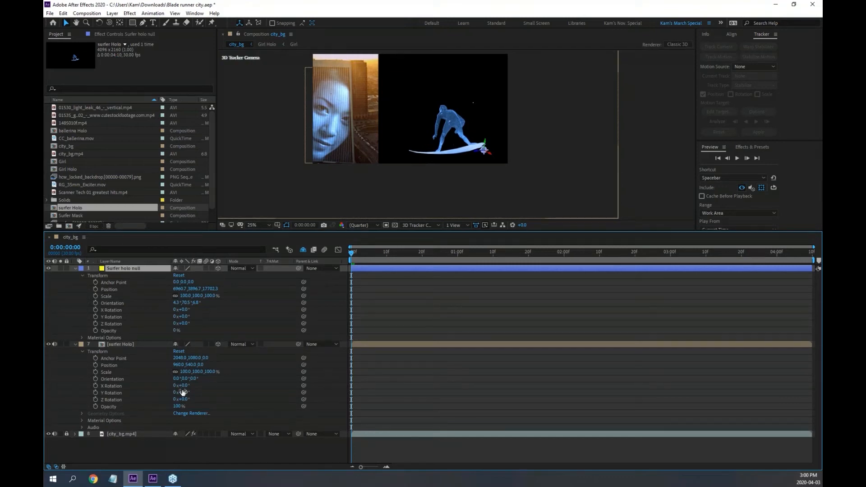
alt+click(95, 379)
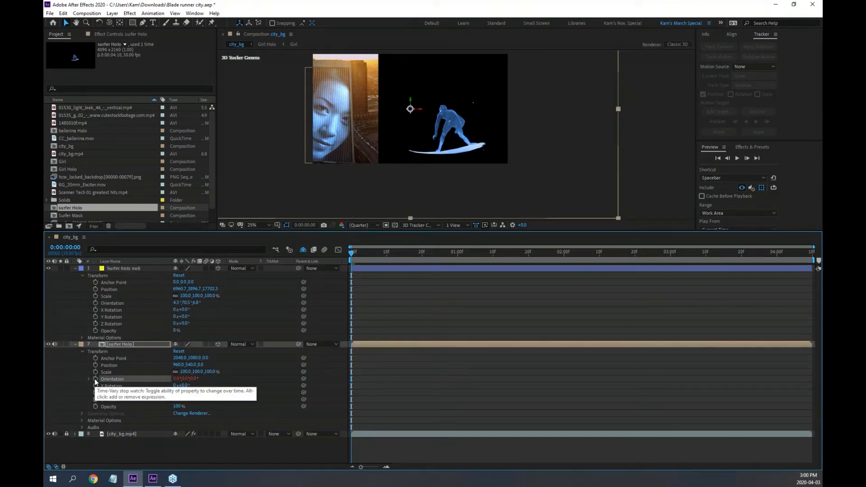
drag(198, 384, 101, 305)
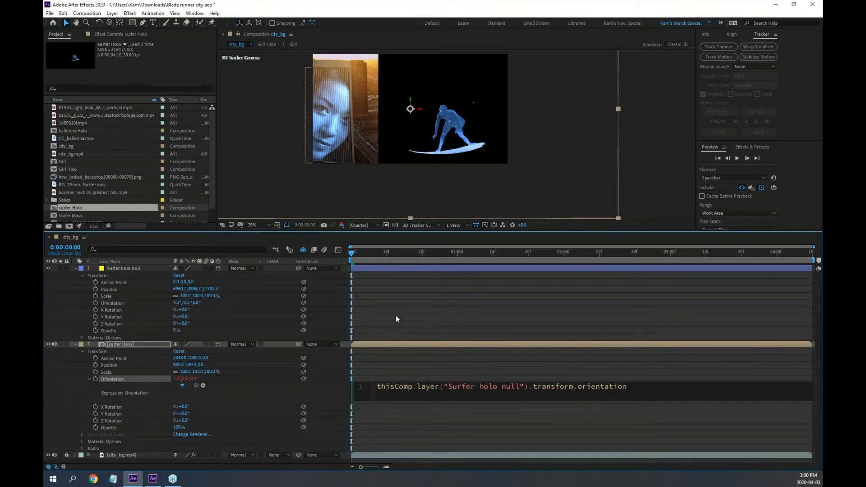
click(371, 251)
drag(367, 252, 432, 259)
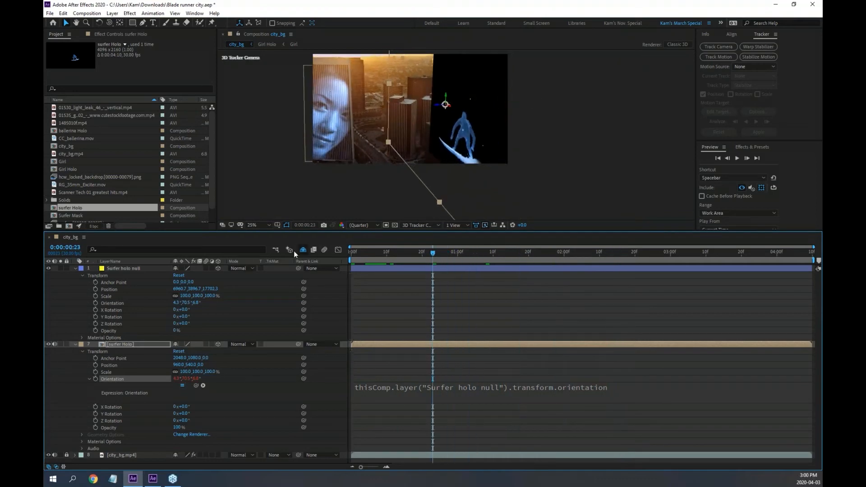
Set the surfer Holo layer's blending mode to Add and preview the composition from the start.
click(252, 344)
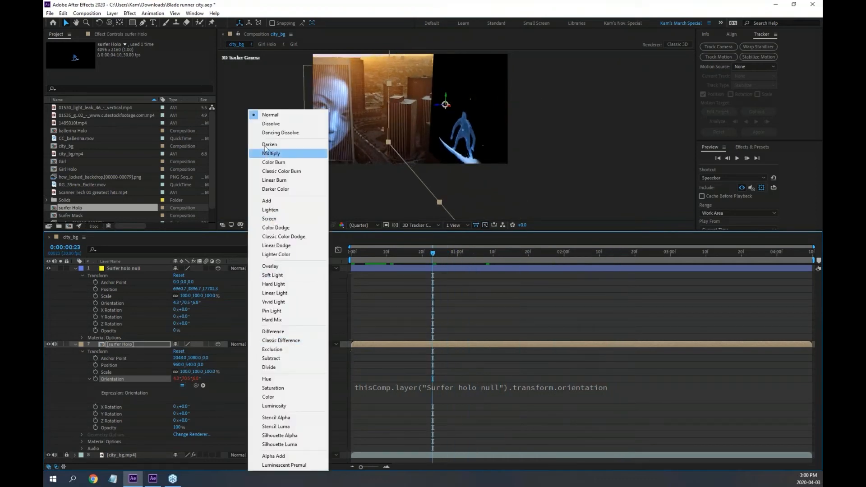
click(279, 203)
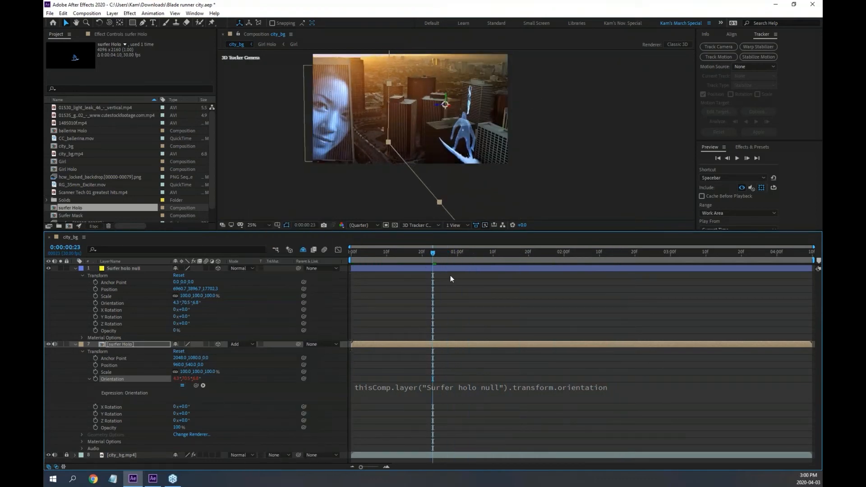
drag(431, 254, 339, 251)
key(space)
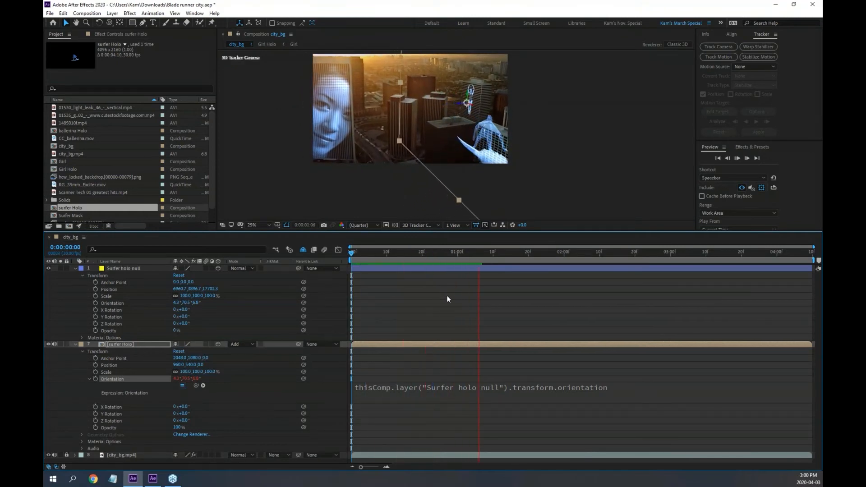
key(space)
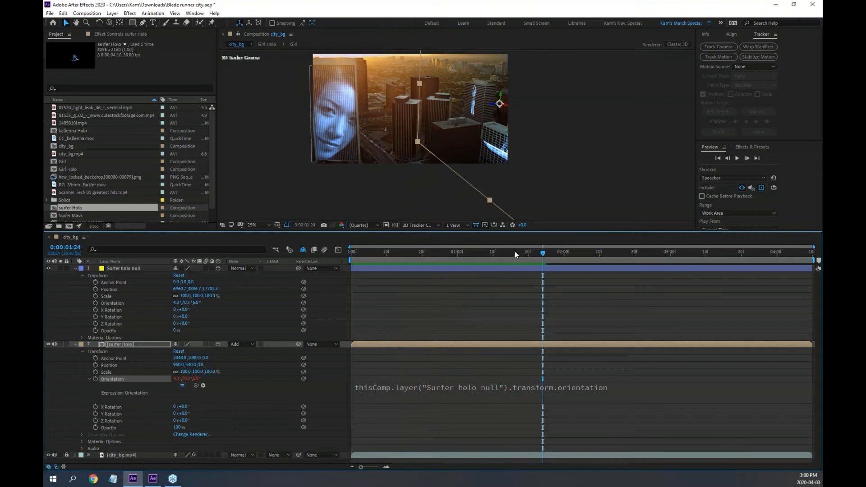
drag(515, 252, 353, 267)
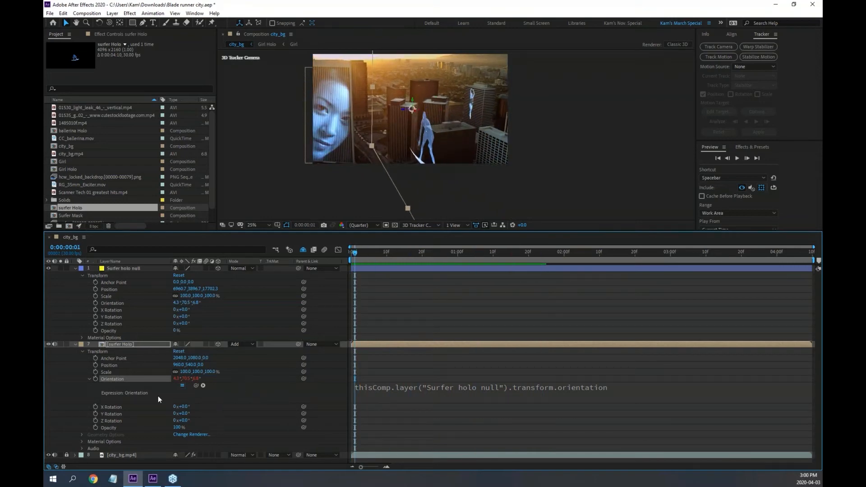
At the first frame, move the surfer hologram over to the grid-windowed building, to about X 1566, Y 568.
click(90, 379)
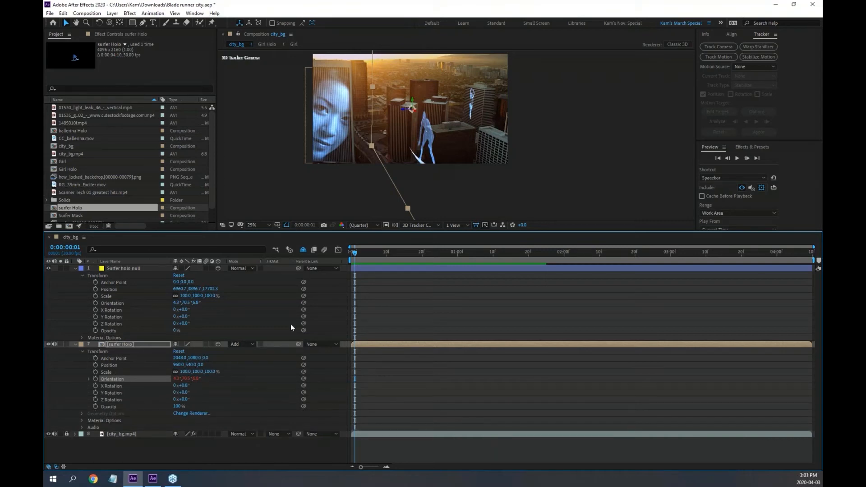
drag(354, 252, 335, 251)
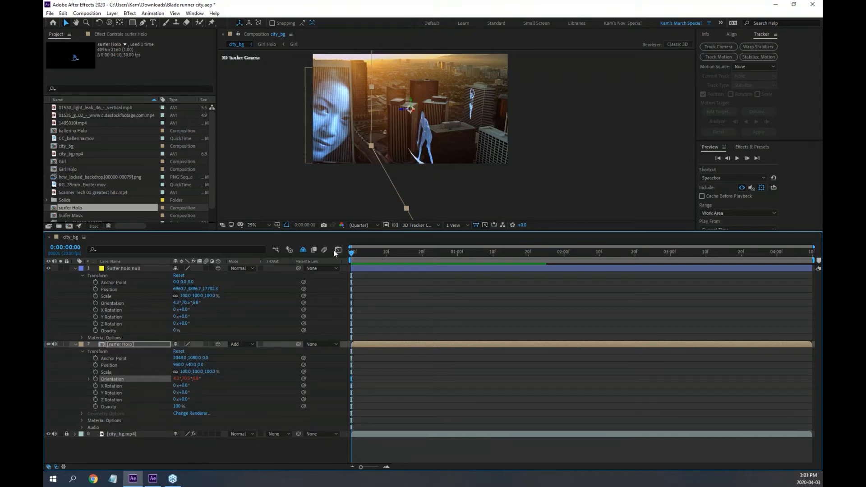
drag(422, 148, 493, 145)
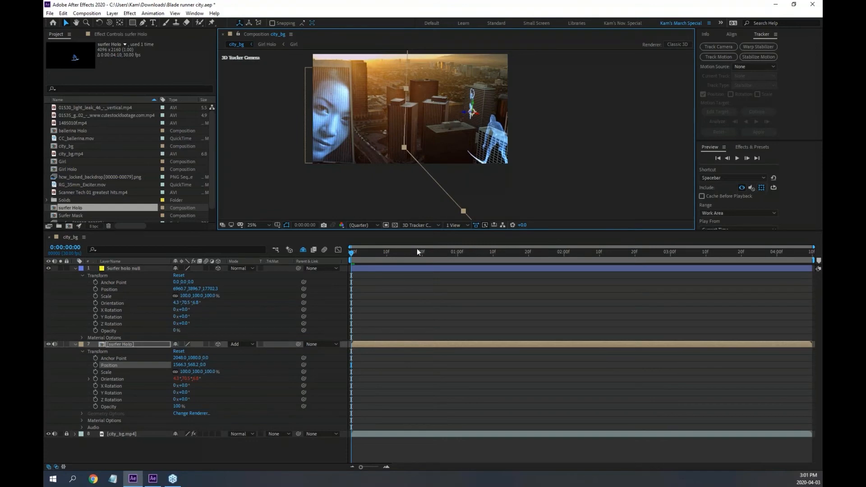
Copy the Surfer holo null's Z position, 17702.3, into the surfer Holo layer's Z position.
click(211, 289)
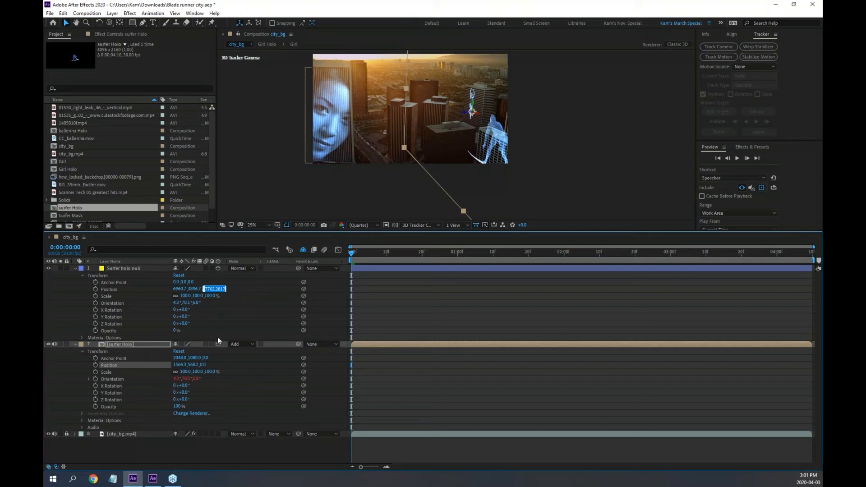
click(204, 364)
key(ctrl+v)
key(Return)
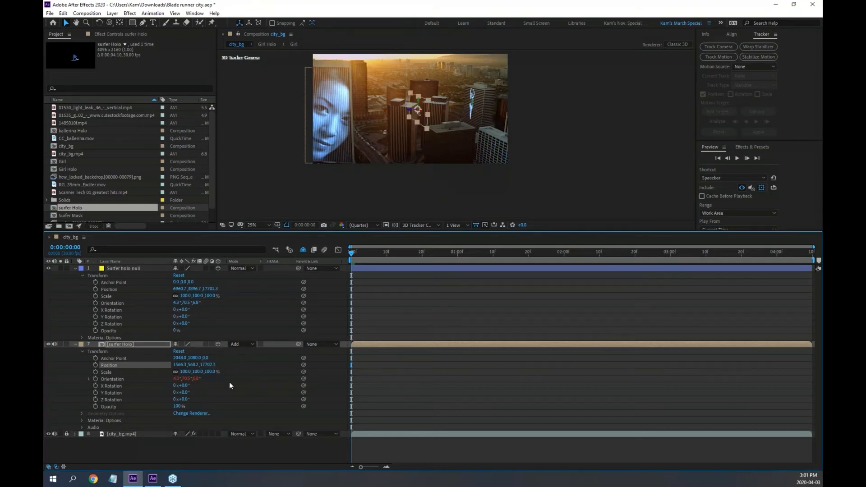
Move the surfer hologram along its 3D axes onto the grid-windowed building, to a position of about 6359, 3267, 13972.
drag(209, 365, 161, 367)
scroll(416, 98, up, 3)
drag(483, 108, 542, 209)
drag(522, 166, 589, 188)
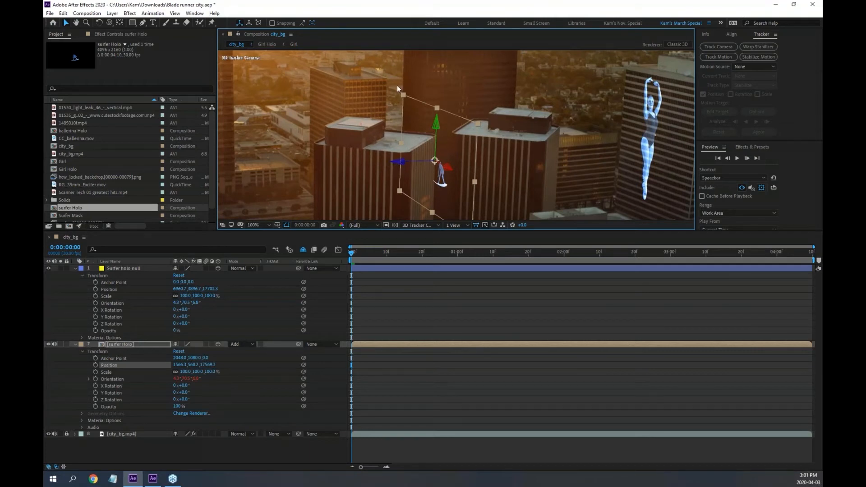
key(grave)
drag(559, 311, 474, 182)
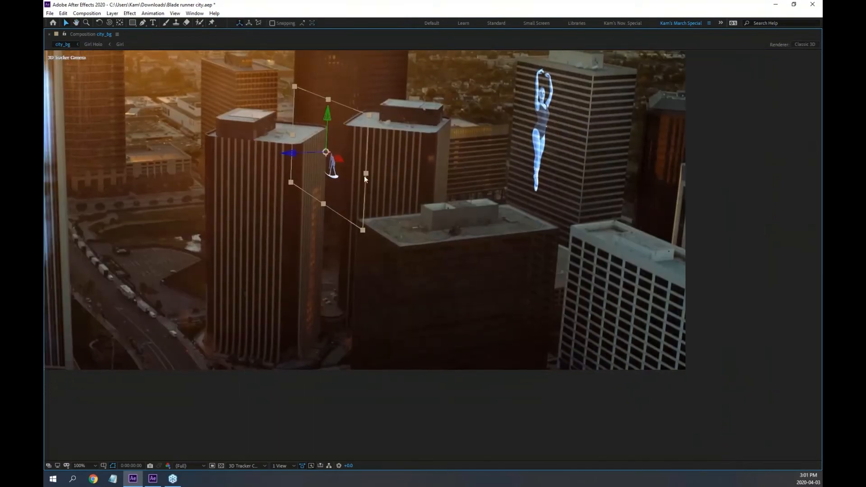
drag(342, 161, 781, 399)
drag(365, 175, 648, 334)
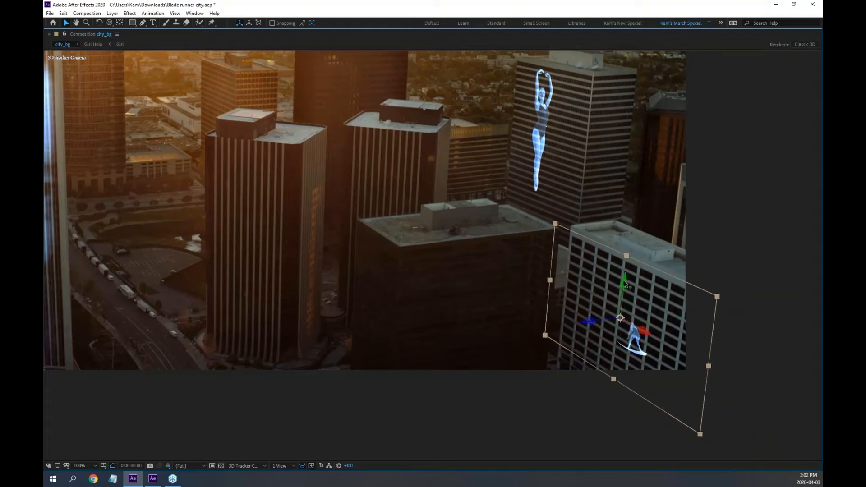
drag(623, 278, 624, 290)
key(grave)
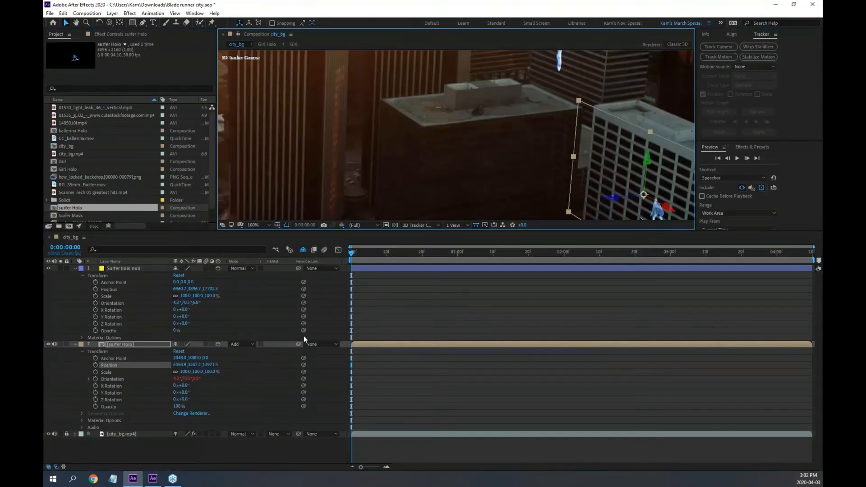
Set the surfer Holo layer's Z position back to the null's value of 17702.3.
click(207, 365)
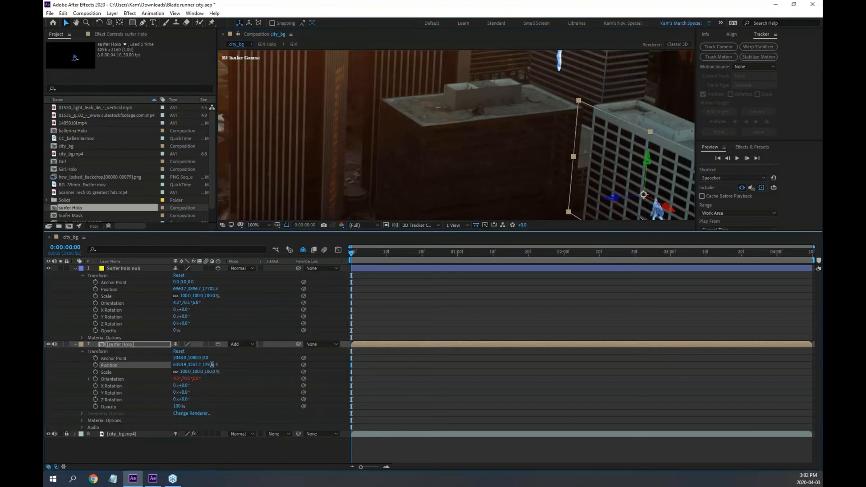
click(212, 289)
click(212, 288)
click(213, 364)
key(Return)
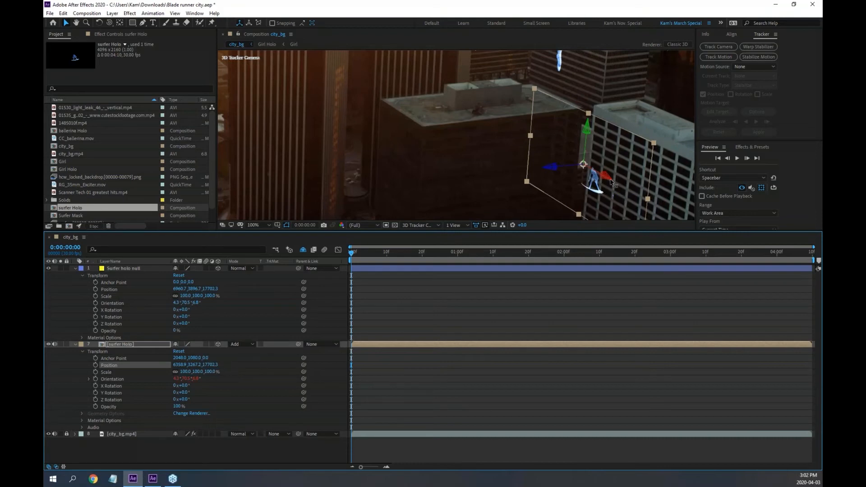
Realign the surfer hologram with the grid-windowed building's facade, to a position of about 6988, 3625, 15877.
drag(612, 182, 654, 205)
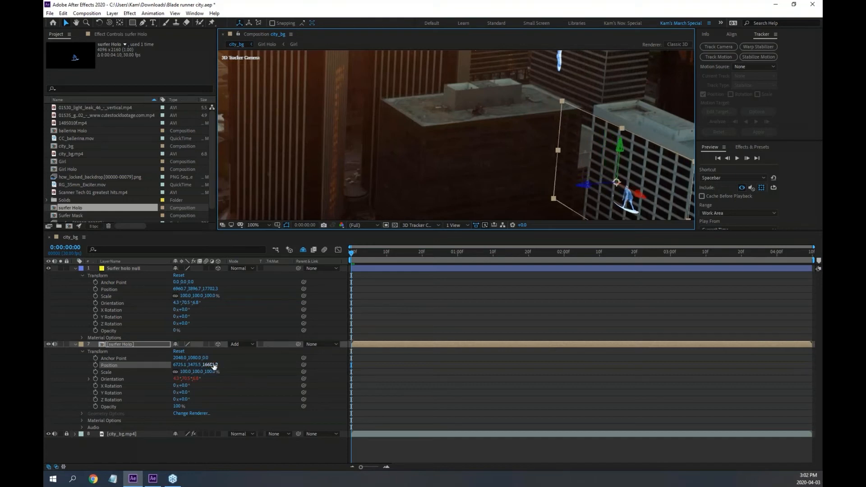
drag(212, 364, 190, 369)
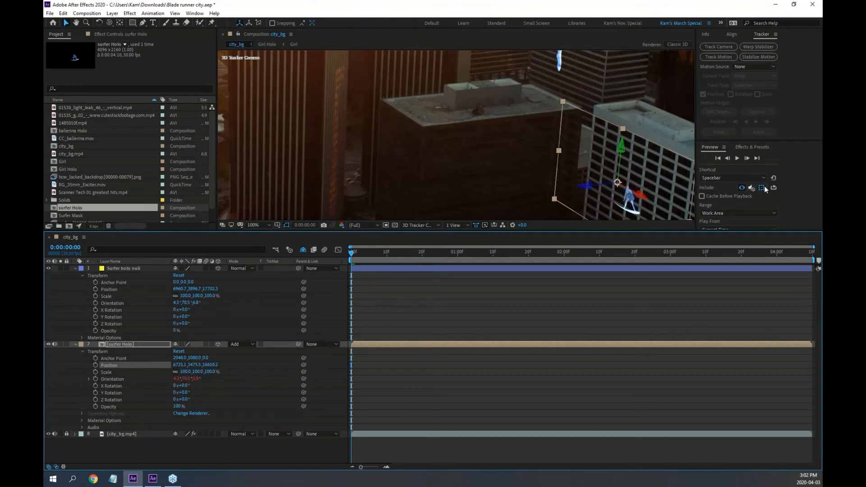
drag(650, 201, 666, 209)
drag(822, 288, 820, 288)
drag(664, 208, 769, 264)
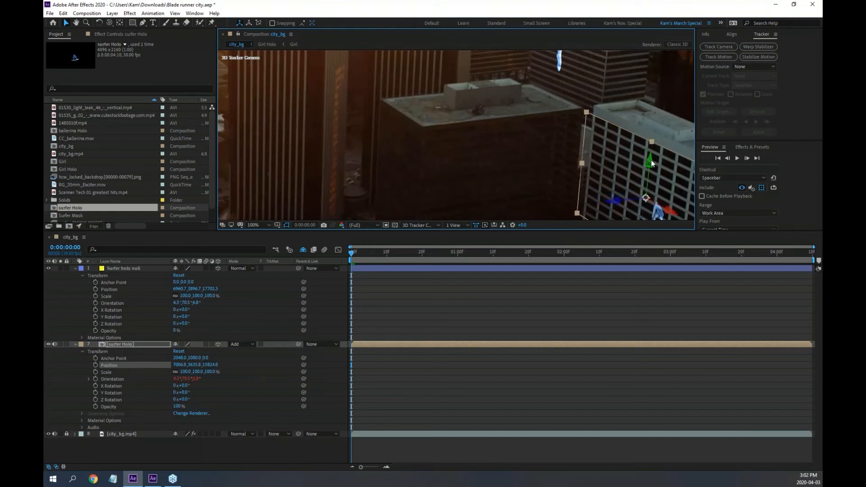
drag(672, 212, 655, 203)
Play back the composition to check how the surfer hologram tracks with the building facade.
key(space)
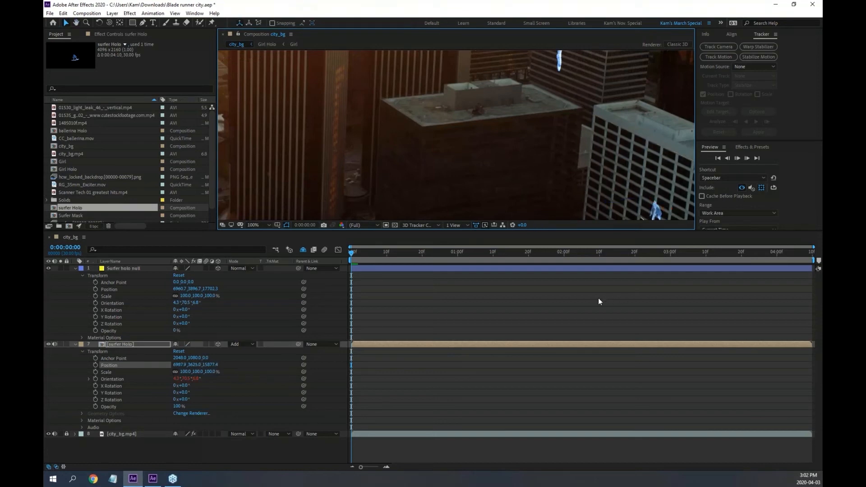
key(space)
scroll(541, 199, down, 1)
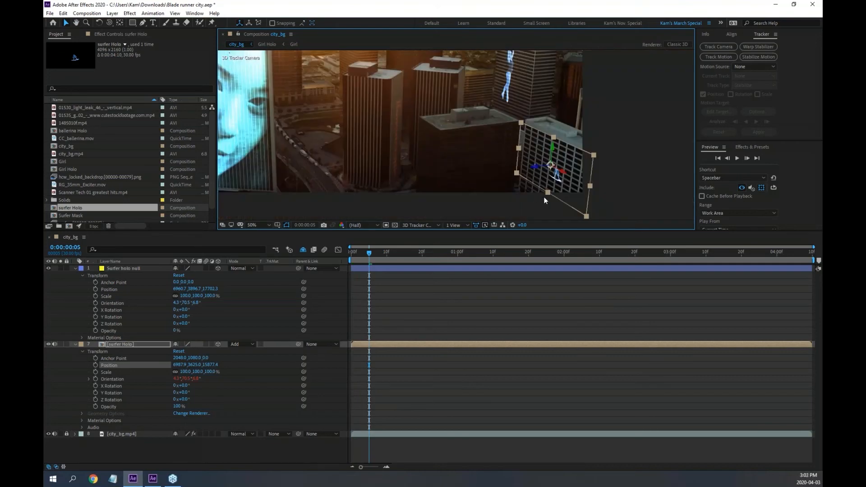
key(space)
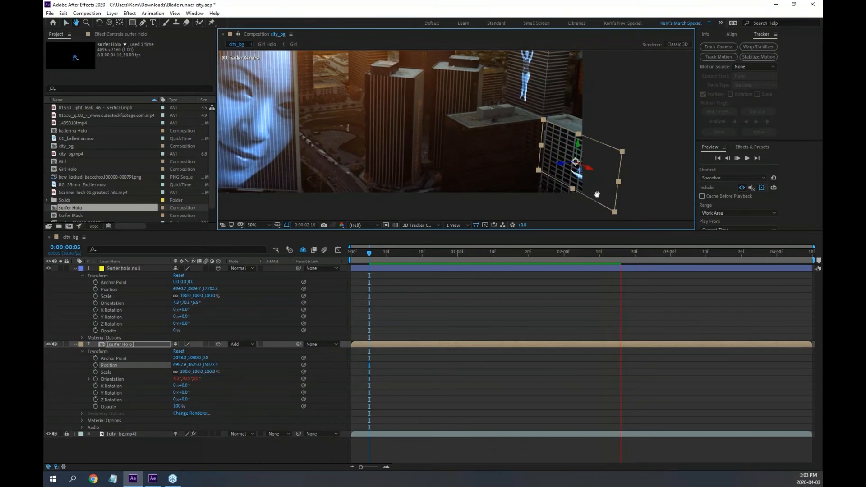
Inspect the surfer hologram's tracking close up on the grid-windowed facade by playing the composition from its start.
key(space)
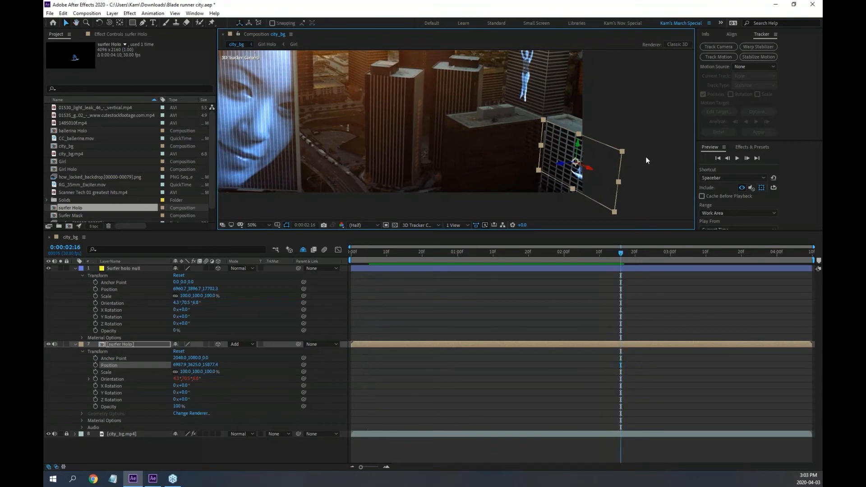
scroll(646, 160, up, 1)
drag(649, 167, 383, 136)
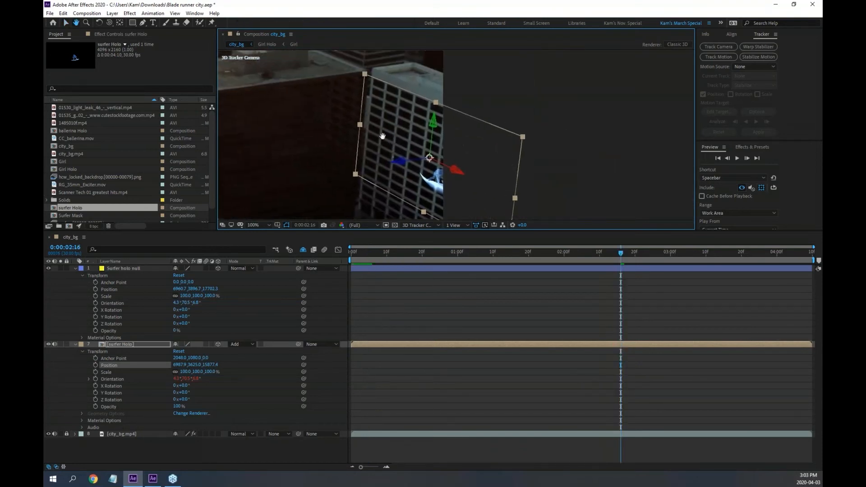
key(space)
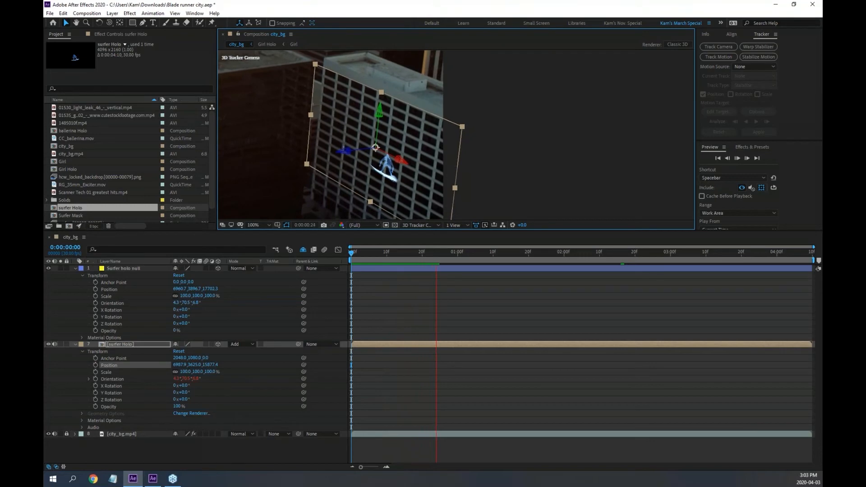
key(space)
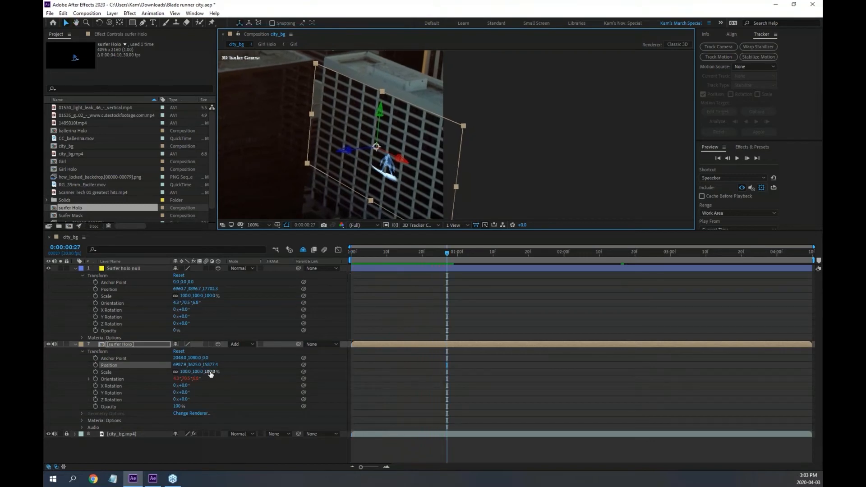
Scale the surfer hologram to 332% and shift it along its X axis to a position of about 6530, 3299, 16730.
drag(210, 373, 310, 375)
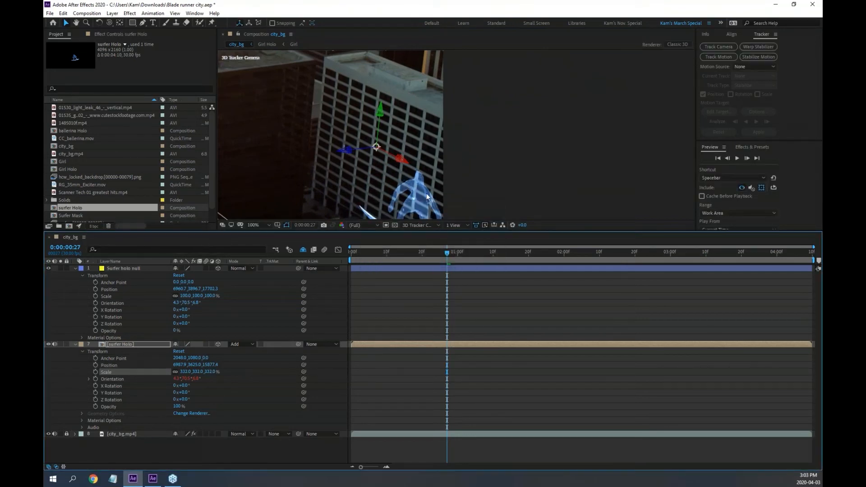
drag(447, 253, 343, 275)
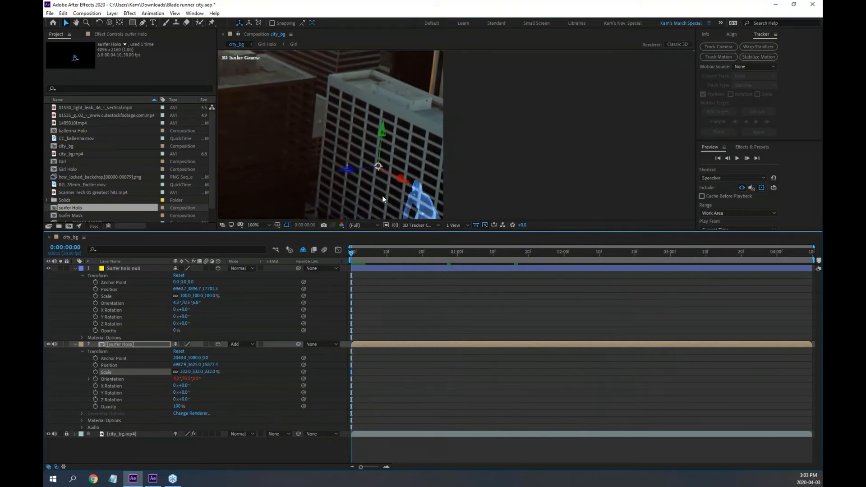
drag(401, 180, 329, 149)
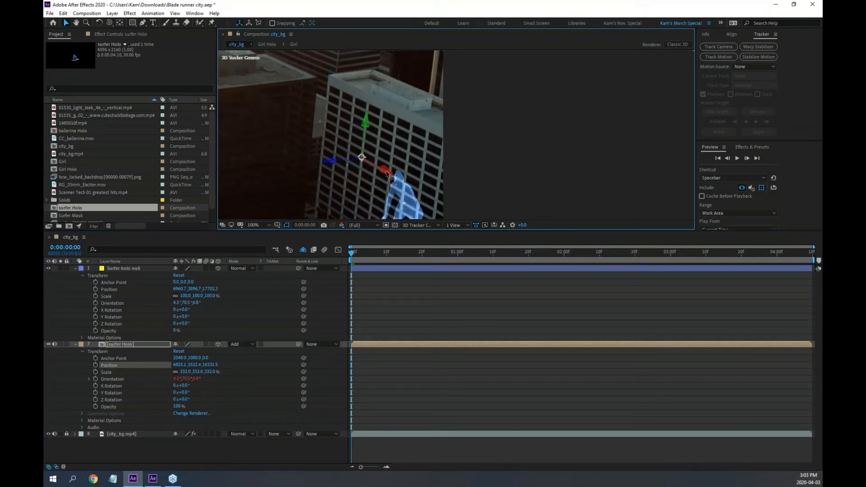
mouse_move(386, 170)
mouse_down()
mouse_move(338, 152)
mouse_move(375, 162)
mouse_up()
Check the system's memory usage in Task Manager while the composition preview renders, then close it.
key(space)
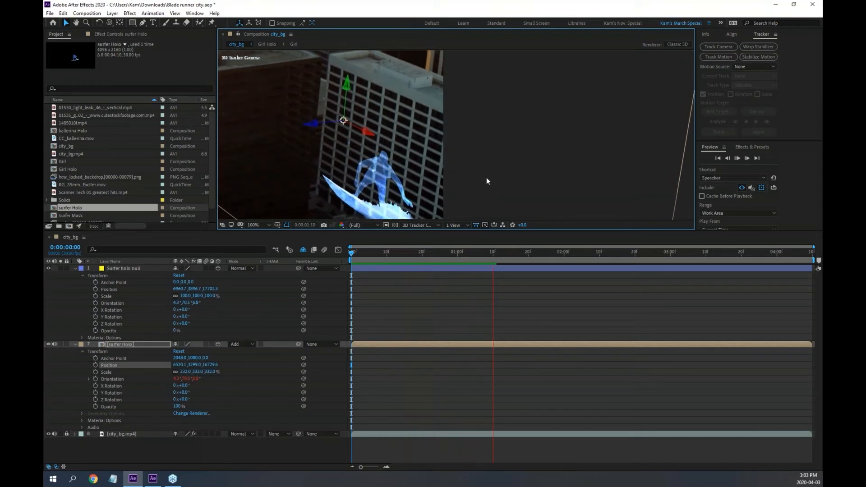
right_click(442, 479)
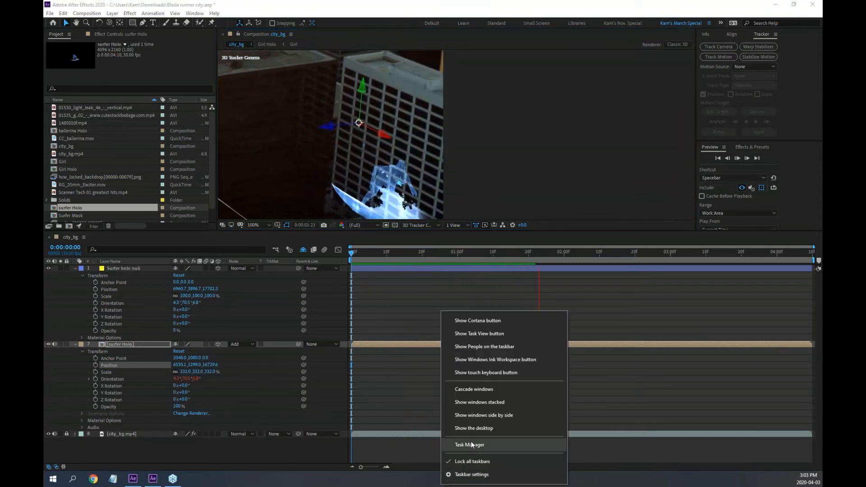
click(471, 442)
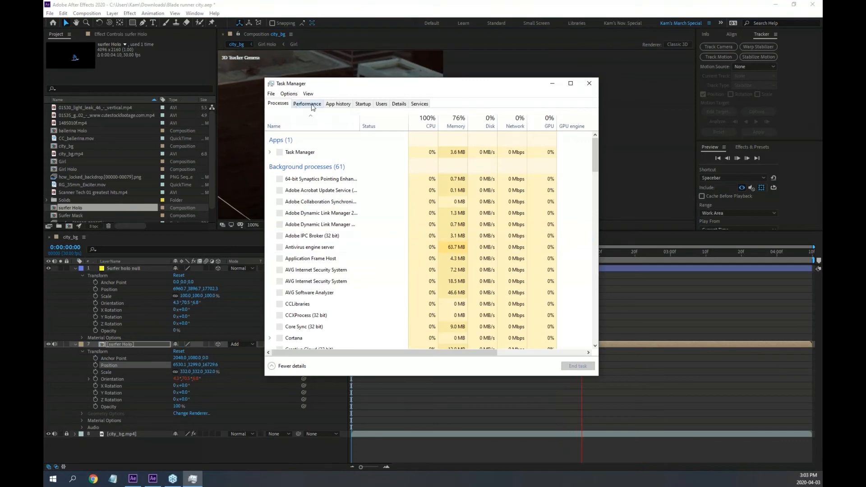
click(307, 104)
click(310, 148)
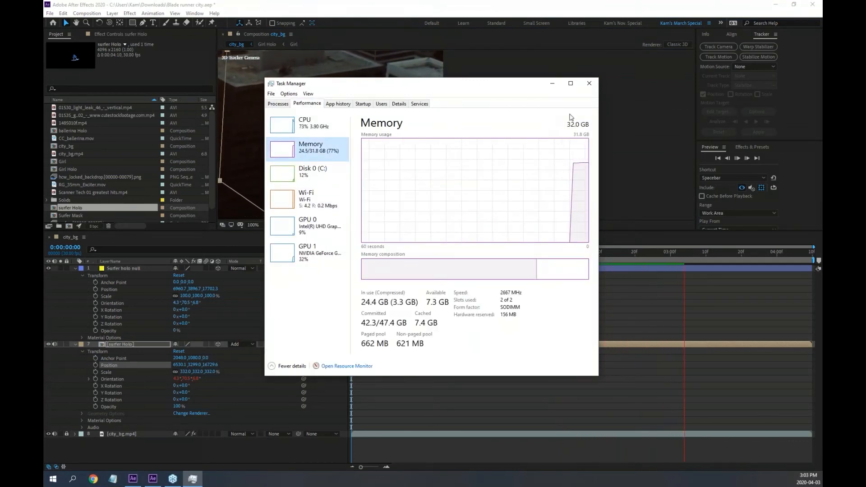
click(589, 83)
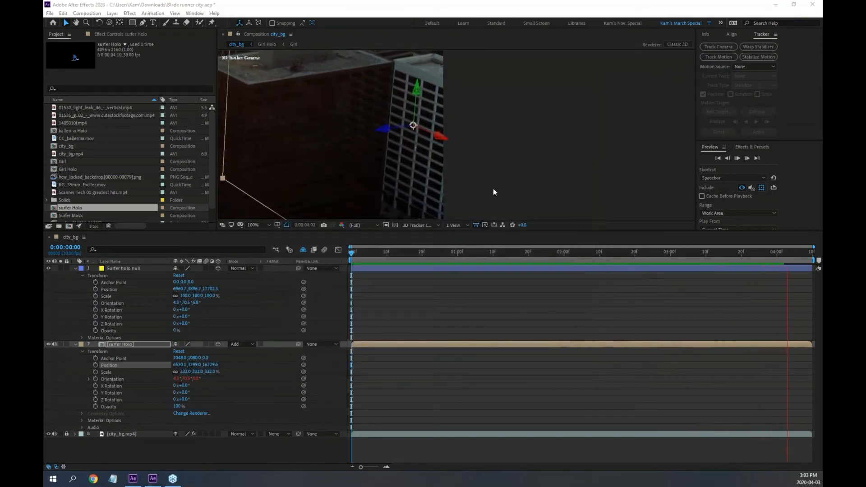
Preview the whole city shot from about frame 0:00:01:05 in a maximized composition view to check the enlarged surfer hologram.
key(space)
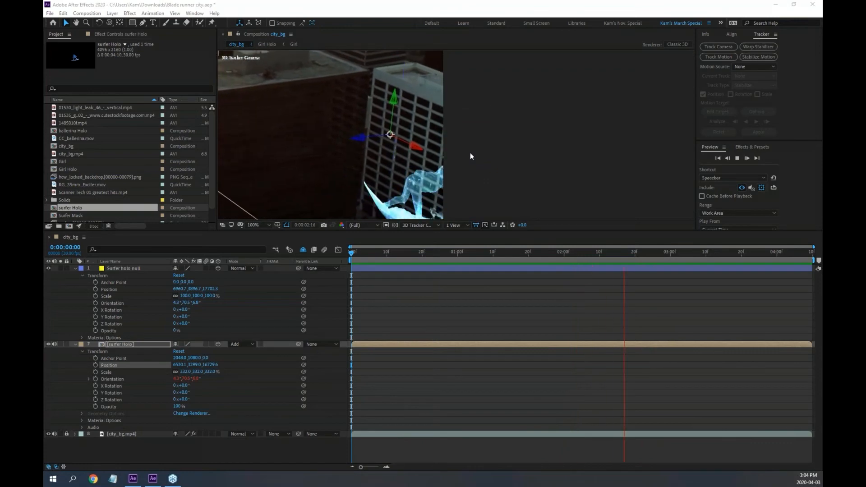
drag(530, 253, 476, 248)
scroll(483, 178, down, 1)
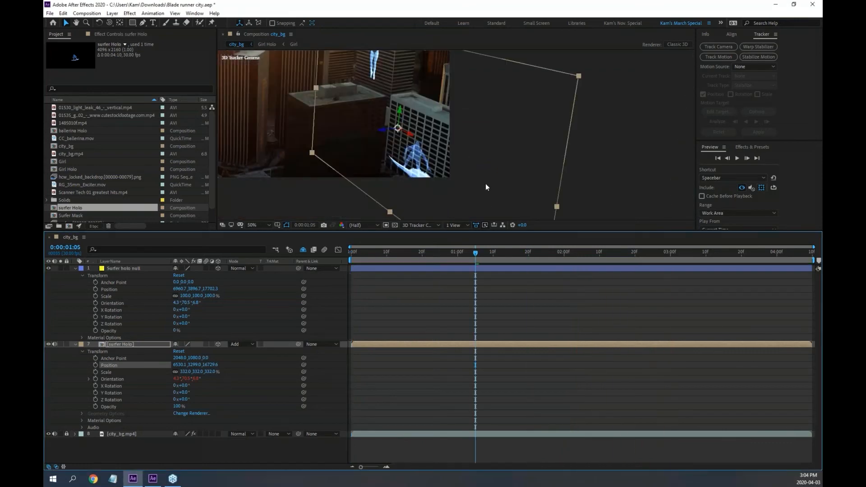
key(space)
drag(487, 184, 636, 188)
scroll(635, 187, down, 1)
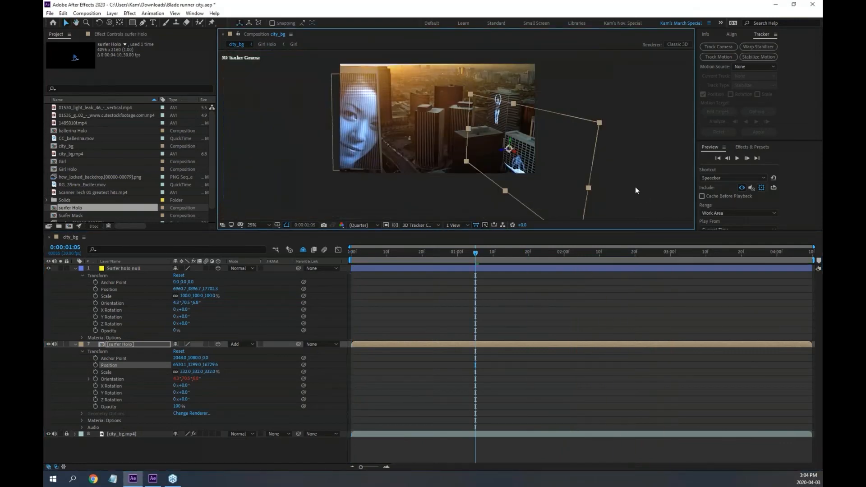
key(grave)
scroll(593, 231, up, 1)
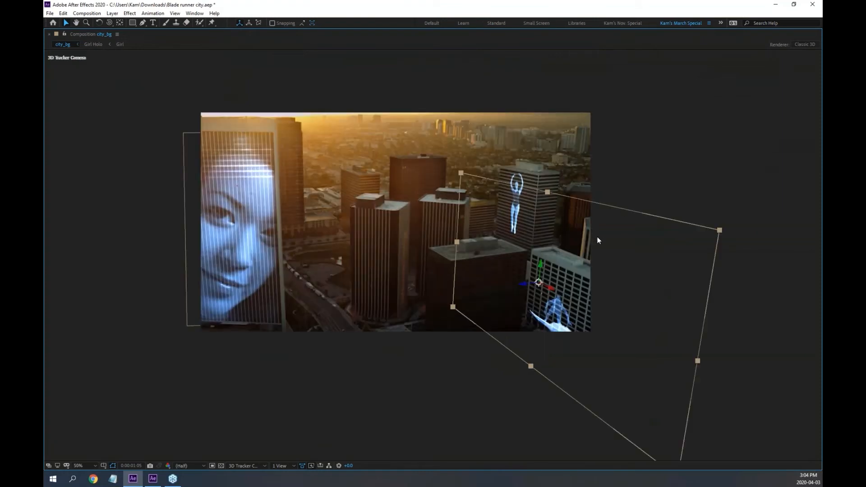
key(space)
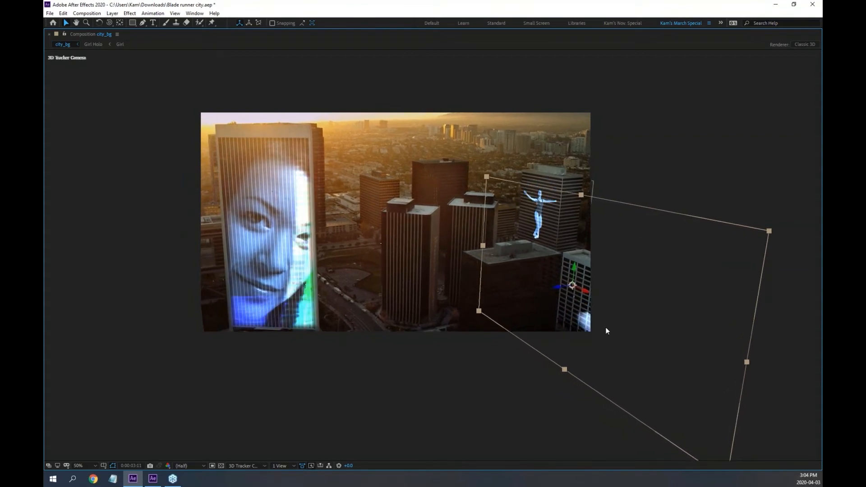
key(grave)
scroll(546, 157, down, 2)
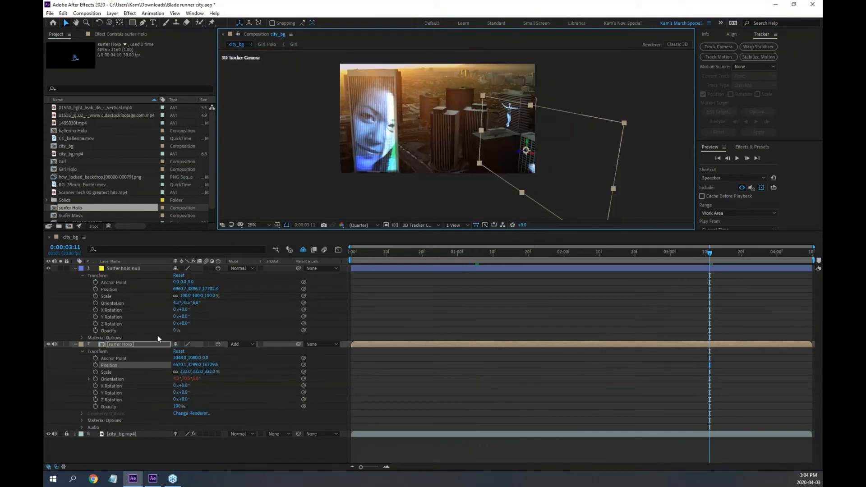
Collapse and lock the surfer null and surfer Holo layers, and mark both as shy.
click(74, 267)
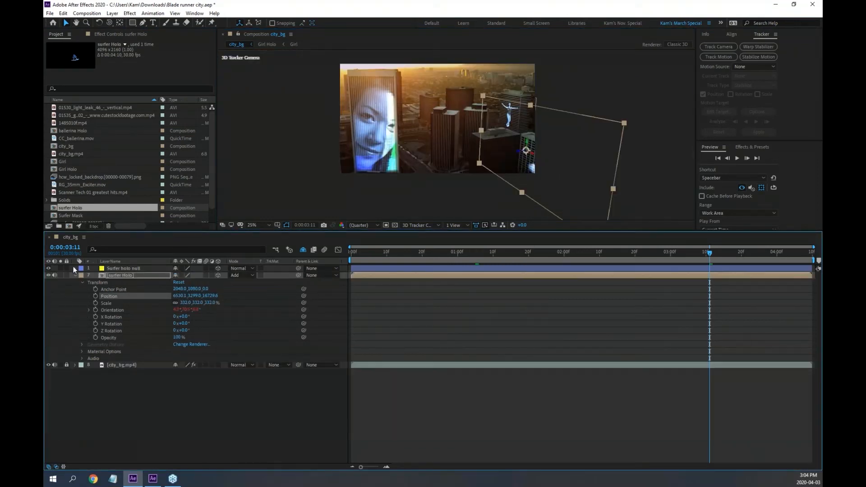
click(75, 275)
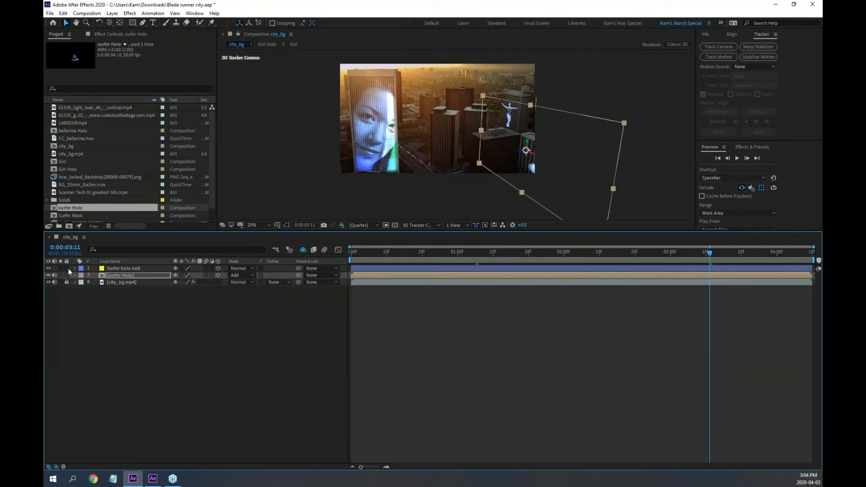
click(67, 268)
click(67, 275)
click(67, 281)
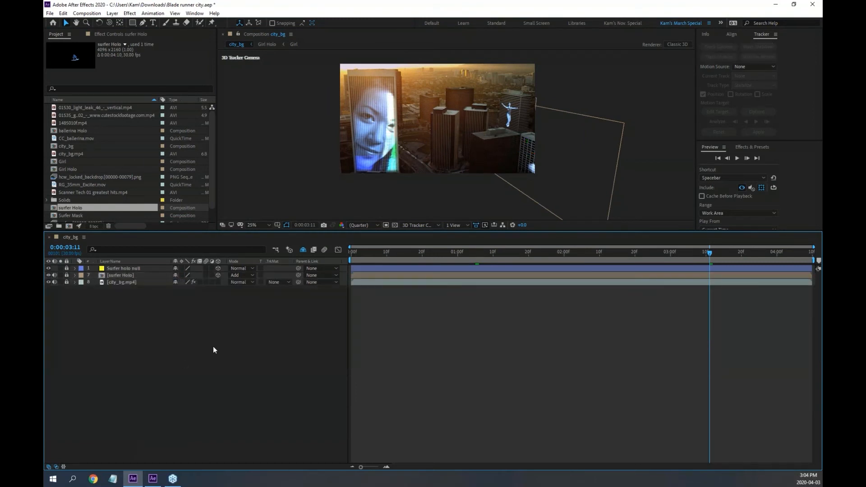
click(176, 268)
click(175, 268)
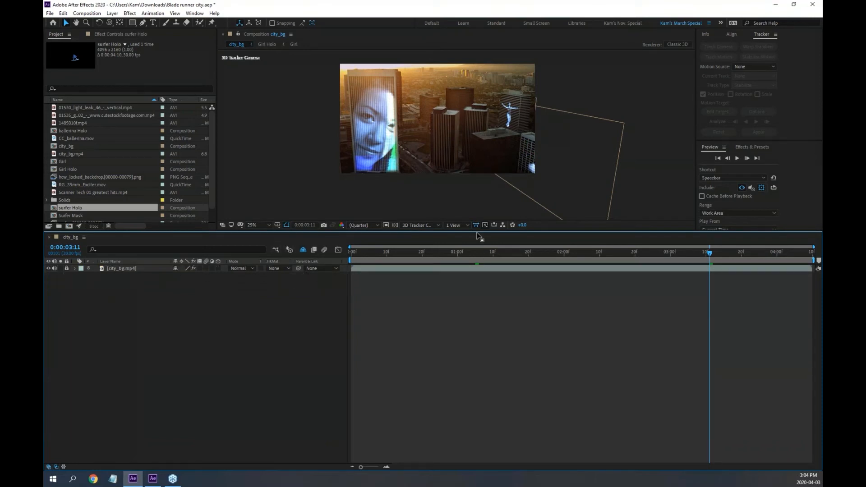
Enlarge the composition viewer, show all shy layers in the timeline, and set the viewer magnification to 50%.
drag(476, 231, 473, 322)
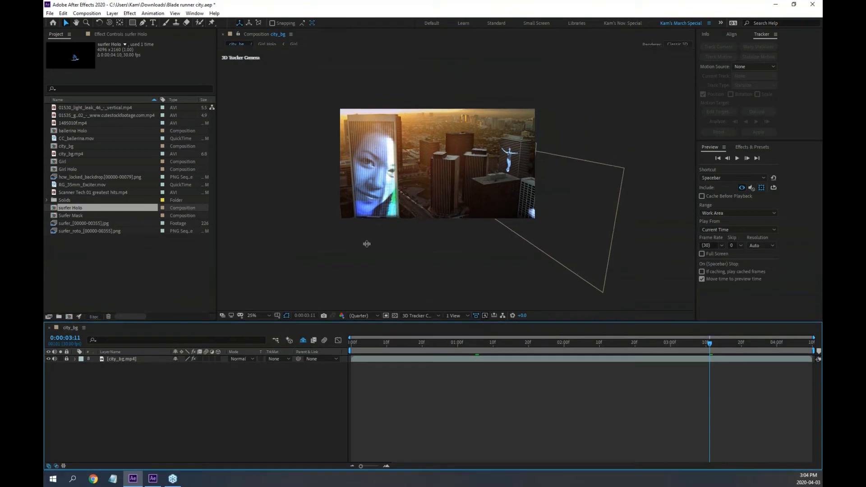
click(302, 340)
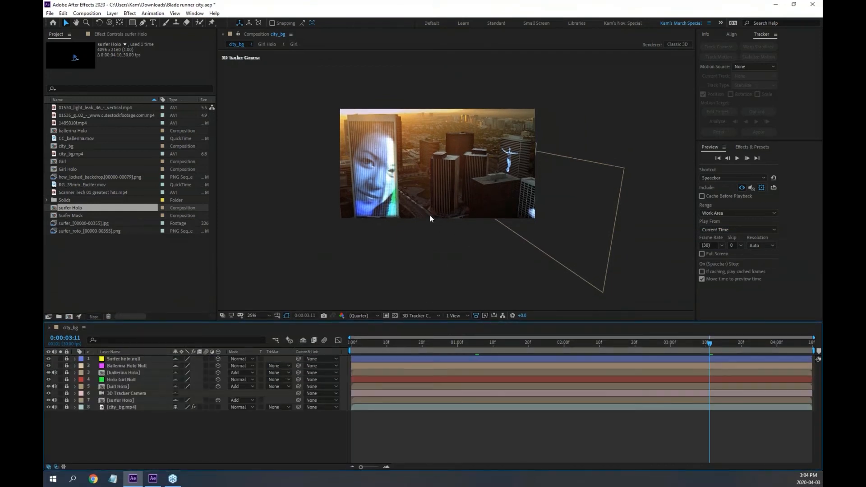
key(period)
key(period)
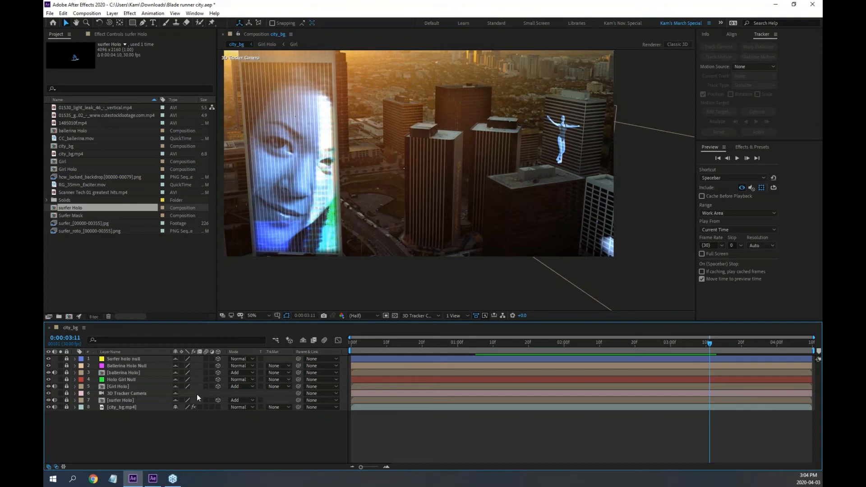
Switch the null and hologram layers to draft quality.
click(188, 358)
click(187, 365)
click(188, 366)
click(188, 372)
click(187, 379)
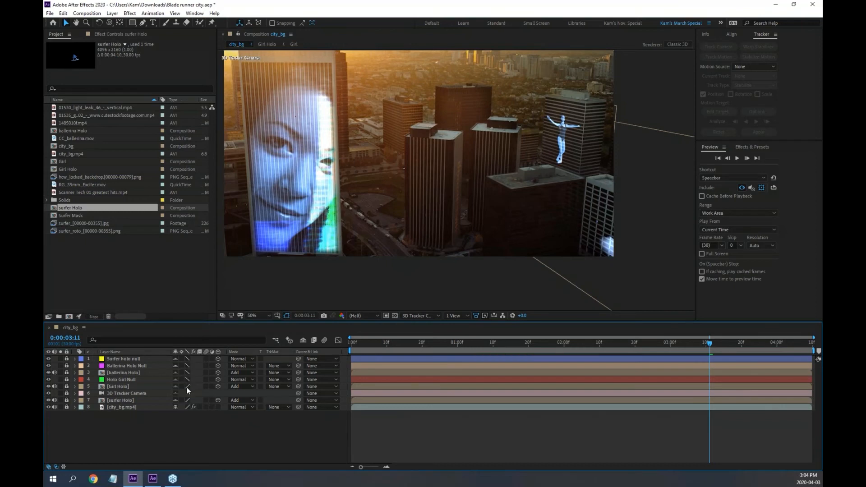
click(188, 400)
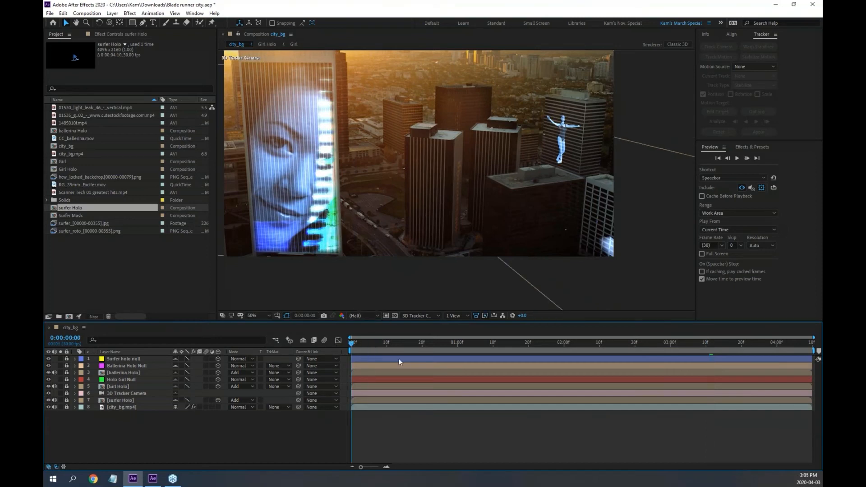
Preview the city composition from its first frame to check how the holograms play at draft quality.
key(Home)
key(space)
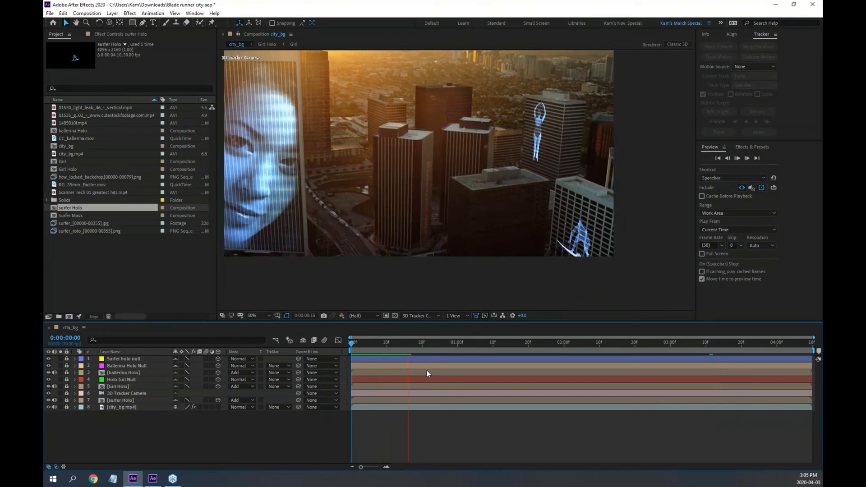
key(space)
drag(407, 343, 348, 349)
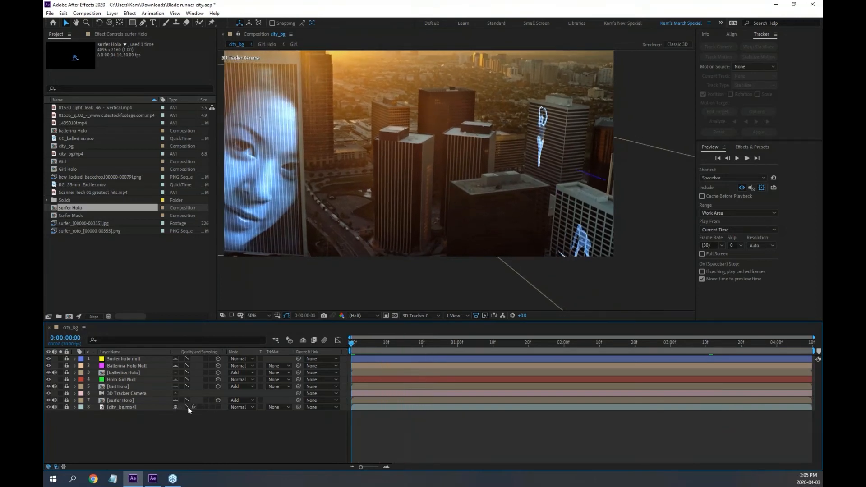
key(space)
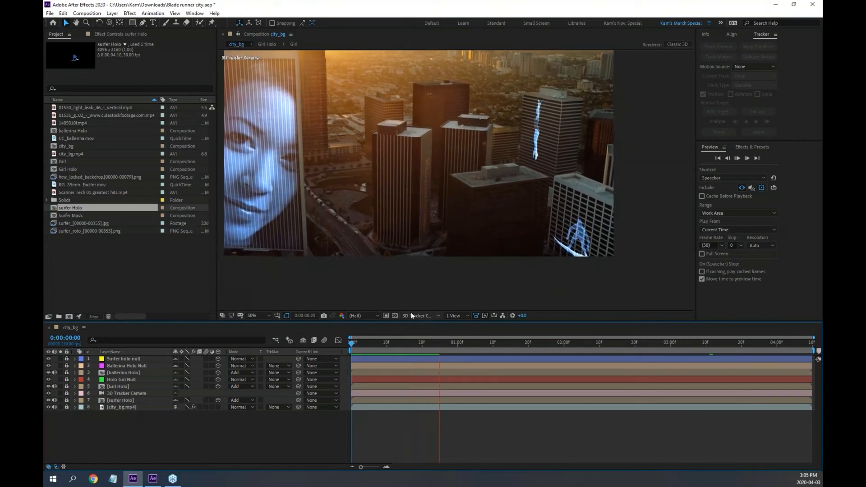
key(space)
drag(403, 203, 442, 228)
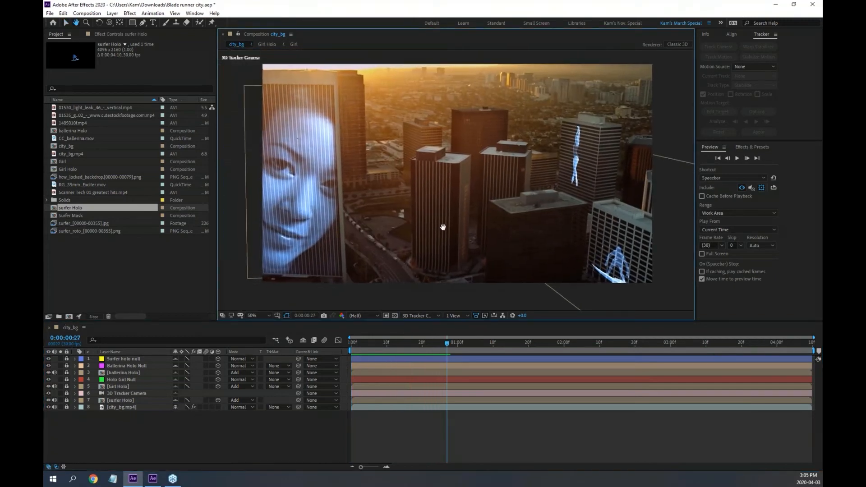
key(space)
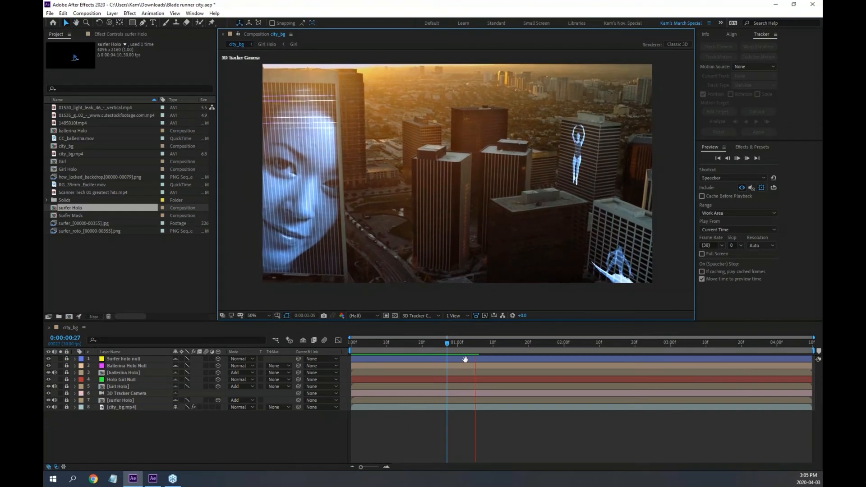
key(space)
drag(454, 345, 351, 343)
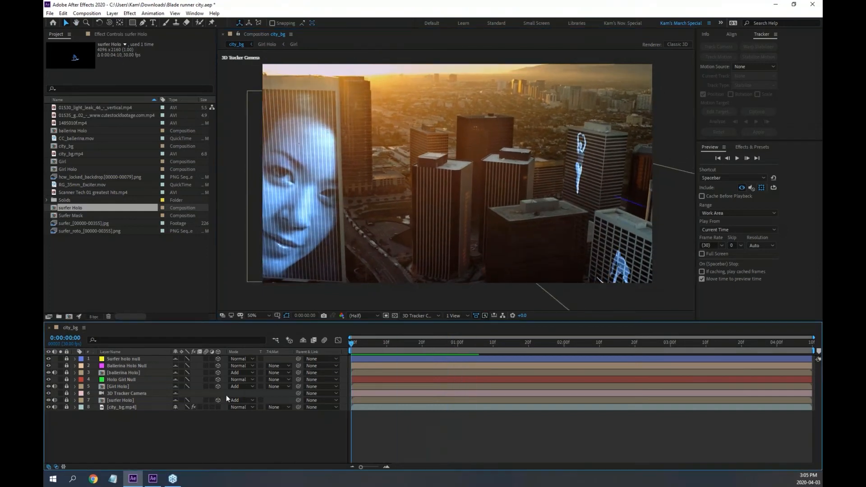
Return the null, hologram and background footage layers to best quality.
click(188, 407)
click(188, 400)
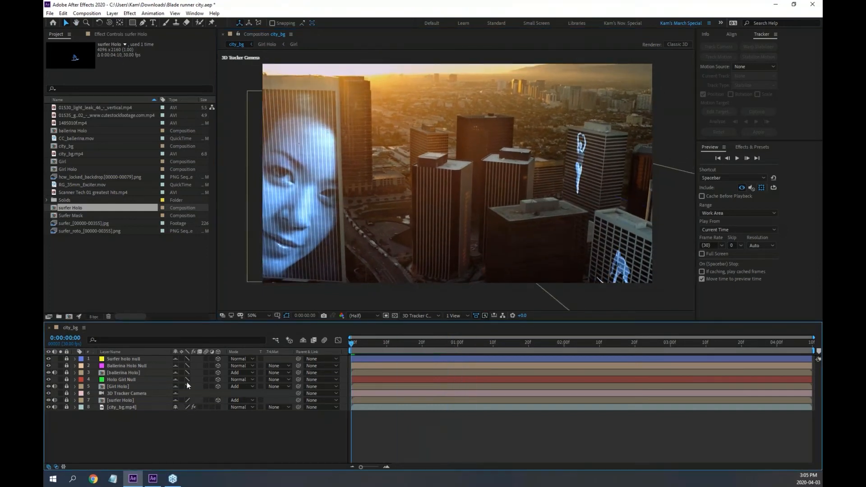
drag(188, 359, 188, 387)
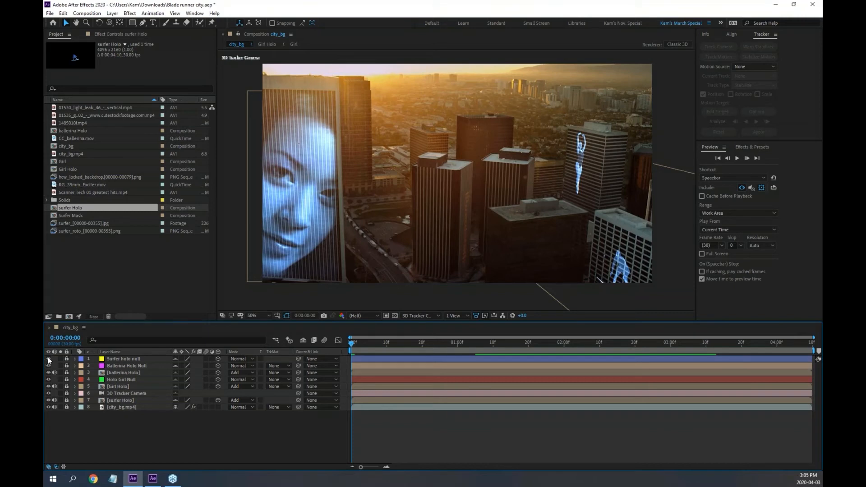
Hide the null, hologram and camera layers to view the plain city footage, and show them again.
drag(49, 386, 49, 400)
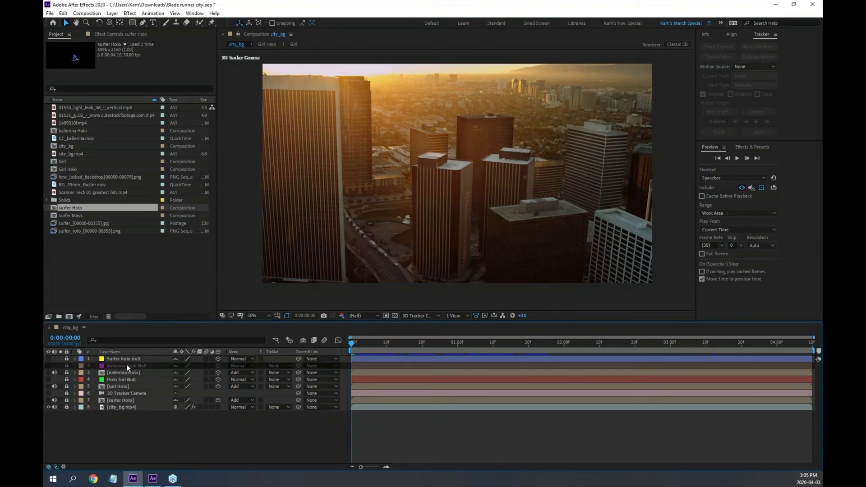
click(48, 365)
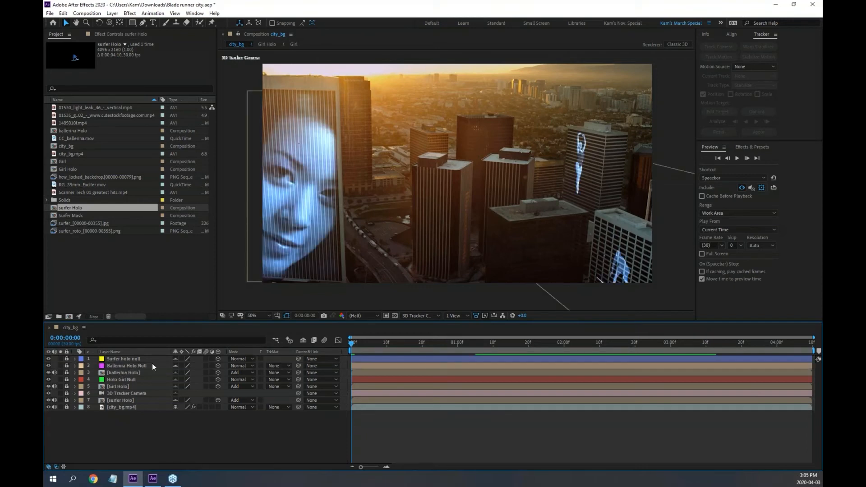
Set the Ballerina Holo Null layer's blending mode to Add, move it above Surfer holo null, and unlock the surfer null.
click(247, 366)
click(257, 94)
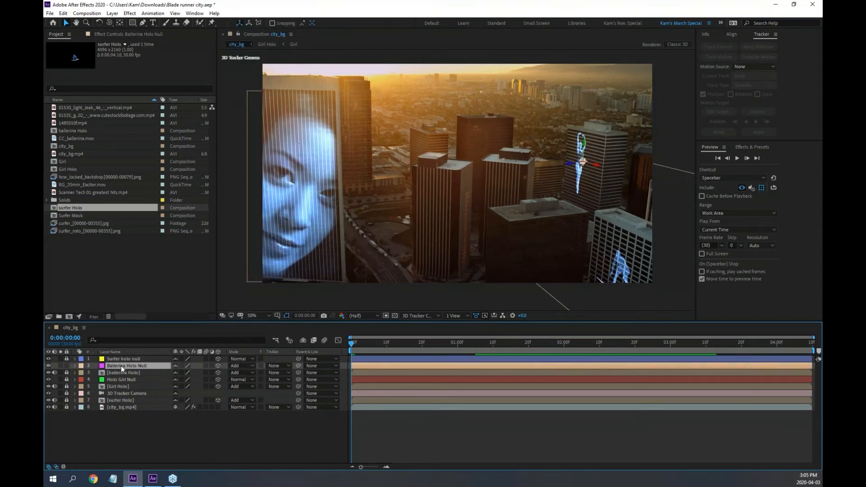
drag(120, 366, 122, 356)
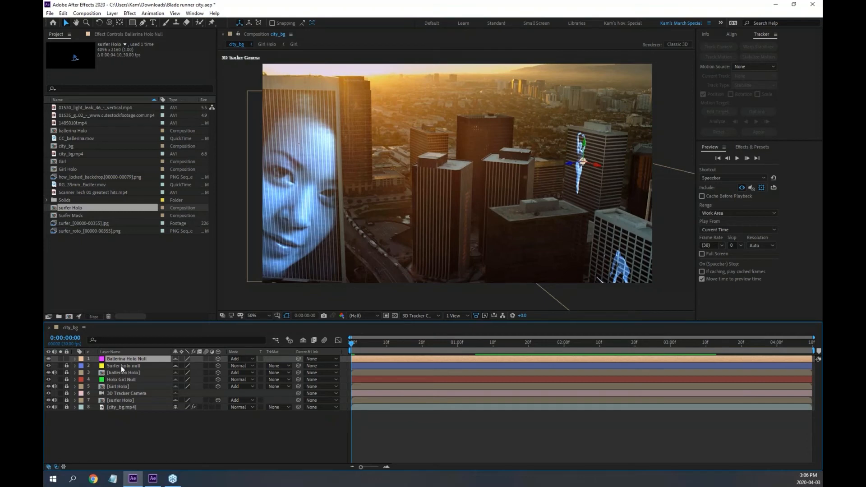
click(121, 366)
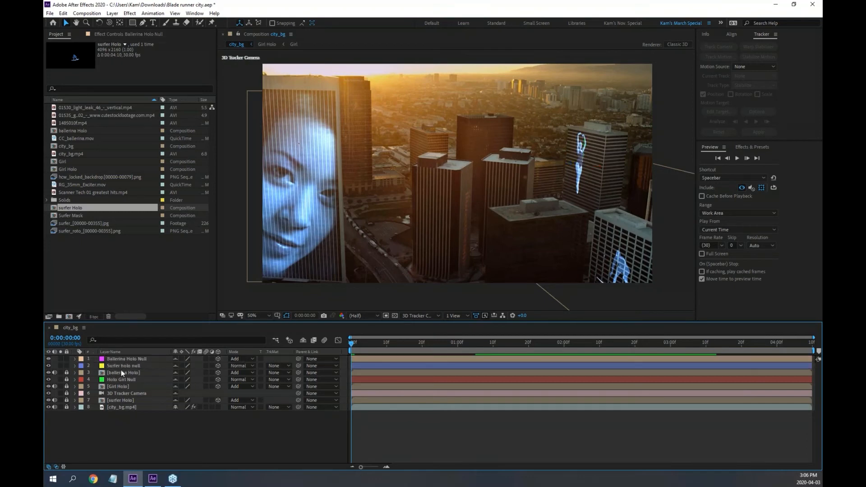
click(126, 359)
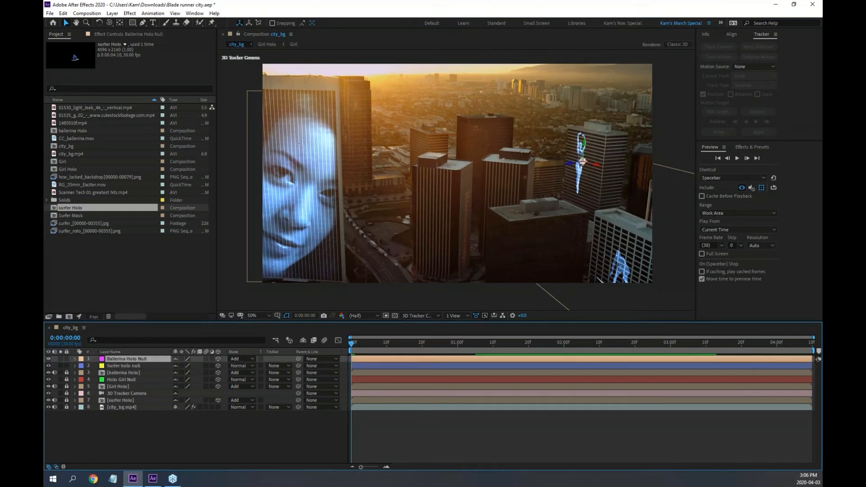
click(48, 371)
click(48, 370)
click(47, 358)
click(47, 358)
Reorder the layers so Surfer holo null and surfer Holo sit together above the Ballerina Holo Null and ballerina Holo pair.
click(122, 399)
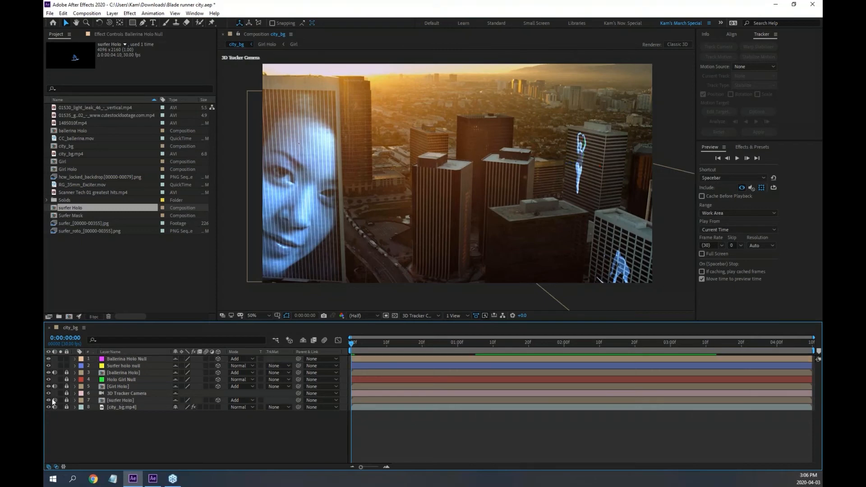
drag(94, 399, 125, 362)
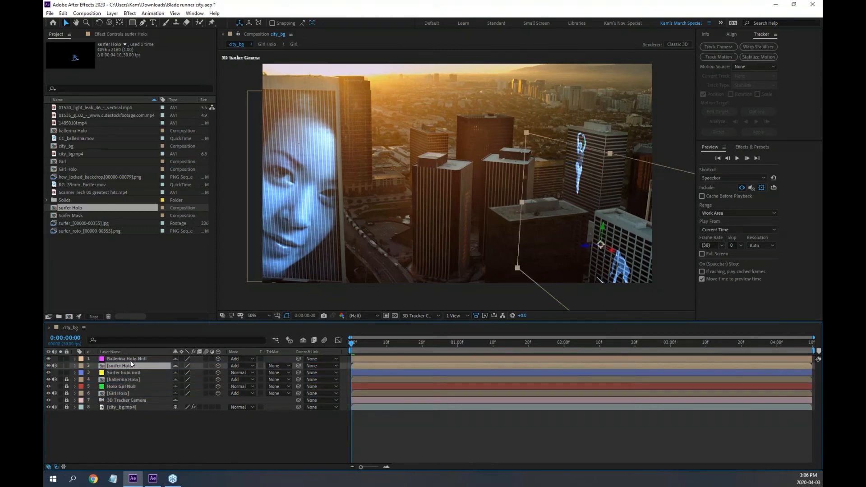
click(127, 359)
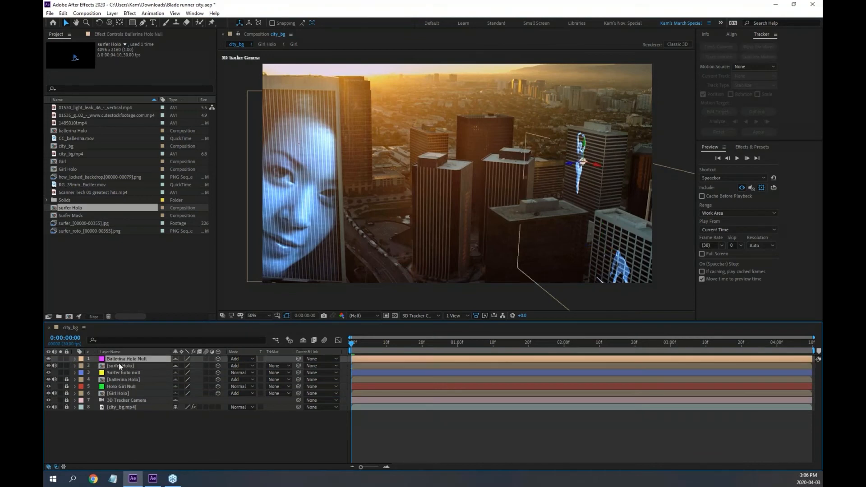
click(118, 364)
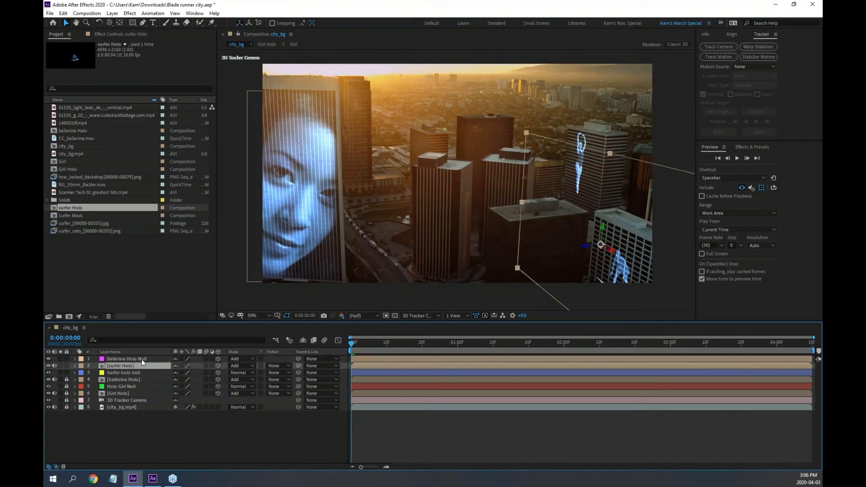
mouse_move(142, 358)
mouse_down()
mouse_move(141, 380)
mouse_move(130, 358)
mouse_up()
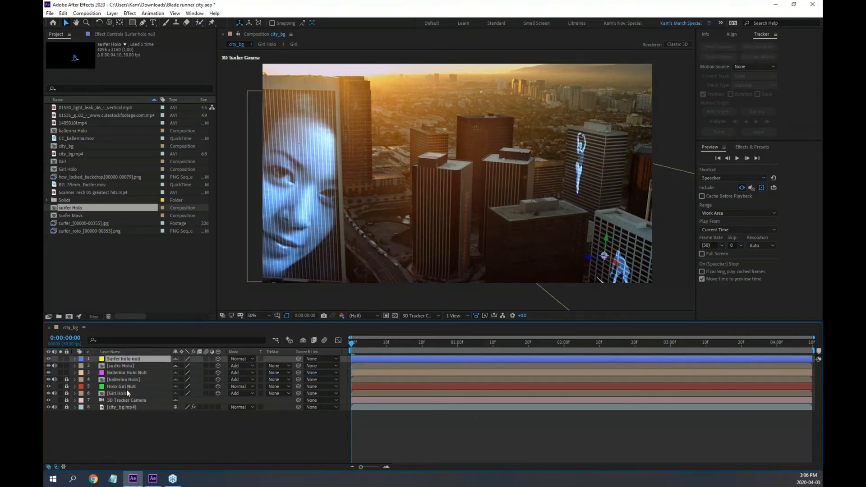
click(48, 359)
click(49, 365)
click(48, 379)
click(49, 378)
click(49, 385)
click(49, 393)
Unlock the 3D Tracker Camera layer, move it to the top of the layer stack, and lock the layers again.
click(137, 401)
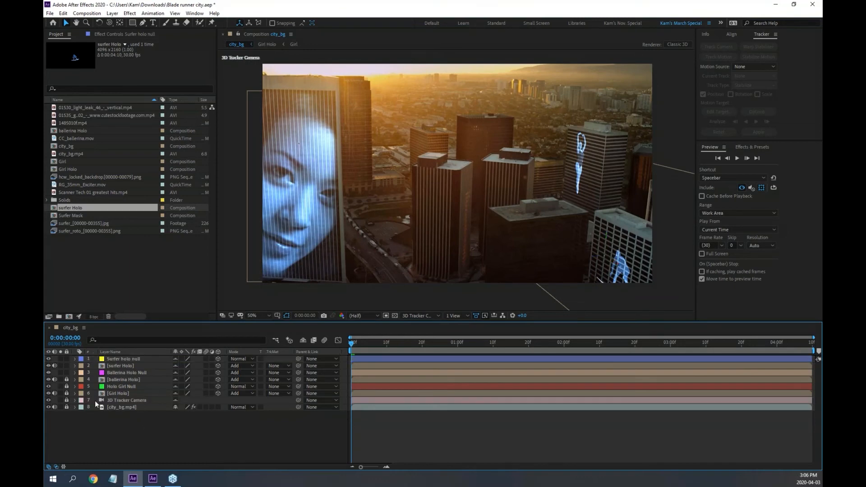
click(66, 400)
drag(125, 399, 128, 356)
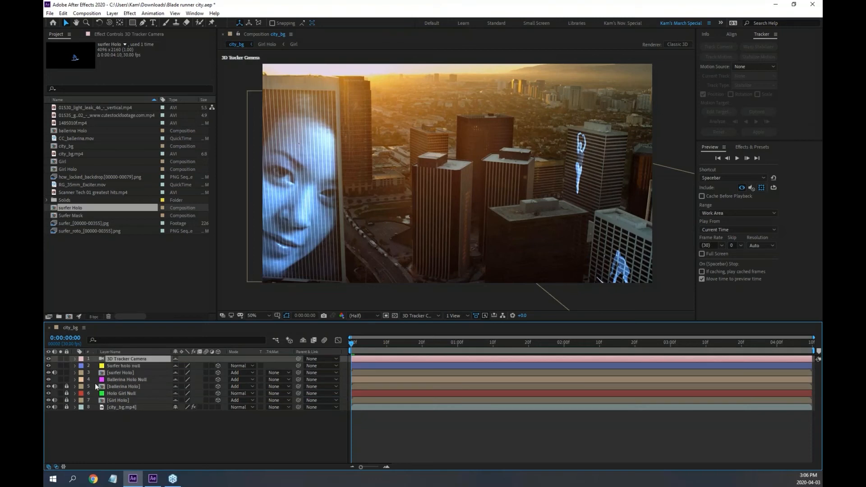
click(66, 358)
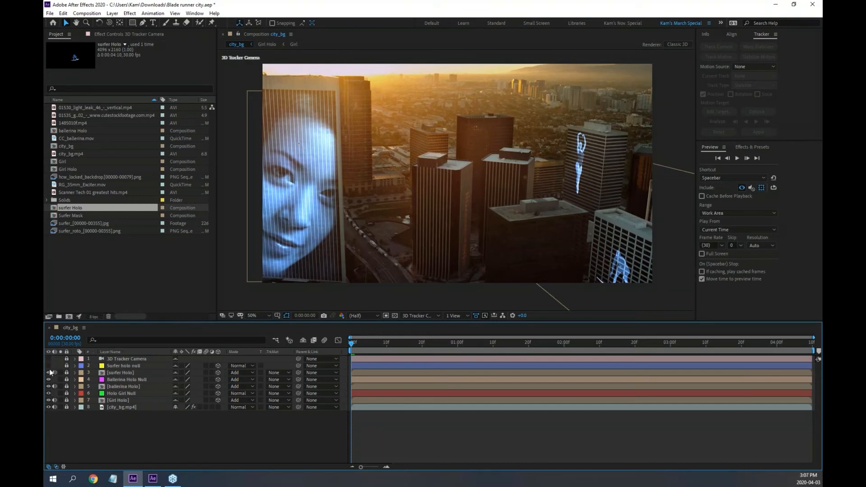
Turn off the visibility of the hologram and null layers and hide the shy layers, leaving only city_bg.mp4 in the timeline.
drag(48, 373, 50, 403)
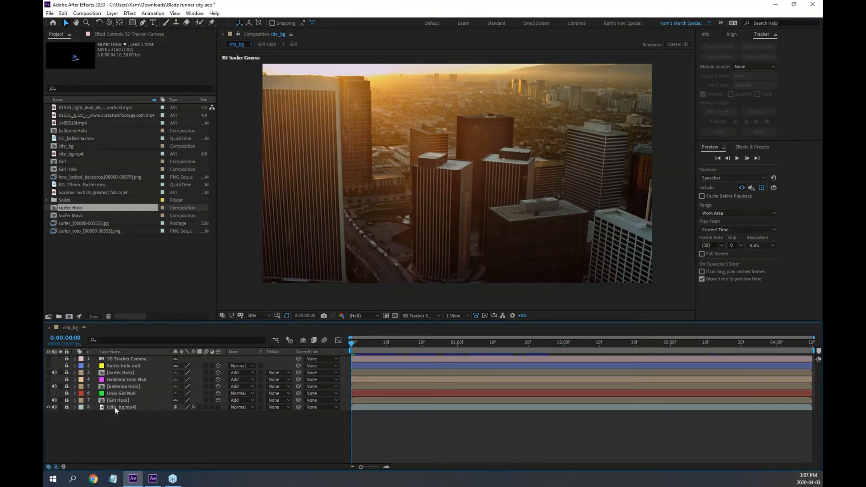
click(303, 341)
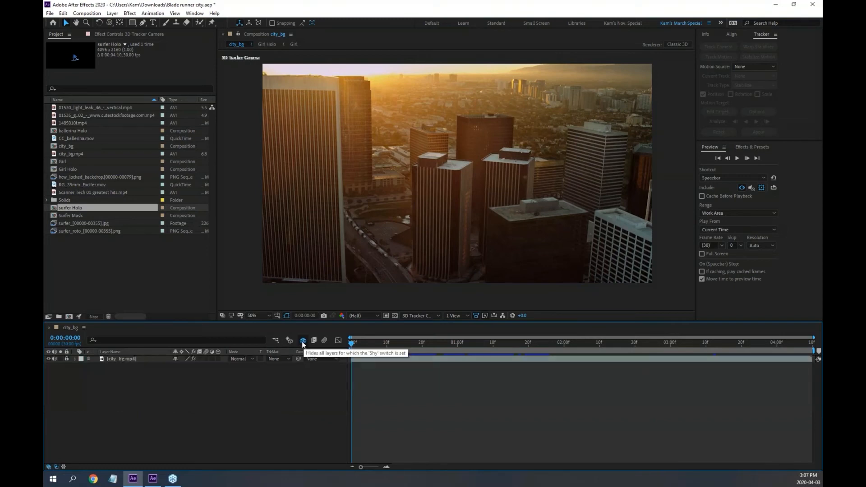
drag(378, 345, 301, 356)
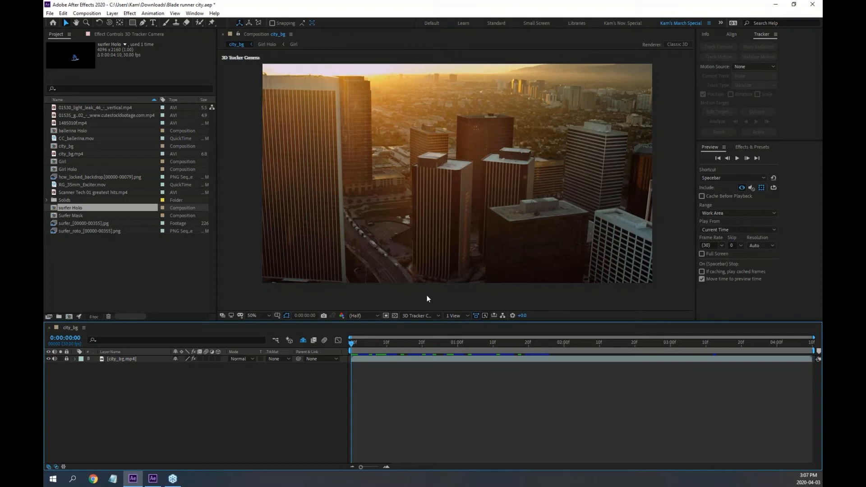
Import the drone_front frames from the Drone folder as a PNG sequence, starting from drone_front_0000.png.
double_click(137, 273)
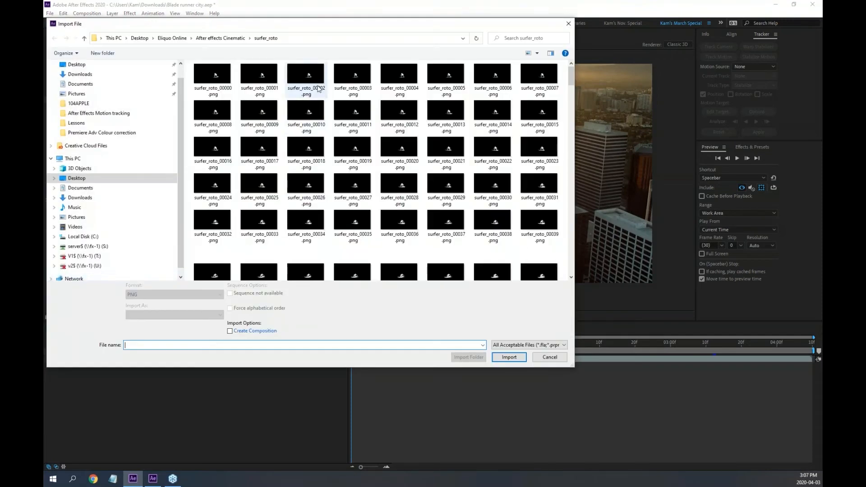
click(227, 38)
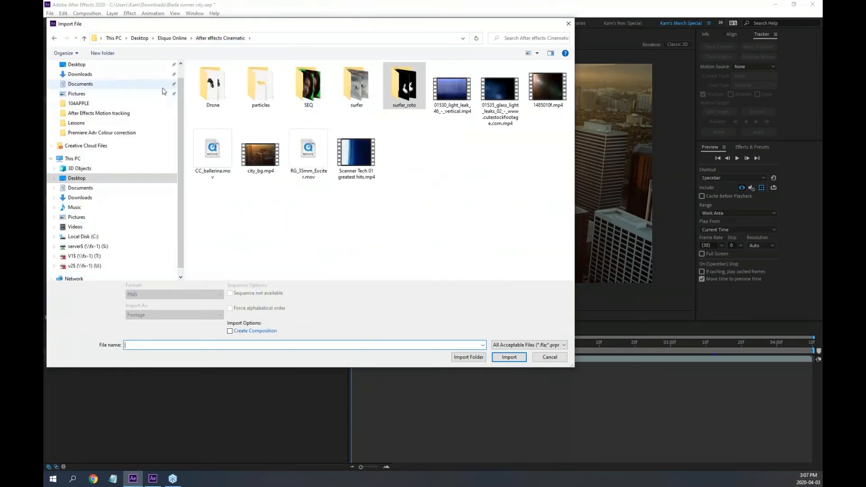
double_click(209, 82)
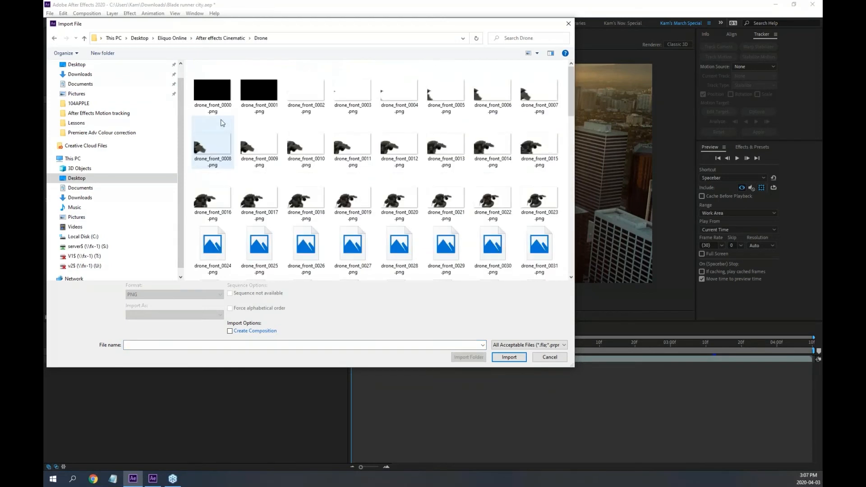
click(209, 90)
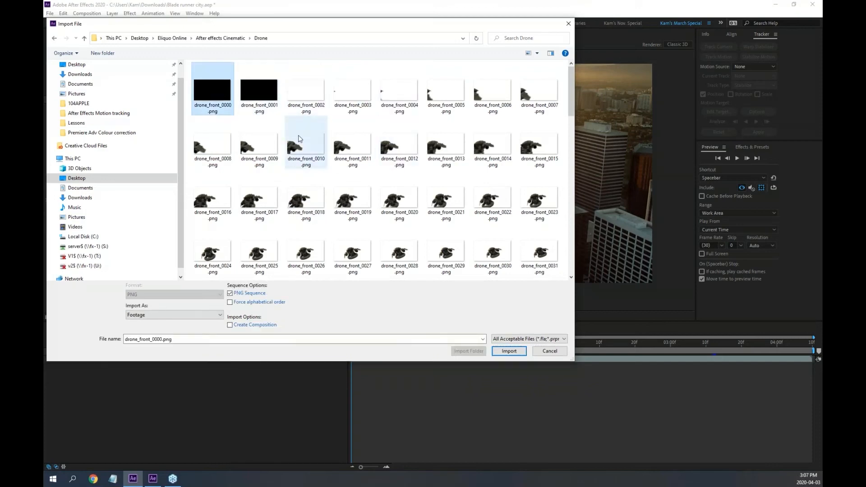
click(509, 351)
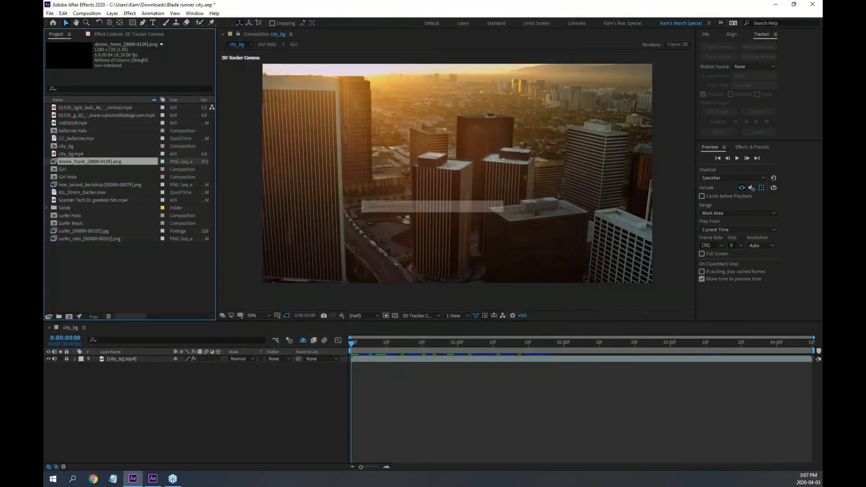
Open the drone_front sequence in a maximized footage viewer and play it through.
double_click(53, 162)
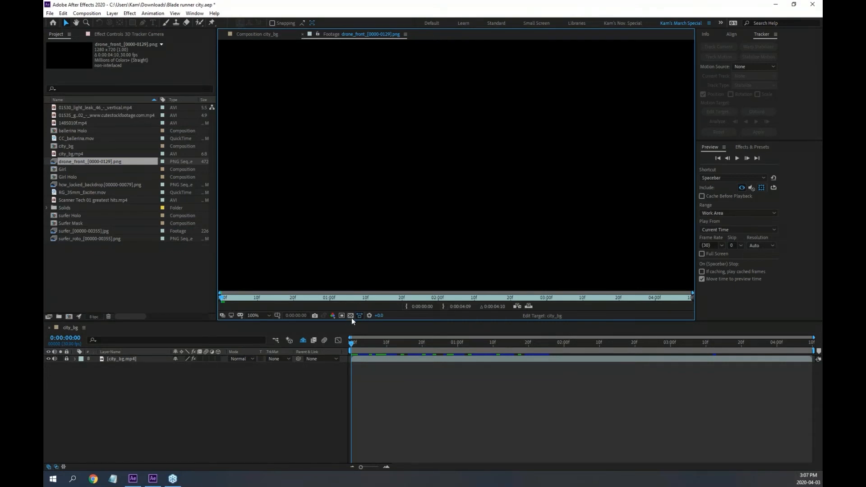
scroll(413, 253, down, 2)
scroll(413, 252, up, 2)
key(grave)
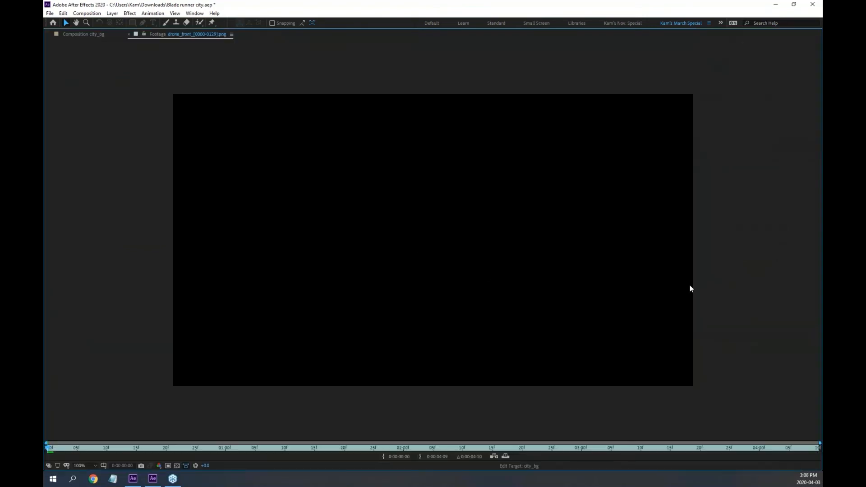
key(space)
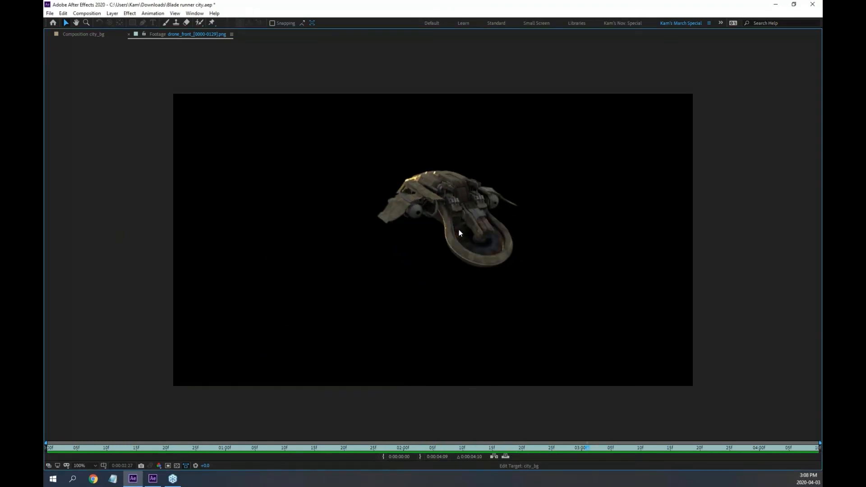
key(space)
Inspect the drone's detail at 400% magnification, replay the footage, and return to the city_bg composition in the normal layout.
scroll(445, 196, up, 1)
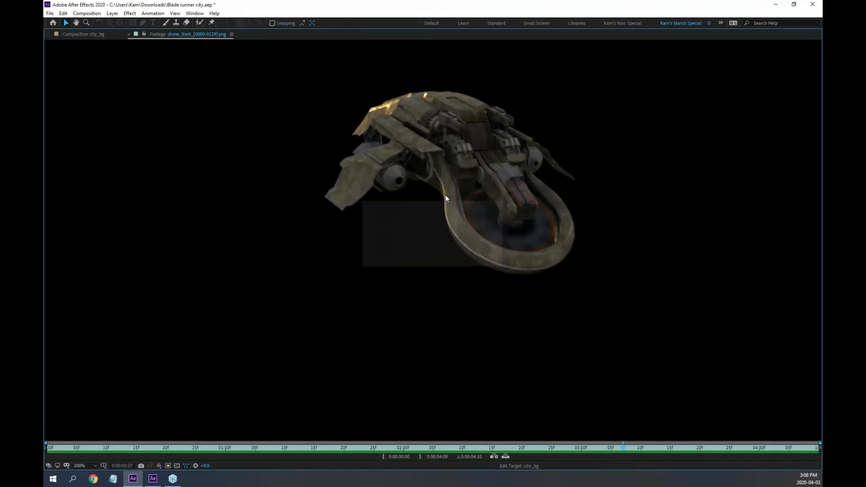
scroll(455, 196, up, 1)
key(h)
drag(479, 130, 495, 266)
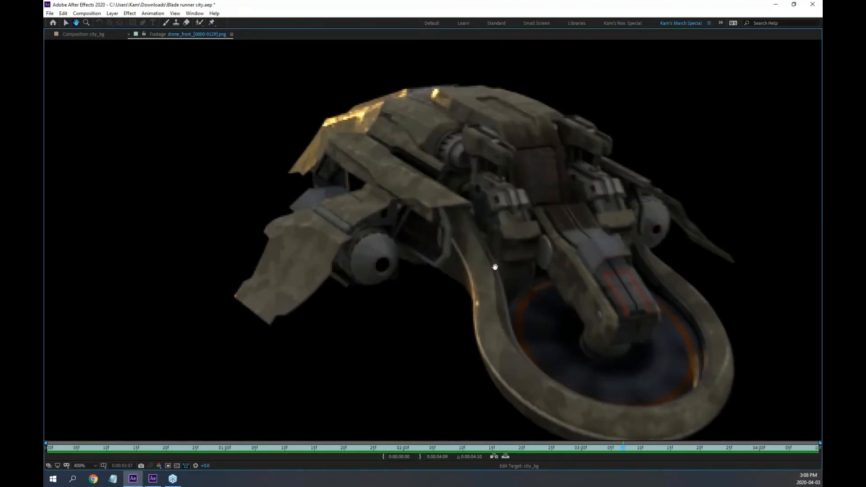
drag(478, 220, 433, 215)
key(v)
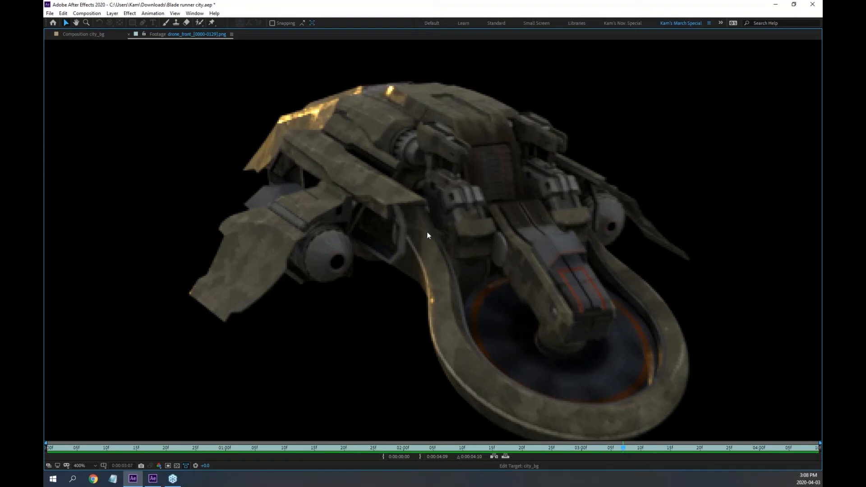
key(space)
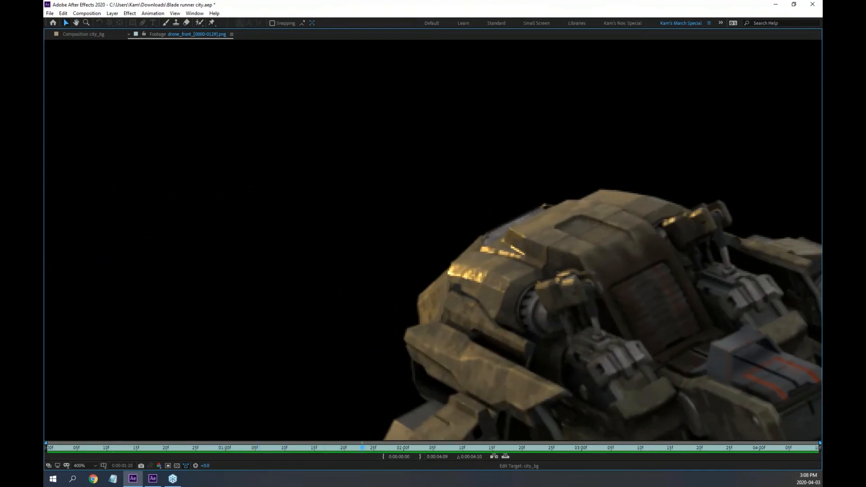
scroll(431, 206, down, 2)
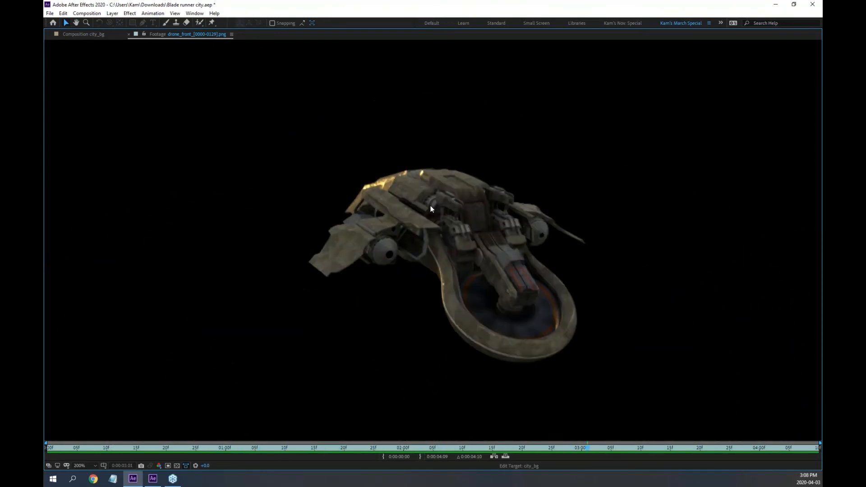
click(128, 34)
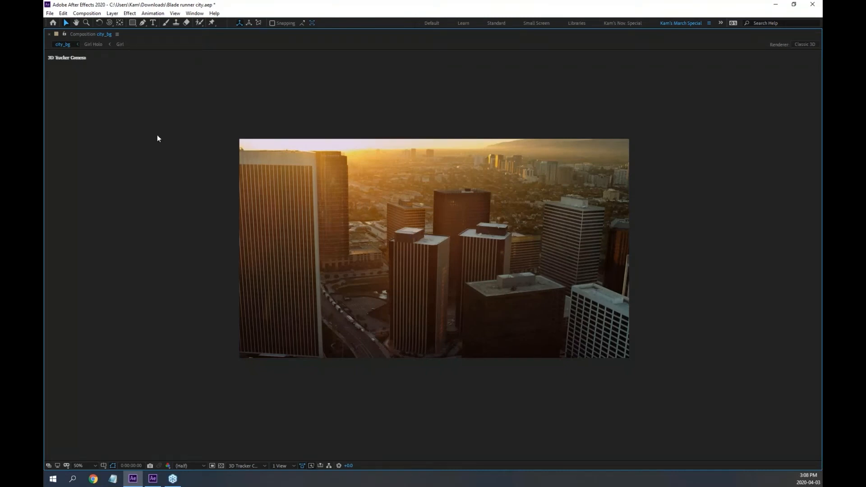
key(grave)
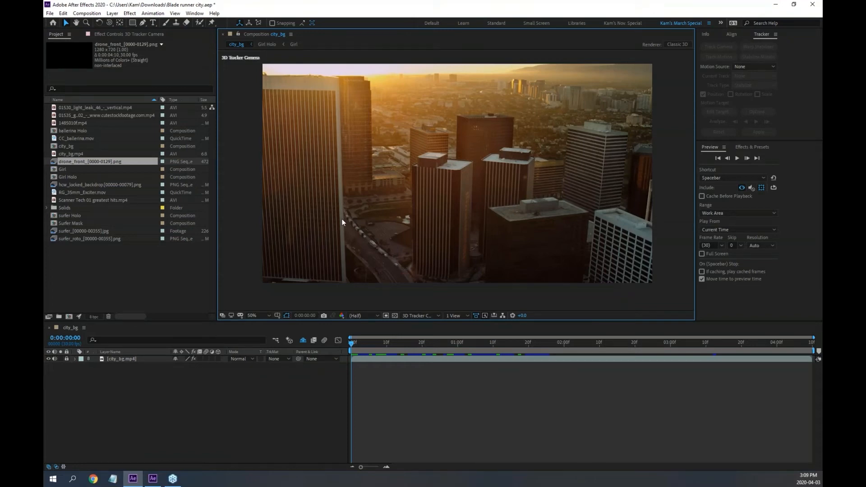
Place the drone_front sequence above city_bg.mp4 in the city_bg composition and preview the drone over the city.
click(124, 358)
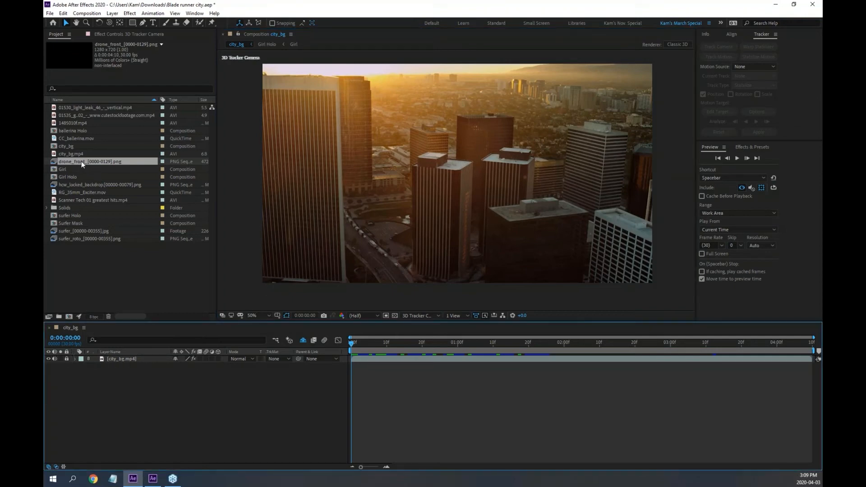
drag(81, 161, 128, 359)
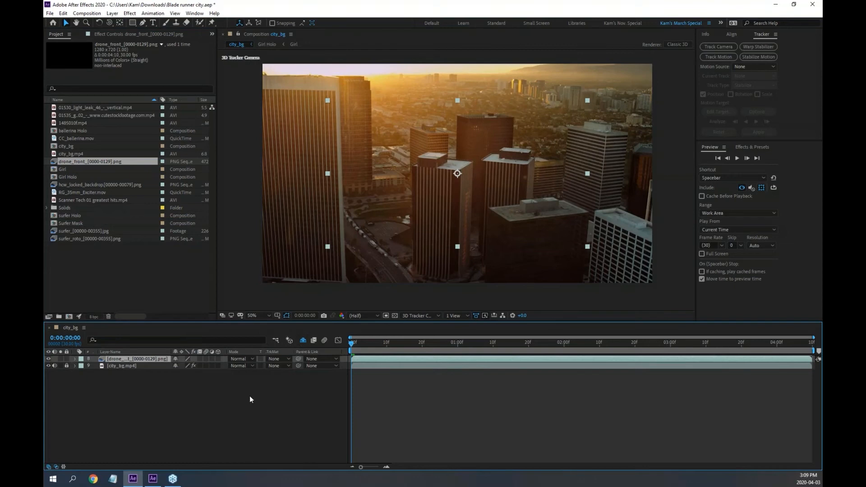
key(space)
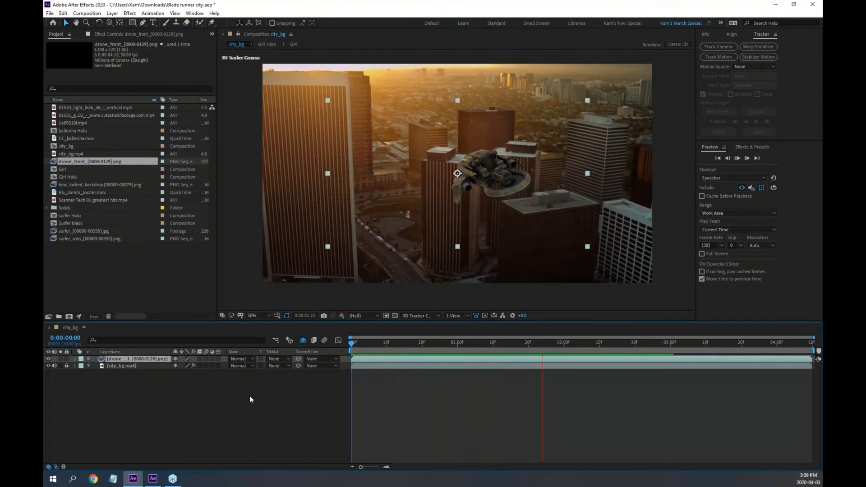
Stop the preview and try enlarging the drone_front layer's Scale to 200% and 150%.
key(space)
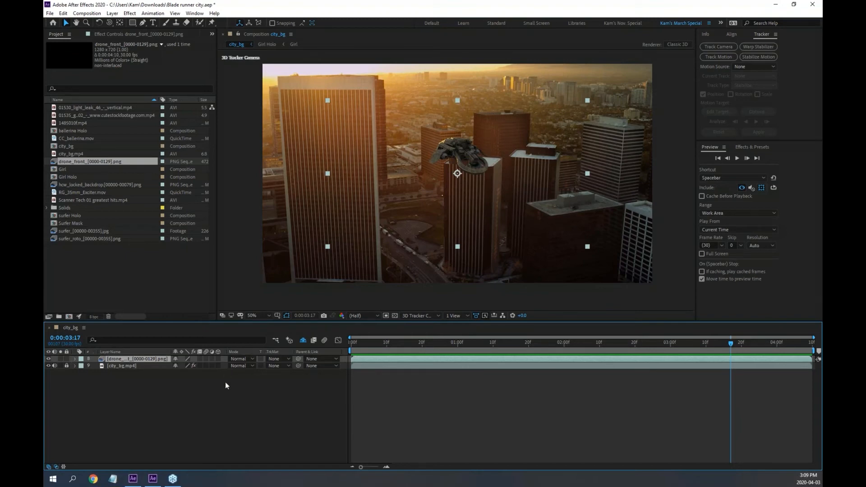
key(s)
click(198, 365)
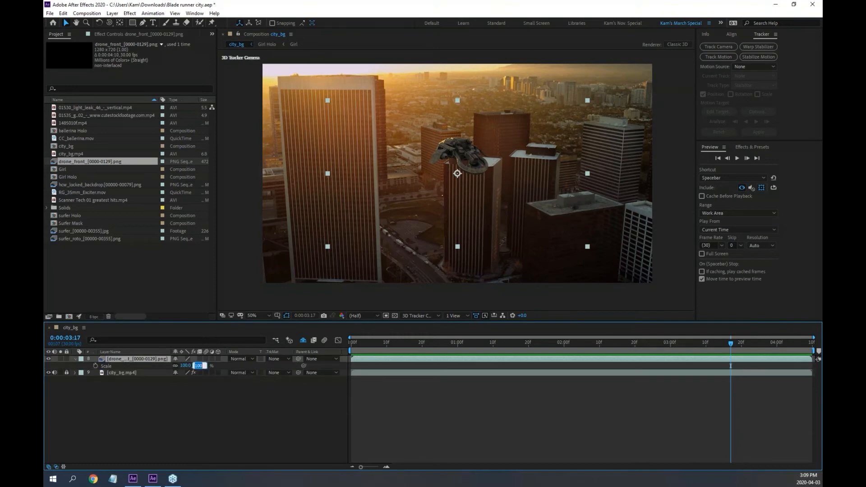
text(1)
text(00)
key(Return)
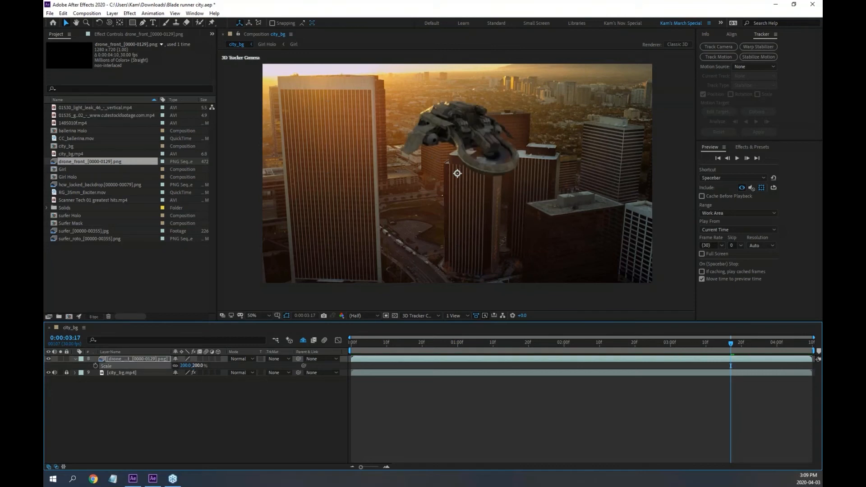
click(198, 366)
text(150)
key(Return)
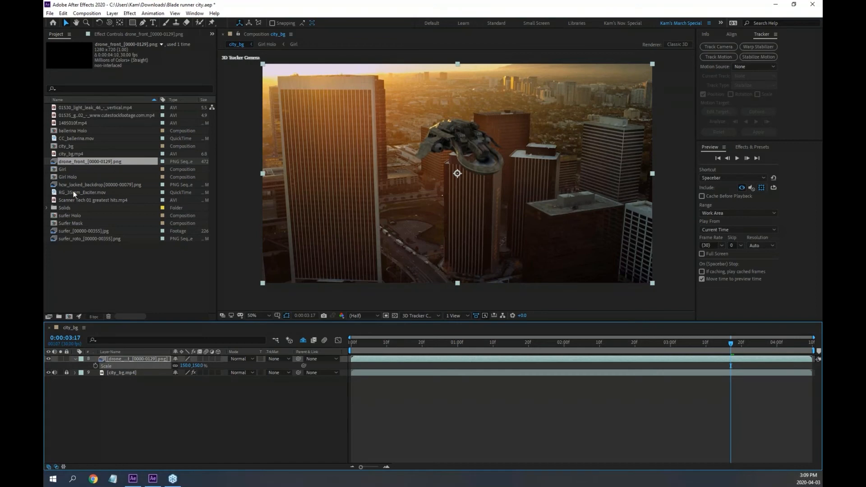
Check the properties of the city_bg.mp4 footage and preview the enlarged drone over the city from the first frame.
click(81, 154)
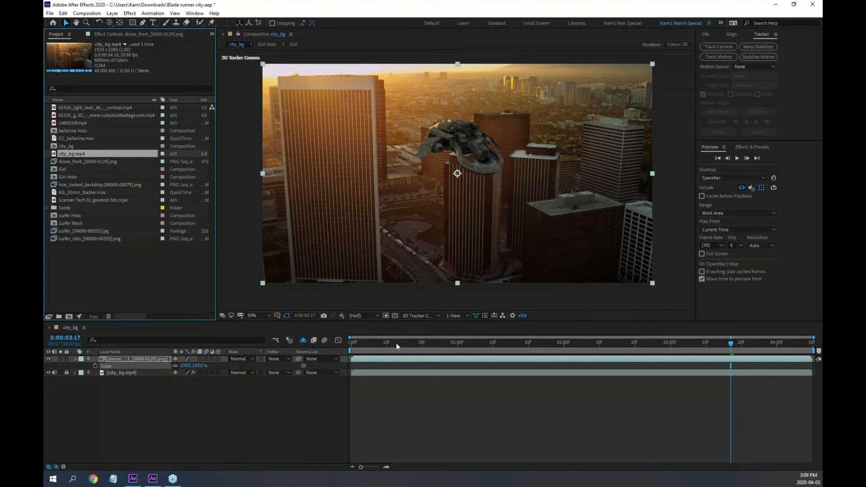
drag(396, 342, 321, 350)
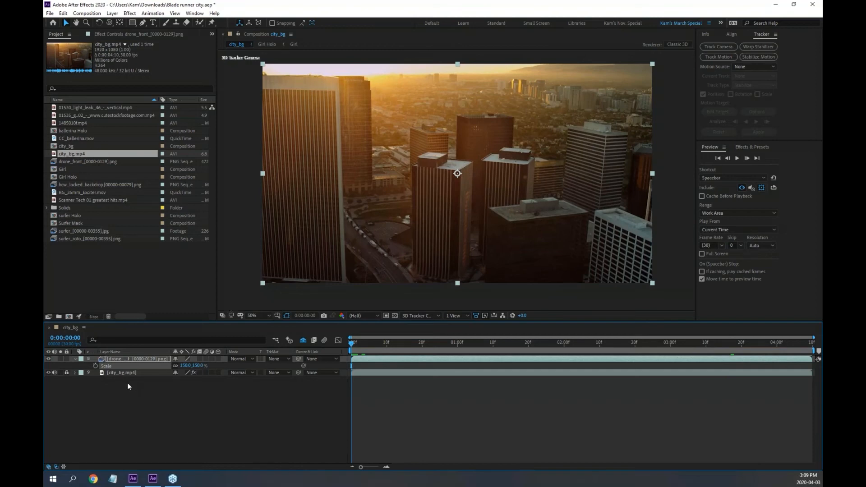
key(space)
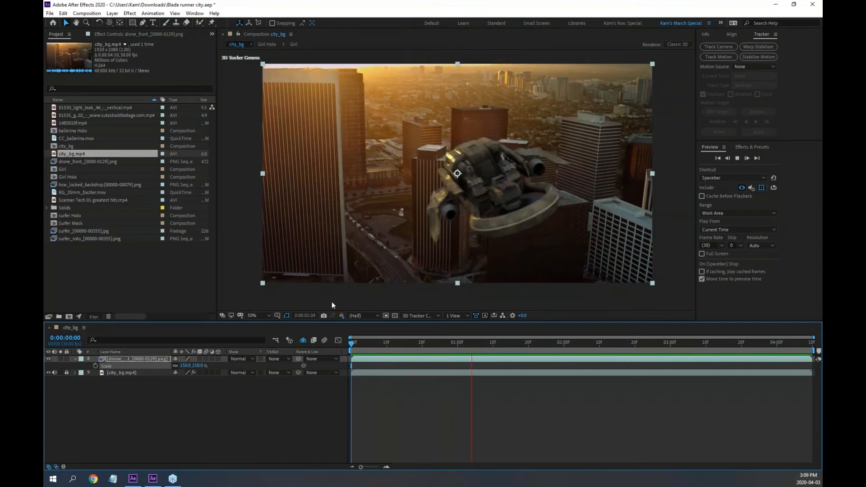
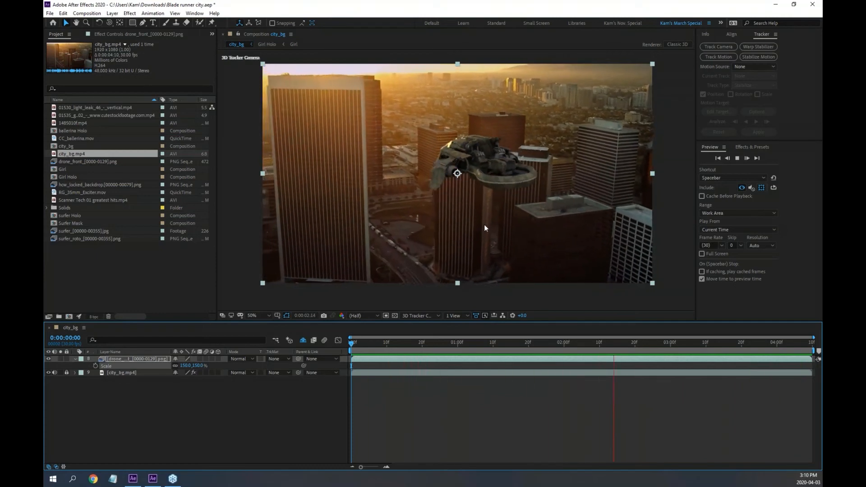
key(space)
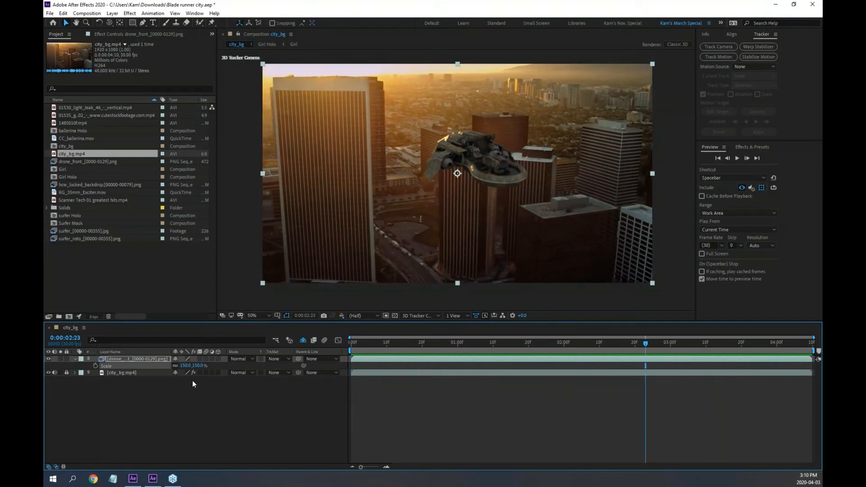
Reset the drone_front layer's Scale to 100%.
click(198, 365)
text(100)
key(Return)
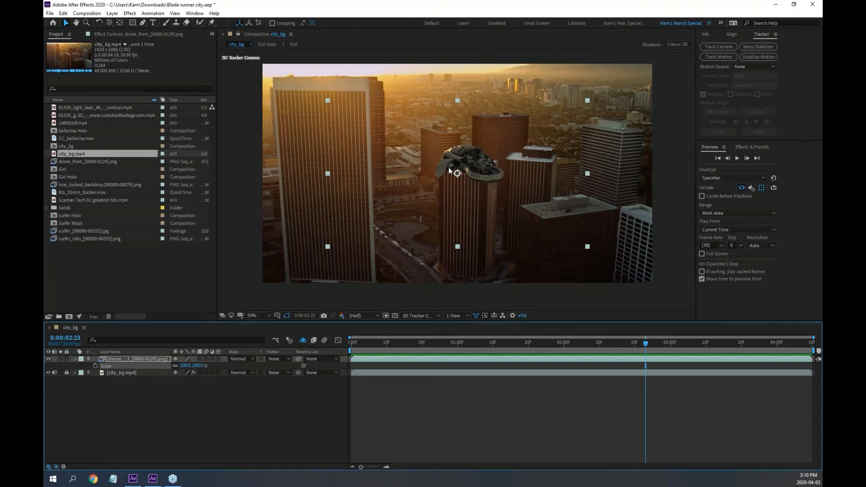
Apply the Detail-preserving Upscale effect to the drone_front layer and set the effect's Scale to 150%.
click(762, 148)
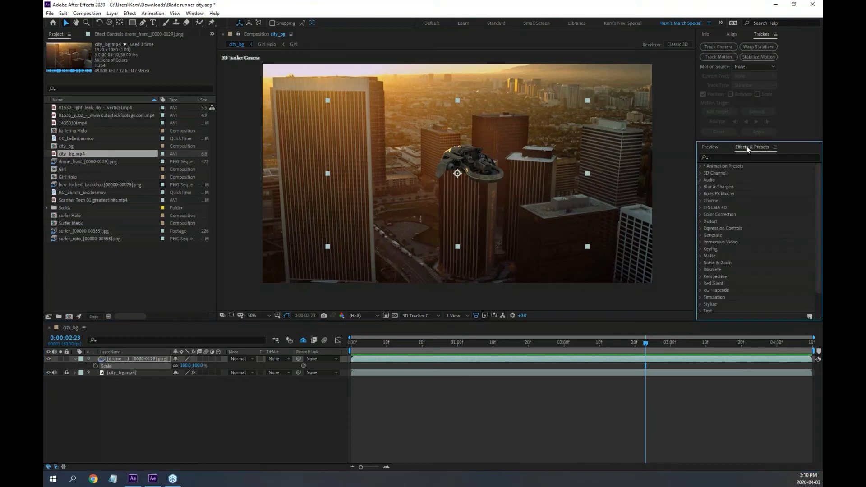
click(719, 157)
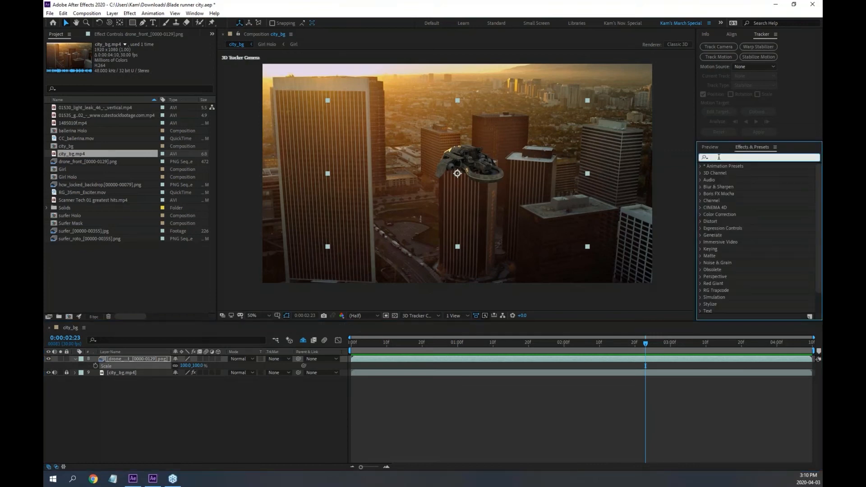
text(upscale)
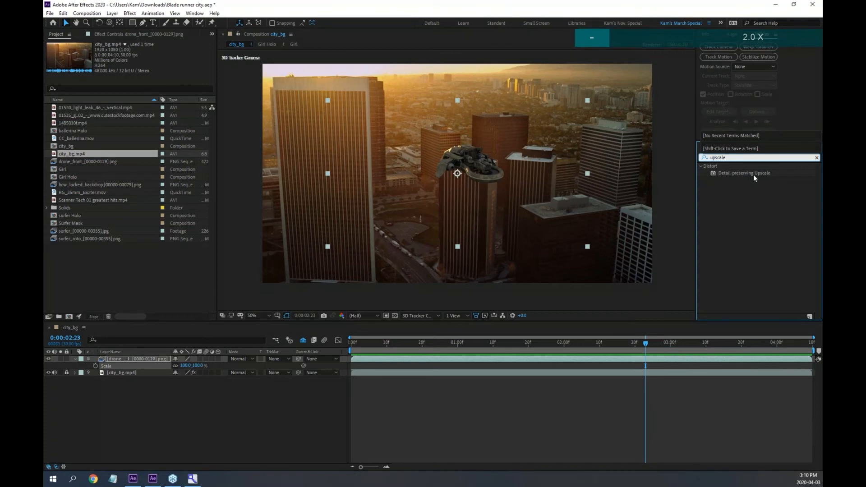
click(724, 173)
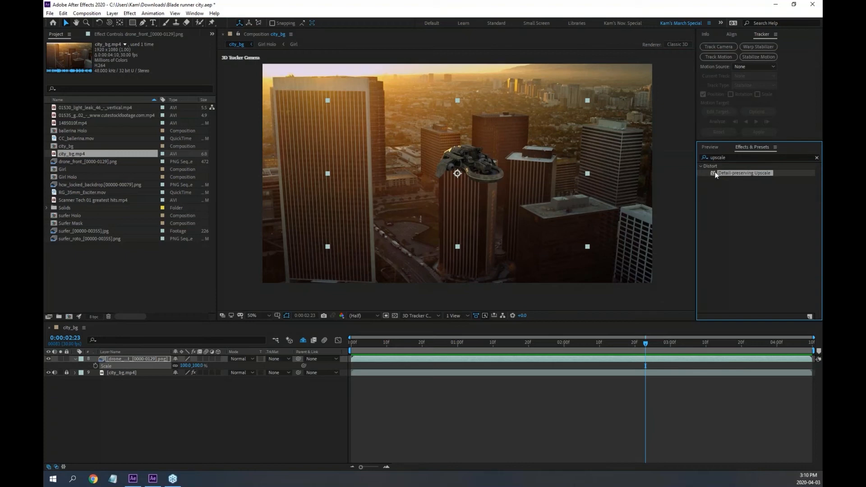
drag(714, 172, 133, 360)
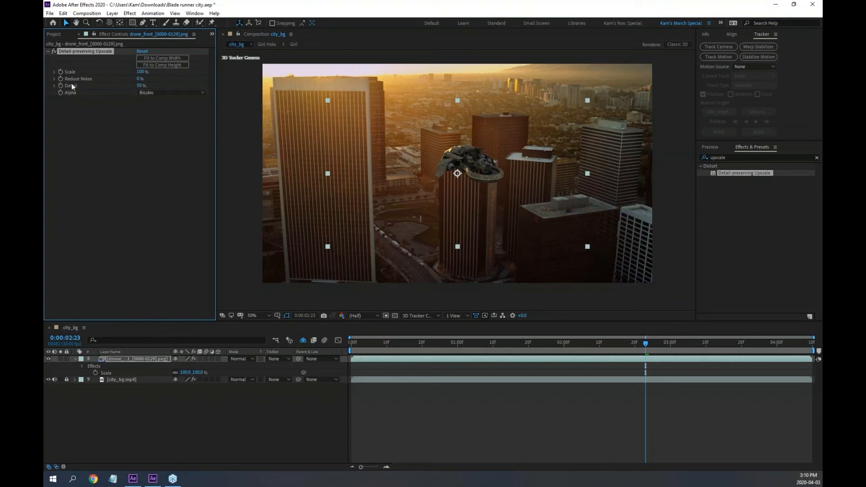
click(142, 72)
text(150)
key(Return)
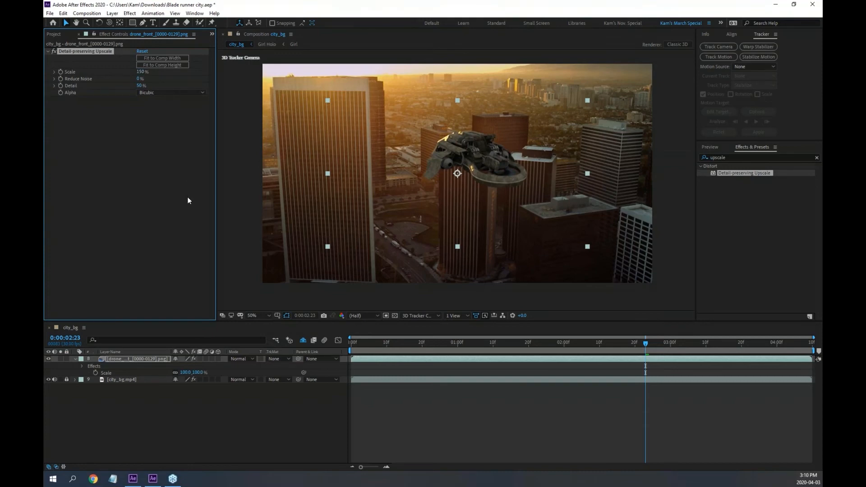
Preview the upscaled drone from the first frame and inspect its detail at up to 200% magnification.
drag(412, 347, 344, 343)
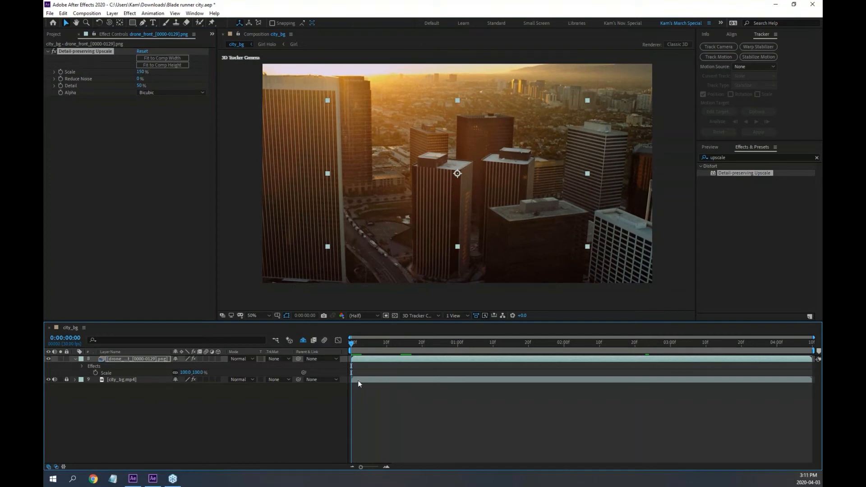
key(space)
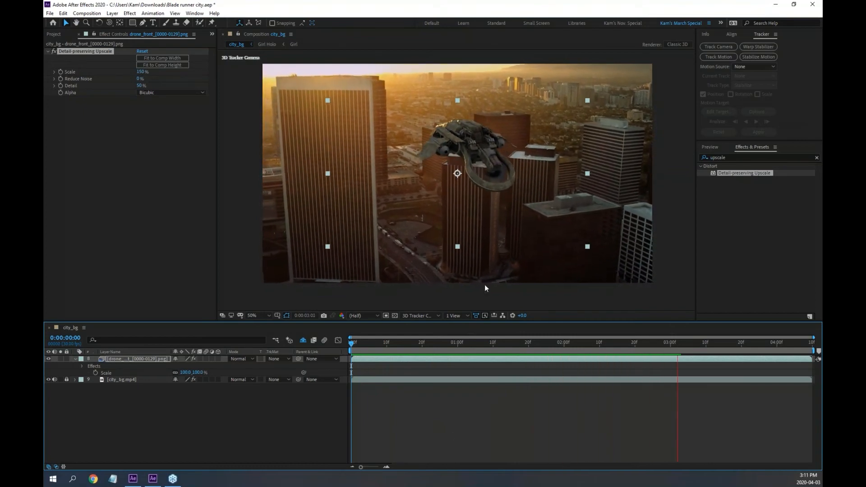
scroll(483, 169, up, 2)
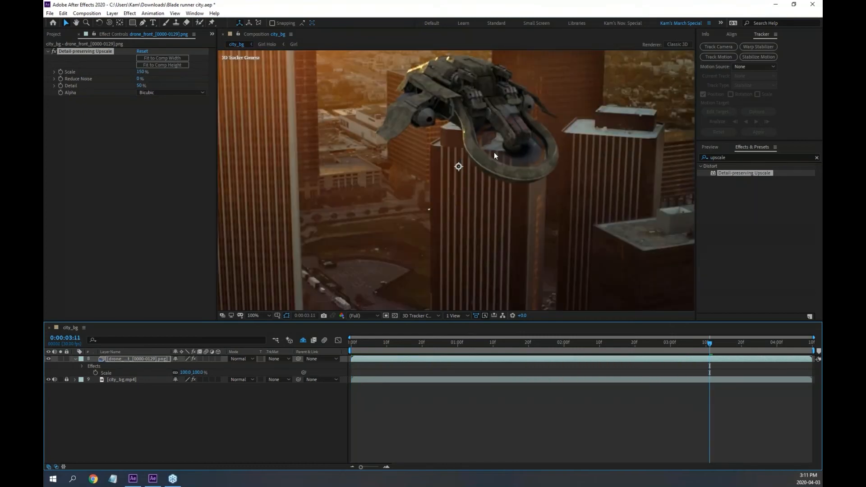
scroll(492, 183, up, 2)
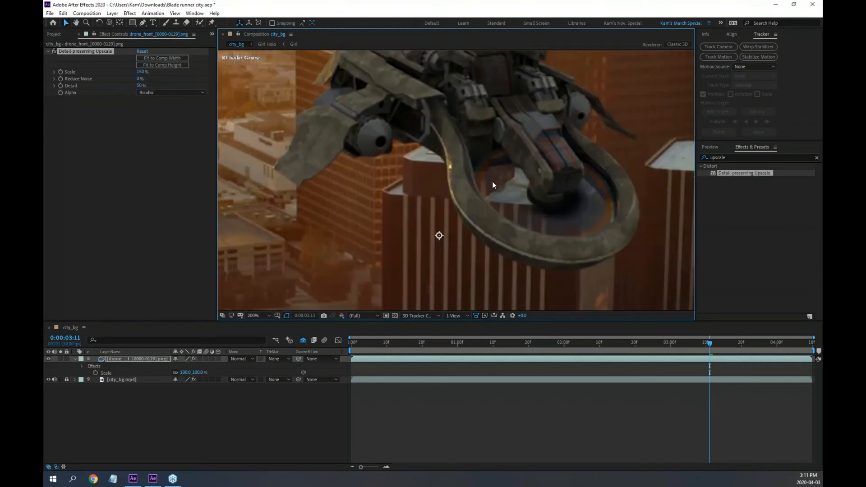
scroll(492, 183, down, 2)
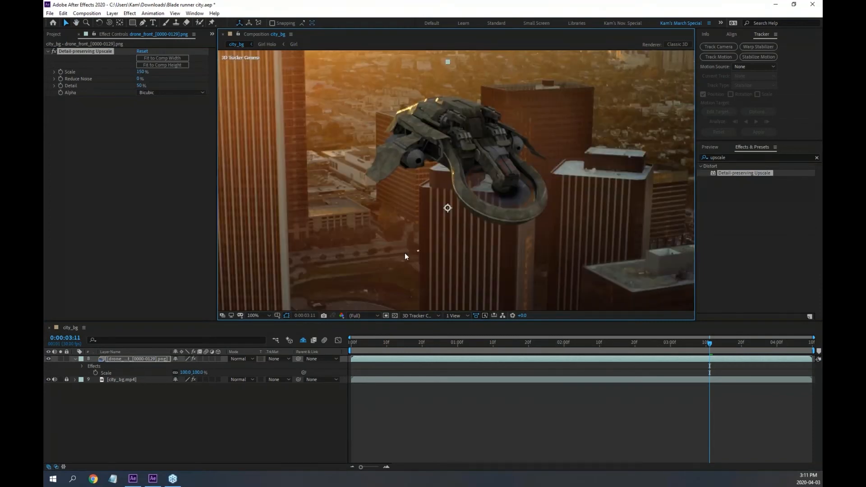
Toggle the Detail-preserving Upscale effect off and on repeatedly to compare the drone with and without it.
click(53, 50)
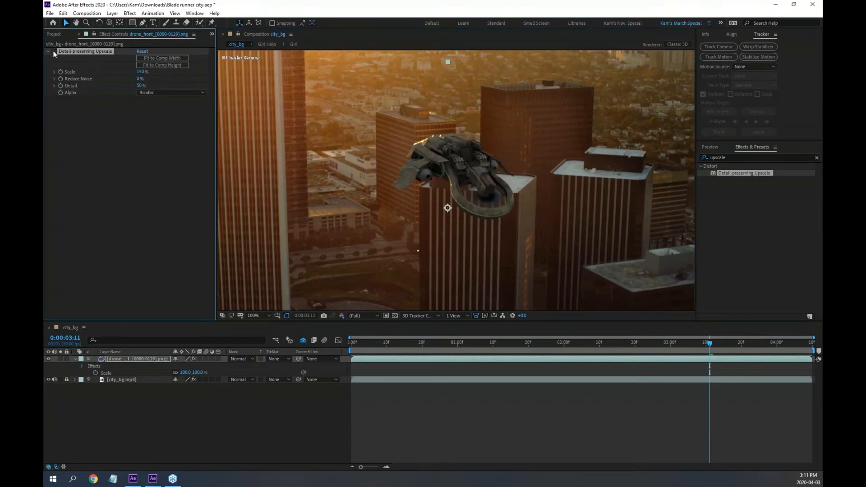
click(53, 51)
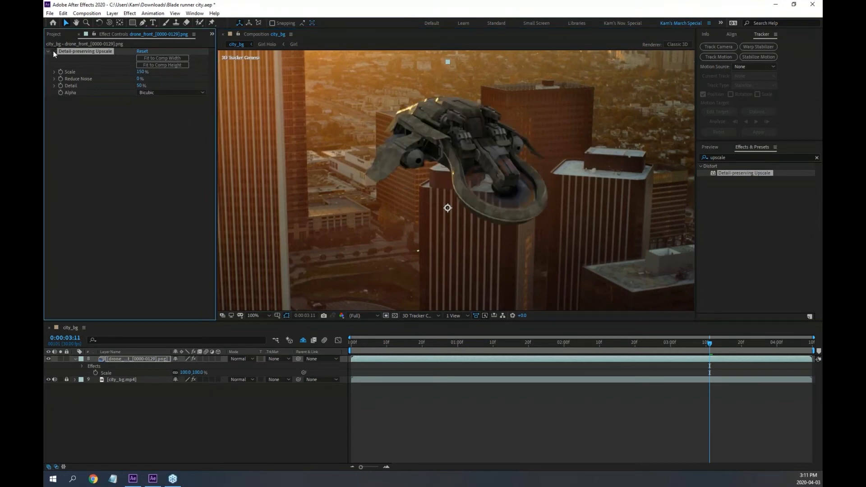
click(53, 52)
click(54, 51)
click(53, 51)
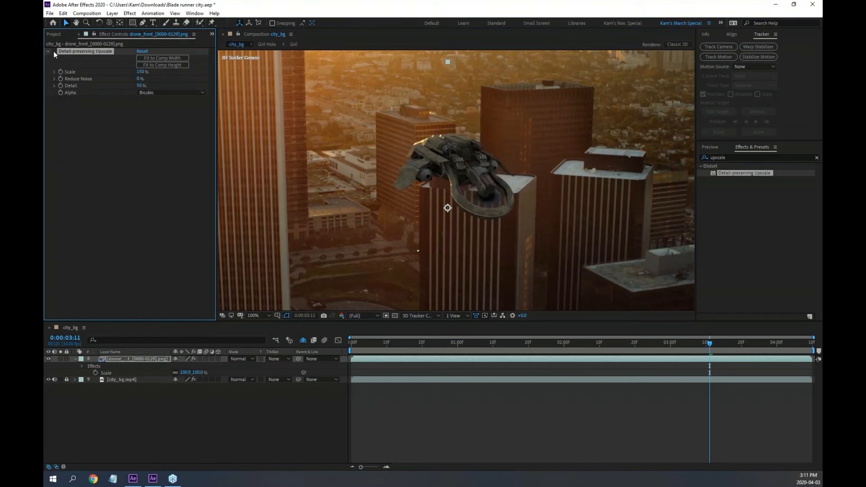
click(53, 51)
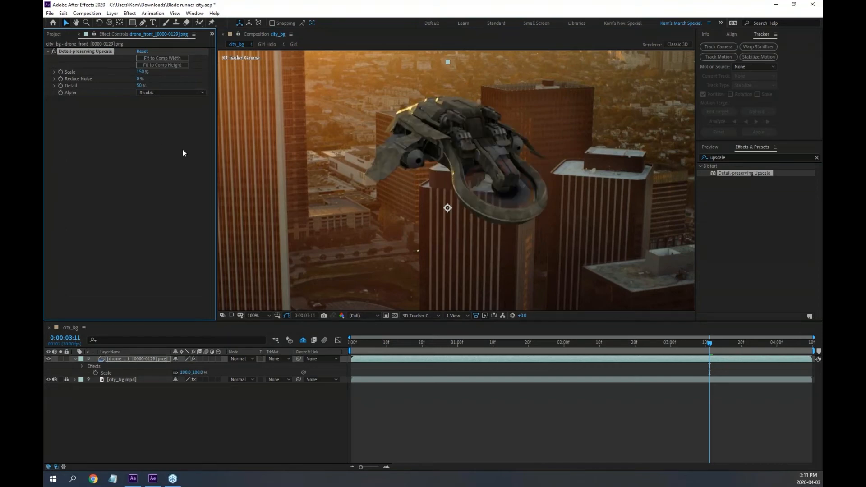
Raise the Detail-preserving Upscale effect's Detail to 100% and compare the drone with the effect off and on at 200% magnification.
drag(141, 86, 173, 86)
scroll(456, 160, up, 2)
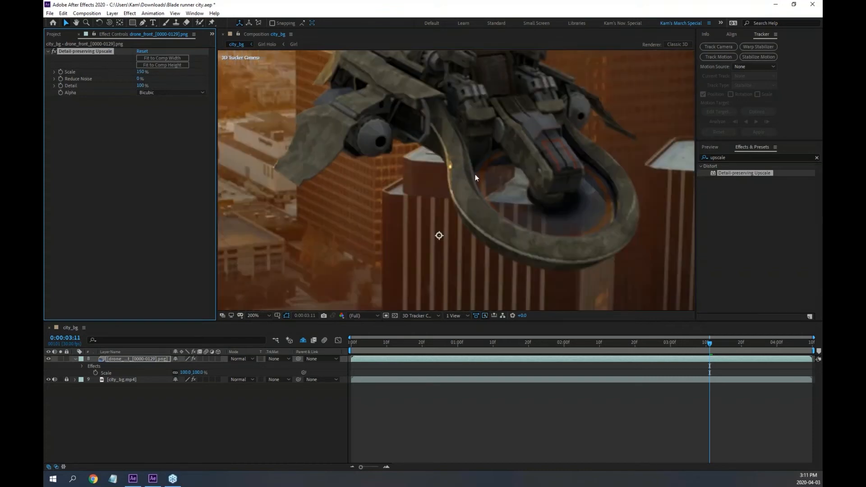
drag(465, 155, 466, 202)
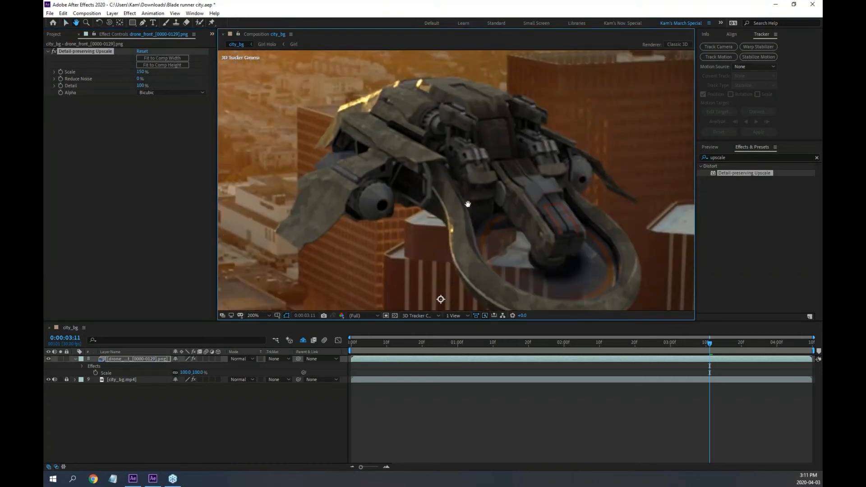
click(54, 51)
click(54, 51)
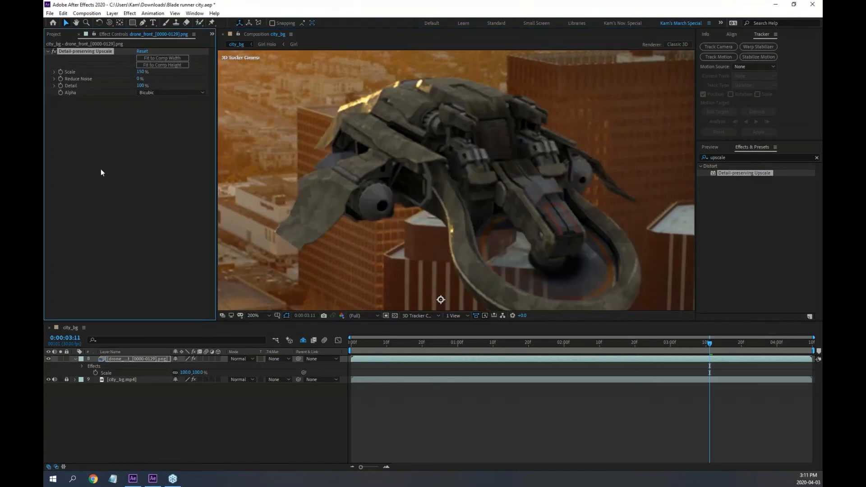
Add a second drone_front sequence above the upscaled drone layer and set its Scale to 150%.
click(53, 35)
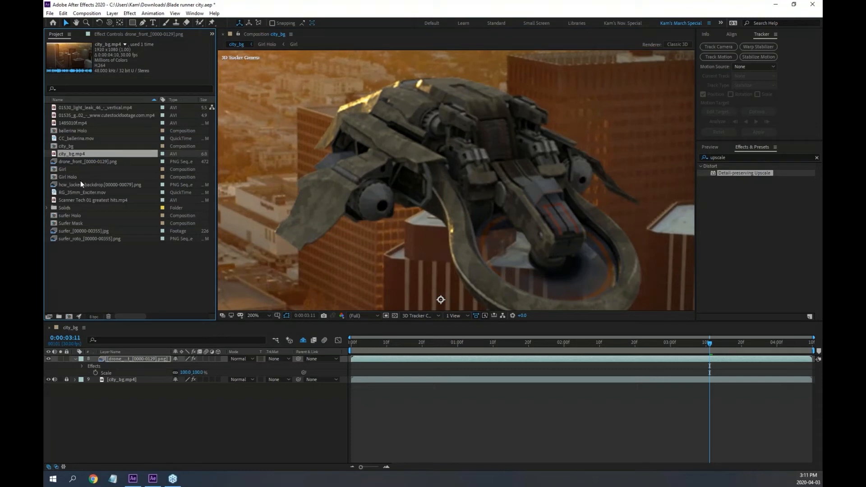
click(76, 162)
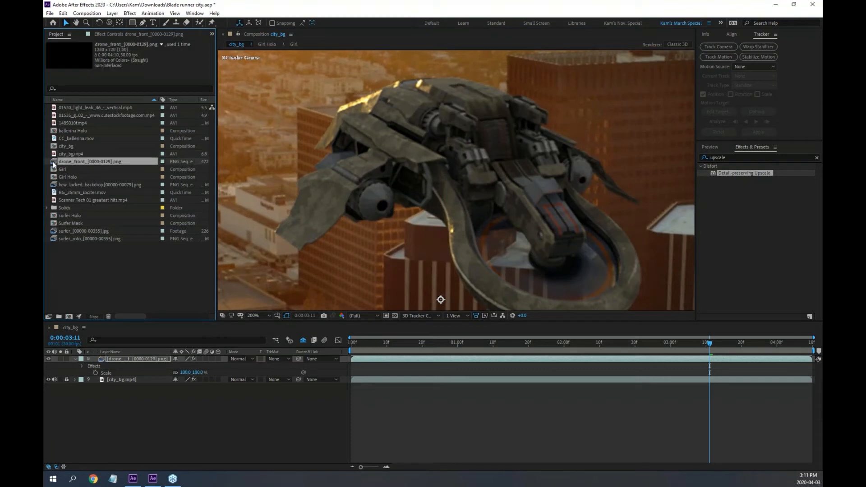
drag(54, 165, 121, 359)
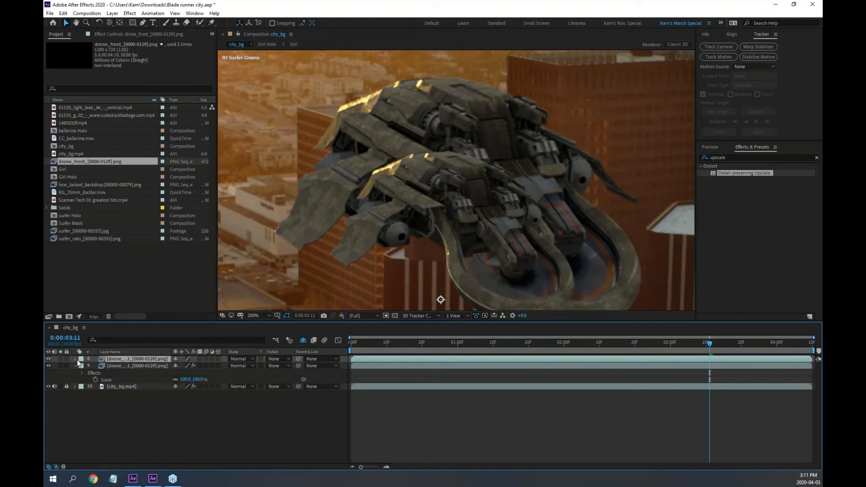
key(s)
click(199, 366)
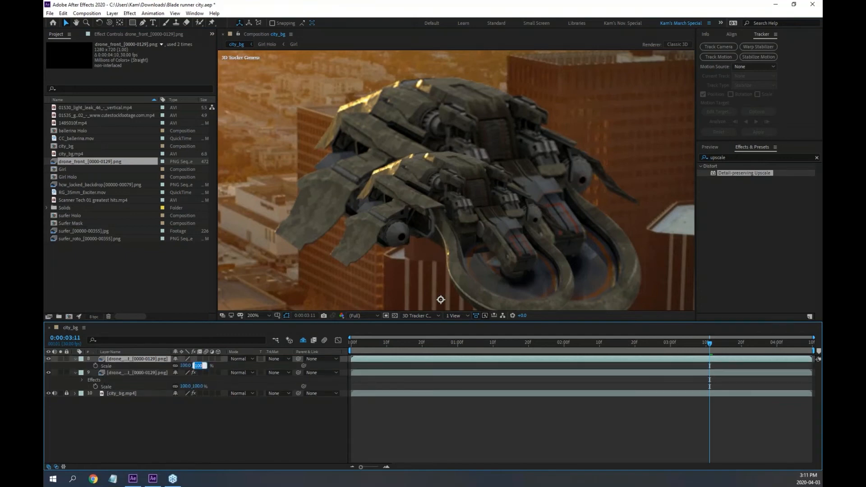
text(150)
key(Return)
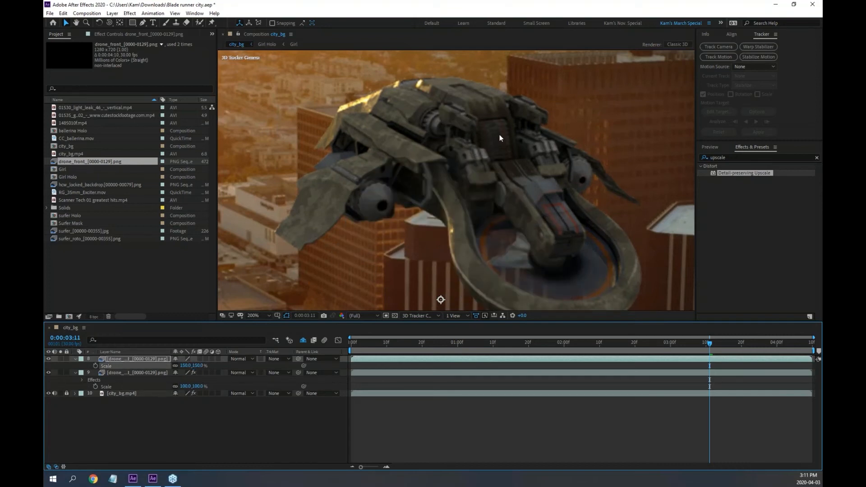
Move the second drone copy to the left of the upscaled drone for a side-by-side quality comparison.
drag(500, 134, 402, 163)
drag(597, 188, 536, 210)
drag(320, 146, 337, 143)
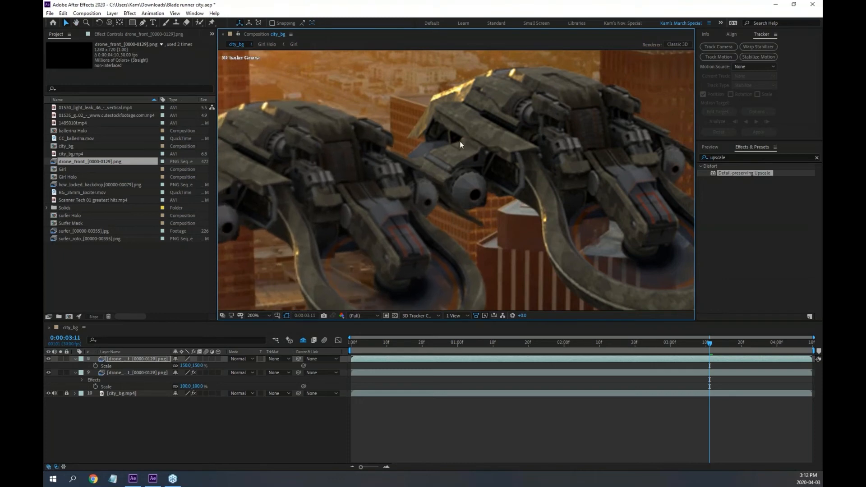
mouse_move(482, 141)
mouse_down()
mouse_move(532, 147)
mouse_move(495, 138)
mouse_up()
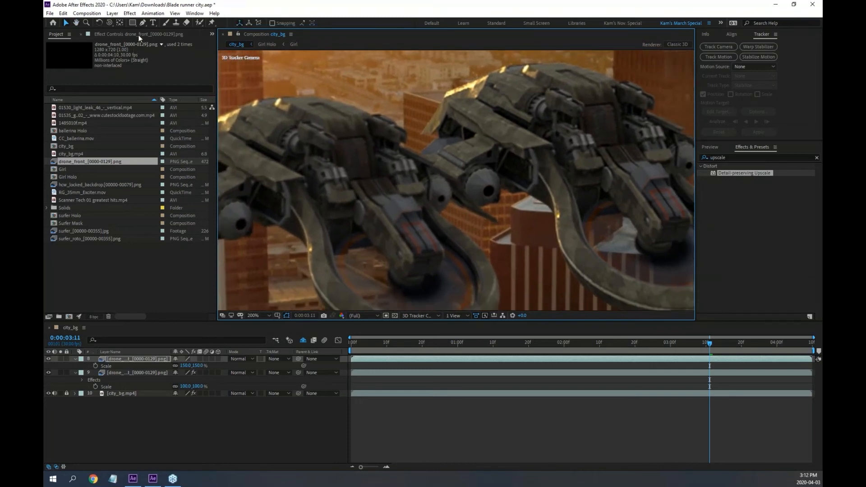
Maximize the composition view at 400% magnification and move the second drone copy closer to the upscaled drone.
click(55, 36)
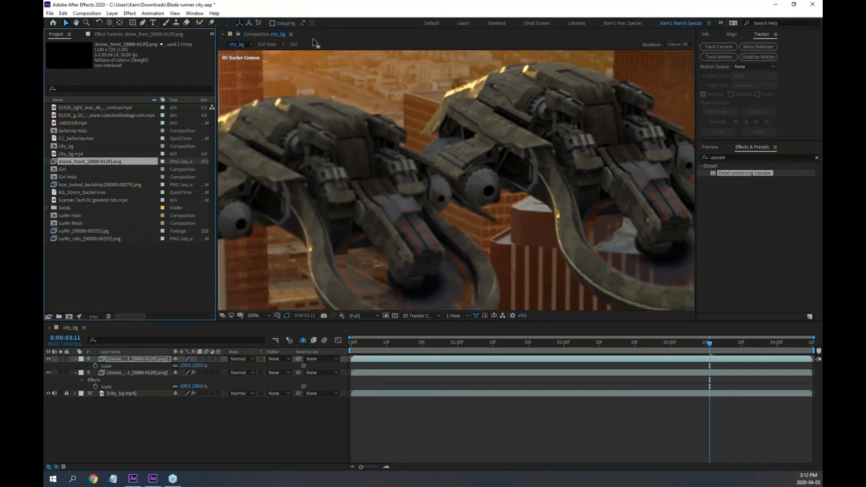
click(355, 43)
key(grave)
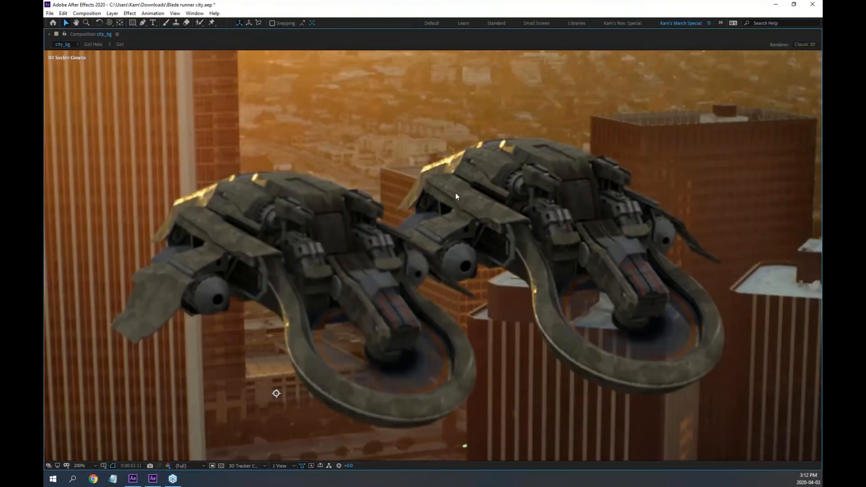
key(period)
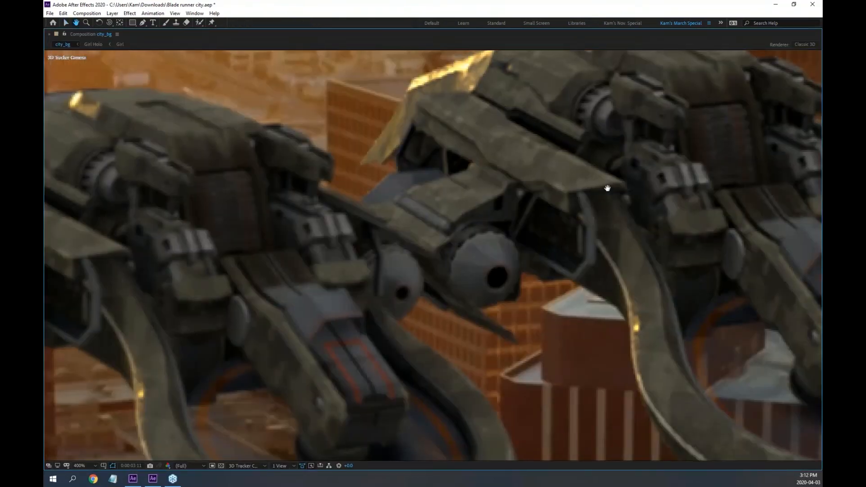
drag(607, 189, 487, 223)
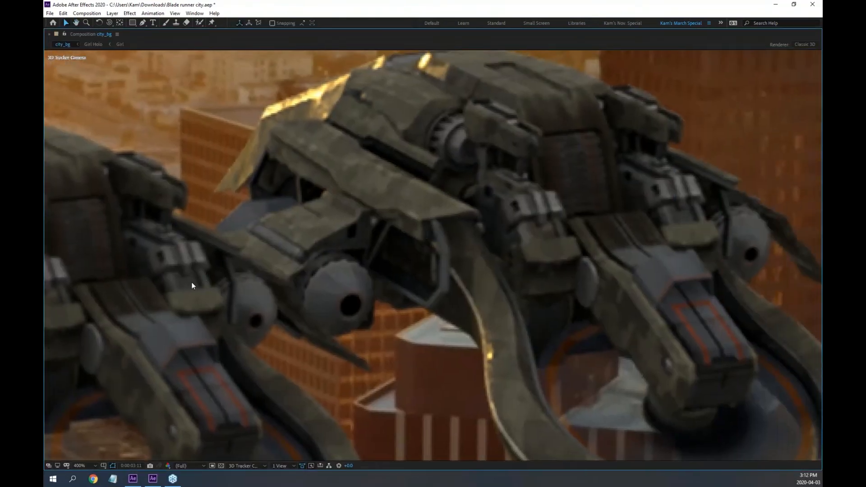
drag(191, 282, 304, 248)
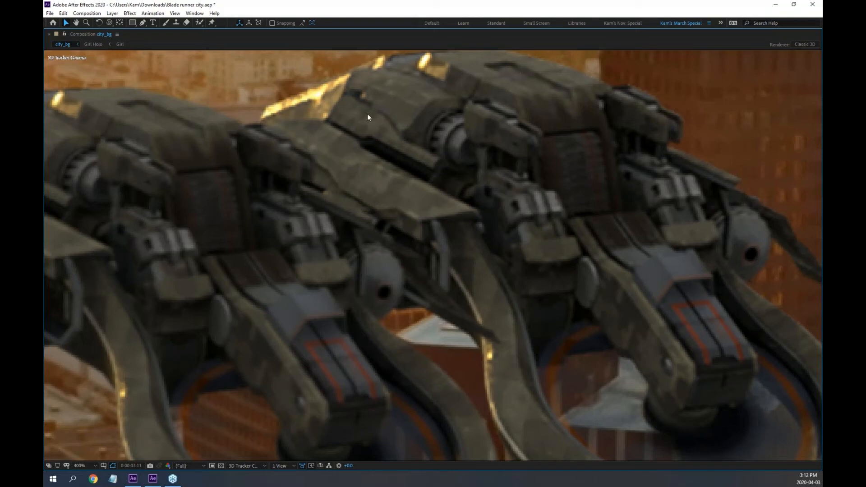
Compare the detail of the two side-by-side drones at 200% and 400% magnification, then restore the normal panel layout.
key(comma)
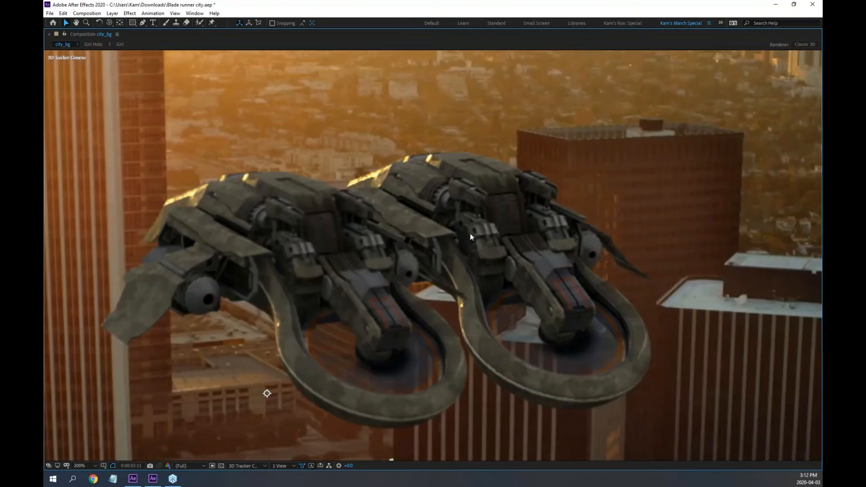
key(period)
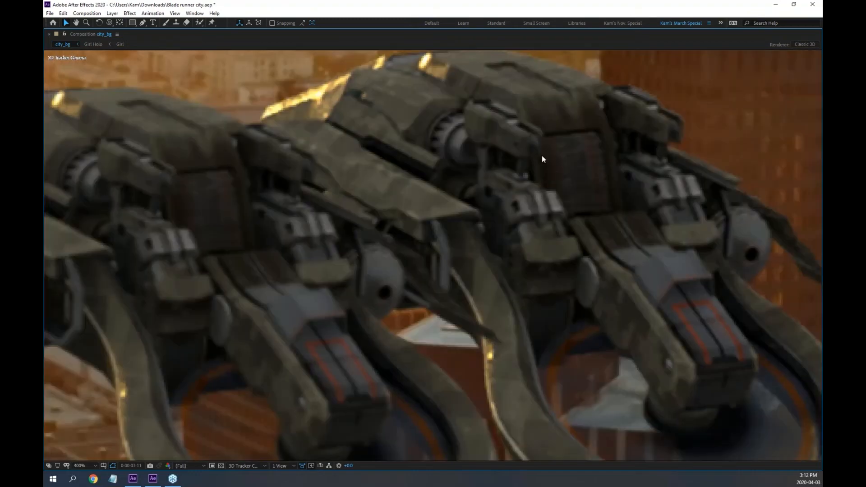
key(space)
drag(496, 135, 675, 184)
key(comma)
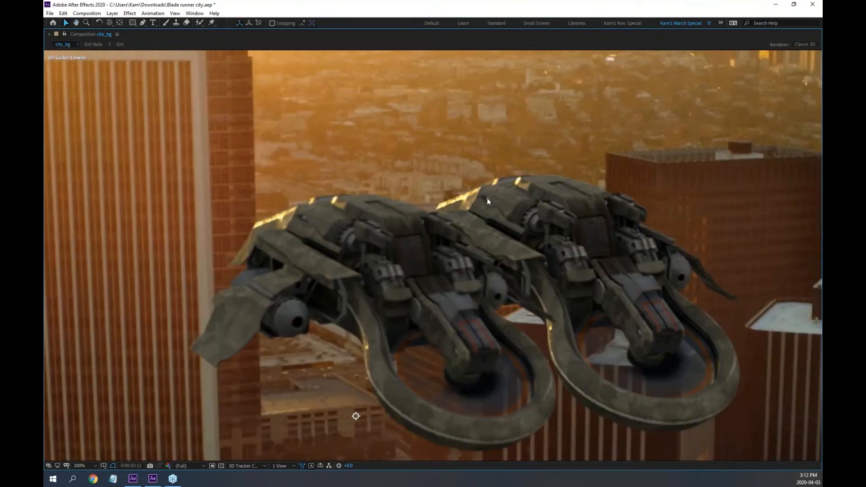
key(grave)
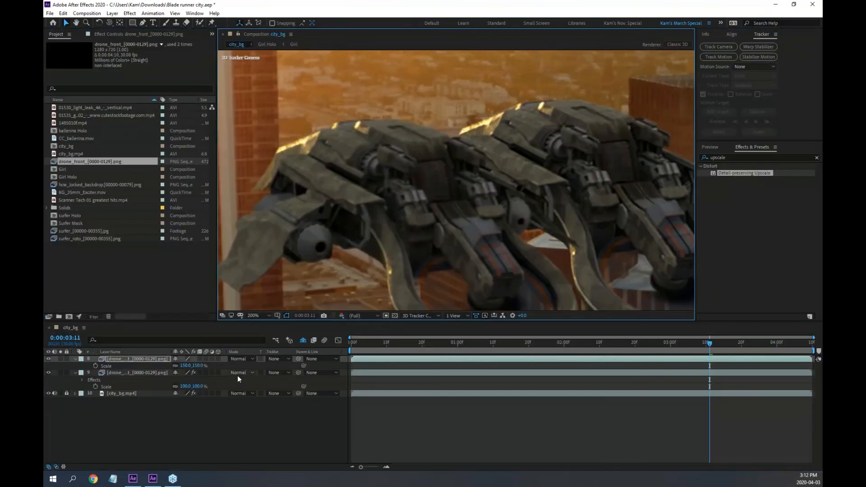
Delete the 150% scaled drone copy from the city_bg composition, keeping only the upscaled drone layer.
click(117, 358)
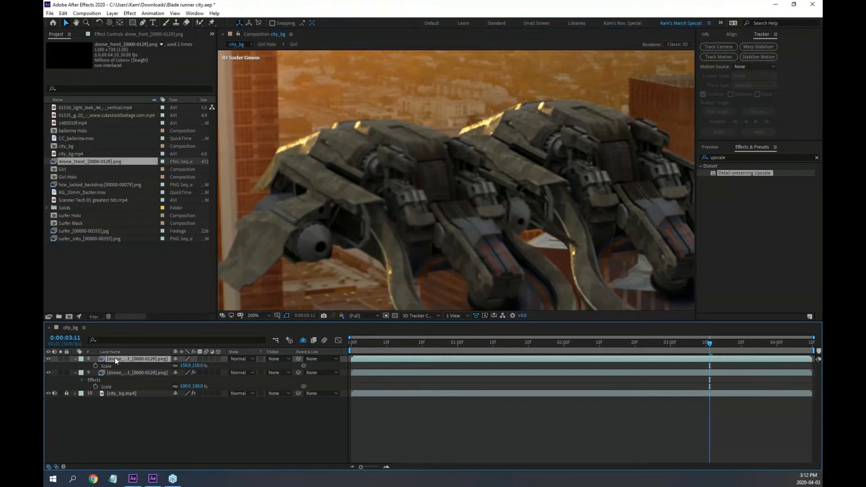
key(Delete)
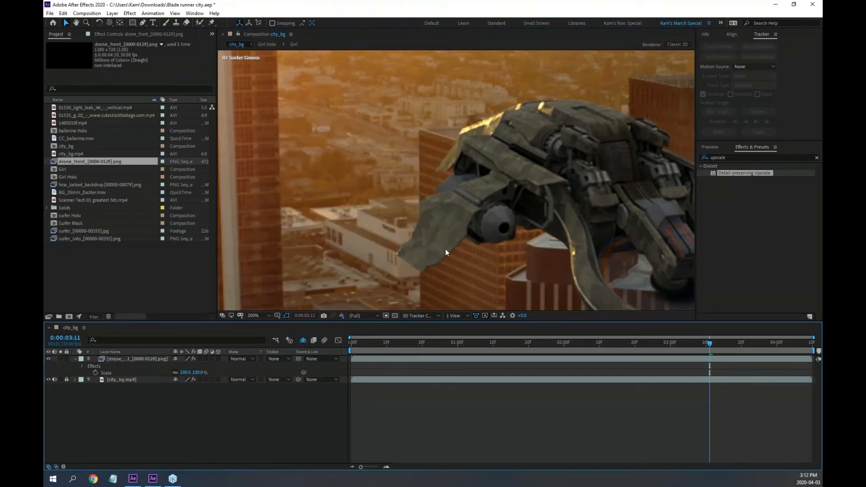
key(comma)
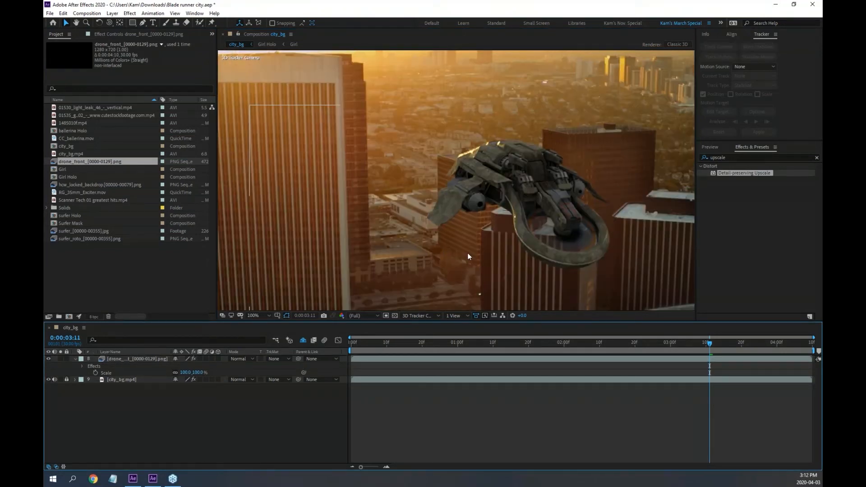
key(comma)
drag(499, 245, 467, 216)
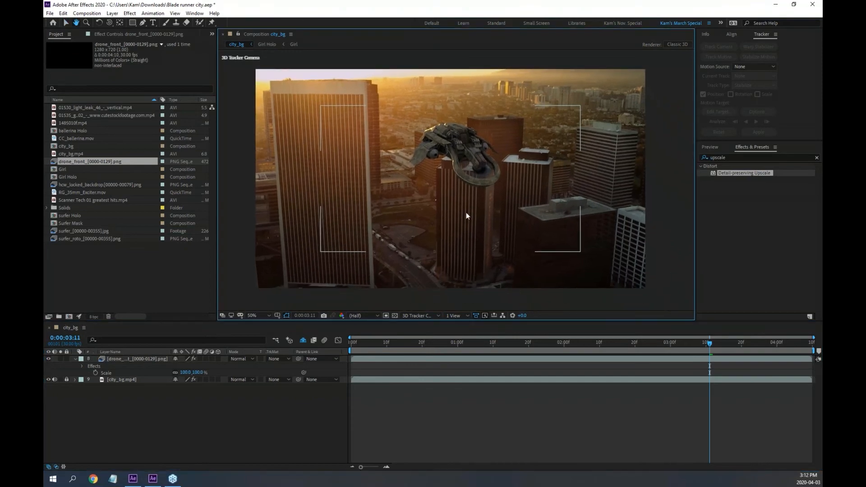
key(period)
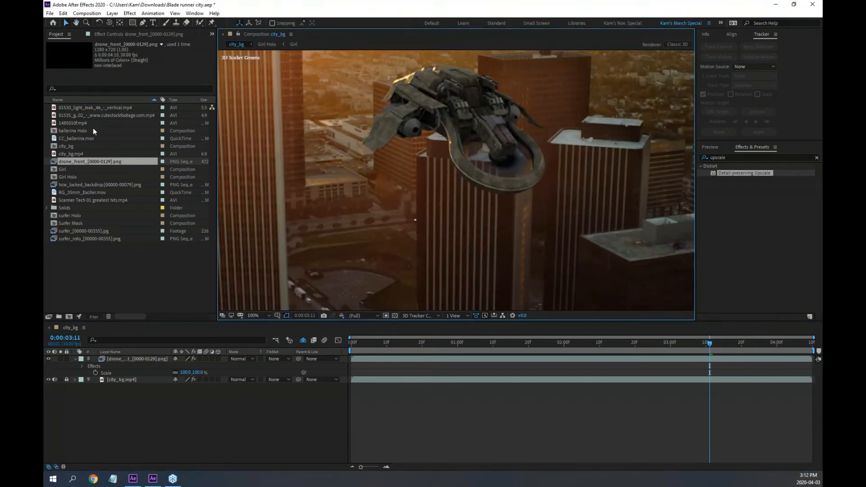
key(alt+Tab)
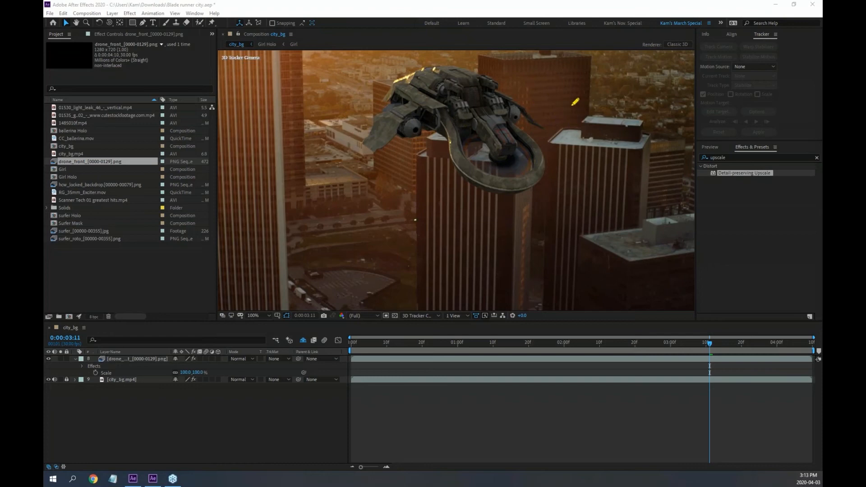
mouse_move(606, 100)
mouse_down()
mouse_move(560, 99)
mouse_move(581, 64)
mouse_move(600, 130)
mouse_up()
drag(628, 78, 640, 131)
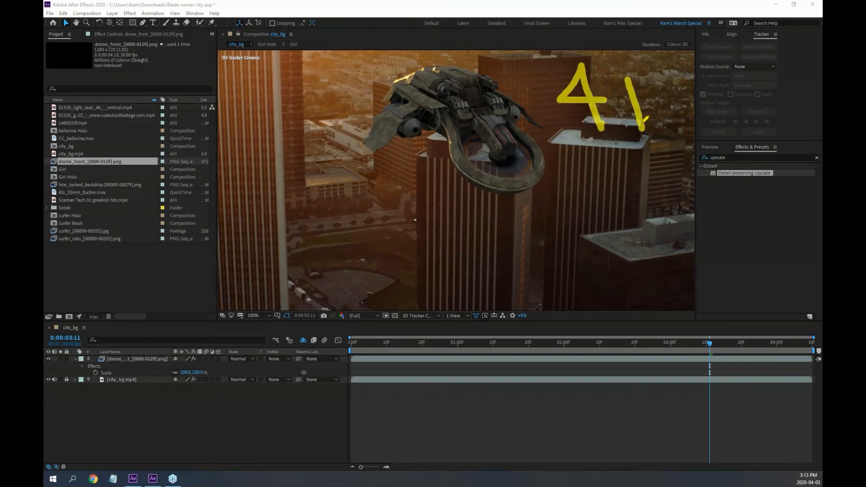
mouse_move(662, 85)
mouse_down()
mouse_move(646, 100)
mouse_move(669, 123)
mouse_up()
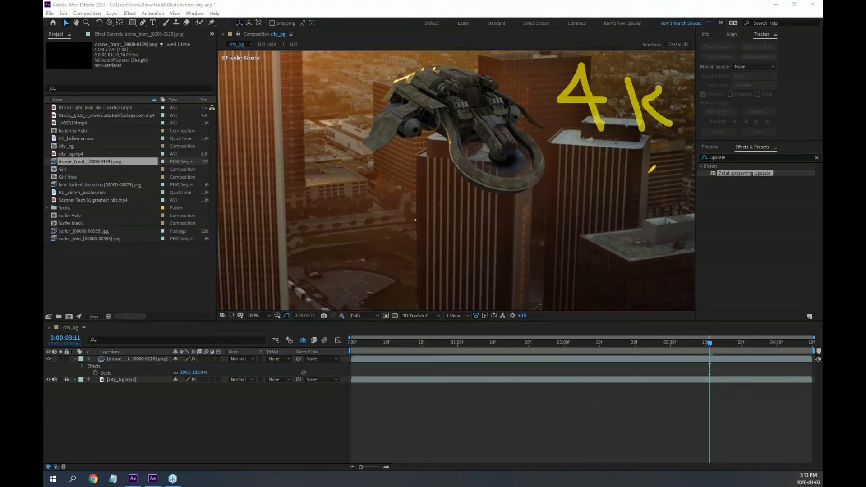
drag(729, 52, 727, 125)
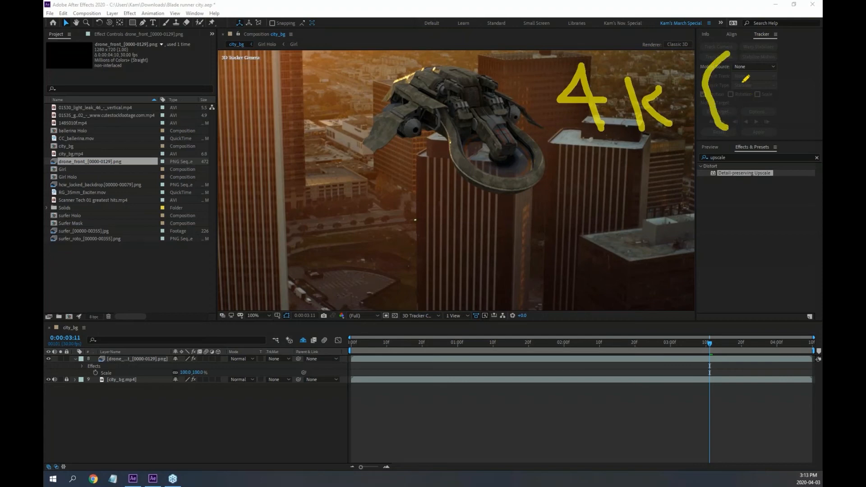
mouse_move(736, 76)
mouse_down()
mouse_move(755, 72)
mouse_move(743, 105)
mouse_move(777, 104)
mouse_up()
mouse_move(775, 47)
mouse_down()
mouse_move(803, 80)
mouse_move(793, 119)
mouse_up()
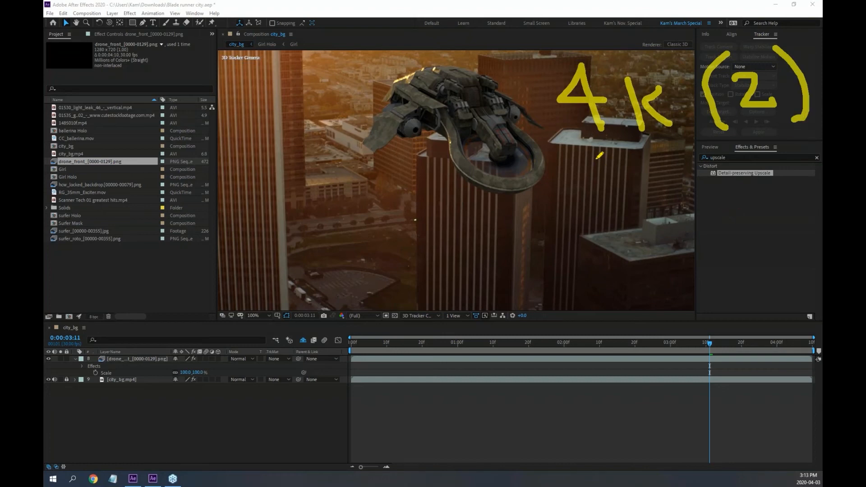
mouse_move(579, 172)
mouse_down()
mouse_move(587, 217)
mouse_move(616, 222)
mouse_up()
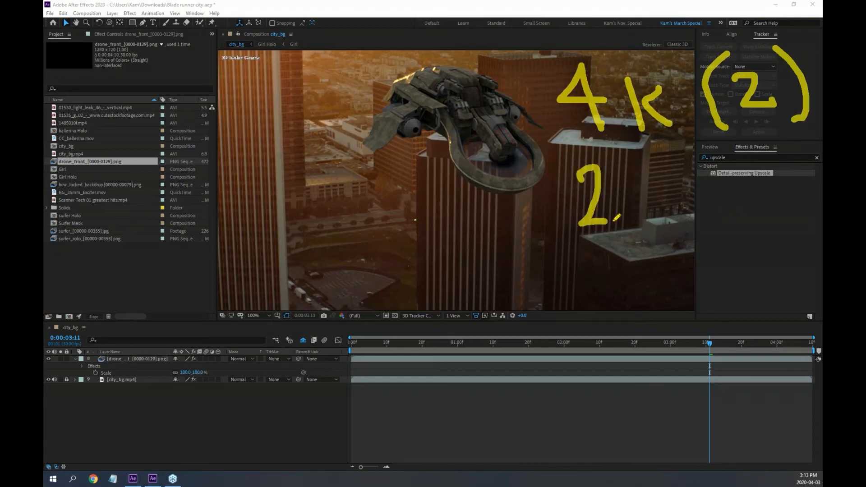
click(624, 162)
drag(624, 162, 634, 221)
mouse_move(659, 167)
mouse_down()
mouse_move(642, 194)
mouse_move(677, 214)
mouse_up()
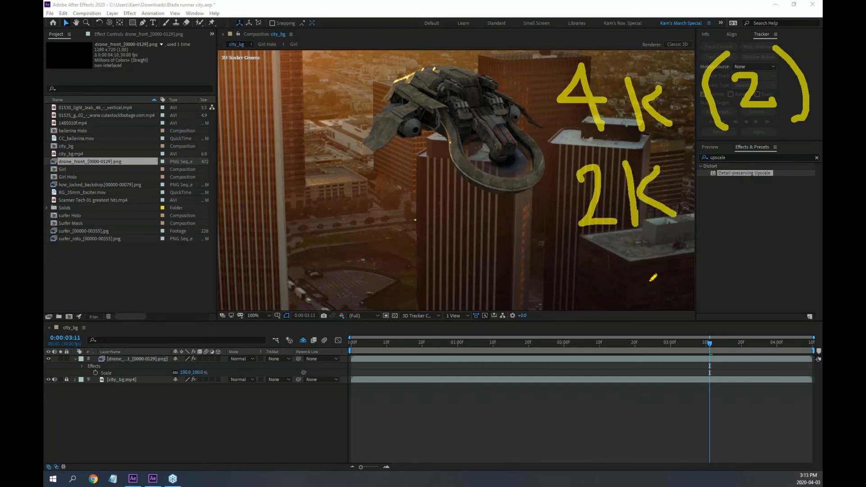
drag(725, 156, 729, 219)
mouse_move(760, 158)
mouse_down()
mouse_move(739, 189)
mouse_move(787, 188)
mouse_move(792, 200)
mouse_move(804, 166)
mouse_move(814, 222)
mouse_up()
click(761, 190)
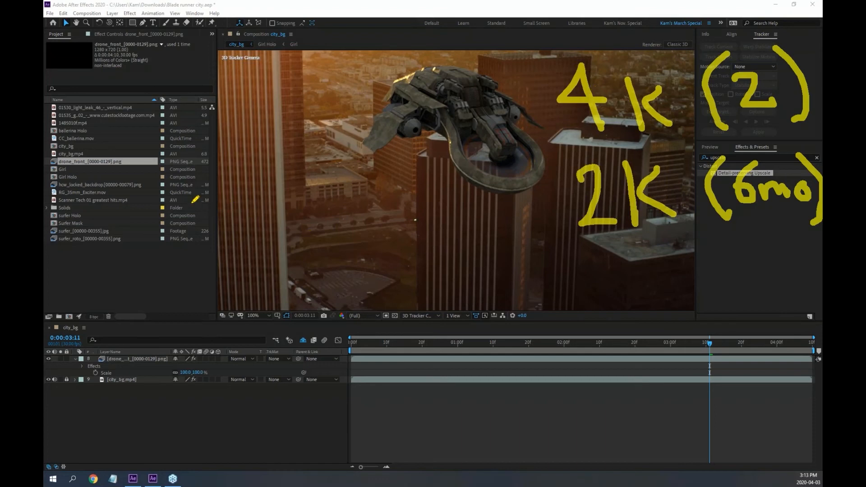
mouse_move(135, 174)
mouse_down()
mouse_move(135, 278)
mouse_move(294, 263)
mouse_move(275, 174)
mouse_move(138, 175)
mouse_up()
mouse_move(138, 280)
mouse_down()
mouse_move(140, 370)
mouse_move(450, 387)
mouse_move(430, 148)
mouse_move(239, 178)
mouse_up()
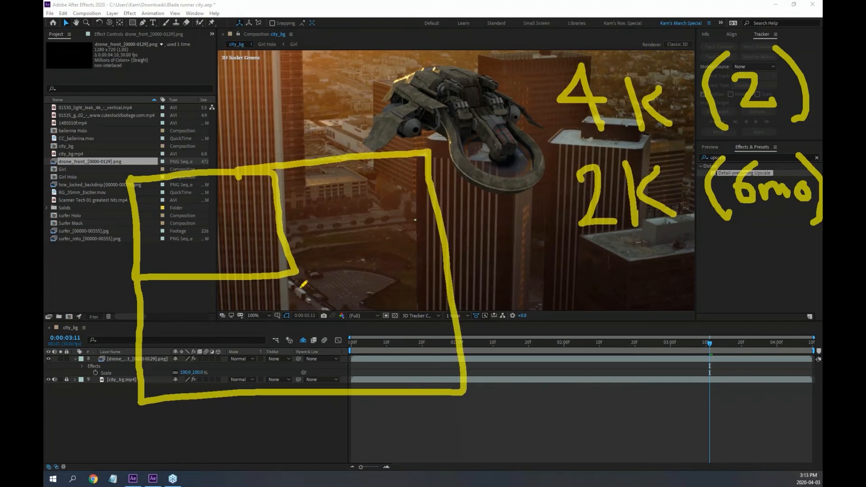
drag(238, 220, 356, 220)
mouse_move(354, 200)
mouse_down()
mouse_move(360, 206)
mouse_move(338, 246)
mouse_up()
drag(197, 242, 210, 309)
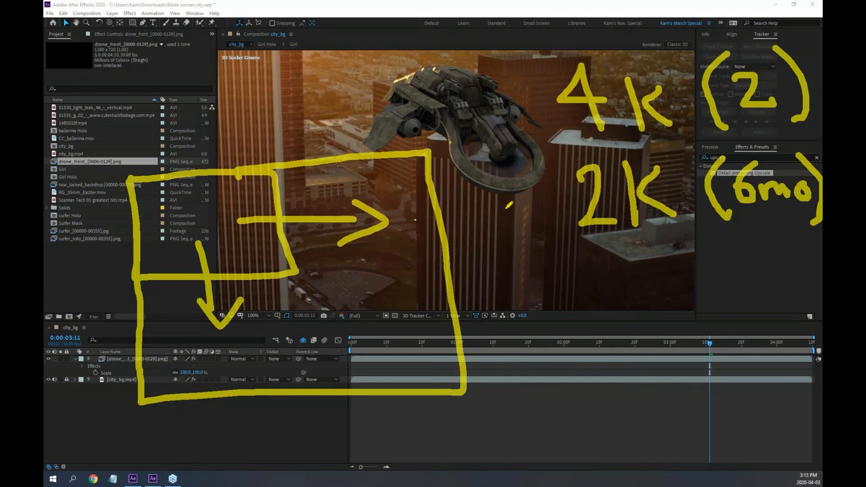
drag(573, 201, 554, 205)
mouse_move(558, 201)
mouse_down()
mouse_move(566, 202)
mouse_move(521, 184)
mouse_move(531, 129)
mouse_move(558, 127)
mouse_move(555, 147)
mouse_up()
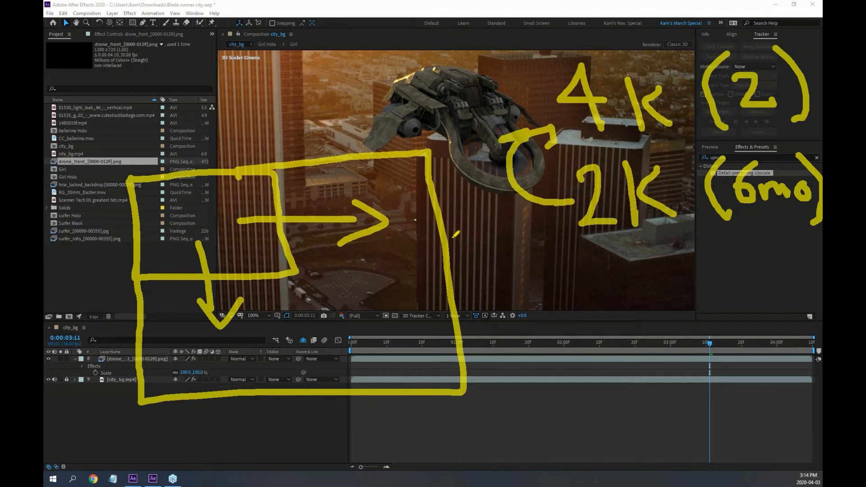
mouse_move(632, 262)
mouse_down()
mouse_move(635, 300)
mouse_move(621, 290)
mouse_move(661, 276)
mouse_move(661, 301)
mouse_up()
mouse_move(662, 272)
mouse_down()
mouse_move(692, 294)
mouse_move(721, 270)
mouse_move(759, 272)
mouse_move(773, 285)
mouse_move(773, 250)
mouse_up()
drag(762, 221, 821, 273)
mouse_move(582, 298)
mouse_down()
mouse_move(528, 279)
mouse_move(507, 208)
mouse_move(547, 142)
mouse_move(528, 159)
mouse_move(563, 171)
mouse_up()
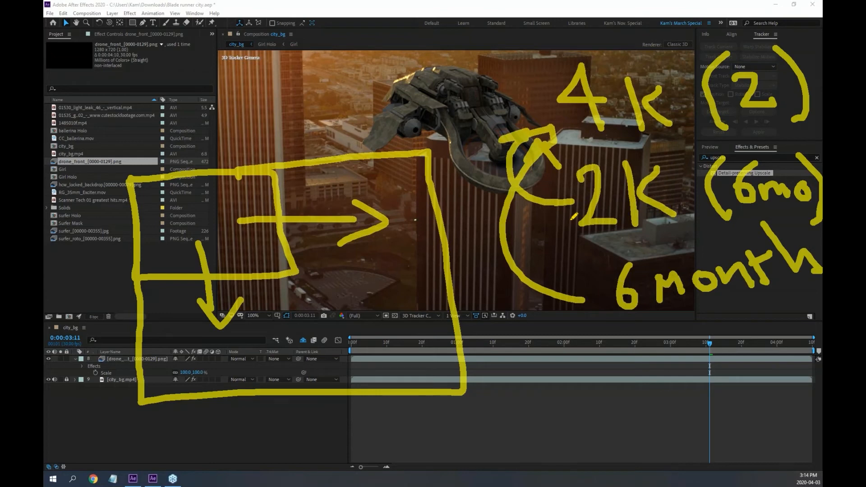
drag(523, 94, 787, 105)
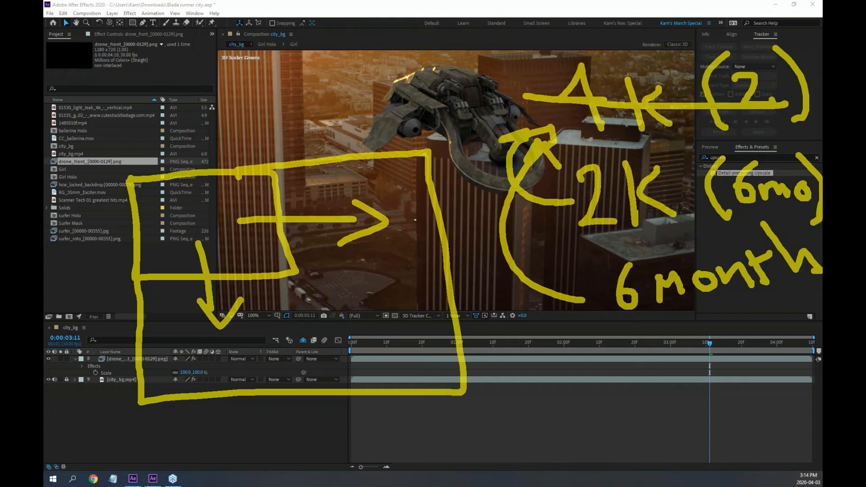
key(Escape)
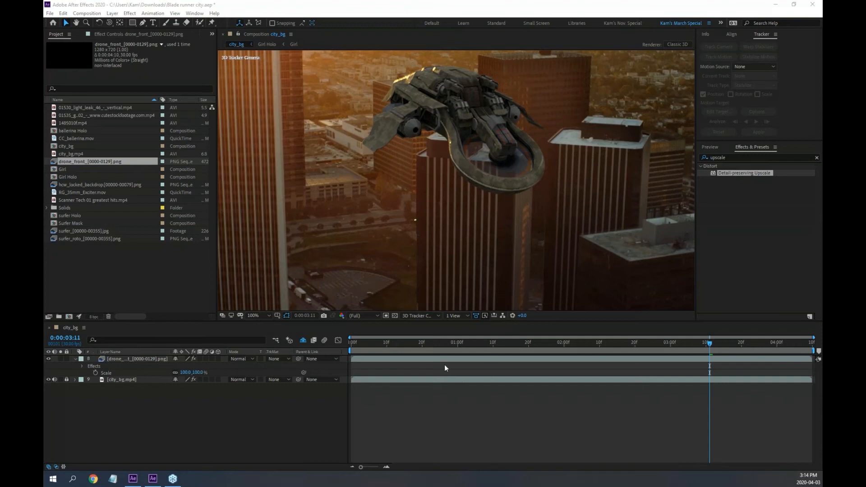
Preview the city_bg composition from the first frame to review the upscaled drone's flight, stopping at 0:00:02:06.
drag(440, 346, 351, 344)
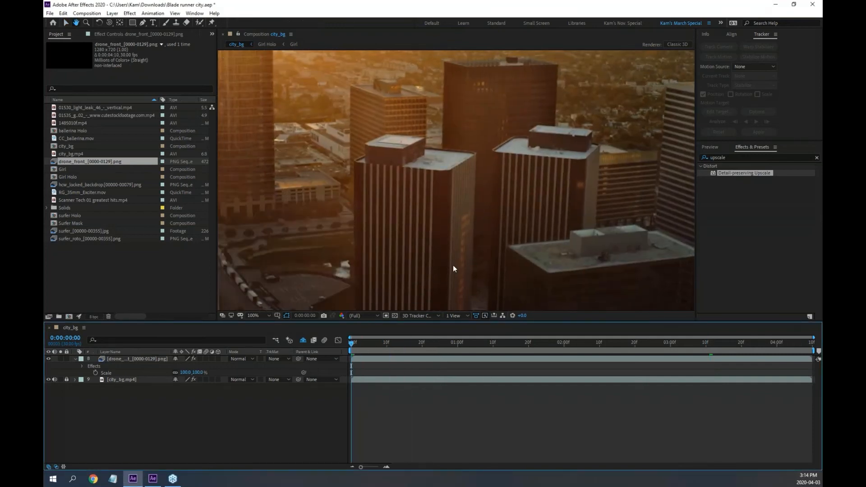
key(space)
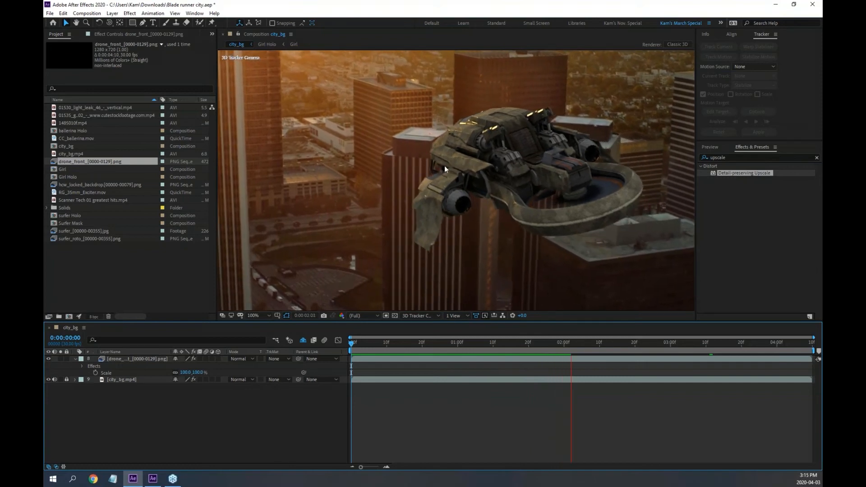
key(space)
scroll(451, 196, down, 2)
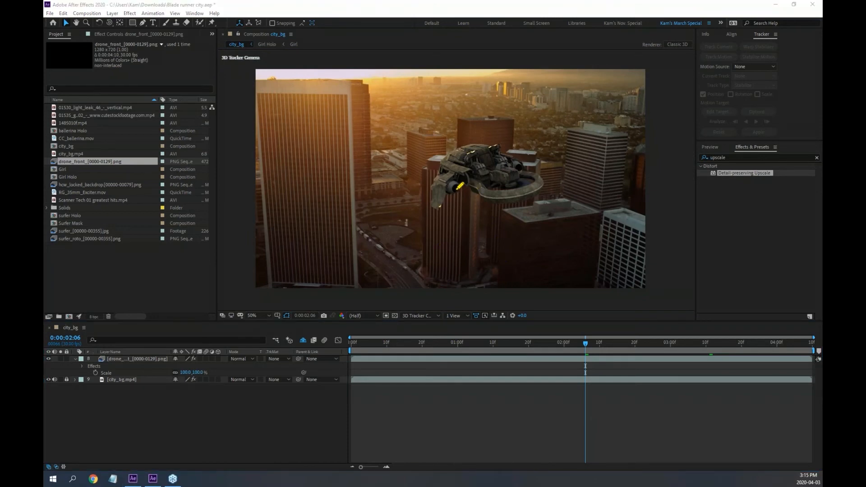
mouse_move(454, 189)
mouse_down()
mouse_move(483, 211)
mouse_move(495, 231)
mouse_up()
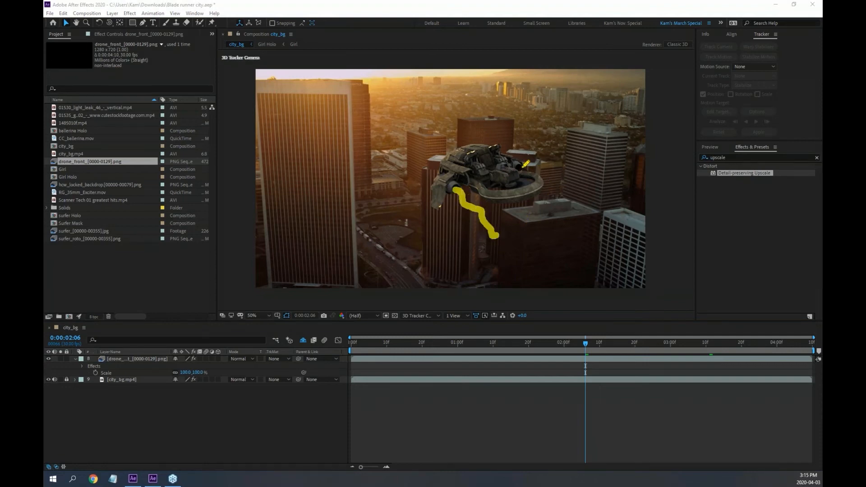
drag(522, 166, 584, 208)
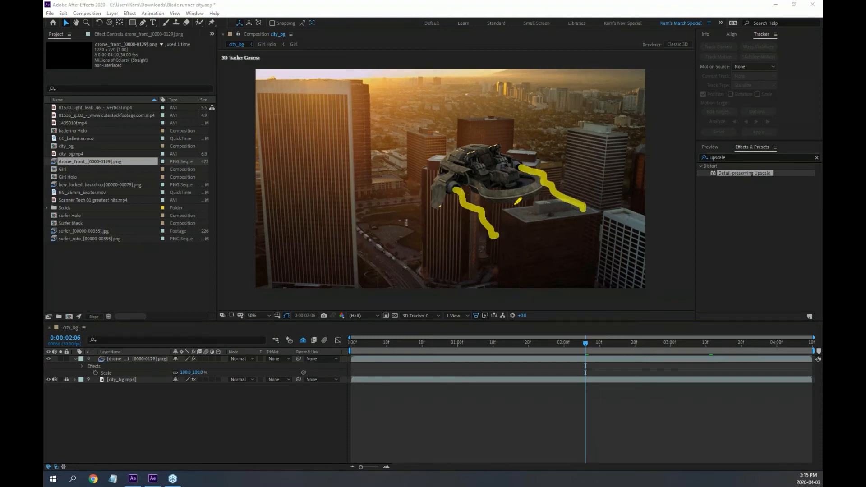
mouse_move(492, 138)
mouse_down()
mouse_move(493, 175)
mouse_move(518, 175)
mouse_move(529, 231)
mouse_move(546, 245)
mouse_up()
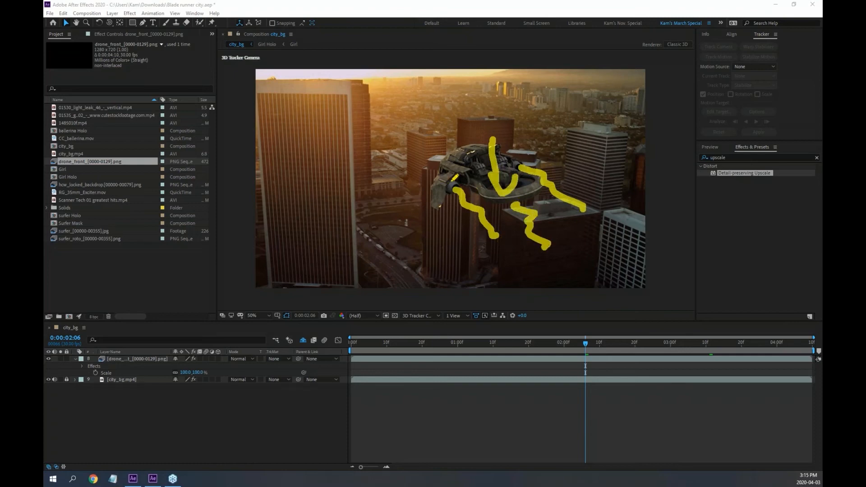
mouse_move(466, 180)
mouse_down()
mouse_move(430, 160)
mouse_move(459, 200)
mouse_up()
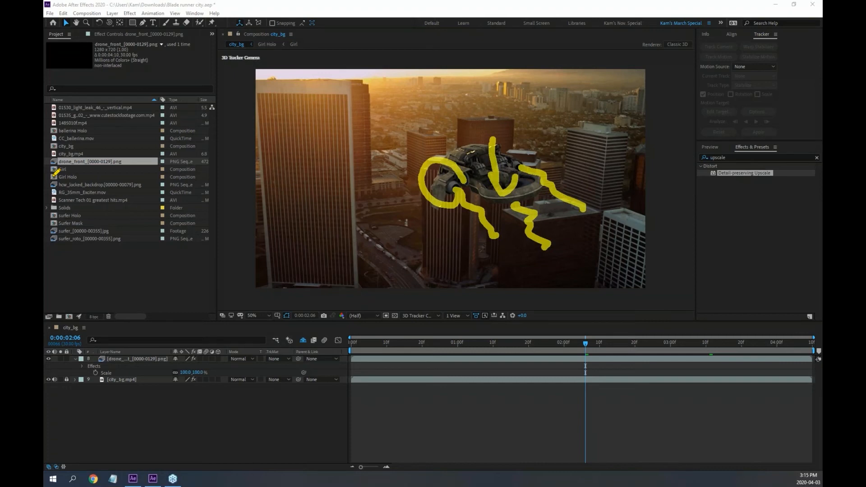
Import the exhaust PNG sequence, starting at exhaust_0000.png, from the particles folder into the project.
key(Escape)
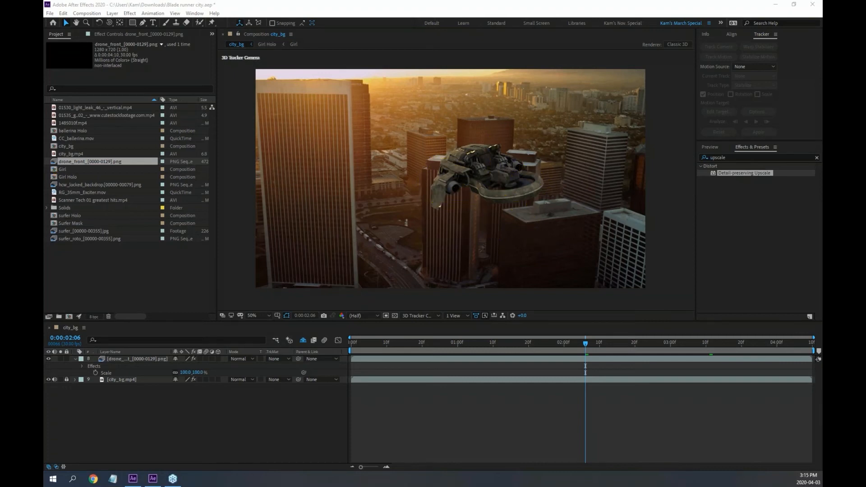
click(108, 285)
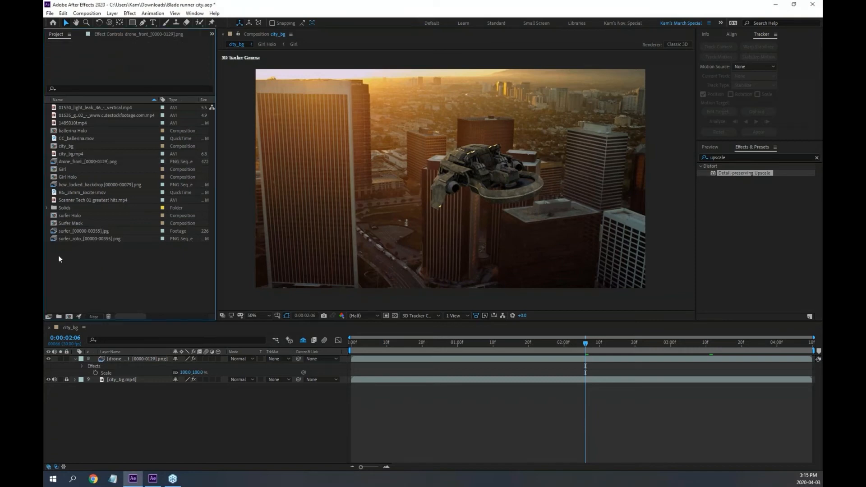
double_click(165, 281)
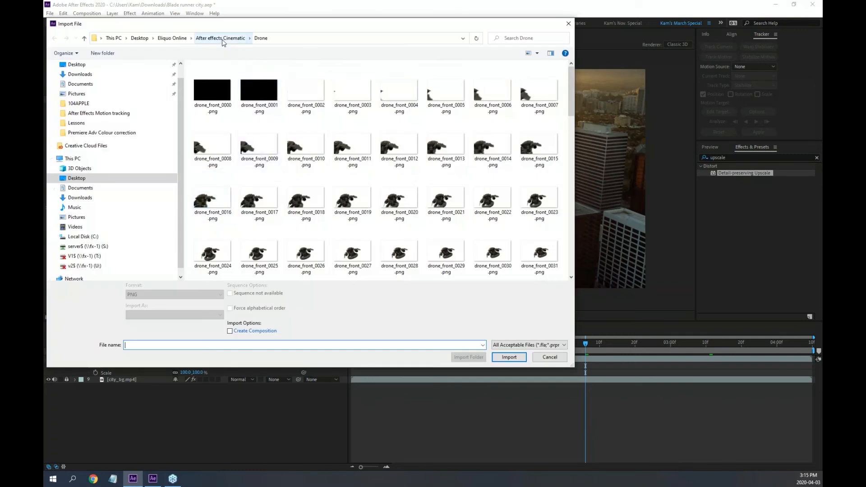
click(221, 38)
click(257, 80)
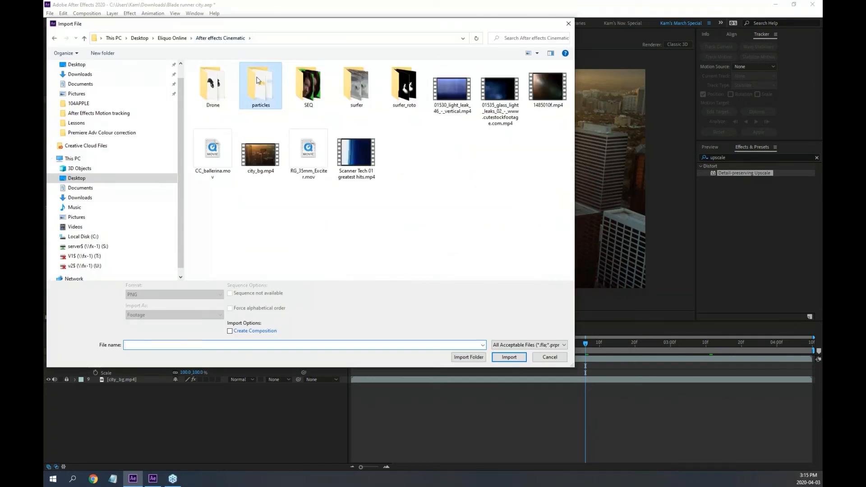
double_click(257, 80)
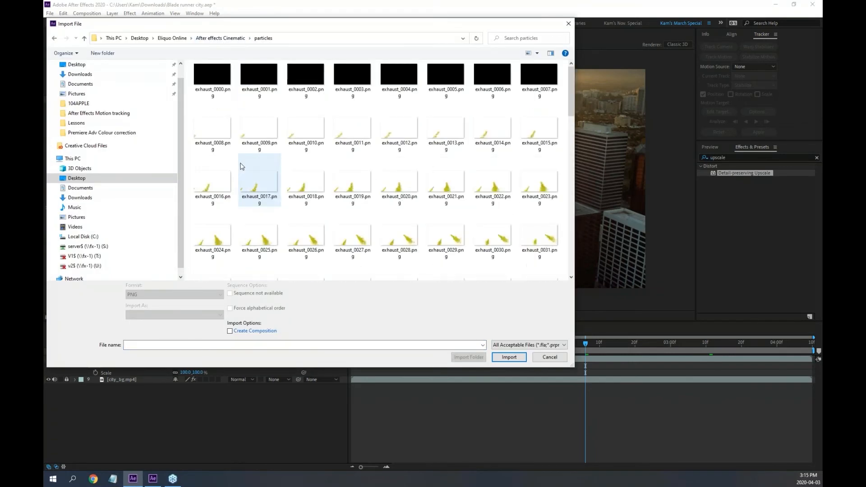
click(224, 98)
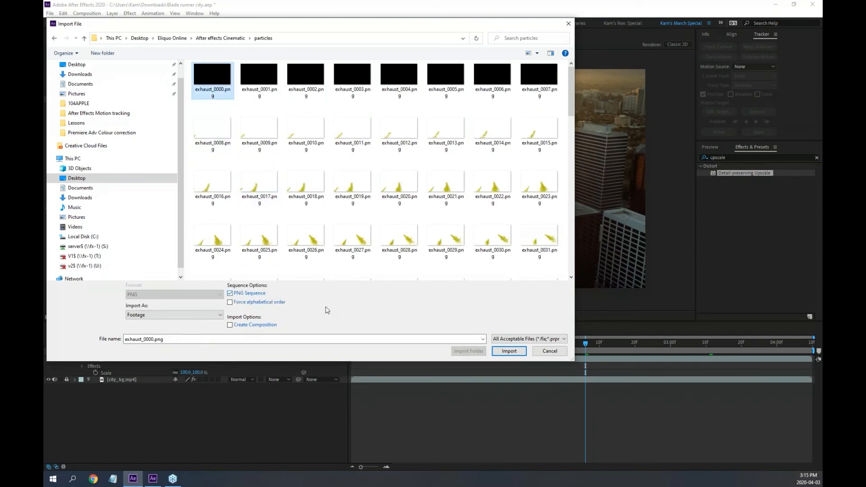
click(509, 352)
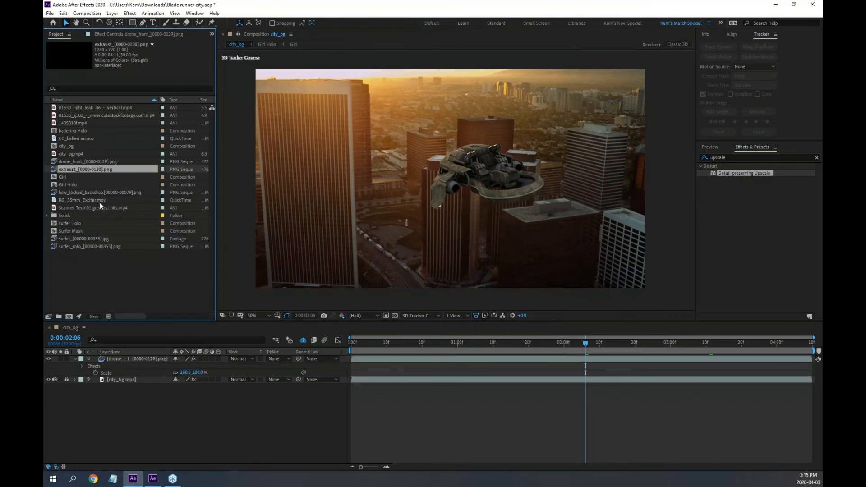
Preview the exhaust sequence on its own at 50% magnification against the transparency grid, then return to the city_bg composition.
double_click(54, 170)
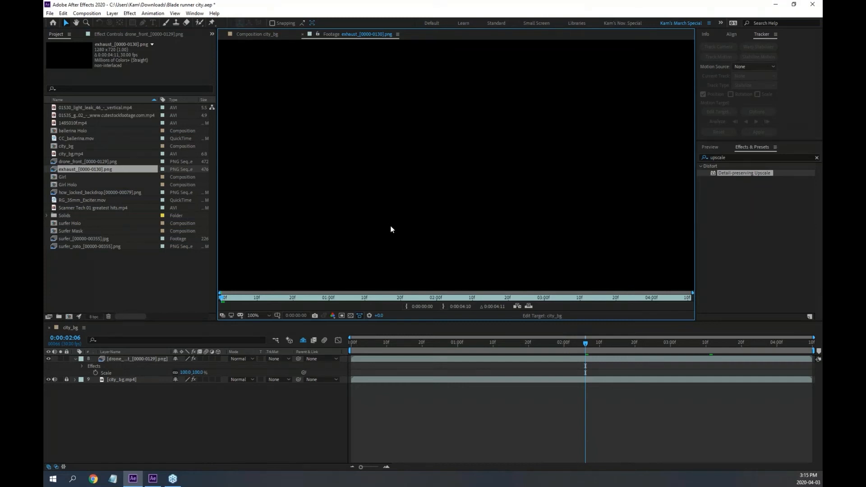
key(comma)
key(space)
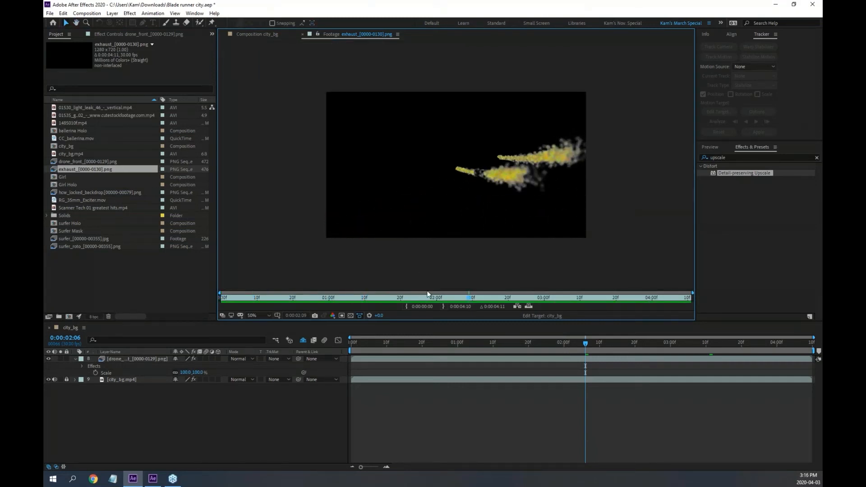
click(349, 315)
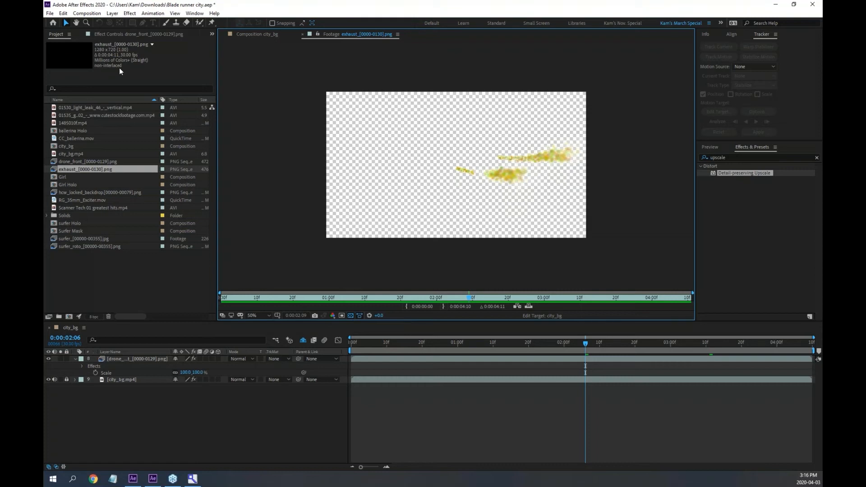
key(space)
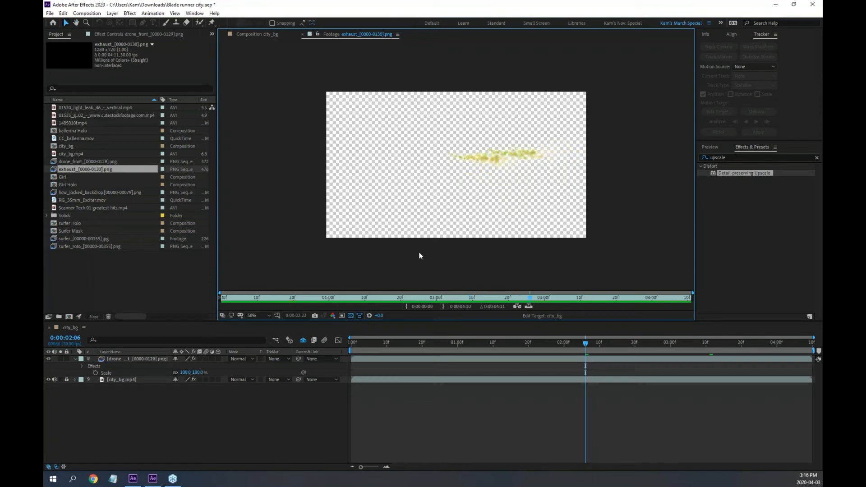
click(302, 35)
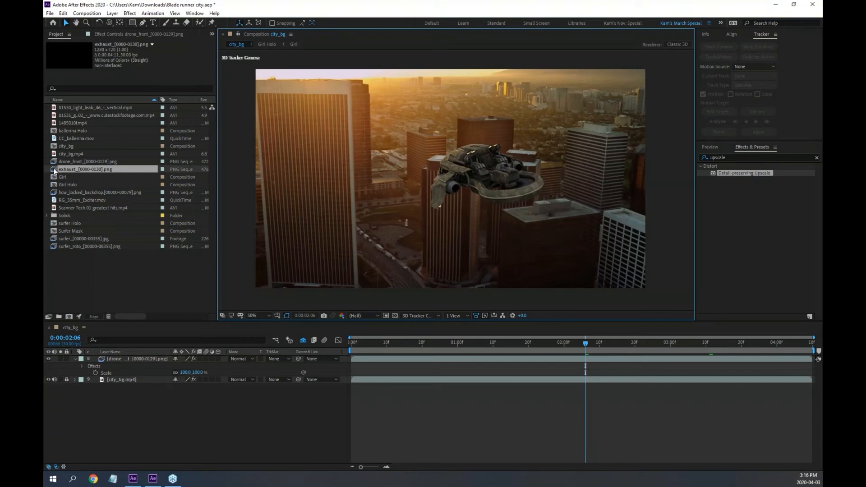
Add the exhaust sequence to the city_bg composition between the drone layer and the city footage.
drag(56, 170, 89, 379)
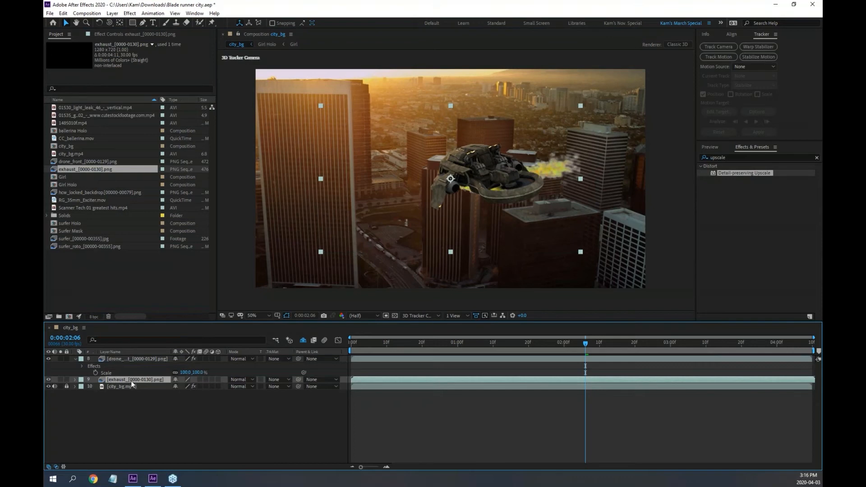
click(140, 358)
double_click(140, 358)
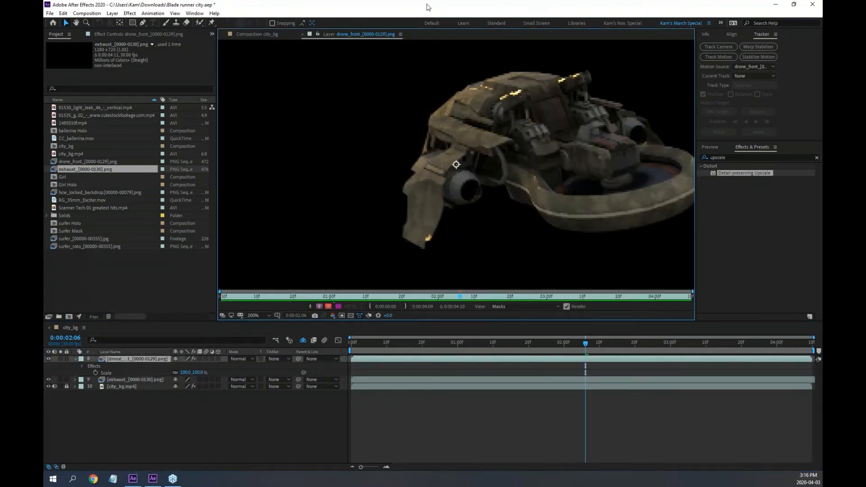
click(304, 35)
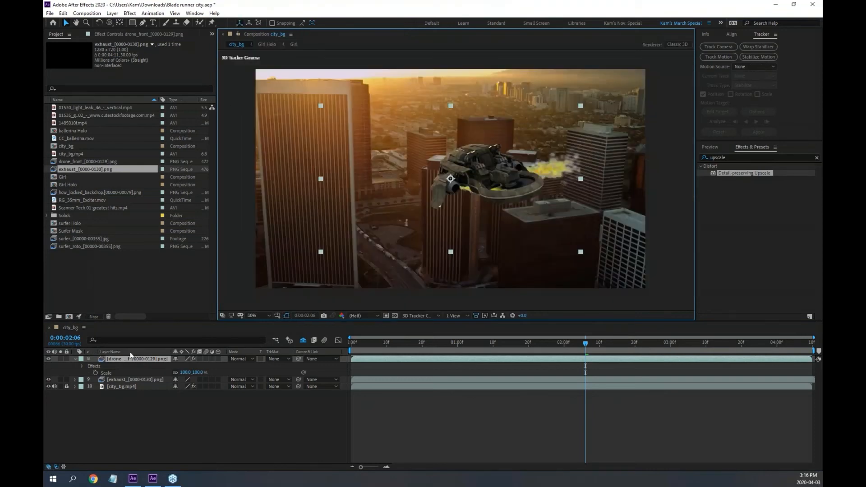
Rename the drone sequence layer as Drone.
click(114, 359)
key(Return)
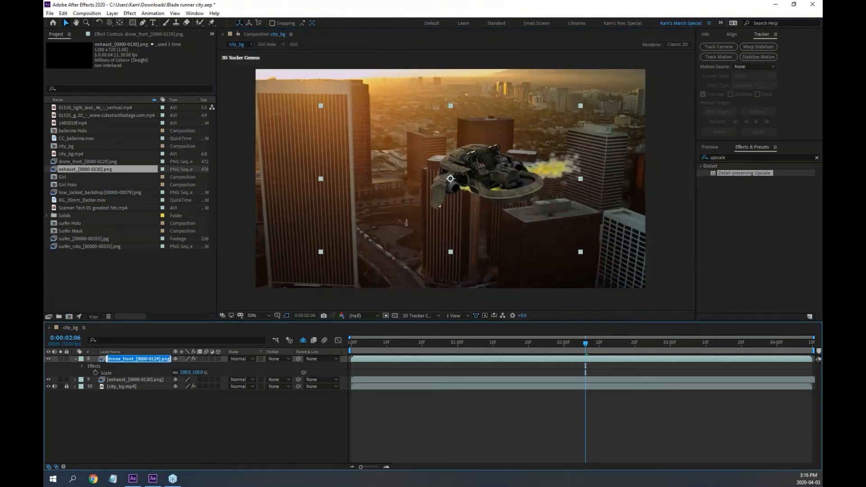
text(Drone)
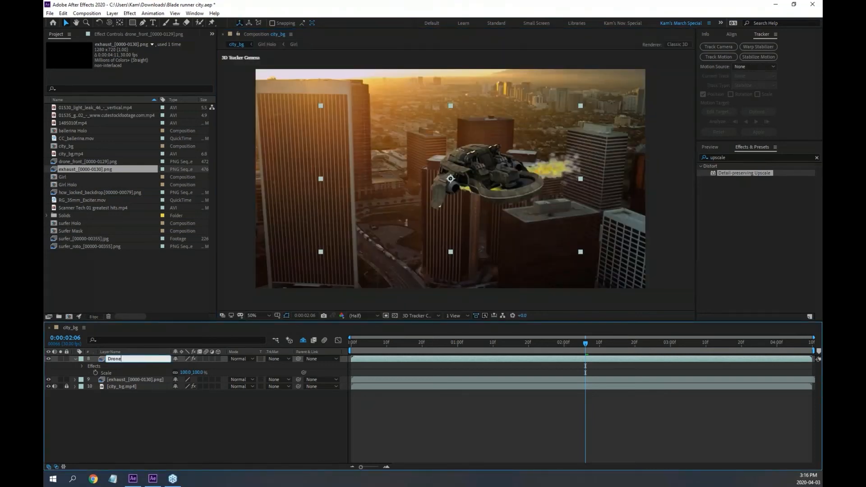
key(Return)
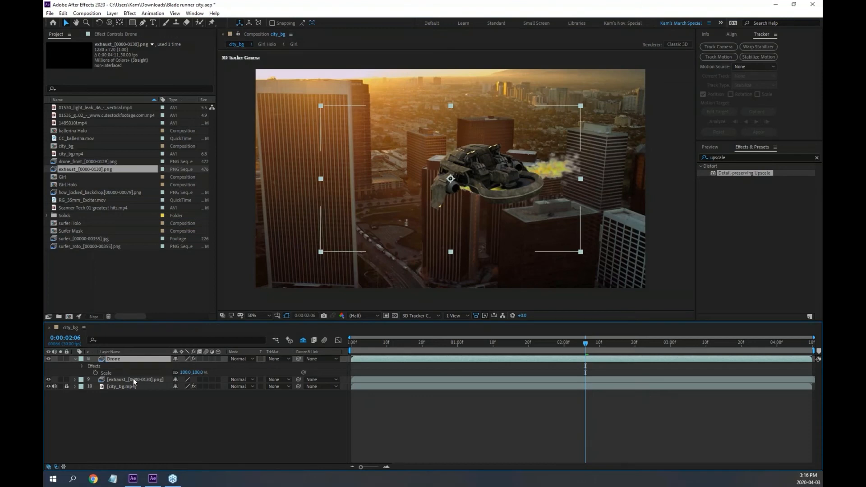
Rename the exhaust sequence layer as Exhaust.
click(133, 379)
key(Return)
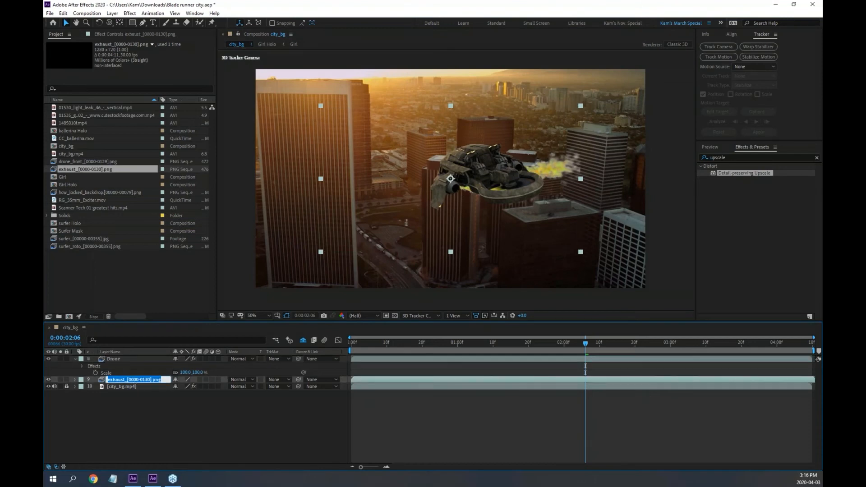
key(End)
key(BackSpace)
key(BackSpace)
key(BackSpace)
key(BackSpace)
key(BackSpace)
key(BackSpace)
key(BackSpace)
key(BackSpace)
key(BackSpace)
key(BackSpace)
key(BackSpace)
key(BackSpace)
key(BackSpace)
key(BackSpace)
key(BackSpace)
key(BackSpace)
key(Left)
key(Delete)
text(E)
key(Return)
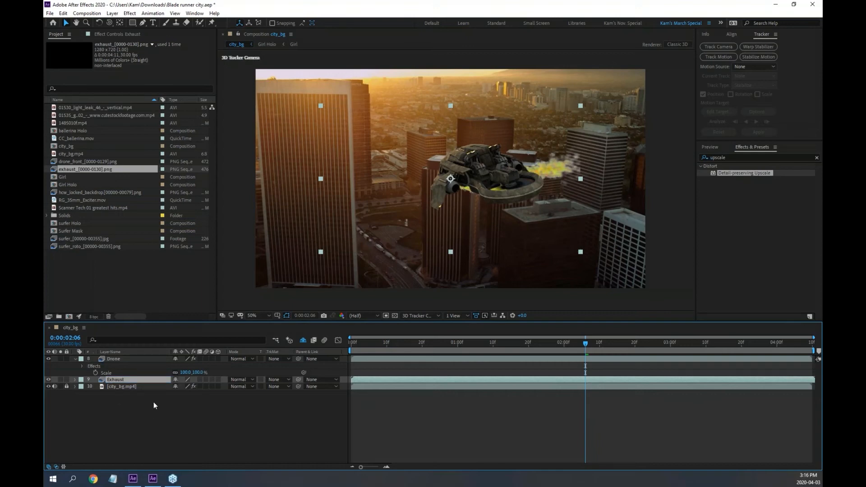
Assign a Red label to the Exhaust layer and a Green label to the Drone layer.
click(82, 380)
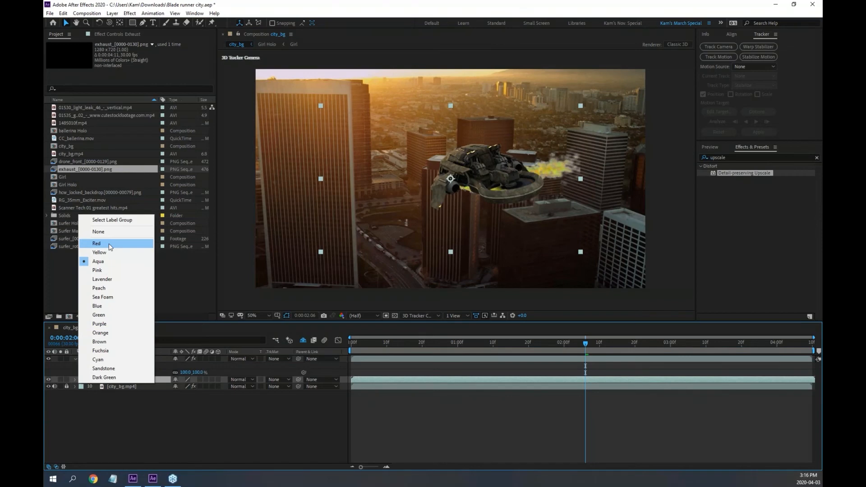
click(97, 244)
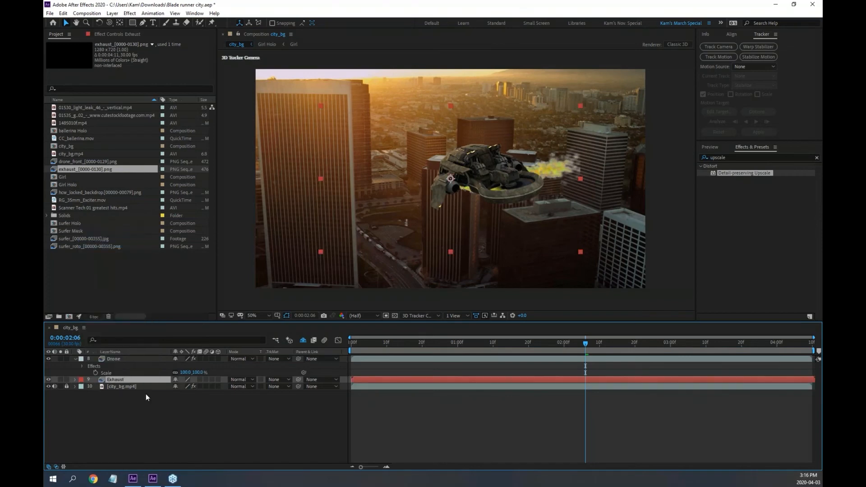
click(118, 358)
click(81, 359)
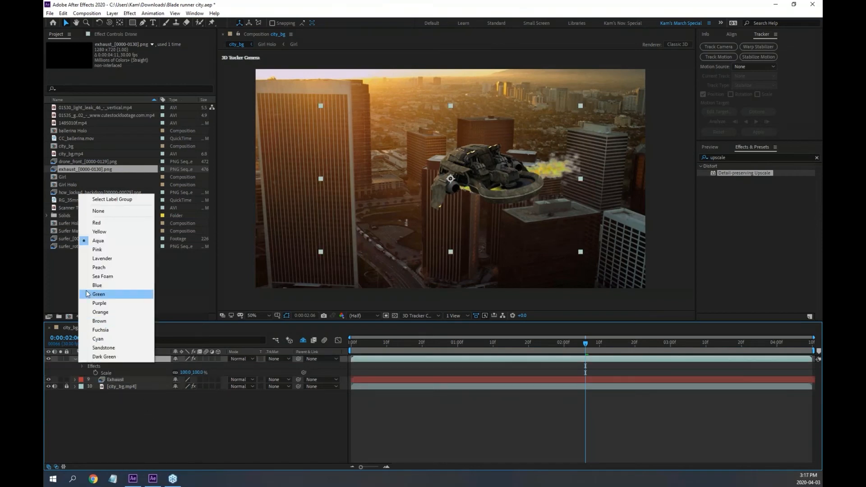
click(100, 294)
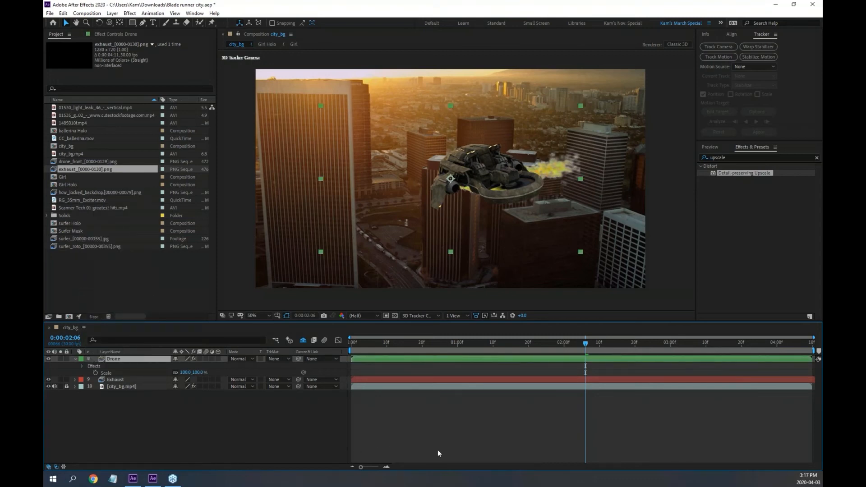
Scrub city_bg from its early frames to 0:00:01:04 to examine how the exhaust lines up with the drone's engines.
click(118, 379)
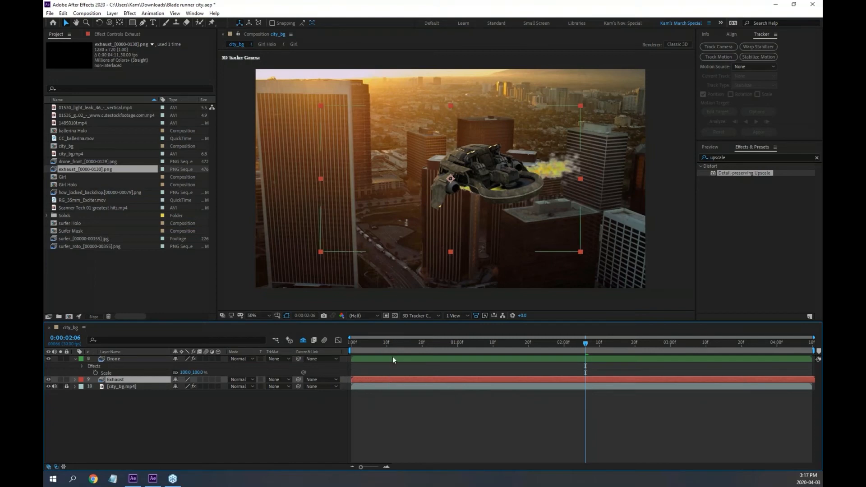
click(390, 344)
drag(373, 345, 471, 343)
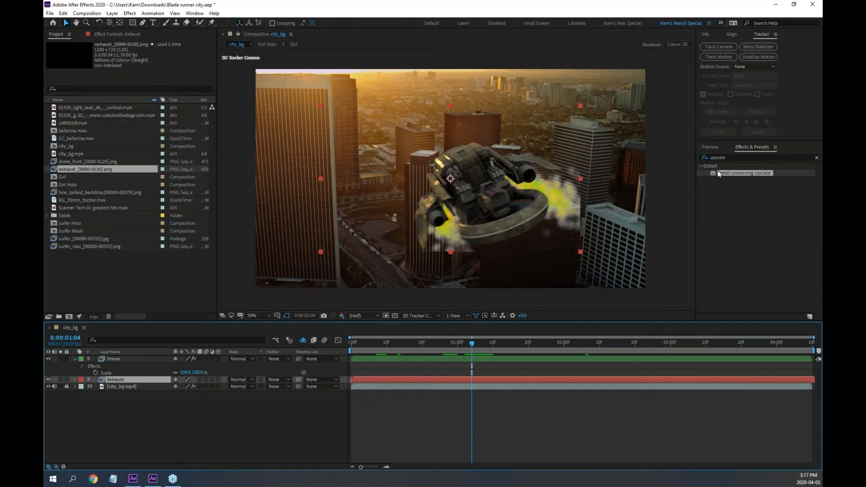
Apply Detail-preserving Upscale to the Exhaust layer with Scale 150%, Detail 0% and Alpha kept at Bicubic.
drag(714, 171, 451, 189)
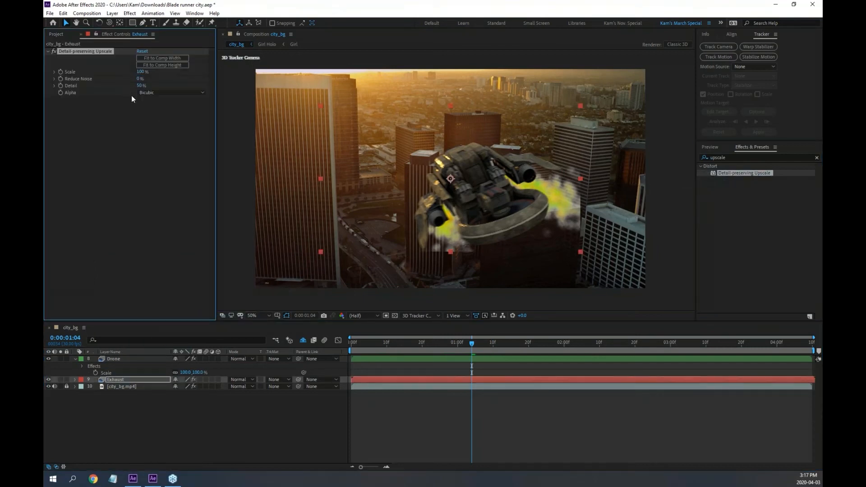
click(141, 71)
text(150)
key(Return)
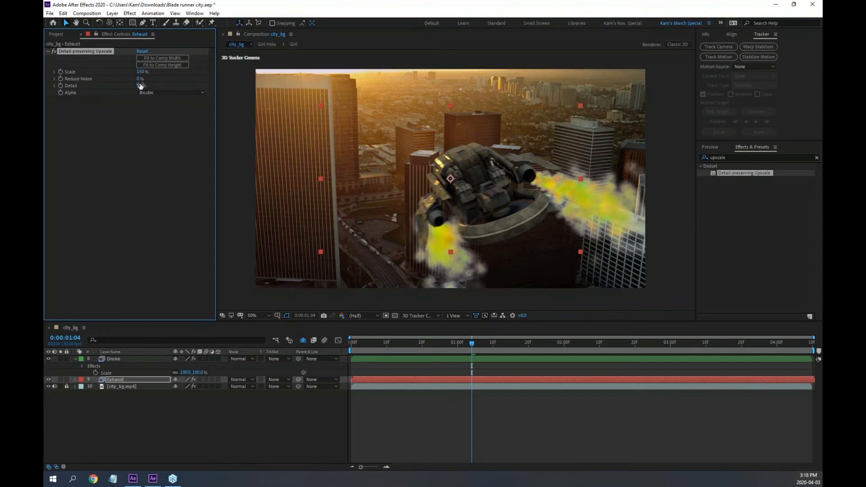
drag(141, 85, 55, 88)
click(154, 93)
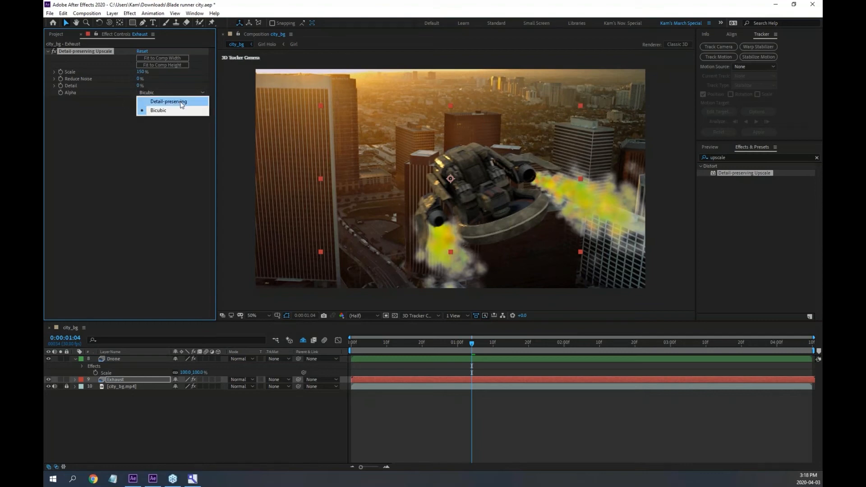
click(174, 111)
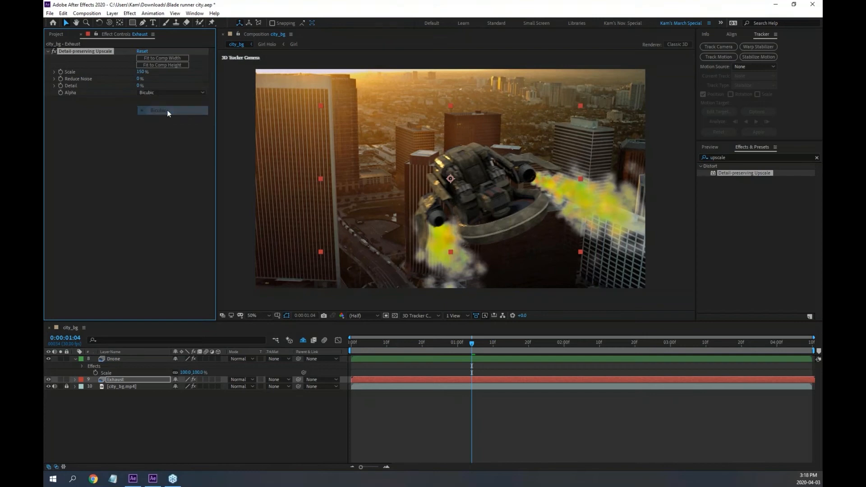
Preview city_bg from the first frame to review the upscaled exhaust behind the drone, stopping at 0:00:01:15.
click(376, 342)
drag(365, 342, 350, 343)
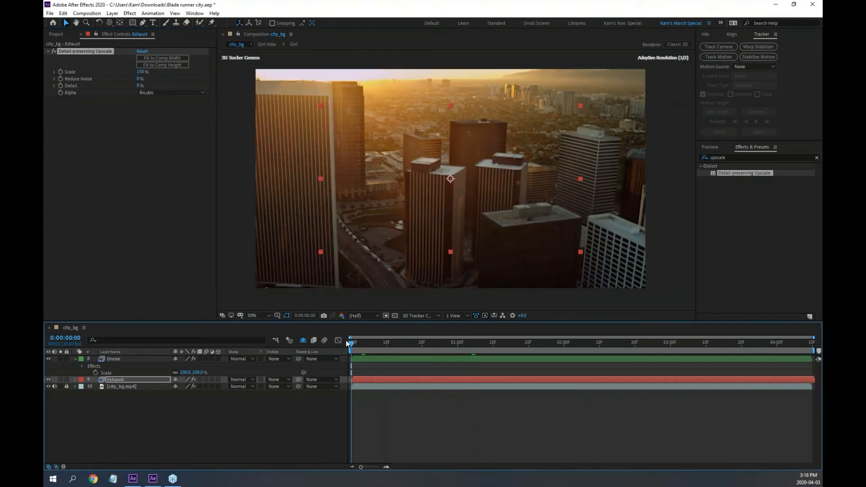
key(space)
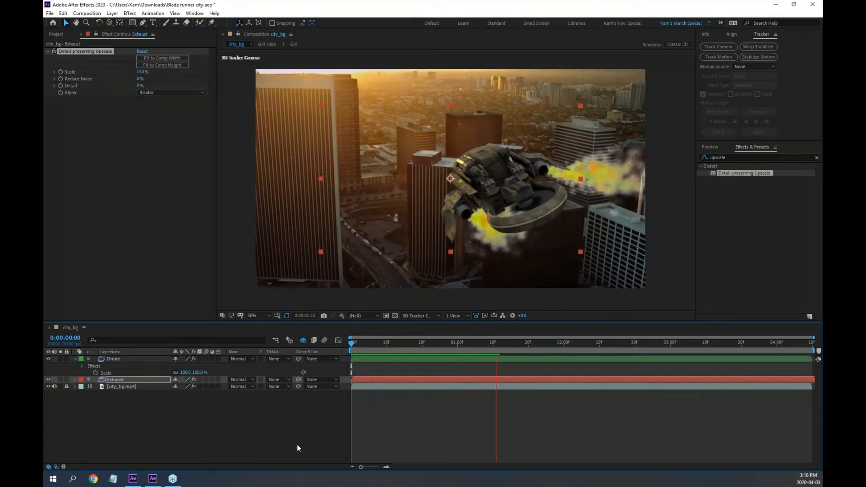
key(space)
Move the Exhaust layer above the Drone layer and preview city_bg from 0:00:00:12.
click(111, 380)
drag(111, 380, 116, 357)
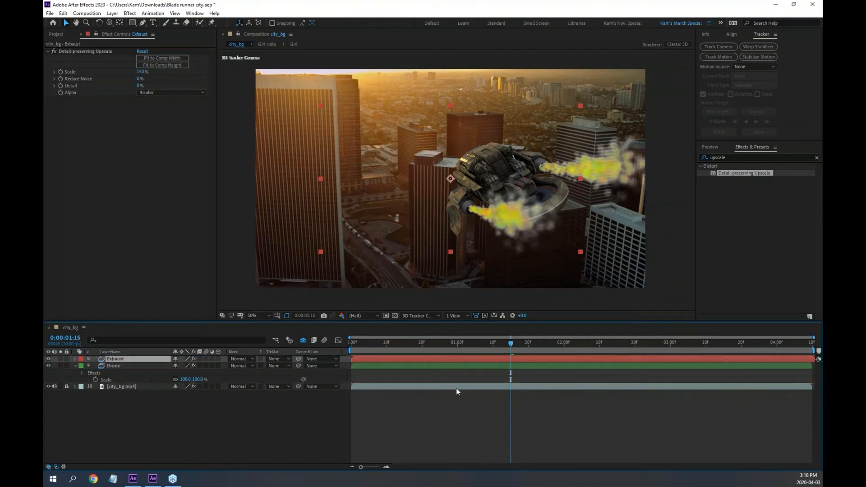
drag(510, 344, 391, 353)
key(period)
key(comma)
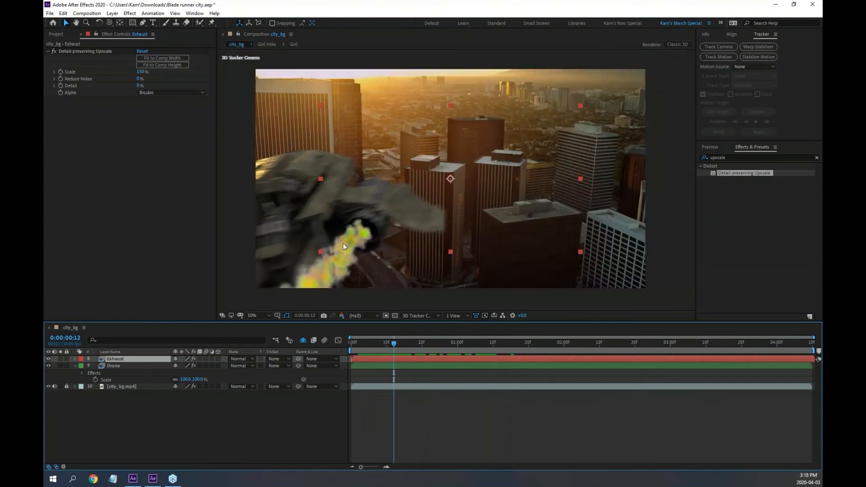
key(space)
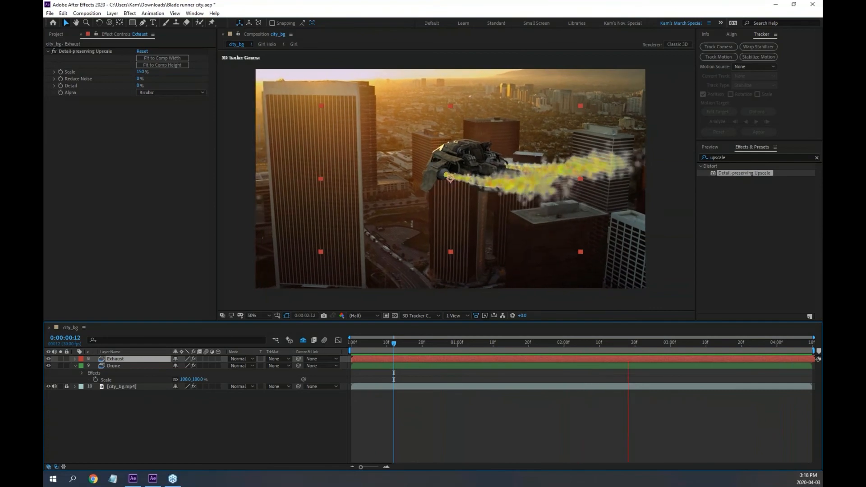
Scrub city_bg from the first frame to 0:00:02:01 to examine the exhaust layered over the drone.
key(Home)
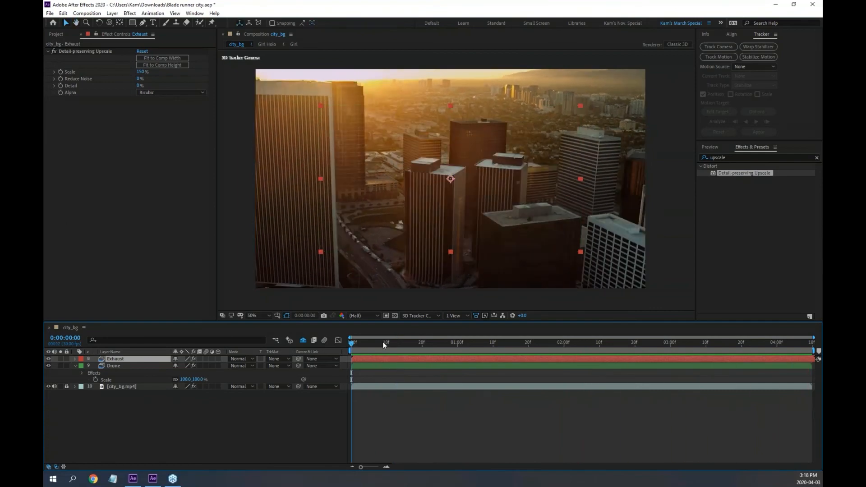
click(411, 341)
drag(426, 342, 565, 357)
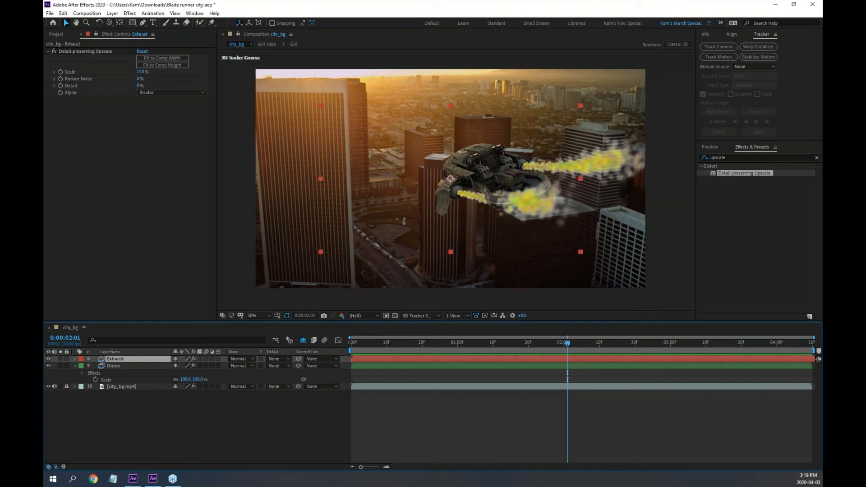
key(alt+Tab)
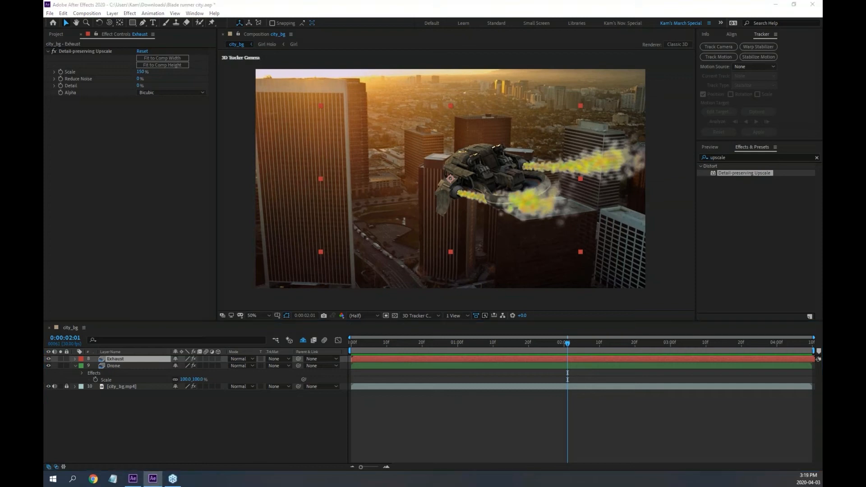
key(ctrl+2)
key(Escape)
Pre-compose the Exhaust layer as "Exhaust Heat", leaving all attributes in city_bg.
right_click(117, 361)
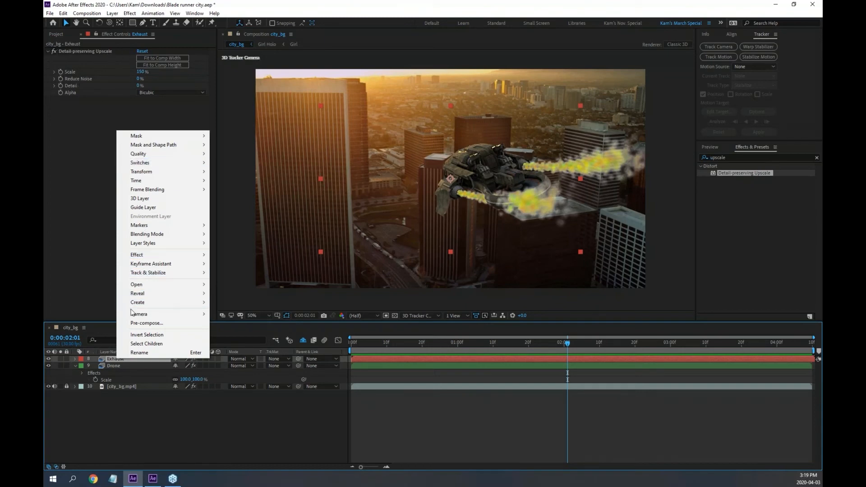
click(151, 324)
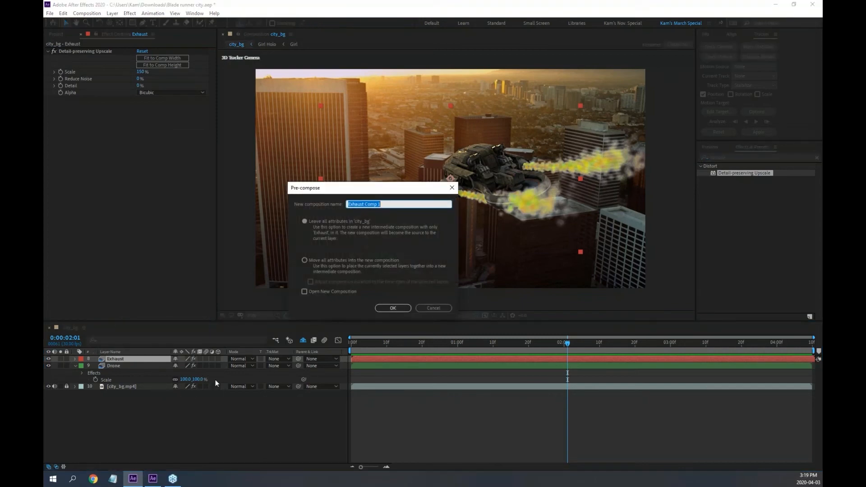
click(384, 203)
key(BackSpace)
key(BackSpace)
key(BackSpace)
key(BackSpace)
key(BackSpace)
key(BackSpace)
text(Heat)
key(Return)
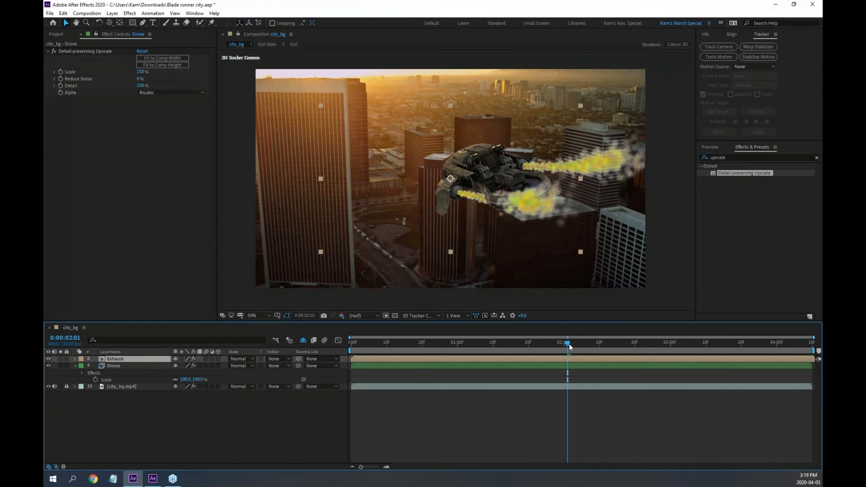
Scrub city_bg to 0:00:01:07 and toggle Detail-preserving Upscale off and on to check it on the pre-composed Exhaust layer.
drag(568, 344, 430, 346)
click(482, 344)
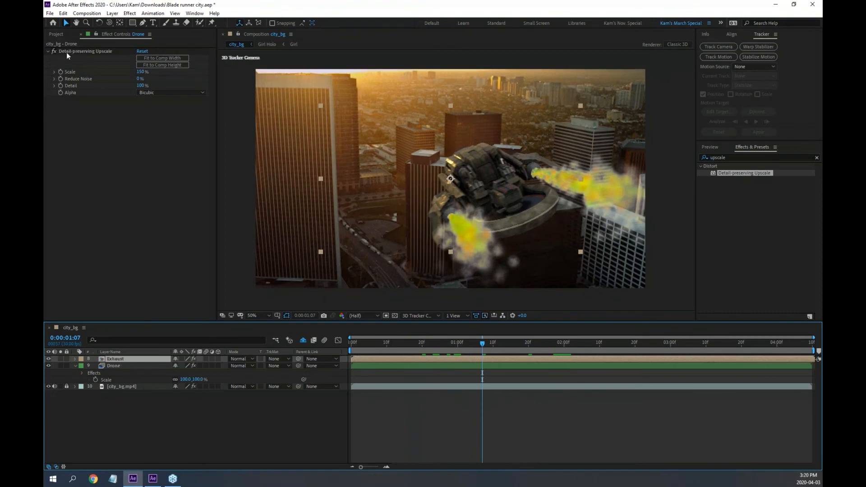
click(142, 73)
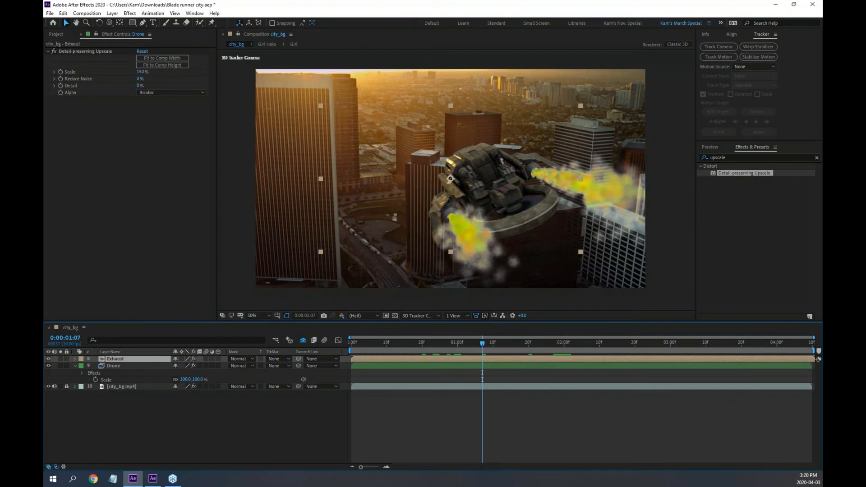
click(54, 51)
click(55, 51)
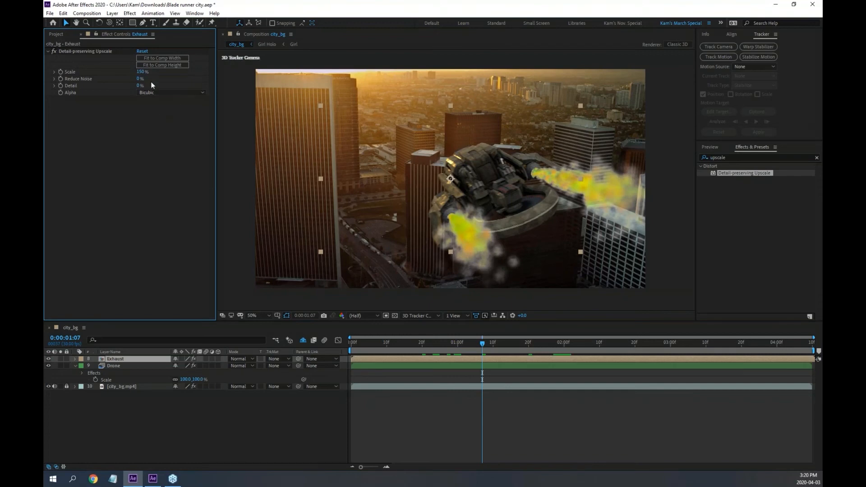
click(115, 358)
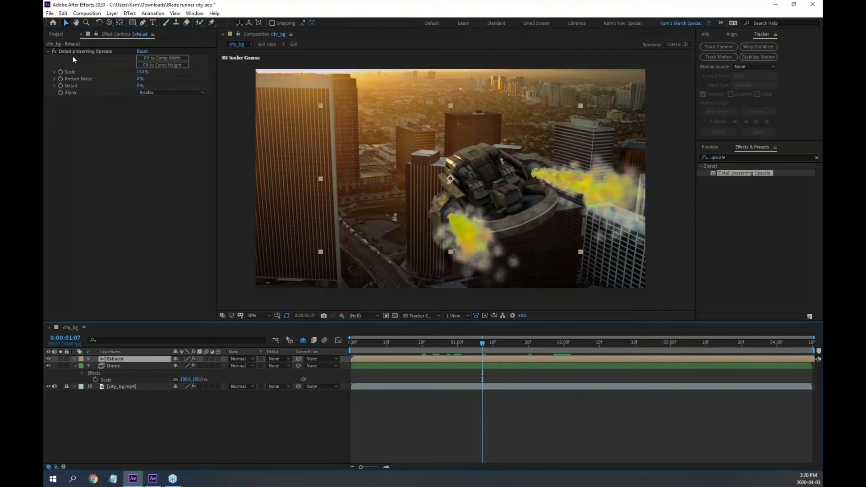
Open the Exhaust Heat composition, review its composition settings, and scrub through its exhaust frames to 0:00:00:17.
double_click(103, 359)
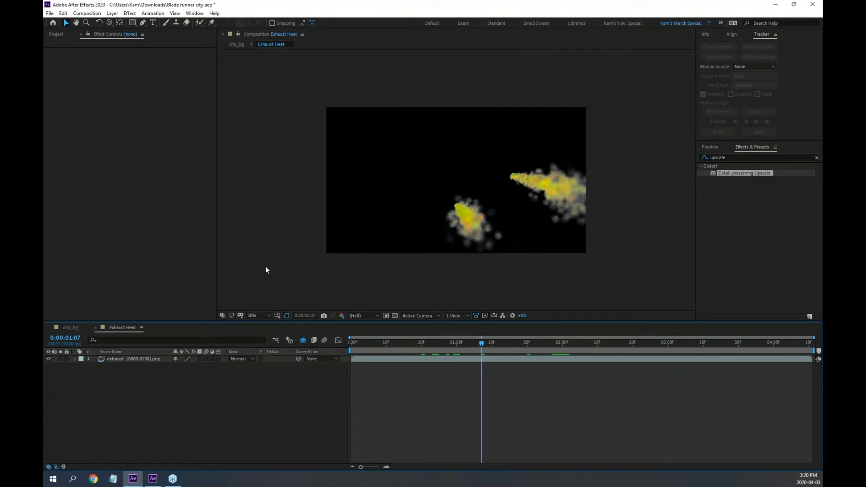
key(ctrl+k)
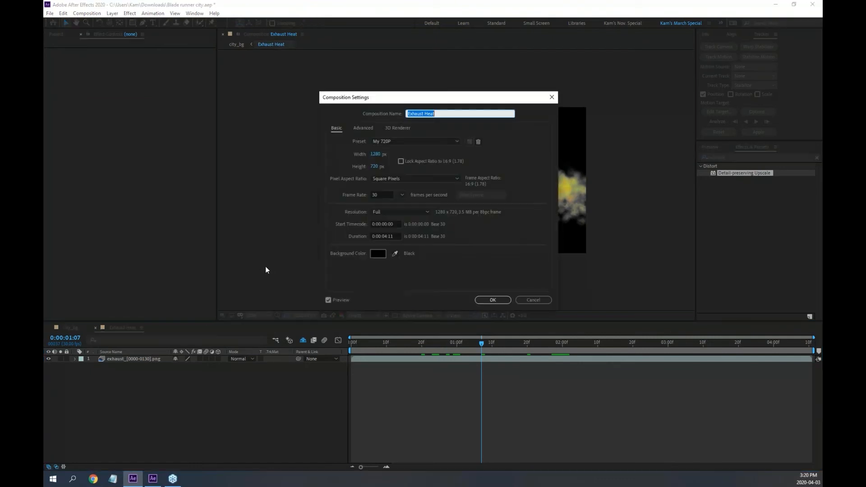
click(538, 303)
drag(483, 345, 453, 354)
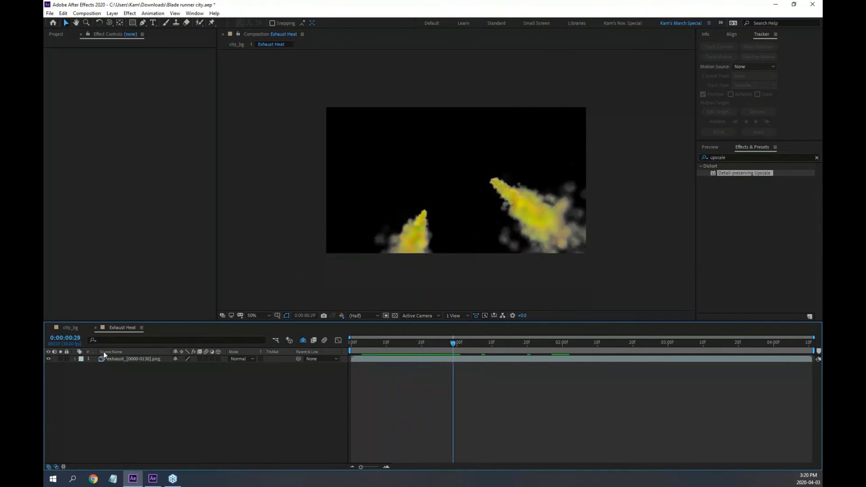
click(153, 479)
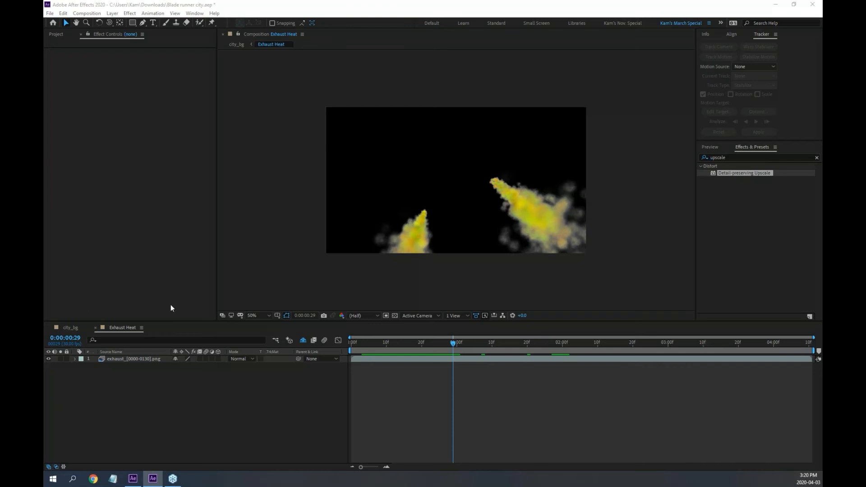
mouse_move(448, 347)
mouse_down()
mouse_move(375, 344)
mouse_move(558, 349)
mouse_move(374, 351)
mouse_move(469, 358)
mouse_move(456, 358)
mouse_up()
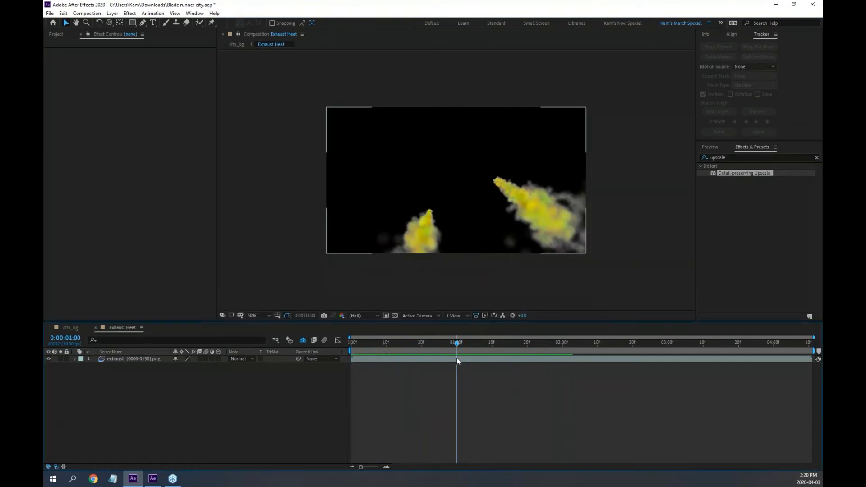
drag(455, 341, 410, 343)
Add city_bg.mp4 beneath the exhaust image sequence in Exhaust Heat and return to the first frame.
click(50, 34)
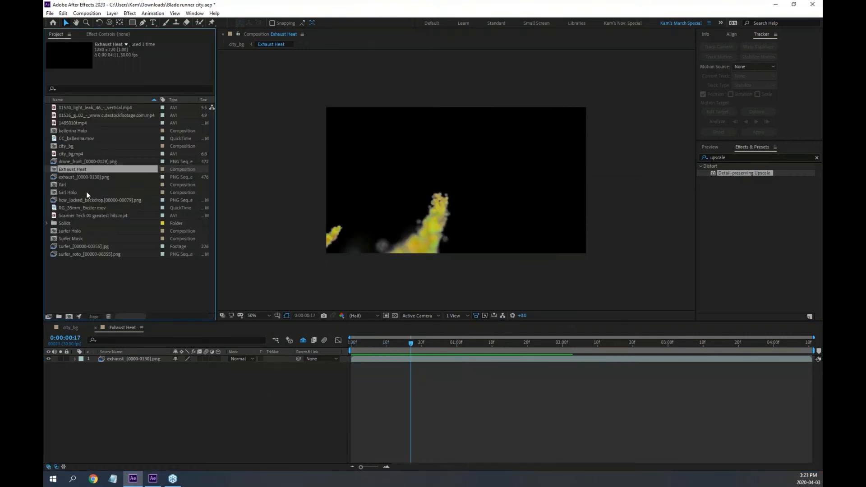
click(71, 154)
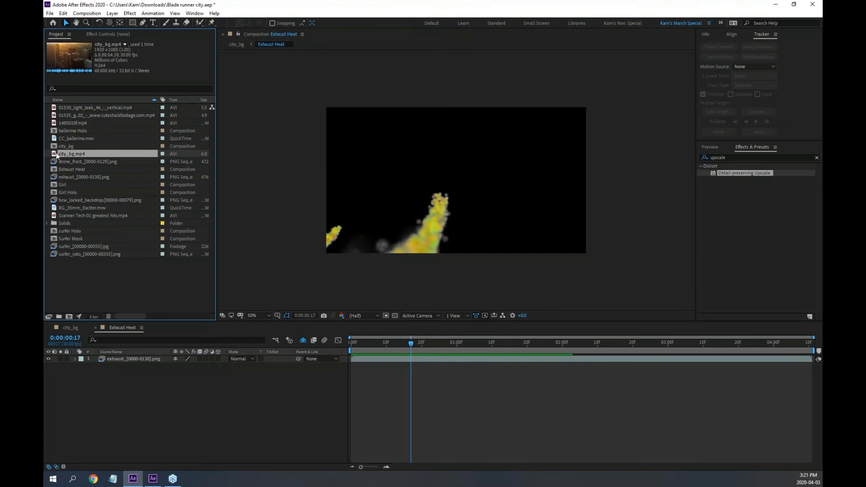
drag(54, 153, 124, 397)
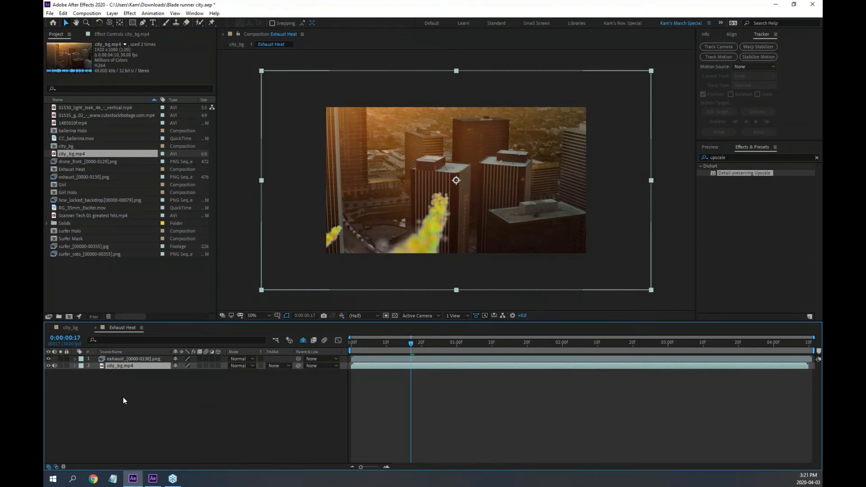
drag(412, 344, 334, 346)
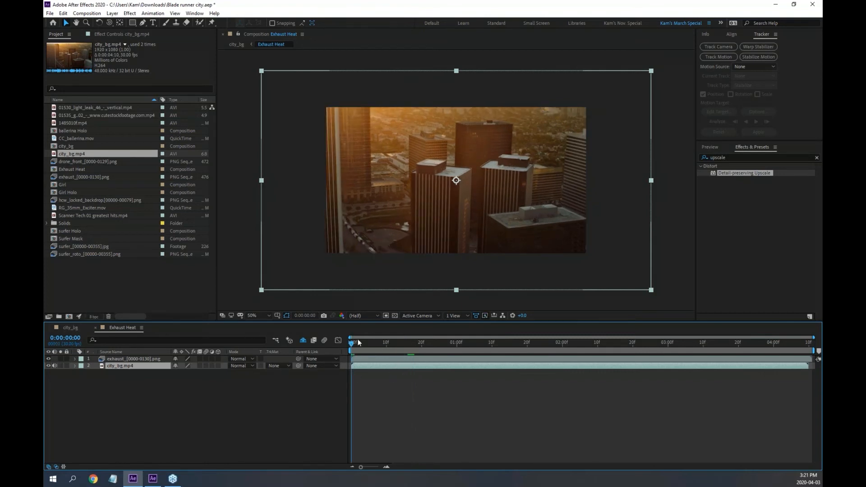
Return to city_bg, view it smaller, and scrub its opening frames to examine the nested background footage.
click(71, 327)
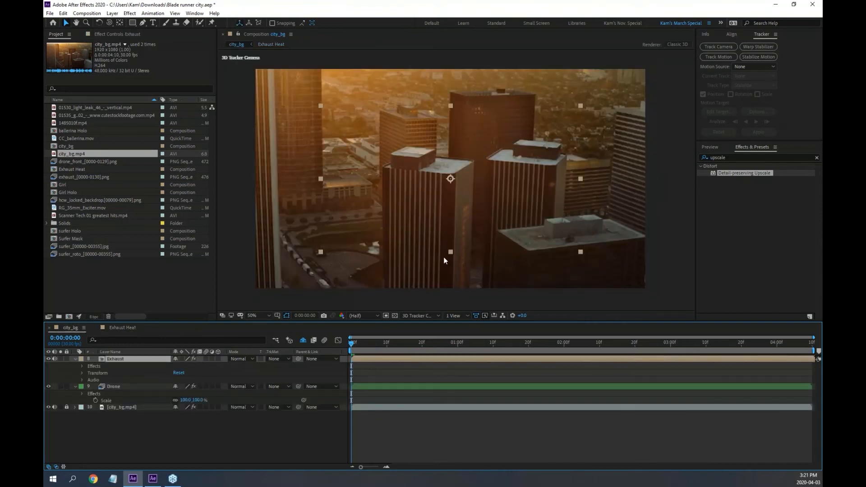
key(comma)
drag(352, 344, 373, 345)
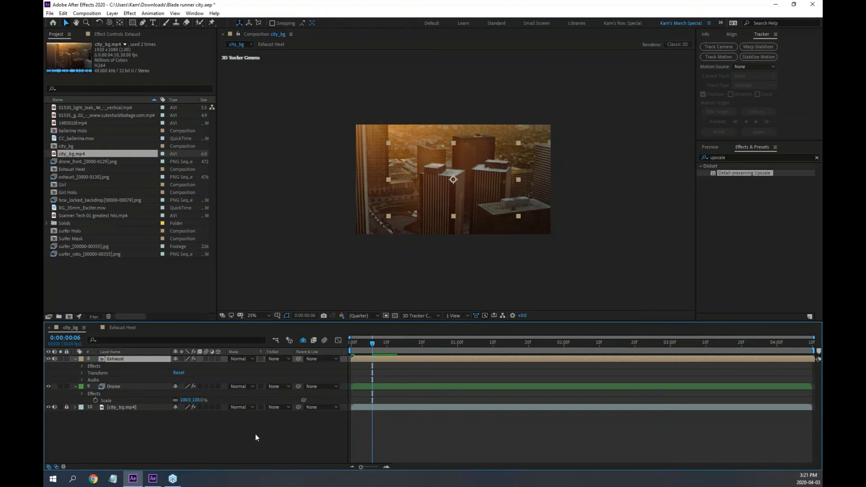
click(125, 407)
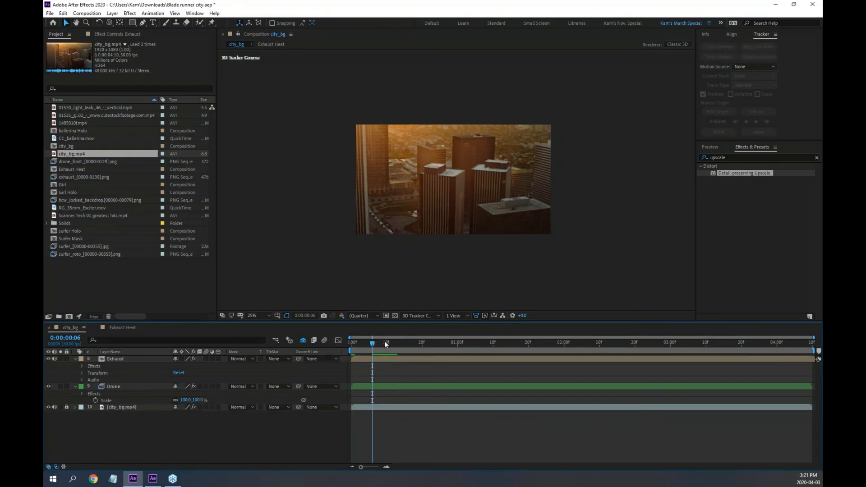
drag(371, 342, 278, 337)
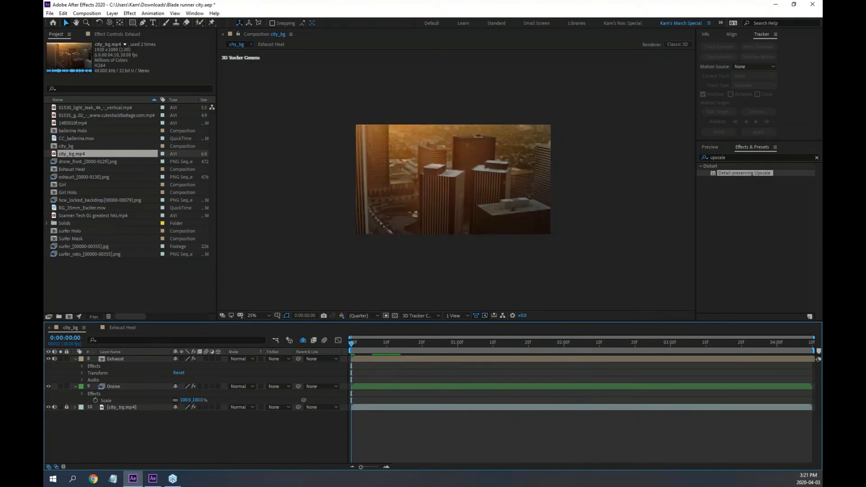
Delete Detail-preserving Upscale from the pre-composed Exhaust layer in city_bg.
click(106, 34)
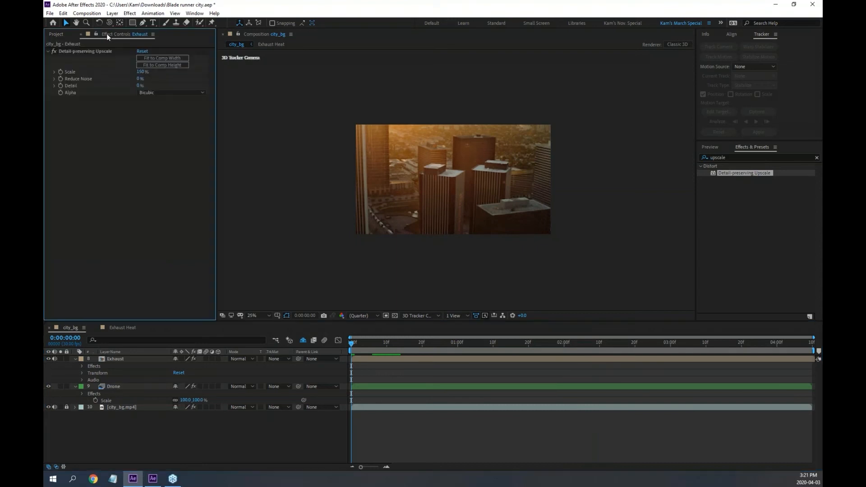
click(117, 359)
click(88, 53)
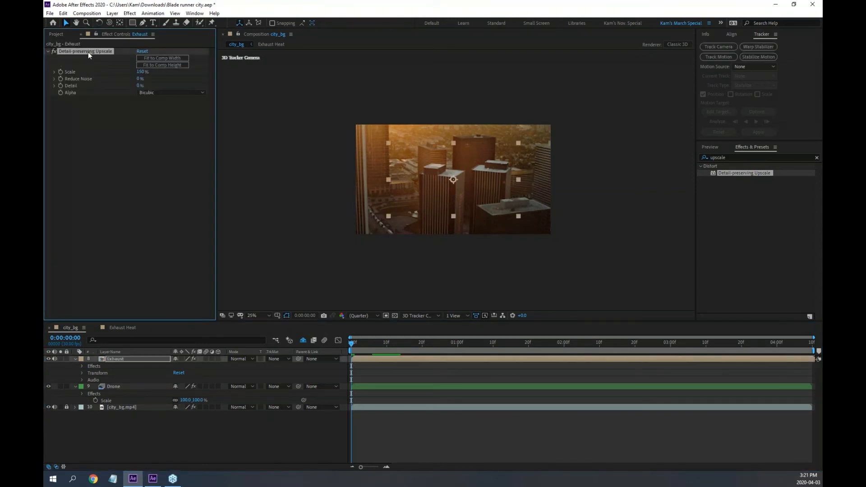
key(Delete)
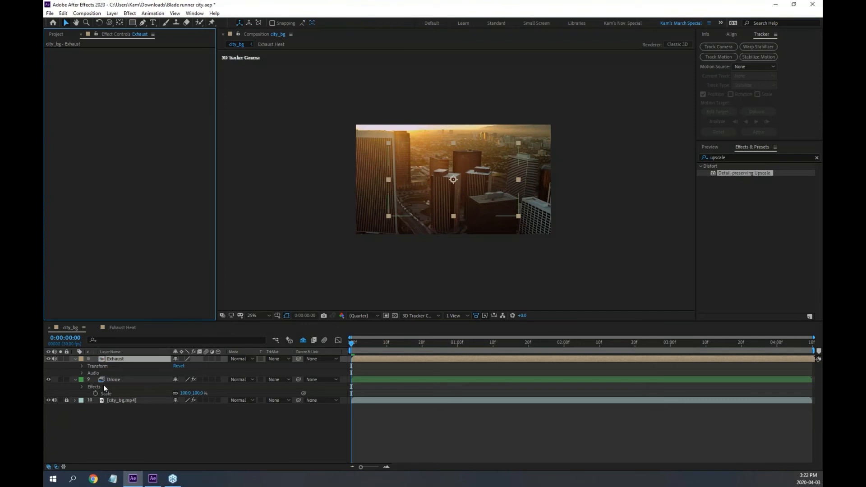
Close the Exhaust Heat composition and undo the edits back to before the Exhaust layer was pre-composed.
click(125, 329)
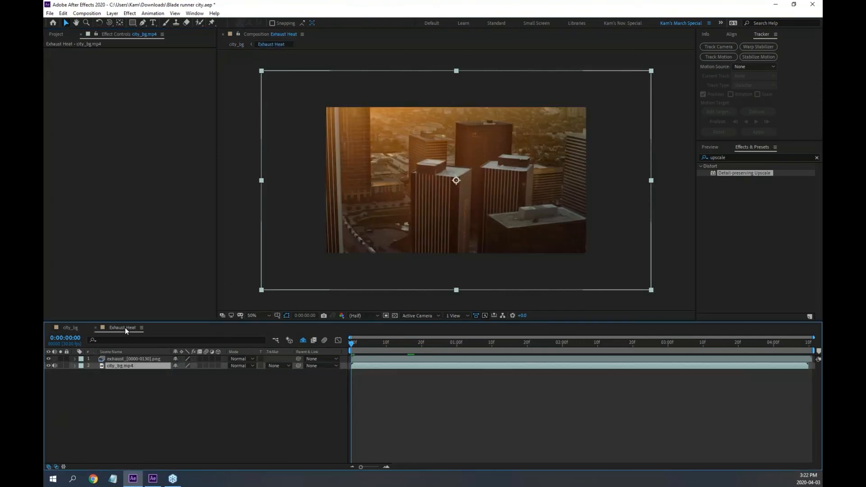
click(96, 326)
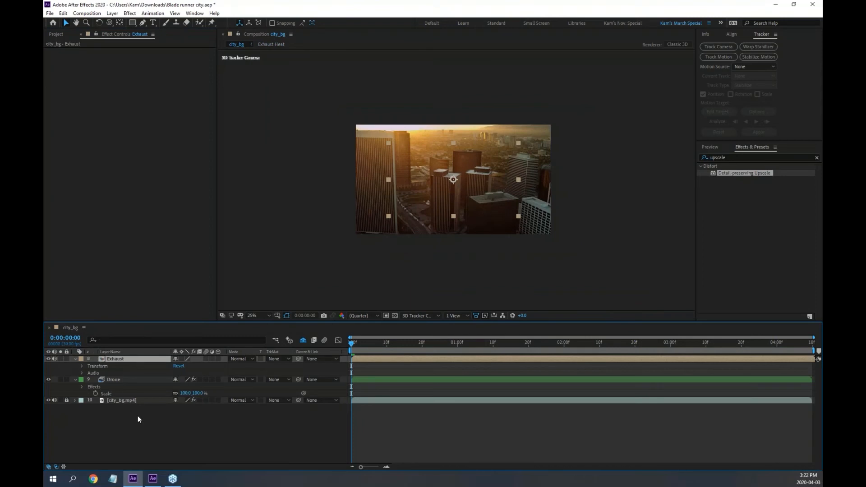
key(ctrl+z)
key(ctrl+z)
key(ctrl+z)
key(ctrl+z)
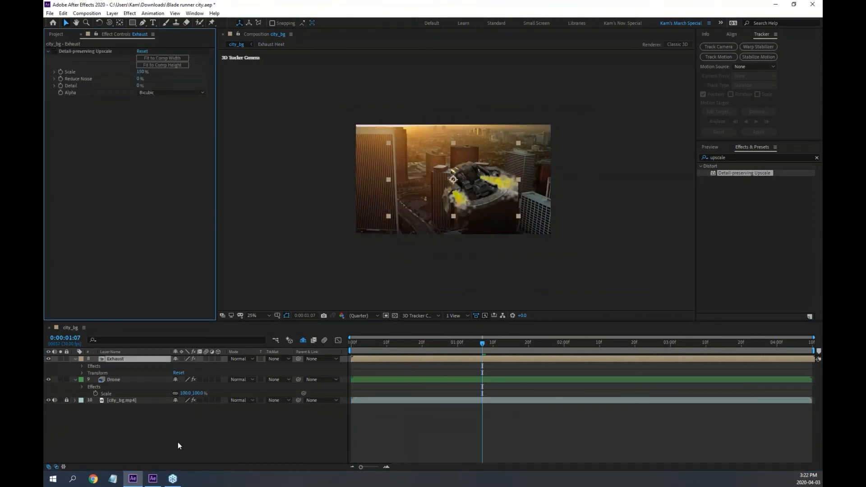
key(ctrl+z)
key(ctrl+z)
key(ctrl+z)
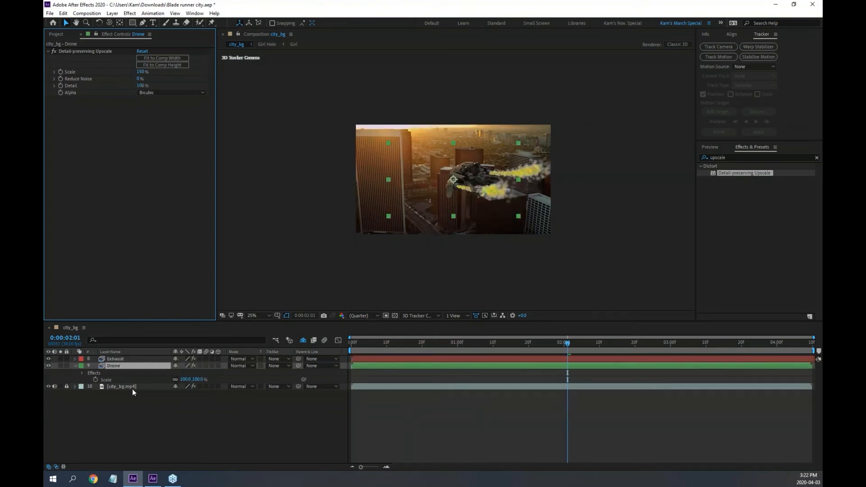
Remove the Detail-preserving Upscale effect from the original Exhaust layer.
click(119, 359)
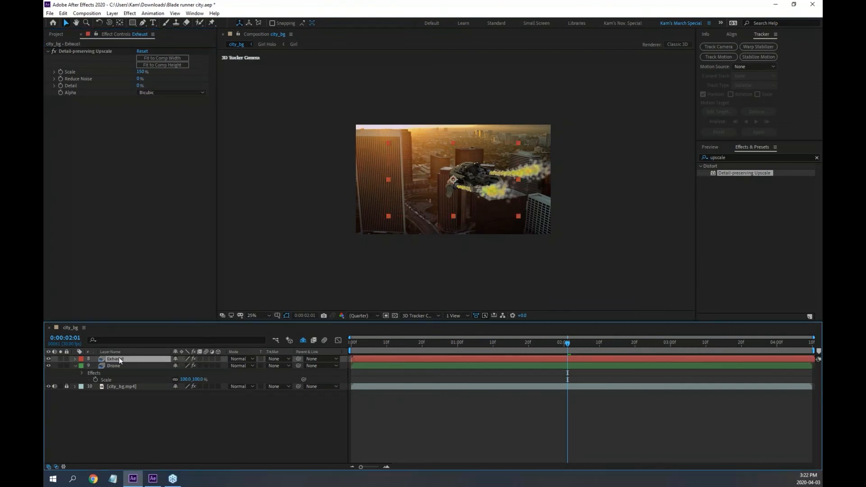
click(79, 49)
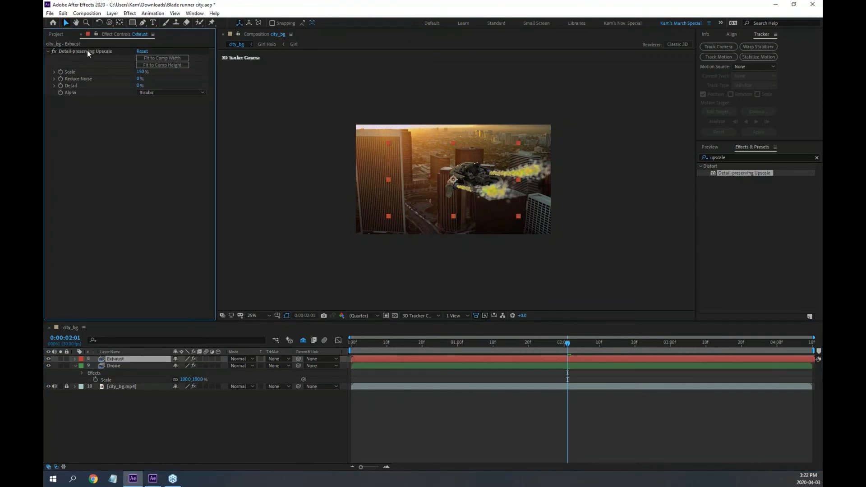
click(87, 50)
key(Delete)
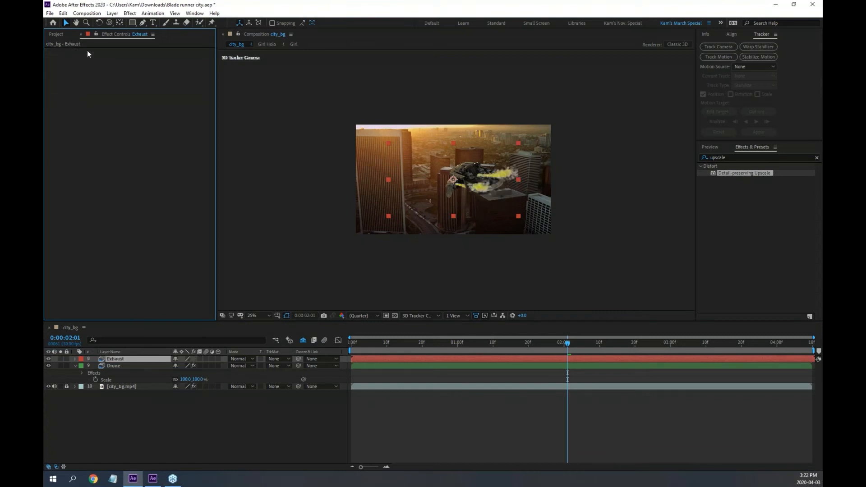
Set the Exhaust layer's scale to 150% and scrub the shot to check the flames against the drone.
key(s)
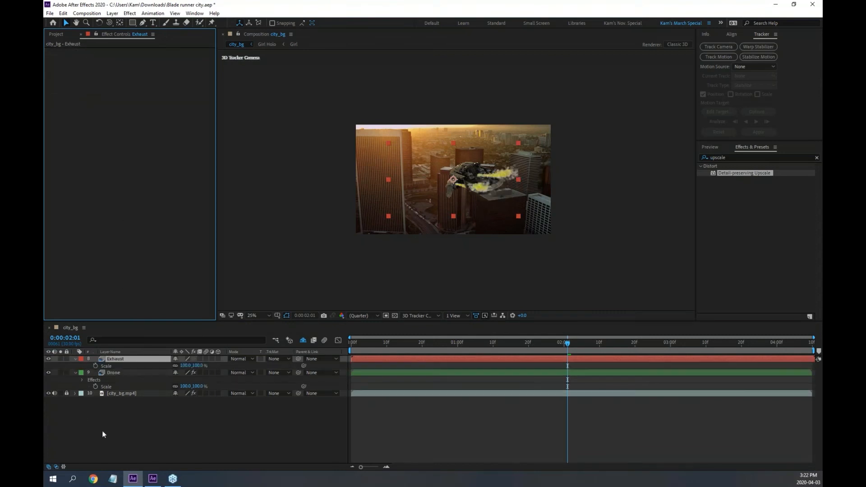
click(199, 366)
text(150)
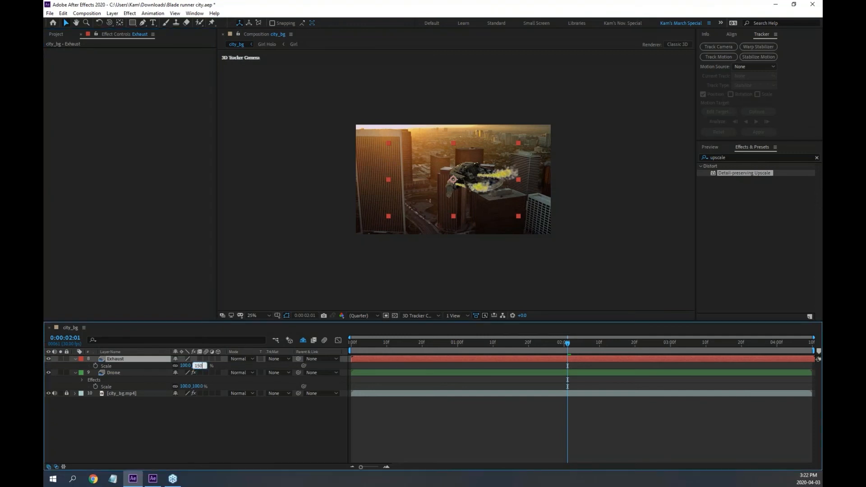
key(Return)
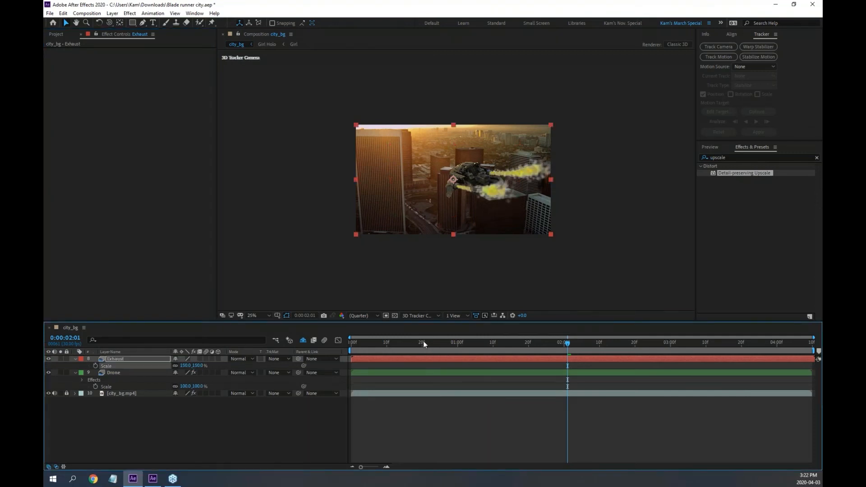
drag(423, 341, 447, 346)
click(75, 372)
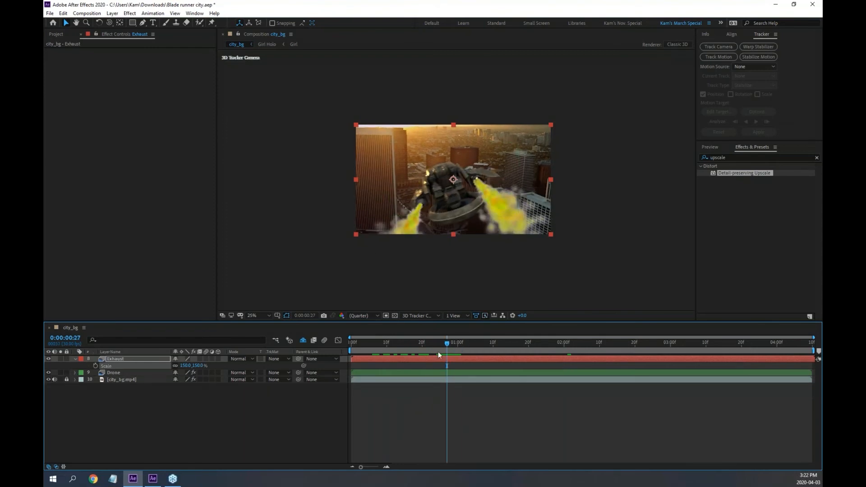
drag(445, 345, 492, 342)
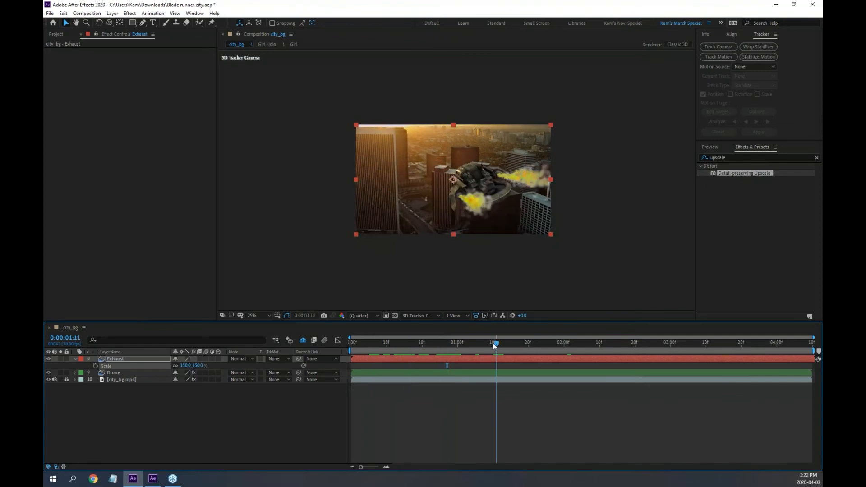
Pre-compose the Exhaust layer as Exhaust Heat, leaving all attributes in city_bg.
click(116, 358)
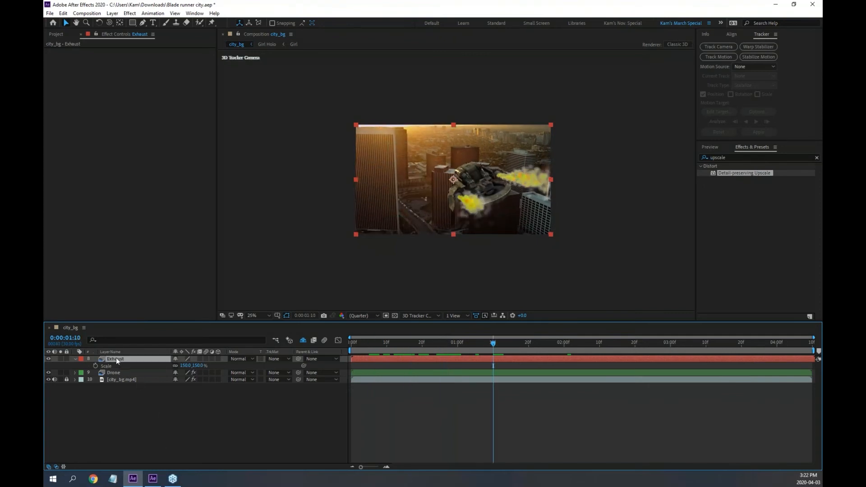
right_click(116, 358)
mouse_move(157, 252)
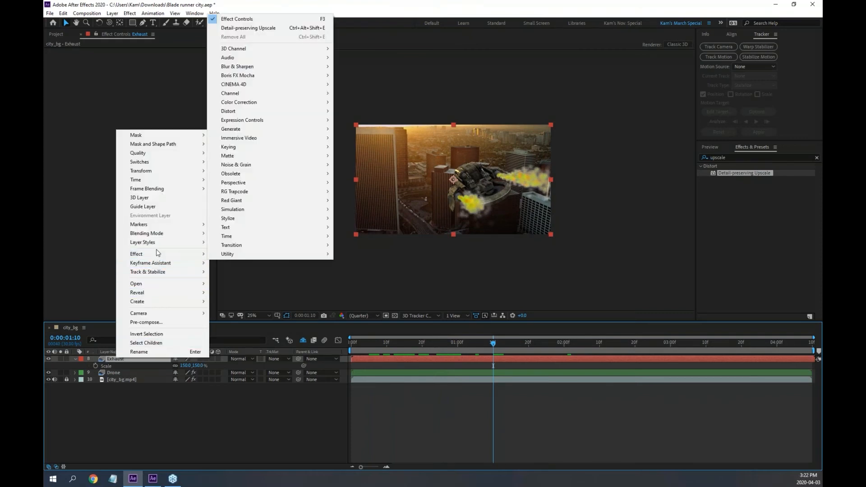
click(158, 323)
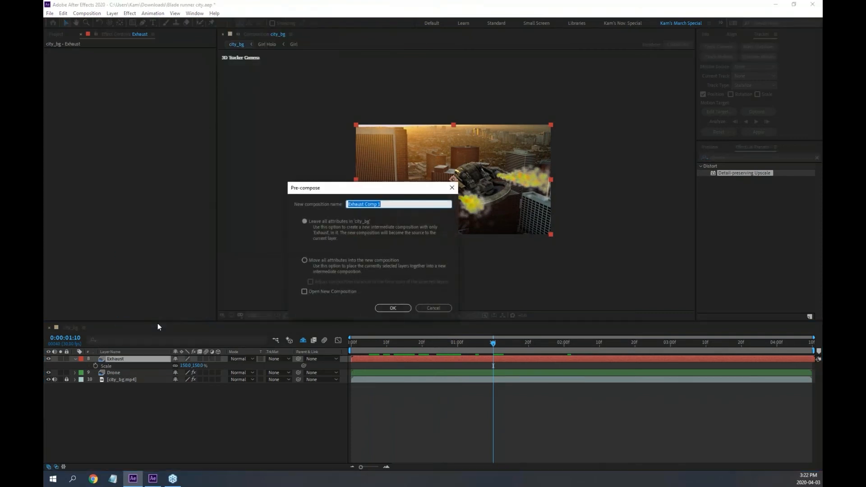
click(391, 205)
key(BackSpace)
key(BackSpace)
key(BackSpace)
key(BackSpace)
key(BackSpace)
key(BackSpace)
text(Main)
key(Return)
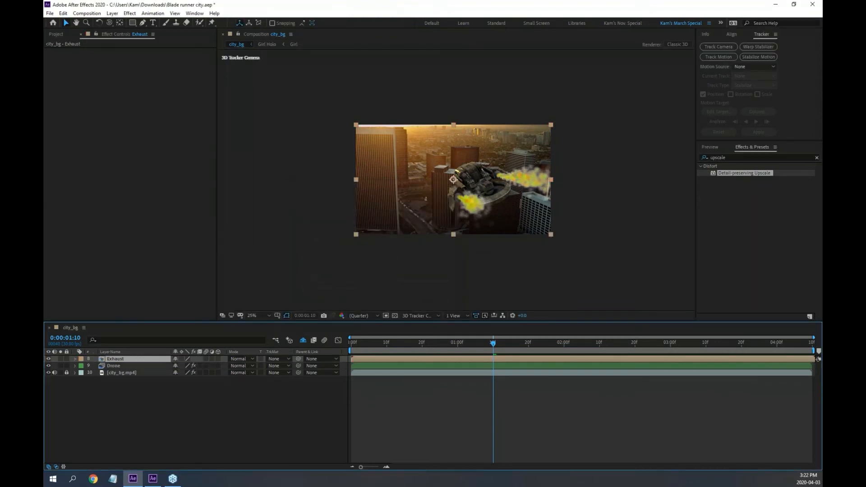
Open the Exhaust Heat composition and check its frame size and duration in the composition settings.
double_click(104, 358)
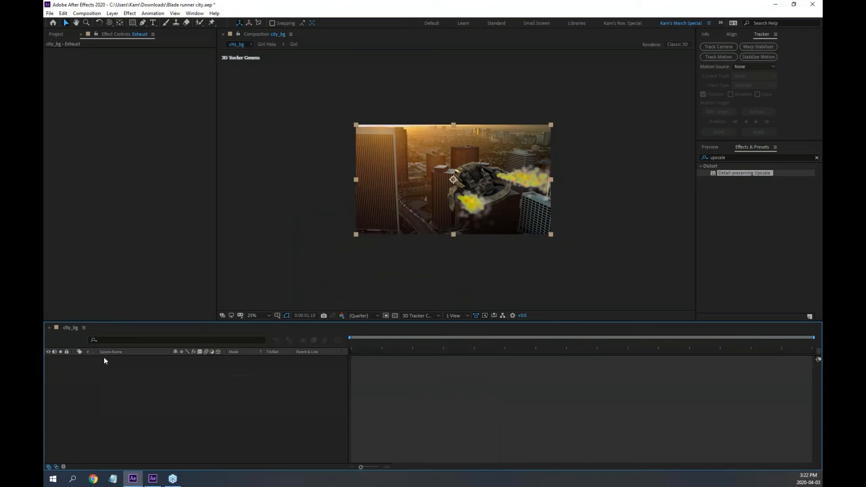
scroll(499, 193, up, 2)
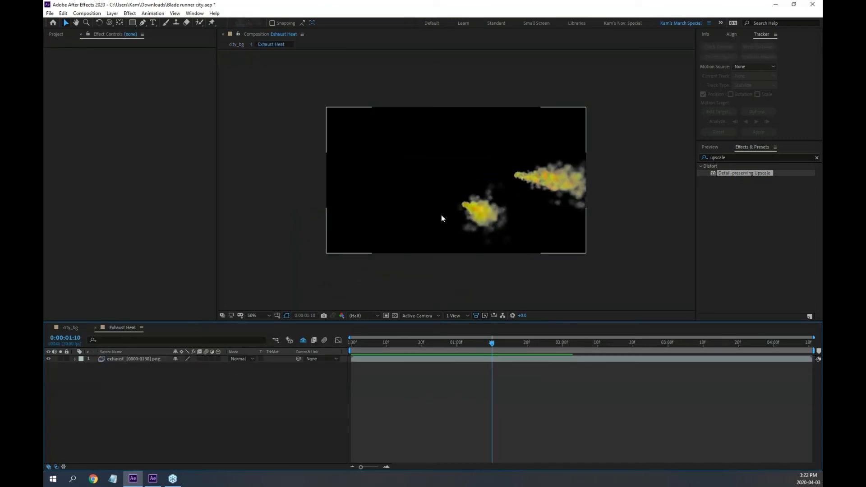
key(ctrl+k)
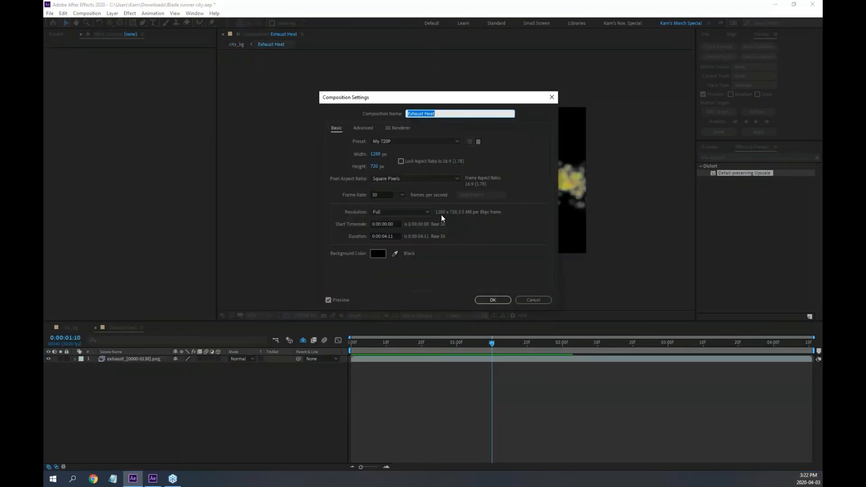
click(538, 302)
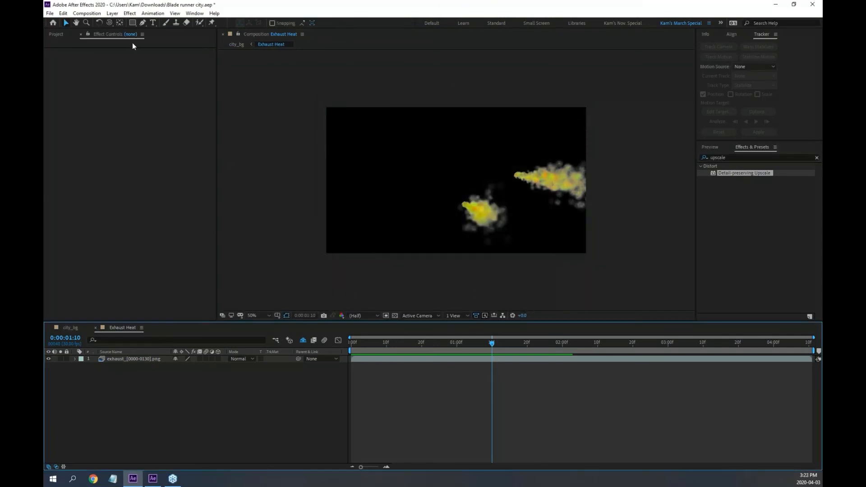
Add the city_bg.mp4 footage to Exhaust Heat beneath the exhaust PNG sequence.
click(53, 35)
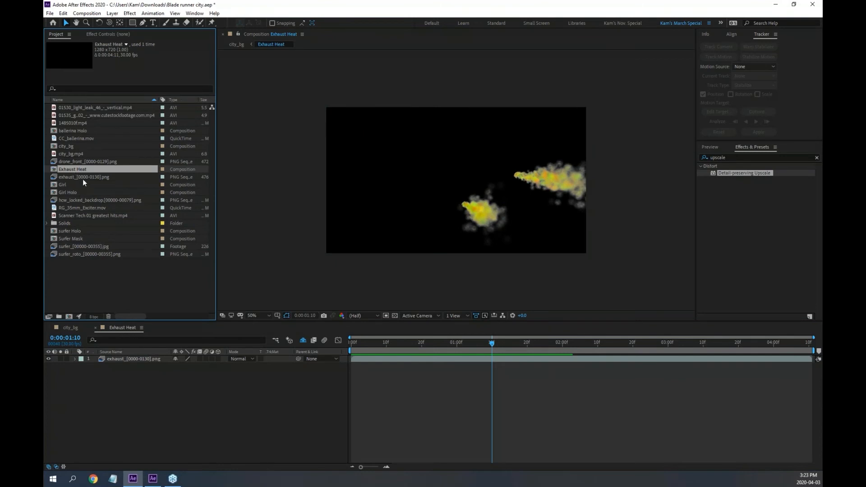
click(67, 154)
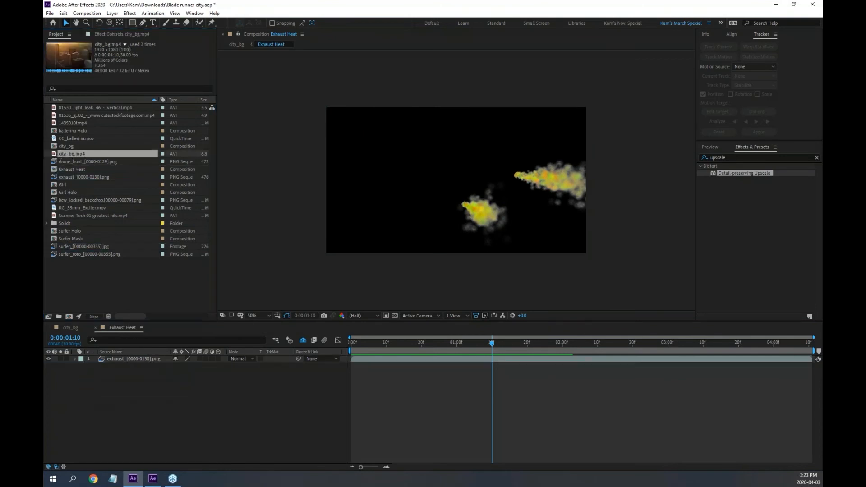
drag(67, 155, 82, 407)
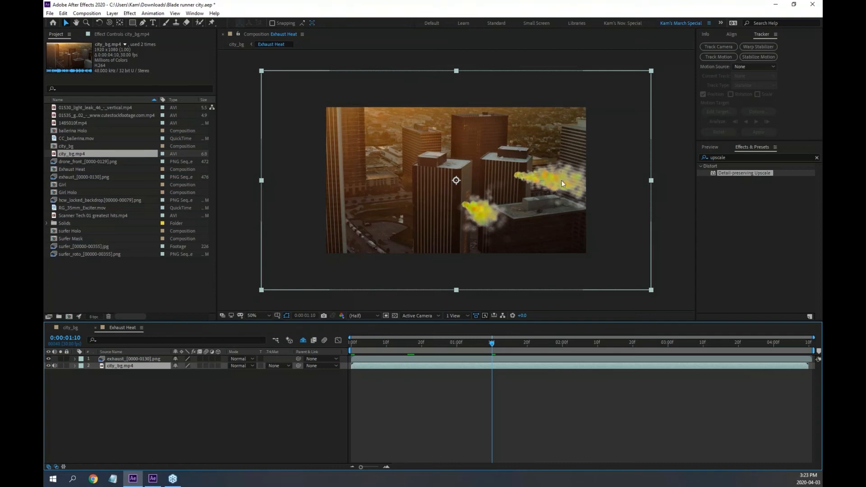
Set city_bg.mp4's track matte to Luma Matte using the exhaust PNG sequence and preview the composition from the start.
click(285, 367)
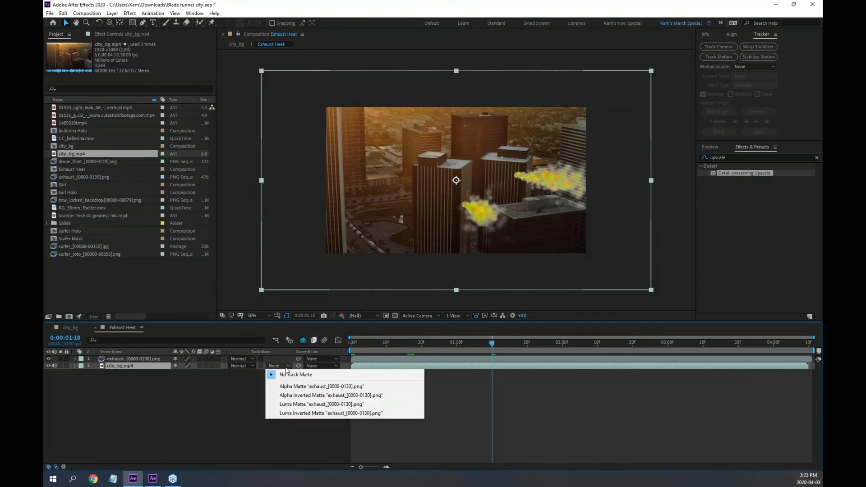
click(327, 406)
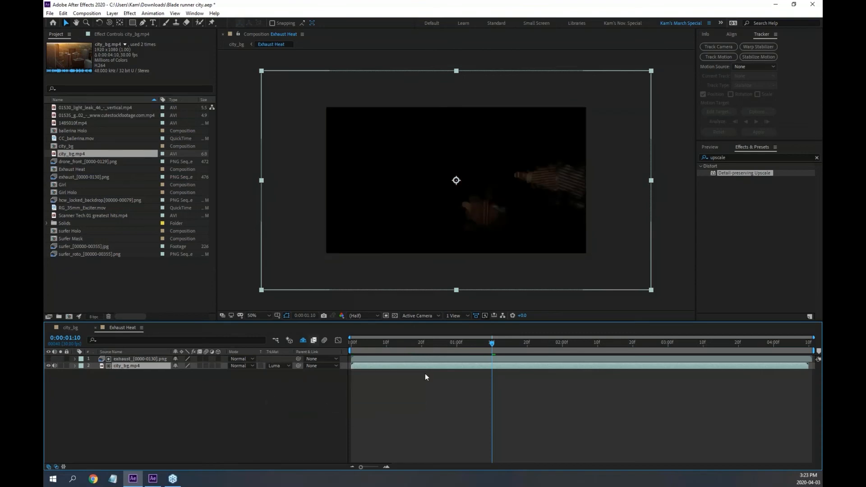
drag(426, 342, 336, 342)
key(space)
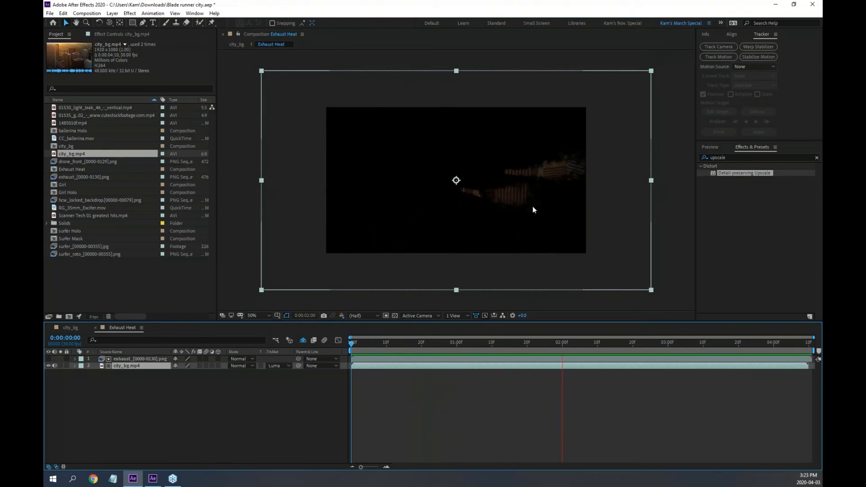
key(space)
scroll(499, 193, up, 1)
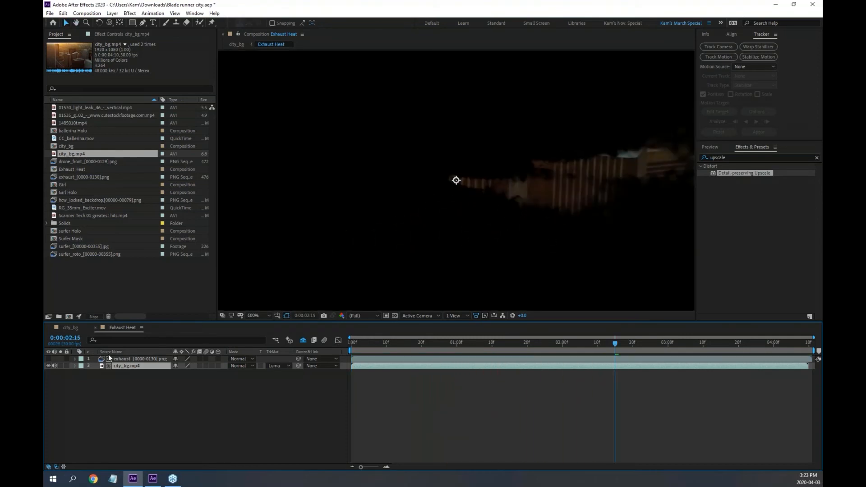
Scrub the matted city footage and compare it with the exhaust sequence by toggling that layer's visibility.
key(alt+Tab)
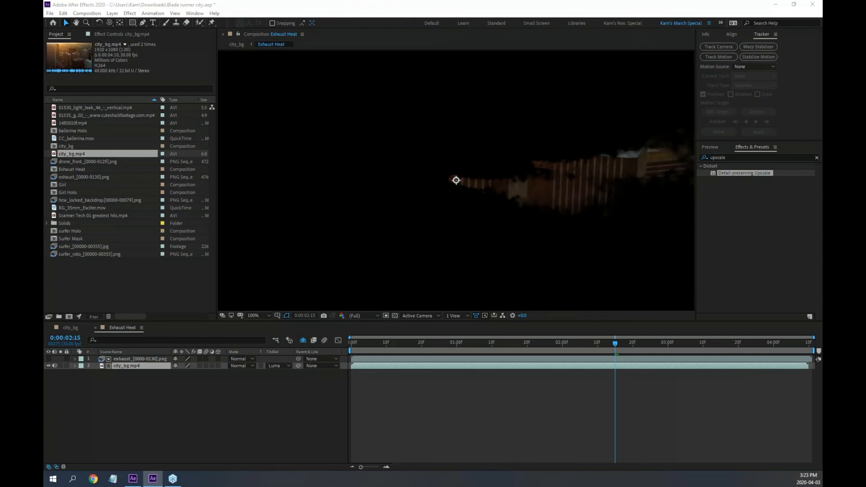
click(386, 343)
drag(407, 344, 577, 348)
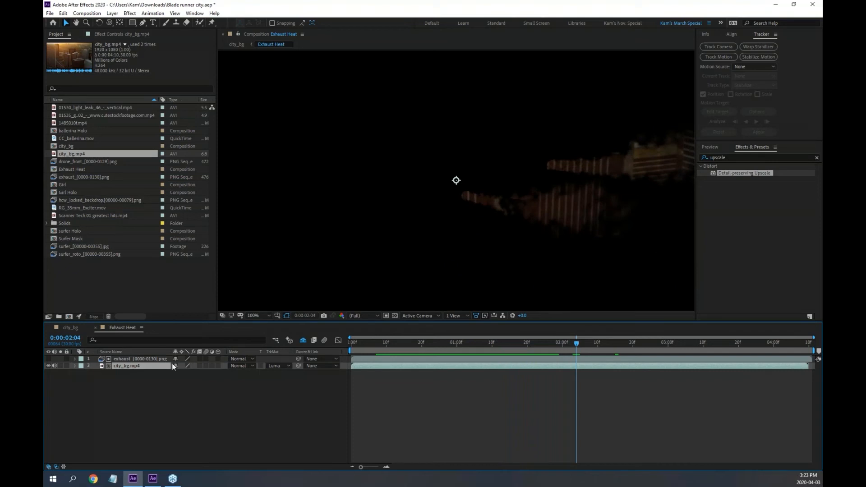
click(48, 359)
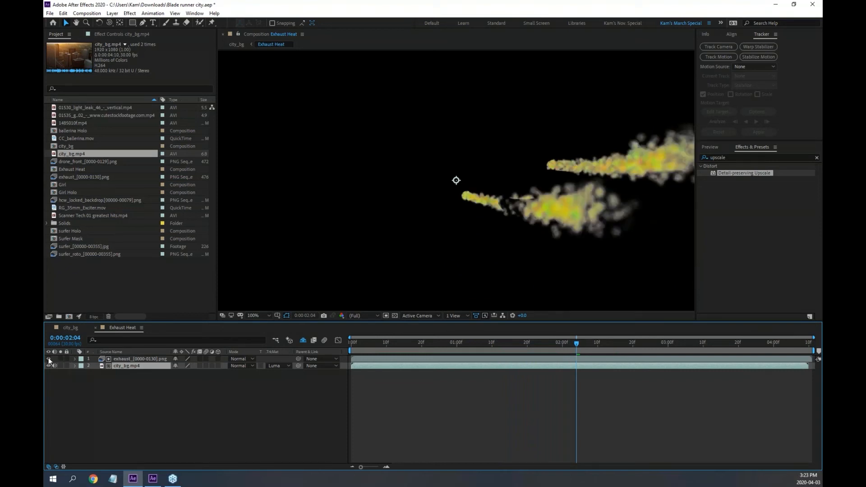
click(48, 358)
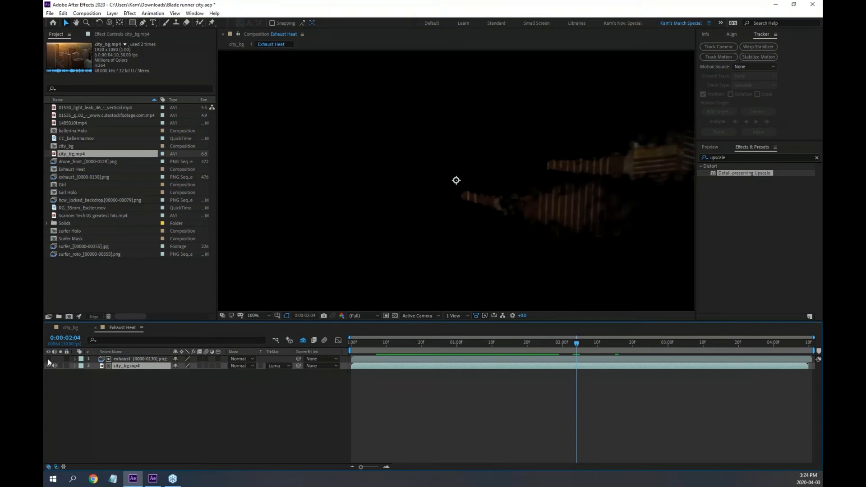
Return to the city_bg composition and inspect the area around the drone's thrusters up close.
click(80, 327)
scroll(499, 198, up, 2)
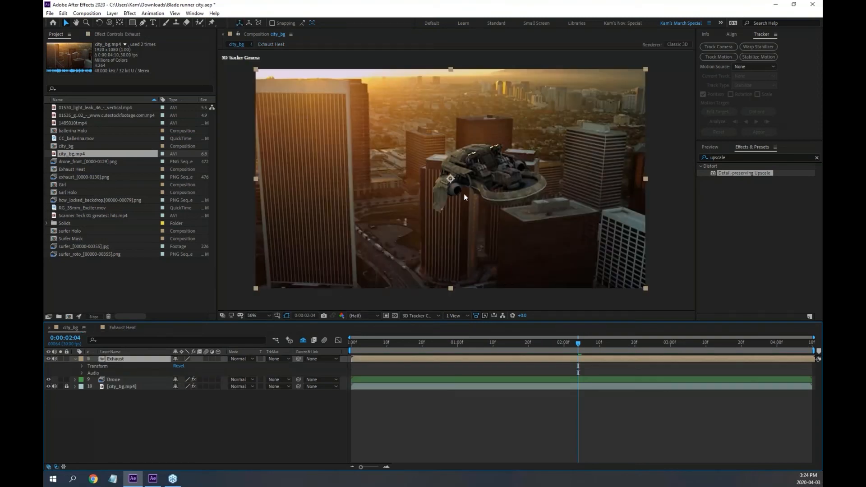
scroll(527, 189, up, 2)
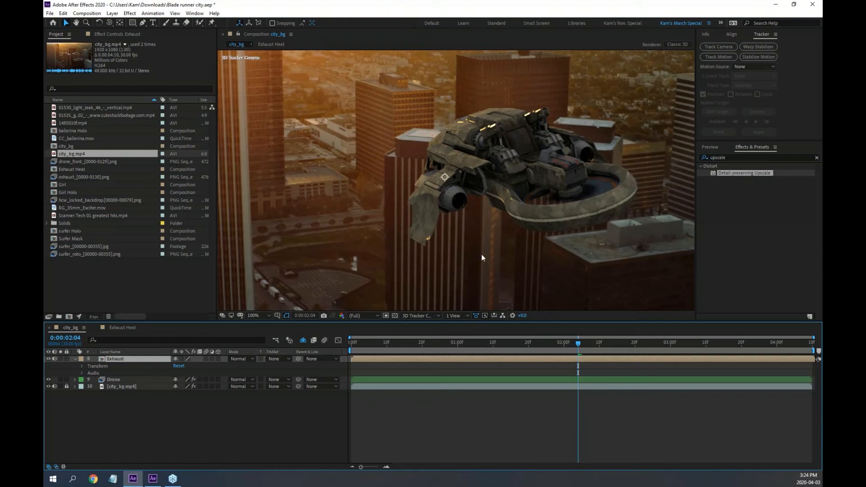
Turn on the city_bg.mp4 layer's visibility in Exhaust Heat and scrub the matted footage.
click(122, 328)
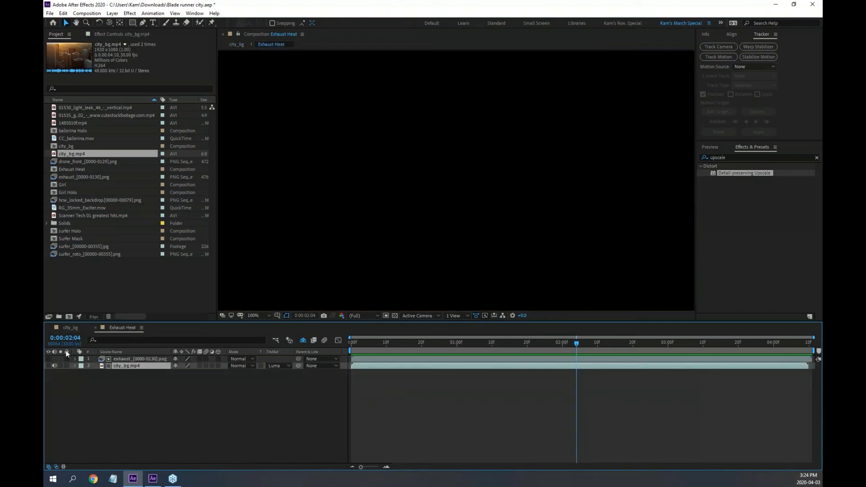
click(48, 366)
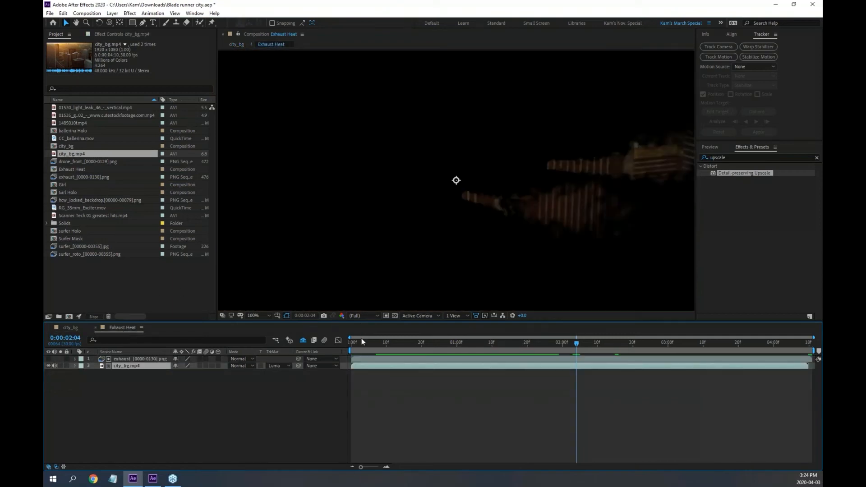
drag(359, 342, 508, 353)
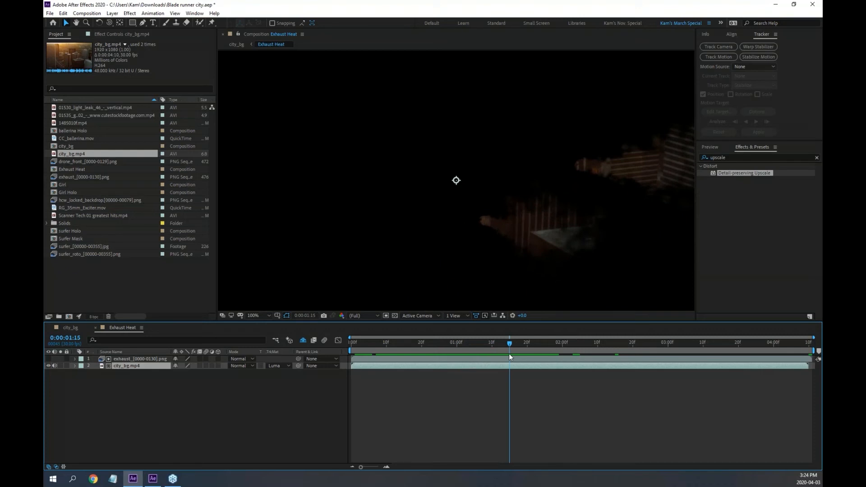
Remove the track matte from city_bg.mp4 in Exhaust Heat, apply Wave Warp to it and scrub to check the distortion.
click(289, 366)
click(291, 373)
click(125, 360)
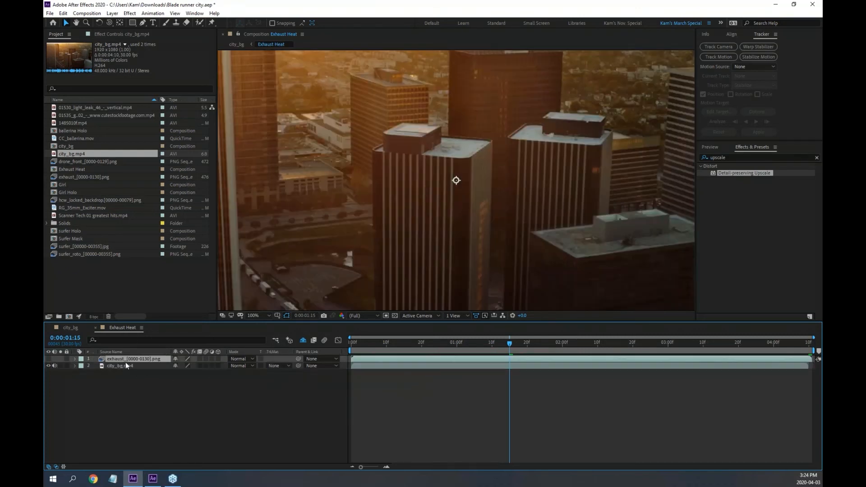
click(126, 367)
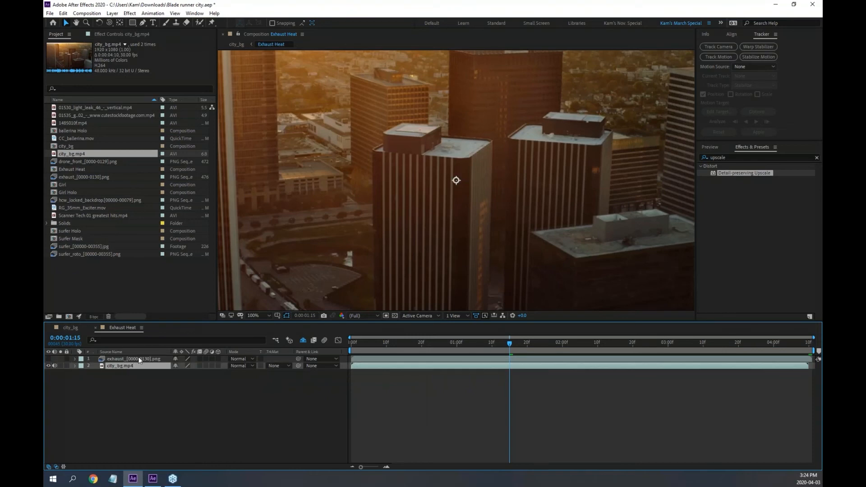
click(130, 14)
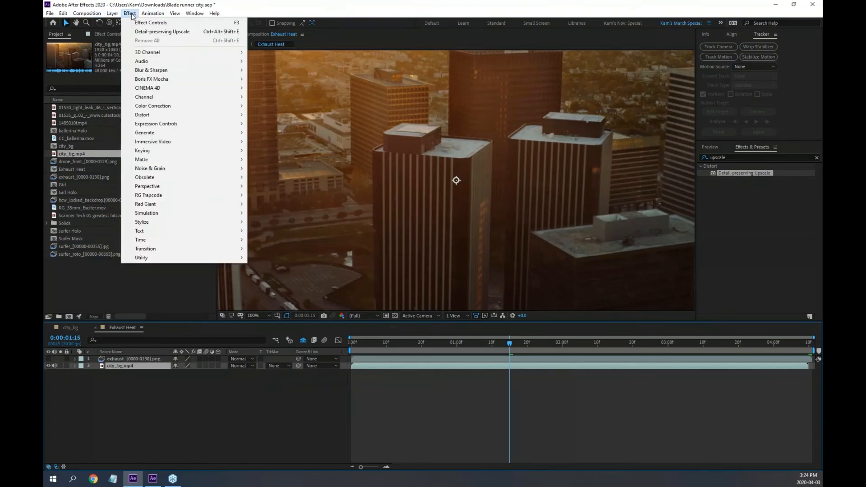
mouse_move(179, 117)
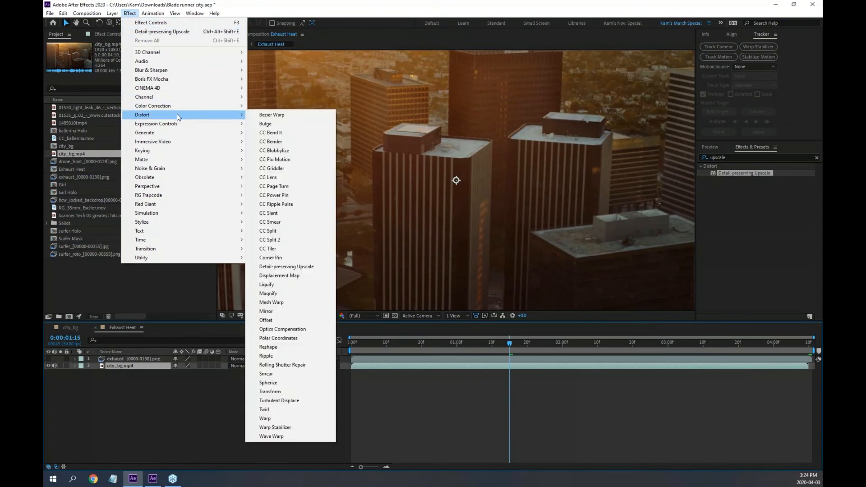
click(275, 437)
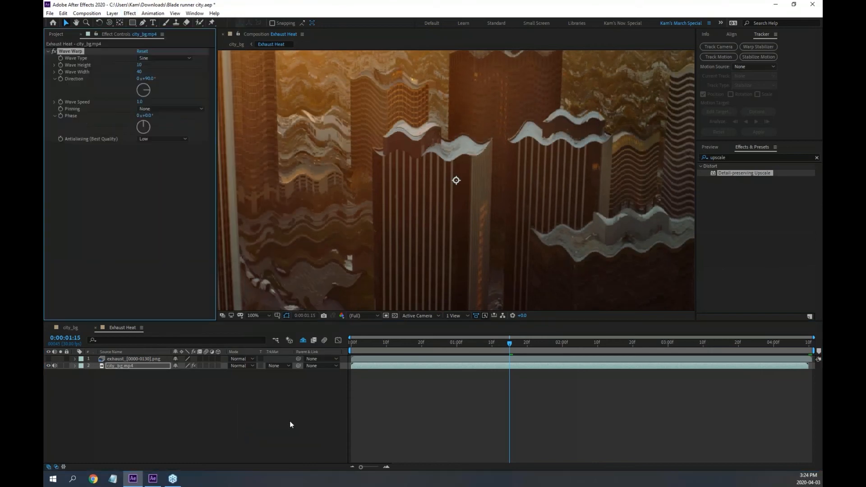
drag(392, 343, 355, 344)
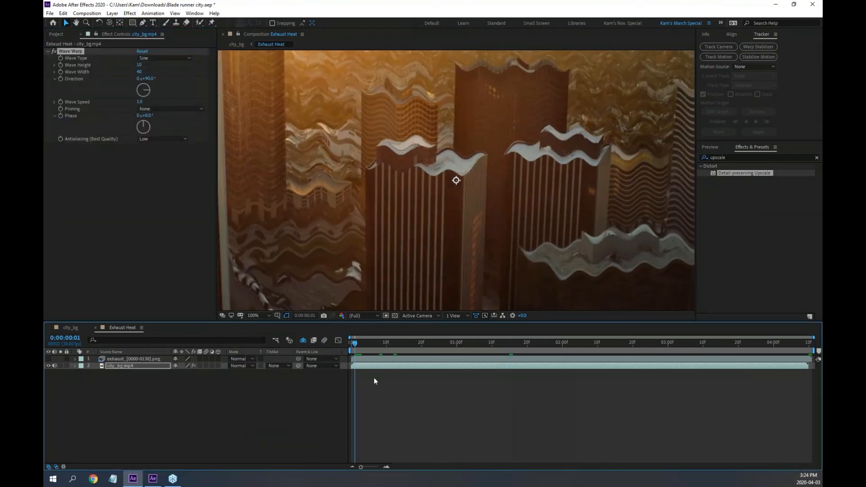
Set Wave Warp's Wave Height to 5 and Wave Width to 50 on the city_bg.mp4 layer.
key(space)
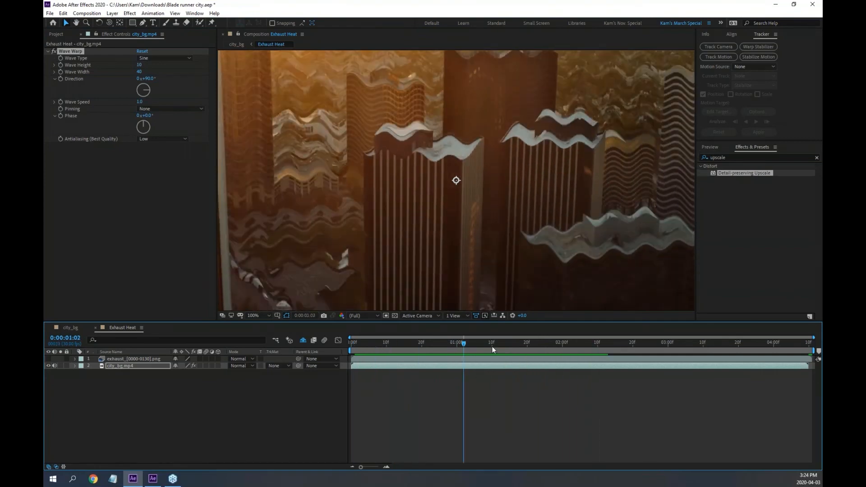
drag(410, 347, 351, 348)
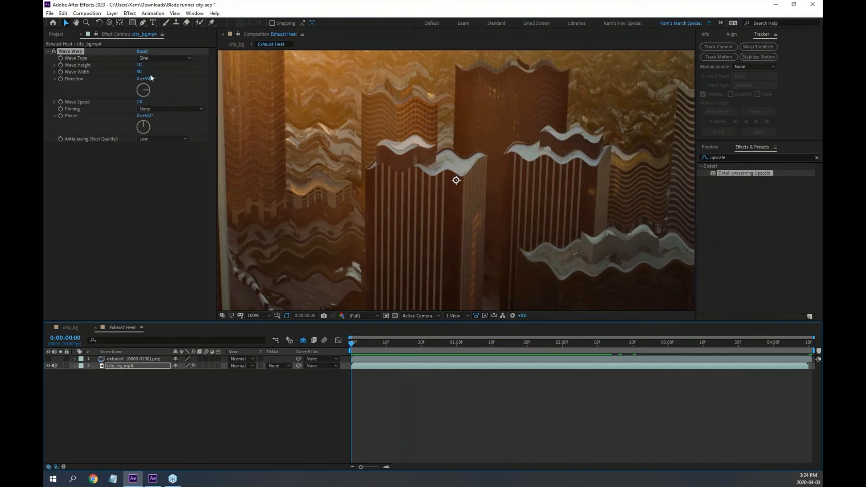
click(139, 65)
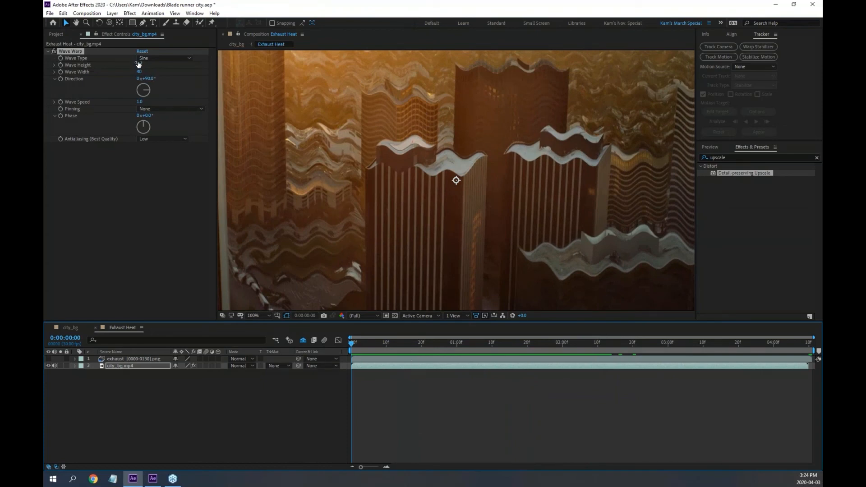
click(154, 238)
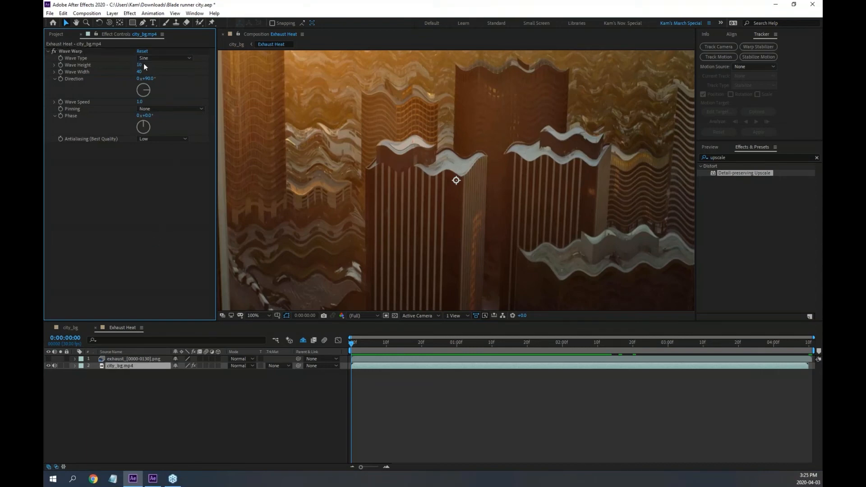
mouse_move(140, 67)
mouse_down()
mouse_move(130, 66)
mouse_move(138, 68)
mouse_up()
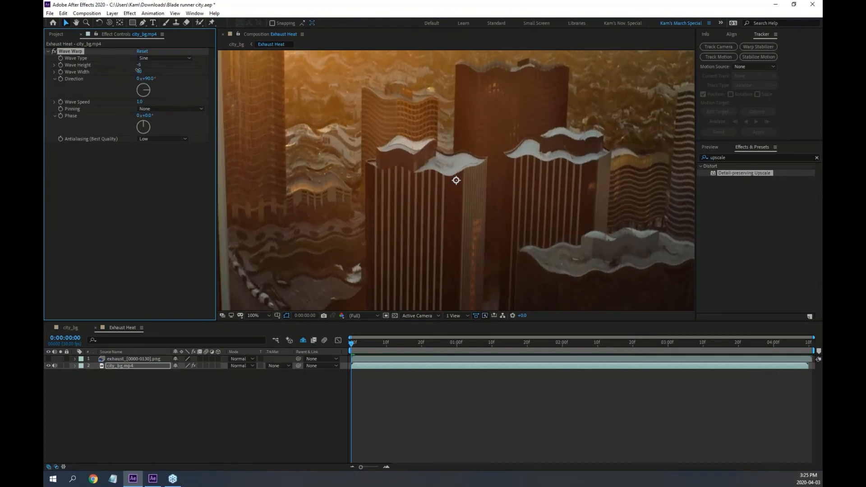
click(140, 67)
text(5)
key(Return)
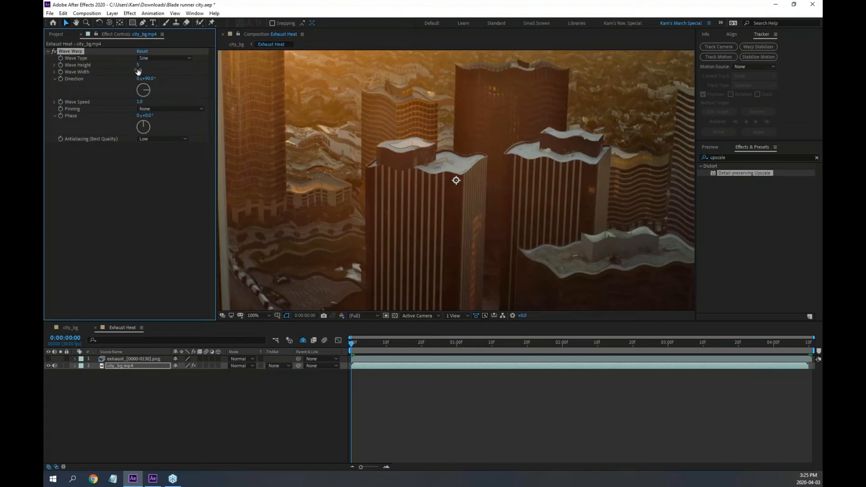
click(139, 71)
text(50)
key(Return)
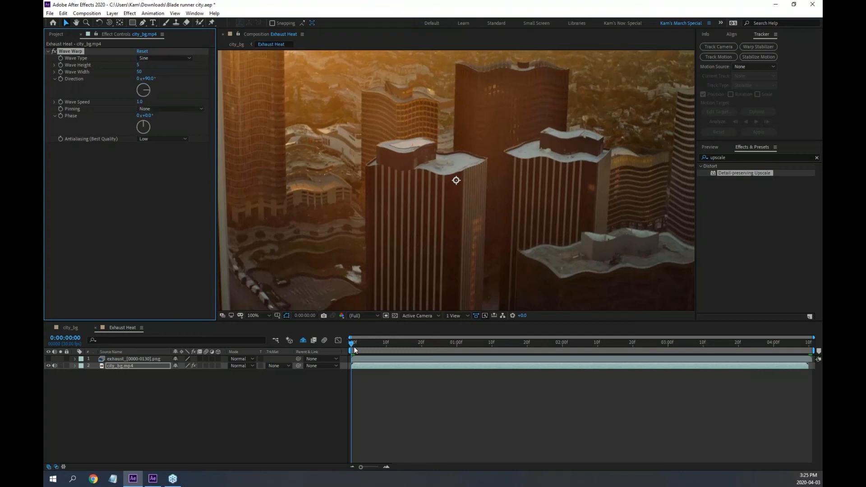
Scrub and play back the footage in Exhaust Heat to check the softened wave distortion, bringing up the preview settings.
drag(354, 348, 397, 359)
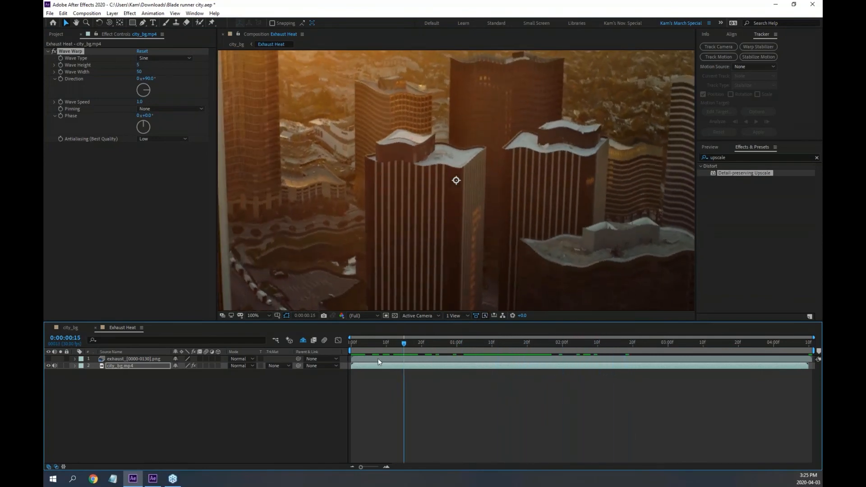
click(120, 366)
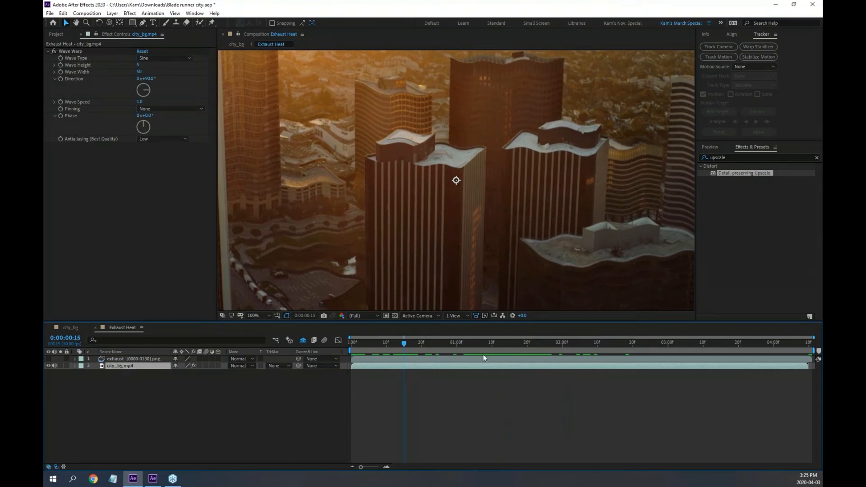
drag(407, 346, 428, 366)
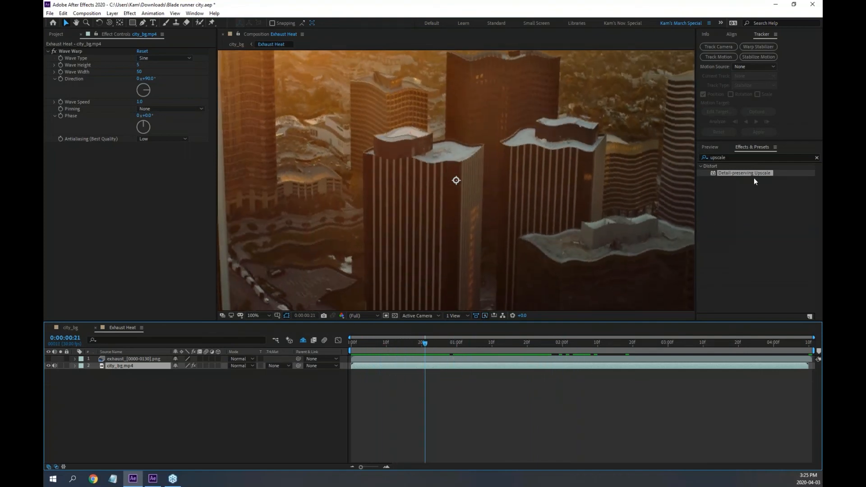
click(816, 158)
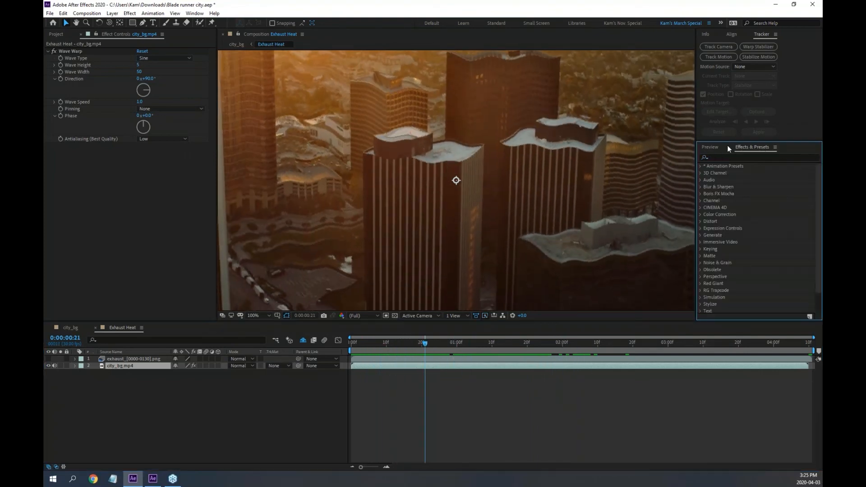
click(713, 147)
click(424, 344)
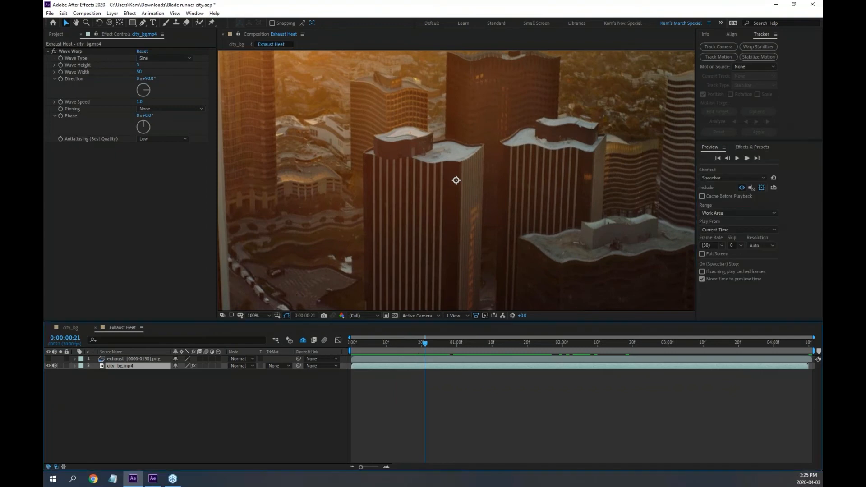
key(space)
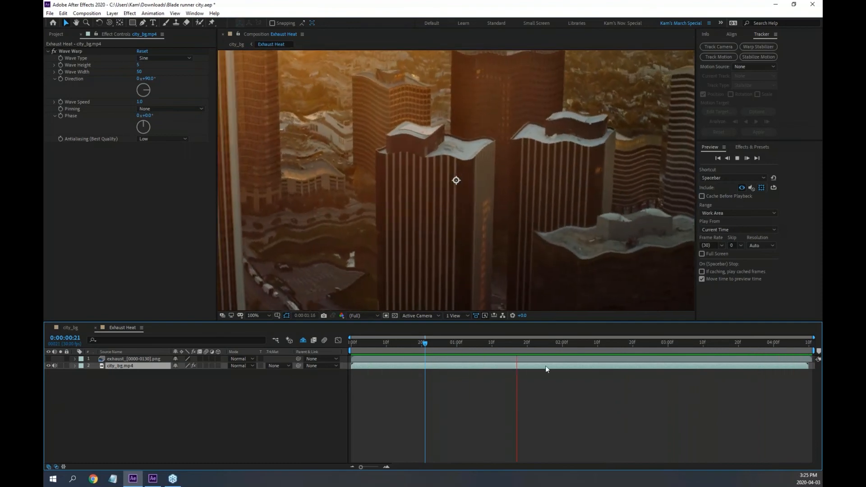
key(space)
drag(522, 340, 449, 351)
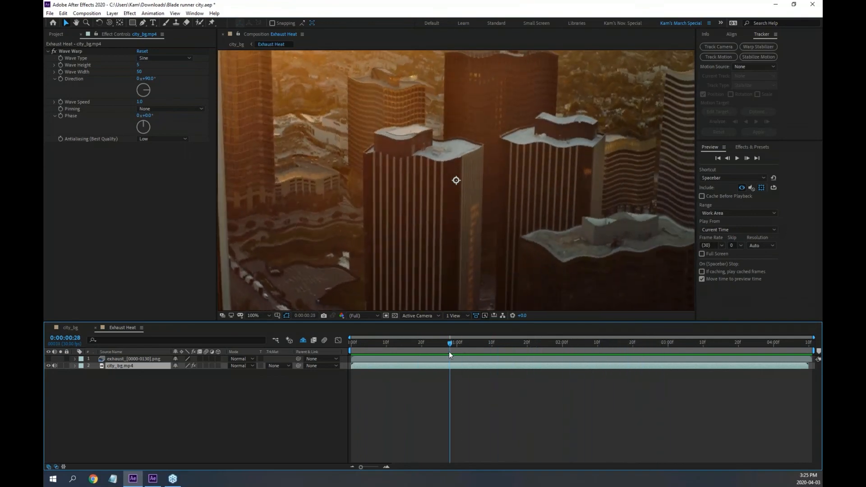
Set the Wave Warp's Wave Speed to 2 and play back the footage from near the start.
click(140, 102)
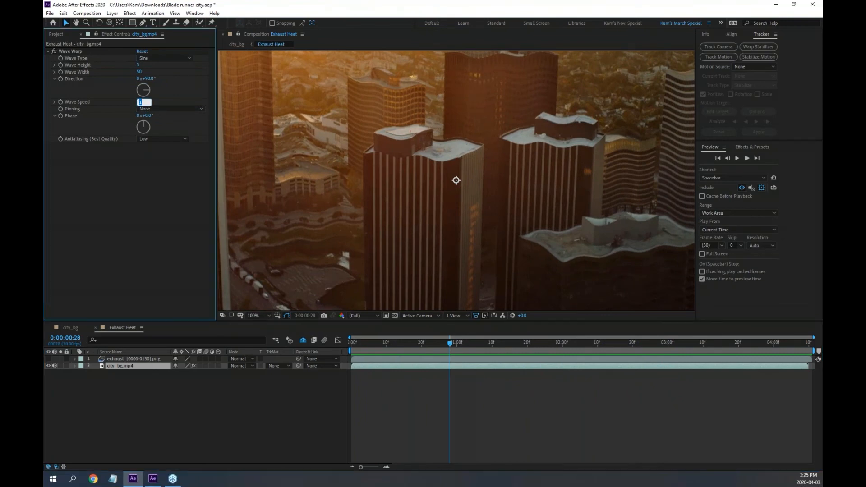
click(456, 180)
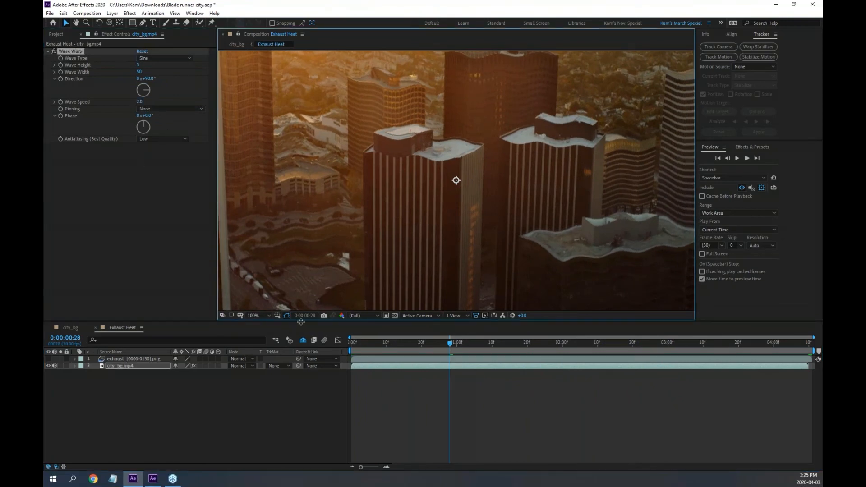
click(356, 344)
key(space)
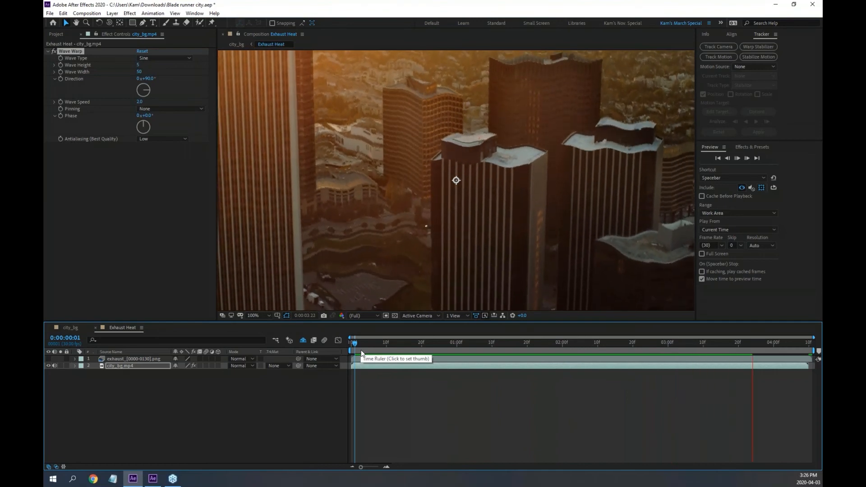
key(space)
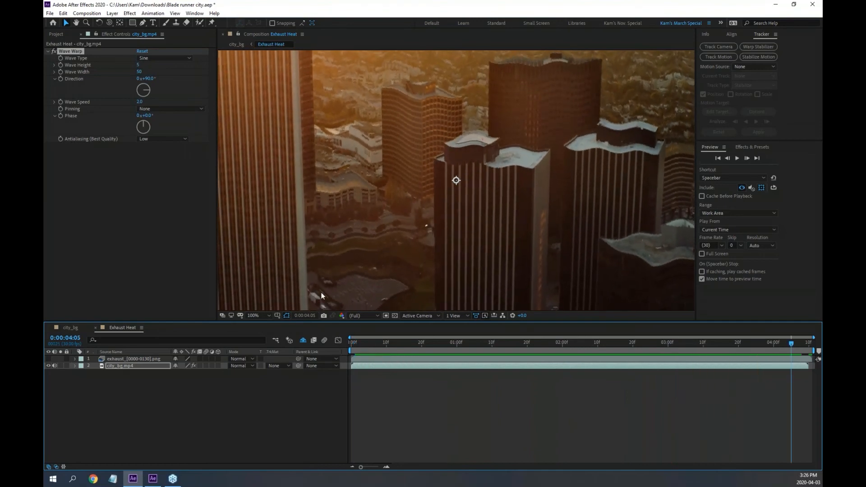
Try rotating the Wave Warp's Direction to 132° and scrub the early frames to check the waves.
mouse_move(148, 89)
mouse_down()
mouse_move(141, 86)
mouse_move(151, 92)
mouse_move(144, 104)
mouse_move(155, 91)
mouse_up()
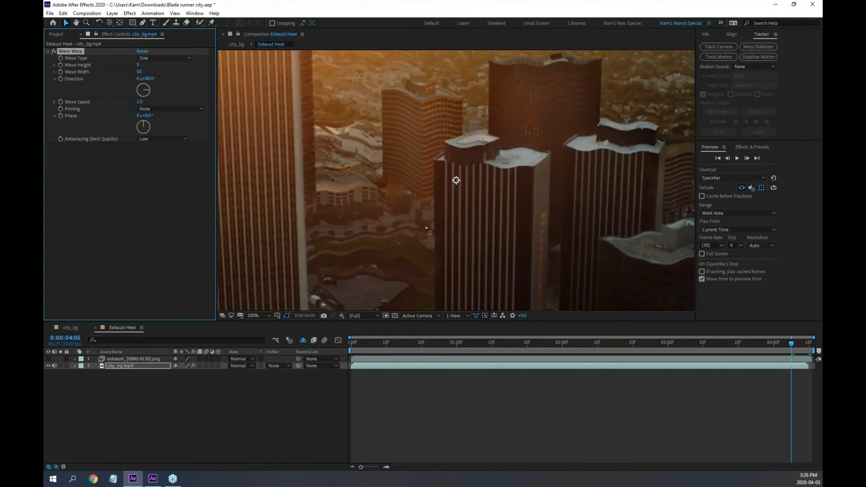
key(alt+Tab)
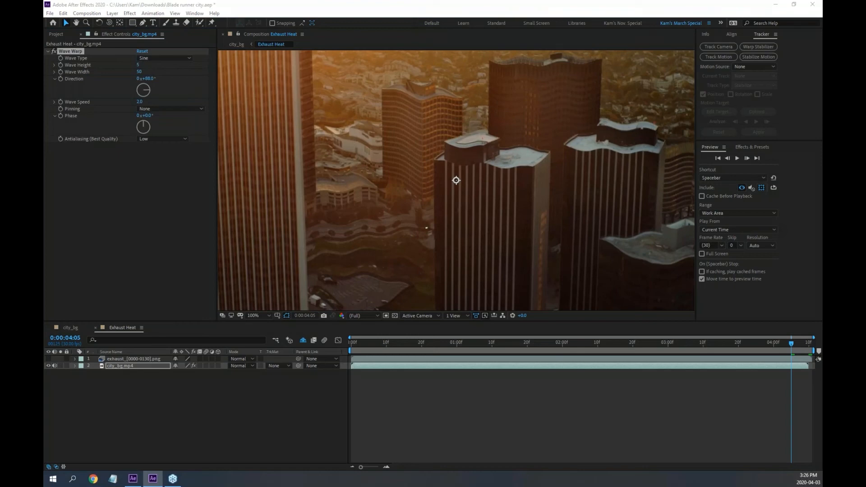
mouse_move(144, 88)
mouse_down()
mouse_move(140, 100)
mouse_move(132, 91)
mouse_up()
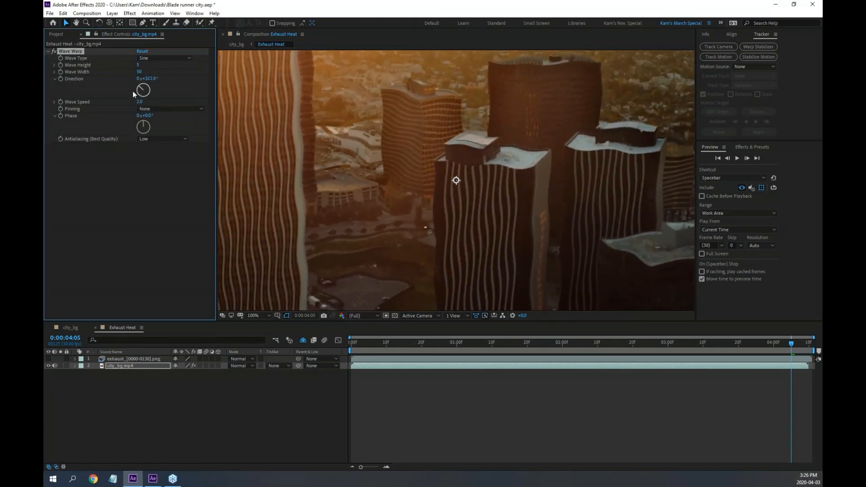
click(384, 345)
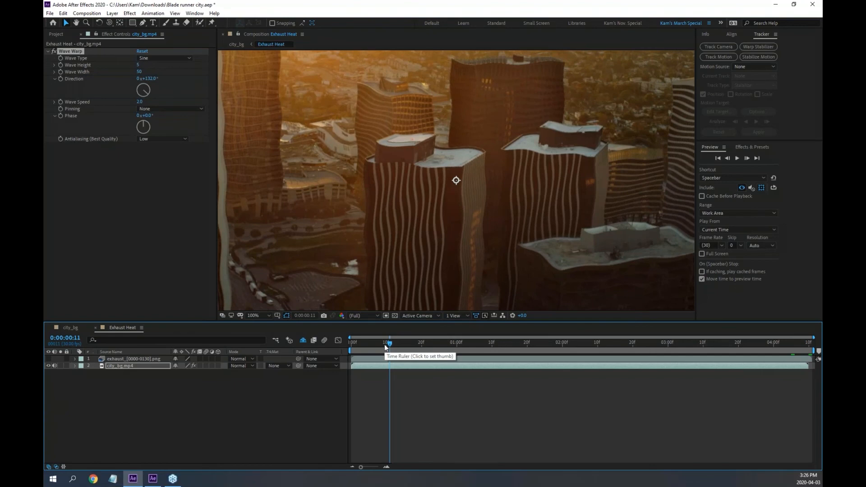
drag(385, 345, 373, 344)
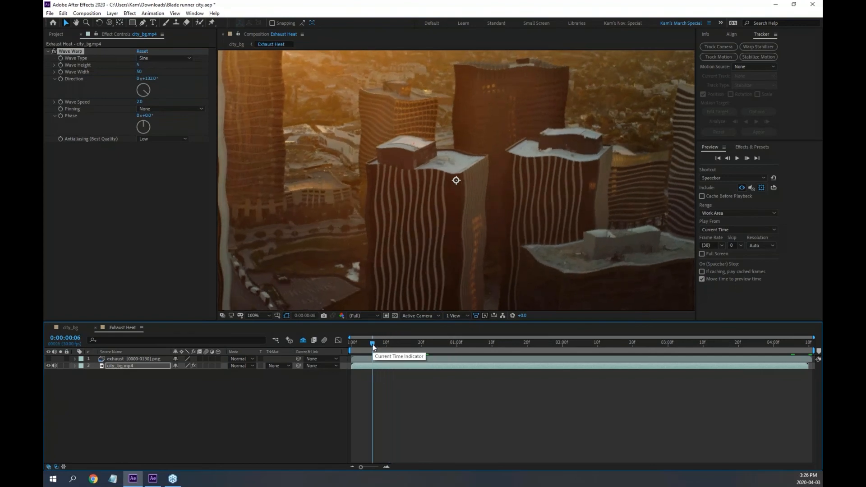
Expand the Wave Warp properties of city_bg.mp4 in the timeline and drive Direction with the expression random(360).
click(74, 365)
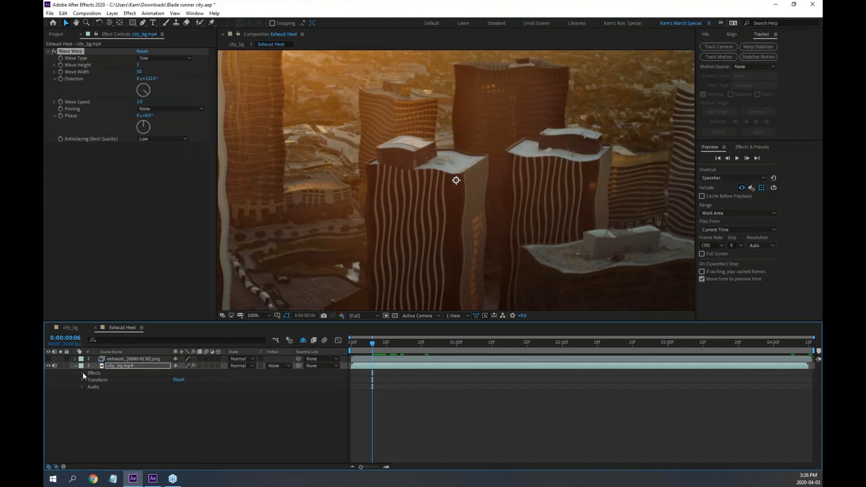
click(82, 372)
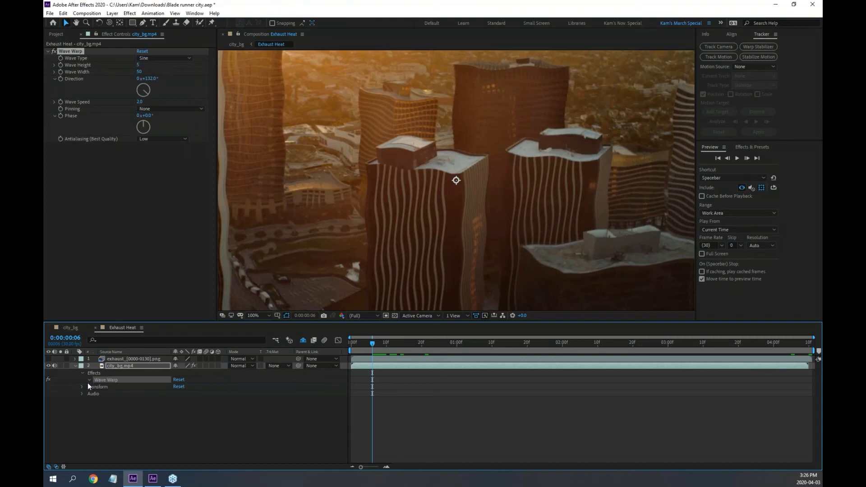
click(88, 380)
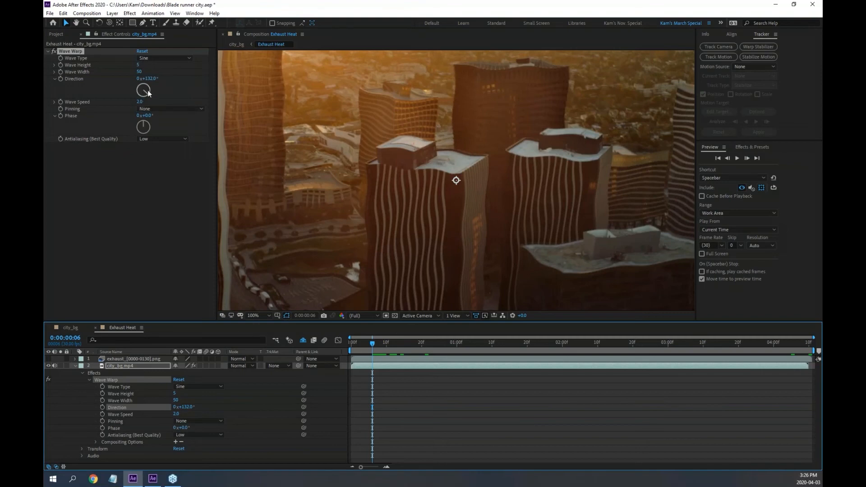
drag(148, 93, 145, 86)
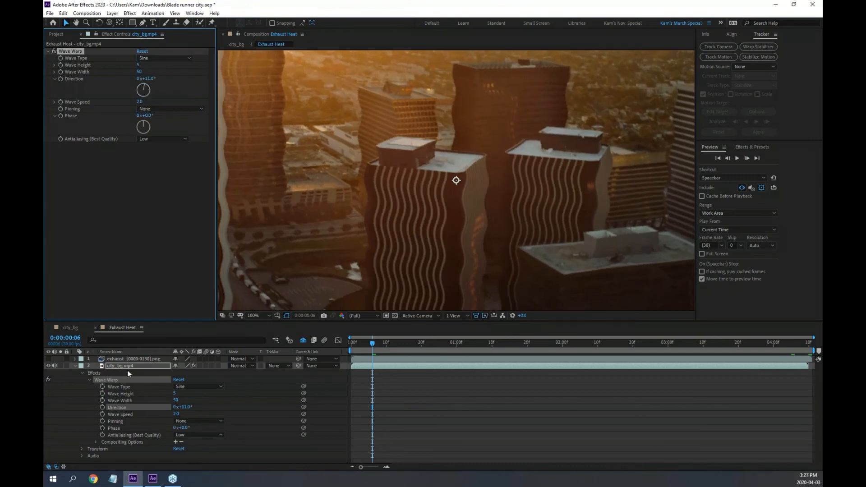
alt+click(102, 407)
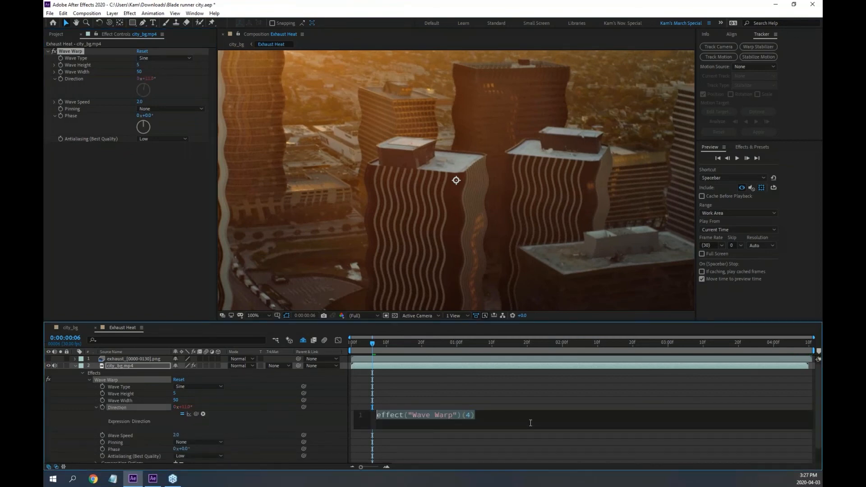
text(rando)
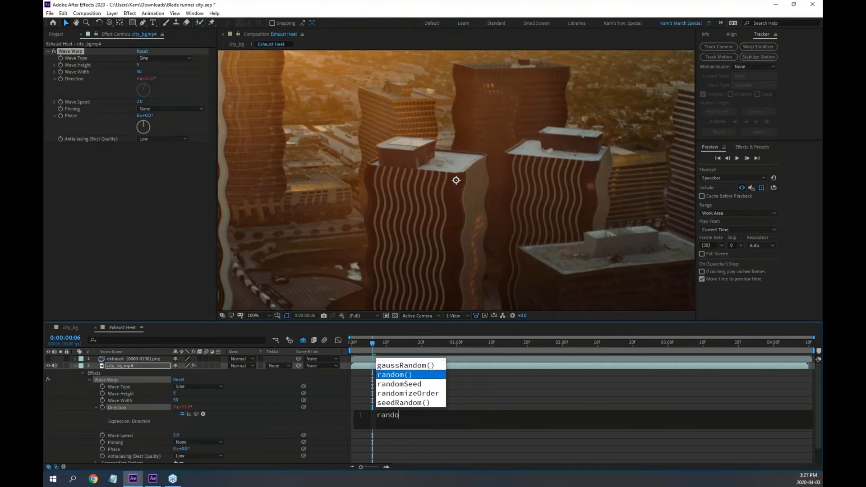
text(m(36)
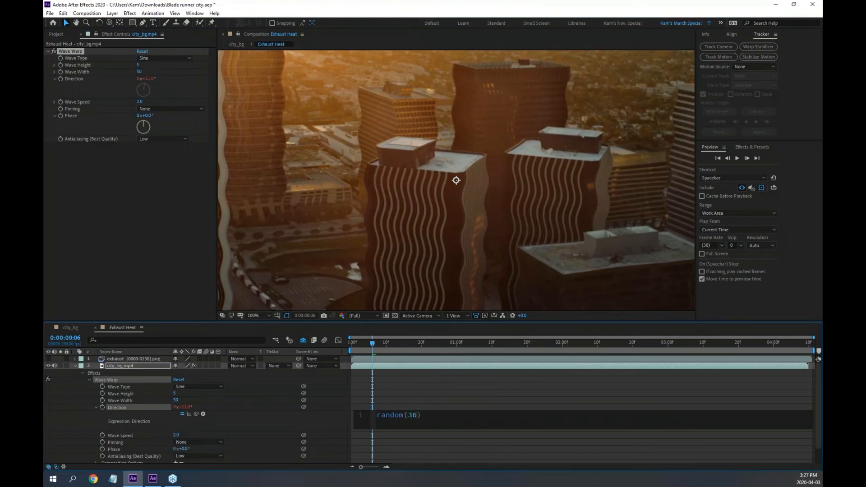
text(0)
click(376, 342)
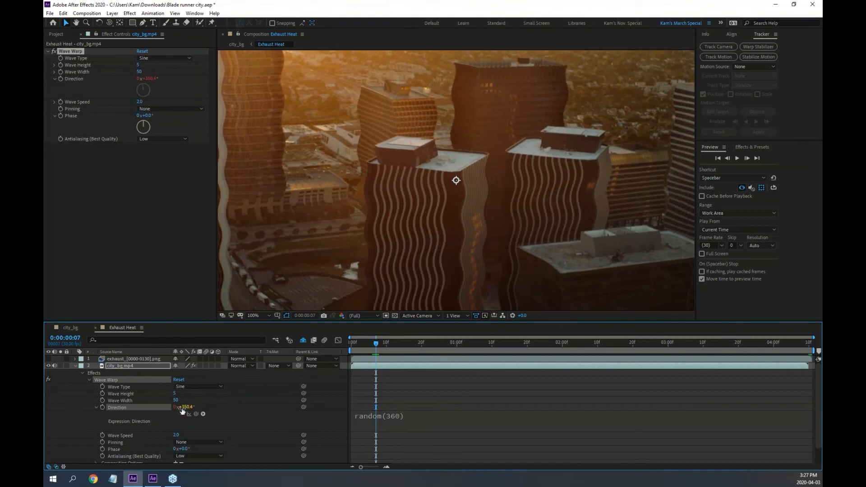
Scrub and play back the footage from the first frame to check the randomized wave direction.
click(379, 343)
key(space)
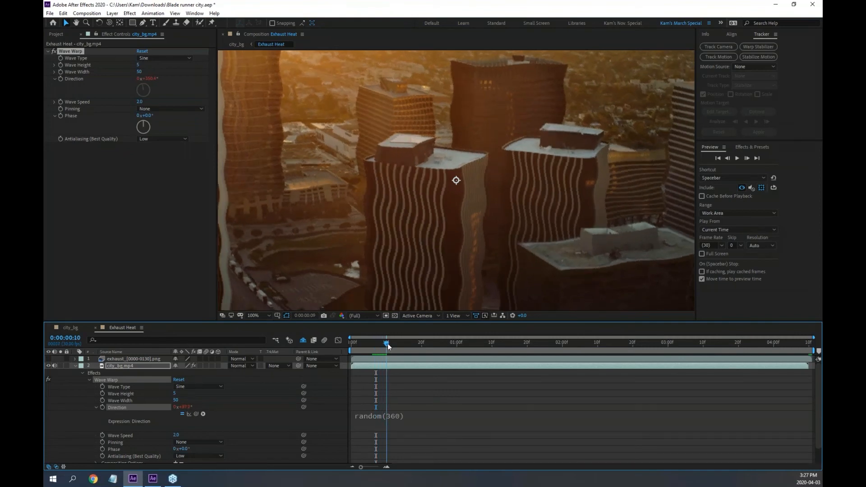
drag(440, 347, 344, 348)
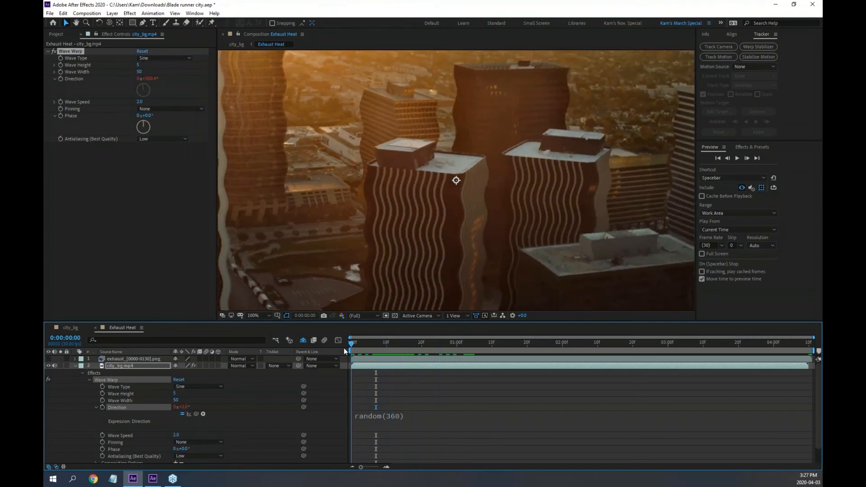
key(space)
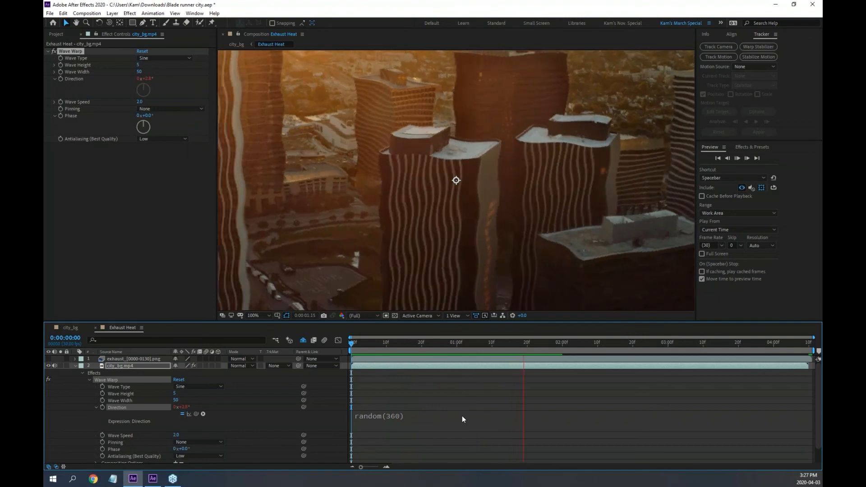
key(space)
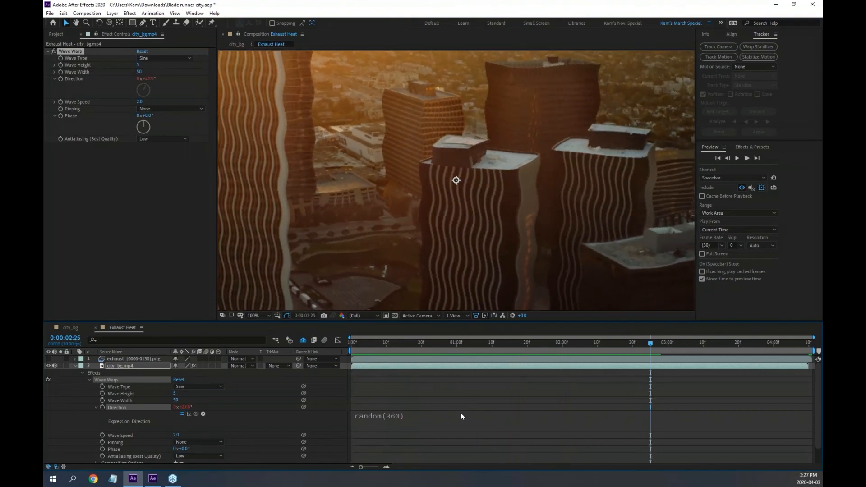
Play back the Exhaust Heat footage with the whole frame in view to check the randomized wave direction.
key(space)
key(space)
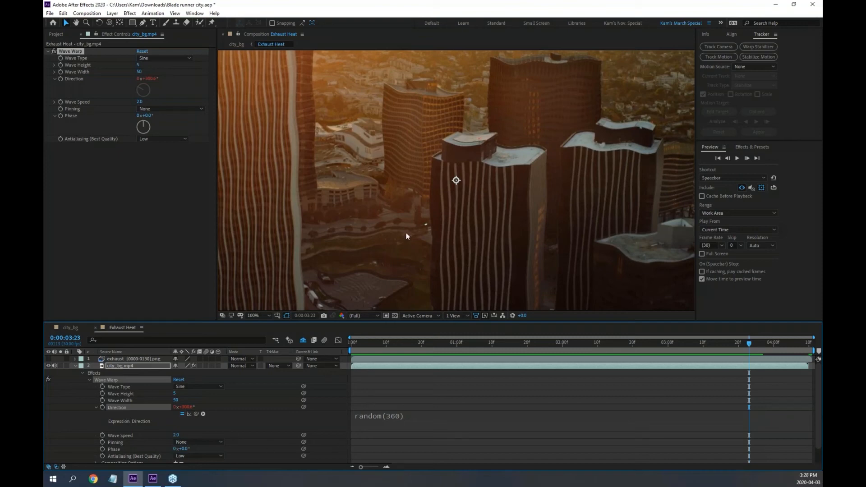
scroll(406, 233, down, 2)
key(space)
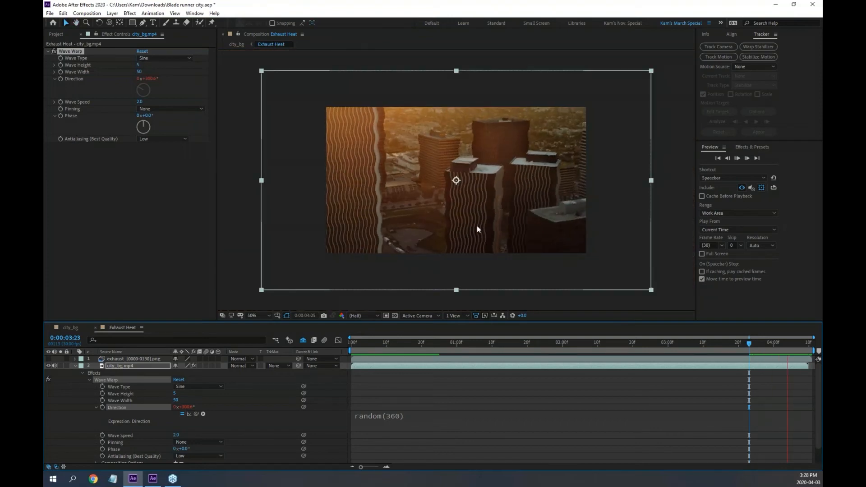
key(space)
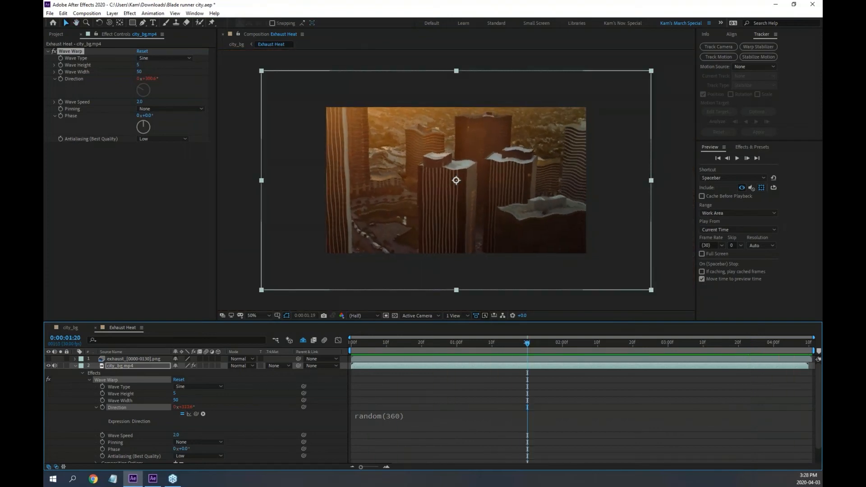
Try the Wave Warp's Wave Speed at 8.3 with a playback, and raise it to 10.
drag(141, 103, 414, 117)
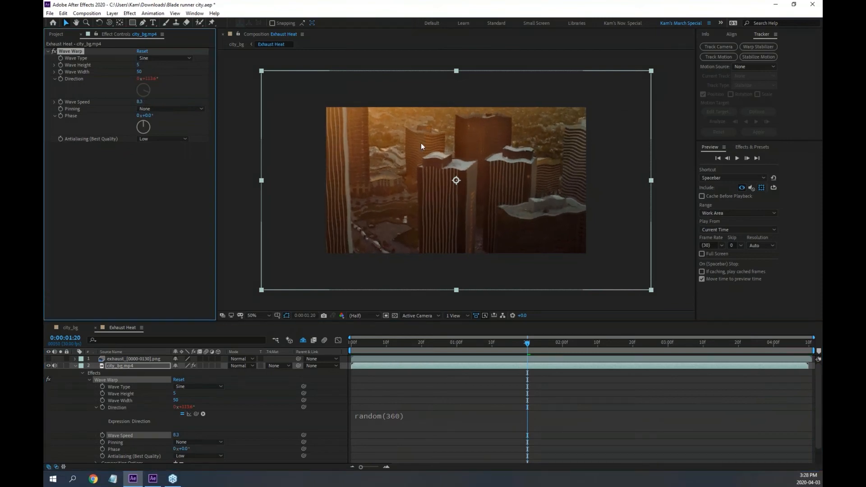
key(space)
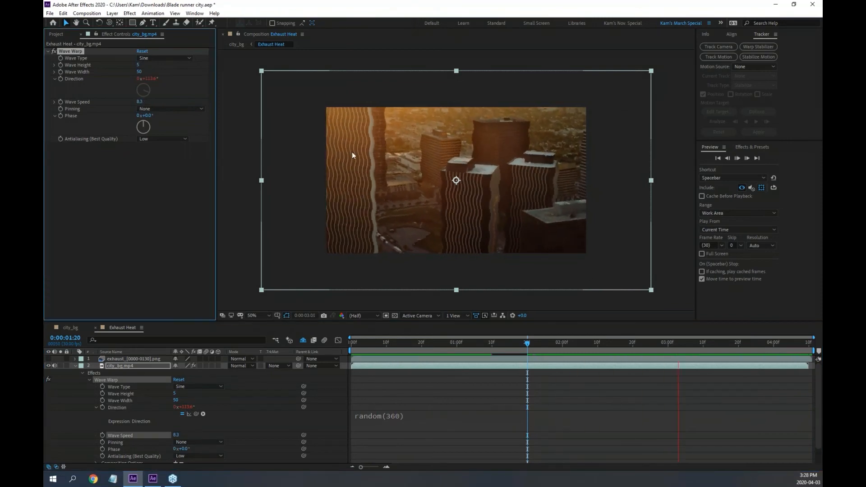
click(143, 102)
text(10)
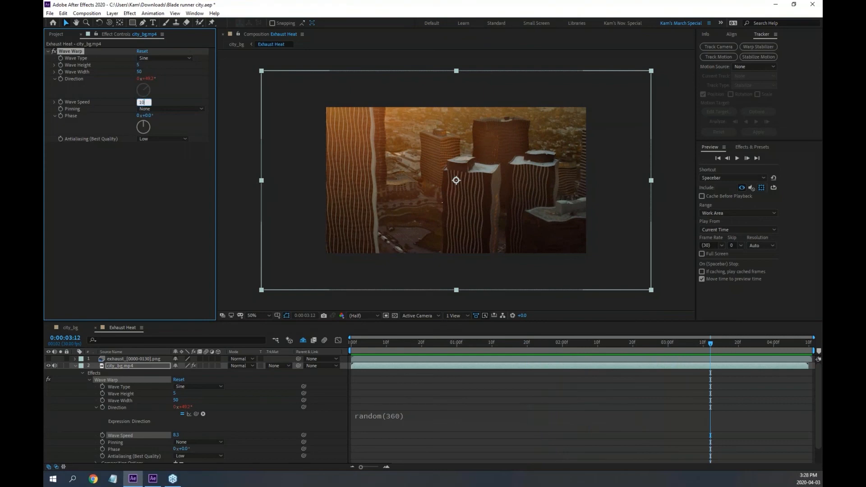
key(Return)
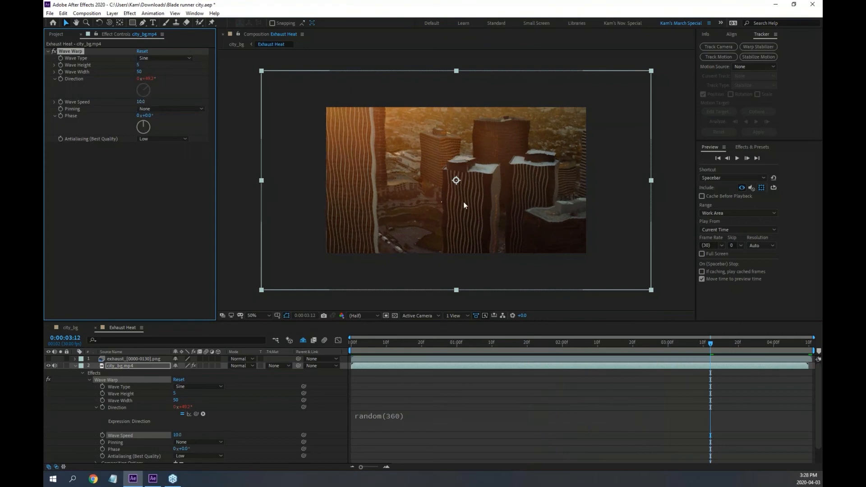
View the Exhaust Heat composition at 100% in a maximized viewer, play it back, and restore the normal layout.
key(slash)
key(grave)
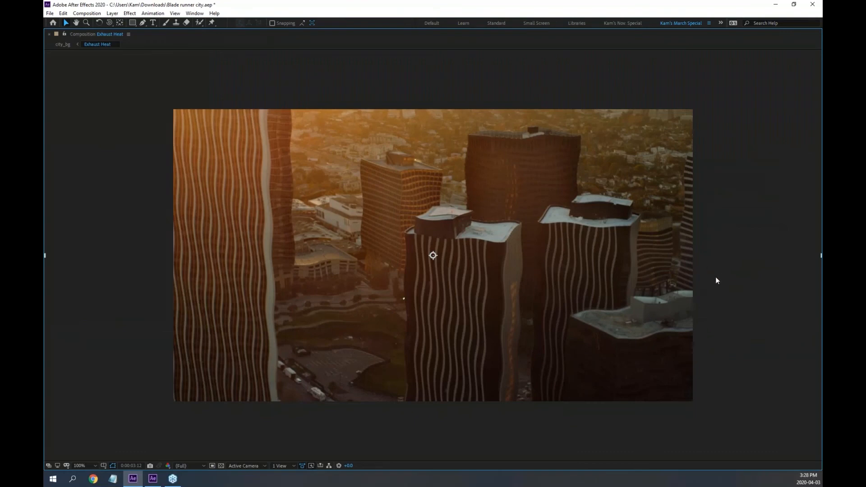
key(space)
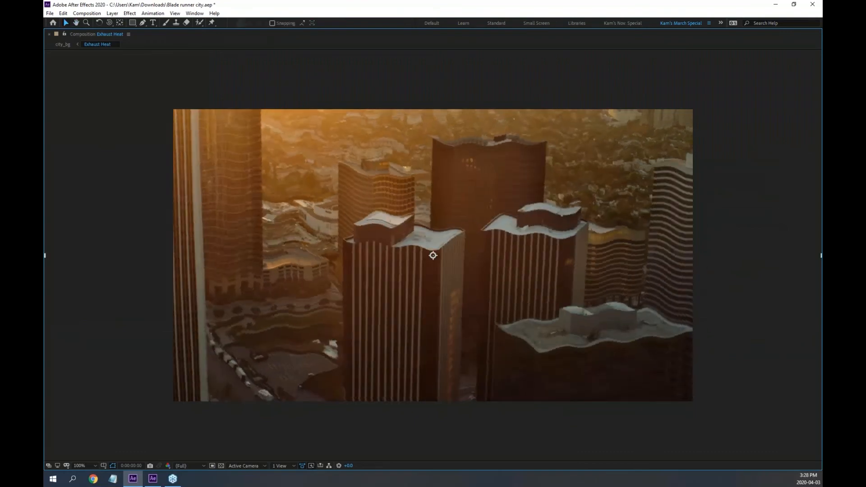
key(space)
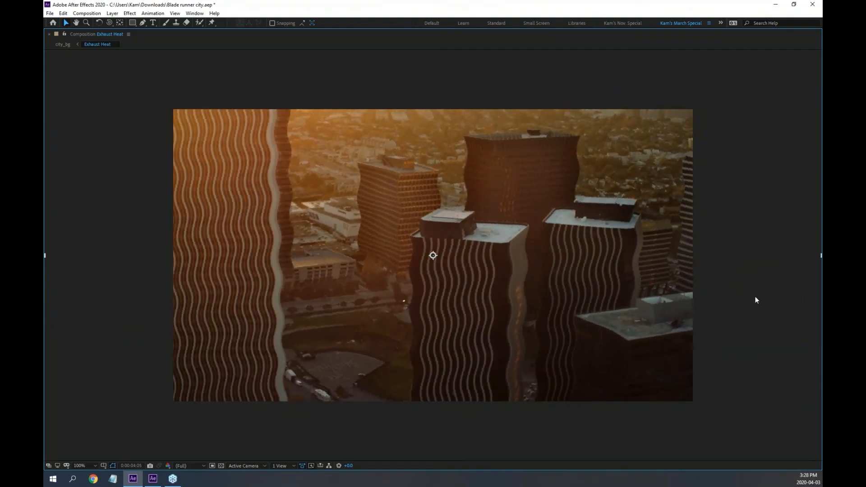
key(grave)
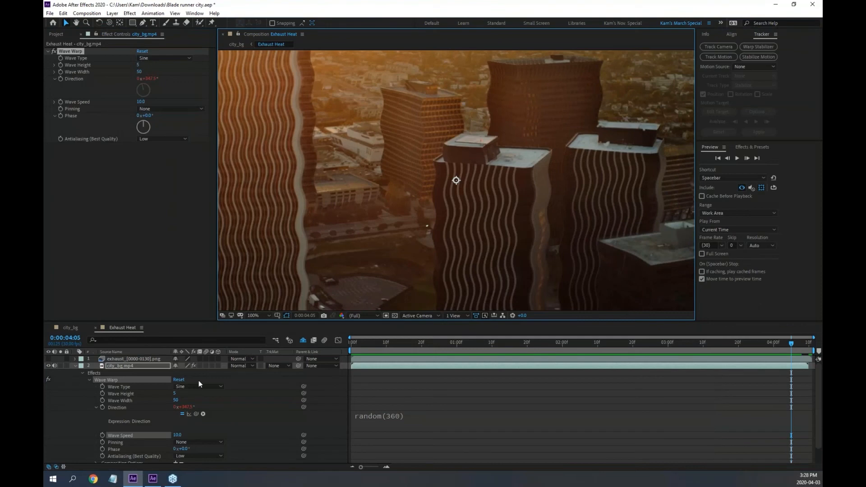
Collapse city_bg.mp4, set its track matte to Luma Matte "exhaust_[0000-0130].png", and play the result from the first frame.
click(76, 366)
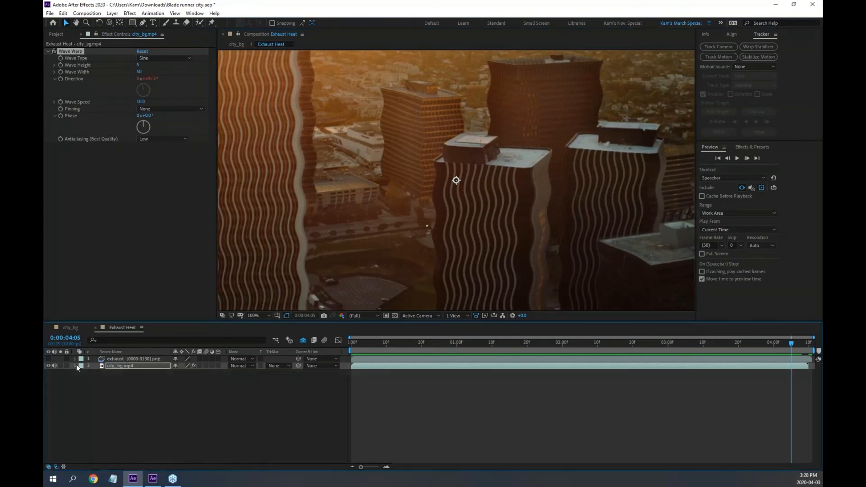
click(288, 366)
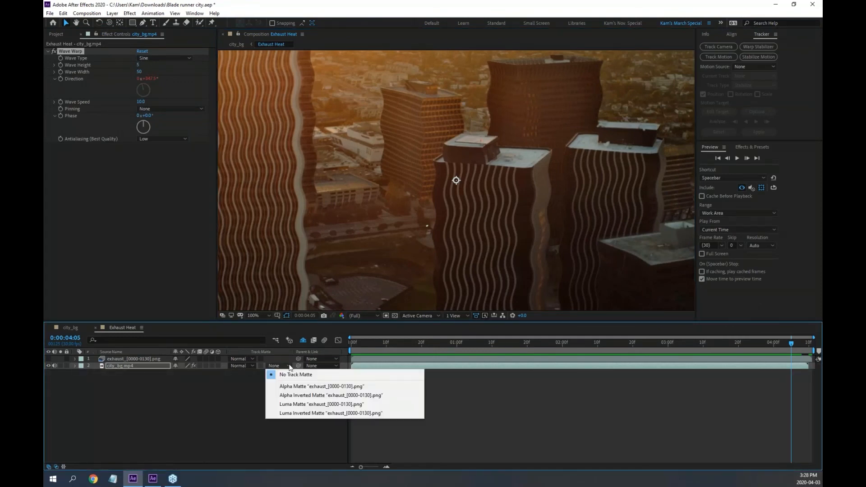
click(310, 405)
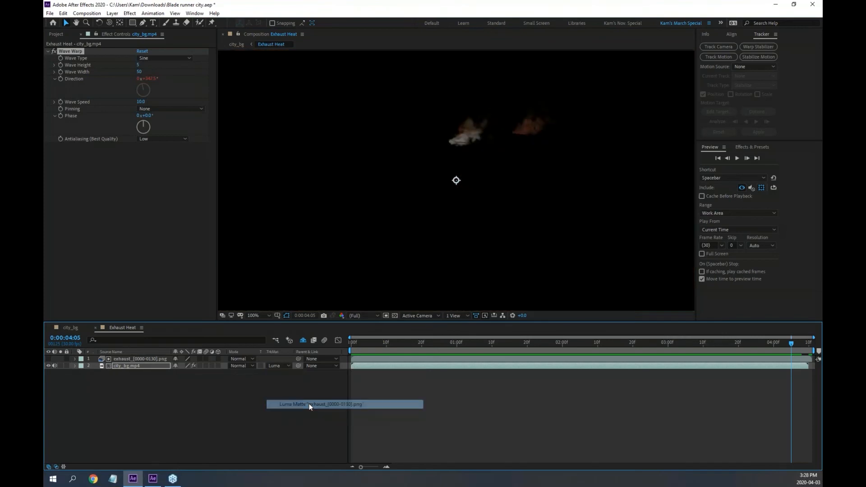
drag(362, 340, 351, 342)
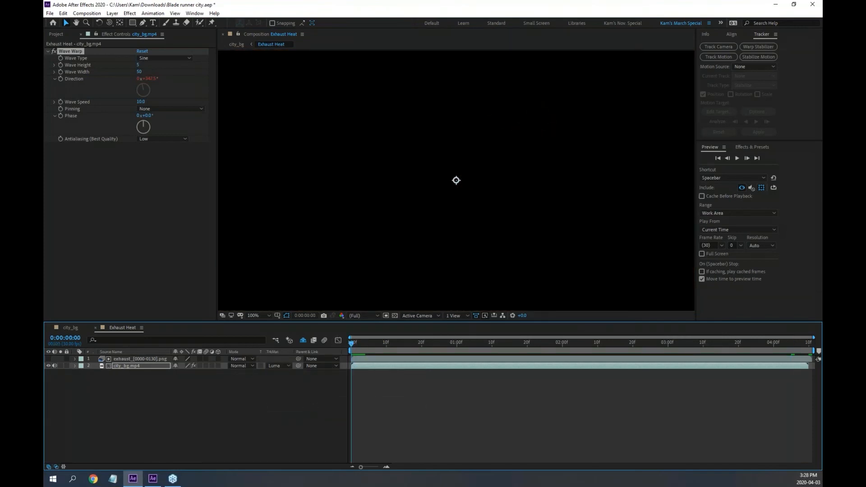
key(space)
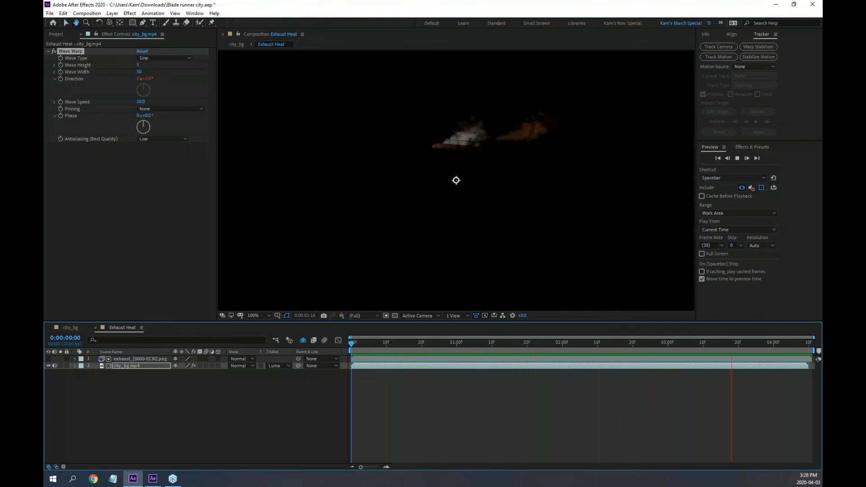
key(space)
Open the city_bg composition and examine the exhaust distortion around the drone up close at 0:00:01:01.
click(69, 329)
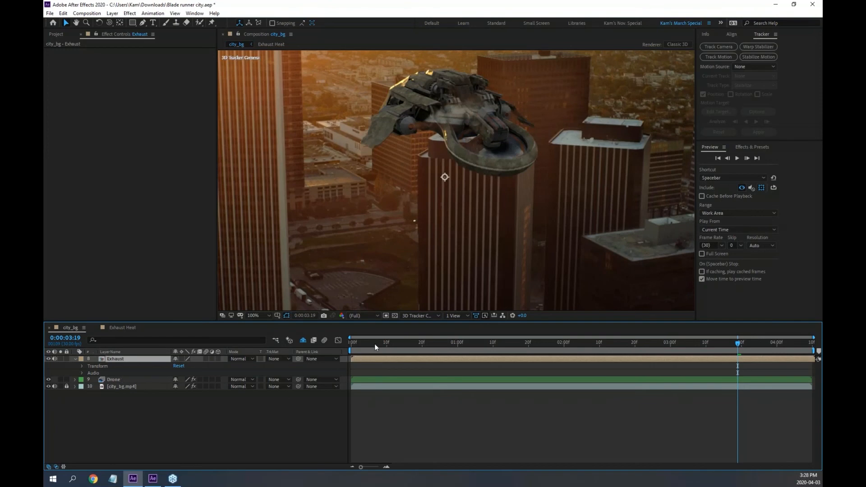
drag(375, 344, 460, 345)
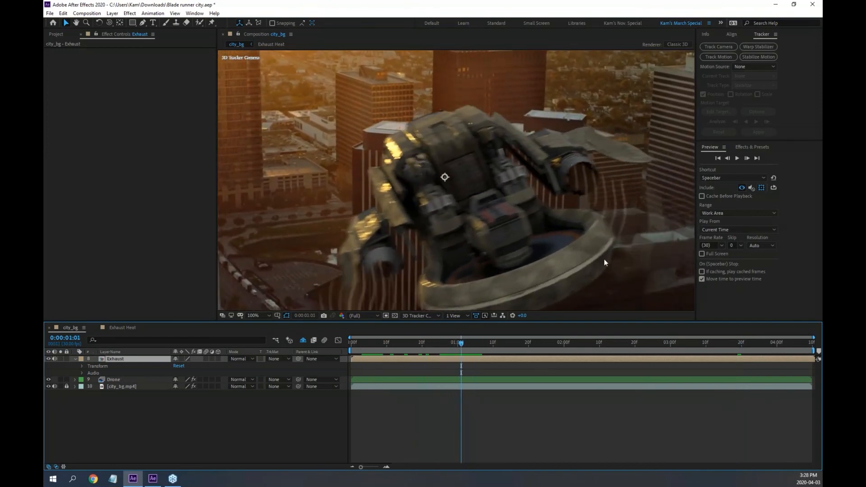
key(period)
drag(653, 239, 322, 140)
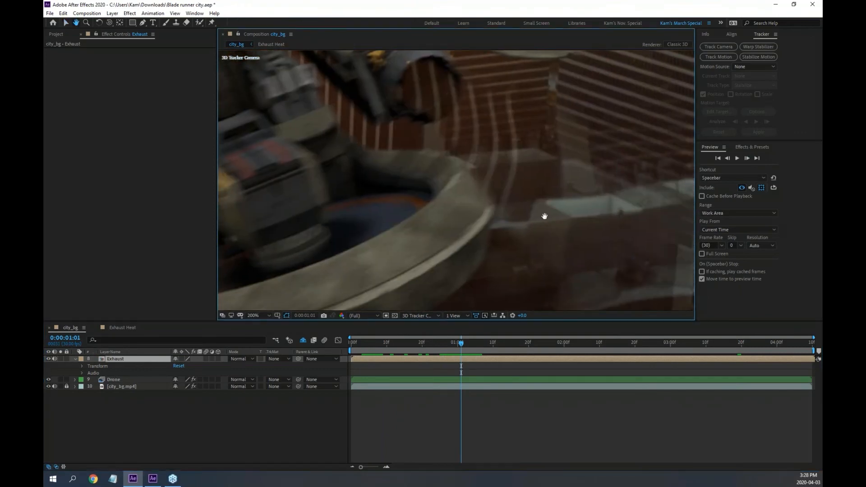
drag(573, 214, 518, 206)
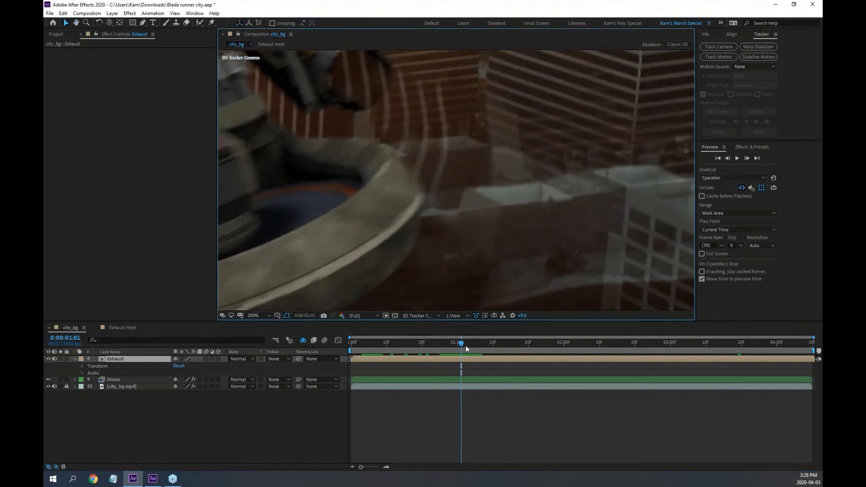
mouse_move(465, 346)
mouse_down()
mouse_move(500, 345)
mouse_move(446, 343)
mouse_move(461, 339)
mouse_up()
scroll(490, 206, down, 1)
scroll(492, 205, down, 2)
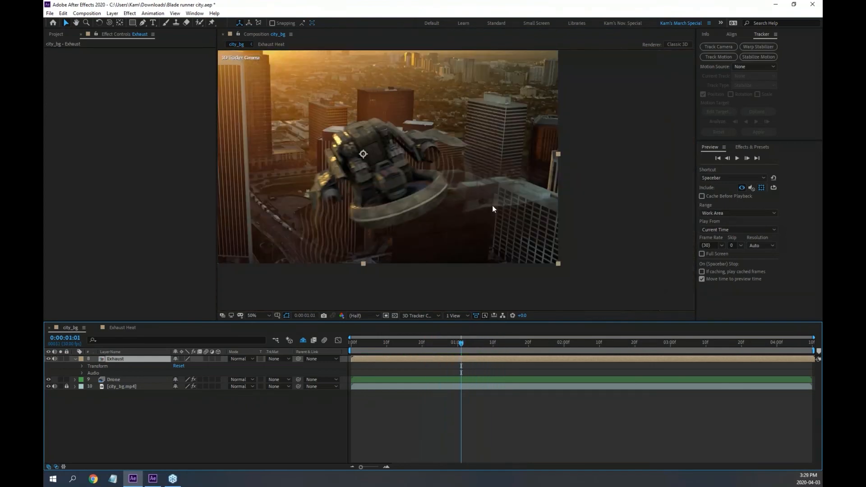
Play back the drone shot and inspect the exhaust distortion behind it between 0:00:02:02 and 0:00:02:04.
key(space)
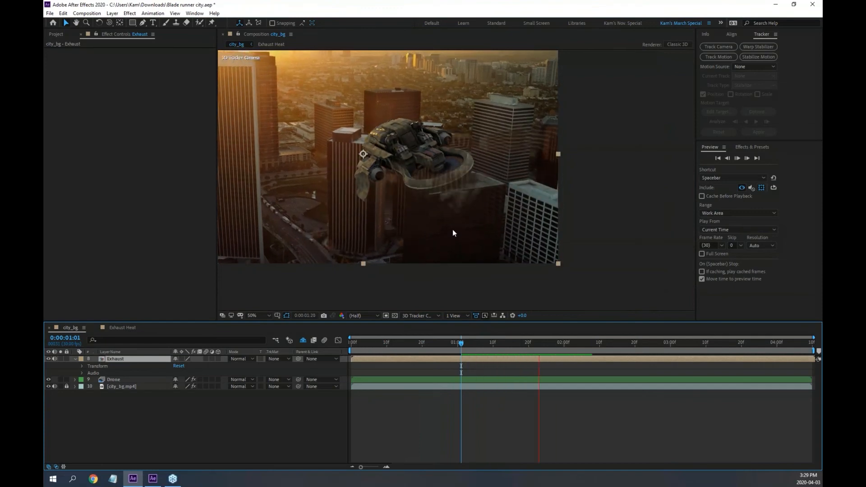
key(space)
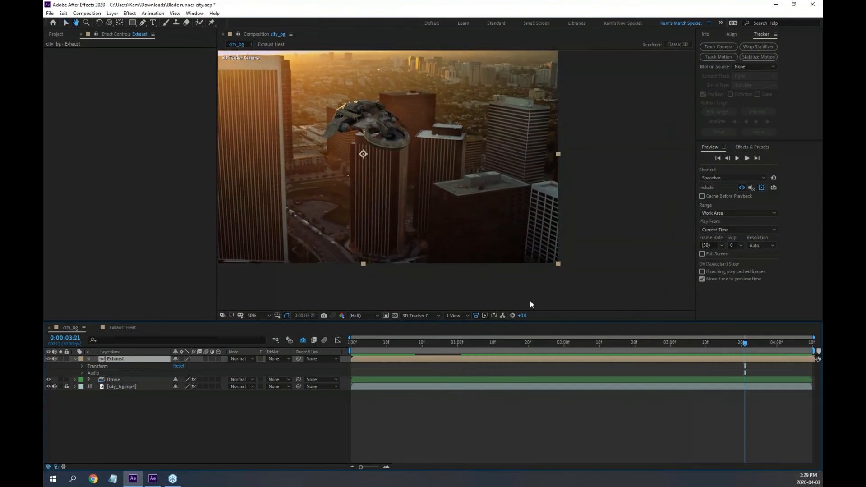
drag(560, 345, 578, 336)
scroll(508, 131, up, 2)
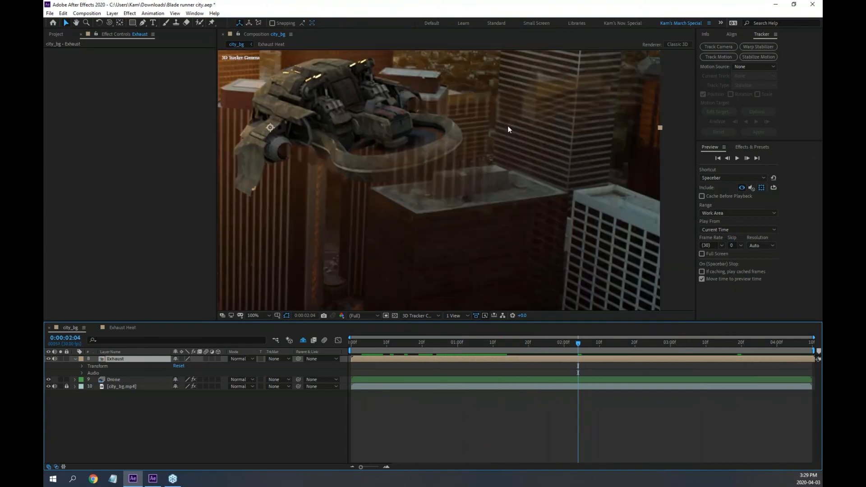
key(v)
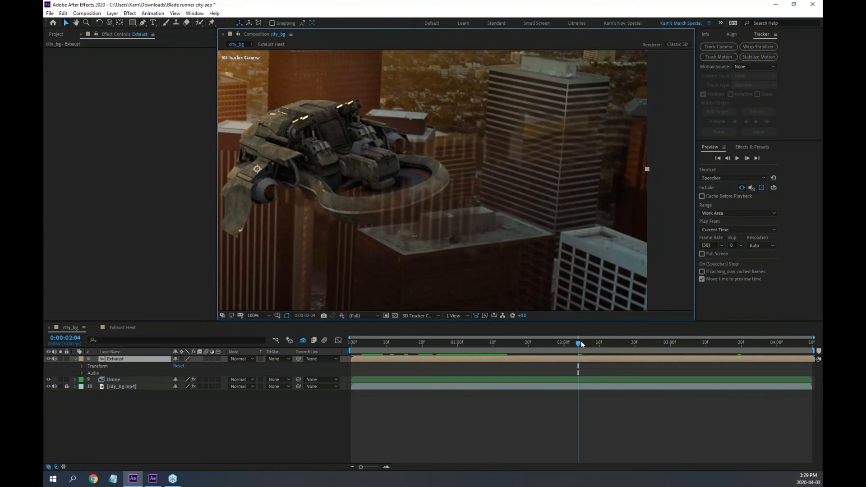
mouse_move(578, 343)
mouse_down()
mouse_move(540, 343)
mouse_move(571, 343)
mouse_up()
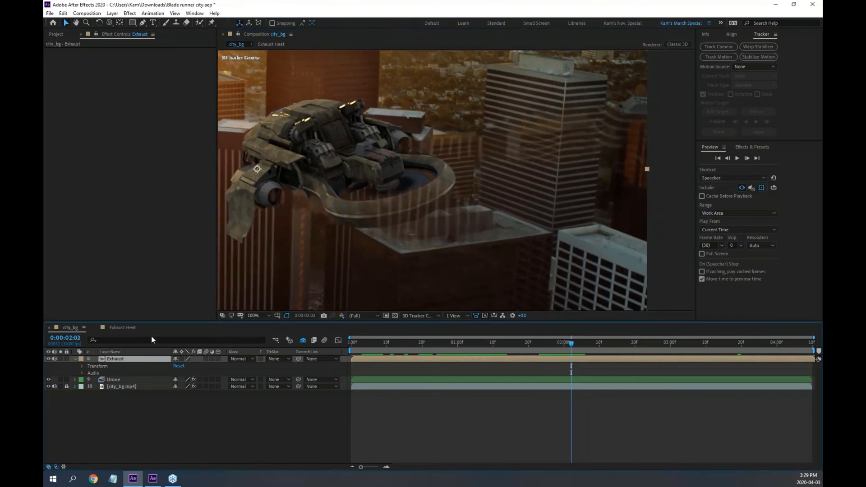
Set the Wave Warp's Wave Speed to 1 in Exhaust Heat and scrub the city_bg composition to 0:00:02:20 to check it.
click(124, 328)
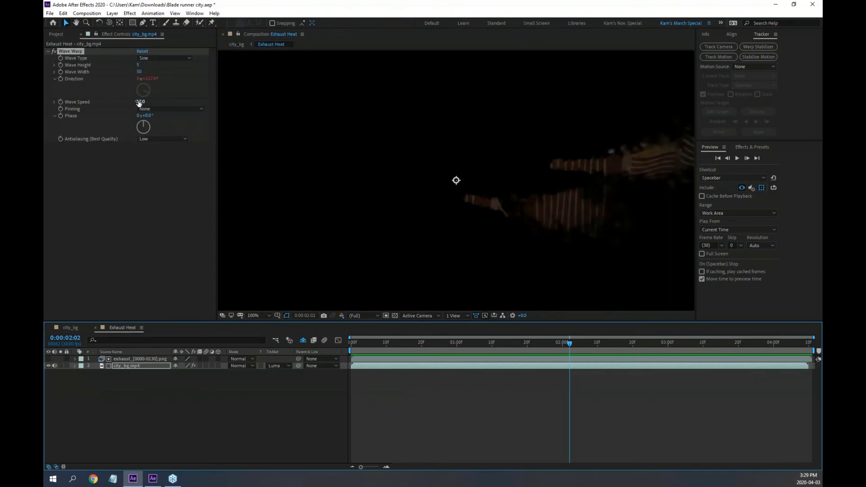
click(141, 102)
text(1)
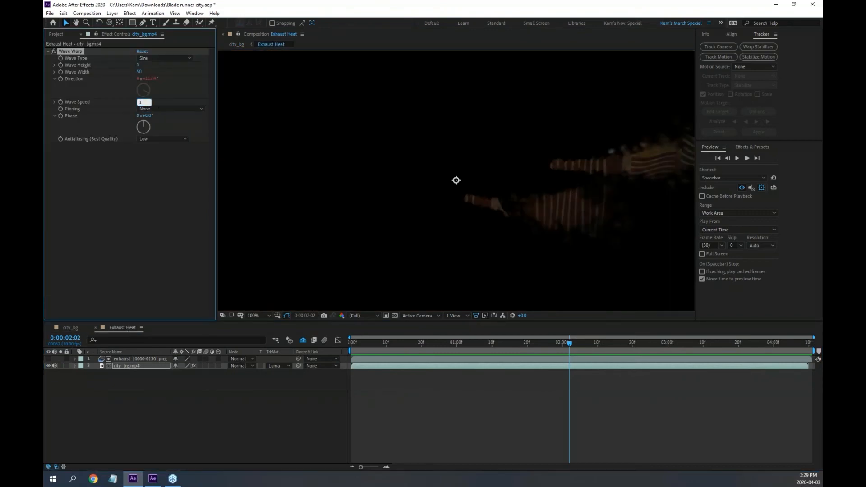
key(Return)
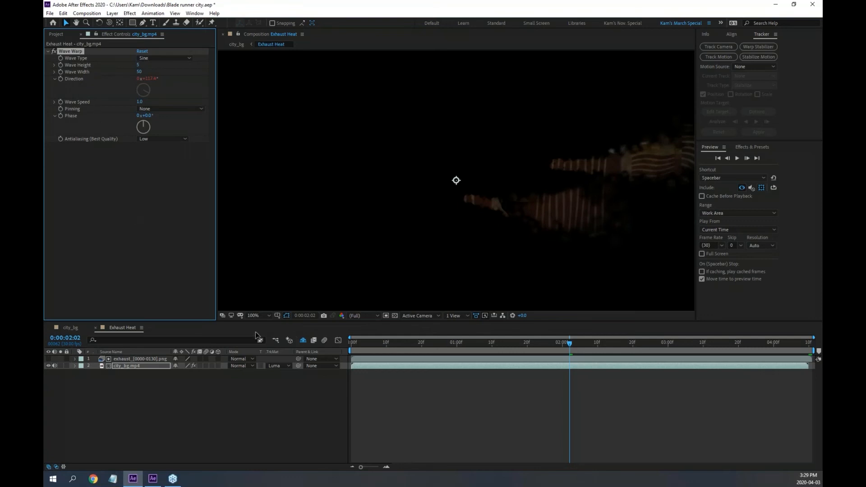
click(70, 328)
drag(392, 343, 634, 336)
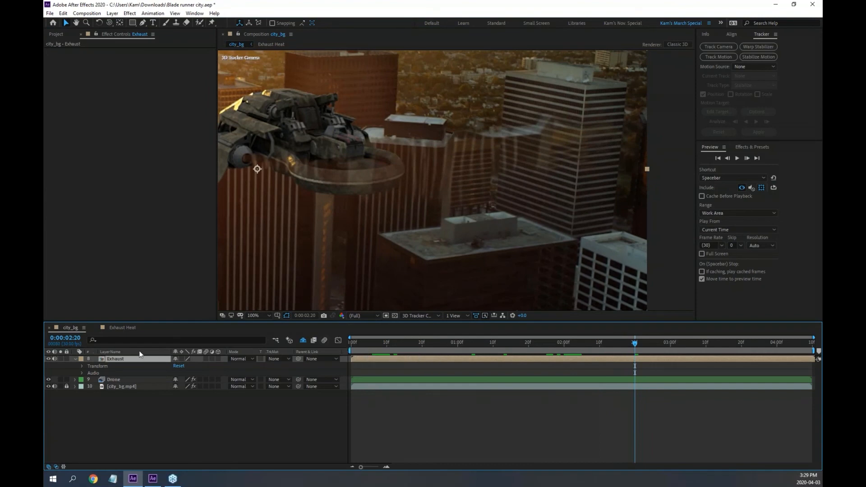
Duplicate the exhaust_[0000-0130].png matte and the city_bg.mp4 layer together in the Exhaust Heat composition.
click(118, 328)
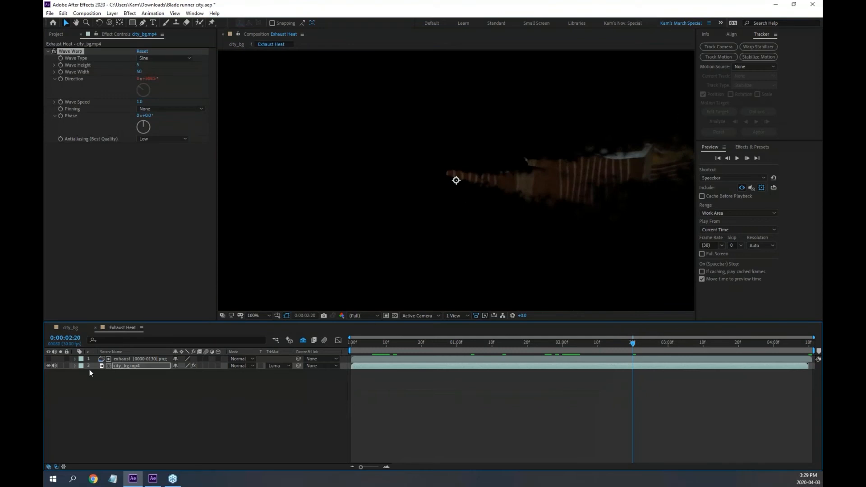
key(alt+Tab)
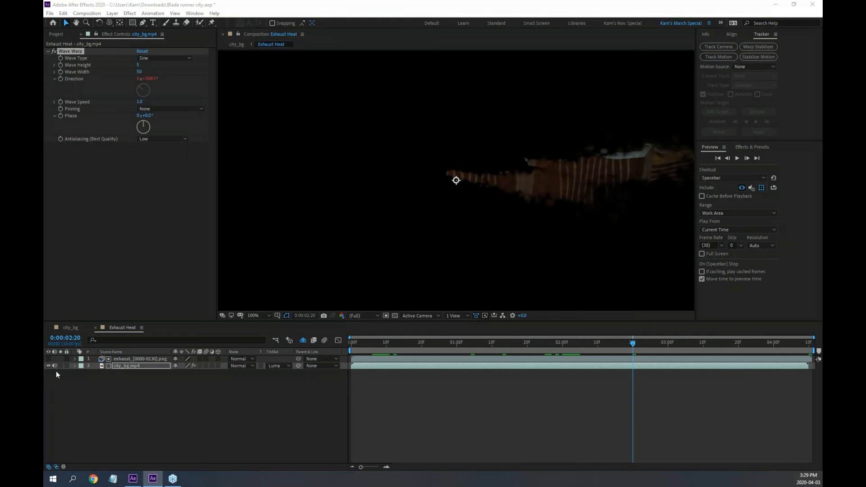
click(122, 364)
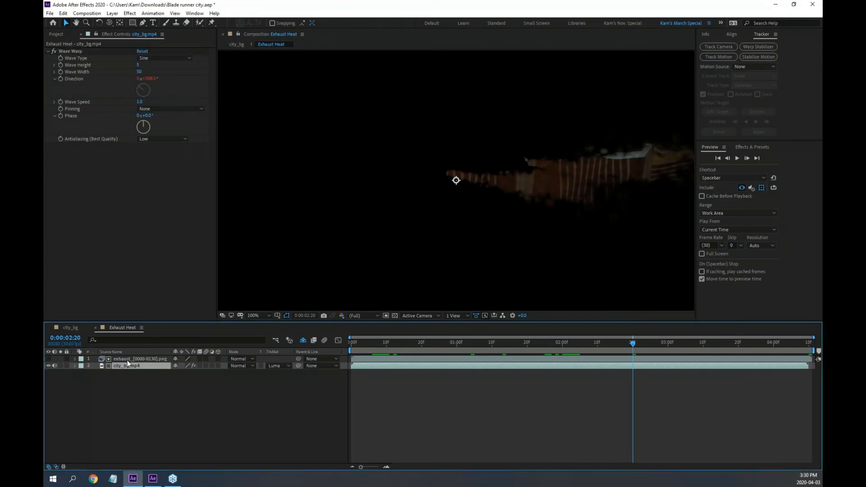
shift+click(126, 360)
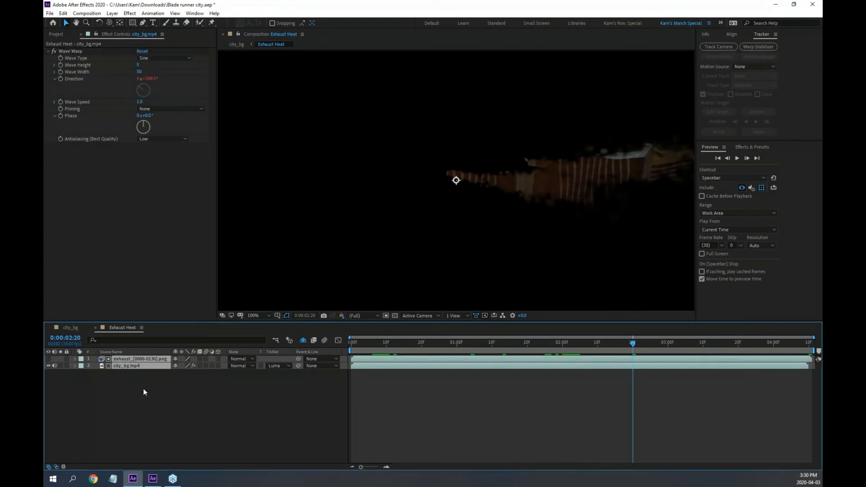
key(ctrl+d)
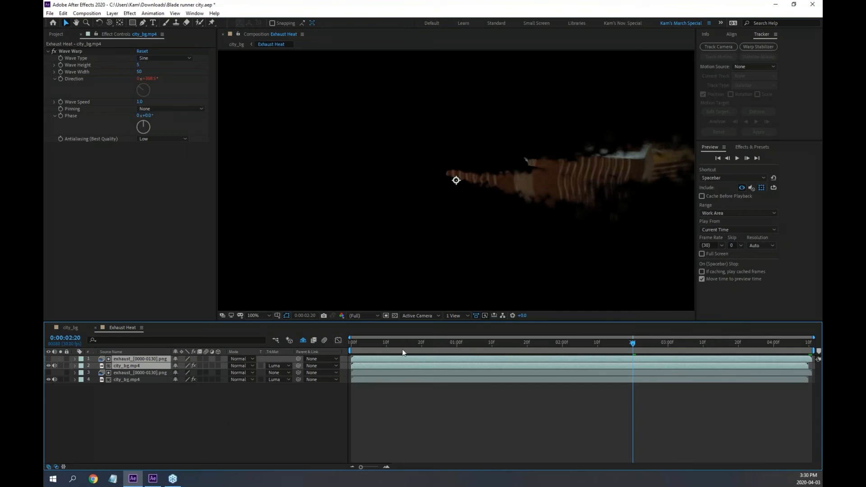
Hide the duplicated exhaust_[0000-0130].png matte and city_bg.mp4 layer in Exhaust Heat while viewing the frame at 0:00:02:10.
drag(399, 342, 597, 342)
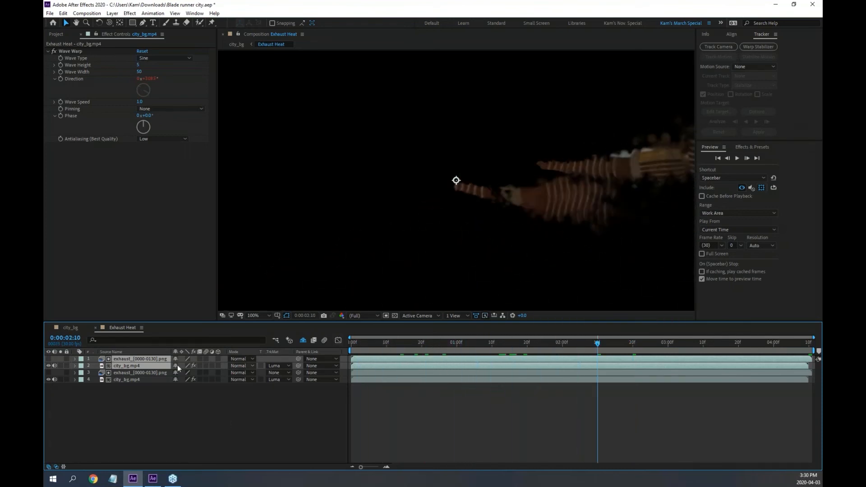
click(48, 359)
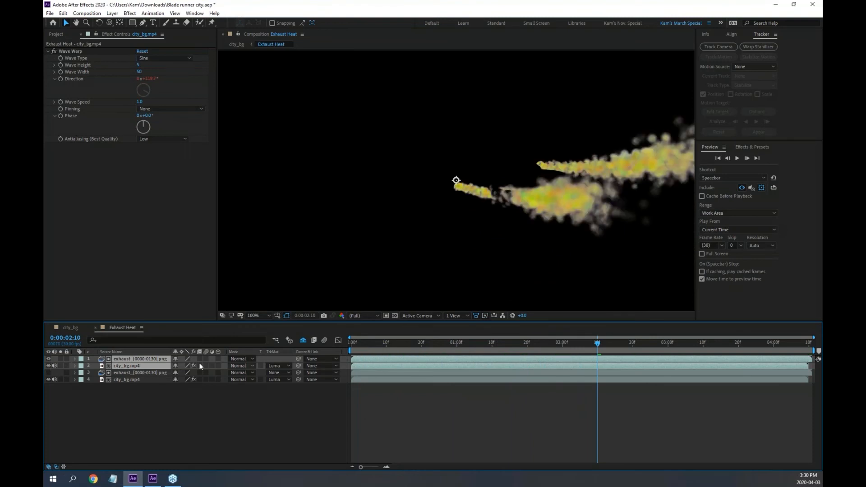
click(48, 359)
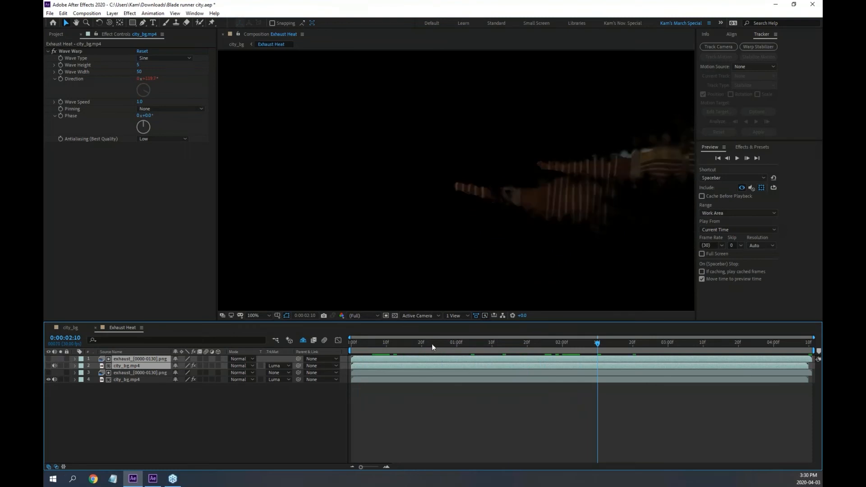
Play back Exhaust Heat from the start and examine the exhaust distortion in the city_bg composition at 0:00:01:24.
drag(431, 342, 350, 344)
key(space)
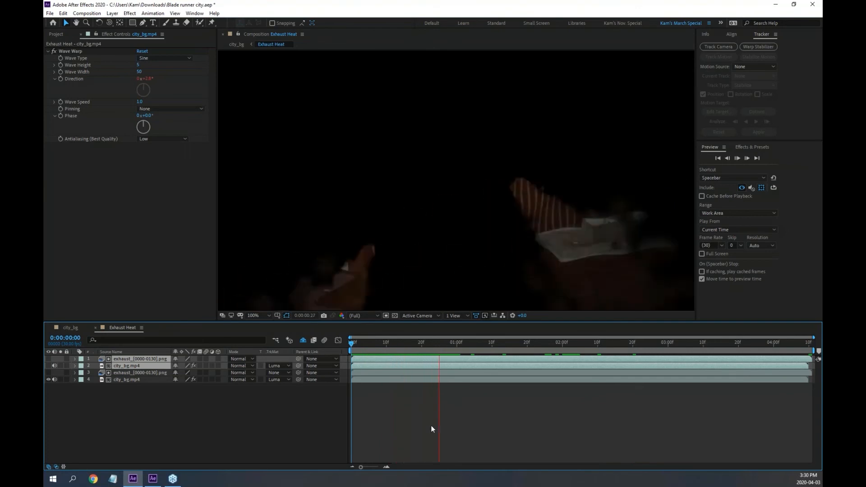
key(space)
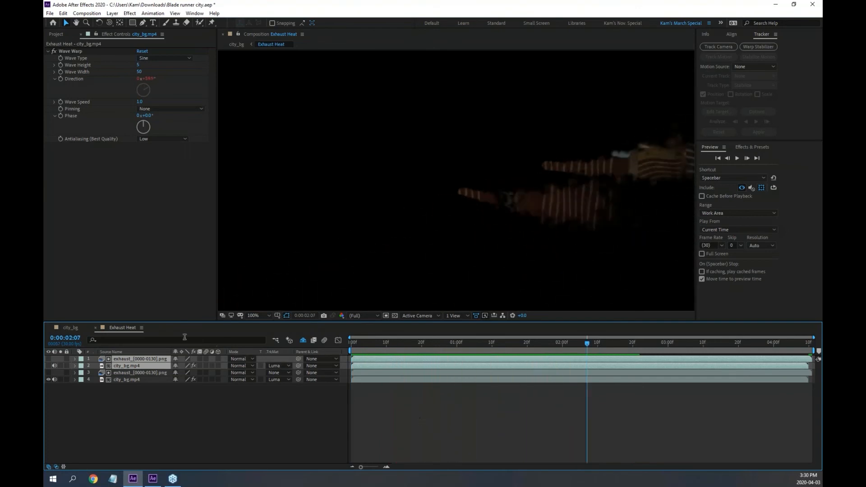
click(71, 326)
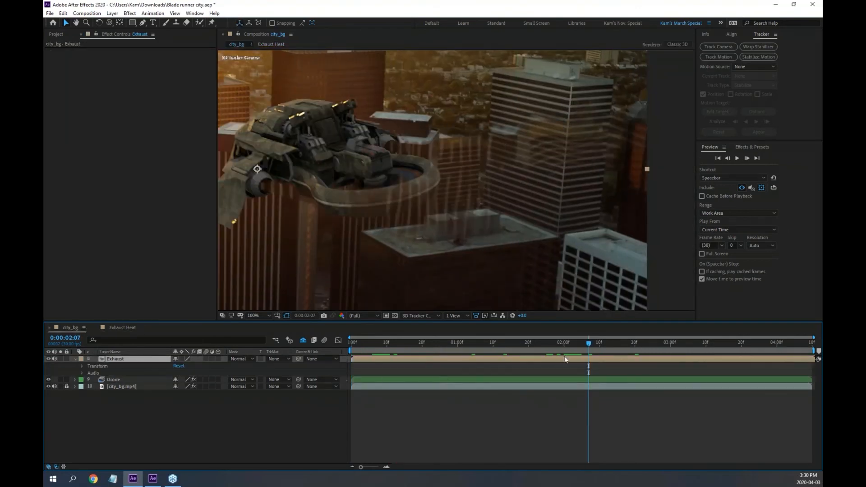
drag(584, 342, 492, 344)
drag(523, 341, 541, 334)
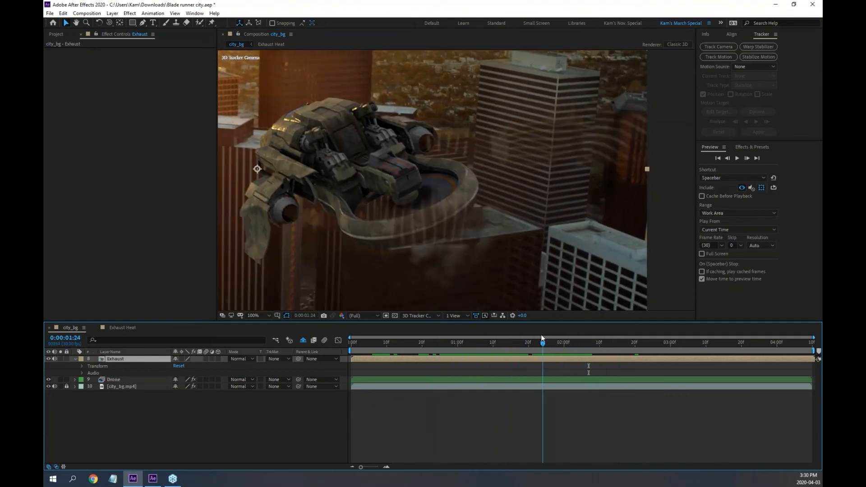
key(alt+Tab)
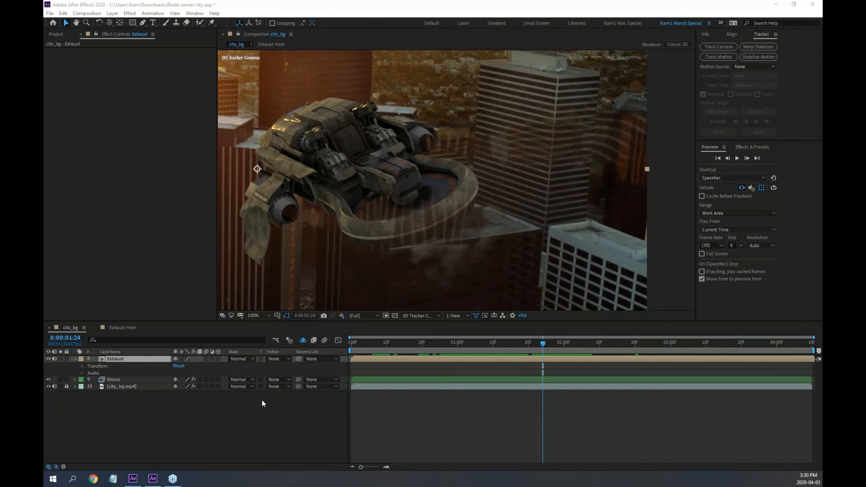
Reveal the shy layers in city_bg and set the Exhaust layer's blending mode to Add, checking it at 0:00:01:22.
click(303, 340)
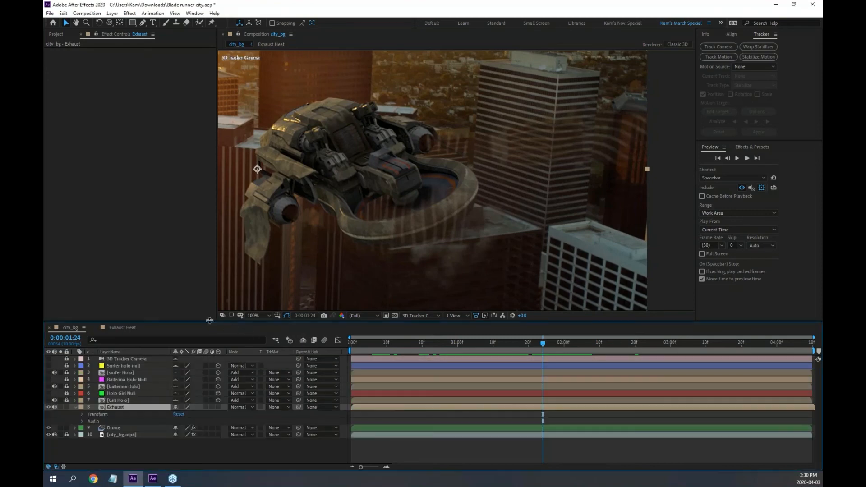
drag(204, 321, 204, 293)
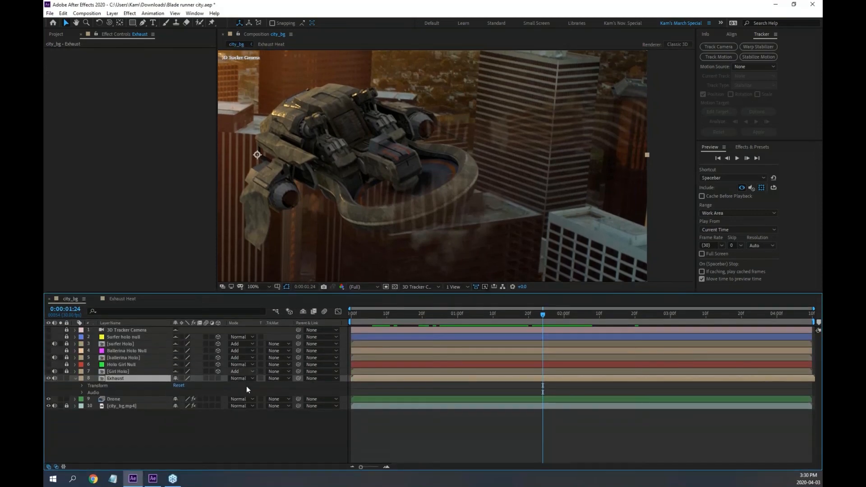
click(251, 379)
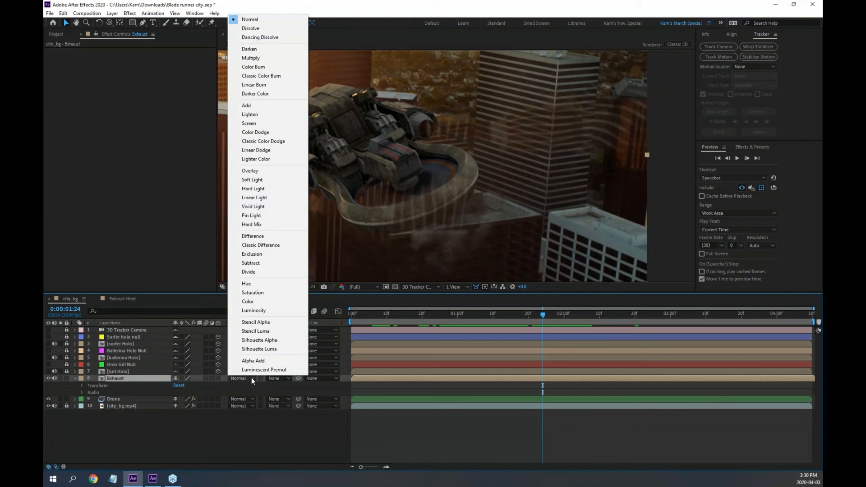
click(278, 107)
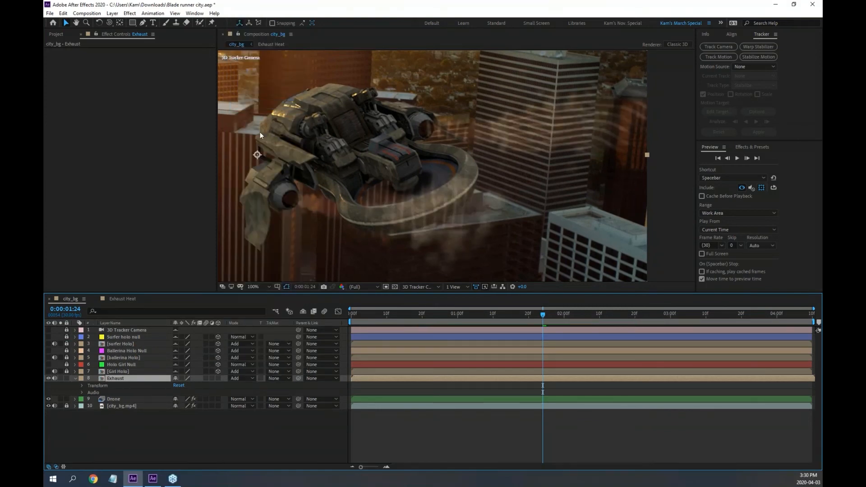
mouse_move(537, 311)
mouse_down()
mouse_move(503, 315)
mouse_move(535, 314)
mouse_up()
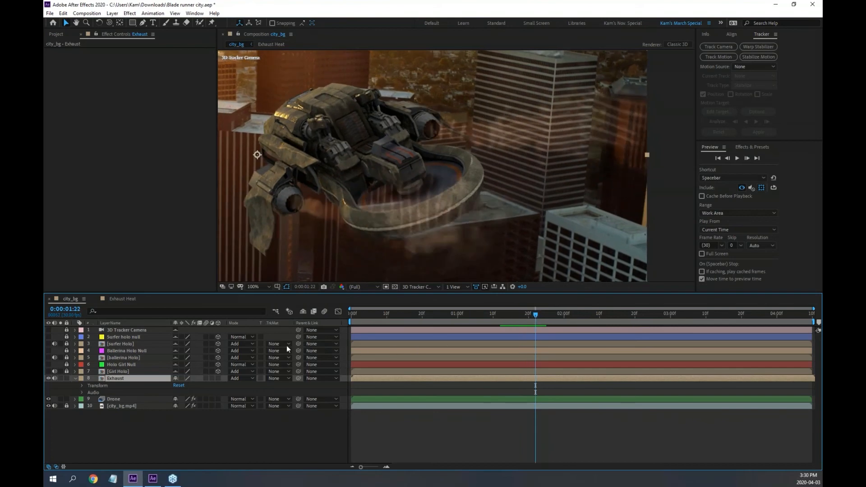
Set the Exhaust layer's blending mode to Lighten in city_bg and preview the exhaust over the drone shot.
click(244, 377)
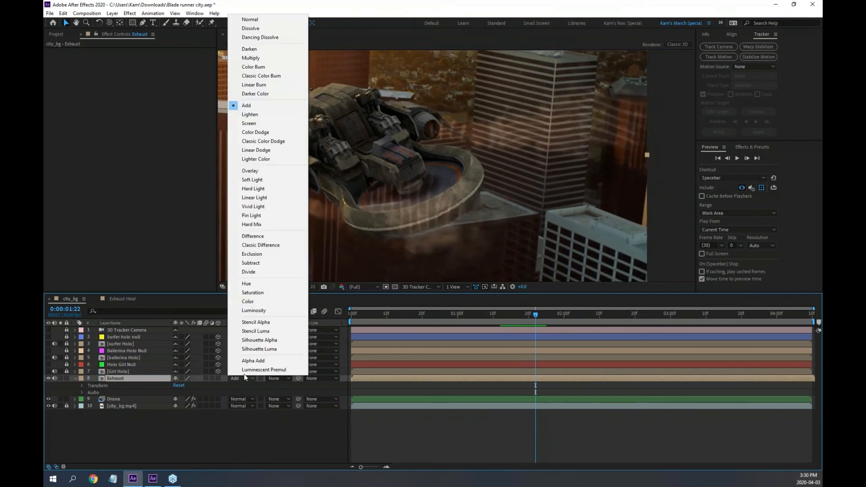
click(282, 115)
key(space)
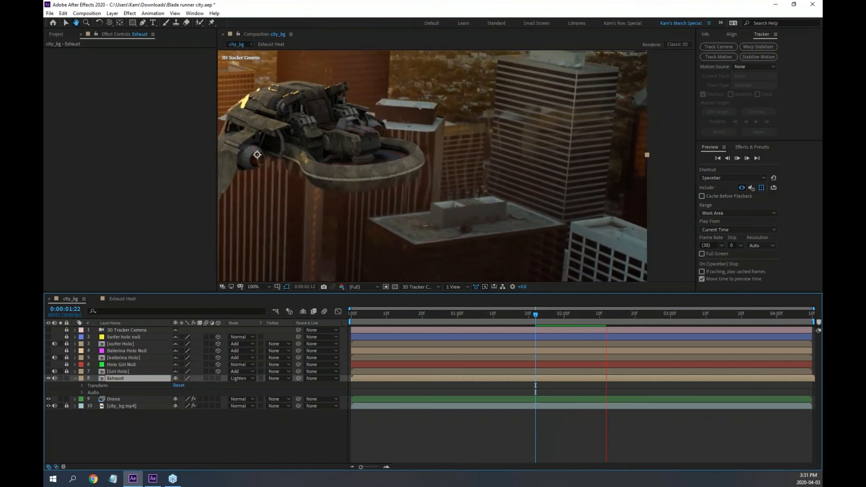
key(space)
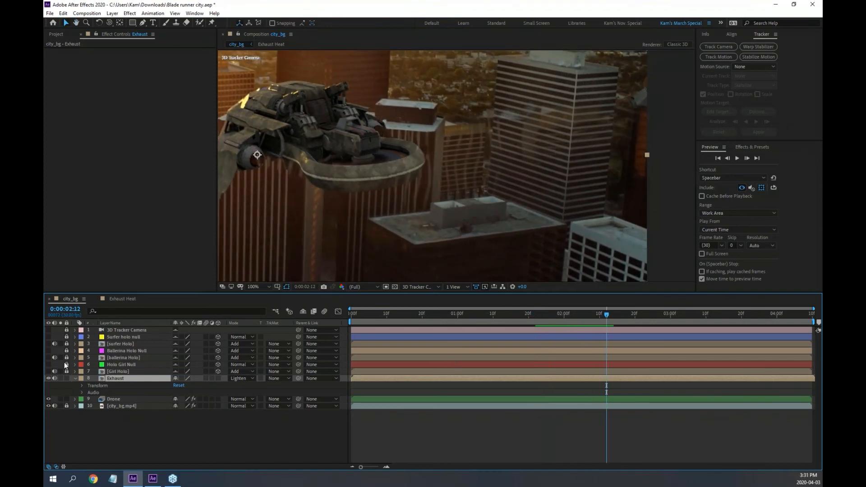
key(alt+Tab)
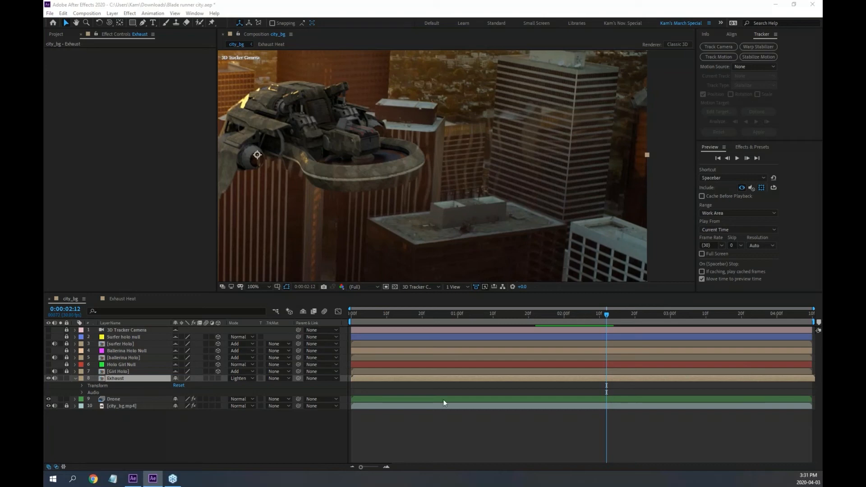
drag(526, 314, 515, 313)
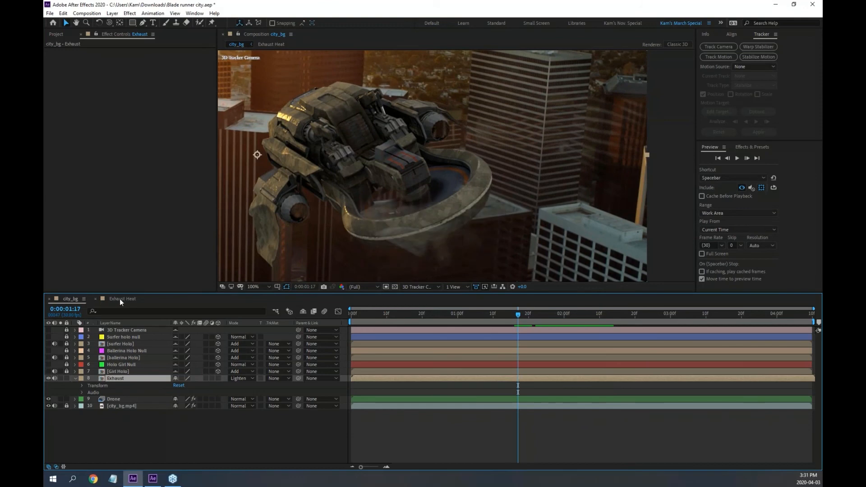
In the Exhaust Heat composition, try Luma Inverted Matte on both city_bg.mp4 layers and check an earlier frame.
click(120, 299)
click(287, 351)
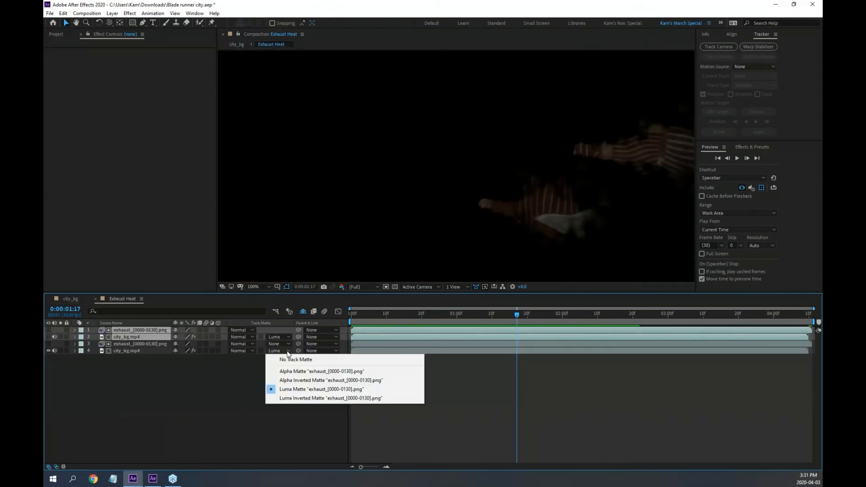
click(301, 399)
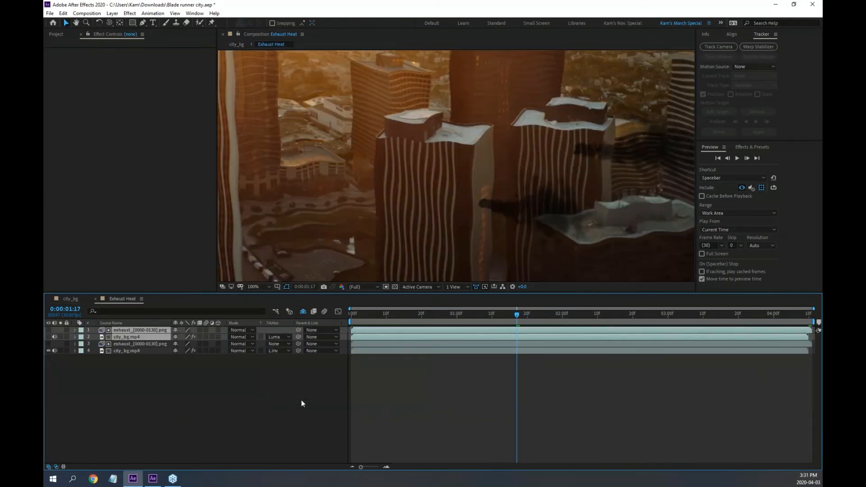
click(288, 337)
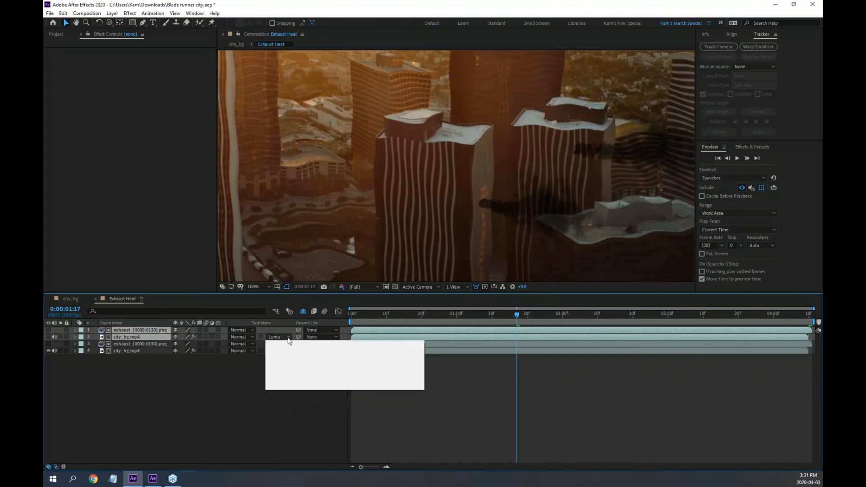
click(302, 383)
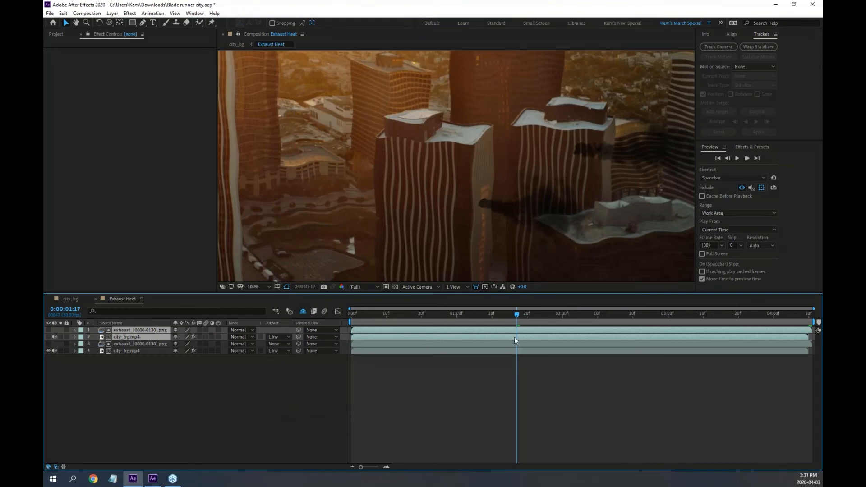
drag(516, 316, 432, 314)
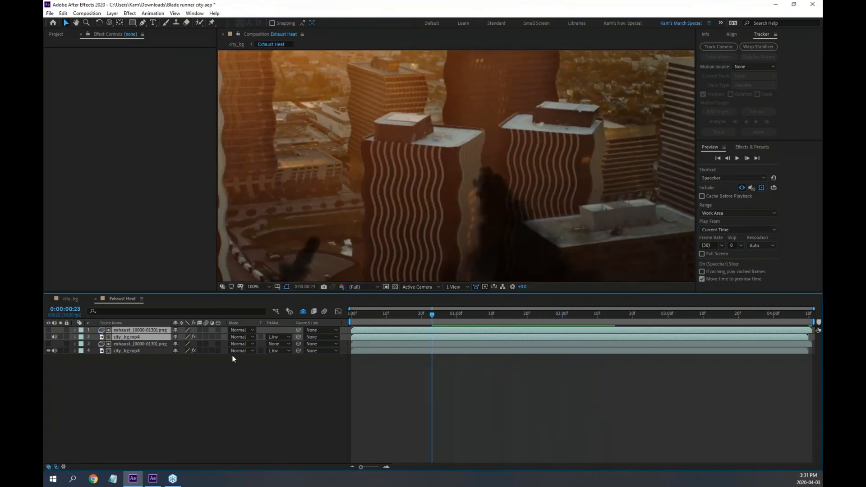
Restore Luma Matte as the track matte on both city_bg.mp4 layers.
click(282, 349)
click(290, 386)
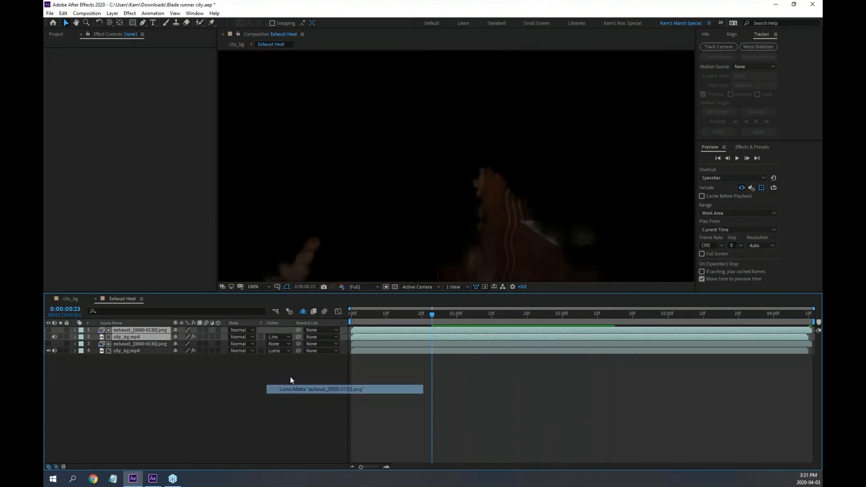
click(290, 340)
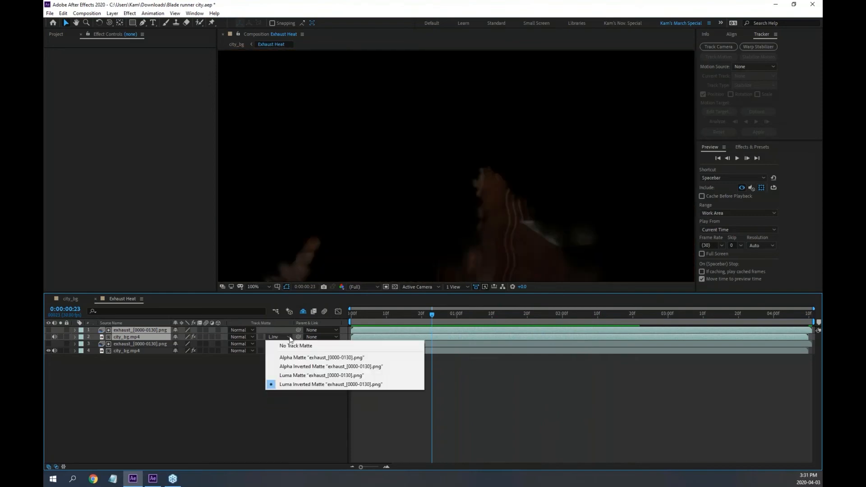
click(295, 379)
Make the upper city_bg.mp4 layer visible while leaving its exhaust matte layer hidden, and check the result at 0:00:00:27.
click(50, 337)
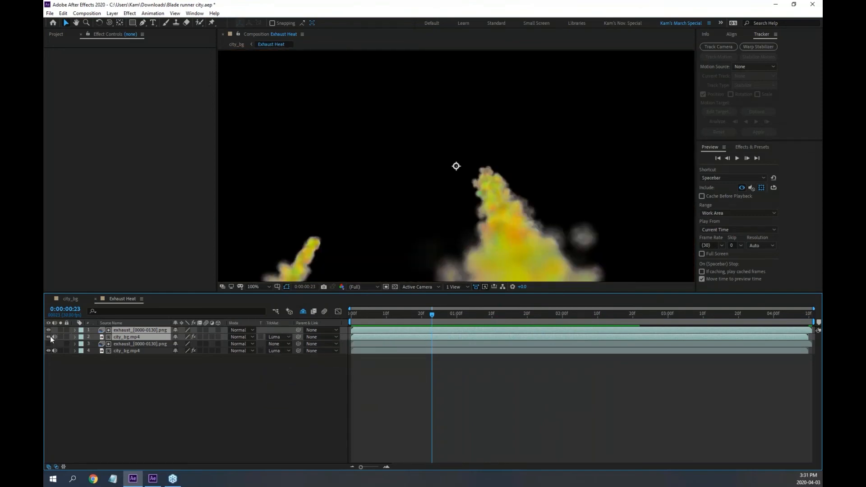
click(49, 330)
click(50, 336)
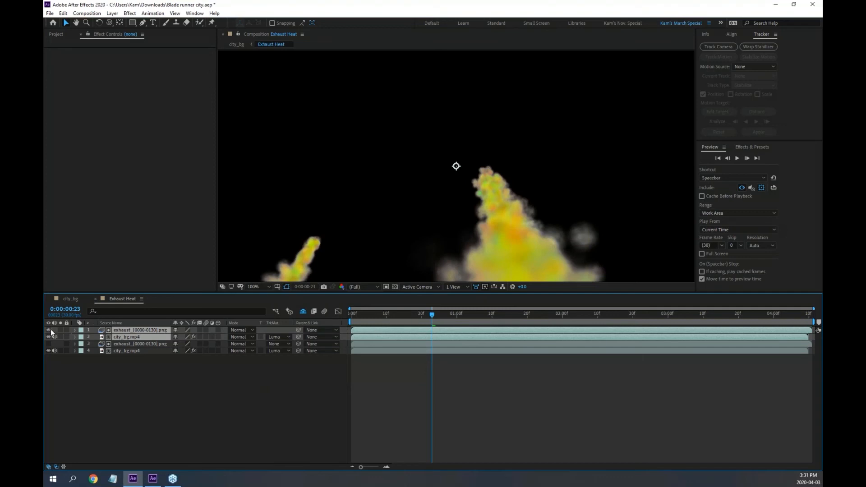
click(49, 330)
click(107, 383)
click(127, 336)
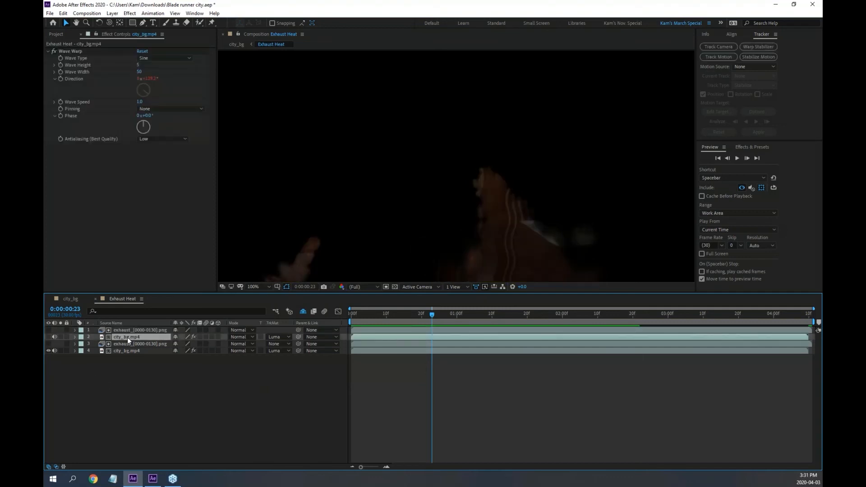
click(49, 336)
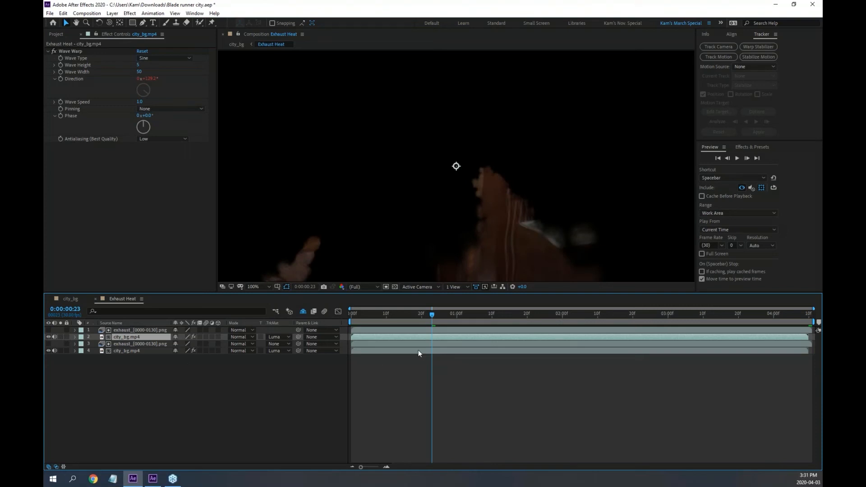
mouse_move(437, 318)
mouse_down()
mouse_move(620, 317)
mouse_move(373, 317)
mouse_move(446, 317)
mouse_up()
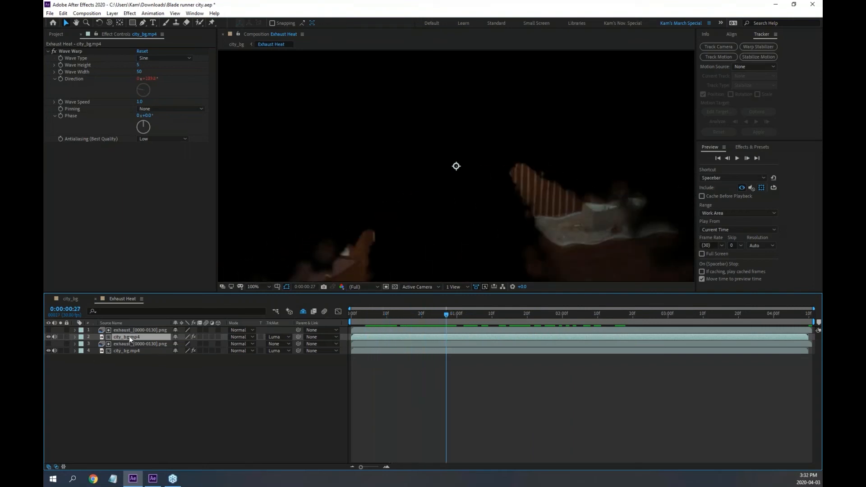
Examine the Wave Warp settings and the Direction expressions on both city_bg.mp4 layers.
click(75, 337)
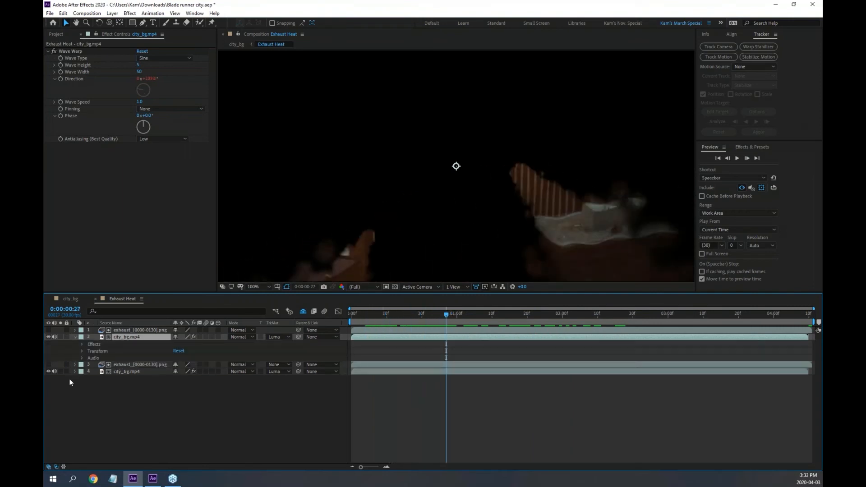
click(75, 371)
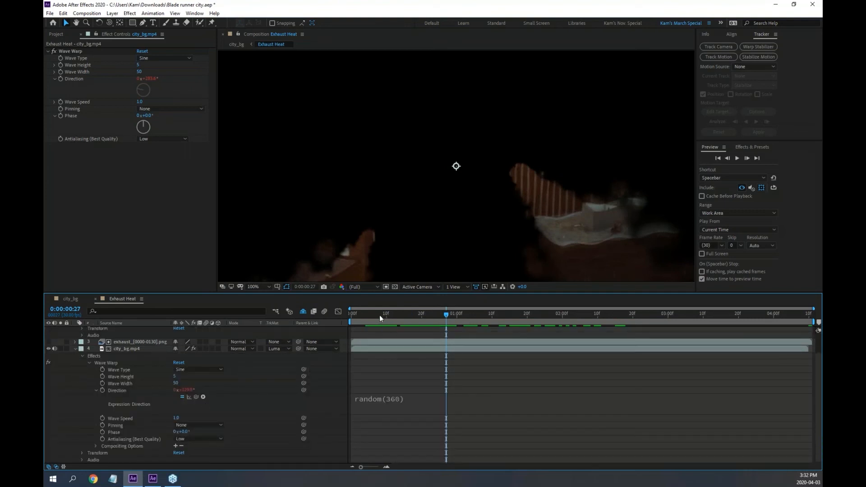
drag(381, 314, 455, 315)
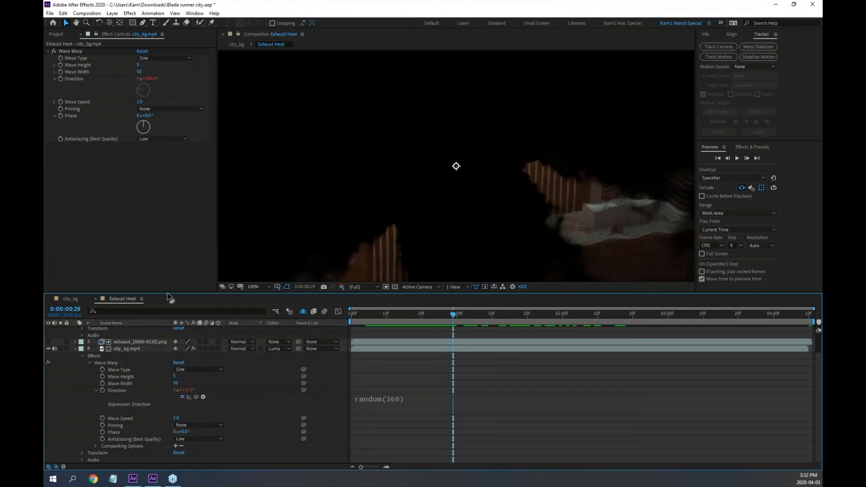
drag(169, 292, 168, 212)
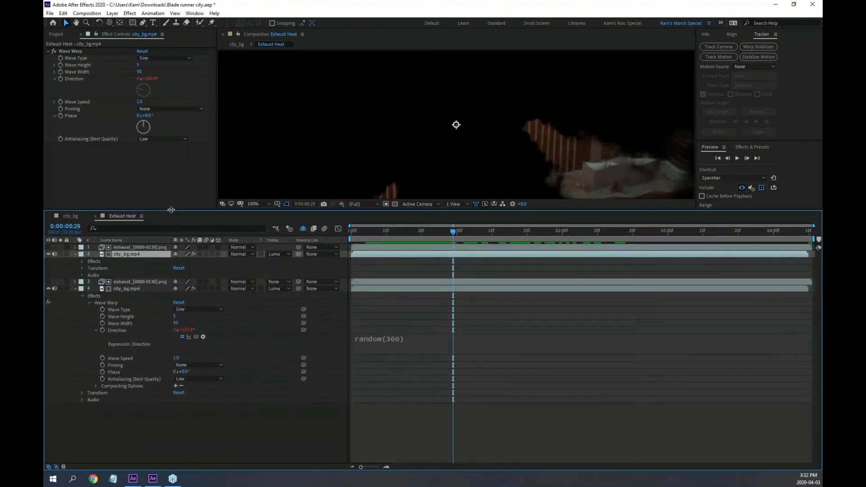
click(82, 261)
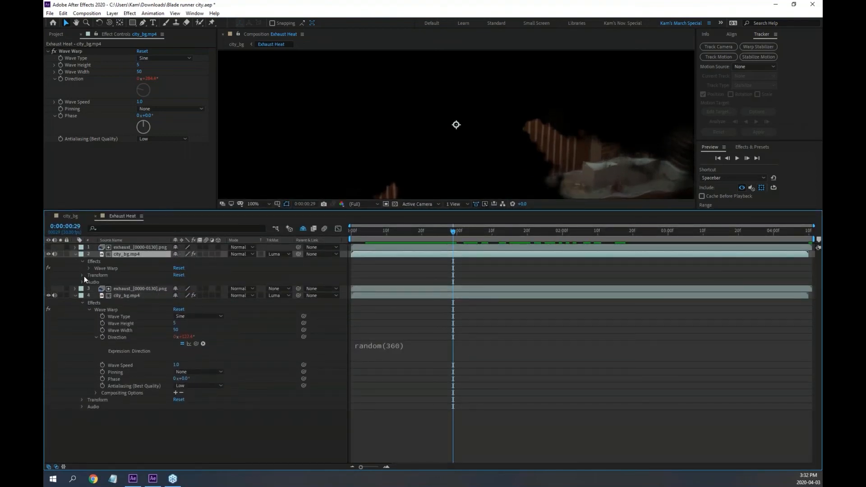
click(89, 269)
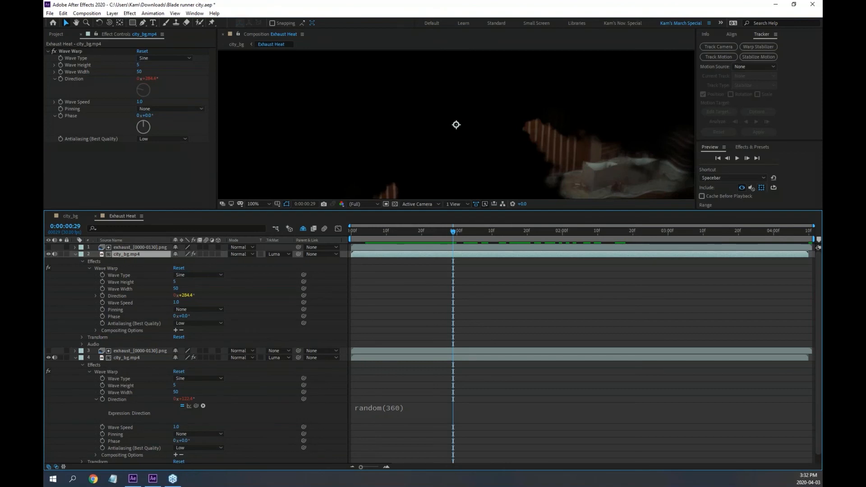
click(96, 296)
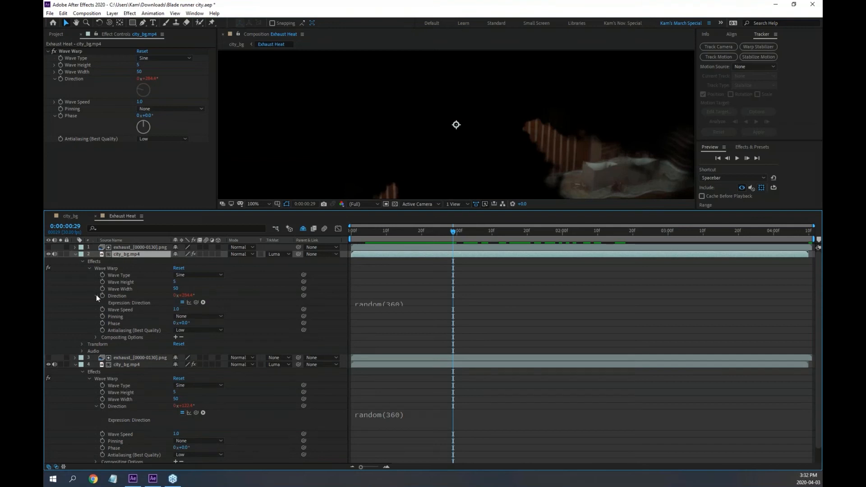
click(96, 296)
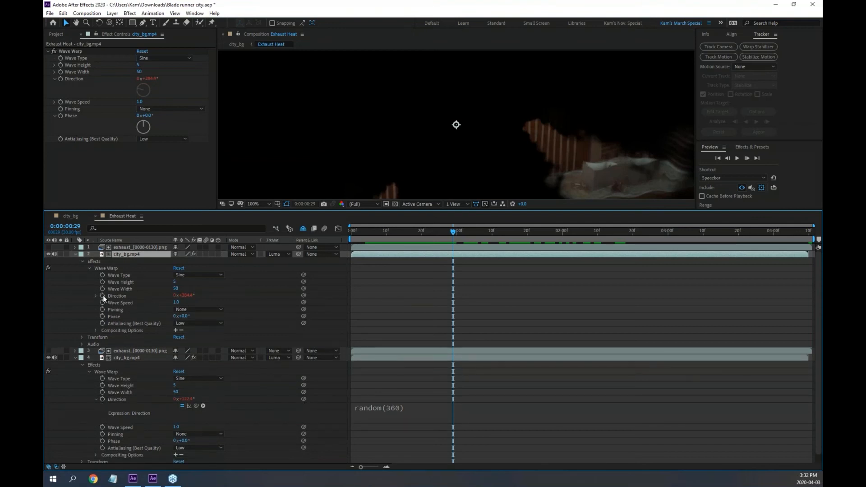
Replace the upper city_bg.mp4 layer's Wave Warp Direction expression with a link to the lower layer's Wave Warp Direction, and collapse both layers.
alt+click(102, 296)
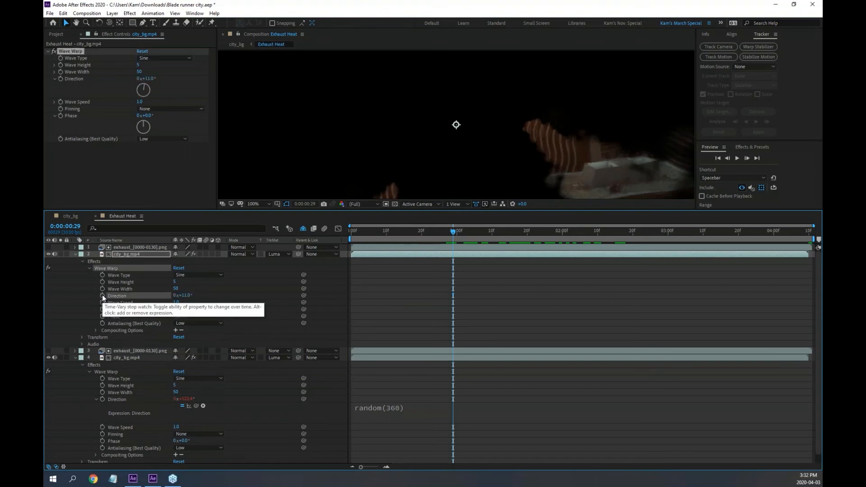
alt+click(103, 295)
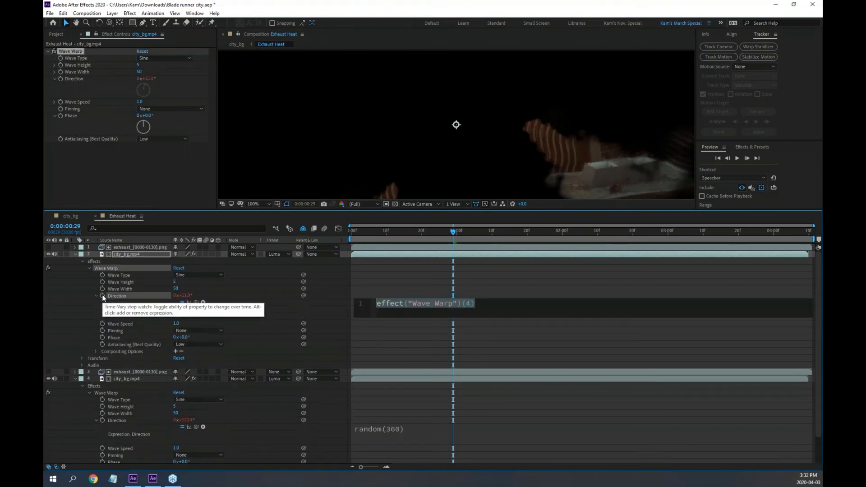
drag(197, 303, 116, 418)
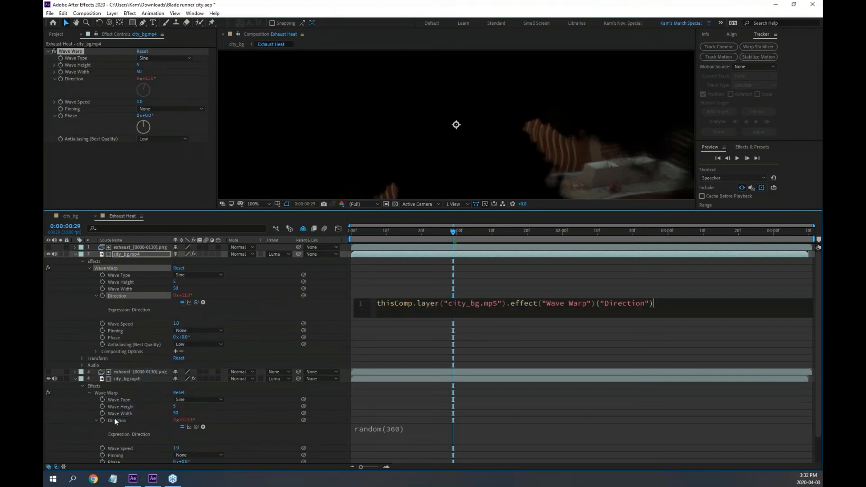
click(403, 269)
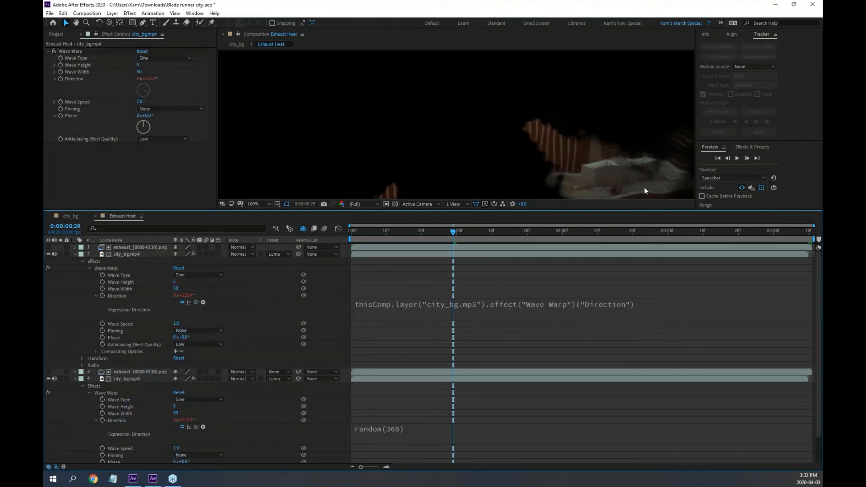
mouse_move(448, 236)
mouse_down()
mouse_move(396, 232)
mouse_move(503, 230)
mouse_move(444, 228)
mouse_move(460, 231)
mouse_up()
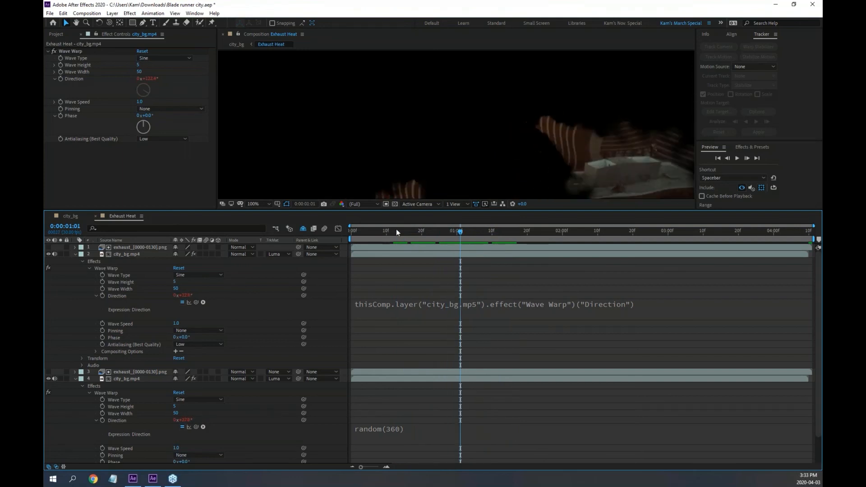
click(75, 254)
click(75, 268)
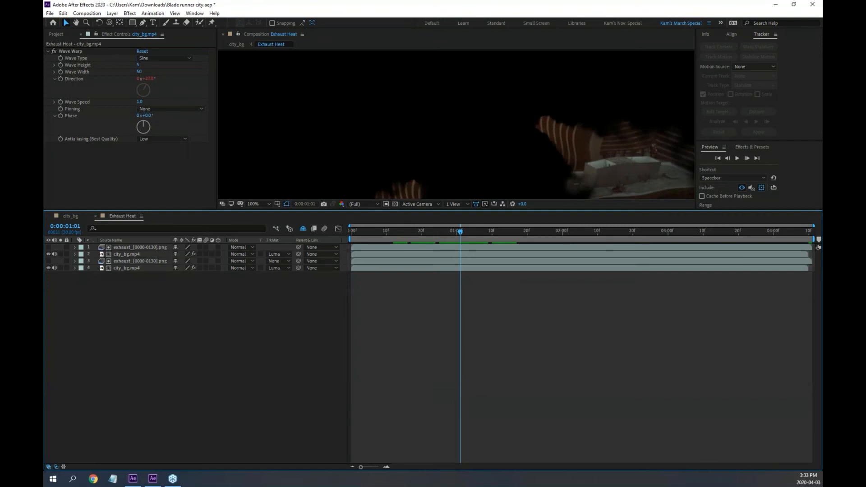
Return to the city_bg composition and review the heat distortion around the drone up to 0:00:02:05.
key(alt+Tab)
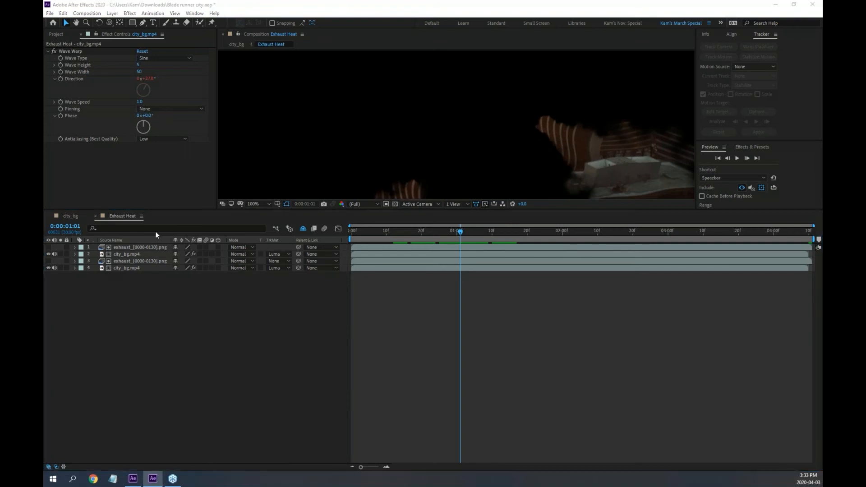
key(alt+Tab)
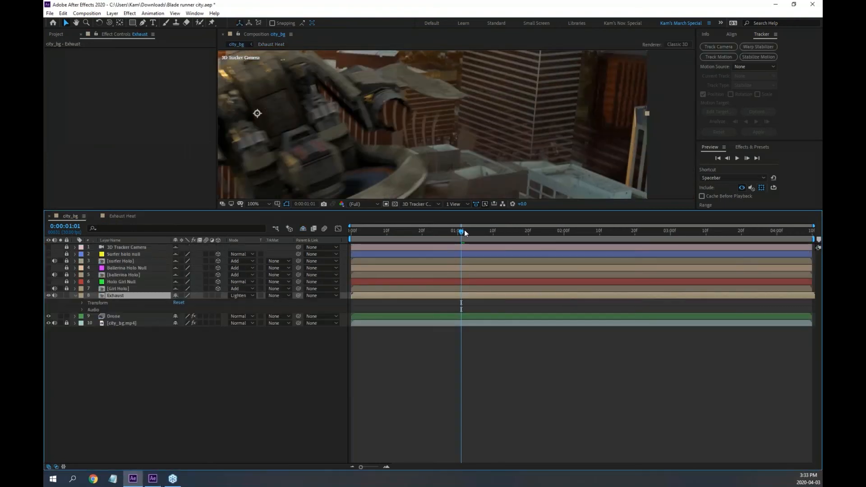
drag(465, 229, 584, 230)
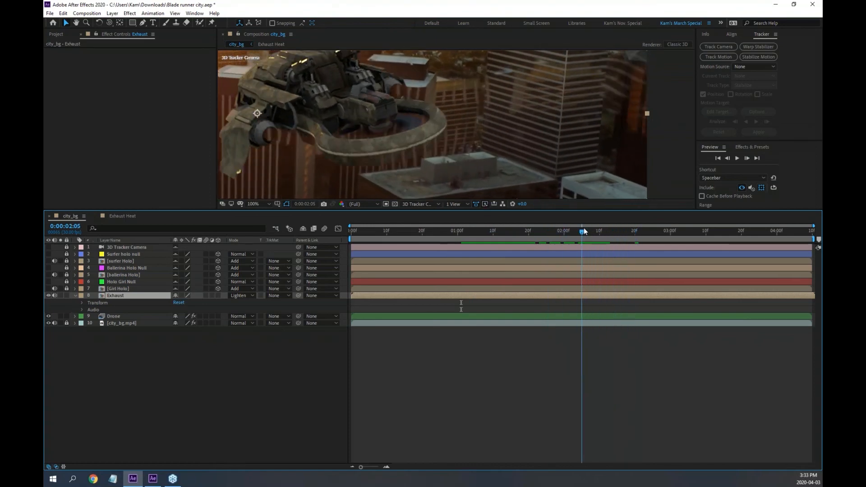
scroll(551, 136, down, 2)
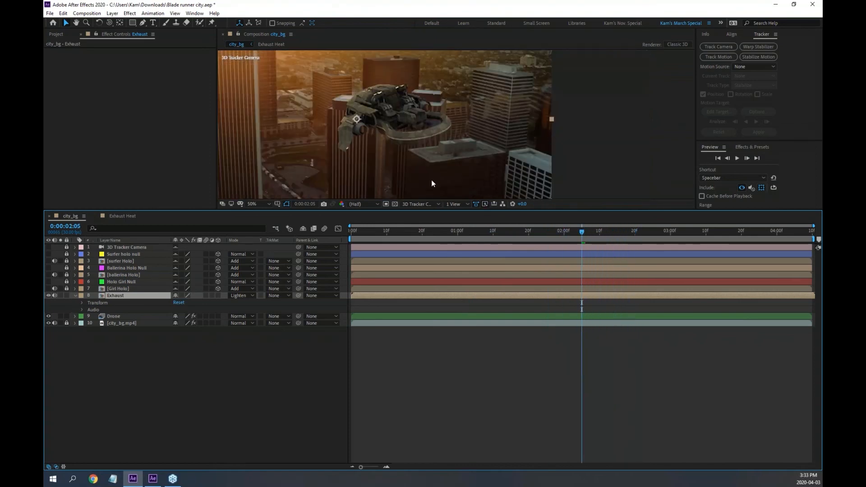
Set the Exhaust layer's blending mode to Normal and check the drone at 0:00:01:26.
click(253, 295)
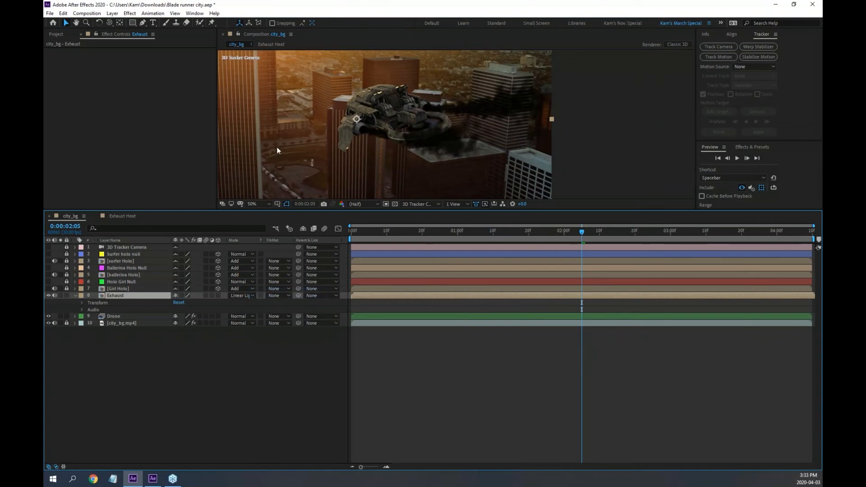
click(246, 296)
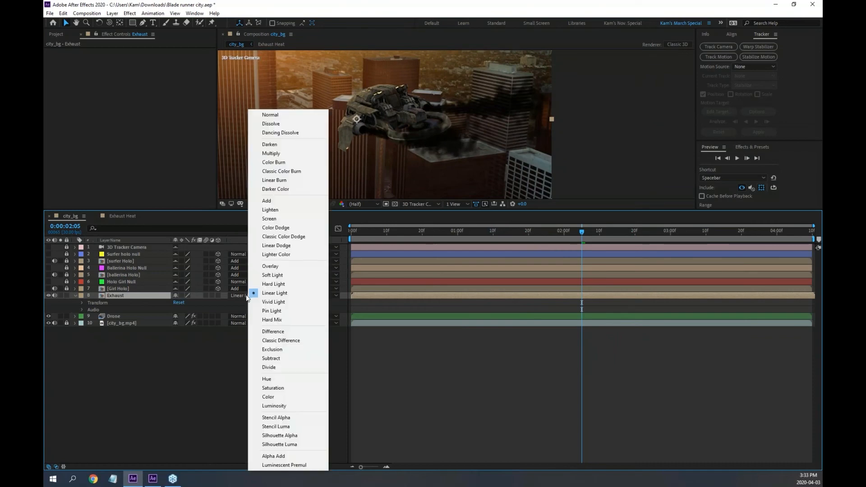
click(273, 115)
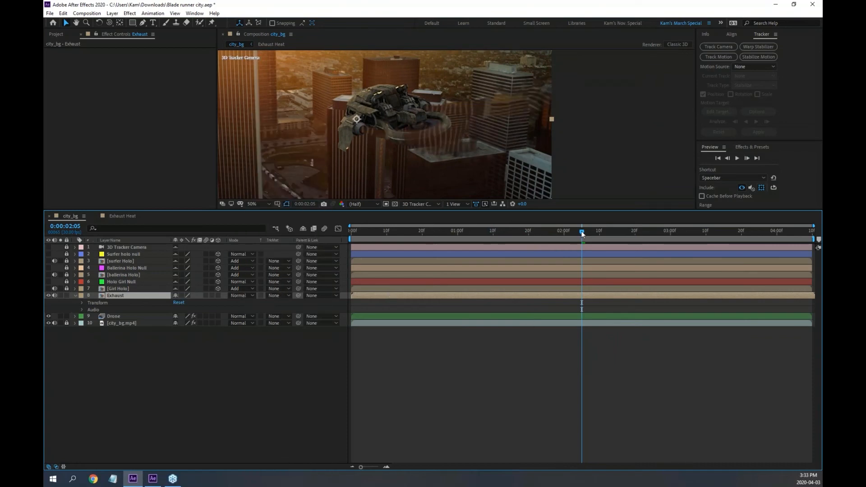
drag(582, 232, 549, 231)
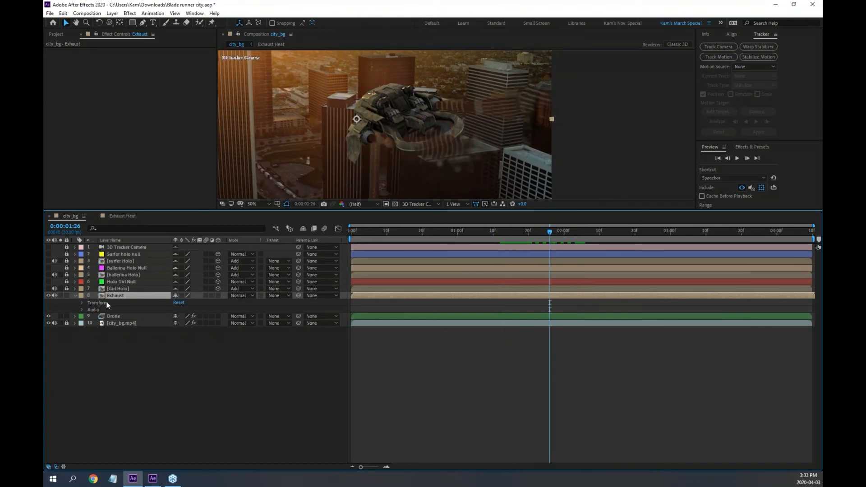
Try the Exhaust layer beneath the Drone layer, check the frame at 0:00:01:14, and put it back above Drone.
drag(115, 297, 125, 325)
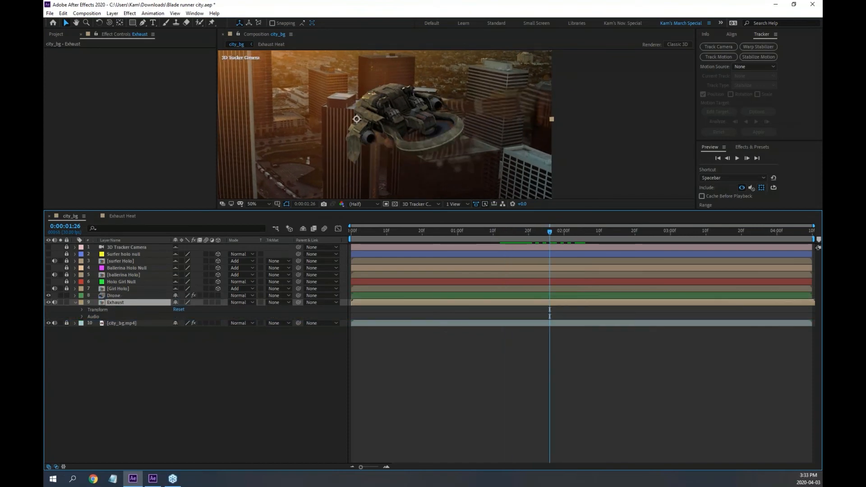
drag(553, 231, 507, 232)
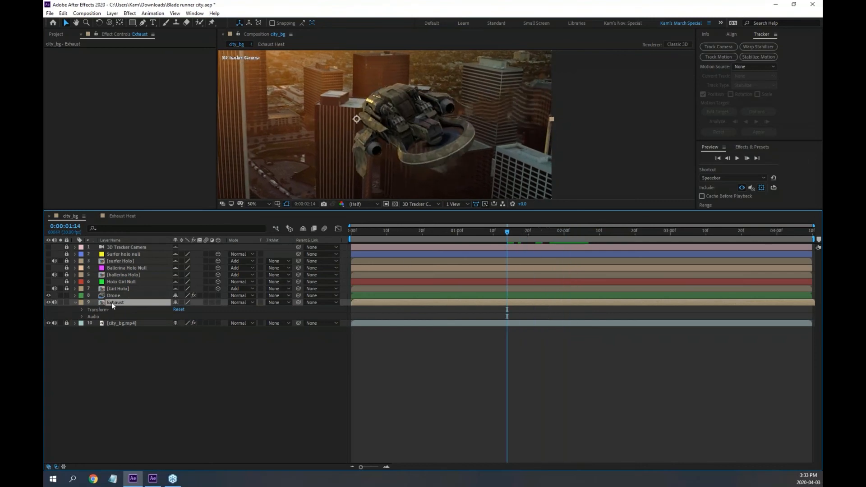
drag(112, 303, 114, 297)
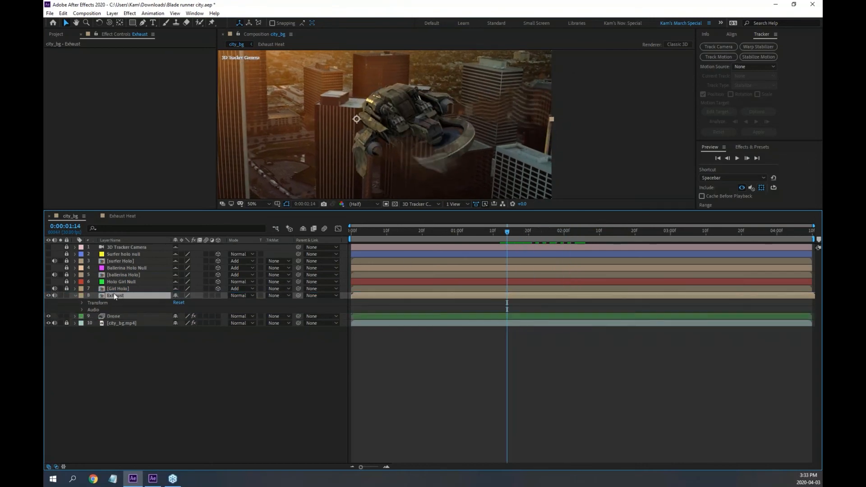
Enlarge the composition view and inspect the distortion over the drone at 100% up to 0:00:01:16.
scroll(409, 185, up, 2)
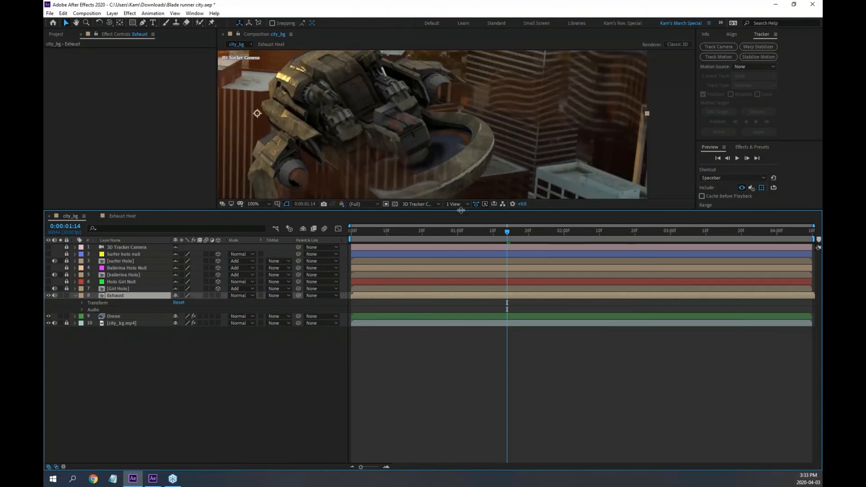
drag(461, 210, 462, 272)
drag(303, 205, 352, 165)
key(v)
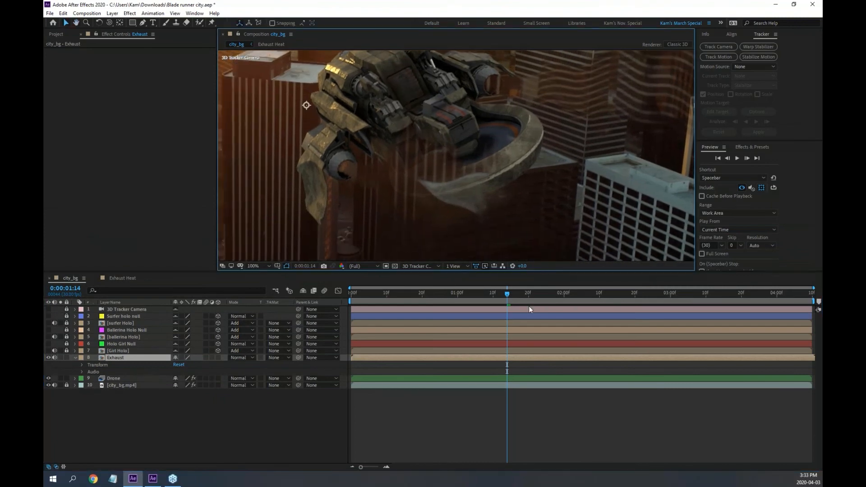
mouse_move(508, 299)
mouse_down()
mouse_move(480, 295)
mouse_move(517, 294)
mouse_up()
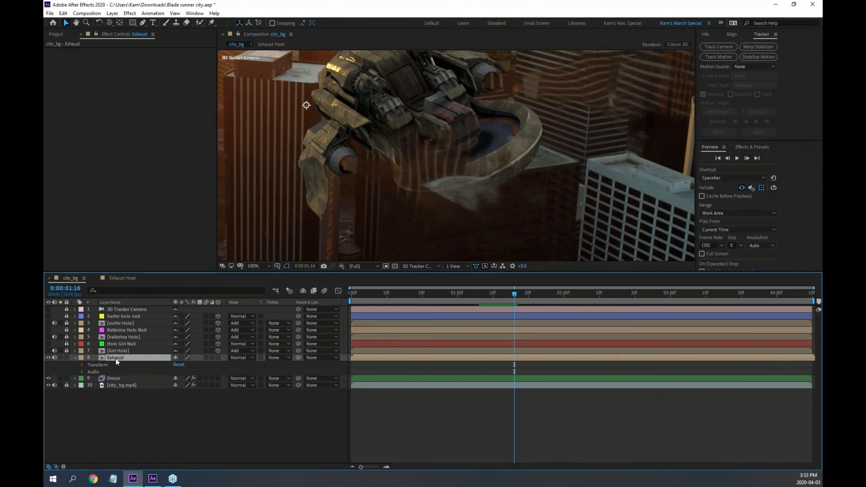
Move the Exhaust layer beneath the Drone layer and check the drone between 0:00:01:13 and 0:00:01:18.
drag(115, 358, 120, 384)
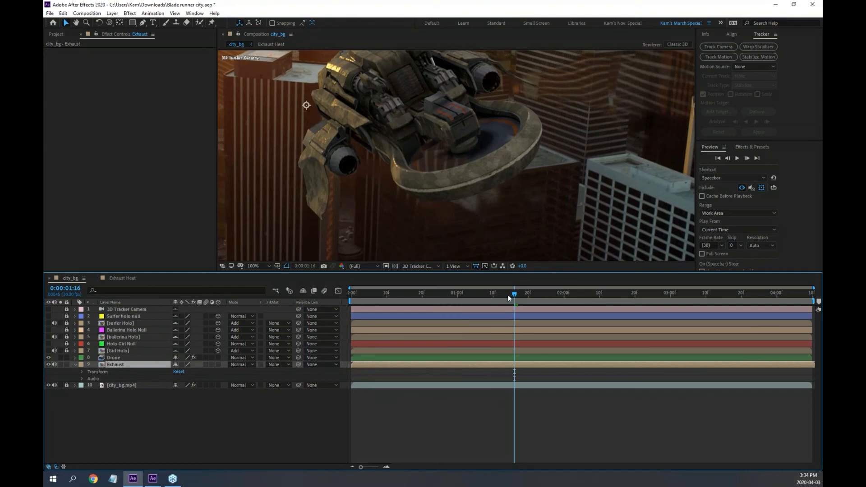
mouse_move(511, 297)
mouse_down()
mouse_move(493, 295)
mouse_move(532, 296)
mouse_move(421, 296)
mouse_move(519, 293)
mouse_up()
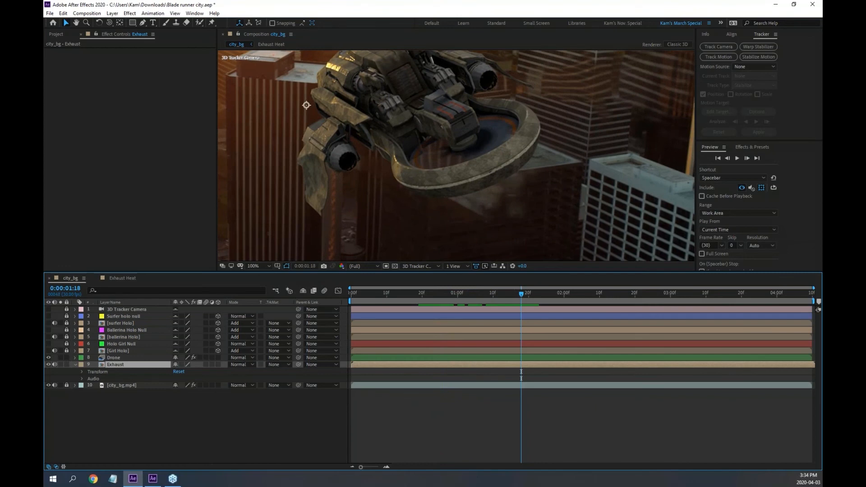
key(alt+Tab)
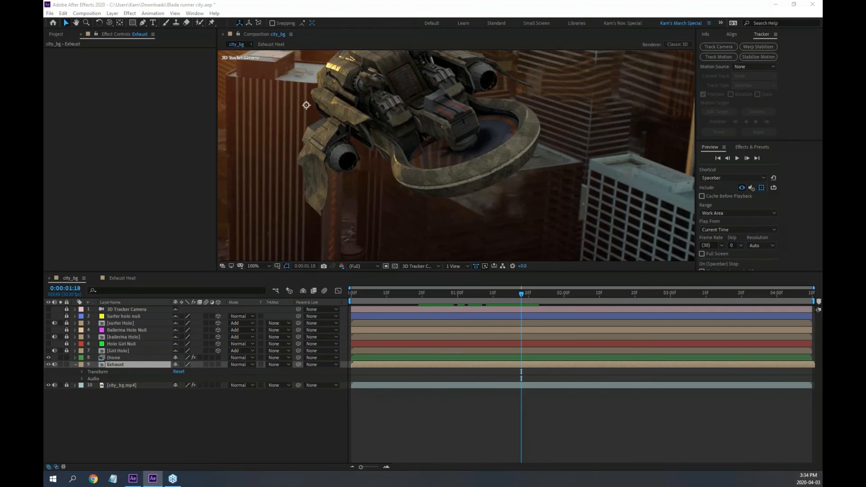
mouse_move(521, 295)
mouse_down()
mouse_move(464, 294)
mouse_move(516, 294)
mouse_move(504, 294)
mouse_up()
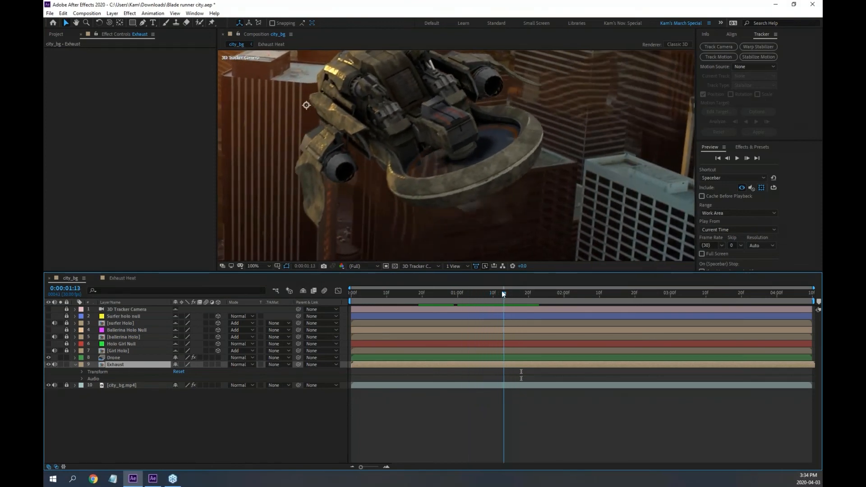
Compare with Exhaust above Drone up to 0:00:01:15, and return it beneath the Drone layer.
drag(112, 364, 115, 358)
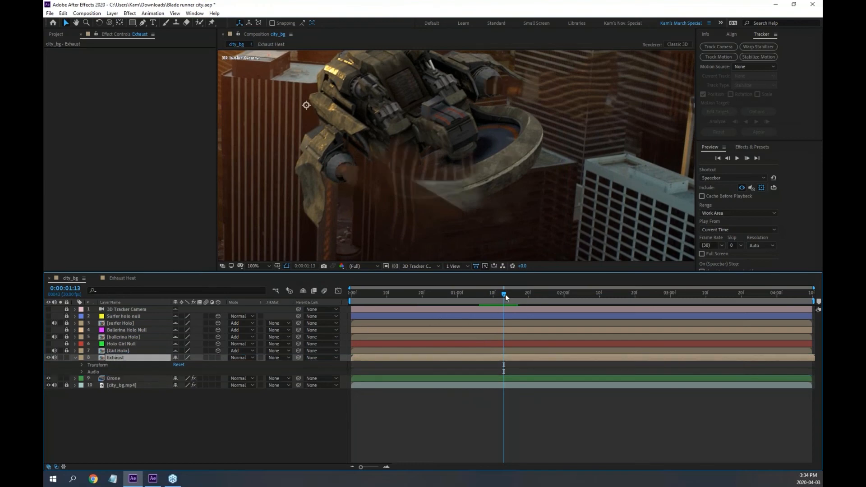
mouse_move(502, 293)
mouse_down()
mouse_move(541, 294)
mouse_move(511, 294)
mouse_up()
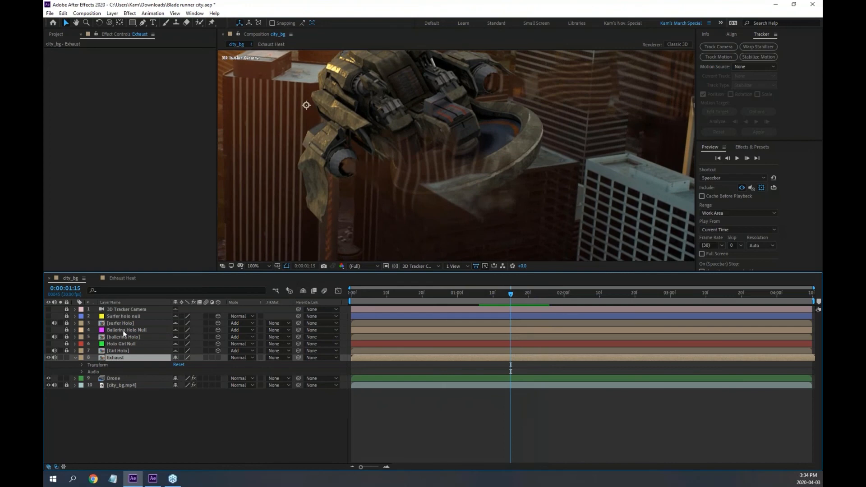
drag(117, 357, 117, 382)
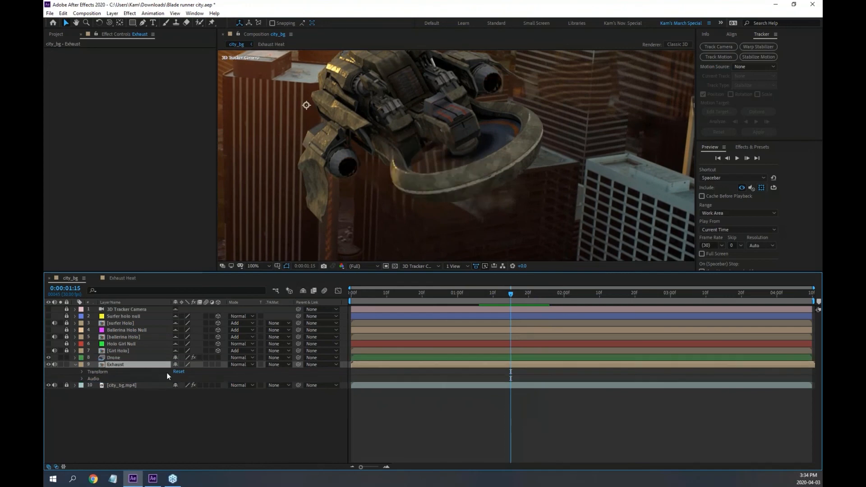
Preview the whole city_bg frame at 50% from 0:00:02:21 to check the heat distortion behind the drone.
drag(511, 293, 637, 232)
scroll(547, 167, down, 2)
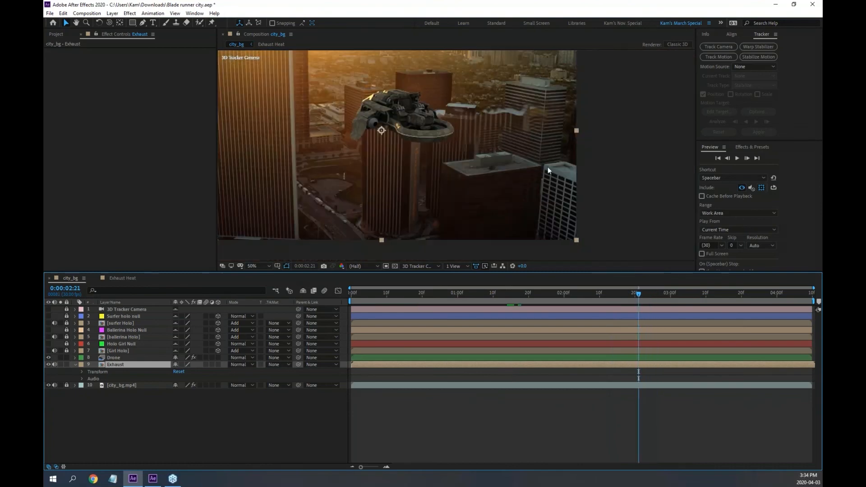
key(space)
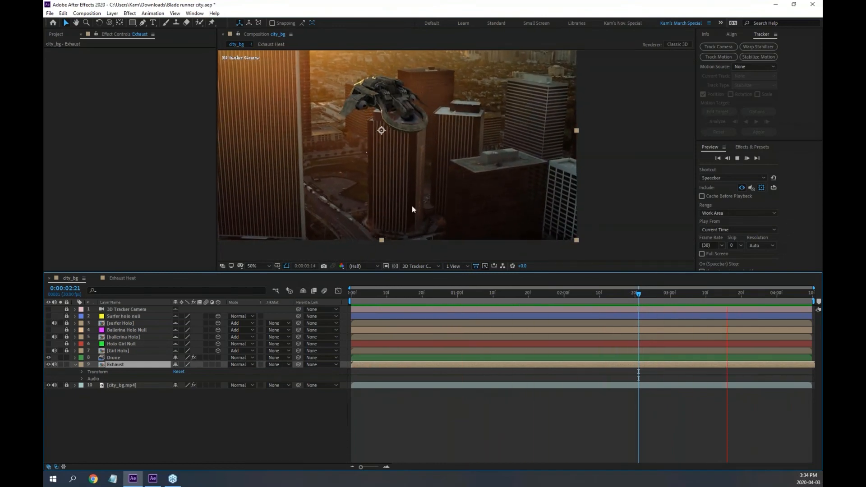
key(space)
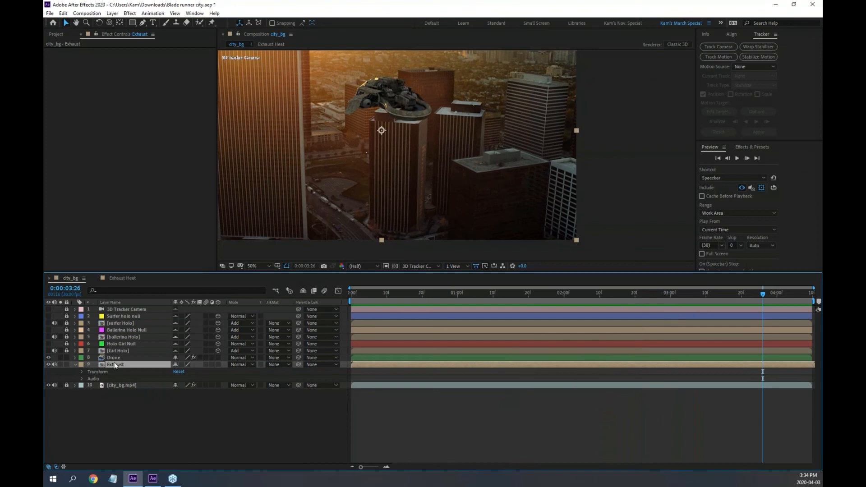
Lower the Exhaust layer's opacity to 31% and preview the composite from 0:00:00:03.
key(t)
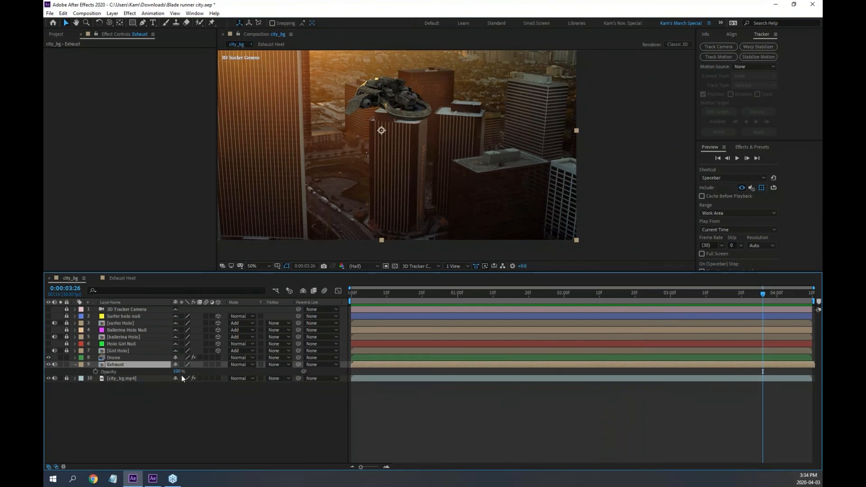
drag(173, 371, 146, 370)
click(362, 293)
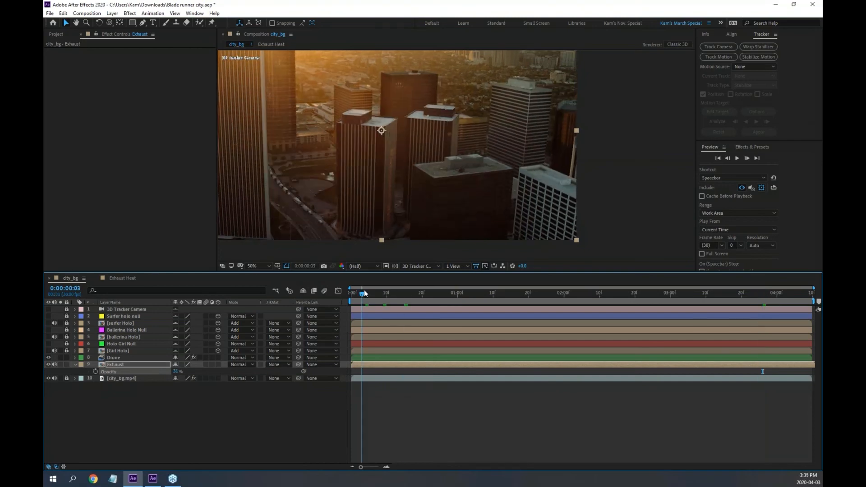
key(space)
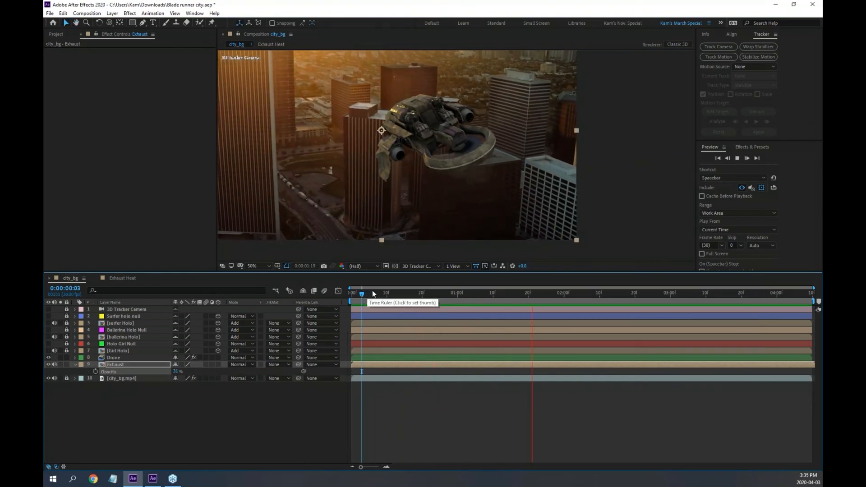
key(space)
Preview the reduced heat distortion at 100% magnification from 0:00:02:18 and again from 0:00:00:03.
scroll(453, 134, up, 2)
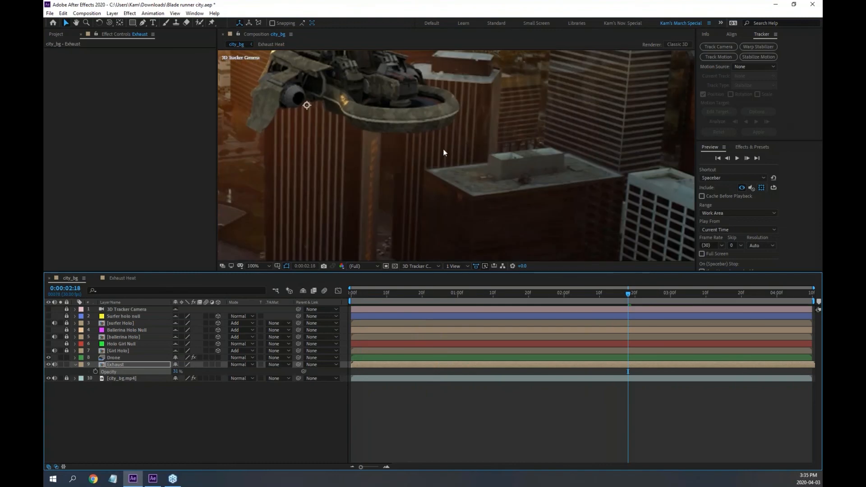
key(space)
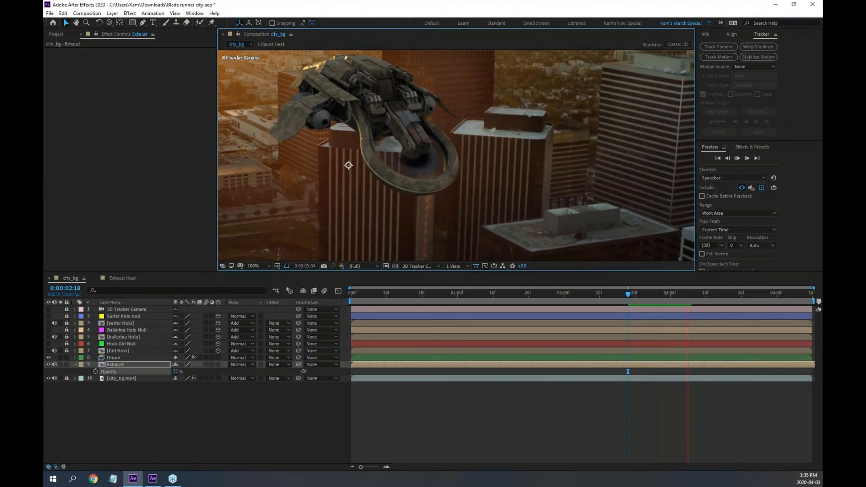
key(space)
click(363, 294)
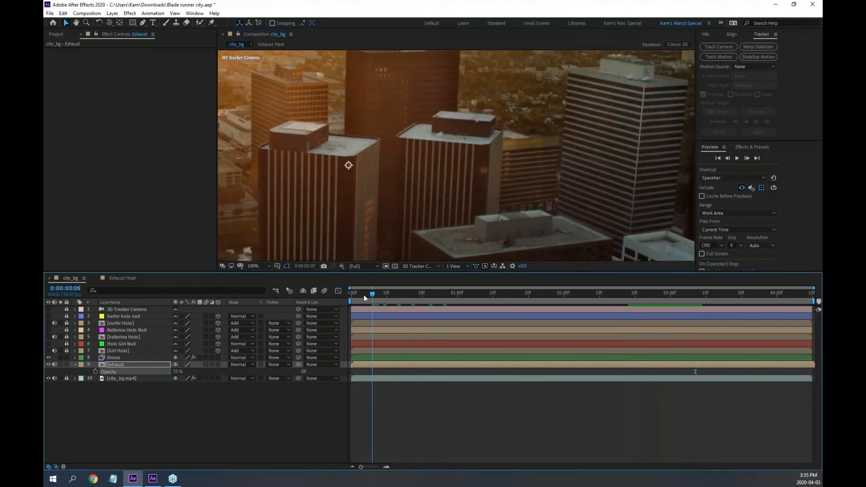
key(space)
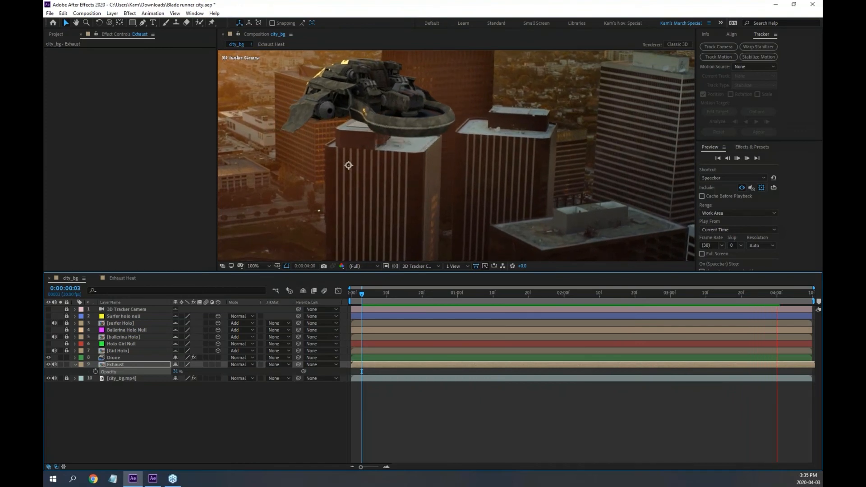
Inspect the distorted background buildings beside the drone at 200% magnification at 0:00:02:17.
key(alt+Tab)
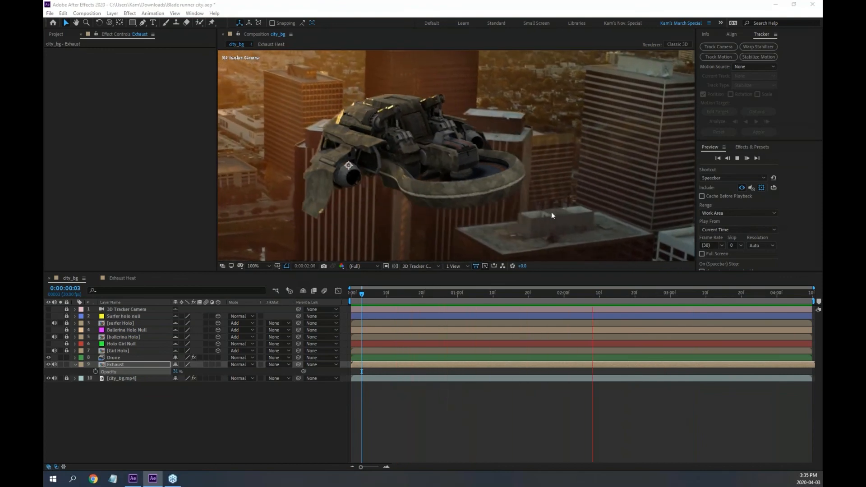
drag(530, 291, 624, 285)
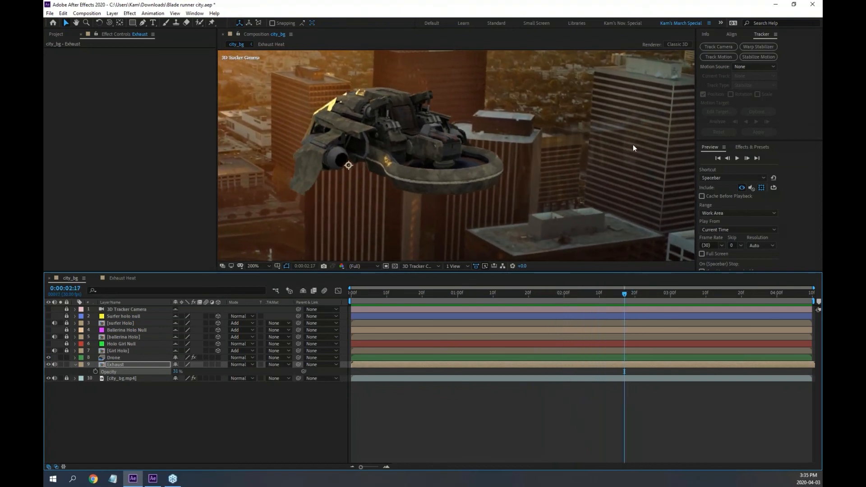
scroll(633, 144, up, 1)
key(h)
drag(629, 188, 289, 213)
key(v)
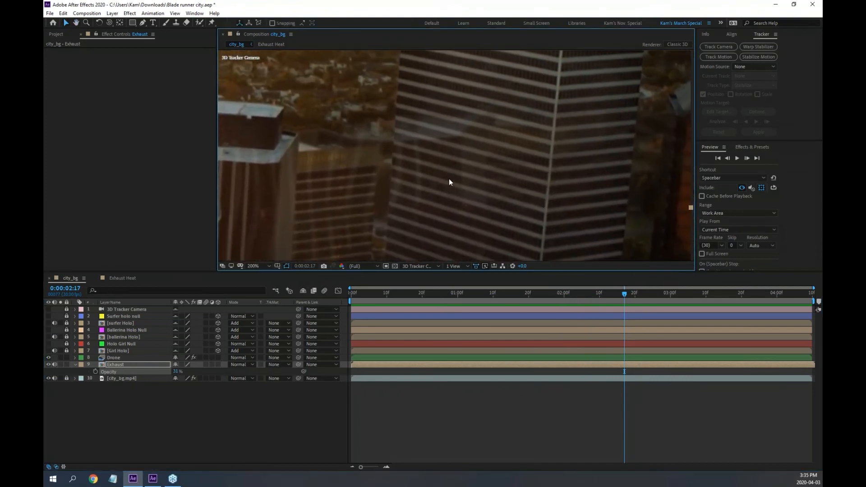
scroll(397, 187, down, 2)
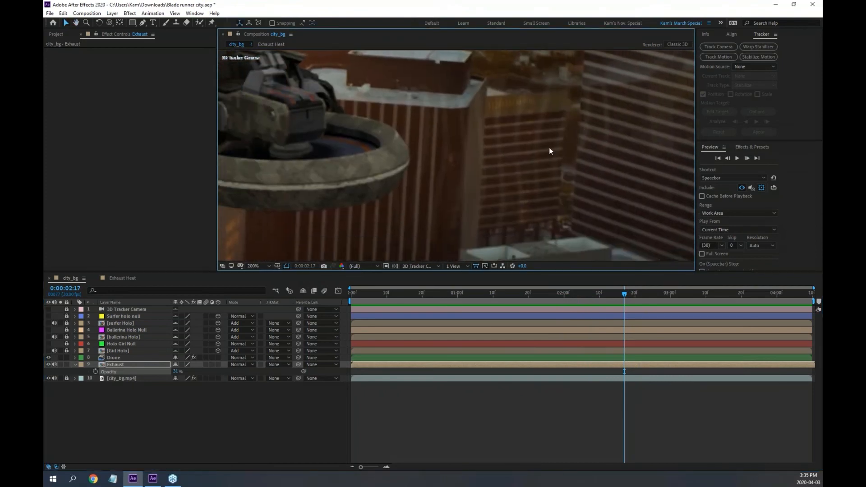
Hide the upper city_bg.mp4 layer in the Exhaust Heat composition and return to city_bg to check the result.
click(122, 278)
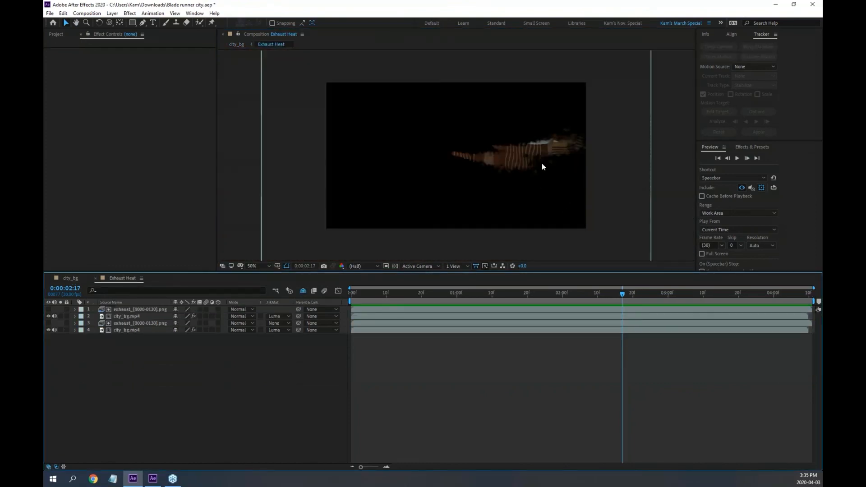
scroll(542, 163, up, 1)
drag(601, 168, 569, 167)
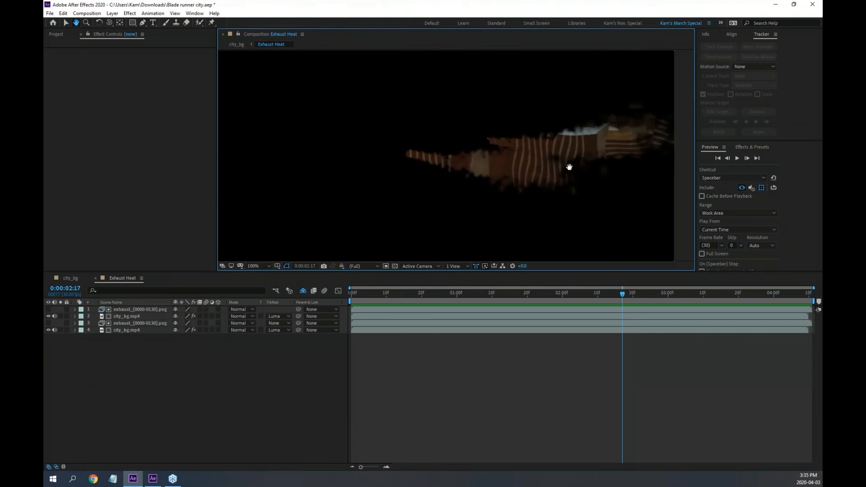
click(49, 315)
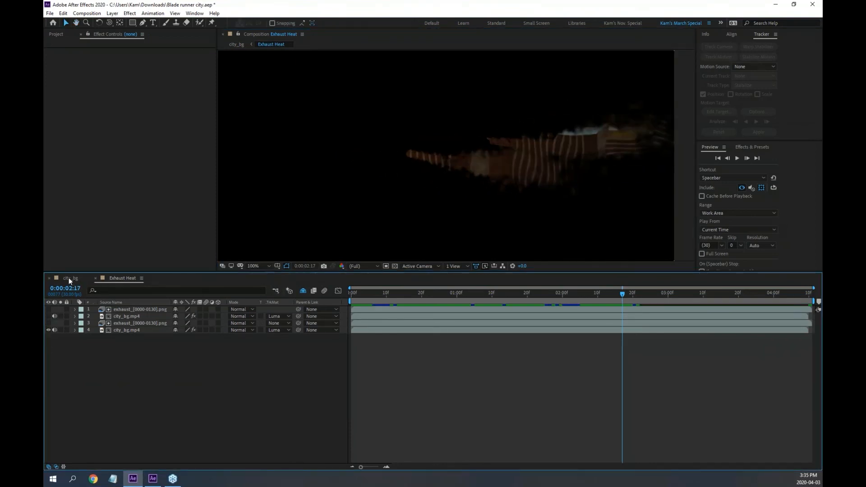
click(70, 278)
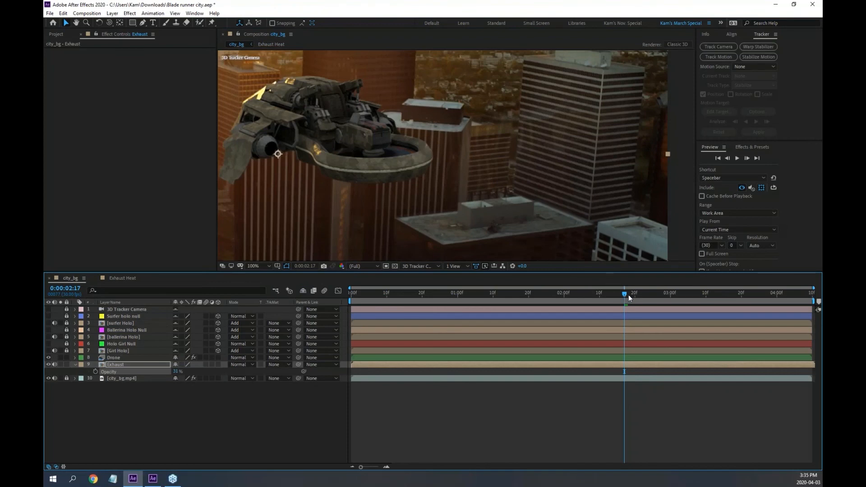
Compare the Exhaust layer's distortion at 100% opacity and at a much lower opacity at 0:00:02:25.
drag(629, 294, 653, 293)
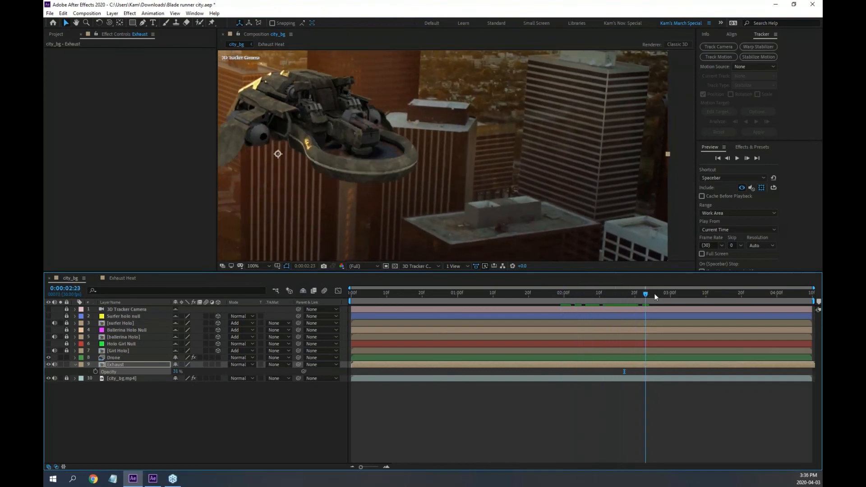
drag(176, 371, 222, 371)
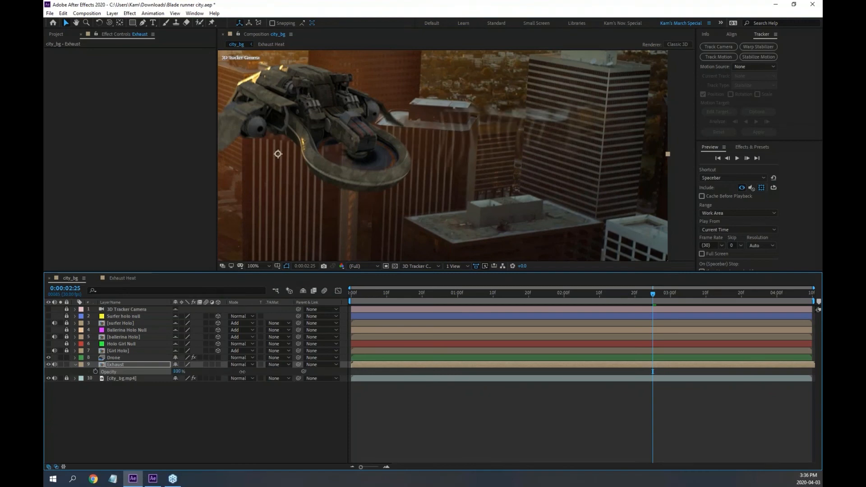
drag(242, 372, 233, 371)
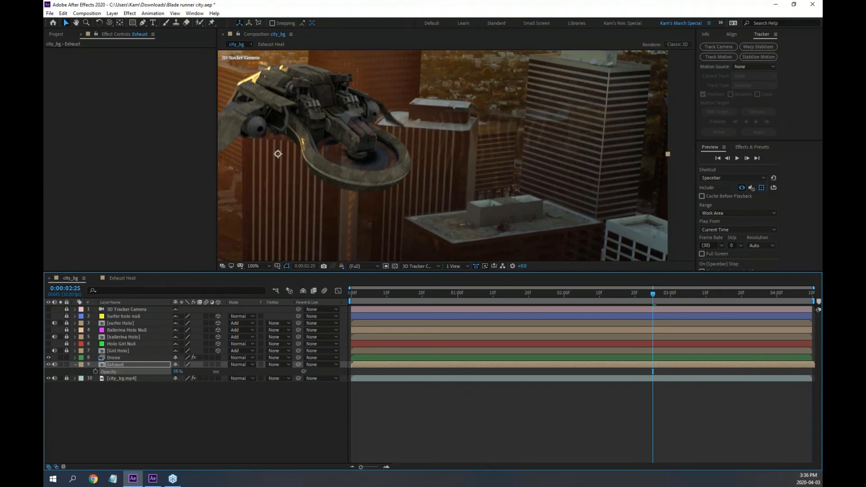
Remove the track matte from the lower city_bg.mp4 layer in the Exhaust Heat composition.
click(119, 280)
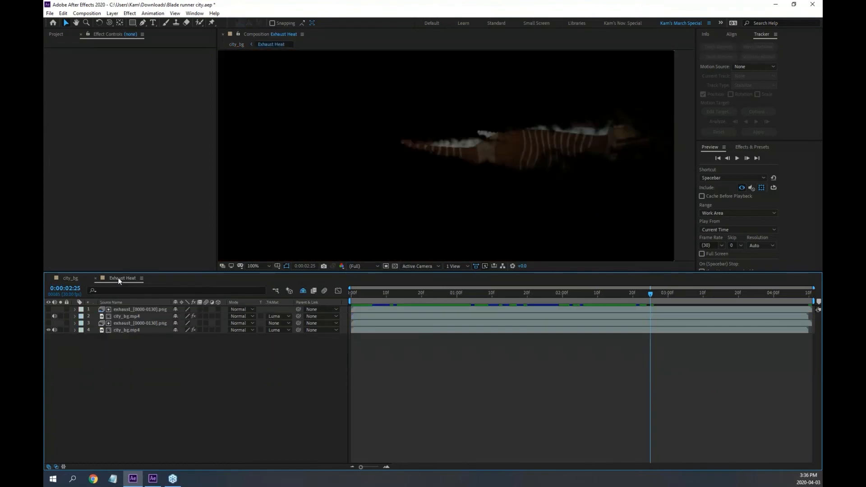
click(128, 332)
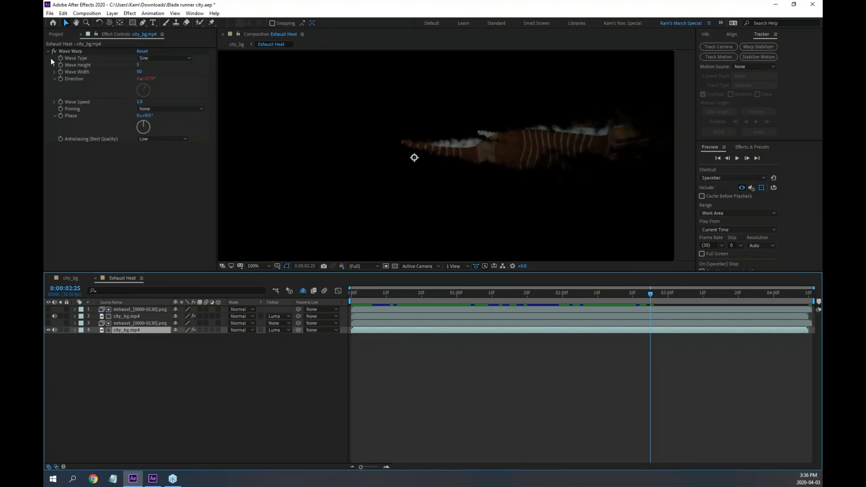
click(289, 330)
click(285, 336)
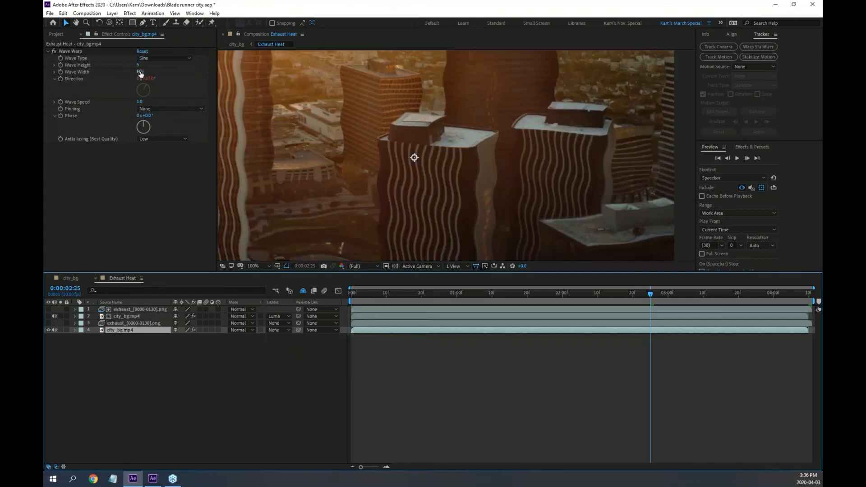
Set the lower city_bg.mp4 layer's Wave Warp to wave height 3 and wave width 11.
drag(139, 71, 108, 71)
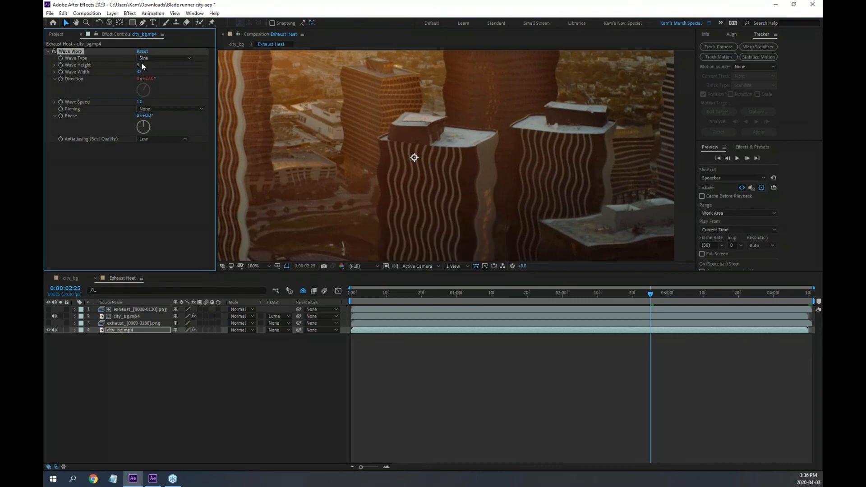
mouse_move(138, 65)
mouse_down()
mouse_move(124, 64)
mouse_move(135, 65)
mouse_up()
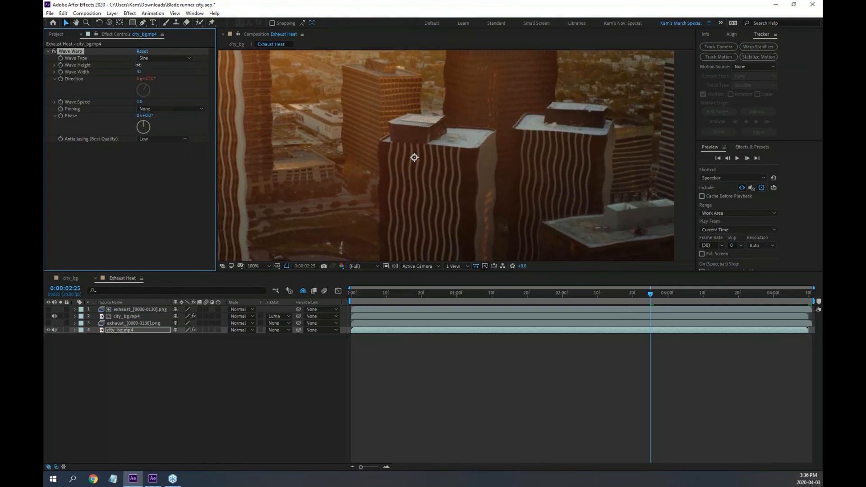
key(Return)
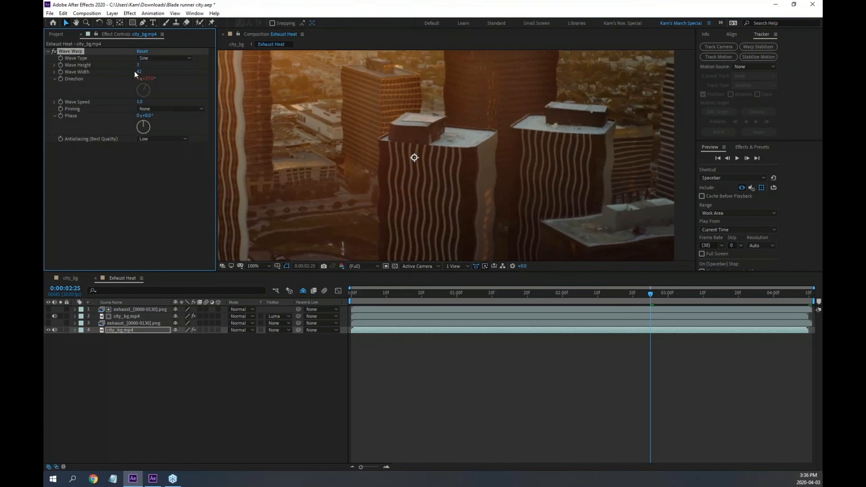
drag(138, 72, 90, 69)
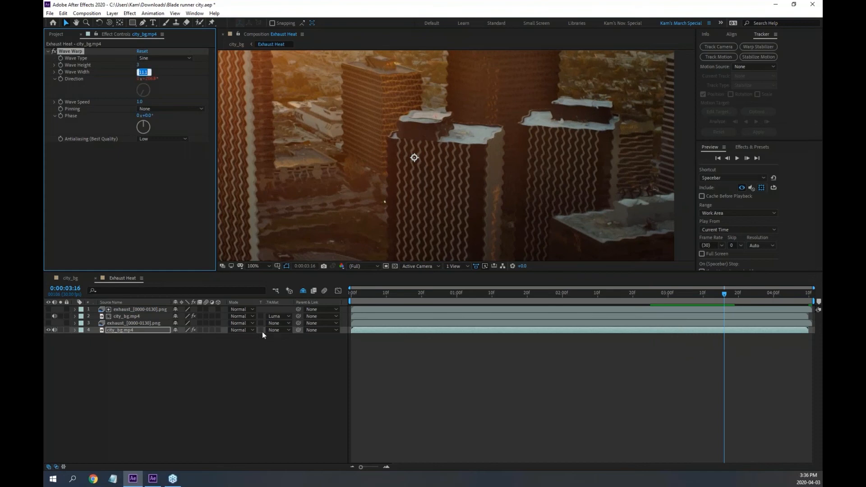
Apply the exhaust_[0000-0130].png luma matte to the lower city_bg.mp4 layer and preview from 0:00:03:16.
click(287, 331)
click(308, 369)
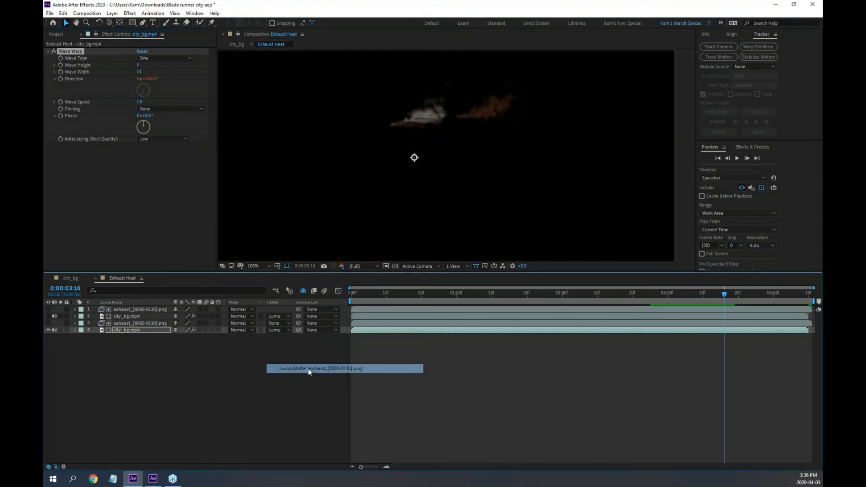
key(space)
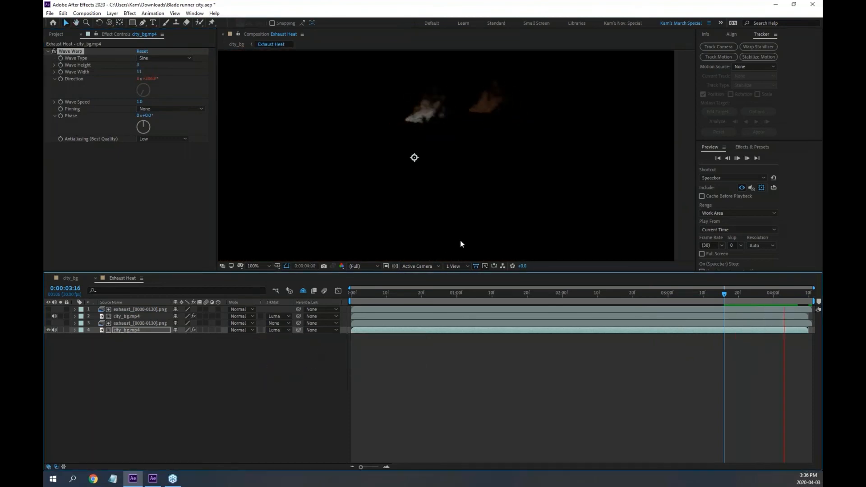
Raise the Exhaust layer's opacity to 100% in city_bg and check the distortion at 0:00:02:23.
click(70, 278)
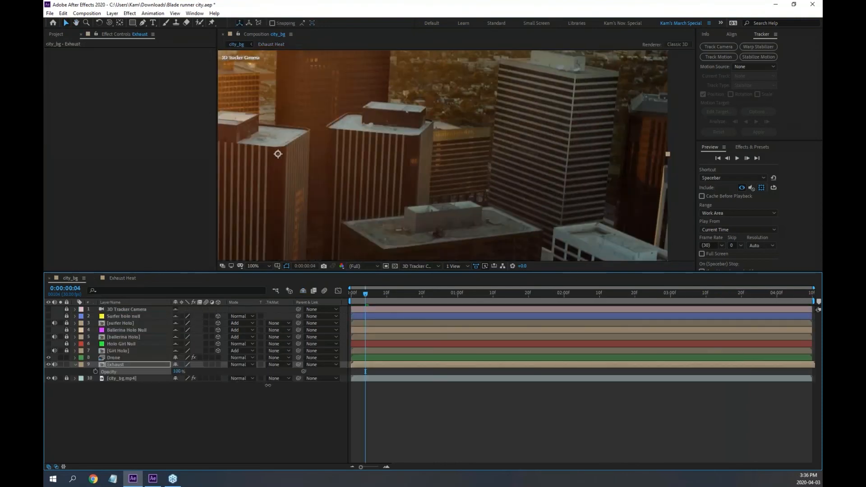
drag(429, 294, 646, 280)
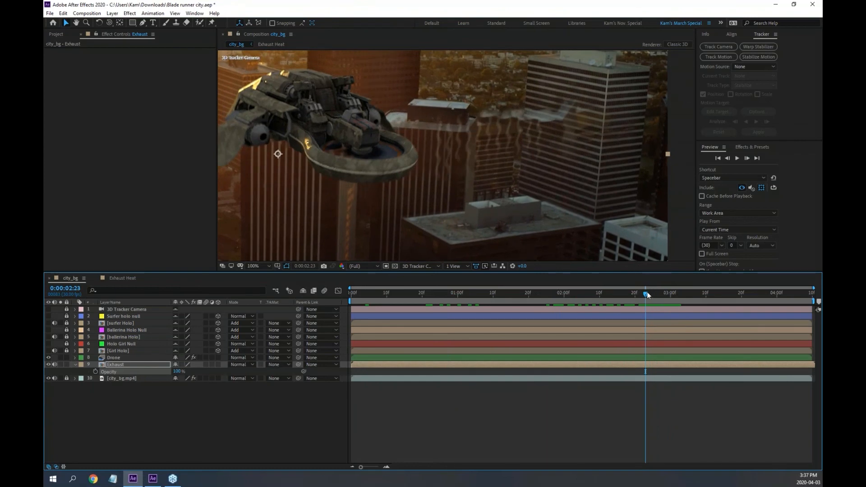
mouse_move(646, 294)
mouse_down()
mouse_move(619, 294)
mouse_move(645, 294)
mouse_up()
scroll(504, 204, down, 2)
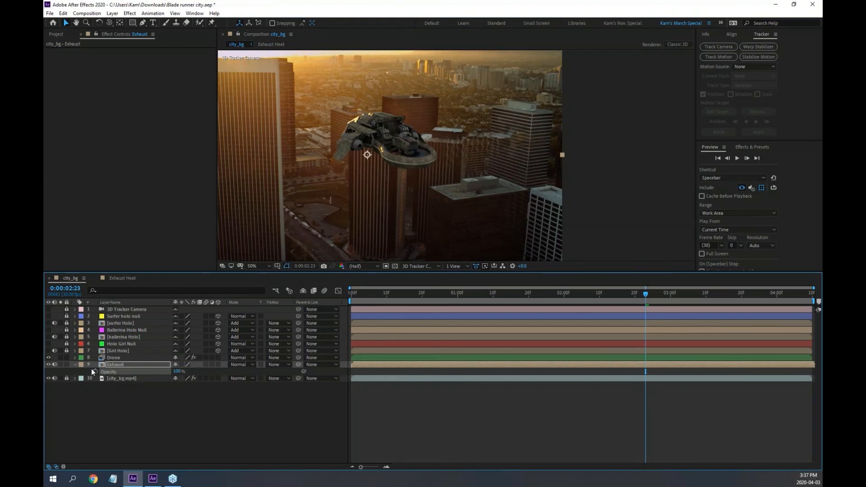
Try the Exhaust layer at 100% scale and view it at 100% magnification.
click(75, 365)
click(75, 364)
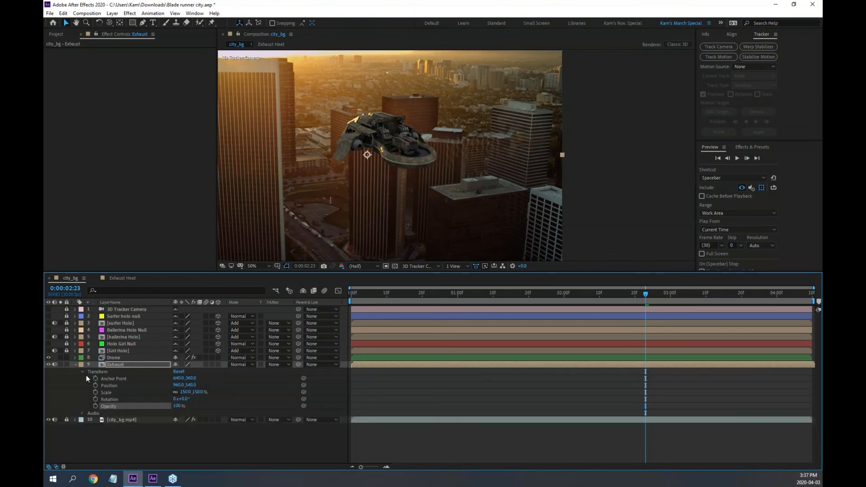
click(200, 392)
text(100)
key(Return)
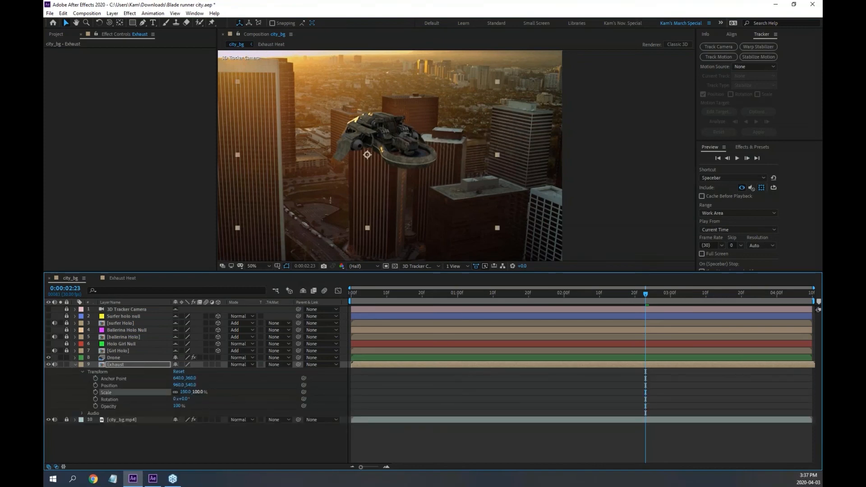
scroll(502, 156, up, 2)
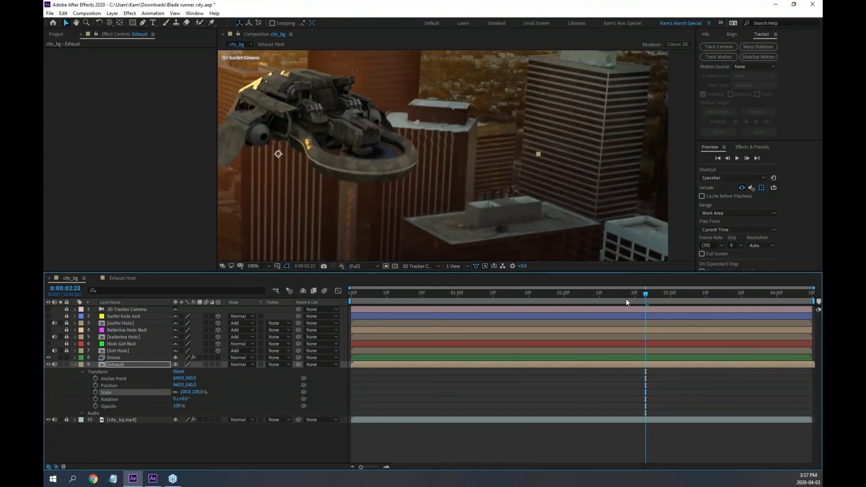
Examine the rescaled exhaust around the drone at 0:00:01:12 and 0:00:01:14, close up and at 50% magnification.
drag(647, 292, 500, 278)
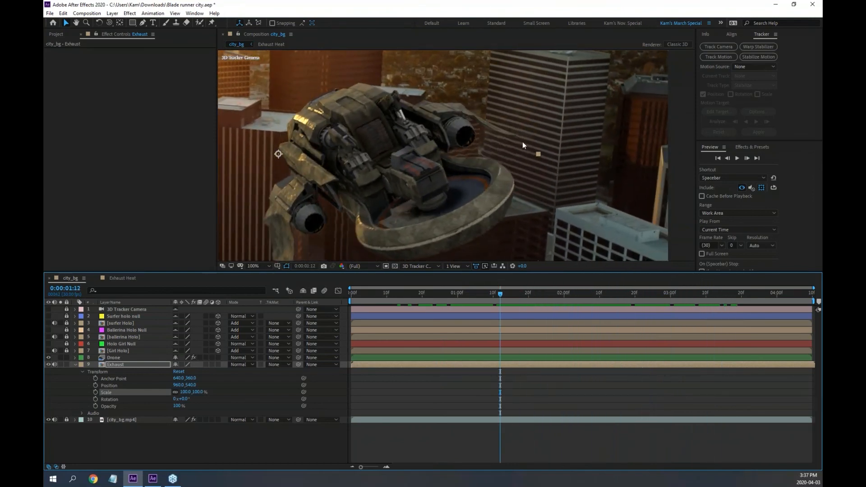
scroll(521, 139, down, 2)
scroll(488, 180, up, 2)
scroll(486, 185, down, 2)
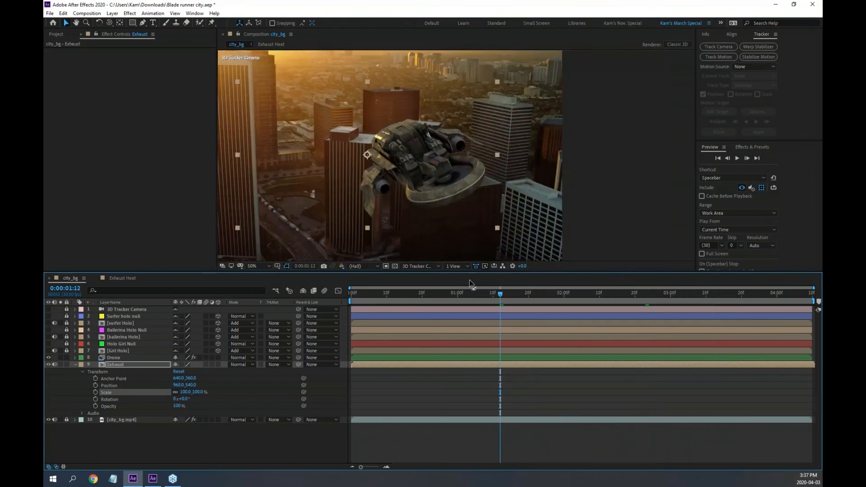
drag(473, 293, 506, 294)
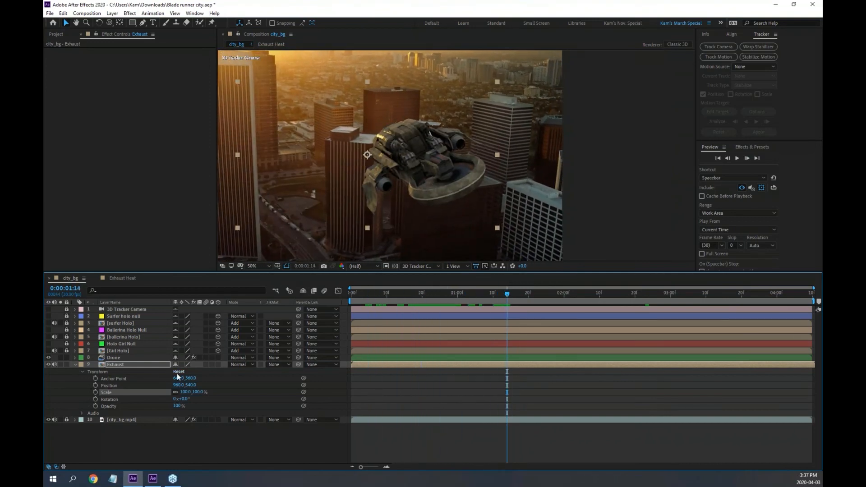
Set the Exhaust layer's scale to 150%.
mouse_move(200, 392)
mouse_down()
mouse_move(226, 391)
mouse_move(199, 392)
mouse_up()
click(195, 392)
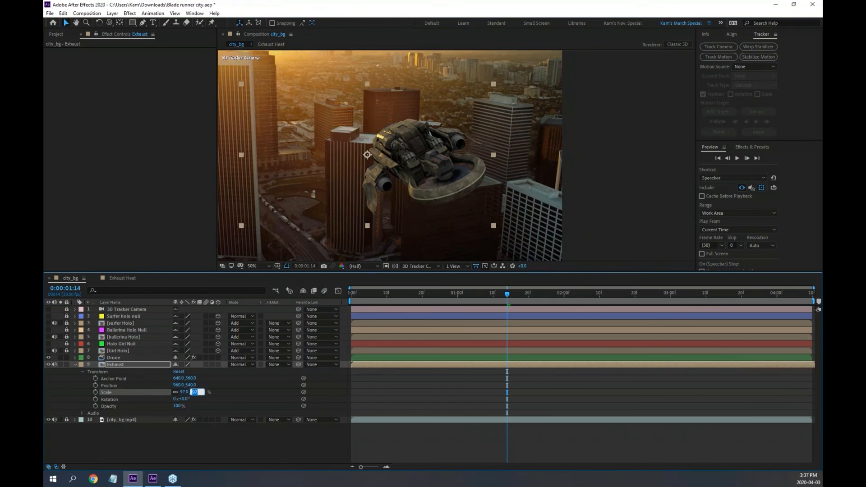
text(150)
key(Return)
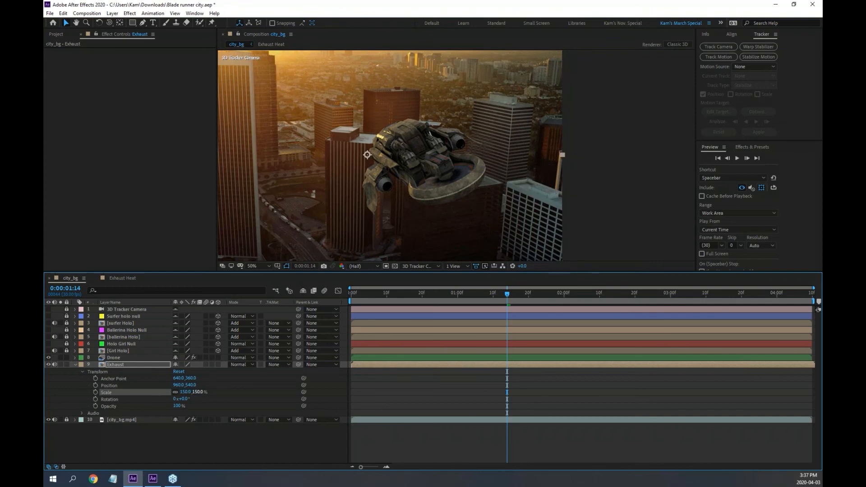
Preview the composite from 0:00:01:14 and inspect the exhaust distortion at 0:00:02:24.
key(space)
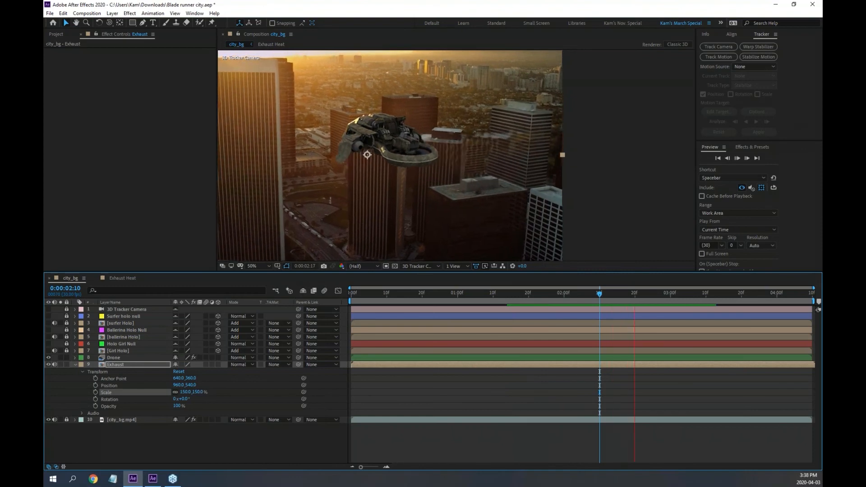
key(space)
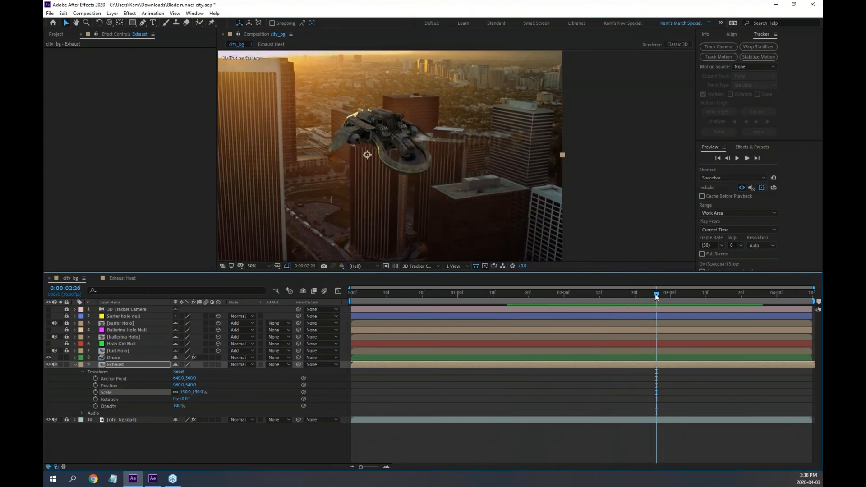
drag(654, 294, 648, 294)
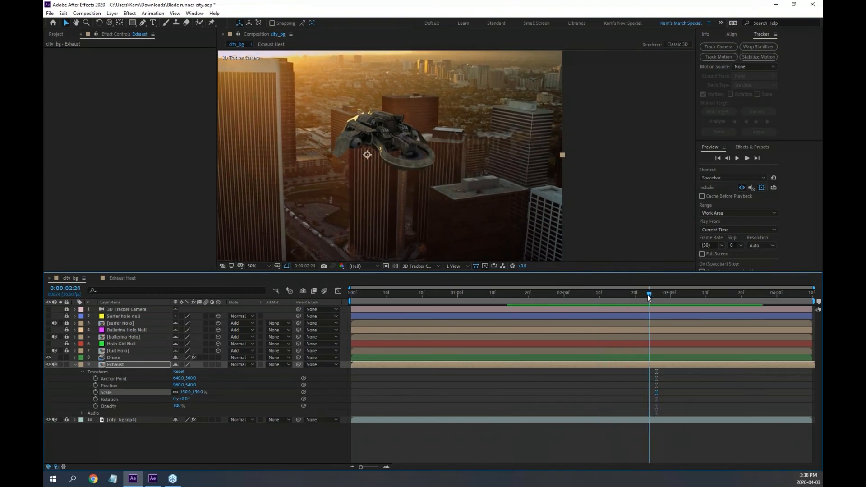
Compare the Drone layer with its Detail-preserving Upscale effect off and on.
click(116, 357)
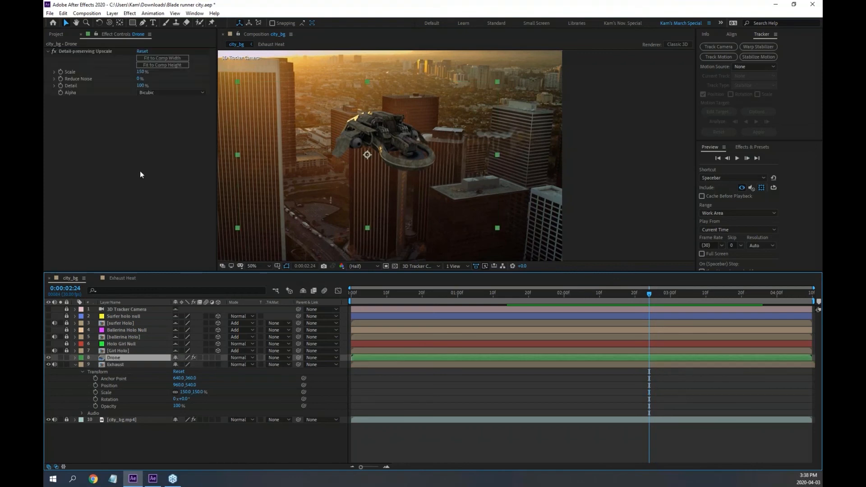
click(55, 50)
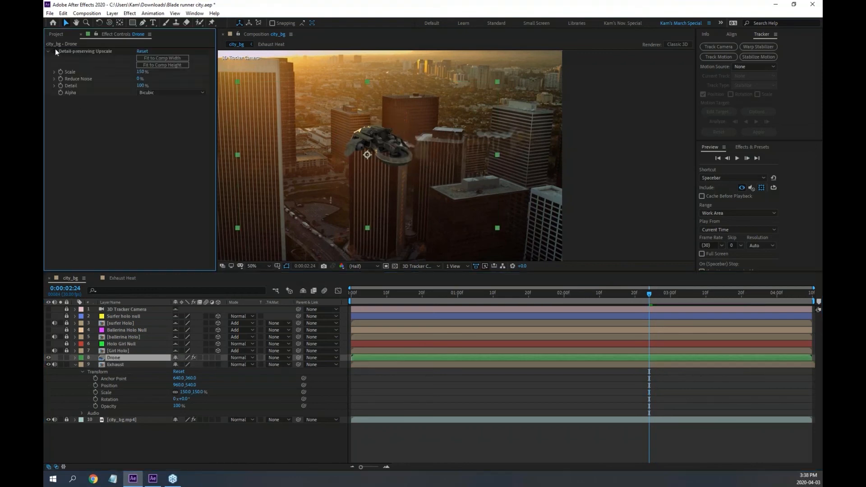
click(56, 48)
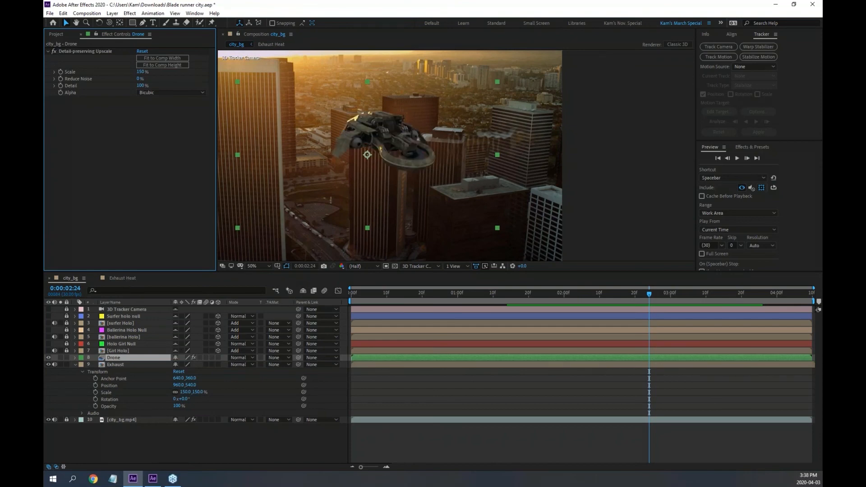
key(alt+Tab)
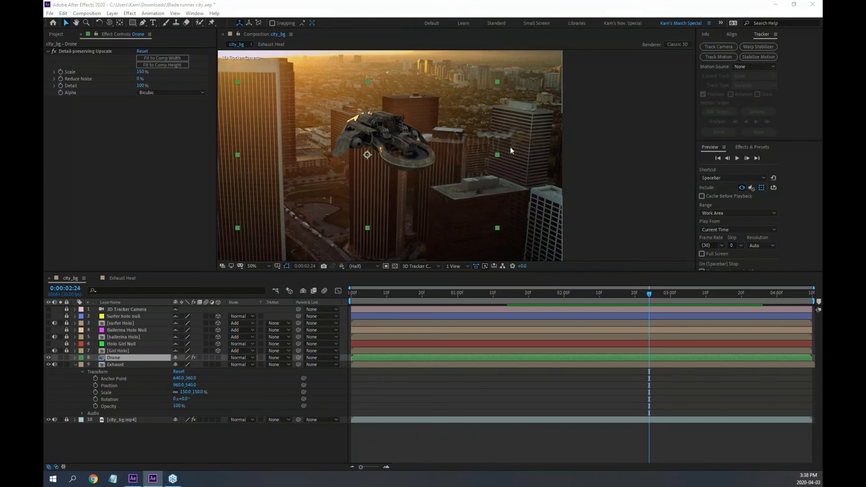
Resize the Exhaust Heat composition to 1920 x 1080 px.
click(120, 277)
key(comma)
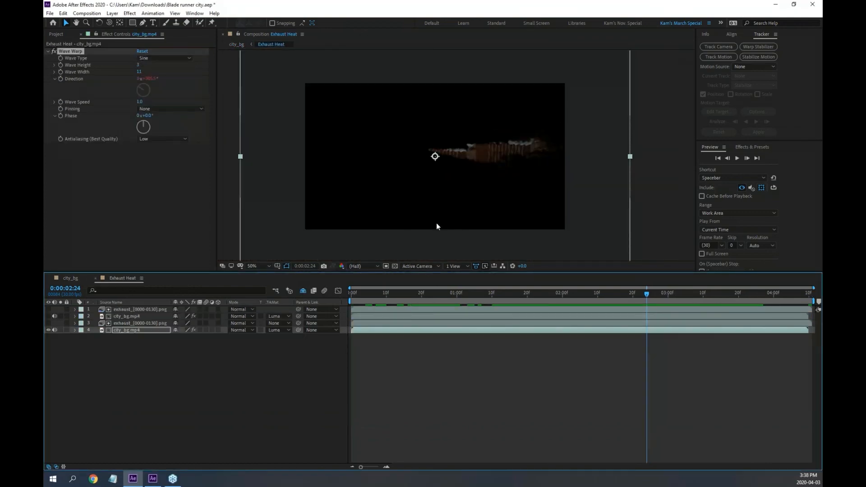
key(comma)
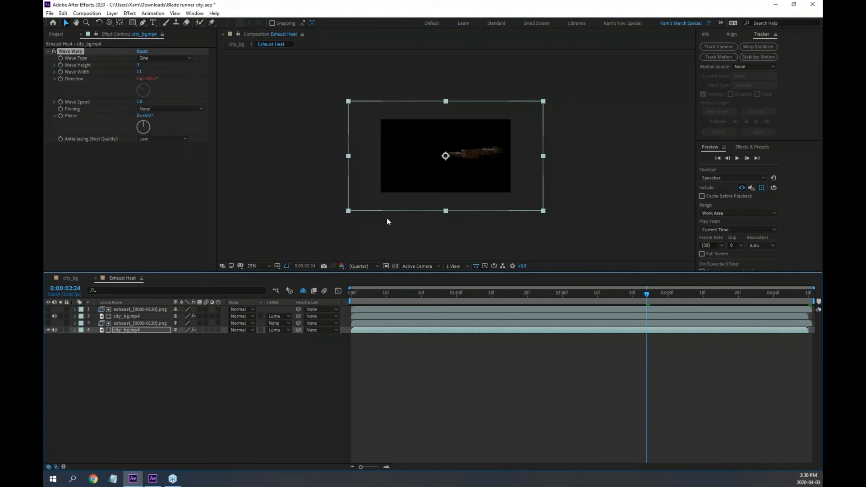
key(ctrl+k)
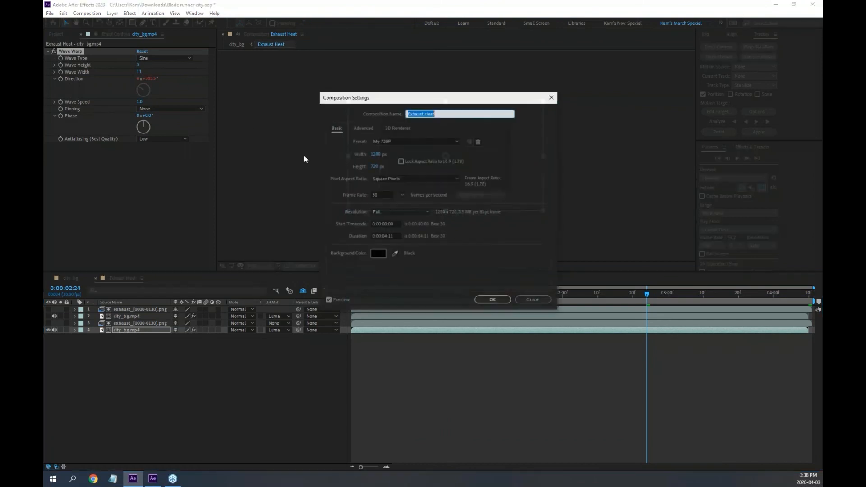
key(Tab)
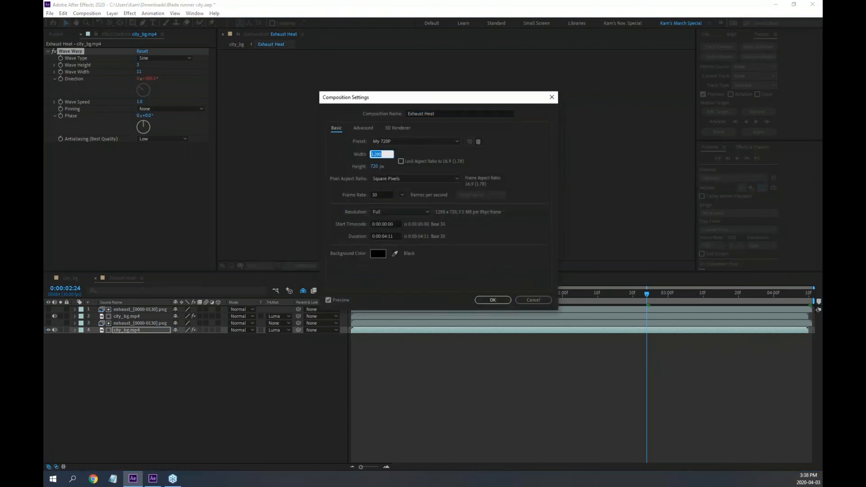
text(1920)
key(Tab)
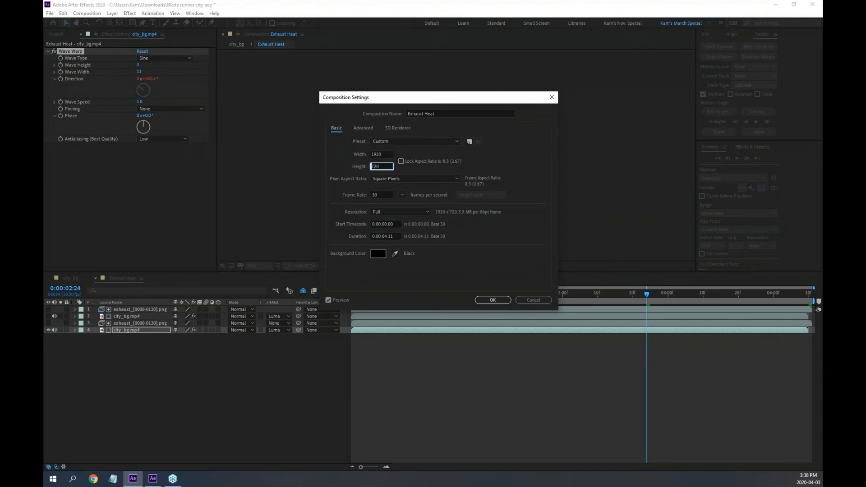
text(1080)
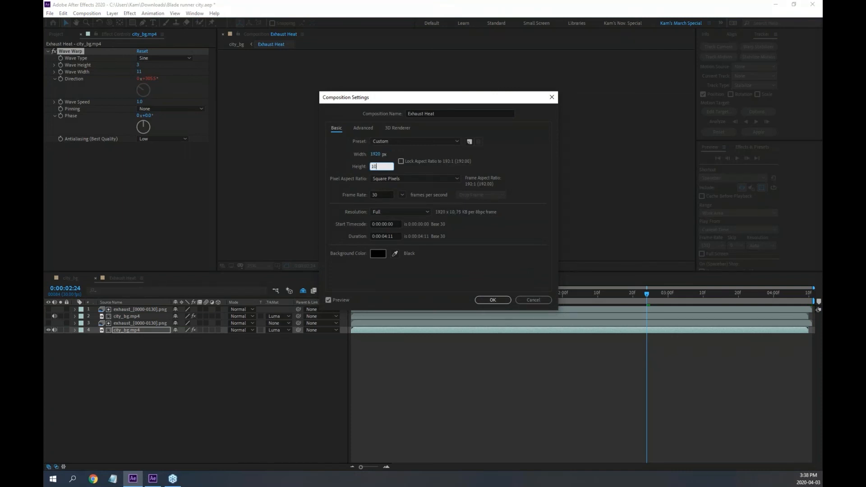
key(Return)
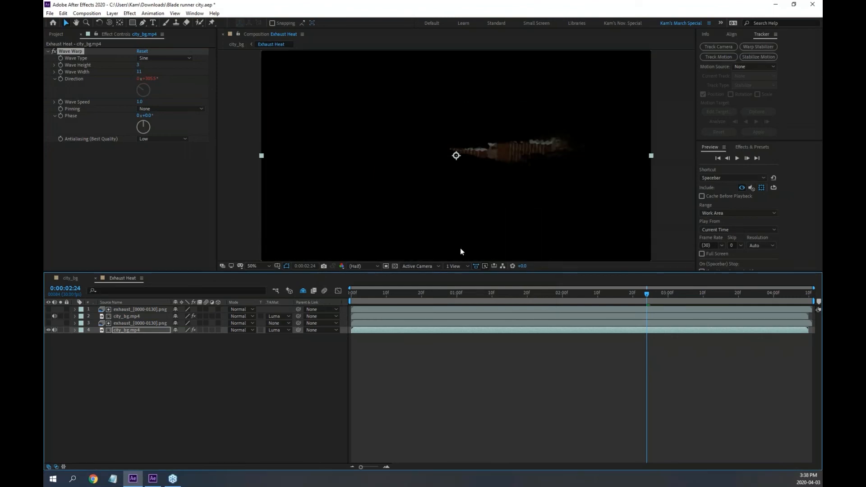
Return to the start of Exhaust Heat and set the scale of the exhaust sequence on layer 3 to 150%.
mouse_move(354, 295)
mouse_down()
mouse_move(545, 297)
mouse_move(366, 298)
mouse_up()
key(Home)
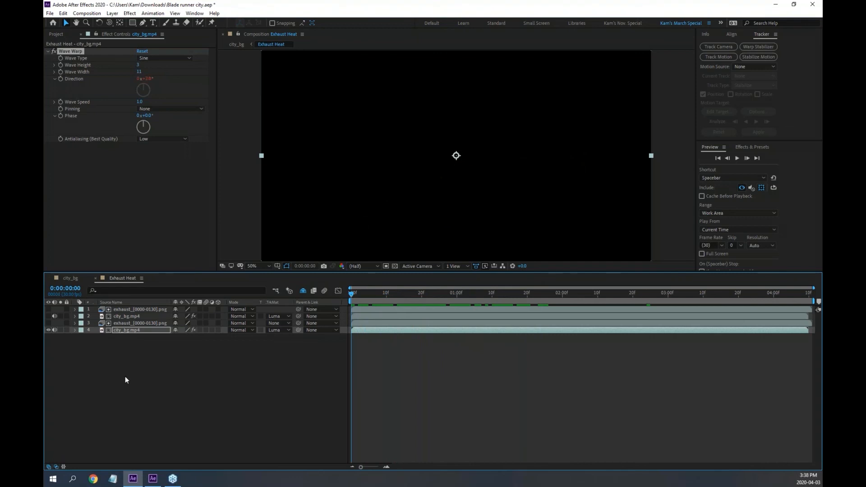
key(alt+Tab)
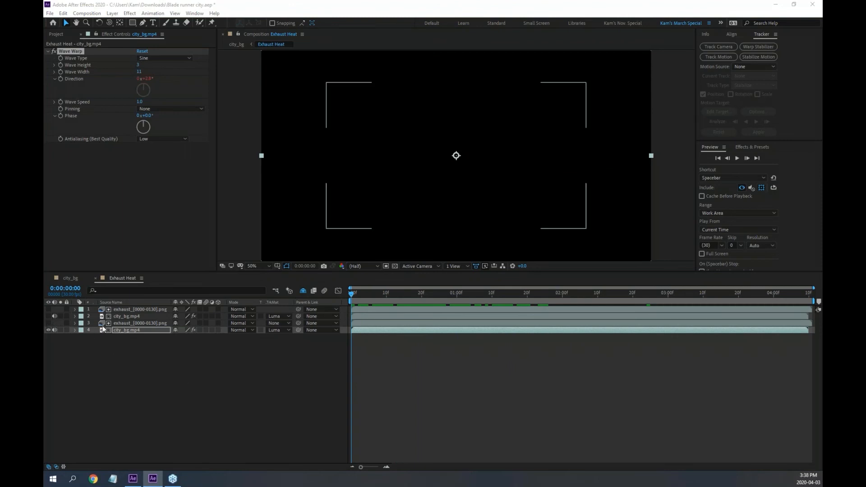
click(132, 323)
key(s)
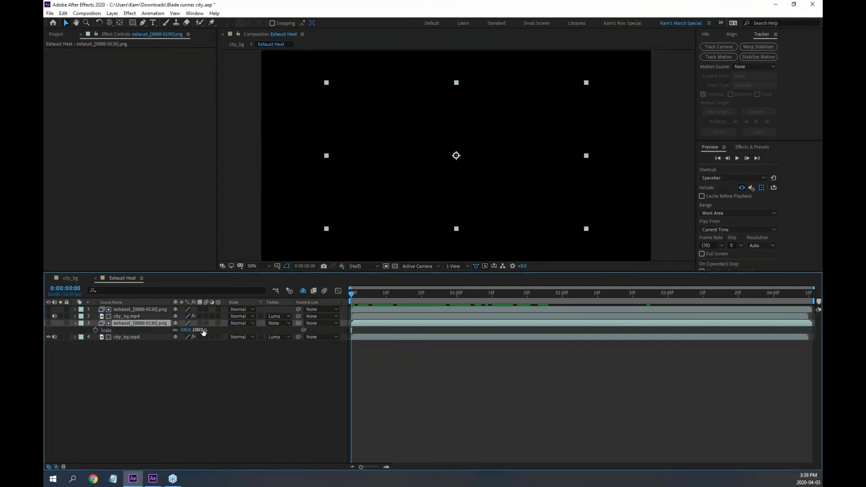
click(199, 330)
text(150)
key(Return)
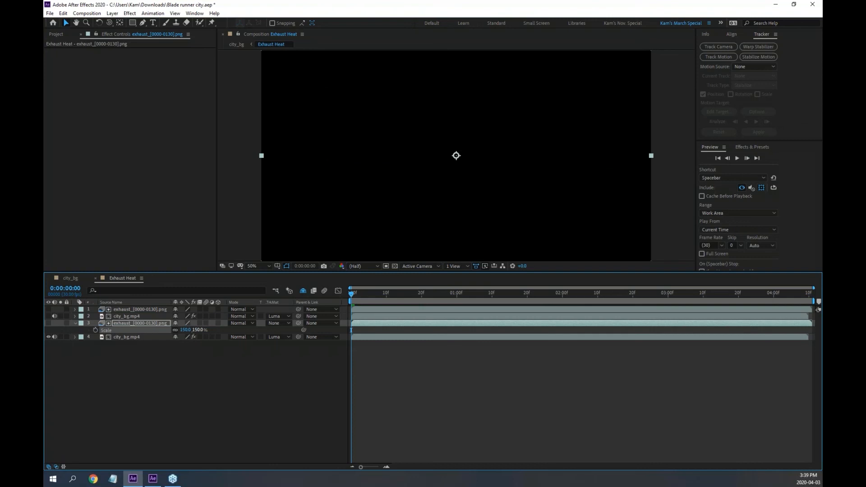
Remove the luma track matte from the city_bg.mp4 layer 4, show the exhaust sequence above it, and preview the result.
click(286, 336)
click(291, 346)
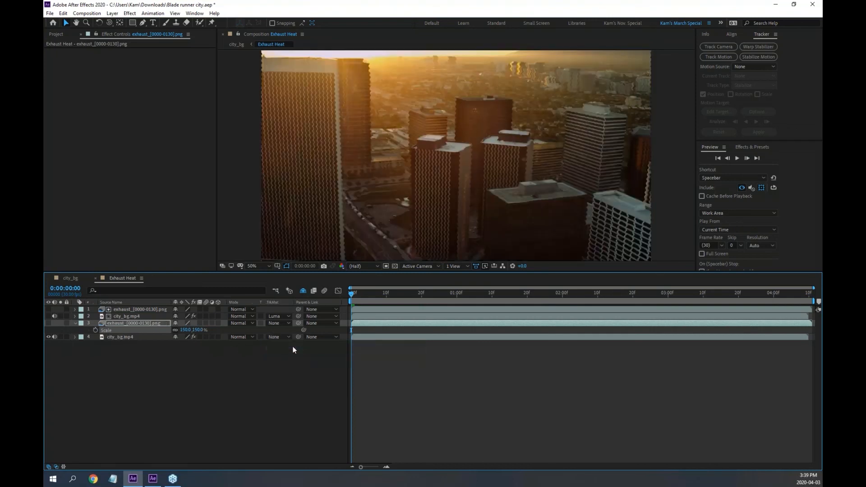
click(48, 323)
key(space)
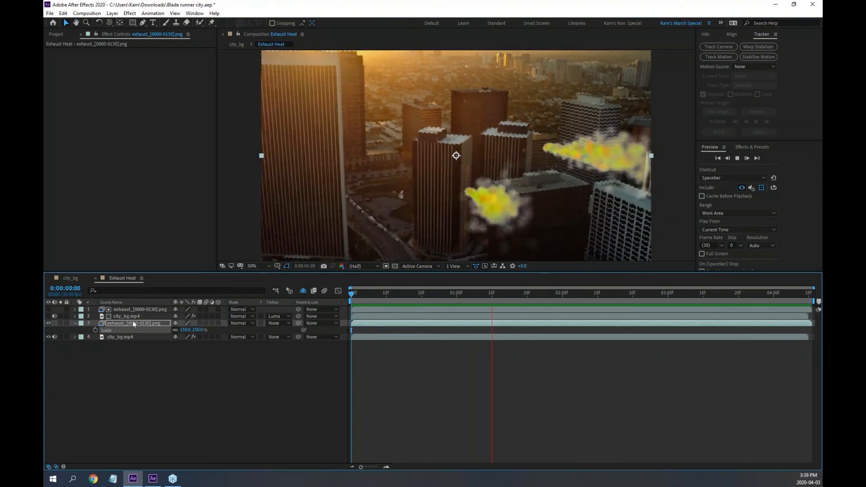
key(space)
Set the scale of the exhaust sequence on layer 1 to 150%.
click(123, 317)
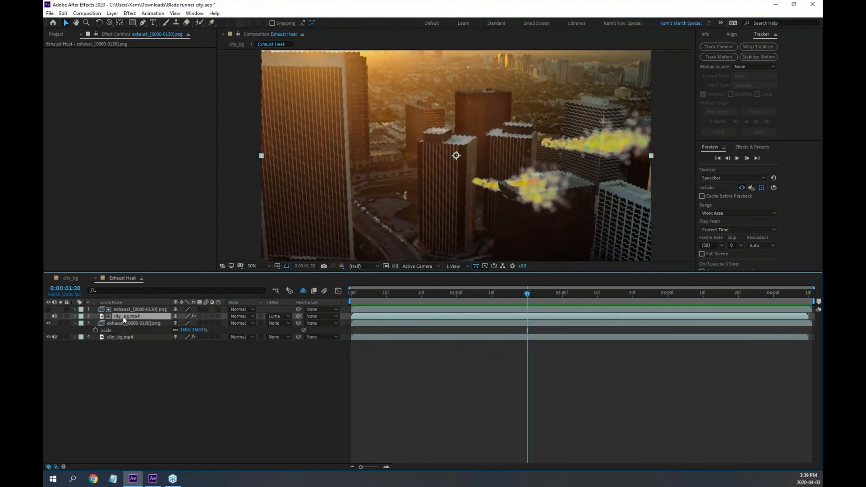
click(127, 310)
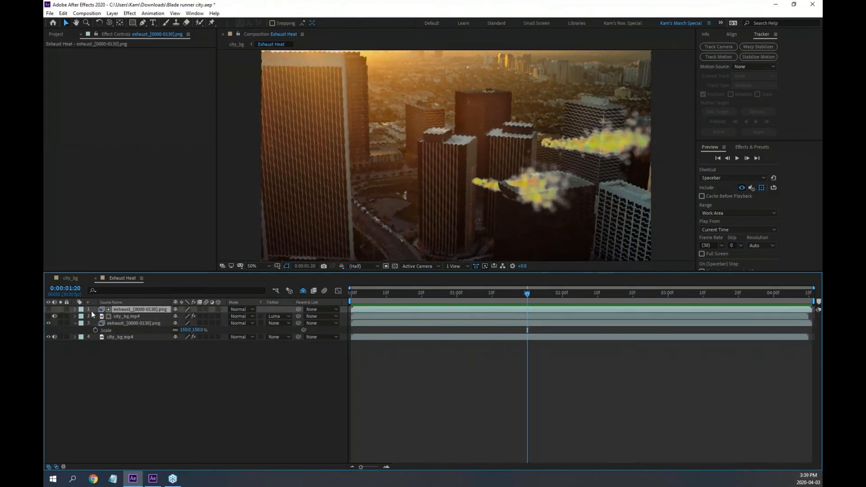
key(s)
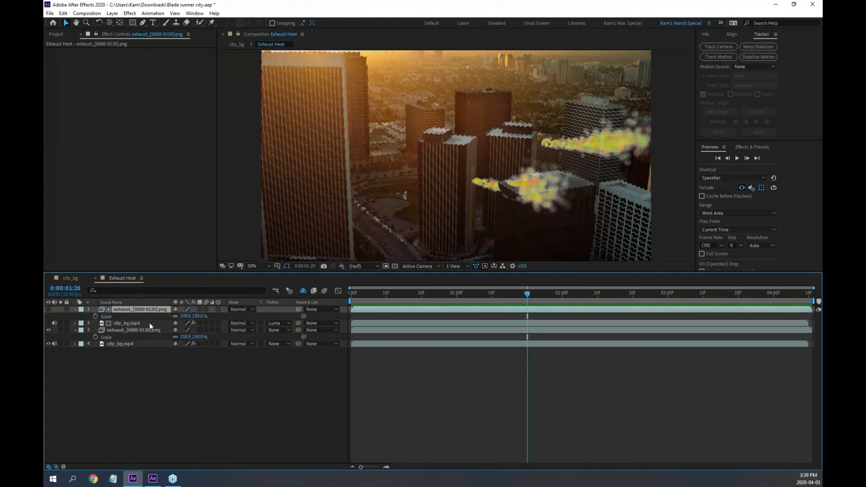
click(199, 316)
text(150)
key(Return)
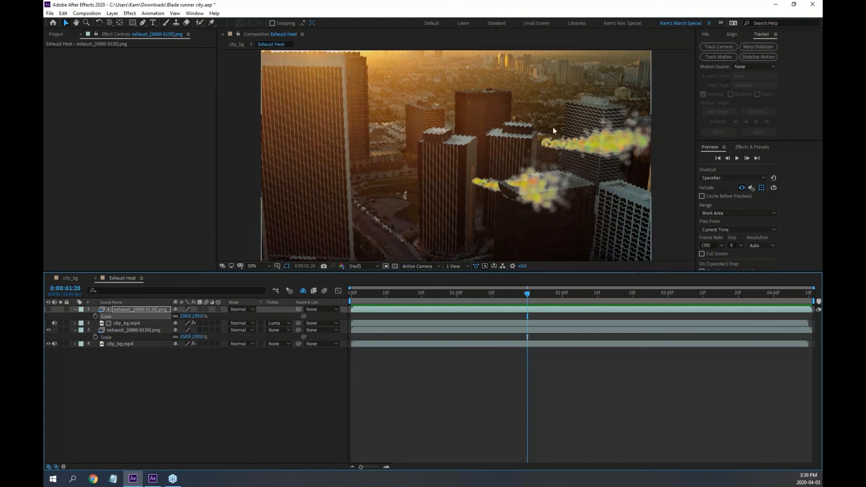
Replace the Wave Warp on city_bg.mp4 layer 4 with a copy of the Wave Warp from city_bg.mp4 layer 2.
drag(431, 294, 537, 293)
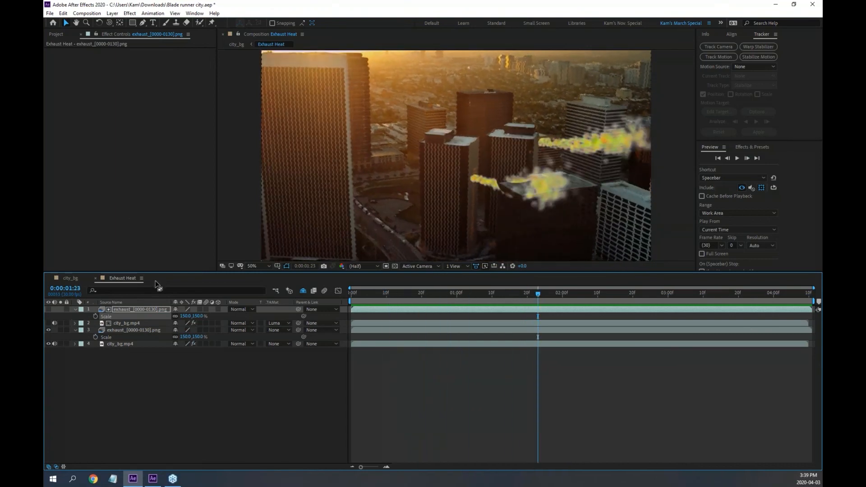
click(123, 343)
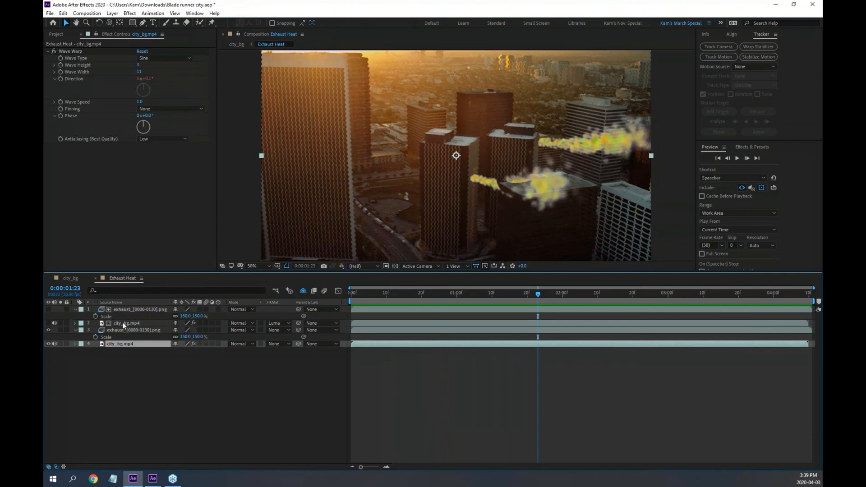
click(123, 322)
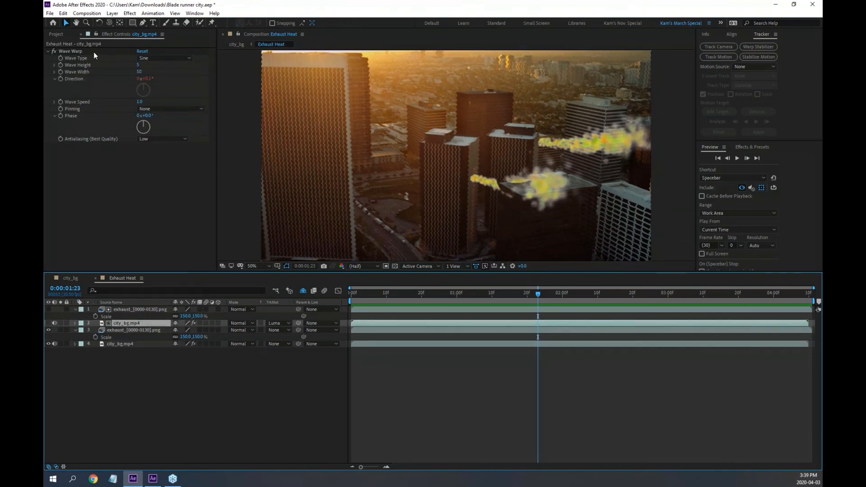
click(75, 49)
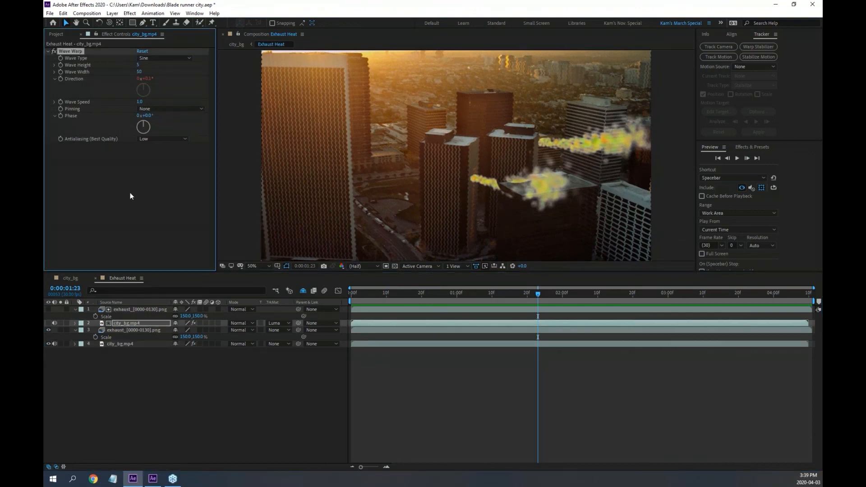
click(123, 344)
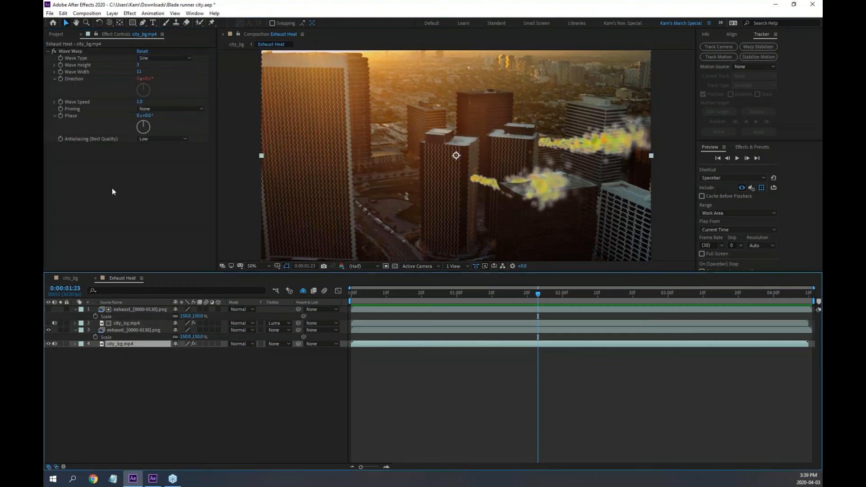
click(75, 52)
key(Delete)
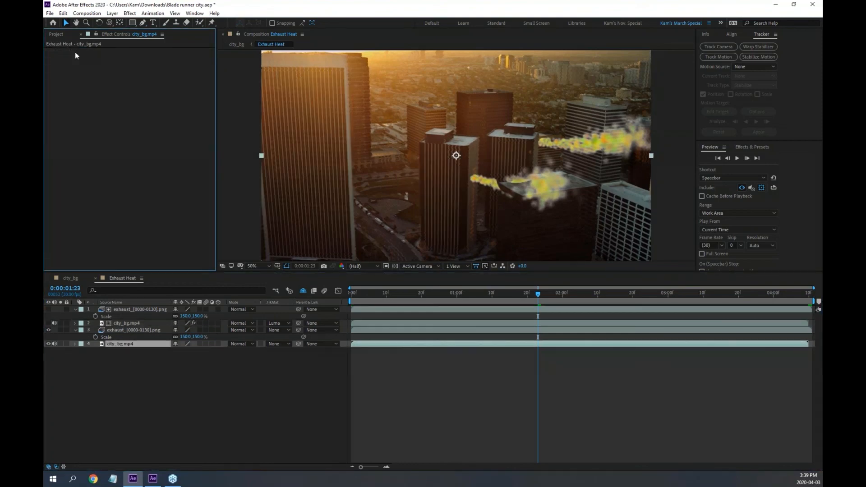
key(ctrl+z)
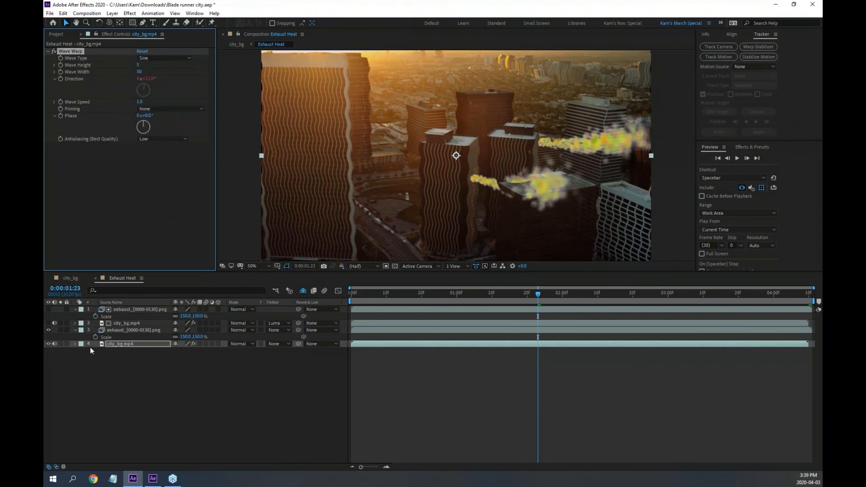
Remove the Direction expressions from the Wave Warp effects on both city_bg.mp4 layers.
click(76, 344)
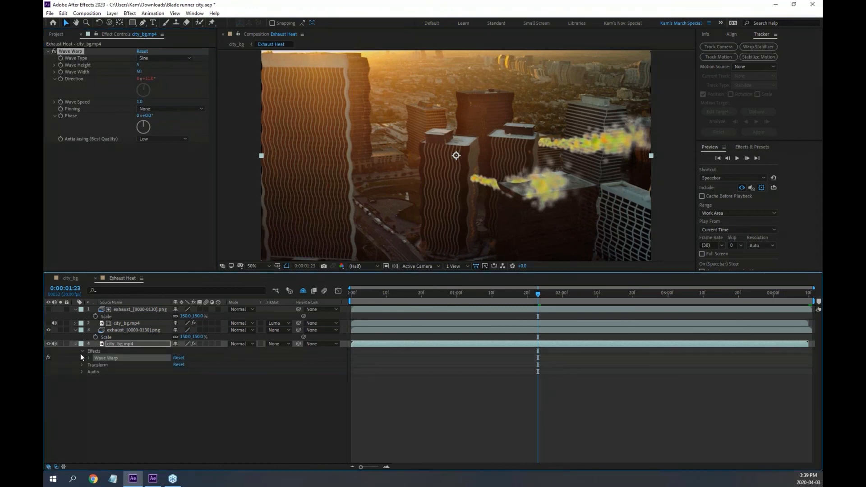
click(88, 359)
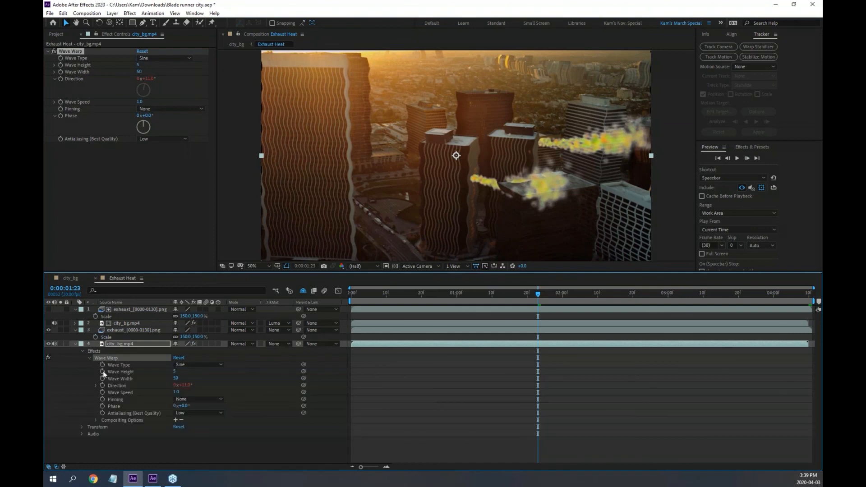
alt+click(95, 385)
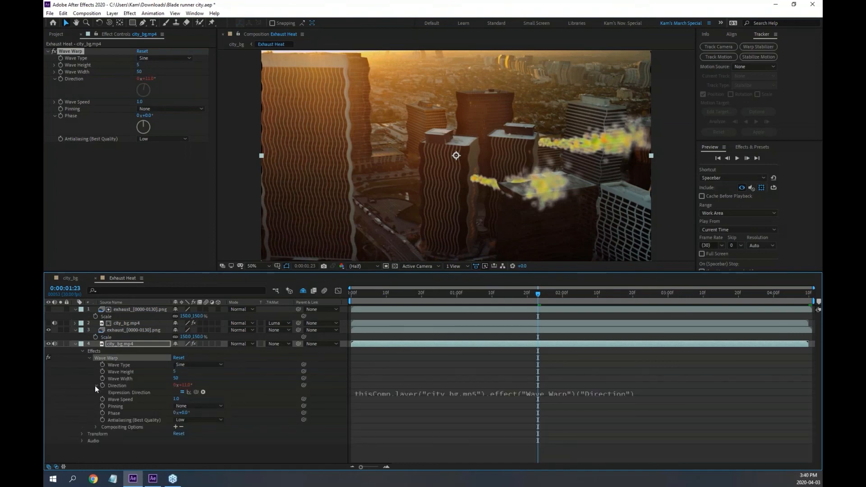
click(118, 386)
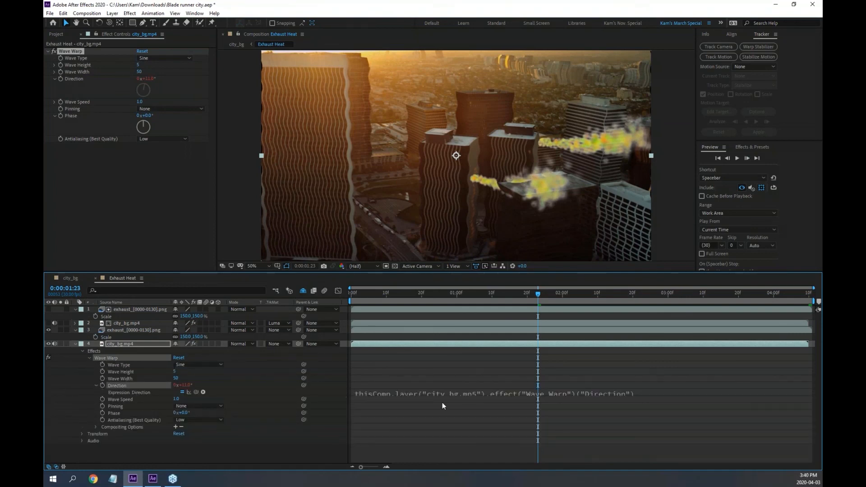
alt+click(103, 386)
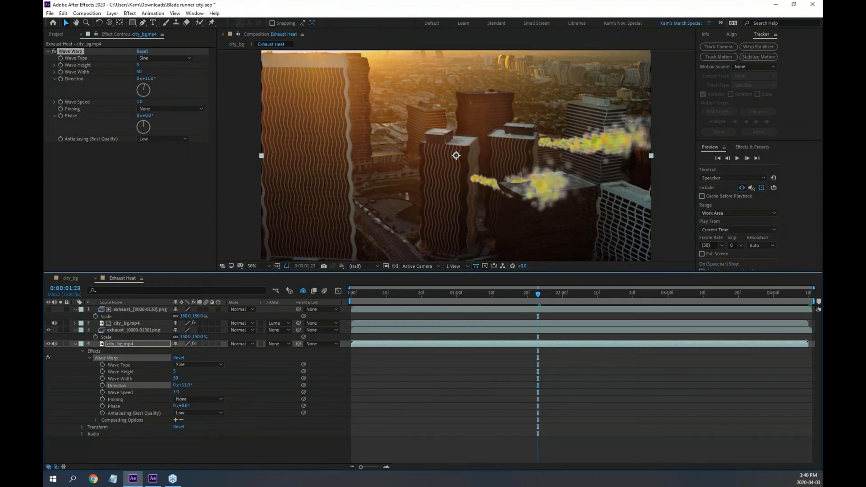
click(75, 324)
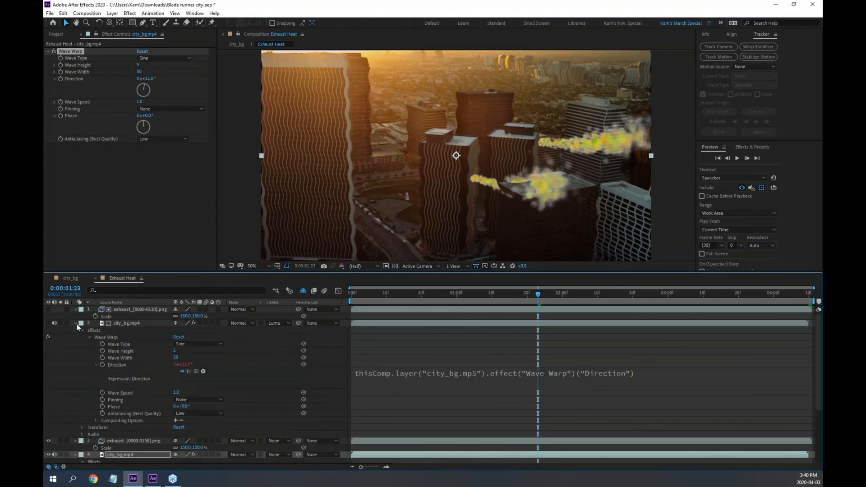
alt+click(102, 364)
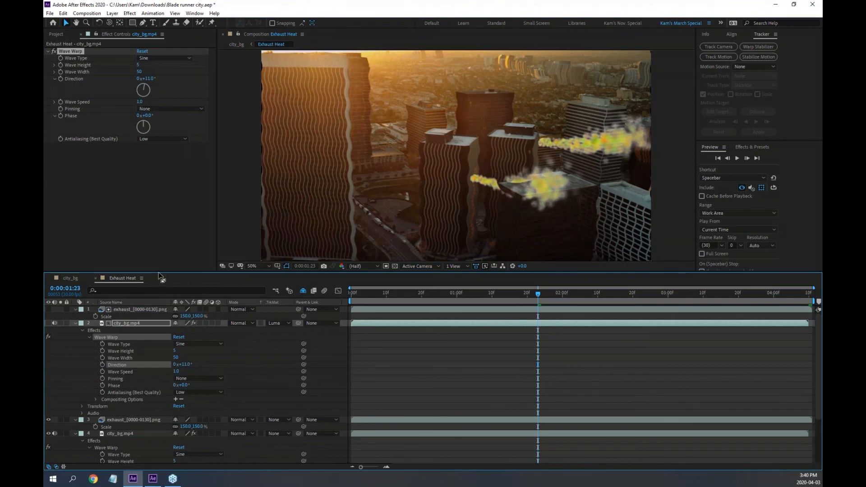
Add the expression random(360) to the Wave Warp Direction on city_bg.mp4 layer 4.
drag(159, 274, 161, 180)
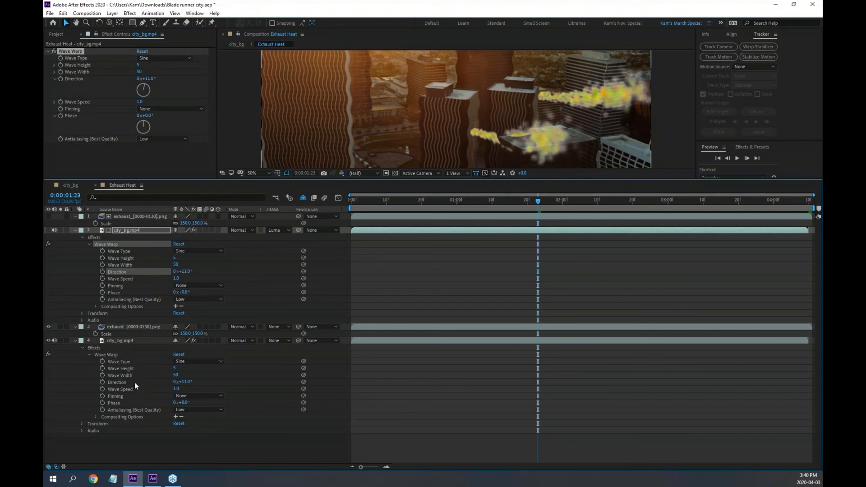
alt+click(102, 381)
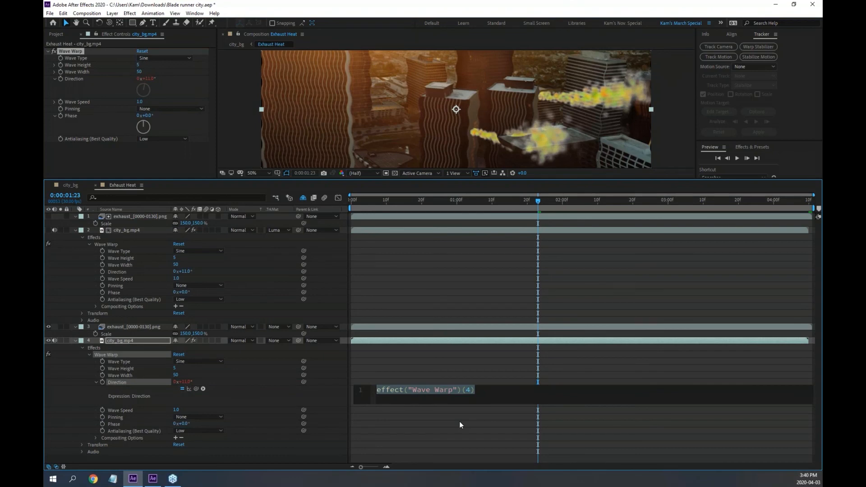
text(random)
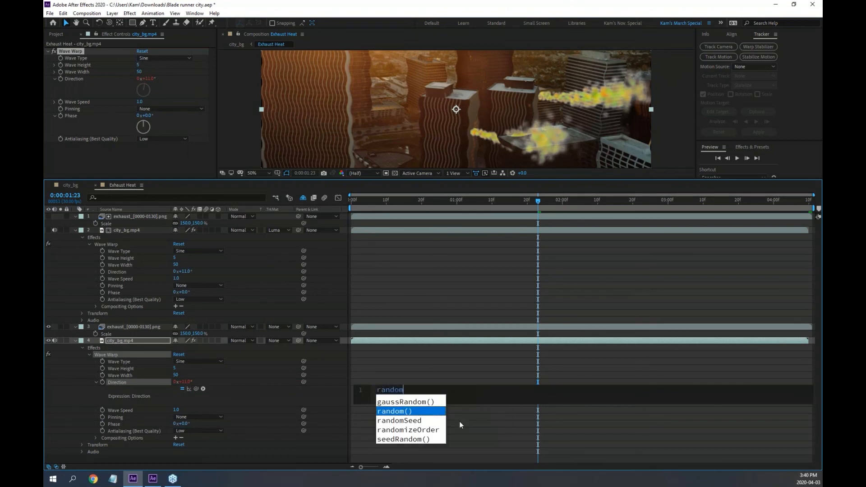
key(Return)
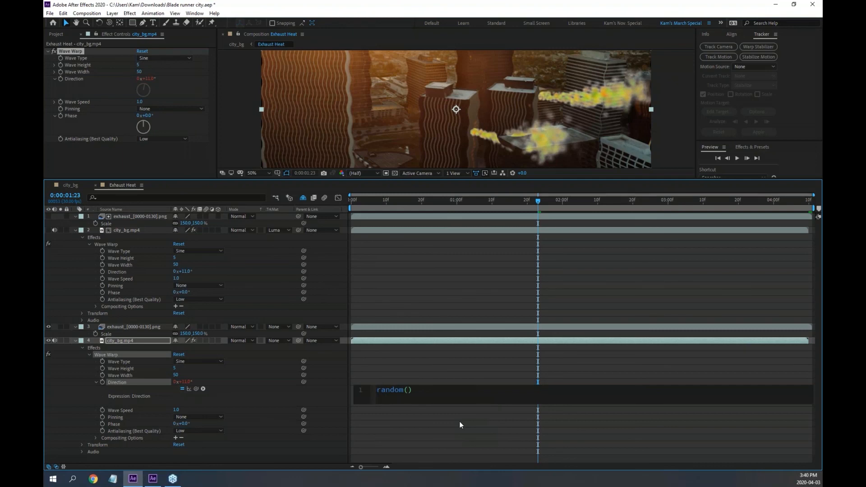
text(360)
click(449, 360)
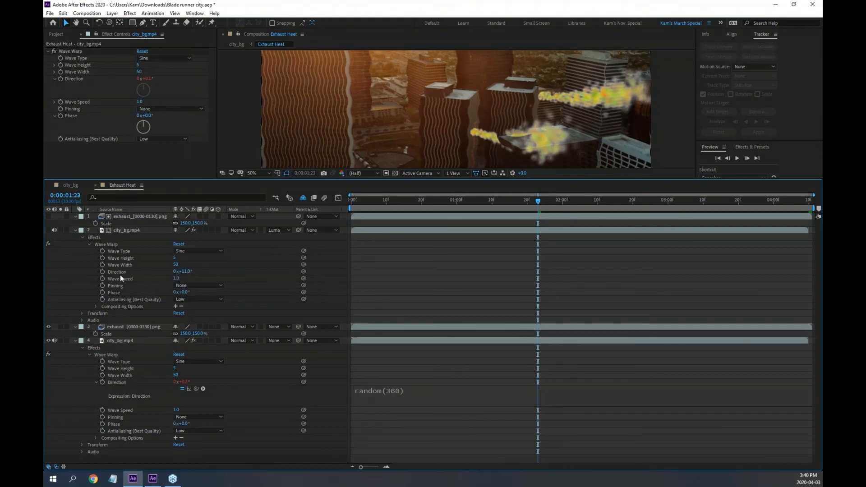
Link the Wave Warp Direction on city_bg.mp4 layer 2 to the Direction on layer 4 by expression, and preview the result.
alt+click(103, 272)
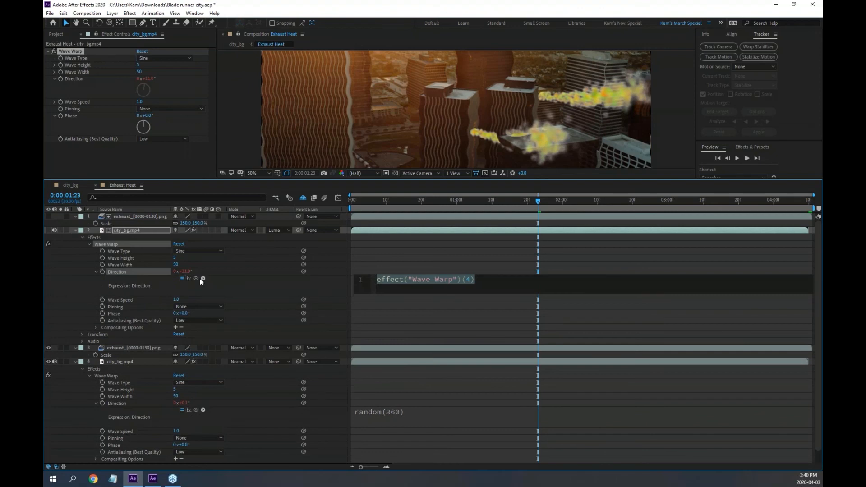
drag(196, 277, 118, 404)
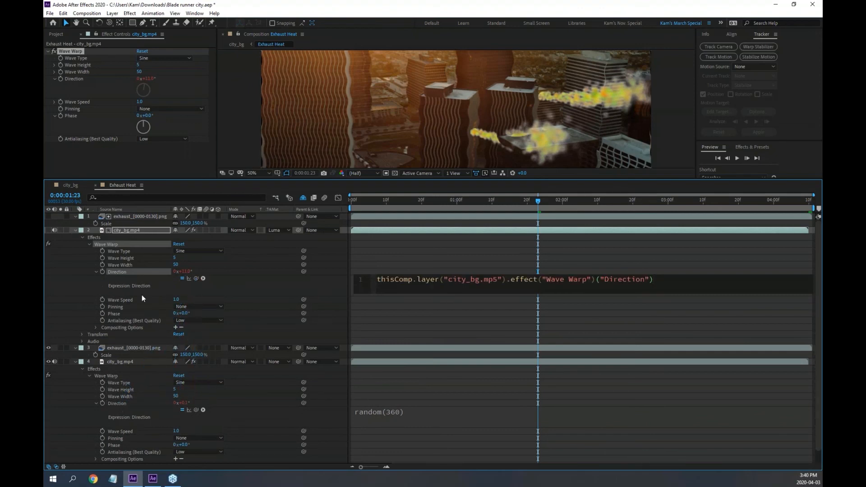
click(96, 272)
click(92, 354)
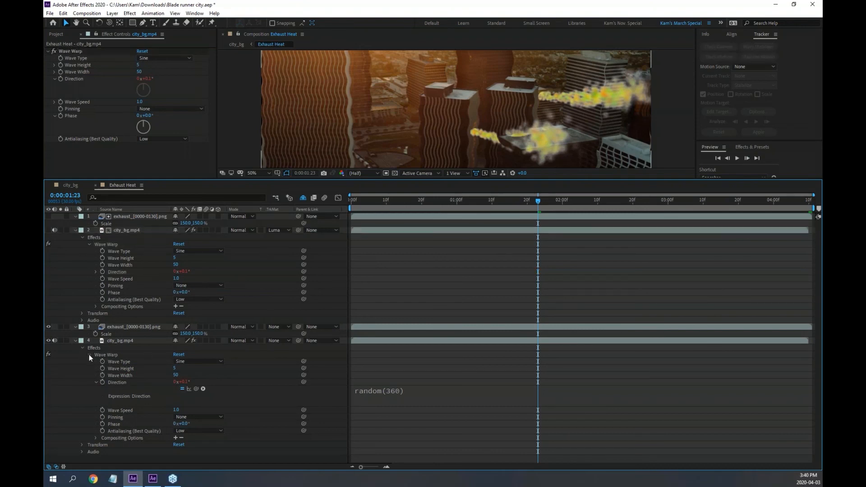
click(88, 354)
click(81, 348)
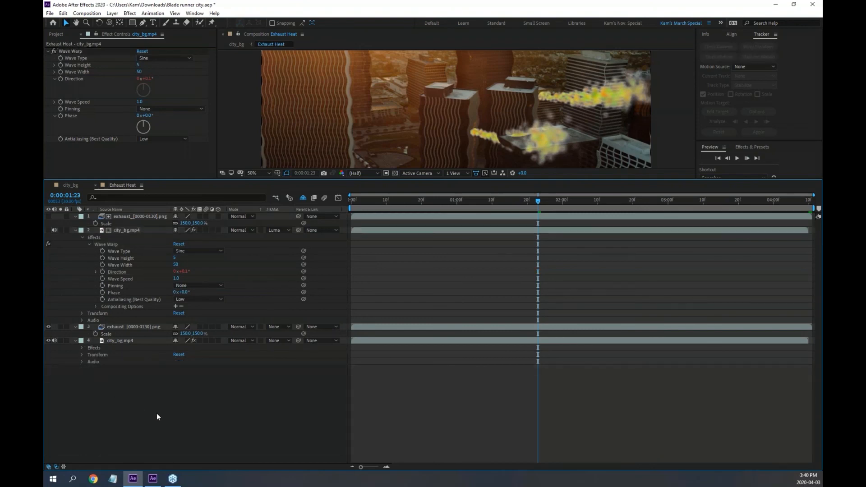
key(space)
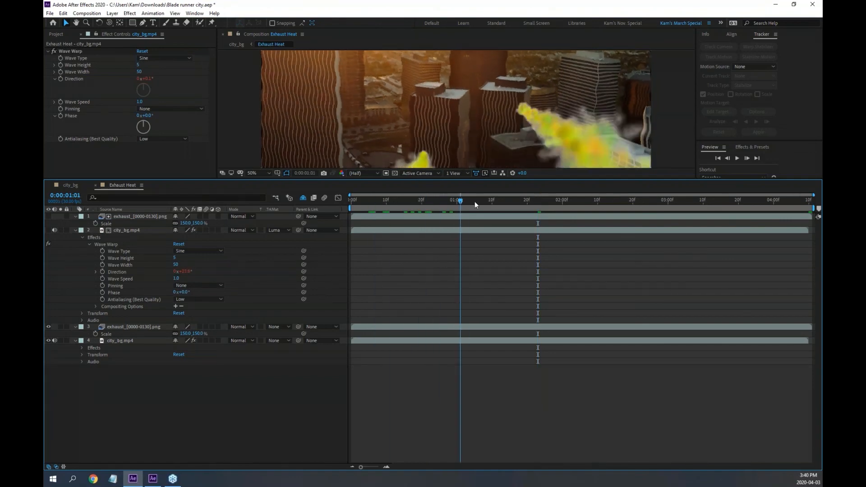
Set city_bg.mp4 layer 4 to use the exhaust sequence above it as a luma track matte, and scrub through the masked distortion.
click(285, 341)
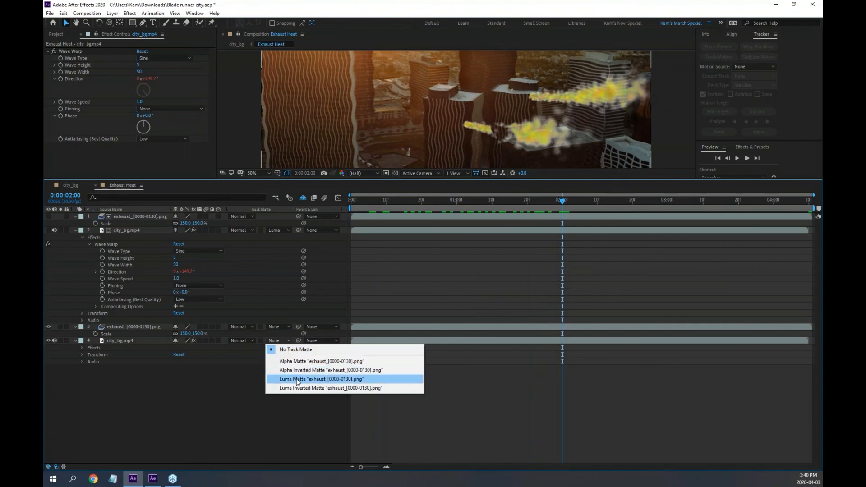
click(298, 379)
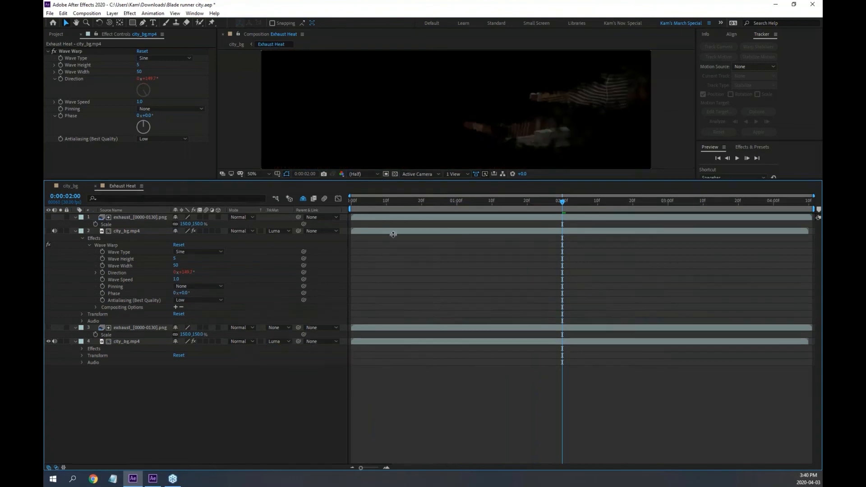
drag(382, 180, 400, 271)
drag(362, 292, 601, 293)
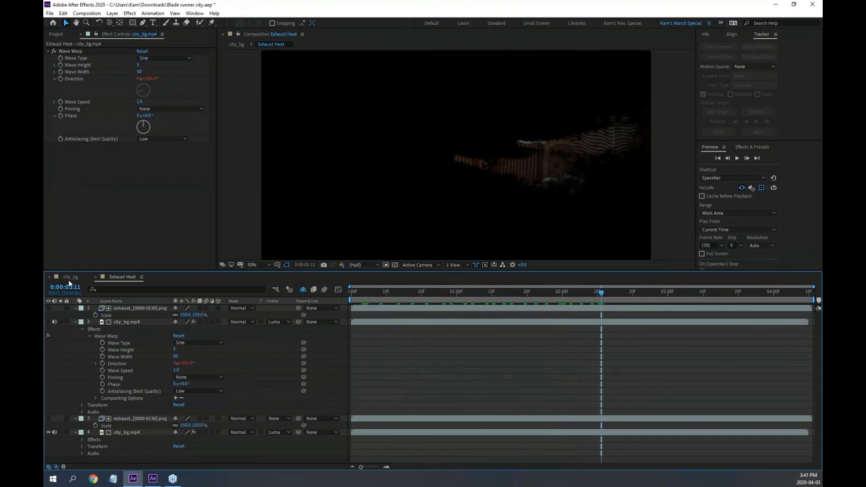
In the city_bg composition, set the Exhaust layer's scale to 100% and scrub the frames around the drone.
click(69, 277)
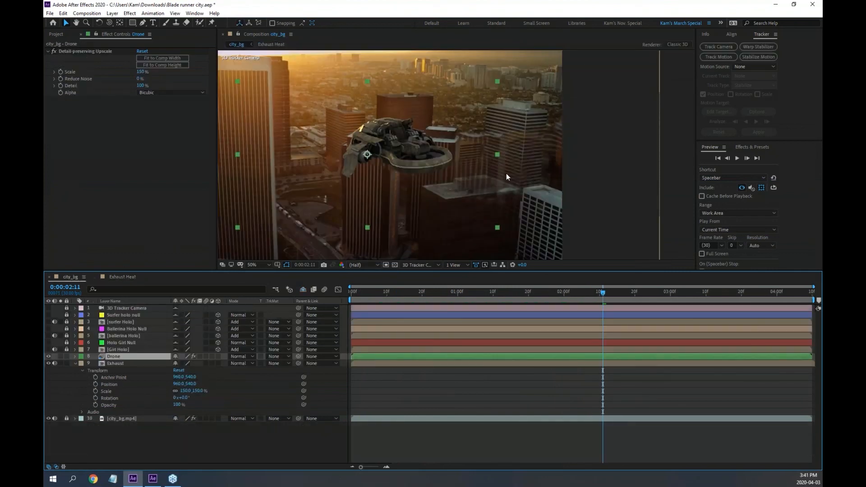
click(198, 390)
text(100)
key(Return)
scroll(453, 171, up, 1)
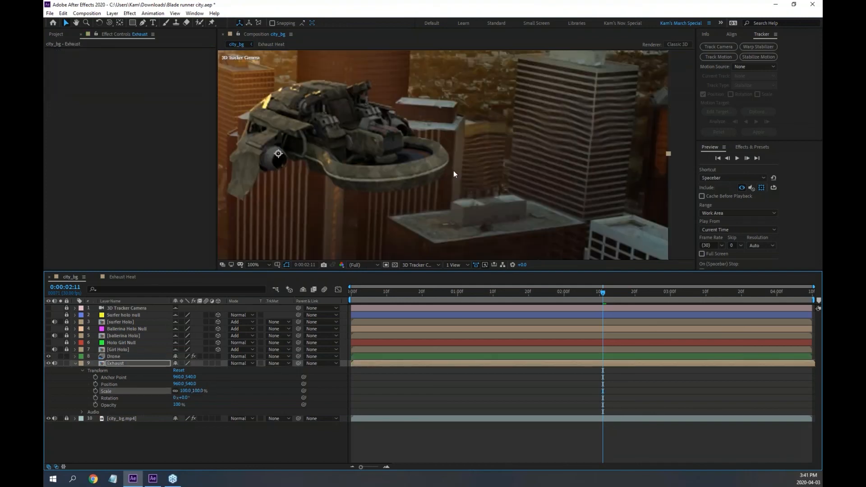
drag(591, 296, 627, 302)
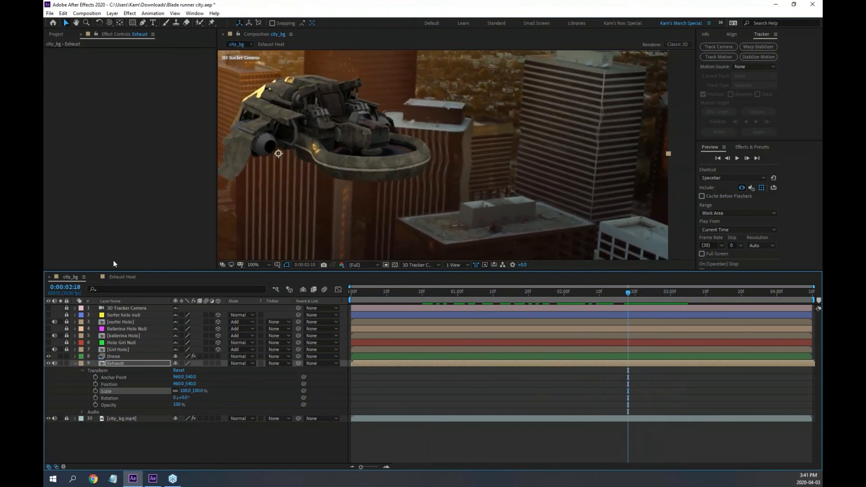
Collapse city_bg.mp4 layer 2 in the Exhaust Heat composition and examine the Wave Warp settings of city_bg.mp4 layer 4.
click(126, 277)
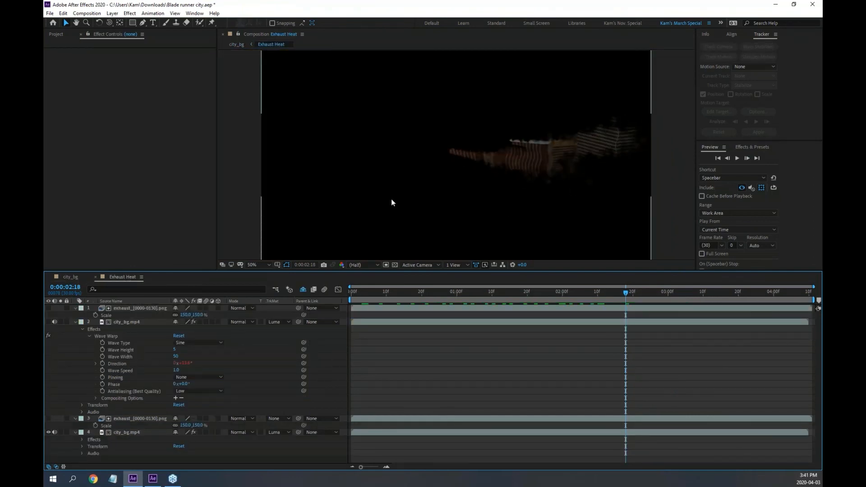
click(74, 322)
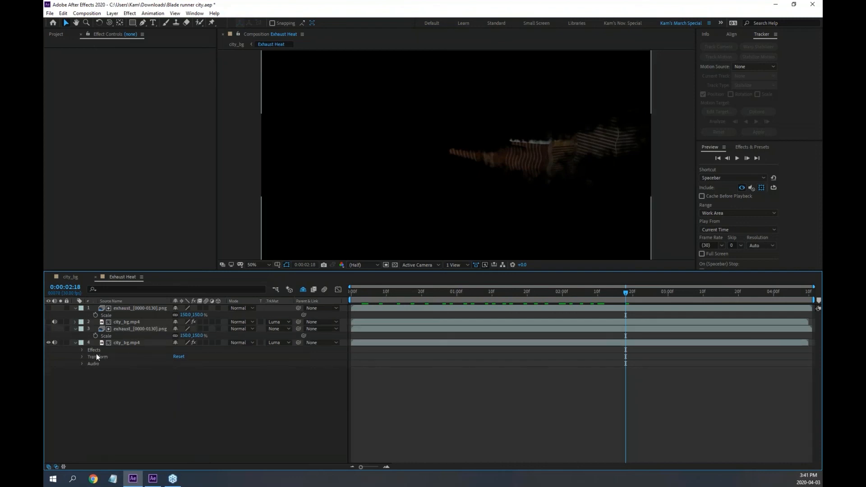
click(128, 342)
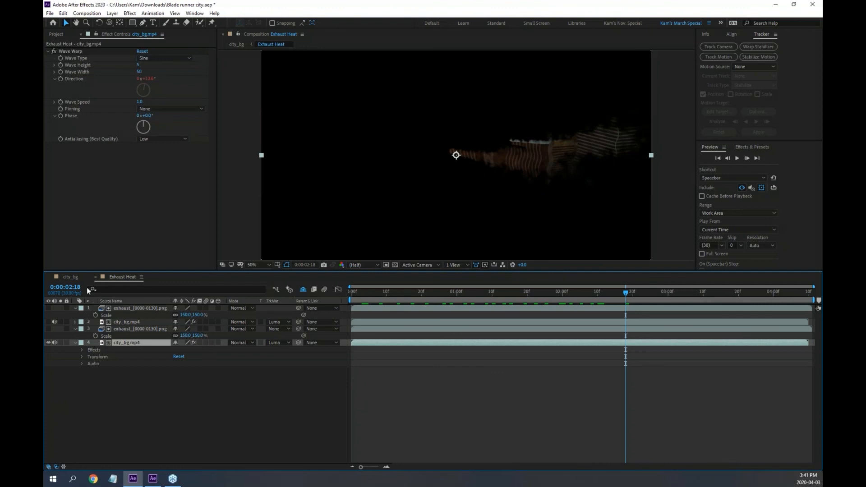
Return to the city_bg composition, collapse the Exhaust layer's properties, and examine the heat distortion around the drone near one second.
click(69, 277)
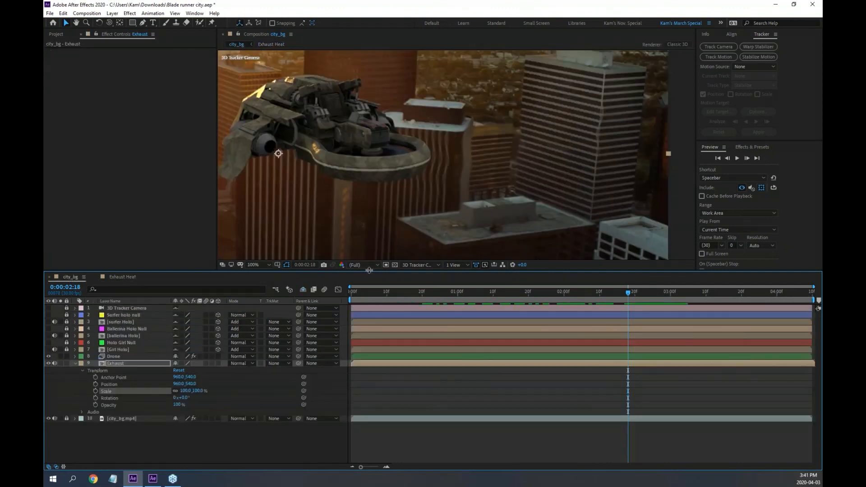
drag(370, 271, 375, 313)
scroll(416, 224, down, 1)
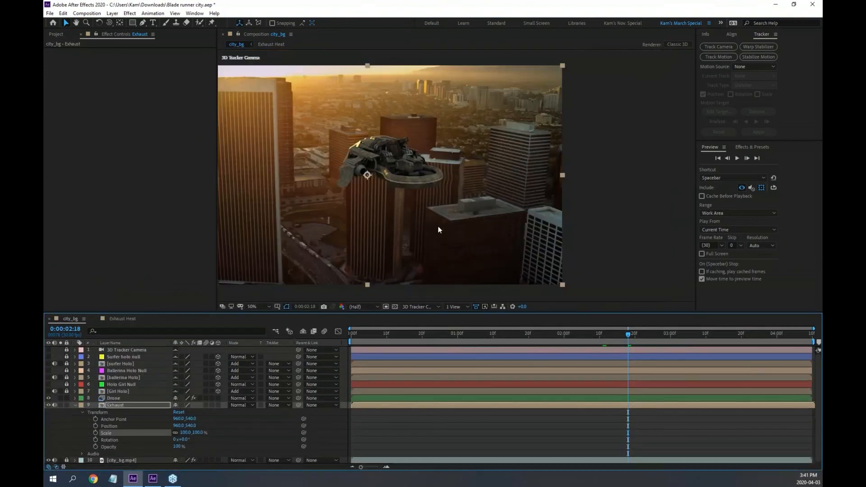
key(h)
drag(372, 204, 458, 199)
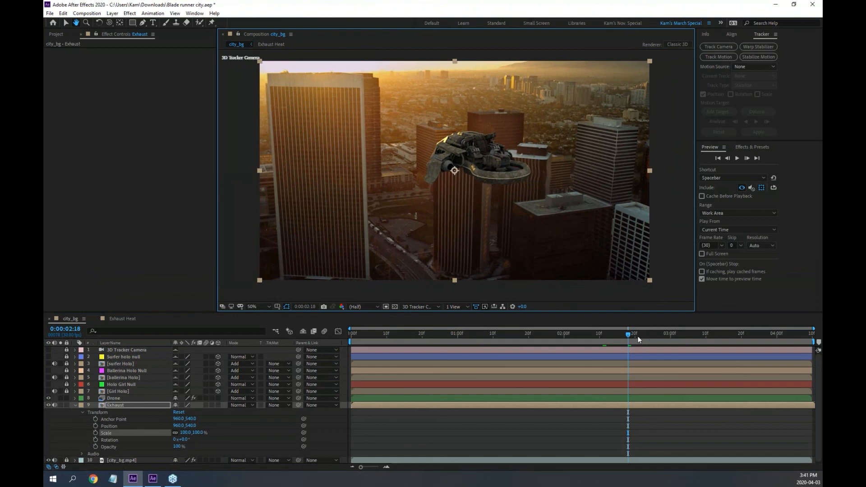
drag(627, 336, 464, 341)
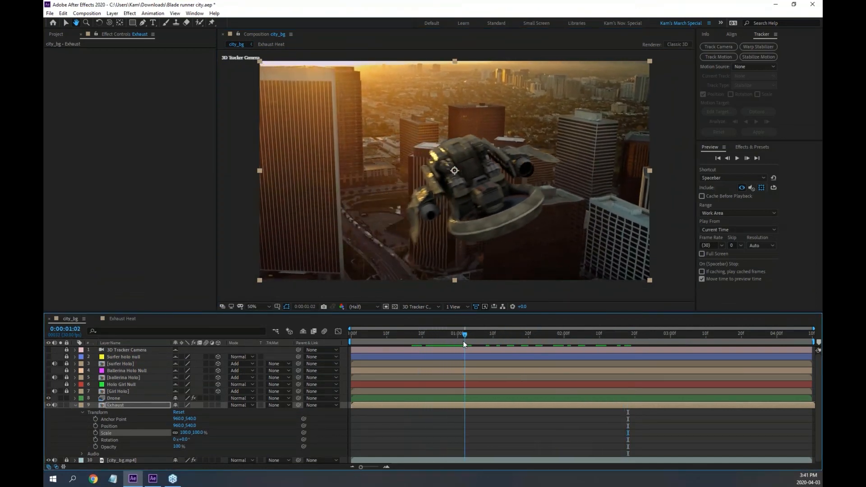
click(66, 22)
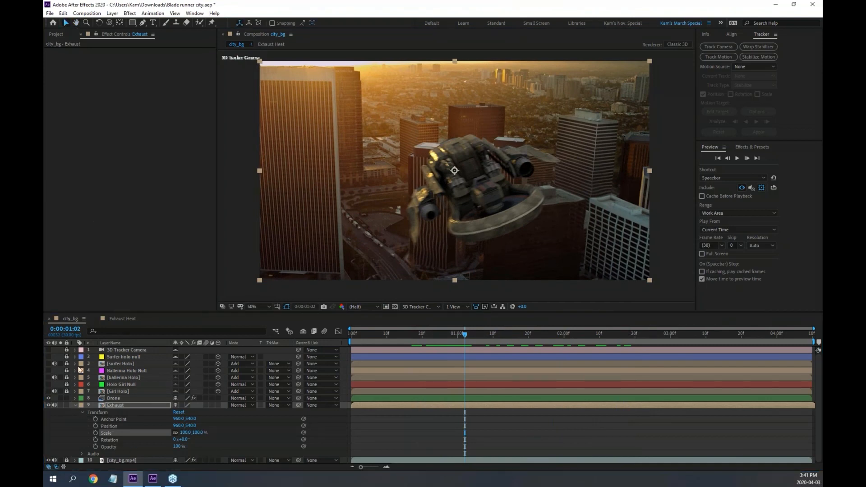
click(75, 404)
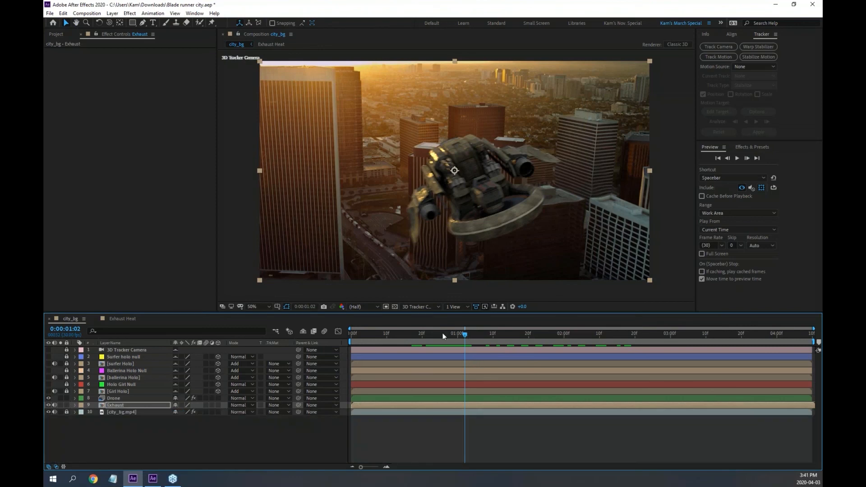
drag(443, 332, 460, 333)
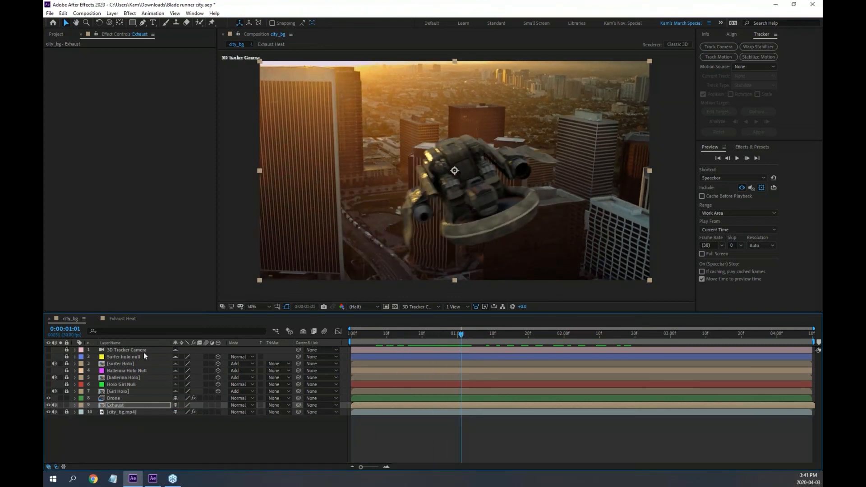
Move the Exhaust layer above the Drone layer and preview the distortion over the drone.
drag(115, 405, 115, 396)
key(space)
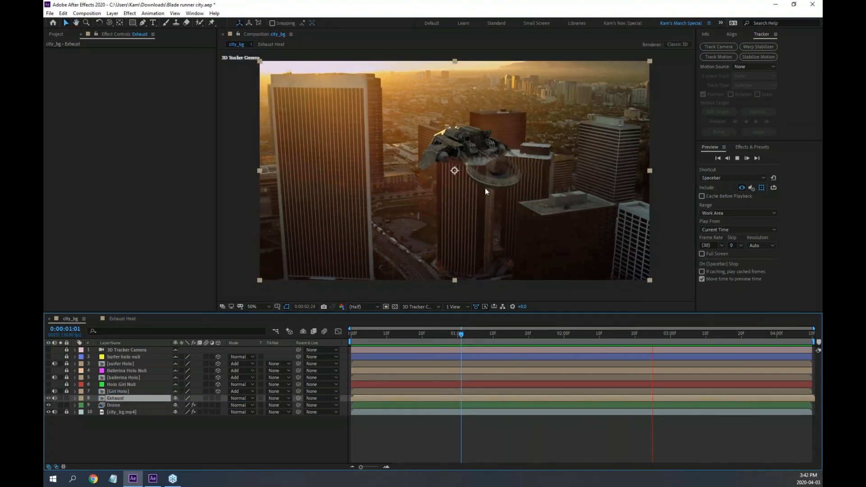
key(space)
scroll(496, 189, up, 2)
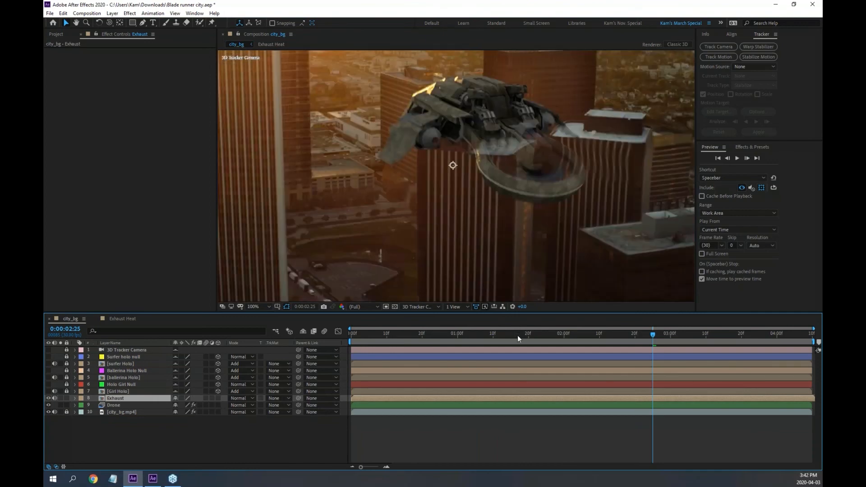
mouse_move(518, 334)
mouse_down()
mouse_move(466, 333)
mouse_move(652, 330)
mouse_move(481, 331)
mouse_move(532, 334)
mouse_up()
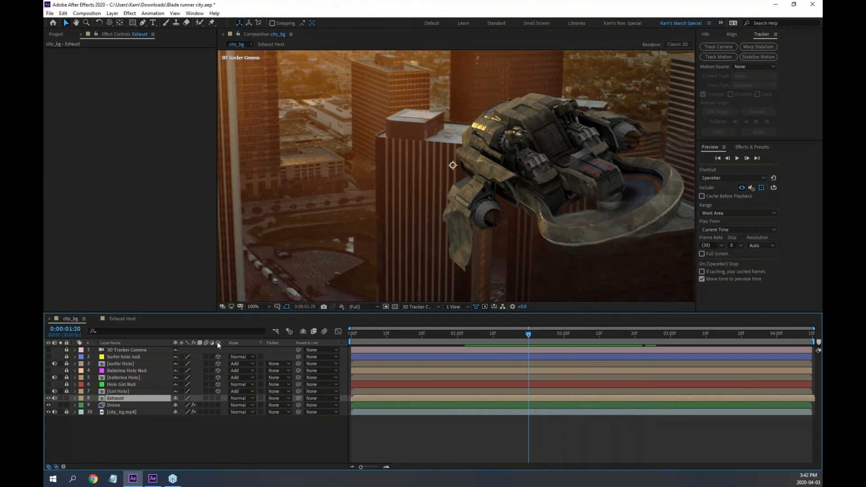
Compare the drone's exhaust with the Exhaust layer below the Drone layer and again above it, scrubbing between about 1:05 and 1:16.
drag(120, 397, 120, 408)
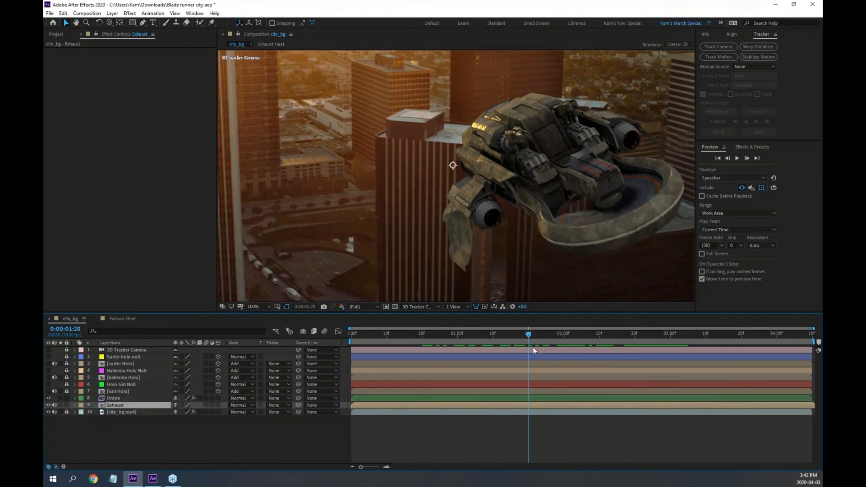
drag(530, 337, 475, 335)
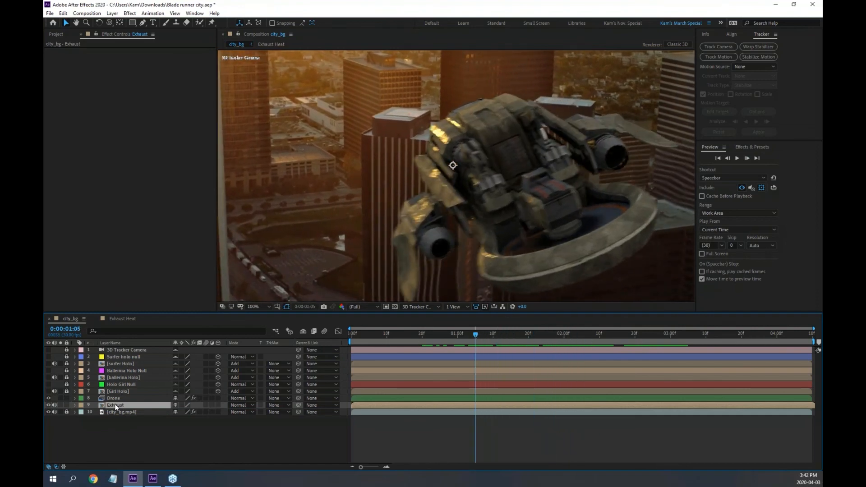
drag(115, 404, 121, 396)
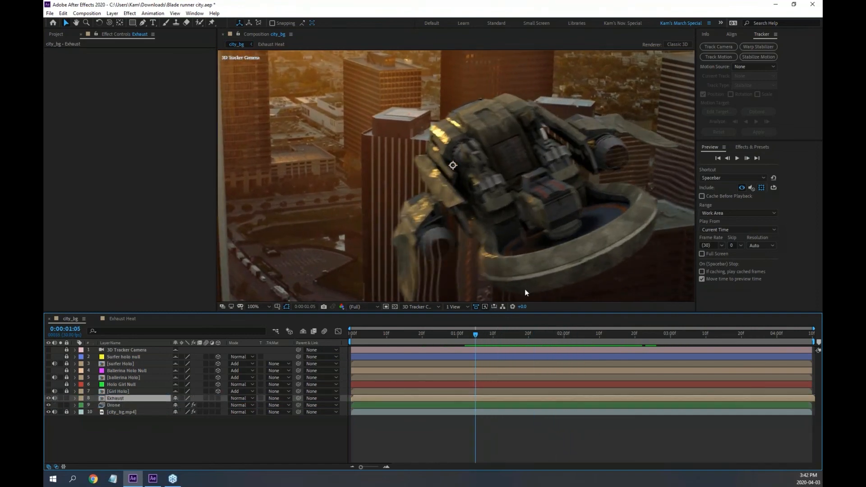
drag(480, 331, 513, 335)
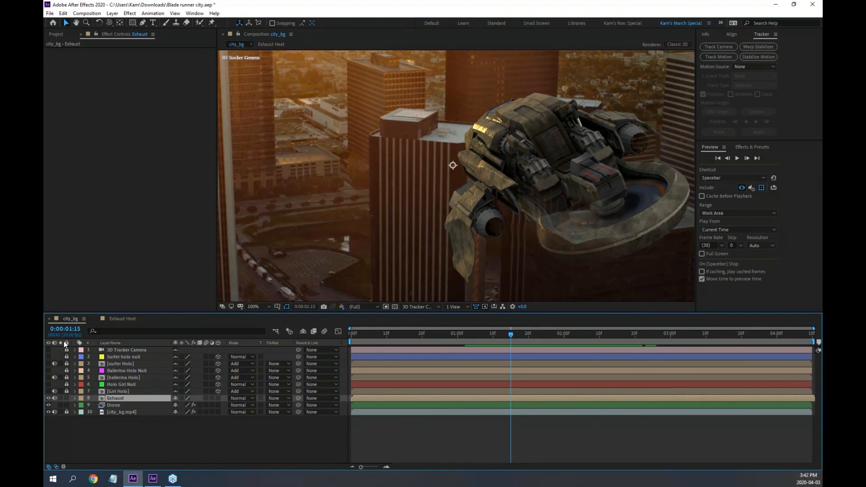
key(alt+Tab)
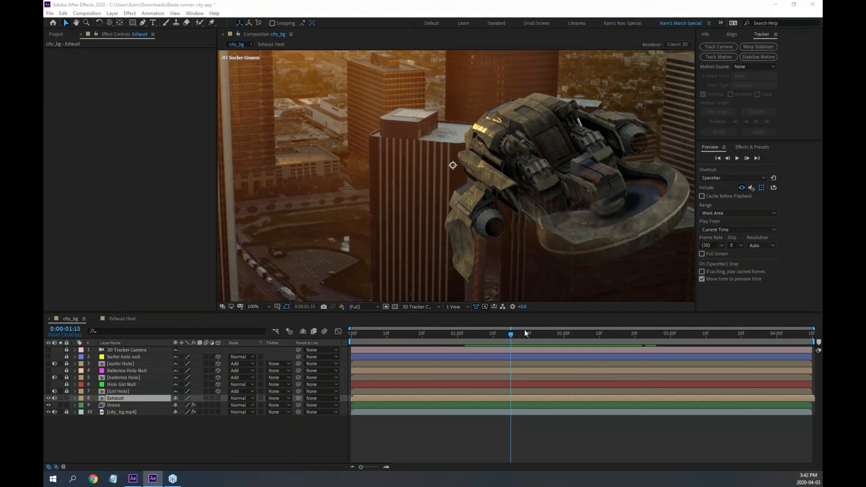
mouse_move(514, 334)
mouse_down()
mouse_move(527, 335)
mouse_move(516, 337)
mouse_up()
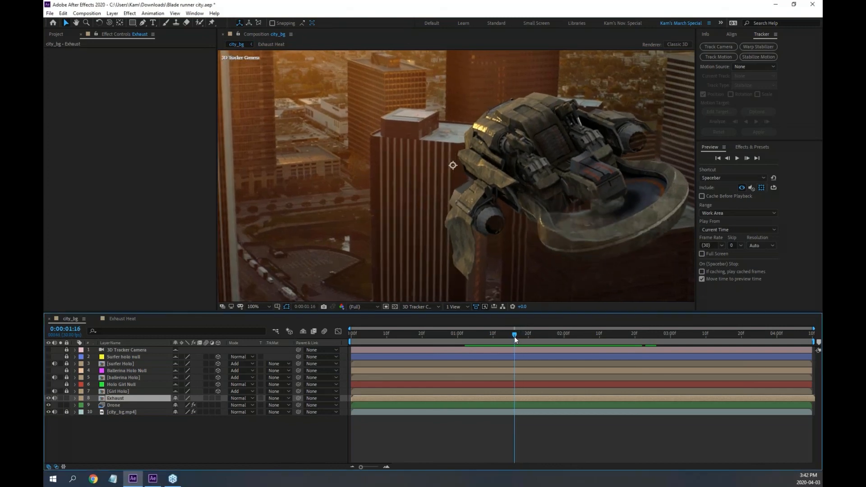
Try lowering the Exhaust layer's opacity to 9% and undo the change.
key(t)
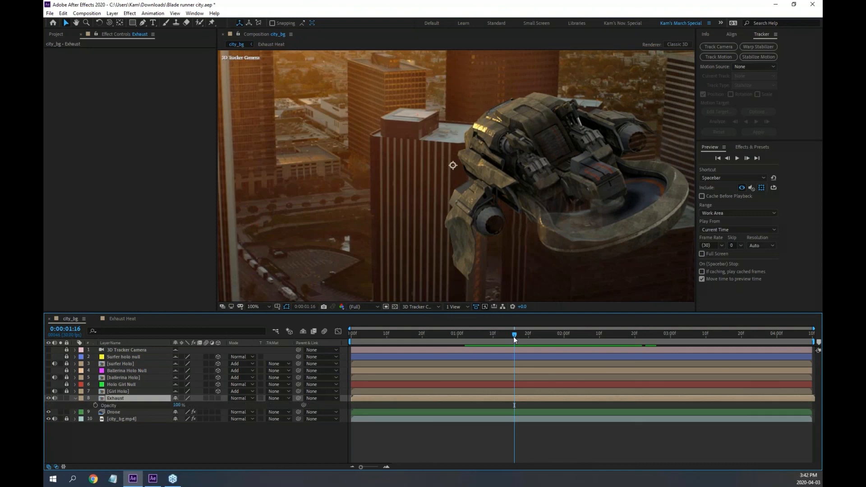
drag(177, 404, 131, 404)
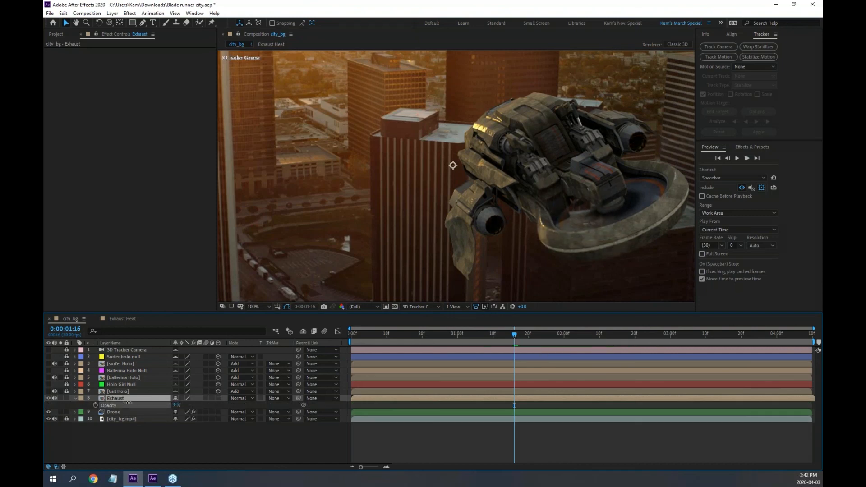
key(ctrl+z)
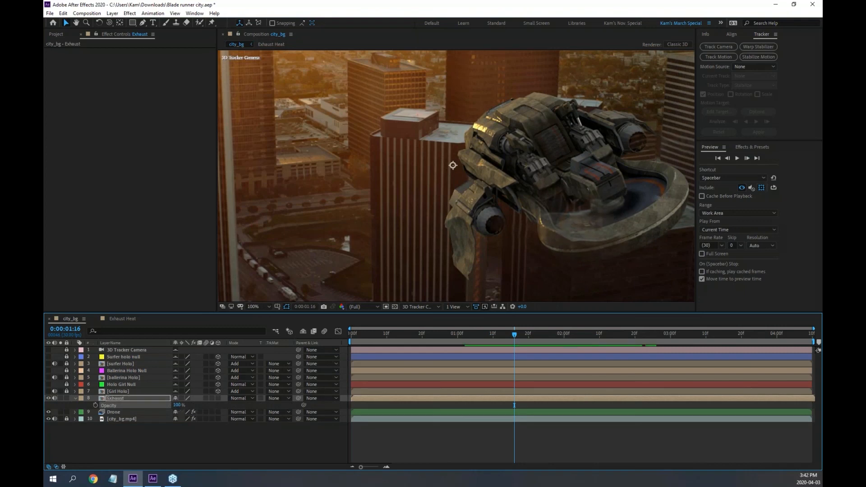
Compare the exhaust distortion over the drone at about 1:01 and 1:16, viewing the drone close up.
drag(513, 337, 461, 339)
key(comma)
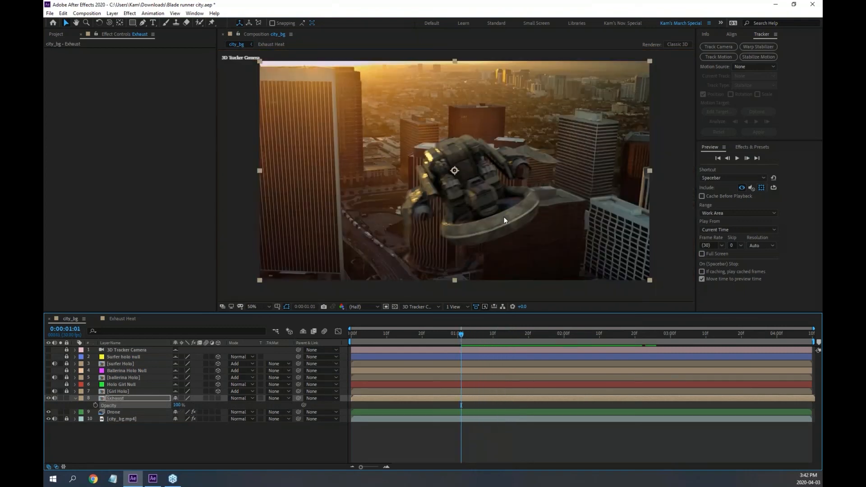
drag(496, 336, 514, 336)
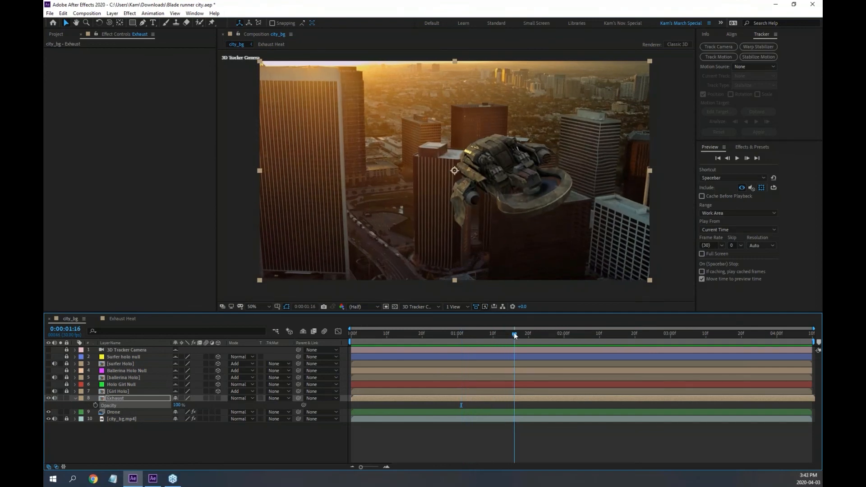
key(period)
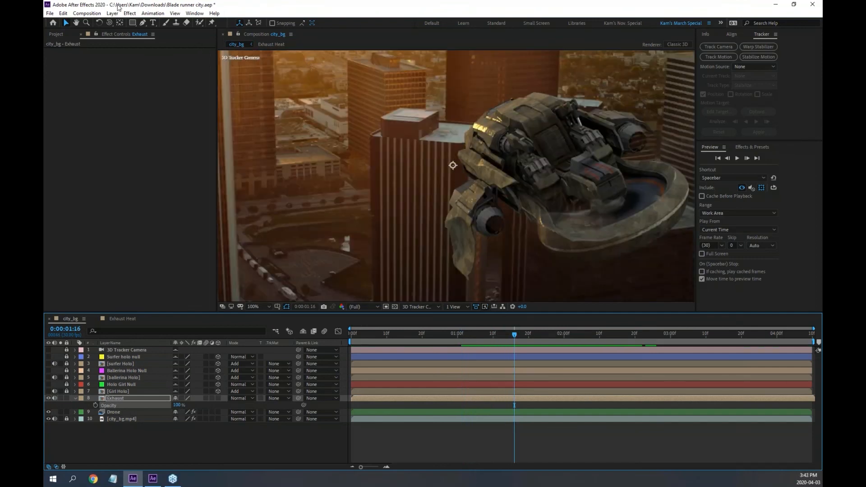
Draw a closed four-point Pen mask on the Exhaust layer around the drone's ring and central body at 1:16.
click(141, 22)
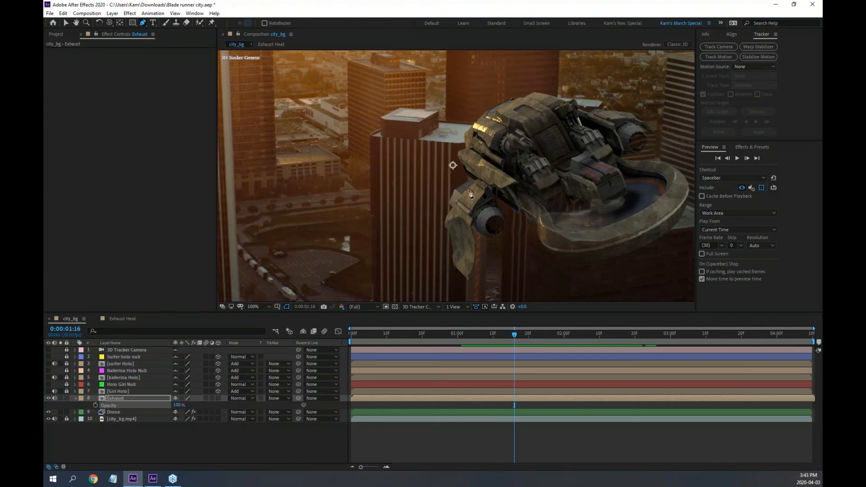
click(532, 161)
click(546, 247)
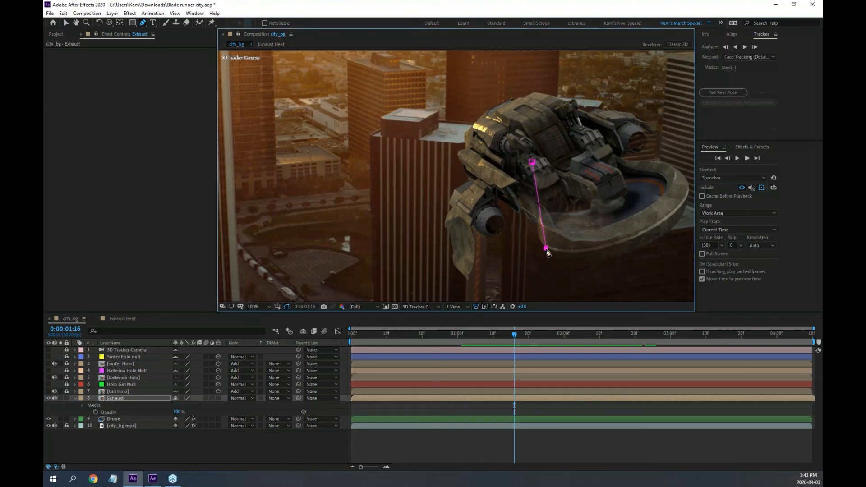
click(670, 225)
click(645, 129)
click(533, 161)
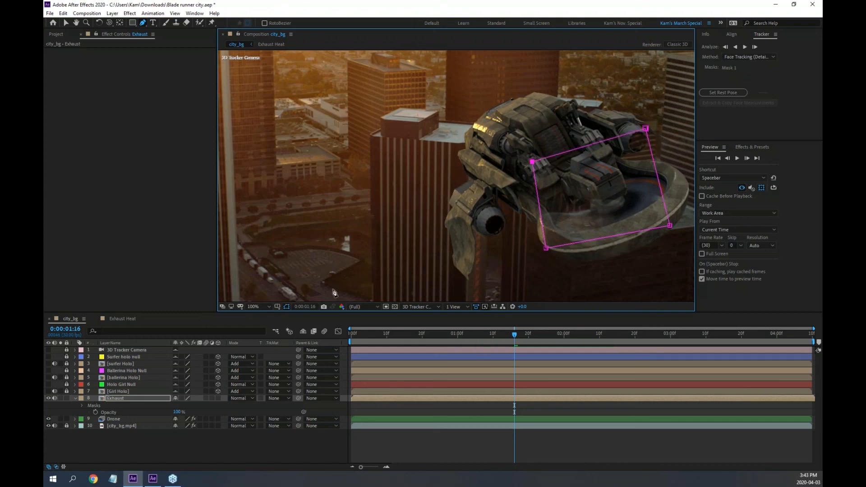
Set the Exhaust layer's mask mode to Subtract and check the drone at about 1:21.
key(m)
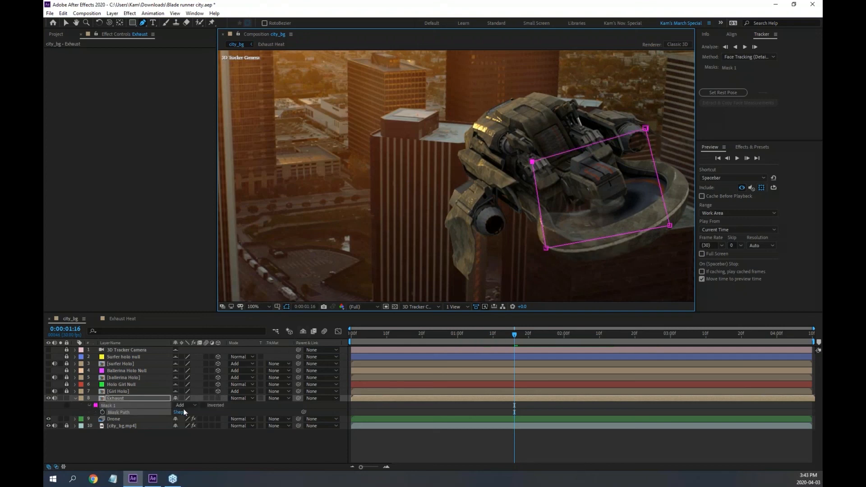
click(194, 405)
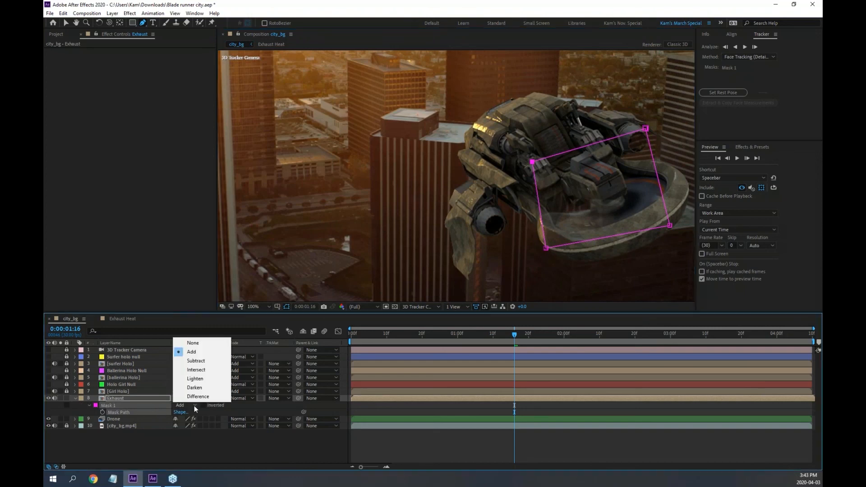
click(209, 364)
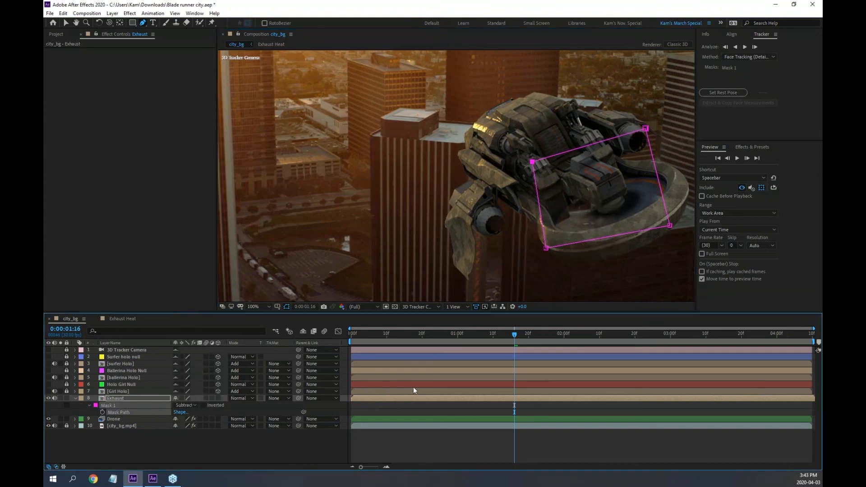
drag(514, 335, 533, 346)
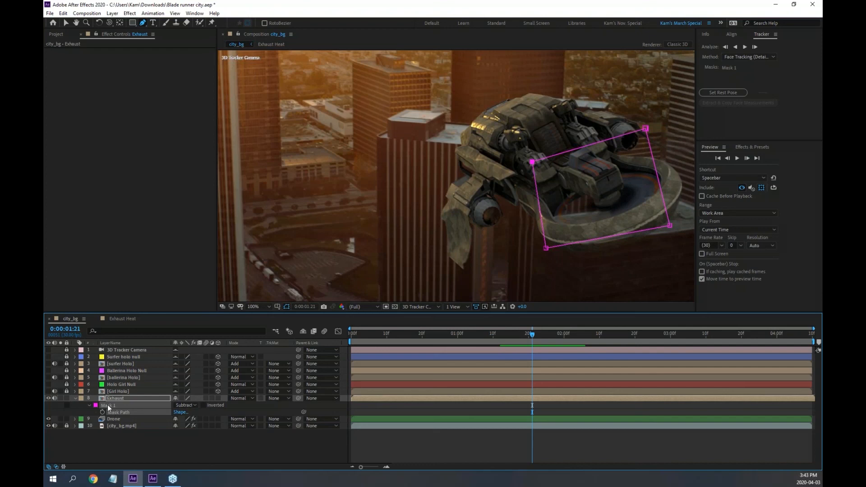
Delete the mask from the Exhaust layer and move the layer below the Drone layer.
key(Delete)
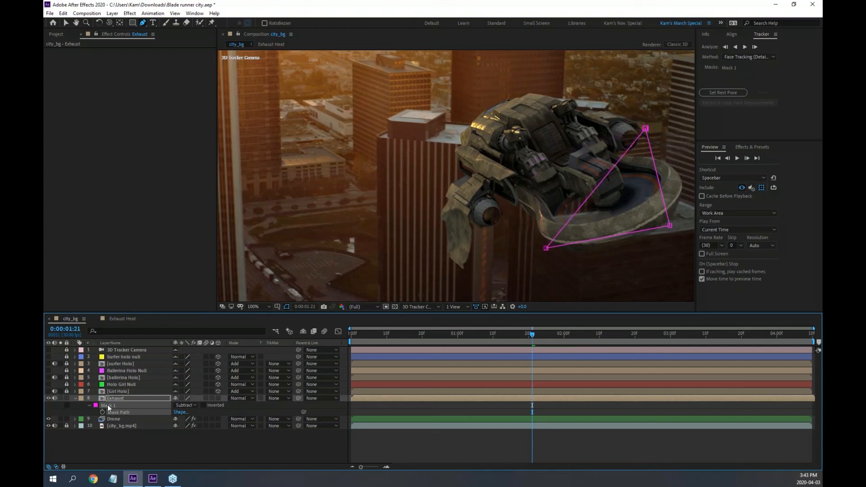
key(Delete)
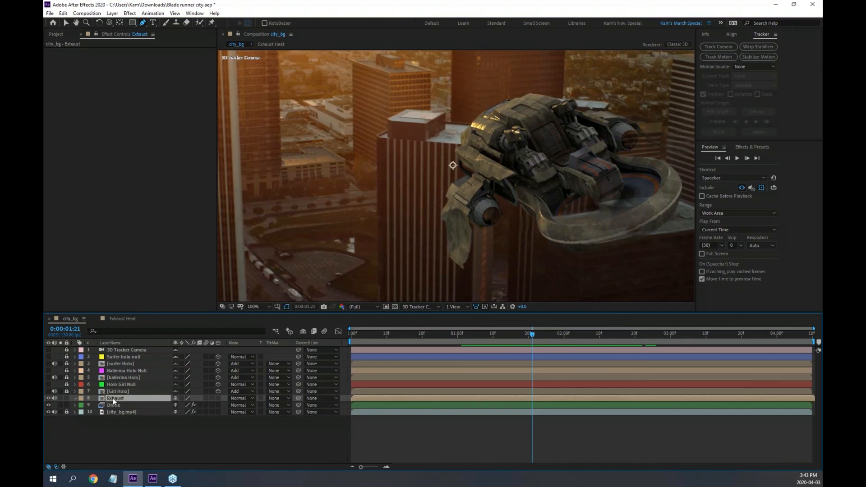
drag(113, 399, 116, 408)
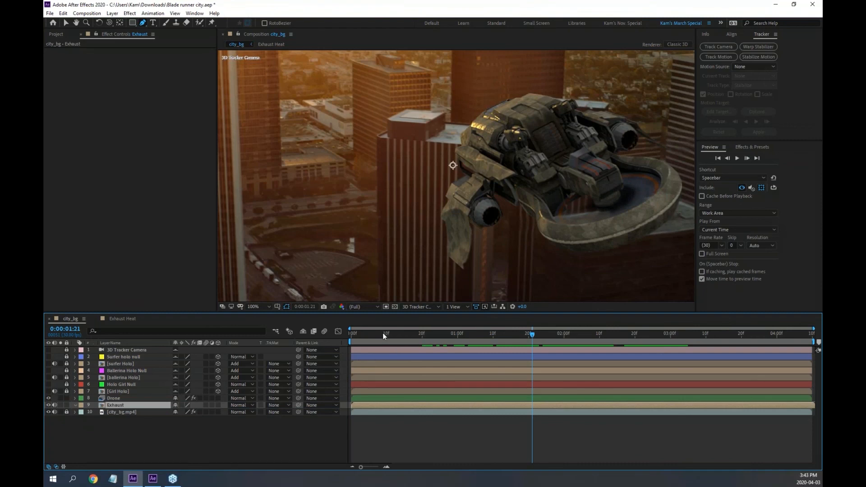
Examine the heat distortion behind the drone up close at 0:25 and in the wider frame at 1:15.
drag(384, 336, 440, 332)
key(period)
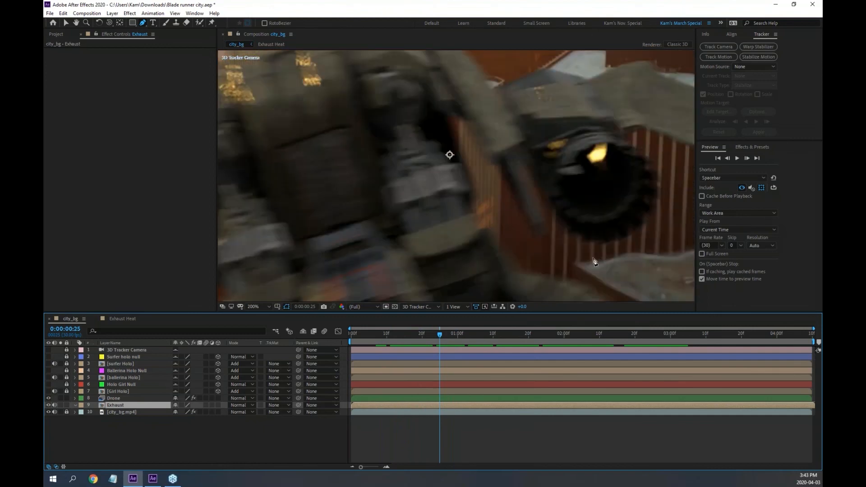
drag(593, 262, 325, 146)
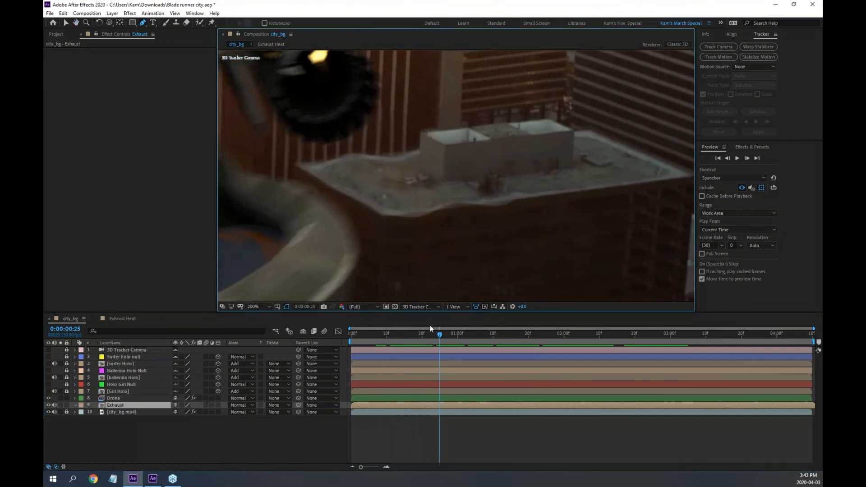
drag(440, 334, 511, 334)
scroll(469, 196, down, 4)
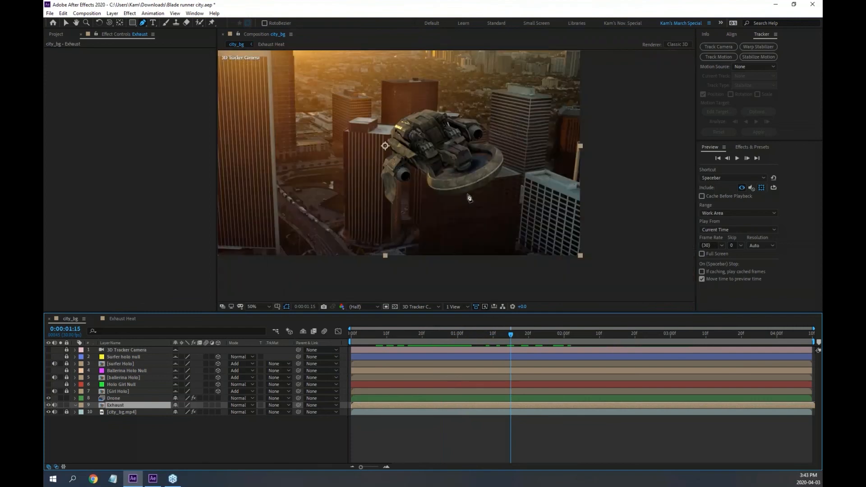
drag(432, 182, 518, 206)
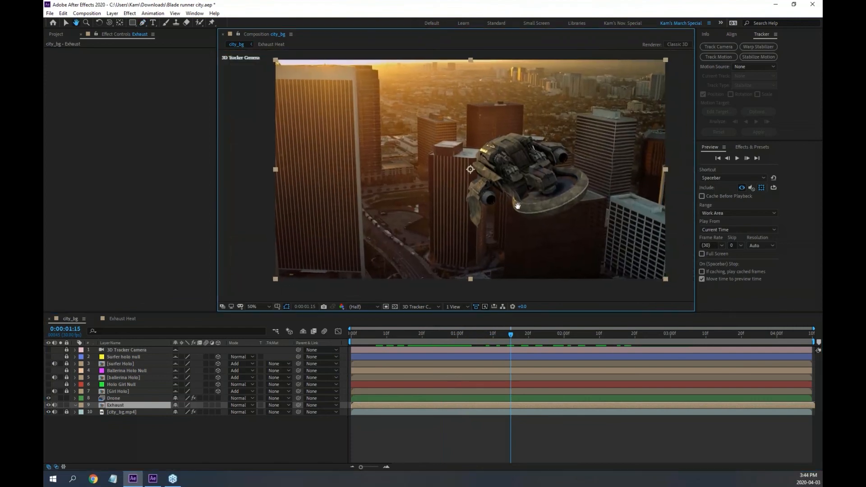
Save the project.
key(g)
key(ctrl+s)
key(alt+Tab)
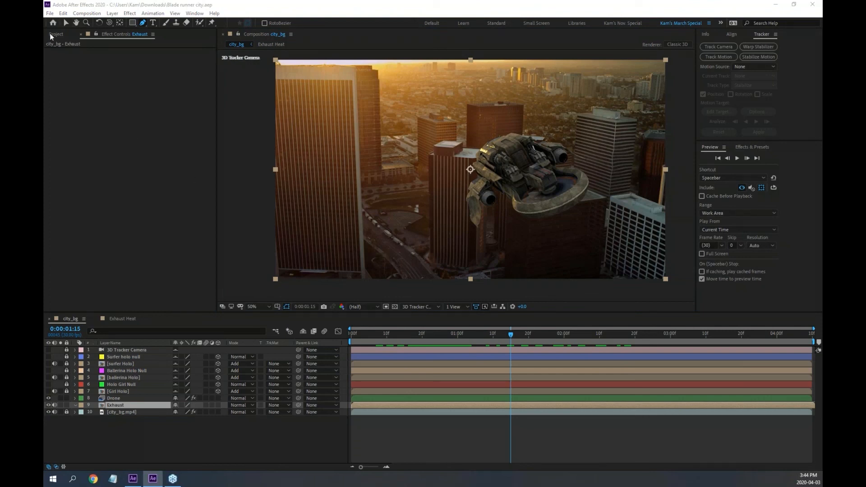
Show the project's items, switch to the Selection tool and sort the items by type.
click(55, 35)
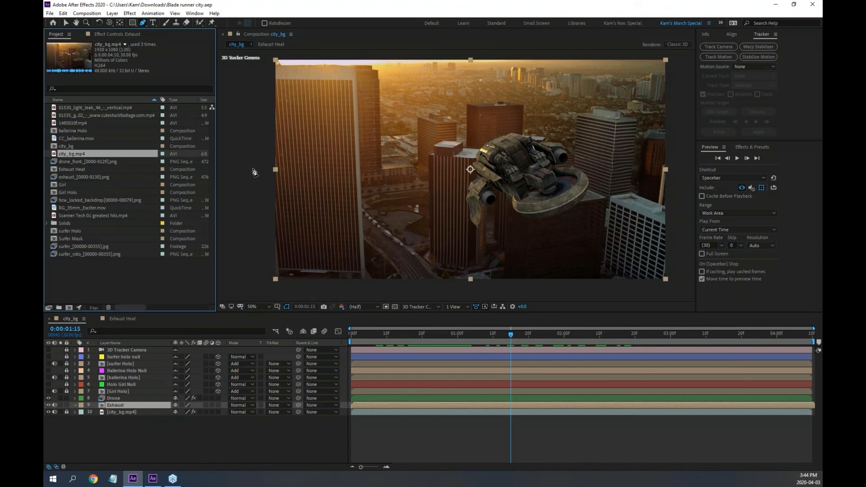
click(67, 22)
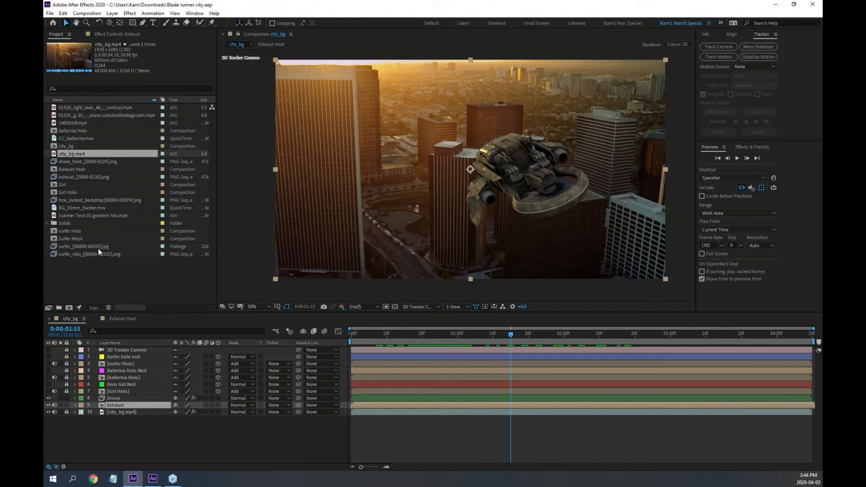
click(182, 99)
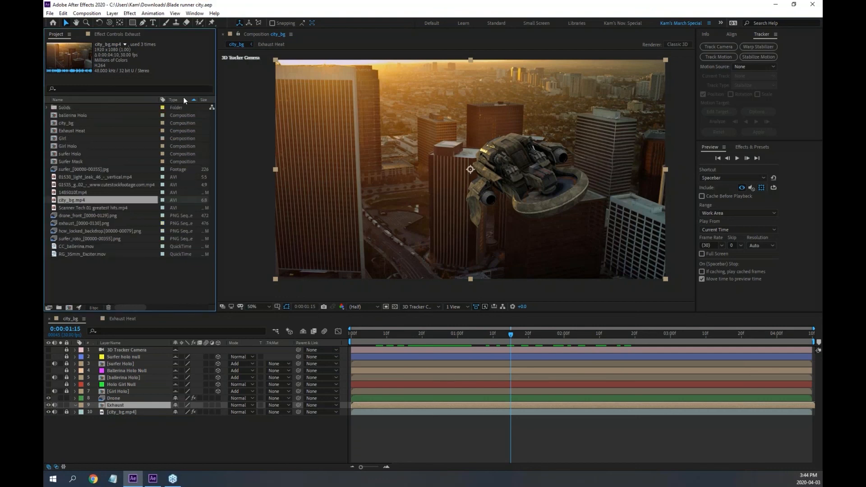
Preview the light leak clips 01530_light_leak_46_-_vertical.mp4 and 1485010f.mp4 as footage.
double_click(55, 177)
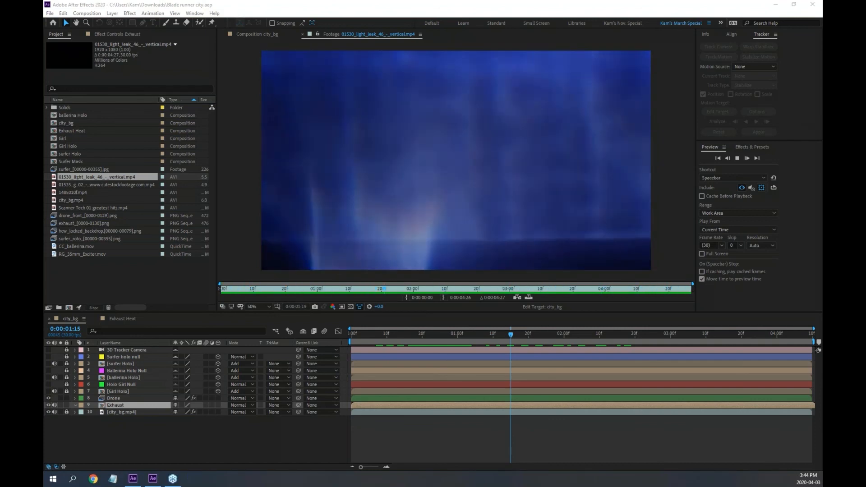
click(62, 193)
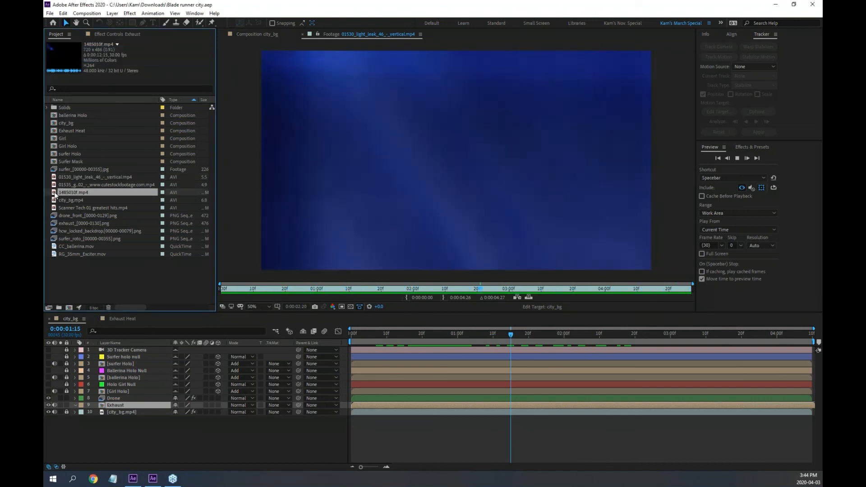
double_click(54, 193)
key(space)
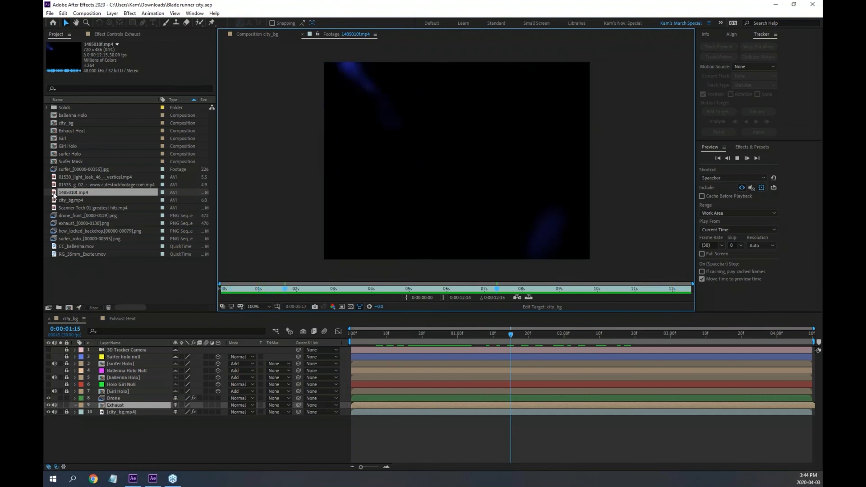
key(space)
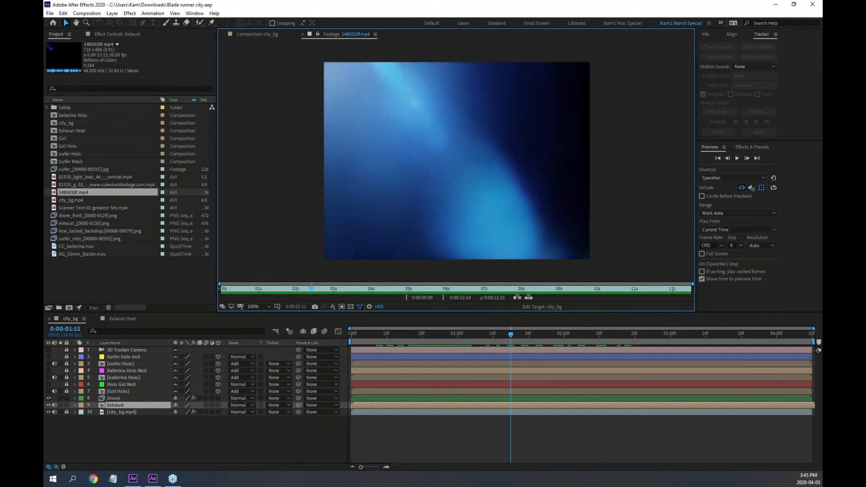
Return to the city_bg composition and add 1485010f.mp4 directly above the Drone layer.
click(256, 33)
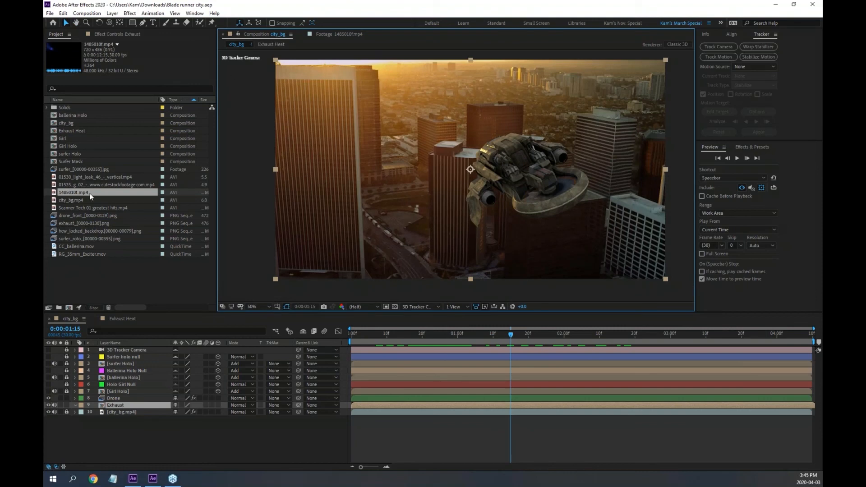
drag(54, 193, 114, 399)
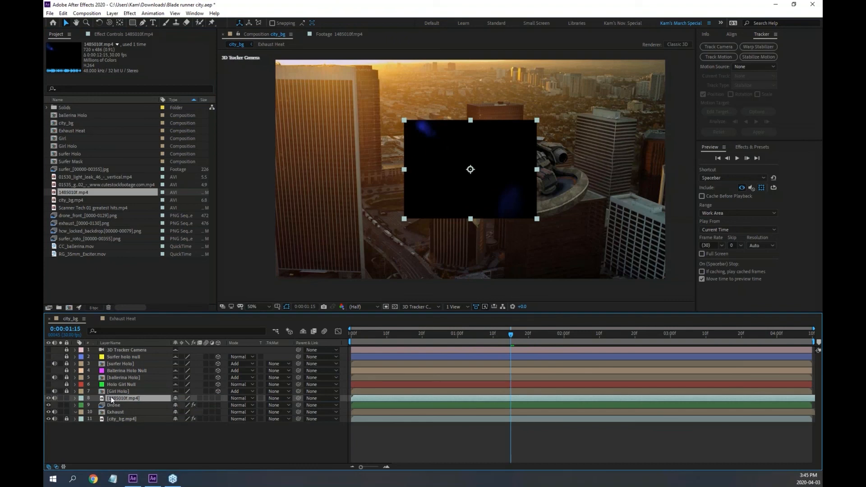
key(ctrl+shift+c)
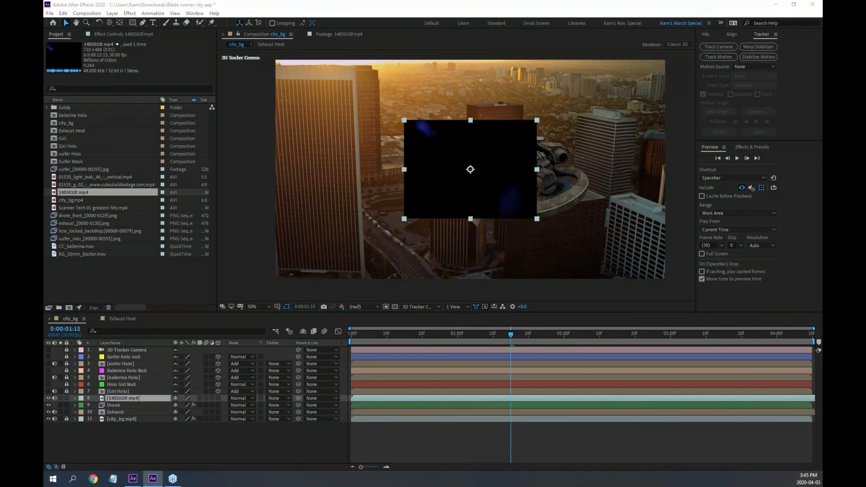
click(127, 399)
Reveal the 1485010f.mp4 layer's scale and enlarge the layer to fill the frame with Fit to Comp.
key(s)
drag(196, 408, 225, 408)
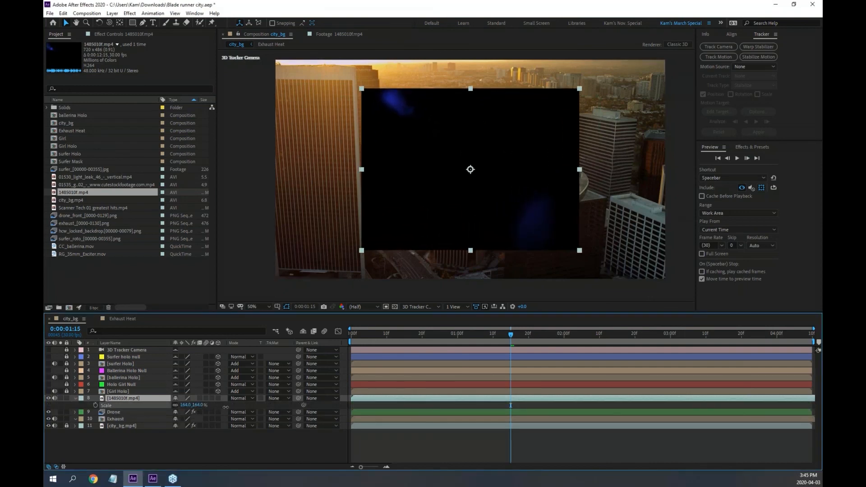
click(95, 13)
mouse_move(113, 14)
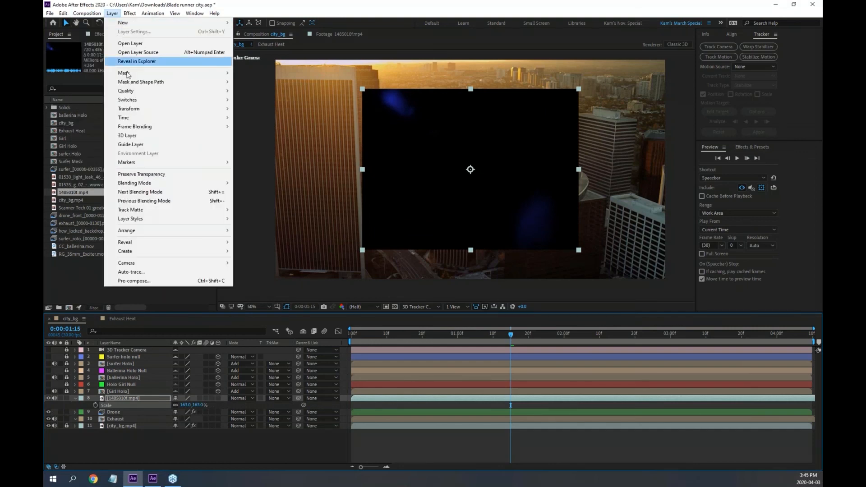
mouse_move(135, 113)
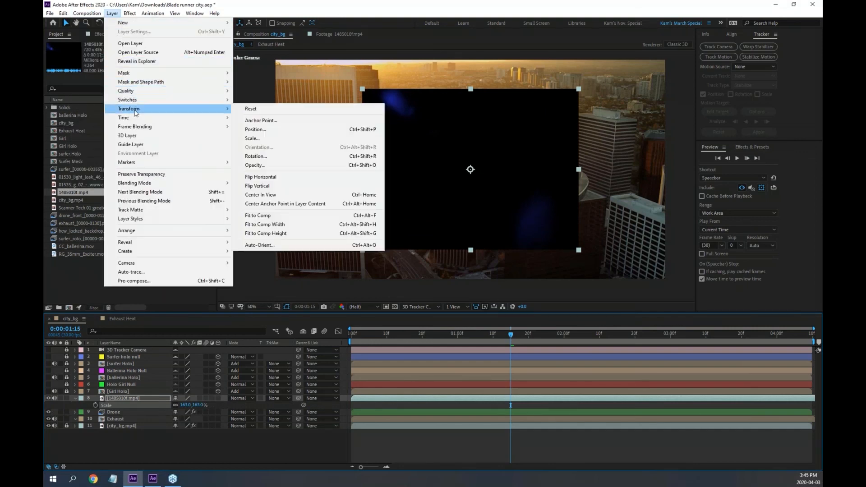
click(274, 215)
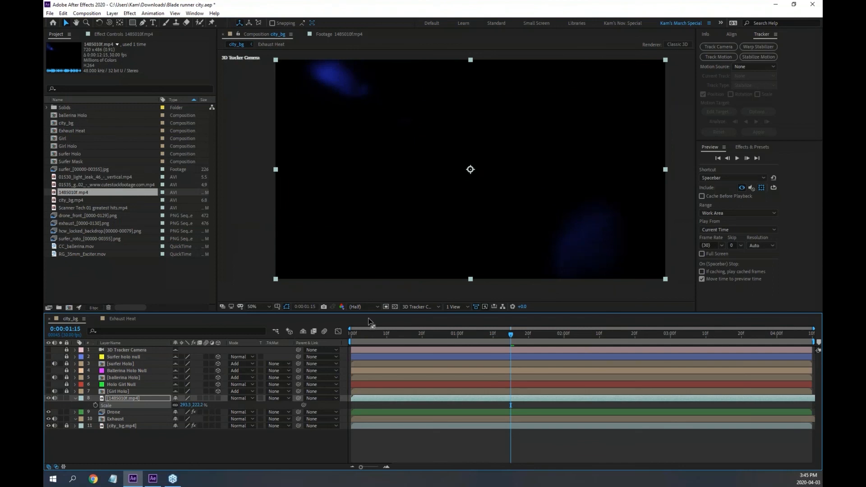
Preview the 1485010f.mp4 light leak, set its layer's blending mode to Add, and play the shot from the start.
drag(382, 337, 354, 336)
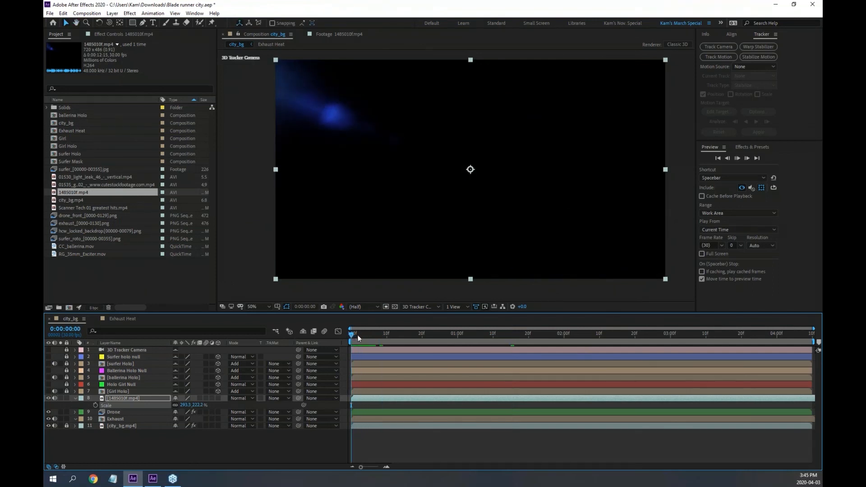
key(space)
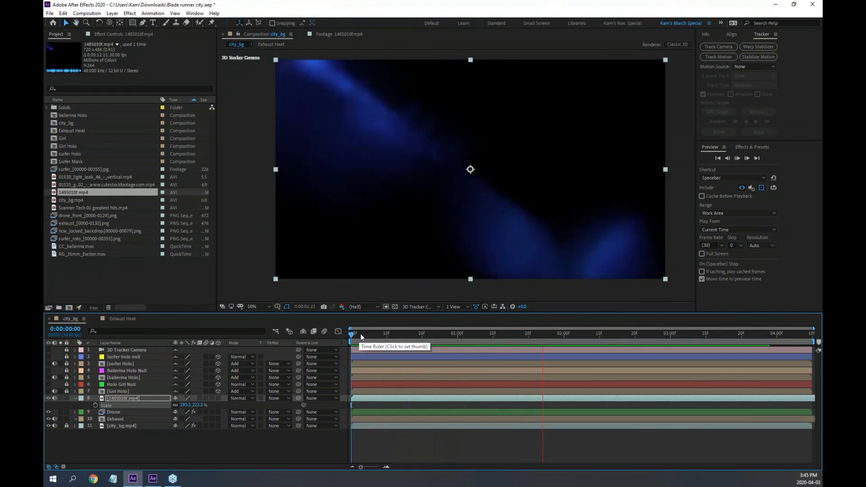
key(space)
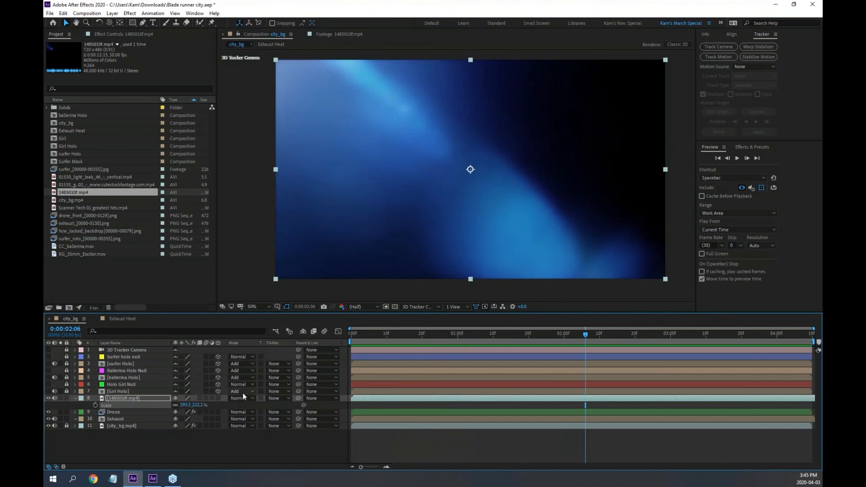
click(244, 398)
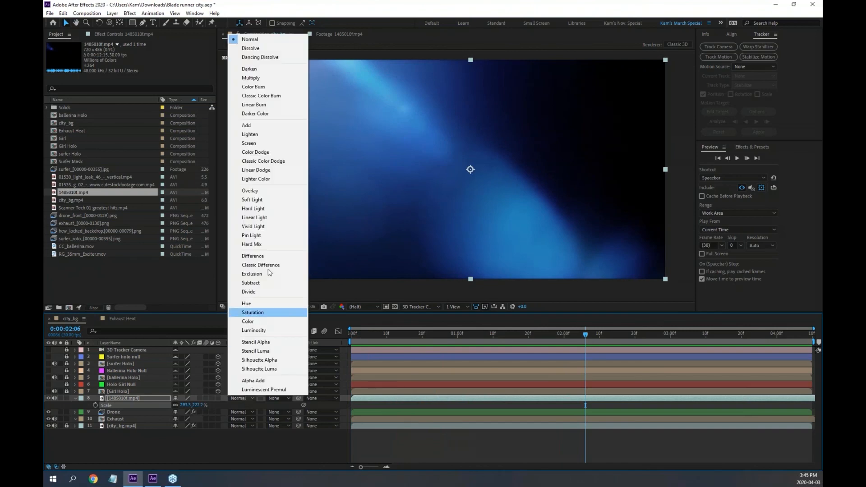
click(277, 126)
drag(369, 332, 345, 329)
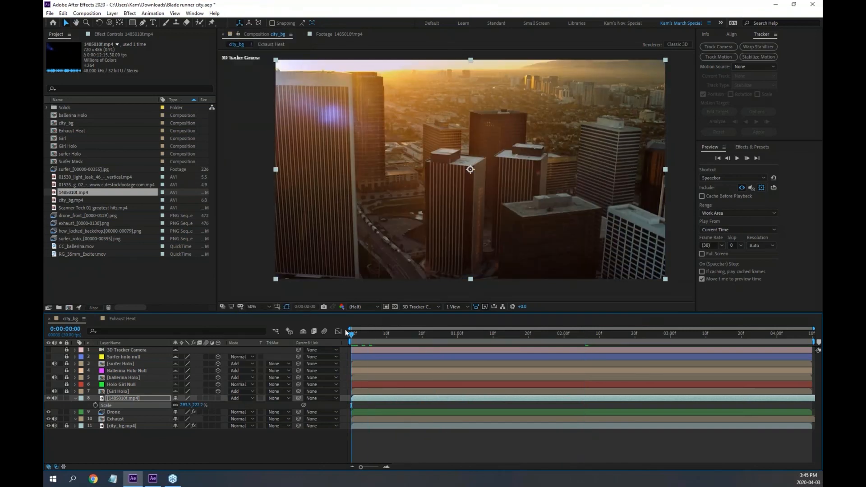
key(space)
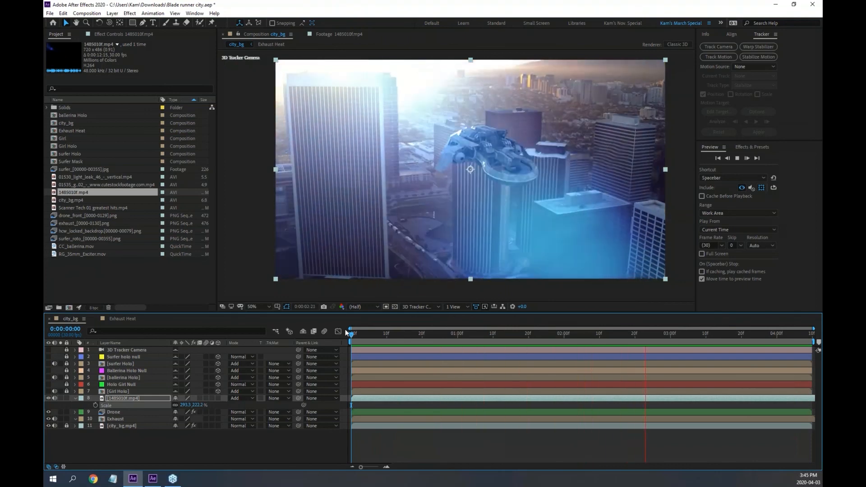
key(space)
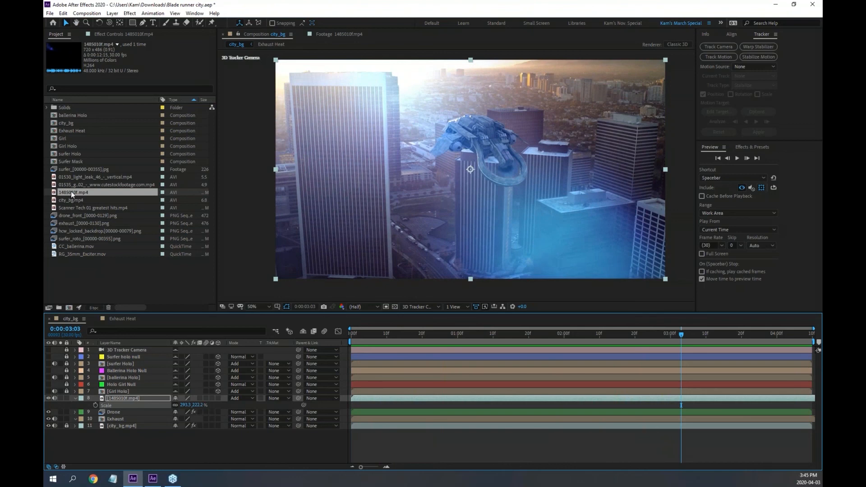
Add a second copy of 1485010f.mp4 directly above the first one and enlarge it to fill the frame with Fit to Comp.
drag(72, 191, 97, 400)
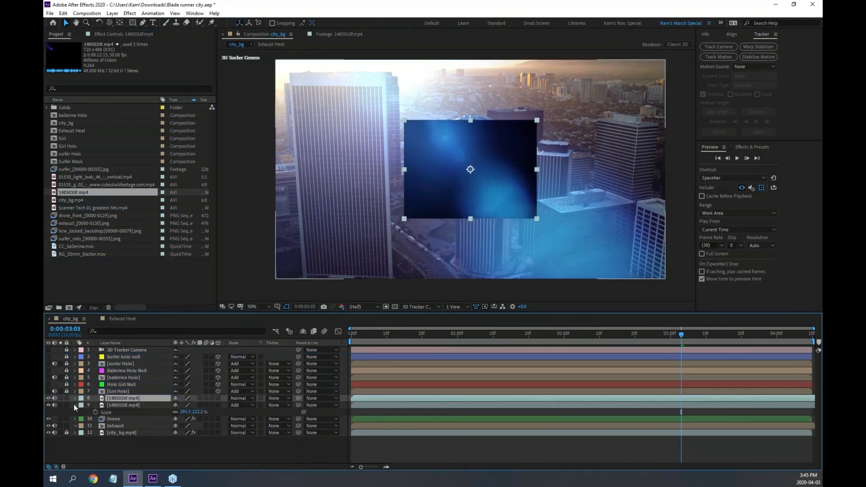
click(76, 404)
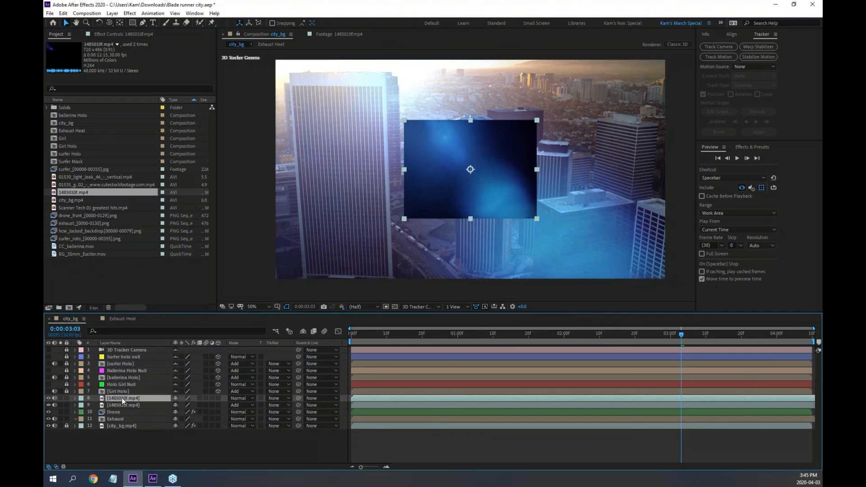
click(86, 13)
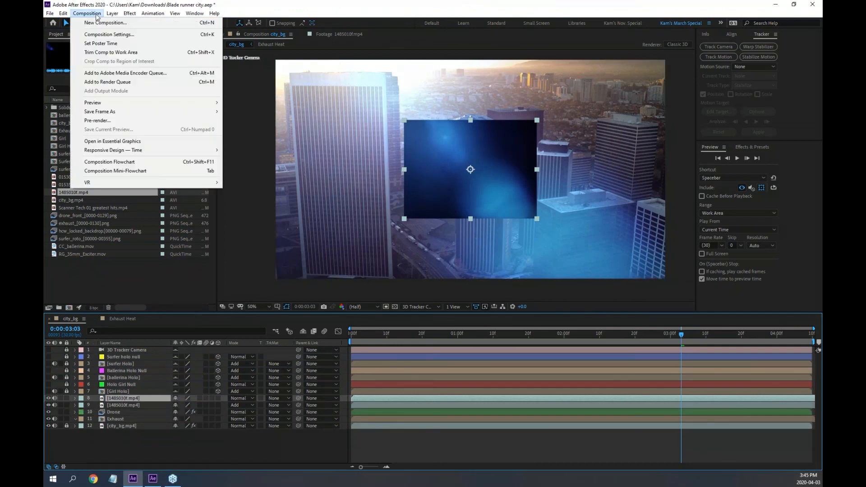
mouse_move(112, 15)
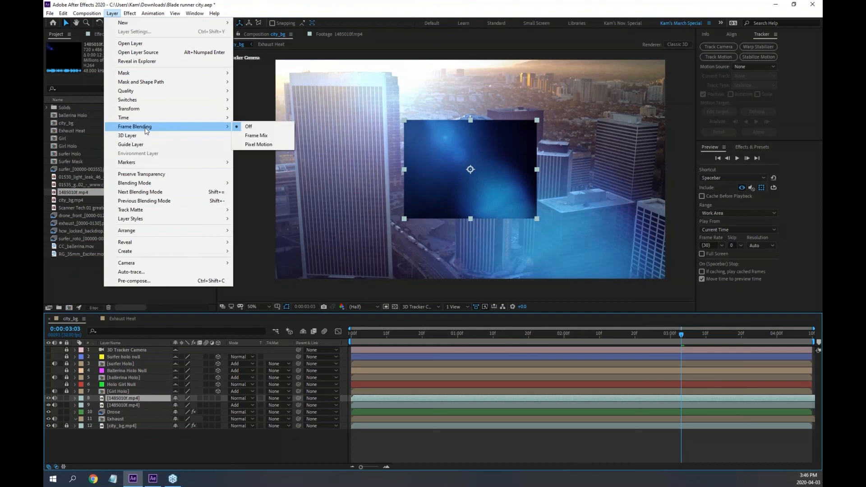
mouse_move(144, 109)
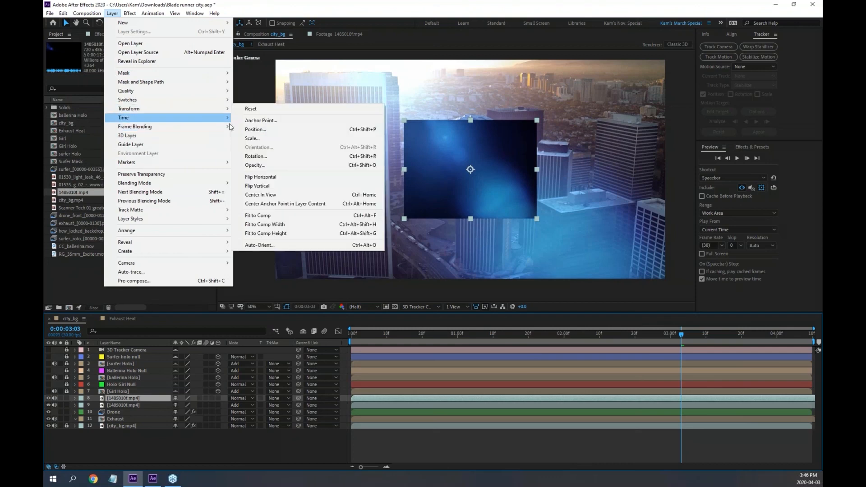
click(283, 215)
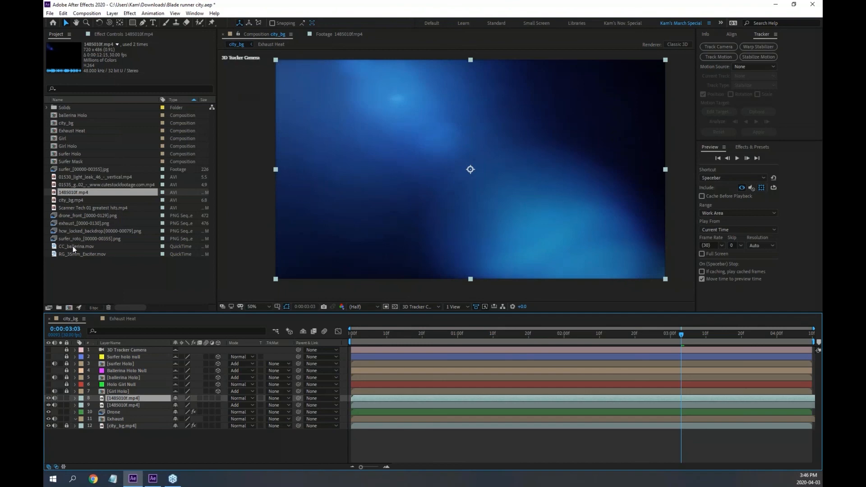
key(alt+Tab)
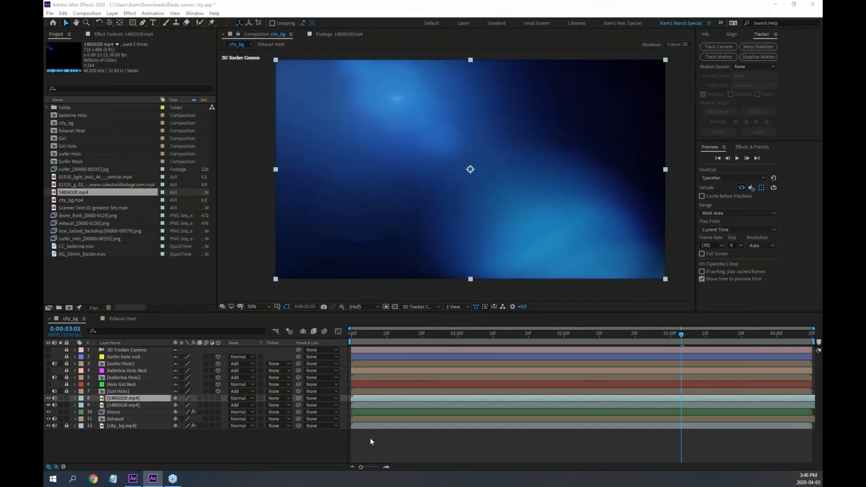
Flip the upper 1485010f.mp4 layer vertically and scrub through the first frames to check it.
drag(407, 335, 380, 340)
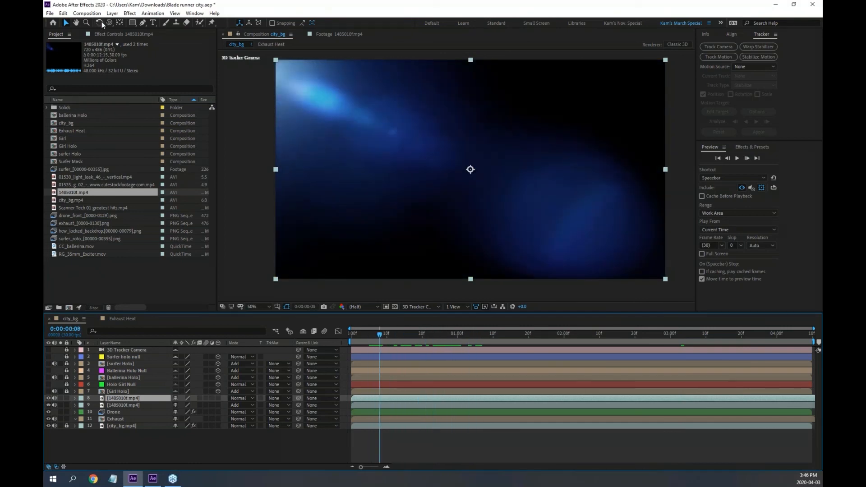
click(112, 14)
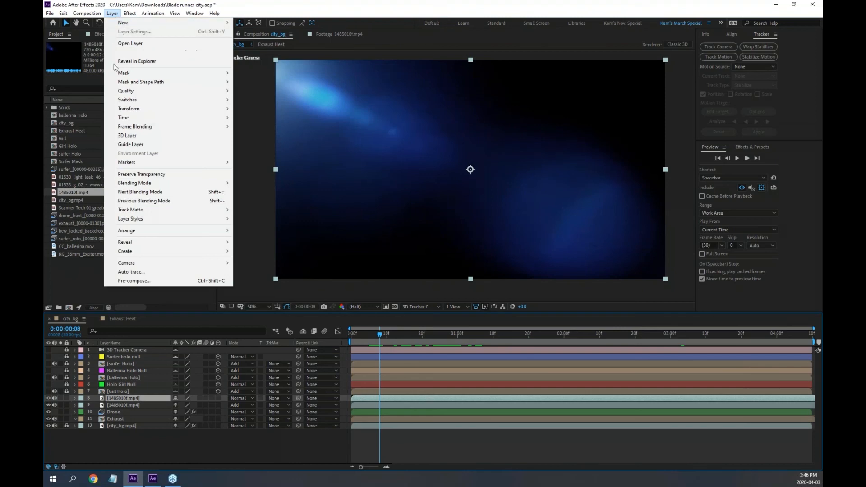
mouse_move(149, 109)
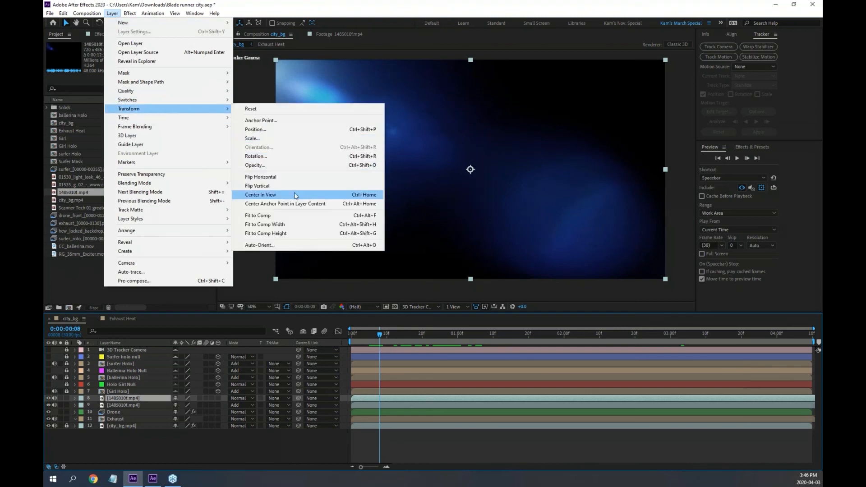
click(281, 191)
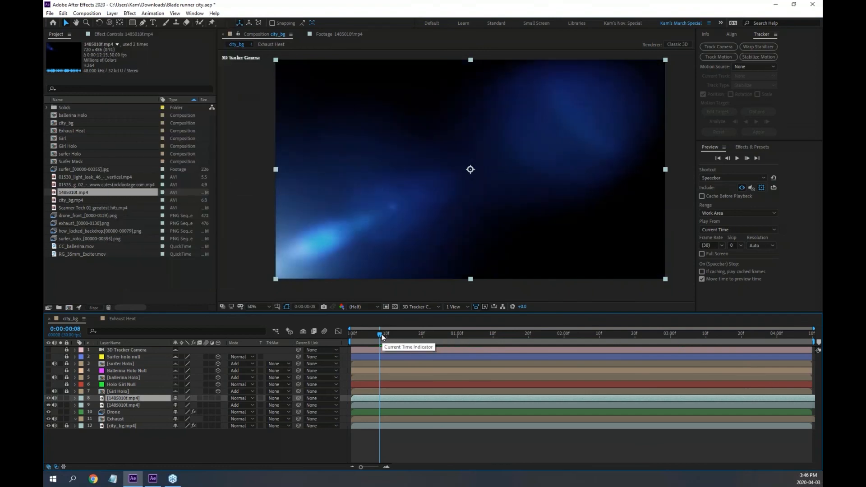
mouse_move(385, 339)
mouse_down()
mouse_move(532, 339)
mouse_move(389, 348)
mouse_up()
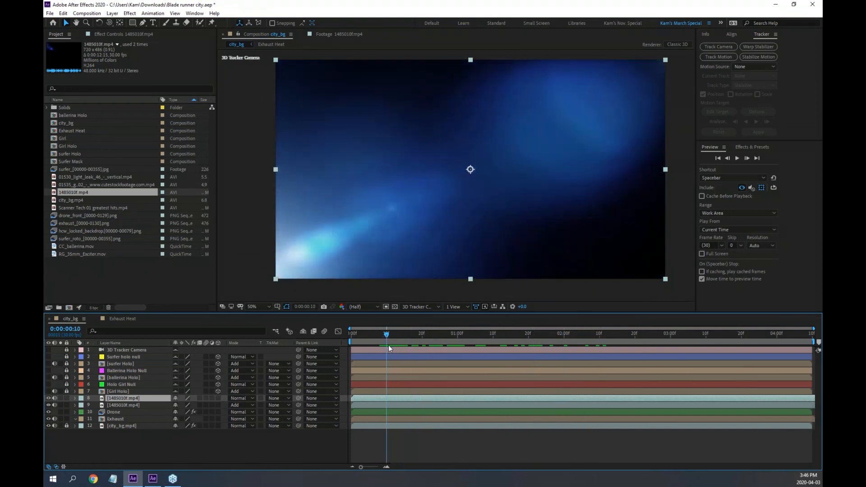
Set the upper 1485010f.mp4 layer's blending mode to Add and play back the combined light leaks.
click(253, 398)
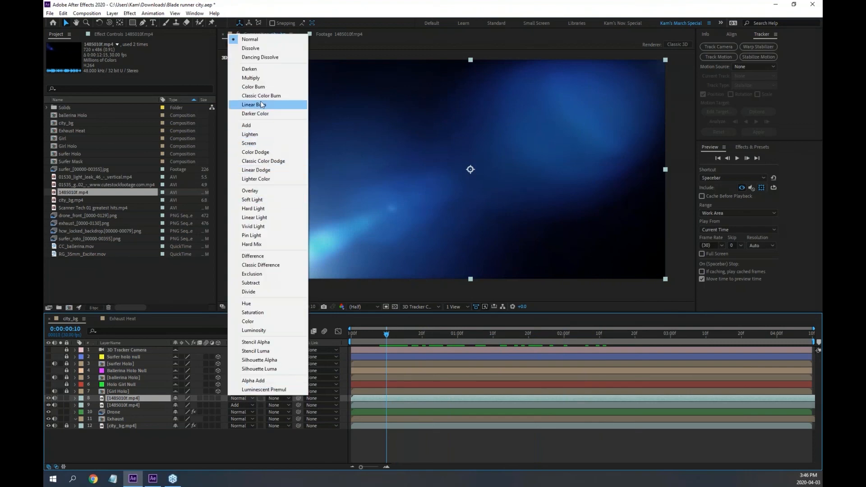
click(265, 127)
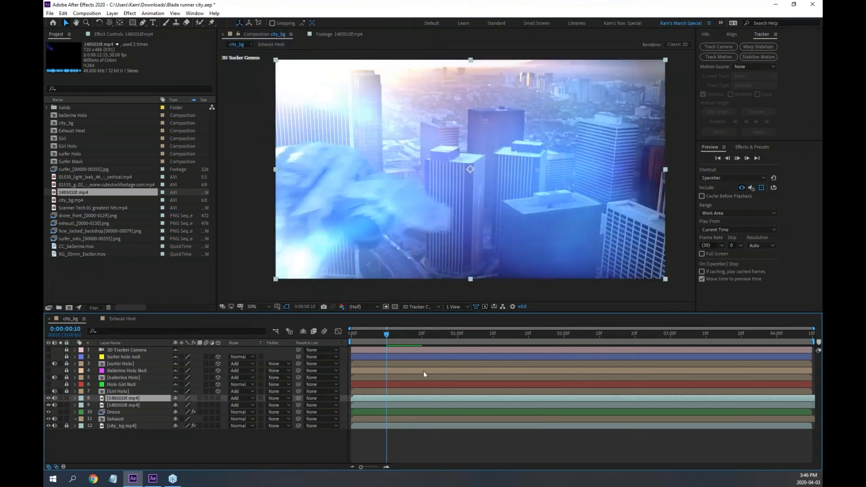
key(space)
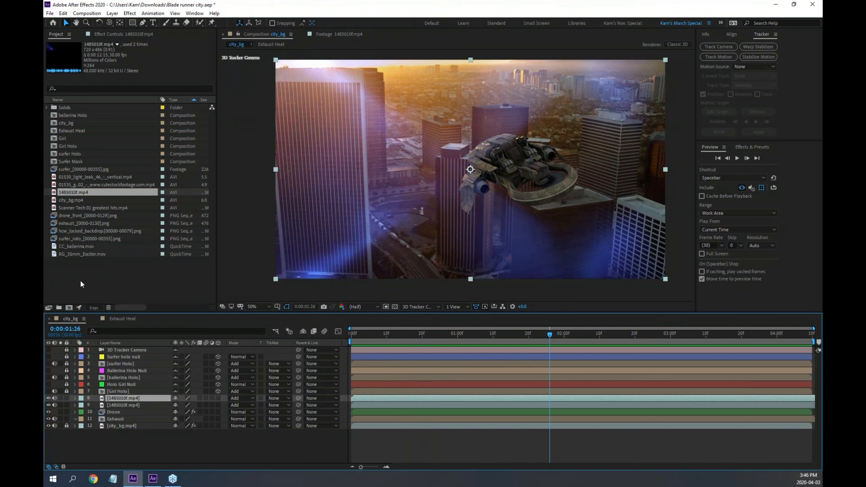
key(alt+Tab)
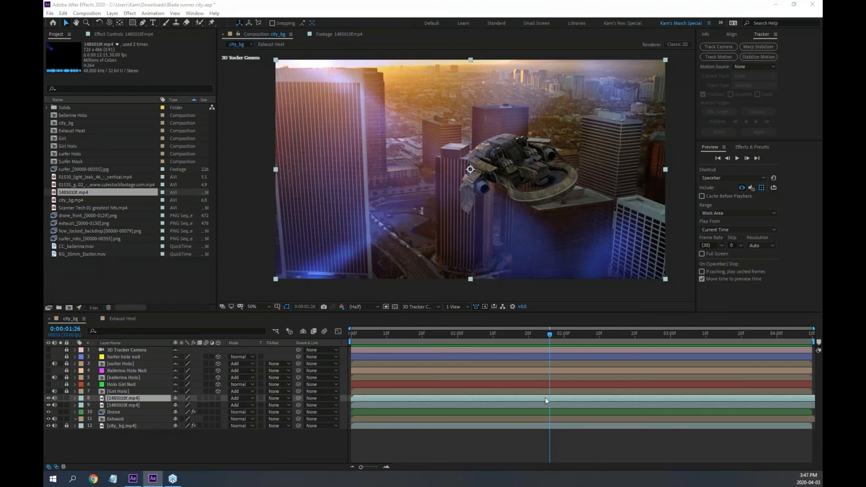
Shift the upper 1485010f.mp4 layer earlier so its end aligns with the composition's last frame at 0:00:04:09, and play the shot.
drag(545, 397, 293, 388)
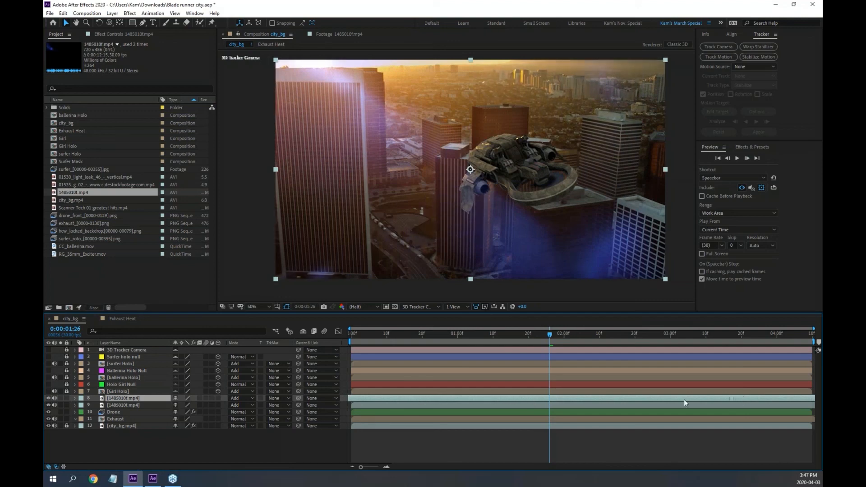
drag(684, 399, 441, 386)
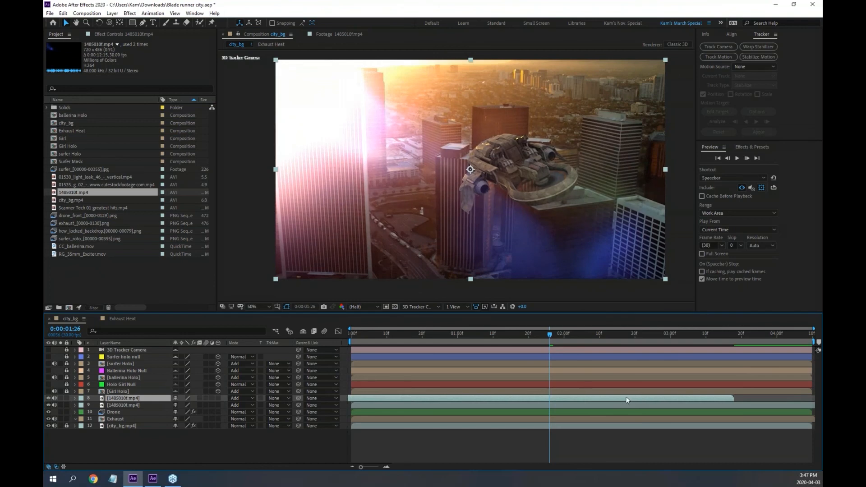
drag(626, 396, 575, 395)
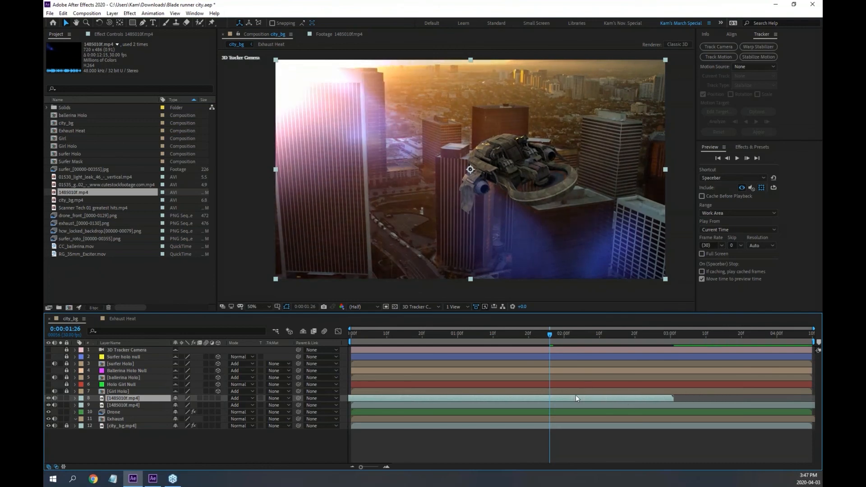
key(End)
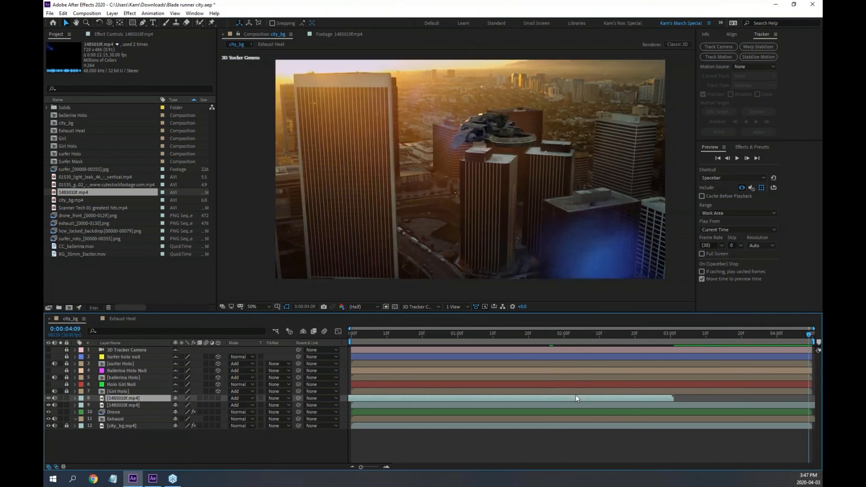
key(])
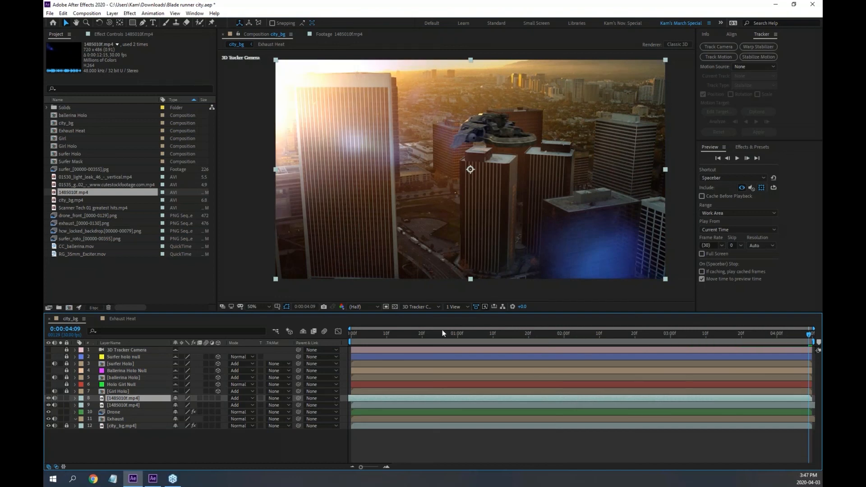
drag(389, 337, 313, 350)
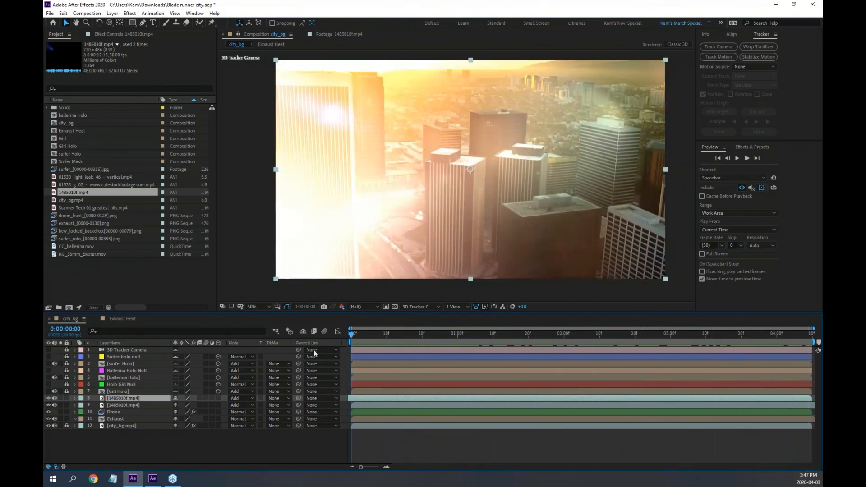
key(space)
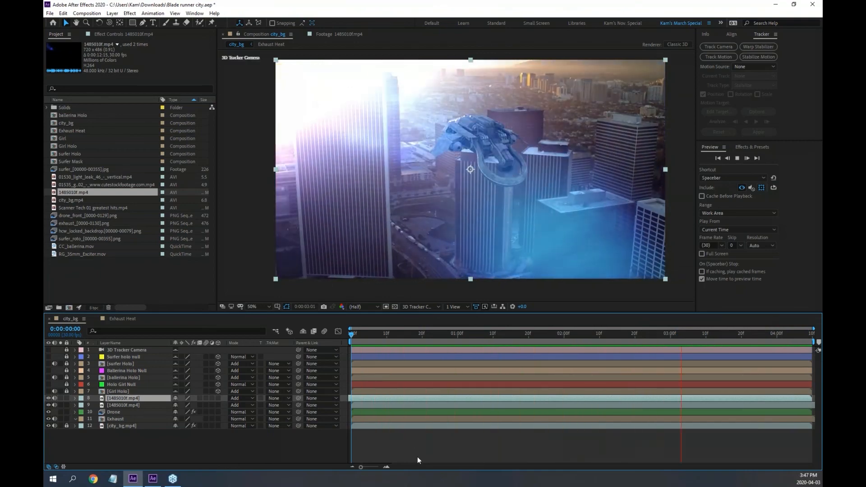
key(space)
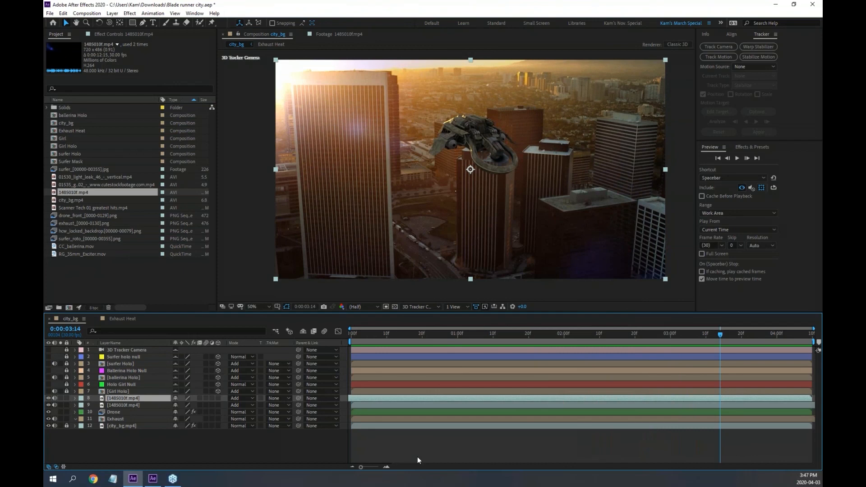
Create a new adjustment layer on top of all layers in the city_bg composition.
key(alt+Tab)
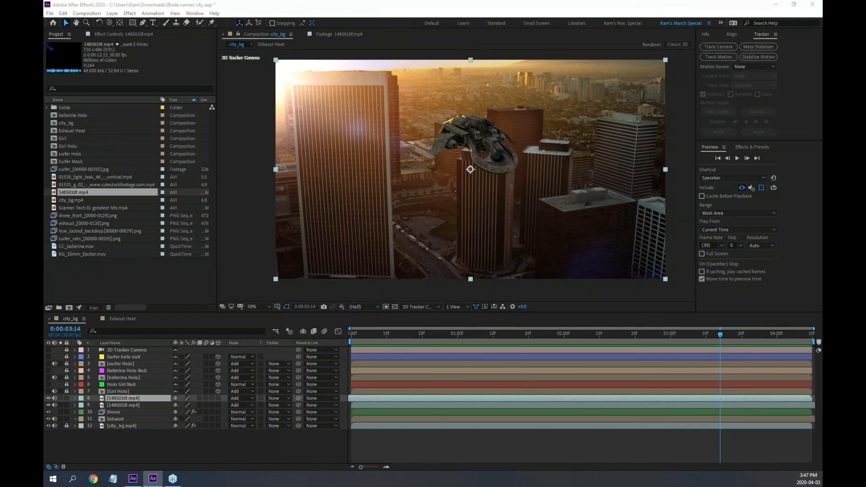
right_click(207, 445)
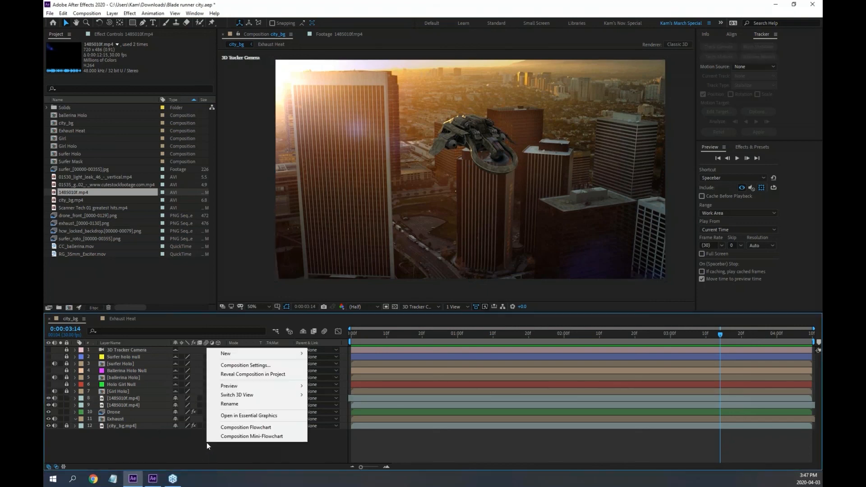
mouse_move(280, 354)
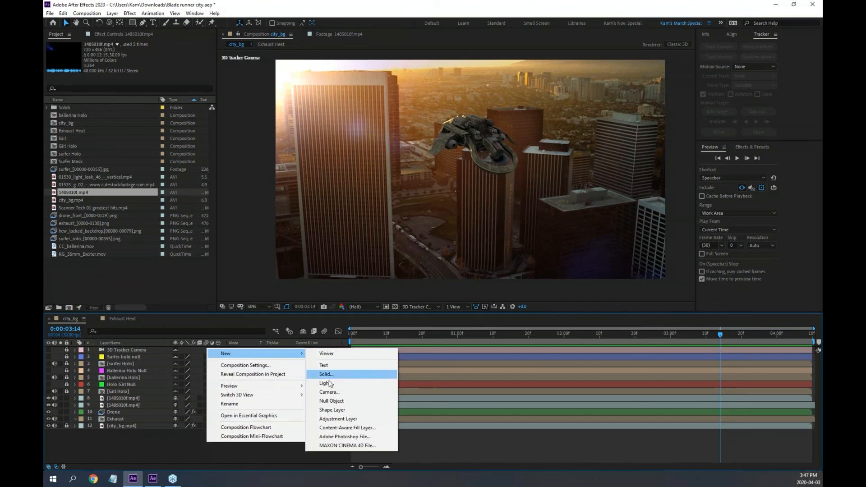
click(331, 419)
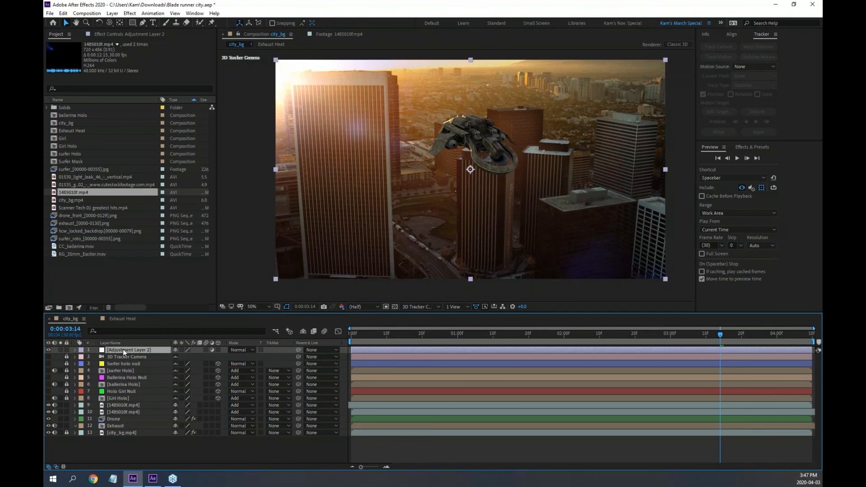
Move the adjustment layer directly above the two 1485010f.mp4 layers and hide the shy layers in the city_bg timeline.
drag(123, 349, 133, 402)
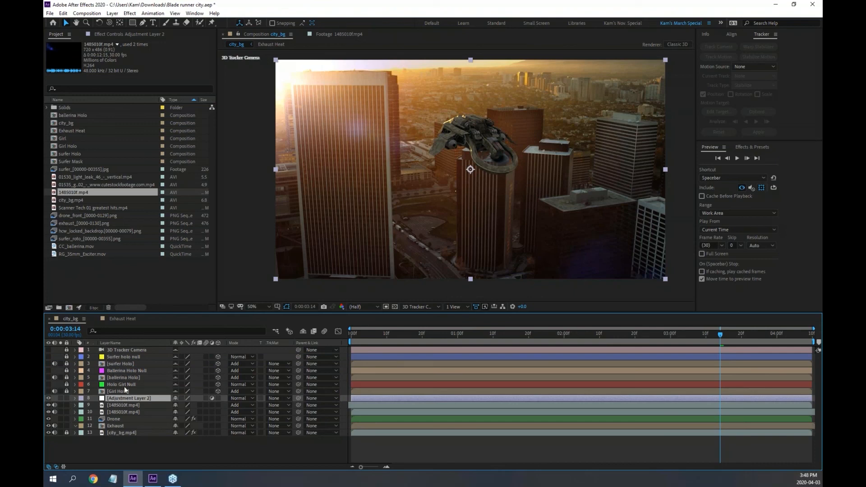
click(304, 332)
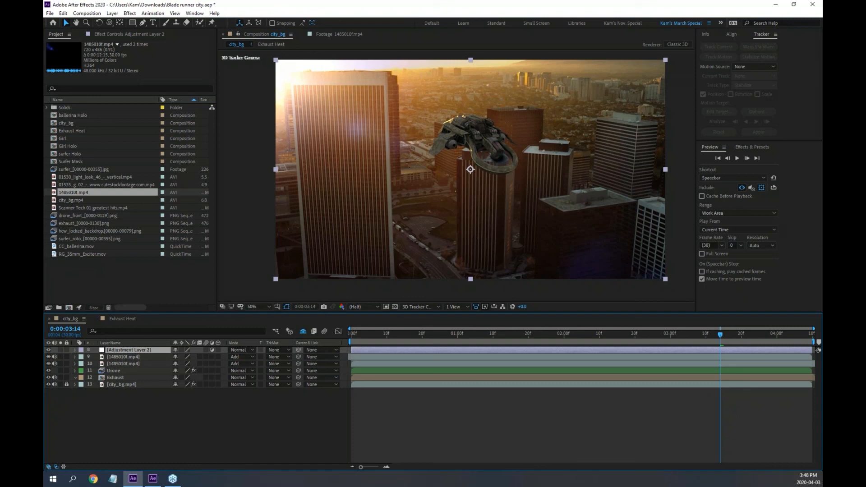
key(alt+Tab)
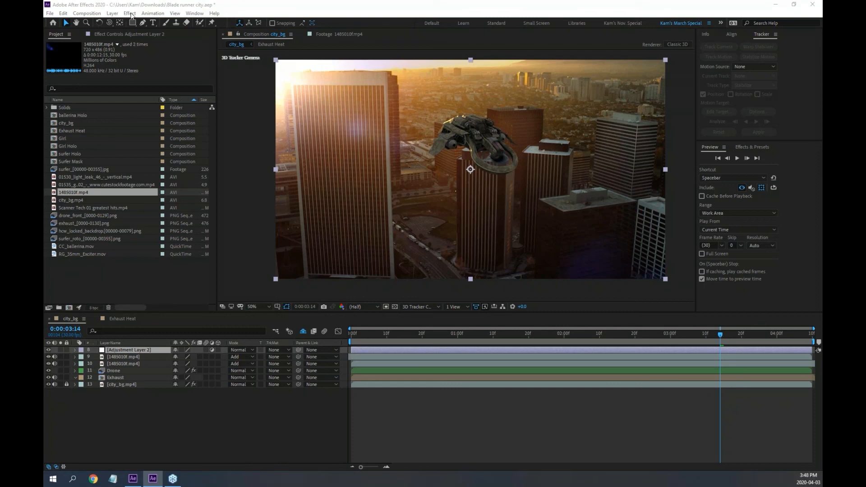
Apply the Lumetri Color effect to the adjustment layer and expand its Creative settings.
click(144, 351)
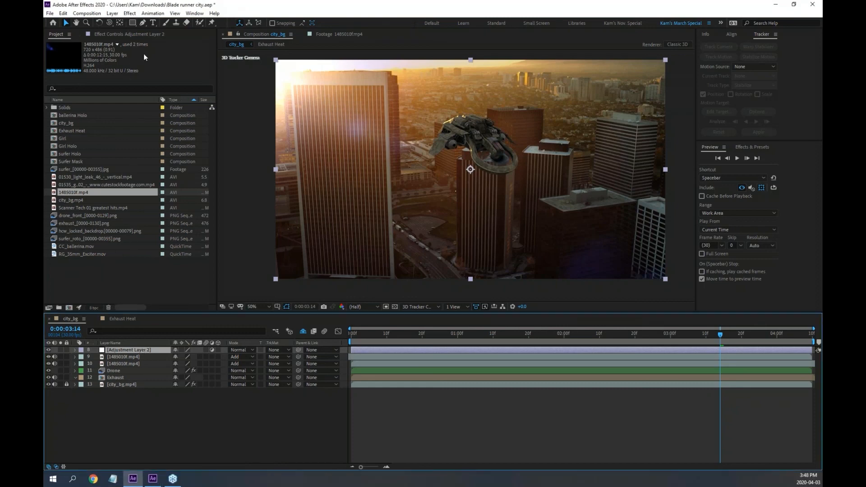
click(130, 14)
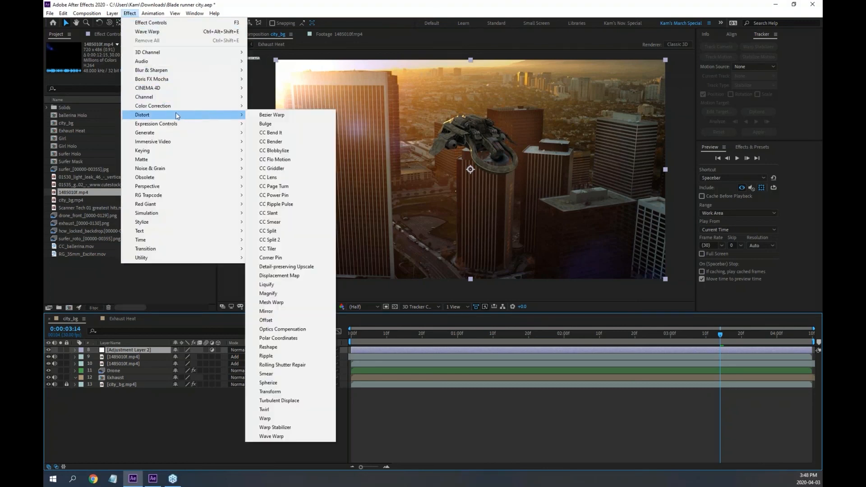
mouse_move(176, 110)
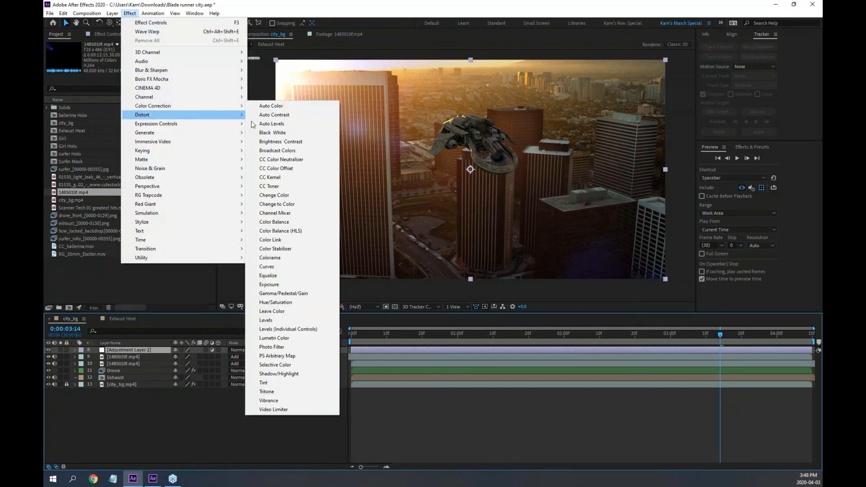
click(289, 339)
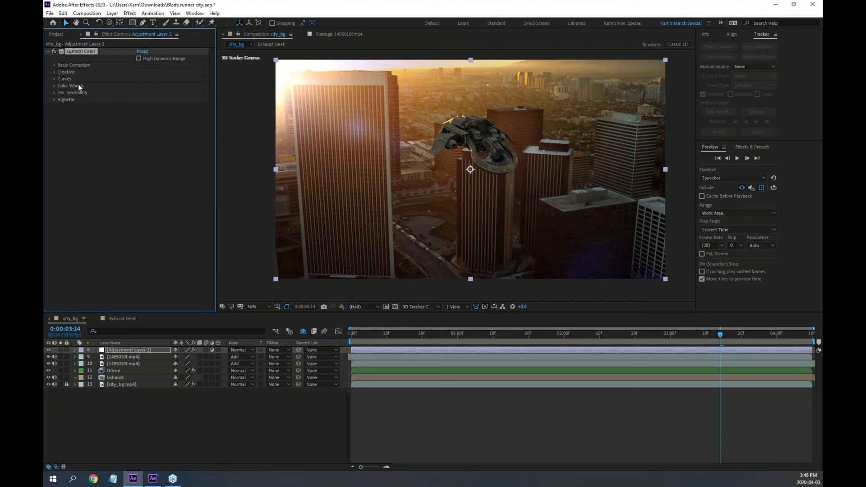
click(54, 72)
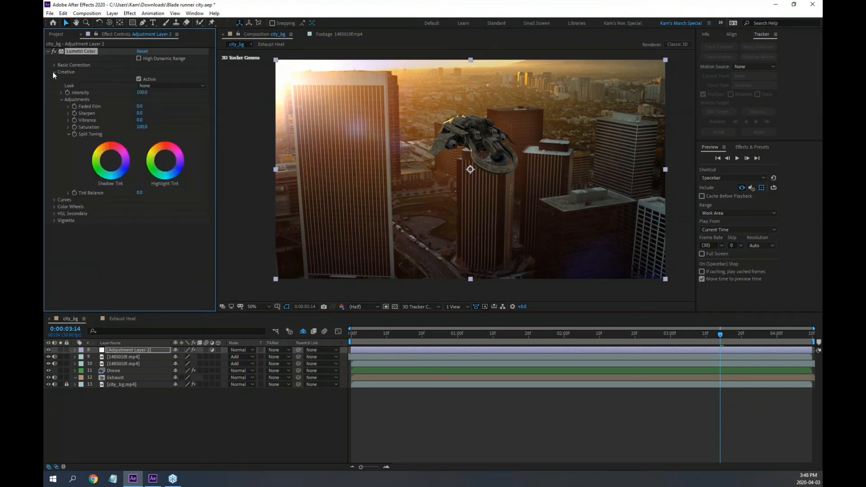
Try the SL BLUE COLD, SL BLUE DAY4NITE and CineSpace2383sRGB6bit looks on the adjustment layer.
click(149, 85)
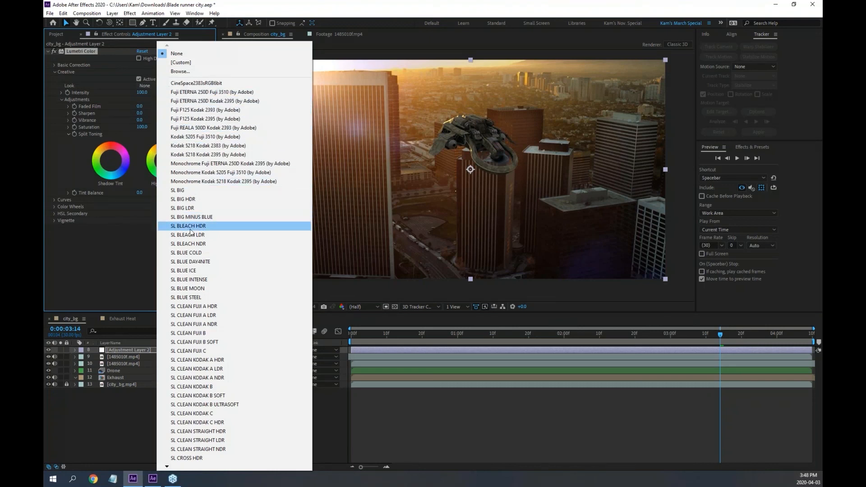
click(202, 256)
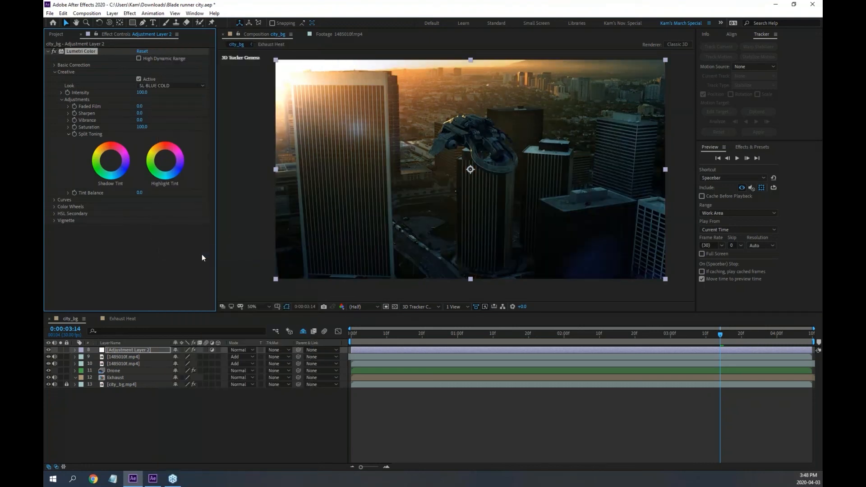
click(158, 87)
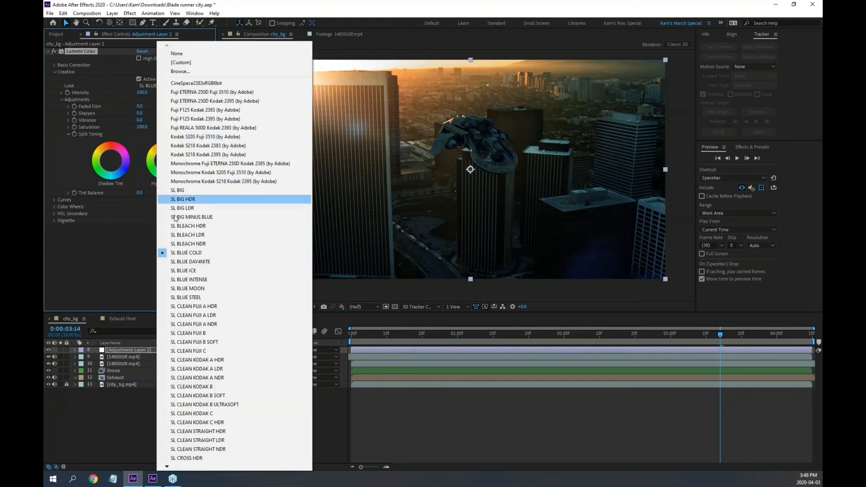
click(189, 261)
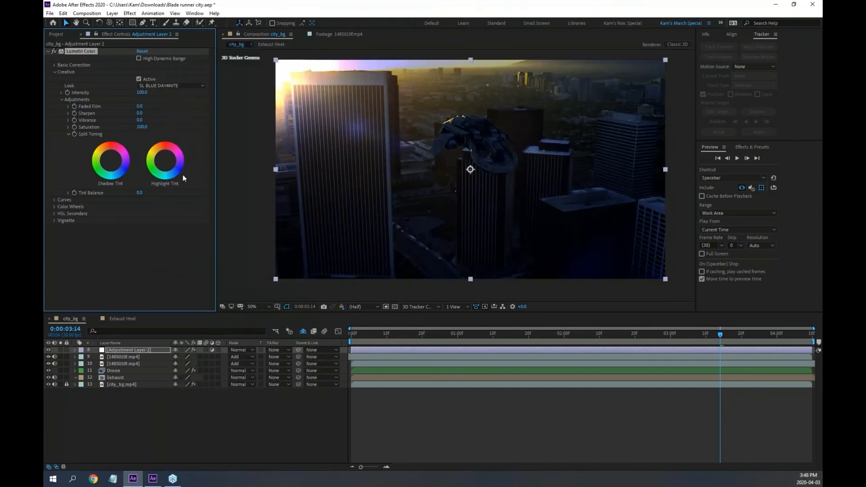
click(164, 85)
click(165, 84)
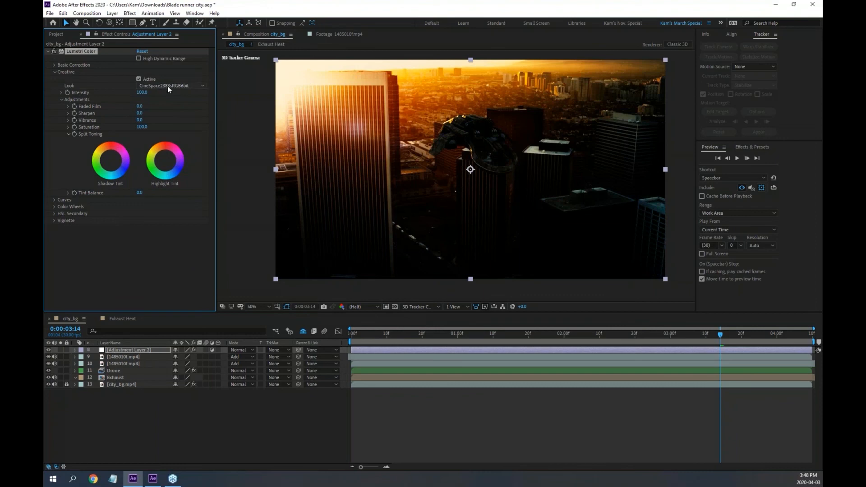
Set the Lumetri creative look to SL BLUE STEEL with an intensity of 200.
click(168, 88)
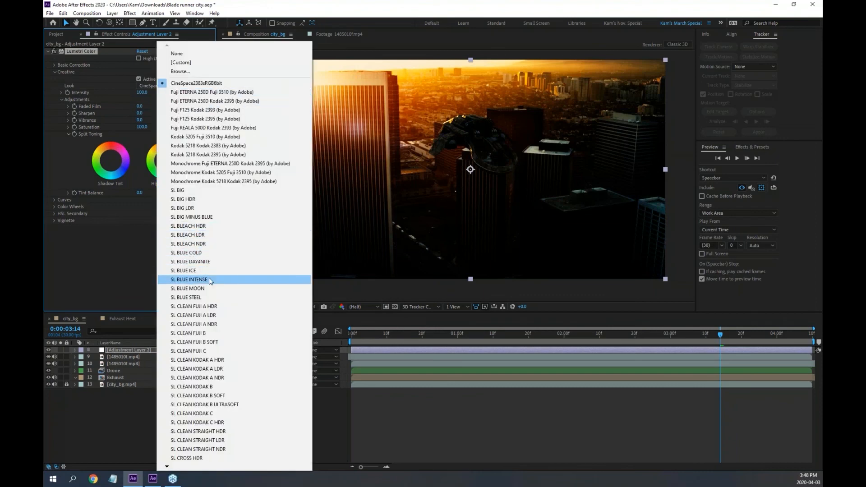
click(201, 297)
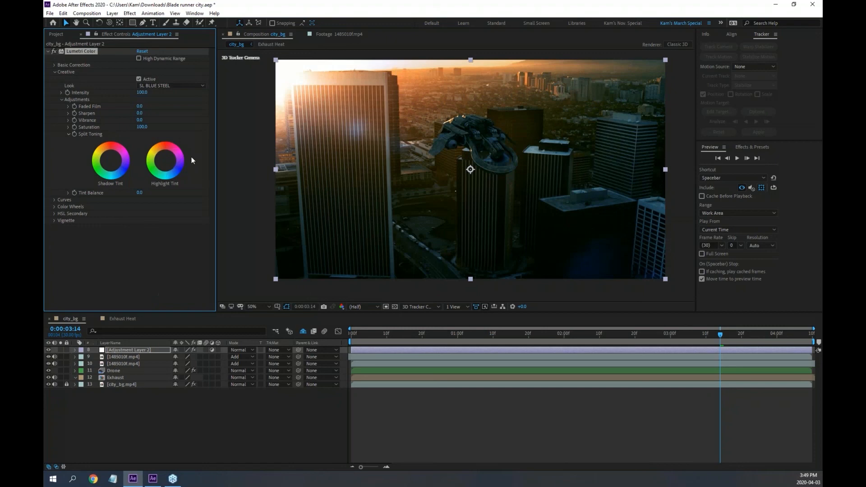
drag(142, 94, 184, 93)
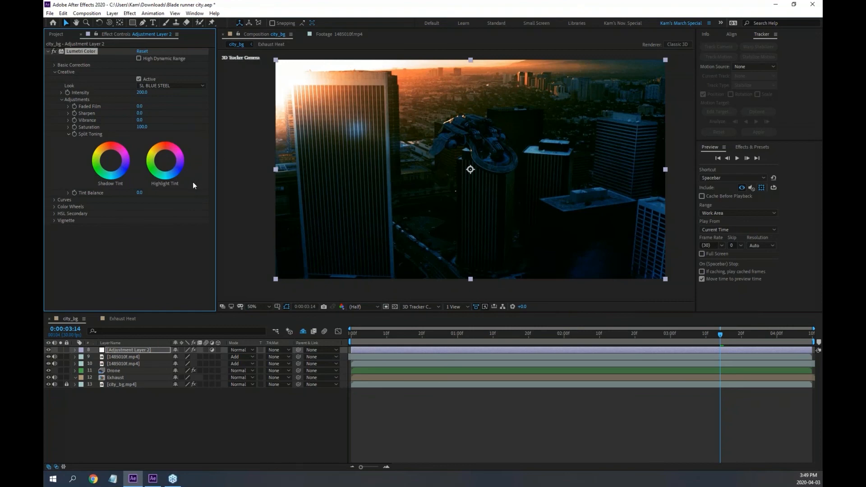
Tint the highlights strongly and the shadows slightly toward blue with Lumetri split toning, and play the shot from the first frame.
click(166, 162)
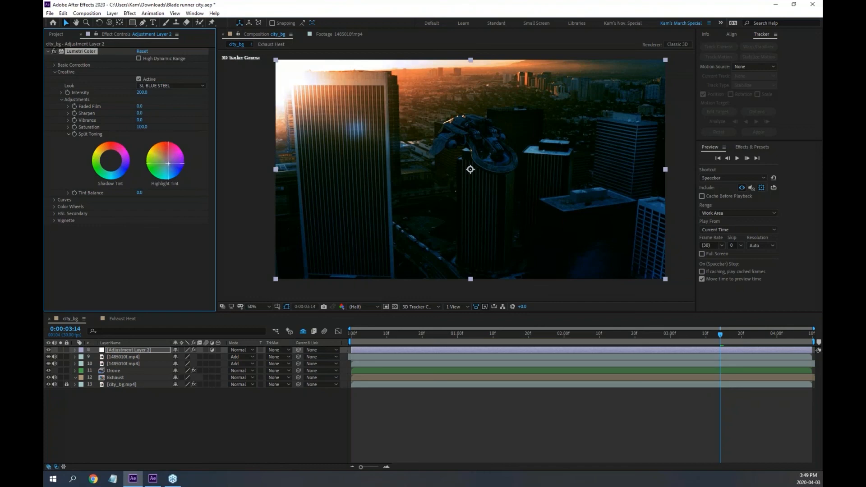
drag(166, 161, 176, 172)
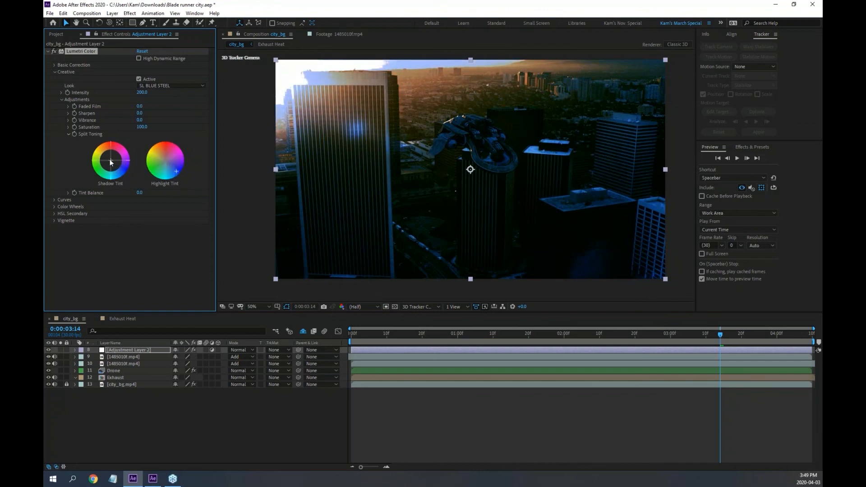
drag(110, 160, 114, 164)
drag(387, 335, 345, 339)
key(space)
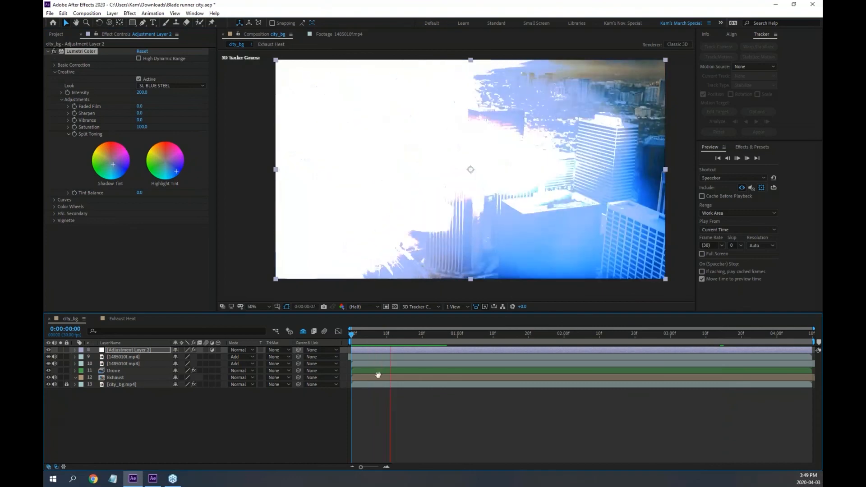
key(space)
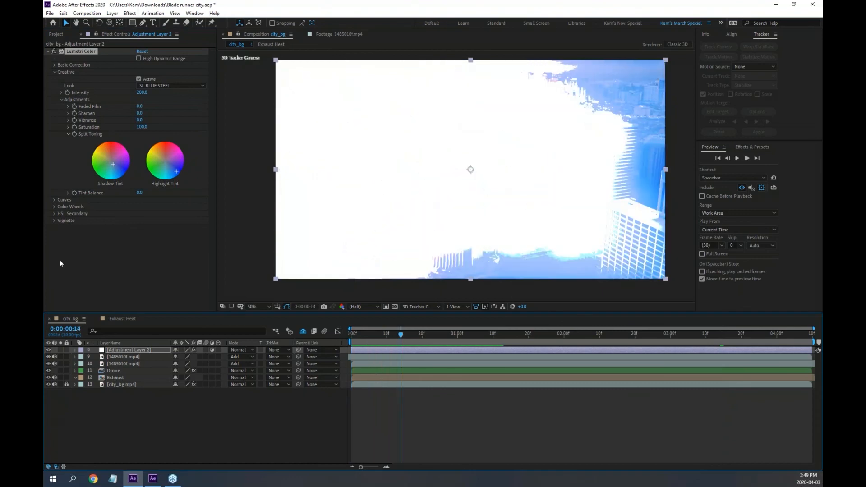
key(alt+Tab)
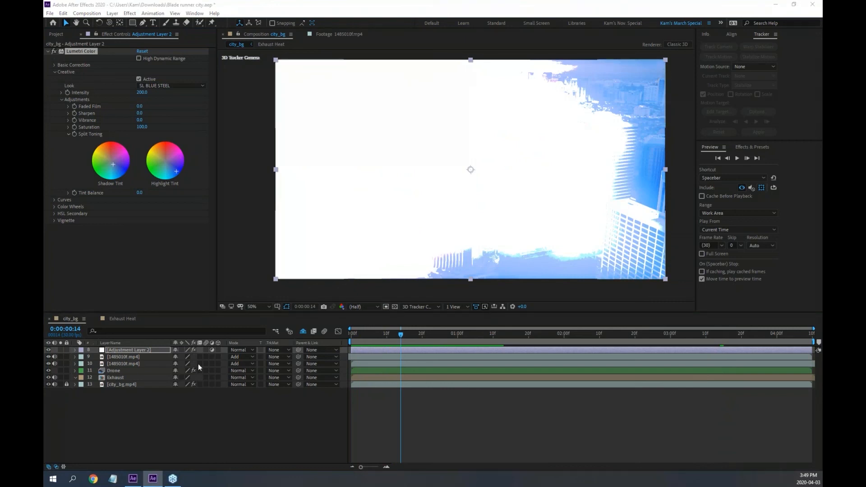
Set the opacity of both 1485010f.mp4 light leak layers to 25%.
click(126, 356)
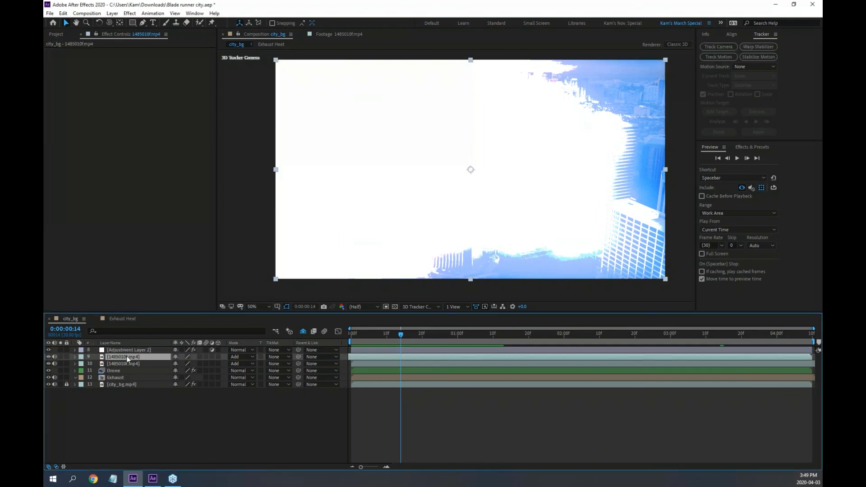
key(t)
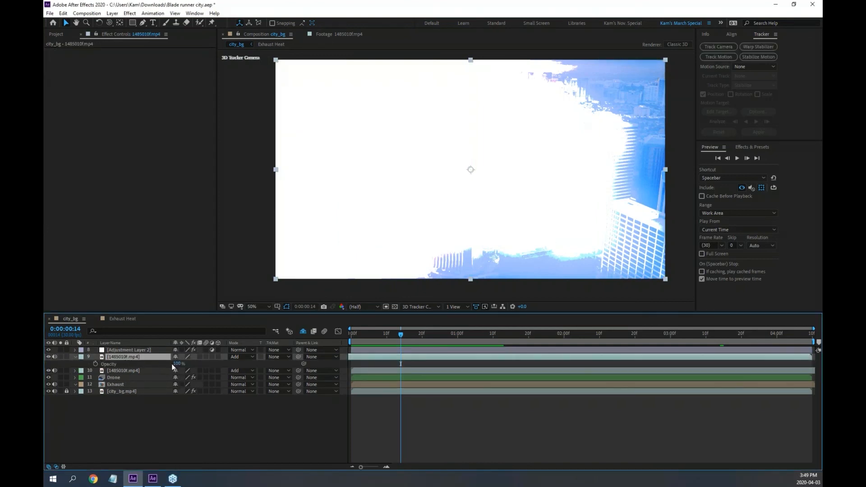
drag(176, 364, 143, 375)
click(126, 371)
key(t)
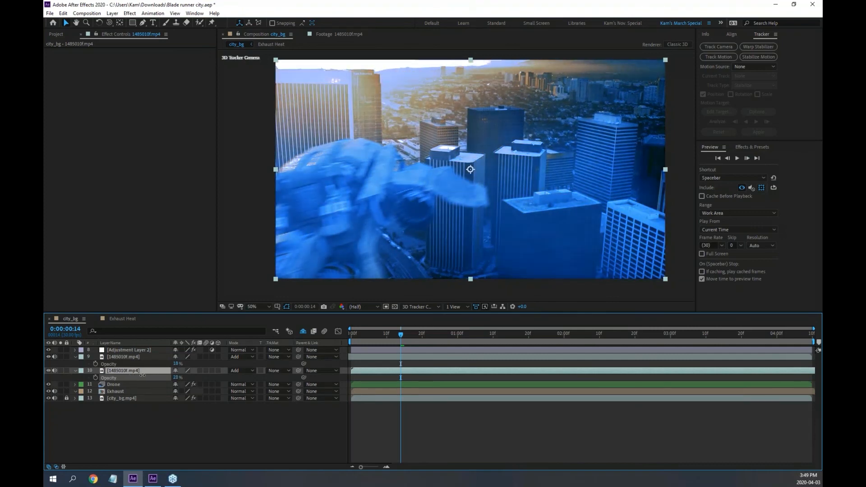
click(176, 378)
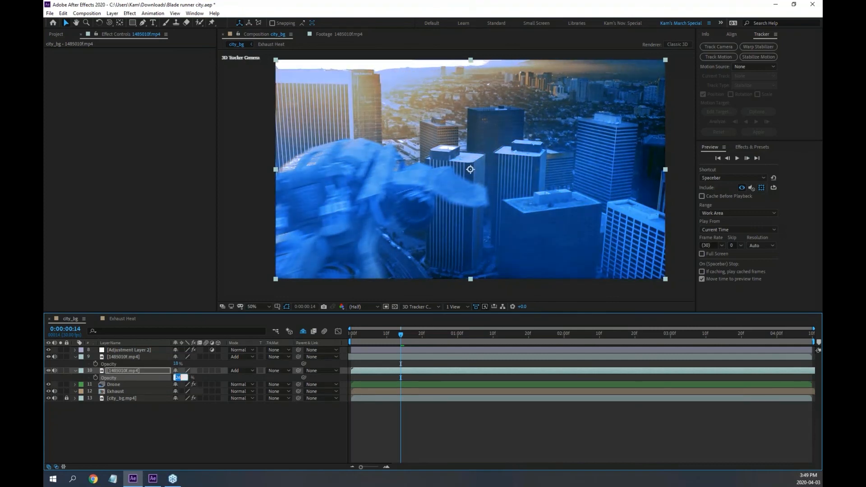
text(25)
key(shift+Tab)
text(25)
key(Tab)
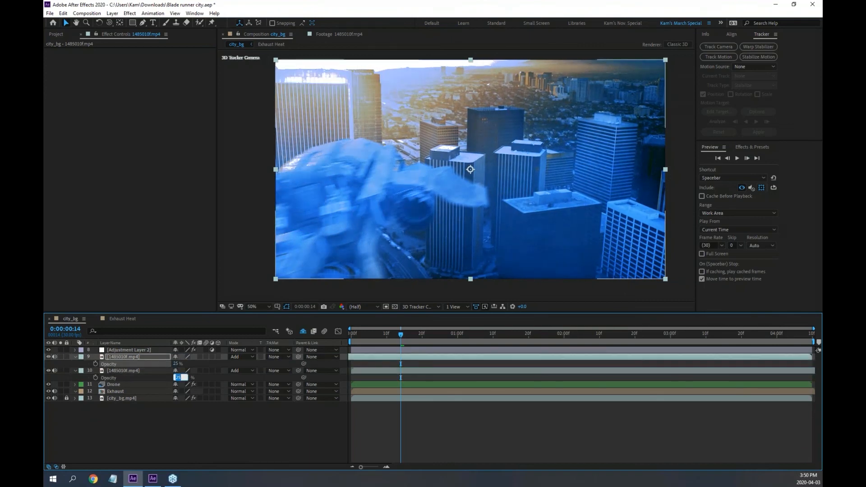
Compare the shot with and without the upper 1485010f.mp4 layer, and try flipping that layer vertically.
click(118, 355)
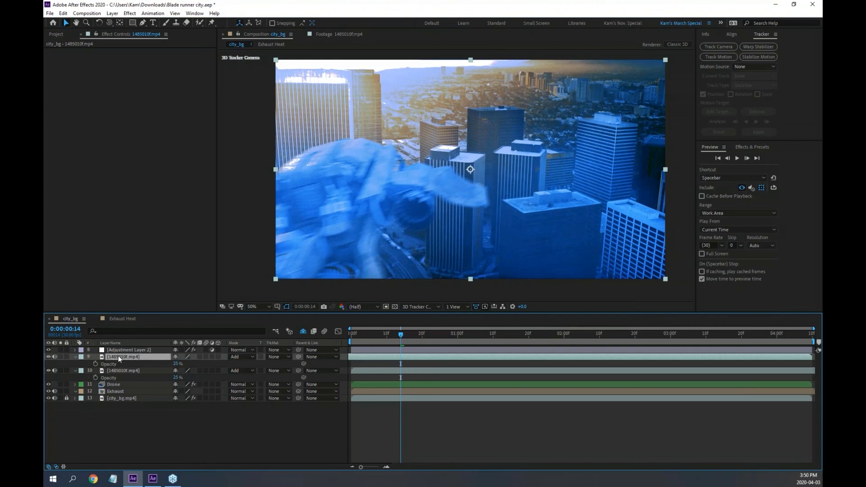
click(48, 357)
click(48, 356)
click(111, 13)
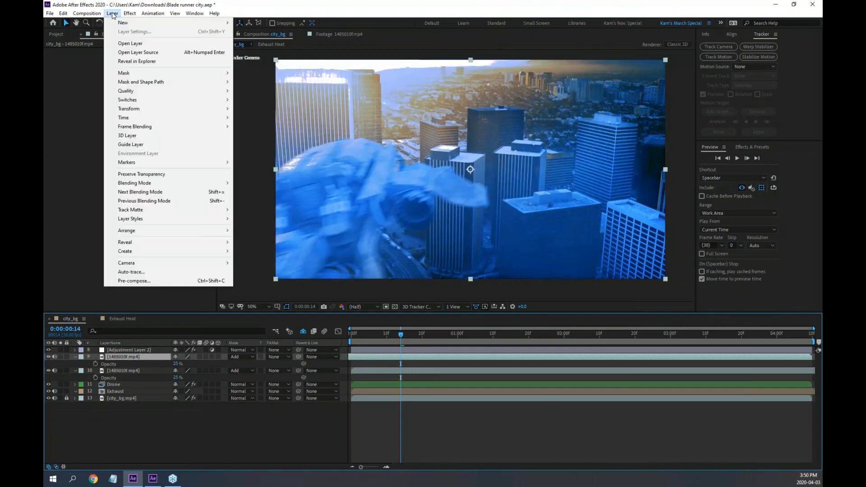
key(Escape)
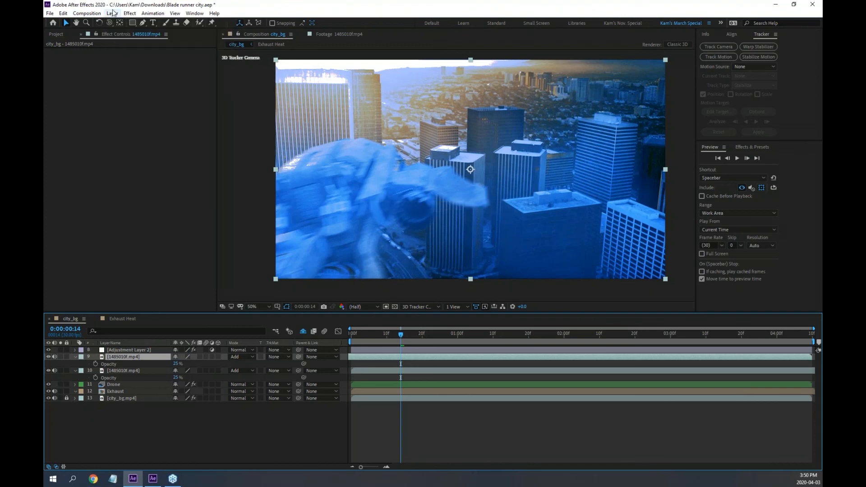
click(112, 13)
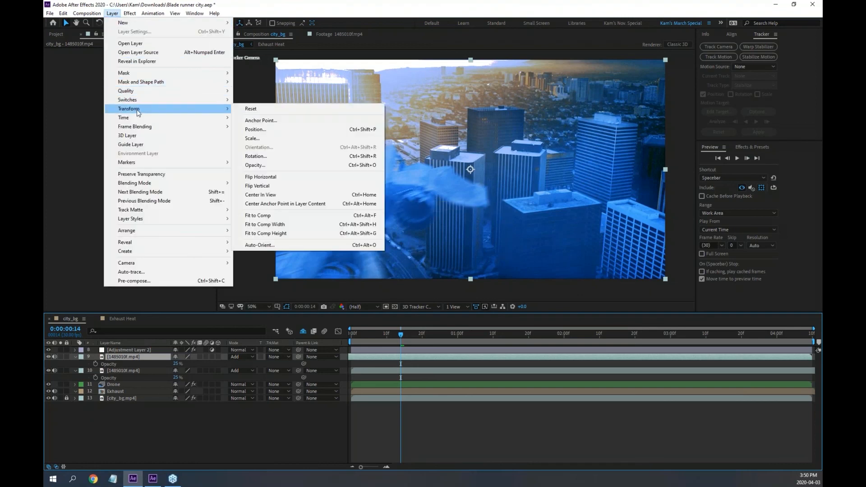
click(270, 187)
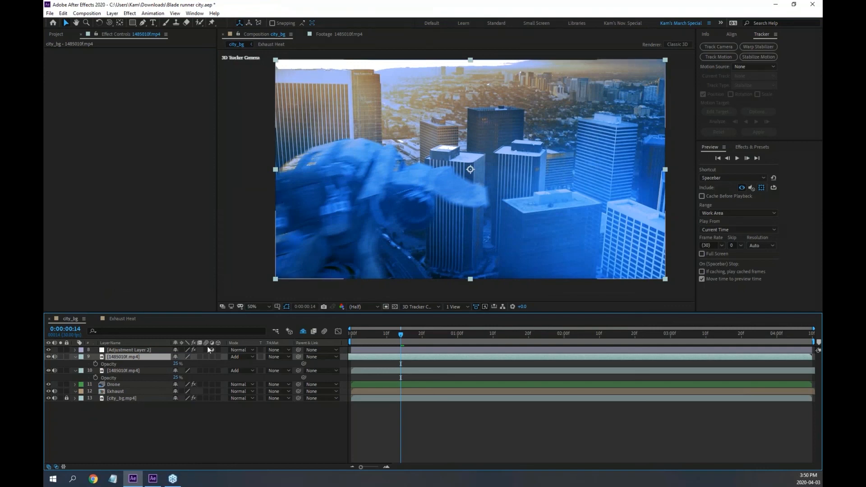
Reset the upper 1485010f.mp4 layer's transform and fit the layer to the composition.
click(74, 356)
click(75, 356)
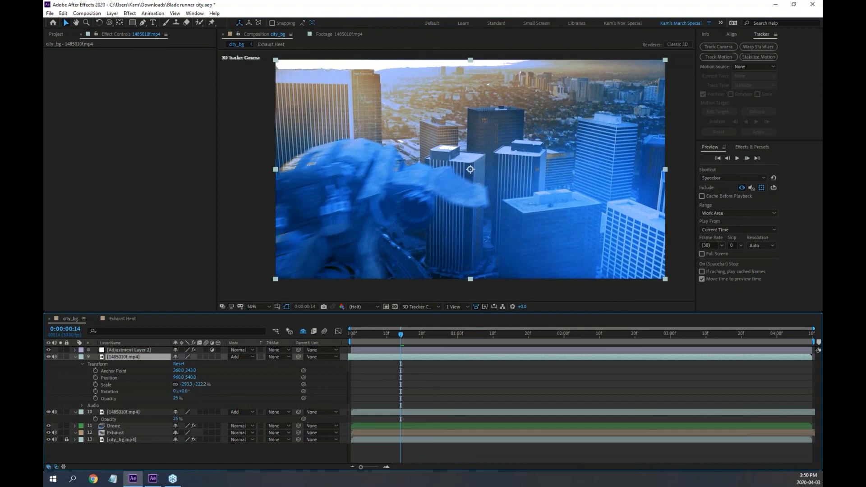
click(180, 365)
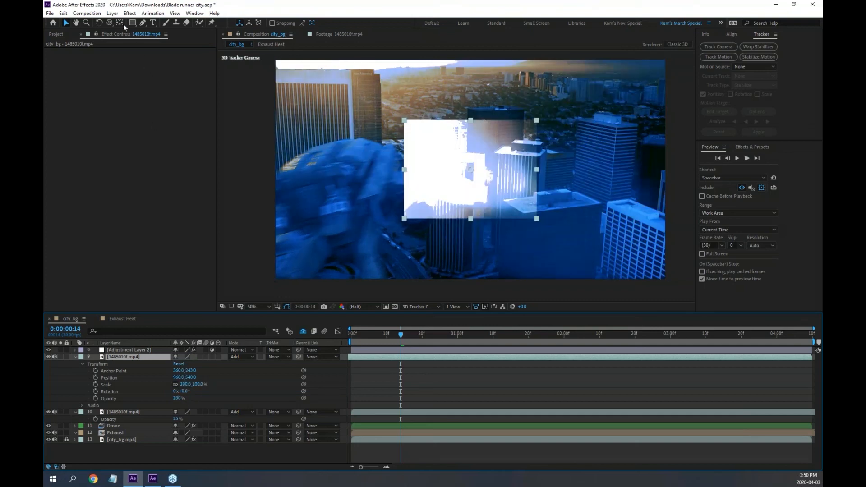
click(112, 13)
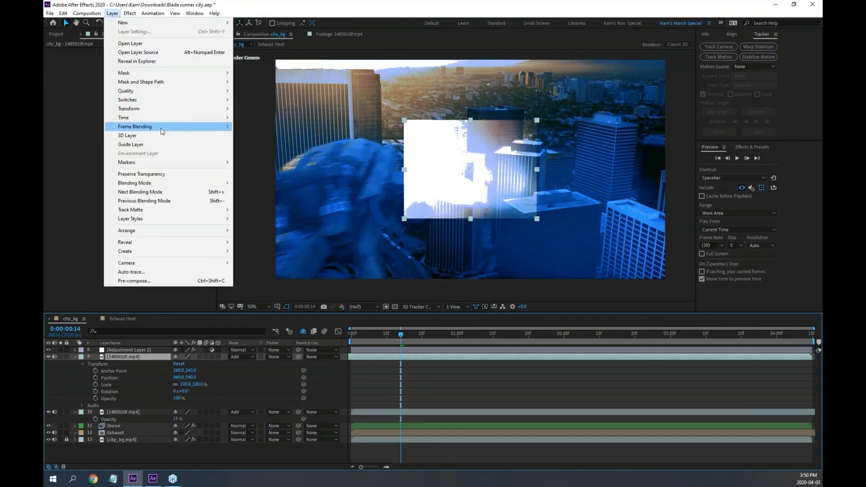
mouse_move(158, 113)
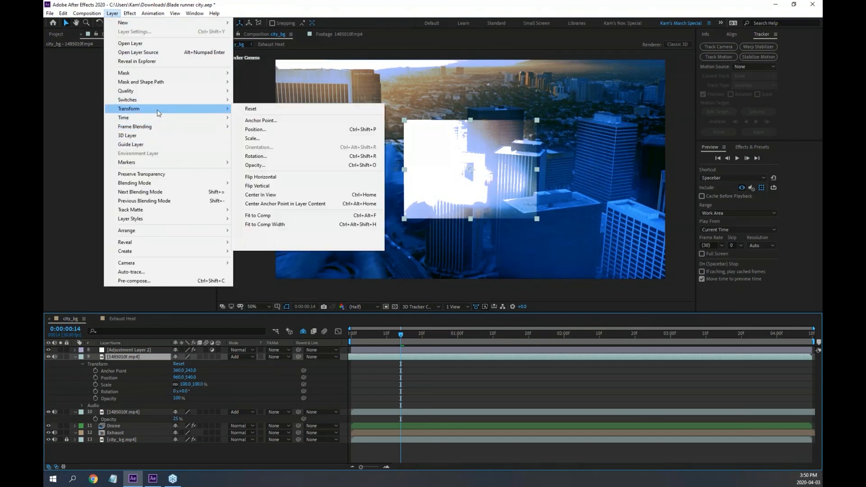
click(269, 216)
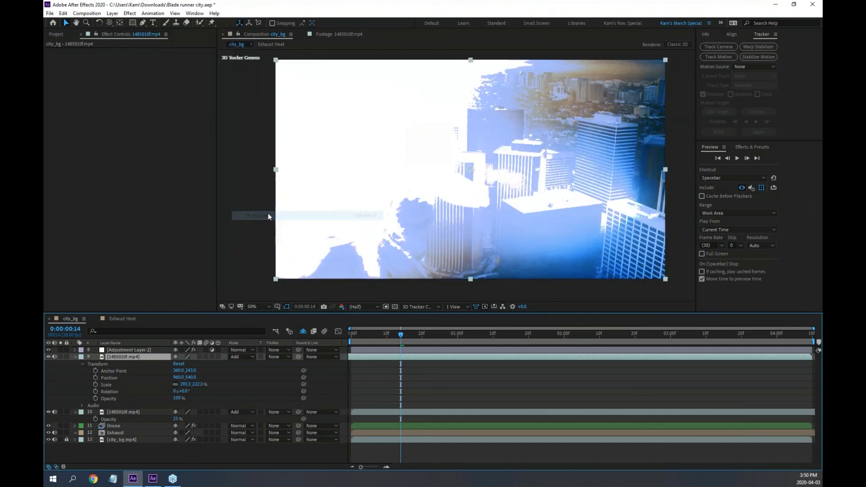
Mirror the upper 1485010f.mp4 layer horizontally by making its unlinked horizontal scale negative.
click(185, 384)
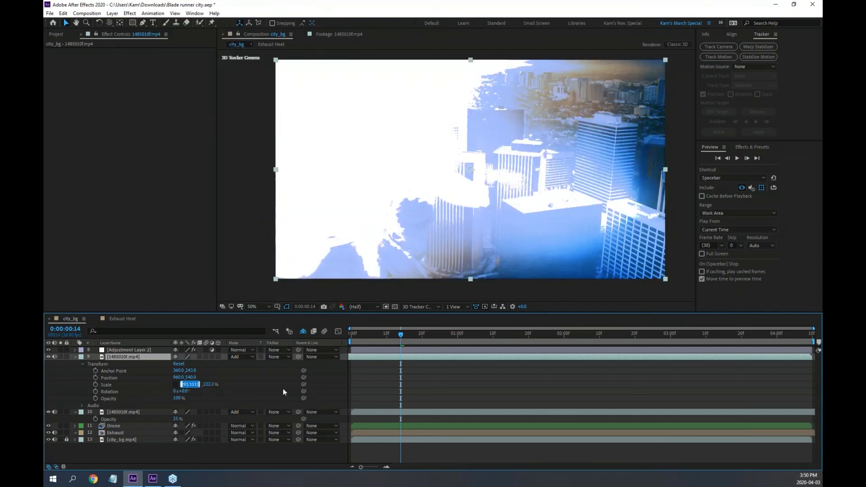
key(Home)
text(-)
key(Return)
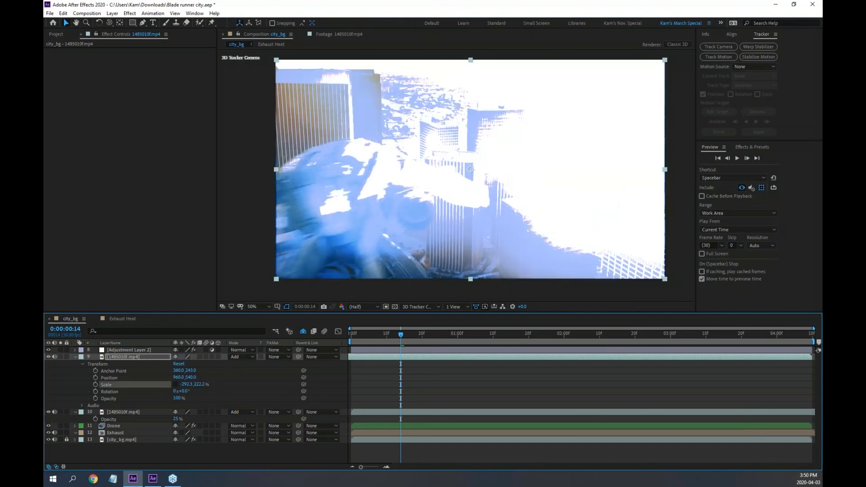
Set the opacity to 28% on the upper 1485010f.mp4 layer and 37% on the lower one, and play the shot from the first frame.
drag(181, 399, 166, 419)
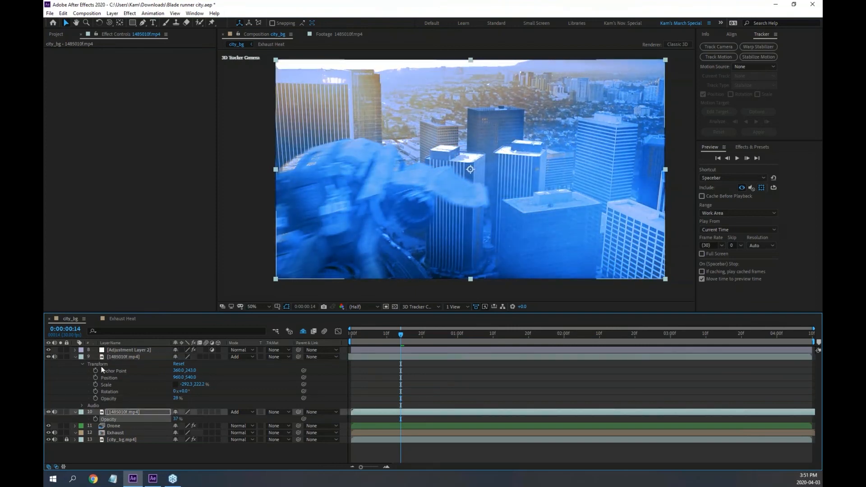
click(76, 357)
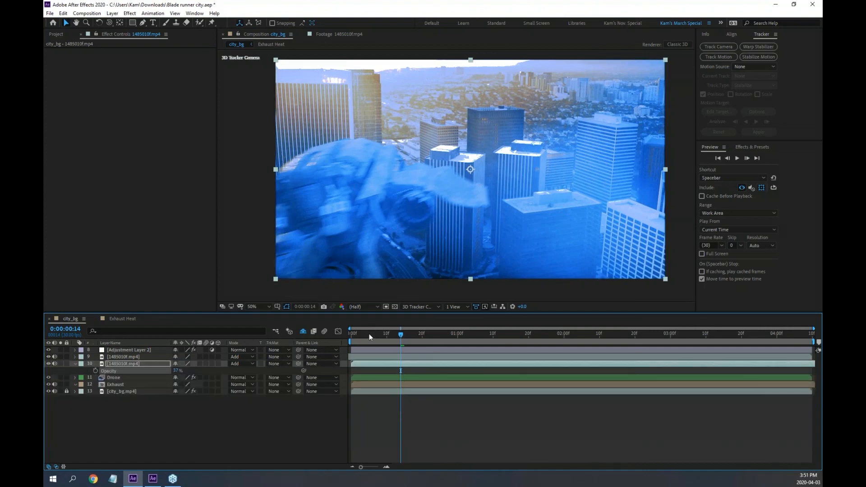
key(Home)
key(space)
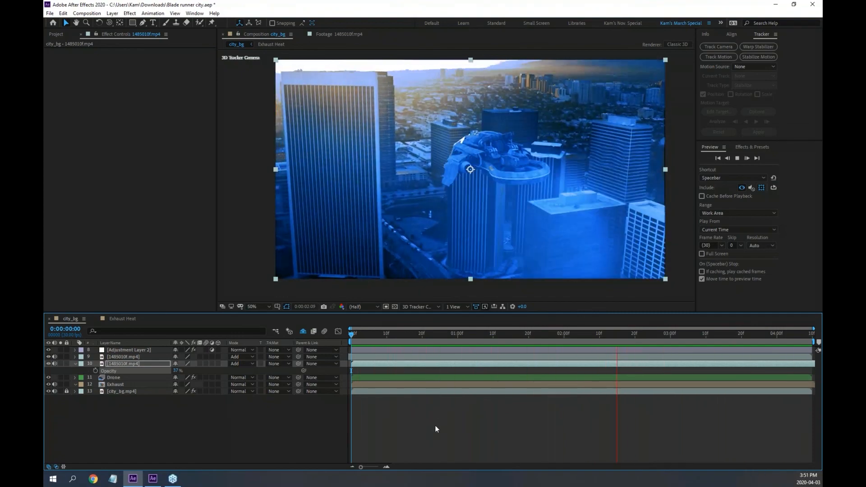
key(space)
Preview the 01535 glass light leaks clip, add it directly below Adjustment Layer 2 with Lighten blending, and scrub through the shot.
click(56, 34)
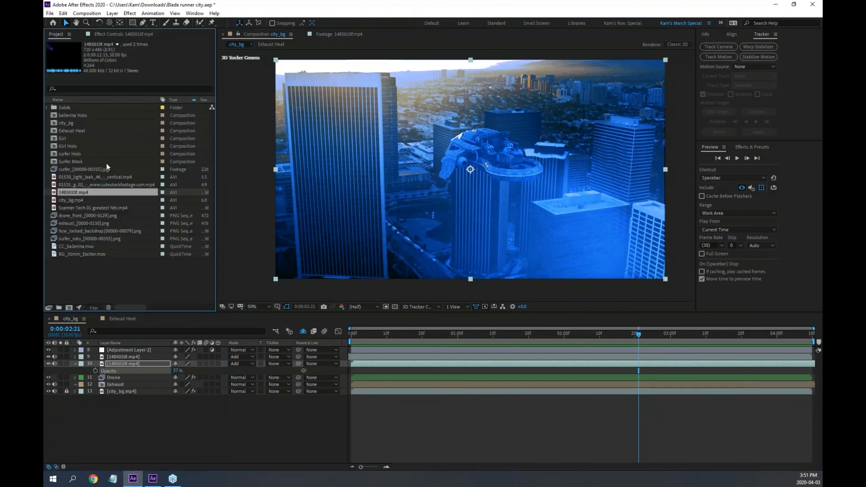
click(75, 185)
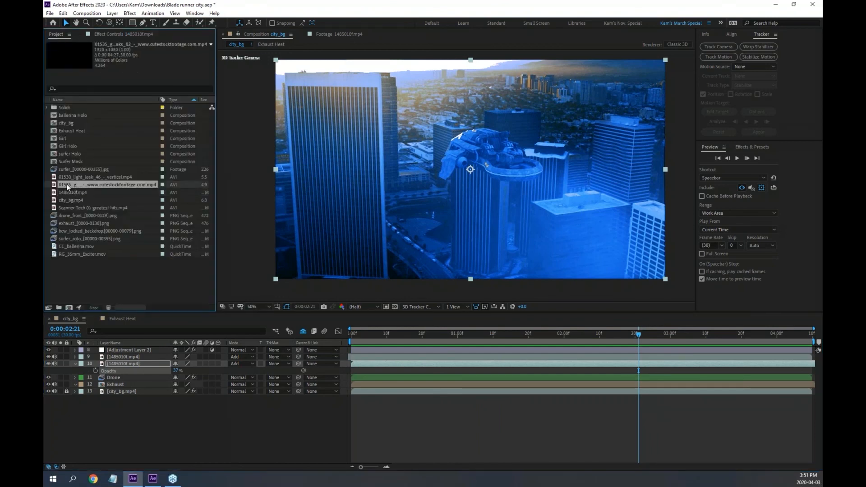
double_click(66, 184)
key(space)
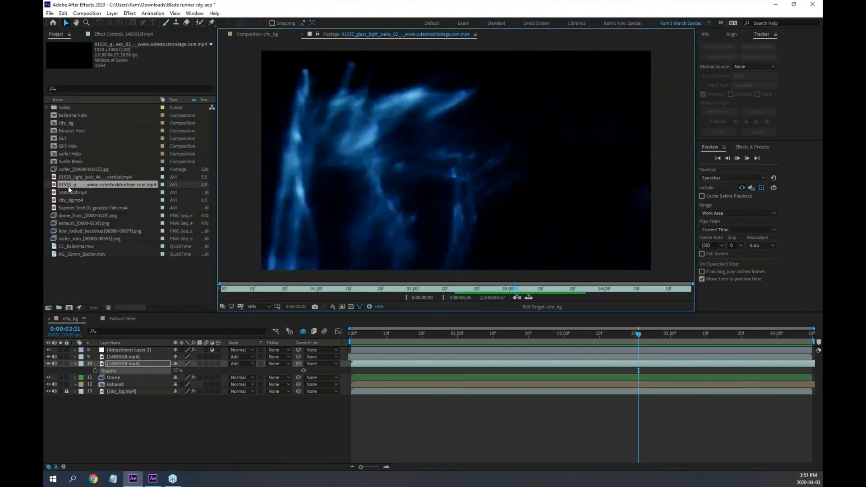
drag(54, 187, 120, 354)
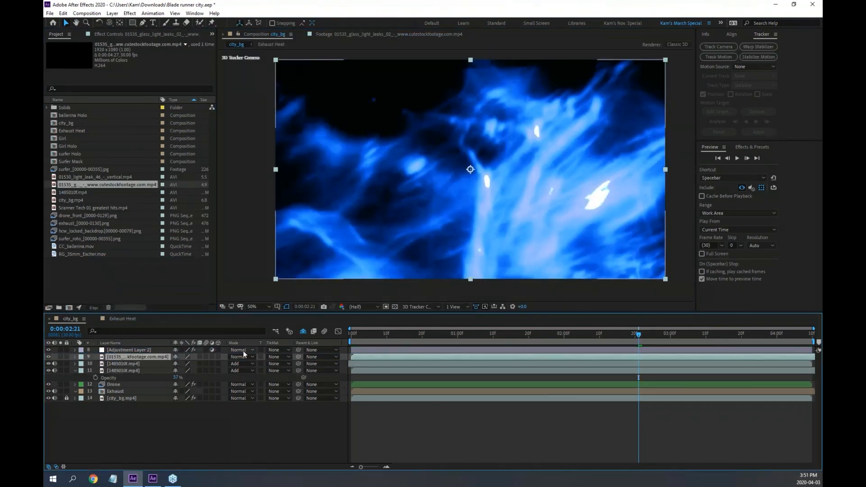
click(251, 357)
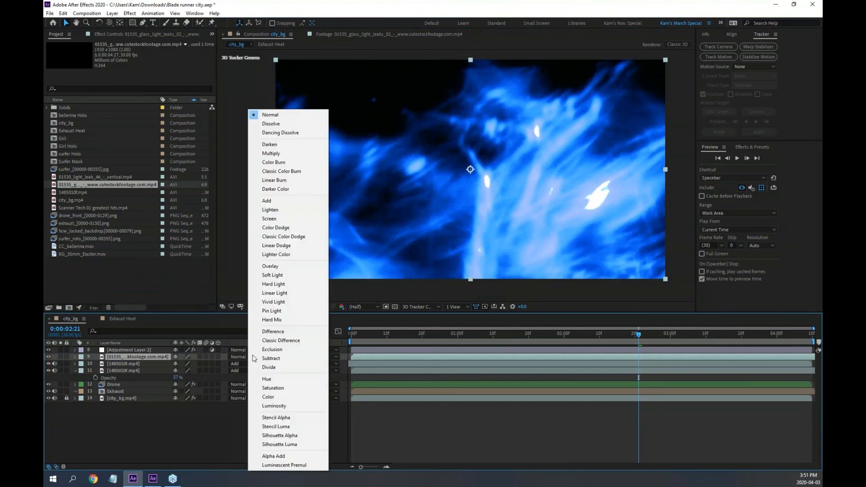
click(270, 210)
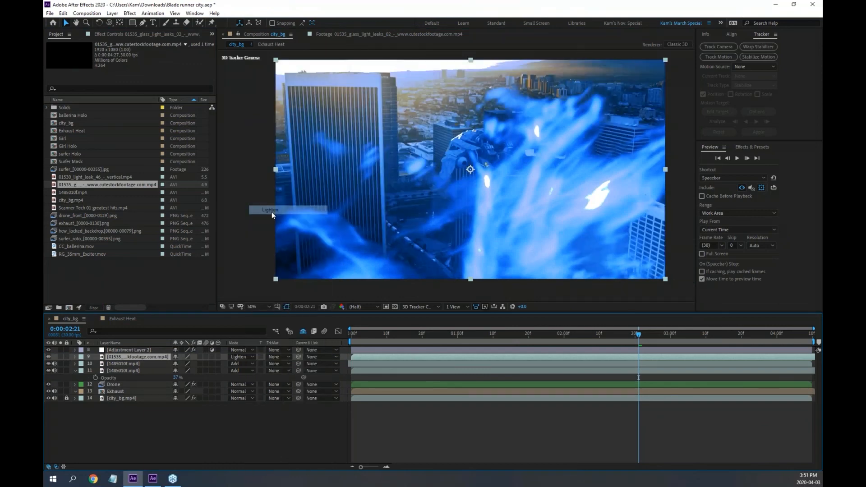
drag(447, 333, 643, 357)
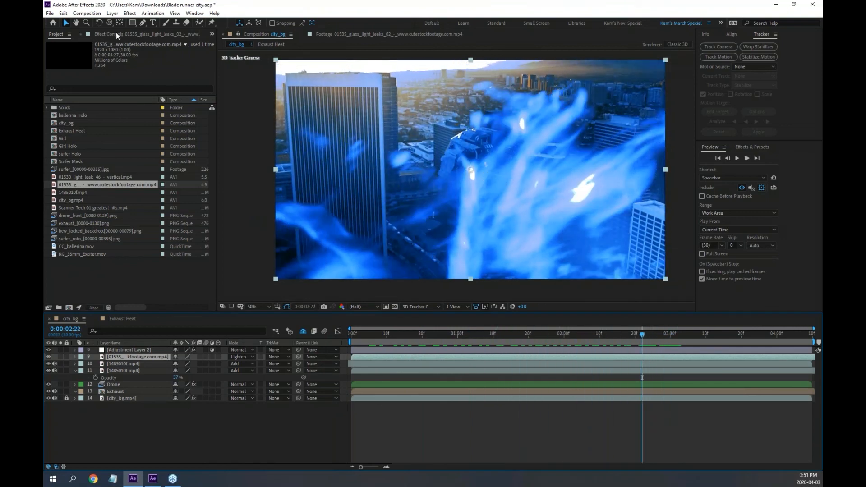
Compare the shot with and without the grade on Adjustment Layer 2.
click(136, 350)
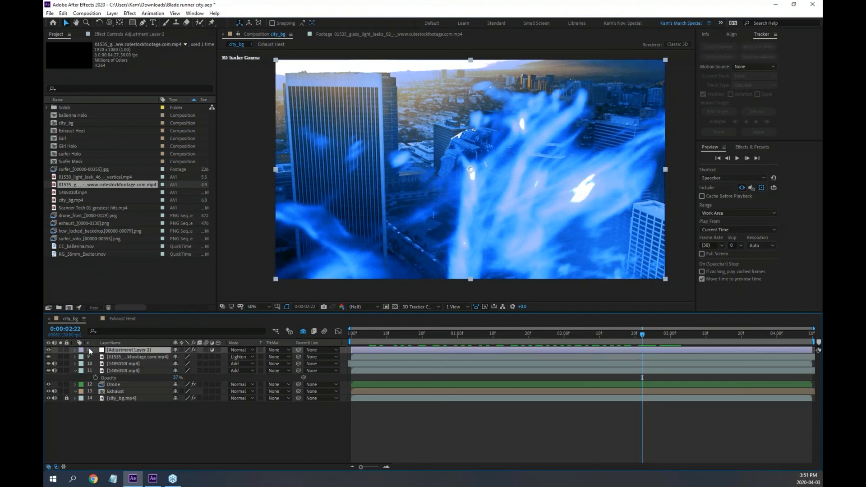
click(48, 350)
click(49, 349)
click(49, 349)
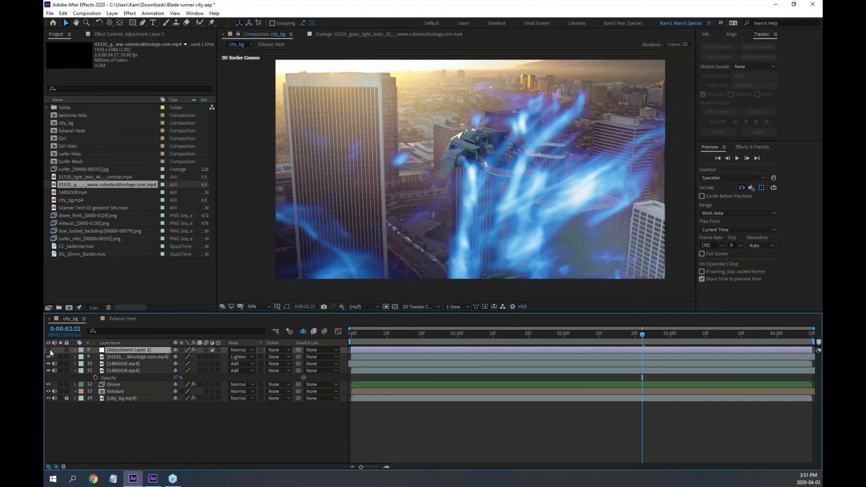
click(49, 349)
Lower the SL BLUE STEEL look's intensity on Adjustment Layer 2 to 100 and fine-tune the blue highlight tint.
click(133, 35)
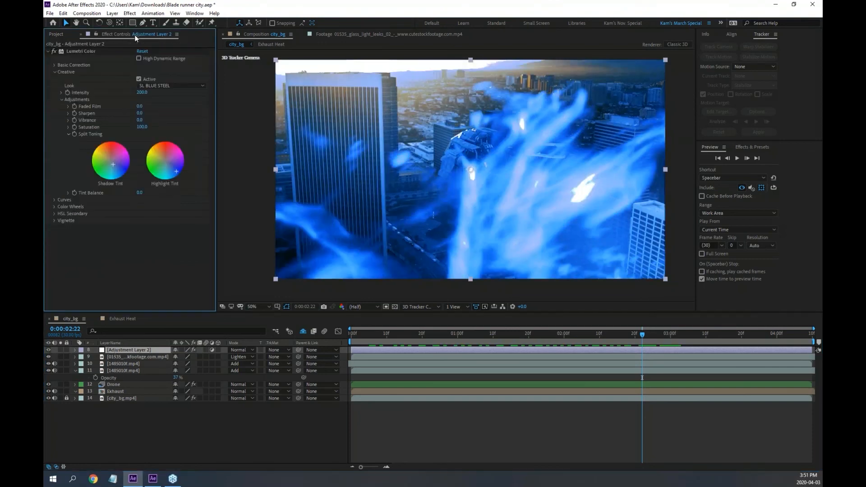
drag(142, 93, 120, 93)
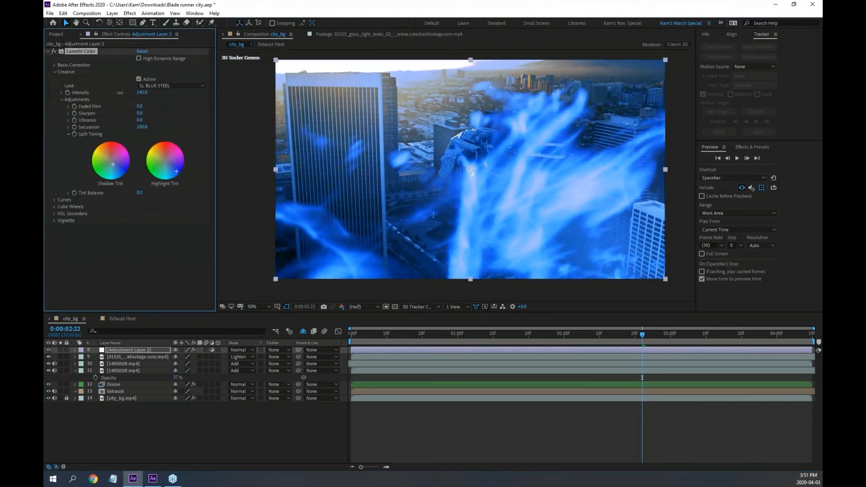
click(141, 93)
text(1)
key(Return)
drag(391, 333, 493, 333)
click(145, 93)
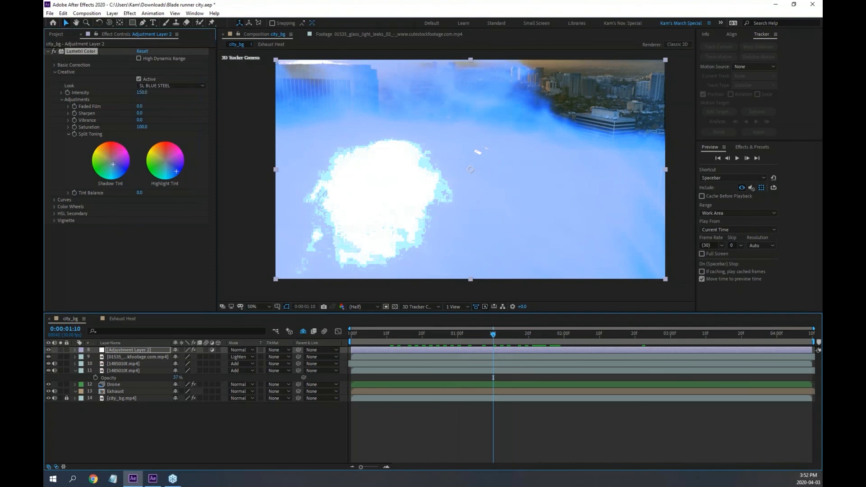
text(100)
key(Return)
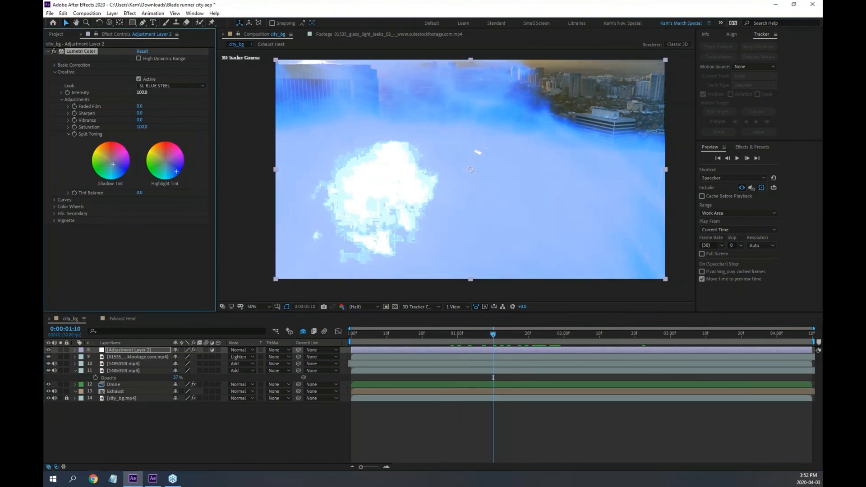
drag(173, 173, 175, 171)
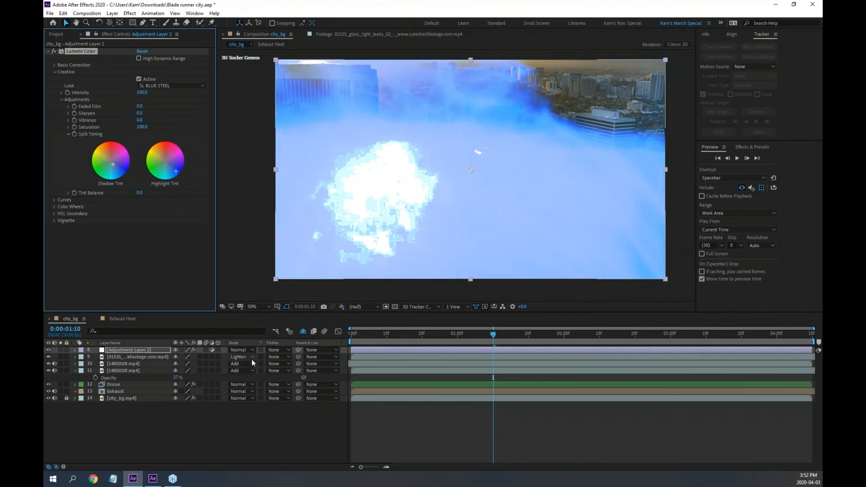
Step through the blending modes of the glass light leaks layer to Soft Light.
click(146, 357)
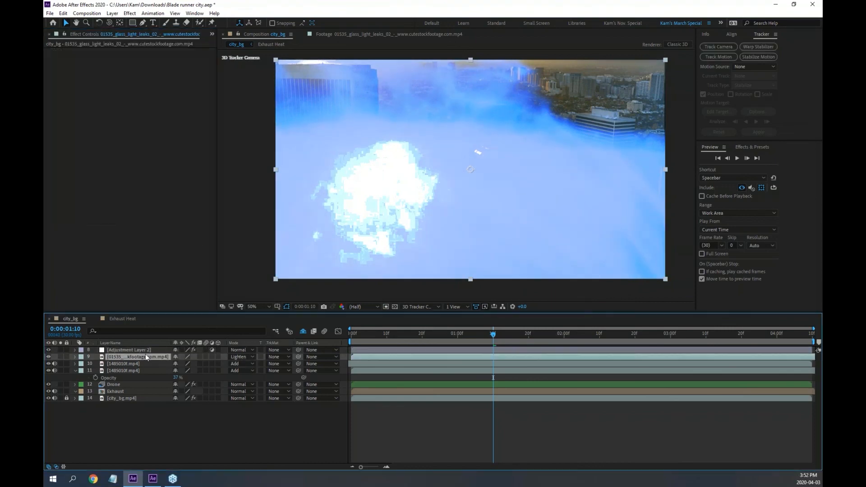
key(shift+equal)
key(shift+equal)
key(shift+equal)
key(shift+equal)
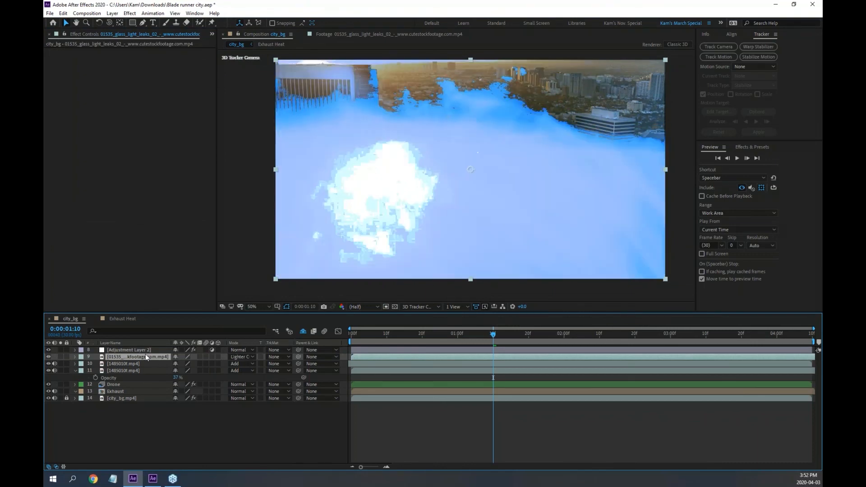
key(shift+equal)
key(shift+equal)
key(shift+equal)
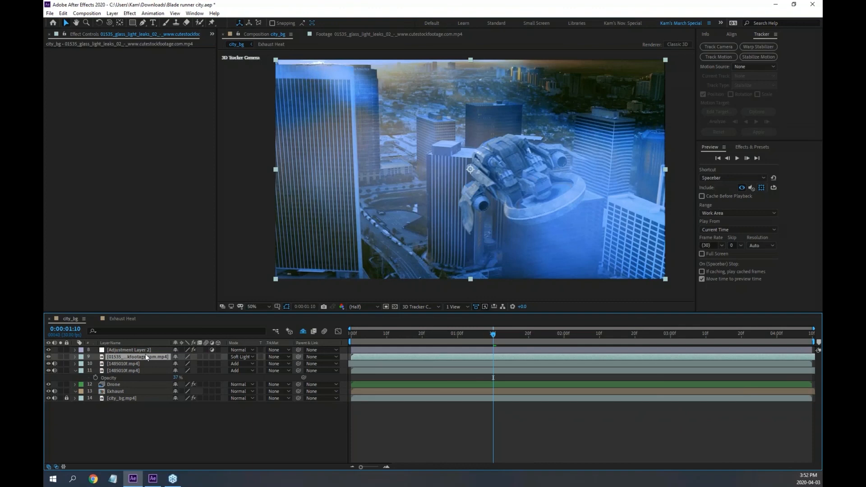
Compare the shot with and without the glass light leaks layer, and scrub through the frames with it on.
click(49, 357)
click(49, 357)
click(49, 357)
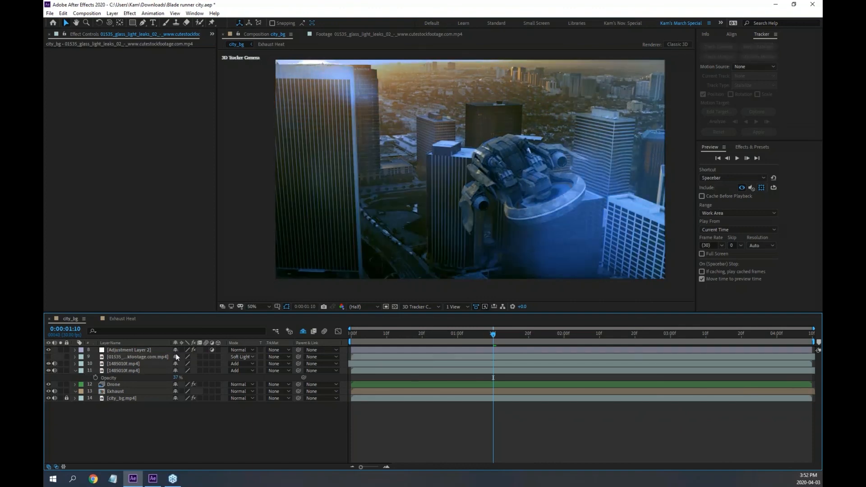
click(49, 357)
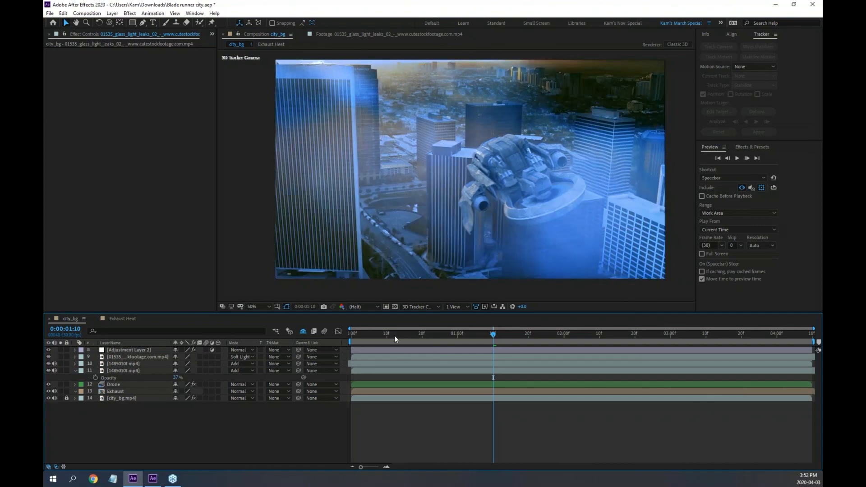
drag(394, 336, 624, 336)
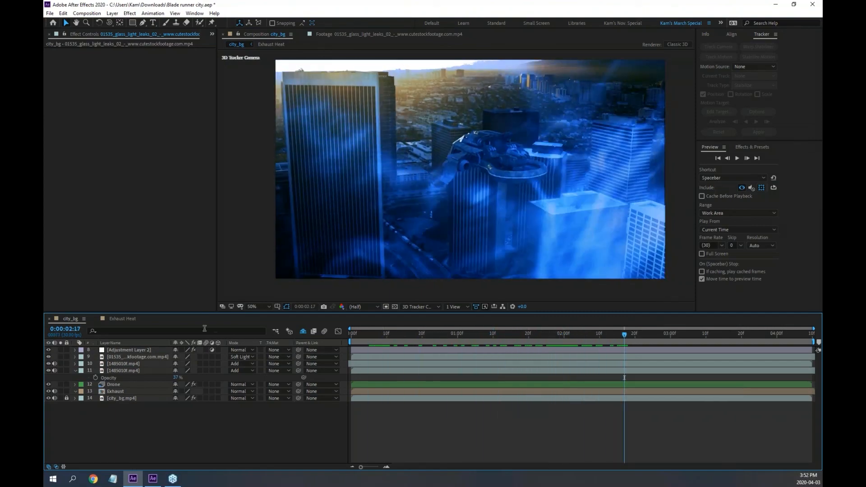
Delete the glass light leaks layer and scrub through the shot without it.
click(137, 357)
key(Delete)
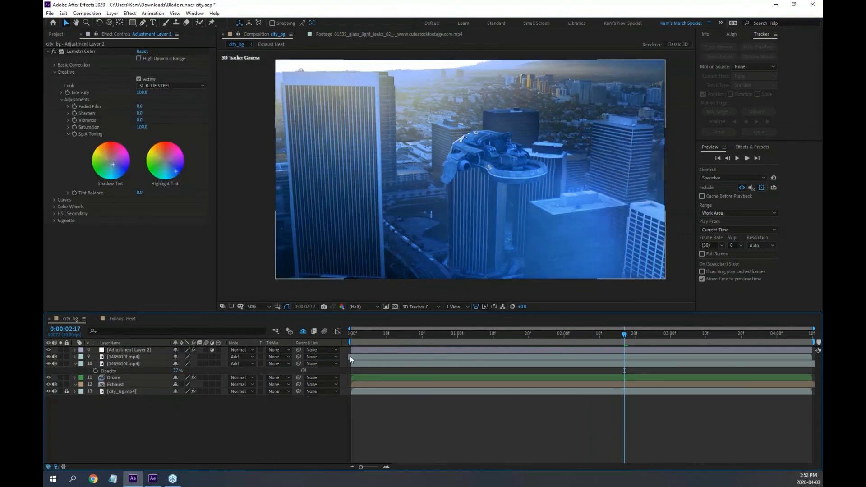
drag(360, 333, 690, 337)
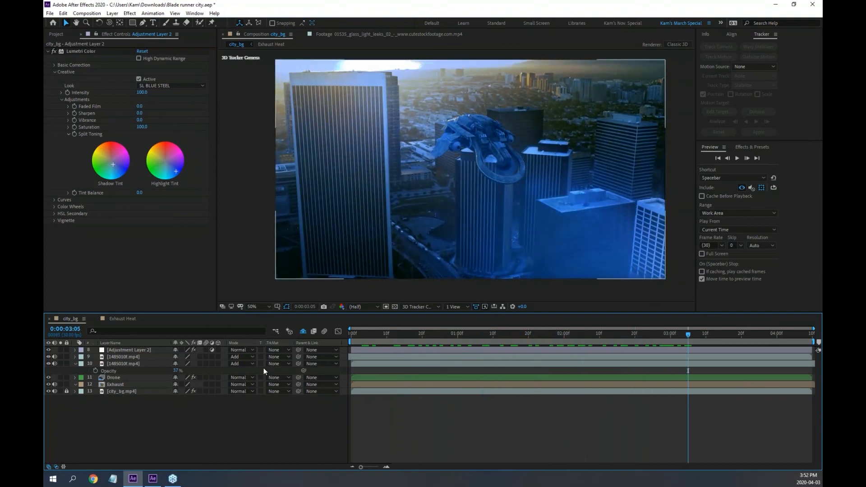
Try Soft Light on the upper 1485010f.mp4 layer, and set its blending mode to Overlay.
click(252, 357)
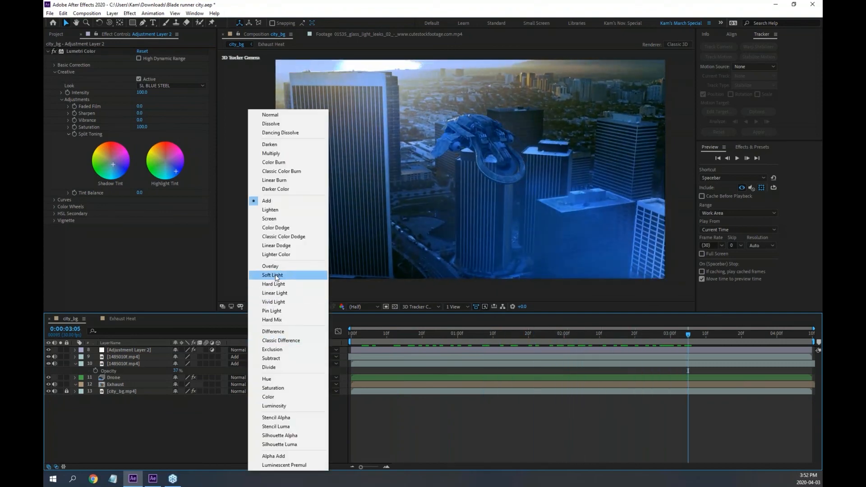
click(274, 275)
click(241, 356)
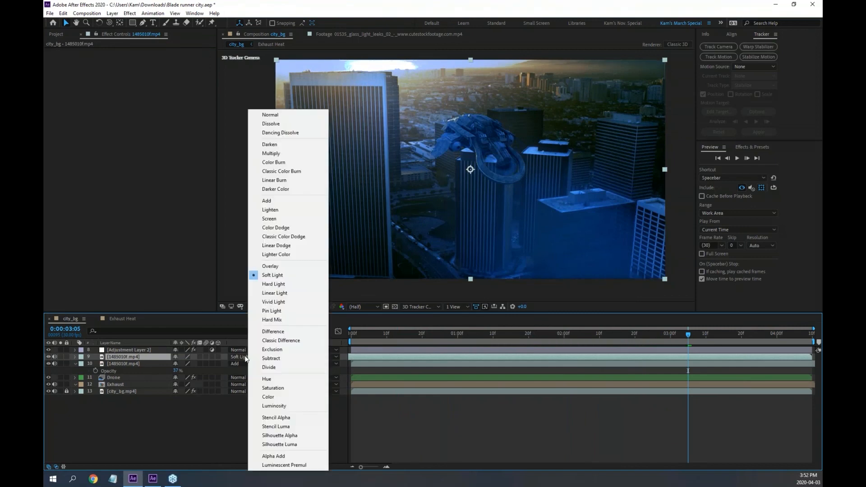
click(265, 266)
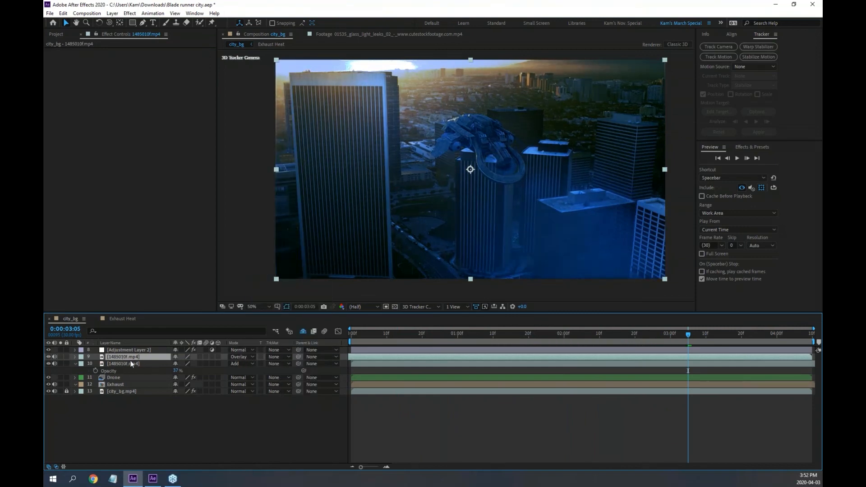
Try Soft Light on the upper 1485010f.mp4 layer, and set its blending mode to Screen.
key(t)
drag(177, 364, 223, 363)
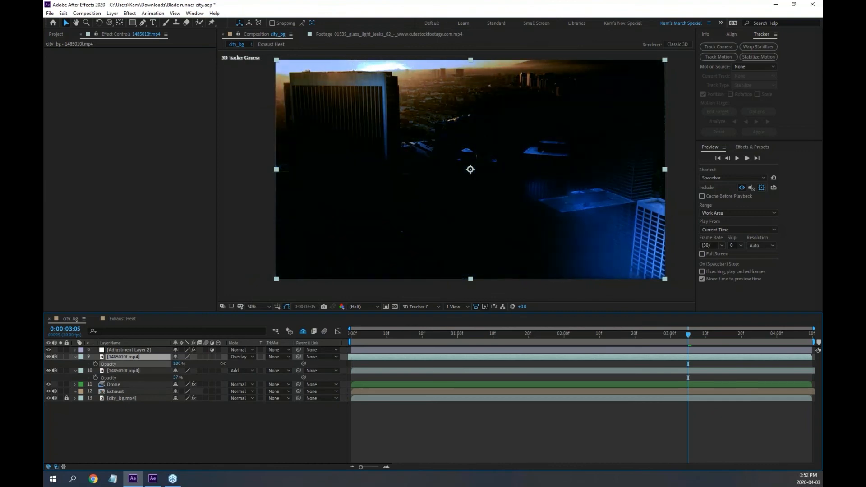
click(243, 357)
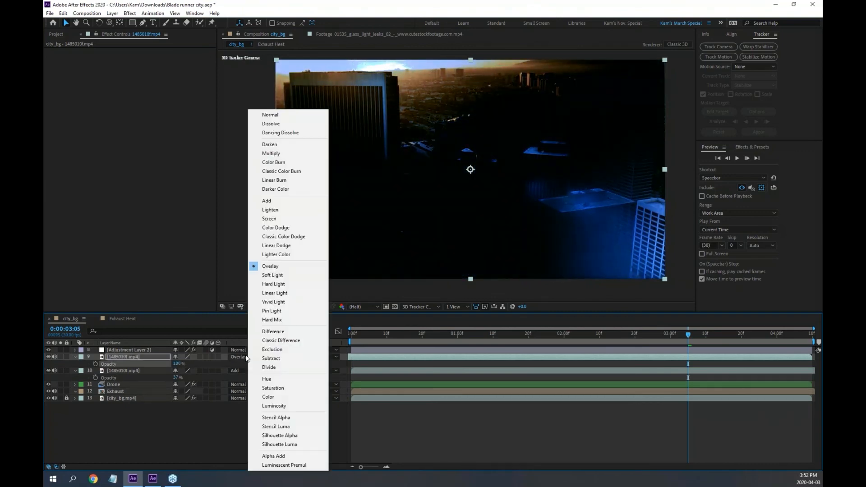
click(273, 275)
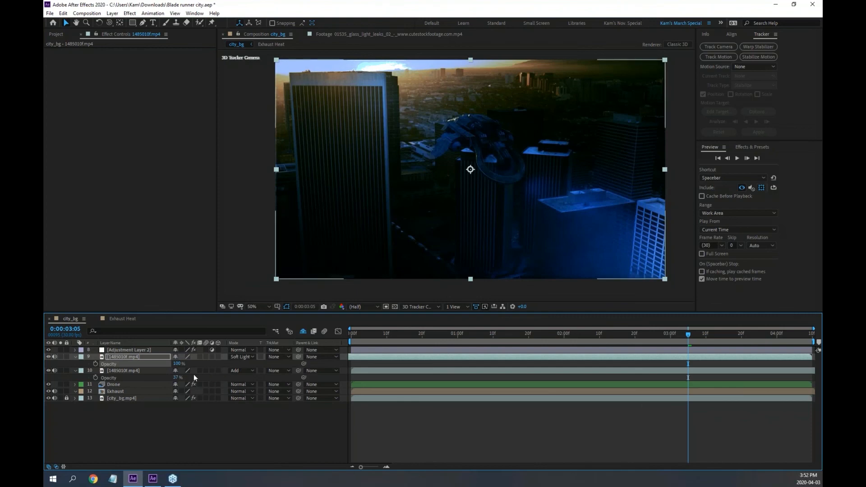
click(239, 357)
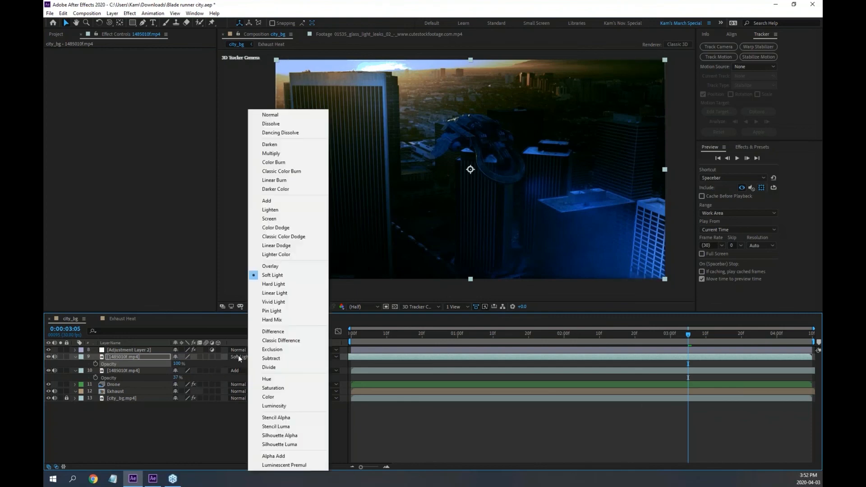
click(269, 219)
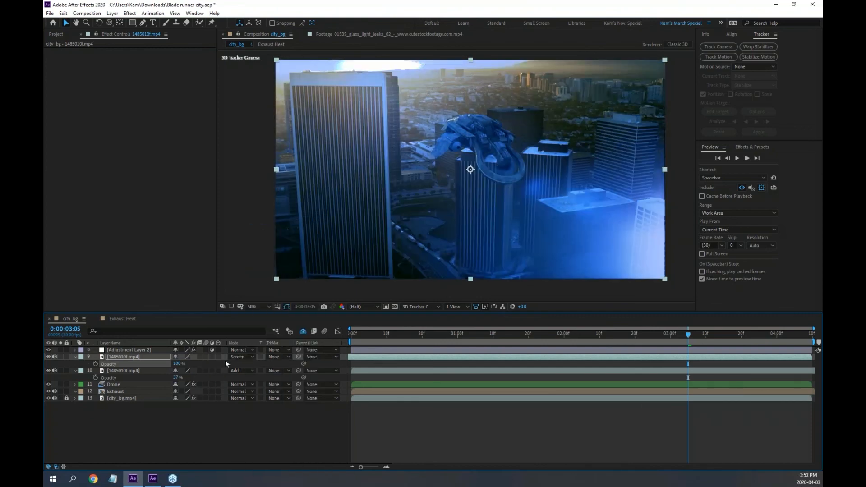
Set the lower 1485010f.mp4 layer's blending mode to Screen and raise its opacity to 74%.
click(240, 370)
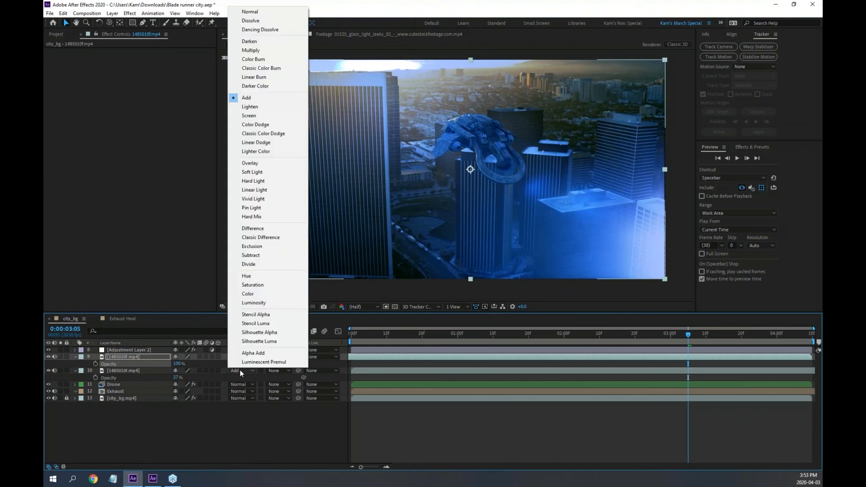
click(255, 120)
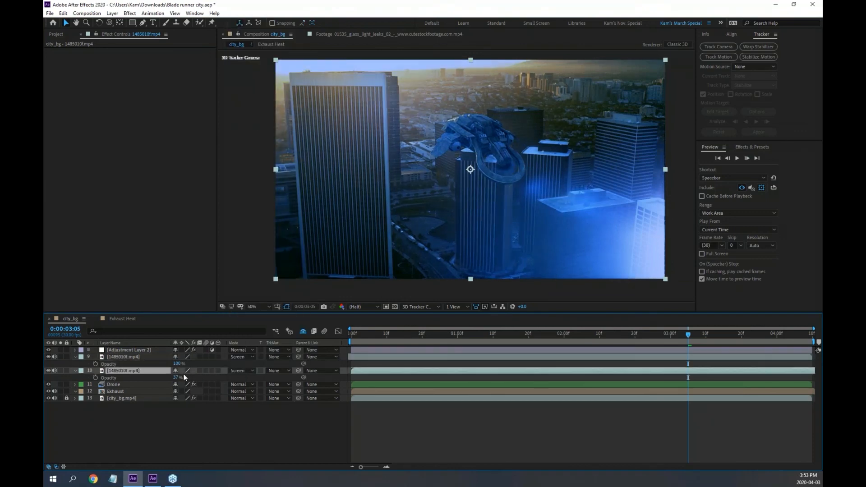
drag(177, 378, 194, 377)
Check early frames of the shot and reduce the upper 1485010f.mp4 layer's opacity to 67%.
click(383, 336)
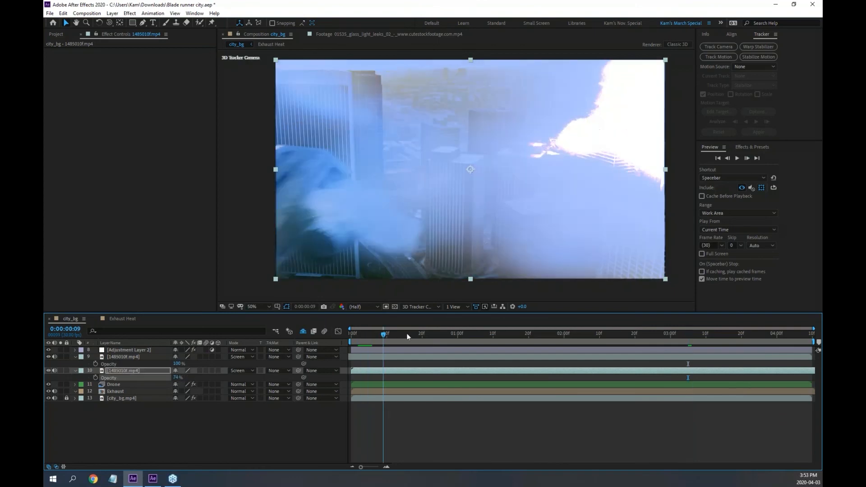
mouse_move(408, 336)
mouse_down()
mouse_move(441, 336)
mouse_move(411, 336)
mouse_up()
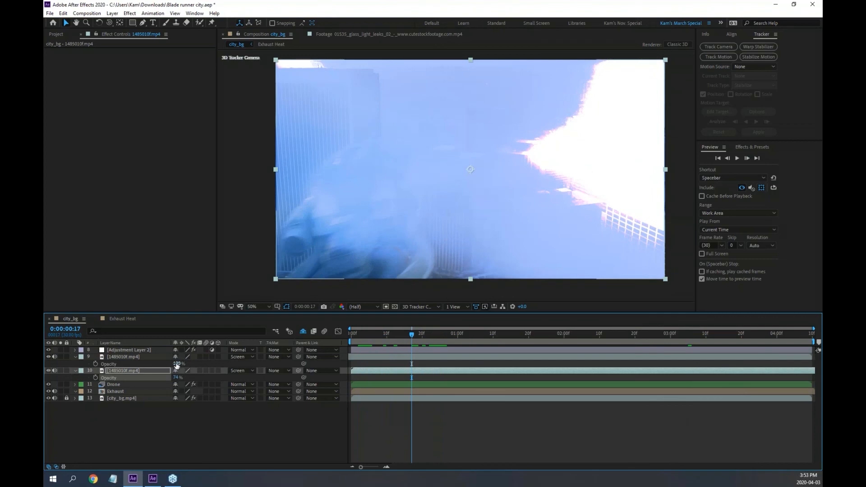
drag(176, 365, 165, 364)
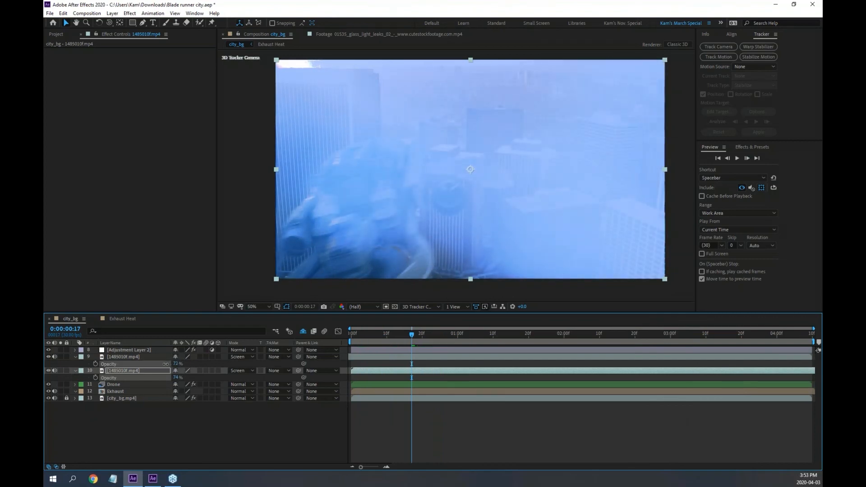
drag(164, 364, 165, 364)
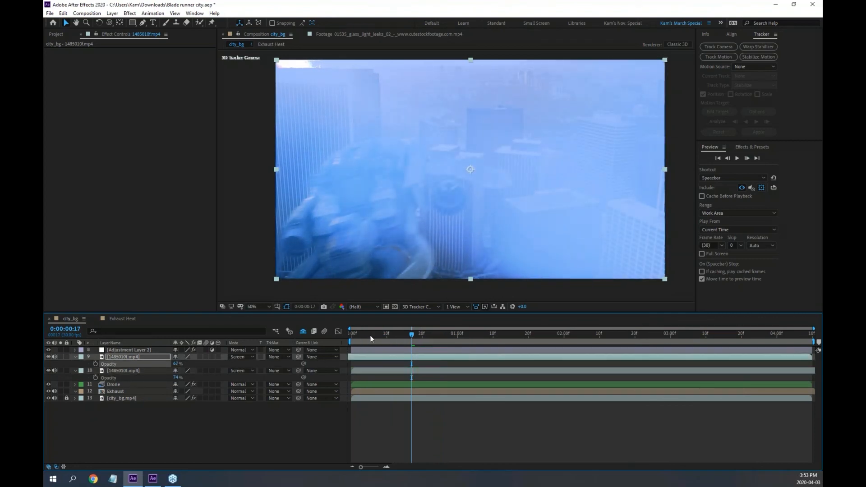
Set the lower 1485010f.mp4 layer's opacity to 65% and scrub through the shot to check the light leaks.
drag(412, 335, 643, 343)
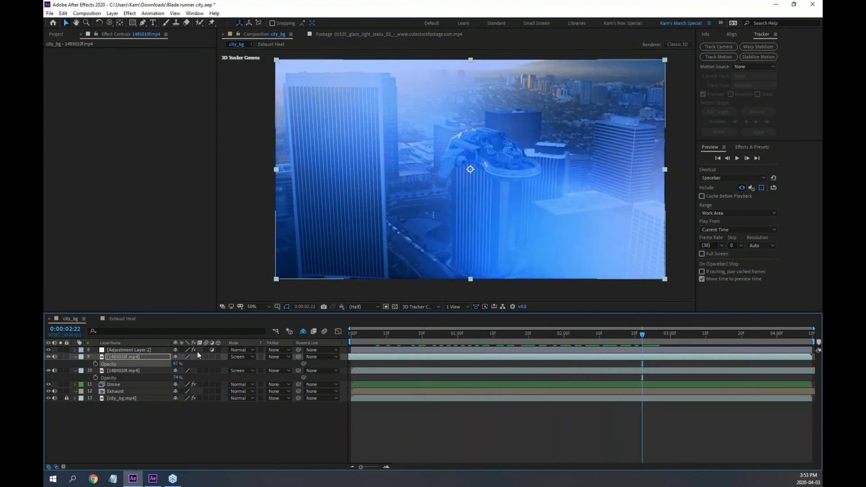
drag(175, 378, 171, 378)
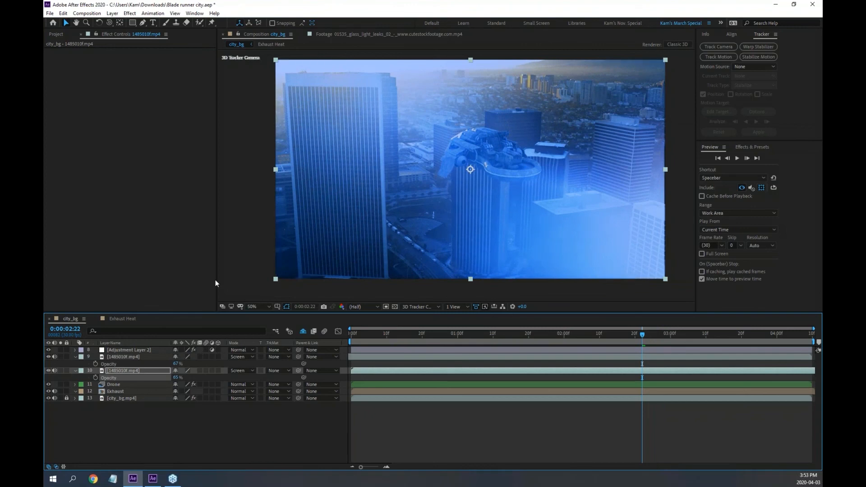
drag(415, 335, 706, 335)
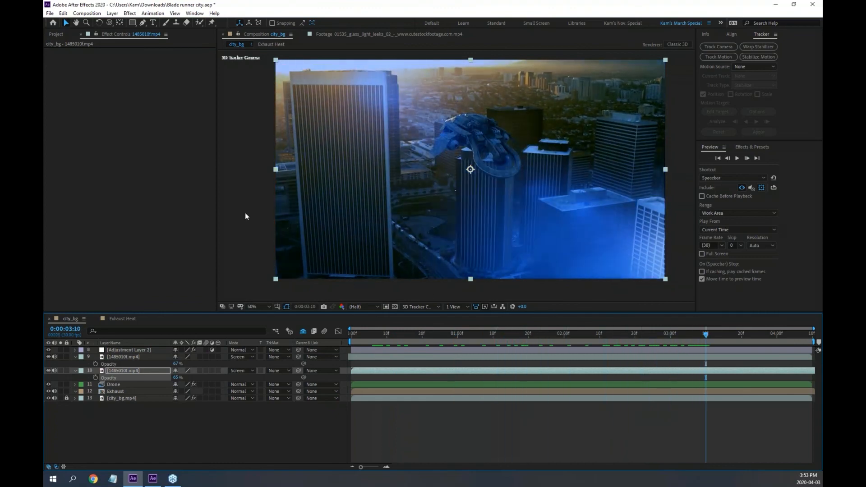
Preview the 1485010f.mp4, glass light leaks and 01530_light_leak_46_-_vertical.mp4 footage one after another.
click(55, 34)
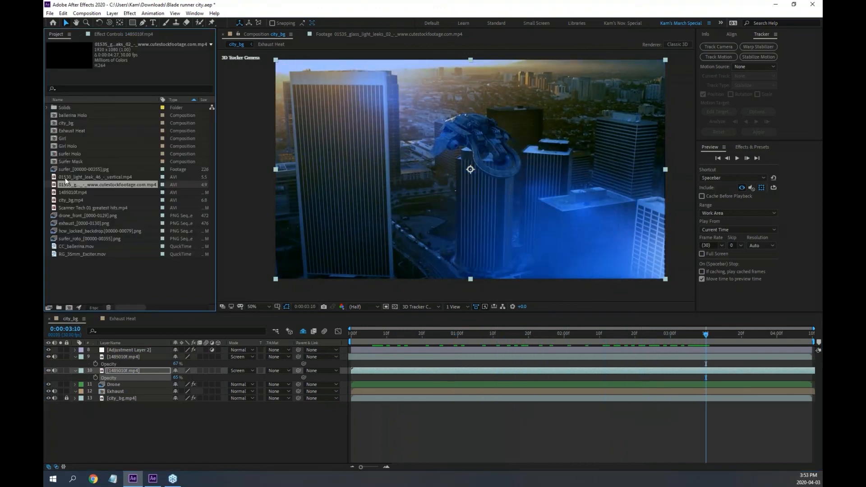
double_click(55, 192)
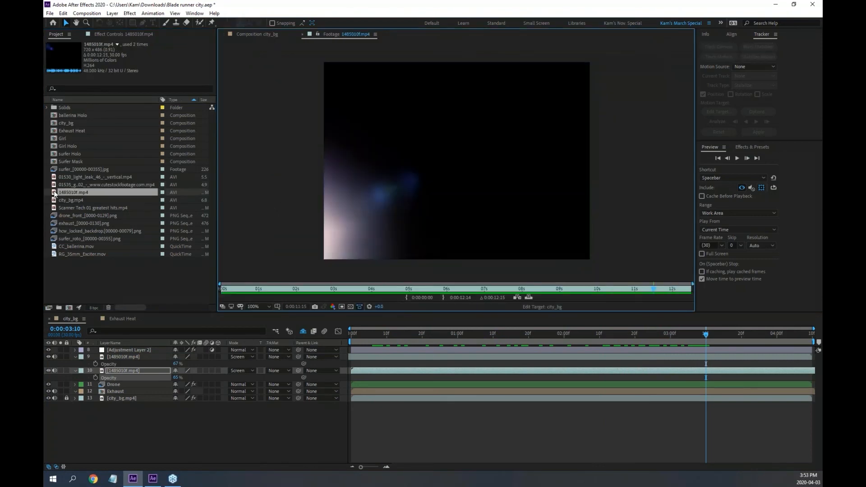
key(space)
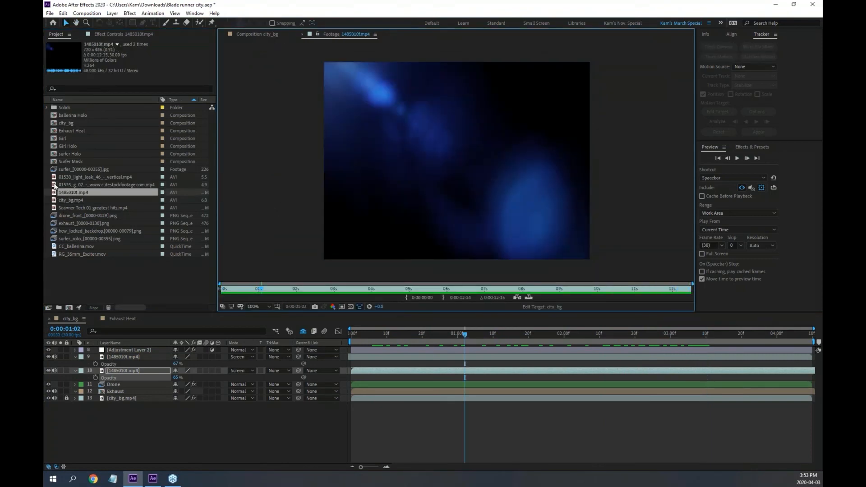
double_click(60, 185)
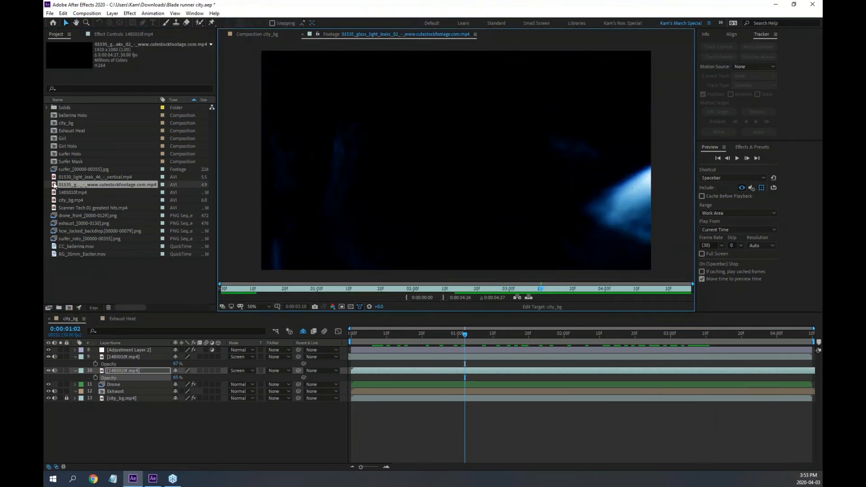
double_click(55, 178)
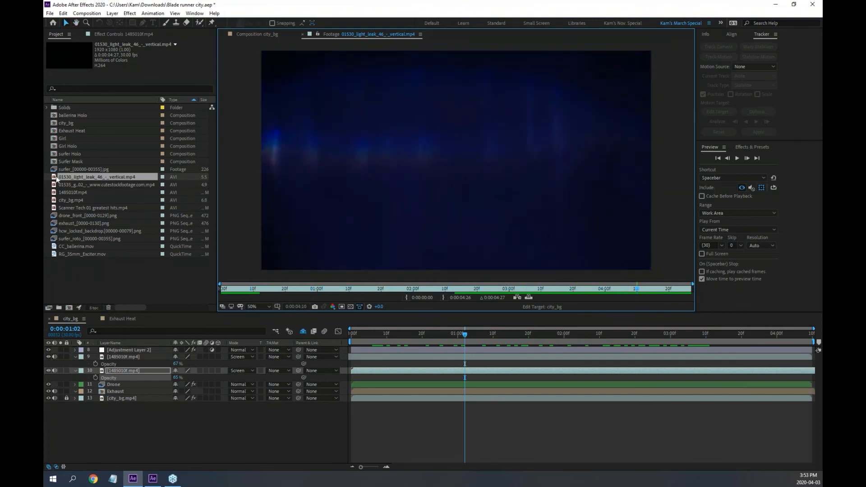
Add 01530_light_leak_46_-_vertical.mp4 above the 1485010f.mp4 layers, blend it with Add, and play the shot from the start.
drag(55, 176, 123, 358)
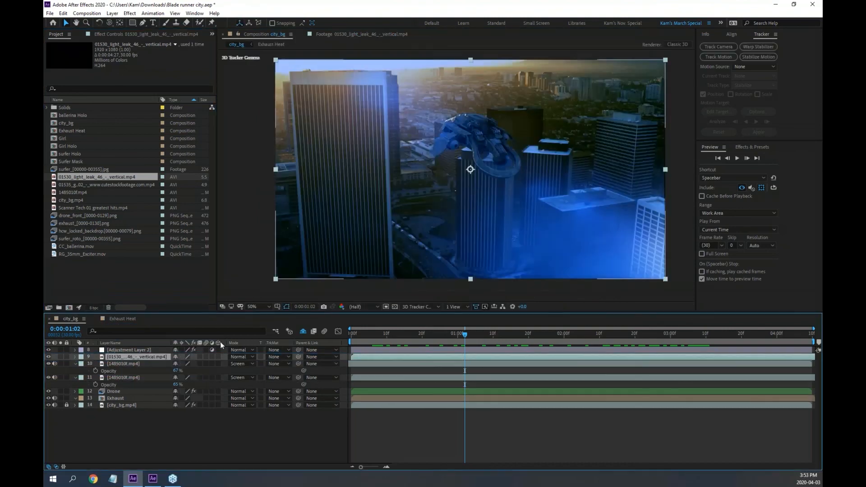
click(245, 356)
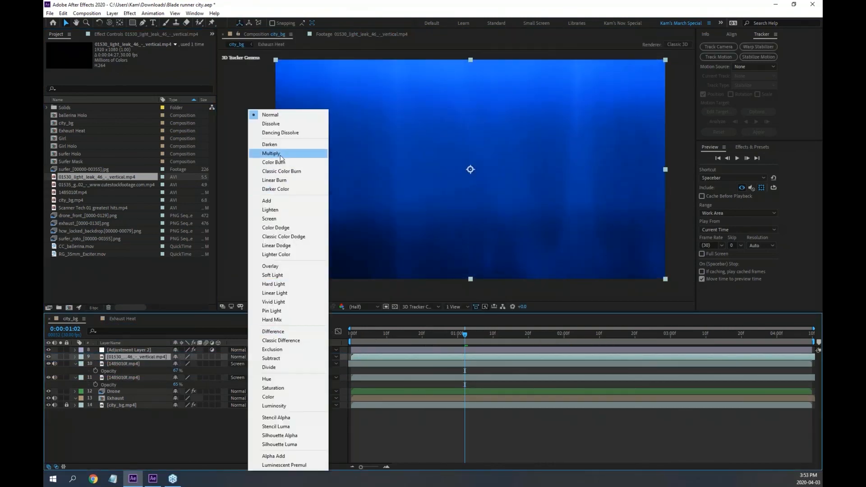
click(280, 201)
click(359, 335)
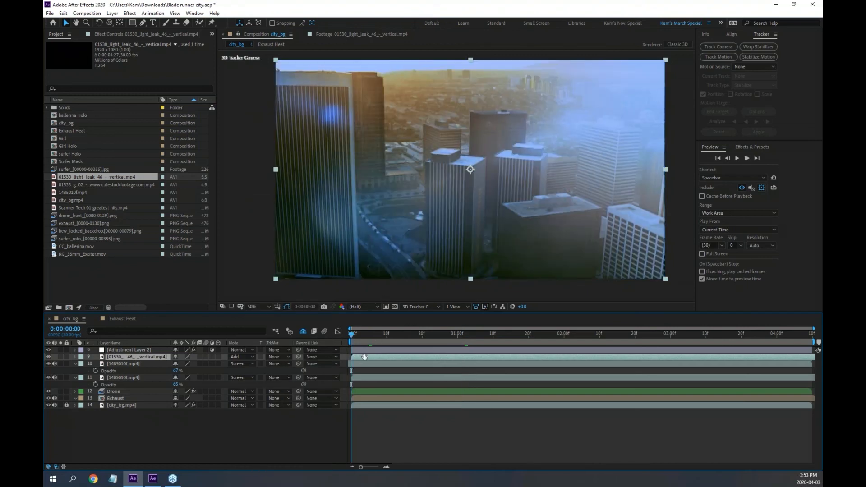
key(space)
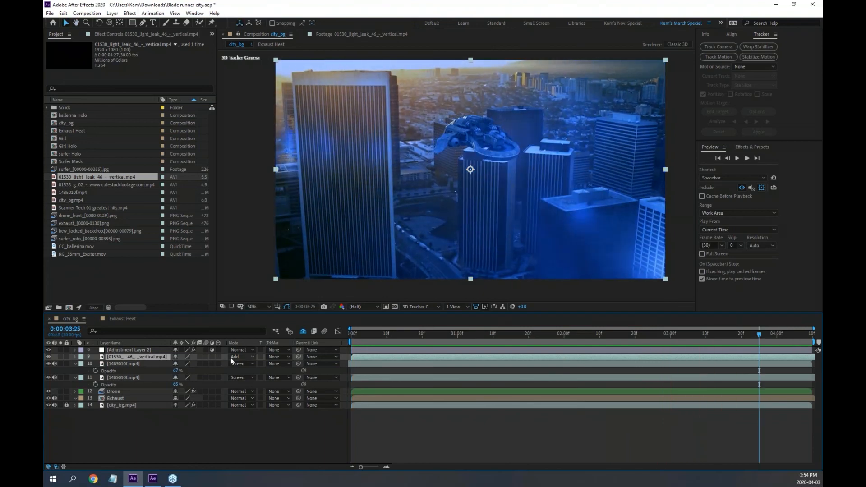
Set the vertical light leak layer's blending mode to Screen and scrub through the shot.
click(250, 357)
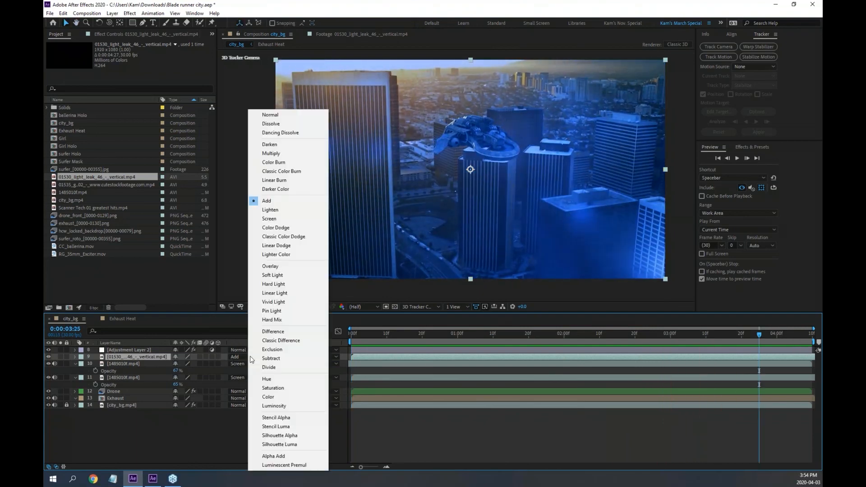
click(273, 220)
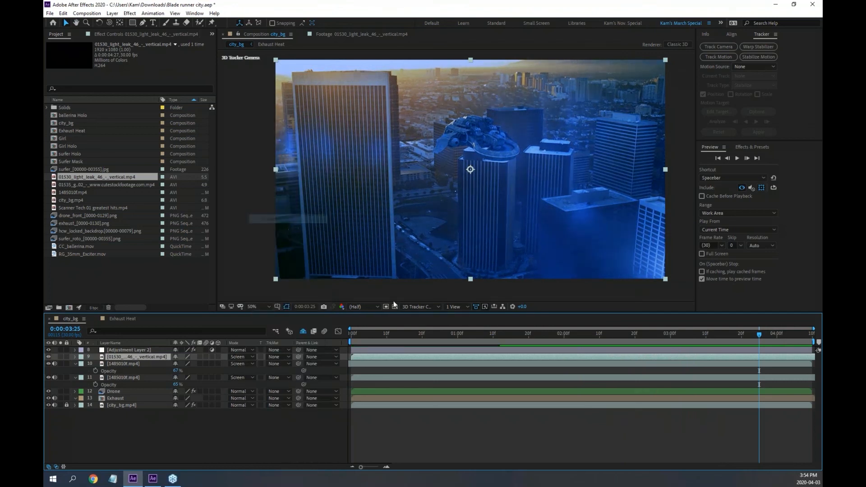
click(420, 332)
drag(396, 334, 578, 346)
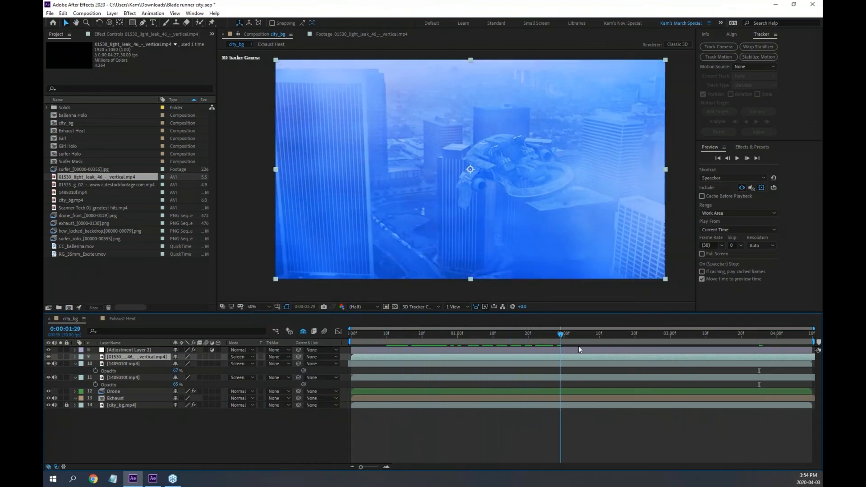
Lower the vertical light leak layer's opacity to 18% and scrub through the shot.
key(s)
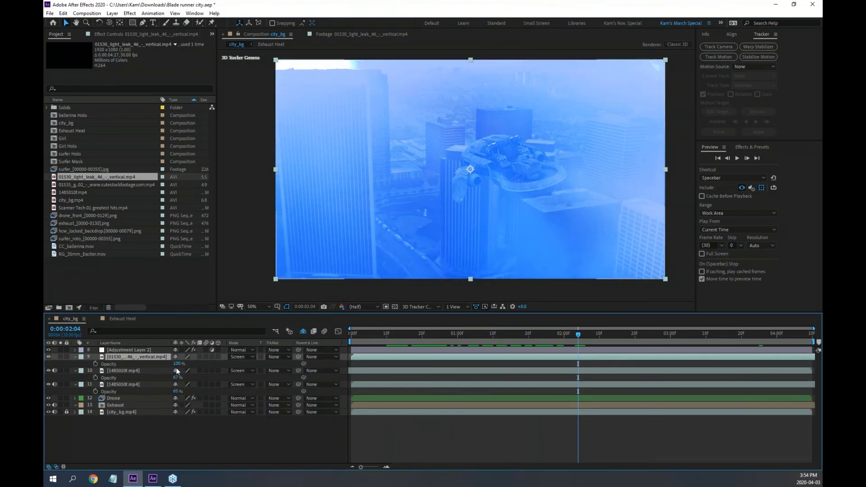
key(t)
drag(175, 363, 143, 363)
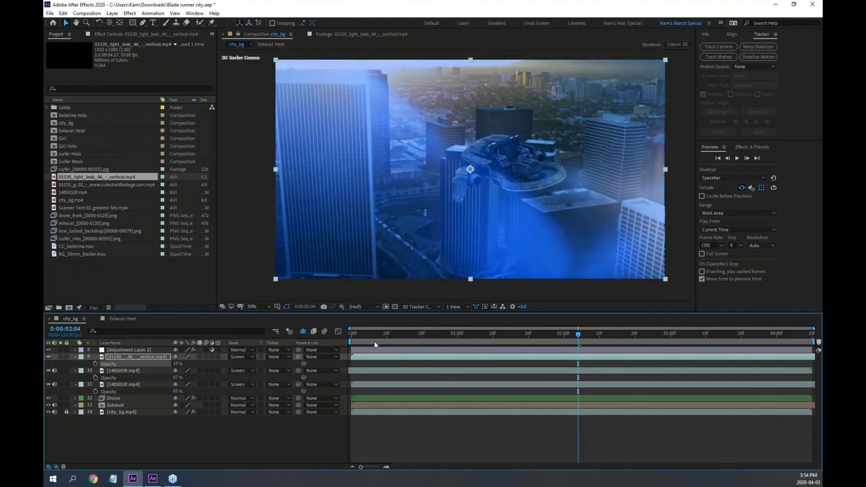
drag(365, 333, 631, 336)
Slightly raise the Creative look's Intensity in the Lumetri Color effect of Adjustment Layer 2.
click(136, 34)
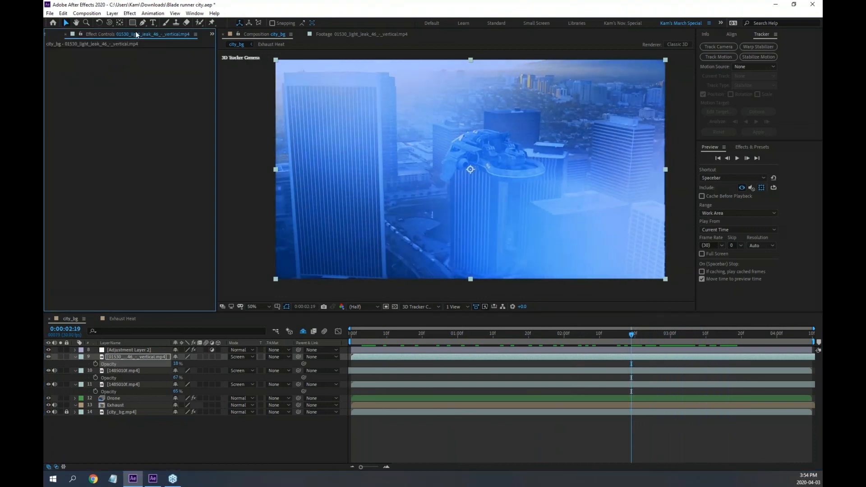
click(135, 350)
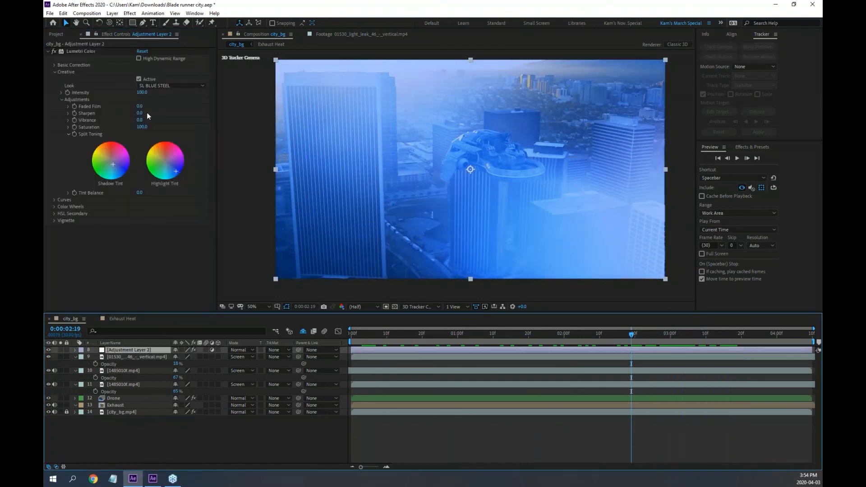
drag(142, 93, 147, 93)
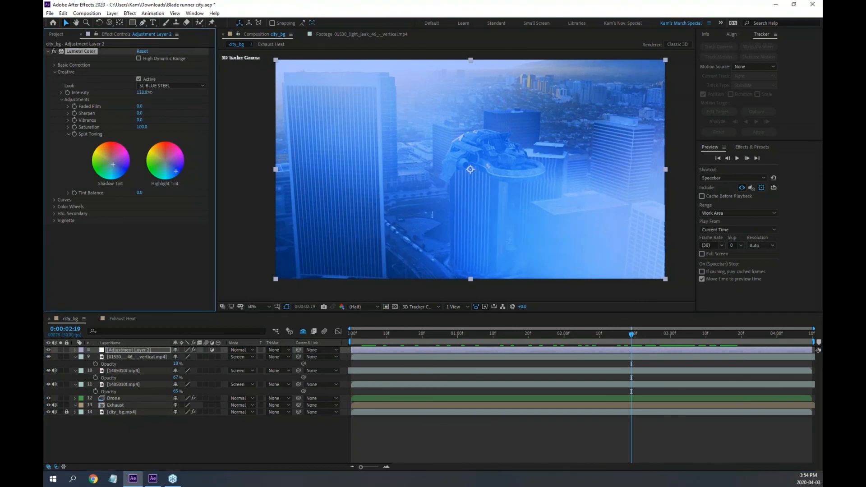
Try the CineSpace2383sRGB6bit look on Adjustment Layer 2, and set the Lumetri look to SL BLUE ICE.
click(168, 87)
click(166, 83)
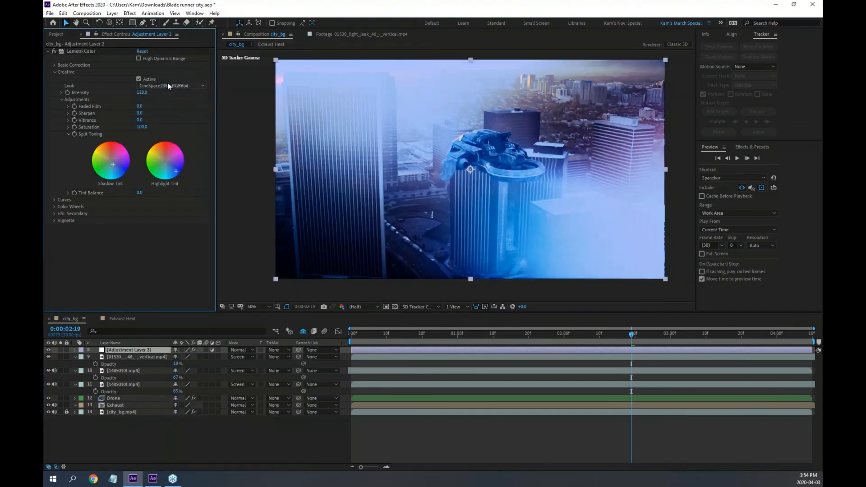
click(166, 83)
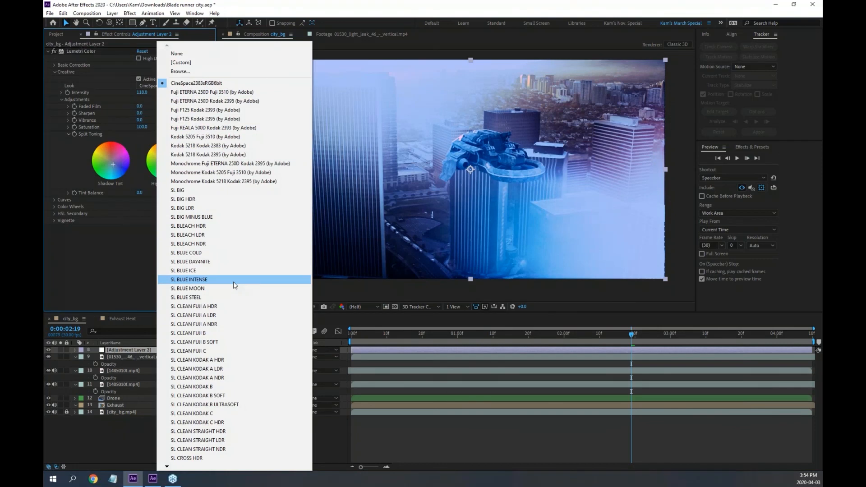
click(201, 271)
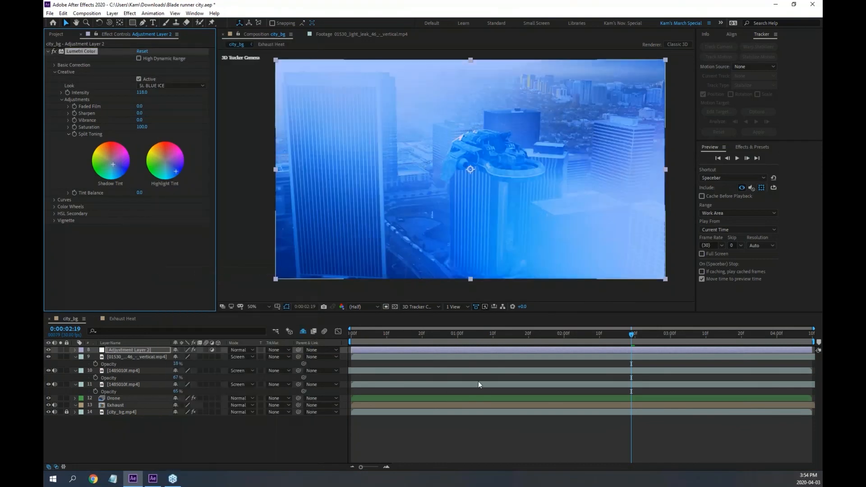
Set the Lumetri Creative look on Adjustment Layer 2 to SL BLUE STEEL and scrub through the drone shot to check it.
drag(472, 334, 532, 336)
click(168, 87)
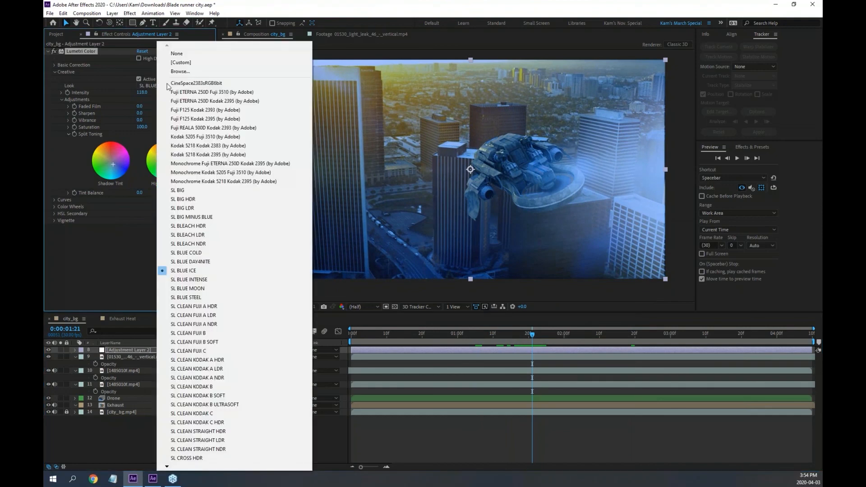
click(200, 297)
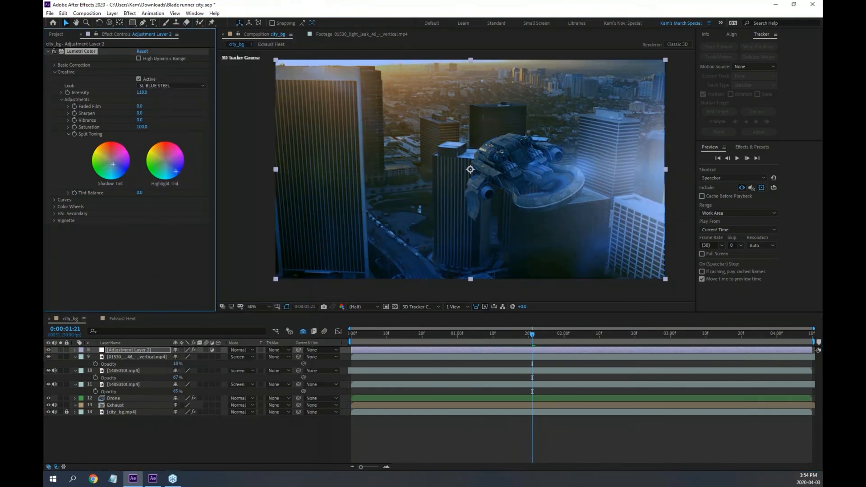
drag(532, 336, 567, 336)
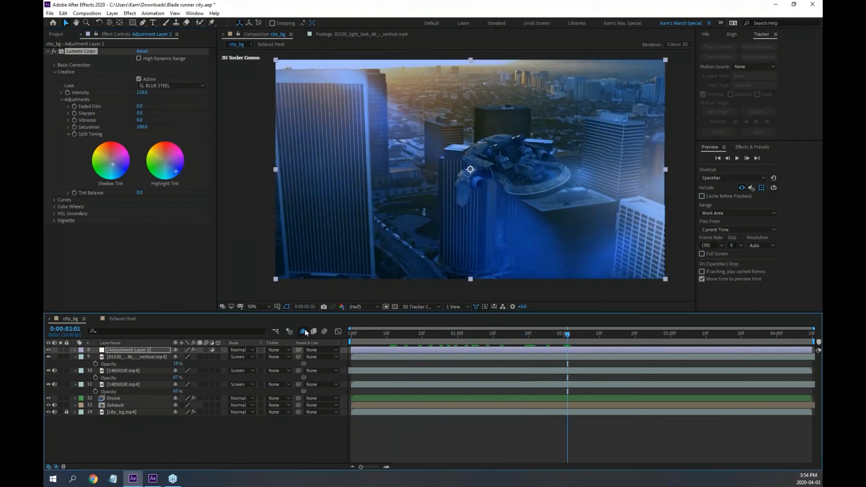
Collapse the three light leak layers' opacity properties, turn the hologram layers' visibility back on, and return to the first frame.
click(287, 333)
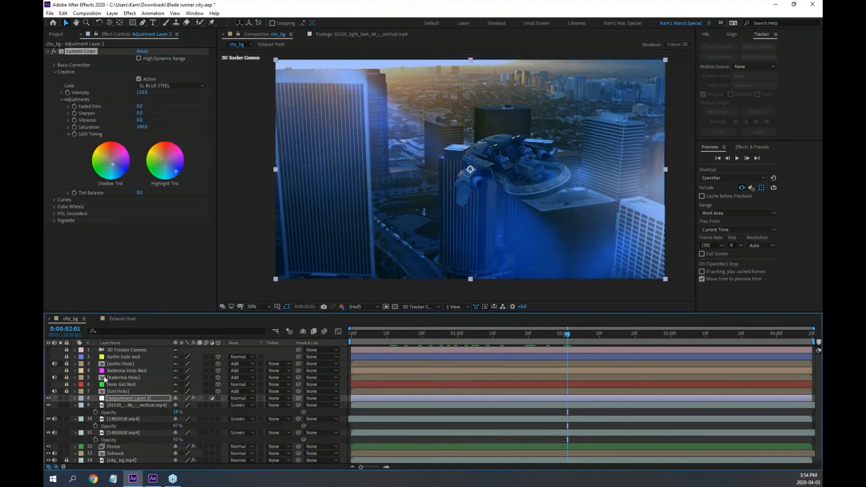
click(76, 406)
click(76, 413)
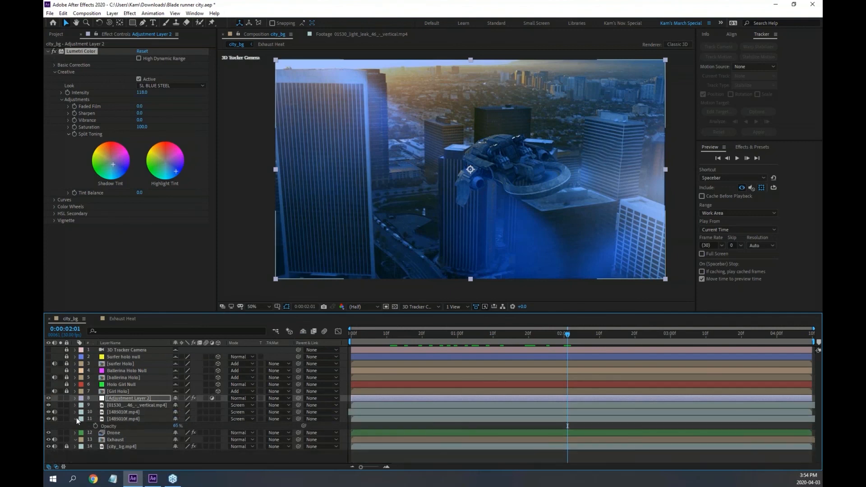
click(76, 419)
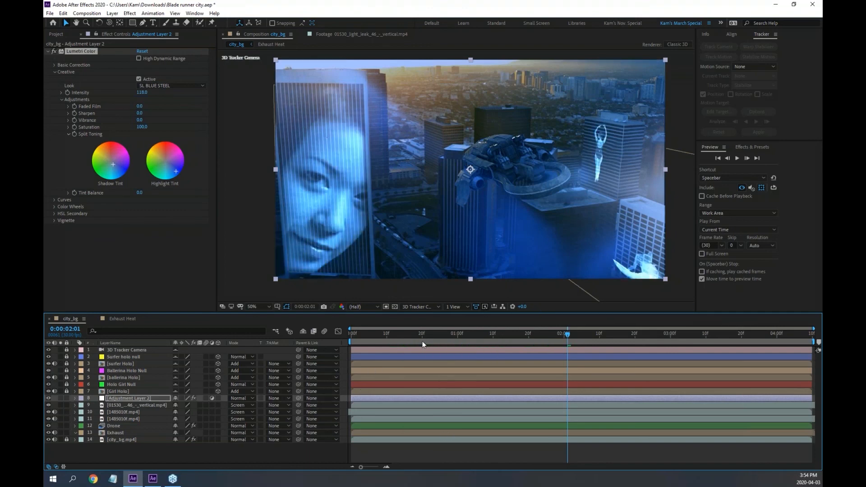
key(Home)
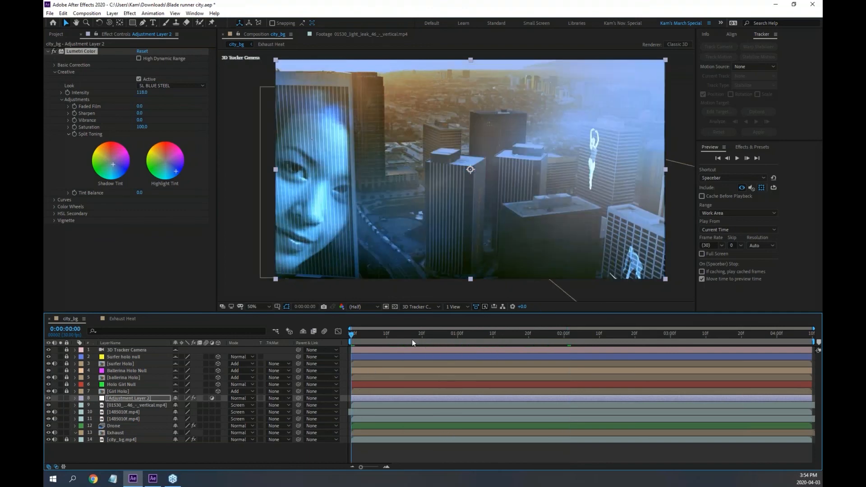
Switch to Task Manager, inspect the After Effects process and the CPU performance graphs, and return to After Effects.
key(alt+Tab)
right_click(523, 484)
click(556, 442)
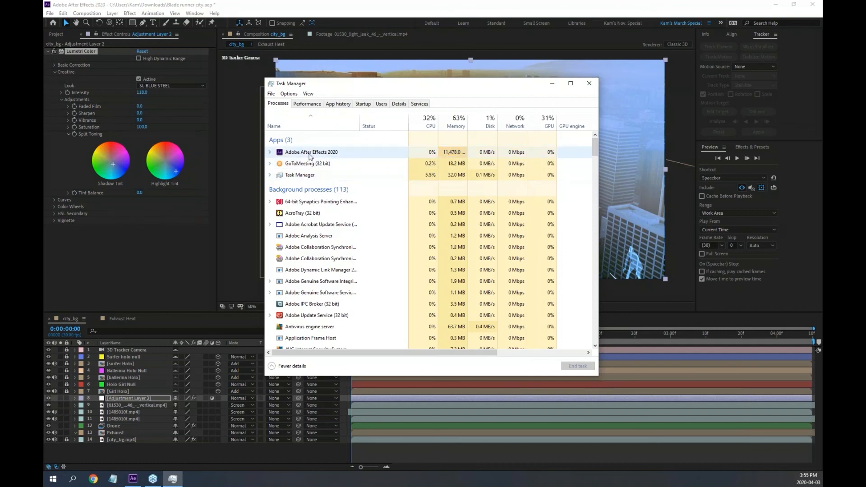
click(270, 152)
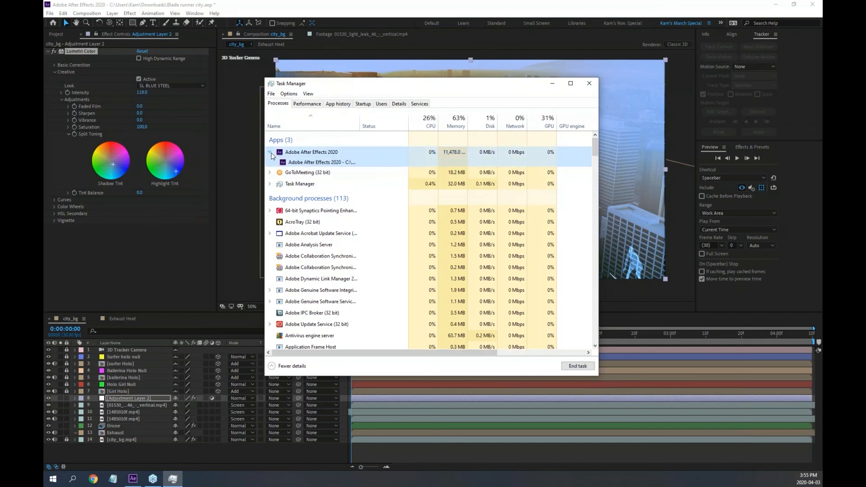
click(271, 152)
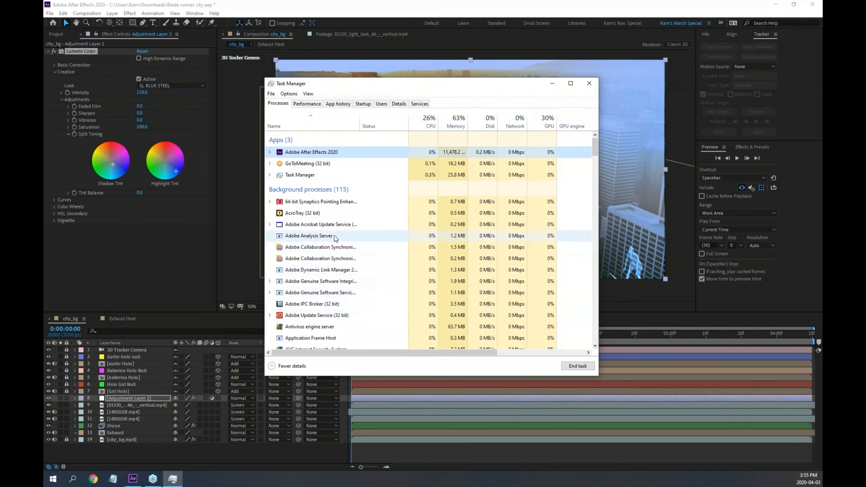
click(316, 106)
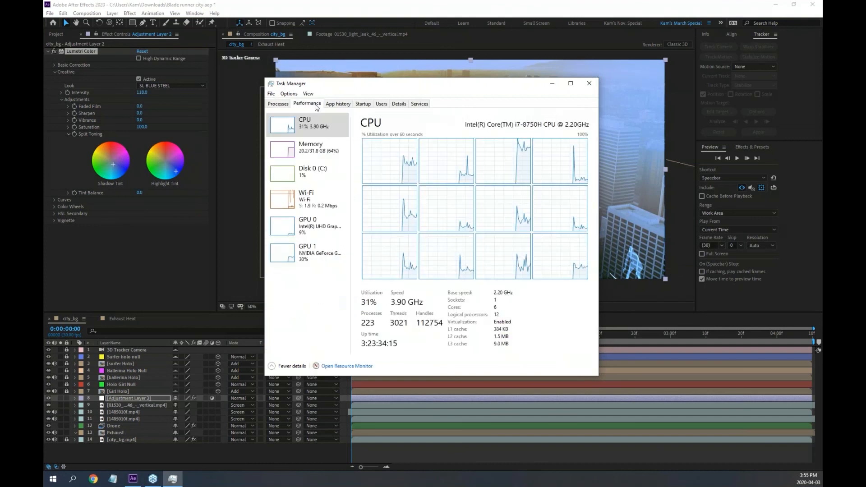
click(406, 12)
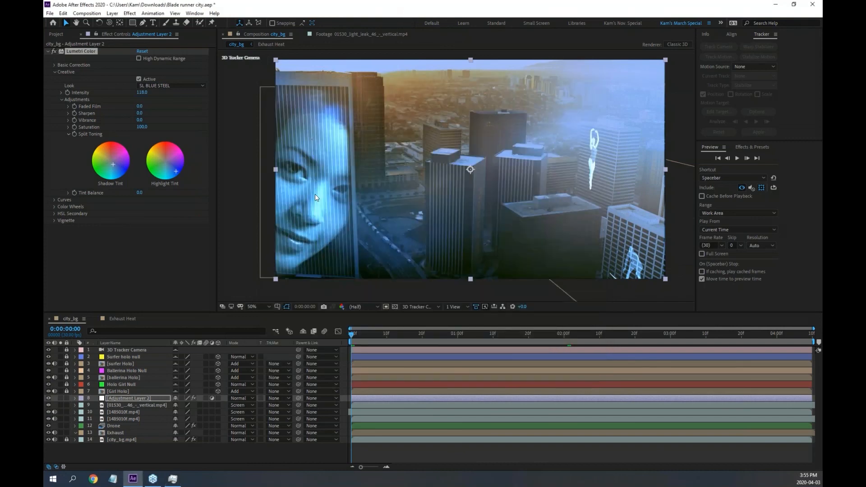
Maximize the composition viewer and fit the whole city_bg frame inside it.
scroll(315, 194, up, 1)
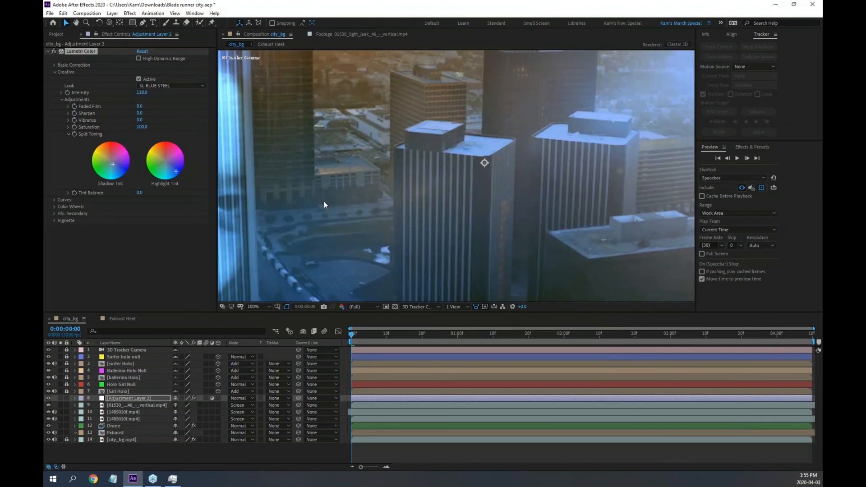
key(grave)
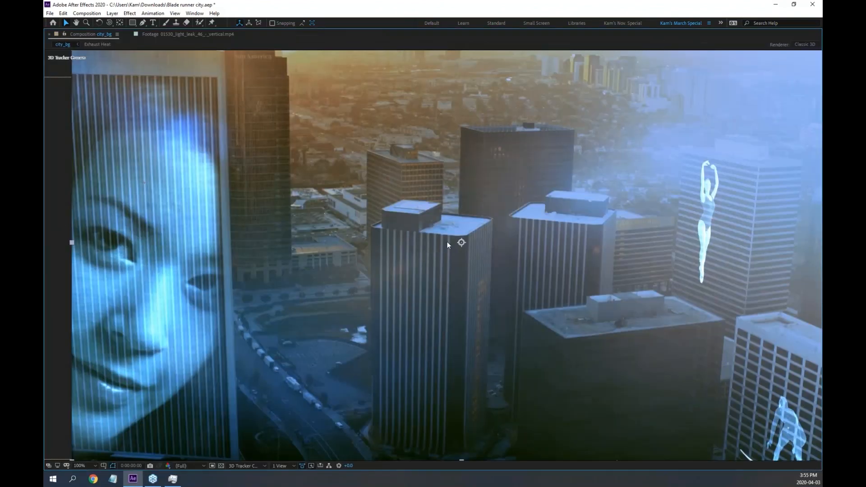
click(97, 465)
click(90, 323)
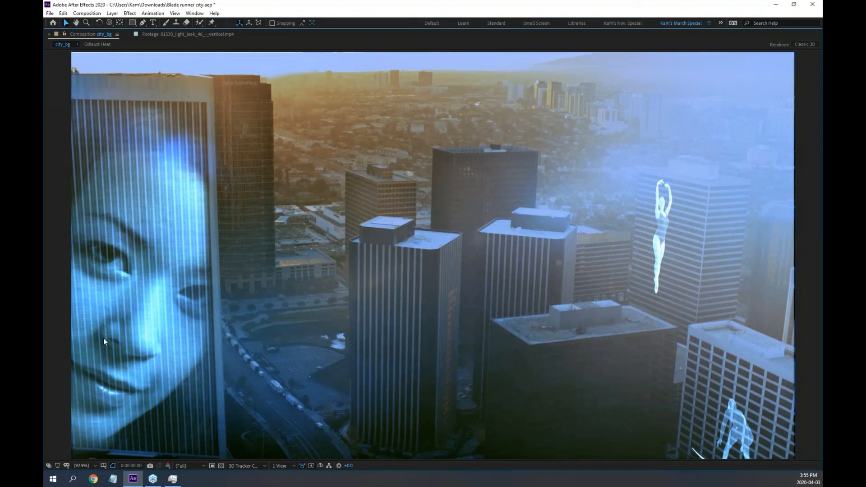
Exclude overlays and layer controls from the preview and start playing city_bg in the maximized viewer.
key(grave)
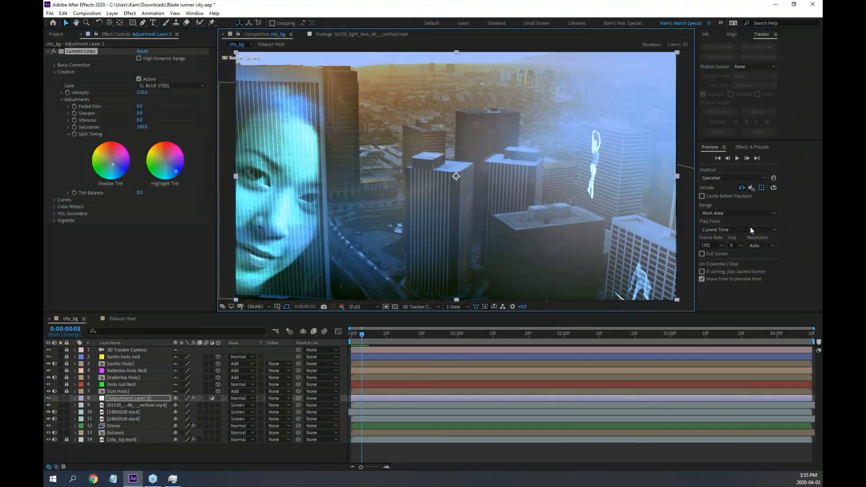
click(761, 190)
key(grave)
key(space)
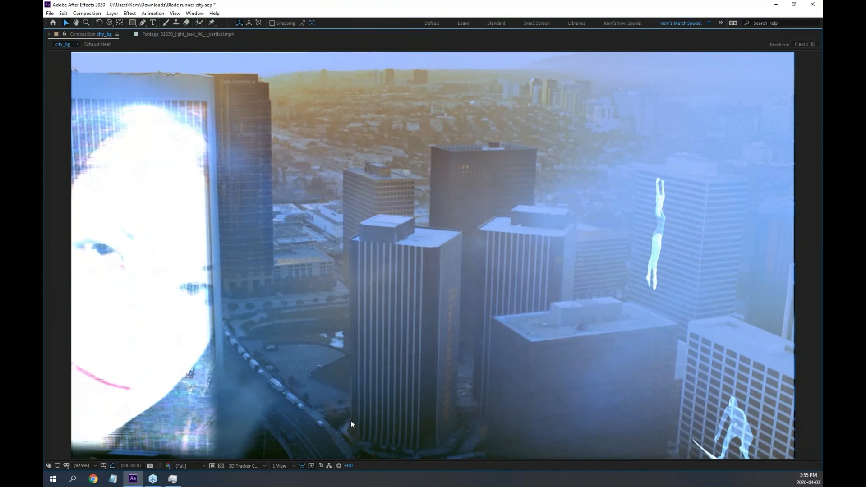
Examine memory, CPU and both GPUs' usage in Task Manager while the preview renders, and close it.
click(174, 480)
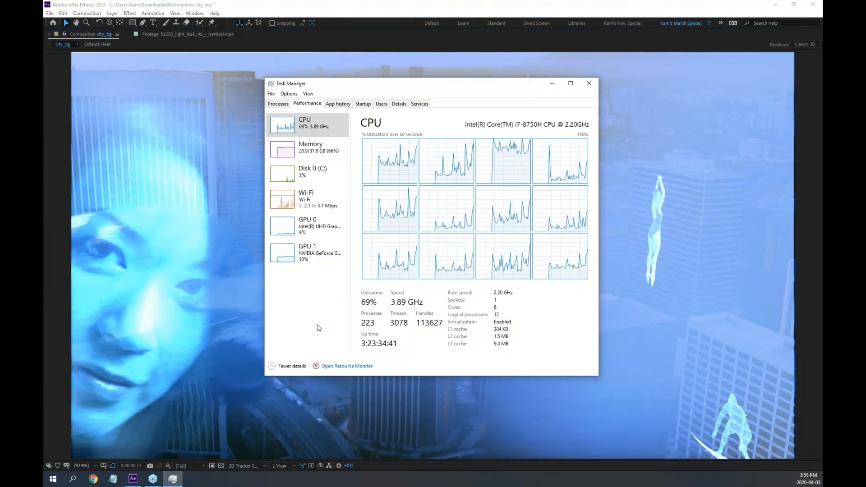
click(309, 154)
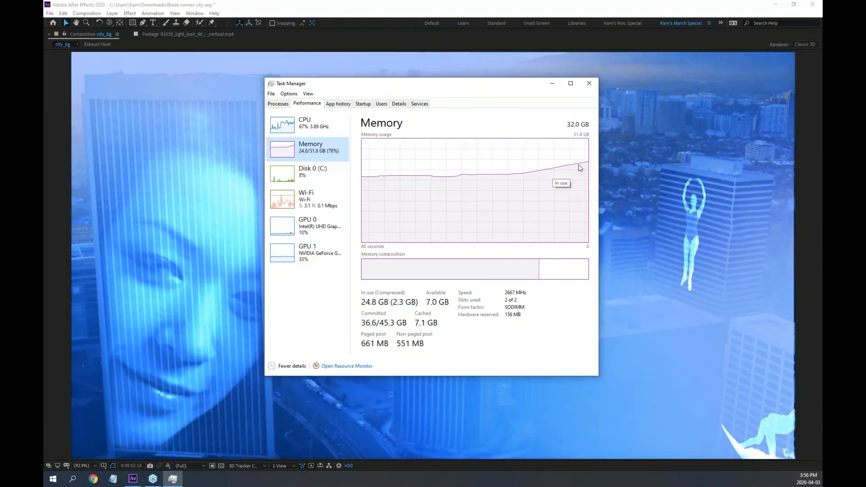
click(307, 124)
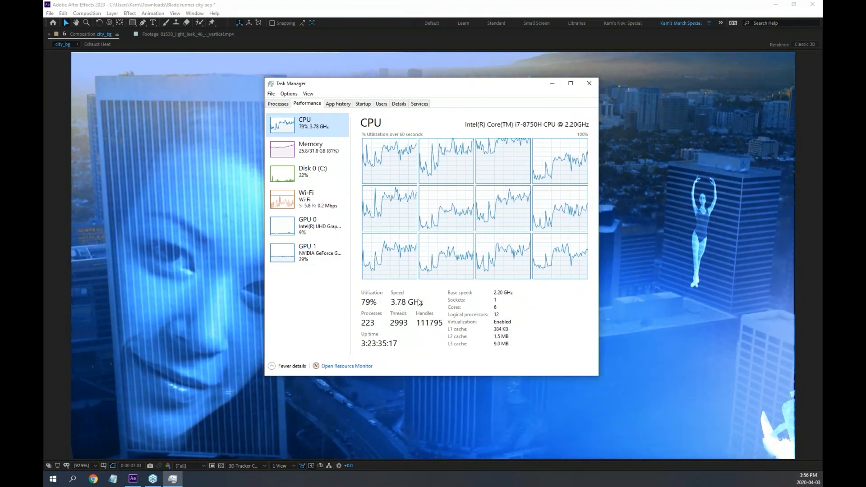
click(313, 258)
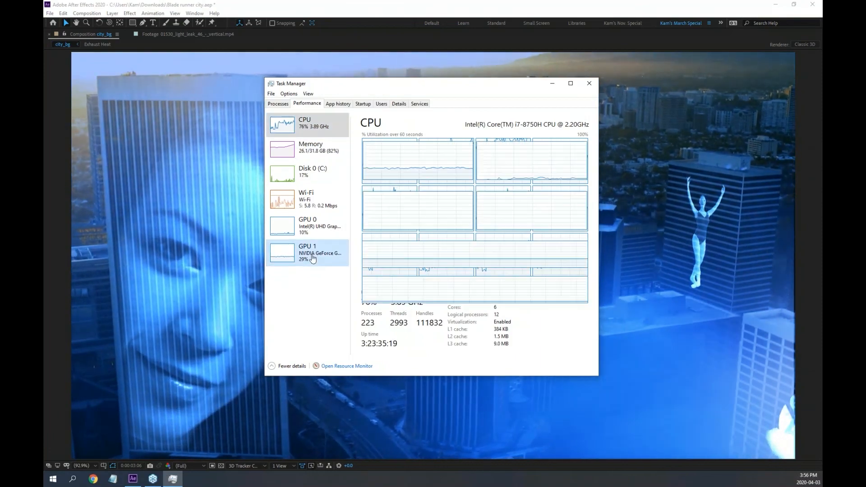
click(311, 226)
click(583, 90)
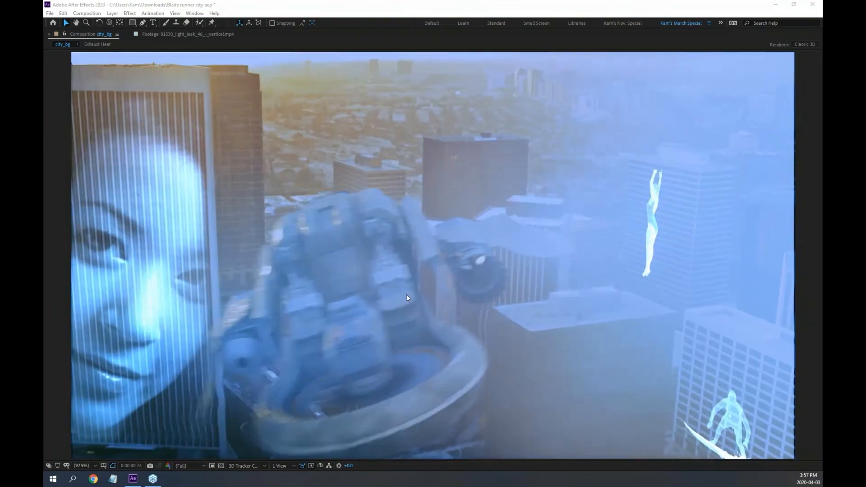
Stop the preview, restore the normal panel layout, and set the composition viewer's magnification to 50%.
click(407, 297)
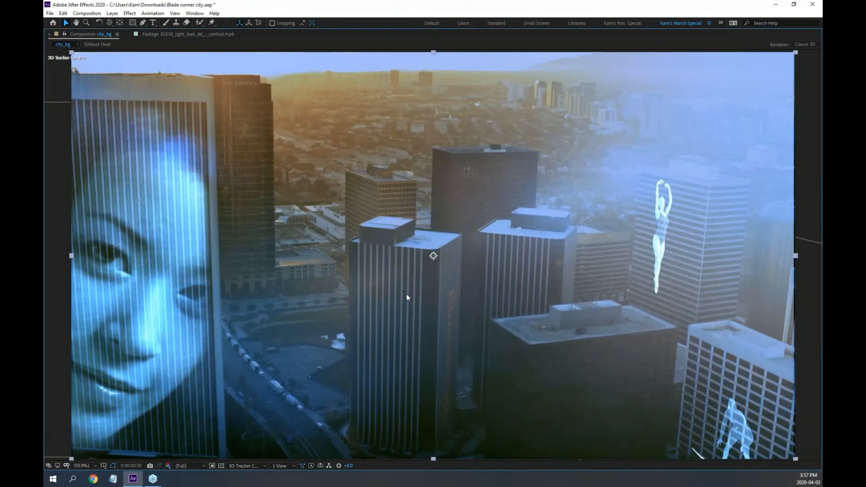
key(grave)
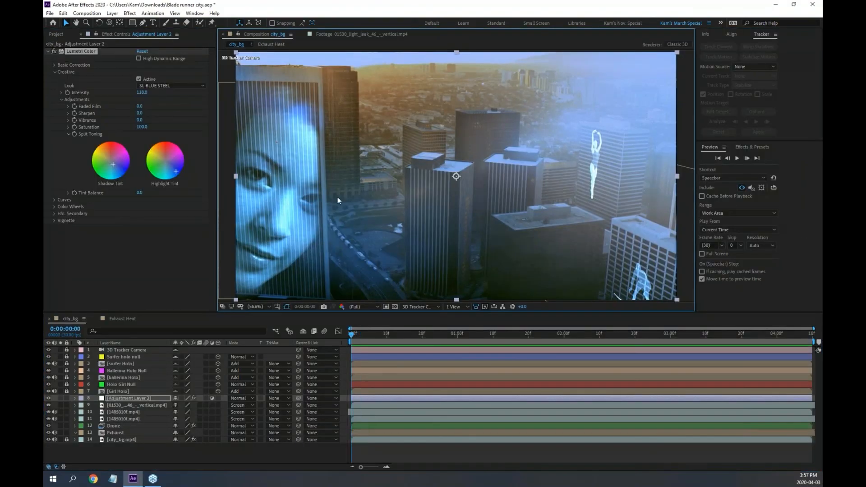
key(comma)
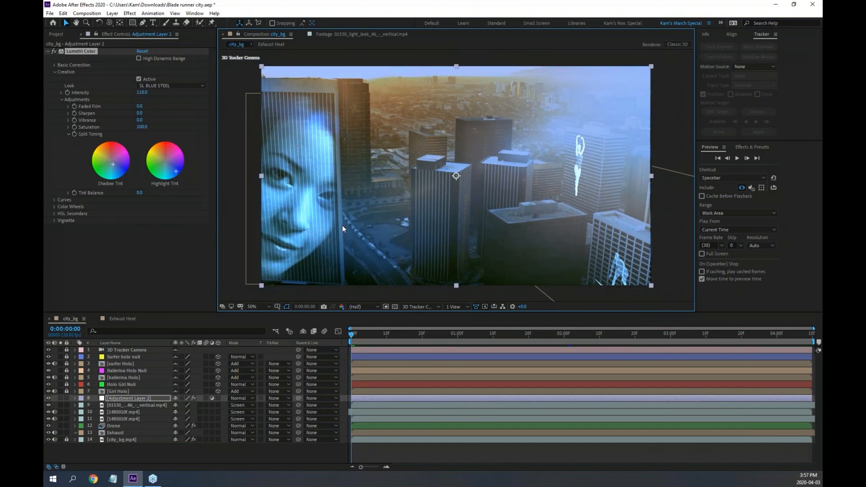